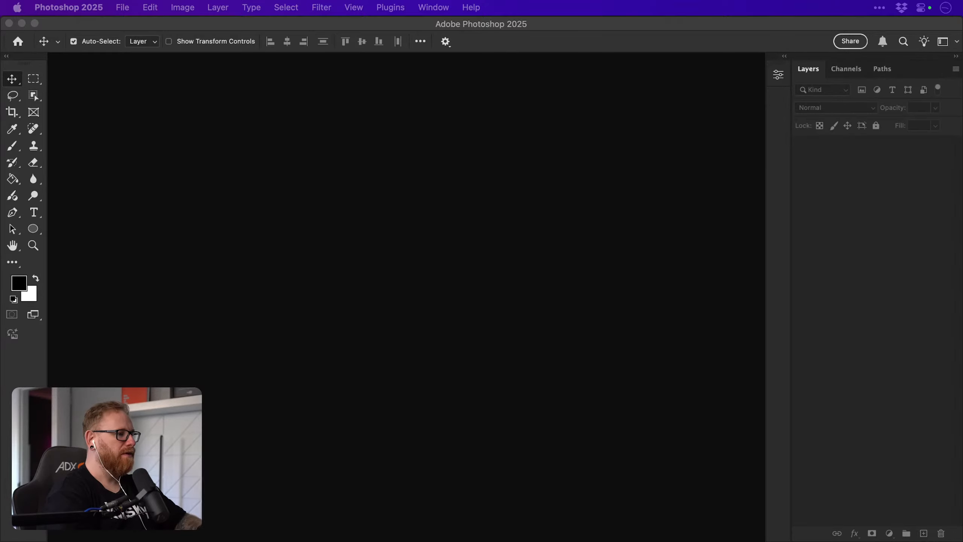
Switch to ChatGPT, enlarge its window to fill the screen, and enter the prompt "Write me a brief for a logo design.".
drag(737, 541, 641, 154)
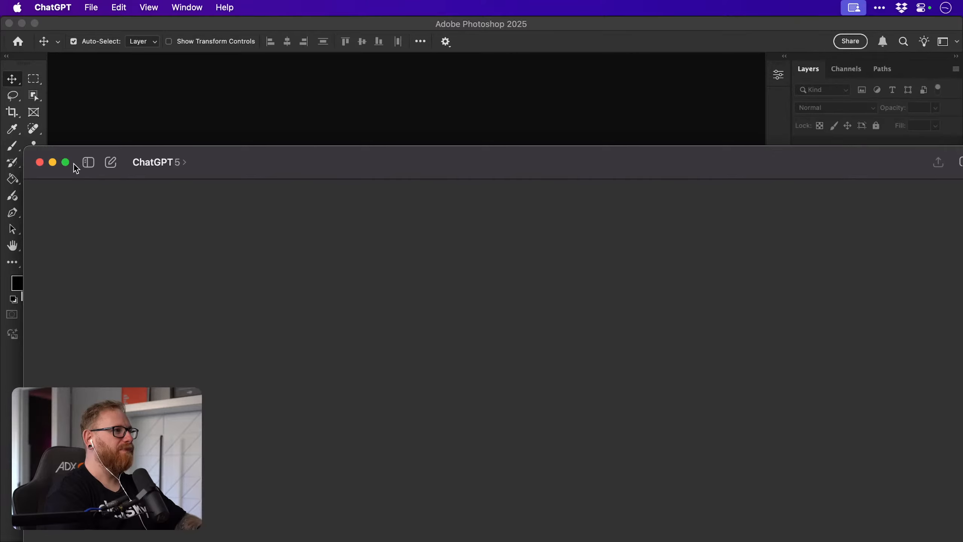
click(66, 163)
click(306, 498)
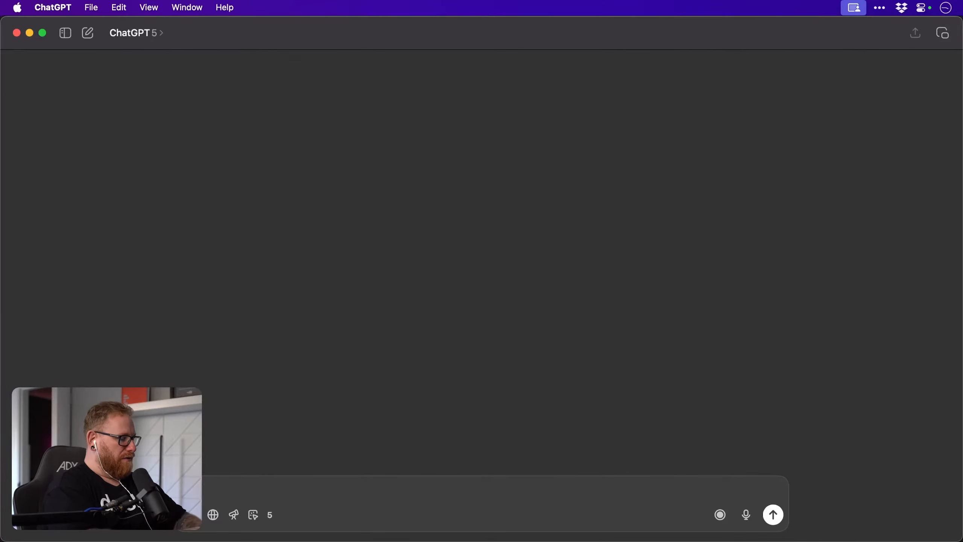
text(e me a brief)
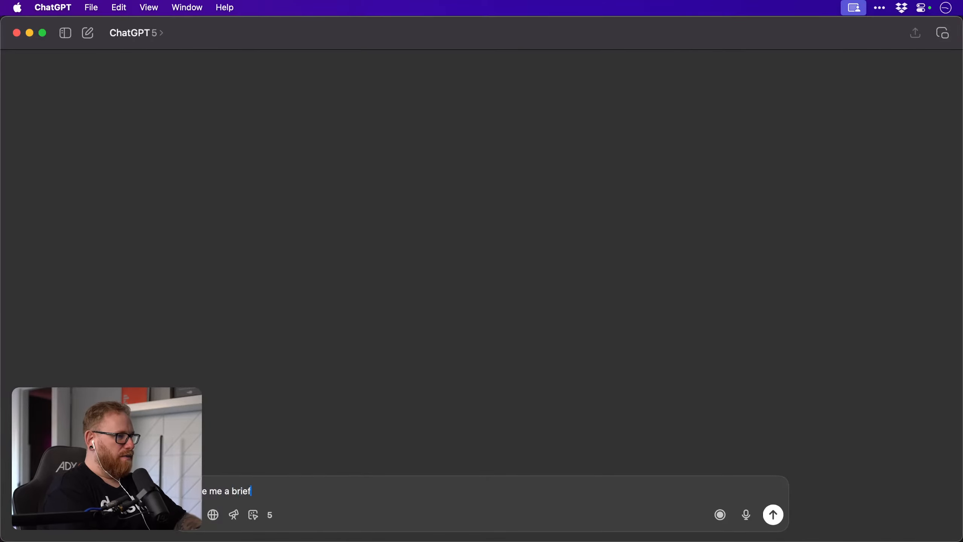
text( for a lo)
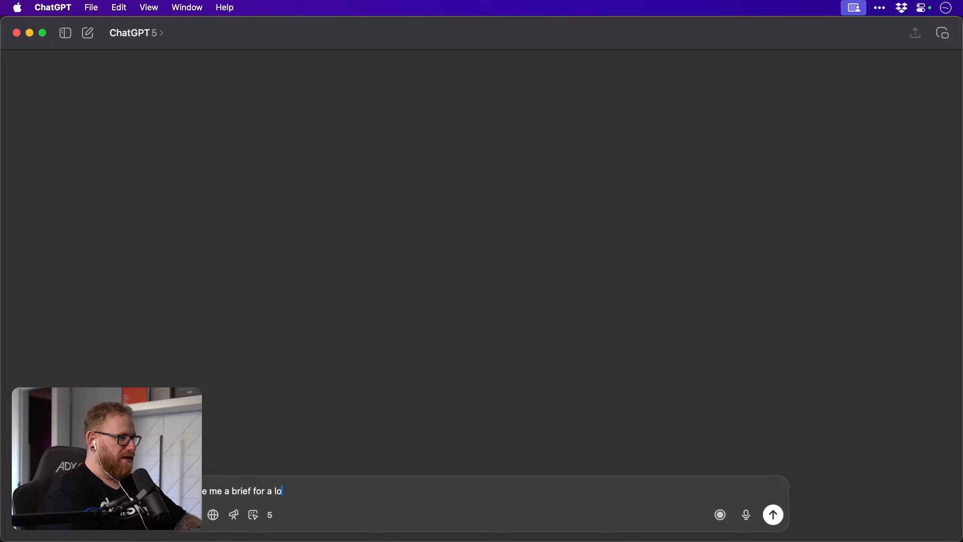
text(go de)
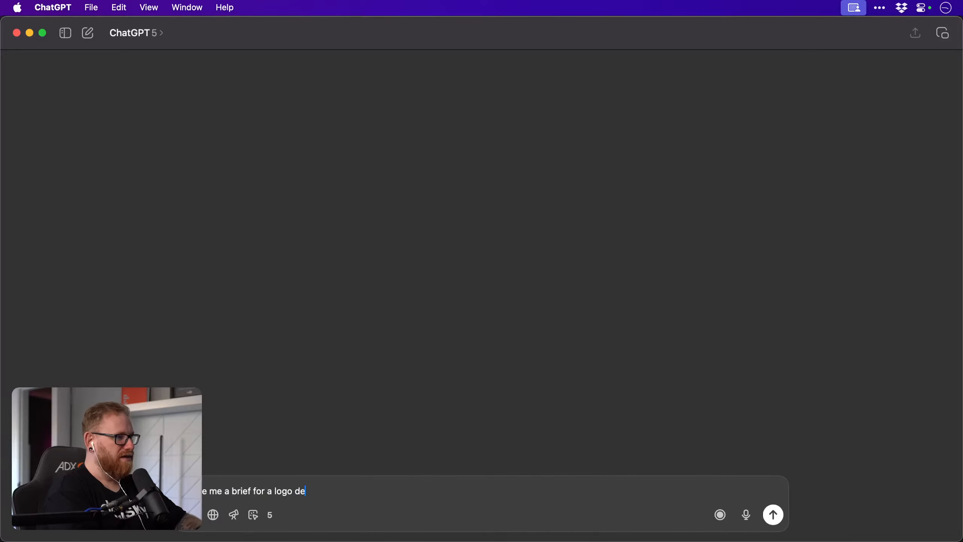
text(sign.)
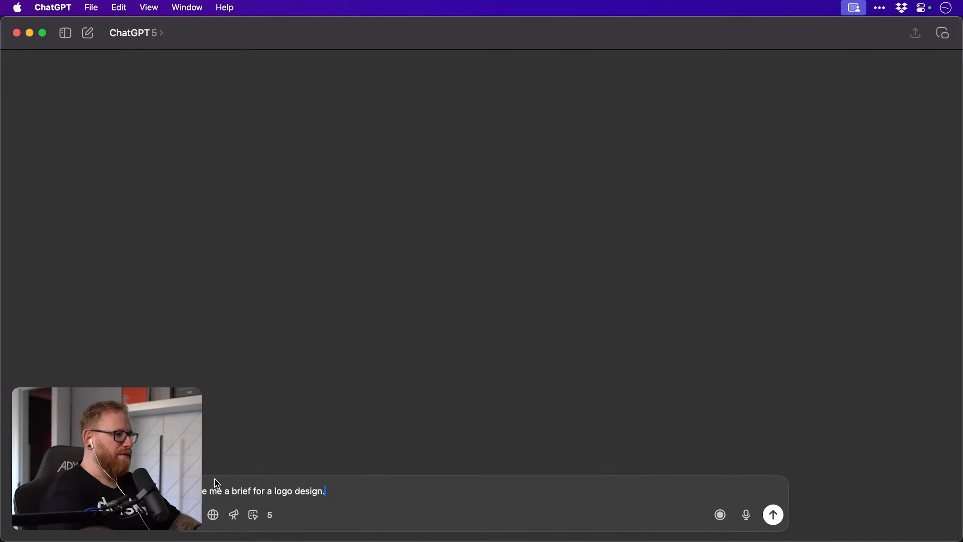
Reword the unsent prompt so it asks for "3 shorts briefs" instead of a single brief.
double_click(228, 490)
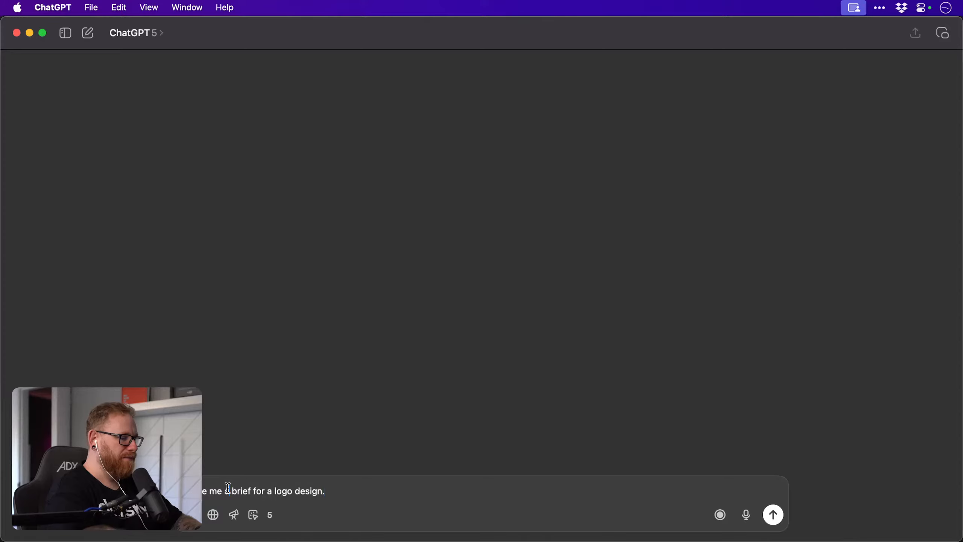
text(3 shorts)
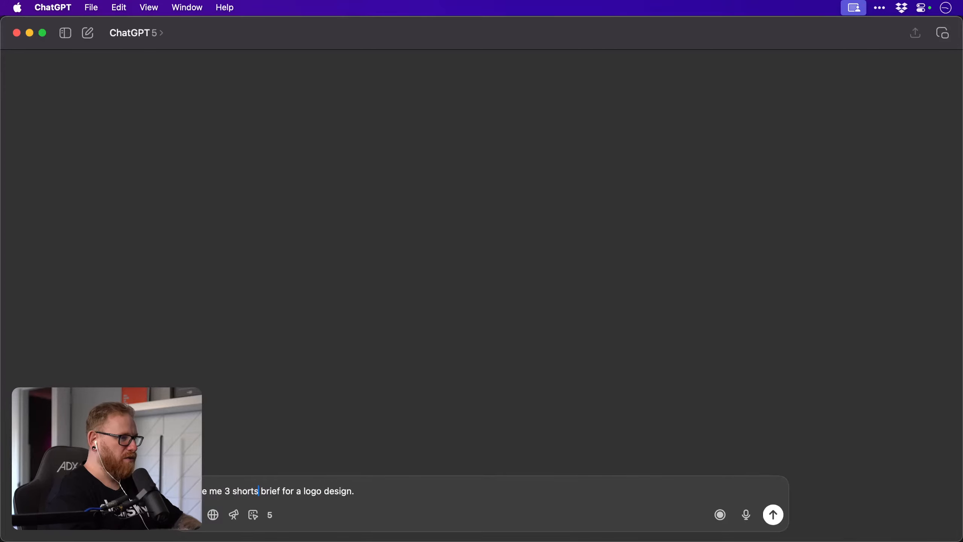
key(Right)
key(Right)
key(Right)
key(Right)
key(Right)
key(Right)
text(s)
Replace the prompt's final period with ", and then I'll run a poll and chat can pick the chosen idea." and send it.
key(super+Right)
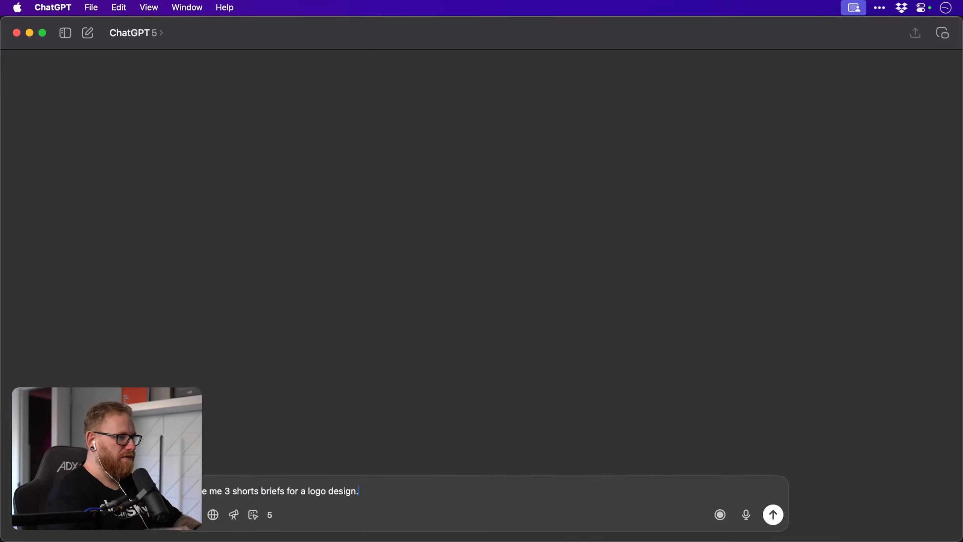
key(BackSpace)
text(, and then)
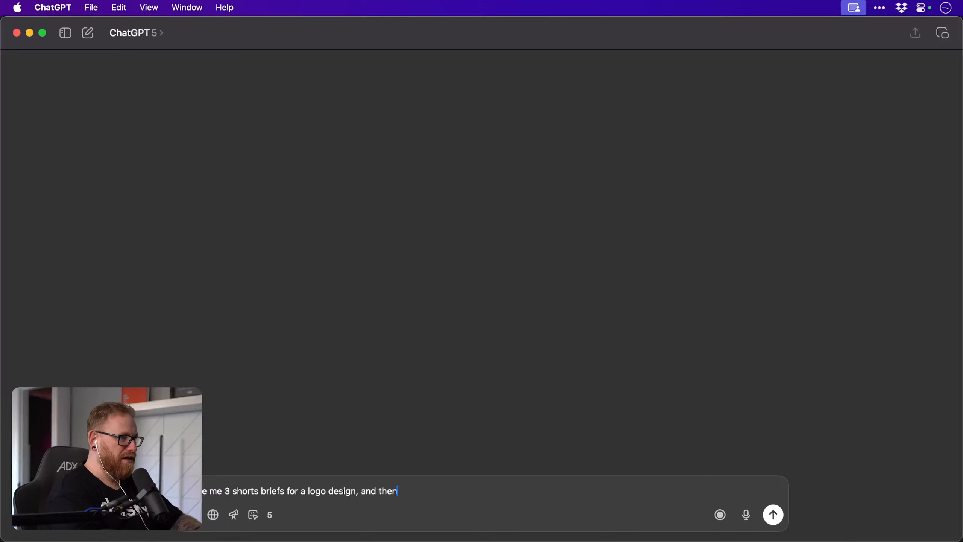
text( I'll run a)
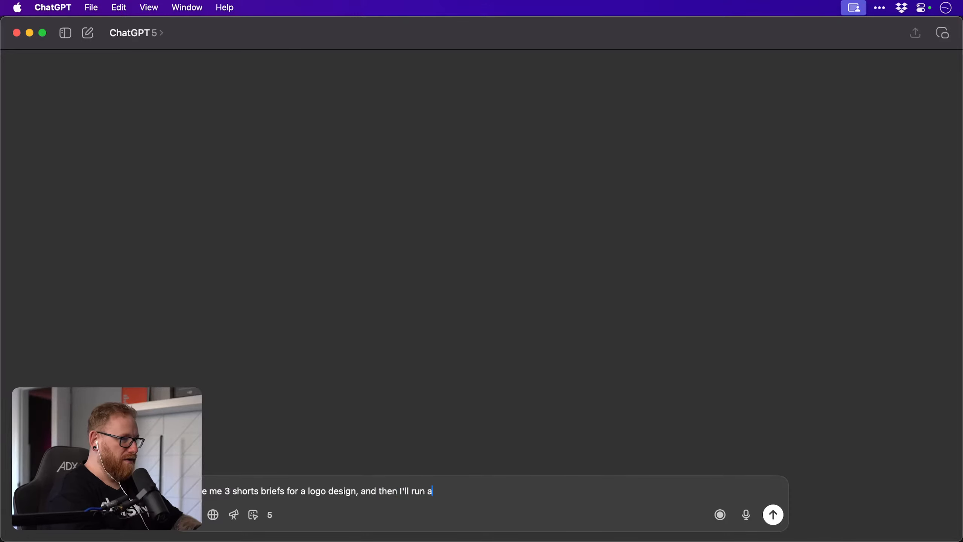
text( poll and c)
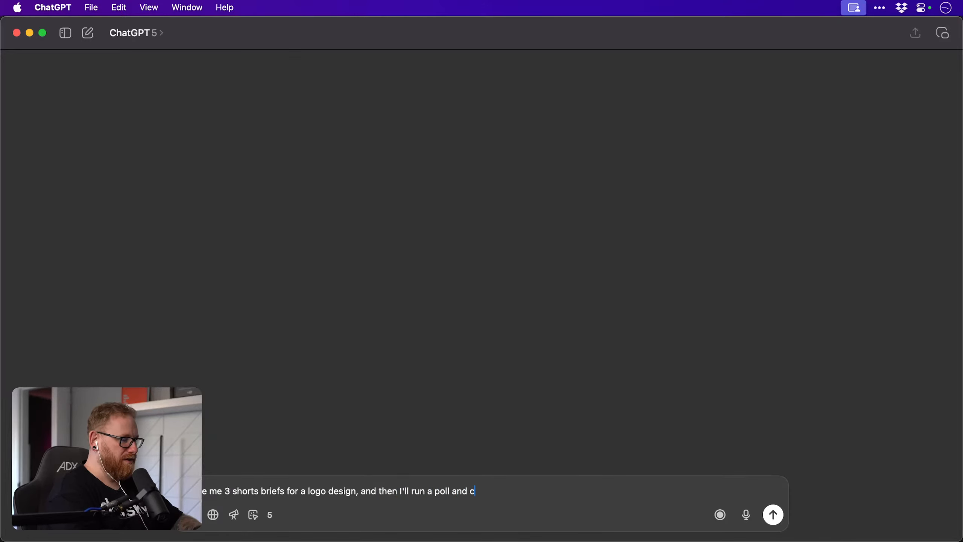
text(hat can pick th)
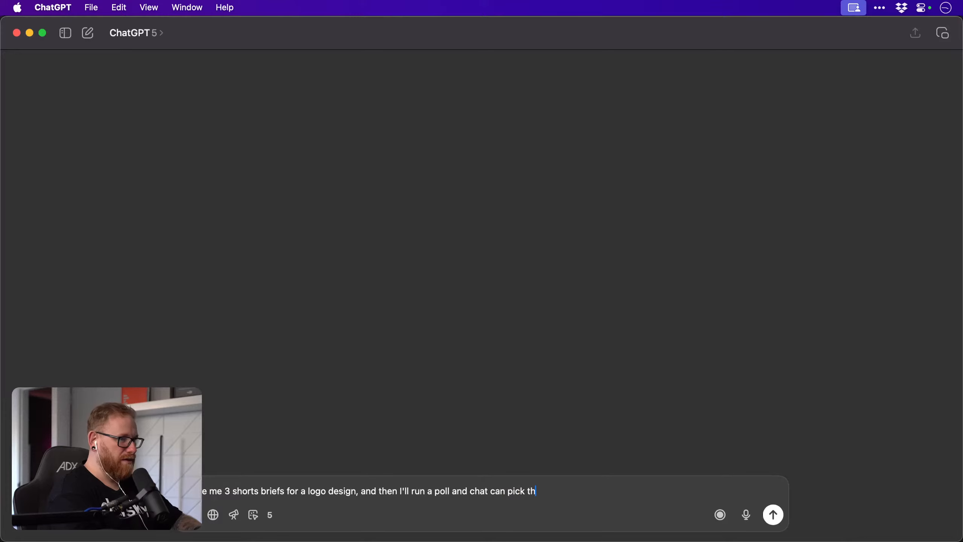
text(e choosen)
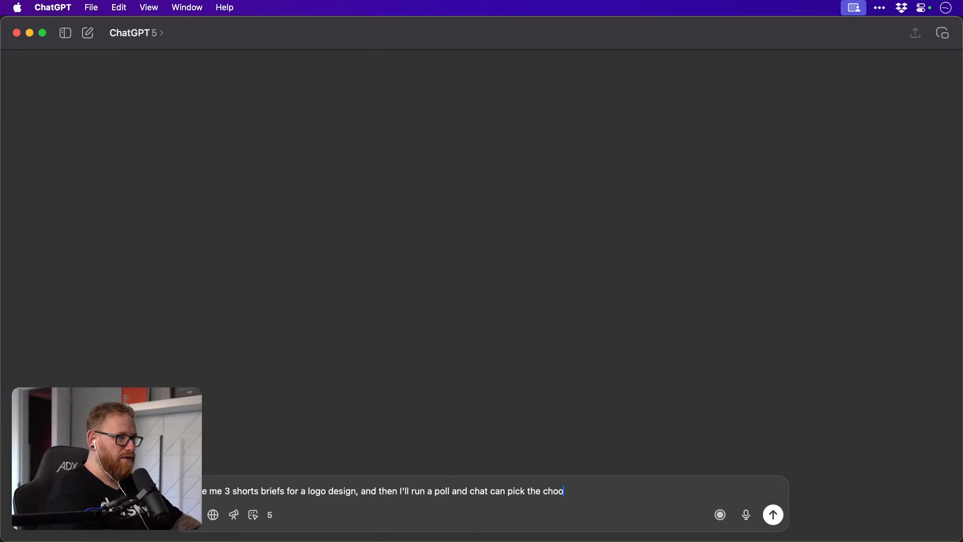
key(BackSpace)
key(BackSpace)
key(BackSpace)
key(BackSpace)
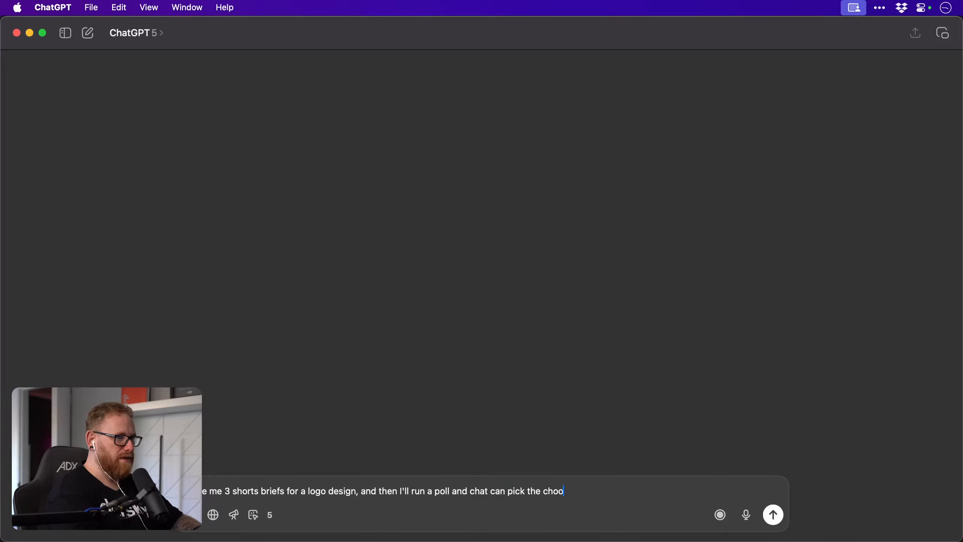
text(sen idea.)
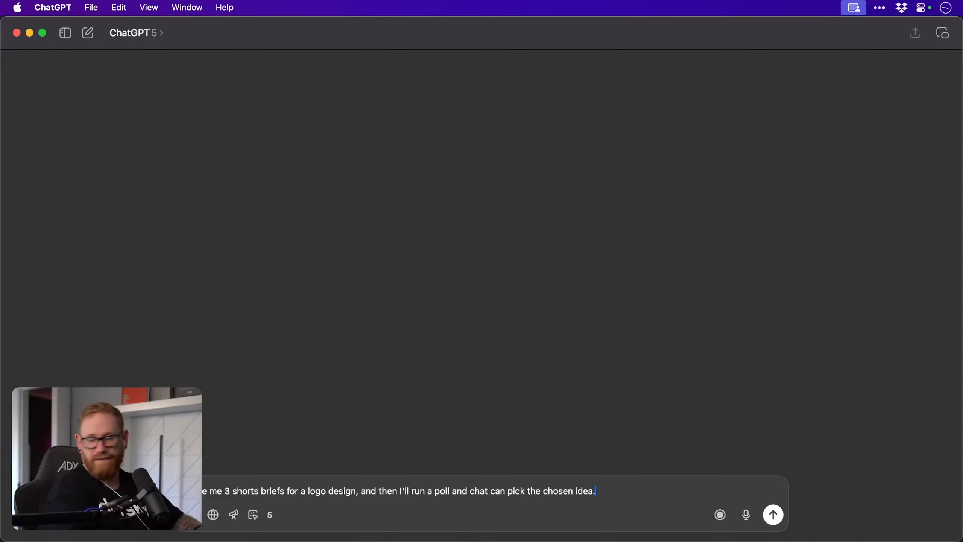
key(Return)
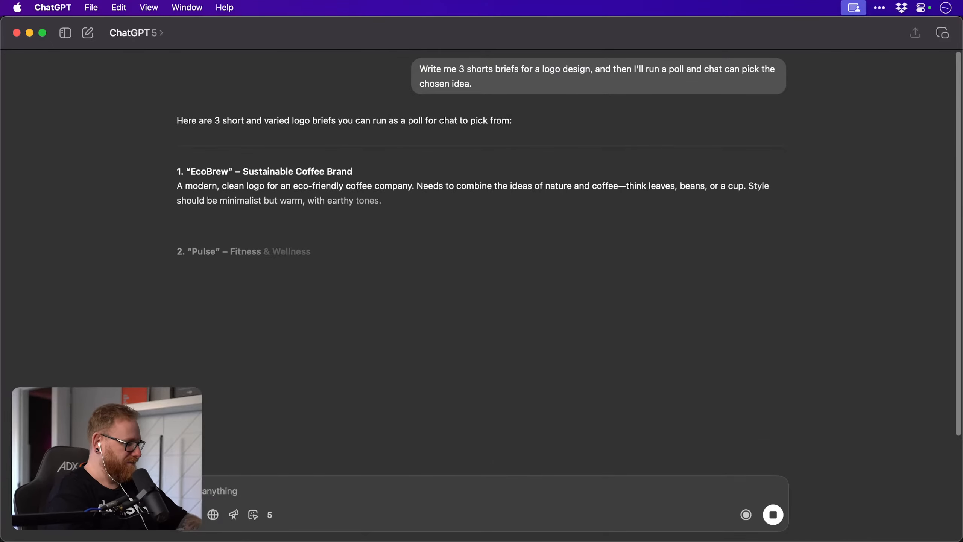
key(F11)
key(F11)
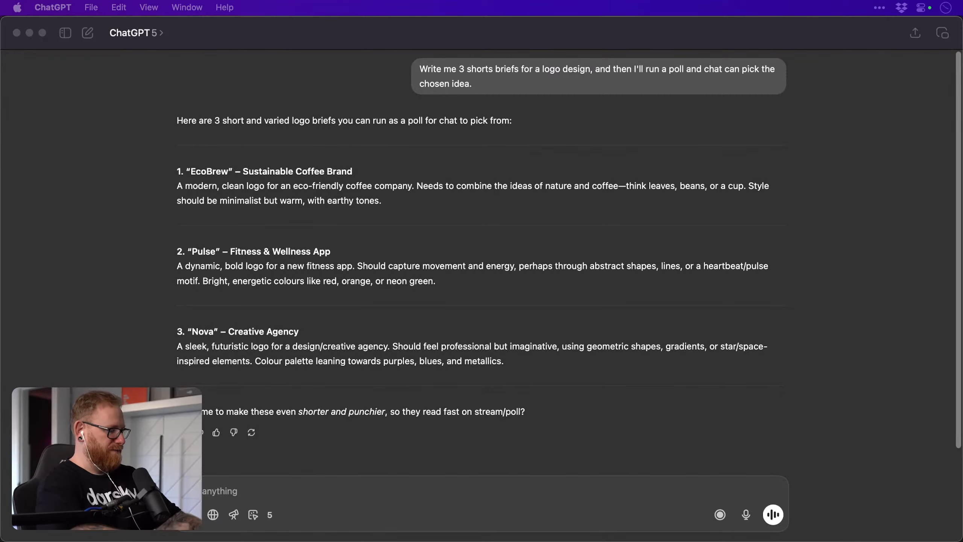
key(F11)
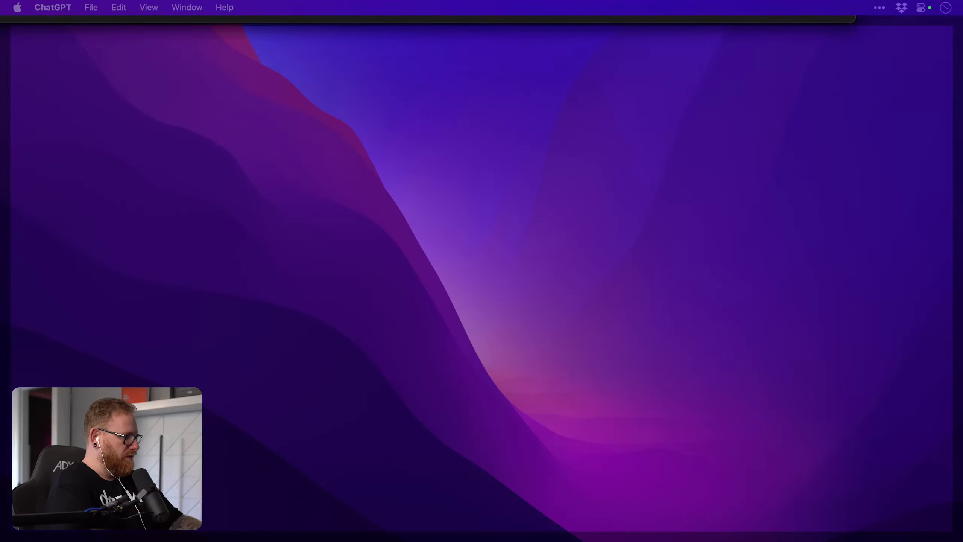
key(F11)
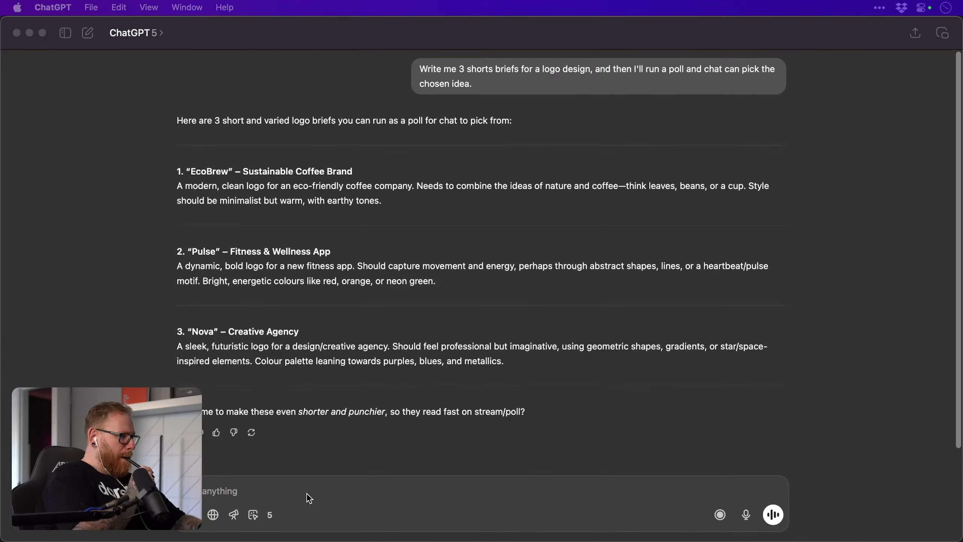
Send the follow-up prompt "Expand number 3 into a logo design brief".
click(223, 486)
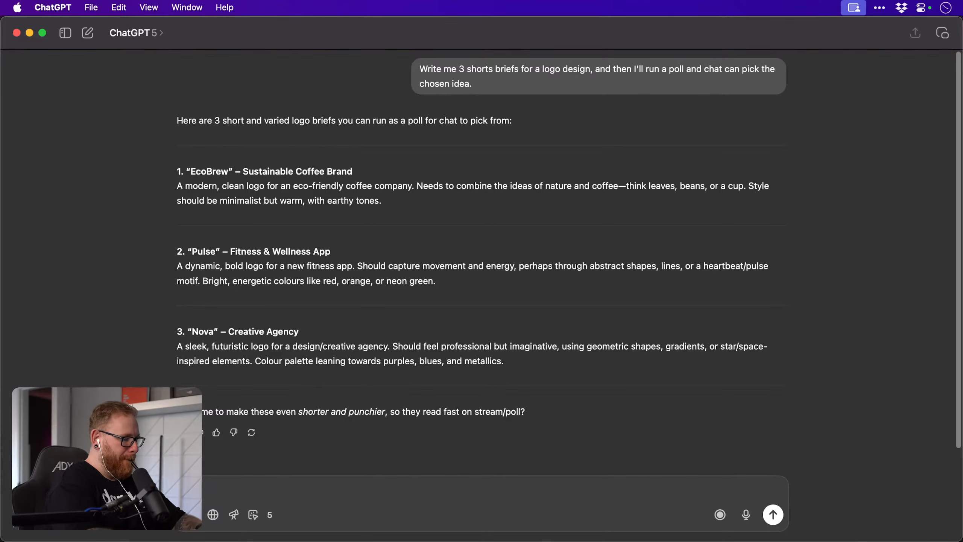
text(and number 3 into)
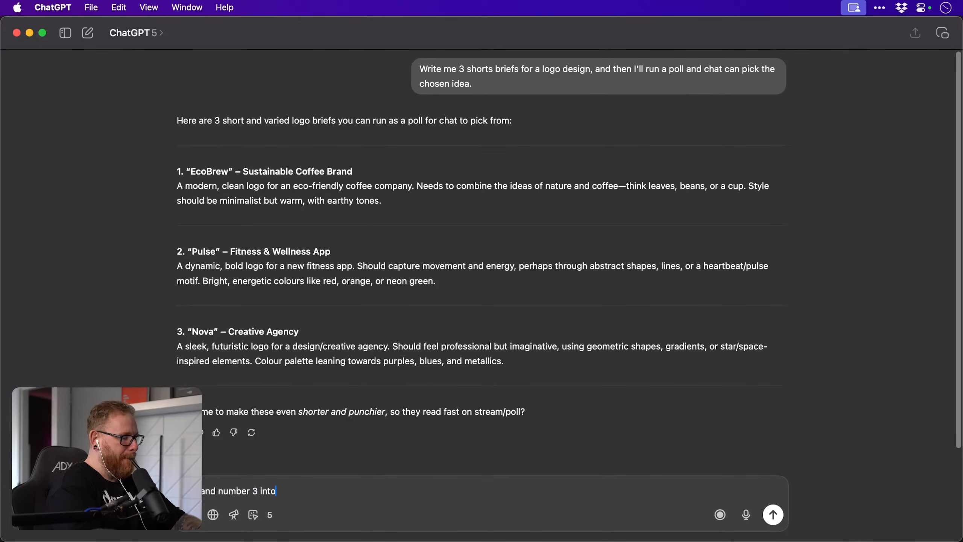
text( a bi)
key(BackSpace)
key(BackSpace)
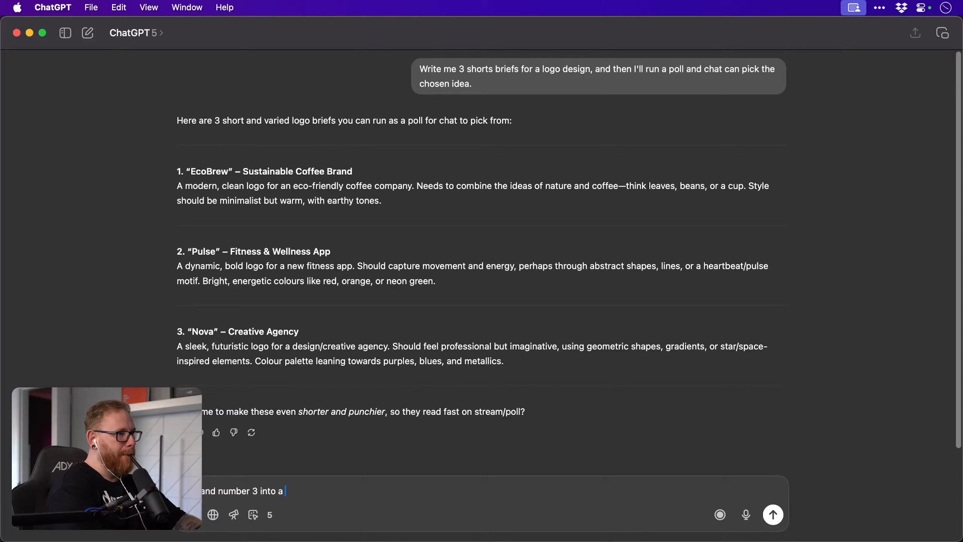
text(logo design )
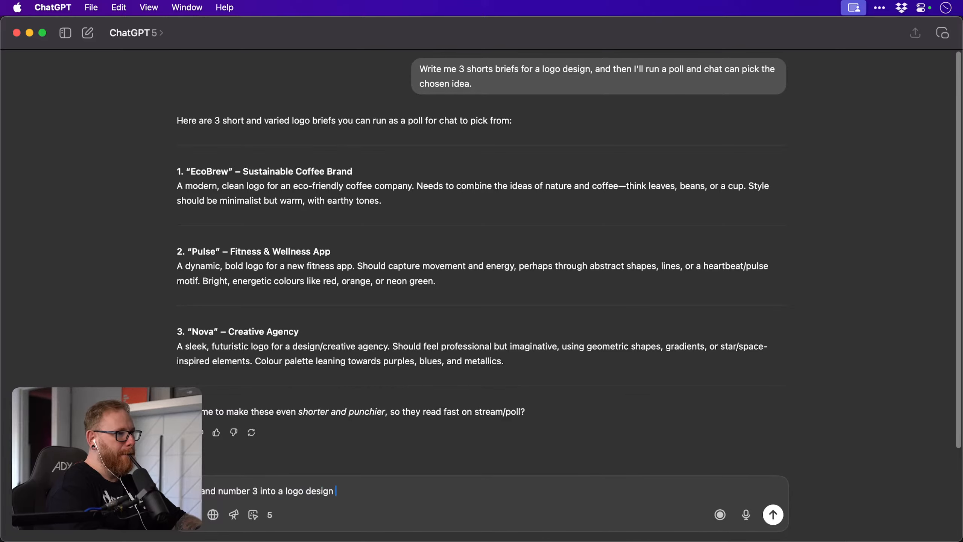
text(brief)
key(Return)
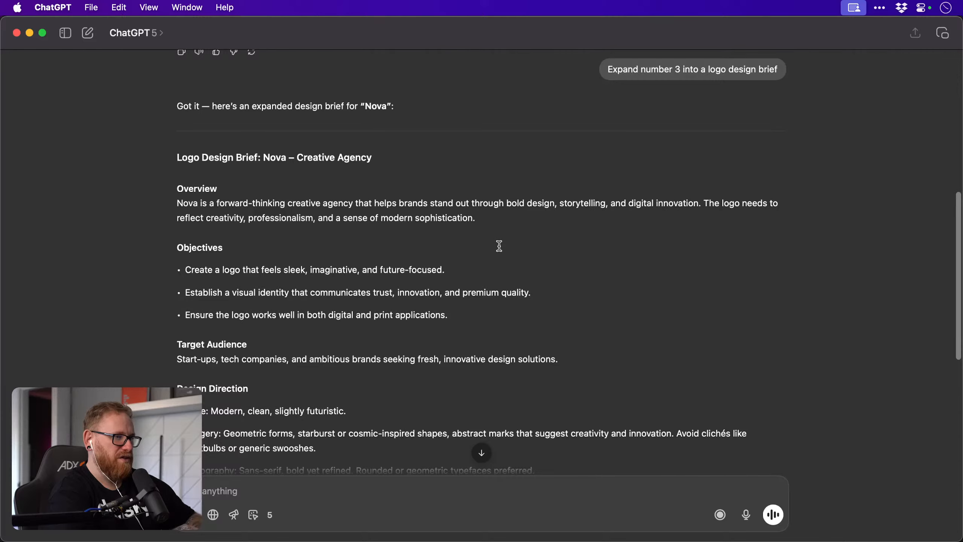
Read through the expanded Nova logo brief and copy its text from the Overview heading through the last Deliverables bullet.
scroll(498, 245, down, 3)
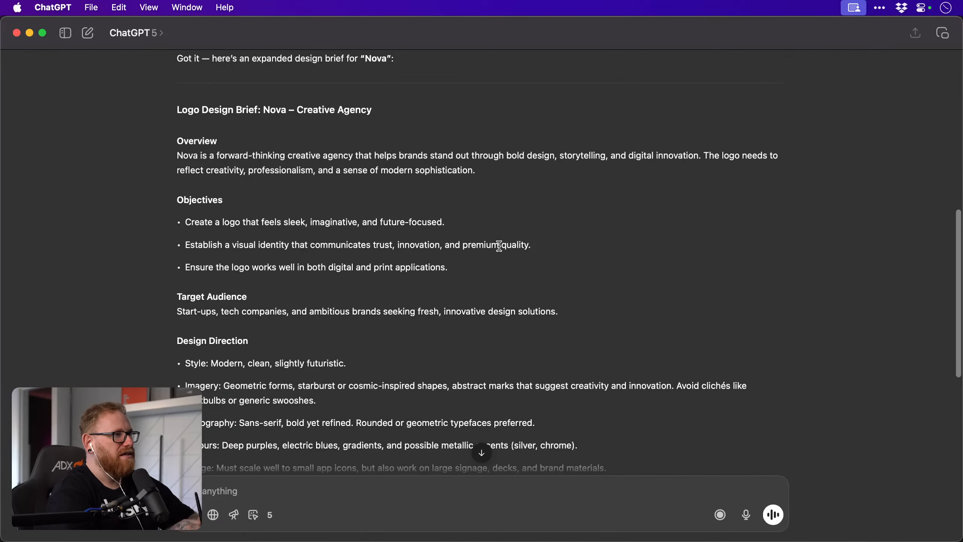
scroll(499, 246, down, 3)
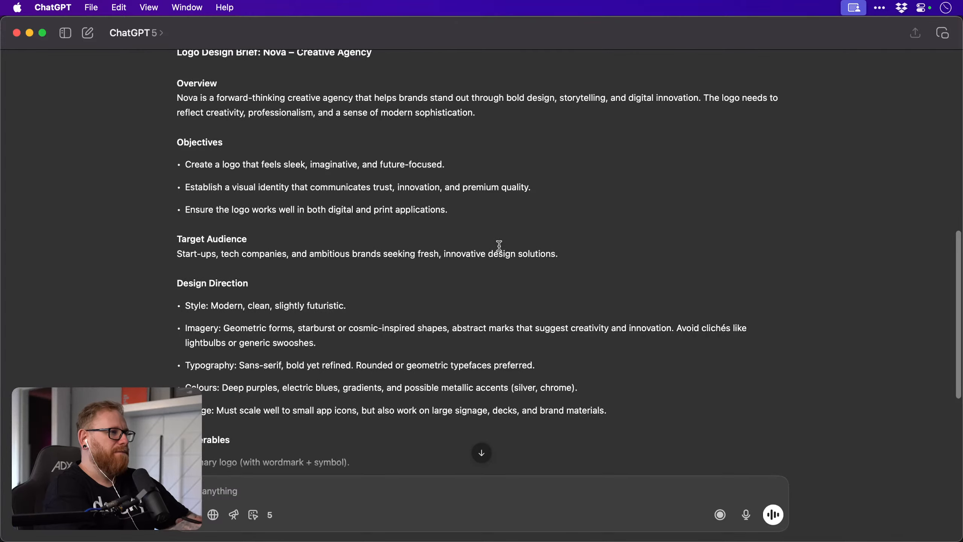
scroll(499, 245, up, 3)
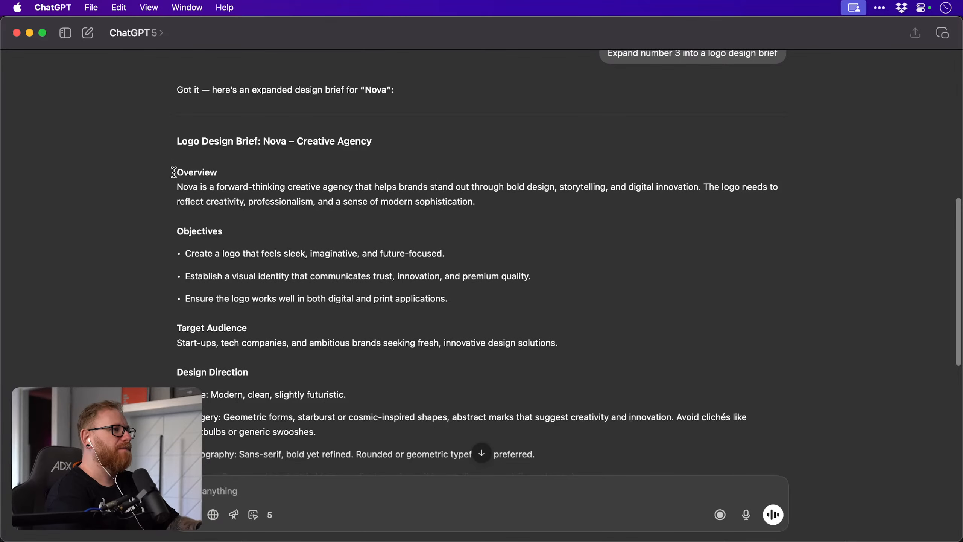
drag(174, 172, 360, 375)
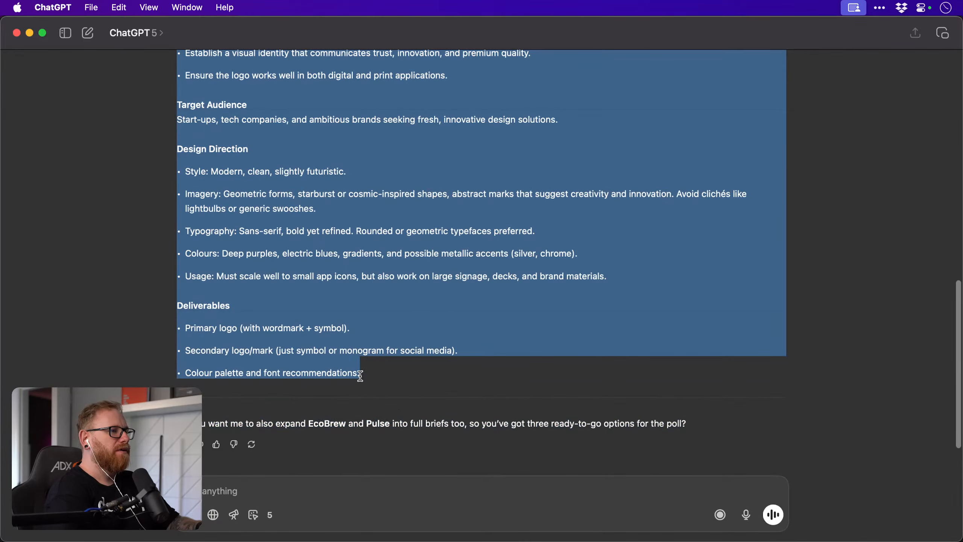
key(super+c)
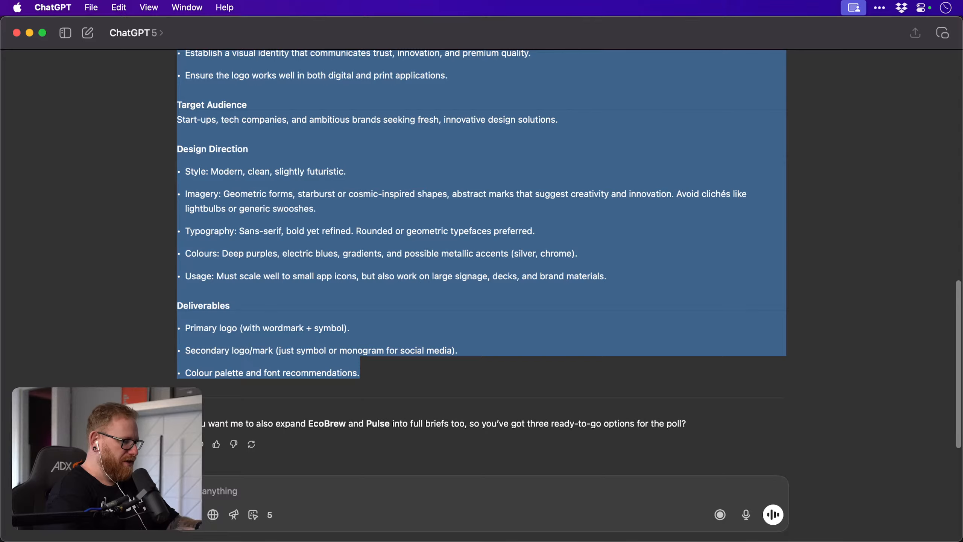
Switch to Photoshop and start a new document with width and height both set to 6000 pixels.
key(super+Tab)
key(super+n)
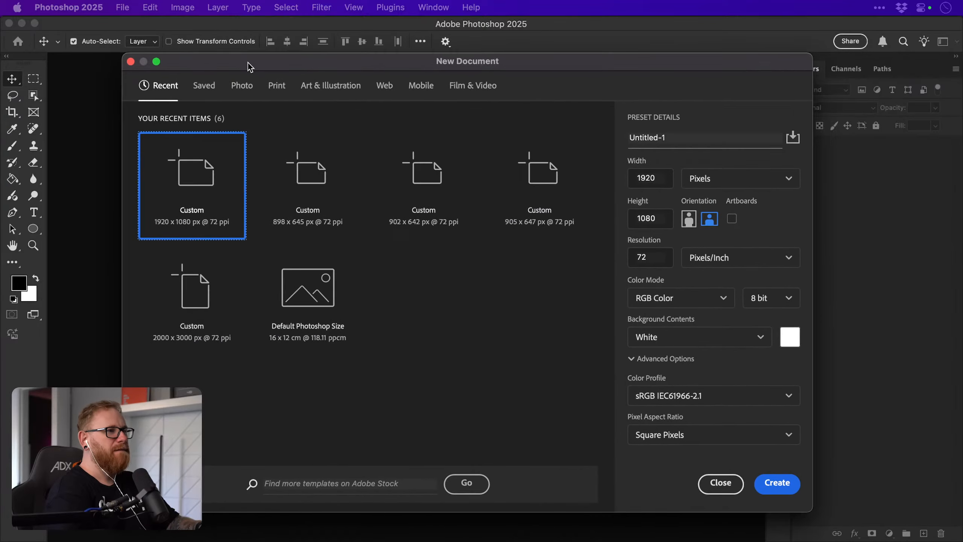
mouse_move(249, 63)
mouse_down()
mouse_move(197, 67)
mouse_move(259, 64)
mouse_up()
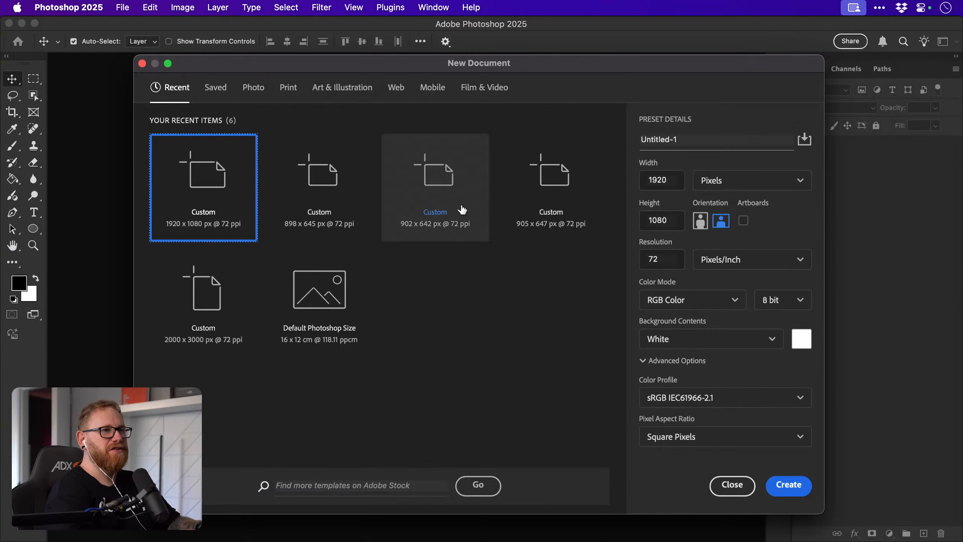
click(667, 182)
key(super+a)
text(6000)
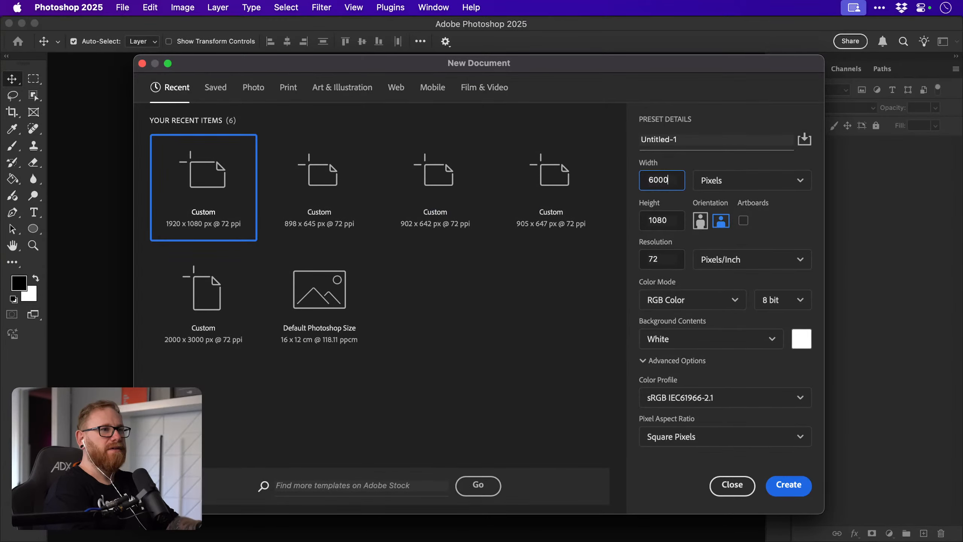
key(Tab)
text(6000)
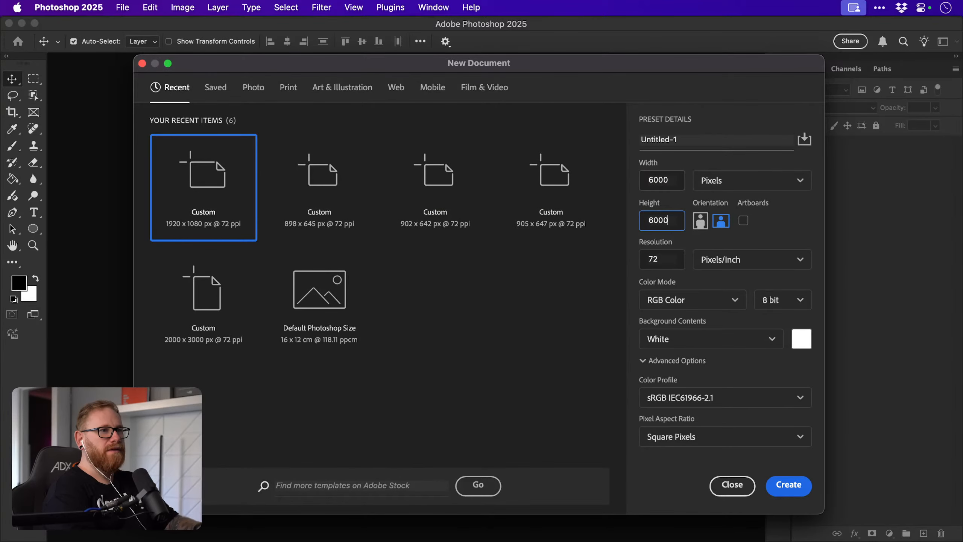
Set the resolution to 300 pixels/inch and create the new document at 1920 x 1080 pixels.
key(Tab)
key(Tab)
key(Tab)
key(Tab)
key(Tab)
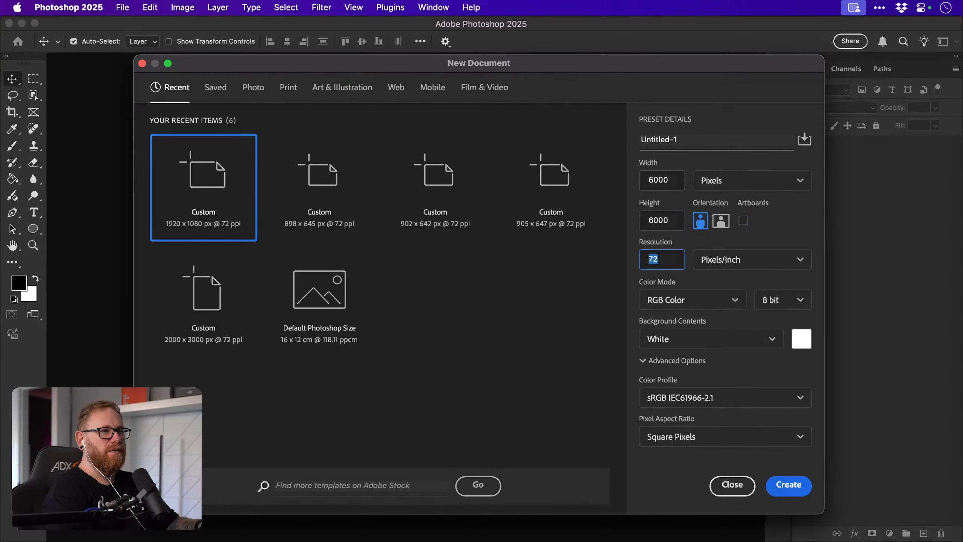
click(667, 258)
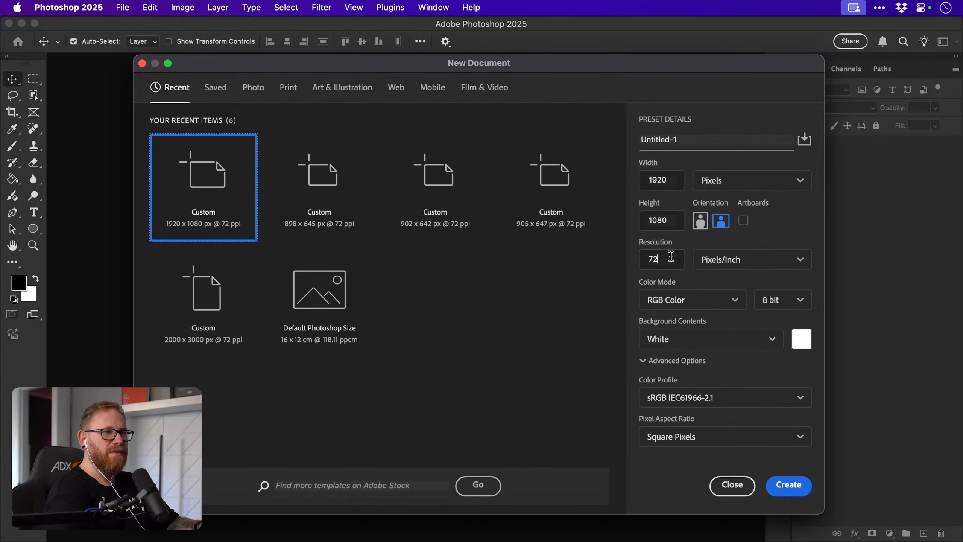
key(Tab)
key(Tab)
key(Tab)
key(Tab)
key(Tab)
click(667, 257)
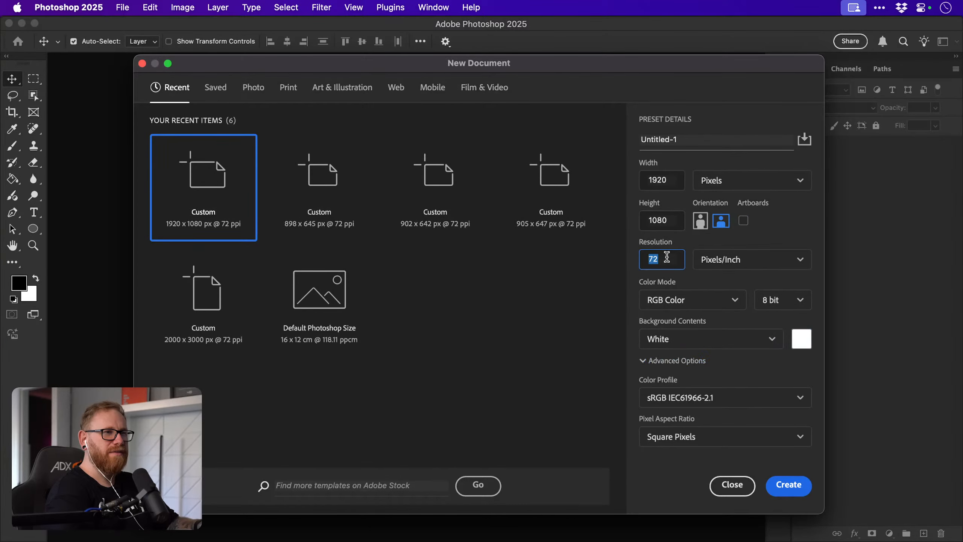
text(300)
key(Return)
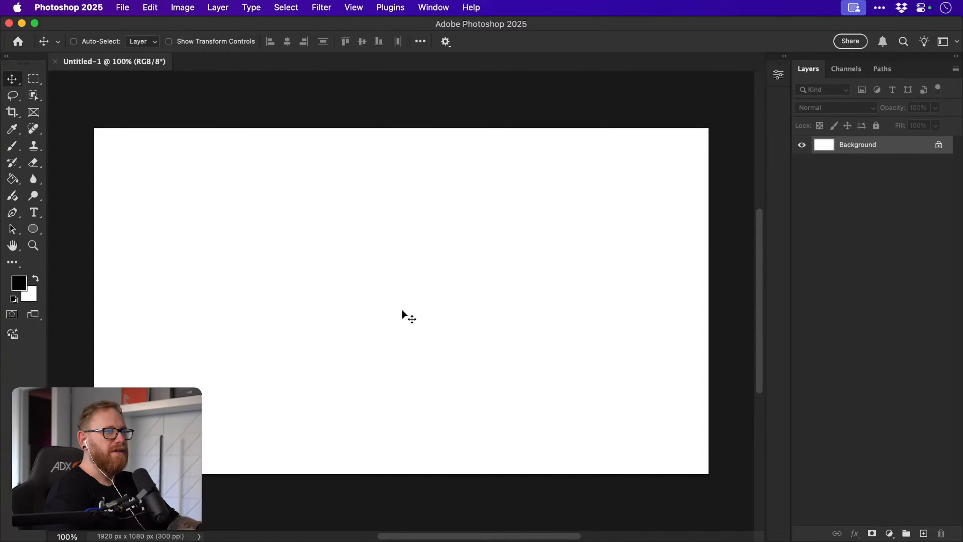
key(super)
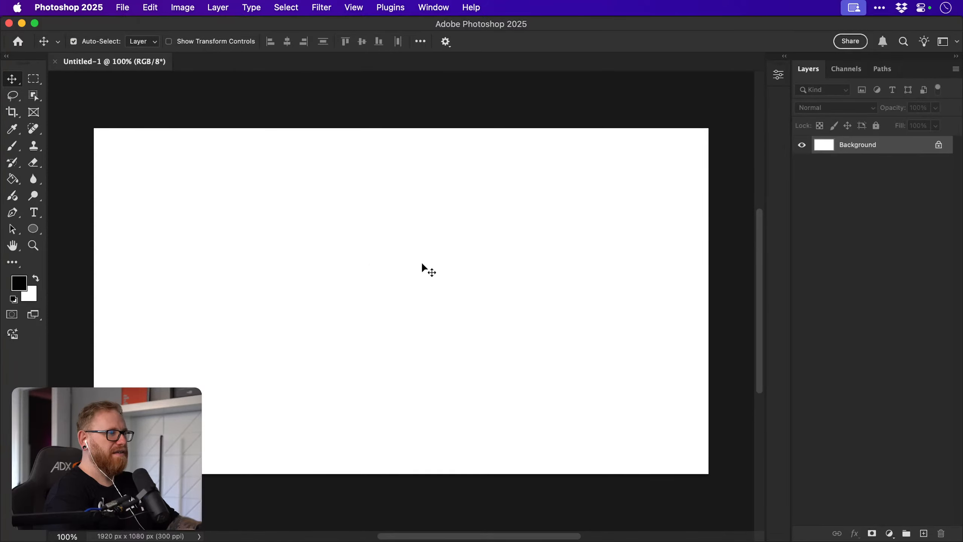
key(super)
key(super)
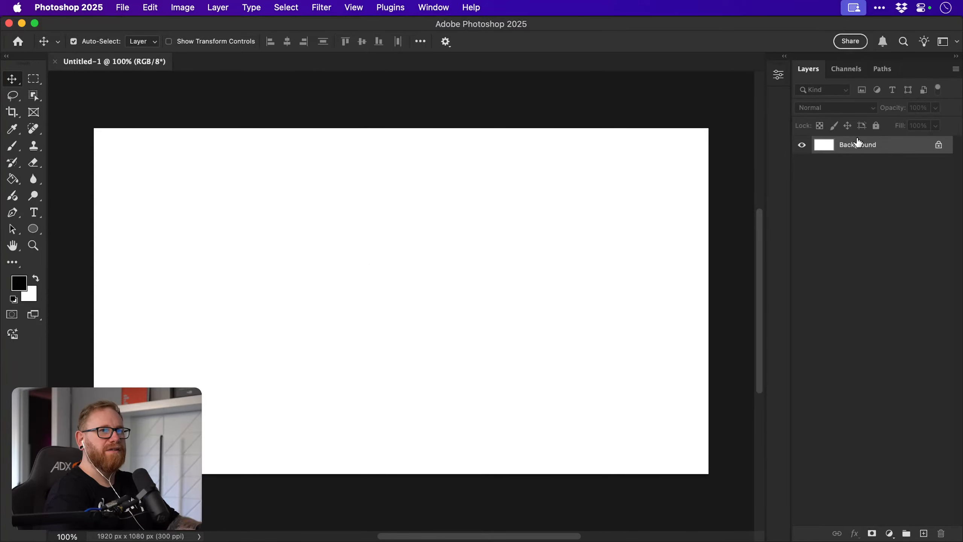
key(super)
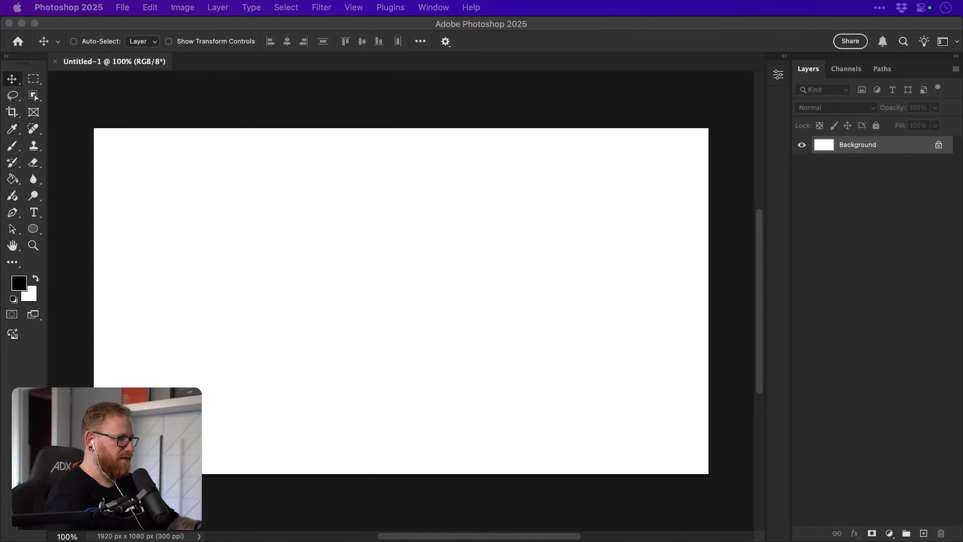
Switch to ChatGPT and copy the selected Nova logo brief text again.
key(super+Tab)
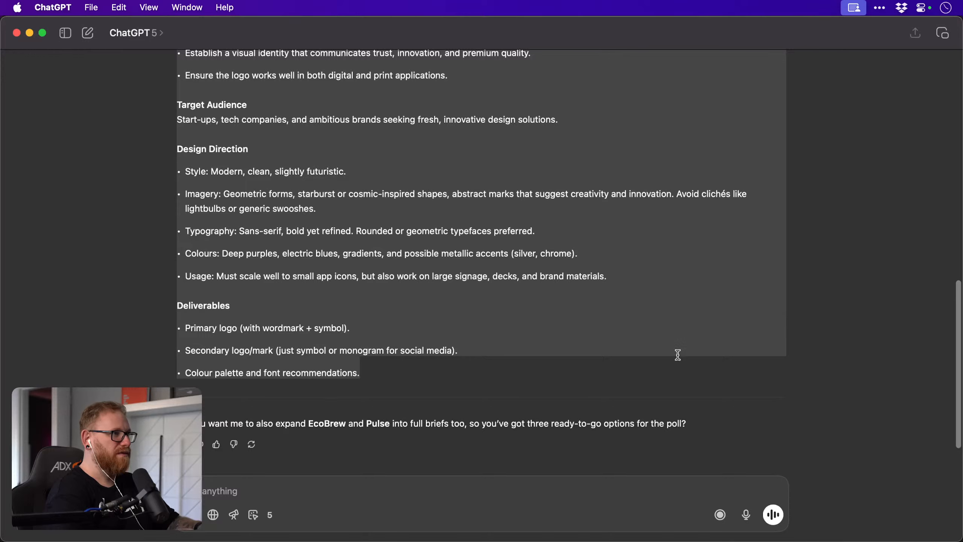
right_click(461, 265)
click(519, 311)
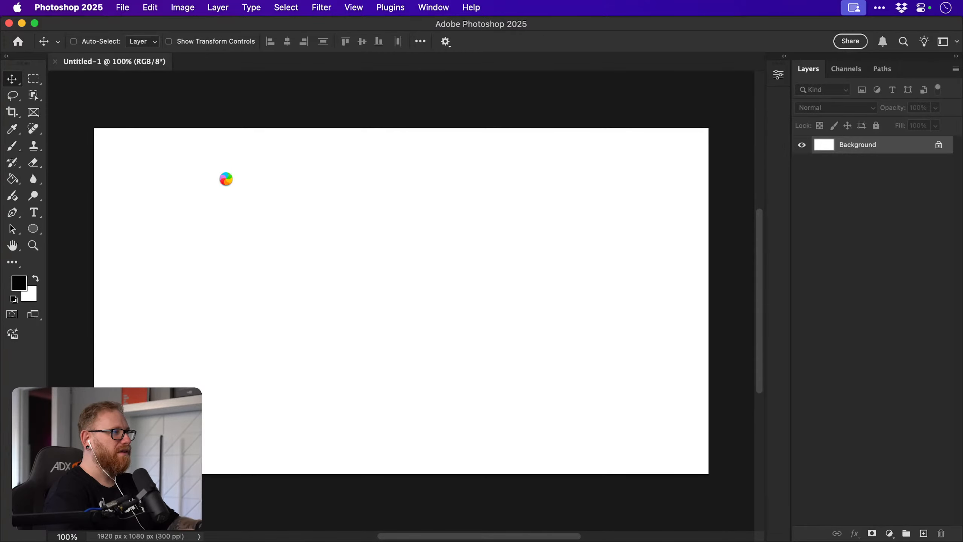
key(t)
drag(222, 167, 391, 309)
click(501, 224)
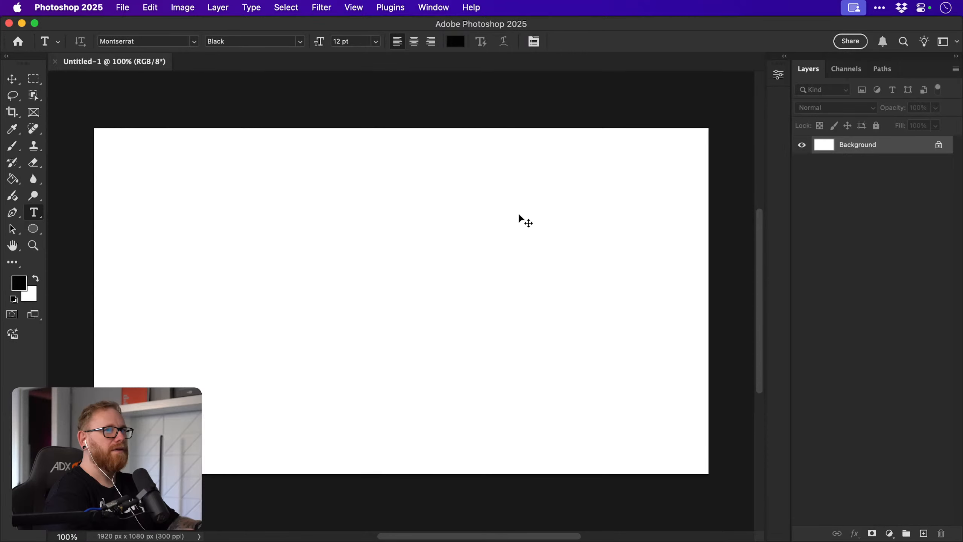
click(276, 197)
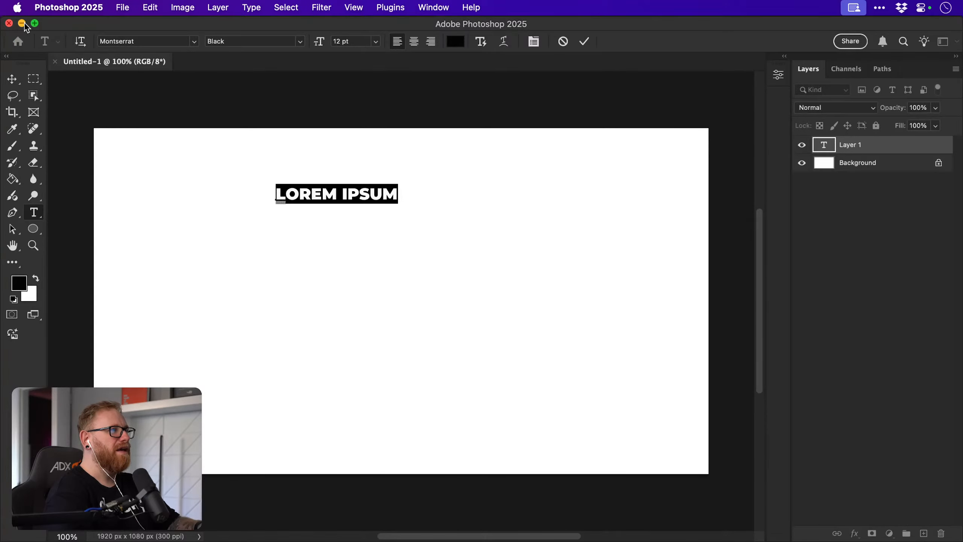
click(12, 78)
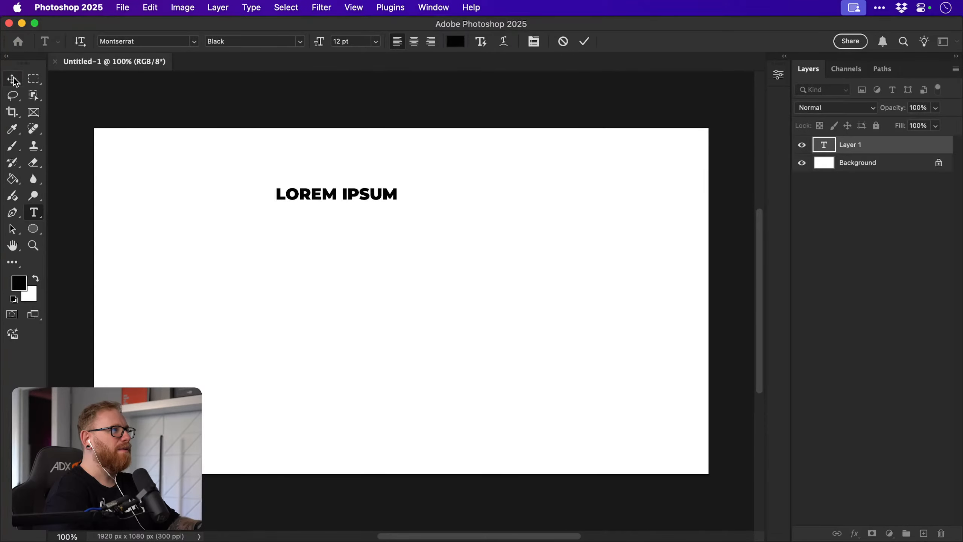
click(923, 533)
click(879, 169)
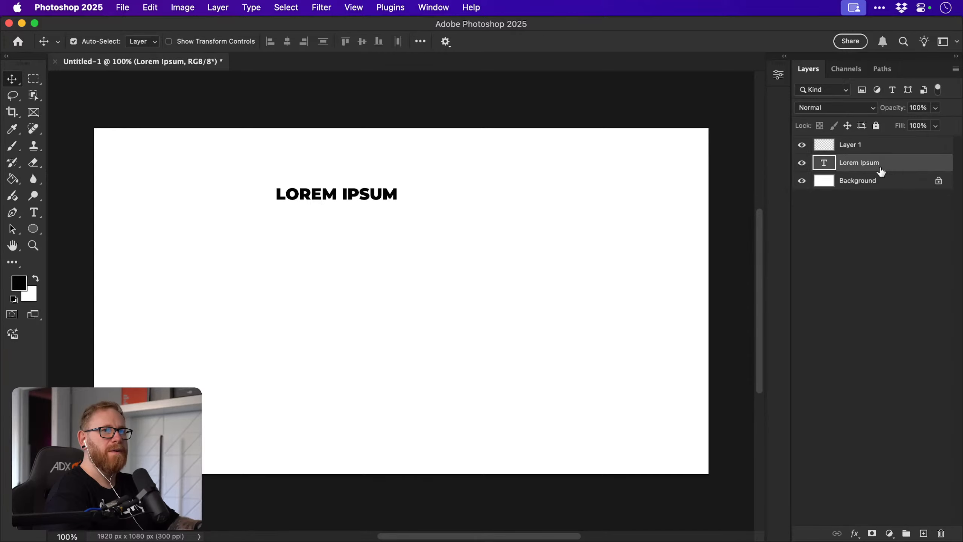
key(Delete)
Create a large paragraph text box on Layer 1 in the middle of the canvas and paste the copied brief into it.
click(850, 148)
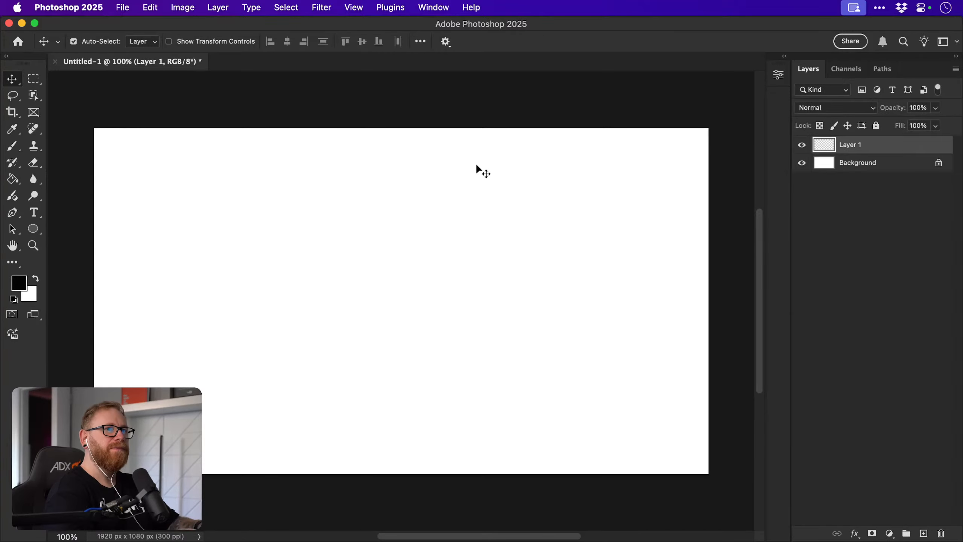
key(t)
drag(222, 173, 504, 407)
key(cmd+v)
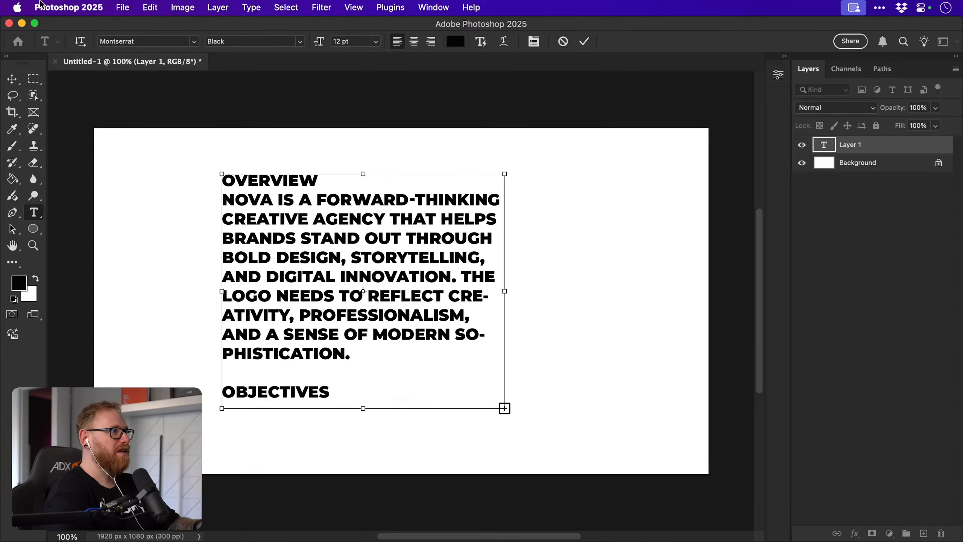
Set the entire brief text to the Montserrat Regular style and turn off All Caps.
key(cmd+a)
click(174, 39)
click(300, 42)
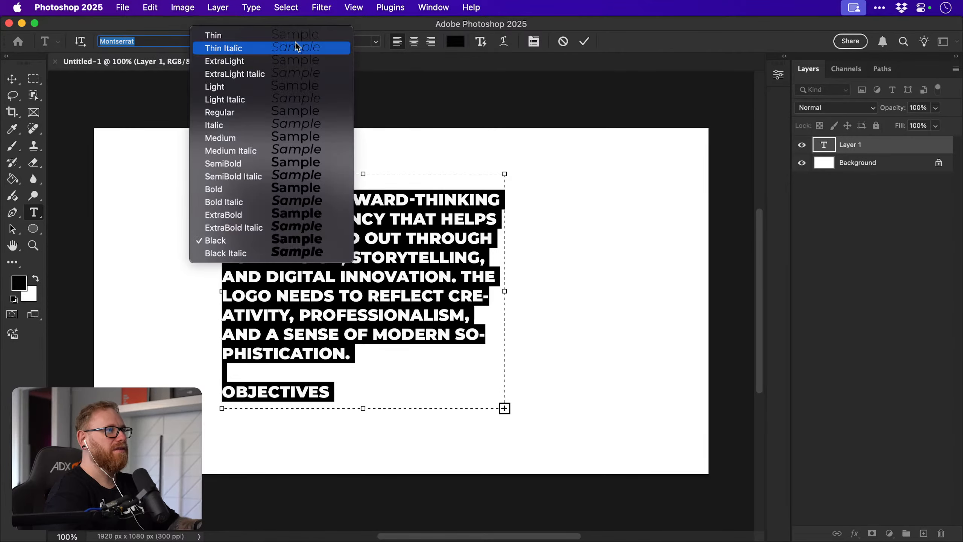
click(247, 112)
click(533, 41)
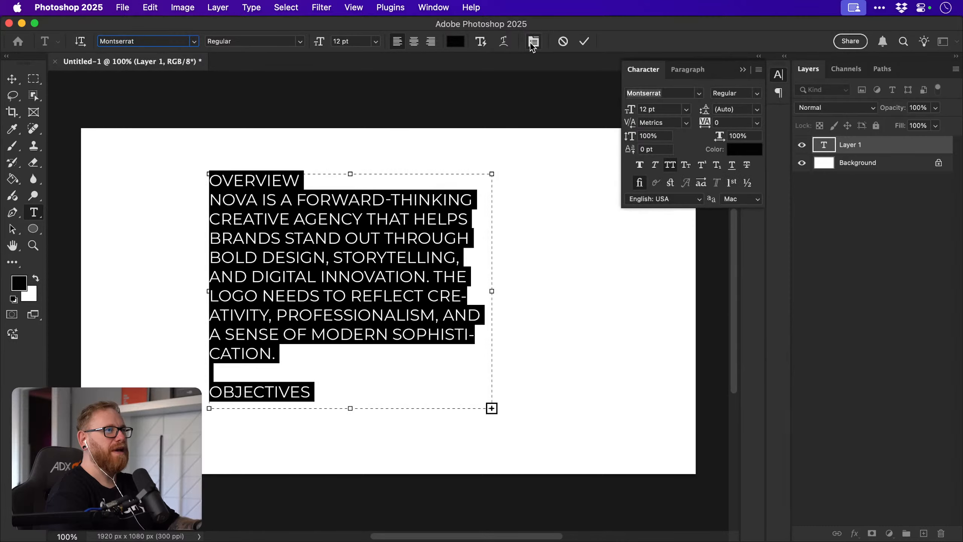
click(670, 164)
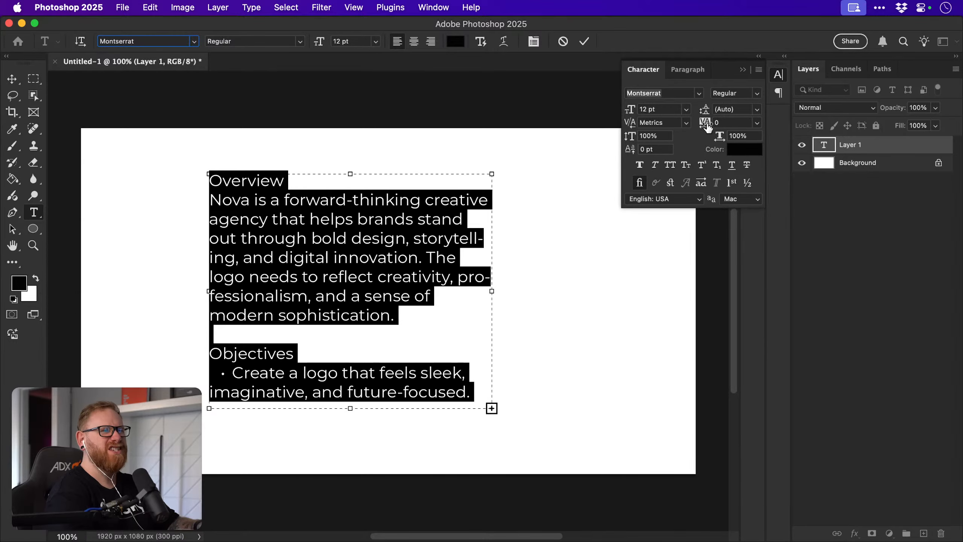
Set the brief's font size to 6 pt and enlarge its text box until the whole brief fits, from Overview through Deliverables.
click(686, 110)
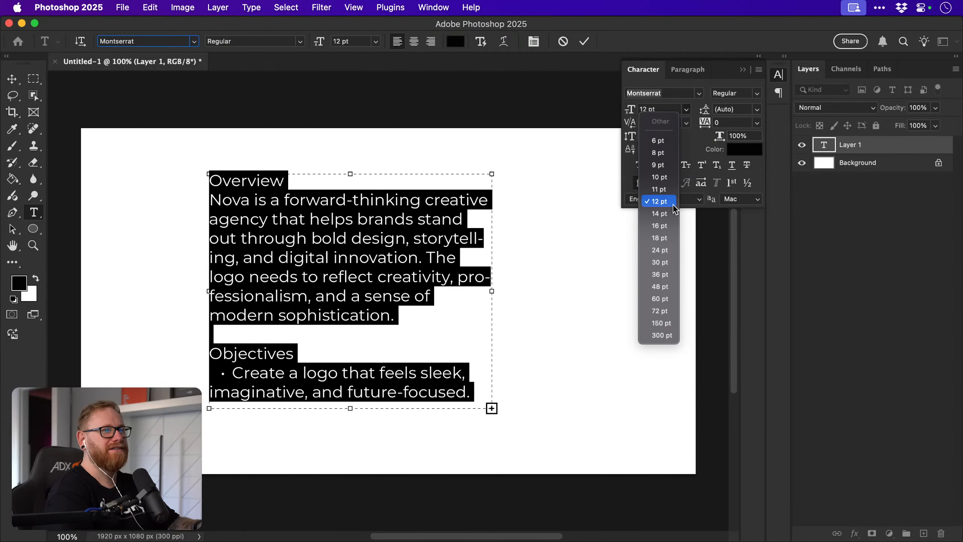
click(663, 153)
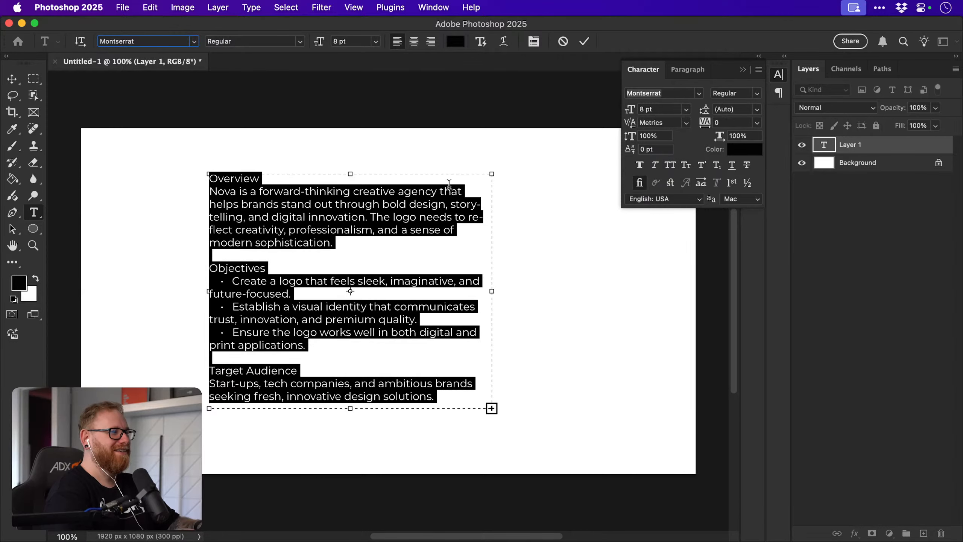
click(686, 110)
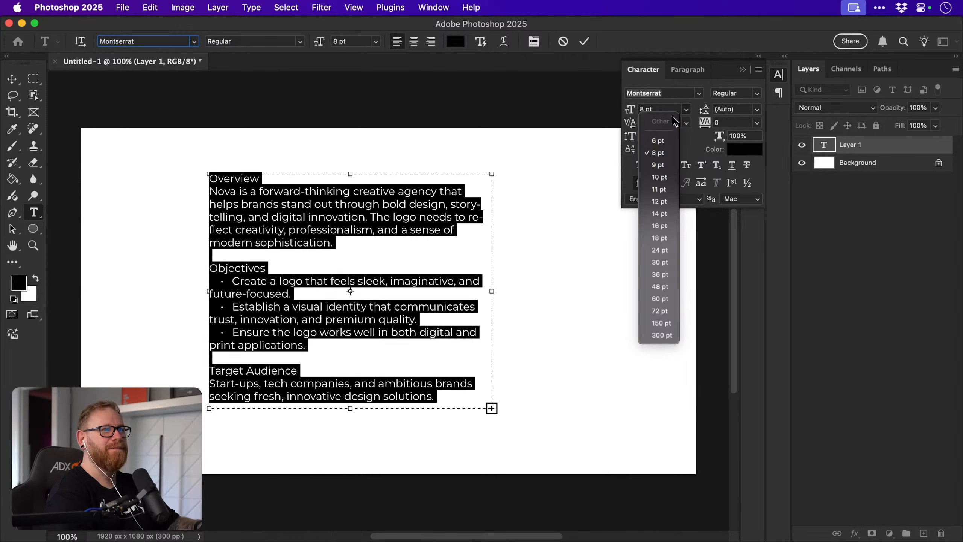
click(658, 137)
drag(491, 408, 580, 455)
click(12, 79)
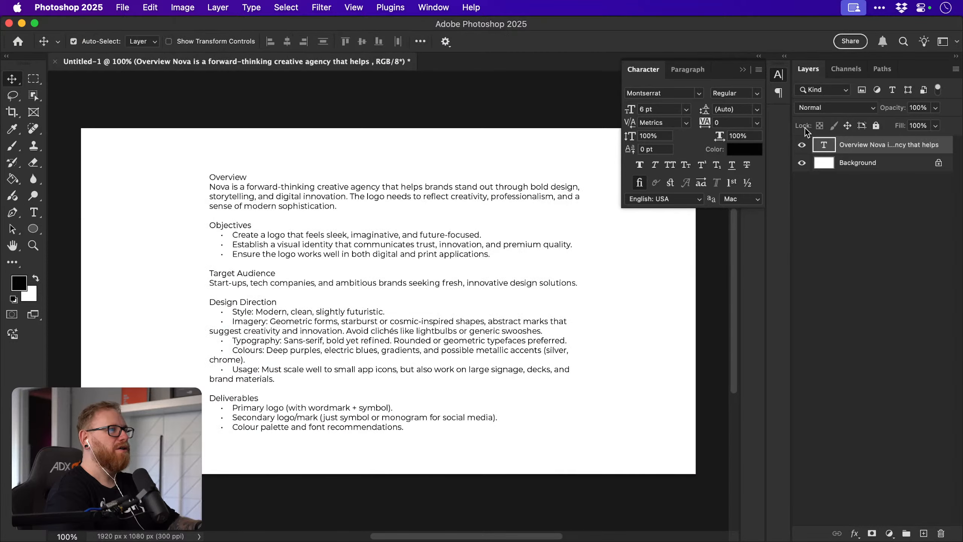
Collapse the character settings and move the brief text block toward the right edge of the canvas.
click(779, 75)
key(super+0)
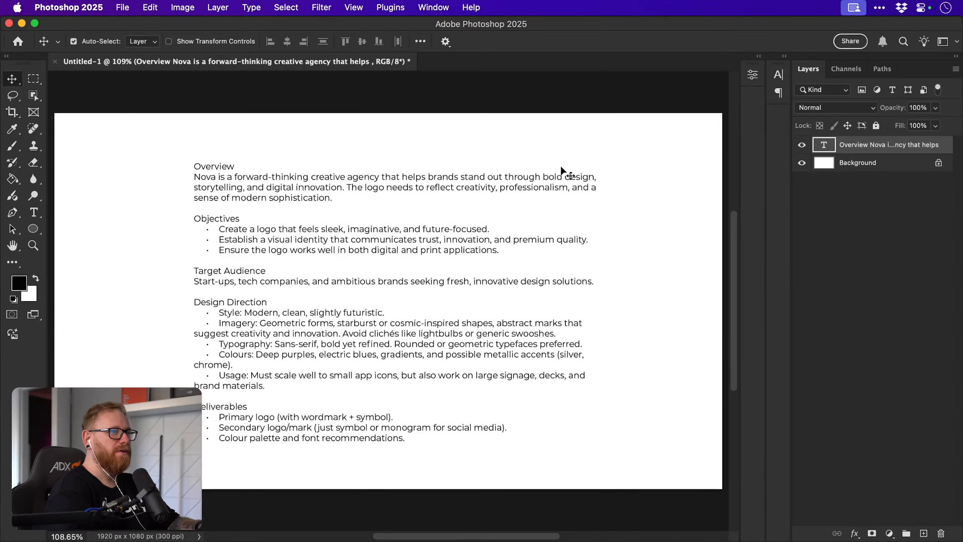
drag(441, 241, 521, 245)
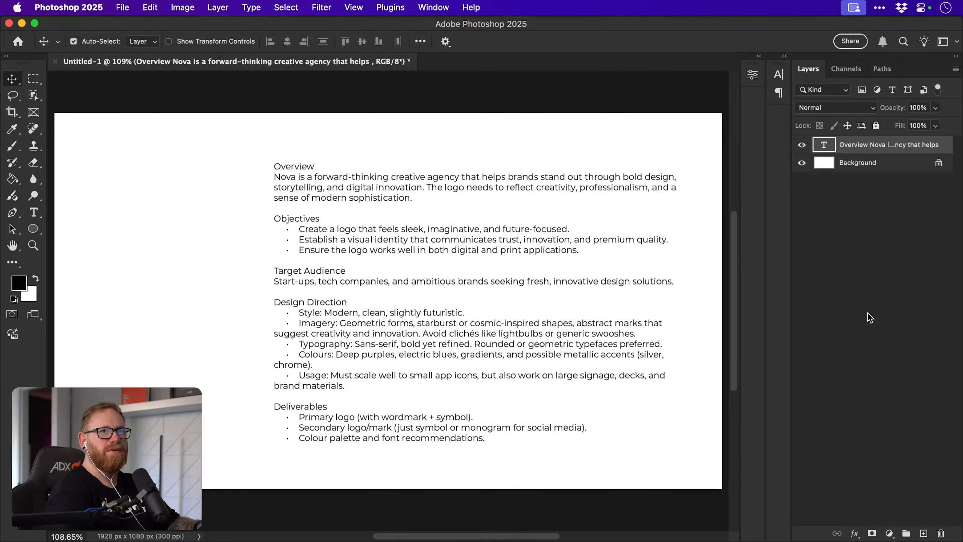
Add an empty layer above the brief text and set the foreground colour to a bright orange.
click(924, 533)
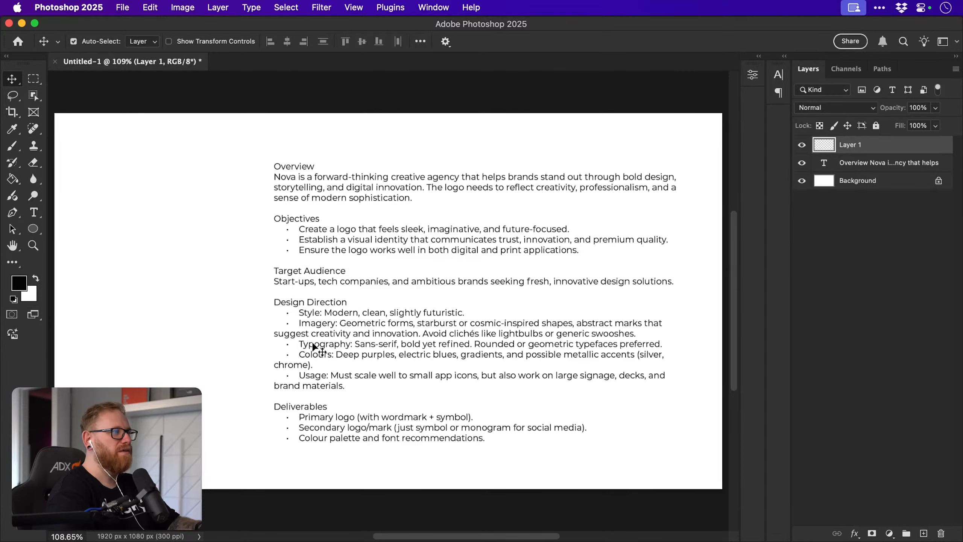
key(i)
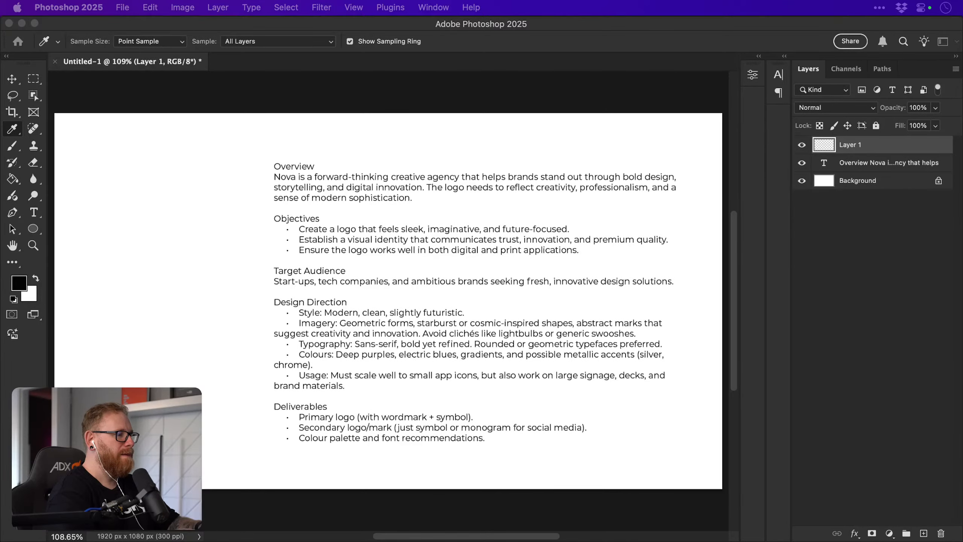
click(18, 283)
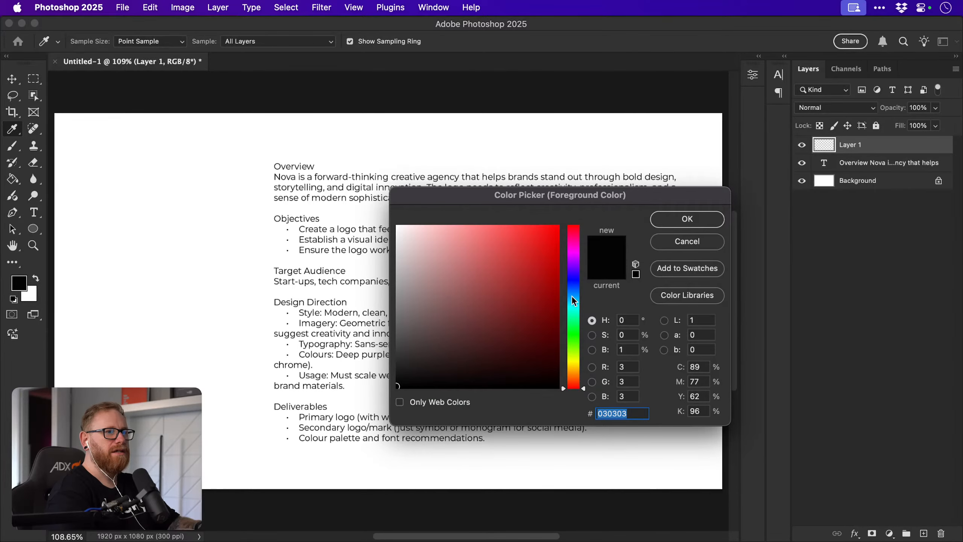
click(576, 374)
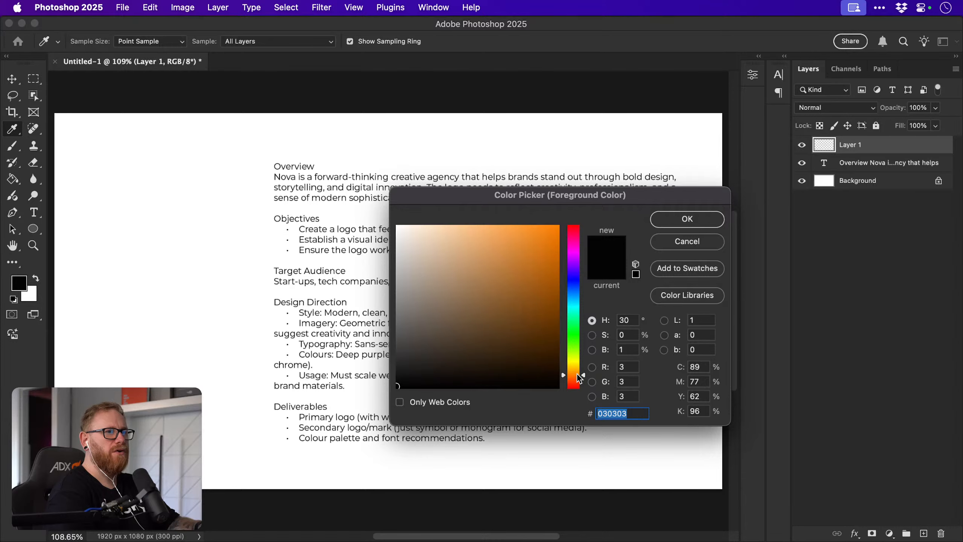
drag(527, 319, 543, 172)
key(Return)
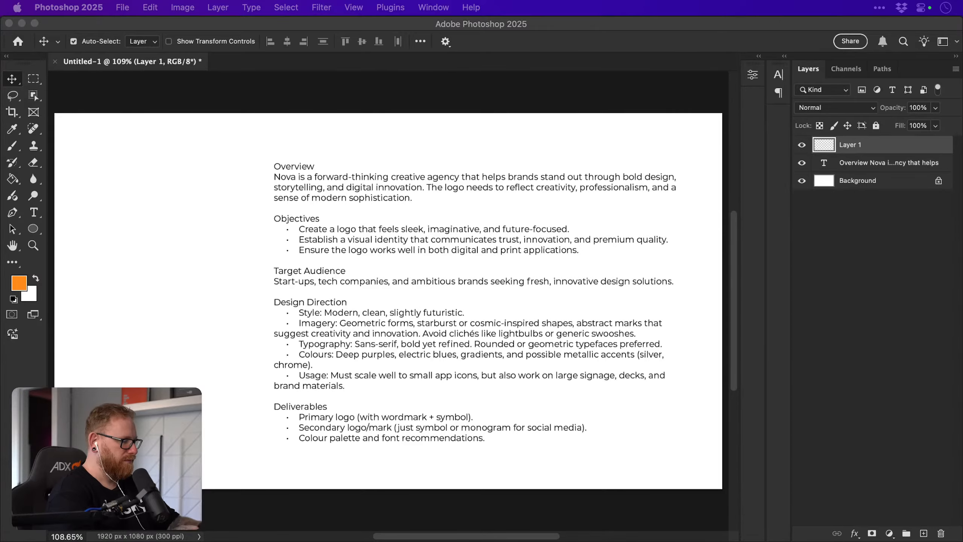
key(F11)
key(F11)
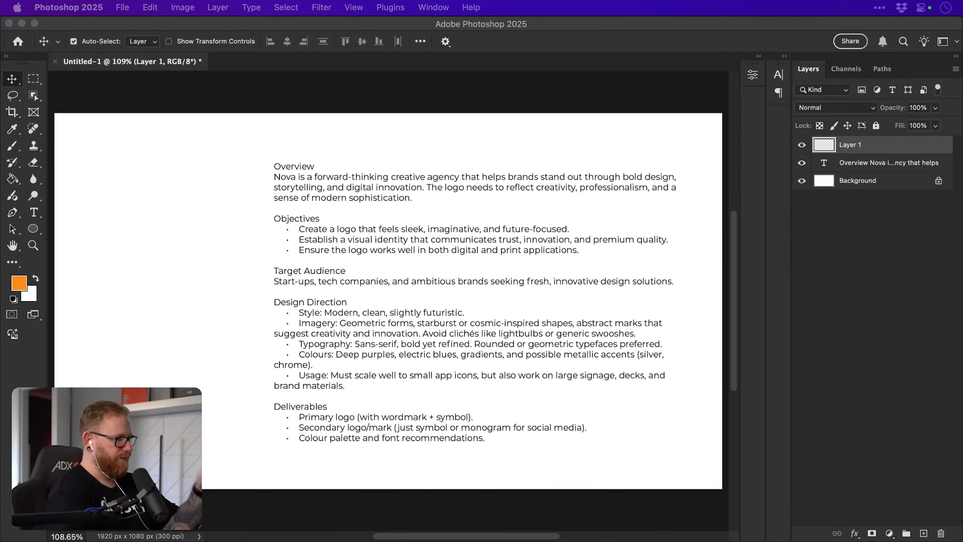
key(F11)
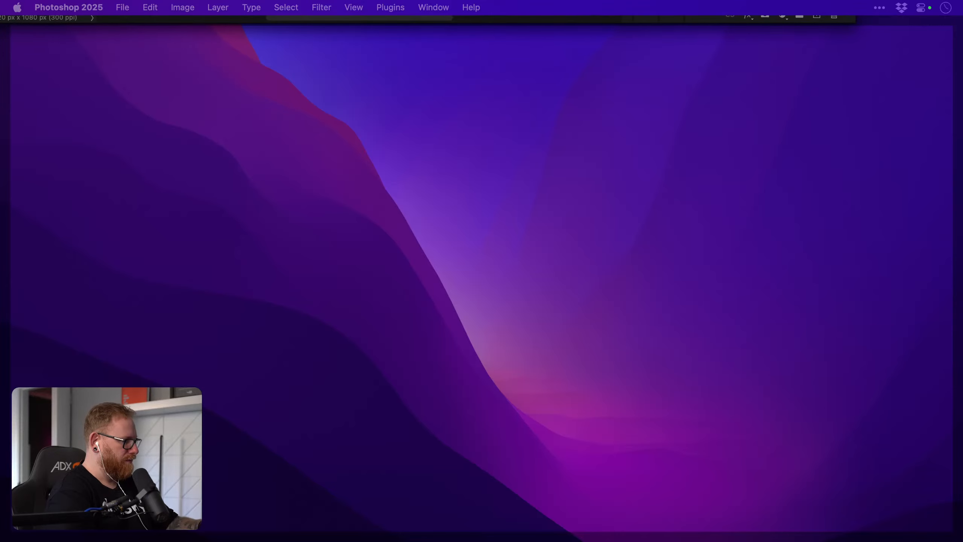
key(F11)
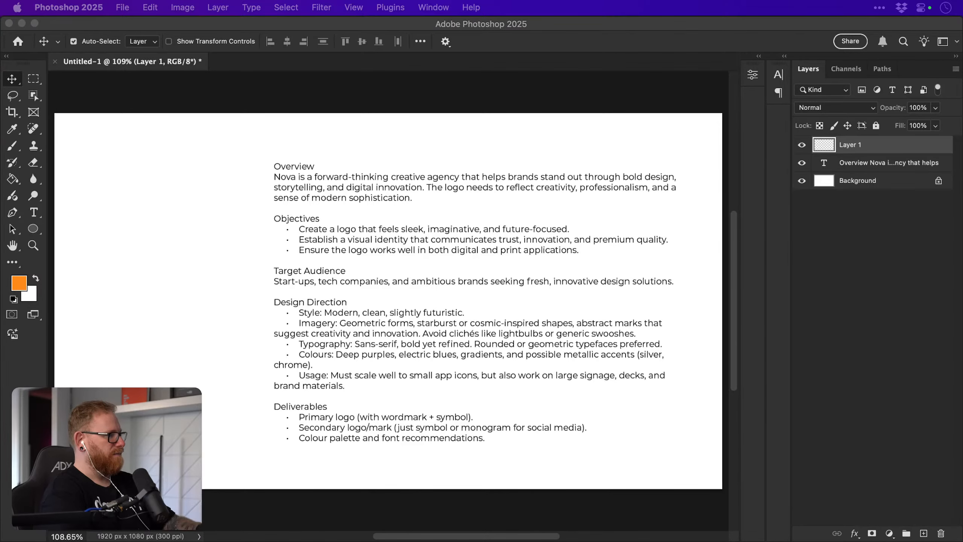
key(super+Tab)
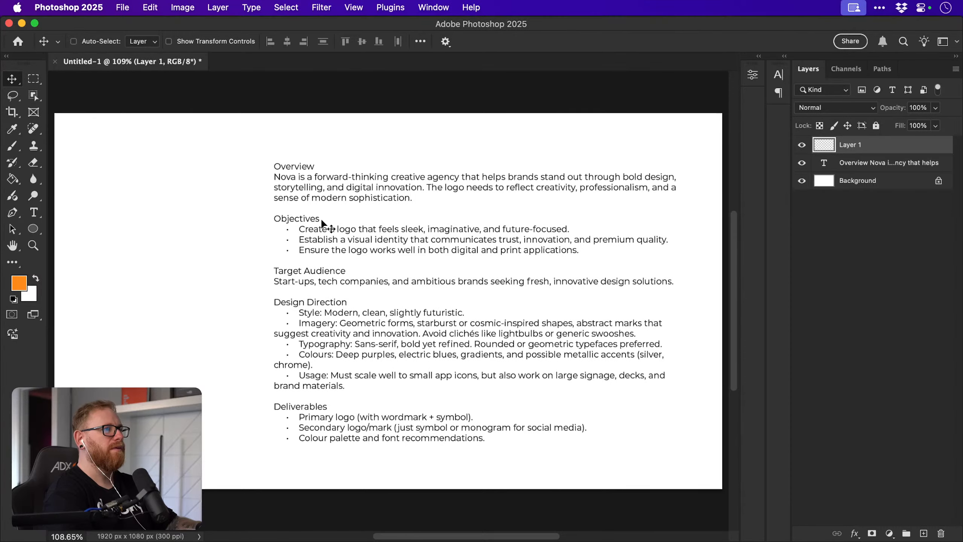
key(super+Tab)
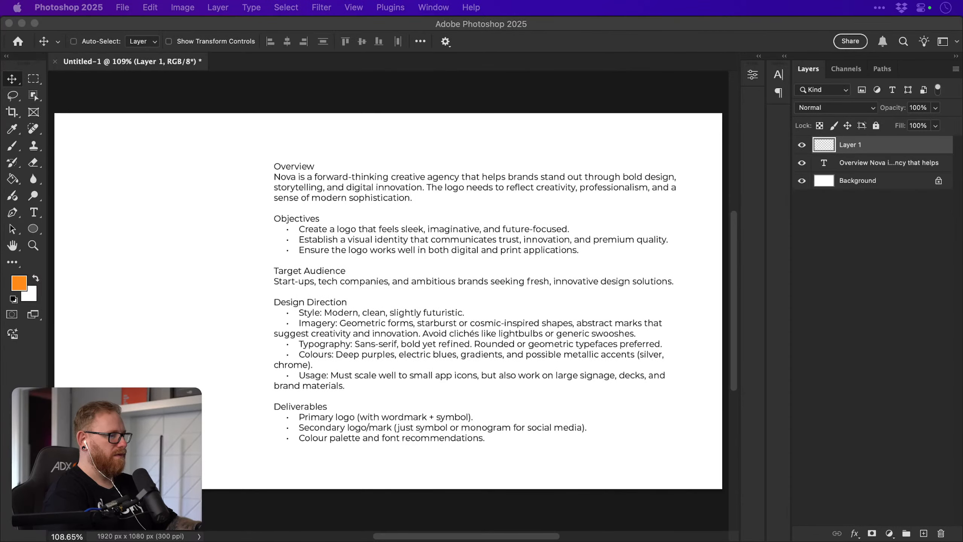
key(super+Tab)
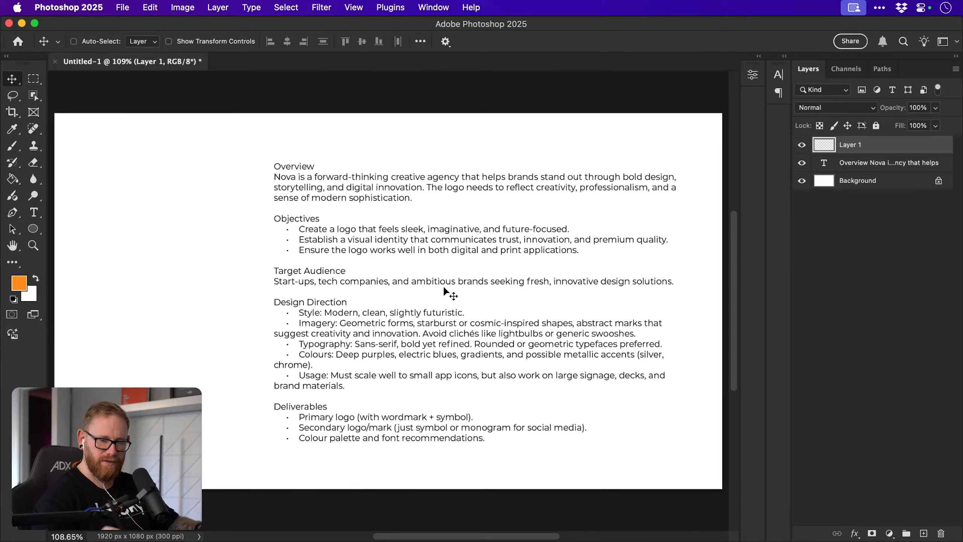
Choose the Hard Round Pressure Size preset for the Brush tool, keeping the empty layer above the brief active.
key(b)
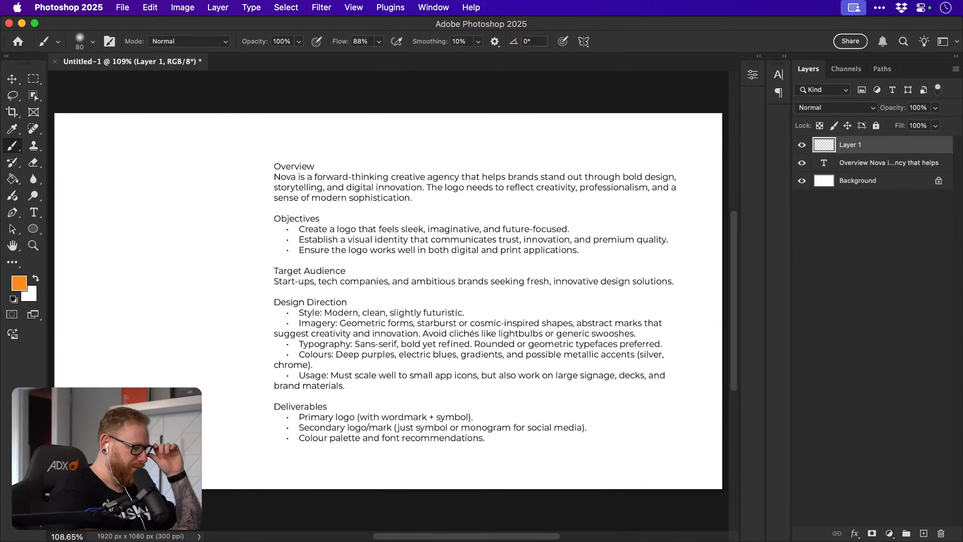
key(super+Tab)
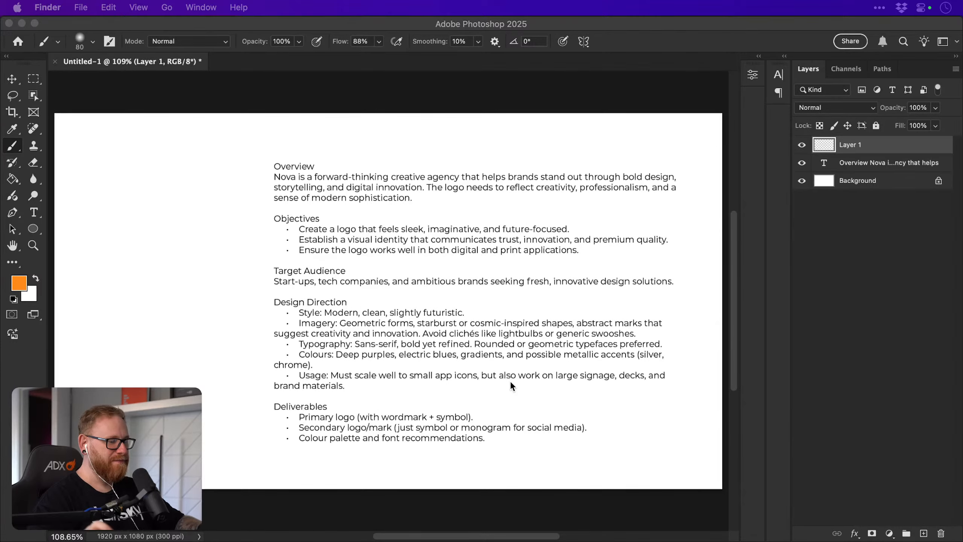
click(865, 143)
key(z)
drag(390, 218, 440, 224)
key(b)
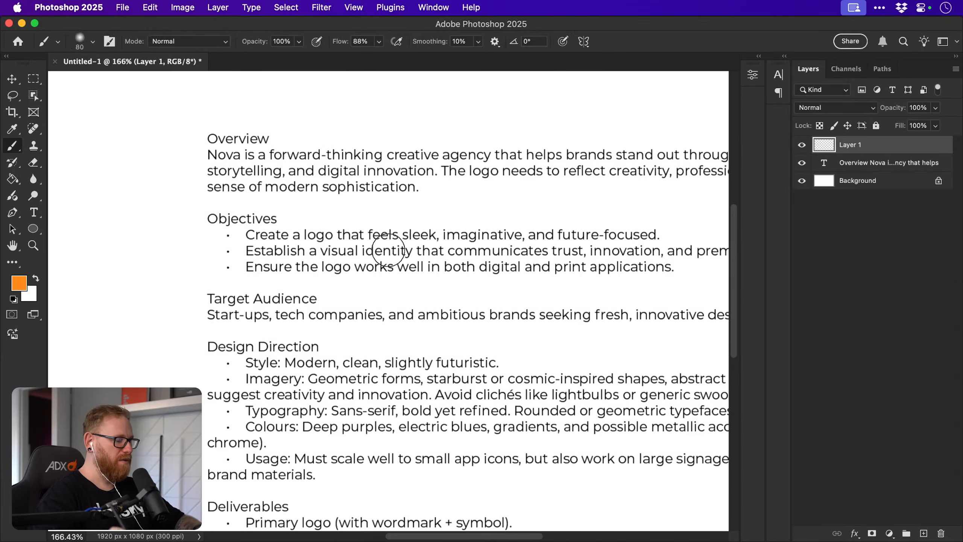
click(91, 42)
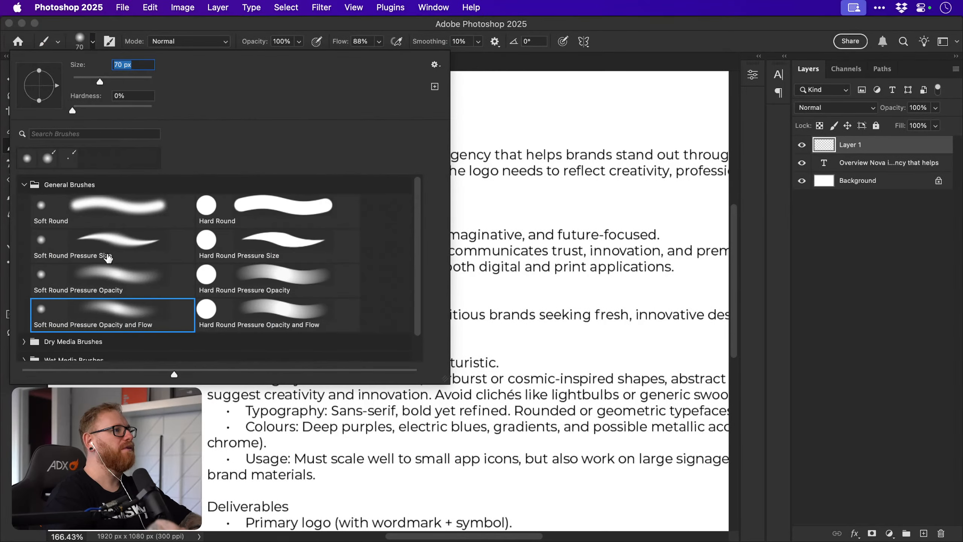
click(126, 244)
click(280, 249)
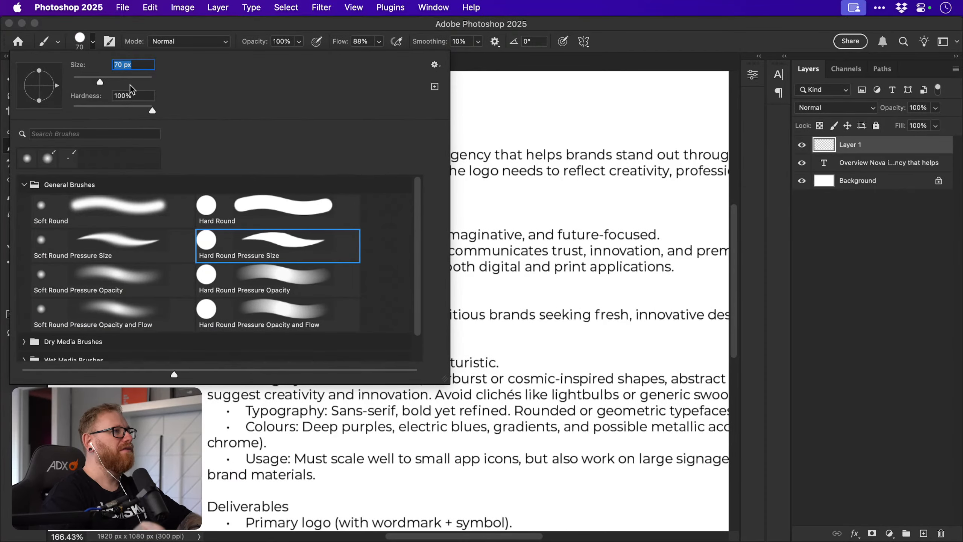
click(93, 41)
Try circling "forward-thinking" in the Overview with a 5 px orange brush stroke, and undo it.
key(bracketleft)
key(bracketleft)
key(bracketleft)
key(bracketleft)
key(bracketleft)
key(bracketleft)
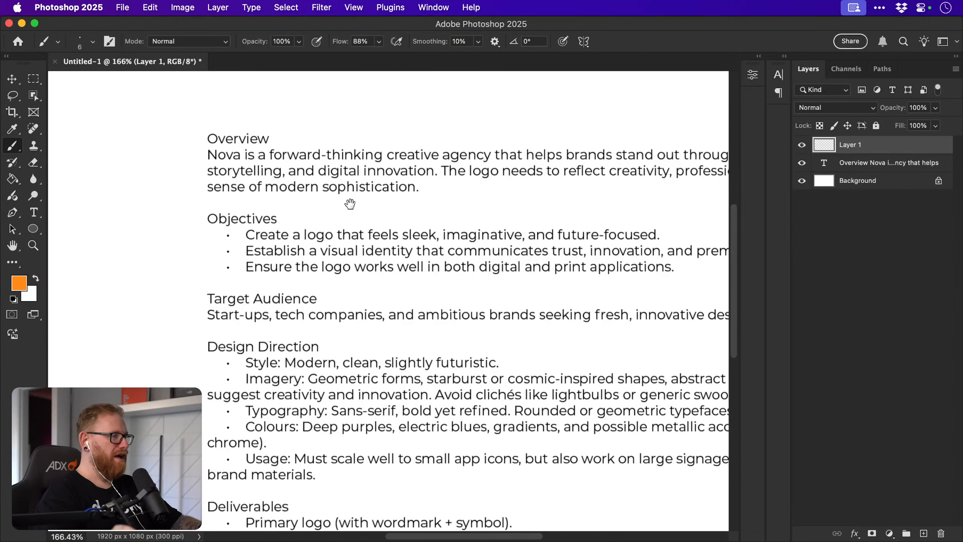
drag(349, 204, 298, 236)
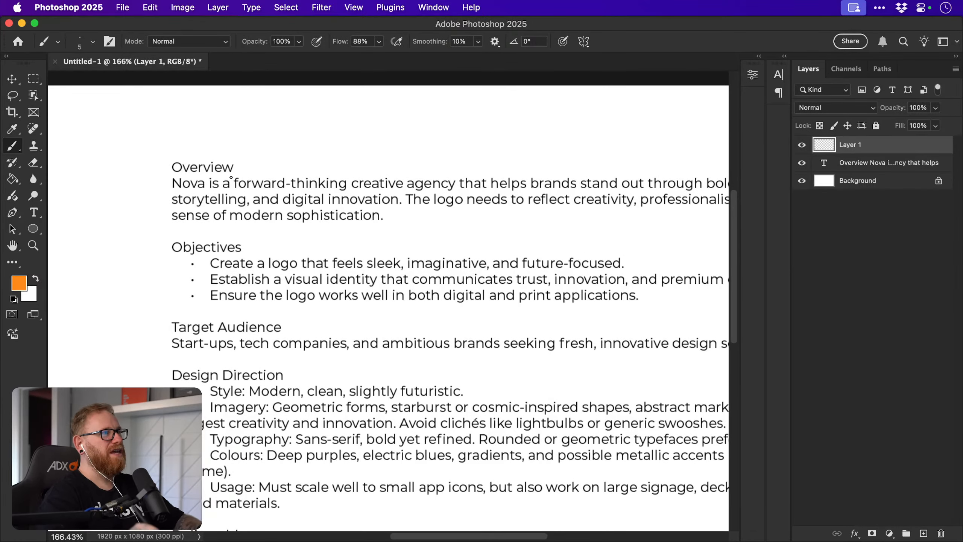
mouse_move(231, 178)
mouse_down()
mouse_move(295, 163)
mouse_move(354, 167)
mouse_move(353, 203)
mouse_move(281, 210)
mouse_move(228, 188)
mouse_up()
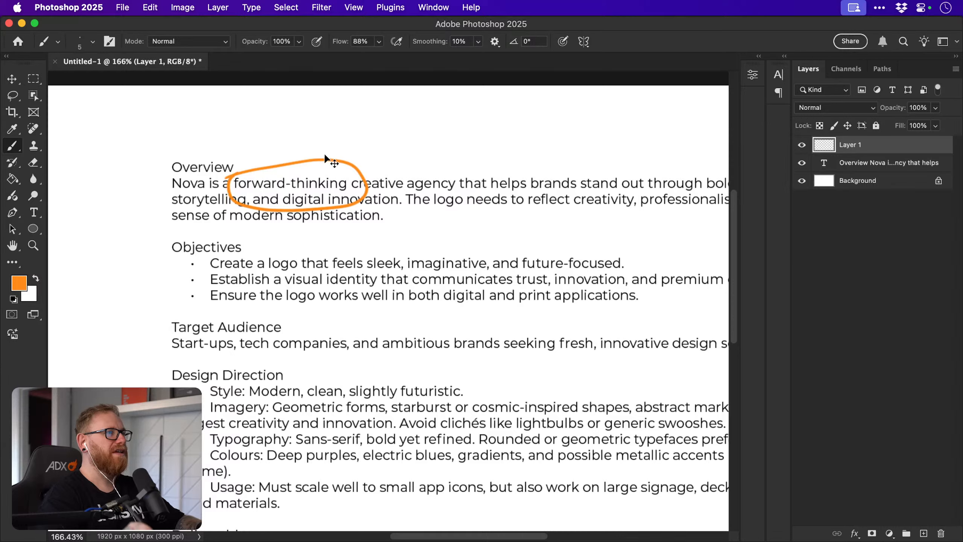
key(super+z)
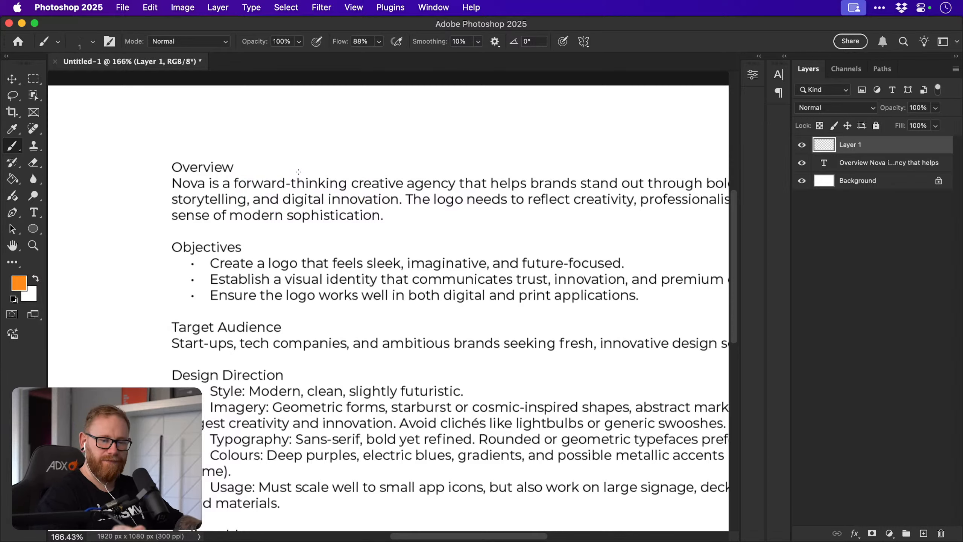
Retry the circle around "forward-thinking" with a thinner 3 px brush stroke, and undo it as well.
drag(286, 162, 246, 200)
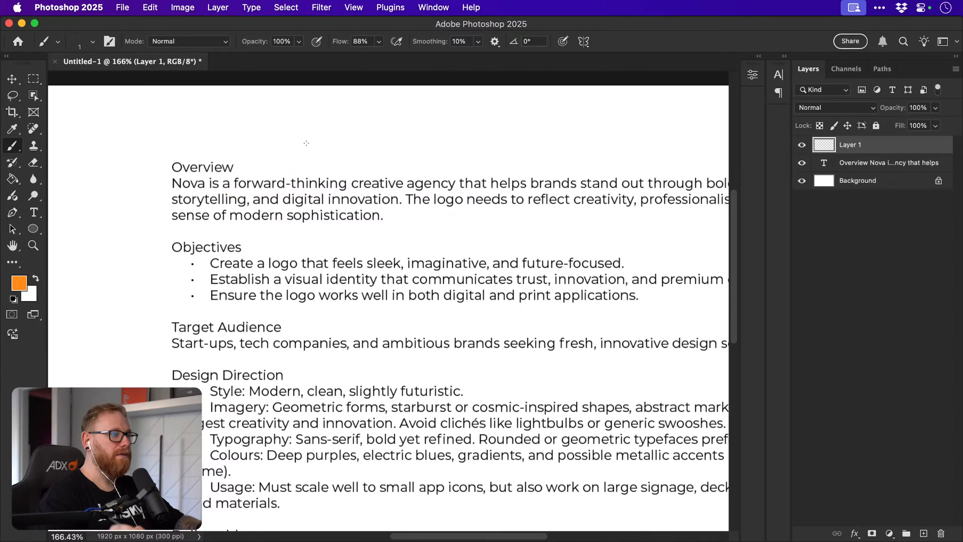
mouse_move(235, 180)
mouse_down()
mouse_move(344, 162)
mouse_move(356, 185)
mouse_move(283, 204)
mouse_move(227, 181)
mouse_up()
drag(478, 271, 414, 287)
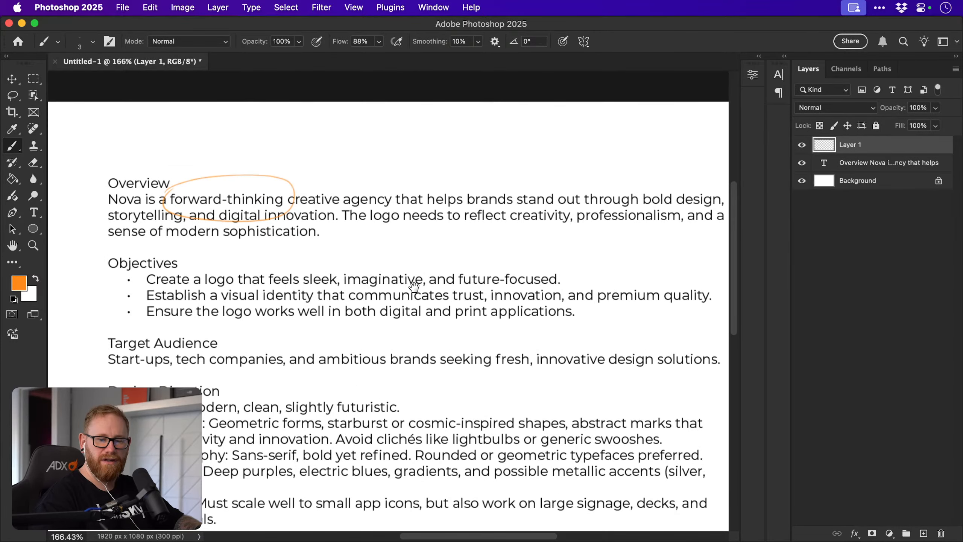
key(super+z)
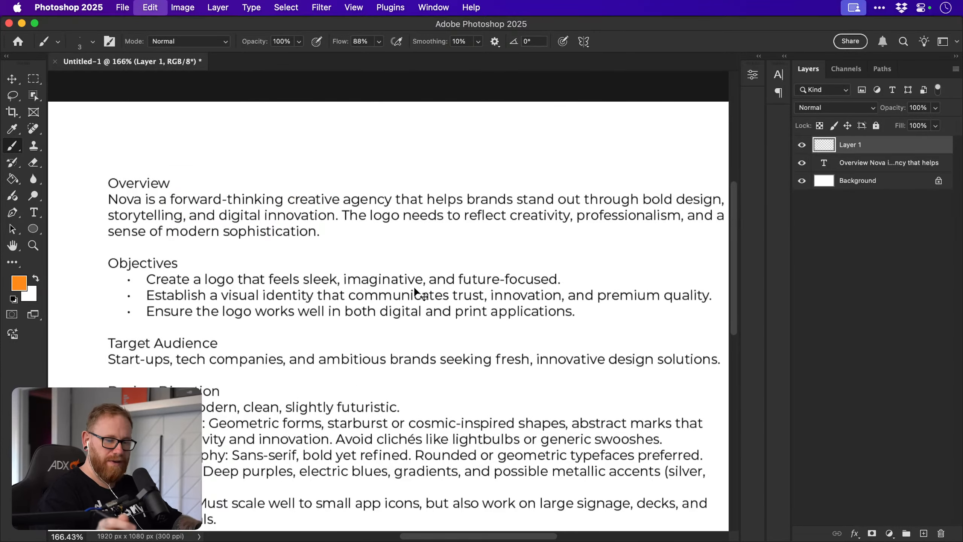
Set the empty layer's blend mode to Multiply and highlight "forward-thinking" with a 20 px orange brush.
click(831, 108)
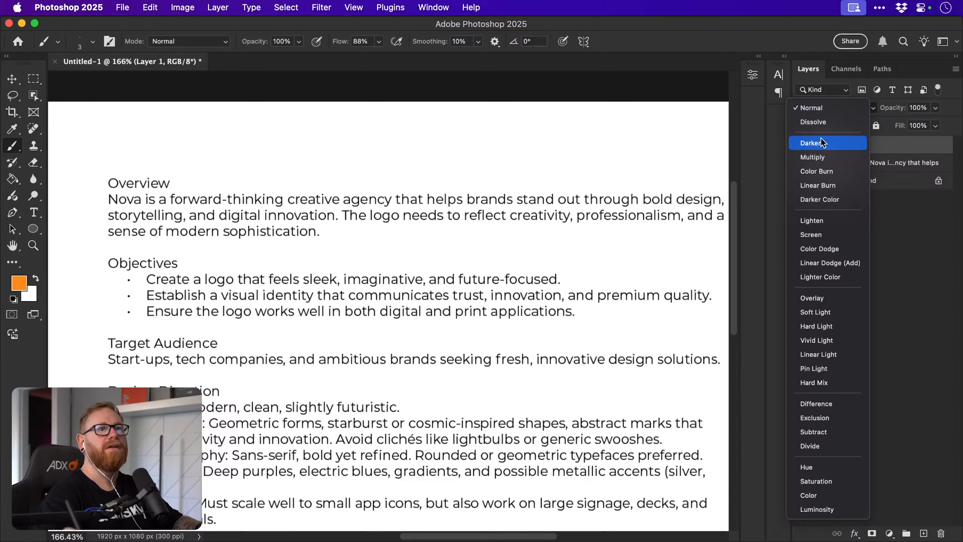
click(813, 157)
key(bracketright)
key(bracketright)
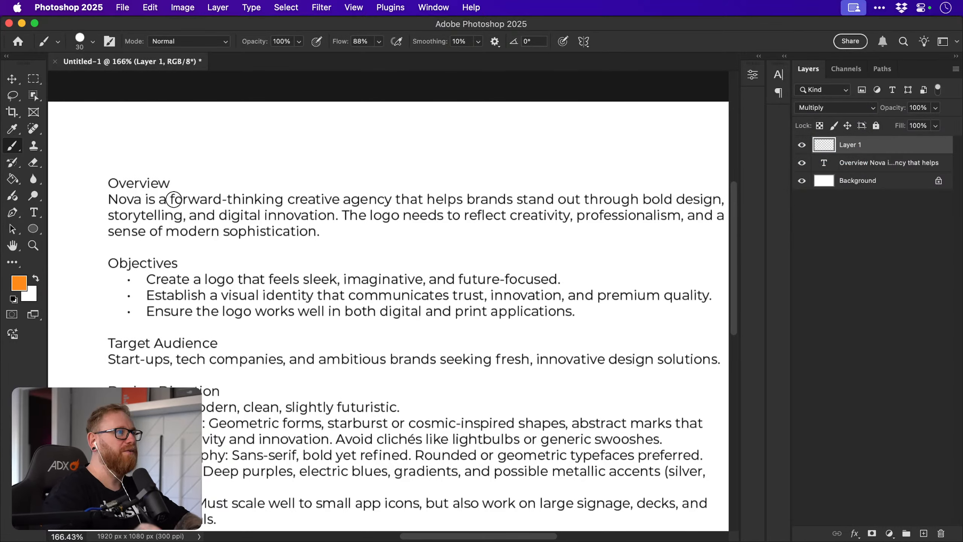
drag(166, 199, 285, 198)
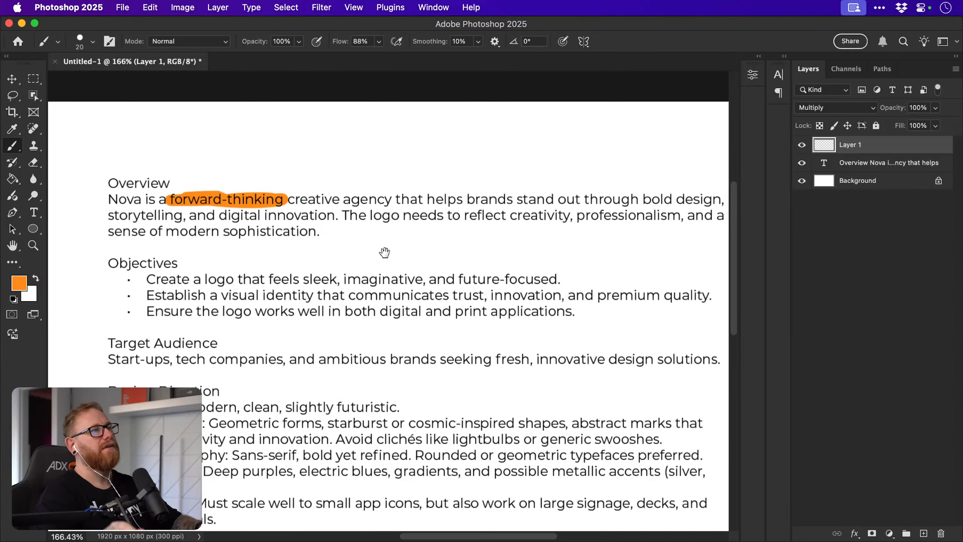
Highlight "bold design", "storytelling", "innovation", "creativity" and "sophistication" in orange in the Overview paragraph.
drag(382, 252, 351, 237)
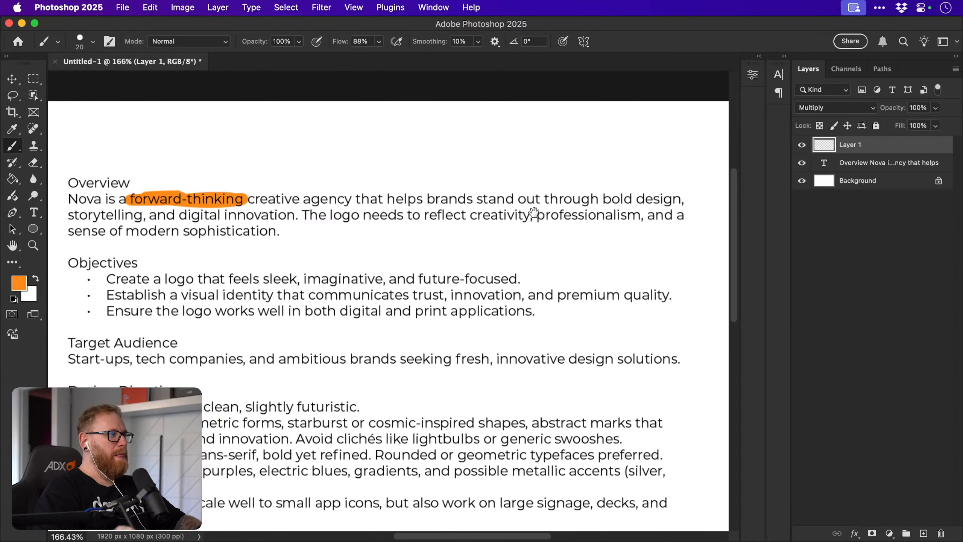
drag(601, 199, 684, 199)
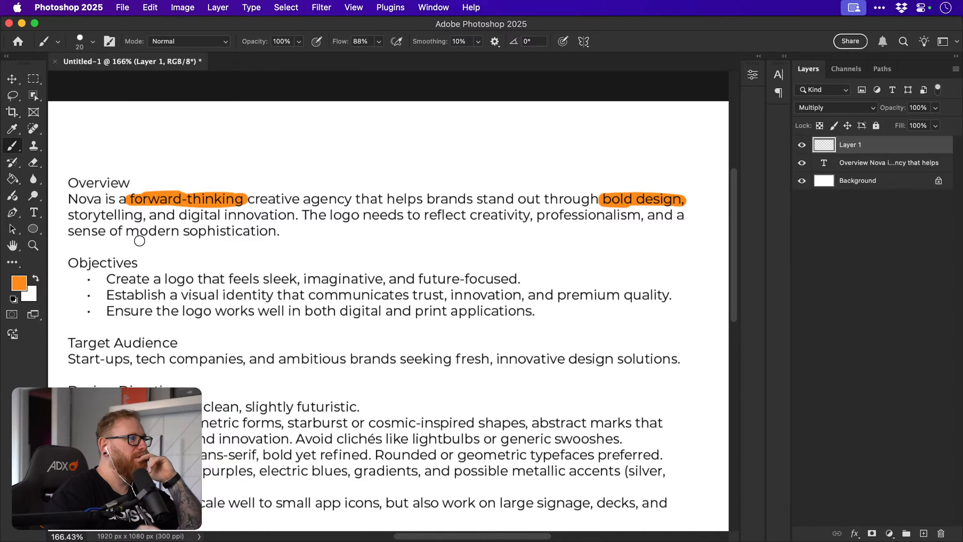
mouse_move(68, 216)
mouse_down()
mouse_move(138, 215)
mouse_move(66, 218)
mouse_up()
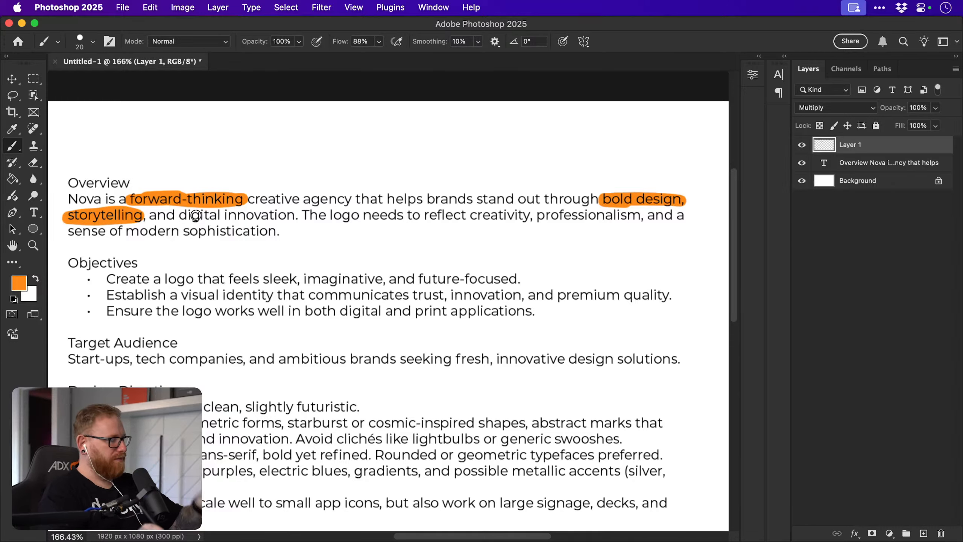
drag(225, 216, 298, 212)
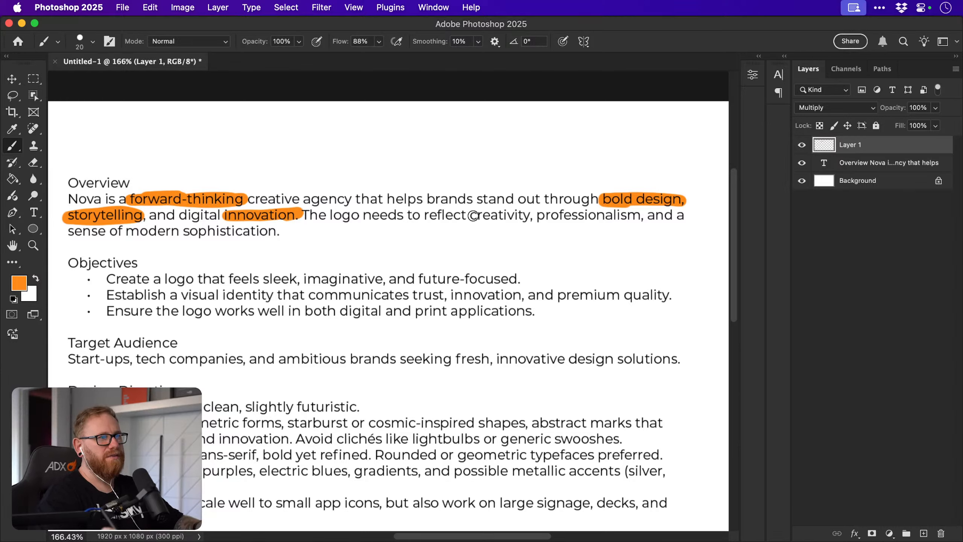
drag(473, 215, 633, 216)
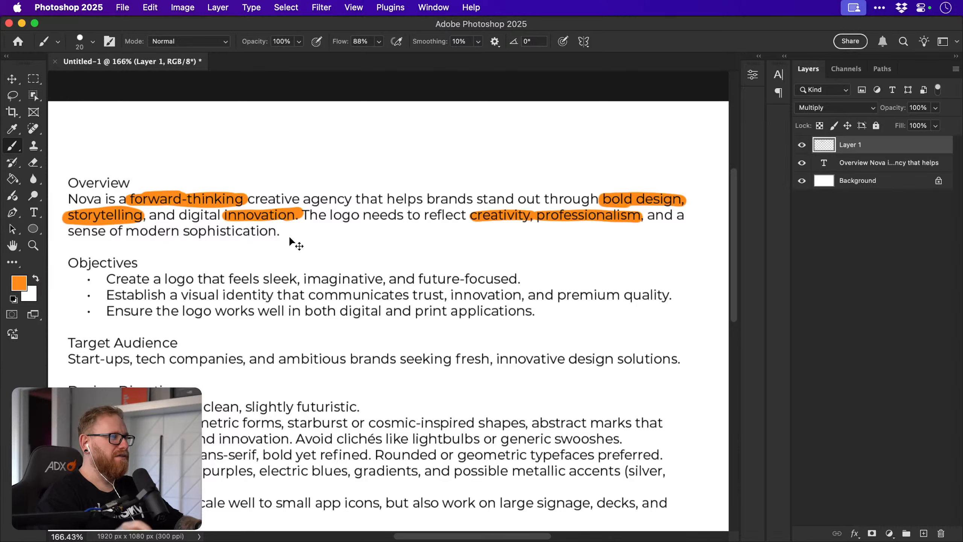
key(super+z)
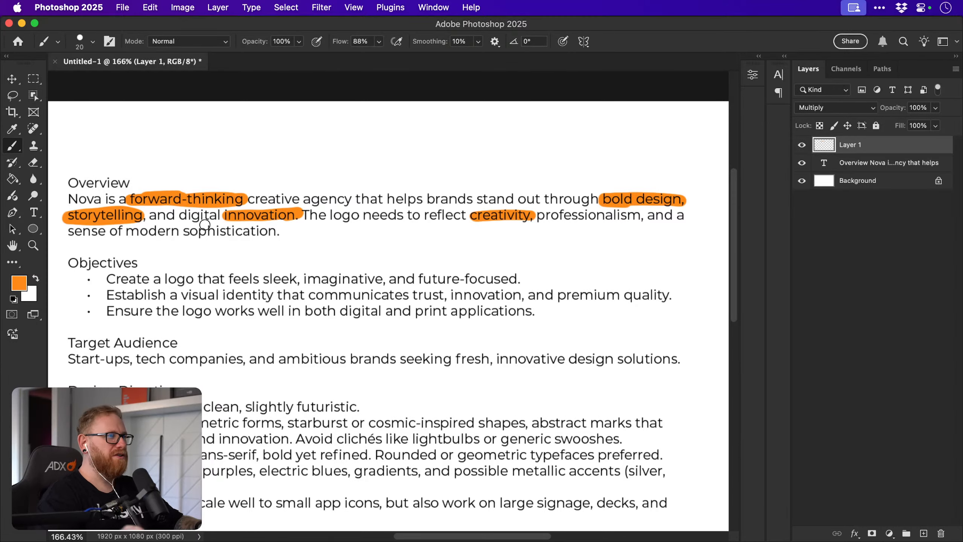
drag(185, 231, 275, 230)
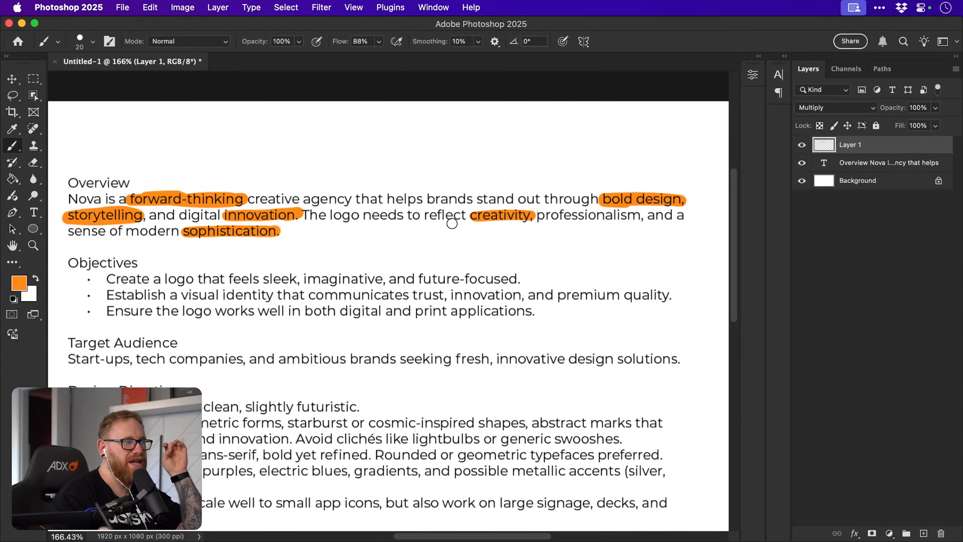
Highlight "imaginative" and "future-focused" under Objectives and "fresh, innovative" under Target Audience in orange.
scroll(299, 230, down, 2)
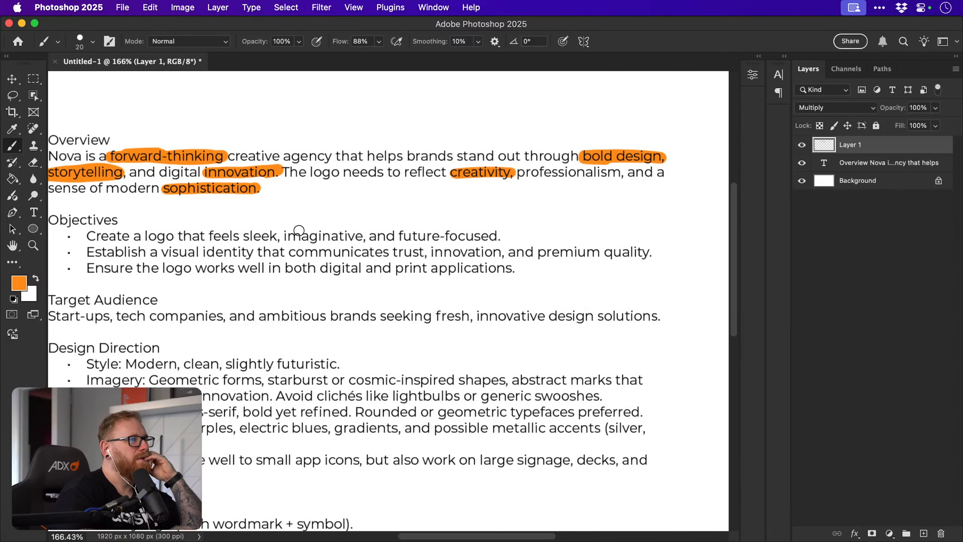
drag(244, 236, 270, 236)
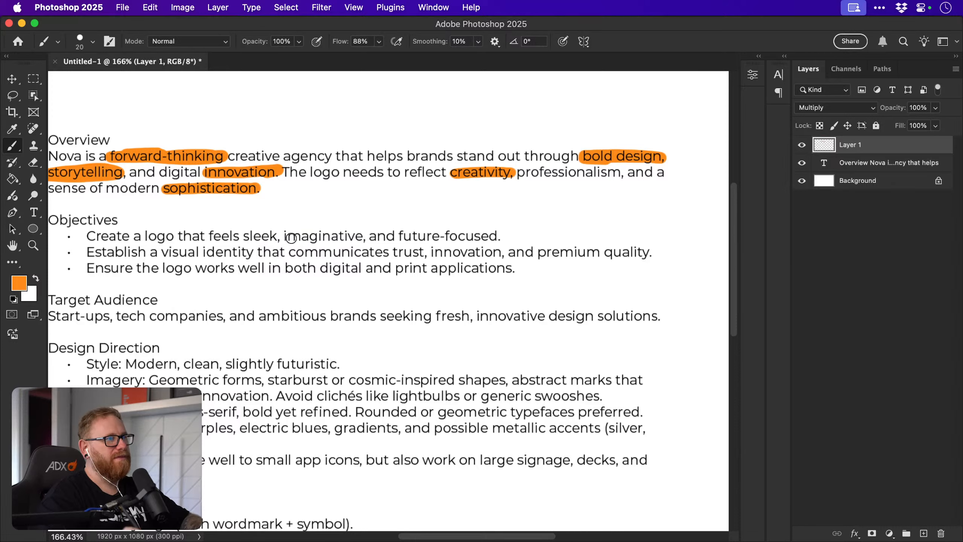
drag(286, 236, 360, 237)
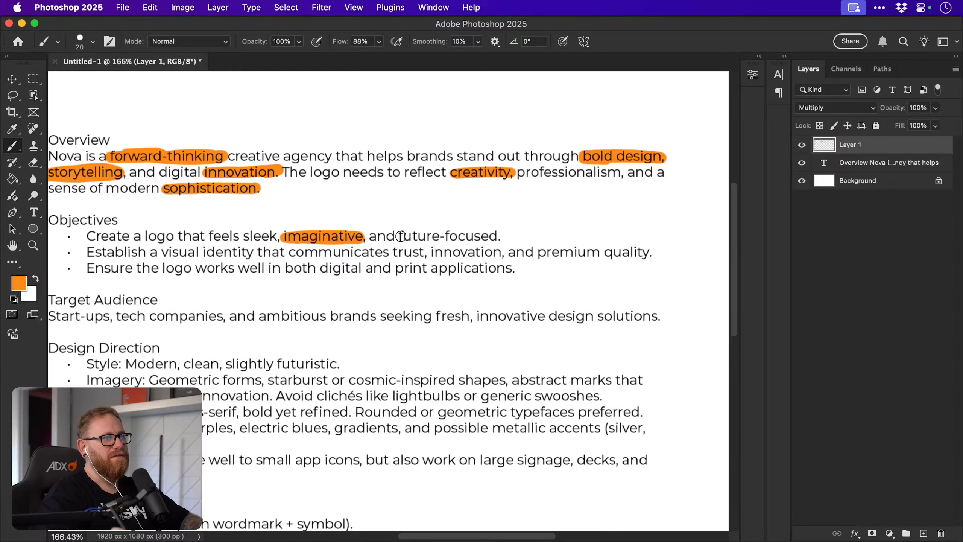
drag(397, 235, 502, 236)
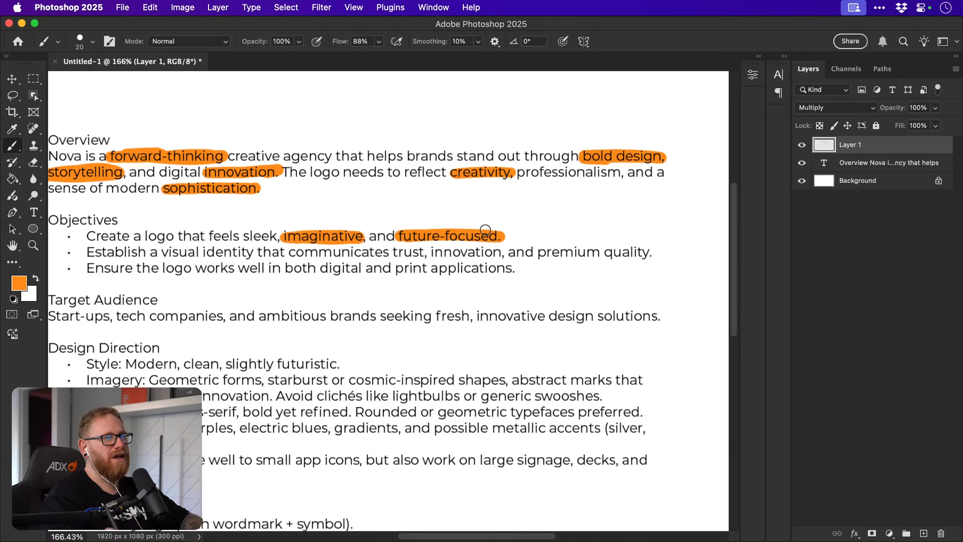
mouse_move(377, 277)
mouse_down()
mouse_move(425, 265)
mouse_move(418, 269)
mouse_up()
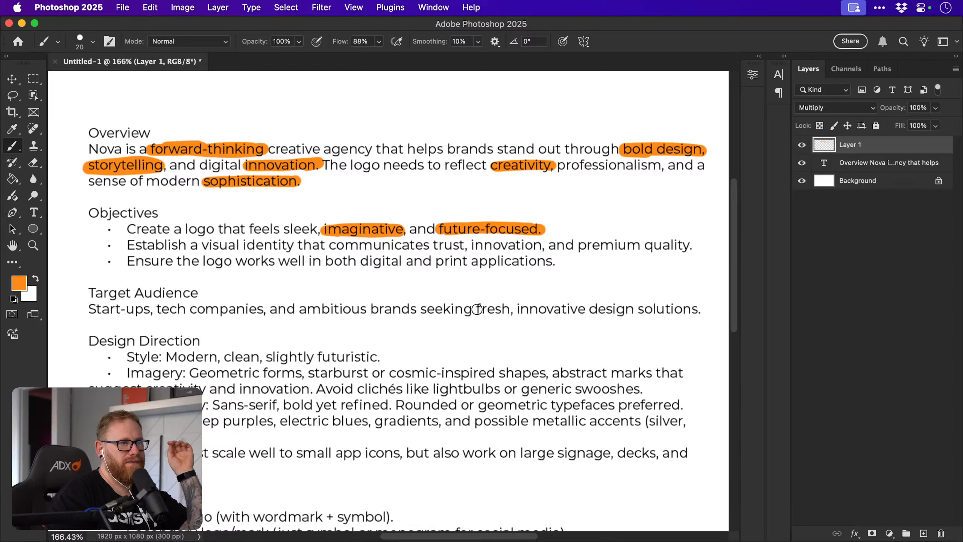
mouse_move(478, 309)
mouse_down()
mouse_move(584, 309)
mouse_move(474, 309)
mouse_up()
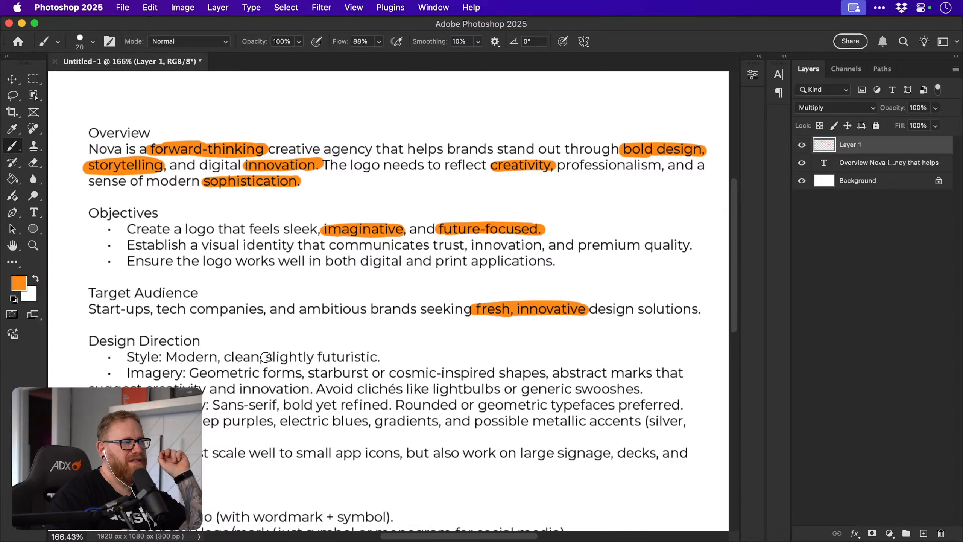
Highlight "slightly futuristic", "Geometric forms" and "suggest creativity and innovation" in orange under Design Direction.
drag(266, 357, 379, 357)
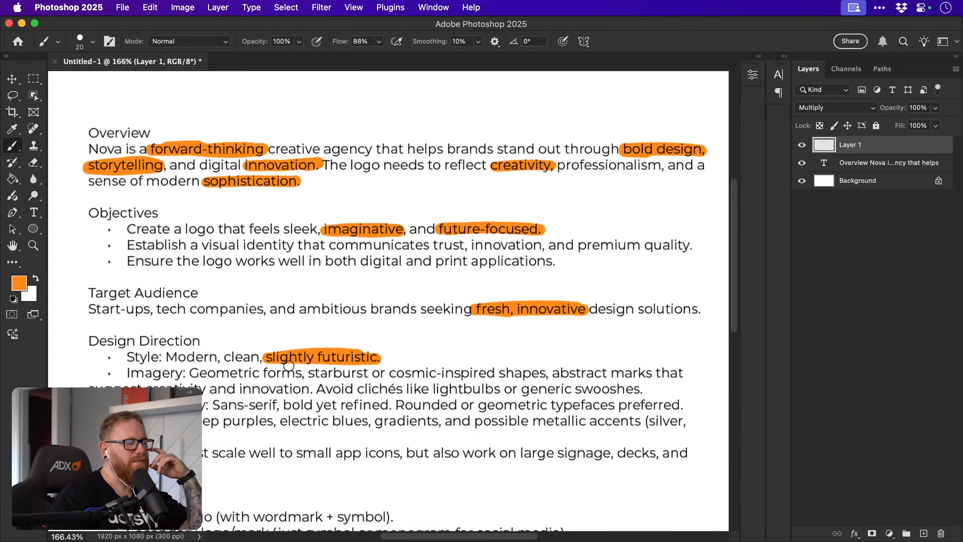
drag(189, 373, 308, 369)
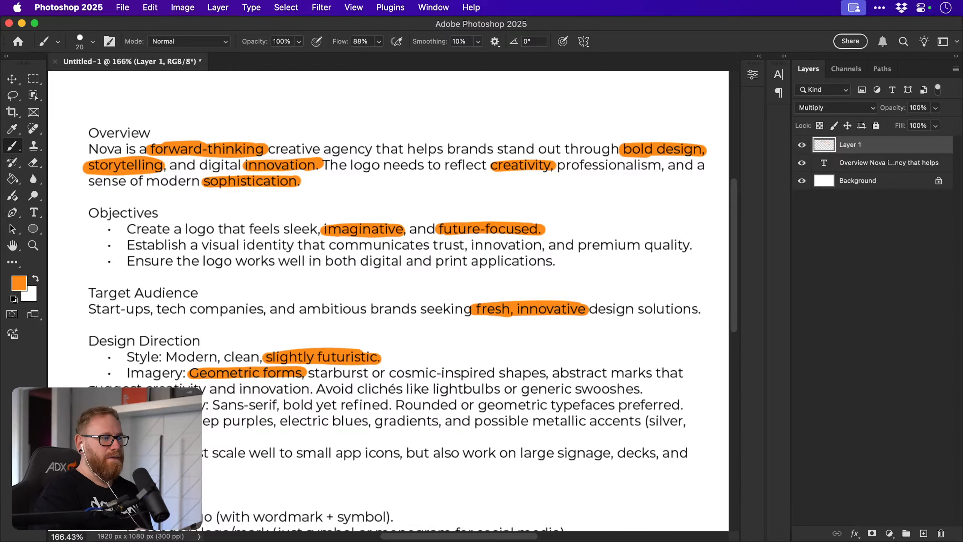
drag(146, 388, 313, 388)
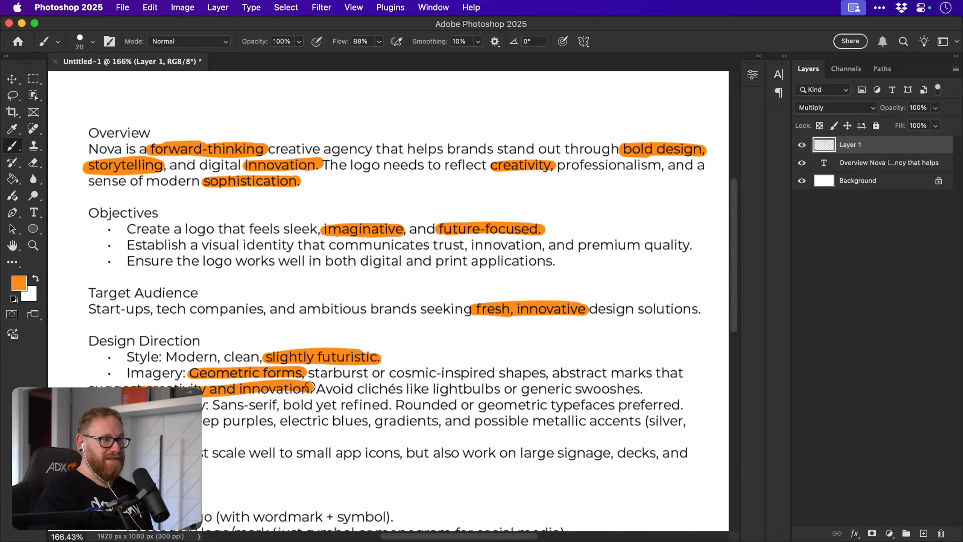
key(super+z)
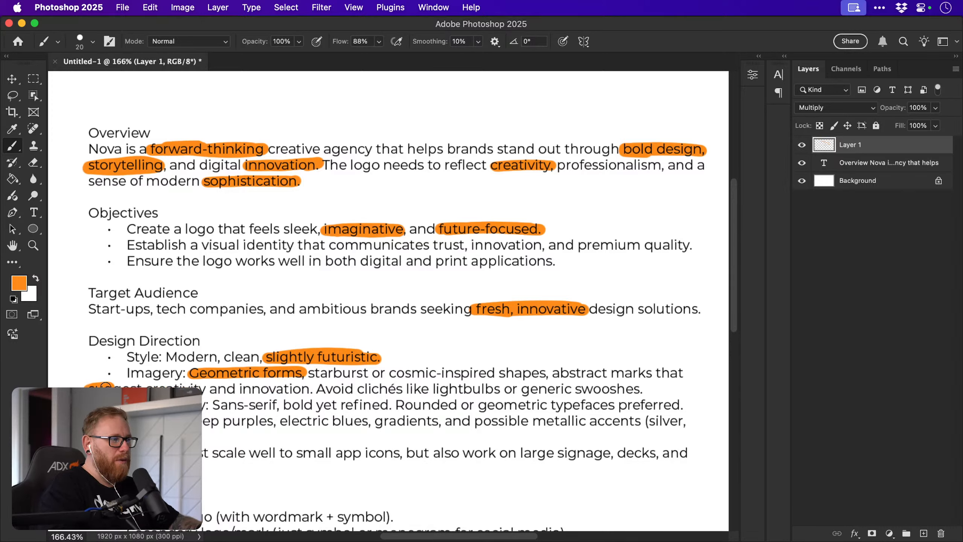
drag(154, 388, 309, 389)
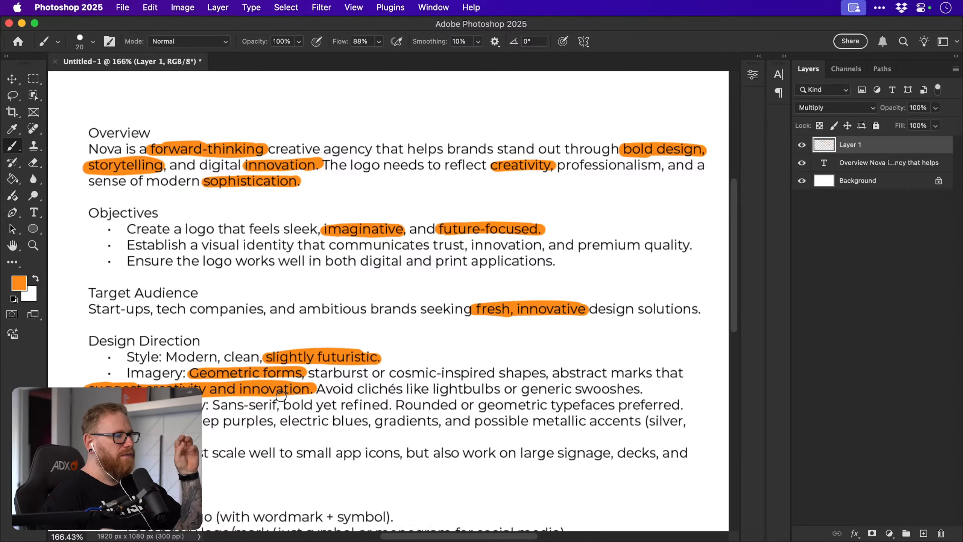
key(super+minus)
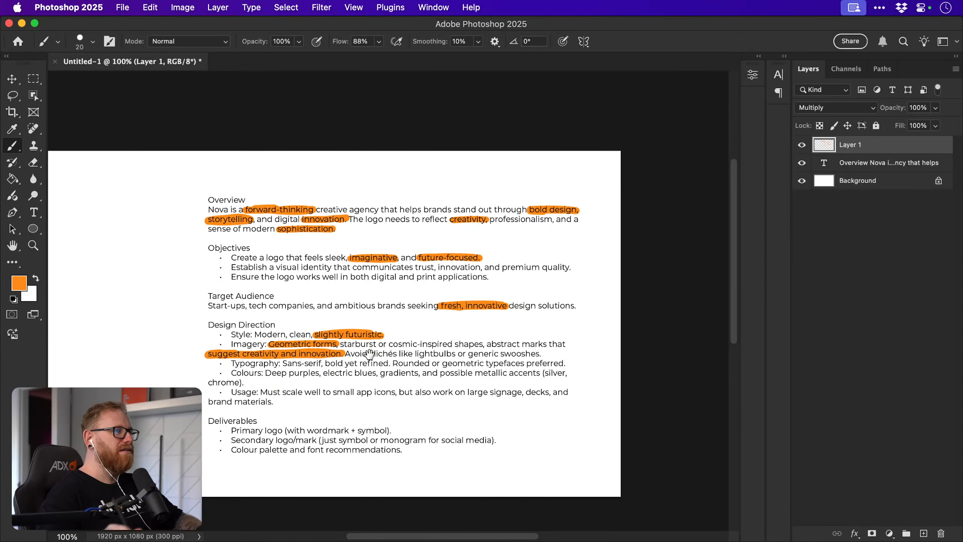
drag(370, 353, 463, 347)
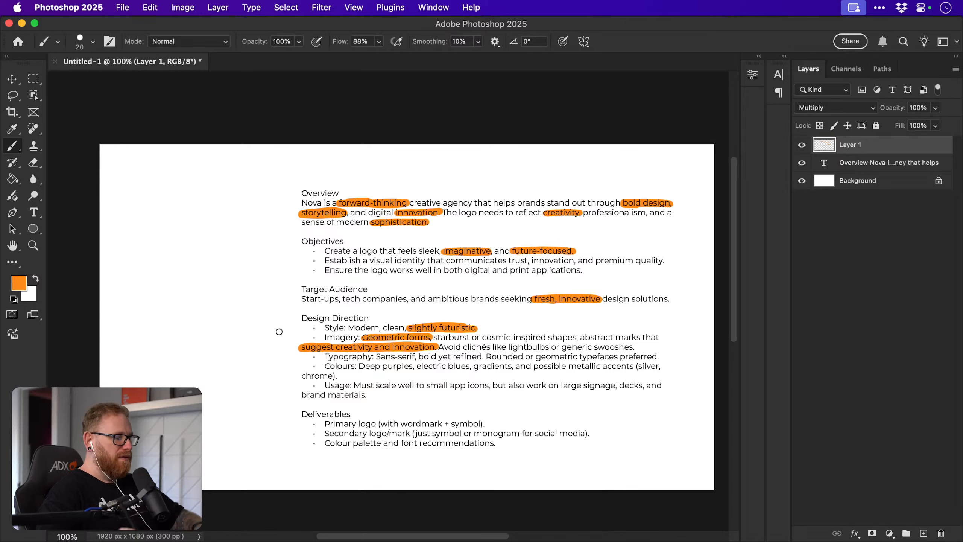
Reduce the brush size to 8 px.
key(bracketleft)
key(bracketleft)
key(bracketleft)
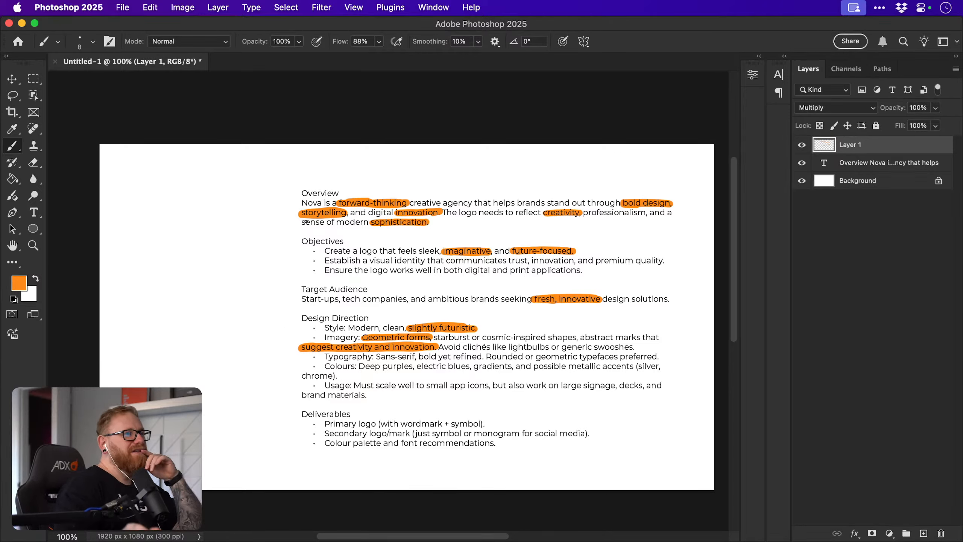
Duplicate the brief's text layer and move the copy into the empty space beside the original brief.
click(860, 165)
key(v)
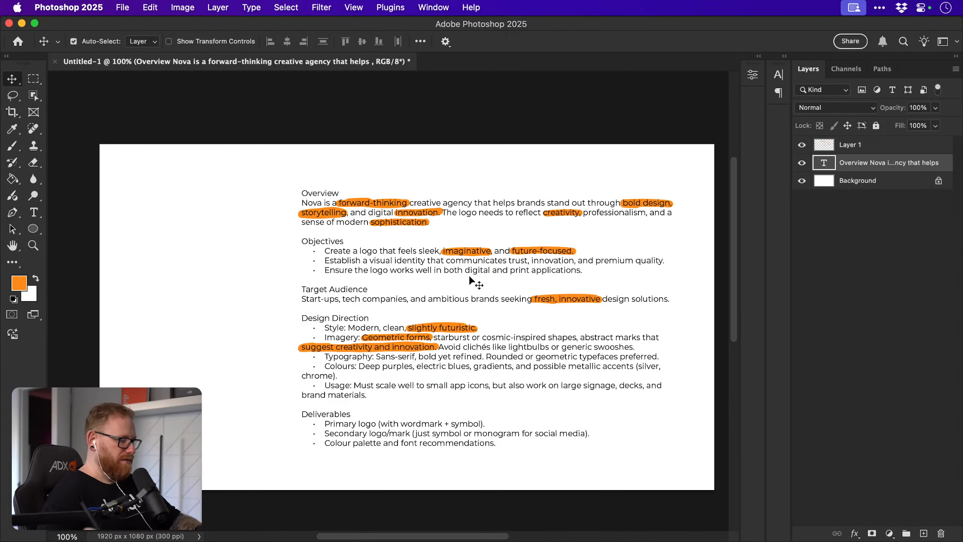
key(ctrl+j)
drag(350, 303, 195, 283)
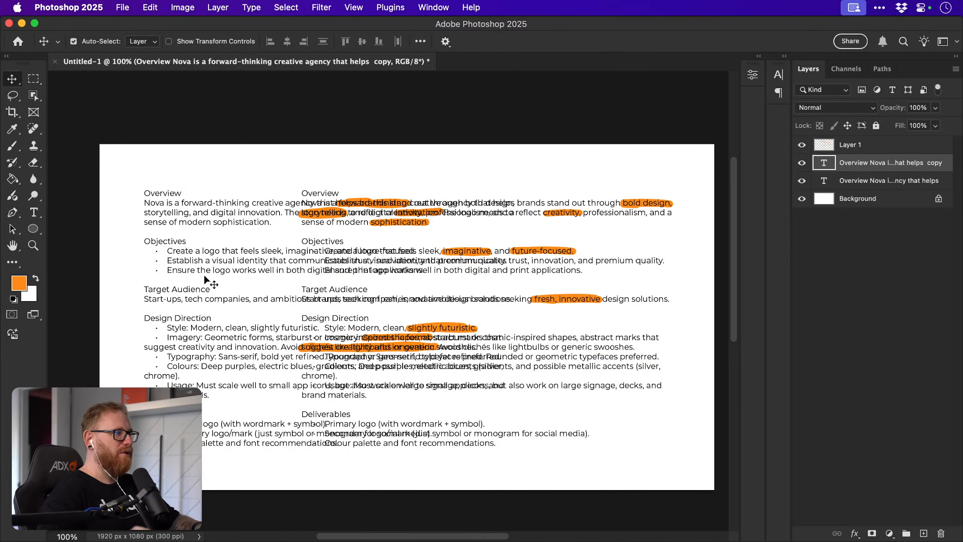
Replace all of the copied text with "Innovative" and narrow its text box so it ends just before the brief.
key(t)
click(197, 266)
key(super+a)
key(BackSpace)
text(Imag)
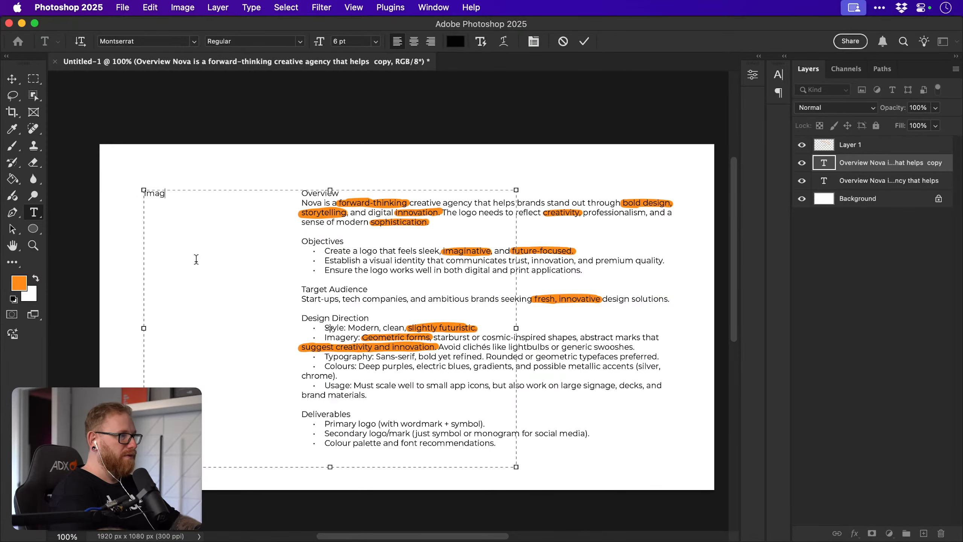
text(inative)
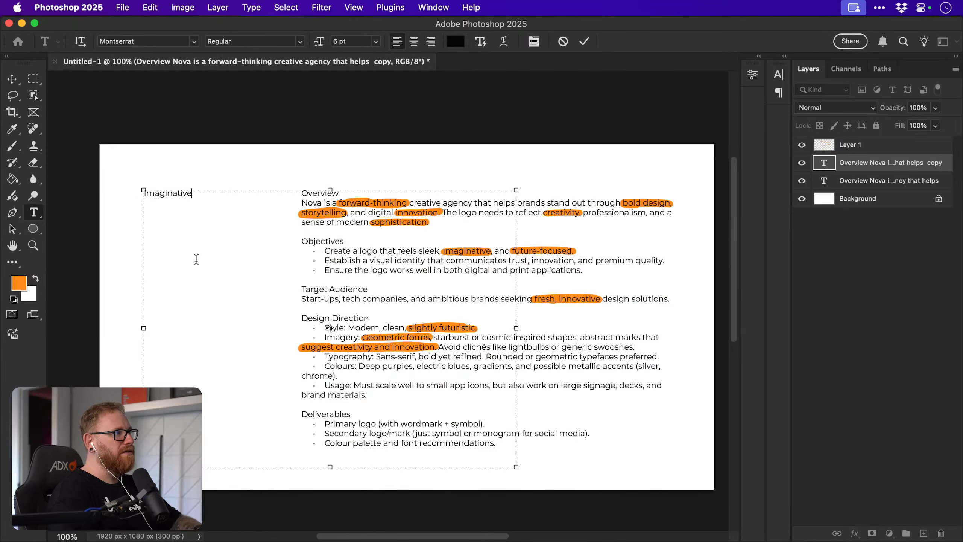
key(super+a)
text(Inn)
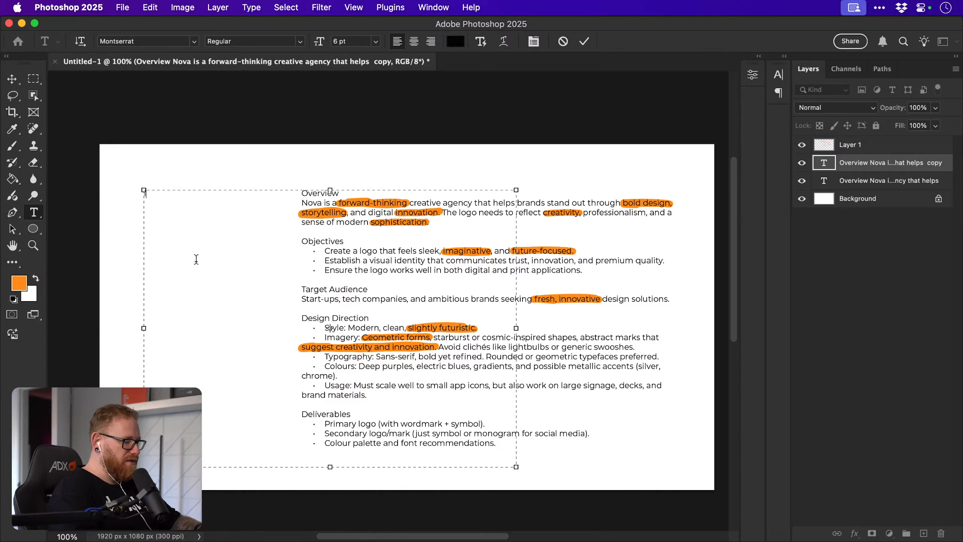
text(ovative)
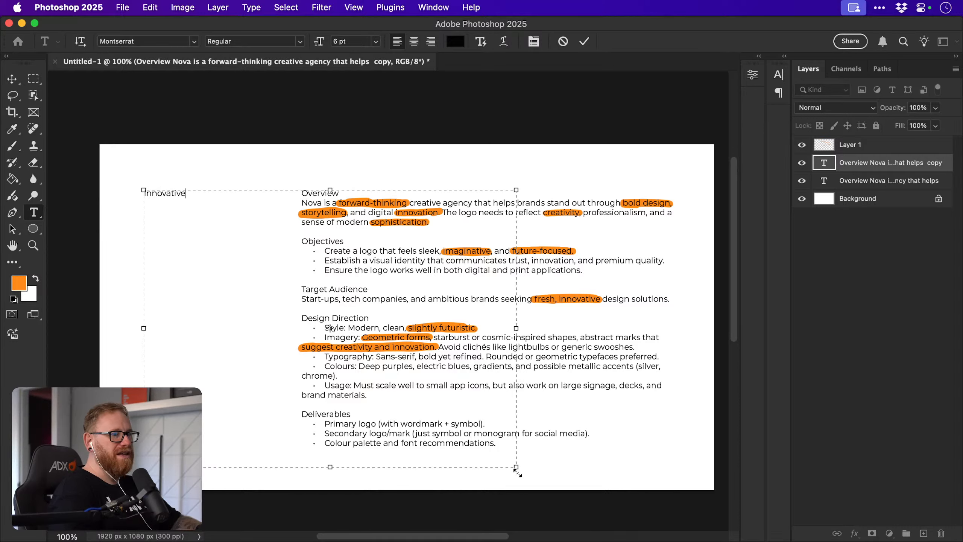
drag(515, 468, 284, 470)
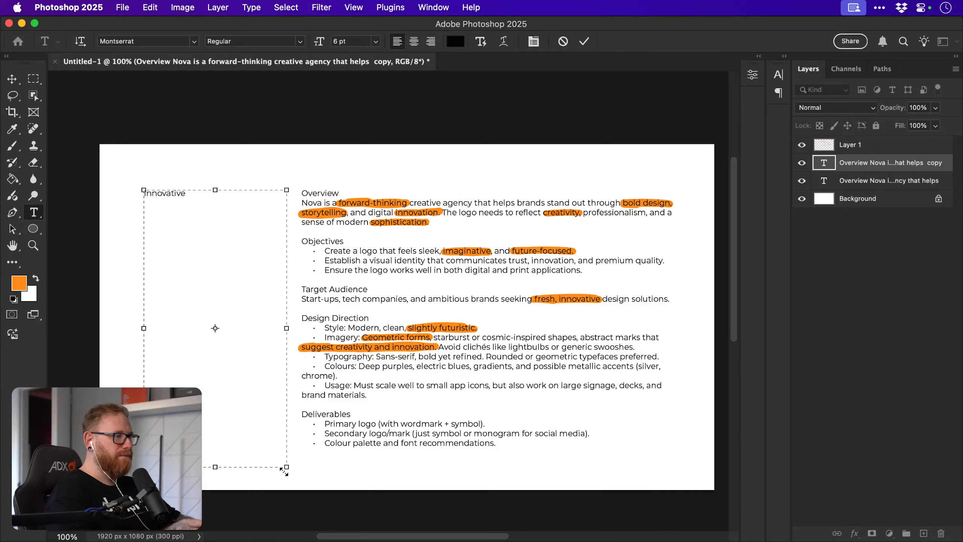
Add the widely spaced headings "Forward/Future thinking" and "Creative and bold" below "Innovative" in the same text box.
text(Forward)
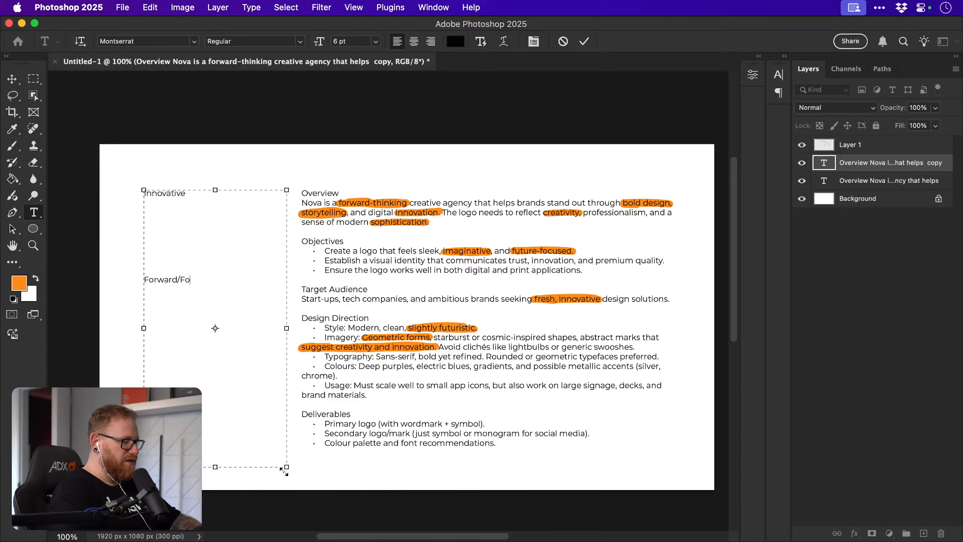
text(/Future th)
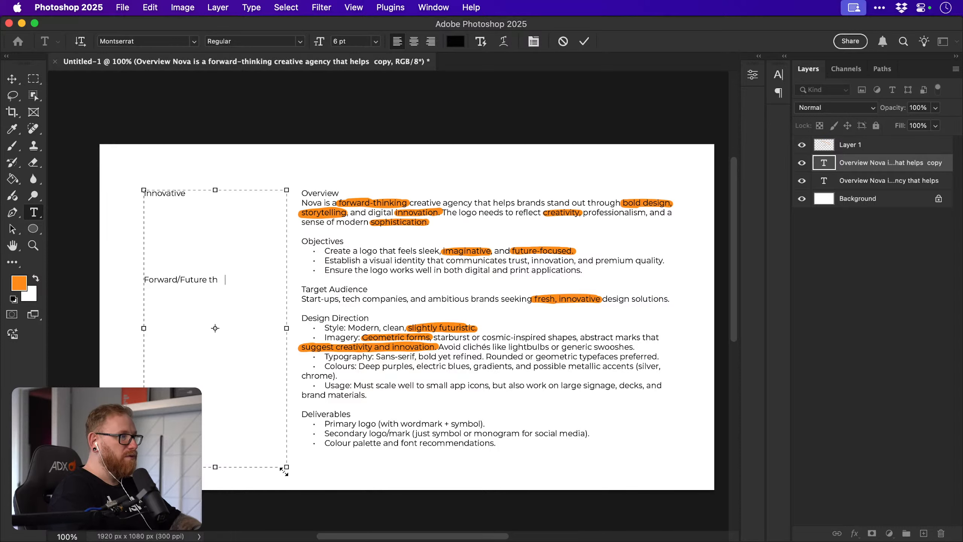
text(inking)
key(Return)
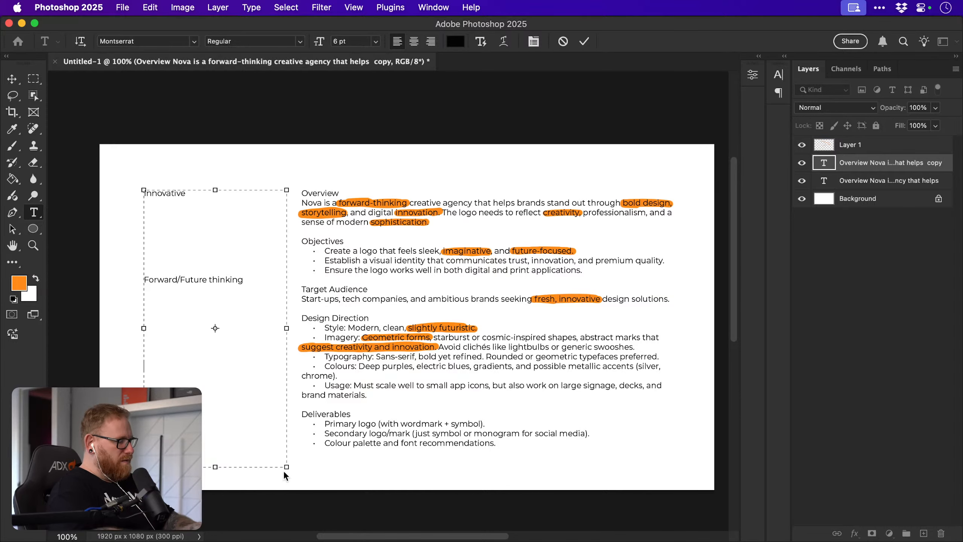
text(Creative)
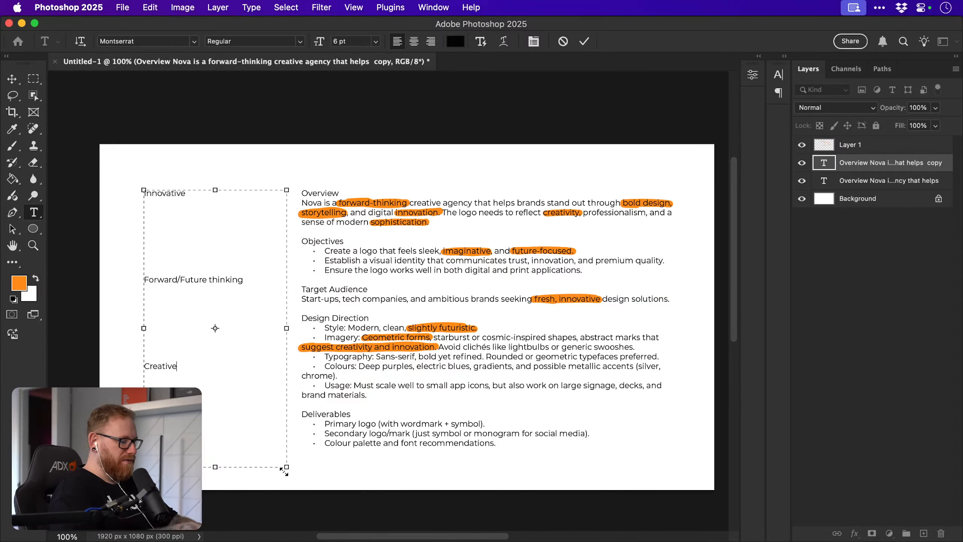
text( and bold)
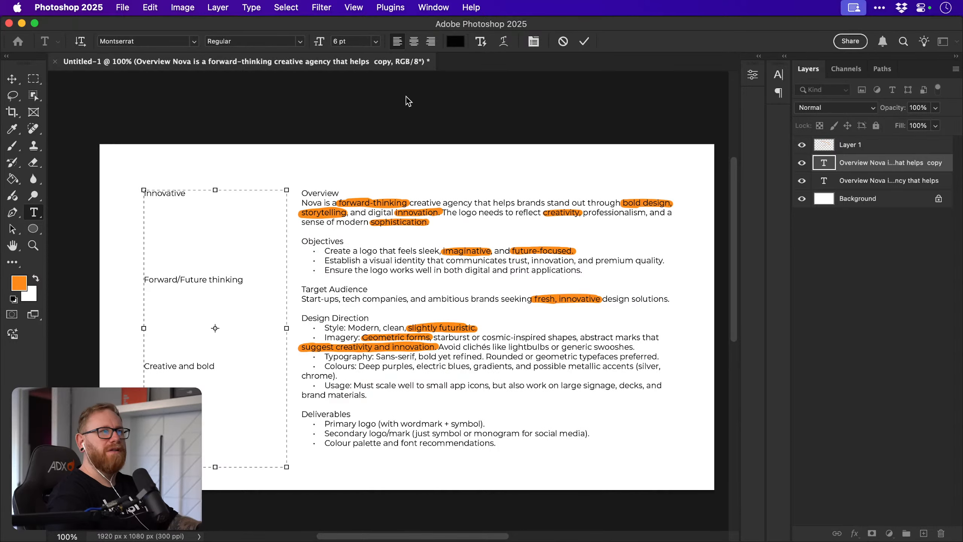
click(12, 79)
On Layer 1, handwrite "change" in orange under the "Innovative" heading with a 2 px brush.
click(826, 149)
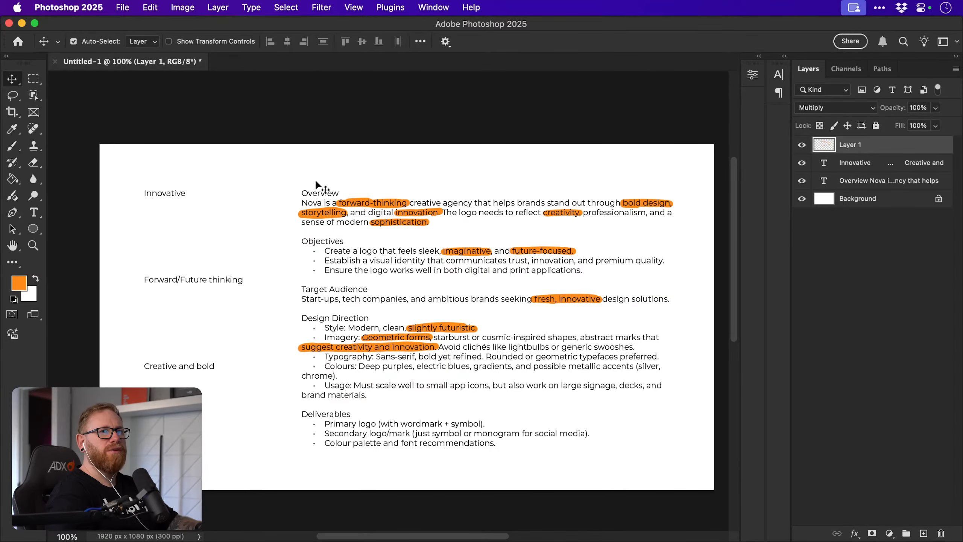
key(z)
click(146, 211)
click(146, 211)
key(v)
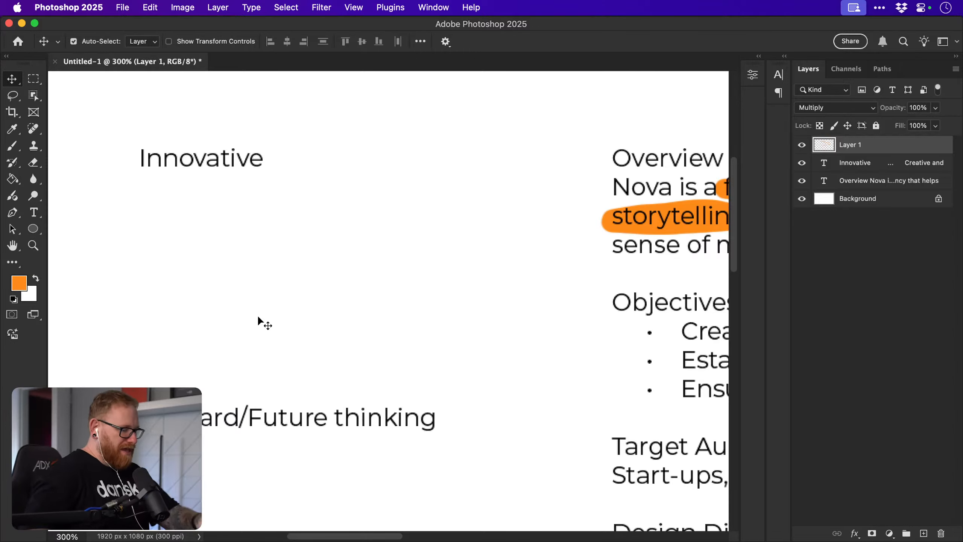
key(b)
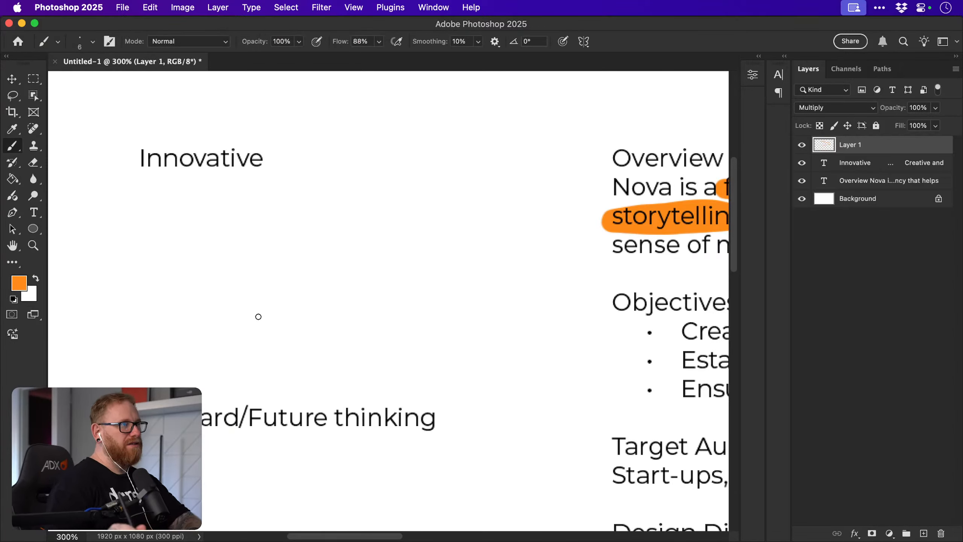
key(bracketleft)
key(bracketleft)
key(bracketleft)
key(bracketleft)
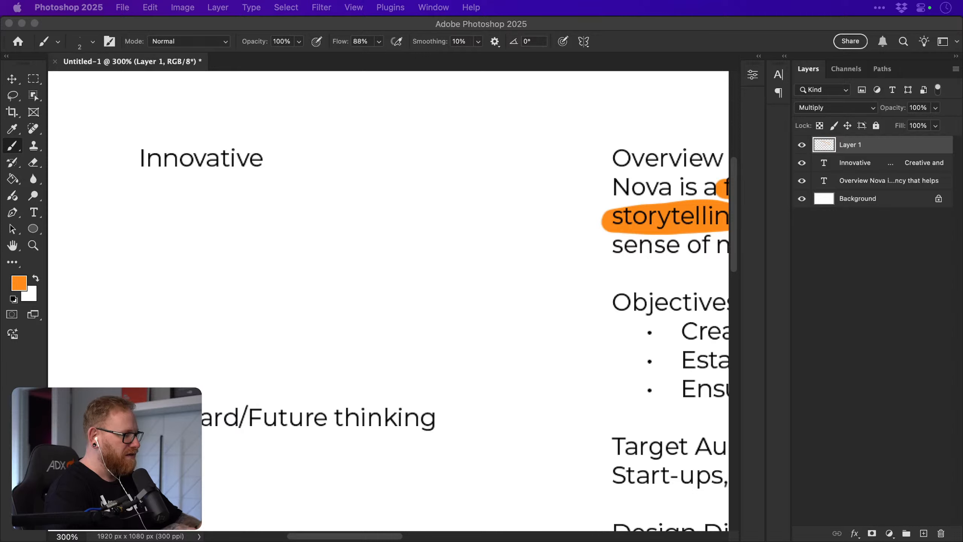
click(239, 190)
mouse_move(155, 208)
mouse_down()
mouse_move(159, 218)
mouse_move(200, 216)
mouse_move(207, 235)
mouse_up()
drag(214, 209, 214, 213)
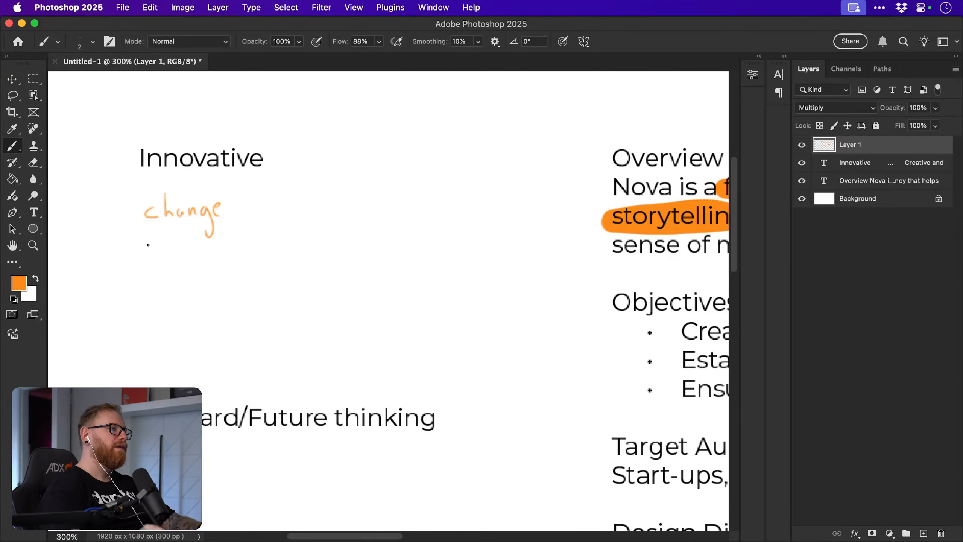
Handwrite "new", "design" and "think" in orange below "change" in the Innovative list.
drag(148, 244, 157, 257)
drag(162, 249, 165, 255)
mouse_move(175, 245)
mouse_down()
mouse_move(183, 253)
mouse_move(190, 243)
mouse_up()
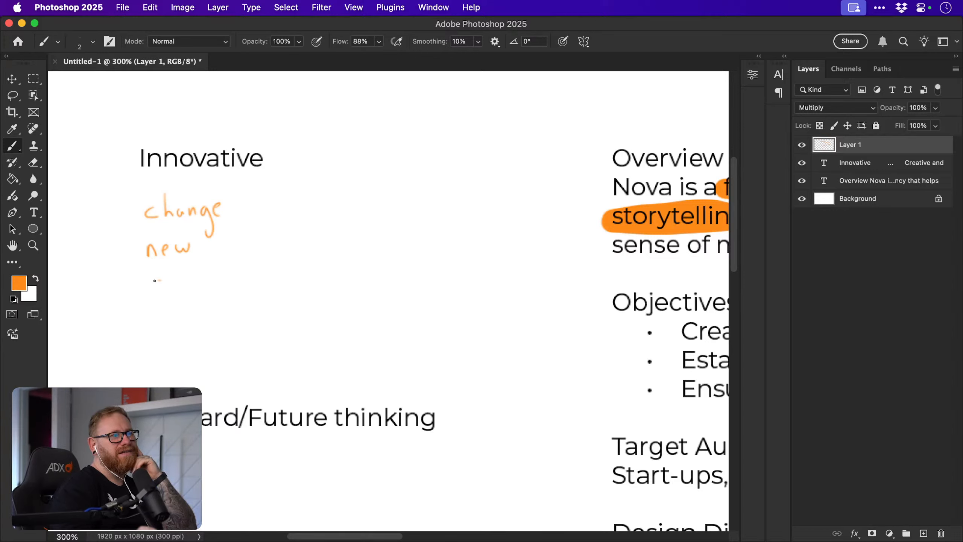
mouse_move(154, 280)
mouse_down()
mouse_move(201, 275)
mouse_move(199, 298)
mouse_move(221, 281)
mouse_up()
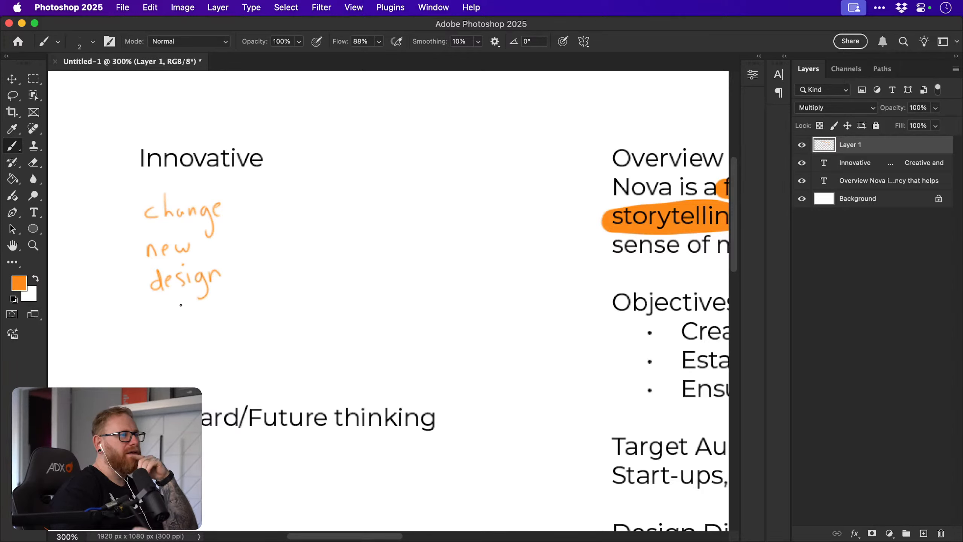
mouse_move(163, 311)
mouse_down()
mouse_move(164, 327)
mouse_move(177, 314)
mouse_move(186, 326)
mouse_move(220, 313)
mouse_move(237, 320)
mouse_up()
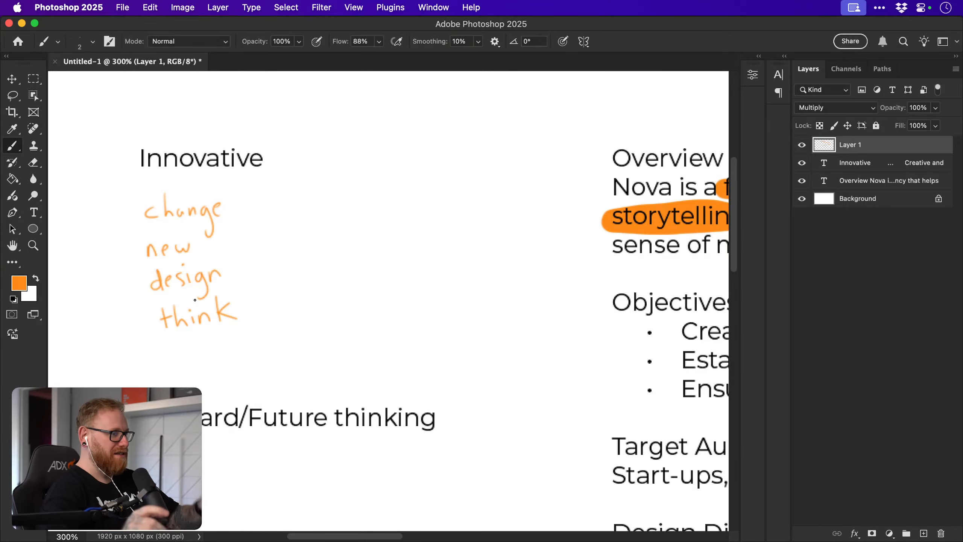
Handwrite "Arrow" and "Time" in orange under the "Forward/Future thinking" heading.
key(space)
mouse_move(245, 424)
mouse_down()
mouse_move(301, 308)
mouse_move(355, 301)
mouse_move(344, 310)
mouse_move(345, 392)
mouse_up()
key(space)
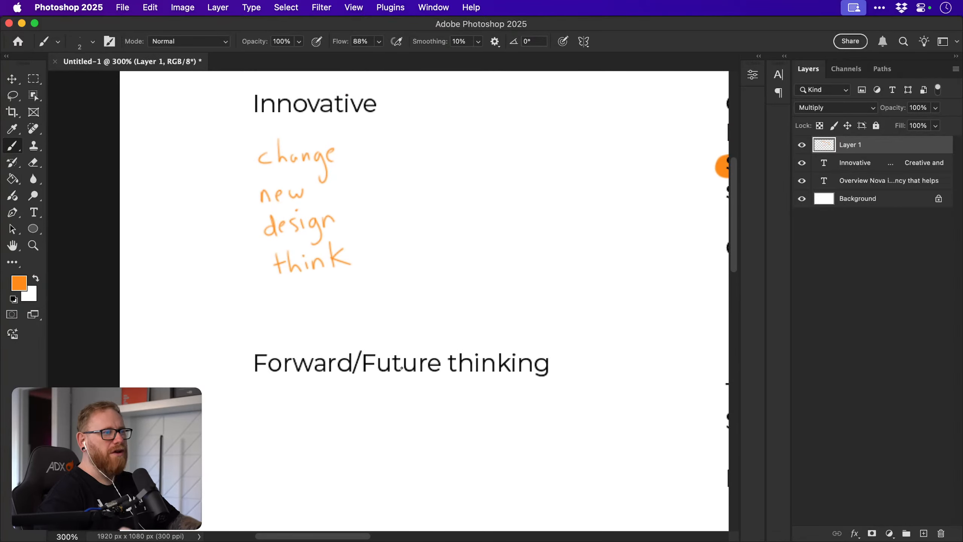
scroll(356, 376, down, 4)
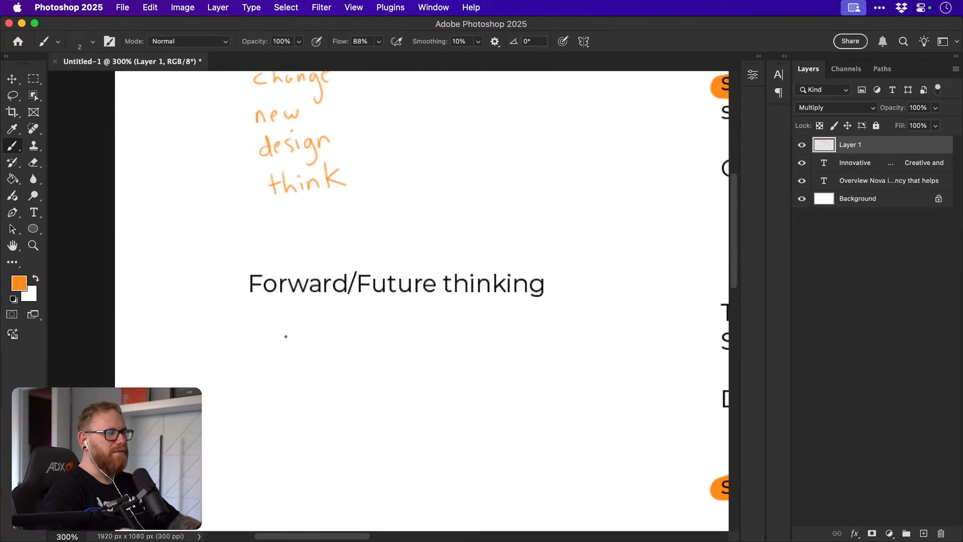
mouse_move(283, 332)
mouse_down()
mouse_move(280, 355)
mouse_move(292, 355)
mouse_up()
mouse_move(281, 347)
mouse_down()
mouse_move(304, 340)
mouse_move(309, 350)
mouse_move(345, 330)
mouse_move(318, 342)
mouse_up()
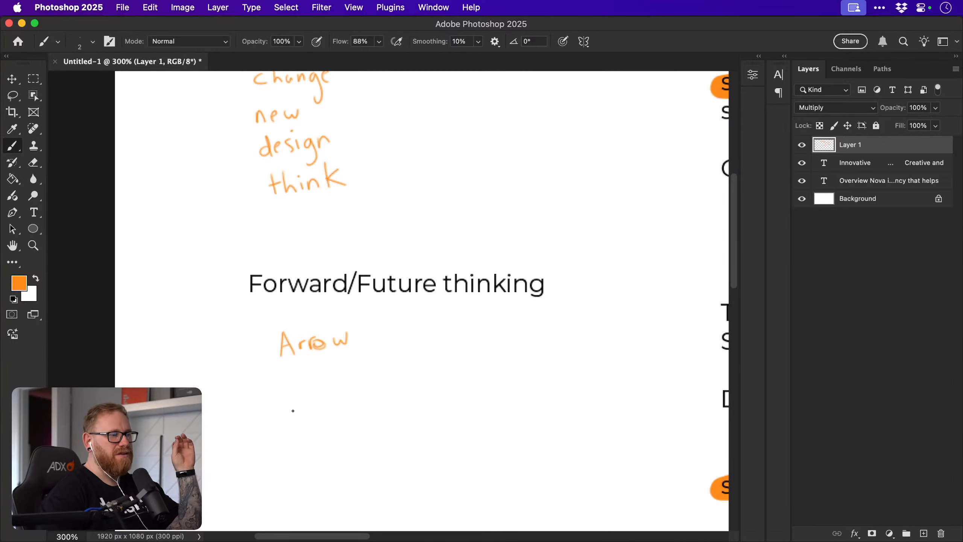
mouse_move(282, 386)
mouse_down()
mouse_move(299, 385)
mouse_move(295, 403)
mouse_move(340, 399)
mouse_up()
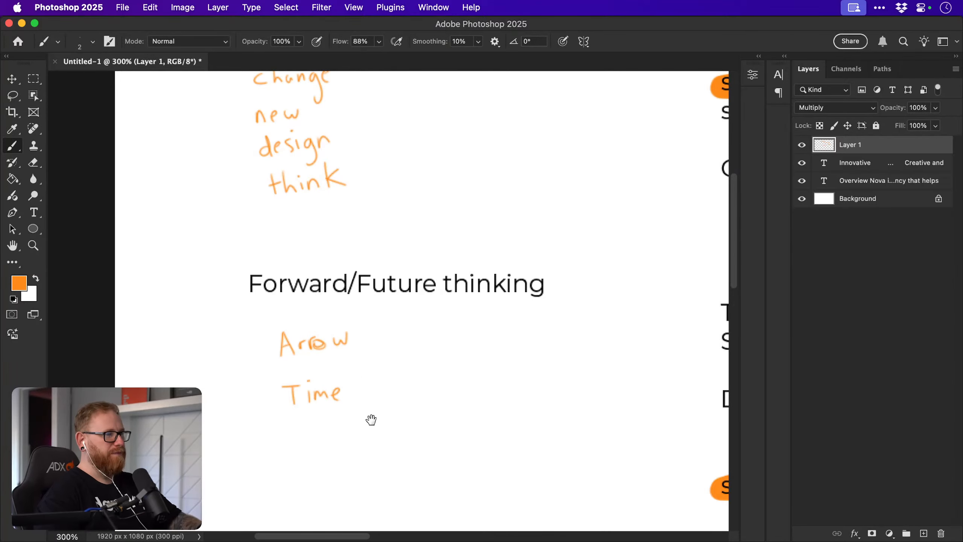
Handwrite "Transformation" in orange below "think" in the Innovative list and undo any stray stroke beneath it.
scroll(370, 417, down, 5)
drag(359, 416, 358, 408)
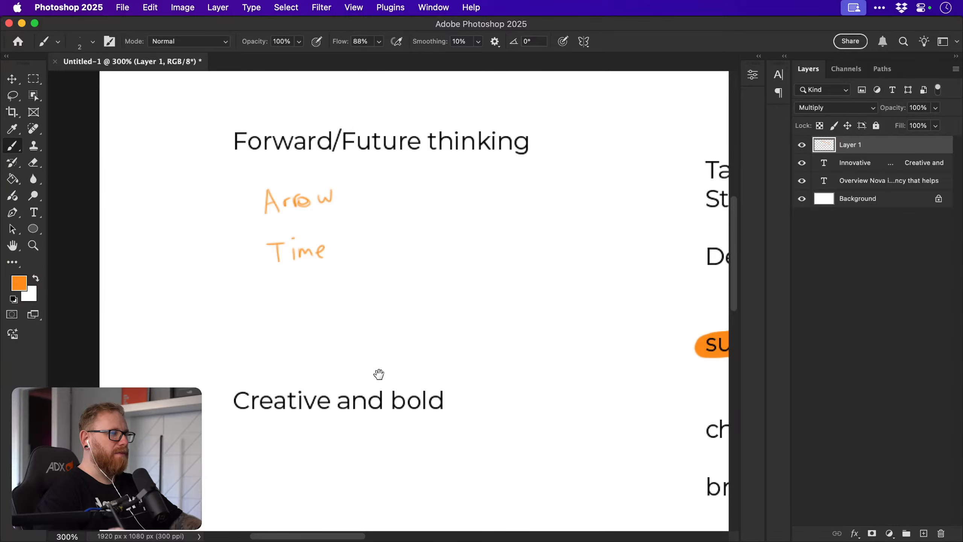
scroll(336, 245, up, 10)
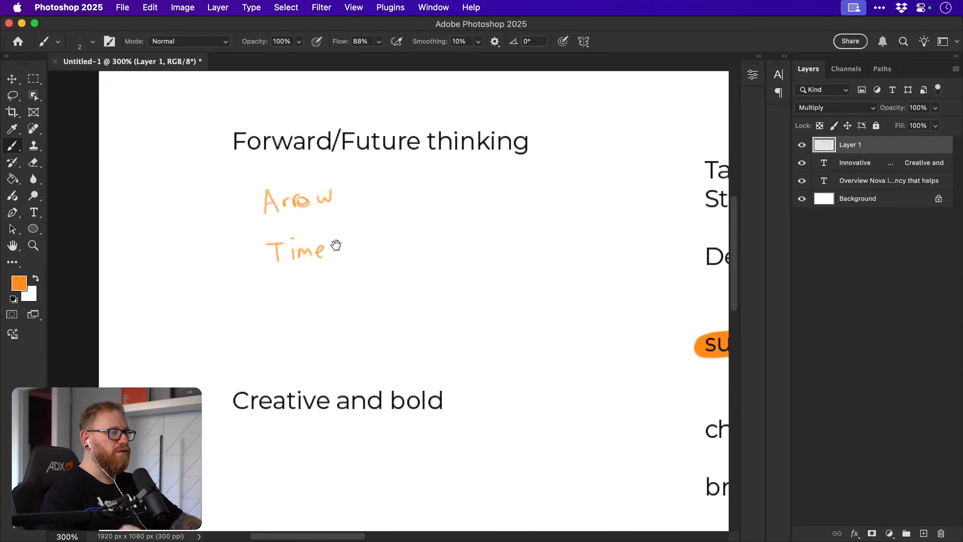
mouse_move(273, 333)
mouse_down()
mouse_move(284, 356)
mouse_move(330, 333)
mouse_move(407, 323)
mouse_move(416, 332)
mouse_move(437, 313)
mouse_up()
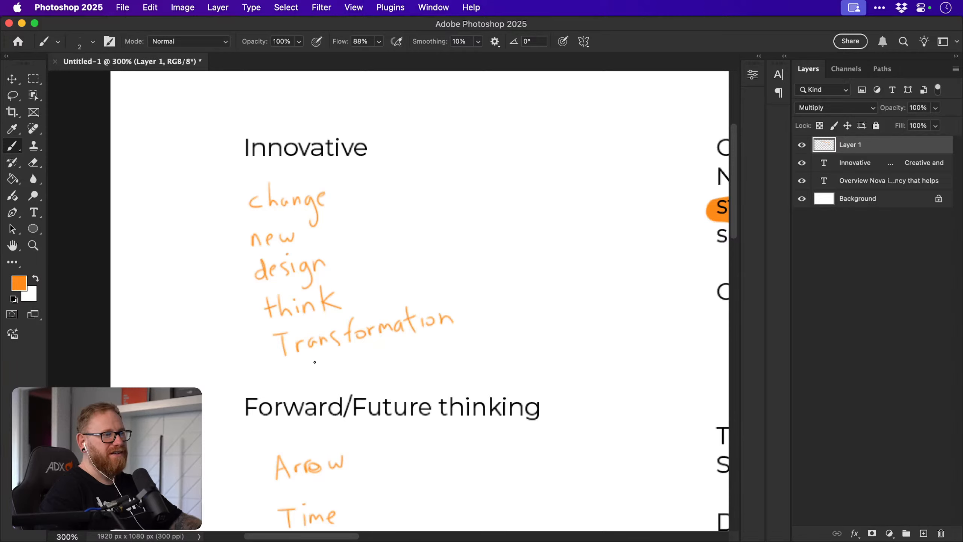
drag(314, 362, 479, 322)
key(super+z)
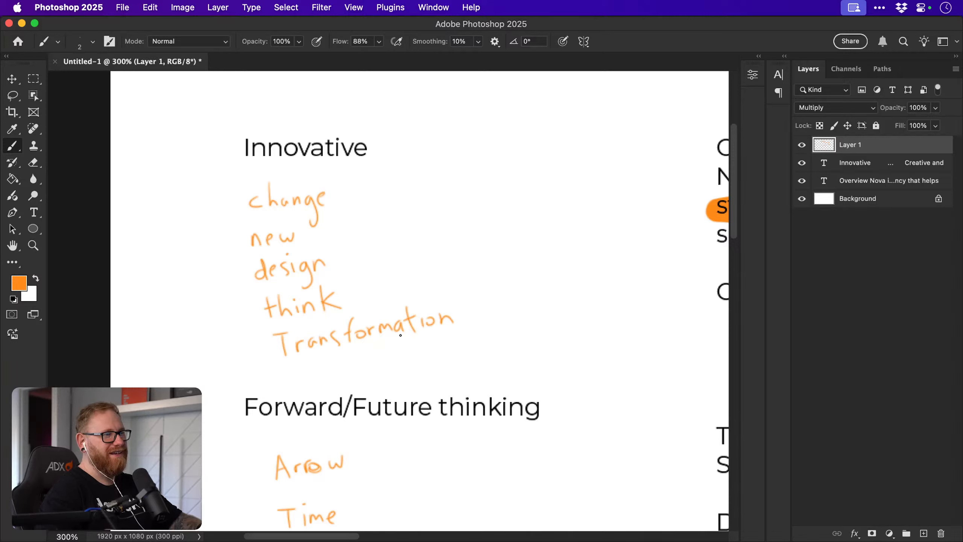
click(422, 307)
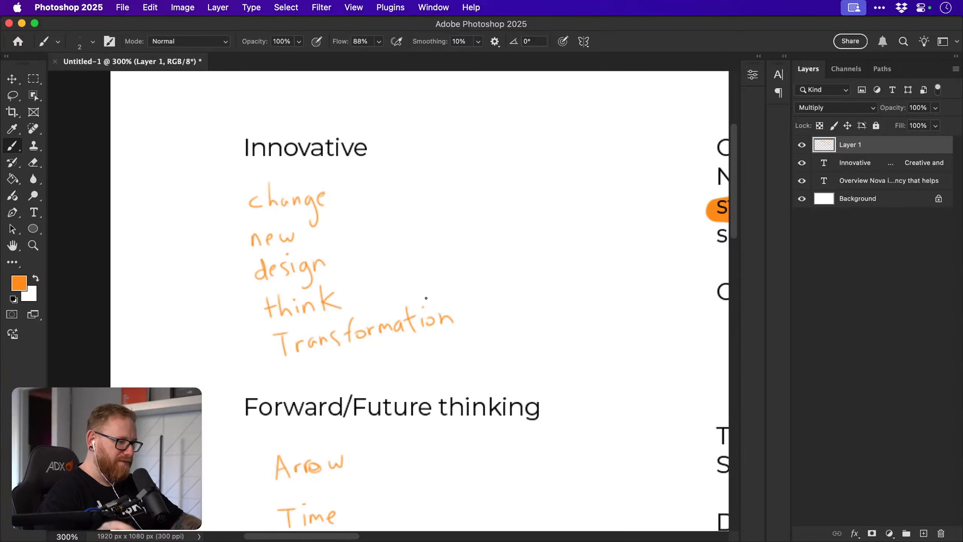
scroll(337, 400, down, 5)
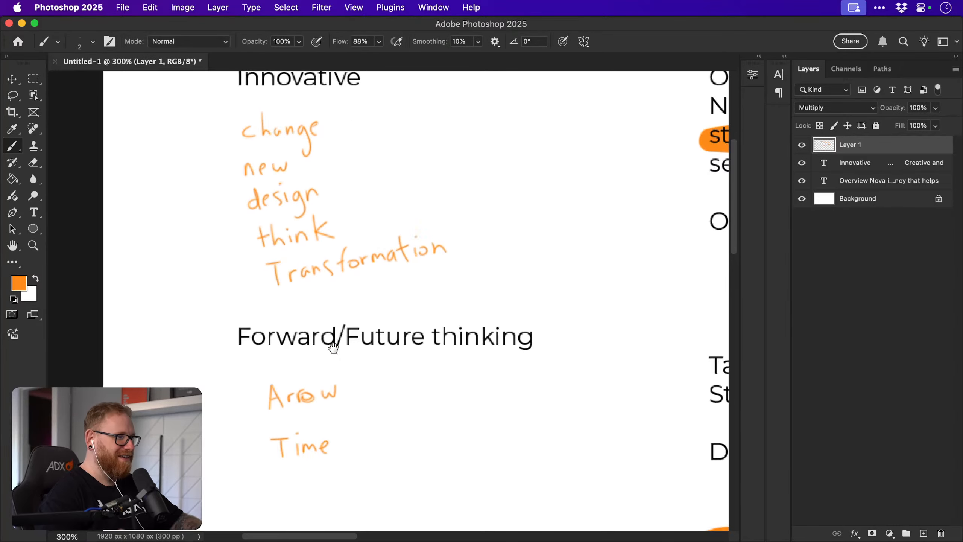
scroll(333, 346, down, 10)
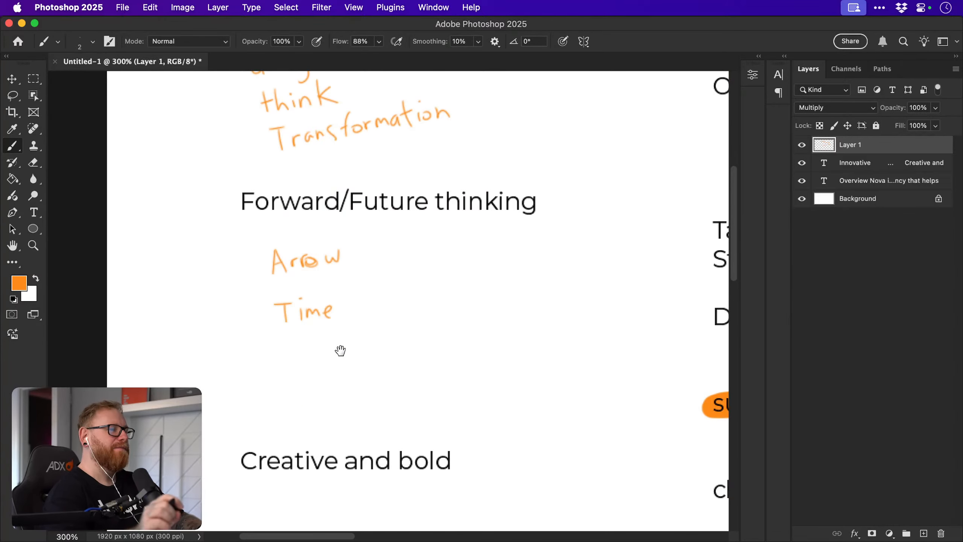
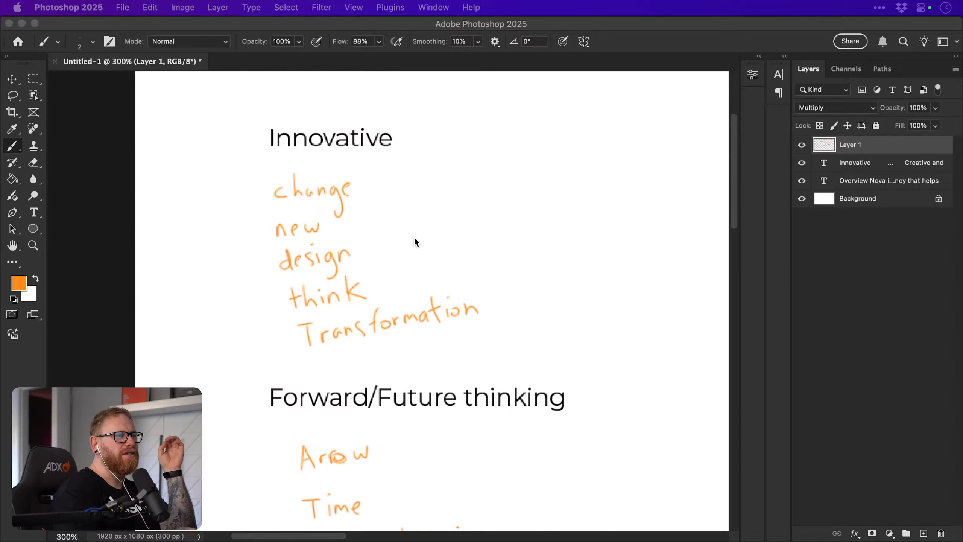
scroll(414, 238, down, 1)
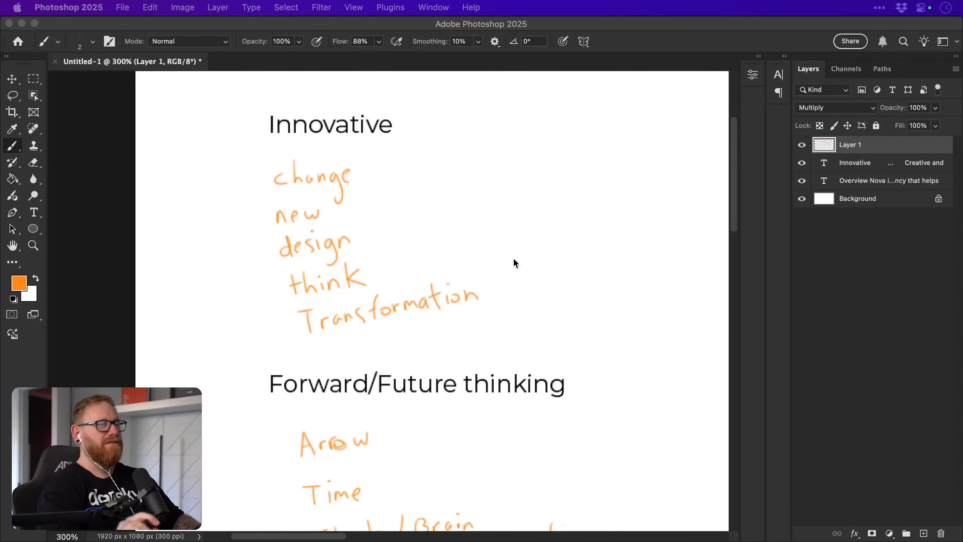
click(415, 225)
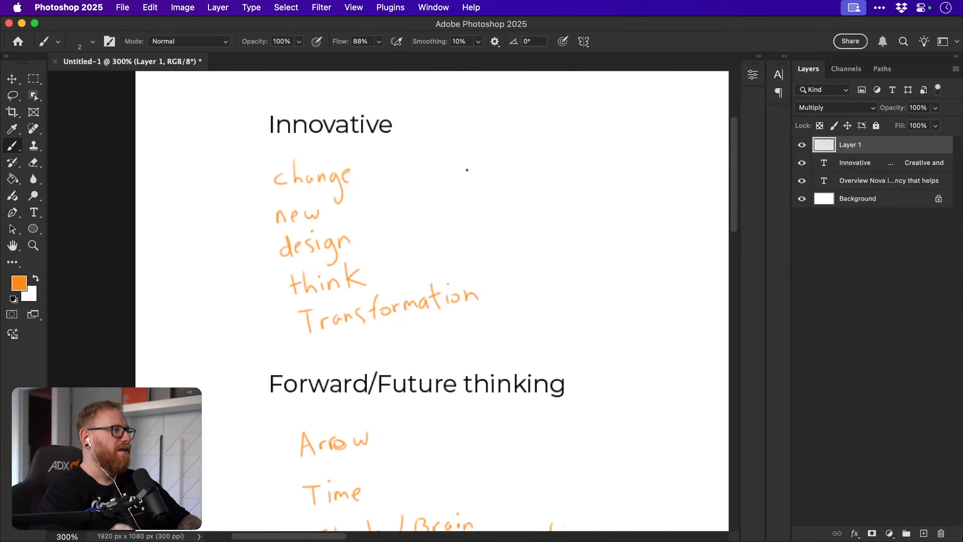
Handwrite "colour" and "strong" in orange under the "Creative and bold" heading.
scroll(454, 177, down, 10)
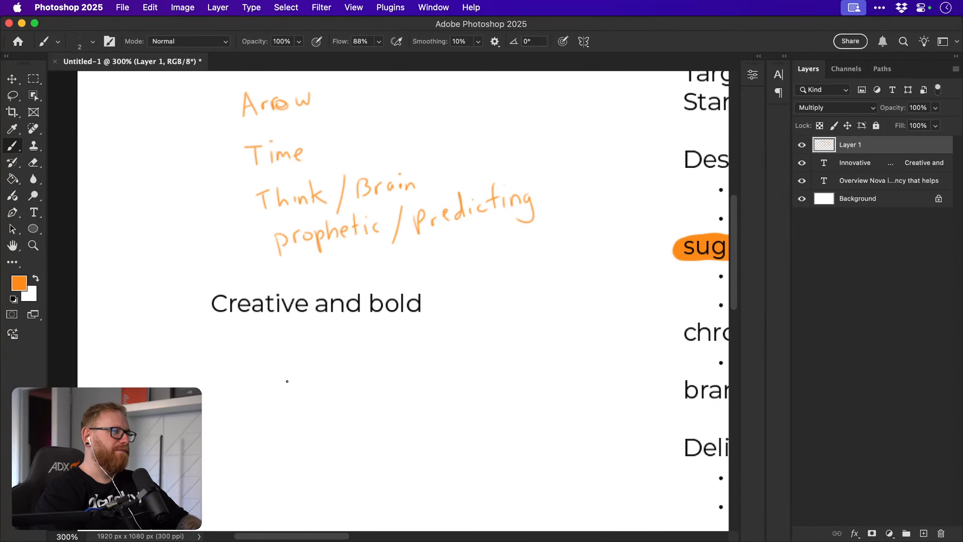
mouse_move(253, 365)
mouse_down()
mouse_move(246, 374)
mouse_move(315, 357)
mouse_up()
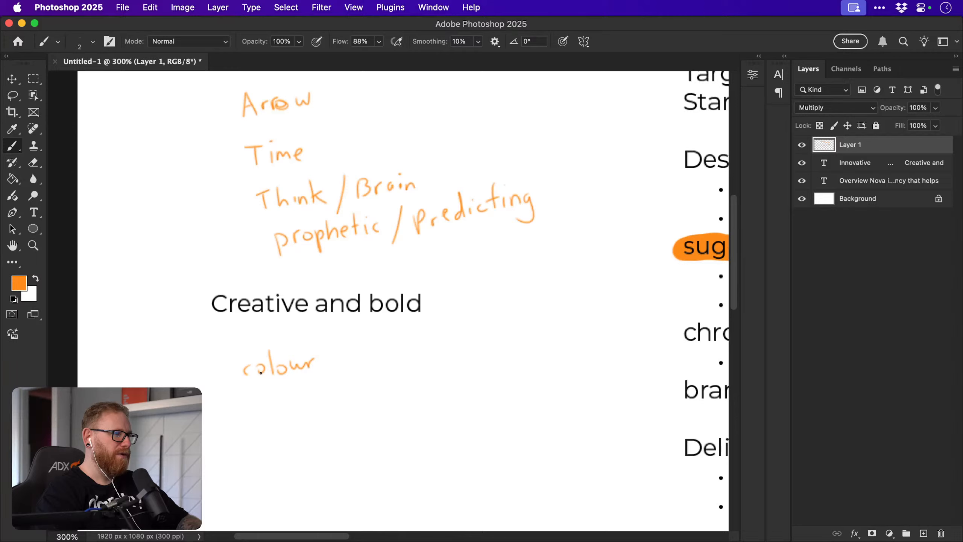
drag(259, 397, 253, 416)
mouse_move(263, 390)
mouse_down()
mouse_move(271, 419)
mouse_move(272, 401)
mouse_up()
mouse_move(278, 401)
mouse_down()
mouse_move(281, 412)
mouse_move(303, 396)
mouse_up()
mouse_move(311, 391)
mouse_down()
mouse_move(314, 401)
mouse_move(324, 396)
mouse_up()
mouse_move(334, 390)
mouse_down()
mouse_move(329, 429)
mouse_move(344, 363)
mouse_up()
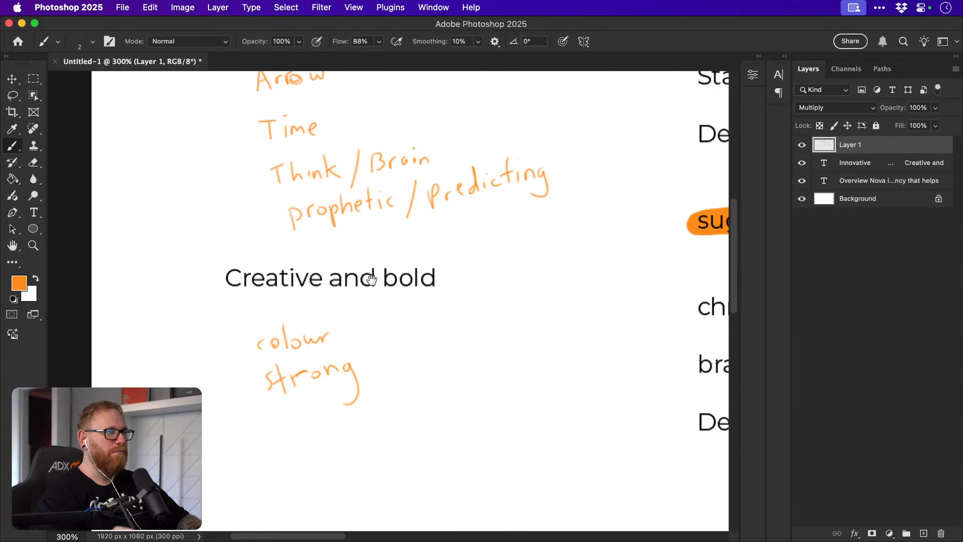
Handwrite "Dash" and "movement" in orange below "prophetic / predicting" in the Forward/Future thinking list.
drag(367, 183, 326, 346)
drag(328, 262, 322, 308)
drag(316, 354, 317, 287)
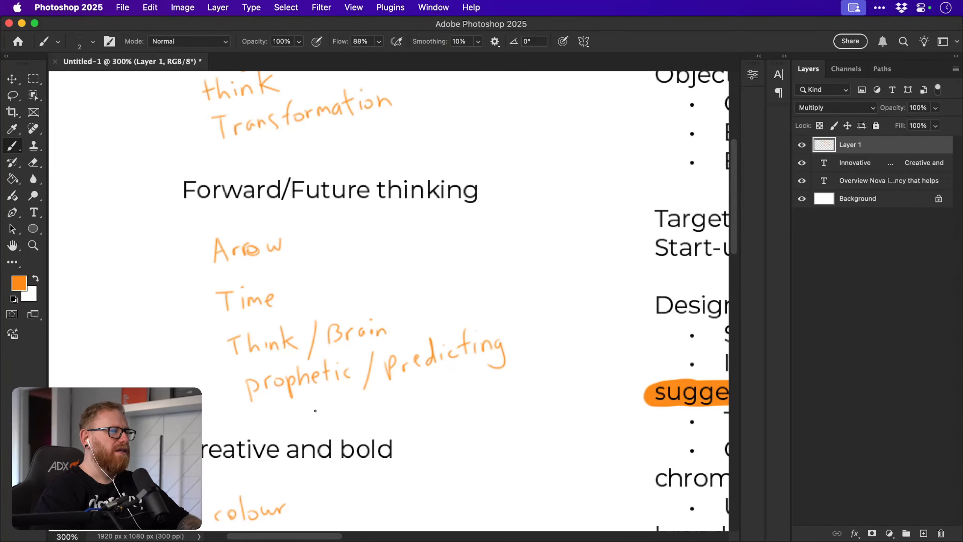
mouse_move(315, 408)
mouse_down()
mouse_move(327, 428)
mouse_move(359, 418)
mouse_up()
drag(360, 415, 380, 417)
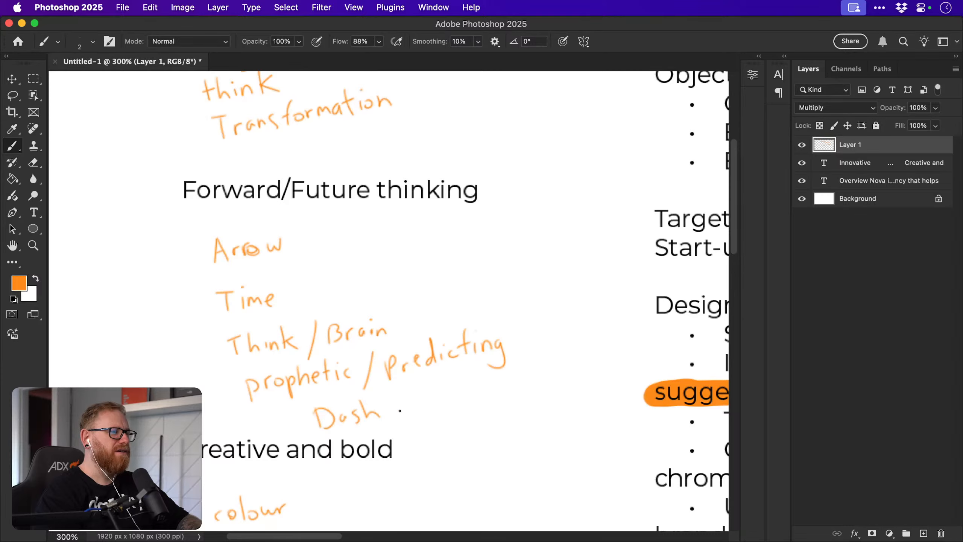
scroll(400, 410, down, 5)
scroll(396, 364, up, 2)
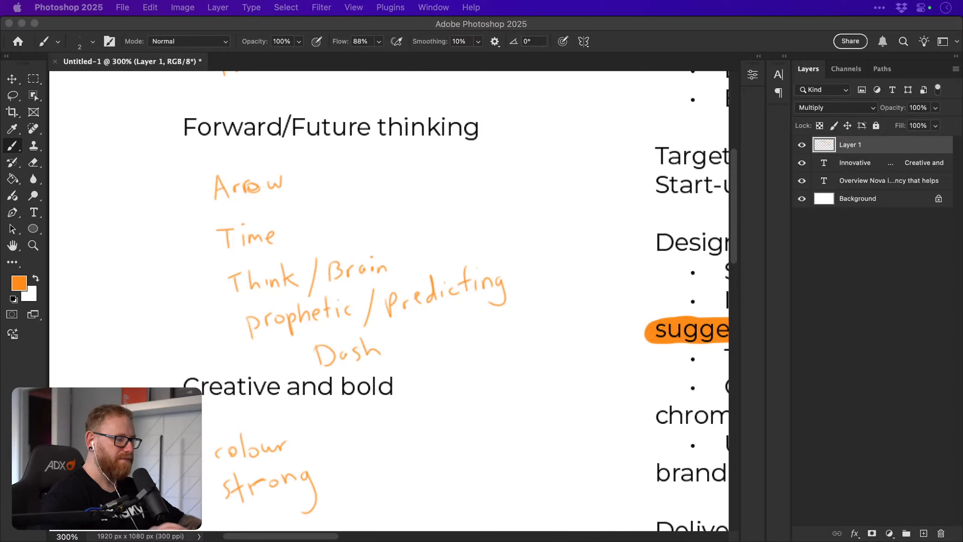
click(432, 358)
mouse_move(419, 348)
mouse_down()
mouse_move(425, 336)
mouse_move(451, 341)
mouse_move(478, 324)
mouse_move(543, 322)
mouse_move(548, 299)
mouse_up()
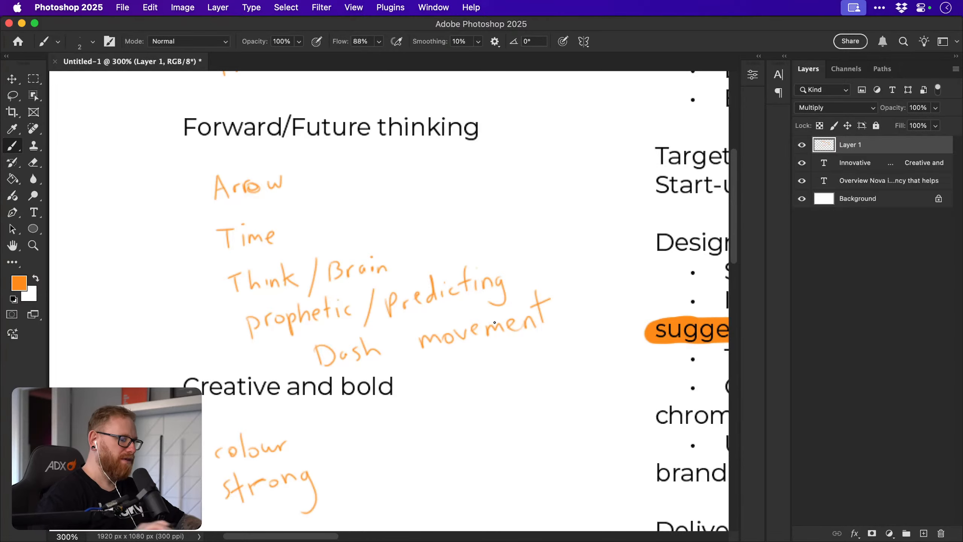
Review the handwritten words under the Innovative, Forward/Future thinking and Creative and bold headings for further associations.
key(super+minus)
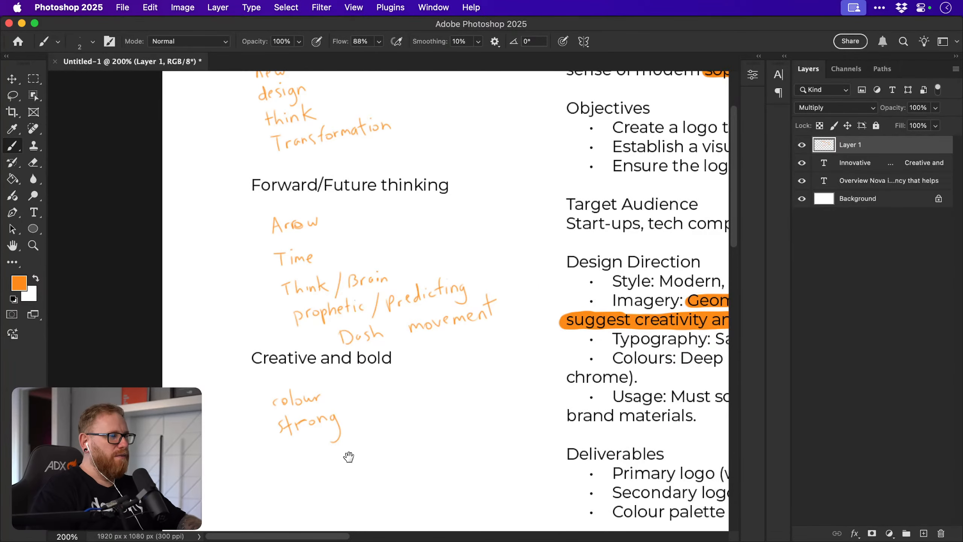
drag(348, 456, 354, 431)
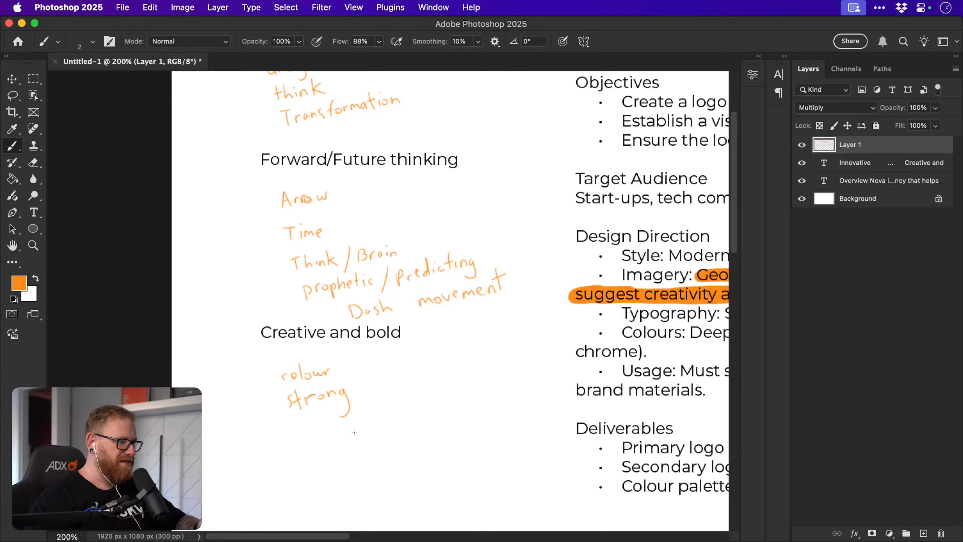
scroll(367, 301, up, 5)
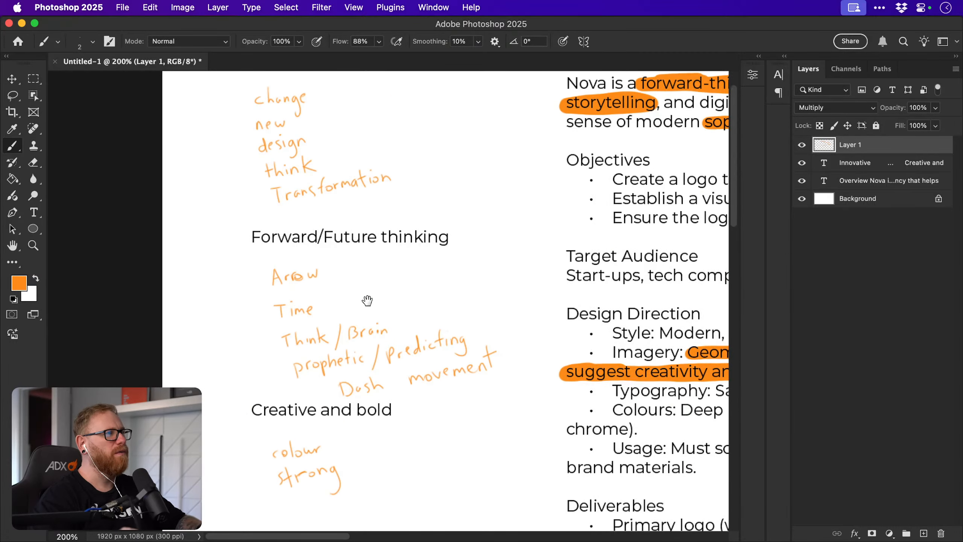
scroll(362, 304, down, 3)
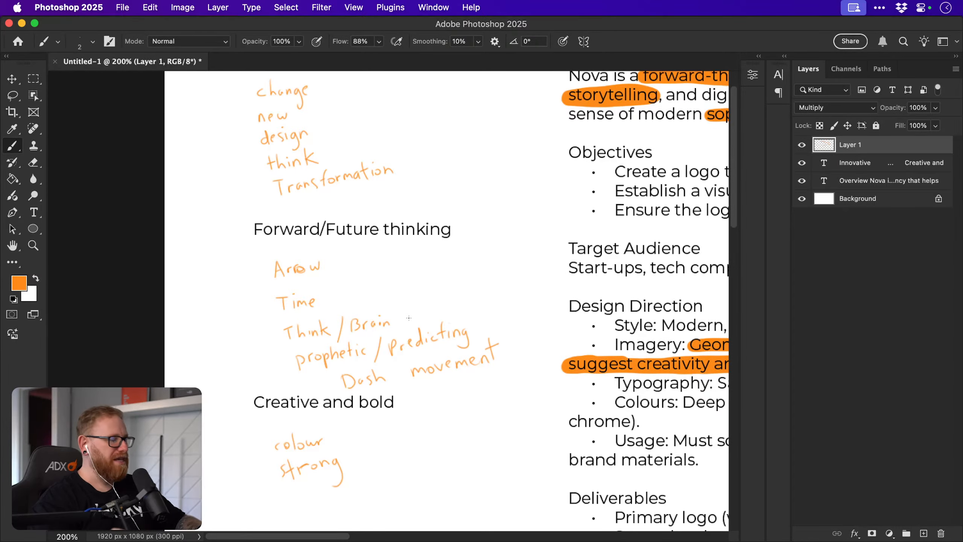
drag(407, 316, 413, 330)
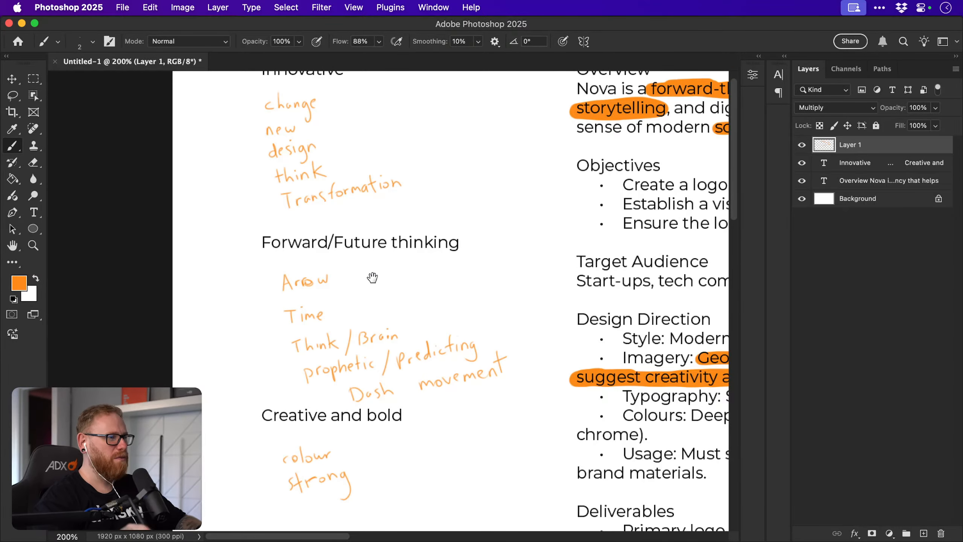
drag(372, 275, 390, 293)
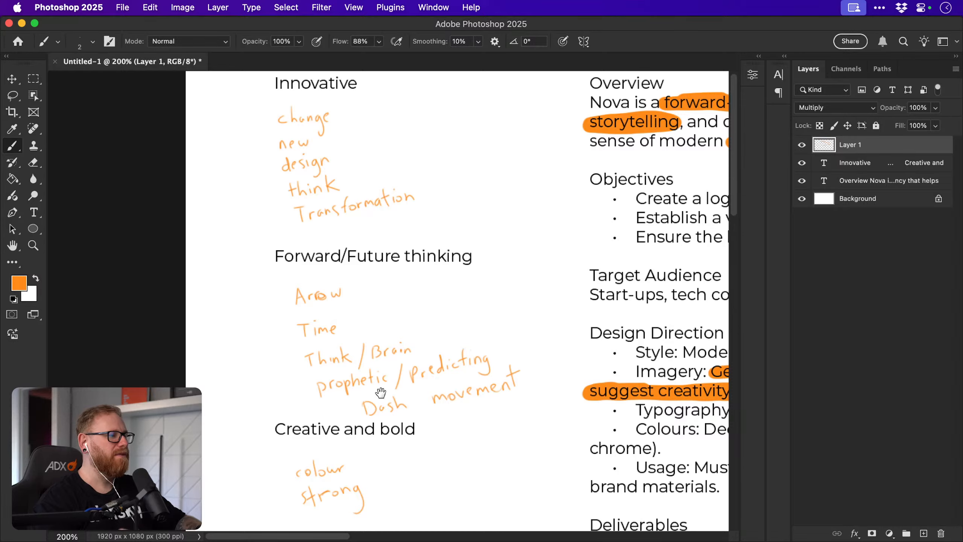
drag(379, 387, 376, 363)
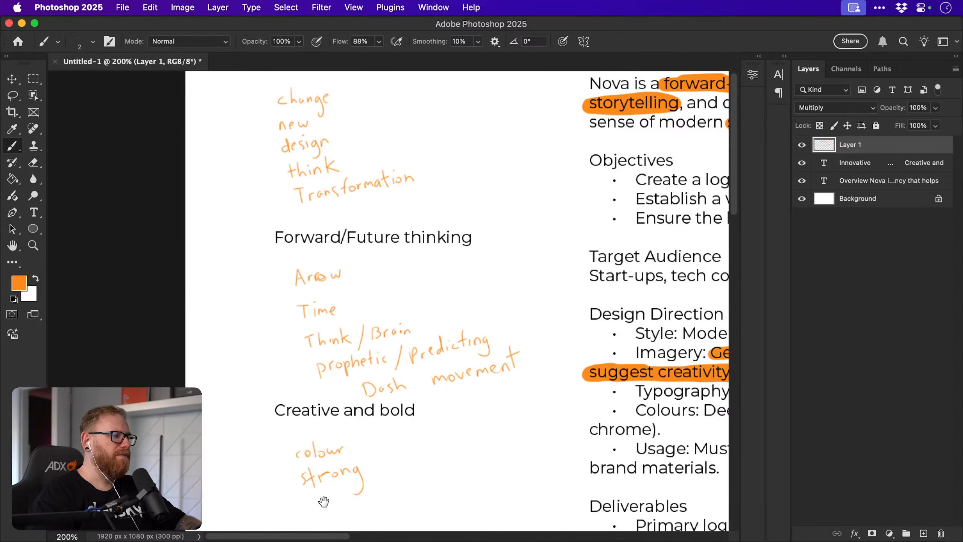
scroll(324, 471, down, 3)
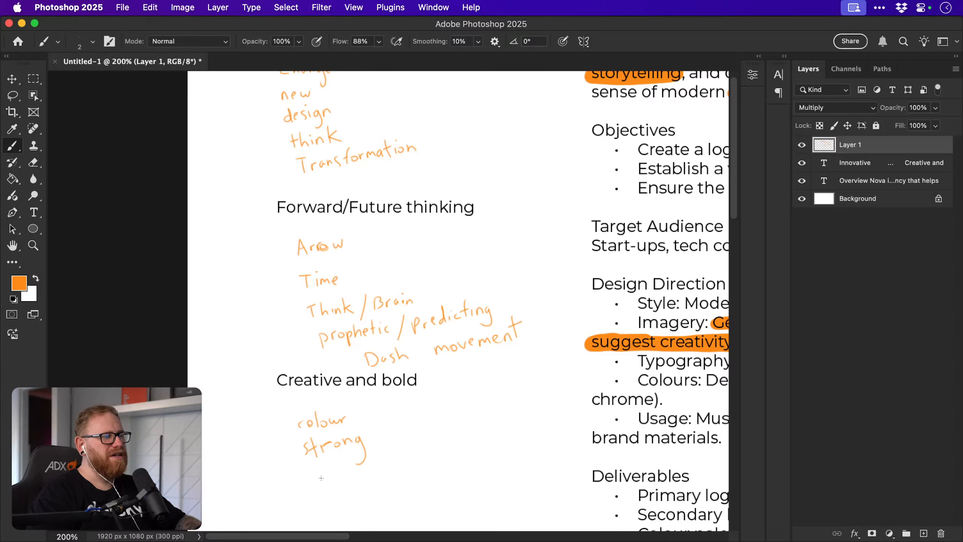
Handwrite "art + design", "computer" and "stylus" in orange below "strong" in the Creative and bold list.
mouse_move(321, 482)
mouse_down()
mouse_move(329, 490)
mouse_move(340, 477)
mouse_up()
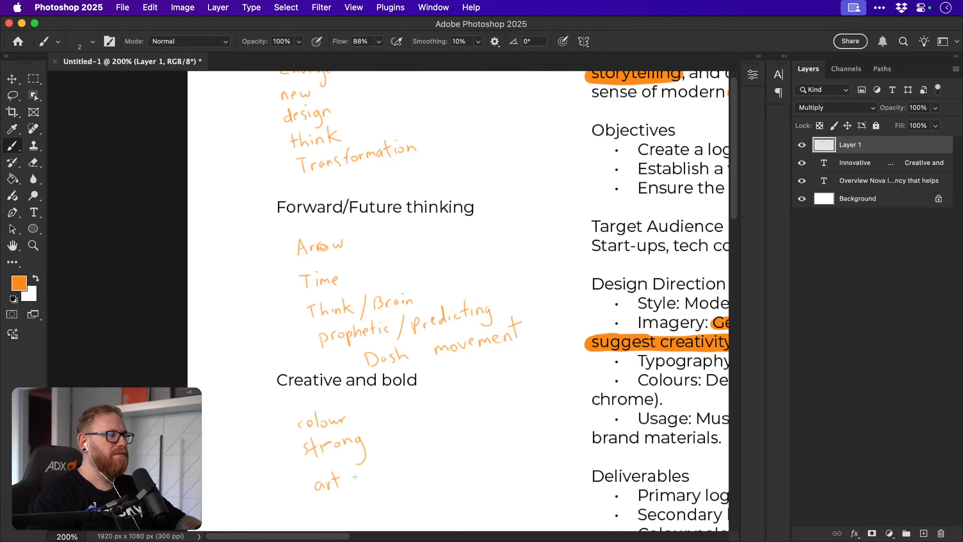
scroll(356, 479, down, 2)
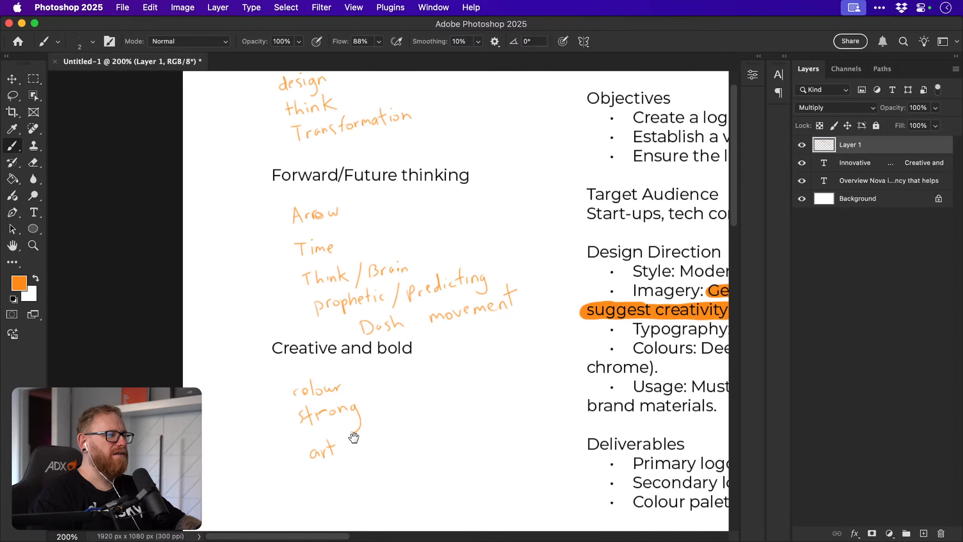
mouse_move(348, 431)
mouse_down()
mouse_move(364, 420)
mouse_move(376, 429)
mouse_move(396, 428)
mouse_up()
mouse_move(404, 421)
mouse_down()
mouse_move(398, 440)
mouse_move(410, 416)
mouse_up()
click(394, 410)
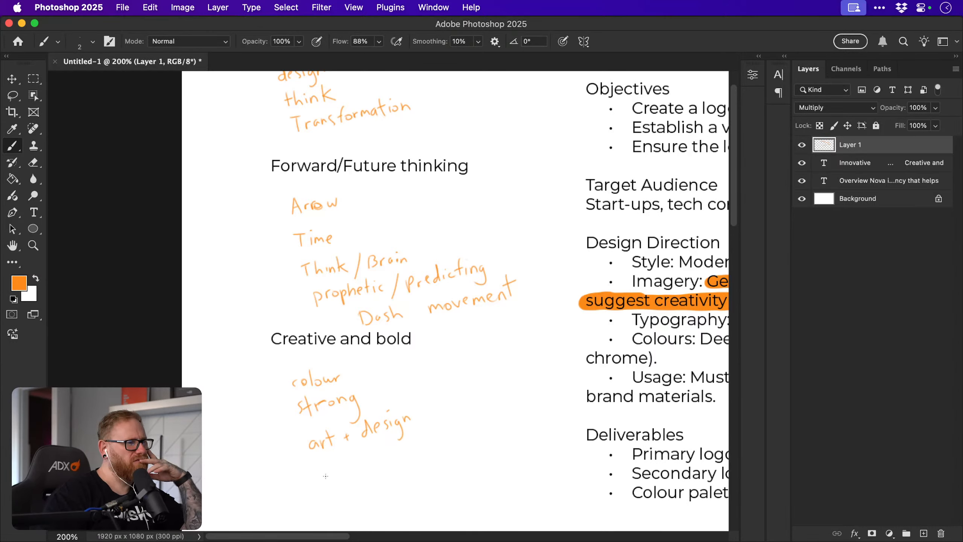
mouse_move(328, 477)
mouse_down()
mouse_move(363, 470)
mouse_move(402, 445)
mouse_up()
mouse_move(347, 501)
mouse_down()
mouse_move(344, 508)
mouse_move(354, 493)
mouse_move(394, 492)
mouse_up()
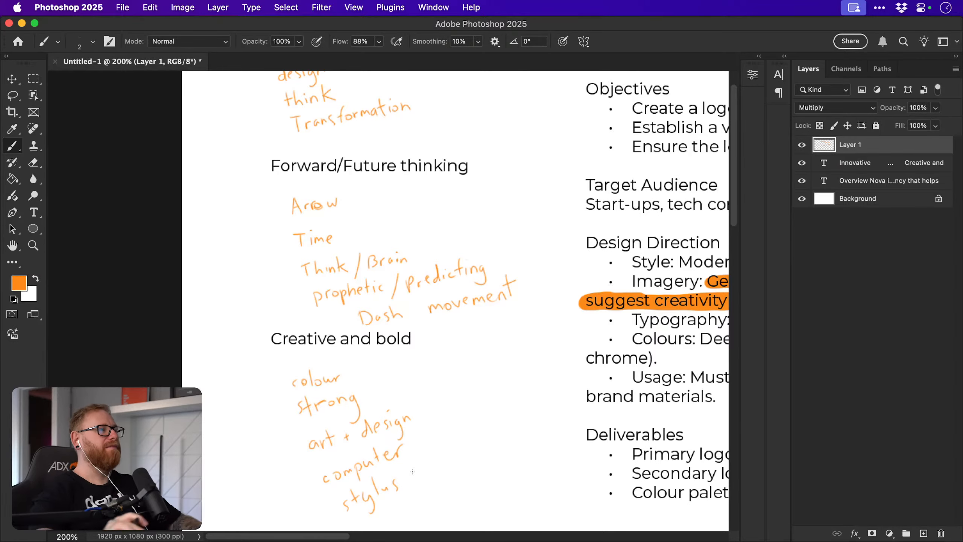
Check the word lists against the highlighted brief and handwrite "sci-fi/space" in orange beside "Arrow" under Forward/Future thinking.
drag(376, 260, 365, 342)
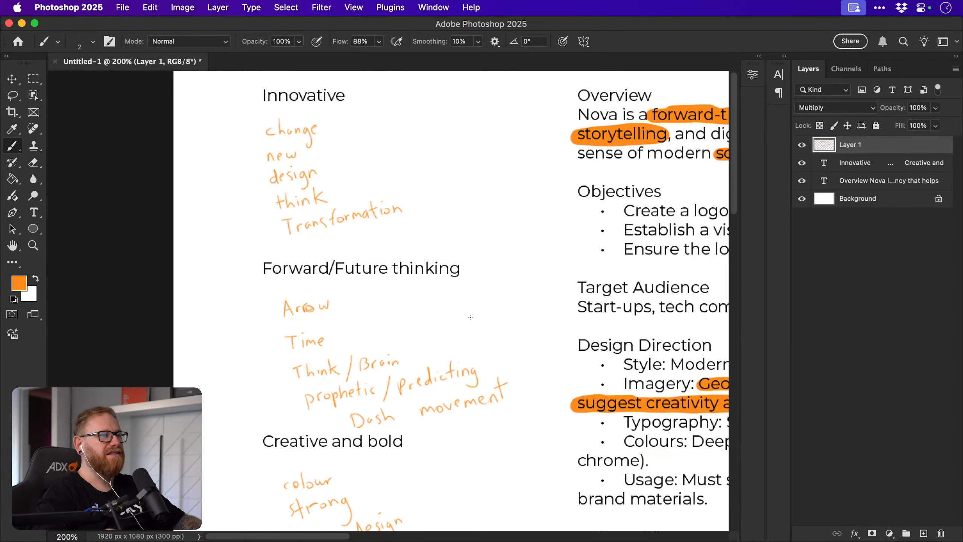
scroll(509, 304, right, 10)
scroll(477, 344, right, 5)
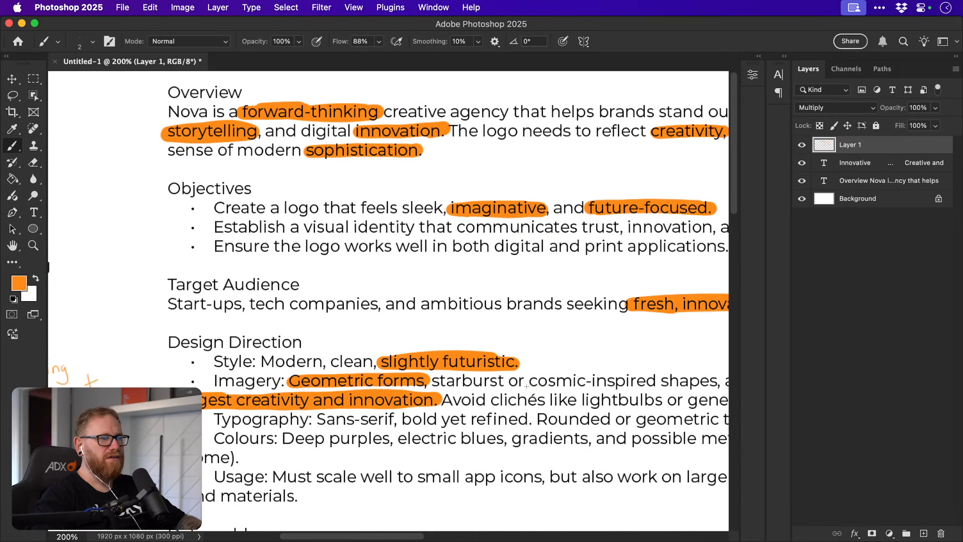
scroll(446, 357, left, 10)
scroll(490, 349, left, 3)
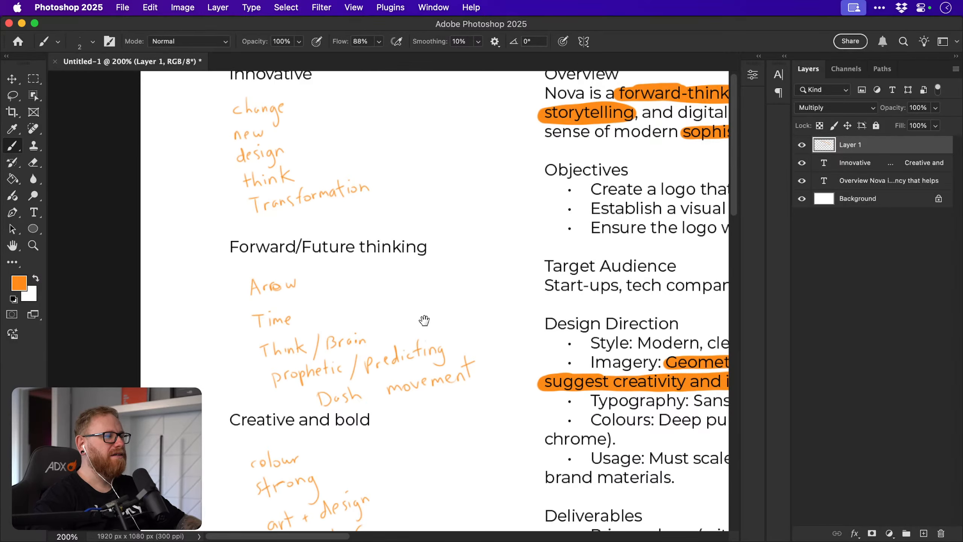
mouse_move(424, 321)
mouse_down()
mouse_move(425, 369)
mouse_move(425, 336)
mouse_up()
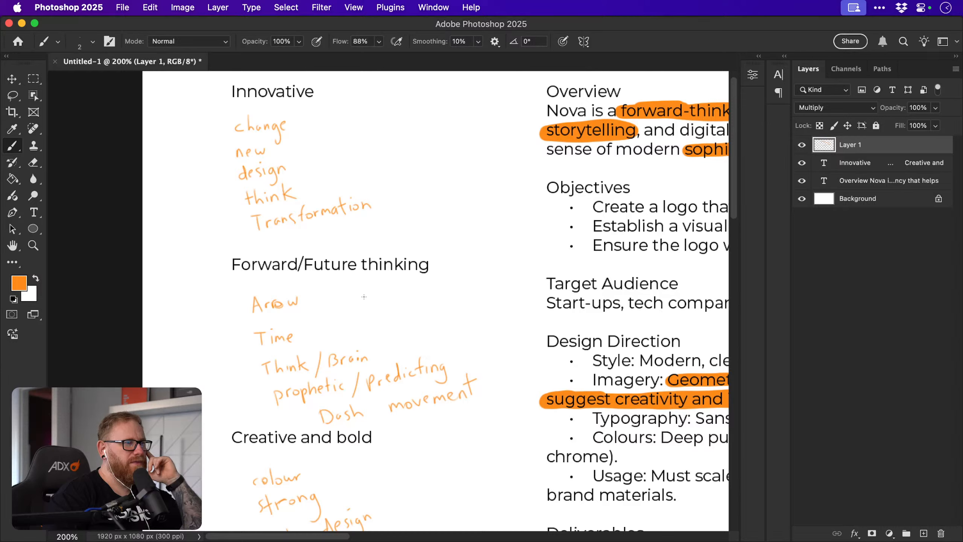
drag(364, 297, 355, 305)
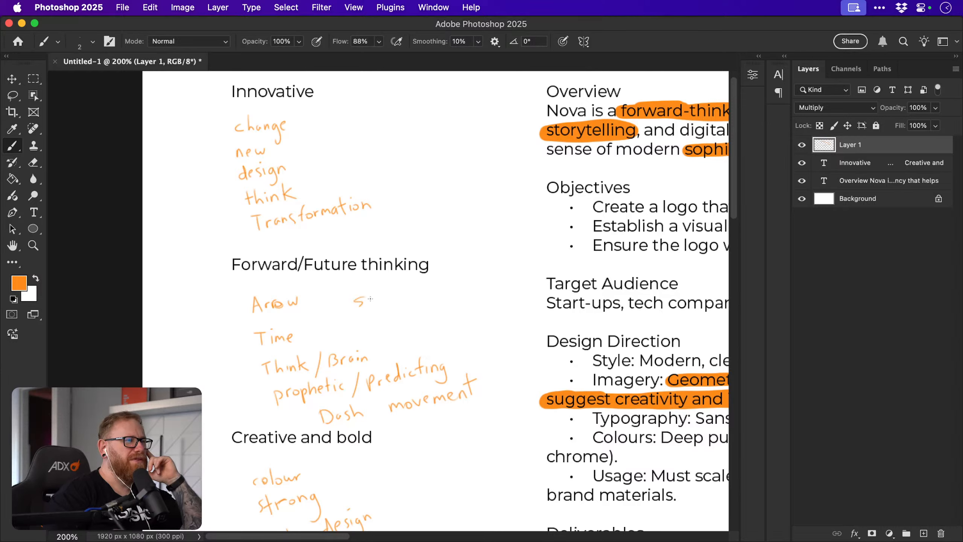
drag(380, 297, 401, 301)
mouse_move(398, 294)
mouse_down()
mouse_move(443, 285)
mouse_move(447, 300)
mouse_move(451, 285)
mouse_move(480, 273)
mouse_up()
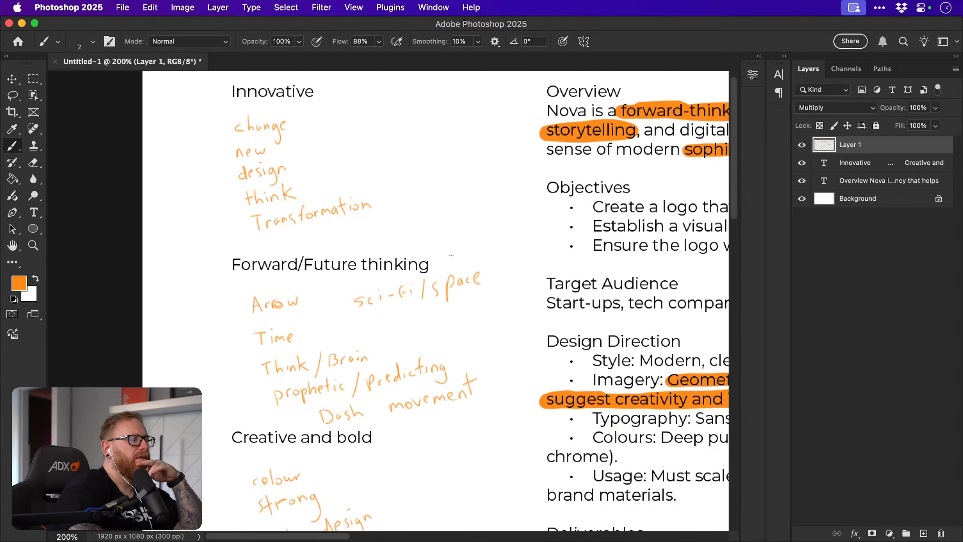
Handwrite "Rocket" in orange below "sci-fi/space" in the Forward/Future thinking list.
scroll(451, 255, right, 3)
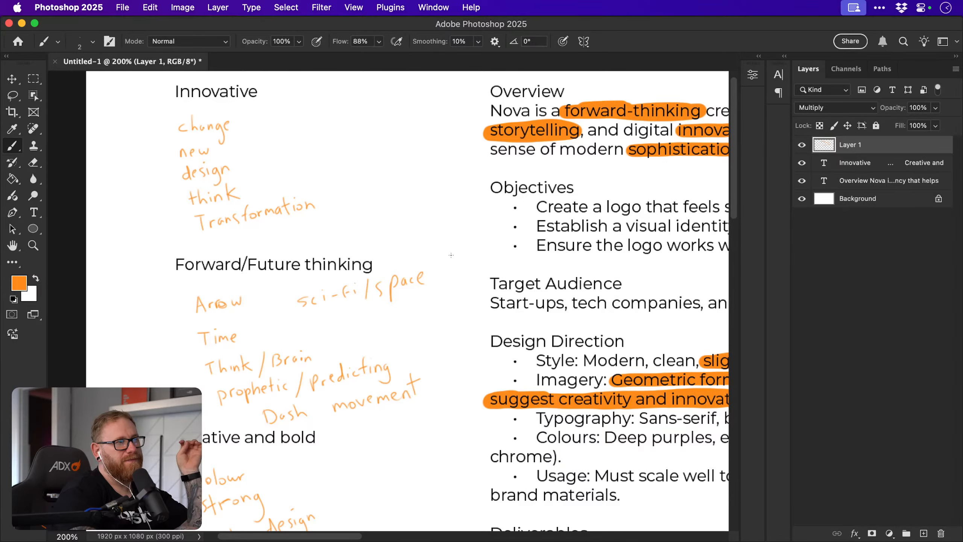
key(super+minus)
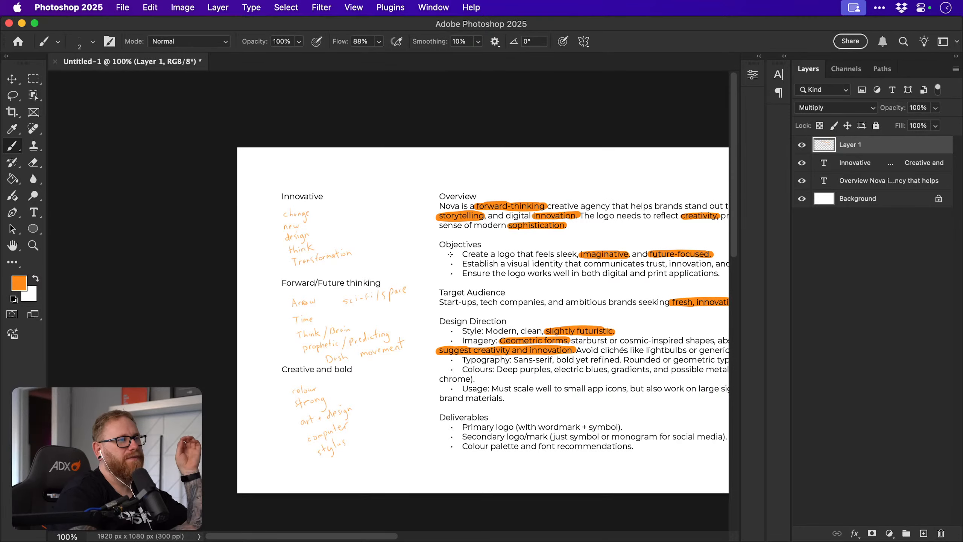
scroll(450, 255, right, 3)
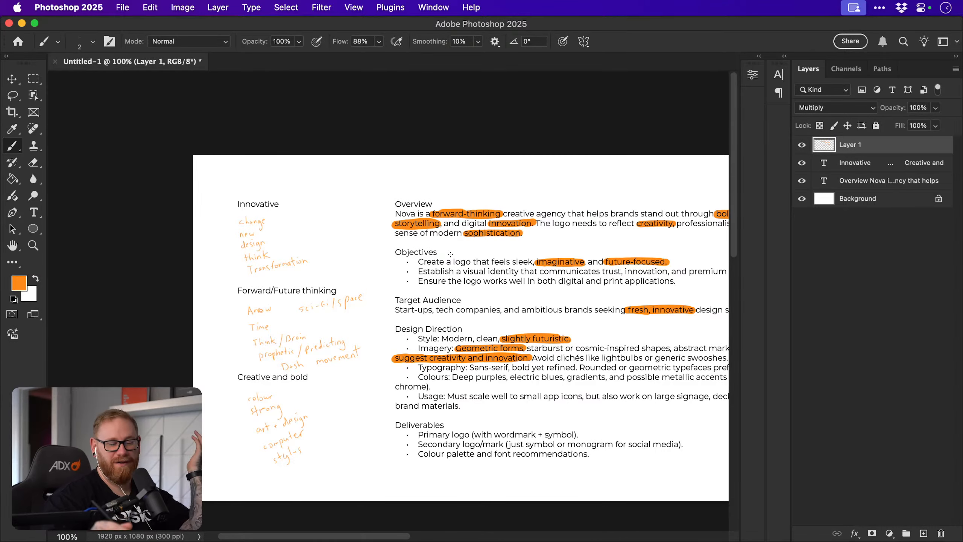
mouse_move(320, 318)
mouse_down()
mouse_move(321, 328)
mouse_move(351, 322)
mouse_move(370, 307)
mouse_up()
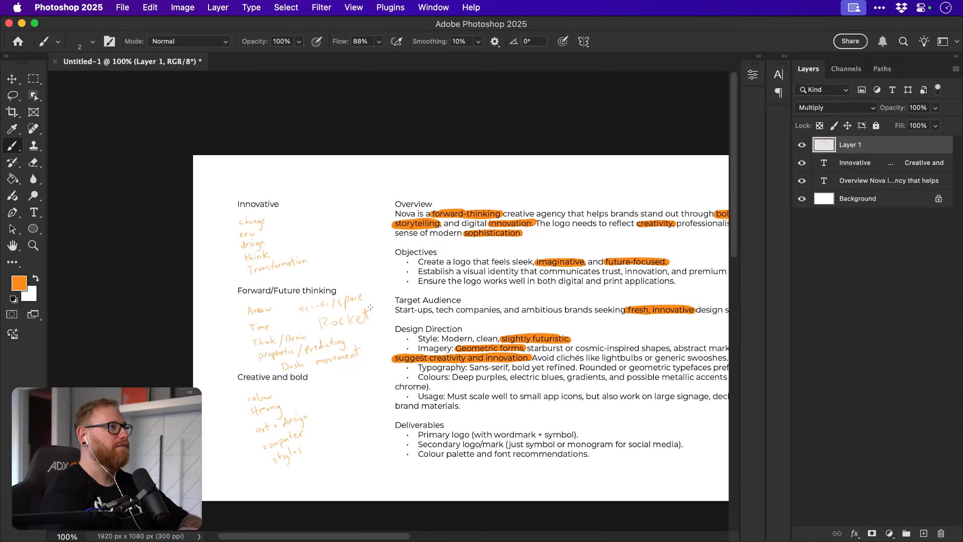
Save the document with its layers as Ideas.psd in Photoshop format in folder 2.
key(v)
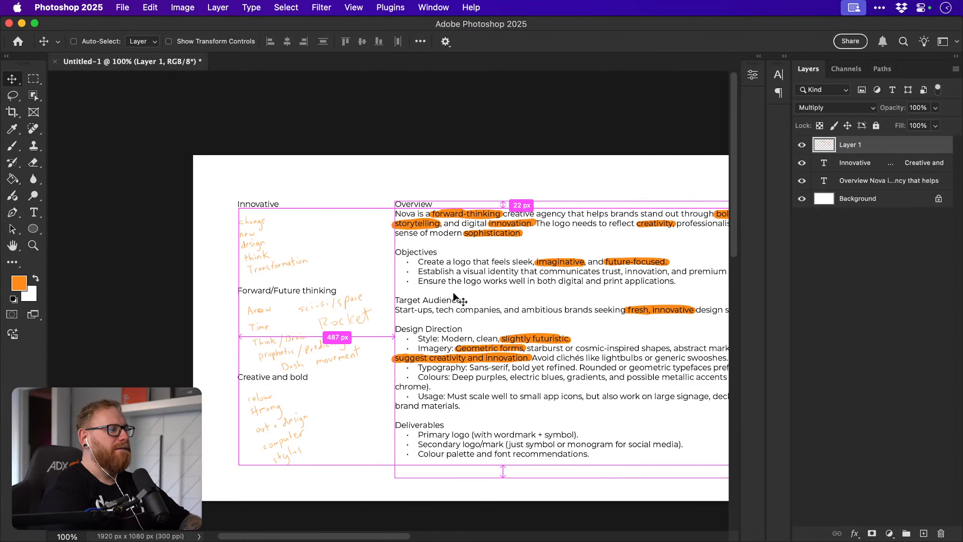
key(super+n)
text(Ideas)
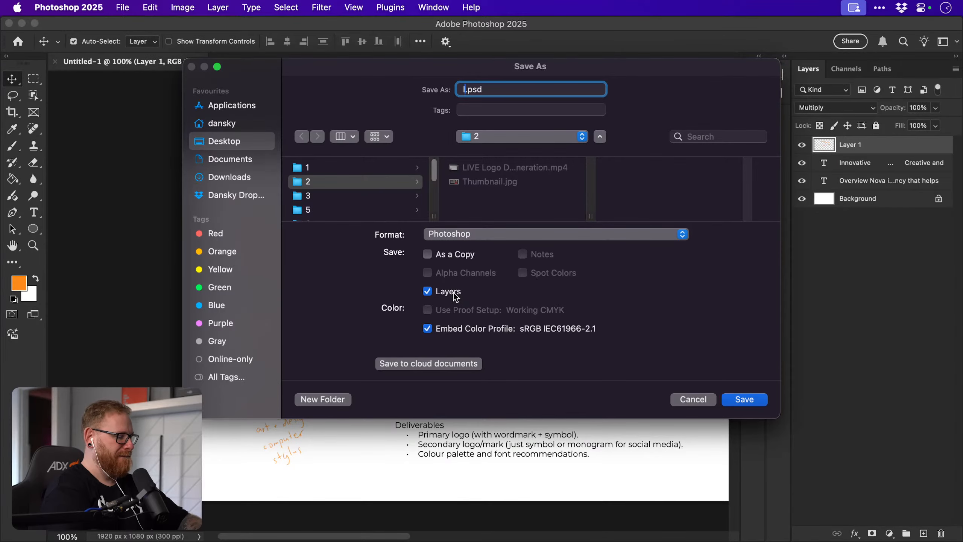
key(Return)
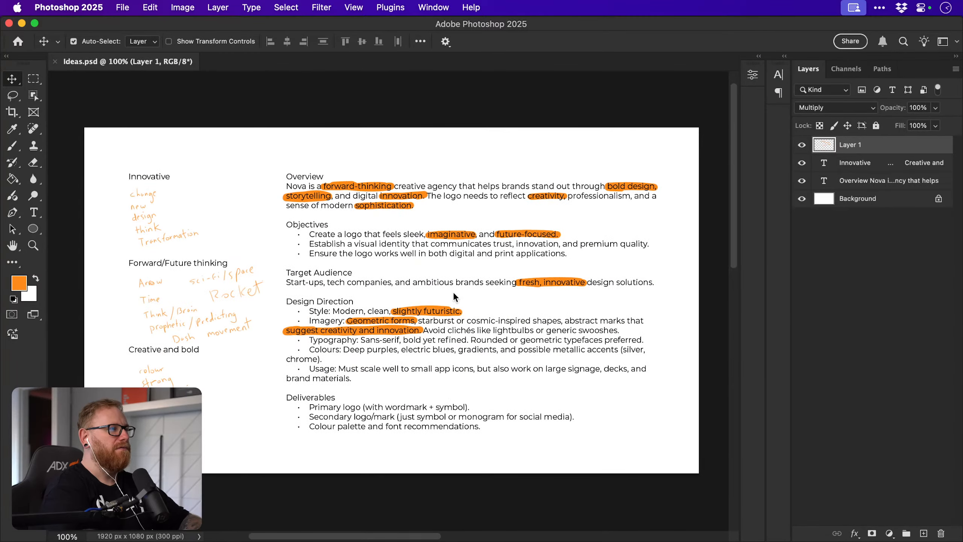
Enlarge the canvas to 7680 by 4320 pixels, anchored at its top-left corner so the new space extends right and down.
super+click(180, 304)
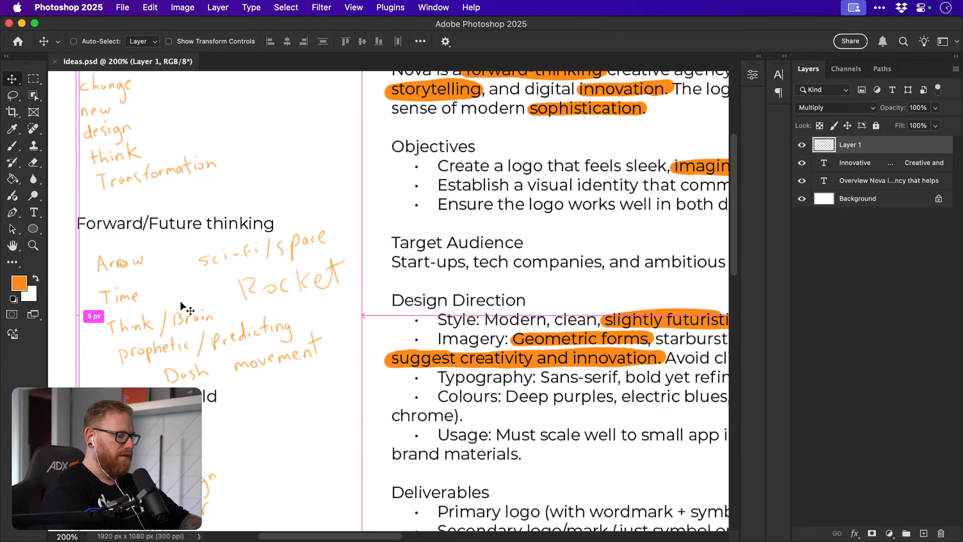
key(super+minus)
key(super+alt+c)
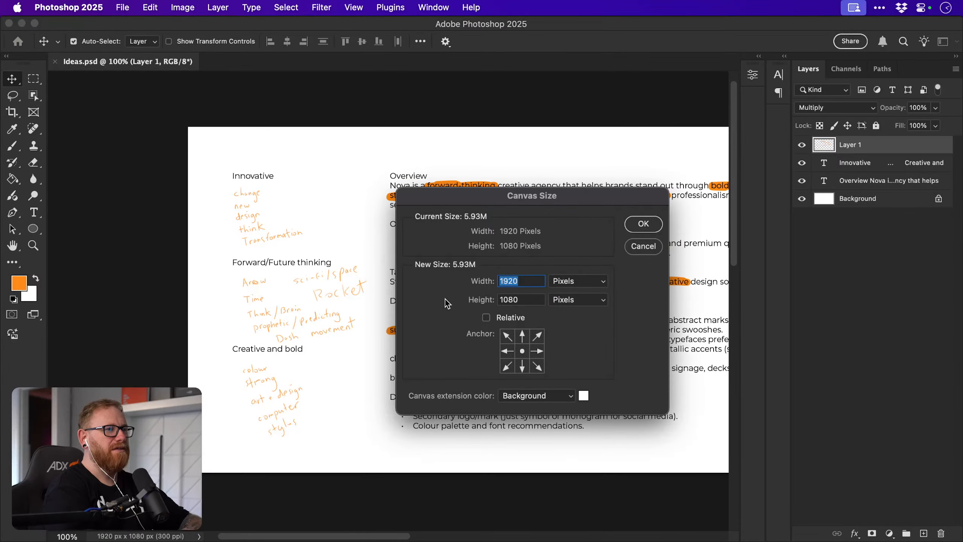
click(508, 337)
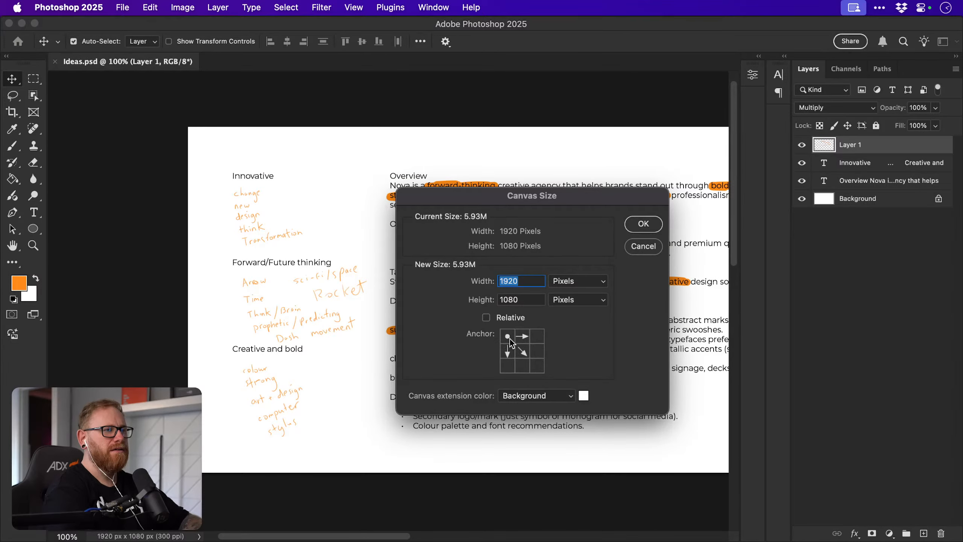
key(Right)
text(*4)
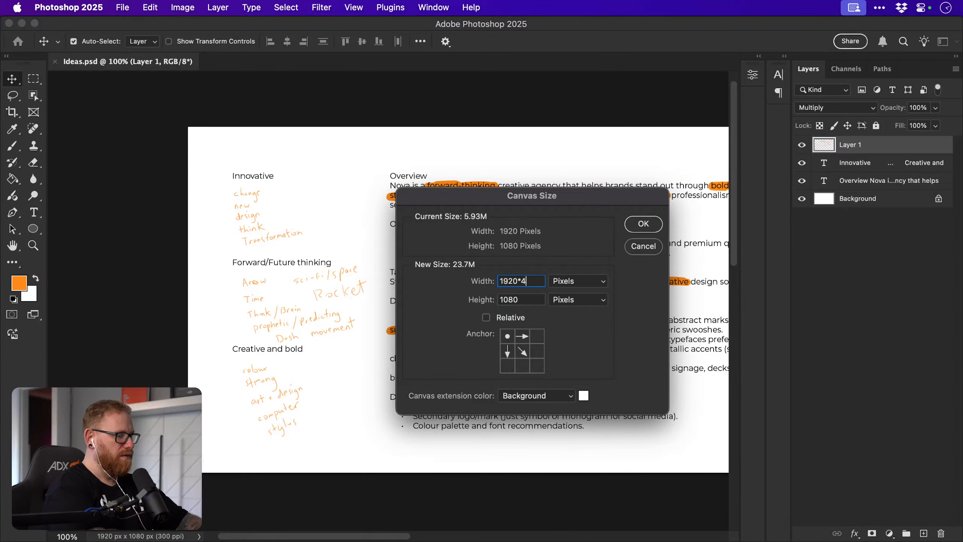
key(Tab)
key(Right)
text(*)
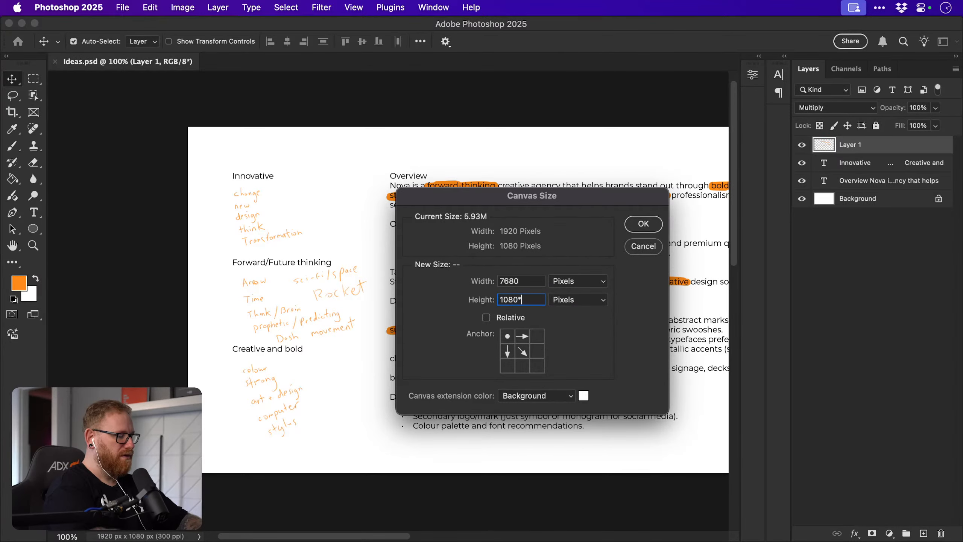
text(4)
key(Return)
key(super)
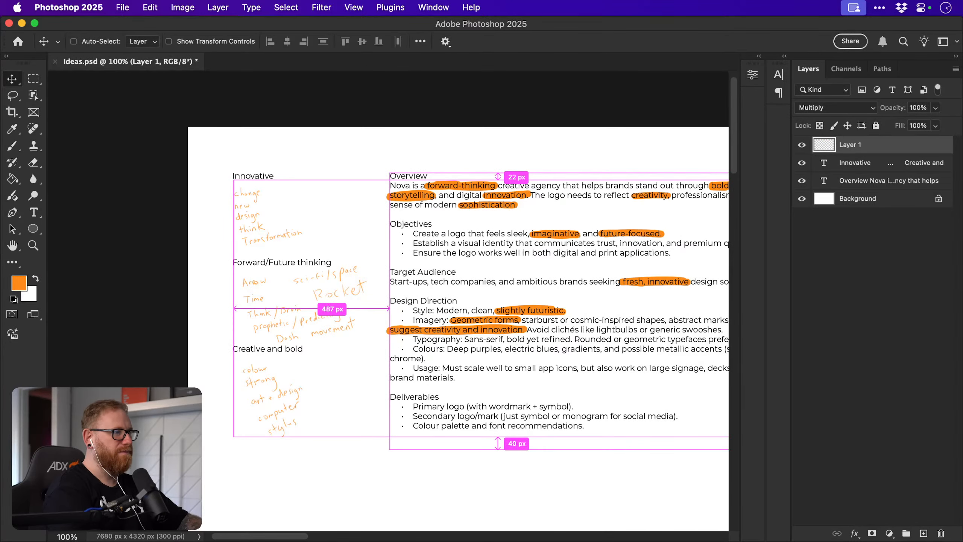
key(super+0)
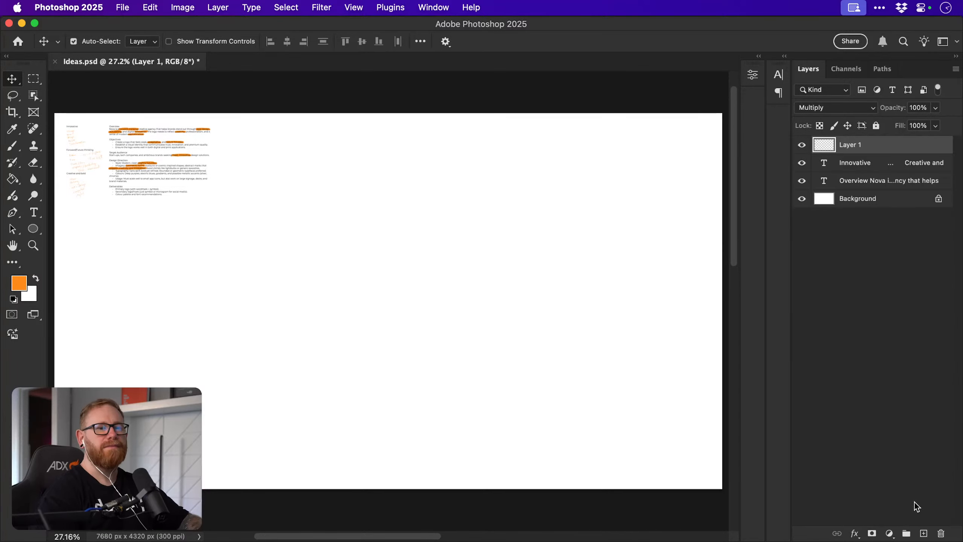
Add a new layer above Layer 1 and set up a black brush with 30% flow.
click(923, 533)
key(d)
key(b)
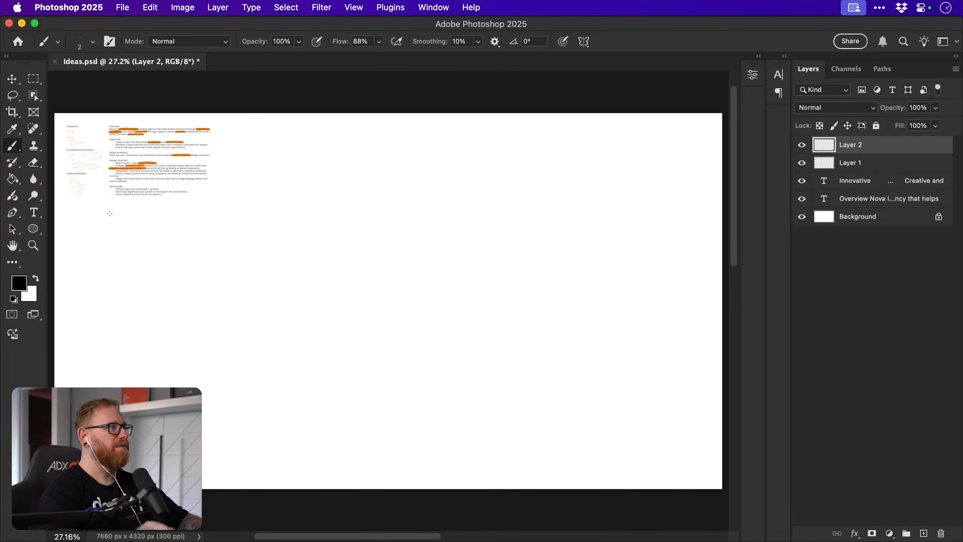
click(92, 41)
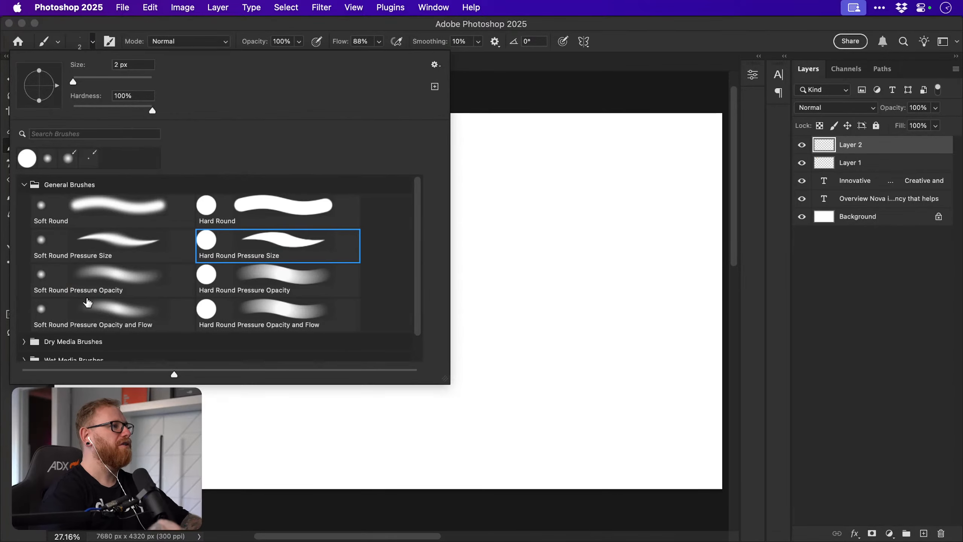
click(88, 316)
click(95, 45)
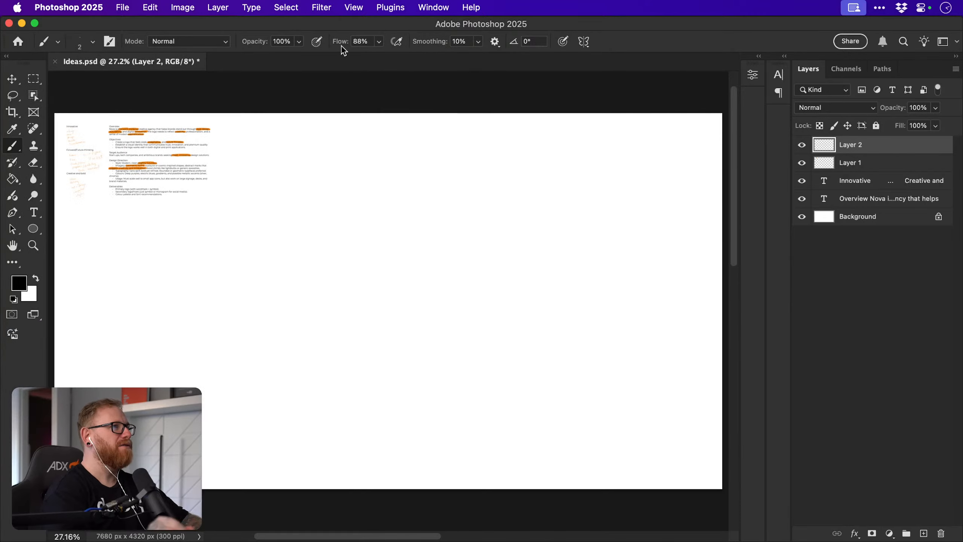
click(364, 39)
text(50)
key(Return)
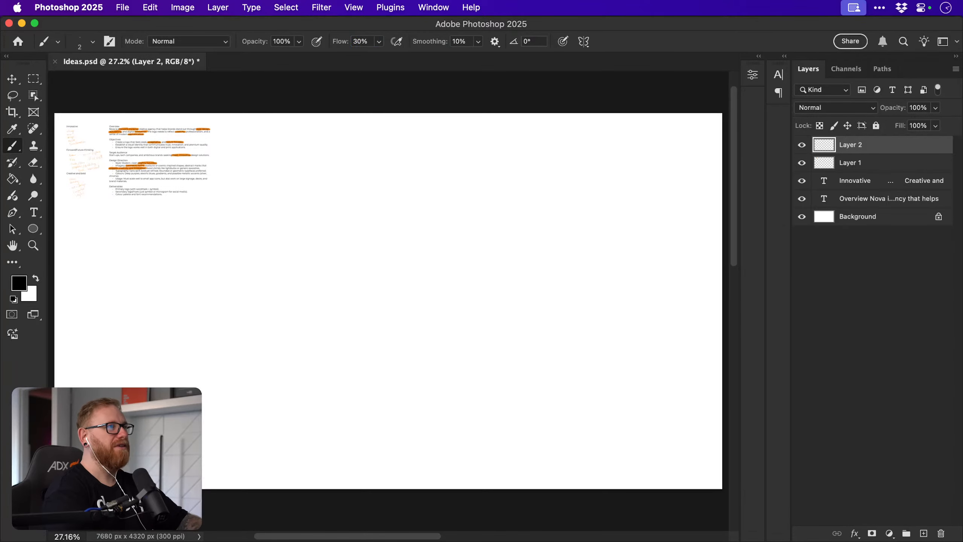
Test the thin black brush with a scribble on the blank canvas and undo the strokes.
key(z)
key(super+1)
key(b)
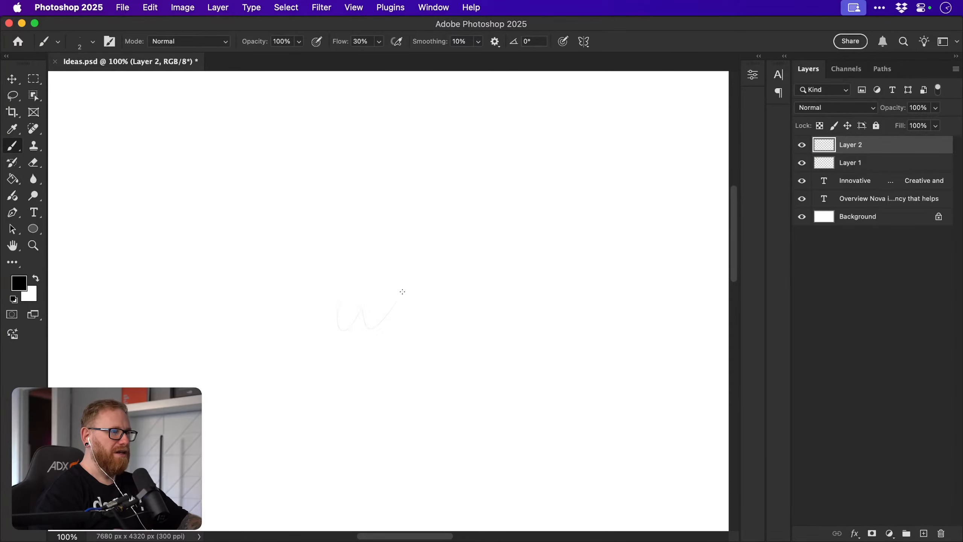
mouse_move(403, 291)
mouse_down()
mouse_move(393, 282)
mouse_move(346, 325)
mouse_move(394, 294)
mouse_up()
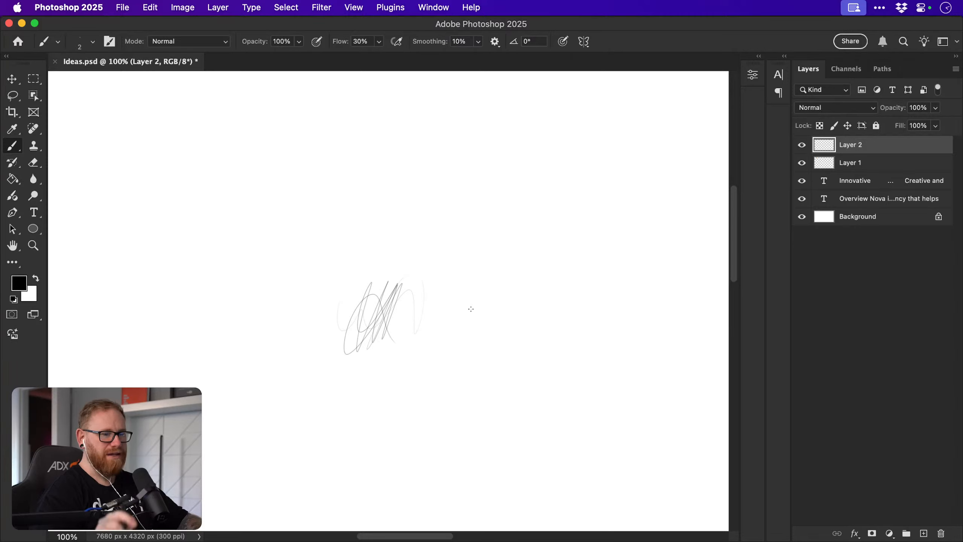
key(super+z)
key(super+z)
key(super+z)
key(super+z)
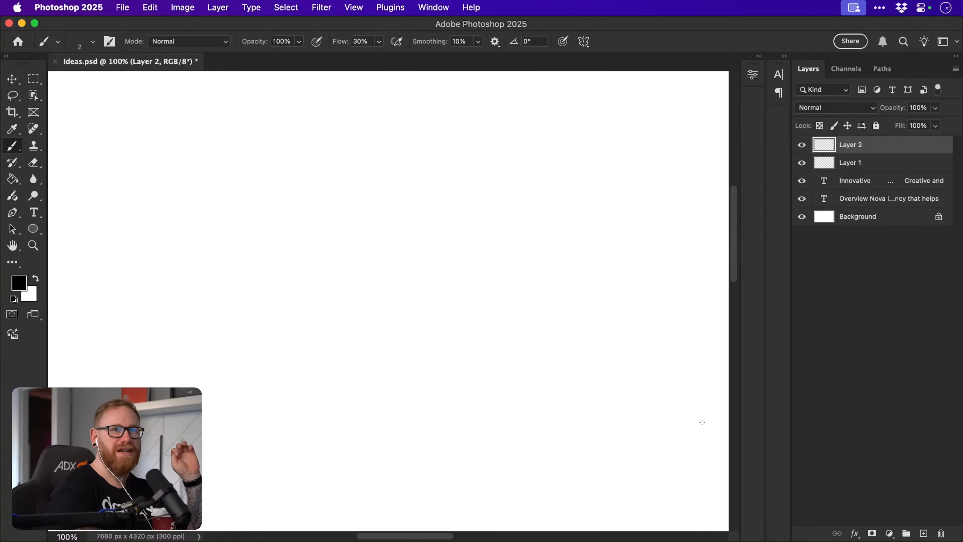
Review the handwritten word lists and the highlighted brief in the canvas's top-left area for logo ideas.
key(super+0)
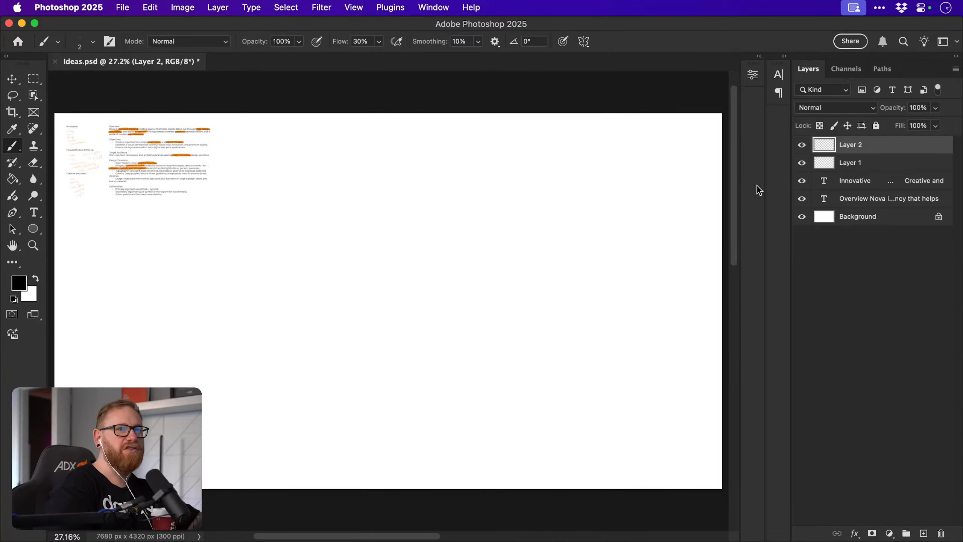
key(z)
click(95, 125)
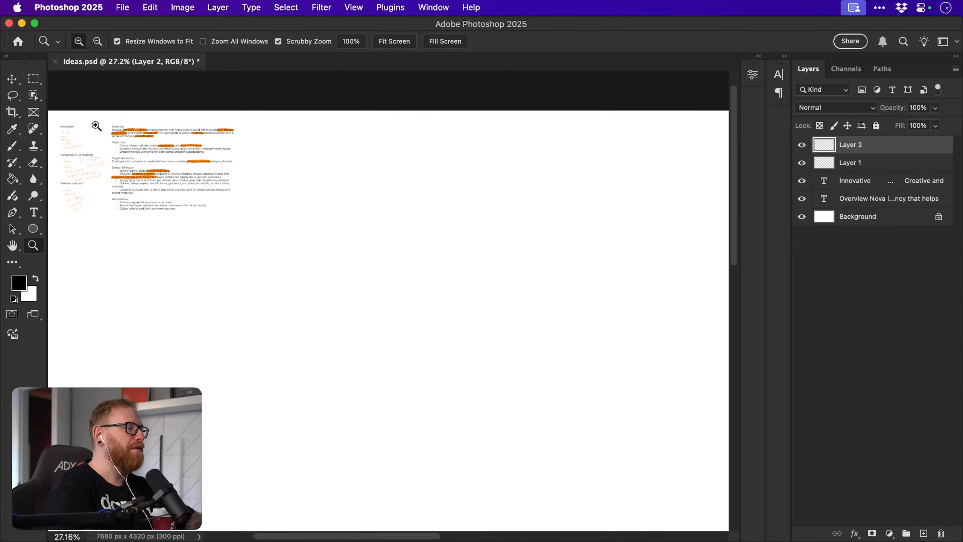
click(95, 125)
click(95, 124)
drag(174, 267, 243, 303)
click(209, 281)
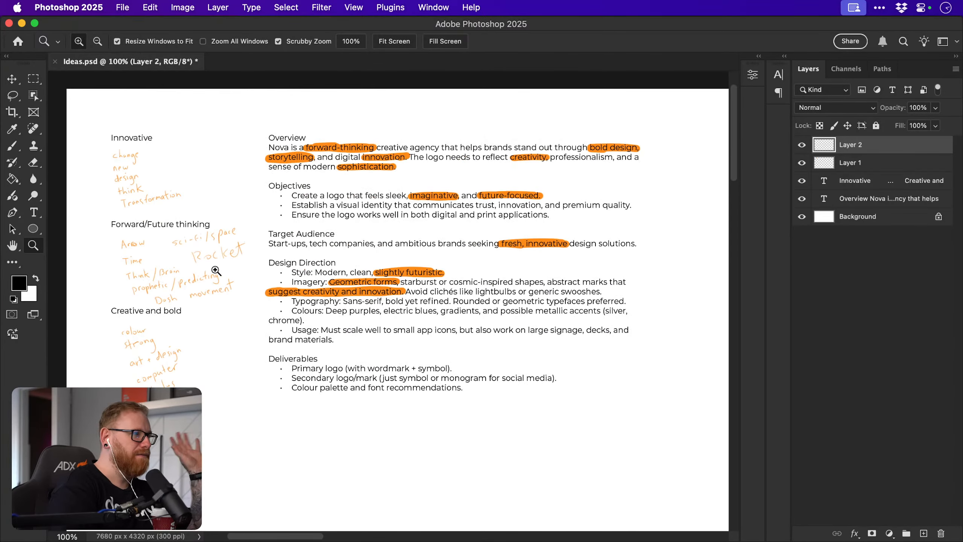
scroll(261, 275, up, 1)
scroll(263, 274, down, 1)
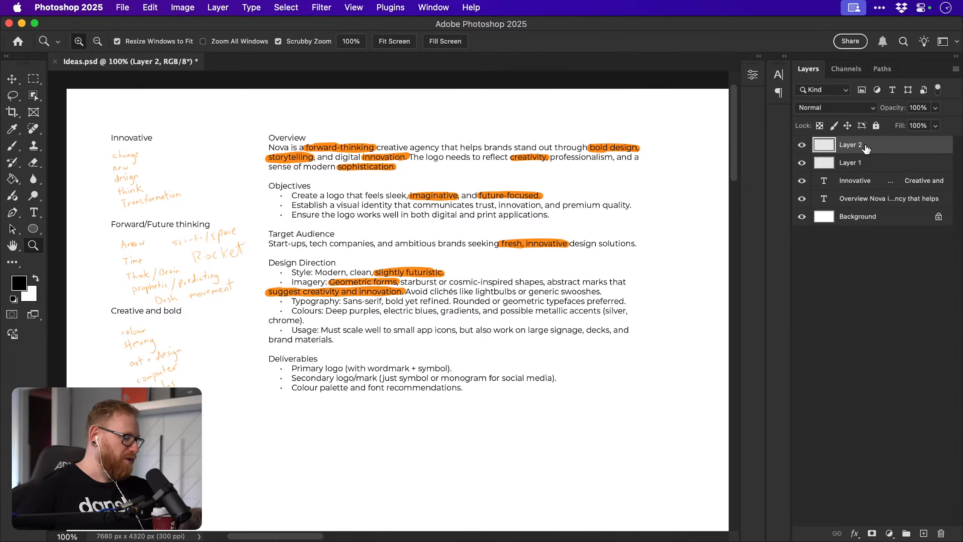
key(super+0)
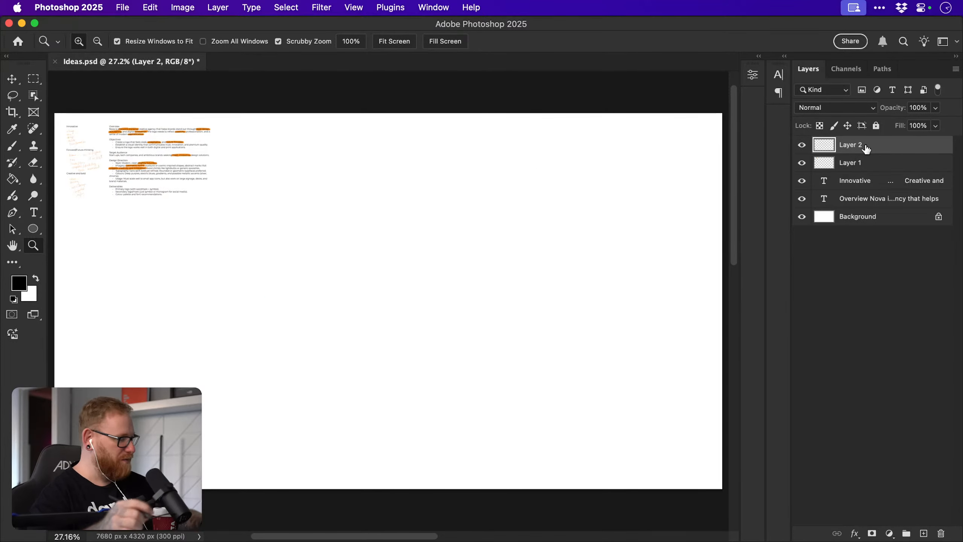
key(super+1)
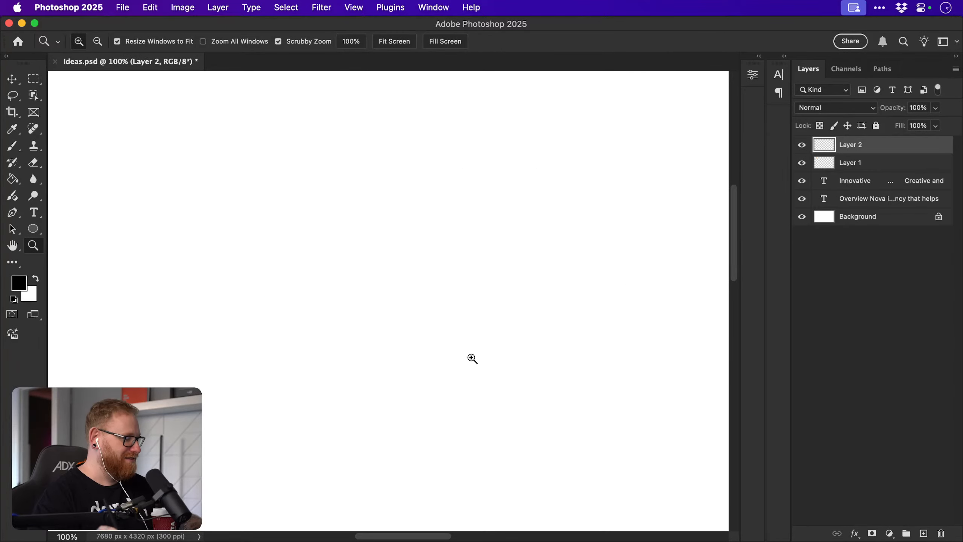
key(b)
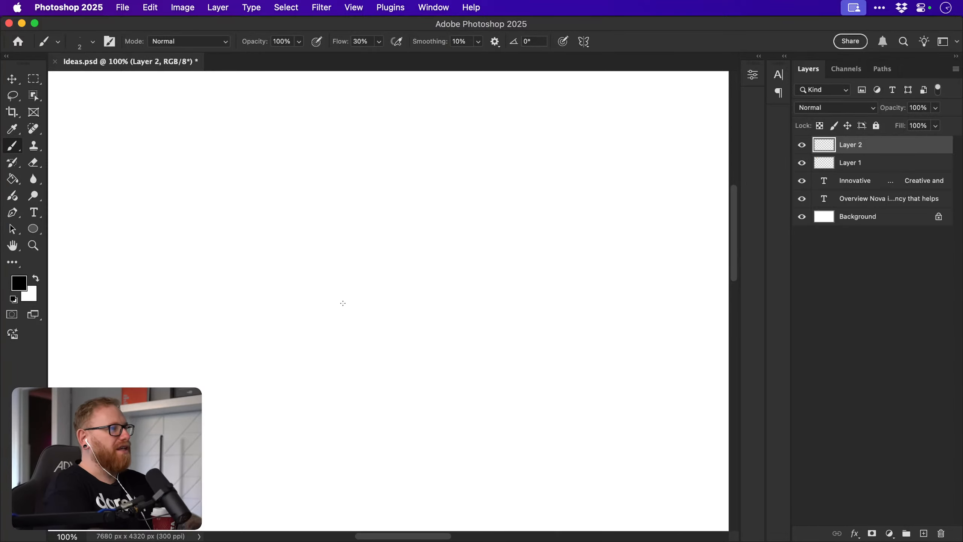
Capture a screenshot of the area with the three handwritten word lists at 100% magnification.
key(super+minus)
key(super+minus)
key(super+minus)
key(super+minus)
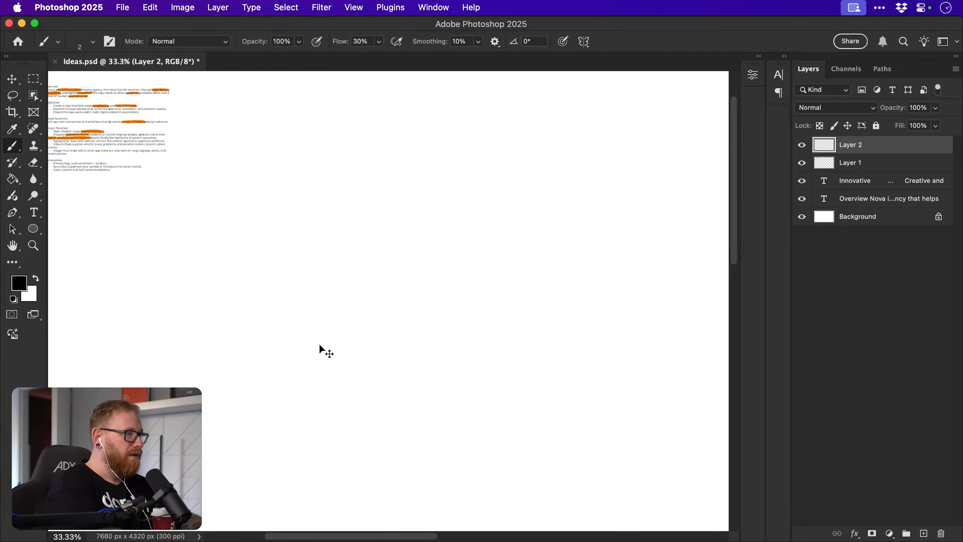
drag(319, 344, 417, 394)
key(z)
click(277, 268)
click(276, 267)
click(277, 268)
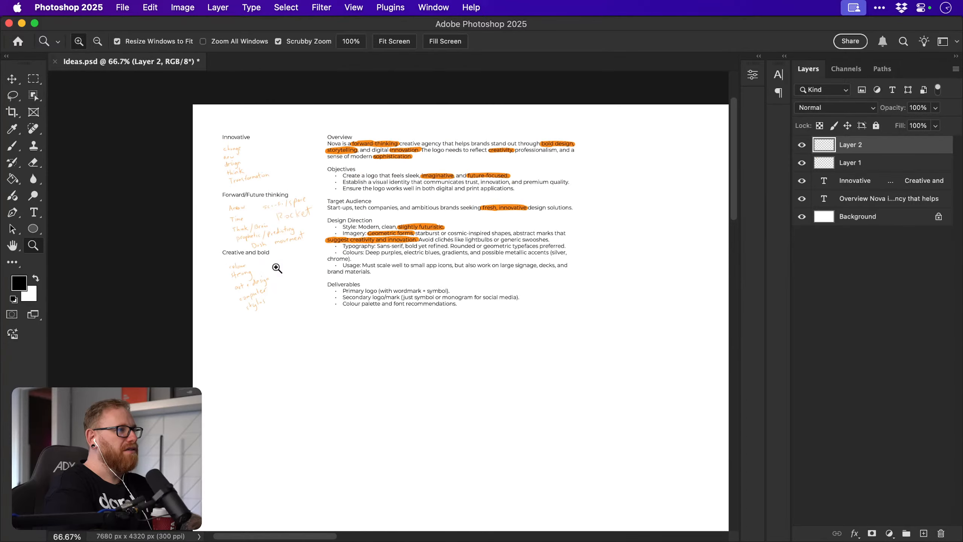
key(v)
scroll(346, 294, up, 2)
key(z)
click(264, 312)
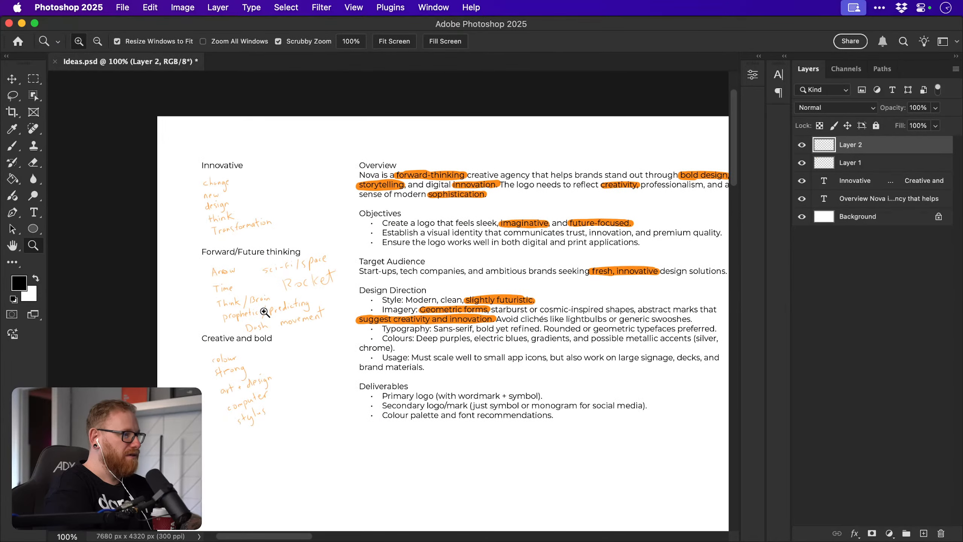
key(m)
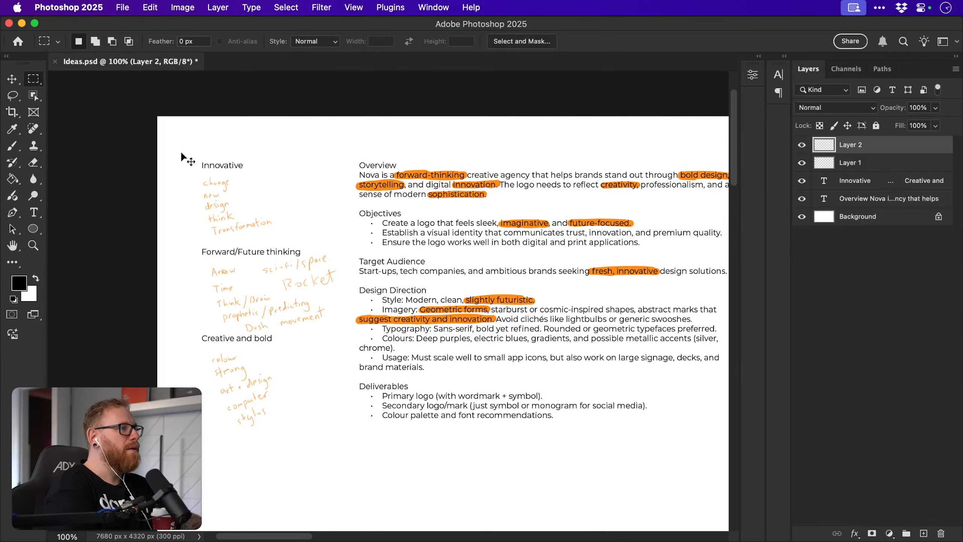
key(super+shift+4)
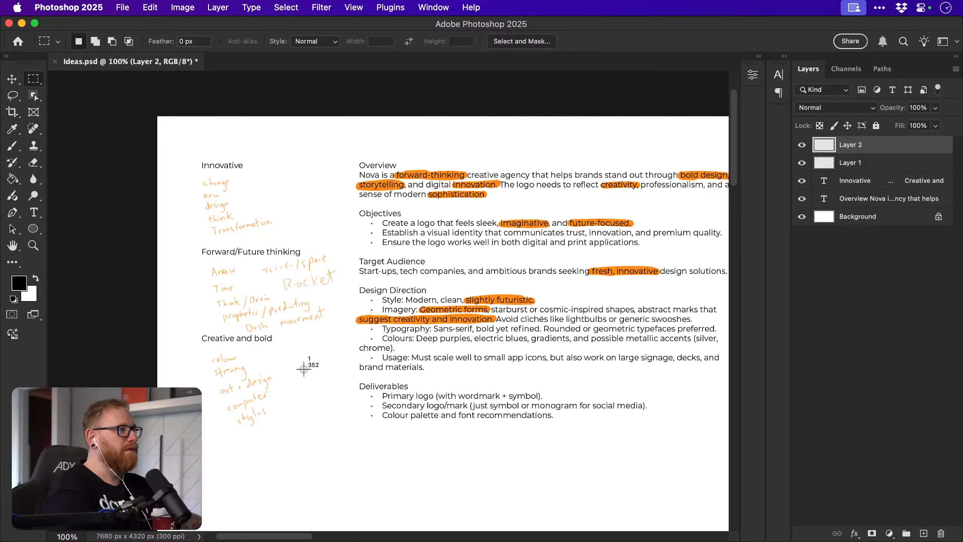
drag(327, 414, 349, 436)
key(v)
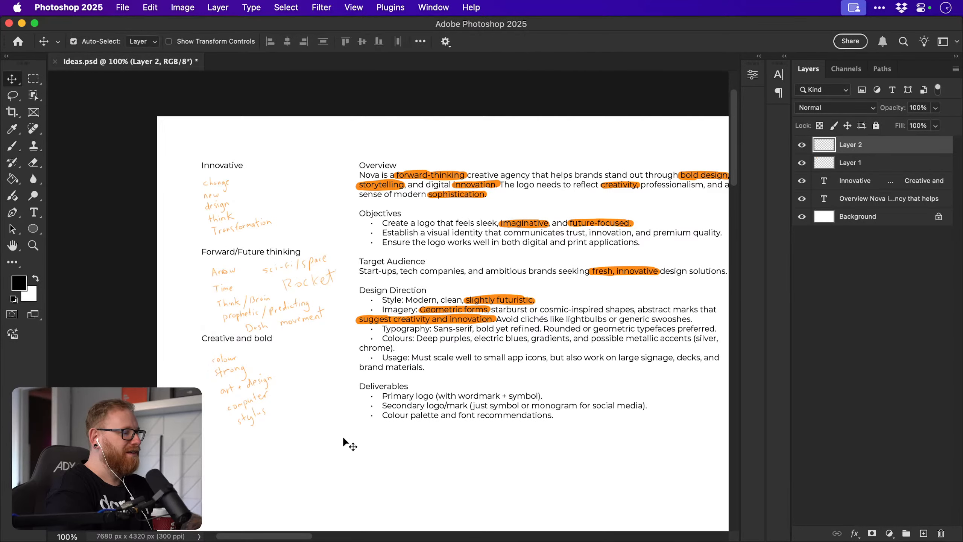
Reveal the desktop briefly, return to the blank canvas area at 100% and save the Ideas.psd document.
key(super+0)
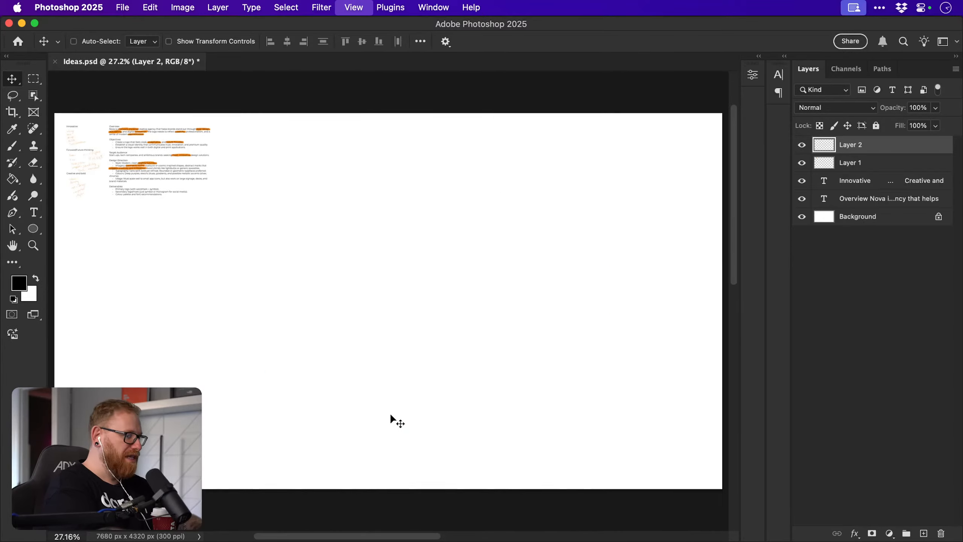
key(super+1)
key(F11)
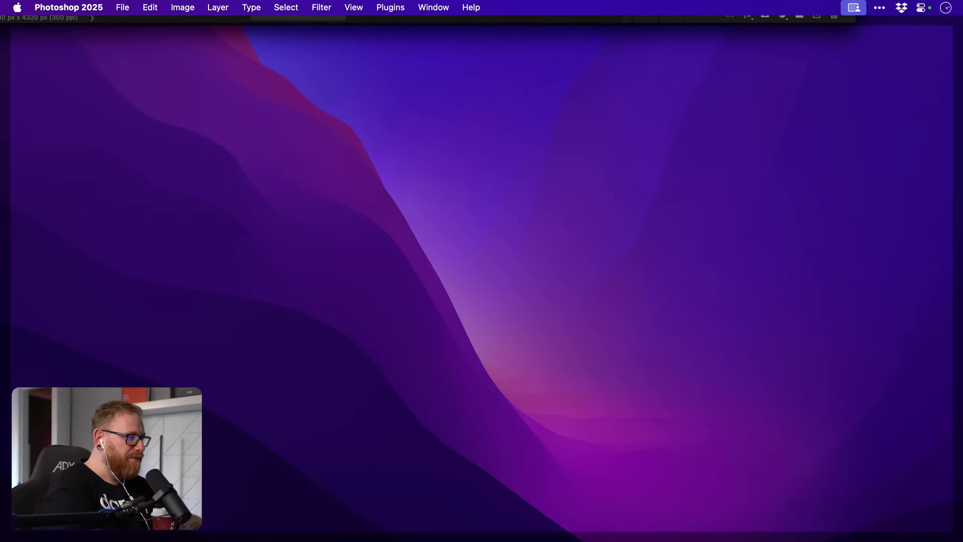
key(F11)
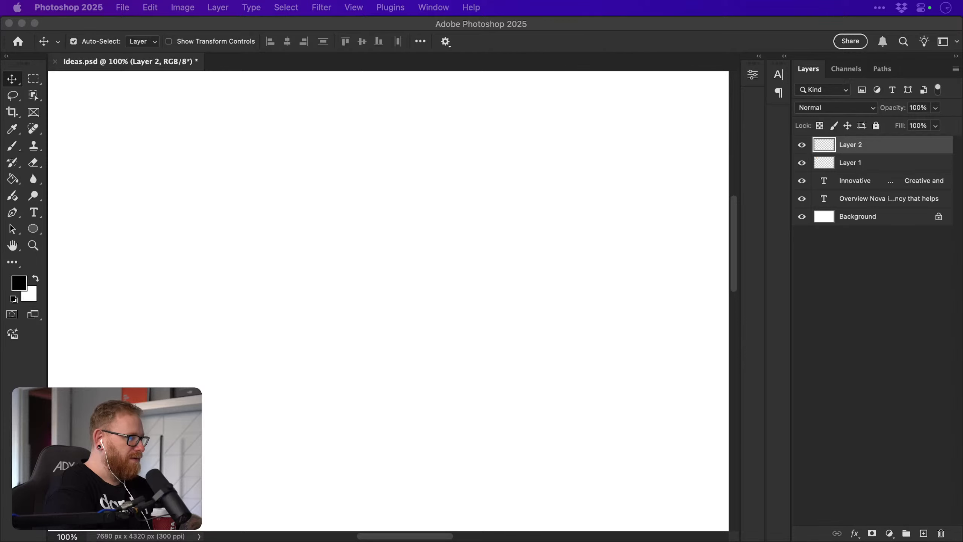
click(409, 235)
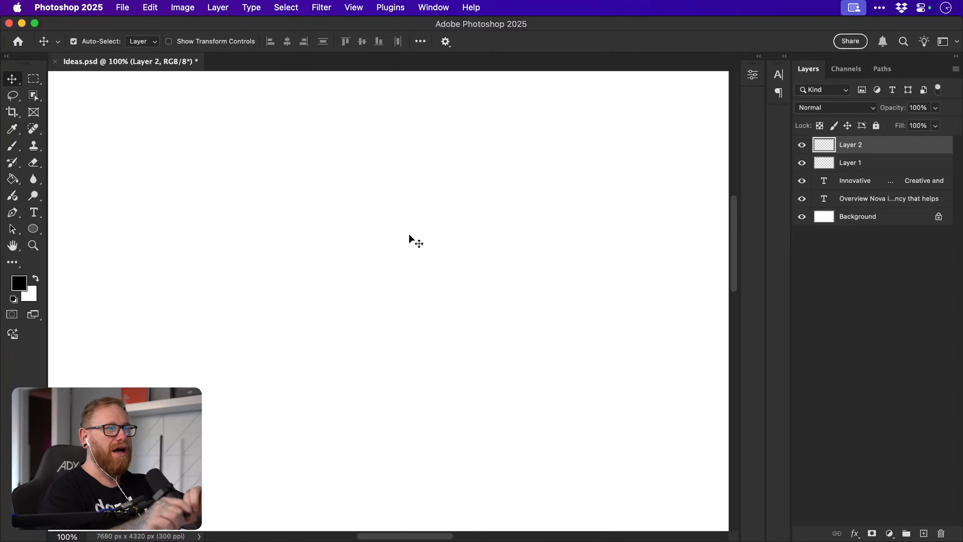
key(super+s)
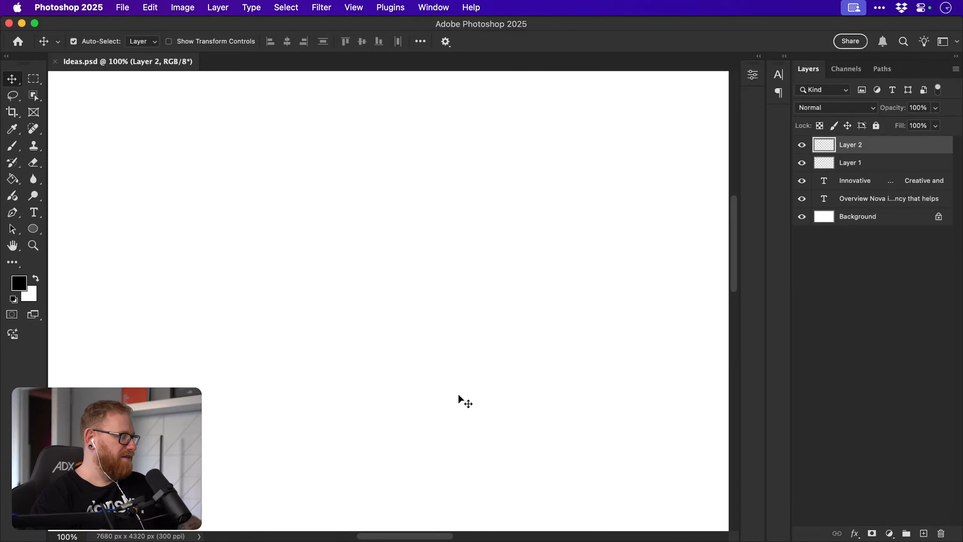
Sketch a letter N with the thin black brush, giving its second stem an upward arrowhead.
key(b)
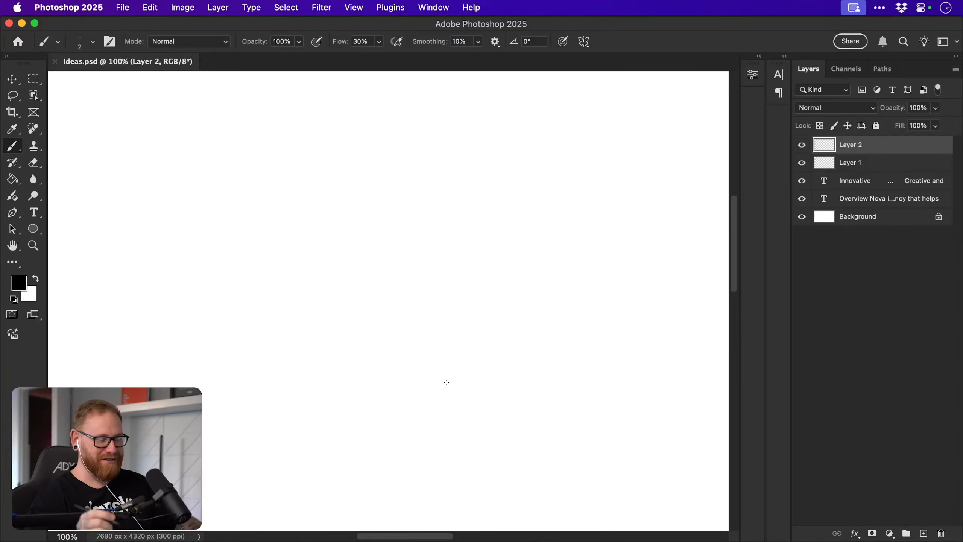
mouse_move(247, 296)
mouse_down()
mouse_move(251, 328)
mouse_move(281, 295)
mouse_move(264, 257)
mouse_move(298, 316)
mouse_up()
drag(264, 258, 295, 312)
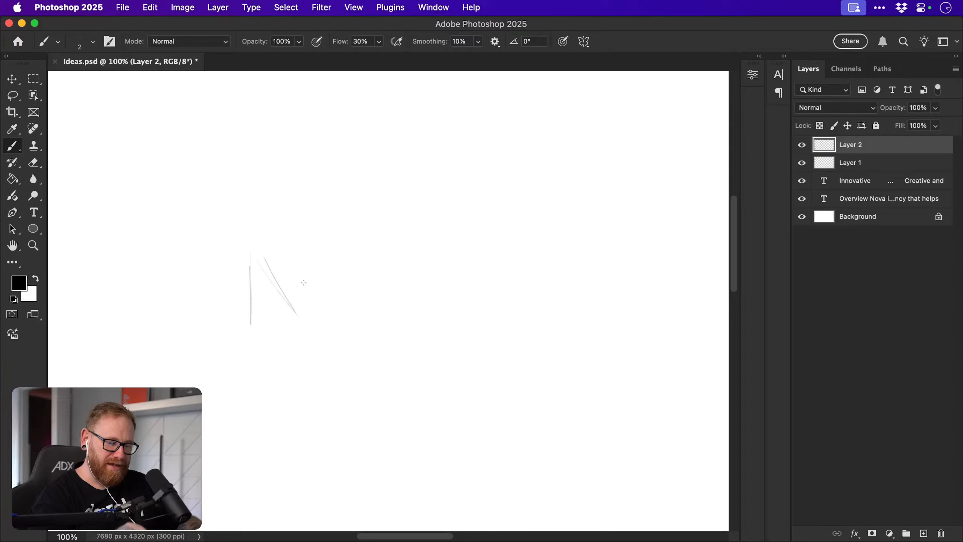
drag(298, 255, 301, 312)
mouse_move(301, 260)
mouse_down()
mouse_move(303, 304)
mouse_move(292, 258)
mouse_move(309, 265)
mouse_move(301, 301)
mouse_up()
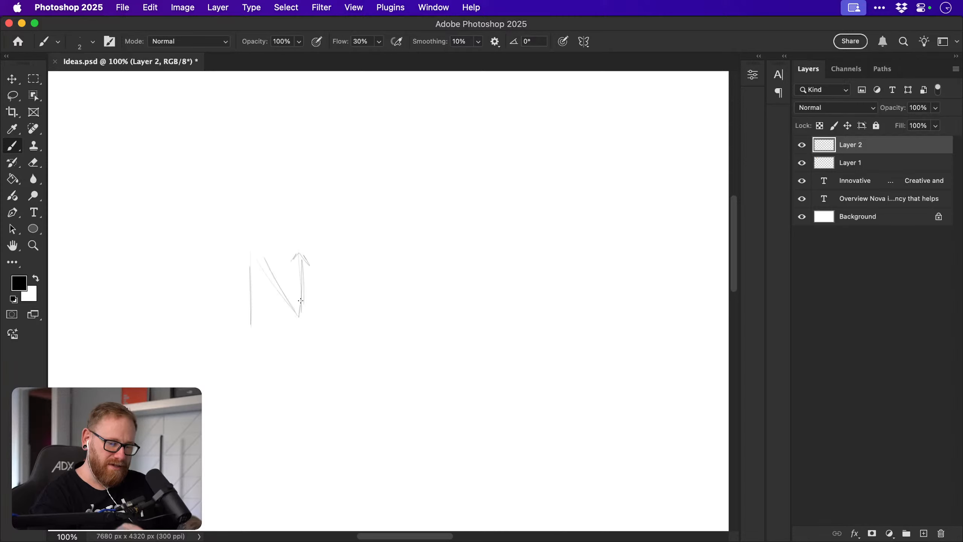
mouse_move(265, 264)
mouse_down()
mouse_move(256, 320)
mouse_move(261, 262)
mouse_move(300, 316)
mouse_up()
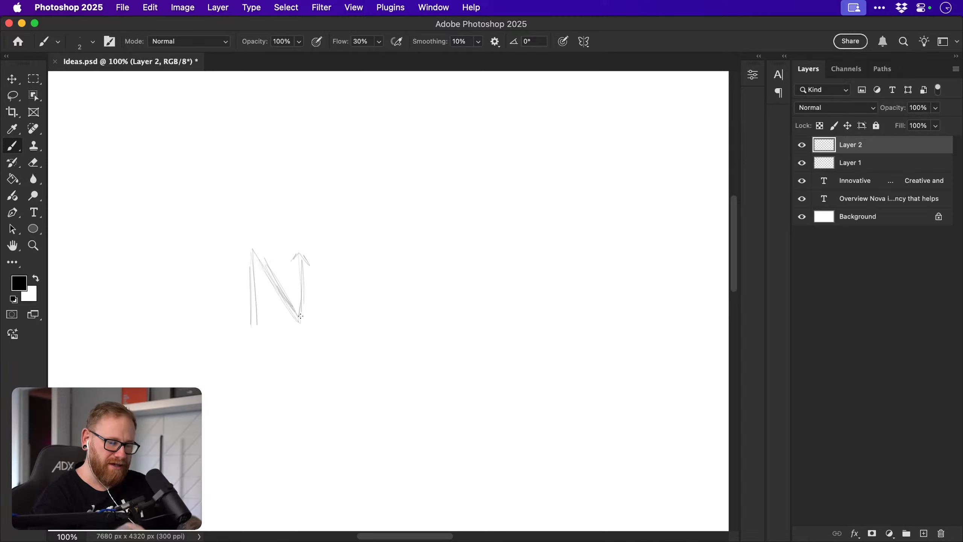
mouse_move(294, 259)
mouse_down()
mouse_move(315, 271)
mouse_move(300, 311)
mouse_up()
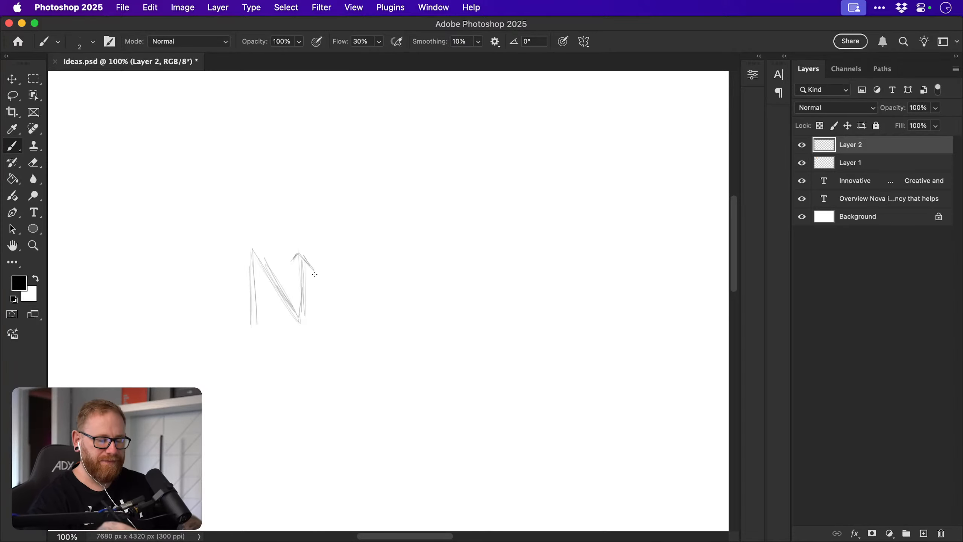
drag(352, 395, 425, 363)
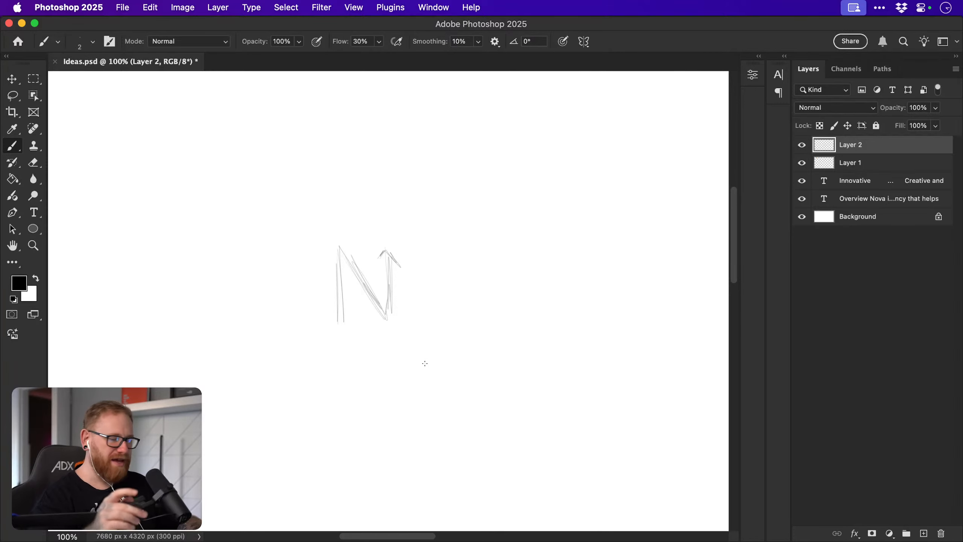
drag(436, 338, 497, 337)
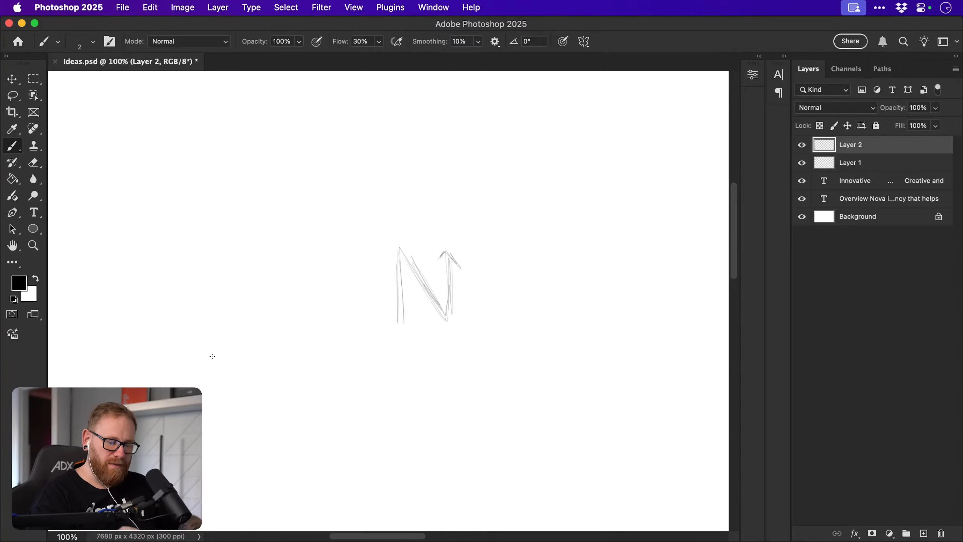
drag(214, 369, 214, 432)
key(super+z)
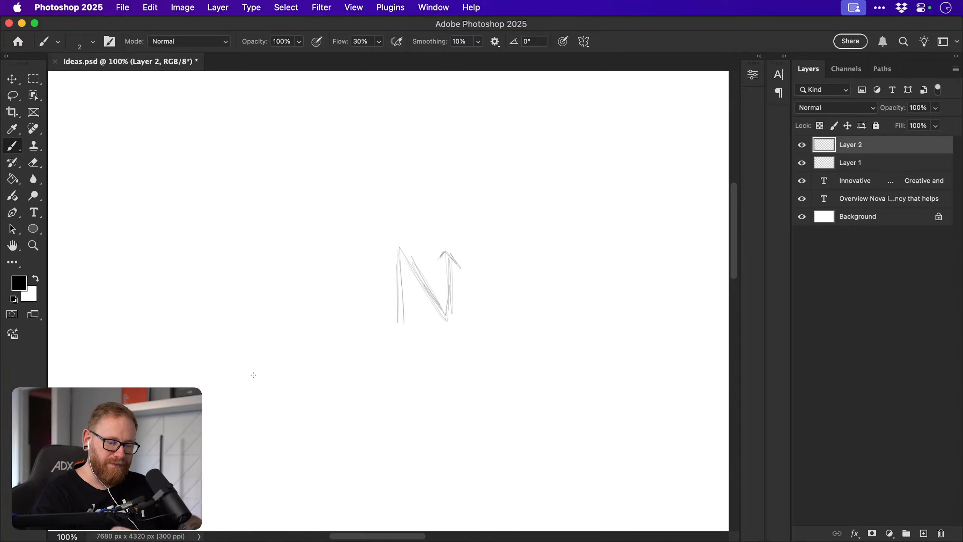
drag(272, 340, 276, 334)
key(super+z)
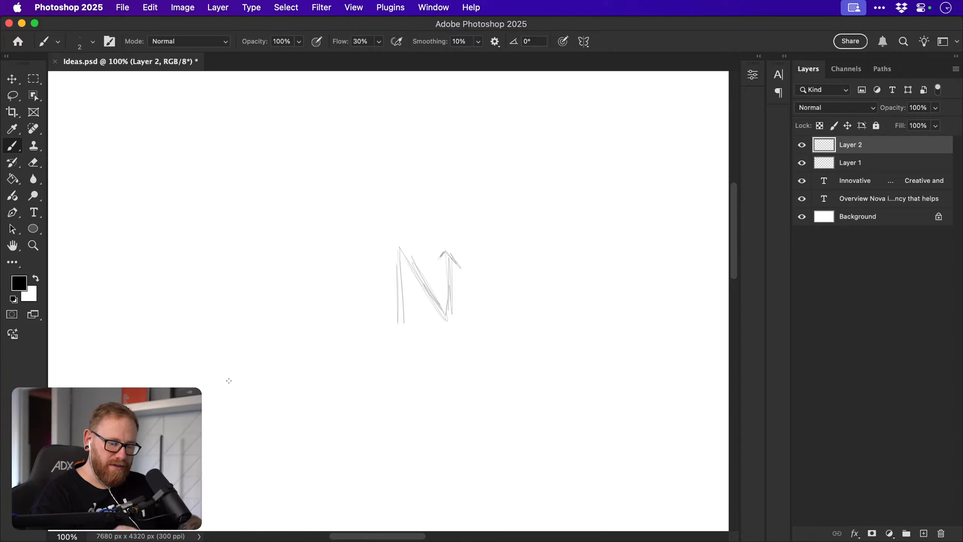
drag(228, 381, 275, 333)
key(super+z)
Sketch an outlined block letter N beside the arrow N, with double-line stems and diagonal and closed stem ends.
mouse_move(228, 369)
mouse_down()
mouse_move(228, 320)
mouse_move(279, 364)
mouse_move(279, 328)
mouse_up()
mouse_move(223, 372)
mouse_down()
mouse_move(224, 301)
mouse_move(264, 339)
mouse_move(251, 330)
mouse_move(275, 323)
mouse_move(272, 343)
mouse_move(271, 303)
mouse_up()
mouse_move(272, 304)
mouse_down()
mouse_move(279, 342)
mouse_move(280, 320)
mouse_move(291, 348)
mouse_up()
key(z)
key(b)
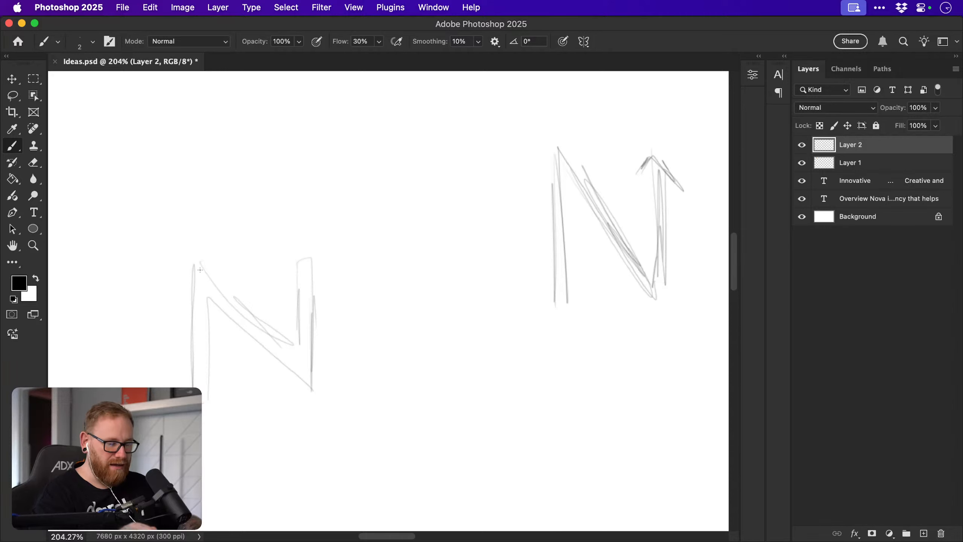
mouse_move(193, 263)
mouse_down()
mouse_move(284, 356)
mouse_move(221, 308)
mouse_move(309, 391)
mouse_up()
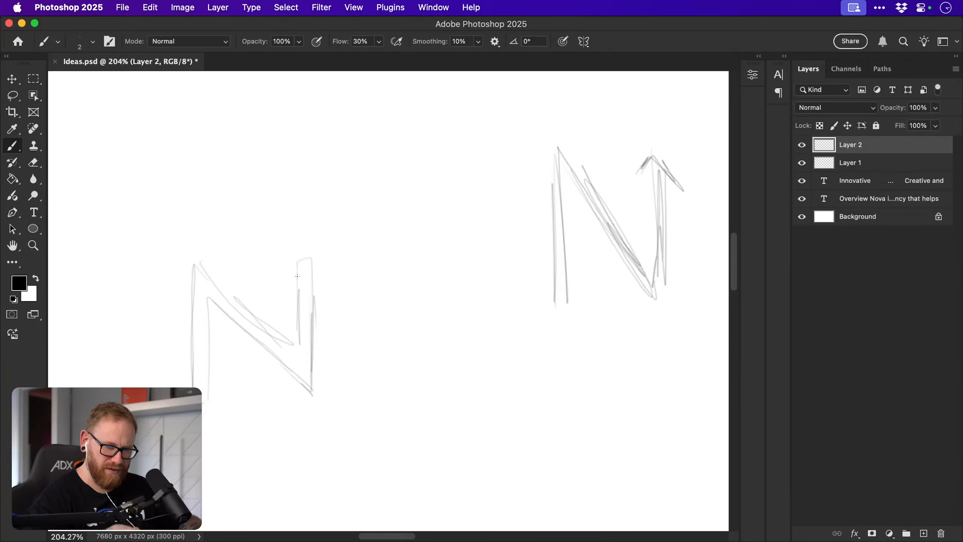
mouse_move(297, 276)
mouse_down()
mouse_move(297, 264)
mouse_move(310, 261)
mouse_up()
drag(314, 376, 316, 391)
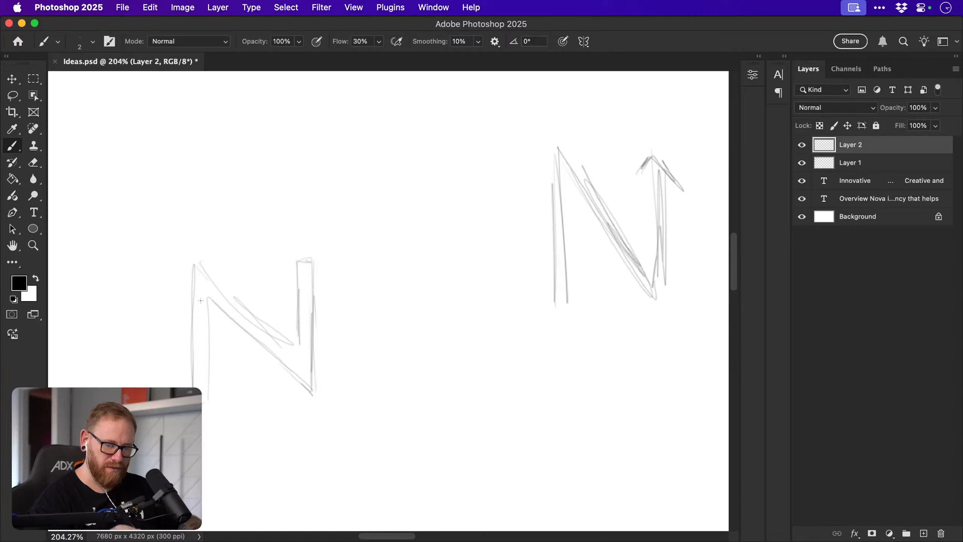
drag(207, 298, 214, 394)
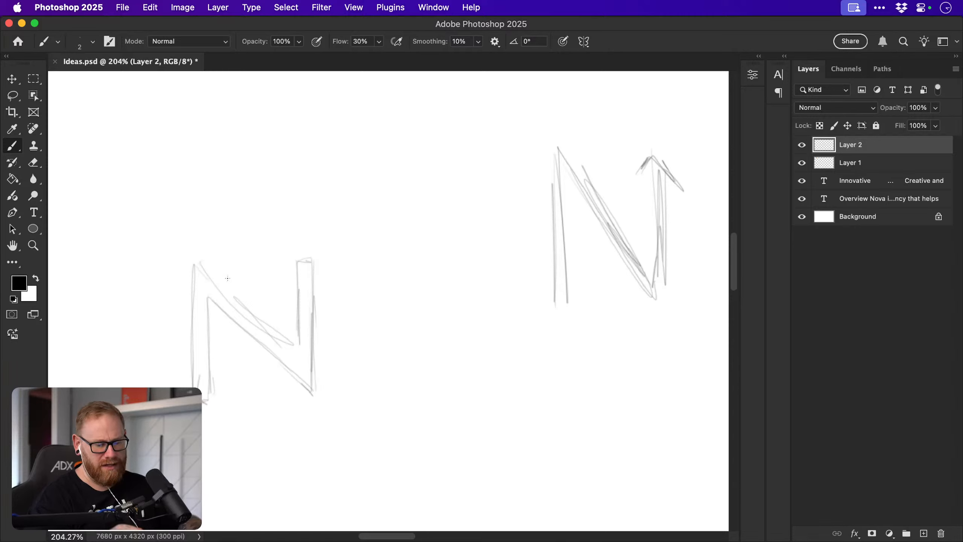
Try adding stepped rectangular extensions above and below the block N's diagonal, and undo them.
mouse_move(205, 265)
mouse_down()
mouse_move(263, 264)
mouse_move(278, 233)
mouse_move(298, 272)
mouse_move(302, 343)
mouse_move(216, 268)
mouse_move(288, 240)
mouse_move(295, 299)
mouse_move(218, 387)
mouse_move(213, 373)
mouse_move(213, 433)
mouse_move(237, 413)
mouse_move(297, 395)
mouse_move(230, 305)
mouse_up()
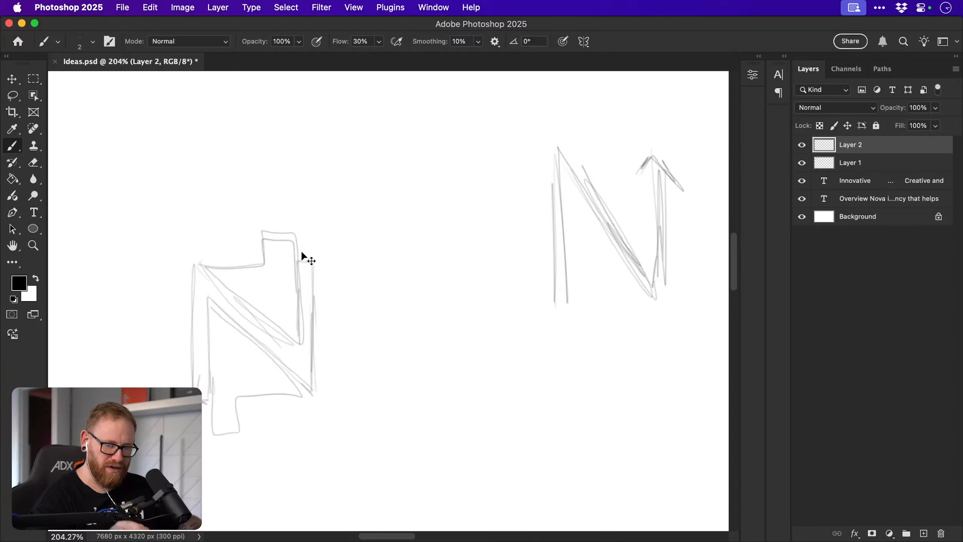
key(super+z)
key(super+z)
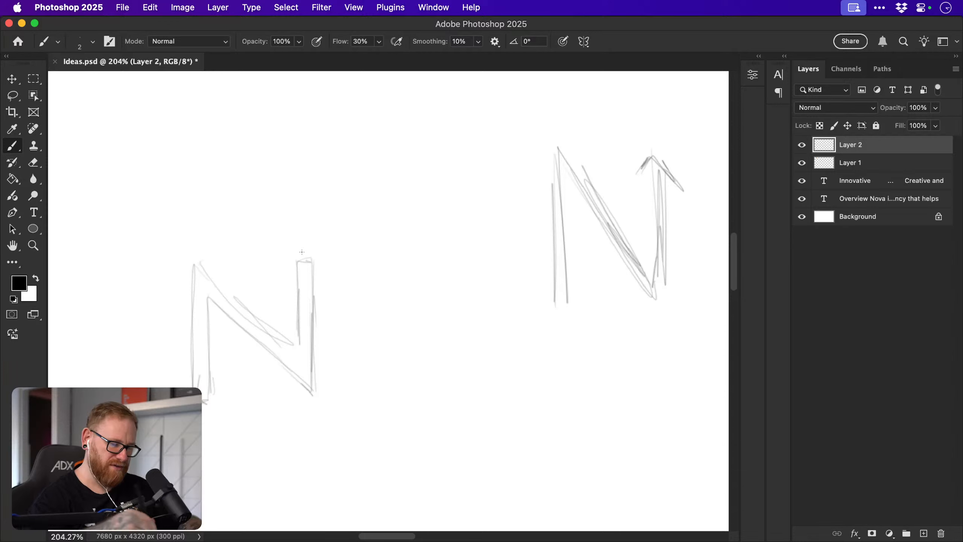
Darken both edges of the block N's diagonal with repeated strokes.
drag(200, 268, 296, 348)
drag(206, 299, 274, 359)
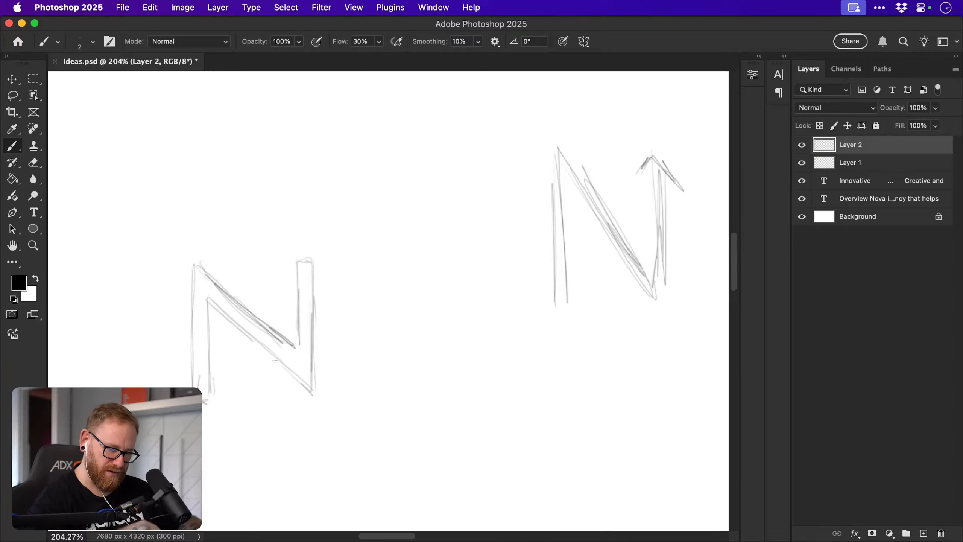
drag(244, 330, 281, 365)
drag(257, 339, 299, 378)
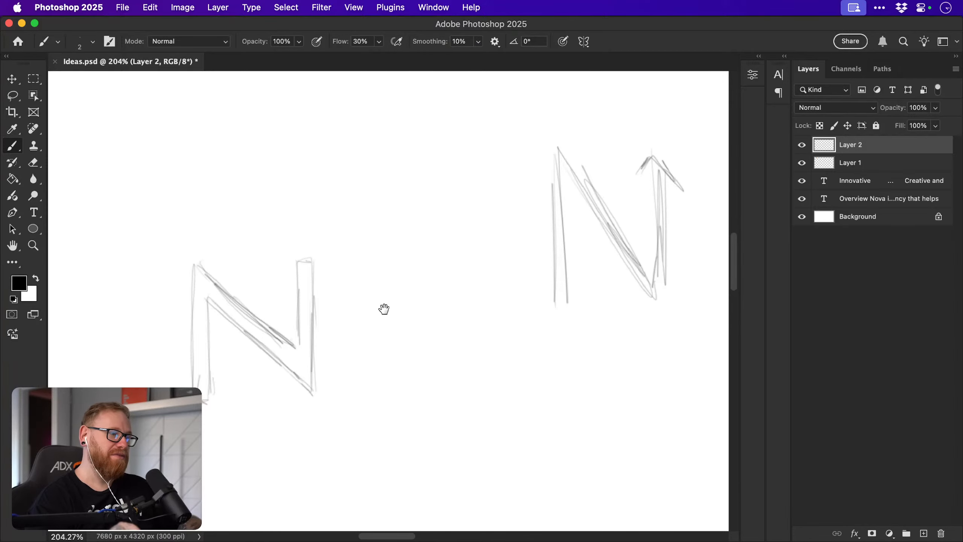
Sketch a rocket's pointed nose cone and flaring body sides in the blank area beside the block N.
mouse_move(384, 309)
mouse_down()
mouse_move(387, 290)
mouse_move(328, 284)
mouse_up()
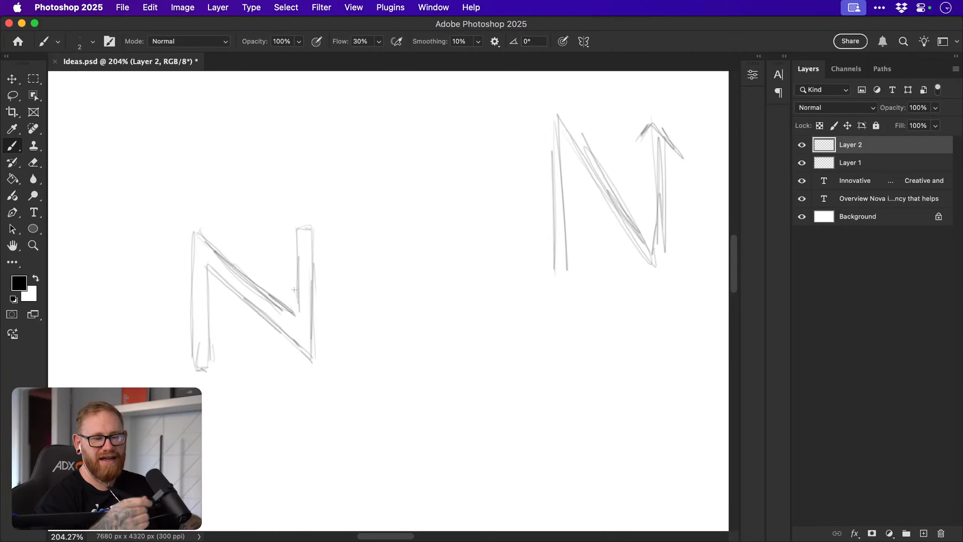
mouse_move(405, 309)
mouse_down()
mouse_move(415, 344)
mouse_move(460, 355)
mouse_move(490, 333)
mouse_move(493, 346)
mouse_move(488, 337)
mouse_move(500, 333)
mouse_move(489, 332)
mouse_up()
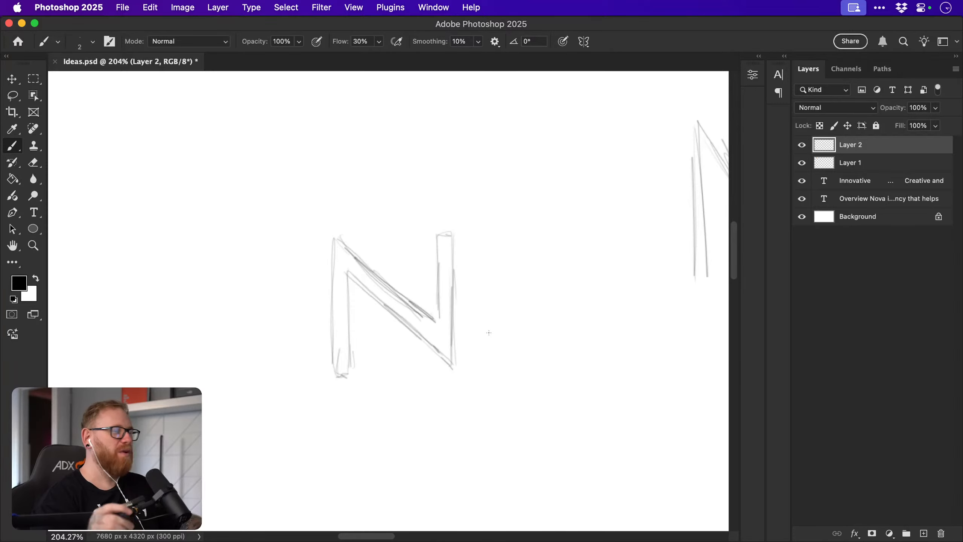
drag(488, 331, 639, 309)
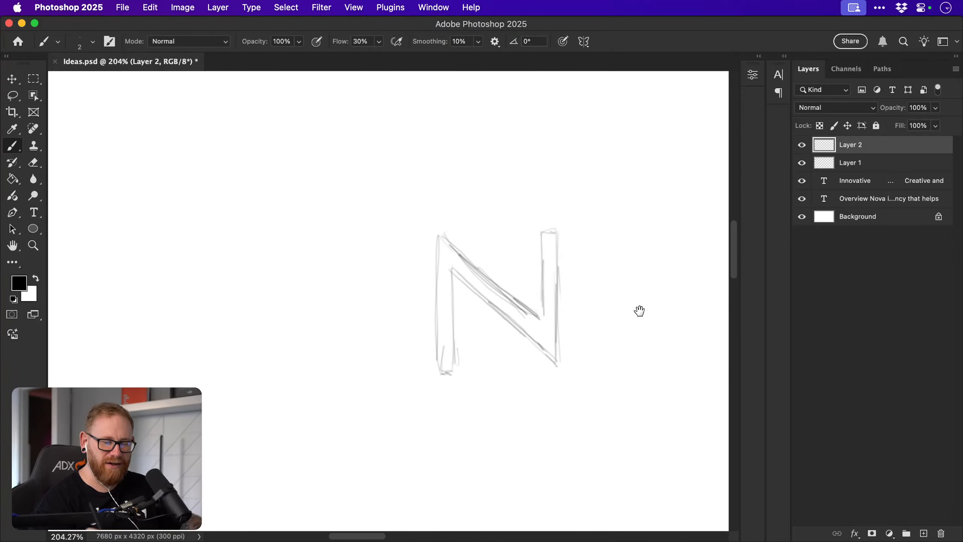
drag(568, 318, 619, 314)
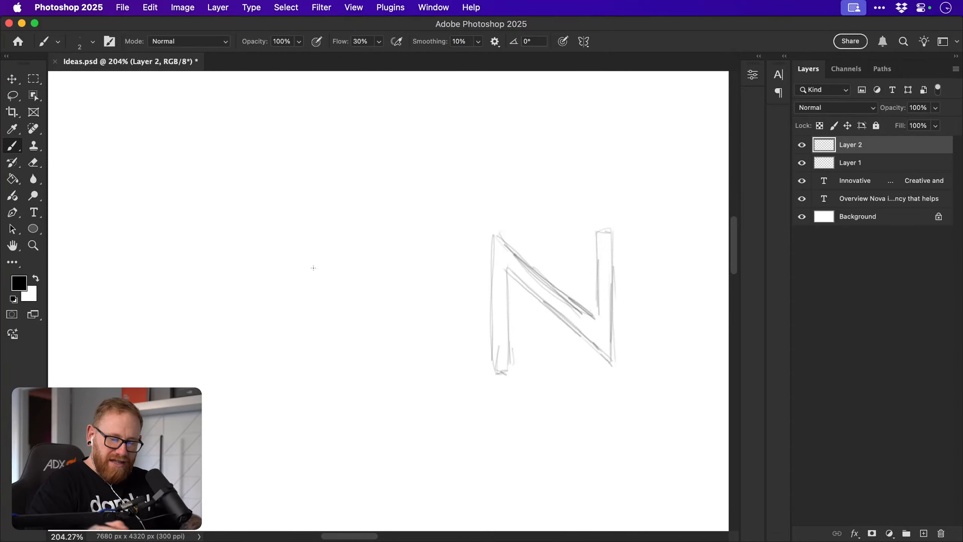
mouse_move(267, 200)
mouse_down()
mouse_move(230, 285)
mouse_move(319, 272)
mouse_up()
mouse_move(226, 291)
mouse_down()
mouse_move(281, 306)
mouse_move(313, 301)
mouse_move(270, 193)
mouse_move(212, 291)
mouse_move(215, 374)
mouse_up()
drag(317, 260, 341, 375)
drag(286, 219, 326, 300)
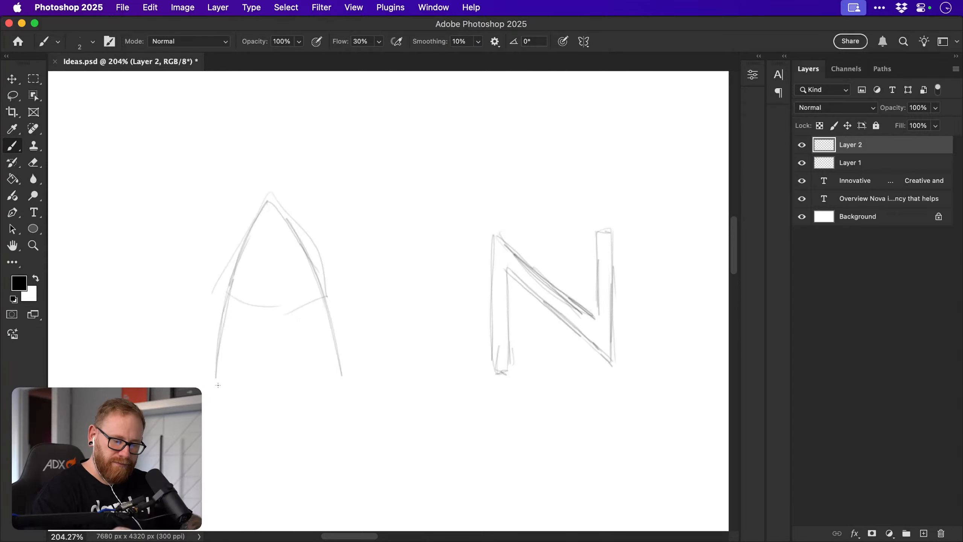
Add a curved base, two swept side fins and a pointed central flame to the rocket.
drag(214, 387, 323, 404)
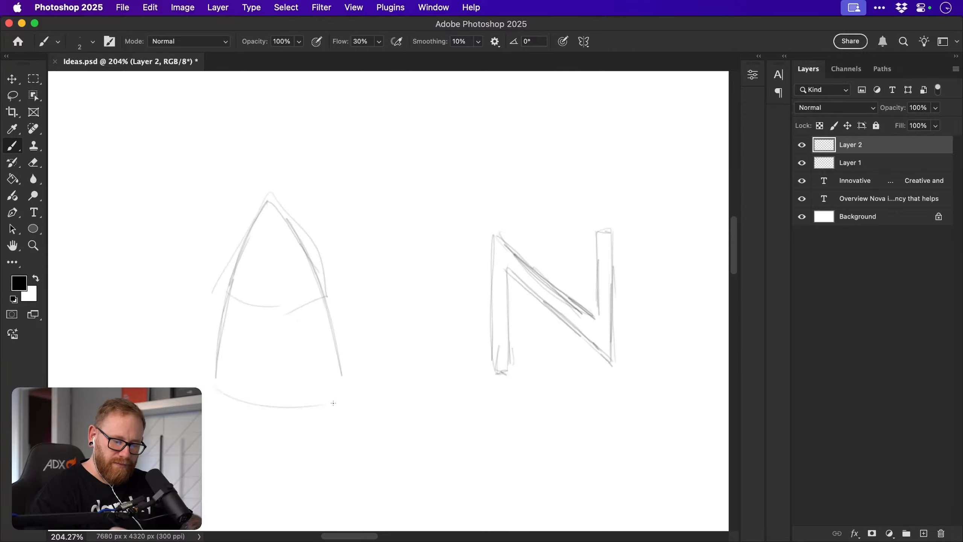
drag(224, 410, 336, 384)
mouse_move(214, 390)
mouse_down()
mouse_move(202, 408)
mouse_move(202, 465)
mouse_up()
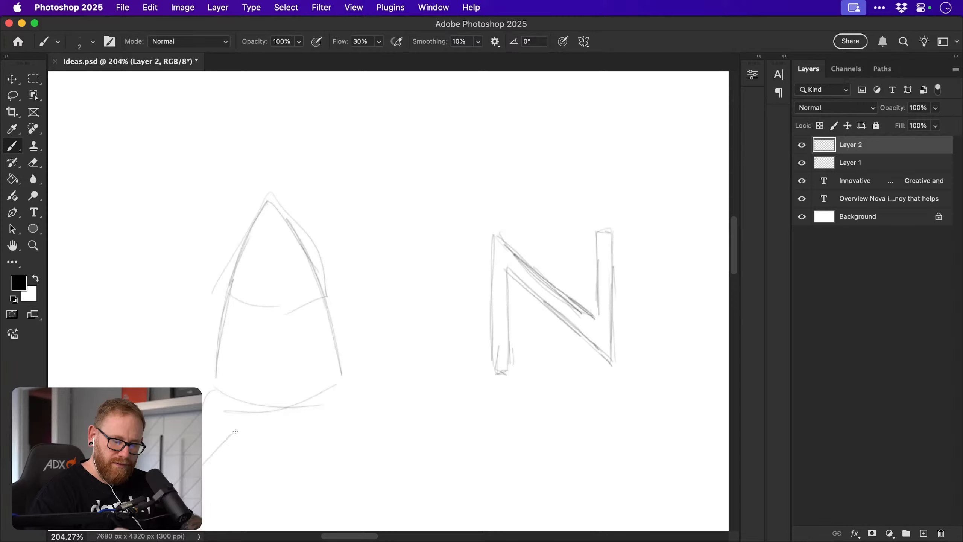
drag(234, 431, 219, 452)
mouse_move(253, 405)
mouse_down()
mouse_move(259, 438)
mouse_move(299, 433)
mouse_move(279, 473)
mouse_up()
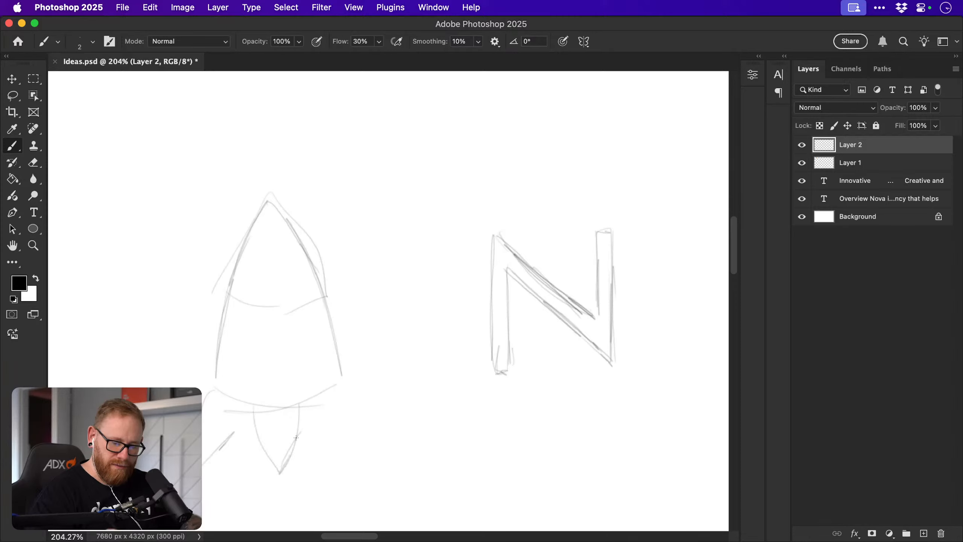
drag(301, 431, 288, 454)
drag(233, 434, 246, 423)
drag(302, 410, 328, 450)
drag(334, 389, 360, 443)
drag(299, 411, 345, 474)
mouse_move(334, 386)
mouse_down()
mouse_move(348, 471)
mouse_move(334, 397)
mouse_up()
drag(215, 378, 216, 385)
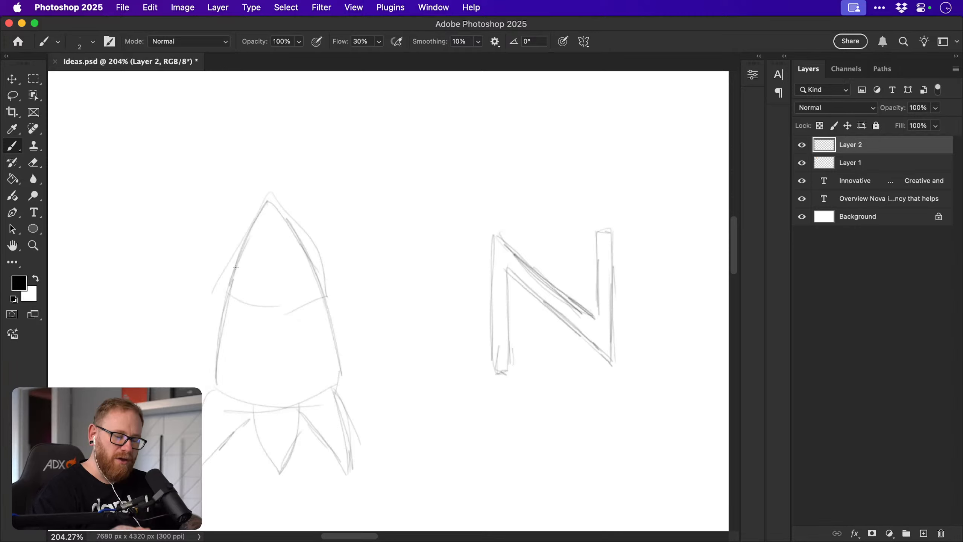
Draw a curved nose band and a double-ringed round window on the rocket, and add layered points to its central flame.
mouse_move(229, 284)
mouse_down()
mouse_move(332, 292)
mouse_move(288, 309)
mouse_up()
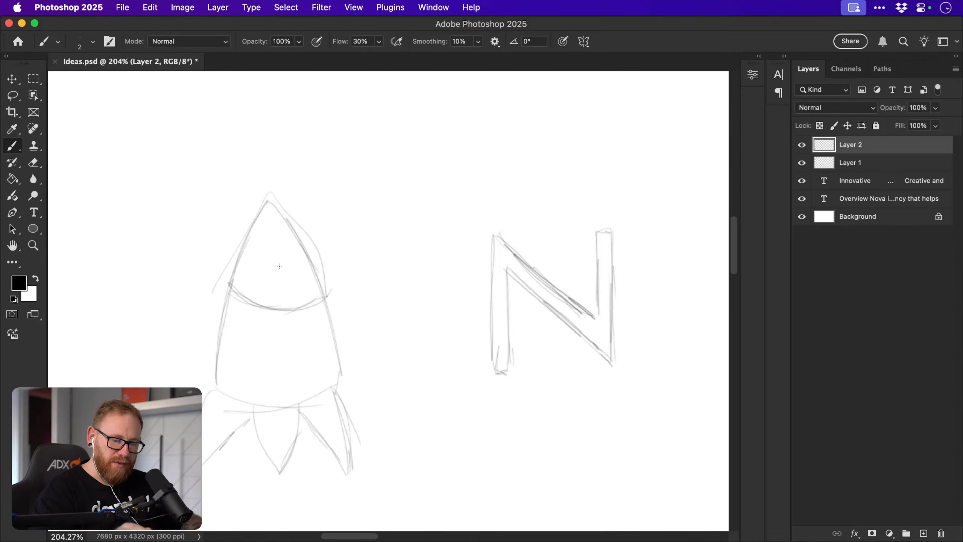
mouse_move(275, 261)
mouse_down()
mouse_move(261, 267)
mouse_move(276, 261)
mouse_up()
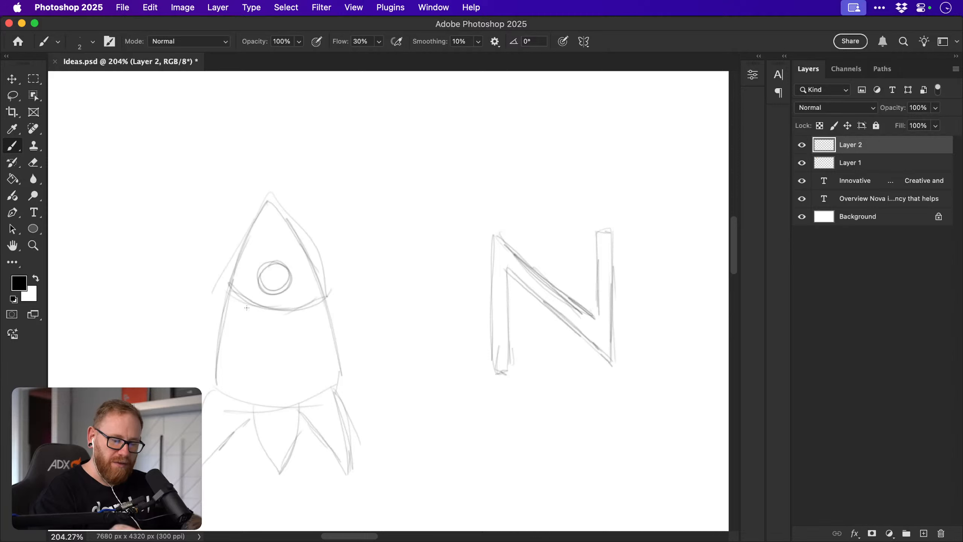
mouse_move(203, 471)
mouse_down()
mouse_move(246, 405)
mouse_move(285, 471)
mouse_up()
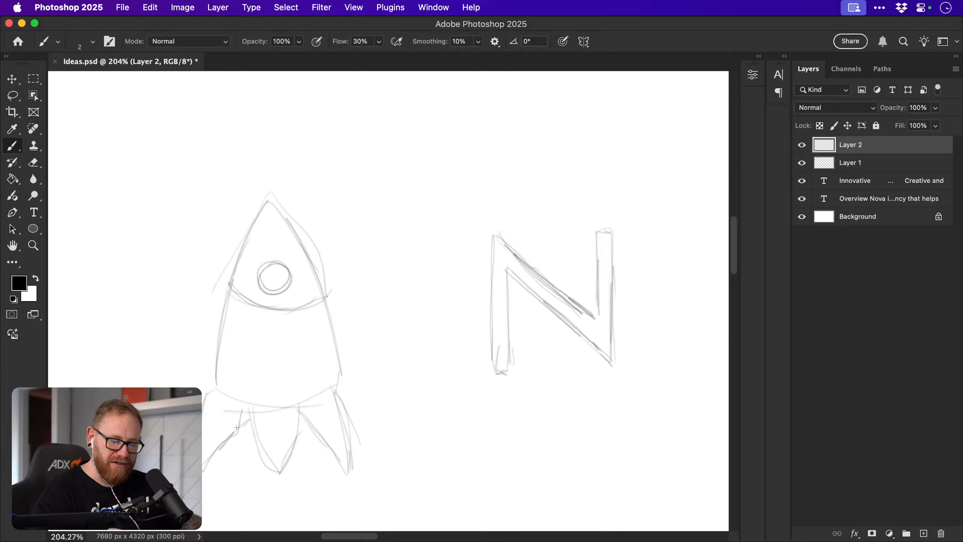
mouse_move(250, 409)
mouse_down()
mouse_move(287, 500)
mouse_move(301, 415)
mouse_move(261, 411)
mouse_move(275, 446)
mouse_up()
drag(211, 386, 332, 387)
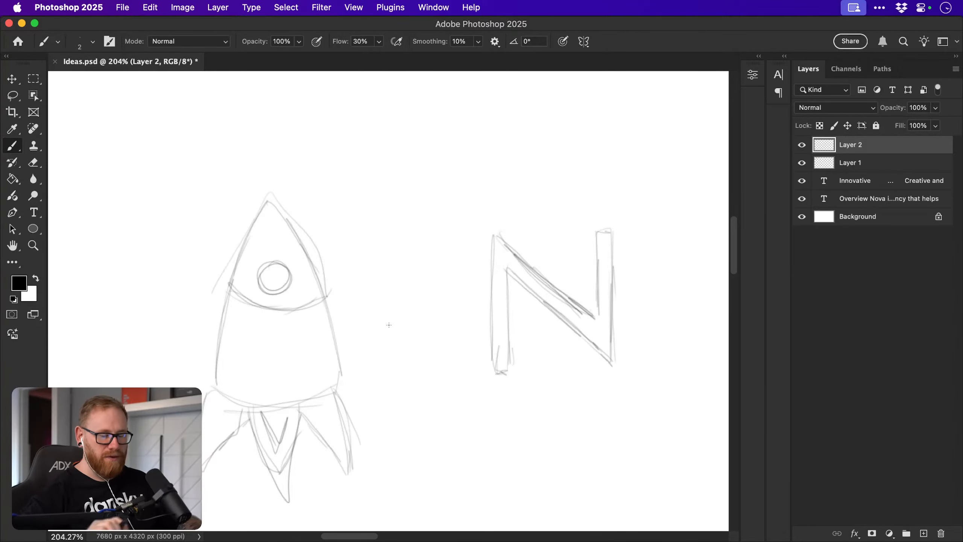
Reshape the rocket body with sides tapering inward and a darker curved lower edge.
scroll(389, 325, down, 3)
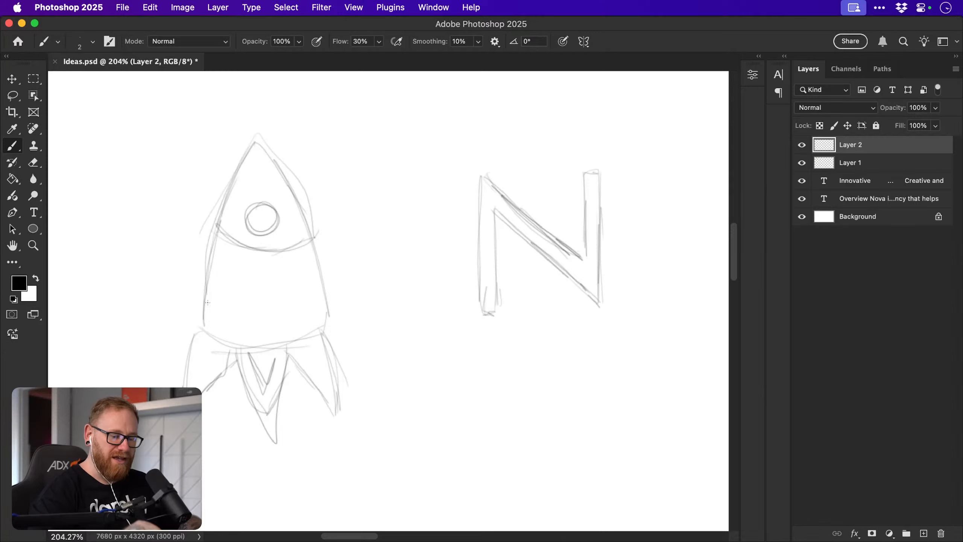
drag(204, 288, 215, 329)
drag(308, 229, 313, 310)
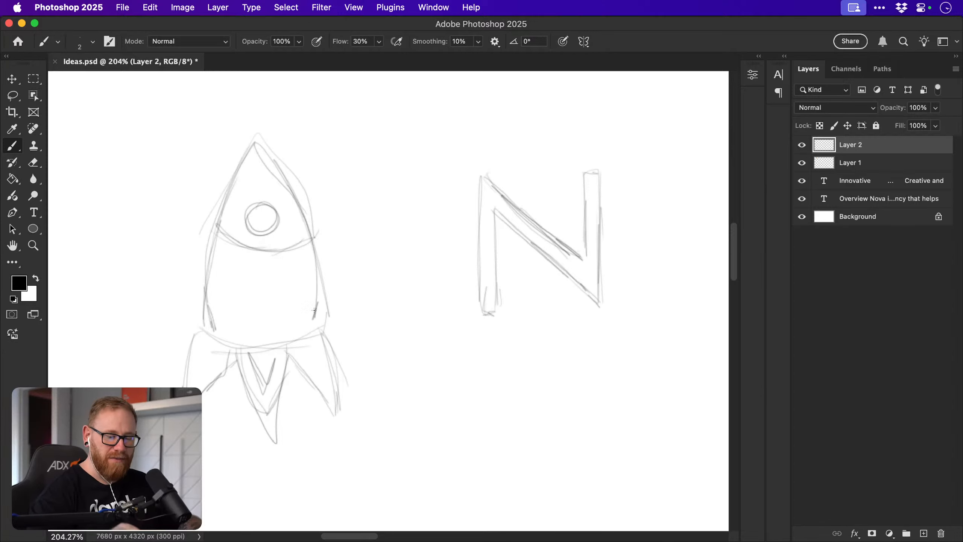
mouse_move(210, 329)
mouse_down()
mouse_move(314, 323)
mouse_move(294, 328)
mouse_up()
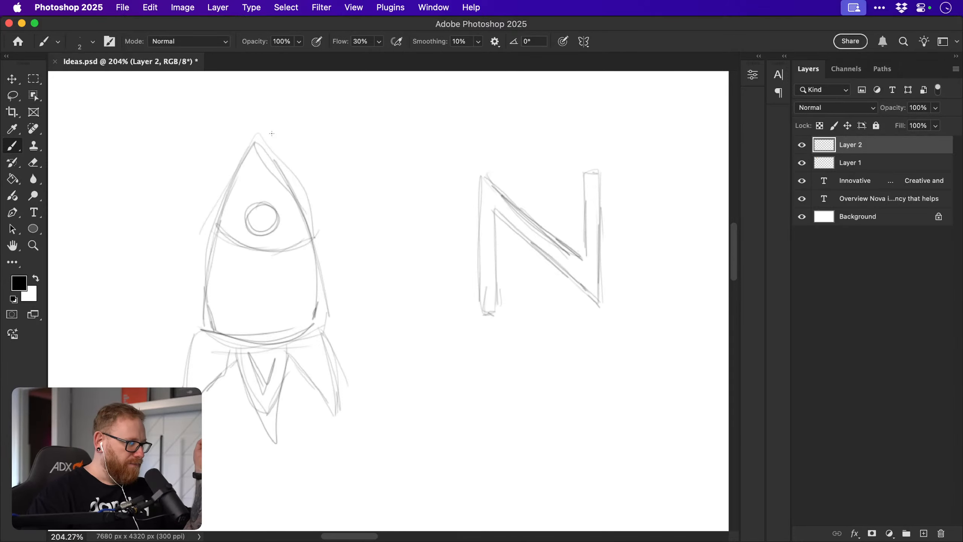
Sketch an outlined five-pointed star in the blank area below the block N.
drag(455, 355, 447, 280)
drag(463, 384, 415, 312)
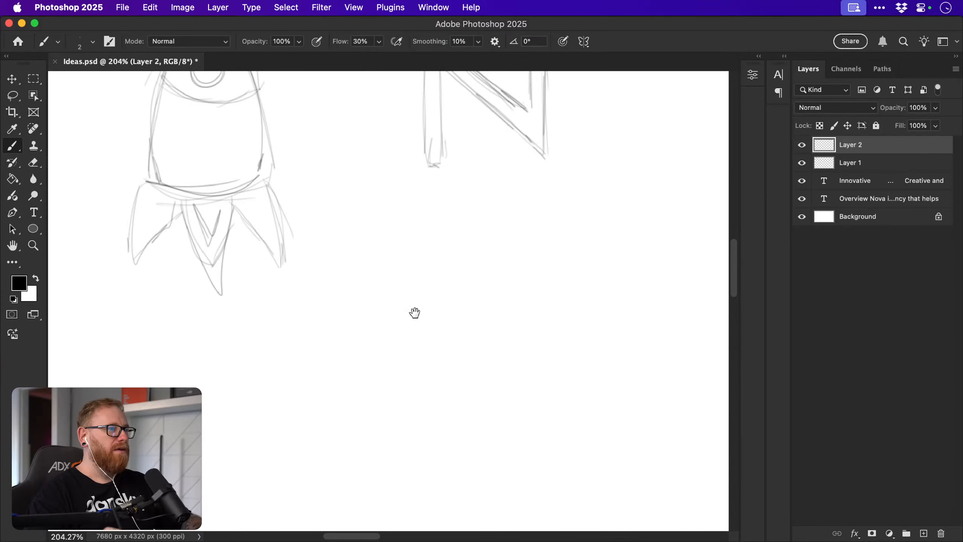
mouse_move(465, 293)
mouse_down()
mouse_move(431, 362)
mouse_move(451, 312)
mouse_move(479, 356)
mouse_move(380, 362)
mouse_move(404, 425)
mouse_move(455, 405)
mouse_move(500, 443)
mouse_move(476, 395)
mouse_up()
mouse_move(474, 358)
mouse_down()
mouse_move(534, 357)
mouse_move(485, 390)
mouse_move(498, 443)
mouse_up()
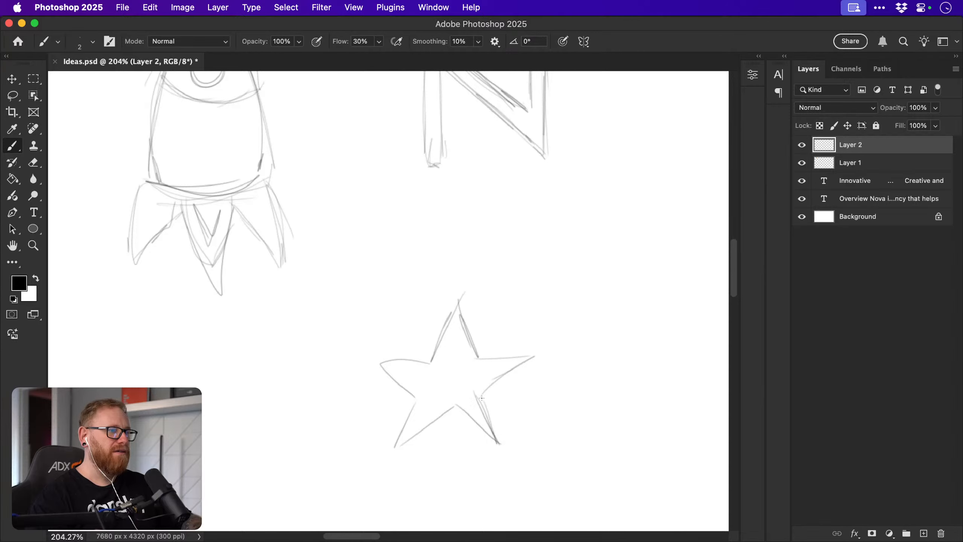
Darken the star's lower edges and draw a line across its upper body joining the left and right arm tips.
drag(480, 397, 503, 442)
drag(414, 441, 454, 405)
drag(453, 405, 486, 436)
key(space)
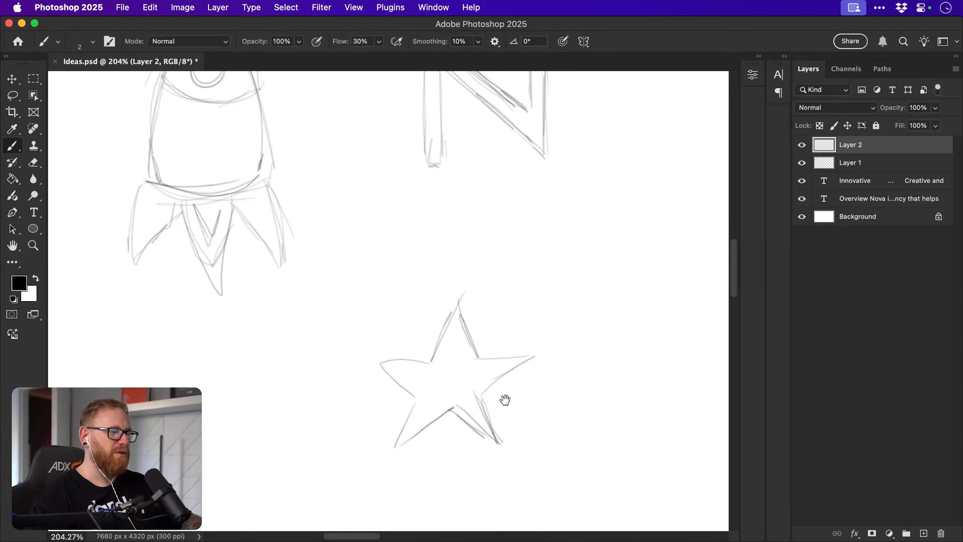
drag(513, 383, 458, 392)
key(space)
drag(519, 319, 346, 314)
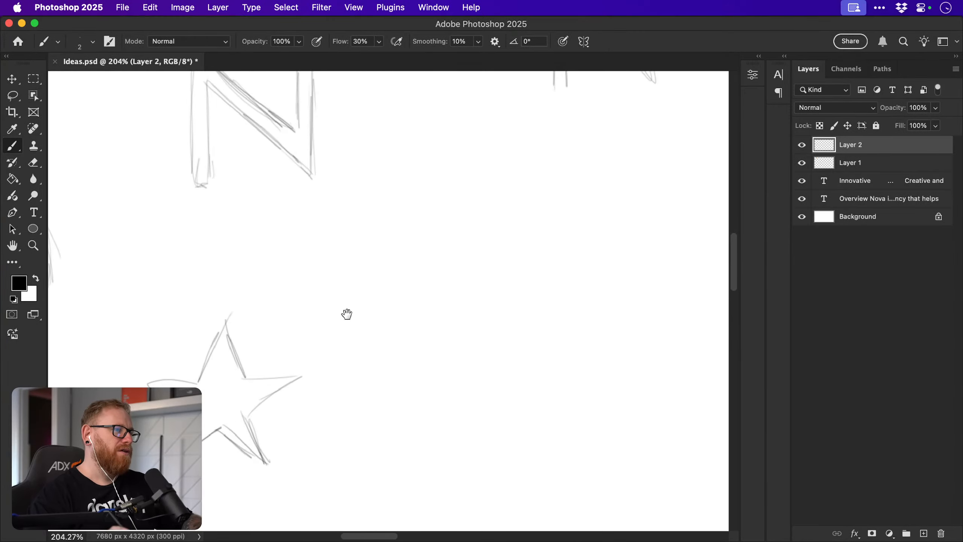
mouse_move(470, 295)
mouse_down()
mouse_move(457, 297)
mouse_move(611, 265)
mouse_up()
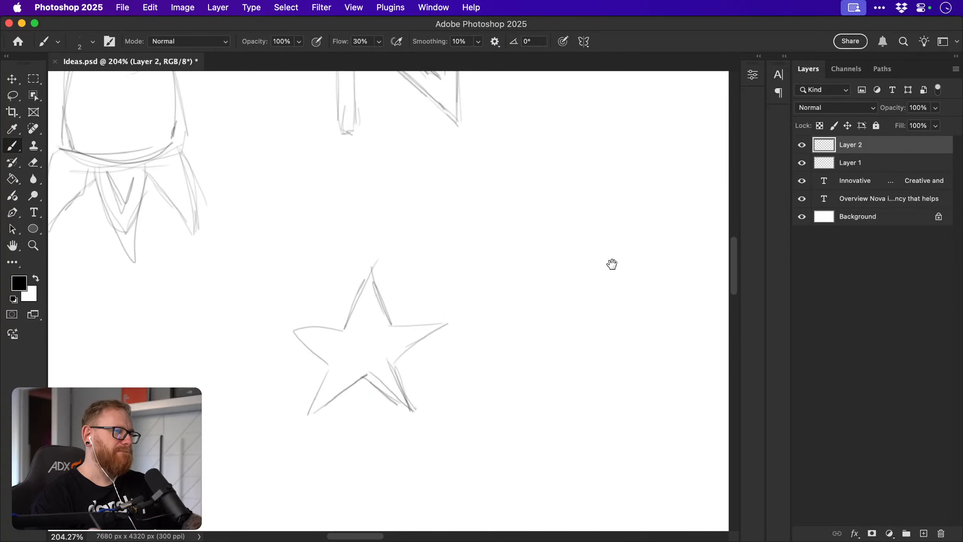
mouse_move(297, 332)
mouse_down()
mouse_move(399, 328)
mouse_move(407, 352)
mouse_move(315, 417)
mouse_move(296, 343)
mouse_up()
scroll(303, 341, right, 10)
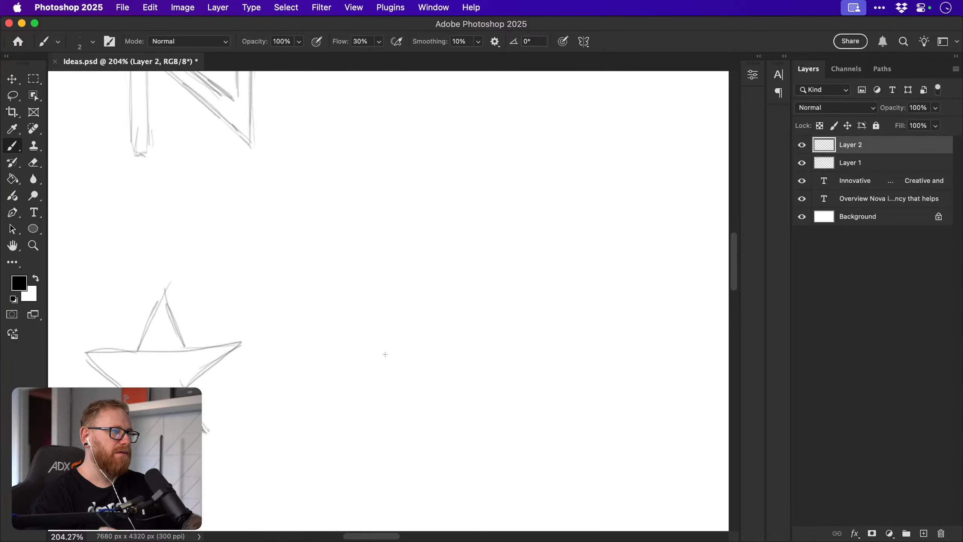
drag(383, 337, 409, 368)
drag(383, 339, 504, 303)
drag(410, 378, 388, 425)
key(super+z)
key(super+z)
key(super+z)
Sketch a segmented star beside the first one, with a flat-topped main body, a separate upper triangle and a detached lower-right point.
mouse_move(375, 328)
mouse_down()
mouse_move(510, 328)
mouse_move(403, 420)
mouse_move(406, 360)
mouse_move(400, 420)
mouse_up()
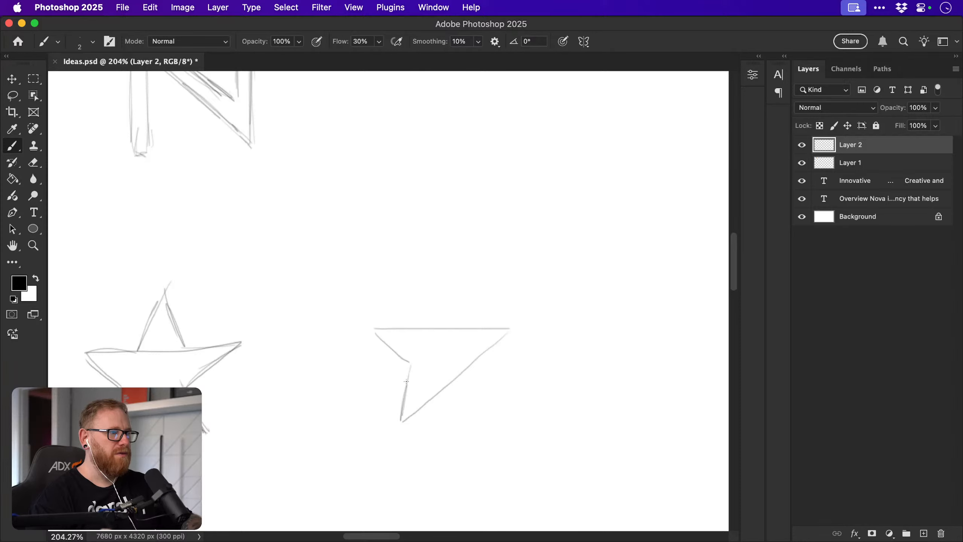
mouse_move(424, 319)
mouse_down()
mouse_move(441, 262)
mouse_move(462, 315)
mouse_up()
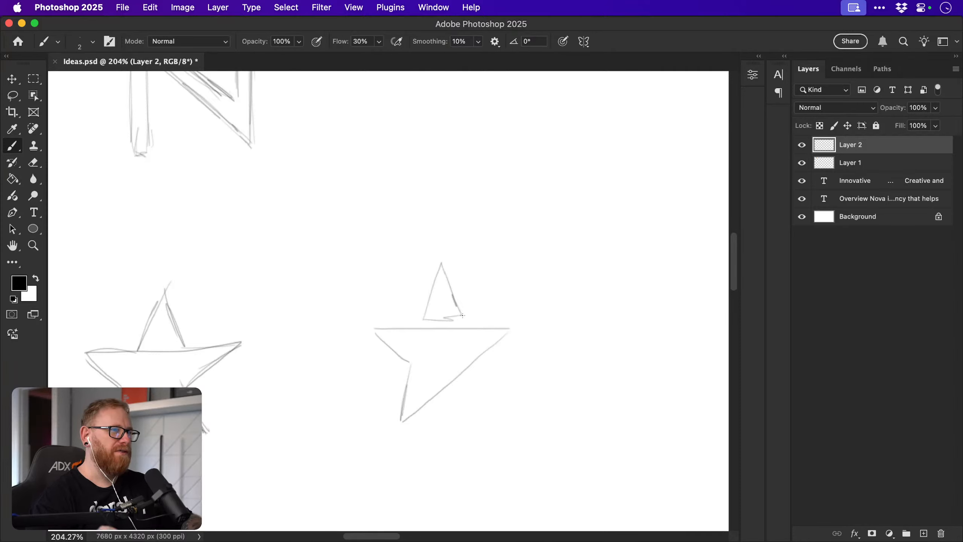
mouse_move(456, 391)
mouse_down()
mouse_move(477, 371)
mouse_move(464, 414)
mouse_move(472, 431)
mouse_up()
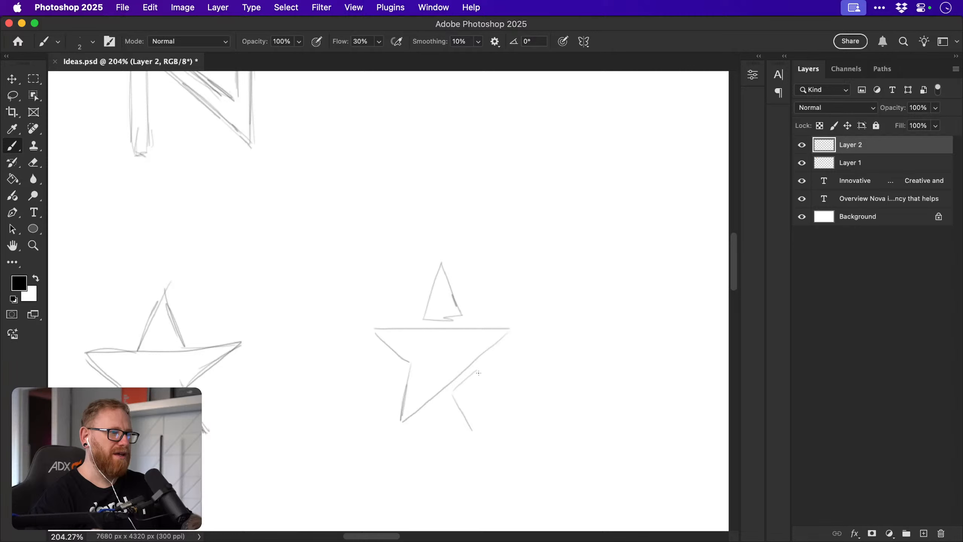
mouse_move(477, 371)
mouse_down()
mouse_move(483, 415)
mouse_move(456, 394)
mouse_move(476, 421)
mouse_up()
drag(454, 405, 482, 432)
drag(477, 382, 487, 430)
drag(486, 426, 481, 377)
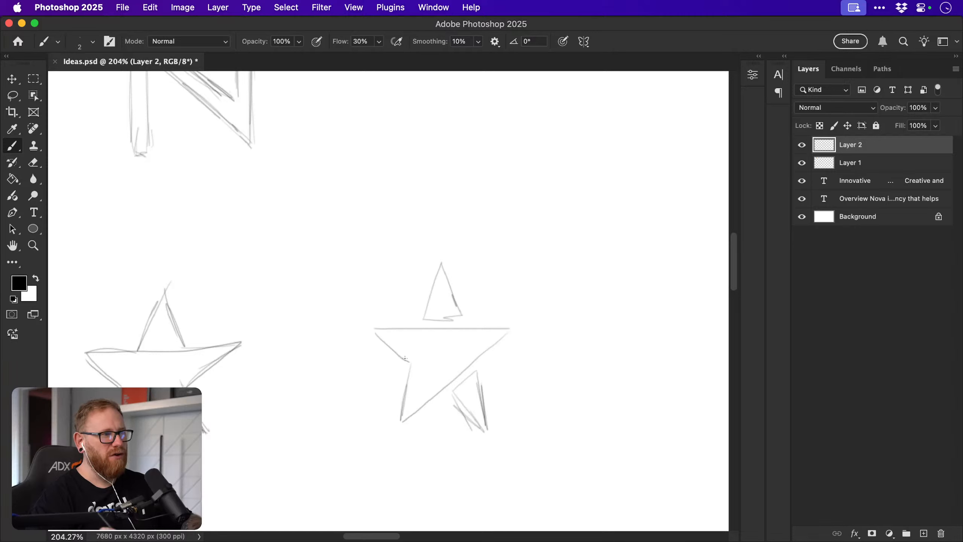
Darken the segmented star's top line, left arm and upper triangle, and extend its detached lower-right point with heavier edges.
mouse_move(376, 332)
mouse_down()
mouse_move(411, 366)
mouse_move(402, 420)
mouse_move(515, 329)
mouse_up()
drag(375, 329, 514, 324)
mouse_move(428, 293)
mouse_down()
mouse_move(438, 265)
mouse_move(455, 302)
mouse_move(441, 276)
mouse_up()
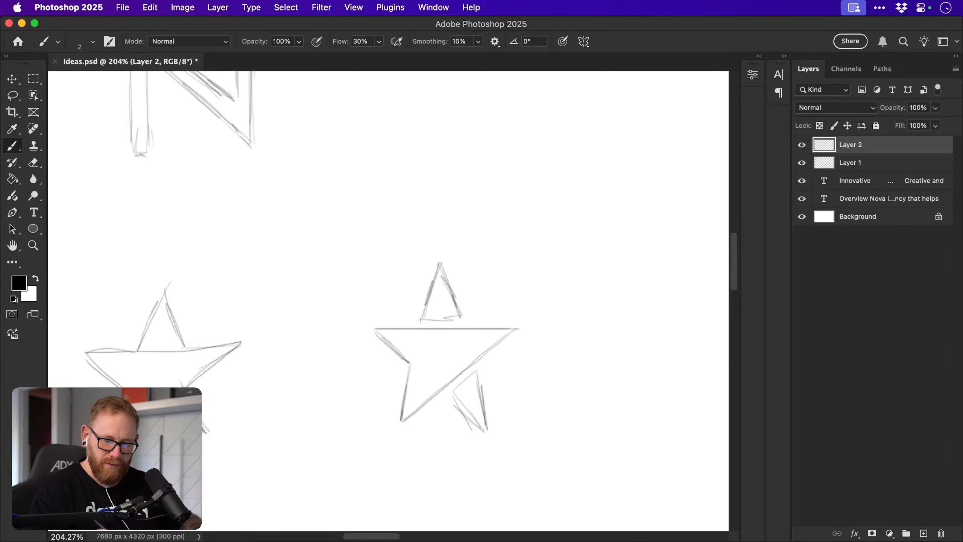
mouse_move(427, 319)
mouse_down()
mouse_move(457, 318)
mouse_move(429, 320)
mouse_up()
drag(451, 394, 487, 440)
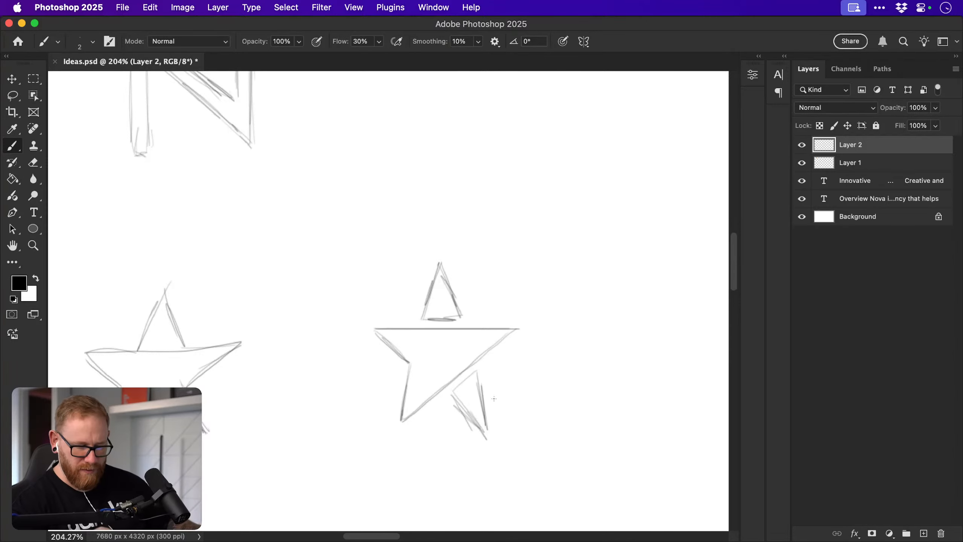
drag(479, 369, 492, 428)
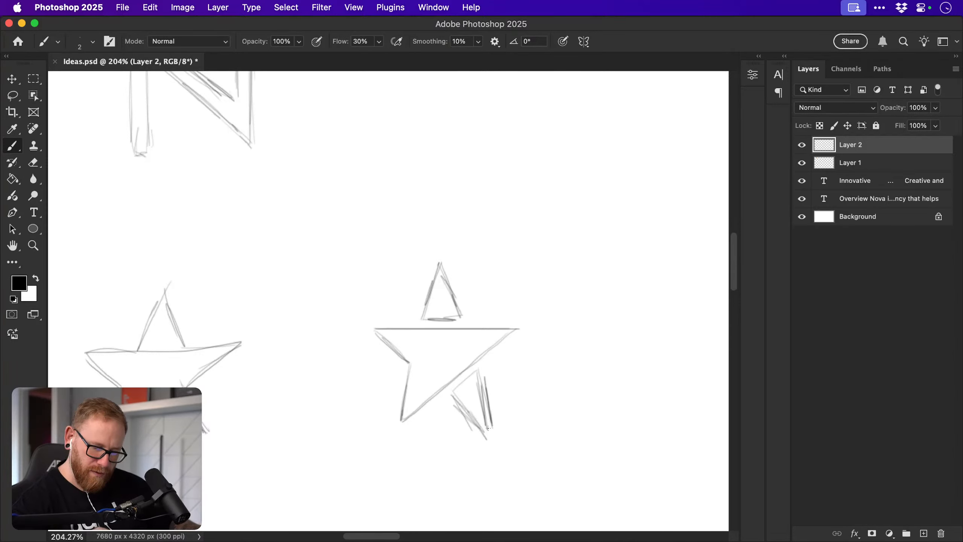
drag(454, 397, 496, 436)
mouse_move(485, 368)
mouse_down()
mouse_move(457, 393)
mouse_move(495, 432)
mouse_up()
drag(479, 374, 493, 418)
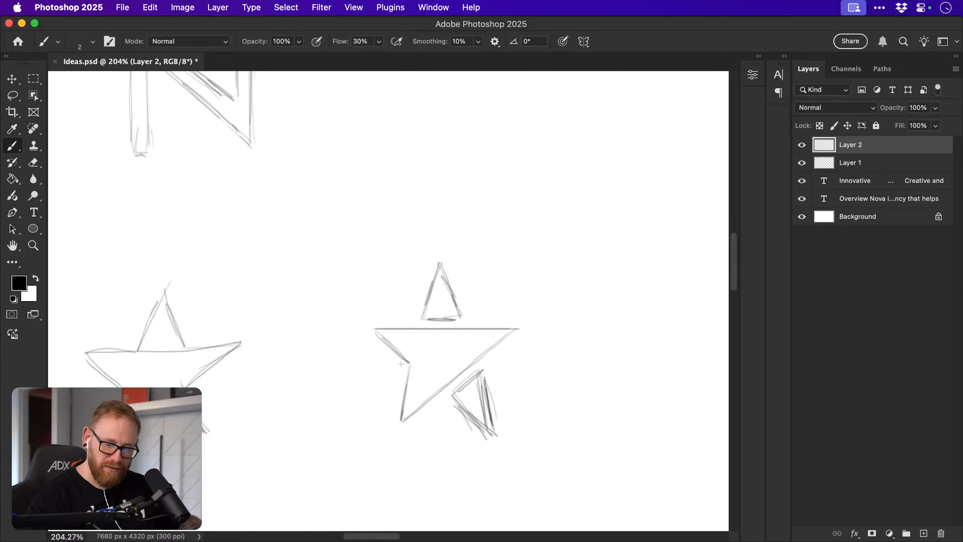
mouse_move(401, 365)
mouse_down()
mouse_move(449, 347)
mouse_move(409, 359)
mouse_move(437, 357)
mouse_up()
key(e)
key(b)
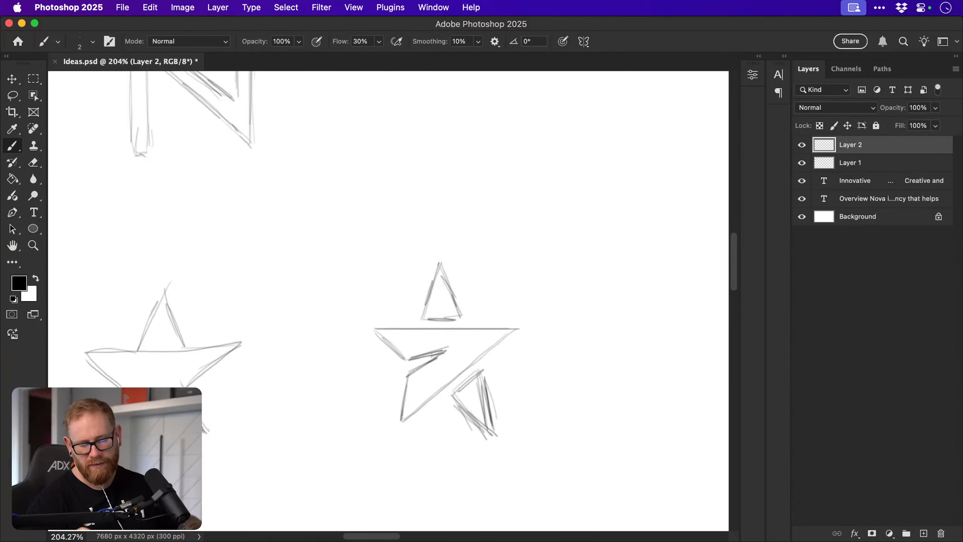
key(super+z)
key(super+z)
key(super+z)
key(super+z)
key(super+z)
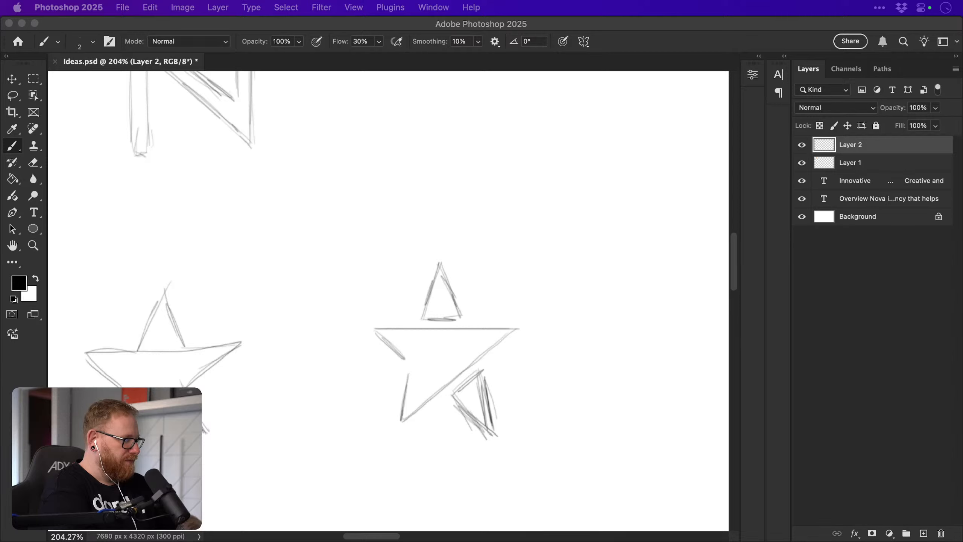
Draw a dark diagonal line across the segmented star's body from its left notch to its right tip.
click(410, 366)
mouse_move(409, 373)
mouse_down()
mouse_move(427, 357)
mouse_move(411, 364)
mouse_move(496, 333)
mouse_move(406, 365)
mouse_move(507, 331)
mouse_up()
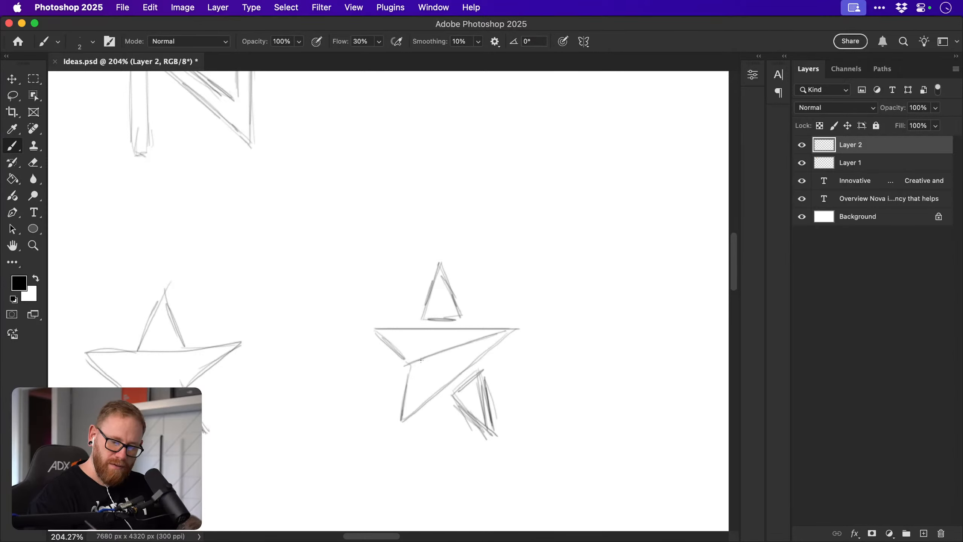
drag(406, 365, 504, 328)
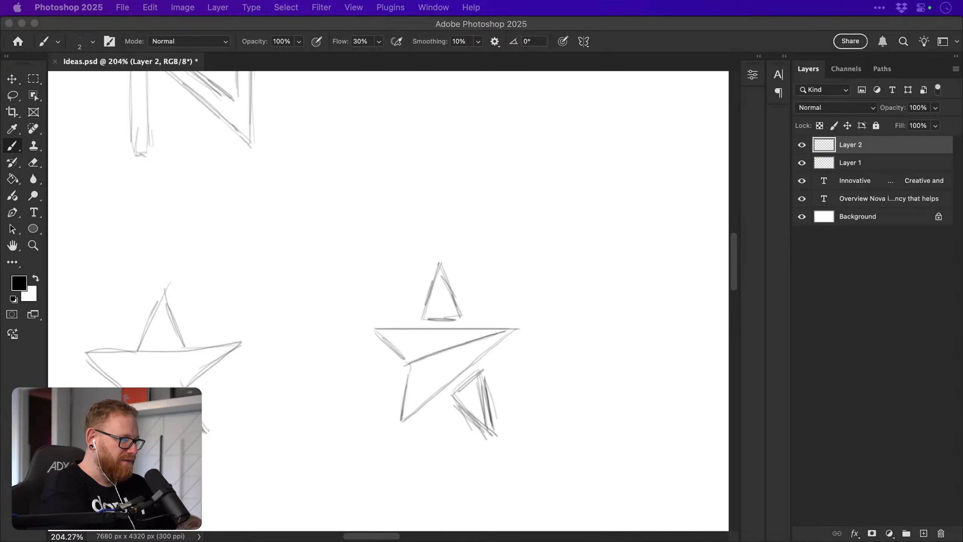
click(366, 362)
mouse_move(365, 361)
mouse_down()
mouse_move(375, 359)
mouse_move(384, 375)
mouse_up()
drag(366, 397, 392, 393)
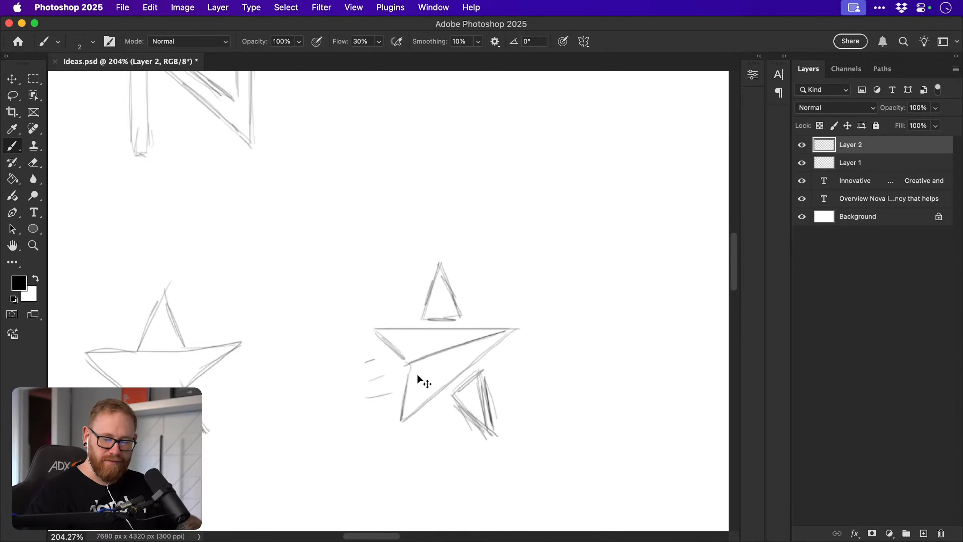
key(super+z)
key(super+z)
key(super+z)
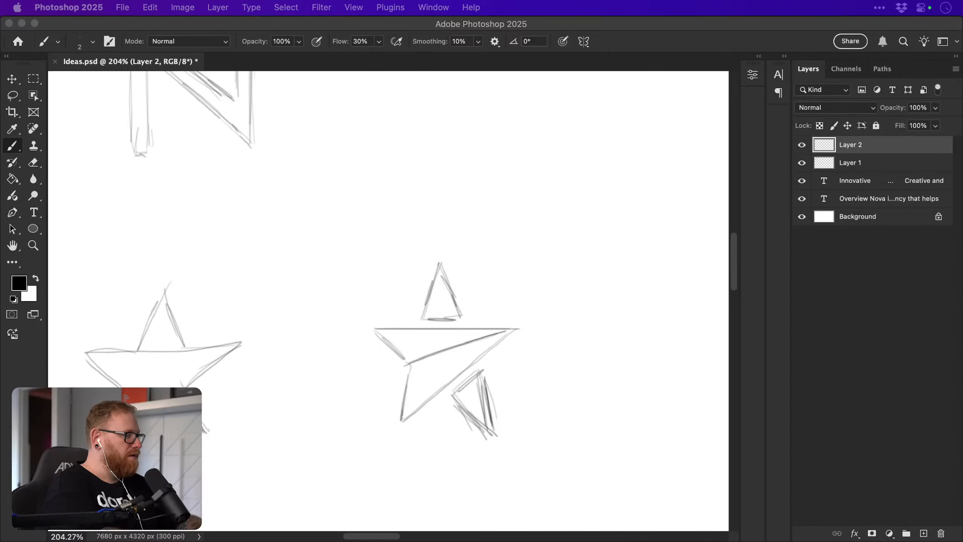
Switch to Chrome and search Google Images for "transformation icon" in a full-size window.
drag(705, 241, 701, 218)
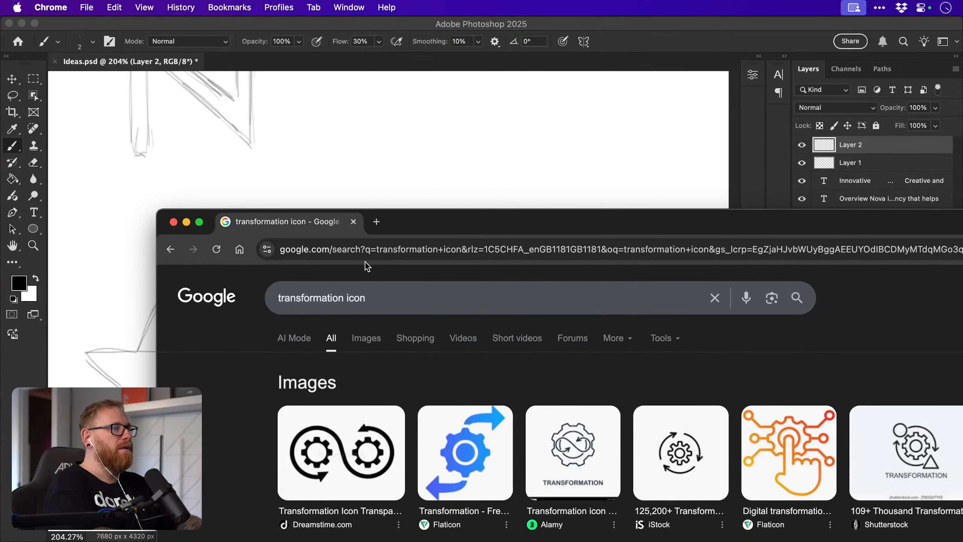
click(199, 222)
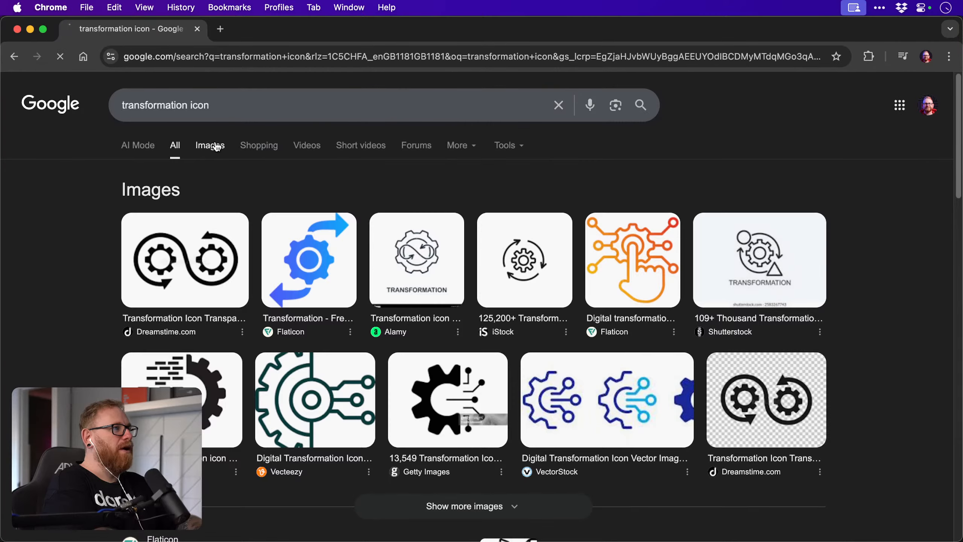
click(213, 145)
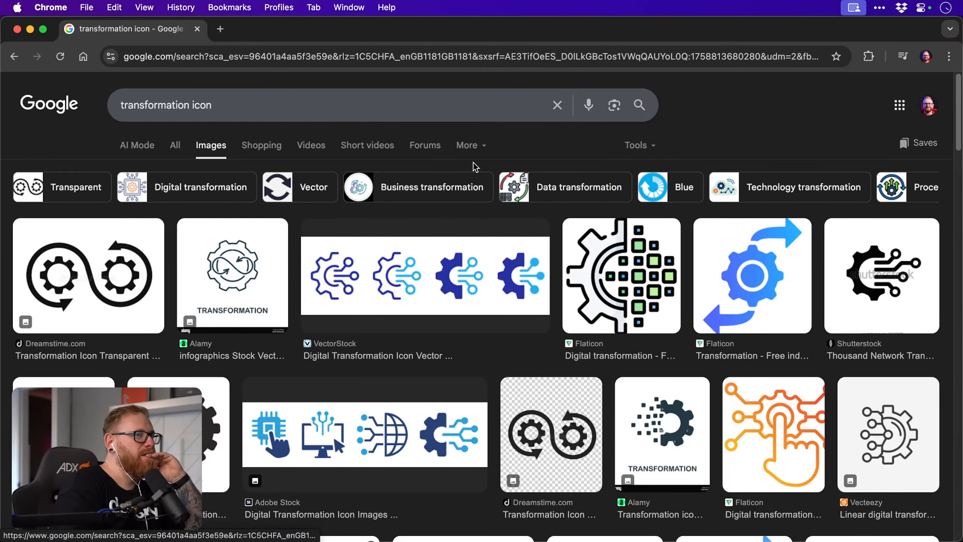
Browse the transformation icon image results for visual ideas on depicting change, such as gears, arrows and dissolving pixels.
scroll(286, 224, down, 1)
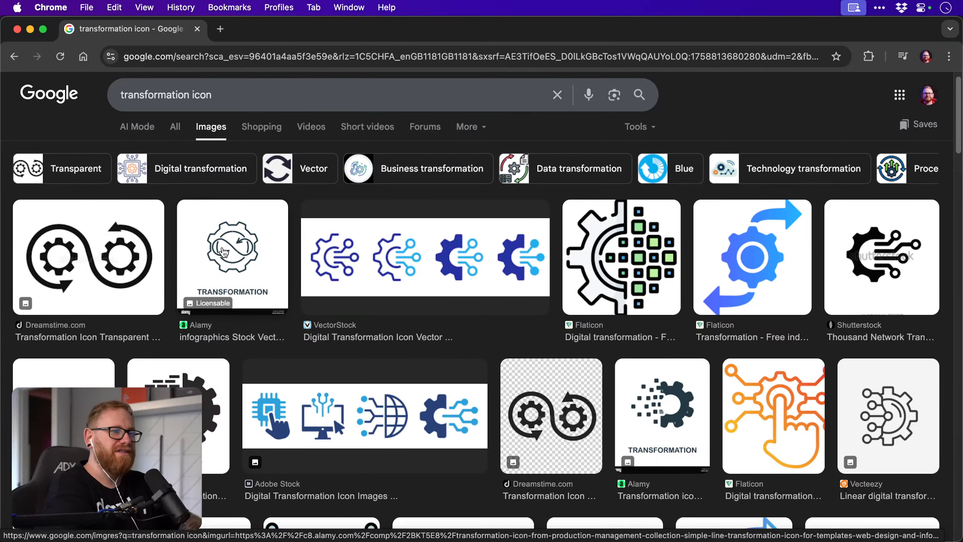
scroll(420, 283, down, 5)
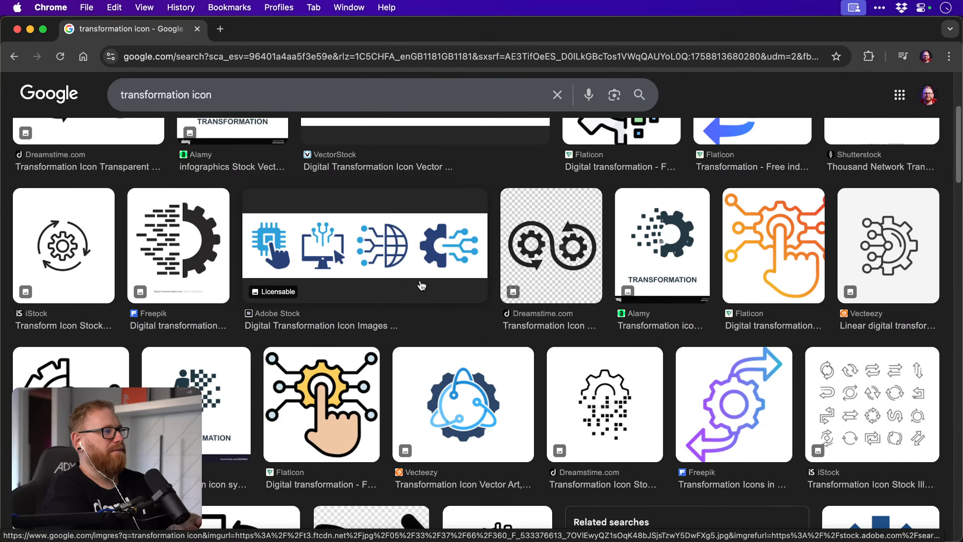
scroll(421, 285, down, 2)
scroll(422, 284, down, 4)
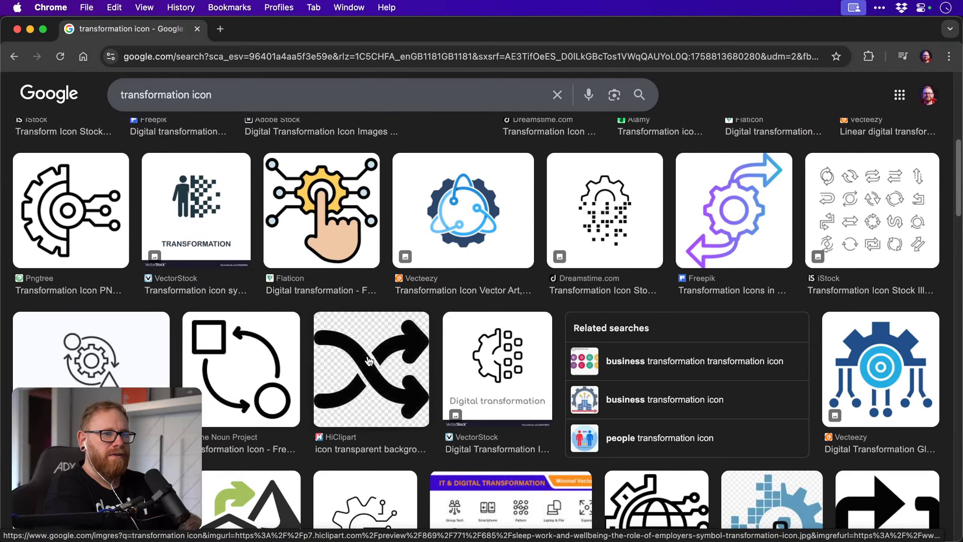
scroll(369, 360, down, 3)
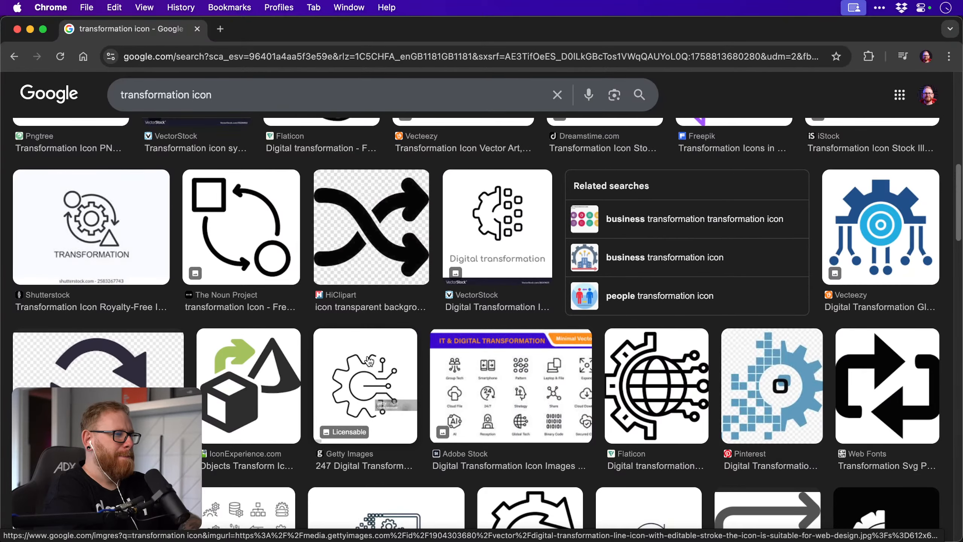
scroll(369, 360, down, 1)
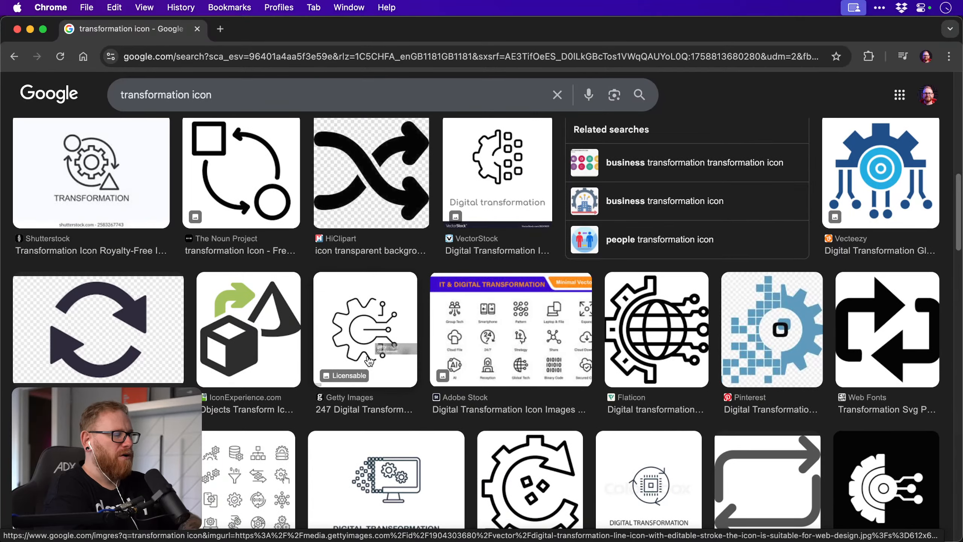
scroll(370, 361, down, 1)
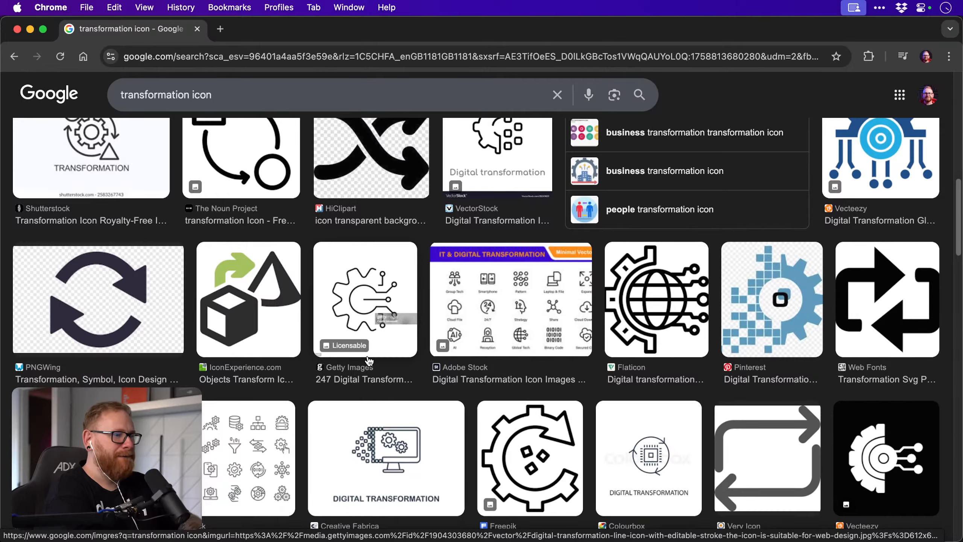
scroll(369, 360, down, 15)
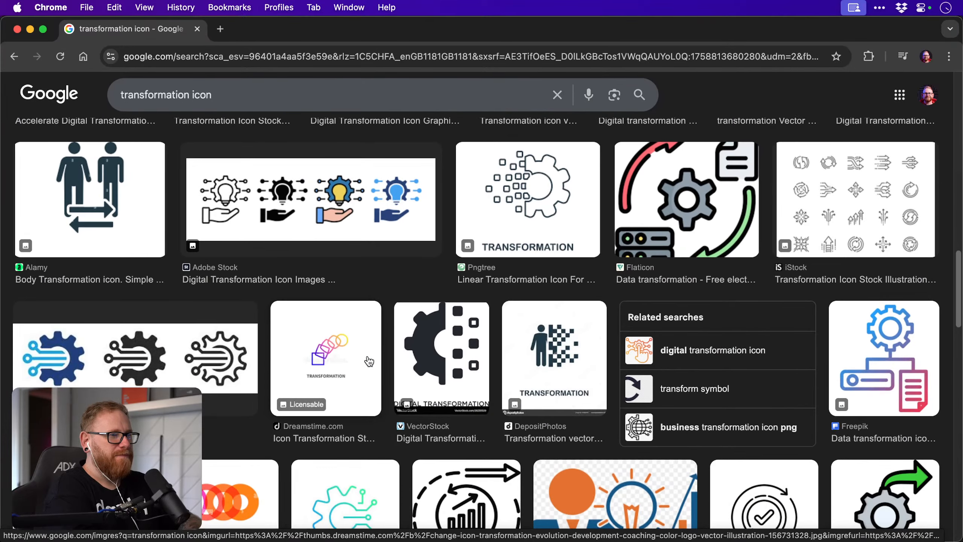
scroll(369, 361, down, 3)
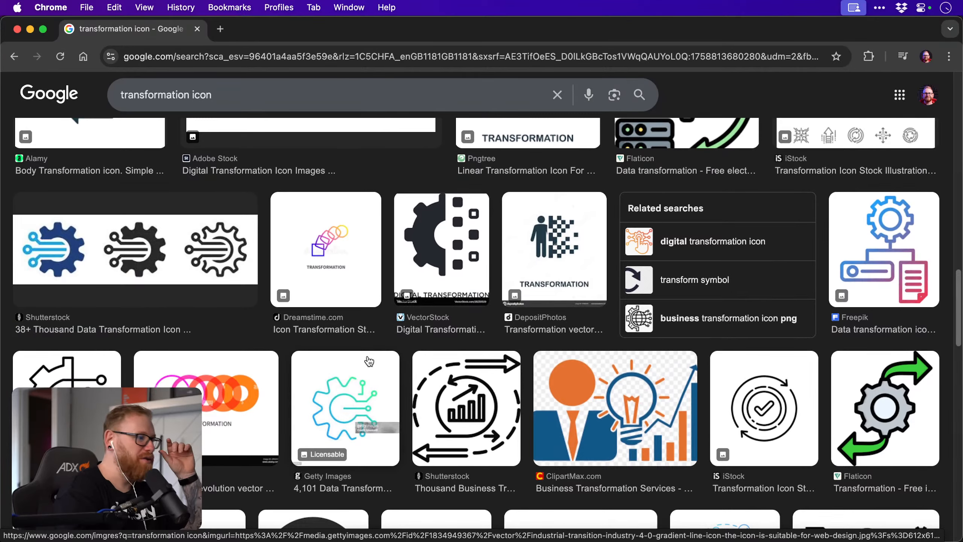
scroll(369, 361, up, 5)
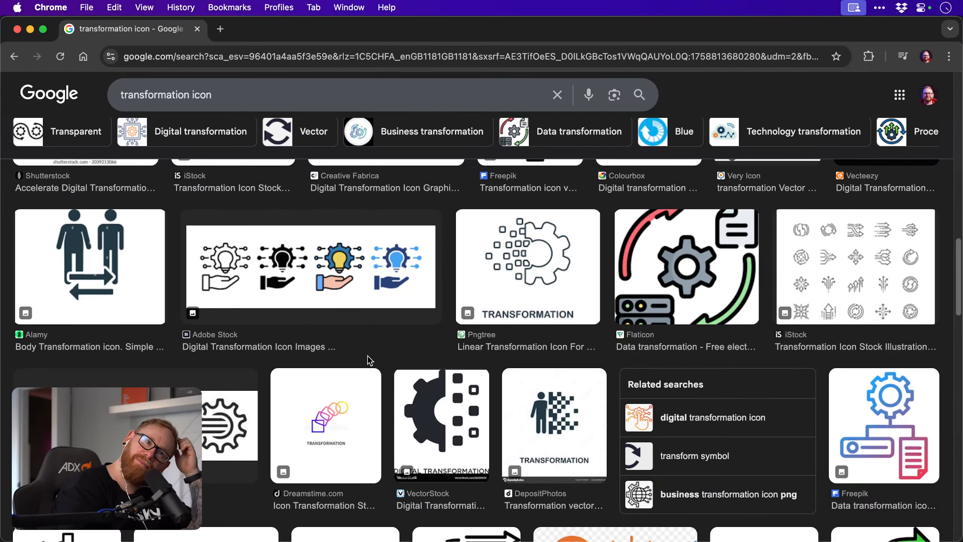
scroll(370, 360, down, 12)
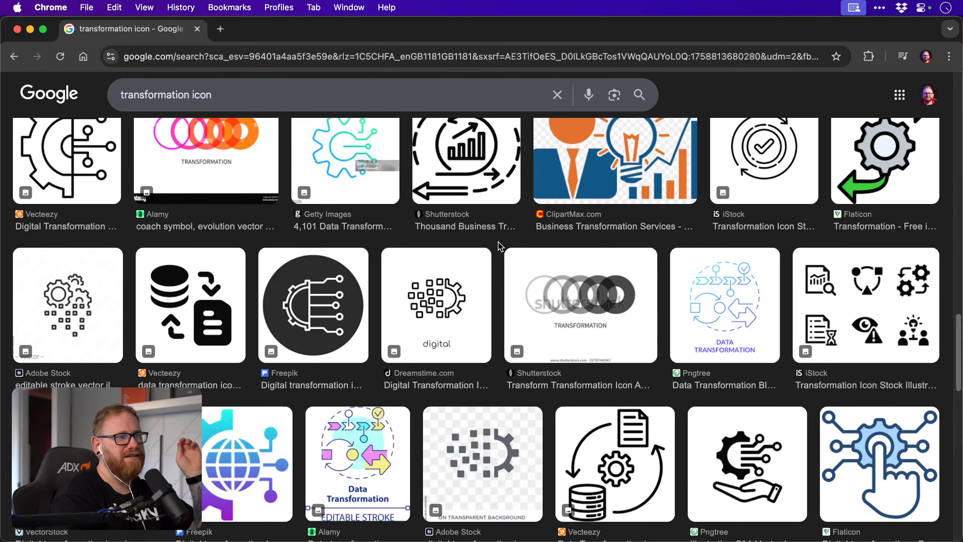
scroll(497, 242, down, 5)
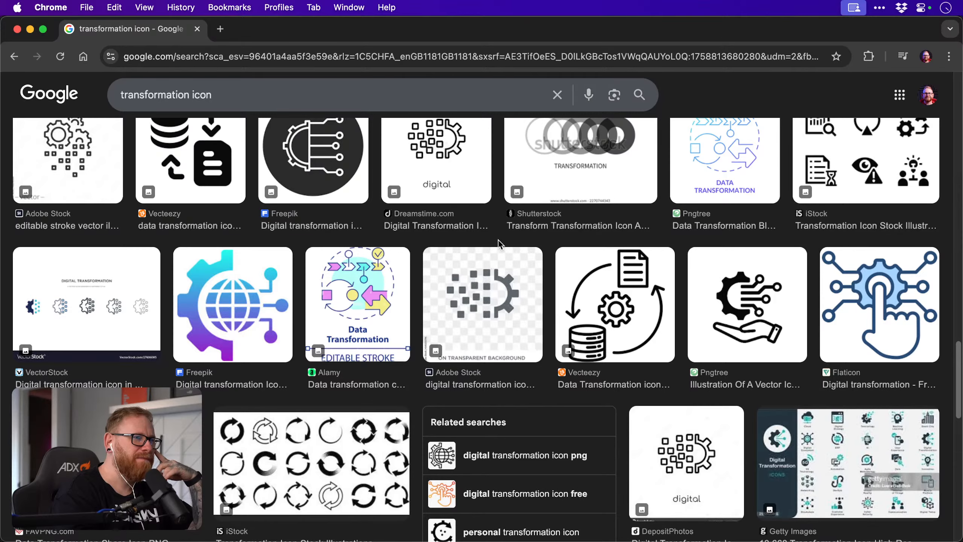
scroll(498, 239, down, 5)
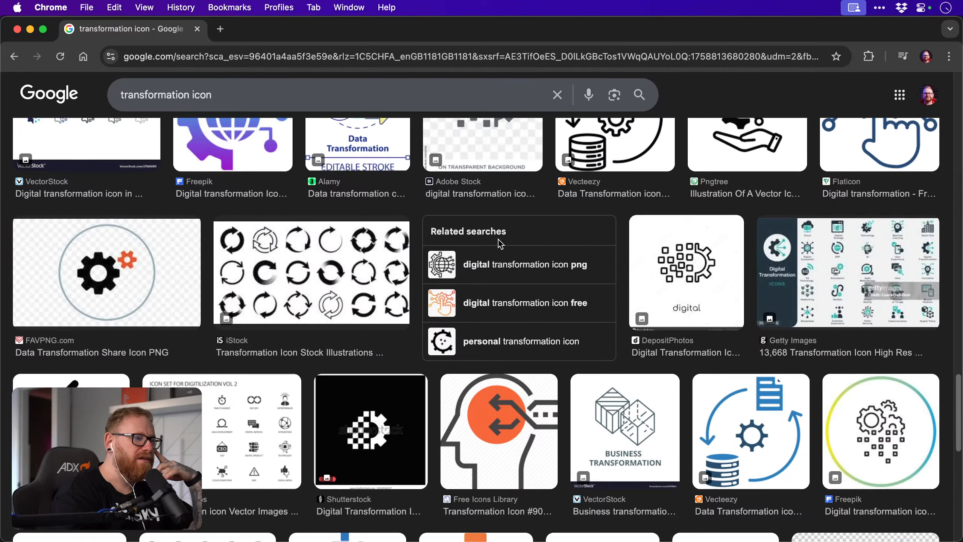
scroll(498, 243, down, 1)
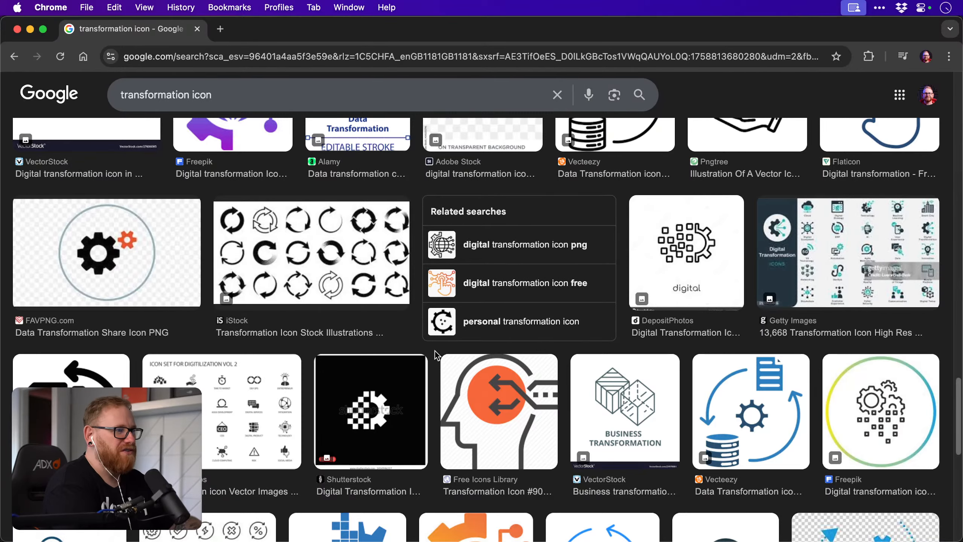
scroll(435, 352, down, 5)
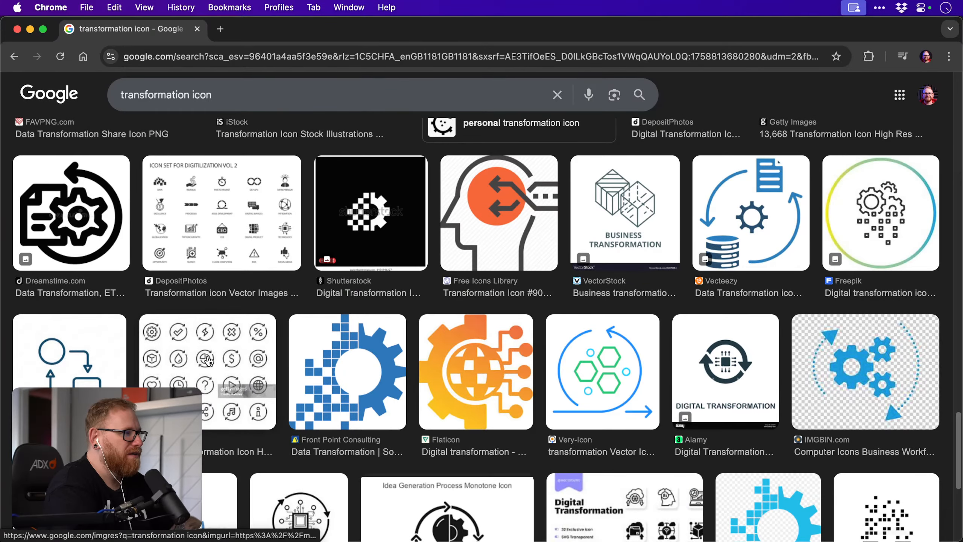
Preview the Getty Images set of circular-arrow icons, close the preview and look over the neighbouring transformation icons.
click(215, 361)
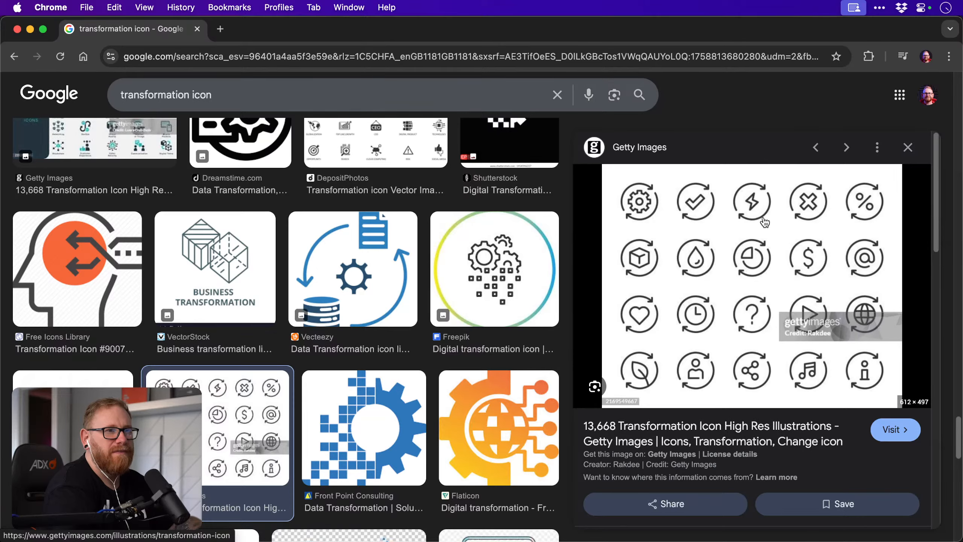
key(Escape)
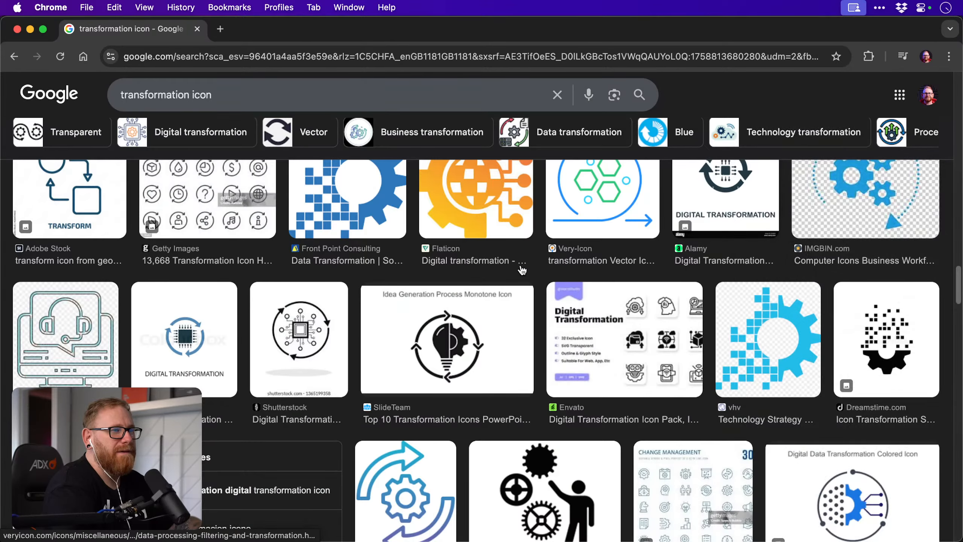
scroll(491, 279, up, 2)
scroll(491, 279, up, 1)
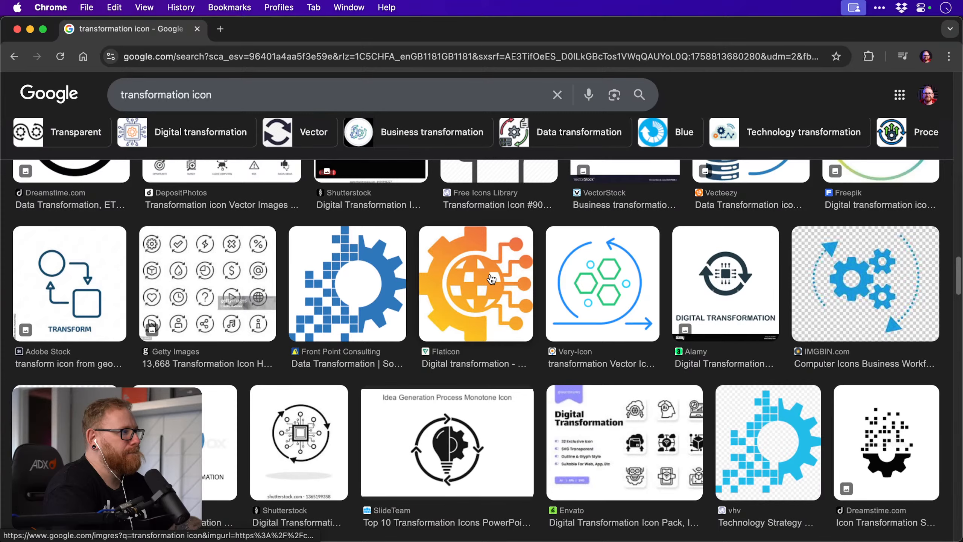
scroll(491, 279, down, 4)
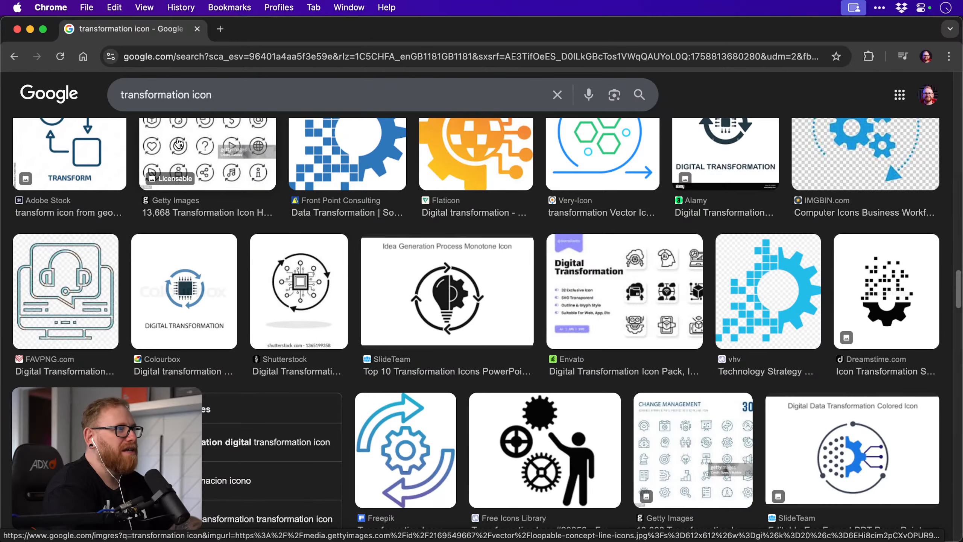
Change the image search to "creativity icon" and look through the results for inspiration.
double_click(125, 94)
text(c)
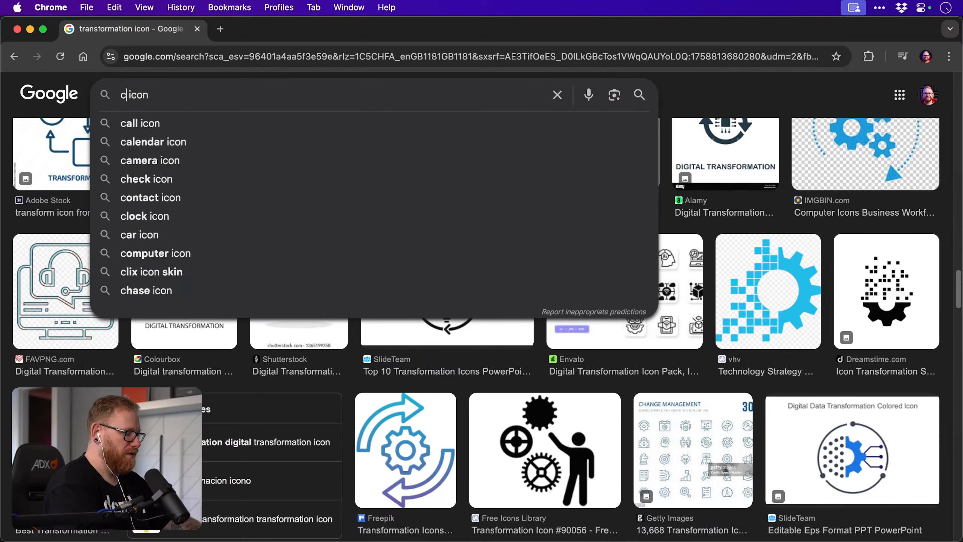
text(reativity)
key(Return)
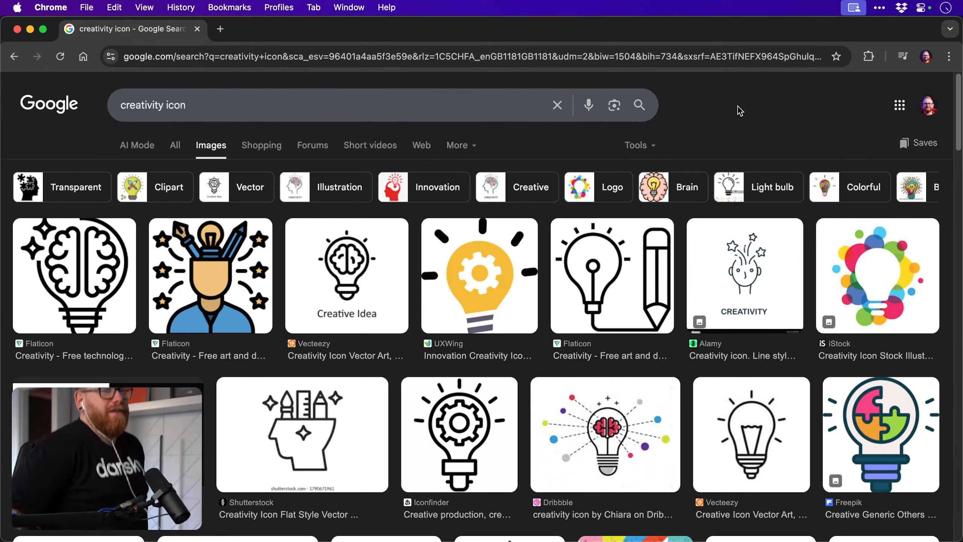
scroll(603, 235, down, 7)
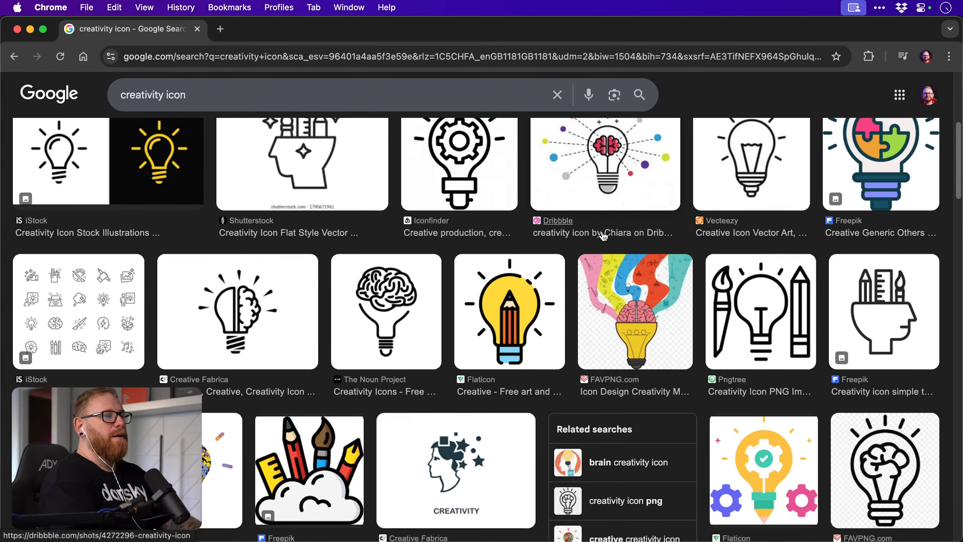
scroll(603, 236, down, 1)
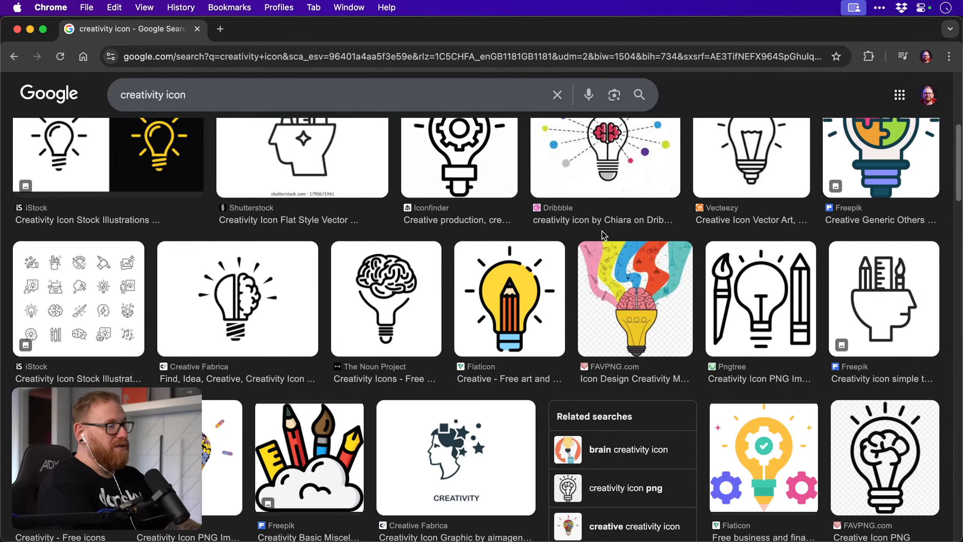
Switch to Photoshop and sketch a diagonal pencil with a pointed tip and lengthwise stripes in the empty area beyond the segmented star.
click(31, 29)
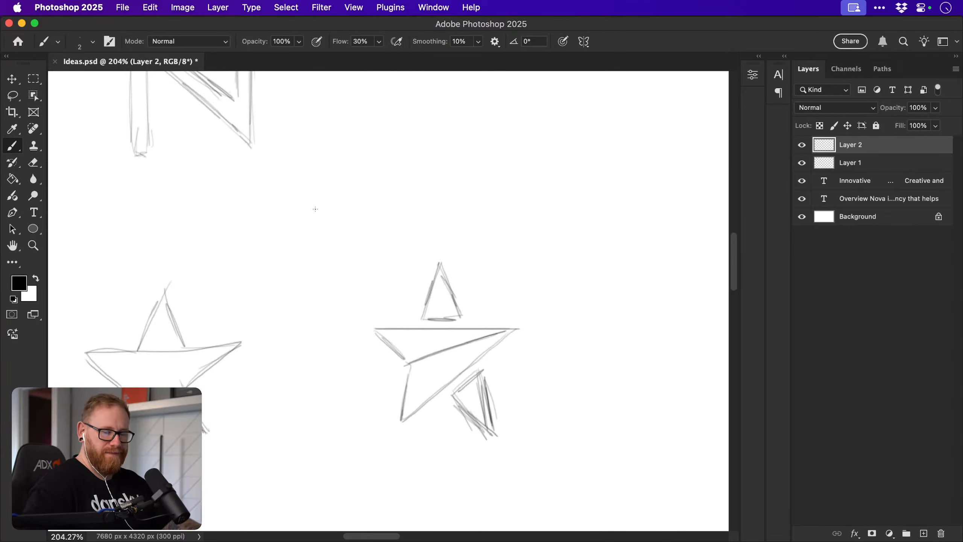
drag(451, 267, 355, 409)
drag(546, 316, 303, 213)
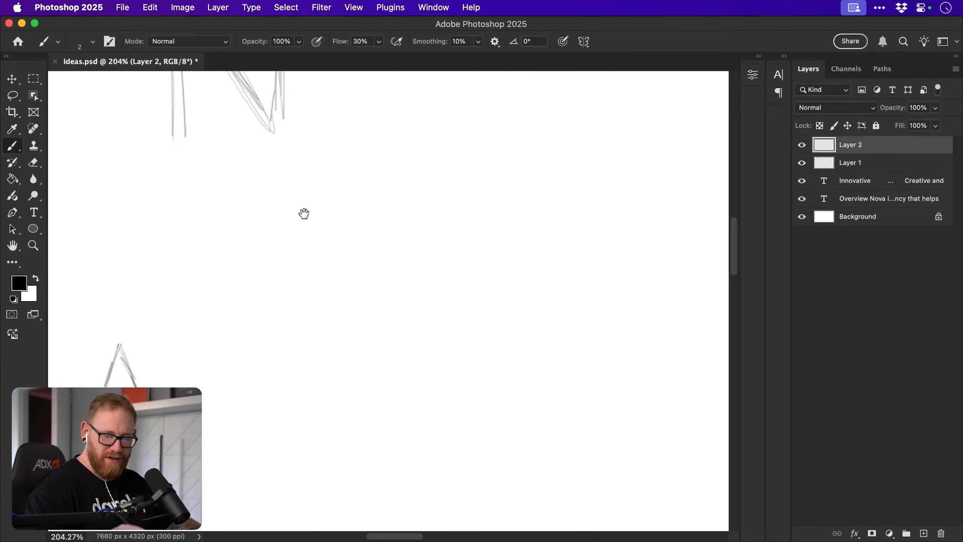
drag(329, 364, 397, 302)
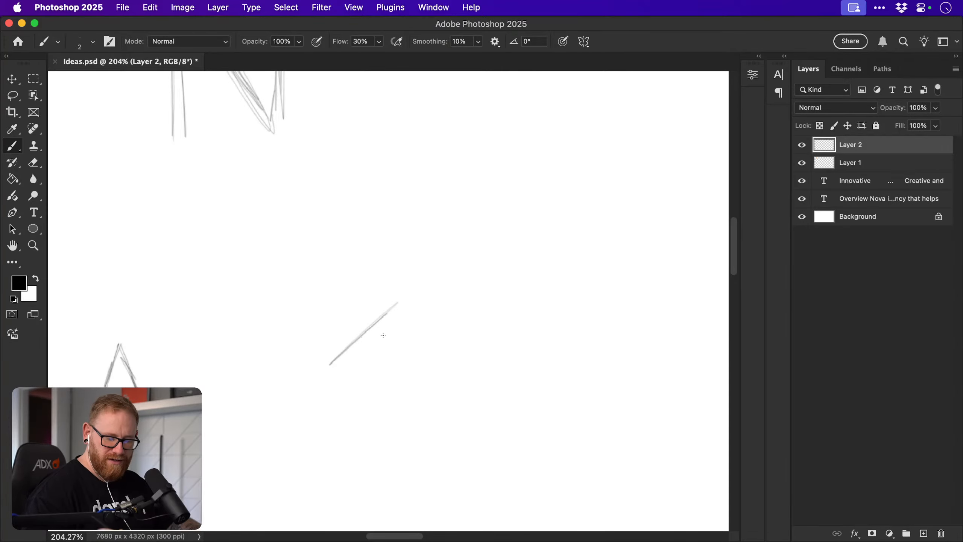
drag(345, 387, 406, 337)
mouse_move(365, 372)
mouse_down()
mouse_move(414, 331)
mouse_move(427, 294)
mouse_move(421, 322)
mouse_up()
mouse_move(334, 370)
mouse_down()
mouse_move(366, 349)
mouse_move(342, 377)
mouse_move(404, 317)
mouse_up()
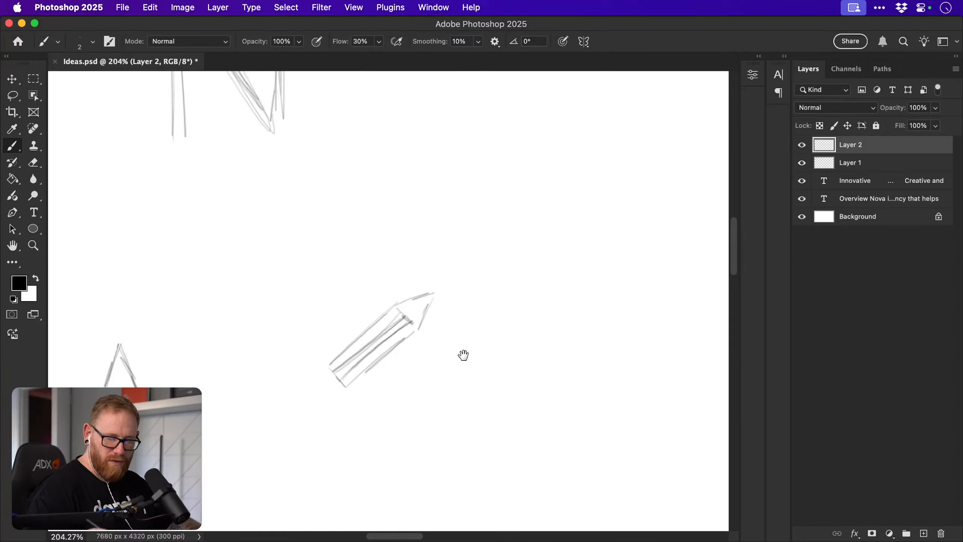
Switch to Chrome and browse Google Images results for "rocket icon" in a full-size window.
scroll(462, 354, left, 10)
scroll(406, 326, left, 10)
scroll(405, 326, up, 5)
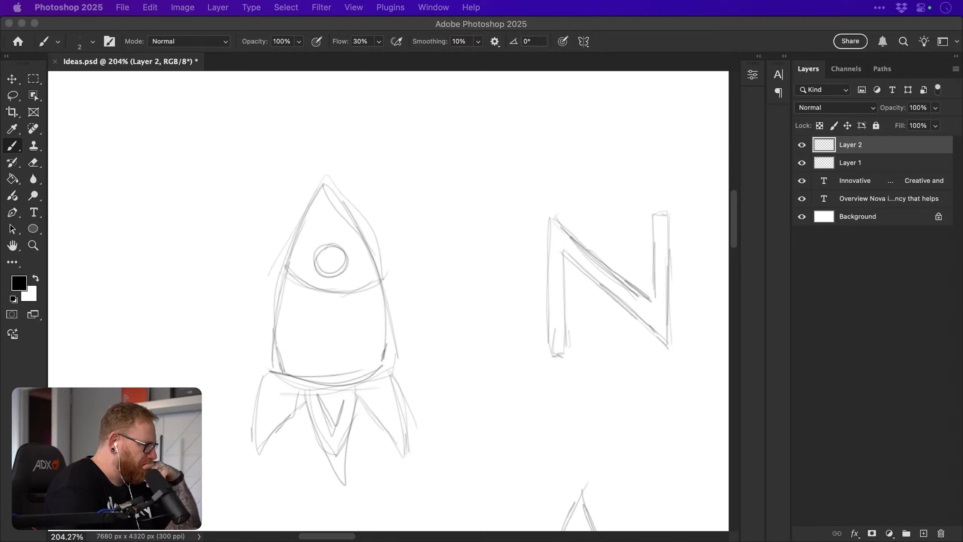
drag(959, 28, 366, 29)
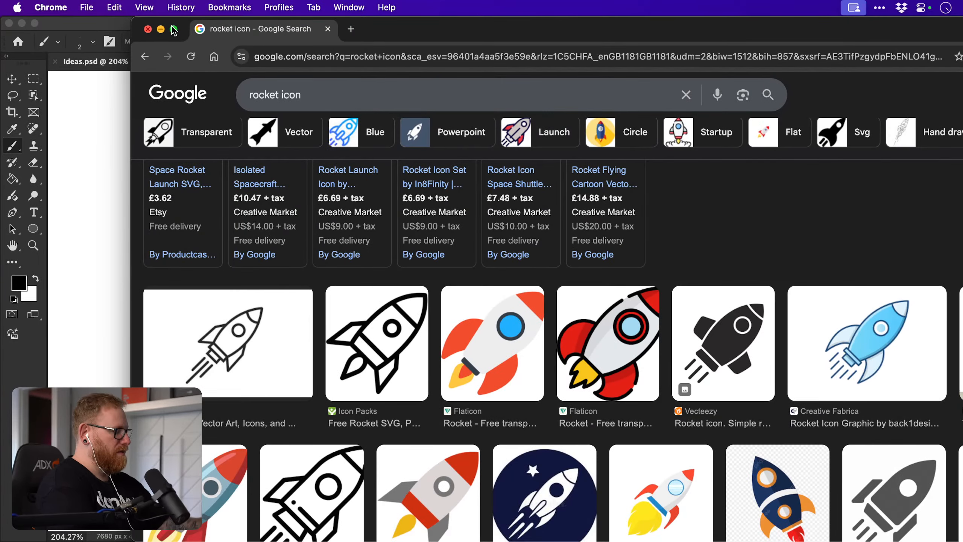
click(174, 29)
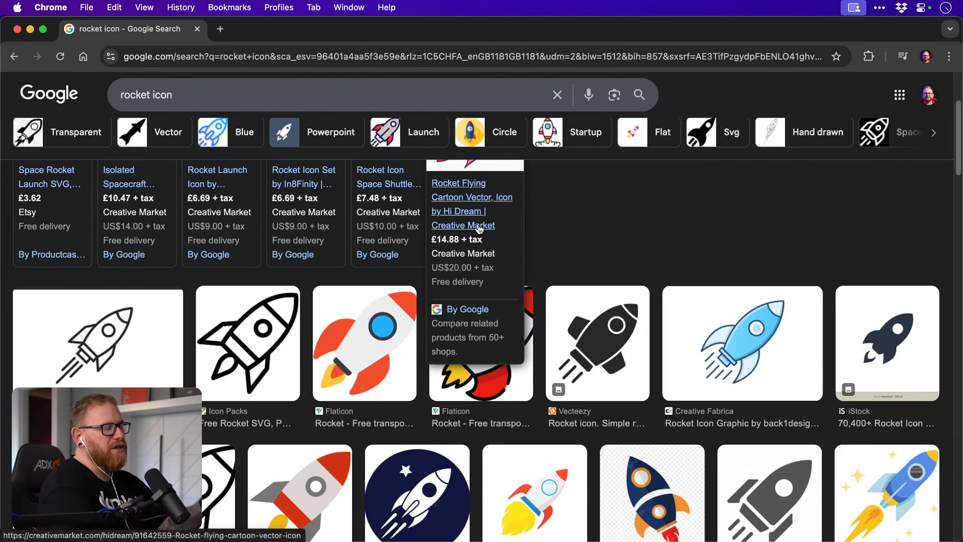
scroll(598, 255, down, 7)
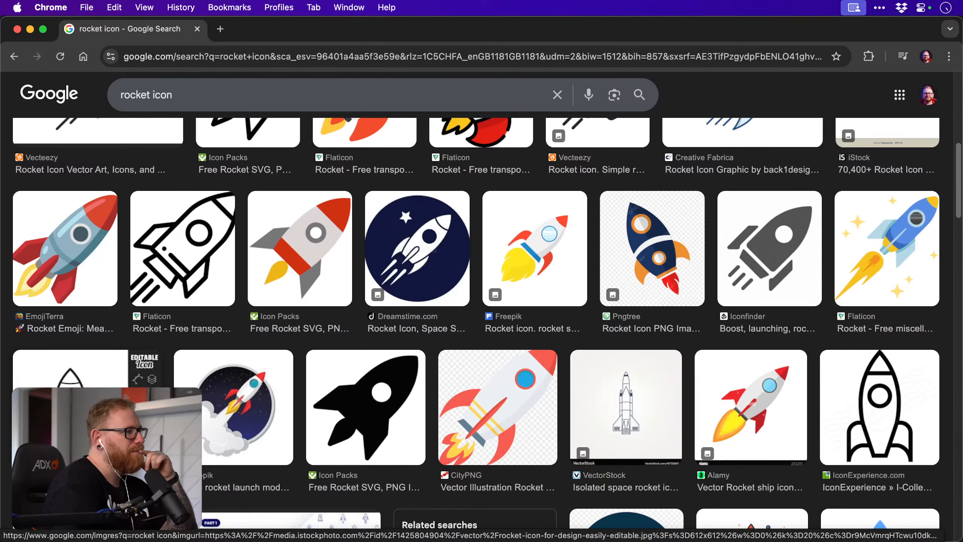
Copy the upright outlined rocket marked "Editable Icon" into Ideas.psd in Photoshop, place it left of the rocket sketch, and reselect Layer 2.
right_click(75, 410)
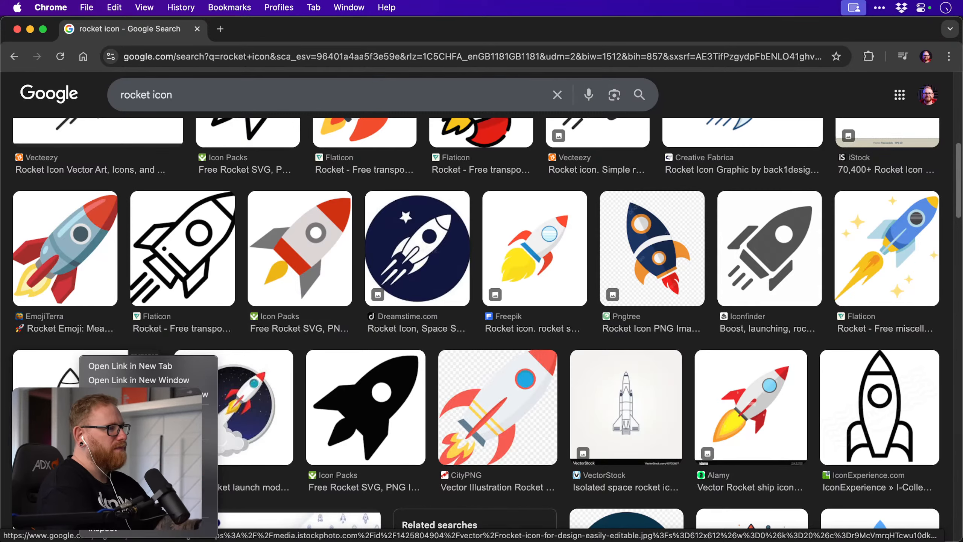
click(110, 493)
key(super+Tab)
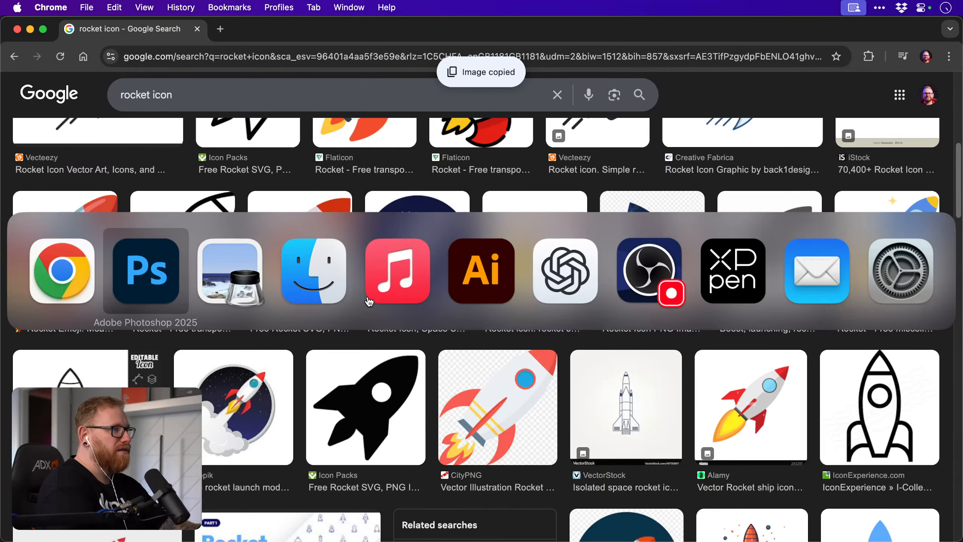
key(super+v)
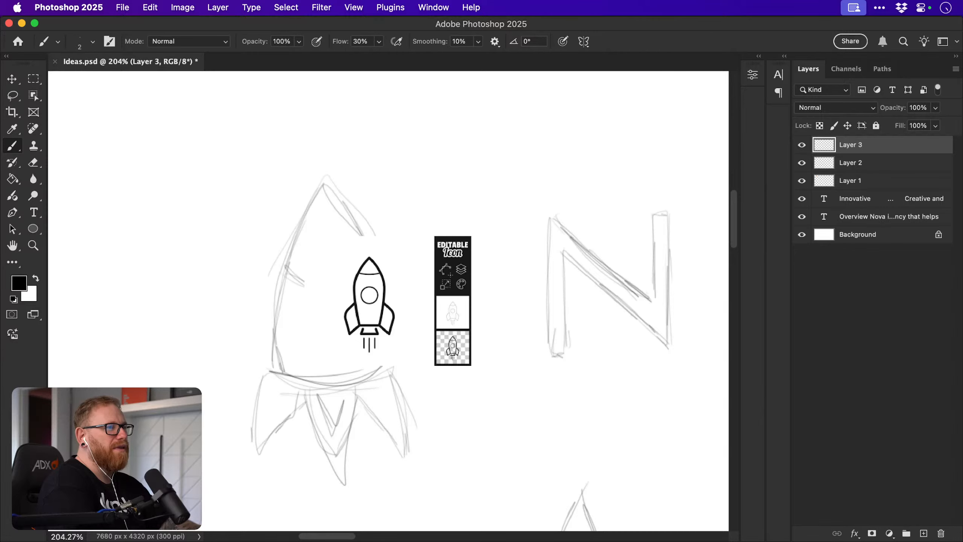
key(v)
drag(456, 249, 222, 186)
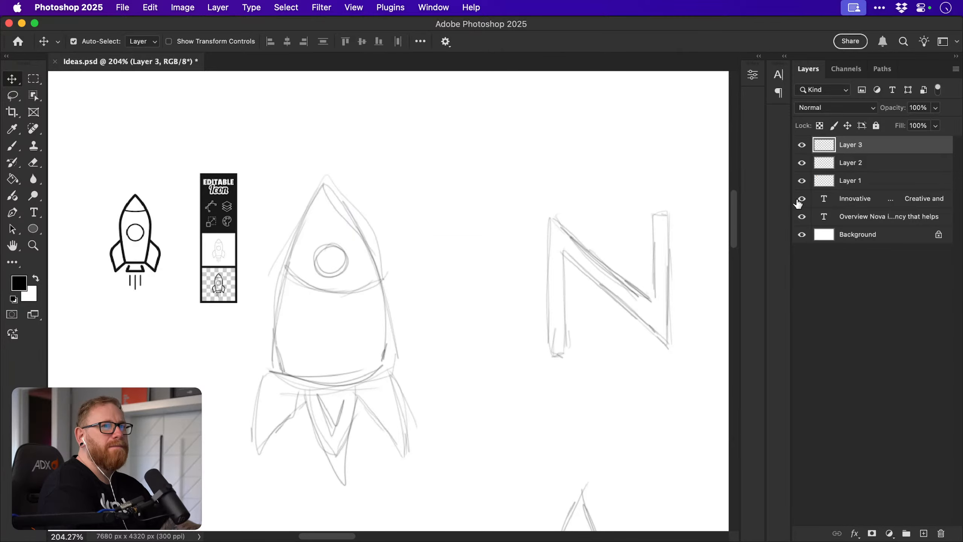
click(853, 167)
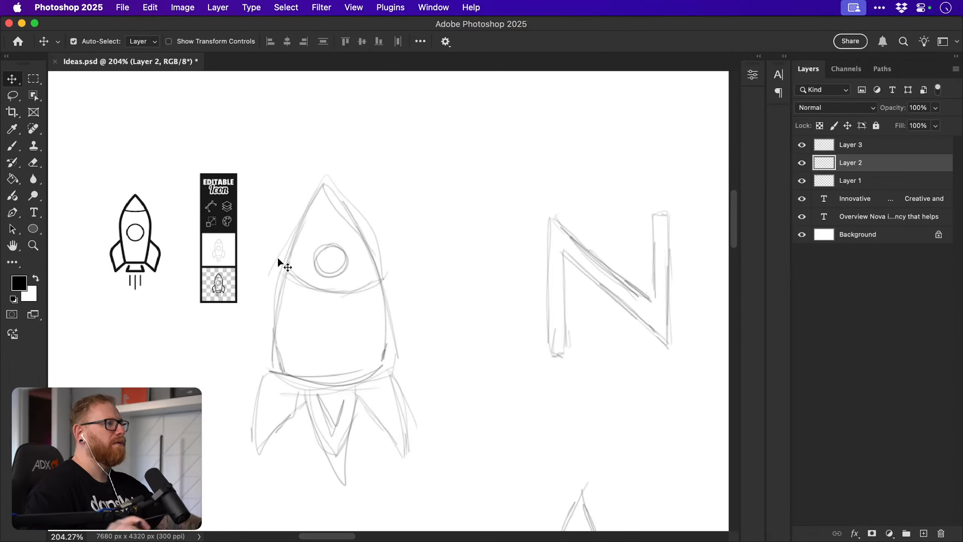
With the Brush tool, sketch the two curved sides of a diagonal rocket pointing up and right below the outlined rocket icon.
scroll(279, 262, left, 5)
key(z)
drag(310, 276, 376, 295)
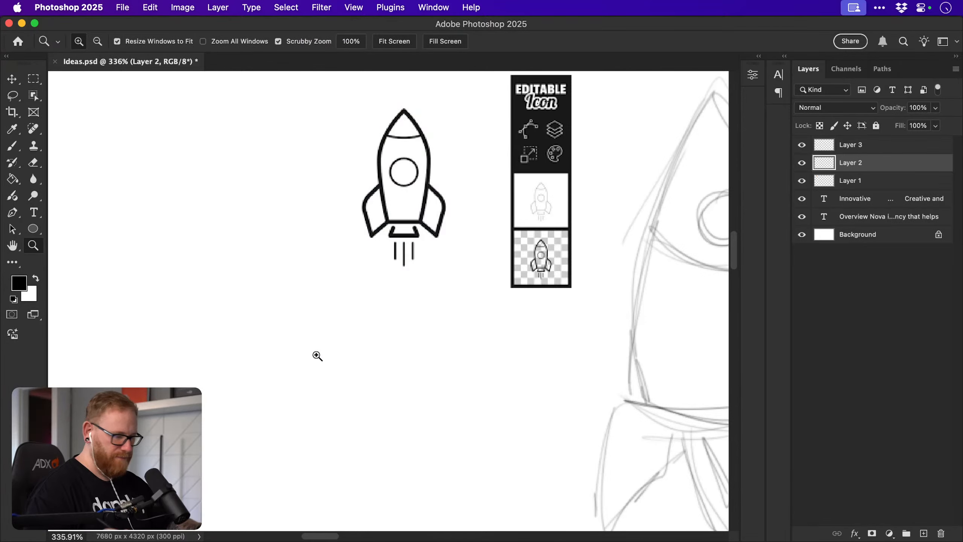
key(b)
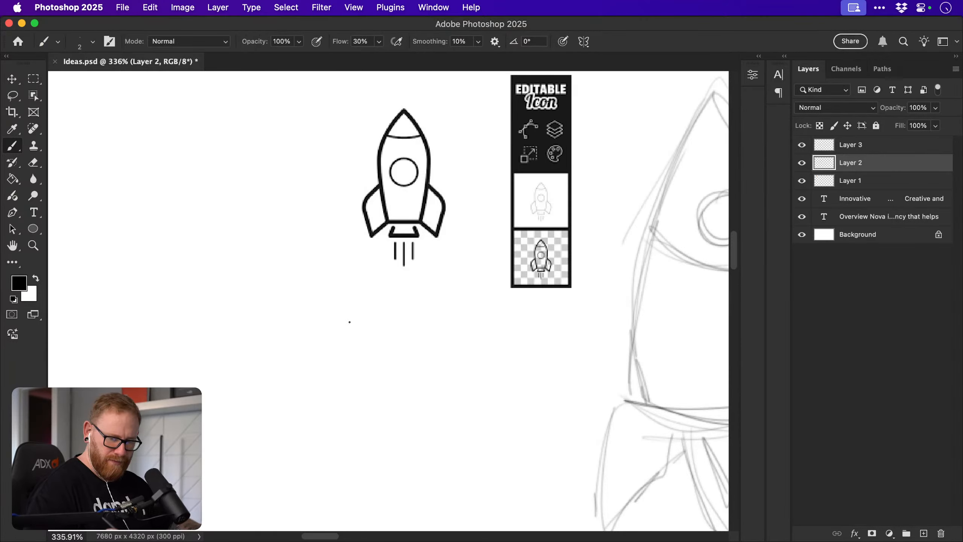
mouse_move(346, 325)
mouse_down()
mouse_move(311, 346)
mouse_move(272, 395)
mouse_up()
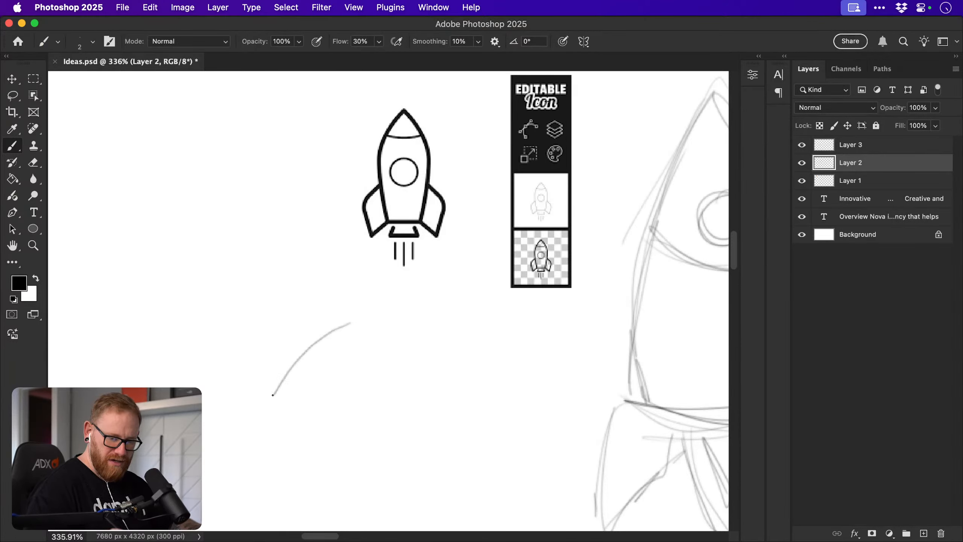
drag(329, 333, 281, 382)
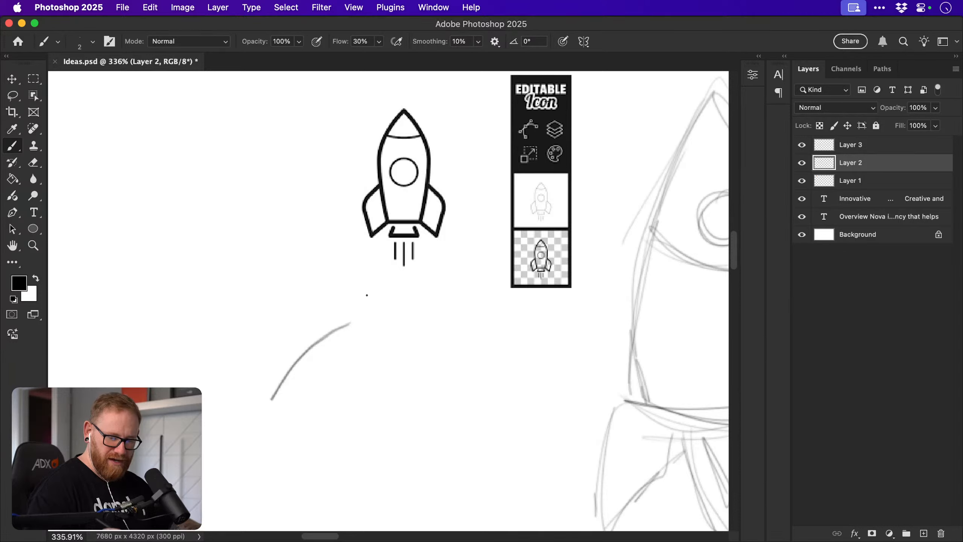
mouse_move(352, 325)
mouse_down()
mouse_move(340, 387)
mouse_move(305, 417)
mouse_move(335, 394)
mouse_up()
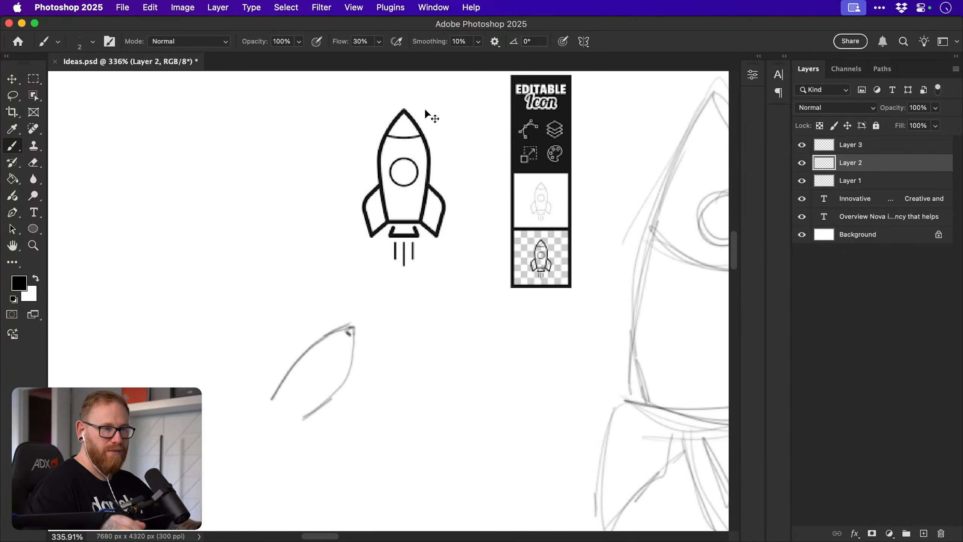
Undo the rough nose strokes, redraw a smooth curved nose-cone line on the diagonal rocket, and retrace its outline with a shaded tip.
key(super+z)
key(super+z)
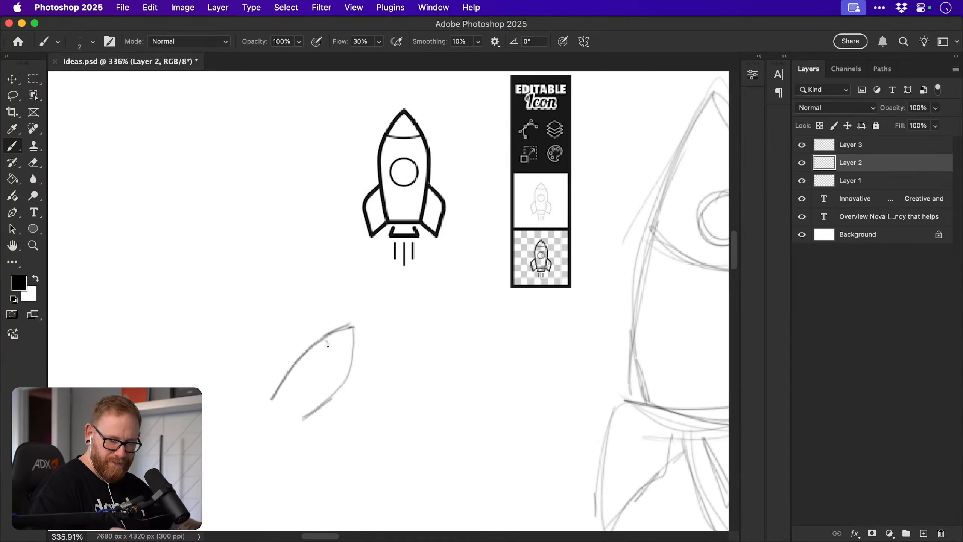
key(super+z)
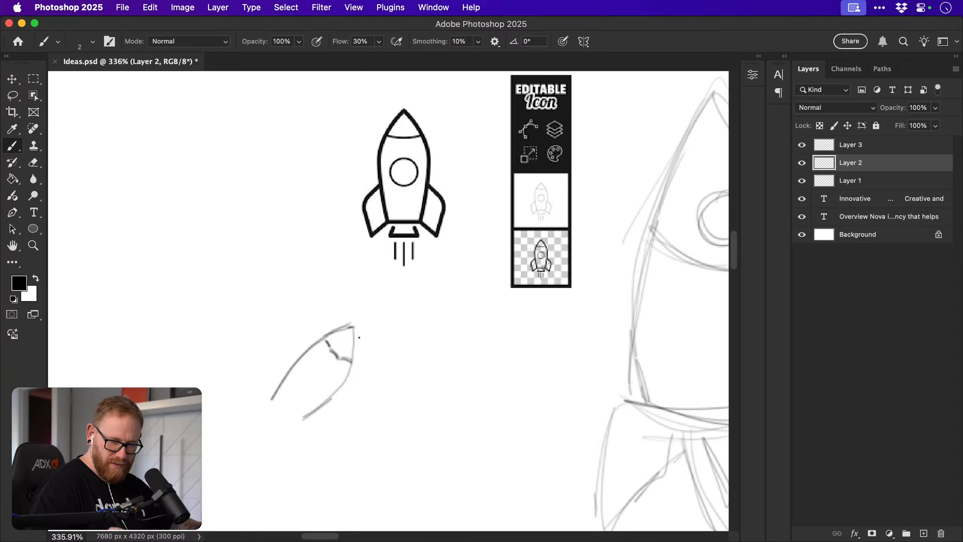
key(super+z)
key(super+z)
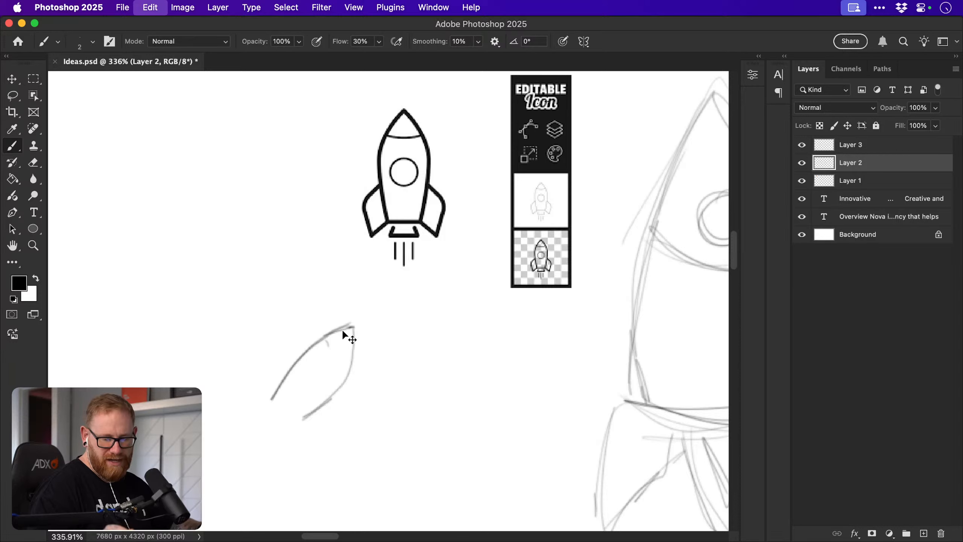
drag(324, 336, 351, 363)
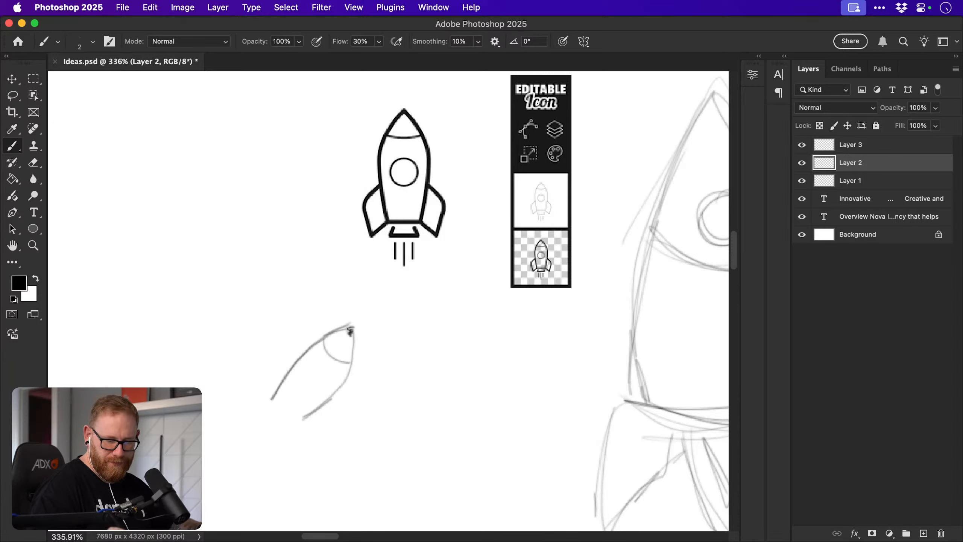
mouse_move(325, 337)
mouse_down()
mouse_move(354, 358)
mouse_move(325, 337)
mouse_move(345, 359)
mouse_move(333, 339)
mouse_move(319, 341)
mouse_move(359, 329)
mouse_move(349, 371)
mouse_move(306, 418)
mouse_up()
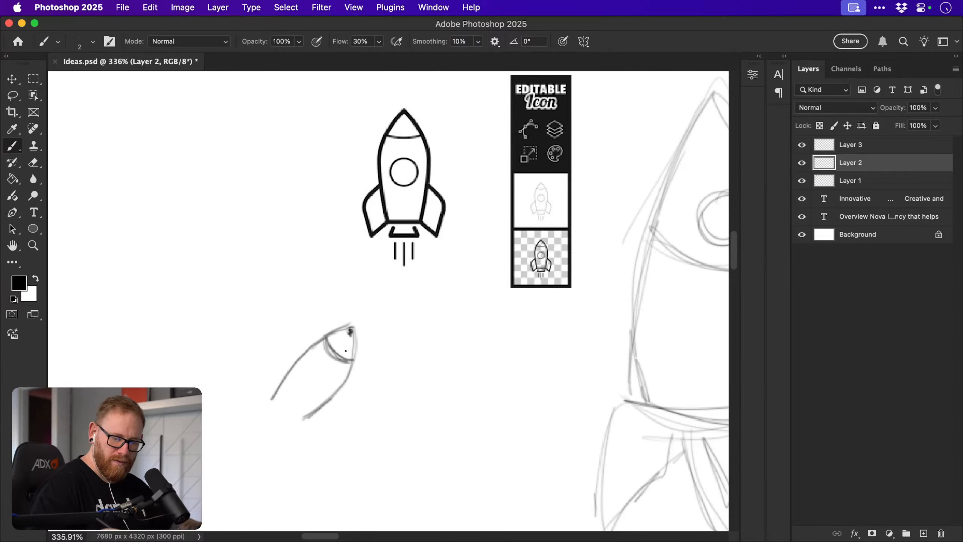
Add two lengthwise stripes and a tapered base to the diagonal rocket, and strengthen its outer sides.
drag(330, 349, 283, 402)
drag(337, 358, 295, 405)
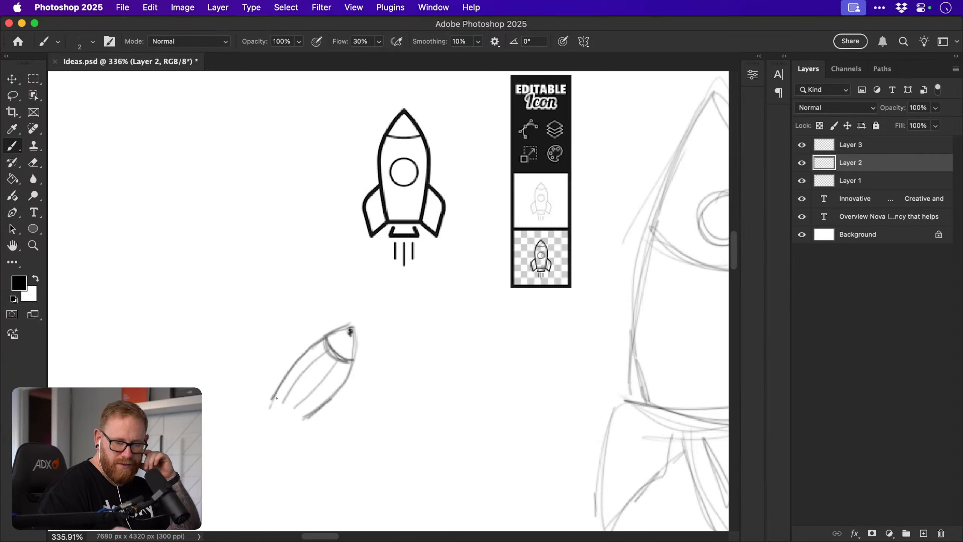
mouse_move(277, 398)
mouse_down()
mouse_move(294, 417)
mouse_move(279, 423)
mouse_move(314, 418)
mouse_move(288, 426)
mouse_move(271, 413)
mouse_move(280, 387)
mouse_up()
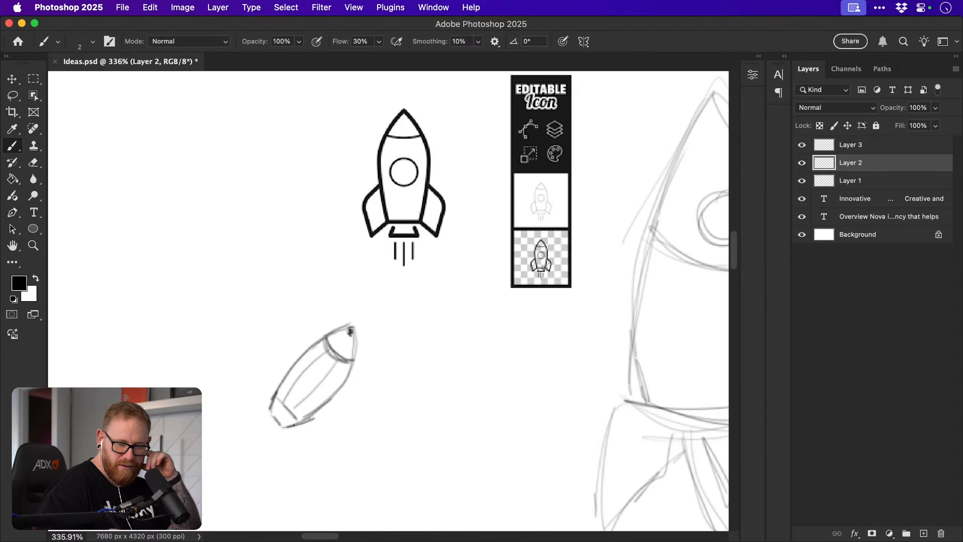
drag(293, 425, 314, 416)
mouse_move(321, 341)
mouse_down()
mouse_move(355, 330)
mouse_move(351, 371)
mouse_up()
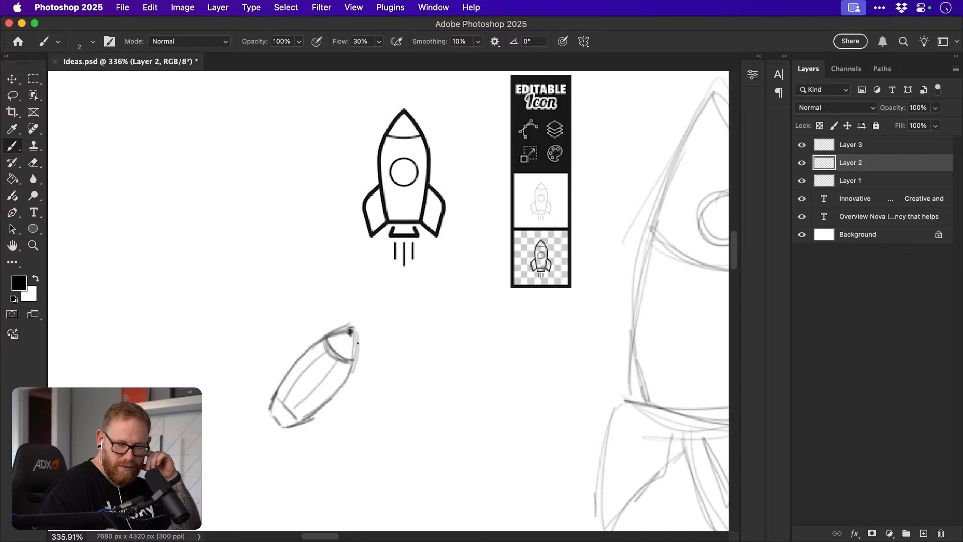
drag(358, 334, 332, 399)
mouse_move(329, 349)
mouse_down()
mouse_move(302, 376)
mouse_move(291, 408)
mouse_up()
drag(337, 365, 294, 411)
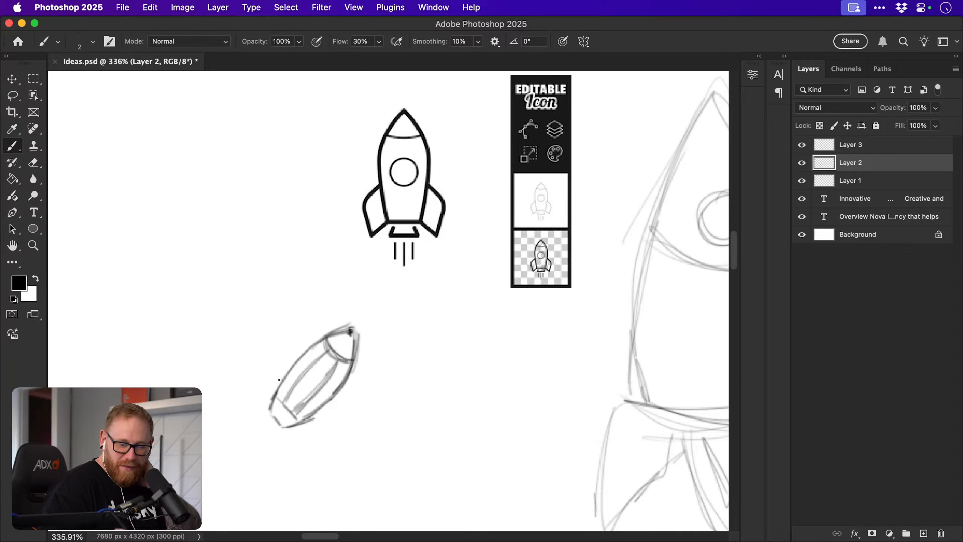
Sketch a curved fin on each side of the diagonal rocket's base and darken the base line.
drag(271, 386, 257, 413)
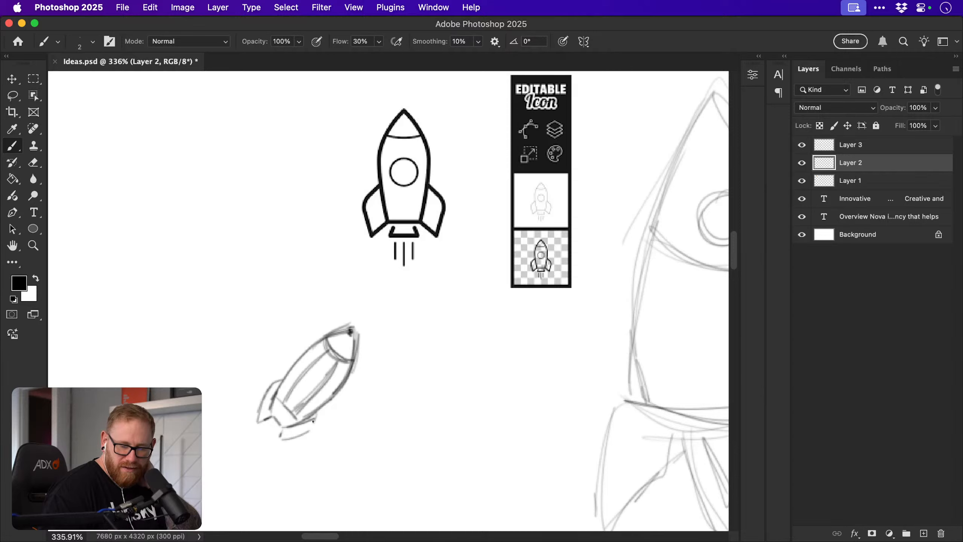
mouse_move(296, 437)
mouse_down()
mouse_move(315, 420)
mouse_move(309, 429)
mouse_move(311, 421)
mouse_move(283, 428)
mouse_move(283, 438)
mouse_move(311, 418)
mouse_move(279, 382)
mouse_move(259, 411)
mouse_move(275, 385)
mouse_up()
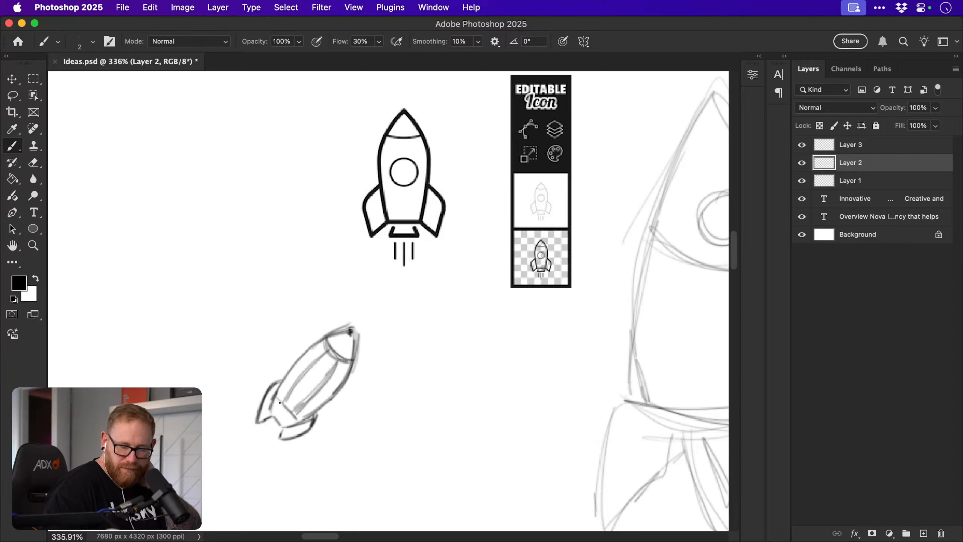
mouse_move(276, 399)
mouse_down()
mouse_move(295, 420)
mouse_move(276, 395)
mouse_up()
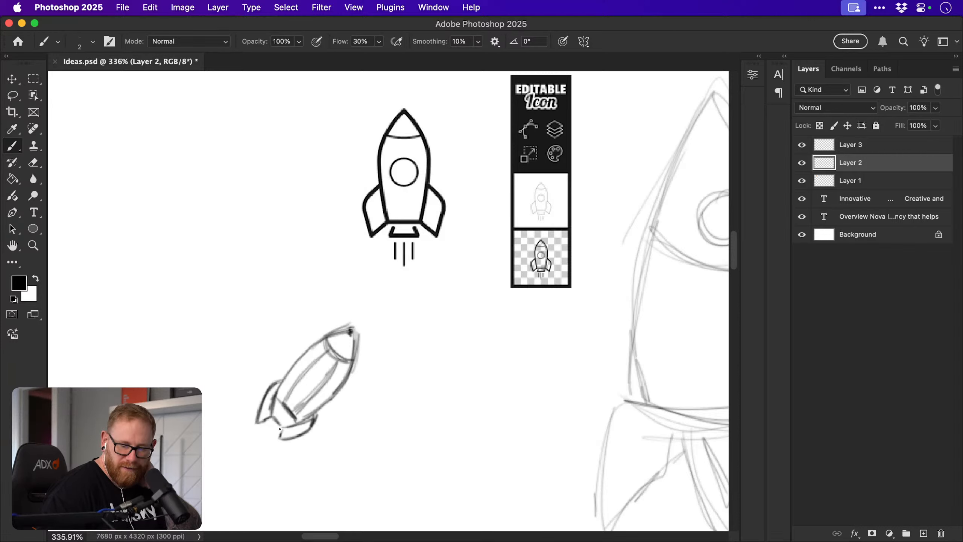
Darken the diagonal rocket's tip, body sides, stripes, nose-cone line and lower fin.
mouse_move(328, 353)
mouse_down()
mouse_move(286, 402)
mouse_move(326, 383)
mouse_move(351, 330)
mouse_up()
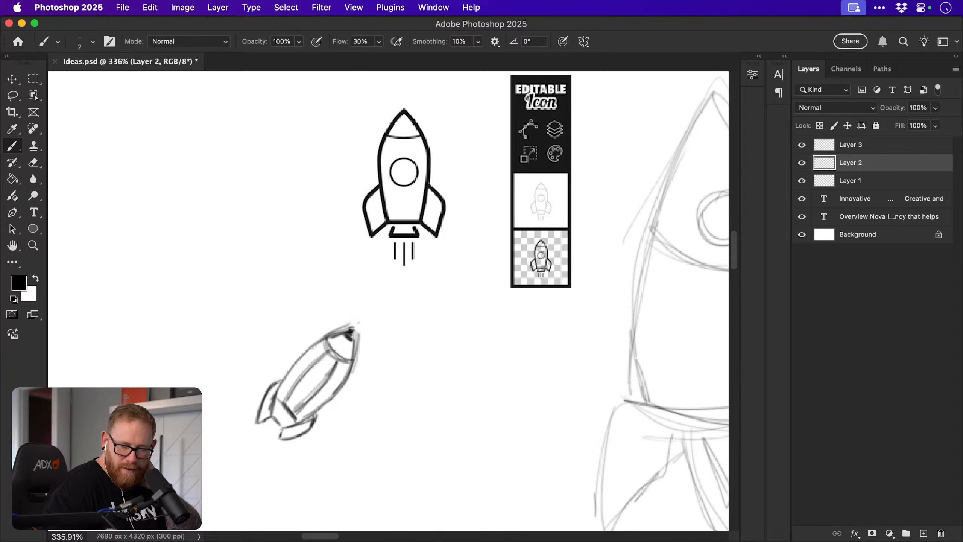
mouse_move(353, 331)
mouse_down()
mouse_move(354, 343)
mouse_move(320, 343)
mouse_move(277, 394)
mouse_up()
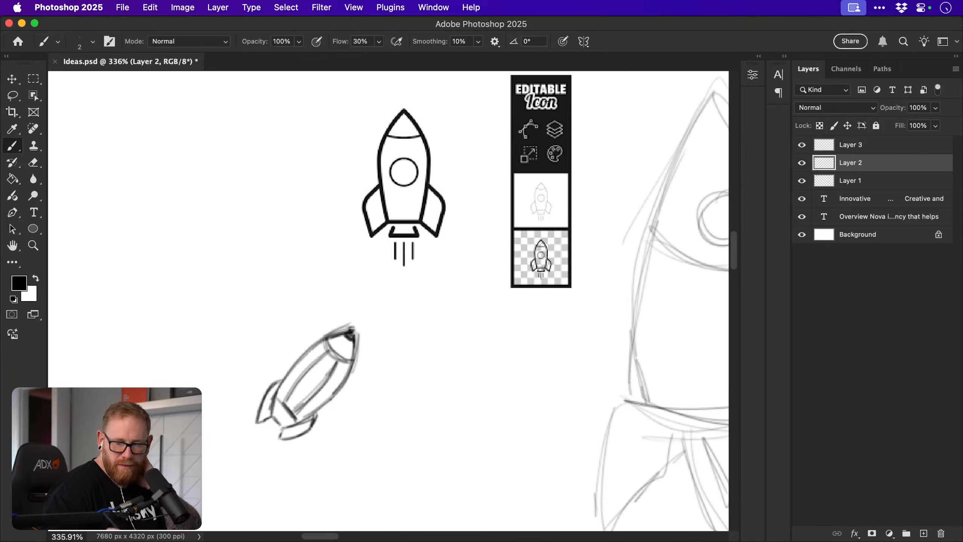
mouse_move(354, 336)
mouse_down()
mouse_move(337, 391)
mouse_move(280, 438)
mouse_move(273, 418)
mouse_move(282, 428)
mouse_move(282, 406)
mouse_up()
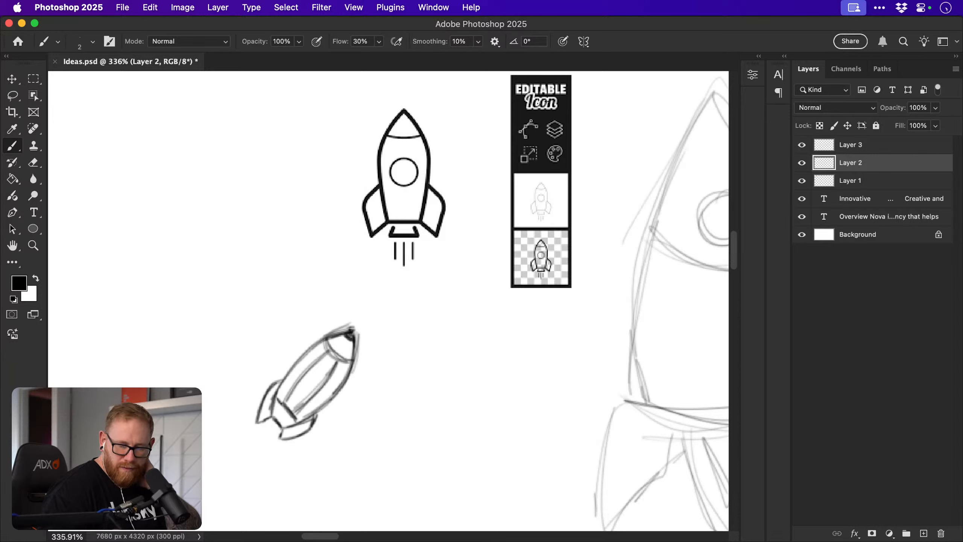
mouse_move(330, 351)
mouse_down()
mouse_move(284, 404)
mouse_move(327, 383)
mouse_move(292, 412)
mouse_up()
drag(326, 338, 354, 361)
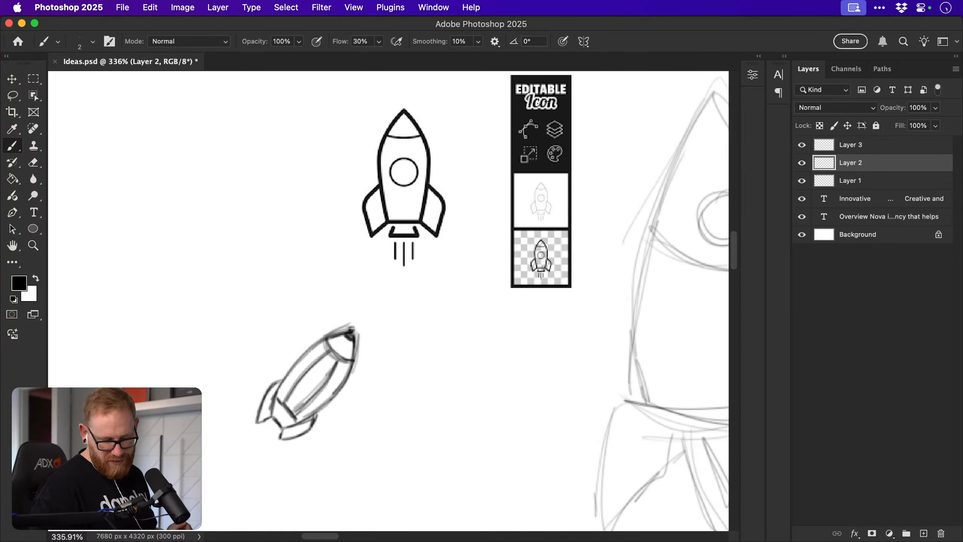
mouse_move(278, 440)
mouse_down()
mouse_move(305, 436)
mouse_move(317, 417)
mouse_up()
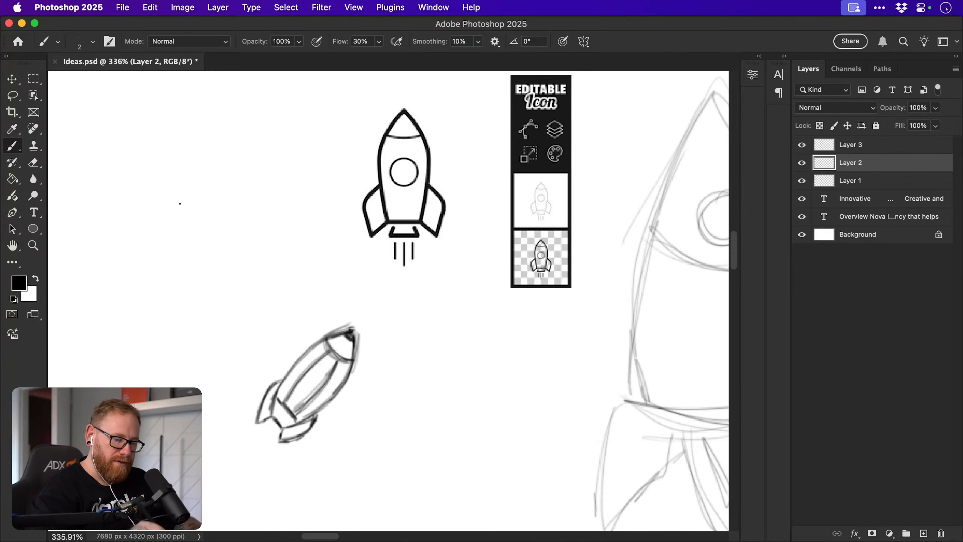
Sketch a small upright rocket left of the outlined icon, with an arrowhead nose, tapered body, two side fins and a pointed flame.
drag(180, 203, 159, 255)
mouse_move(181, 203)
mouse_down()
mouse_move(216, 245)
mouse_move(171, 315)
mouse_up()
drag(208, 249, 182, 345)
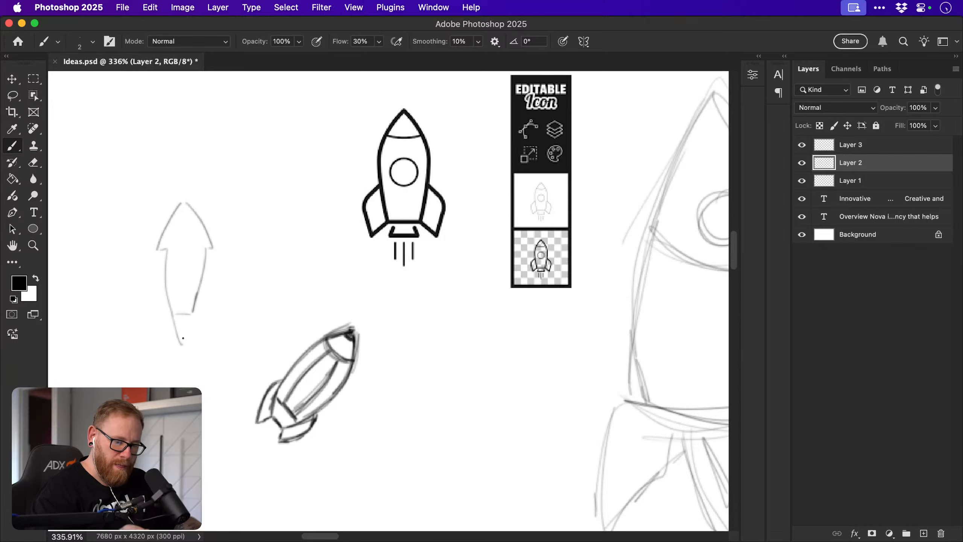
mouse_move(193, 312)
mouse_down()
mouse_move(185, 337)
mouse_move(175, 314)
mouse_up()
mouse_move(175, 315)
mouse_down()
mouse_move(177, 334)
mouse_move(171, 313)
mouse_move(189, 322)
mouse_move(186, 313)
mouse_move(157, 318)
mouse_move(160, 335)
mouse_move(172, 317)
mouse_move(199, 320)
mouse_move(203, 297)
mouse_move(200, 334)
mouse_up()
mouse_move(198, 288)
mouse_down()
mouse_move(206, 336)
mouse_move(195, 311)
mouse_up()
drag(170, 251, 169, 330)
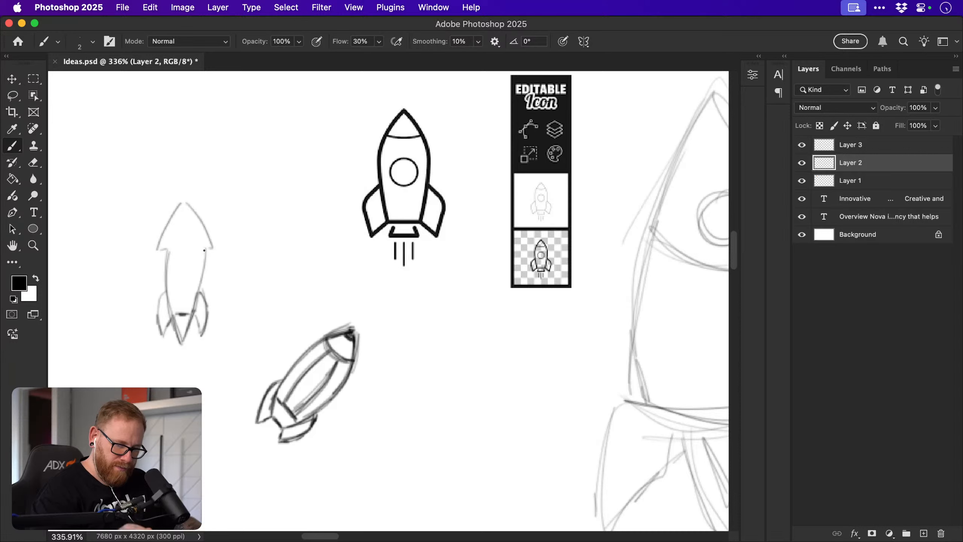
Retrace the small upright rocket's body and nose, adding a curved line under the nose.
drag(205, 249, 193, 304)
drag(196, 292, 191, 316)
mouse_move(161, 249)
mouse_down()
mouse_move(187, 200)
mouse_move(200, 242)
mouse_move(168, 248)
mouse_move(205, 251)
mouse_move(161, 252)
mouse_move(214, 245)
mouse_move(169, 250)
mouse_move(202, 256)
mouse_up()
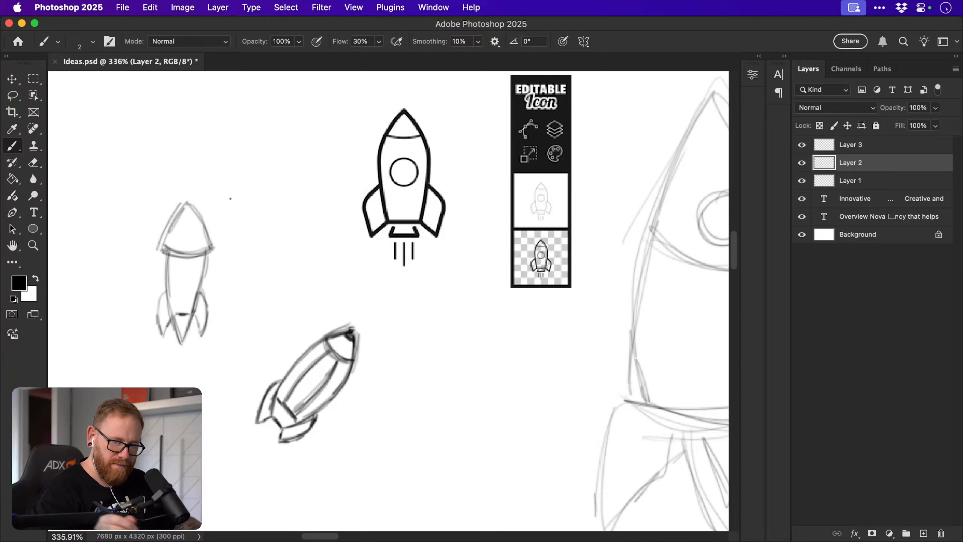
Undo the last stroke, erase the curved line under the small rocket's nose, then redraw the nose's shoulder edges and darken the fins.
mouse_move(187, 273)
mouse_down()
mouse_move(176, 263)
mouse_move(193, 244)
mouse_move(195, 261)
mouse_move(162, 252)
mouse_move(178, 246)
mouse_move(167, 237)
mouse_move(175, 214)
mouse_move(196, 208)
mouse_move(211, 238)
mouse_move(170, 256)
mouse_move(183, 341)
mouse_move(206, 251)
mouse_move(188, 324)
mouse_up()
key(super+z)
key(e)
key(b)
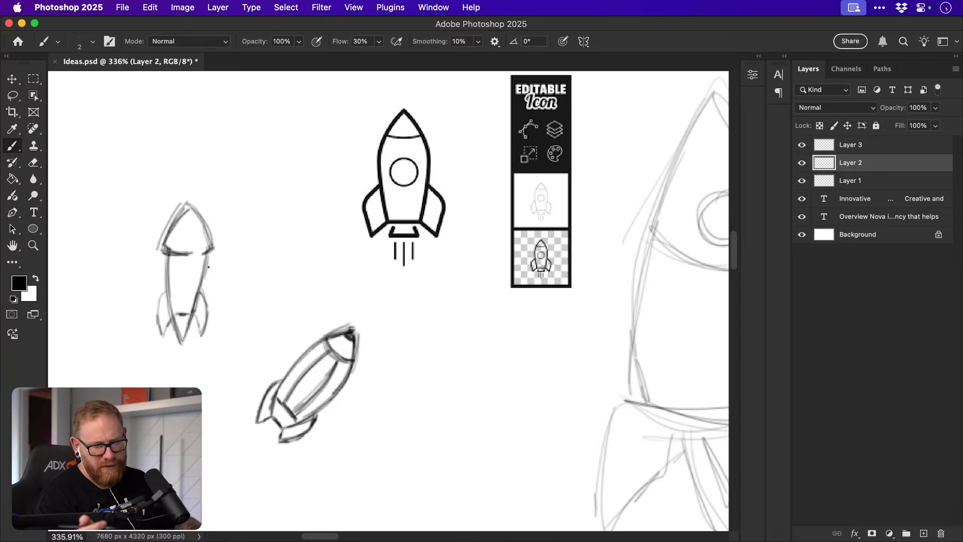
mouse_move(166, 293)
mouse_down()
mouse_move(163, 331)
mouse_move(169, 325)
mouse_up()
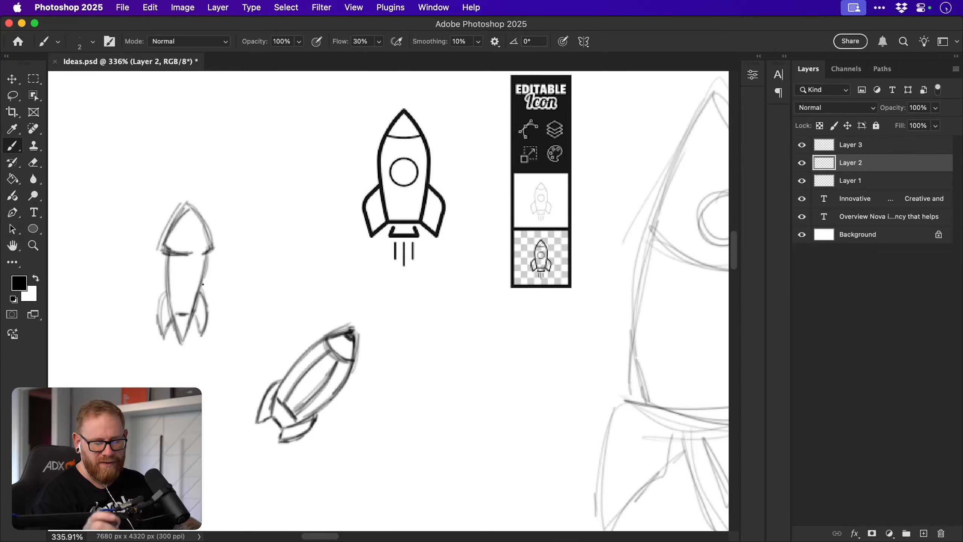
In the empty area above the large N, sketch a small outlined N whose last stem ends in an upward arrowhead.
drag(528, 379, 307, 337)
drag(425, 320, 208, 408)
drag(421, 372, 271, 423)
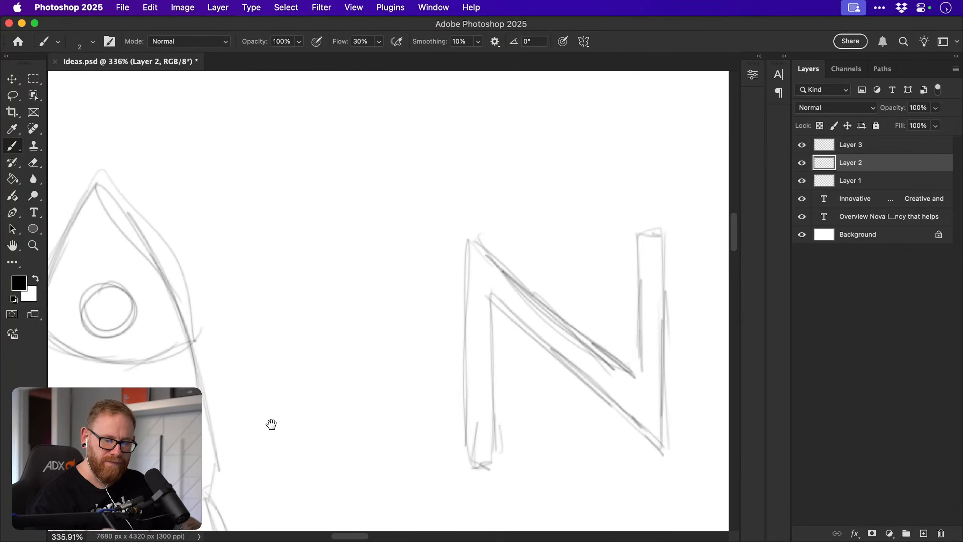
drag(440, 340, 311, 456)
drag(412, 371, 285, 479)
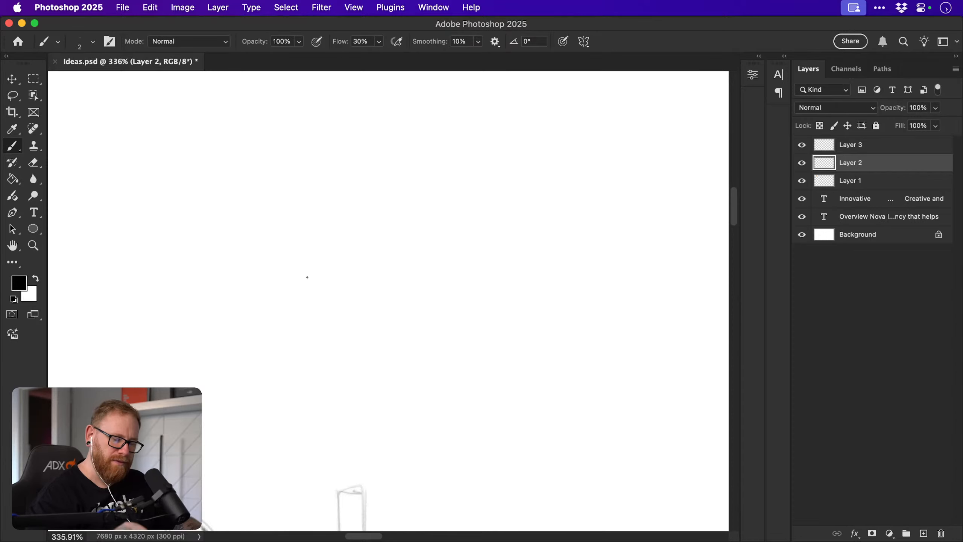
mouse_move(308, 287)
mouse_down()
mouse_move(322, 233)
mouse_move(356, 287)
mouse_up()
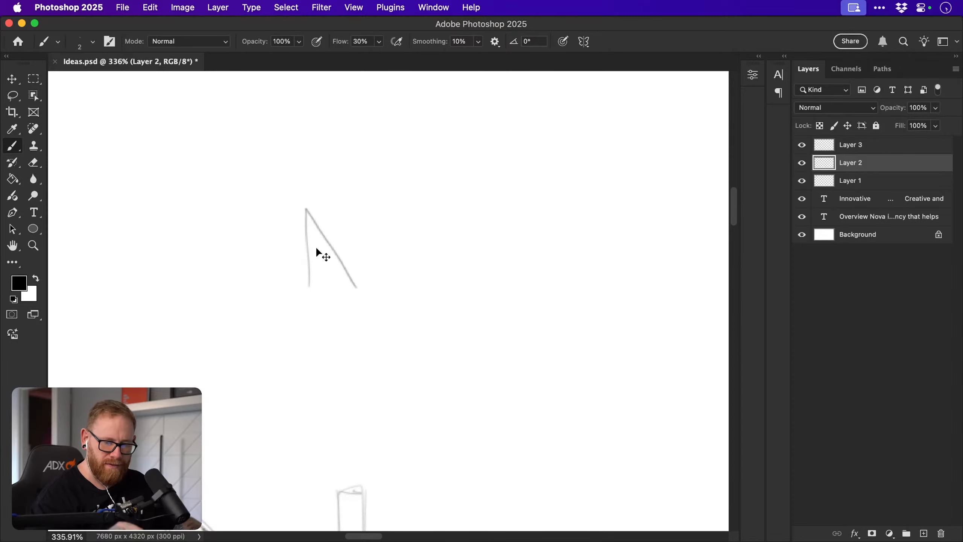
drag(299, 205, 311, 287)
mouse_move(300, 209)
mouse_down()
mouse_move(307, 195)
mouse_move(354, 259)
mouse_move(355, 194)
mouse_move(365, 215)
mouse_move(355, 287)
mouse_up()
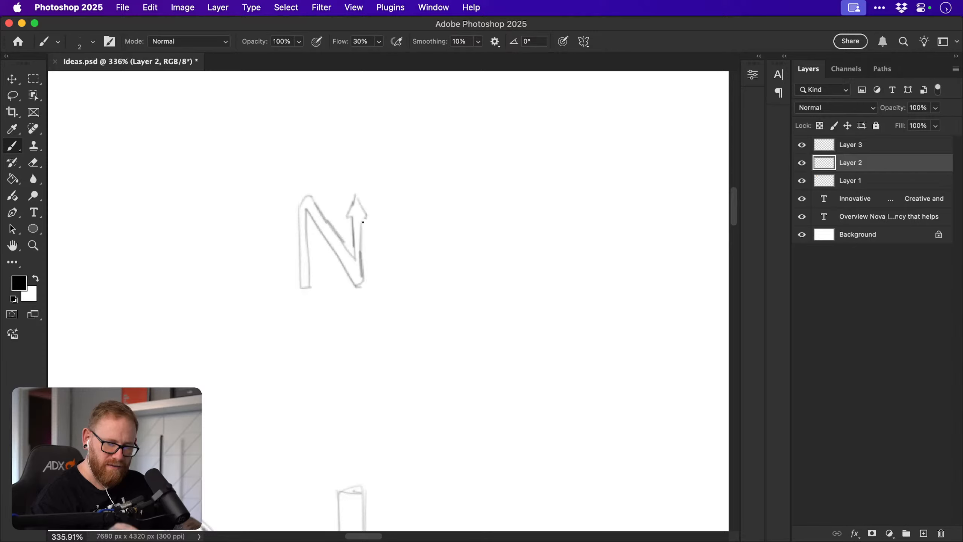
Darken the small N's arrow stem and diagonal, and redraw its first upper corner as a sharp point.
mouse_move(363, 222)
mouse_down()
mouse_move(362, 268)
mouse_move(347, 217)
mouse_move(355, 196)
mouse_up()
drag(356, 196, 363, 219)
drag(363, 219, 362, 283)
drag(307, 213, 359, 284)
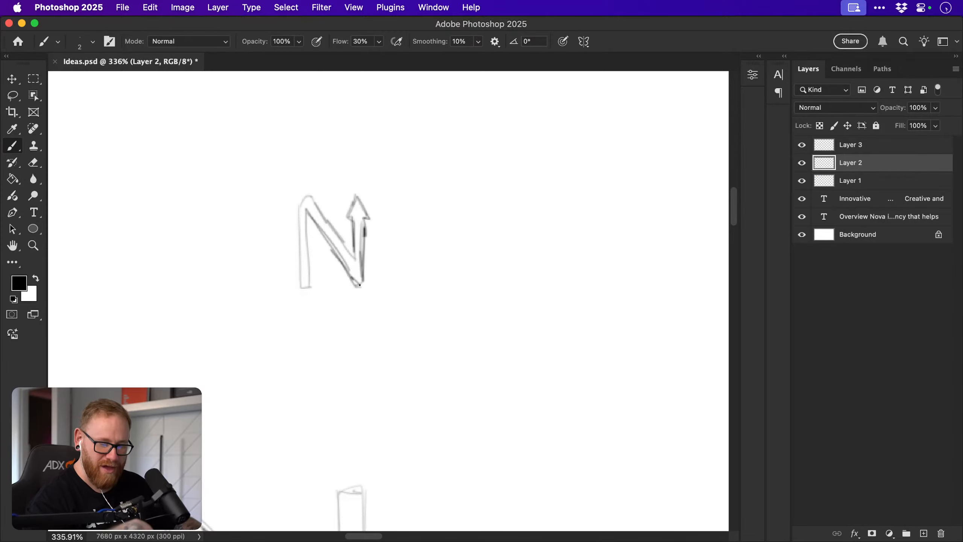
mouse_move(314, 202)
mouse_down()
mouse_move(349, 254)
mouse_move(329, 217)
mouse_move(305, 216)
mouse_move(299, 202)
mouse_move(301, 277)
mouse_move(312, 279)
mouse_move(308, 215)
mouse_move(309, 290)
mouse_move(299, 203)
mouse_move(317, 207)
mouse_move(299, 188)
mouse_up()
drag(299, 190, 299, 211)
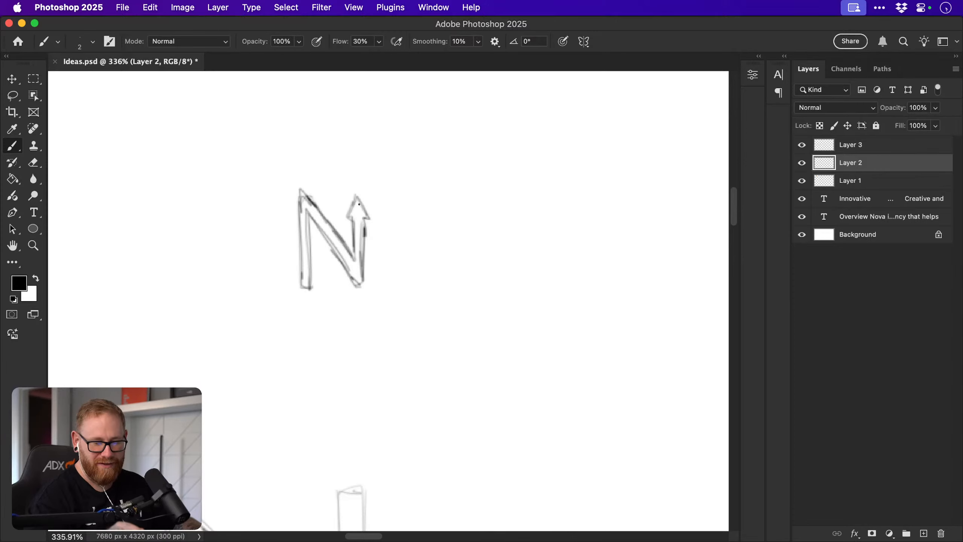
mouse_move(349, 215)
mouse_down()
mouse_move(358, 190)
mouse_move(371, 220)
mouse_move(366, 240)
mouse_move(361, 223)
mouse_move(366, 265)
mouse_up()
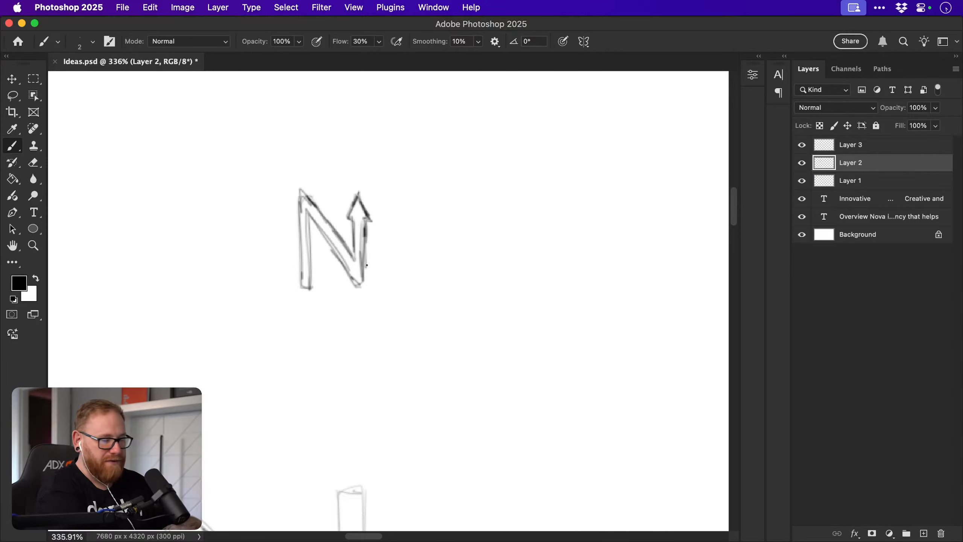
drag(433, 329, 551, 295)
scroll(550, 296, left, 10)
scroll(551, 295, down, 4)
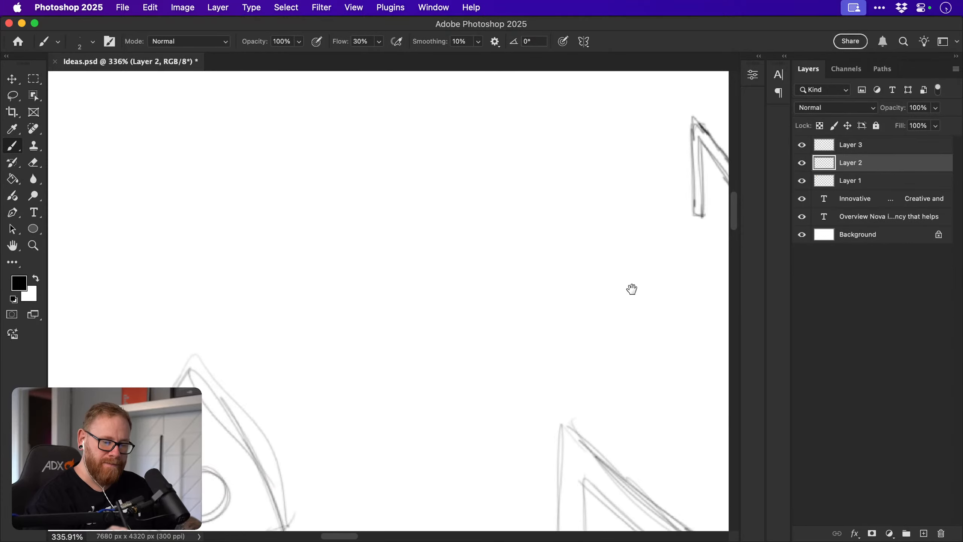
Sketch the word NOVA in the empty area above the small upright rocket, leaving the A without a crossbar.
scroll(540, 249, left, 5)
scroll(540, 249, down, 2)
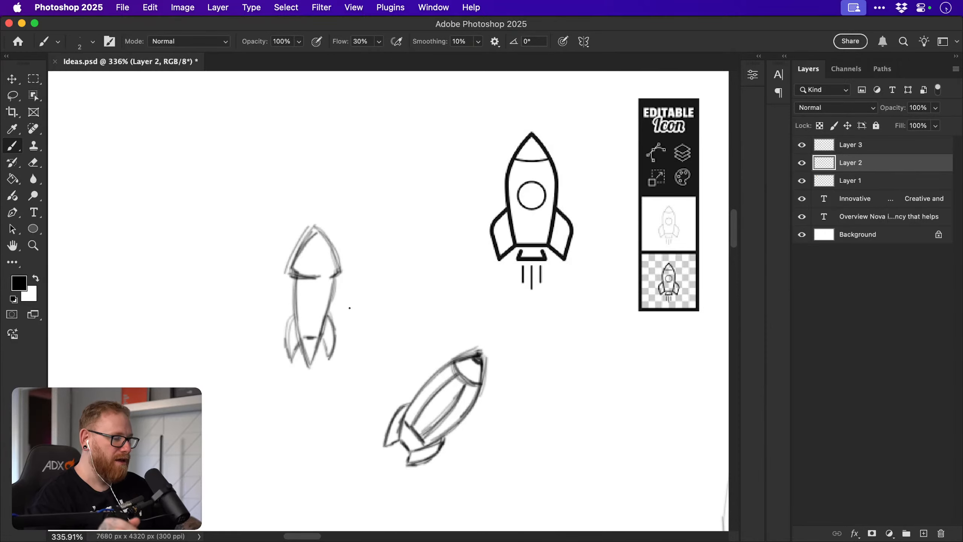
scroll(349, 308, up, 8)
mouse_move(182, 171)
mouse_down()
mouse_move(183, 230)
mouse_move(211, 212)
mouse_move(232, 232)
mouse_up()
drag(231, 173, 232, 230)
drag(234, 190, 232, 230)
mouse_move(249, 191)
mouse_down()
mouse_move(294, 208)
mouse_move(258, 223)
mouse_move(256, 183)
mouse_move(292, 223)
mouse_move(250, 190)
mouse_move(273, 229)
mouse_up()
key(super+z)
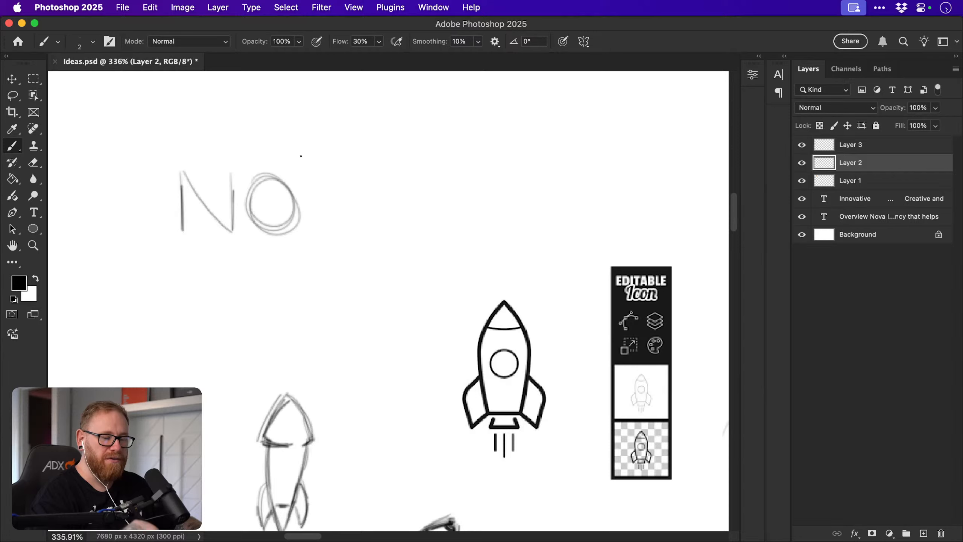
mouse_move(302, 174)
mouse_down()
mouse_move(327, 228)
mouse_move(356, 171)
mouse_up()
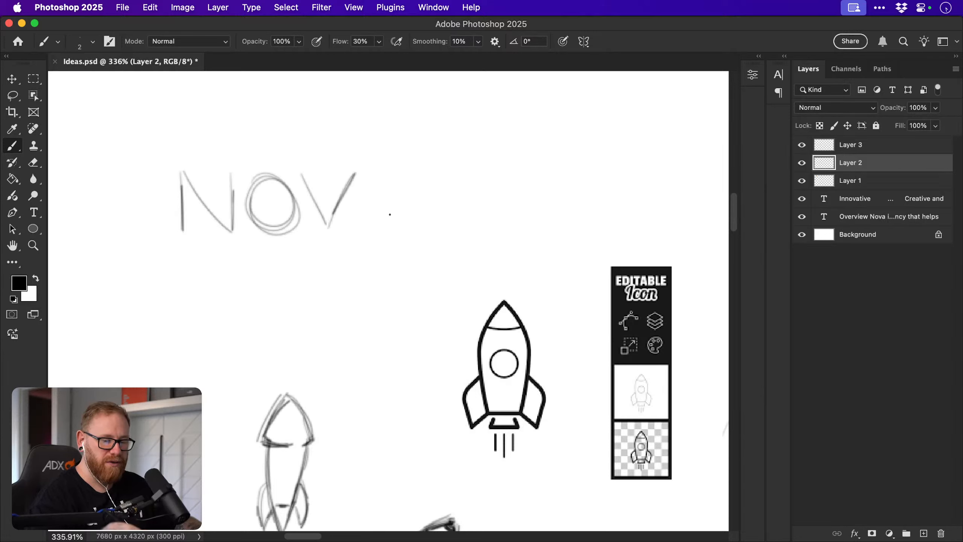
mouse_move(347, 230)
mouse_down()
mouse_move(377, 174)
mouse_move(402, 226)
mouse_up()
drag(381, 191, 421, 238)
drag(334, 226, 346, 223)
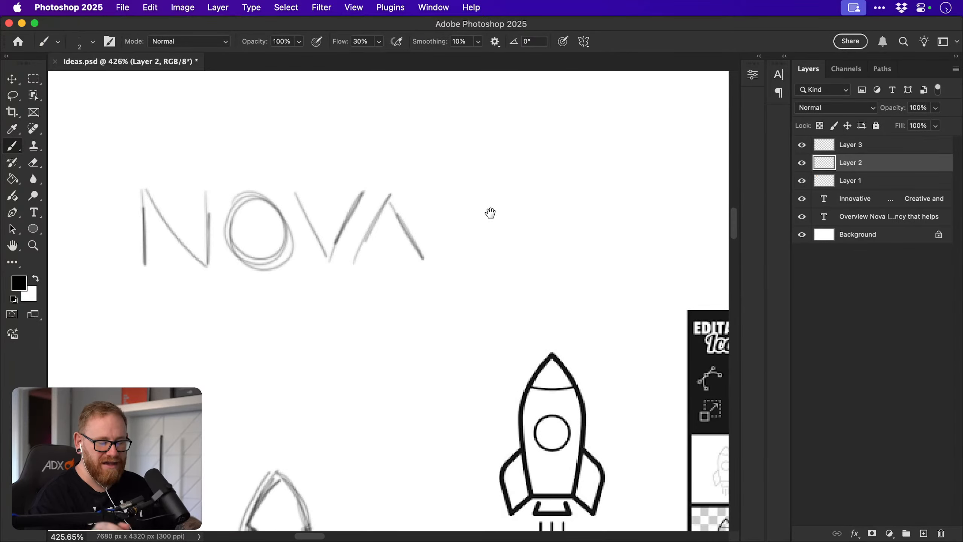
Retrace the N, V and A of the NOVA wordmark to firm up their strokes.
scroll(504, 220, left, 3)
mouse_move(170, 188)
mouse_down()
mouse_move(167, 270)
mouse_move(218, 271)
mouse_up()
drag(228, 196, 226, 256)
mouse_move(317, 207)
mouse_down()
mouse_move(338, 249)
mouse_move(385, 196)
mouse_up()
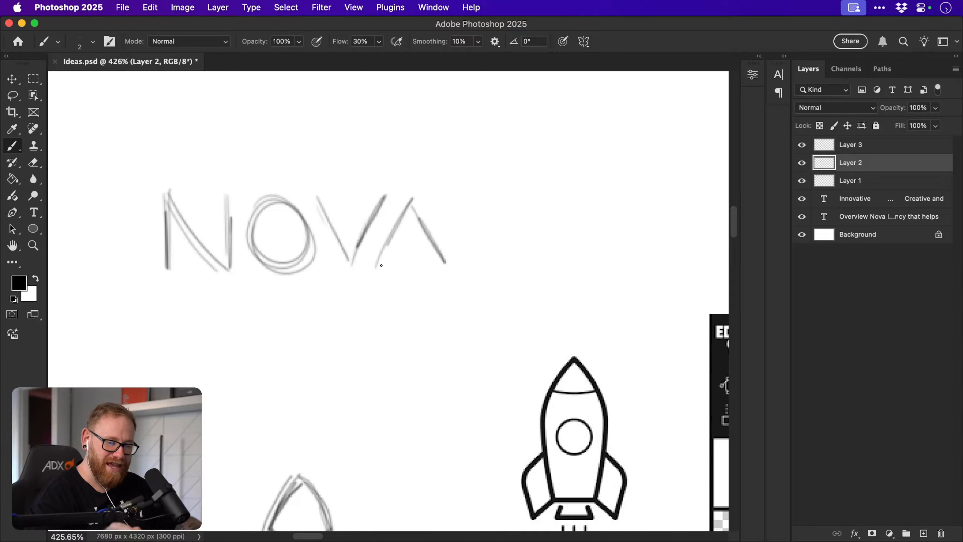
mouse_move(377, 267)
mouse_down()
mouse_move(413, 197)
mouse_move(446, 263)
mouse_up()
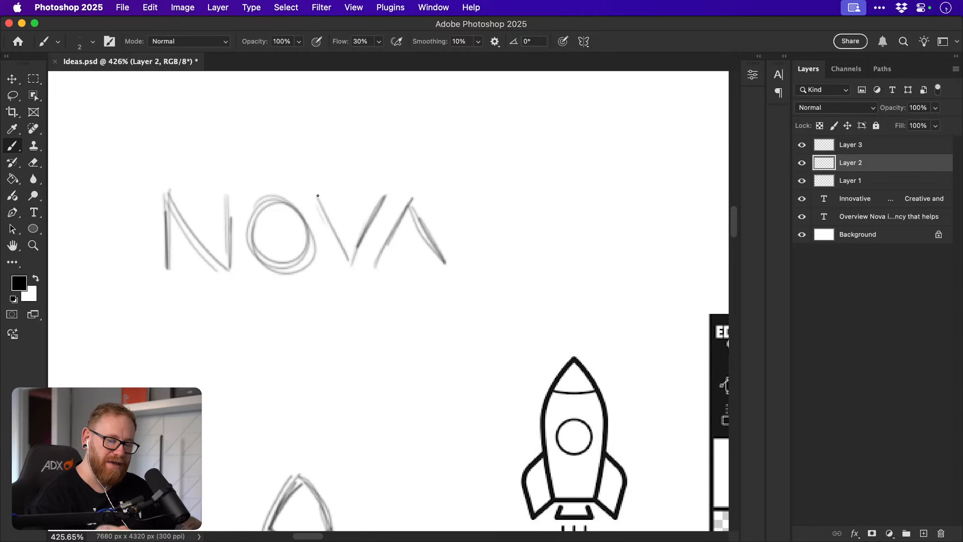
mouse_move(318, 204)
mouse_down()
mouse_move(353, 258)
mouse_move(410, 201)
mouse_up()
Try a crossbar on the A and an extra stroke over the O of NOVA, undoing each one.
mouse_move(411, 202)
mouse_down()
mouse_move(427, 247)
mouse_move(410, 237)
mouse_up()
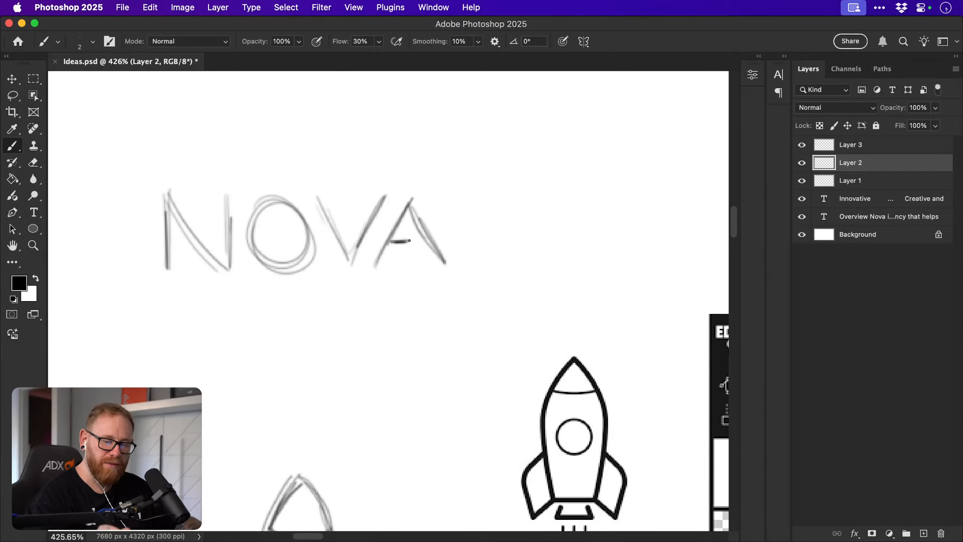
key(super+z)
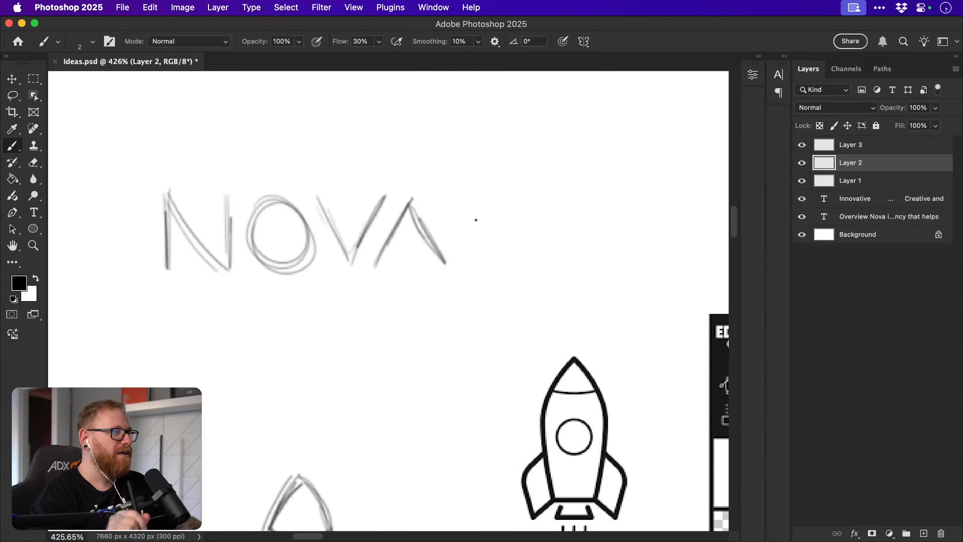
drag(305, 218, 282, 202)
key(super+z)
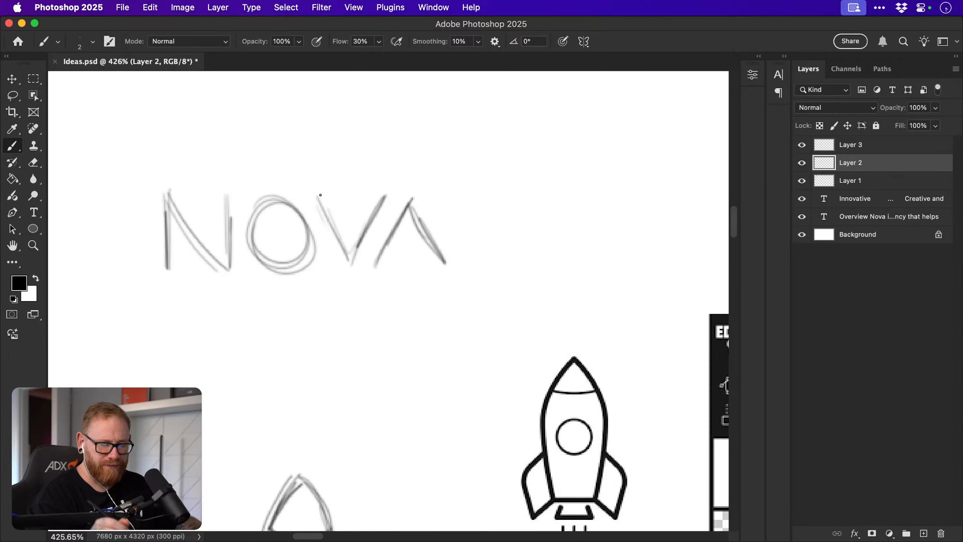
Try shading the peak of the A in NOVA as a dark tip, and undo it.
scroll(463, 212, up, 2)
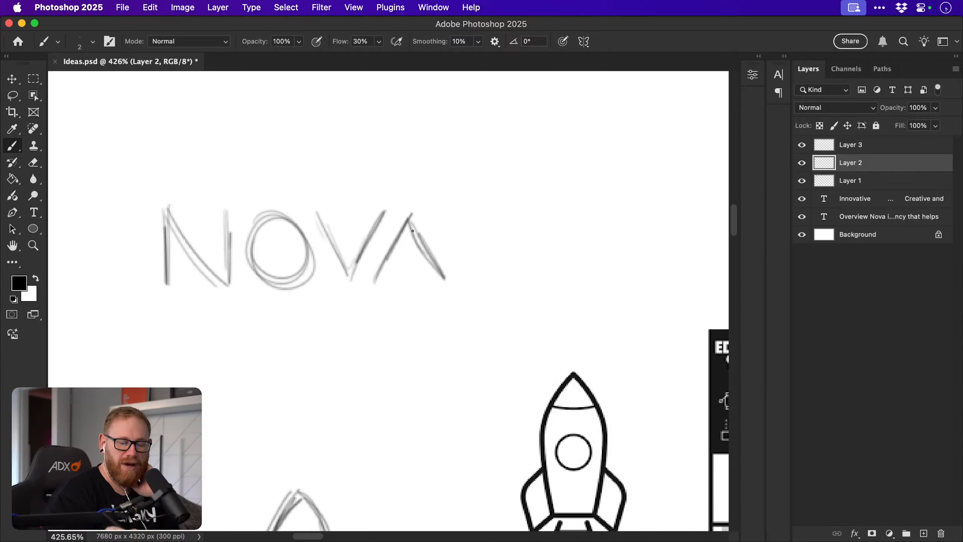
drag(401, 240, 412, 227)
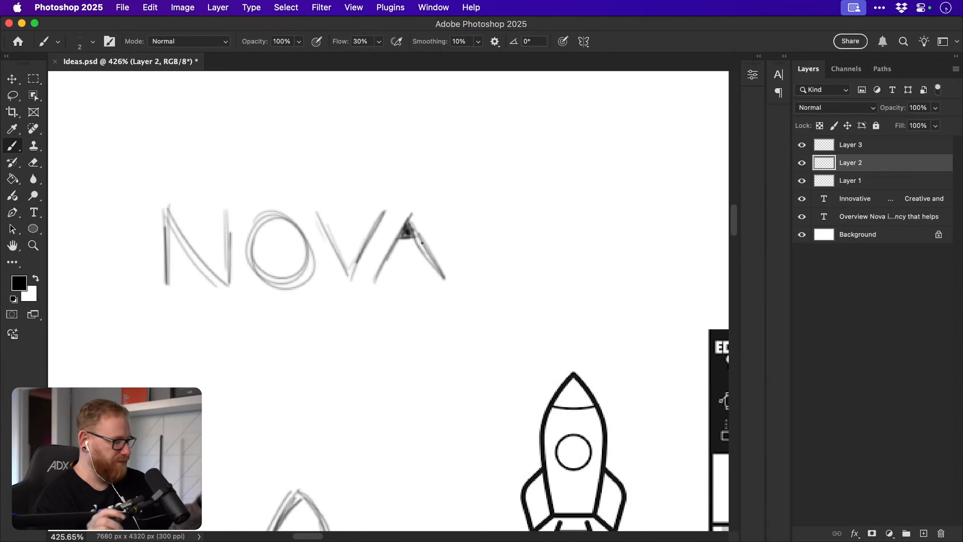
key(super+z)
key(super+z)
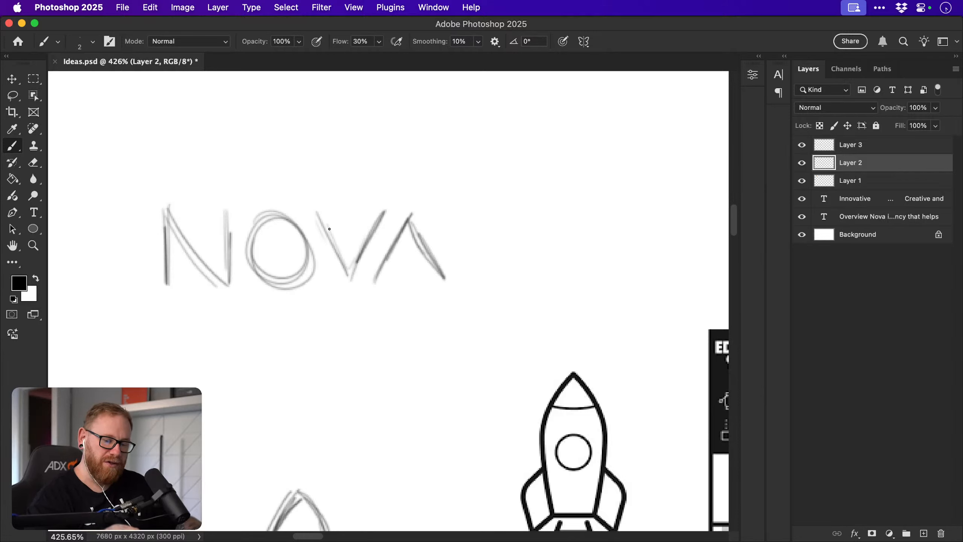
Darken the V's first arm, then try long arrow shafts above the V and below the A and undo them.
mouse_move(318, 213)
mouse_down()
mouse_move(348, 275)
mouse_move(373, 234)
mouse_move(349, 239)
mouse_move(353, 147)
mouse_up()
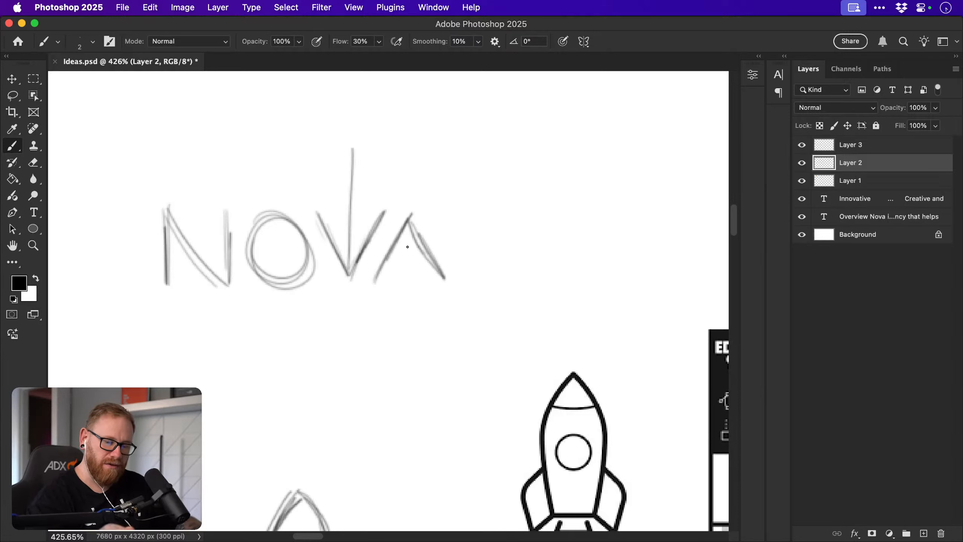
drag(408, 226, 407, 353)
key(super+z)
key(super+z)
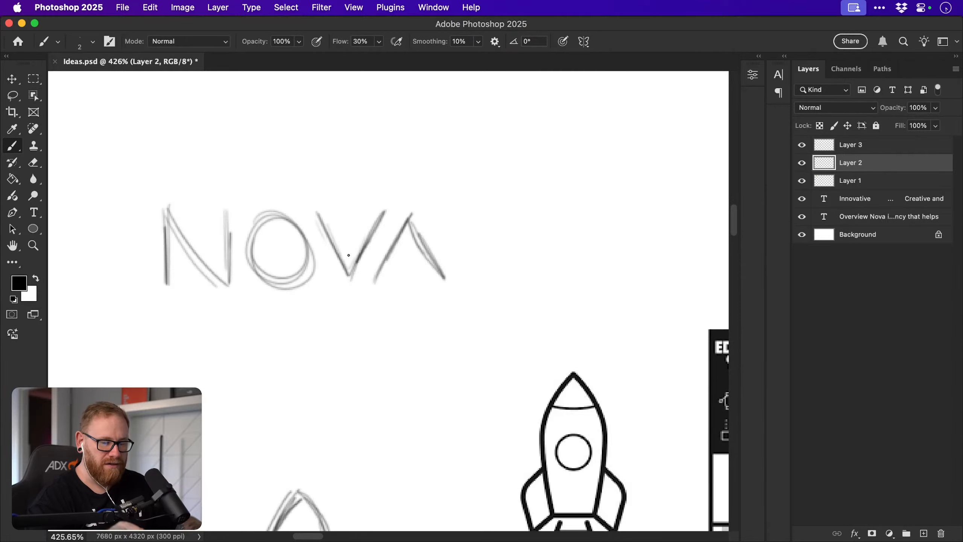
Try more arrow ideas on the V and A, including a short stepped shaft outlined above the V, and undo them.
mouse_move(349, 276)
mouse_down()
mouse_move(352, 232)
mouse_move(351, 266)
mouse_up()
mouse_move(407, 230)
mouse_down()
mouse_move(406, 281)
mouse_move(407, 232)
mouse_up()
key(super+z)
key(super+z)
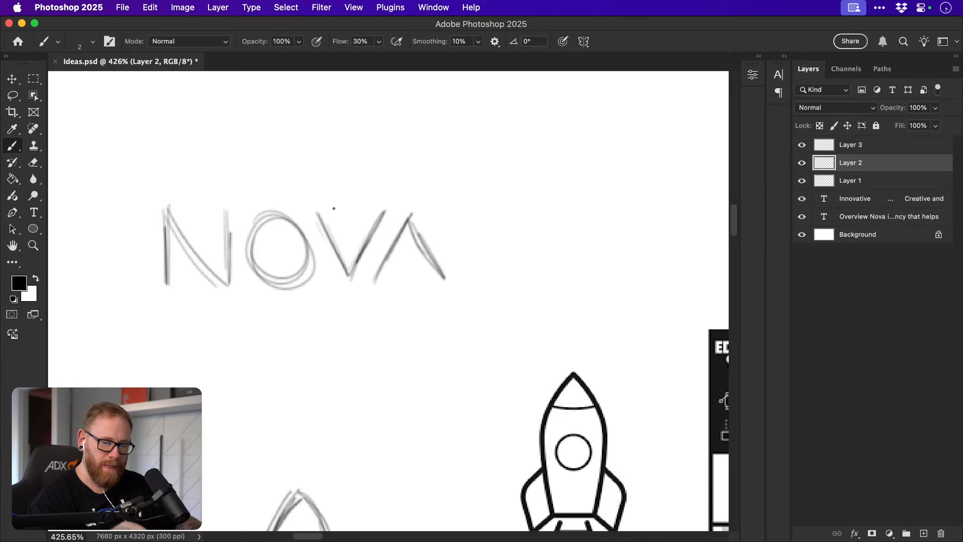
mouse_move(334, 211)
mouse_down()
mouse_move(362, 198)
mouse_move(366, 213)
mouse_up()
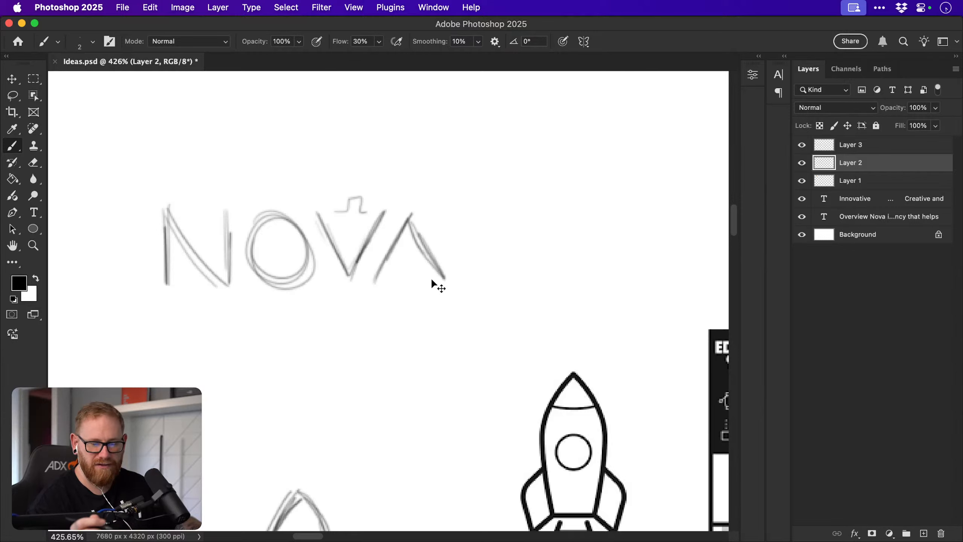
key(super+z)
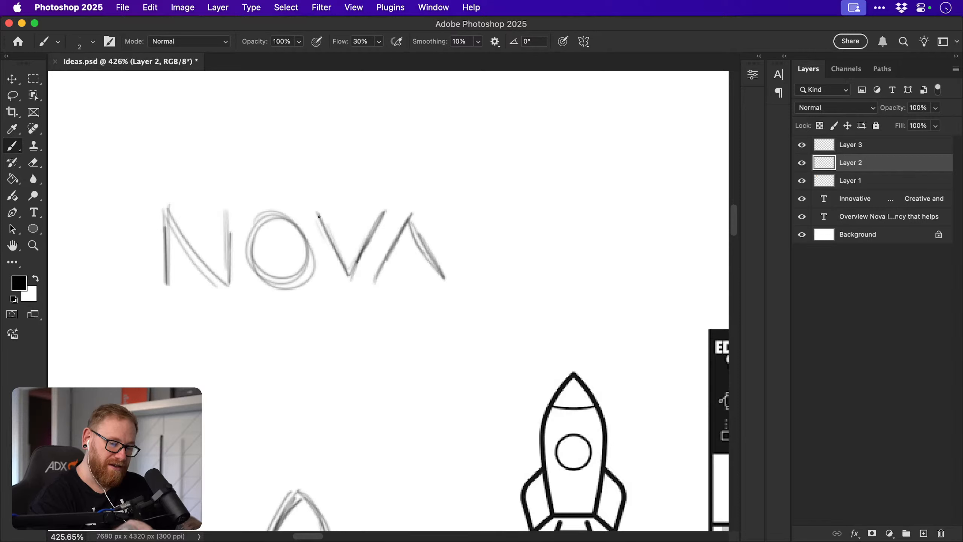
Retrace both arms of the V in NOVA, then undo an extra stroke over the O.
mouse_move(324, 224)
mouse_down()
mouse_move(350, 269)
mouse_move(381, 216)
mouse_up()
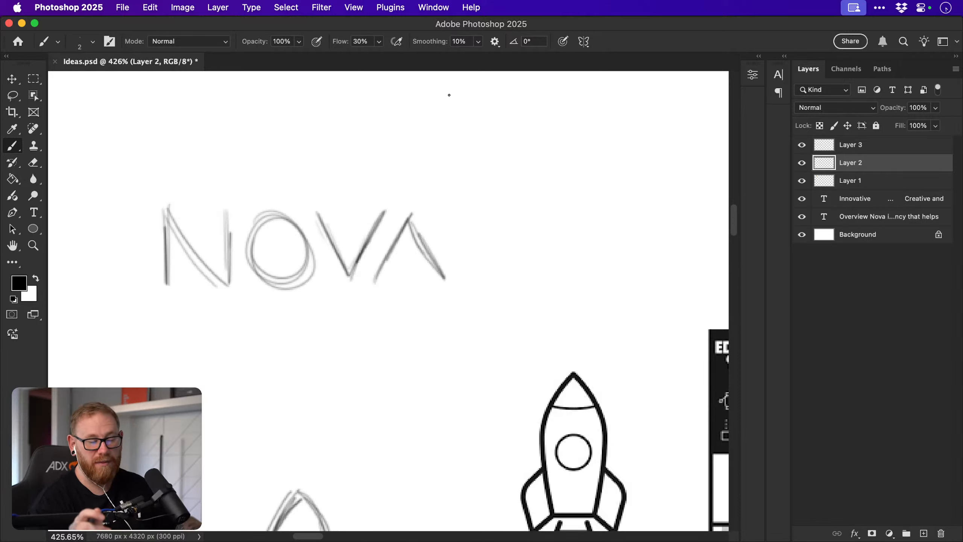
mouse_move(246, 234)
mouse_down()
mouse_move(271, 218)
mouse_move(263, 281)
mouse_move(248, 223)
mouse_up()
key(super+z)
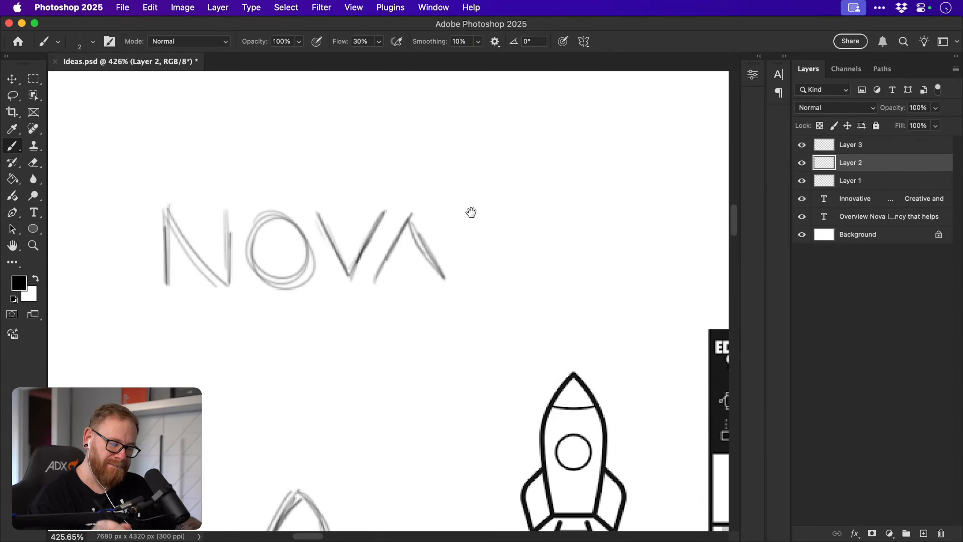
Try a loose ellipse around the V and A of NOVA to mark the letter pair, and undo it.
drag(471, 212, 471, 235)
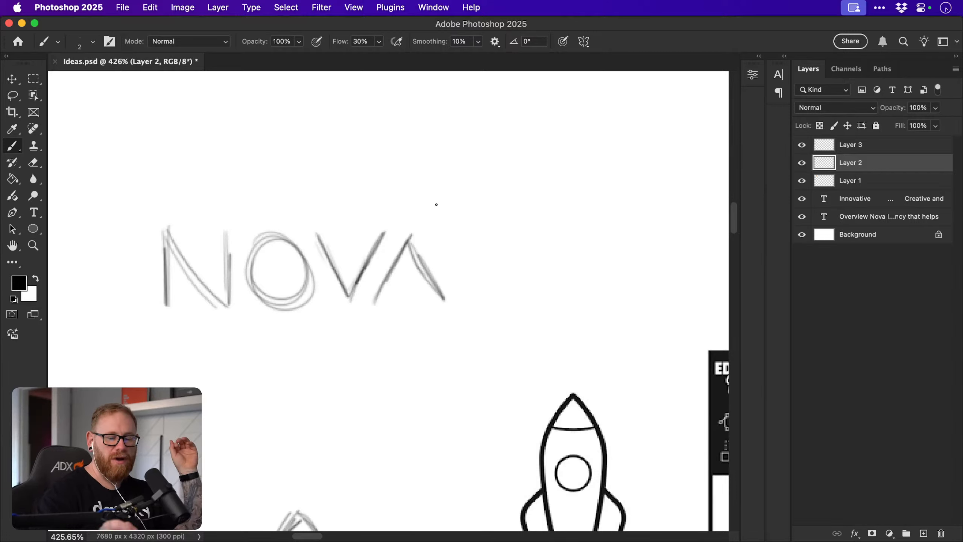
mouse_move(337, 219)
mouse_down()
mouse_move(333, 320)
mouse_move(417, 223)
mouse_up()
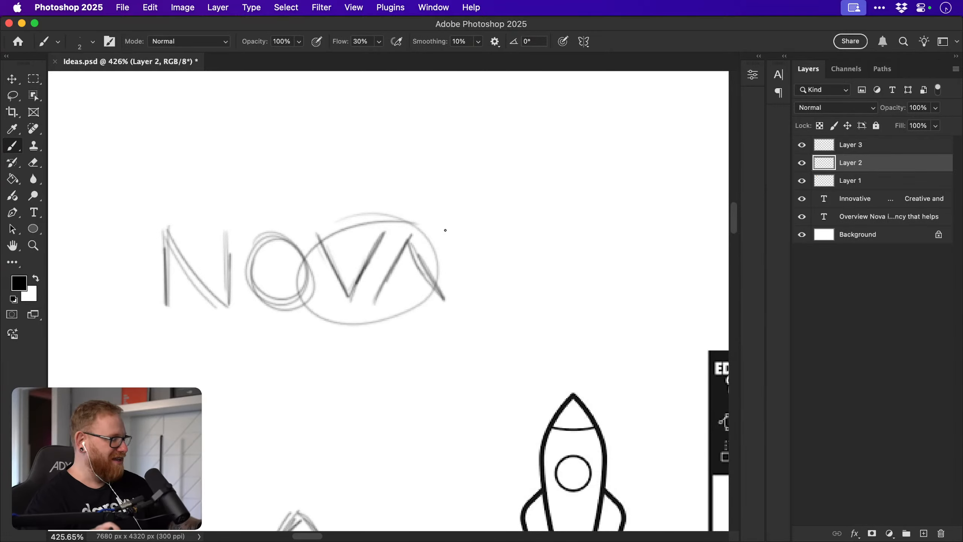
key(super+z)
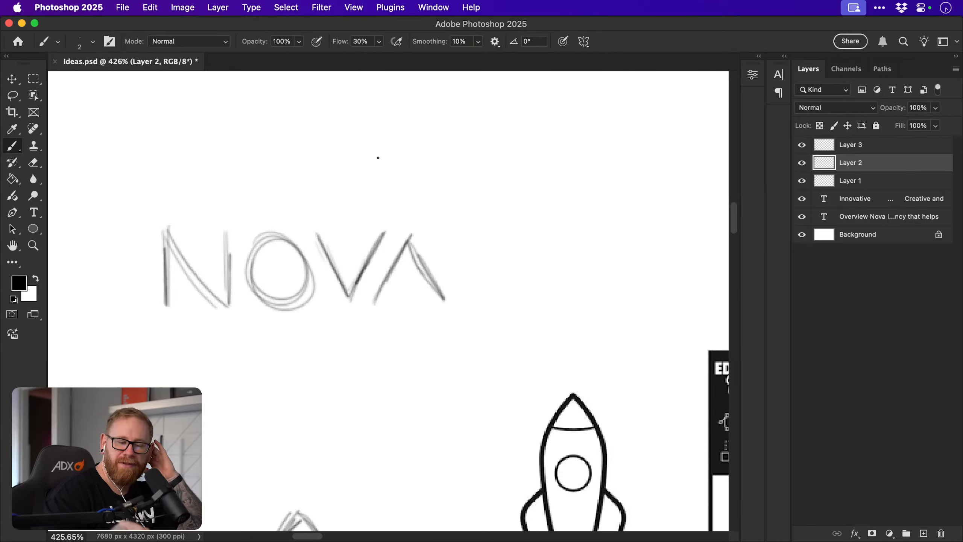
Handwrite the word ARDENT in capitals above the NOVA wordmark as a lettering example.
mouse_move(378, 156)
mouse_down()
mouse_move(416, 154)
mouse_move(407, 143)
mouse_up()
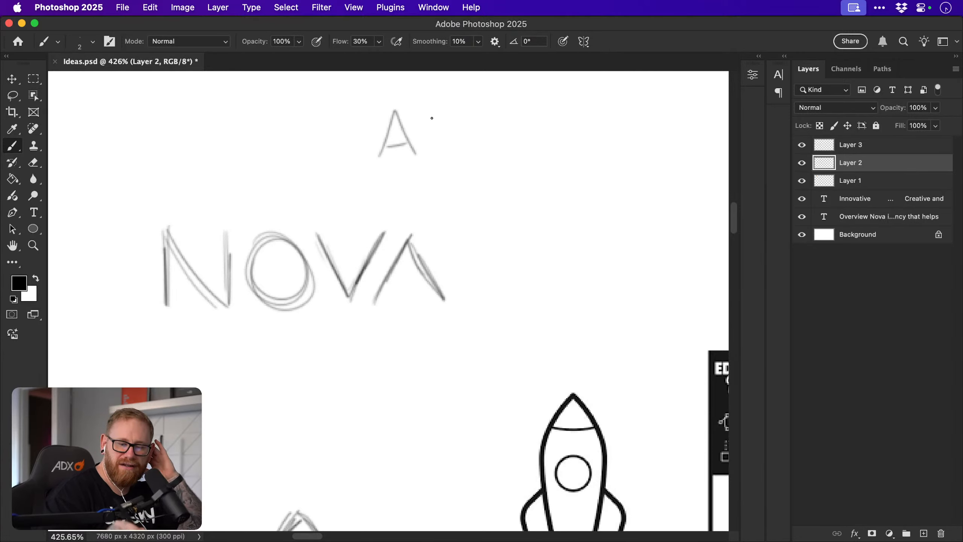
drag(429, 112, 432, 155)
mouse_move(430, 109)
mouse_down()
mouse_move(432, 153)
mouse_move(444, 107)
mouse_move(433, 129)
mouse_move(456, 159)
mouse_up()
drag(472, 115, 473, 160)
mouse_move(471, 113)
mouse_down()
mouse_move(504, 144)
mouse_move(482, 162)
mouse_up()
mouse_move(514, 112)
mouse_down()
mouse_move(512, 152)
mouse_move(532, 109)
mouse_up()
mouse_move(515, 127)
mouse_down()
mouse_move(534, 126)
mouse_move(533, 149)
mouse_up()
mouse_move(549, 152)
mouse_down()
mouse_move(576, 139)
mouse_move(585, 112)
mouse_up()
drag(593, 116, 633, 113)
drag(613, 115, 616, 157)
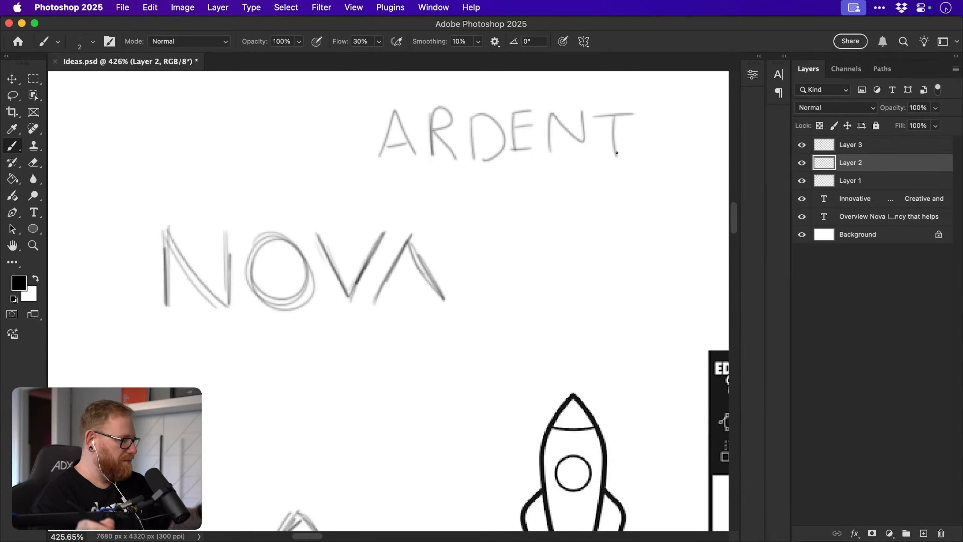
In ARDENT, try erasing the A's crossbar and restore it, then erase the E's vertical stem to leave three bars.
key(e)
mouse_move(411, 139)
mouse_down()
mouse_move(393, 144)
mouse_move(398, 138)
mouse_up()
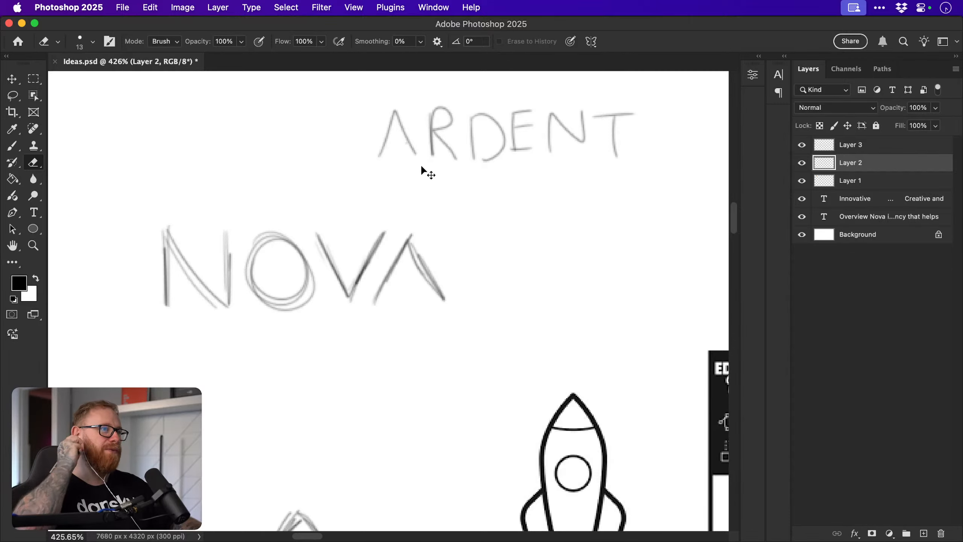
key(super+z)
mouse_move(516, 114)
mouse_down()
mouse_move(519, 135)
mouse_move(526, 105)
mouse_move(534, 151)
mouse_up()
key(b)
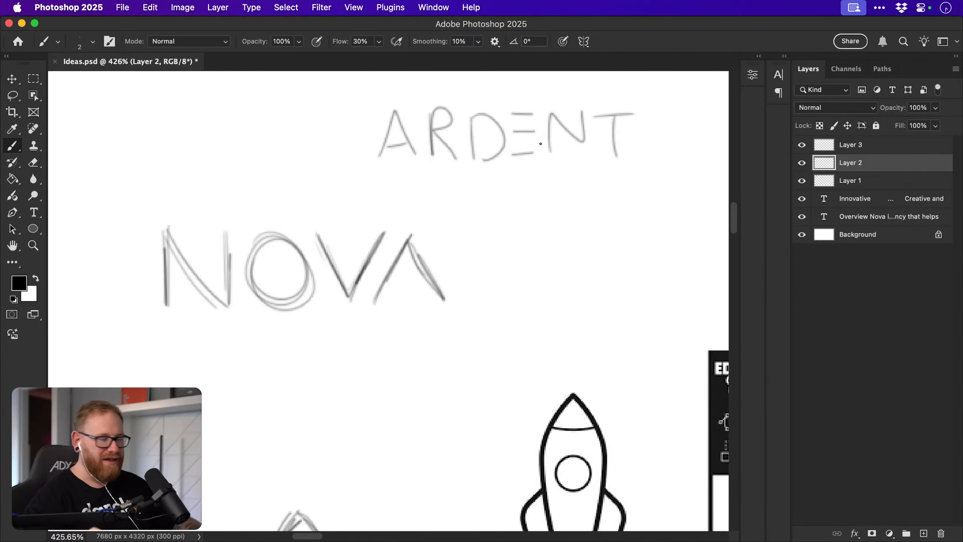
key(v)
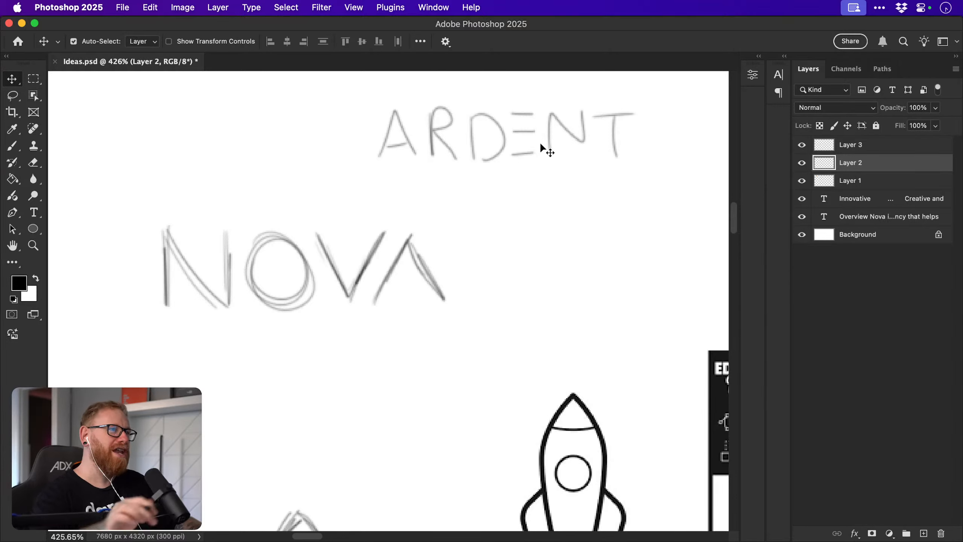
Undo all the brush strokes of the ARDENT lettering above the NOVA sketch.
key(super+z)
key(super+z)
key(super+z)
key(super+z)
key(super+z)
key(super+z)
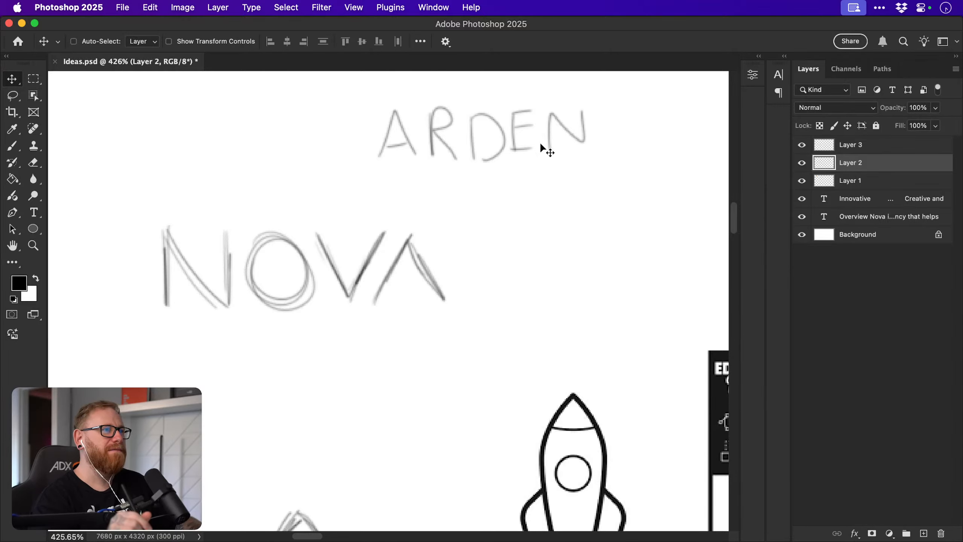
key(super+z)
key(super+z)
key(super+z)
key(super+z)
key(super+z)
key(super+z)
key(super+z)
key(super+z)
key(super+z)
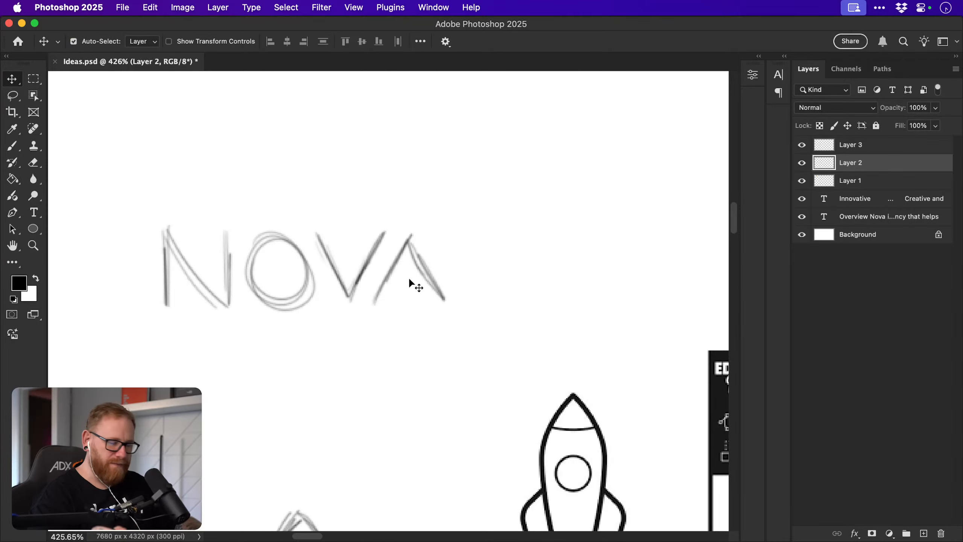
Sketch diagonal inner strokes with the Brush inside the A and V of the NOVA lettering.
key(z)
mouse_move(387, 272)
mouse_down()
mouse_move(412, 269)
mouse_move(523, 301)
mouse_up()
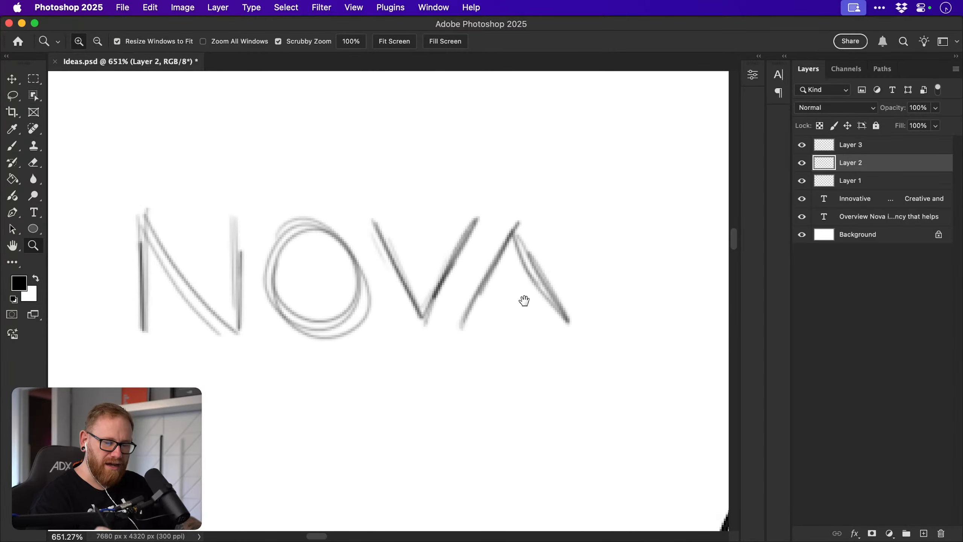
key(b)
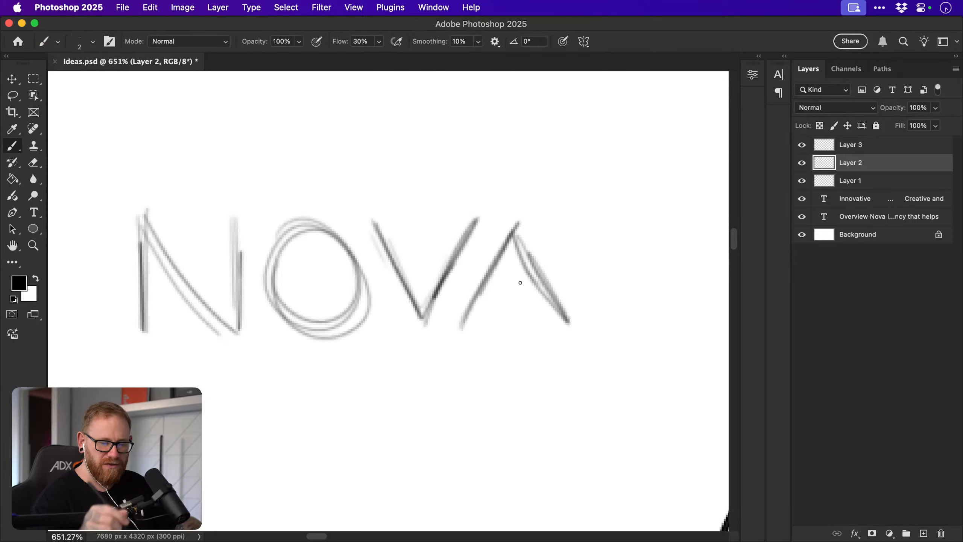
scroll(493, 349, up, 2)
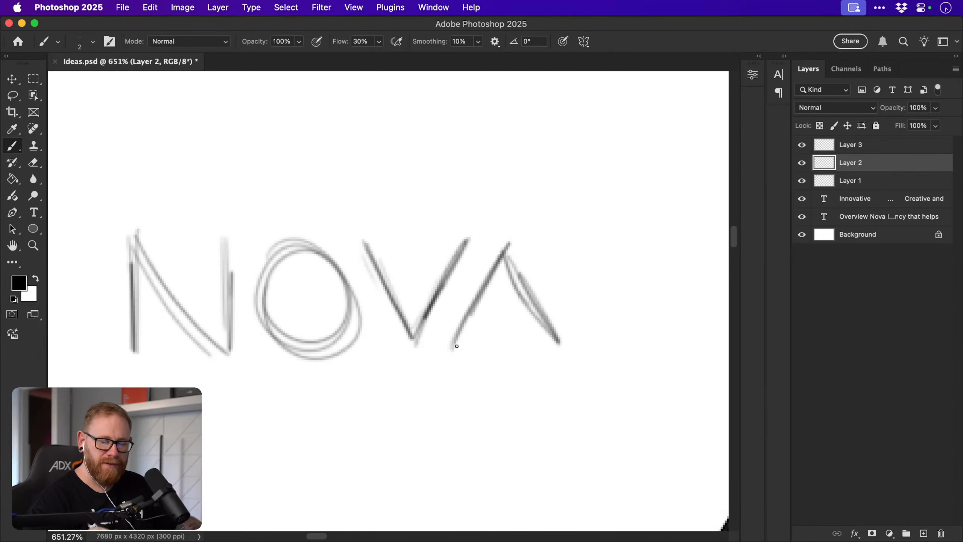
mouse_move(456, 346)
mouse_down()
mouse_move(513, 286)
mouse_move(457, 343)
mouse_up()
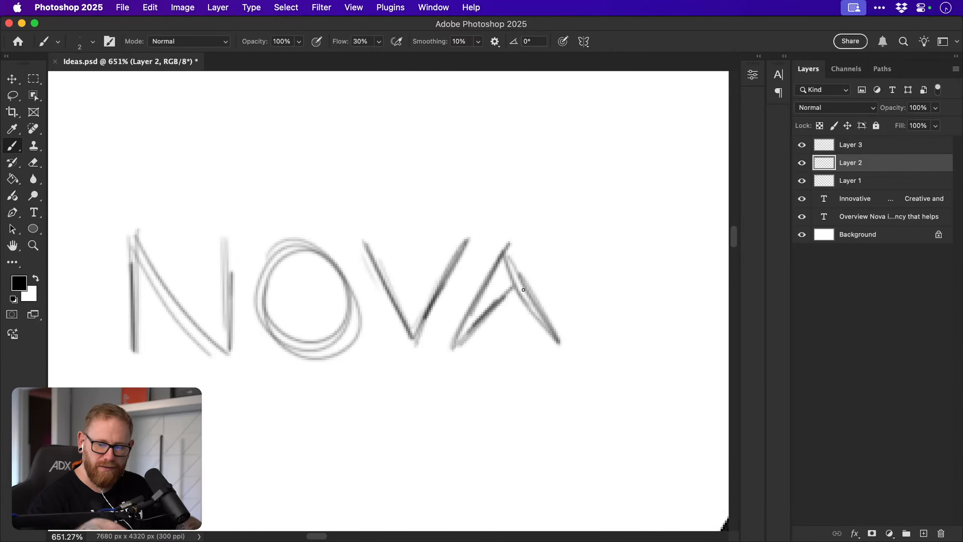
drag(494, 279, 521, 310)
key(super+z)
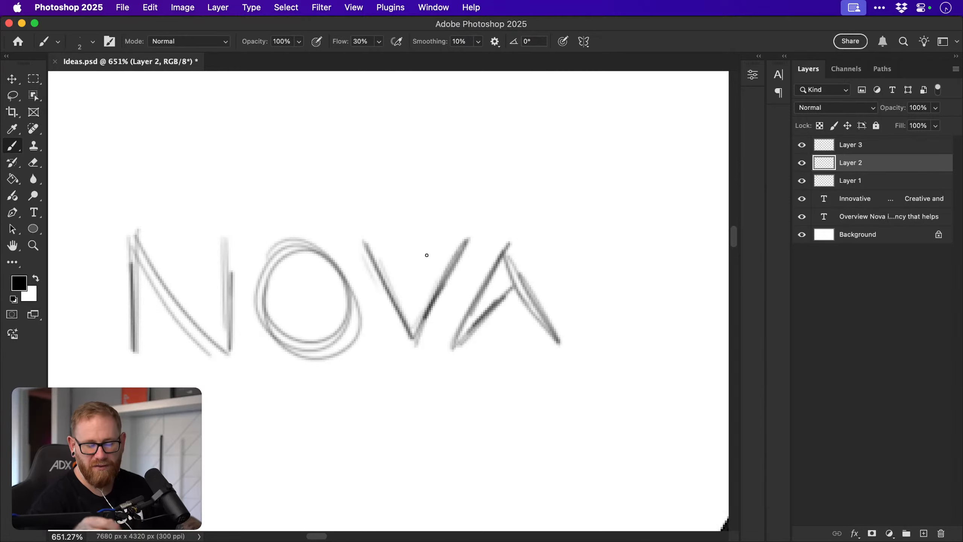
mouse_move(367, 246)
mouse_down()
mouse_move(415, 310)
mouse_move(401, 311)
mouse_move(456, 248)
mouse_up()
drag(413, 294, 468, 239)
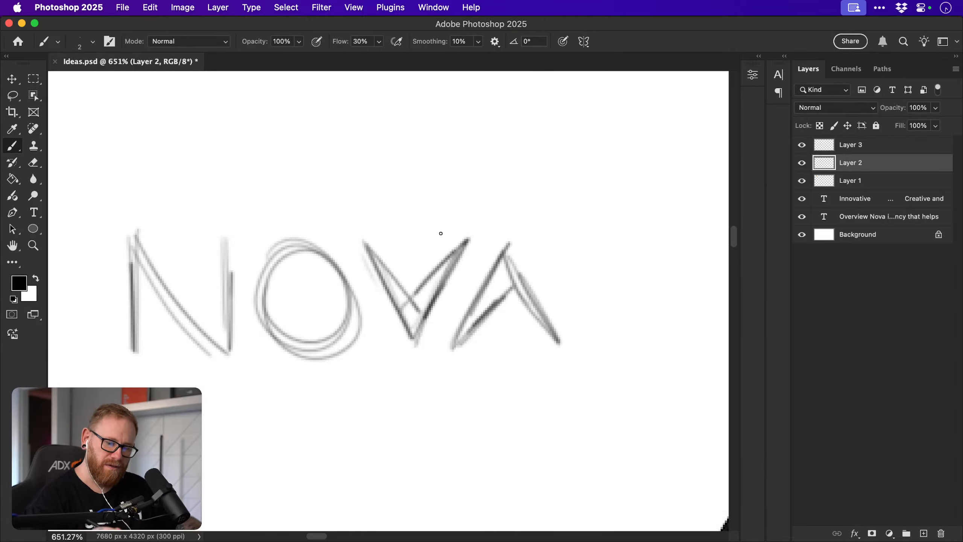
Sketch slanted inner strokes on both sides of the N's diagonal and reinforce its stems and diagonal.
drag(138, 350, 143, 320)
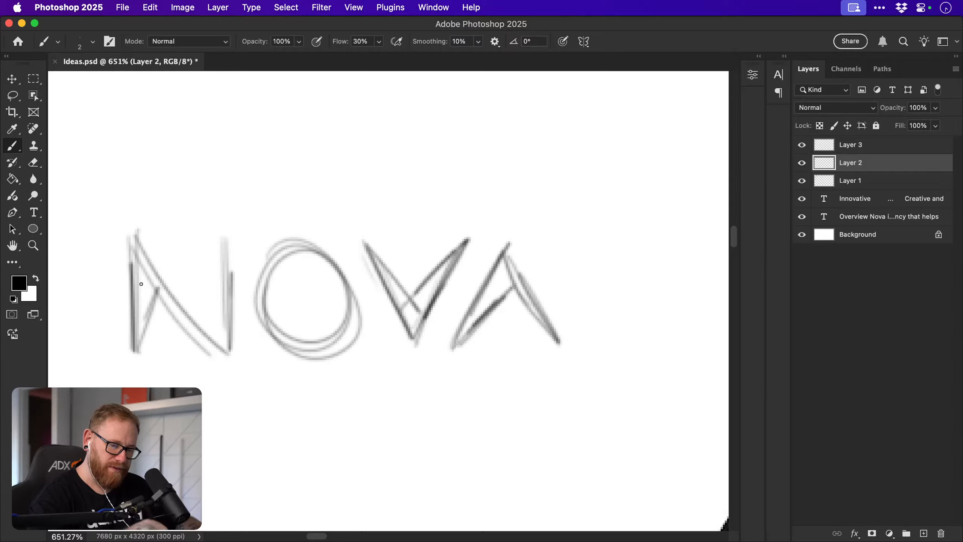
drag(135, 282, 197, 333)
drag(155, 299, 227, 354)
mouse_move(227, 252)
mouse_down()
mouse_move(209, 328)
mouse_move(227, 245)
mouse_move(230, 358)
mouse_up()
mouse_move(134, 244)
mouse_down()
mouse_move(223, 345)
mouse_move(134, 249)
mouse_move(136, 349)
mouse_move(159, 289)
mouse_move(153, 263)
mouse_move(135, 245)
mouse_move(203, 328)
mouse_up()
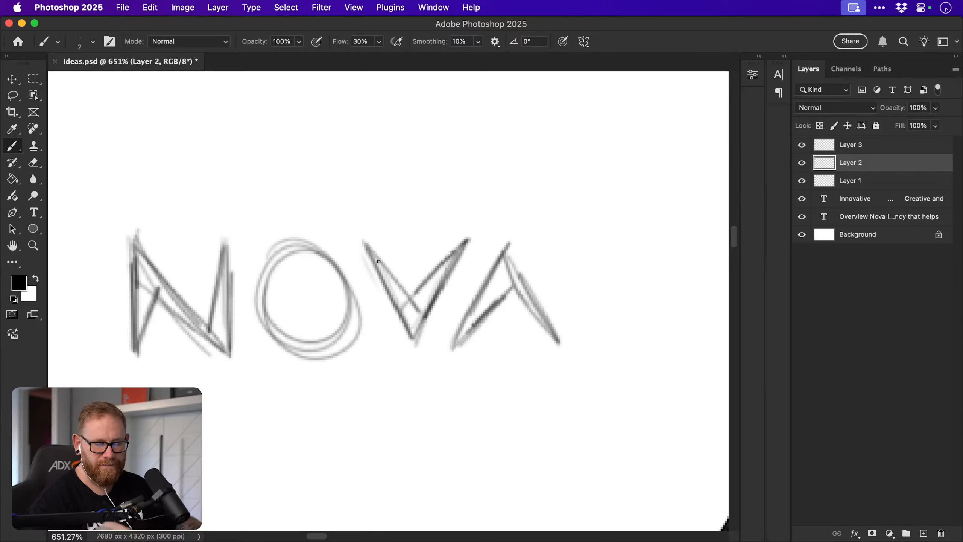
Redraw the O of the NOVA sketch as a darker circle and erase its stray outer line.
drag(320, 273, 406, 329)
key(super+z)
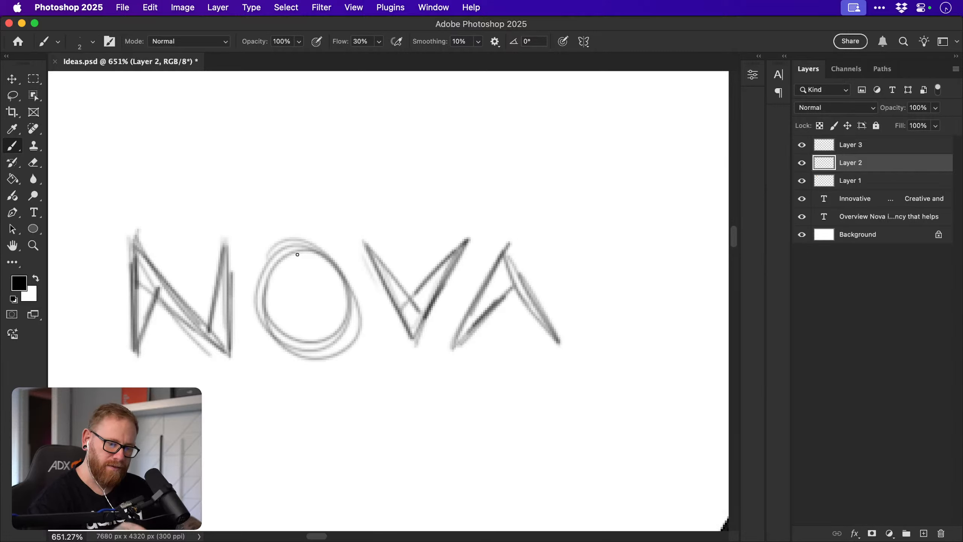
mouse_move(297, 254)
mouse_down()
mouse_move(271, 265)
mouse_move(278, 349)
mouse_move(342, 291)
mouse_move(273, 257)
mouse_move(316, 247)
mouse_move(350, 334)
mouse_move(266, 286)
mouse_move(302, 252)
mouse_move(264, 270)
mouse_move(260, 368)
mouse_move(282, 334)
mouse_move(286, 357)
mouse_move(316, 350)
mouse_move(344, 271)
mouse_up()
key(e)
key(b)
mouse_move(275, 258)
mouse_down()
mouse_move(321, 350)
mouse_move(311, 349)
mouse_move(336, 255)
mouse_up()
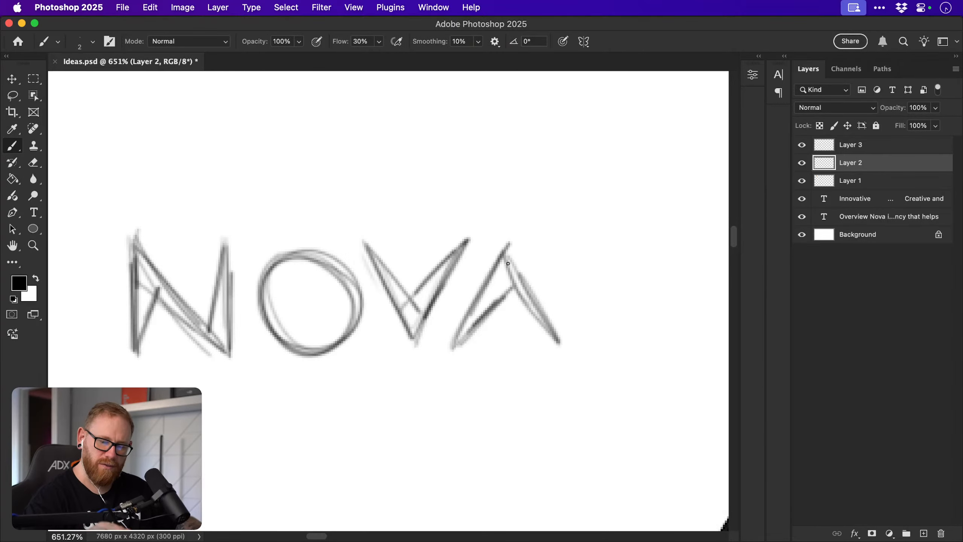
key(space)
drag(510, 353, 492, 355)
drag(422, 200, 476, 340)
drag(480, 432, 481, 384)
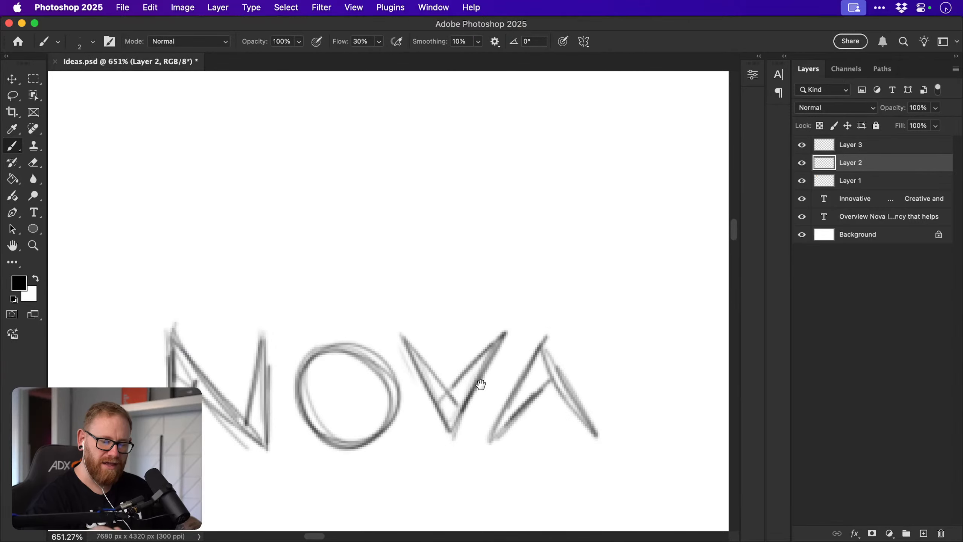
drag(451, 292, 457, 313)
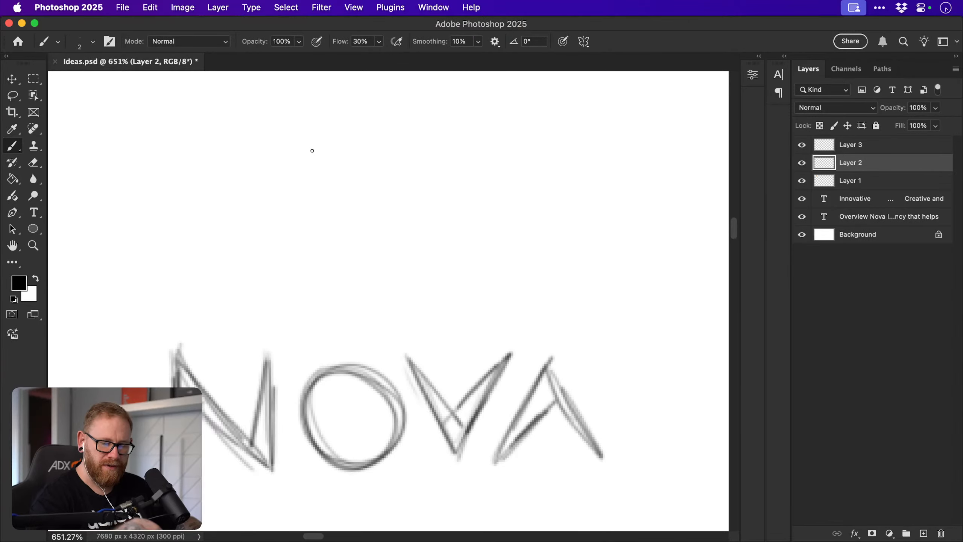
drag(283, 221, 363, 125)
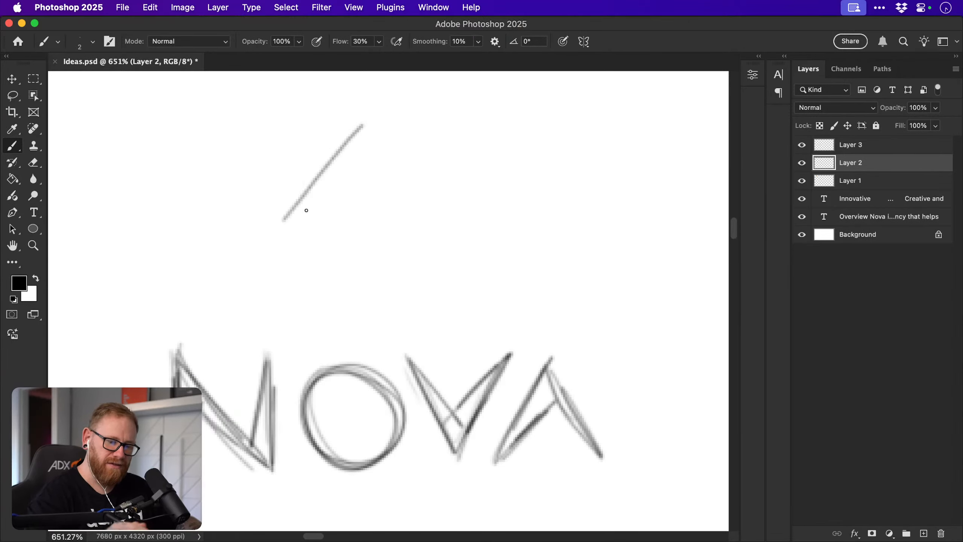
mouse_move(290, 213)
mouse_down()
mouse_move(380, 146)
mouse_move(283, 219)
mouse_up()
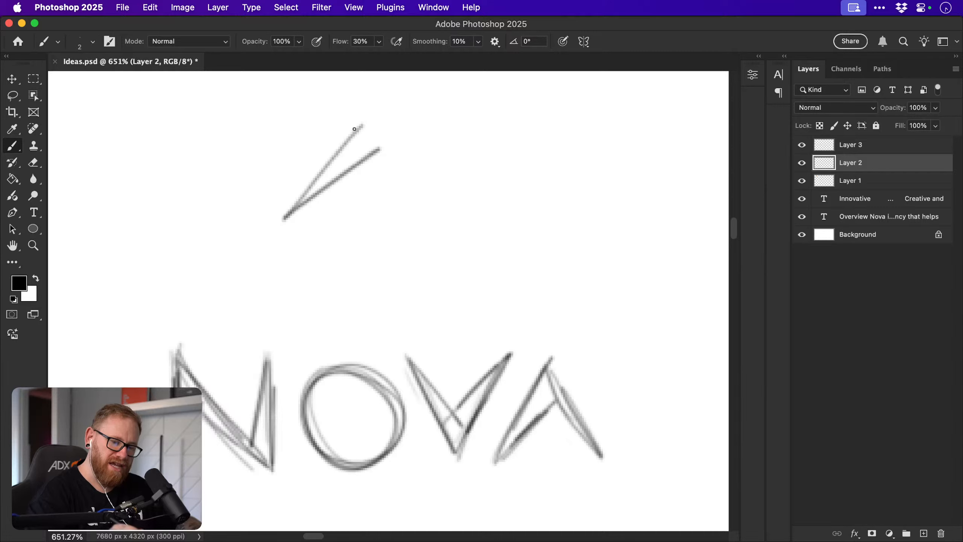
mouse_move(354, 129)
mouse_down()
mouse_move(283, 218)
mouse_move(377, 119)
mouse_up()
key(super+z)
key(super+z)
key(super+z)
Sketch a larger A and V in the empty area above NOVA, each with one leg folded by an inner diagonal.
mouse_move(293, 222)
mouse_down()
mouse_move(329, 174)
mouse_move(293, 223)
mouse_up()
mouse_move(375, 122)
mouse_down()
mouse_move(422, 210)
mouse_move(498, 243)
mouse_up()
mouse_move(258, 164)
mouse_down()
mouse_move(323, 250)
mouse_move(394, 159)
mouse_up()
drag(260, 167, 343, 223)
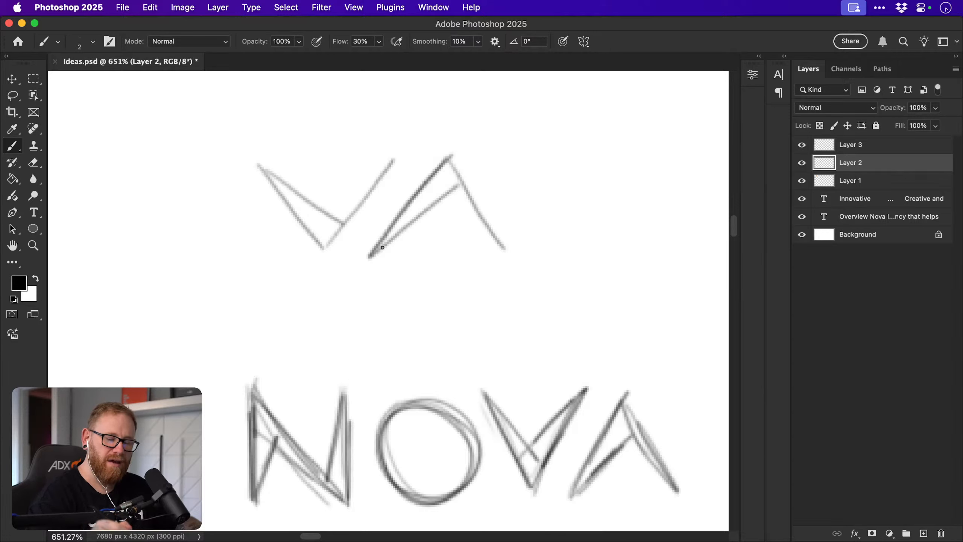
Darken the legs and inner diagonal of the new A with repeated brush strokes.
mouse_move(371, 256)
mouse_down()
mouse_move(455, 187)
mouse_move(377, 252)
mouse_up()
drag(377, 253, 455, 193)
drag(444, 159, 370, 253)
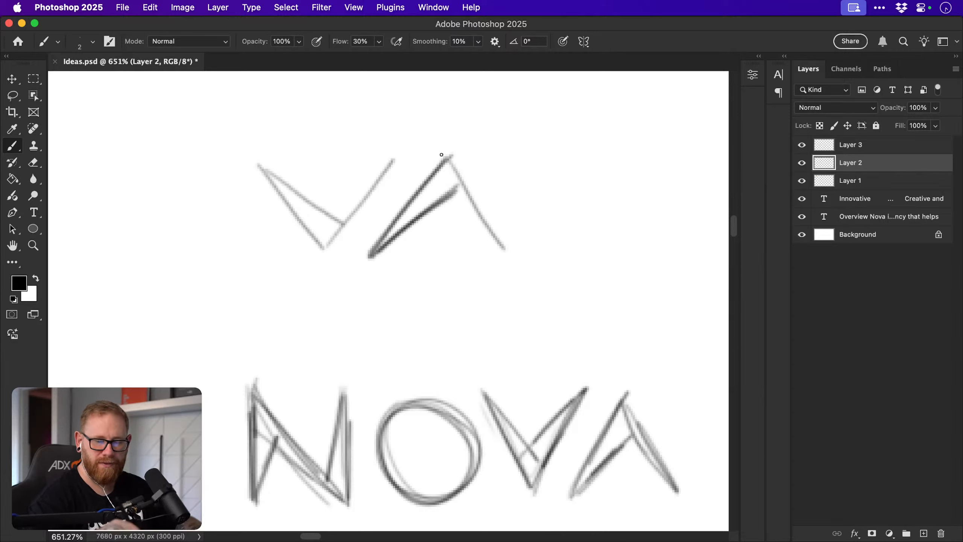
mouse_move(441, 154)
mouse_down()
mouse_move(506, 252)
mouse_move(476, 196)
mouse_up()
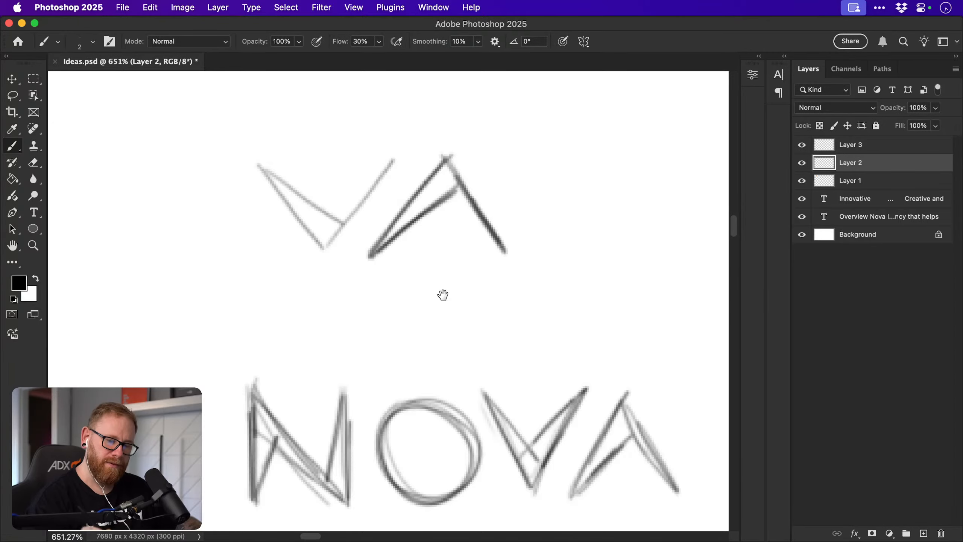
Sketch an N before the new V and A, with slanted inner strokes folding from the diagonal to both stems.
scroll(430, 277, left, 5)
mouse_move(153, 154)
mouse_down()
mouse_move(150, 247)
mouse_move(240, 230)
mouse_move(252, 246)
mouse_up()
drag(244, 151, 247, 231)
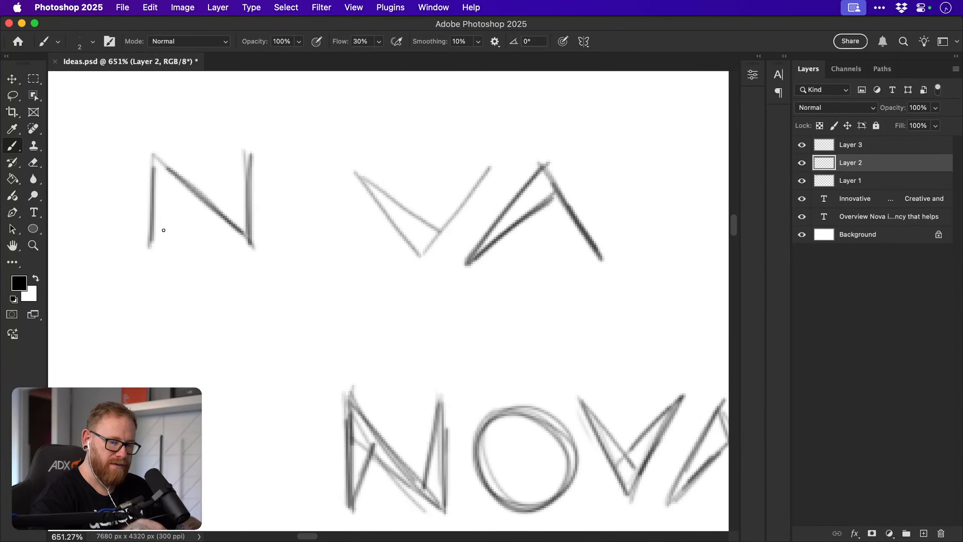
drag(151, 245, 182, 182)
drag(226, 217, 248, 156)
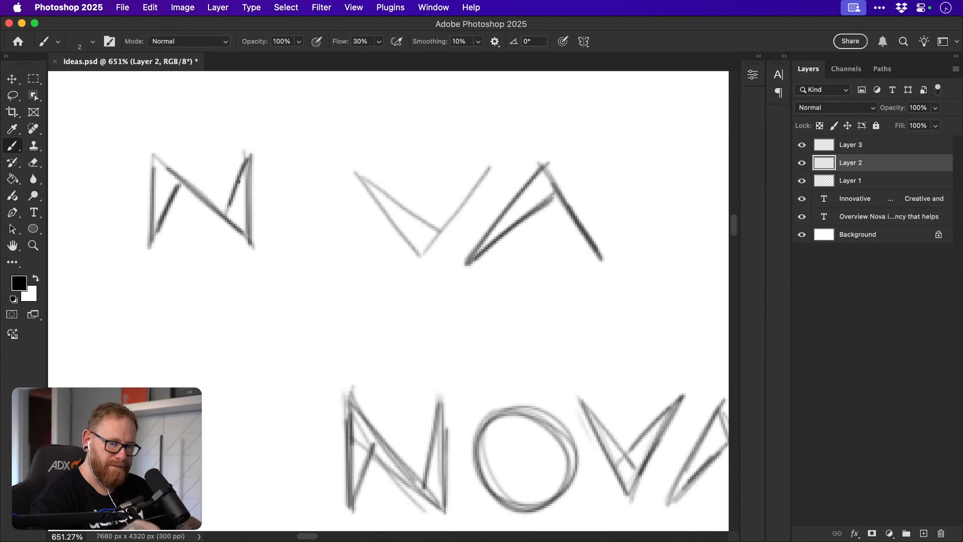
mouse_move(153, 157)
mouse_down()
mouse_move(256, 242)
mouse_move(157, 243)
mouse_up()
drag(157, 242, 183, 186)
mouse_move(226, 212)
mouse_down()
mouse_move(250, 159)
mouse_move(256, 238)
mouse_up()
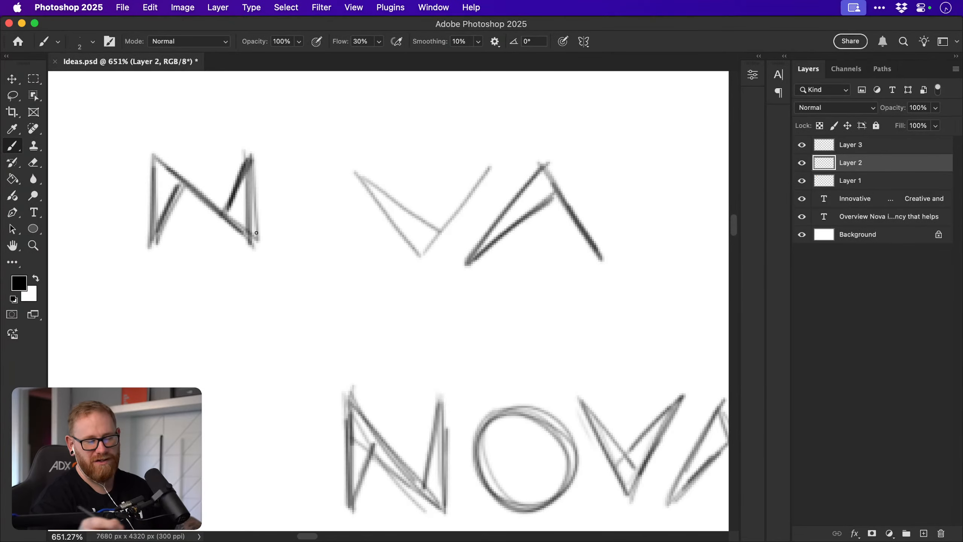
Darken the arms and inner diagonal of the new V with repeated brush strokes.
drag(542, 167, 507, 170)
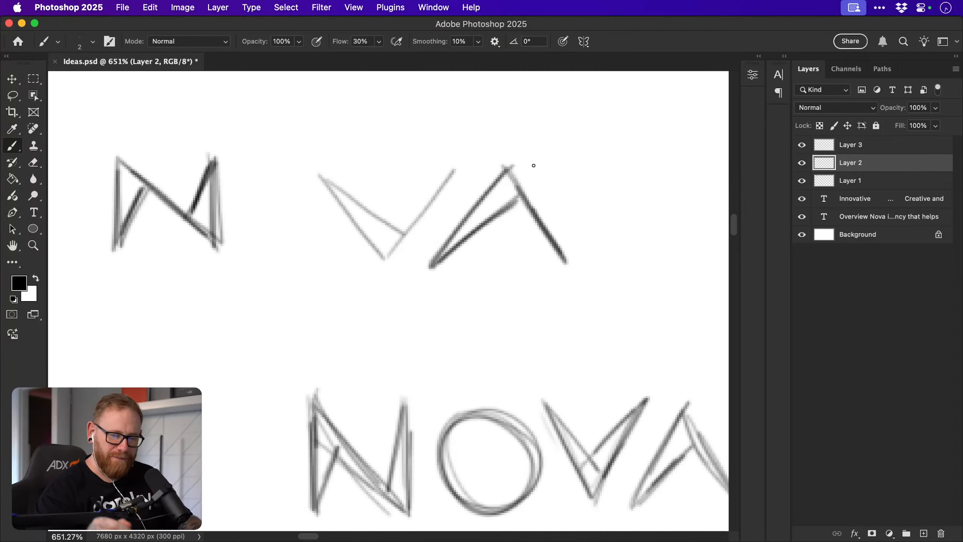
mouse_move(319, 180)
mouse_down()
mouse_move(353, 216)
mouse_move(317, 177)
mouse_move(397, 228)
mouse_up()
mouse_move(384, 260)
mouse_down()
mouse_move(437, 189)
mouse_move(396, 242)
mouse_up()
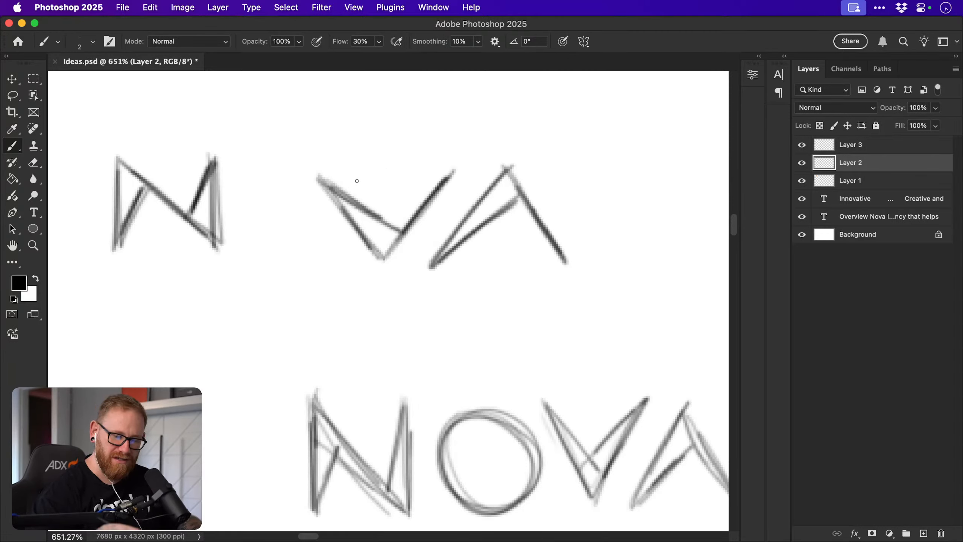
drag(338, 191, 402, 229)
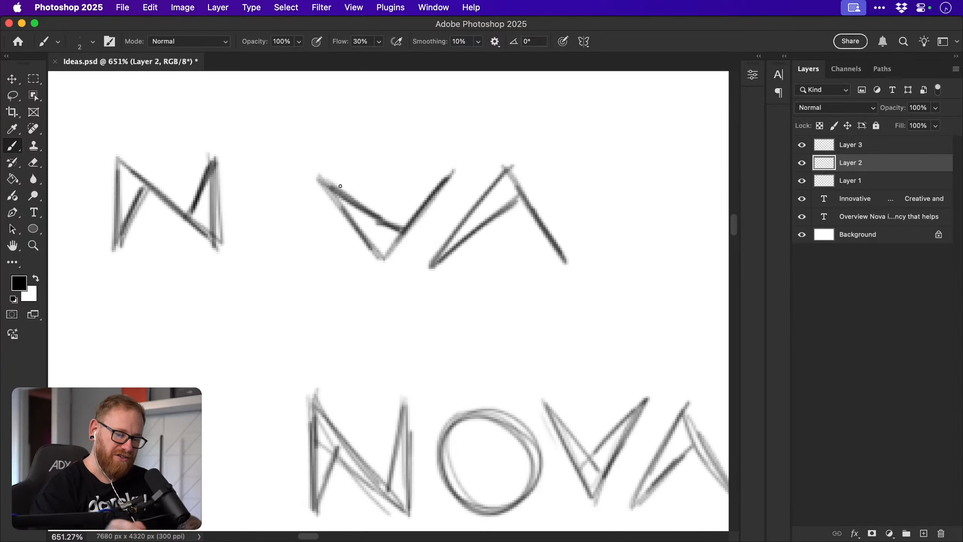
Select the new N with a rectangular marquee, move it farther left and slightly down, and deselect it.
key(m)
mouse_move(93, 142)
mouse_down()
mouse_move(95, 269)
mouse_move(263, 282)
mouse_up()
key(v)
drag(209, 243, 161, 261)
key(super+d)
scroll(341, 304, left, 3)
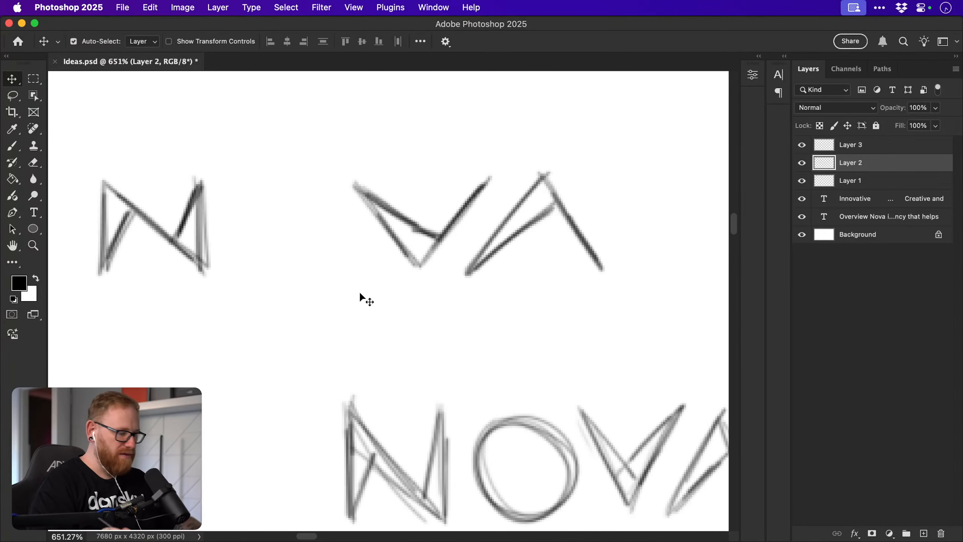
key(b)
mouse_move(256, 188)
mouse_down()
mouse_move(343, 242)
mouse_move(334, 258)
mouse_move(322, 179)
mouse_move(285, 192)
mouse_move(312, 282)
mouse_up()
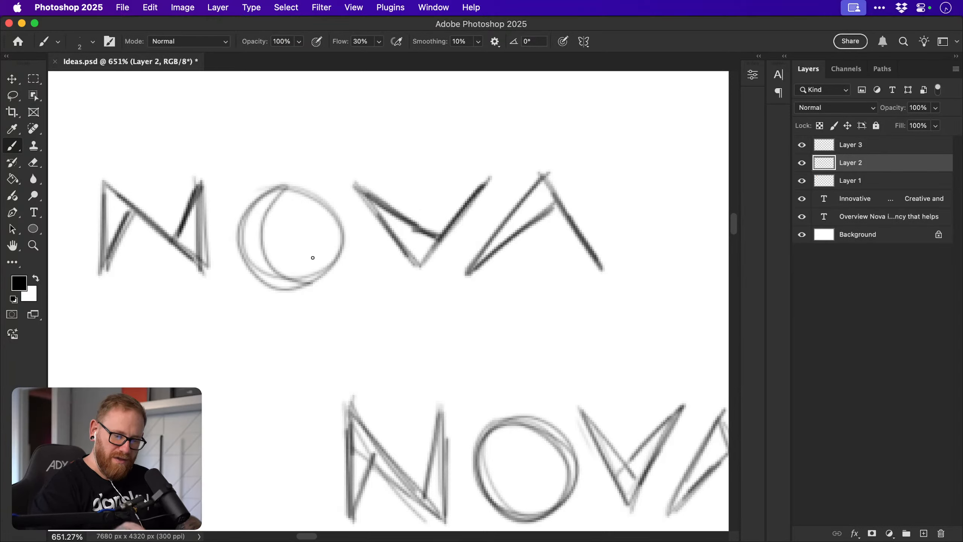
mouse_move(279, 185)
mouse_down()
mouse_move(334, 210)
mouse_move(334, 271)
mouse_move(280, 287)
mouse_move(241, 251)
mouse_move(266, 193)
mouse_move(281, 189)
mouse_move(262, 237)
mouse_move(275, 273)
mouse_move(304, 281)
mouse_up()
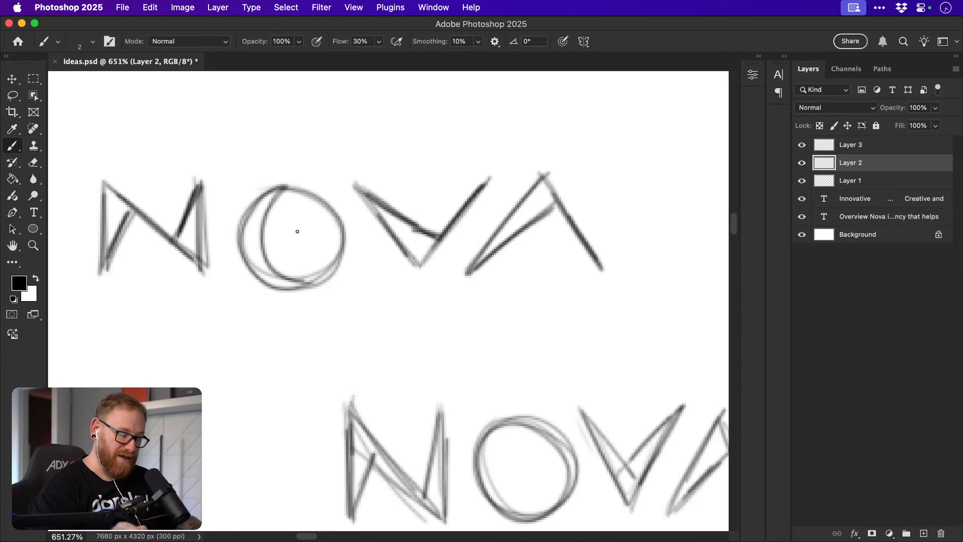
mouse_move(281, 189)
mouse_down()
mouse_move(268, 203)
mouse_move(335, 262)
mouse_up()
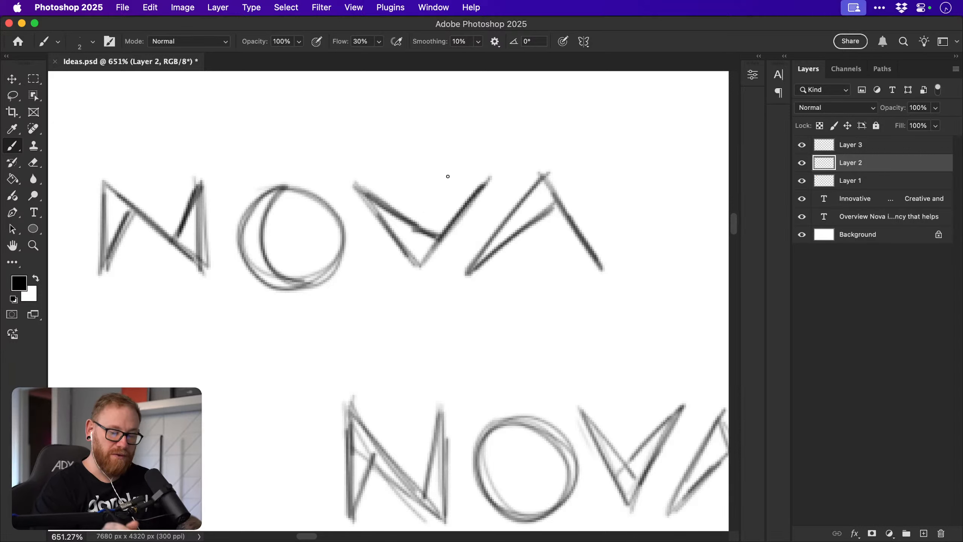
key(super+z)
key(super+z)
key(super+z)
key(super+z)
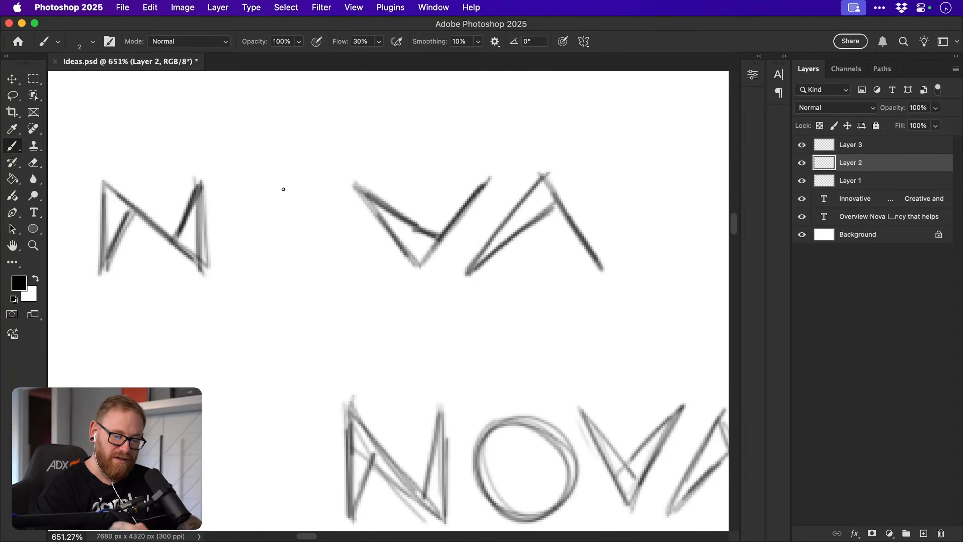
Sketch a round O with an inner crescent curve between the new N and V, undoing the last stroke.
mouse_move(256, 187)
mouse_down()
mouse_move(324, 199)
mouse_move(319, 275)
mouse_move(239, 228)
mouse_move(296, 188)
mouse_move(343, 246)
mouse_move(303, 280)
mouse_move(247, 248)
mouse_move(253, 199)
mouse_move(282, 183)
mouse_move(267, 195)
mouse_move(263, 226)
mouse_move(280, 254)
mouse_move(327, 269)
mouse_move(274, 241)
mouse_move(270, 195)
mouse_move(260, 189)
mouse_move(242, 226)
mouse_move(258, 269)
mouse_move(286, 281)
mouse_move(320, 274)
mouse_move(340, 255)
mouse_move(343, 223)
mouse_move(331, 204)
mouse_move(297, 185)
mouse_move(272, 186)
mouse_move(247, 206)
mouse_move(248, 255)
mouse_move(278, 180)
mouse_move(267, 232)
mouse_move(288, 259)
mouse_move(331, 258)
mouse_up()
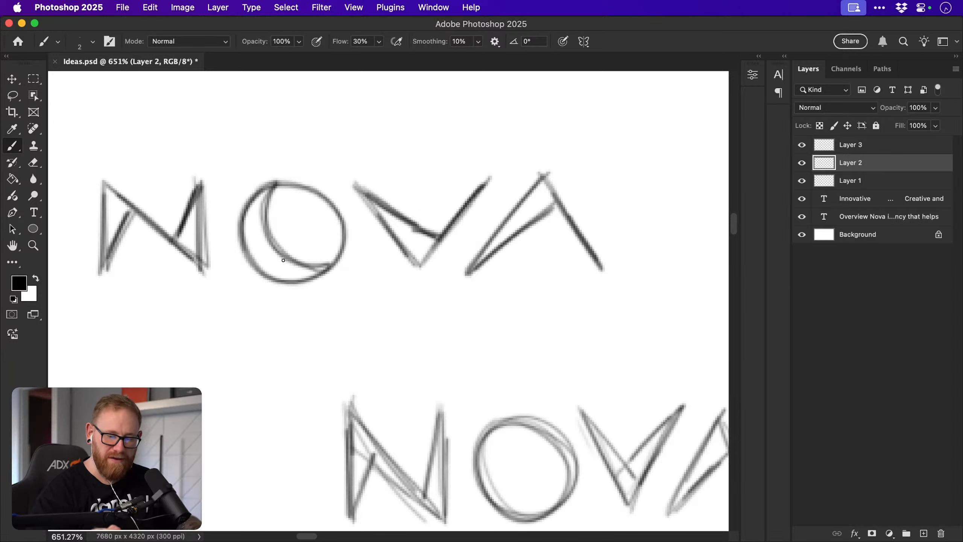
key(super+z)
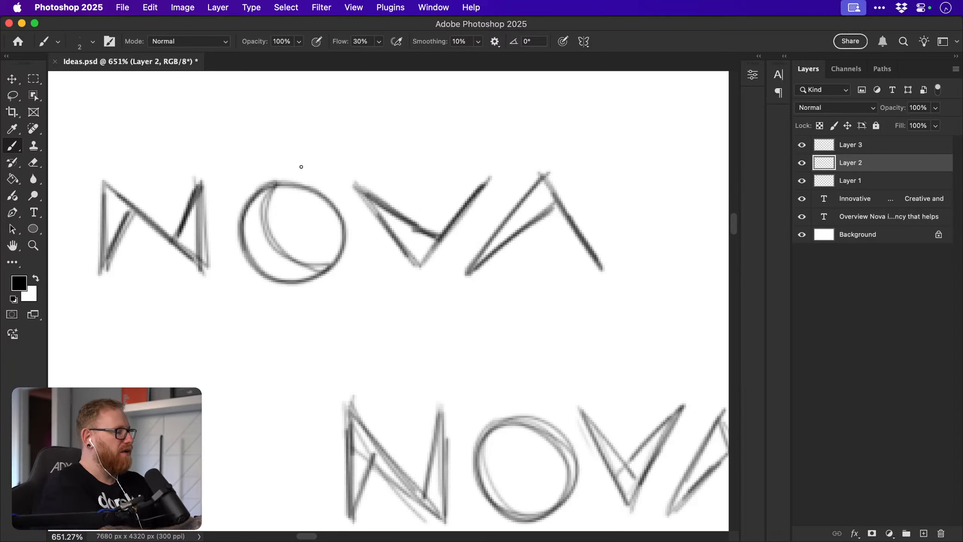
key(super+Tab)
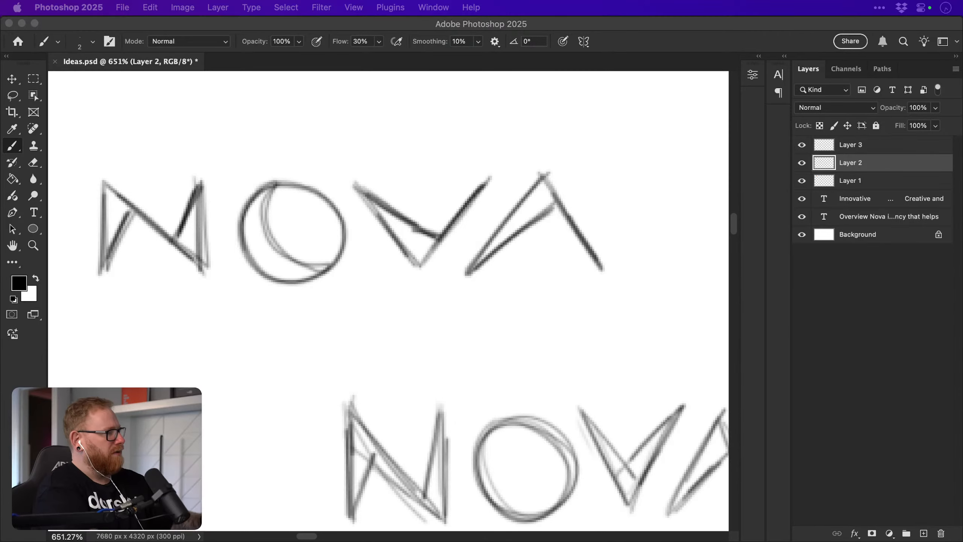
click(443, 307)
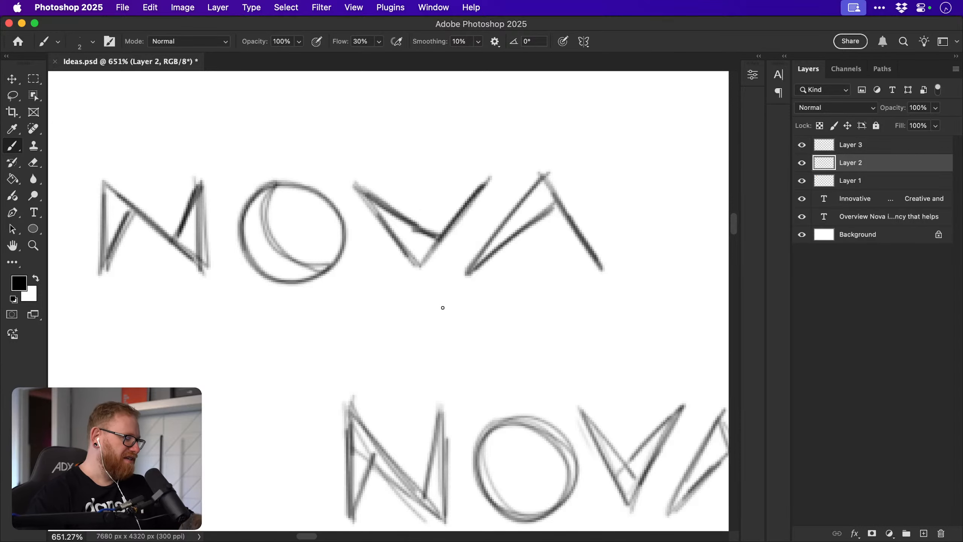
key(super+minus)
key(super+minus)
key(super+minus)
key(super+minus)
key(super+minus)
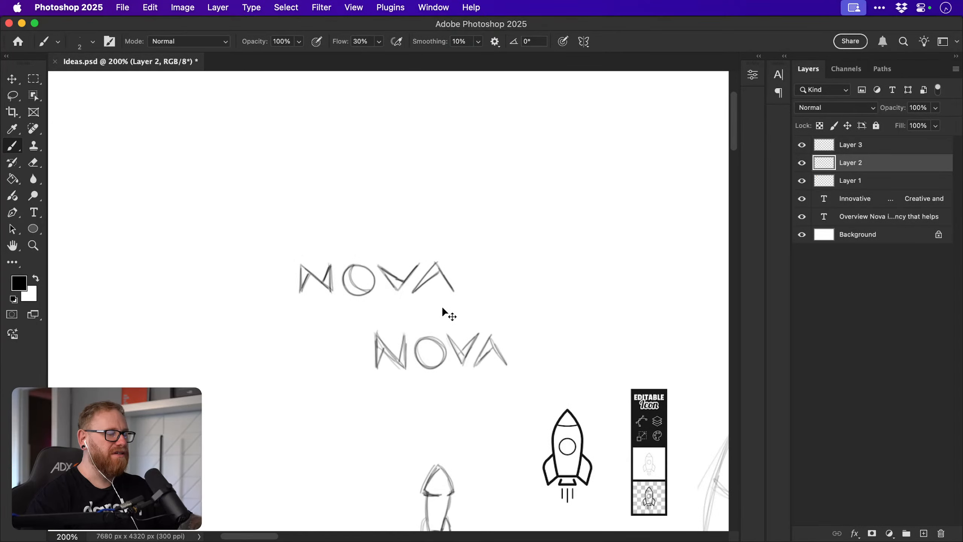
Review the written brief's overview, objectives and design direction, and compare them with the NOVA and rocket sketches.
key(super+Tab)
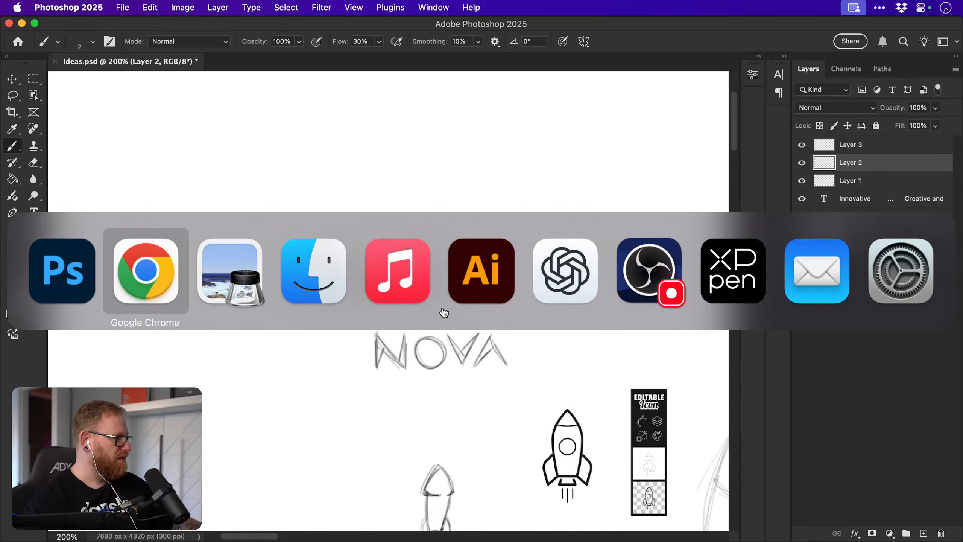
key(super+Tab)
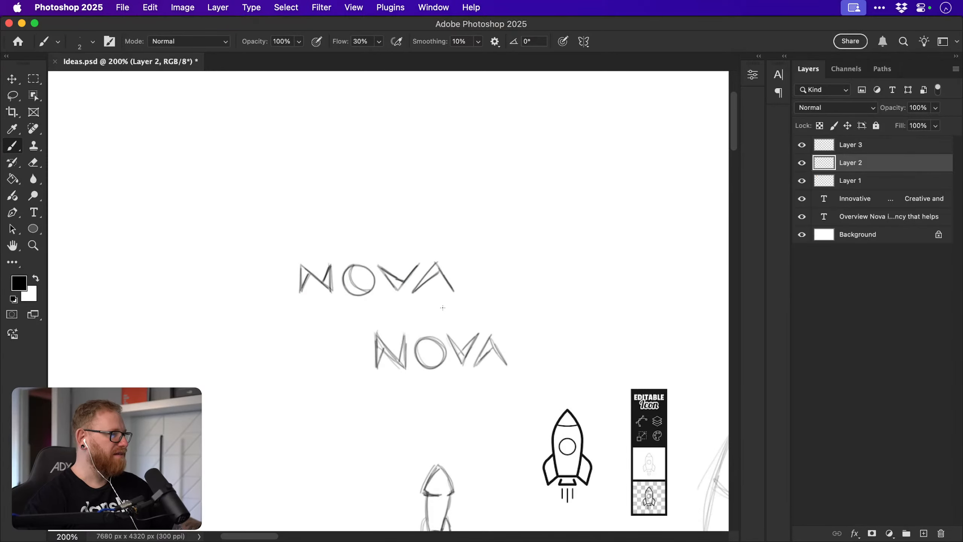
scroll(422, 214, up, 15)
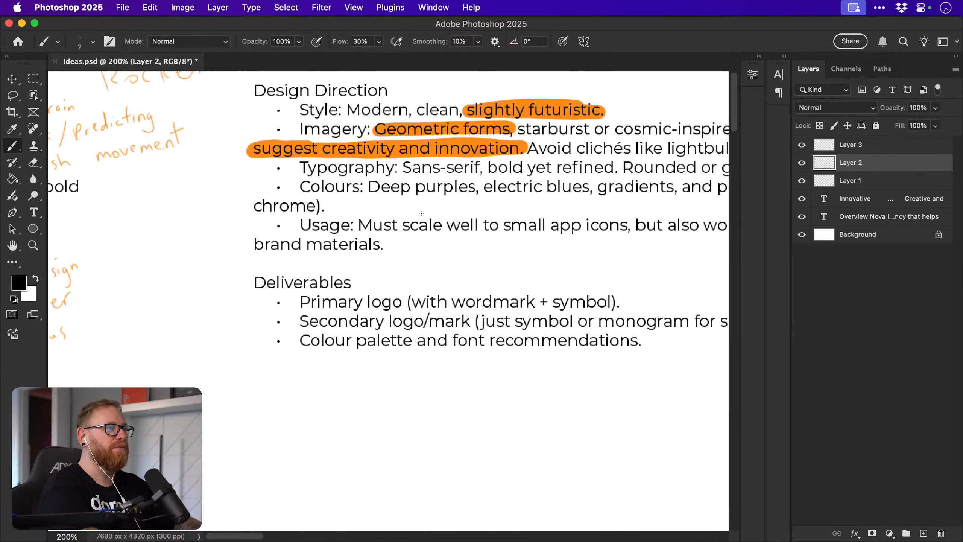
scroll(421, 214, down, 6)
scroll(421, 213, right, 5)
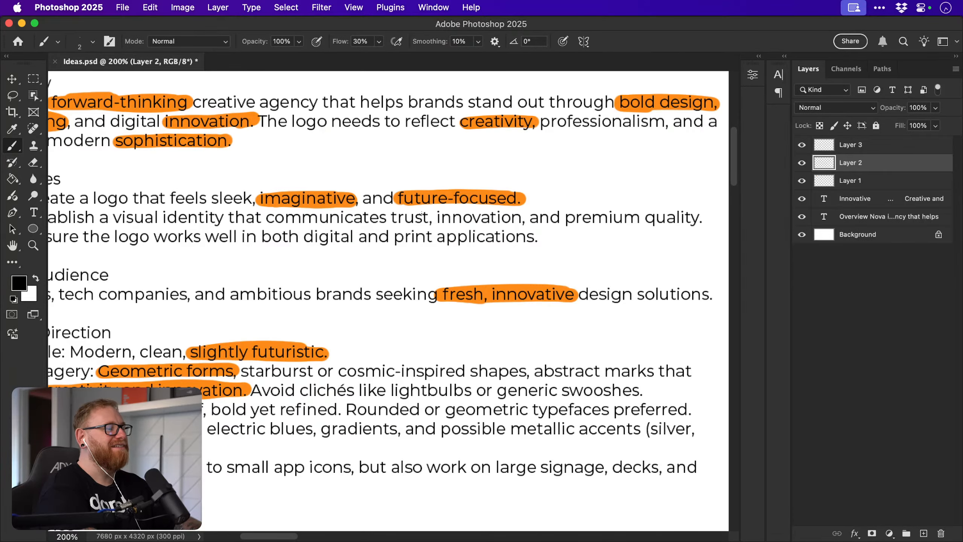
scroll(421, 214, down, 10)
scroll(422, 214, up, 11)
scroll(421, 213, left, 3)
scroll(422, 213, right, 1)
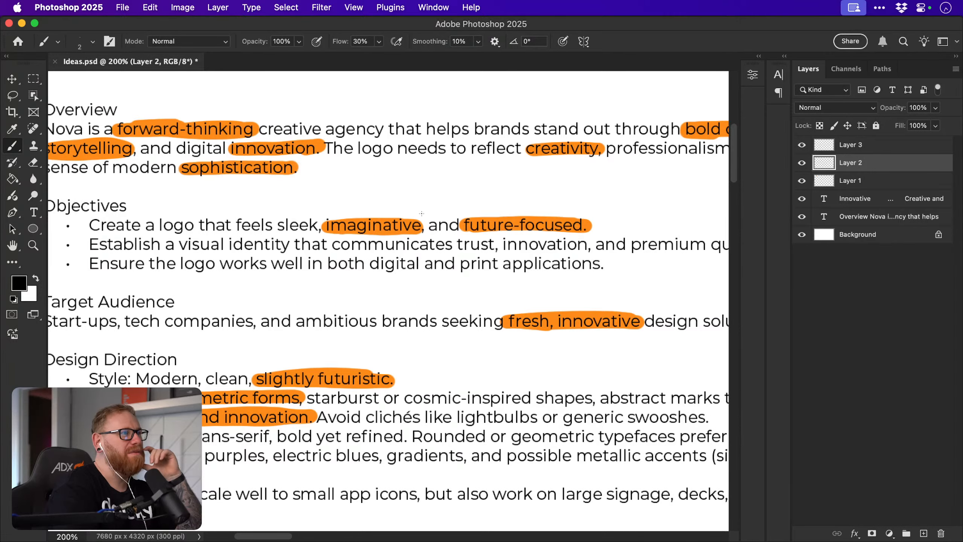
scroll(421, 213, down, 2)
scroll(421, 213, left, 1)
scroll(422, 214, right, 4)
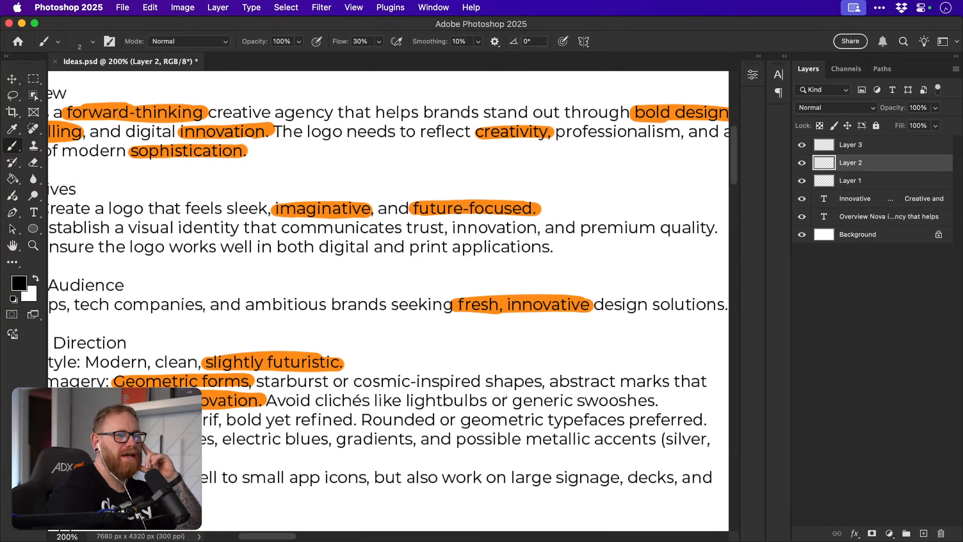
scroll(464, 397, down, 15)
scroll(464, 396, right, 2)
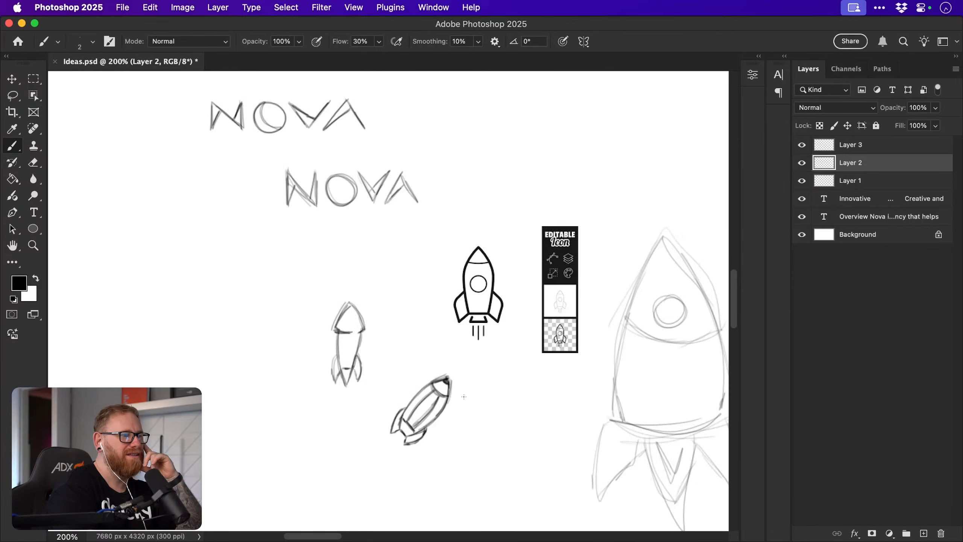
scroll(464, 396, up, 3)
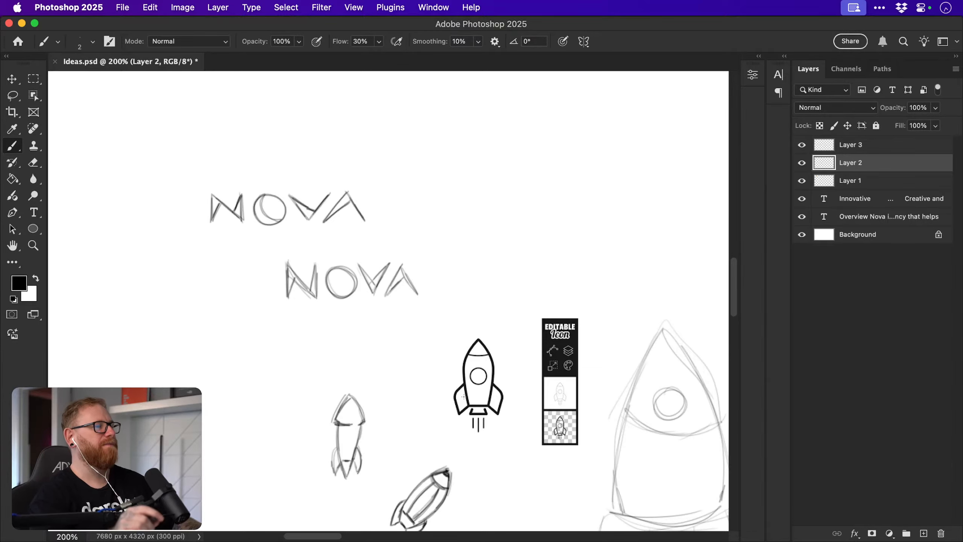
Sketch a triangle with a base line and a vertical centre line to the right of the upper NOVA wordmark.
key(z)
mouse_move(279, 213)
mouse_down()
mouse_move(314, 214)
mouse_move(301, 219)
mouse_up()
key(b)
scroll(383, 227, right, 3)
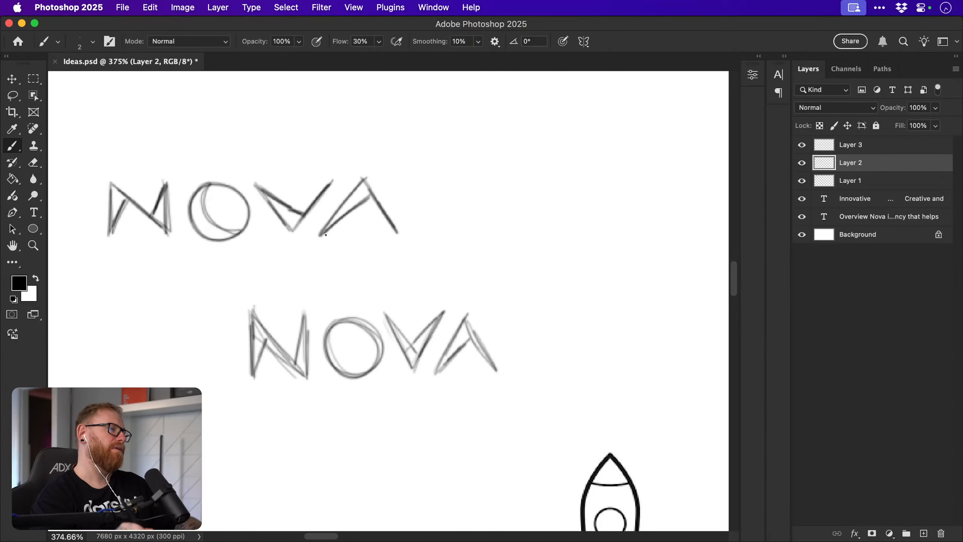
scroll(368, 221, right, 6)
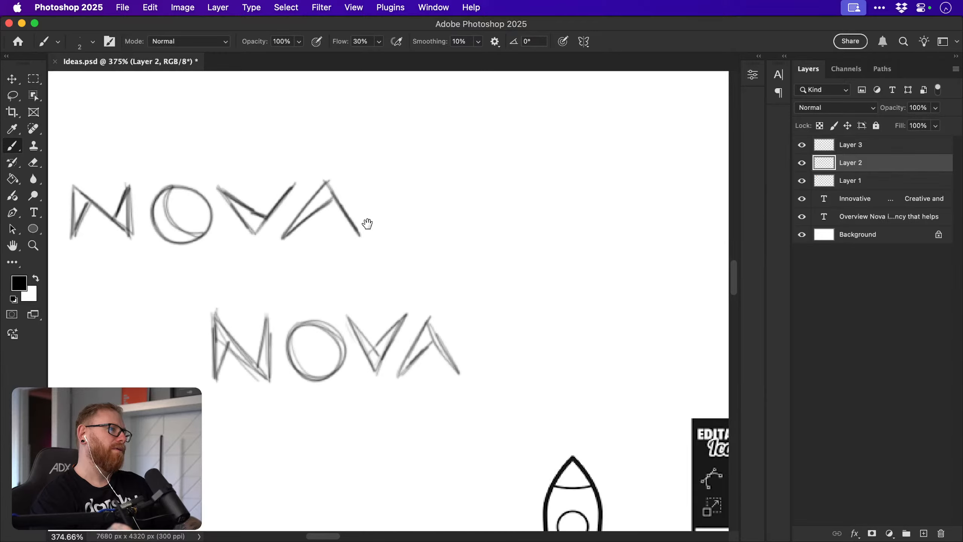
mouse_move(476, 178)
mouse_down()
mouse_move(439, 248)
mouse_move(527, 246)
mouse_up()
drag(438, 249, 519, 249)
drag(475, 182, 479, 252)
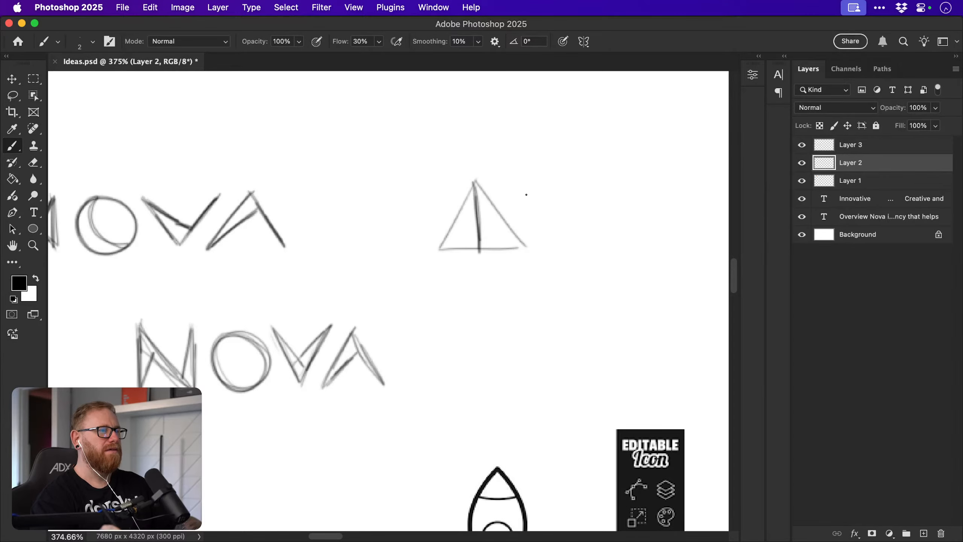
Undo the triangle's vertical centre line and try an inner stroke on its left half.
key(super+z)
key(super+z)
key(super+z)
key(super+z)
key(super+z)
key(super+z)
key(super+z)
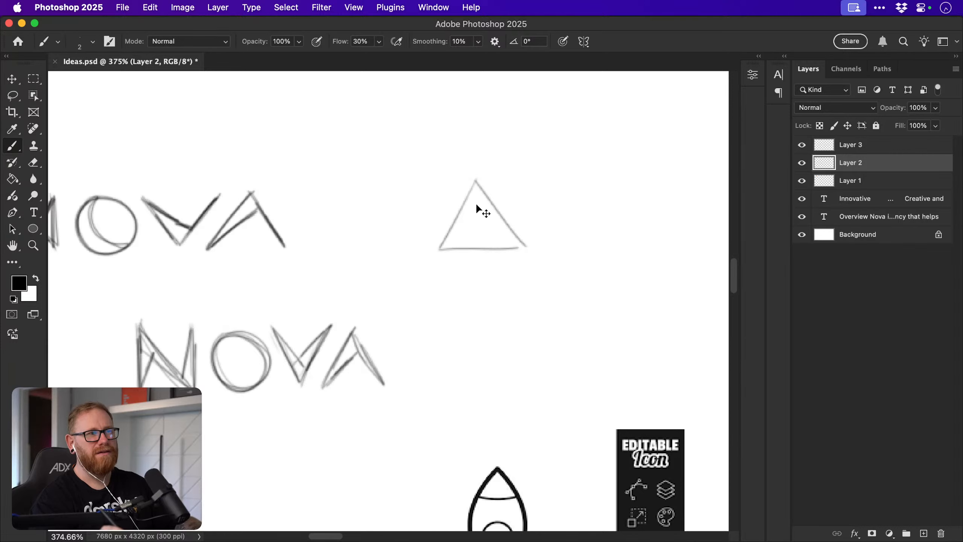
mouse_move(463, 206)
mouse_down()
mouse_move(482, 224)
mouse_move(470, 239)
mouse_up()
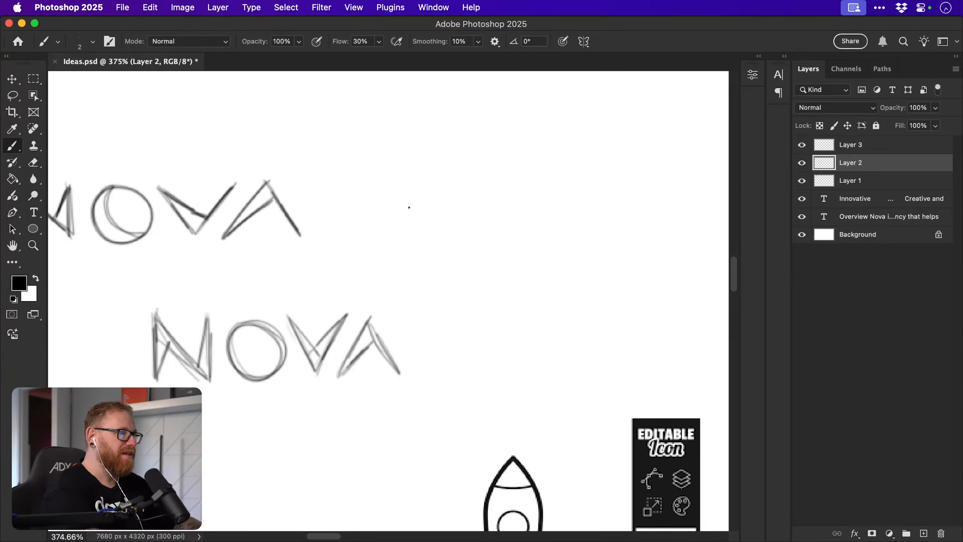
Examine the brief and keyword notes together with the NOVA, rocket and N sketches.
key(super+minus)
key(super+minus)
key(super+minus)
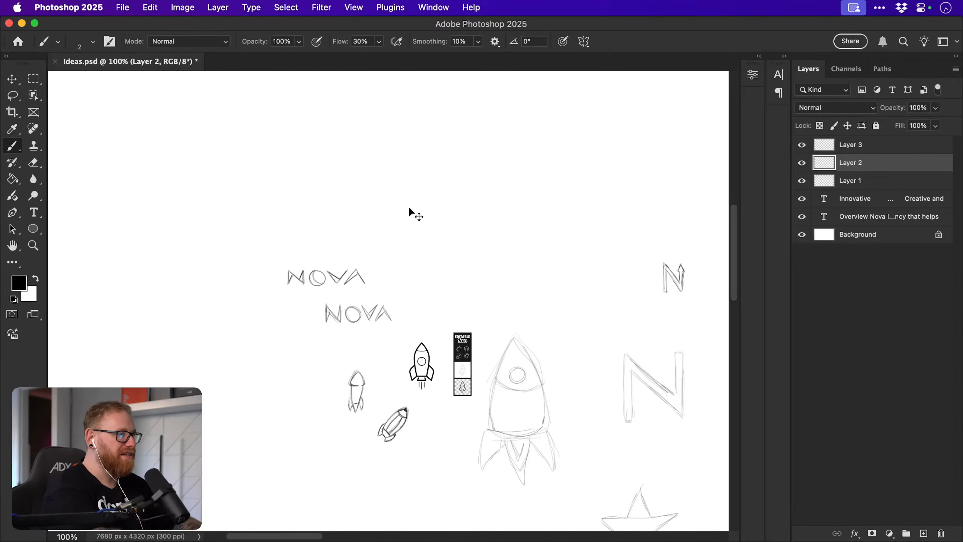
key(super+minus)
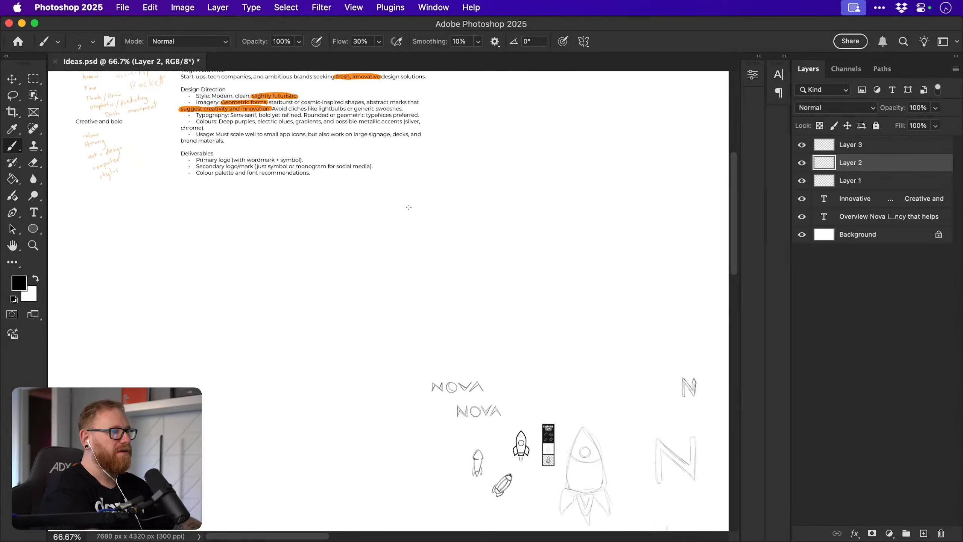
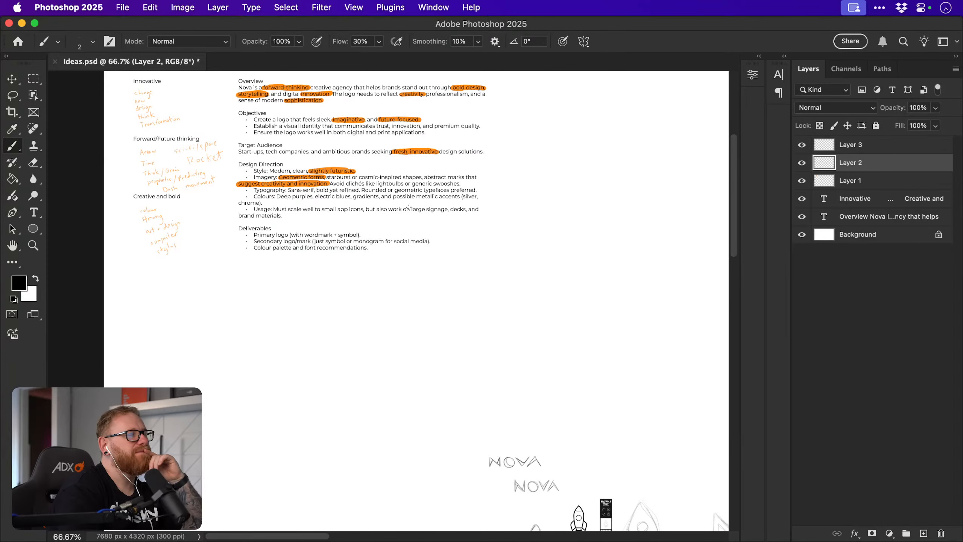
scroll(409, 207, right, 4)
scroll(409, 207, down, 2)
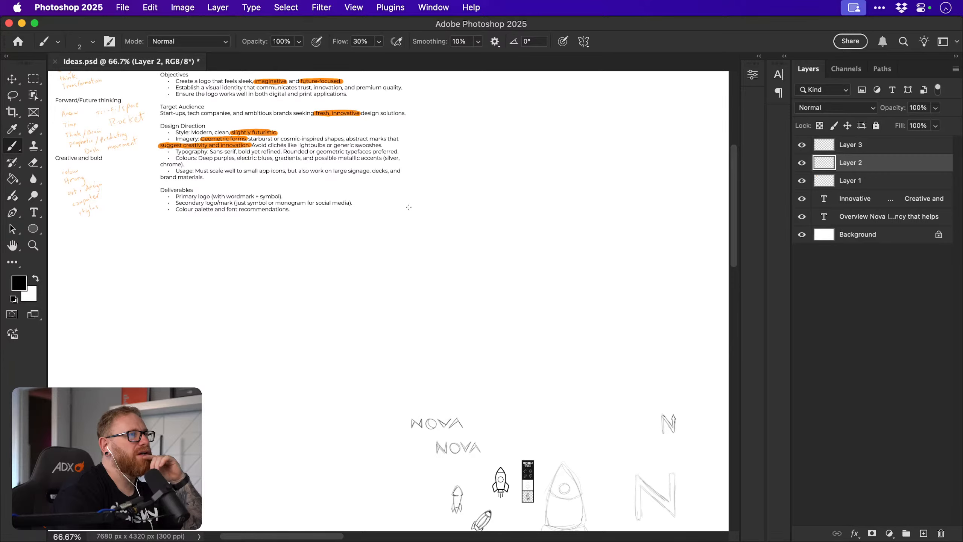
scroll(408, 207, up, 3)
scroll(408, 207, left, 1)
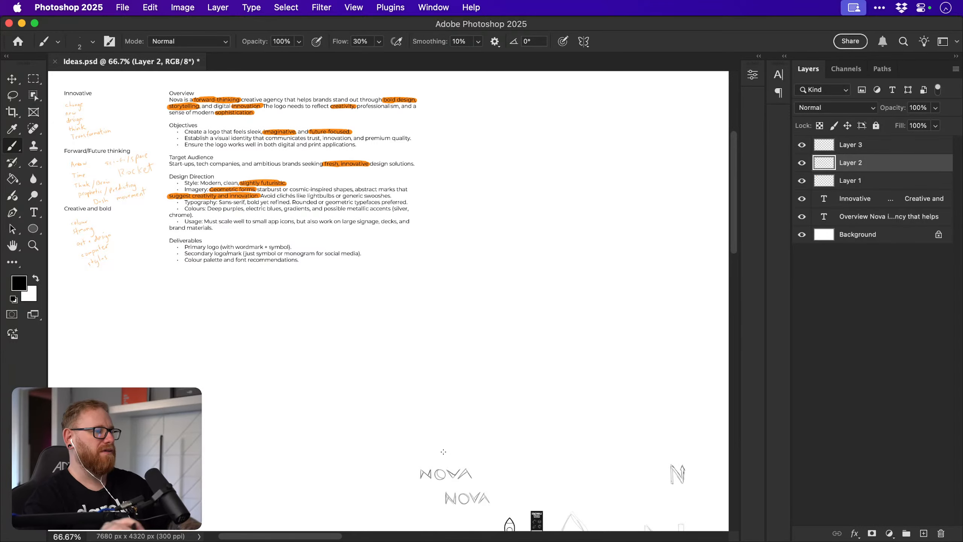
Inspect the upper NOVA wordmark up close, check the rocket icon image results in Chrome, and return to Photoshop.
key(z)
drag(450, 477, 569, 475)
drag(494, 441, 479, 443)
drag(277, 235, 260, 278)
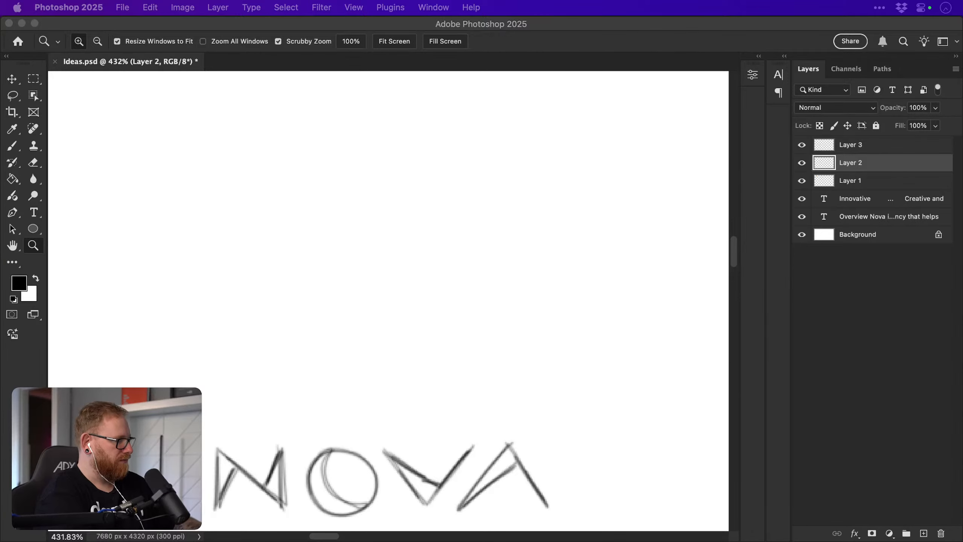
key(super+Tab)
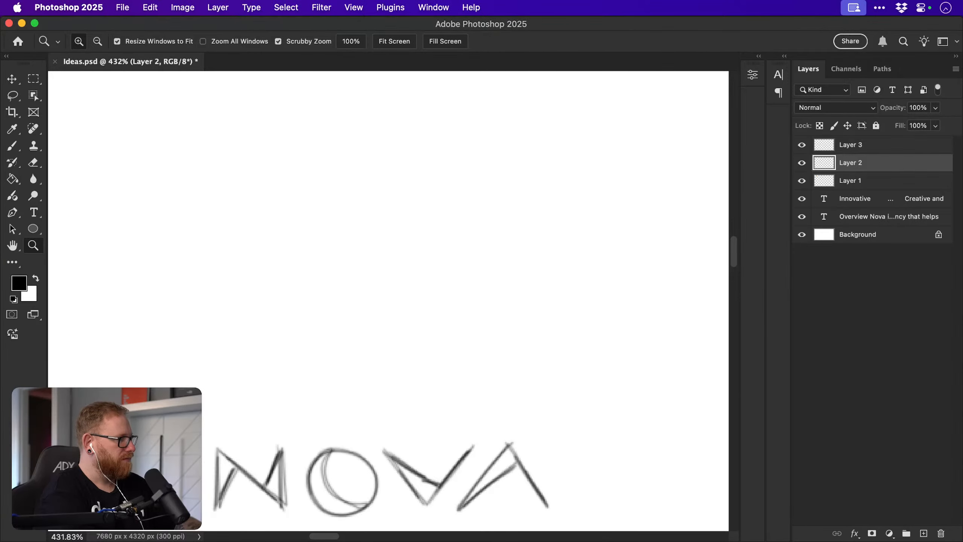
key(super+Tab)
key(super+Tab)
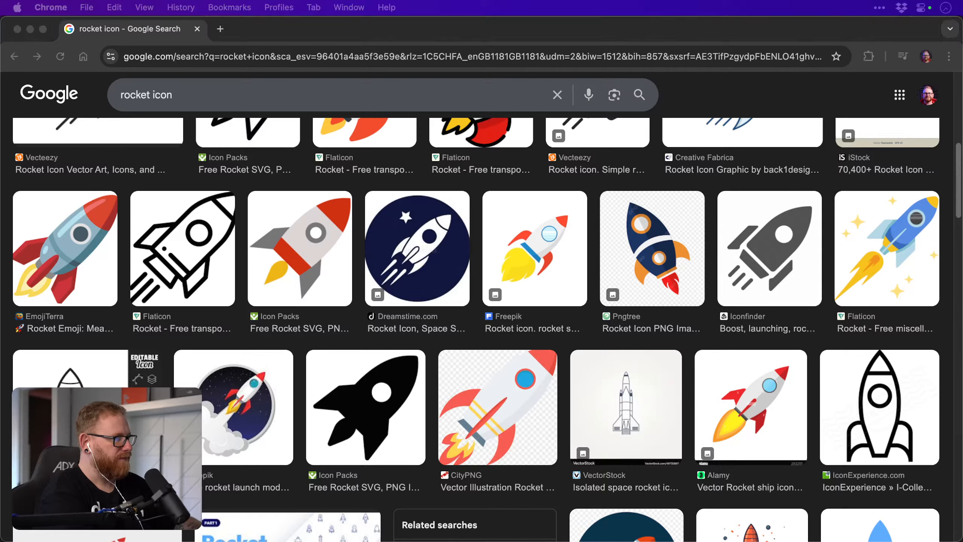
key(super+Tab)
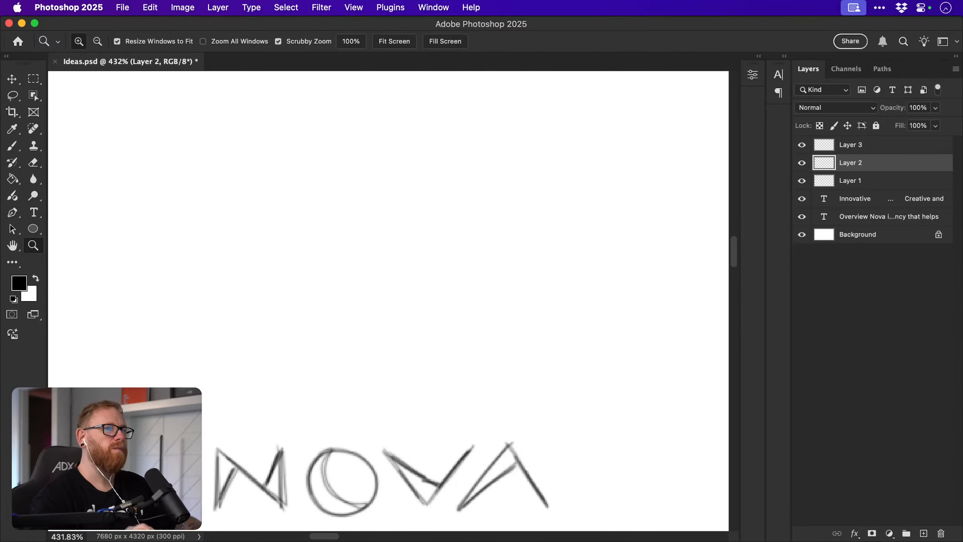
Make Layer 2 active and ready the Brush tool over the blank area above the upper NOVA wordmark.
super+click(313, 228)
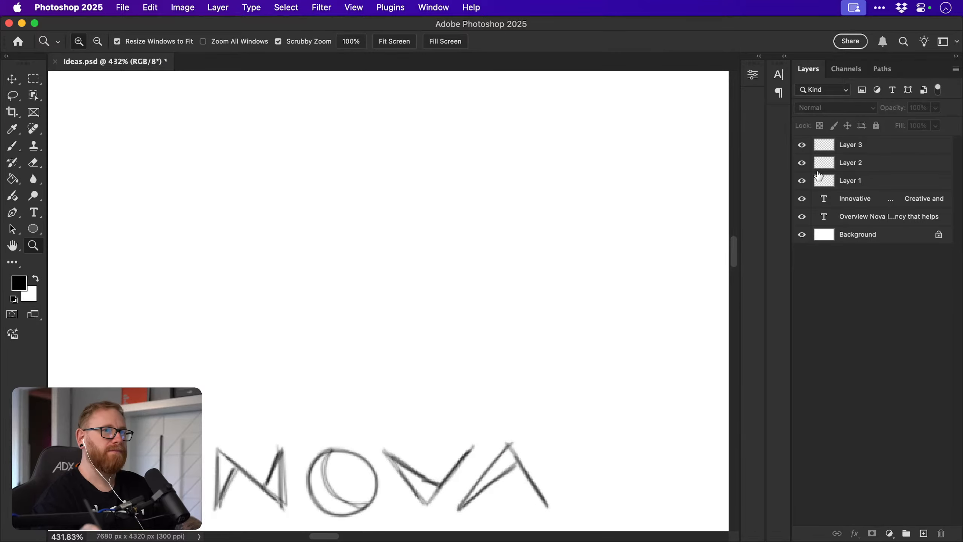
click(837, 163)
key(b)
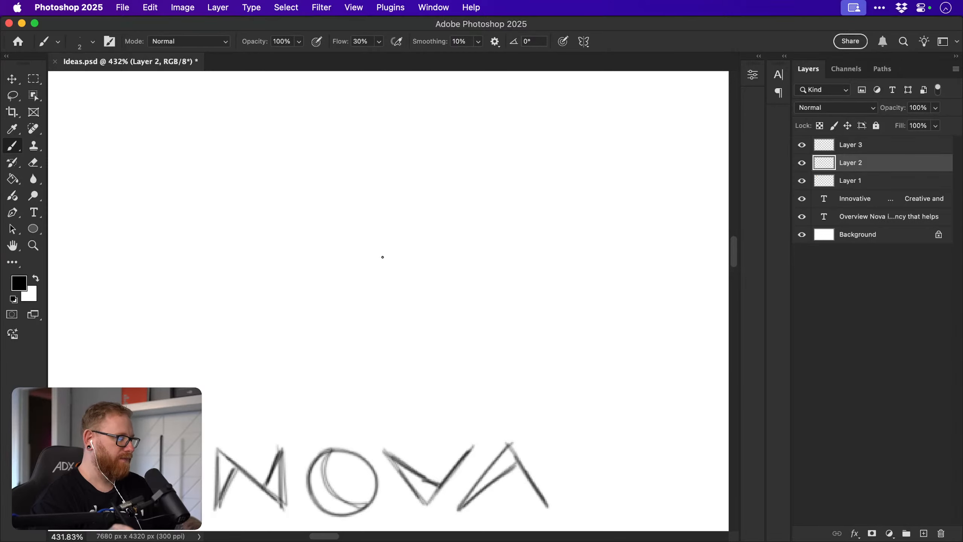
scroll(383, 257, up, 5)
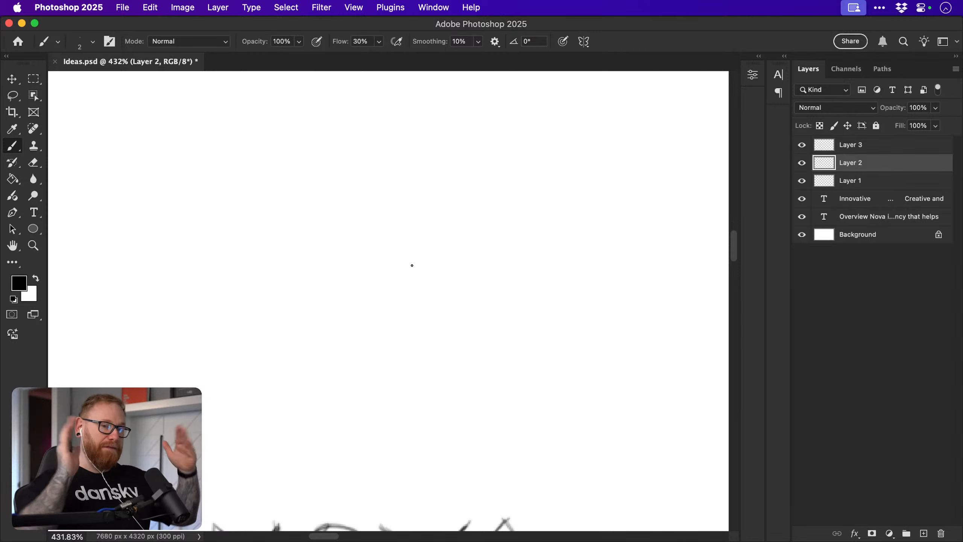
key(space)
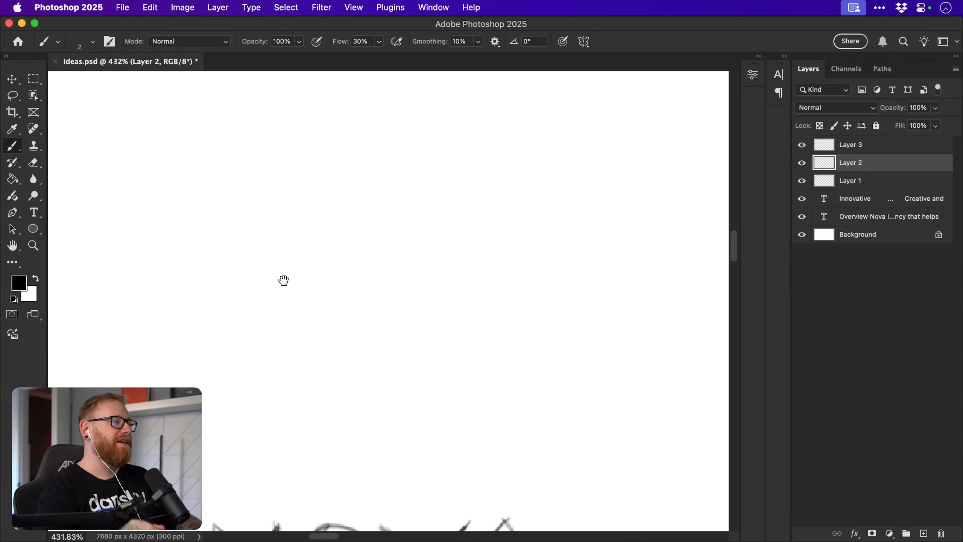
drag(293, 345, 331, 207)
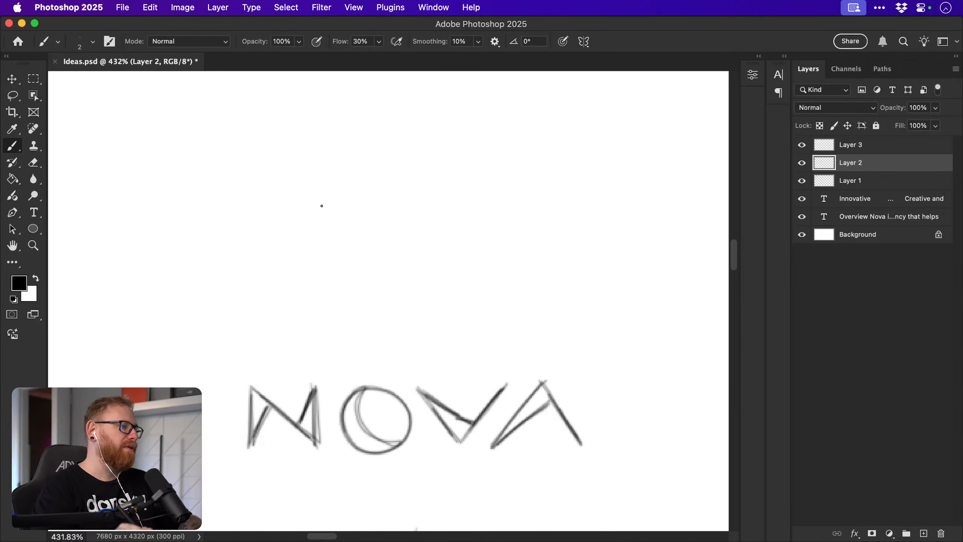
scroll(285, 201, up, 2)
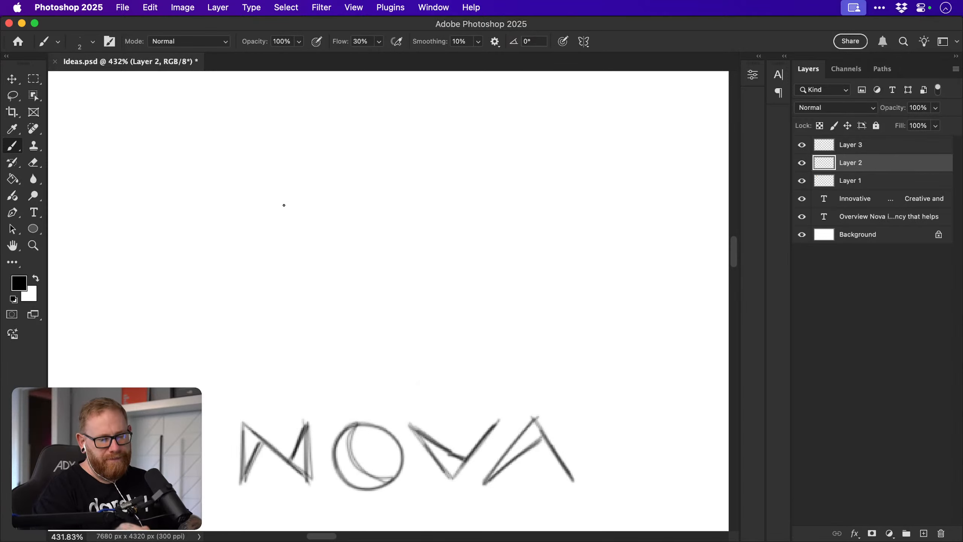
Try slanted and upright strokes for an italic N above the upper NOVA wordmark, and undo them.
drag(287, 204, 241, 296)
key(super+z)
mouse_move(292, 191)
mouse_down()
mouse_move(255, 273)
mouse_move(278, 217)
mouse_move(297, 274)
mouse_up()
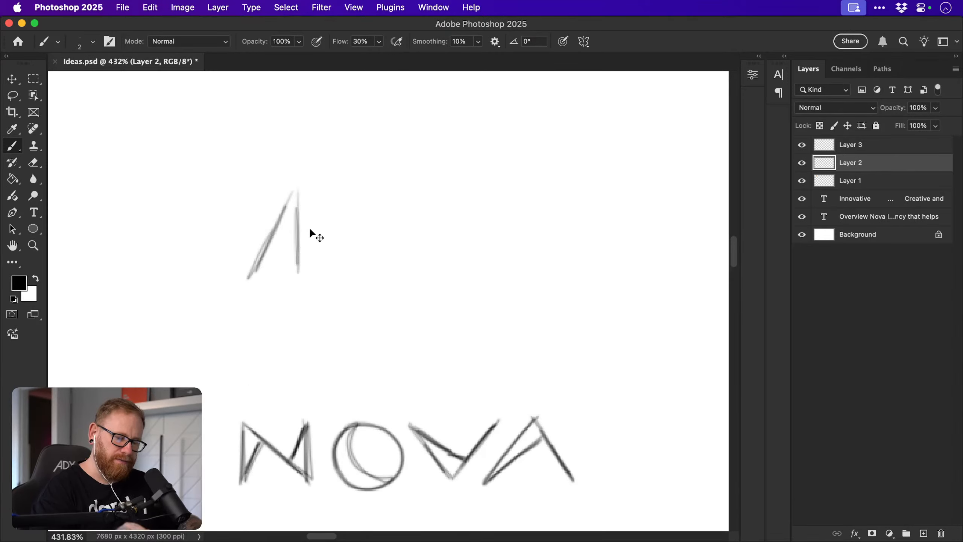
key(super+z)
key(super+z)
drag(261, 190, 263, 200)
key(super+z)
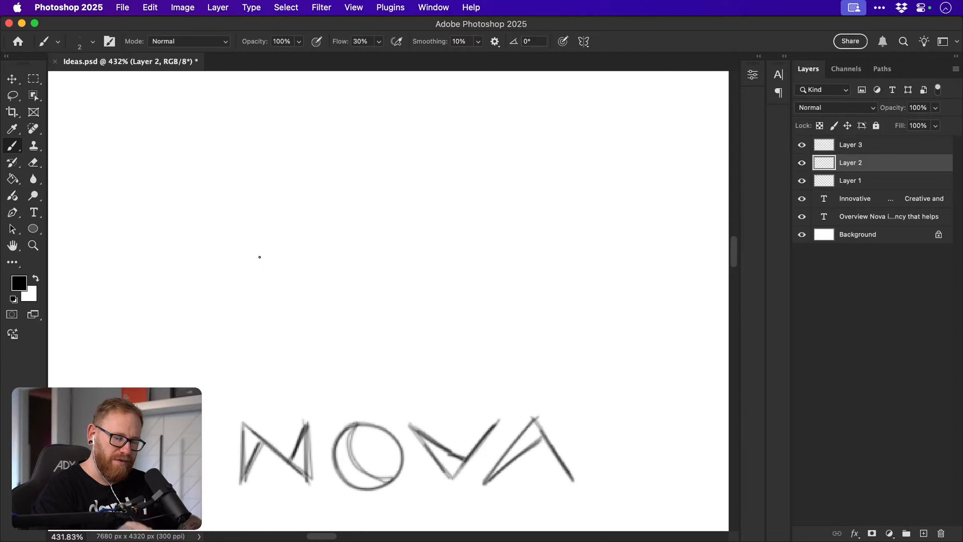
Sketch a slanted, italic NOVA above the existing wordmarks, with an oval O and the V's right arm extended over the A.
mouse_move(247, 263)
mouse_down()
mouse_move(297, 204)
mouse_move(291, 267)
mouse_move(339, 201)
mouse_move(294, 206)
mouse_move(291, 232)
mouse_move(334, 205)
mouse_up()
drag(253, 258, 290, 221)
mouse_move(320, 263)
mouse_down()
mouse_move(357, 209)
mouse_move(356, 260)
mouse_move(386, 207)
mouse_move(451, 206)
mouse_up()
mouse_move(397, 265)
mouse_down()
mouse_move(496, 169)
mouse_move(404, 257)
mouse_up()
mouse_move(404, 257)
mouse_down()
mouse_move(474, 186)
mouse_move(465, 219)
mouse_up()
mouse_move(465, 219)
mouse_down()
mouse_move(436, 257)
mouse_move(481, 205)
mouse_move(423, 264)
mouse_move(486, 205)
mouse_move(481, 266)
mouse_move(474, 235)
mouse_up()
drag(502, 238, 491, 259)
key(z)
drag(376, 260, 384, 264)
key(b)
key(ctrl+z)
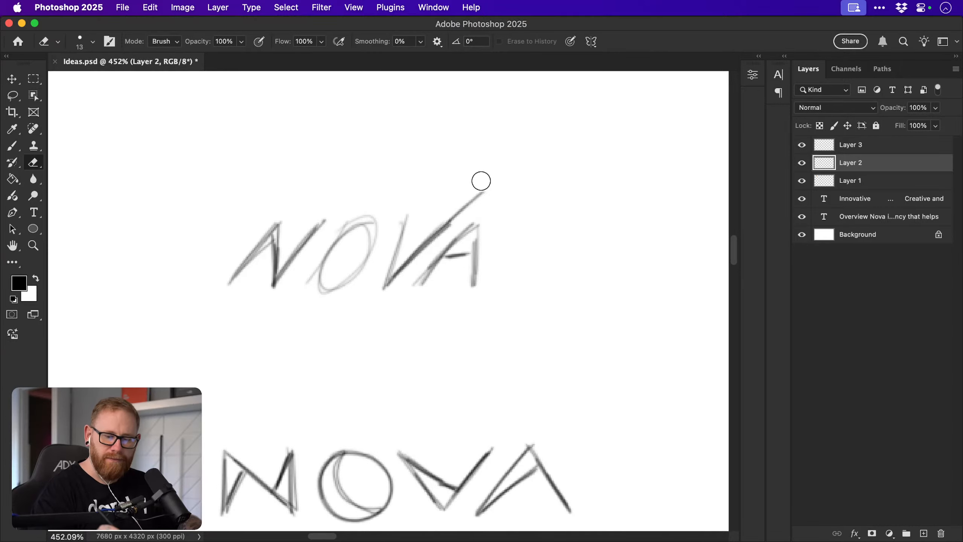
Darken the slanted stems and diagonal of the italic N with repeated brush strokes.
drag(229, 283, 265, 239)
mouse_move(237, 273)
mouse_down()
mouse_move(274, 228)
mouse_move(274, 282)
mouse_move(319, 227)
mouse_up()
drag(285, 274, 320, 226)
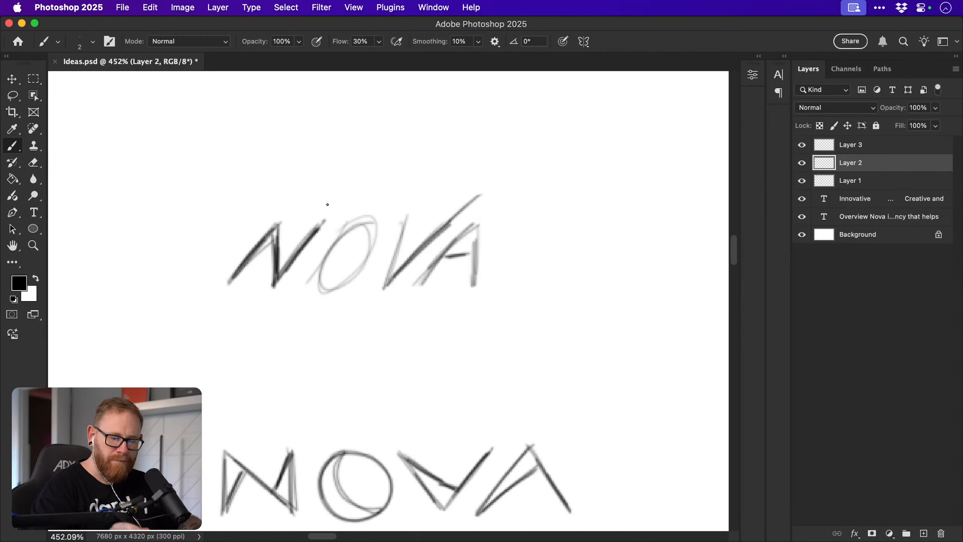
Erase the left arm of the italic V and redraw it as a steeper stroke.
key(e)
drag(407, 211, 382, 267)
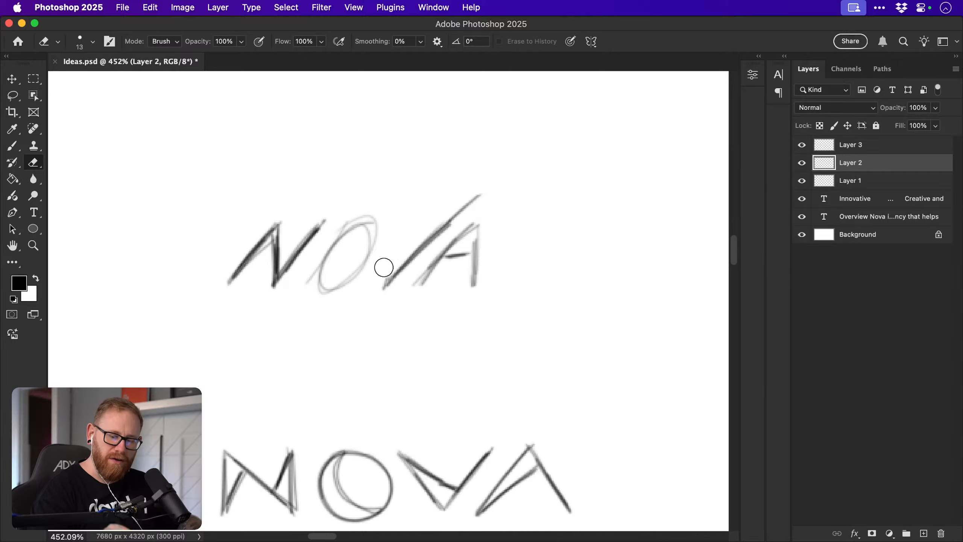
key(b)
mouse_move(389, 226)
mouse_down()
mouse_move(387, 281)
mouse_move(441, 211)
mouse_move(394, 233)
mouse_move(387, 270)
mouse_move(395, 259)
mouse_move(402, 275)
mouse_move(447, 222)
mouse_move(419, 274)
mouse_move(475, 228)
mouse_move(419, 280)
mouse_up()
Darken the italic A and O with brush strokes, and erase the tip of the V's extended right arm.
drag(477, 224, 475, 286)
mouse_move(442, 257)
mouse_down()
mouse_move(477, 253)
mouse_move(445, 257)
mouse_up()
mouse_move(340, 228)
mouse_down()
mouse_move(351, 276)
mouse_move(363, 236)
mouse_move(321, 279)
mouse_move(356, 267)
mouse_move(337, 234)
mouse_move(356, 219)
mouse_up()
drag(519, 286, 511, 294)
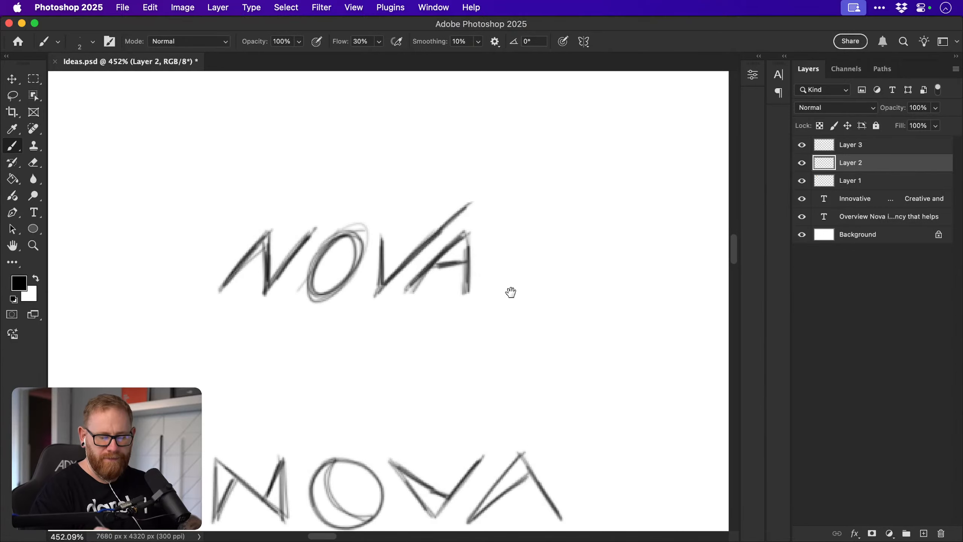
key(e)
drag(468, 196, 473, 196)
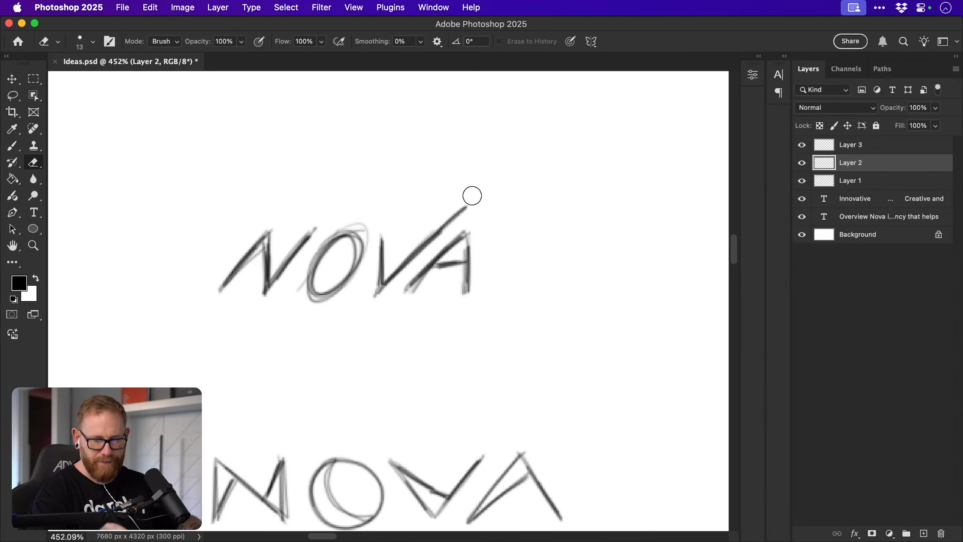
Erase the extended upper tip of the italic V's right arm so it ends level with the A.
key(b)
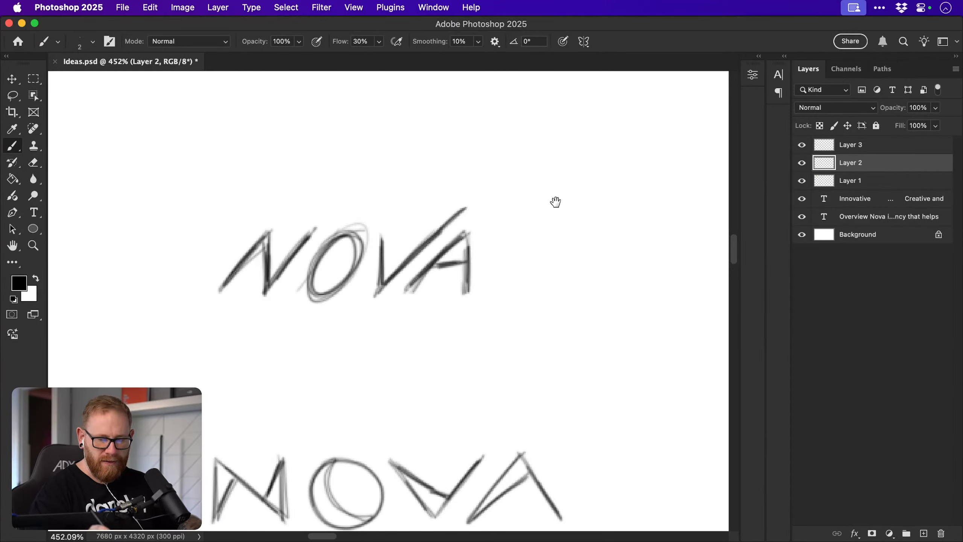
drag(535, 273, 494, 282)
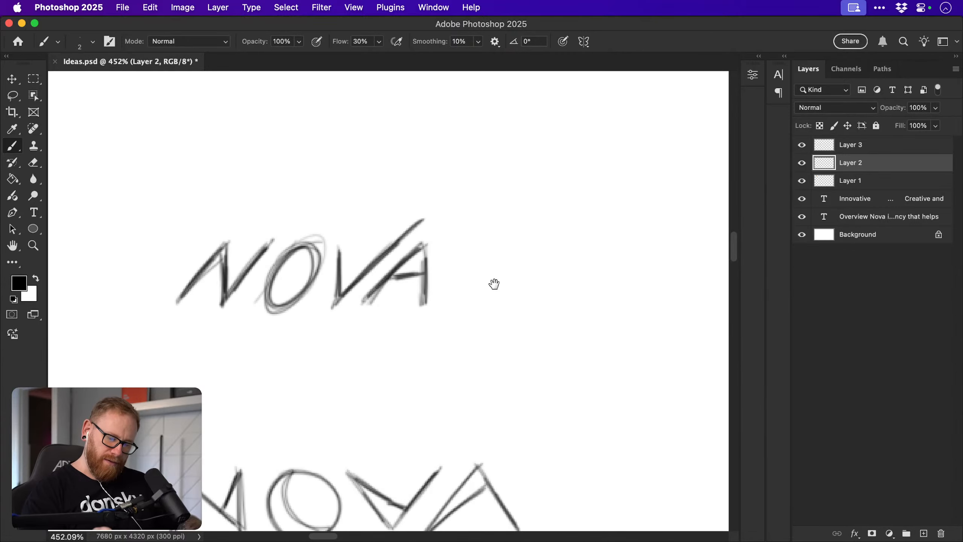
key(e)
drag(396, 224, 414, 220)
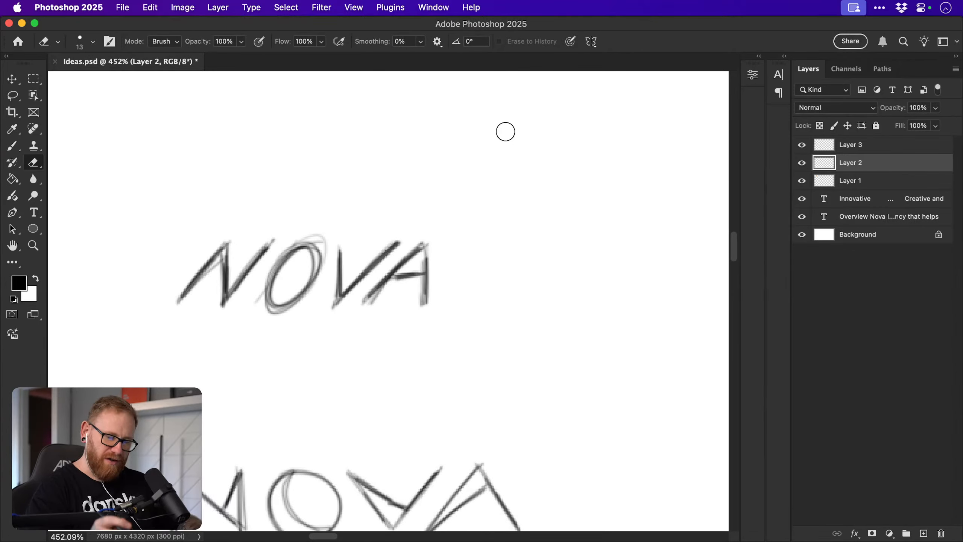
key(b)
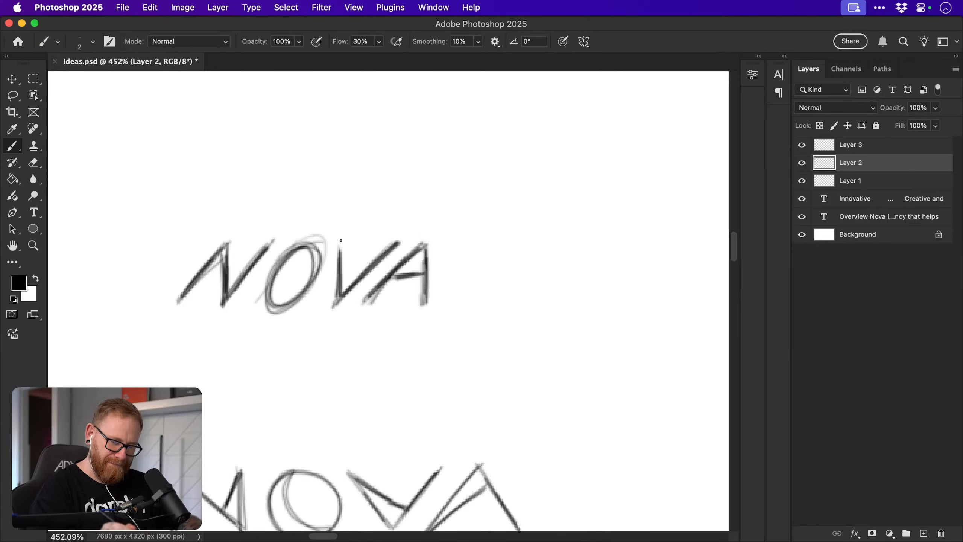
Erase the oval O from the italic NOVA wordmark and return to the Brush tool.
key(e)
mouse_move(303, 247)
mouse_down()
mouse_move(245, 326)
mouse_move(292, 288)
mouse_move(257, 329)
mouse_move(297, 233)
mouse_move(251, 295)
mouse_up()
key(b)
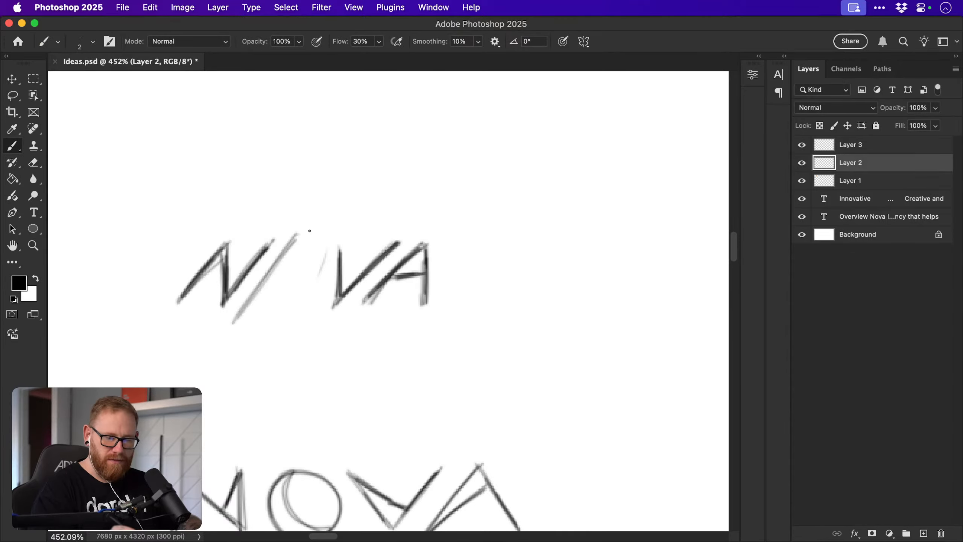
drag(297, 233, 334, 228)
drag(237, 319, 273, 314)
key(ctrl+z)
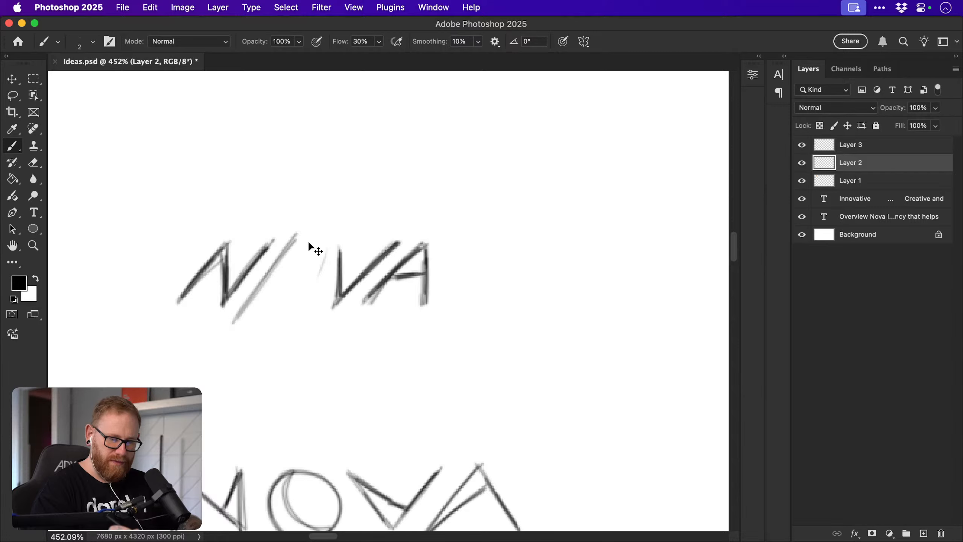
key(ctrl+z)
key(ctrl+z)
key(ctrl+z)
Draw an angular, slanted parallelogram O between the italic N and V, and darken its sides with brush strokes.
mouse_move(286, 245)
mouse_down()
mouse_move(250, 304)
mouse_move(289, 303)
mouse_up()
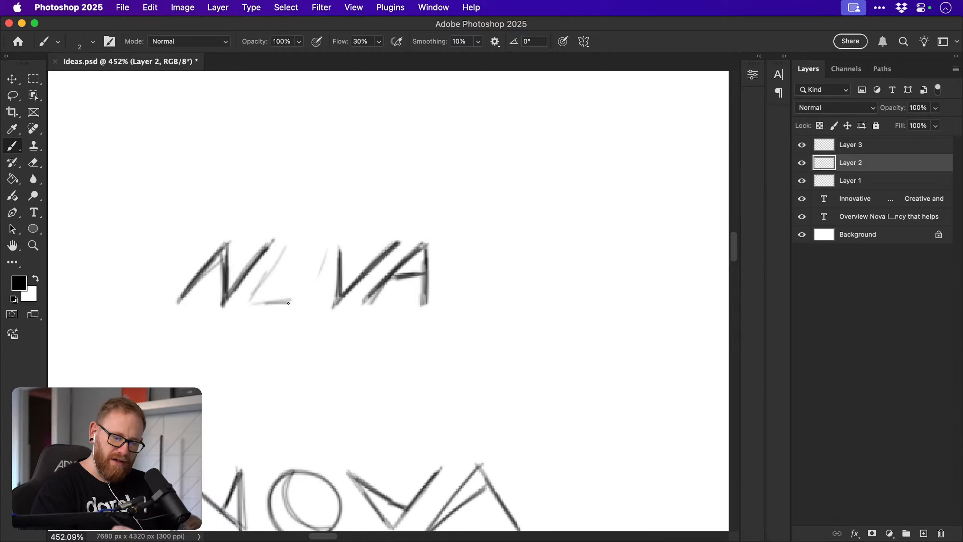
drag(294, 240, 313, 240)
mouse_move(292, 240)
mouse_down()
mouse_move(335, 246)
mouse_move(324, 246)
mouse_move(300, 299)
mouse_up()
drag(319, 254, 300, 299)
drag(320, 250, 298, 302)
mouse_move(290, 239)
mouse_down()
mouse_move(262, 299)
mouse_move(291, 245)
mouse_move(313, 240)
mouse_move(272, 298)
mouse_move(260, 300)
mouse_move(300, 301)
mouse_up()
drag(323, 241, 299, 301)
drag(282, 242, 323, 240)
drag(300, 241, 325, 240)
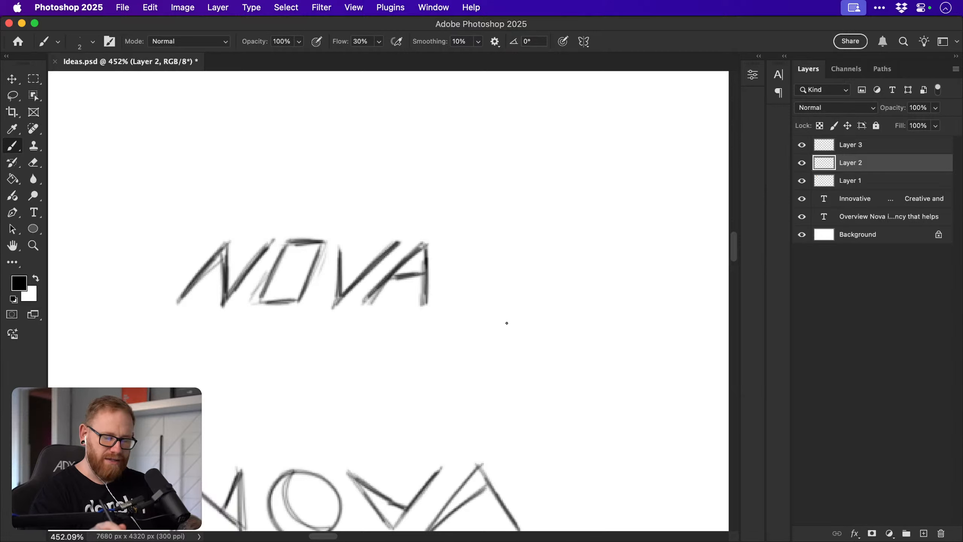
Sketch NO stacked above VA beside the italic wordmark, and draw a tall rectangular frame around the letters.
scroll(506, 286, right, 5)
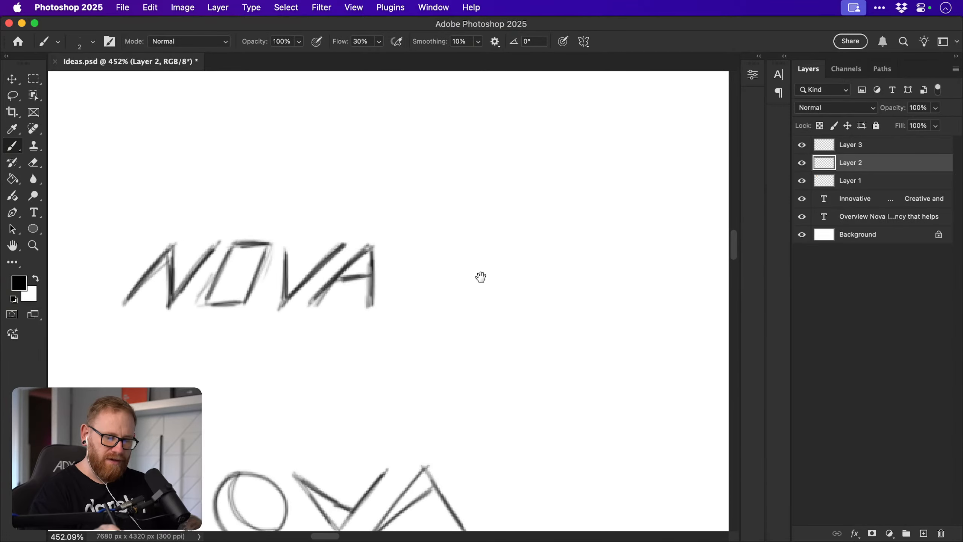
drag(477, 224, 433, 234)
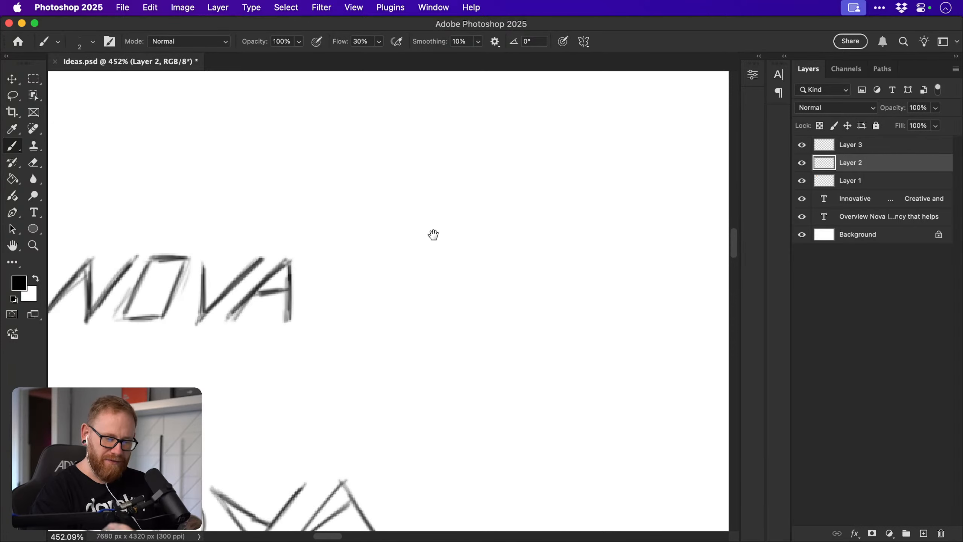
mouse_move(417, 173)
mouse_down()
mouse_move(420, 234)
mouse_move(427, 200)
mouse_move(416, 212)
mouse_move(418, 175)
mouse_move(458, 231)
mouse_move(457, 170)
mouse_move(469, 239)
mouse_up()
key(cmd+z)
drag(462, 167, 464, 236)
drag(467, 178, 468, 238)
mouse_move(493, 167)
mouse_down()
mouse_move(478, 235)
mouse_move(493, 167)
mouse_up()
mouse_move(417, 267)
mouse_down()
mouse_move(427, 298)
mouse_move(469, 260)
mouse_up()
drag(461, 330, 517, 332)
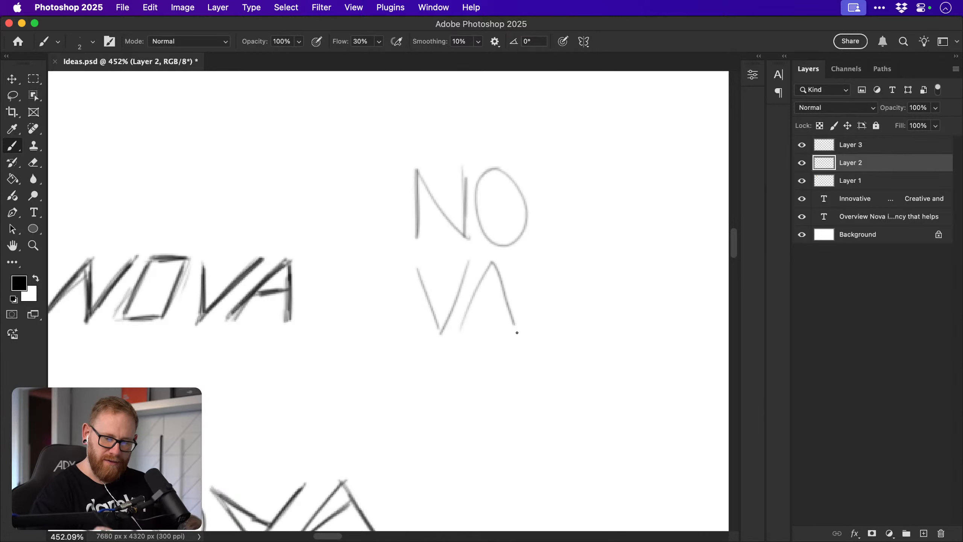
drag(468, 307, 499, 301)
mouse_move(392, 146)
mouse_down()
mouse_move(540, 350)
mouse_move(496, 138)
mouse_move(542, 334)
mouse_up()
drag(397, 173, 397, 328)
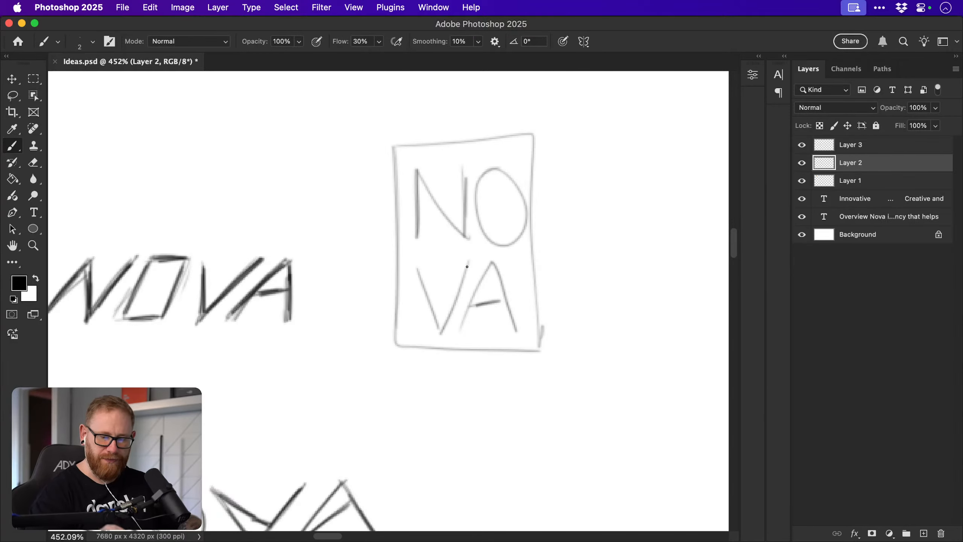
Sketch a single N inside a tall rectangular frame beside the stacked NOVA, extending its stems toward the frame edges.
drag(539, 233, 485, 229)
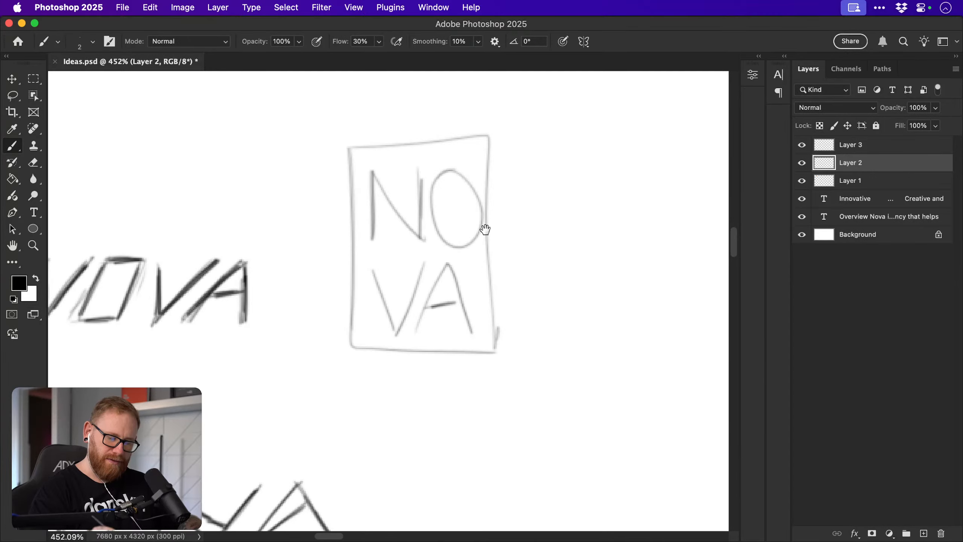
drag(546, 243, 359, 252)
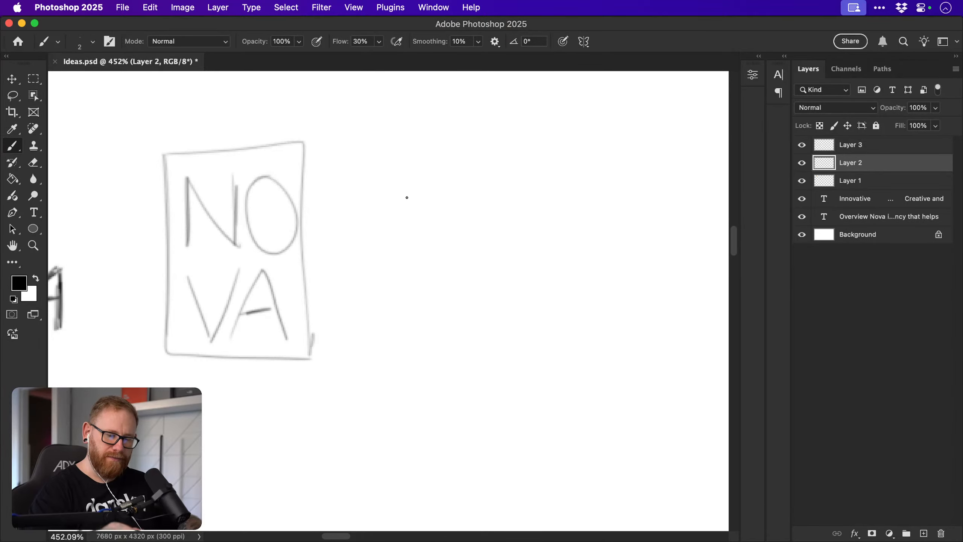
mouse_move(411, 187)
mouse_down()
mouse_move(409, 294)
mouse_move(483, 300)
mouse_up()
drag(477, 183, 482, 298)
drag(389, 164, 390, 322)
mouse_move(389, 161)
mouse_down()
mouse_move(444, 160)
mouse_move(496, 322)
mouse_up()
mouse_move(393, 315)
mouse_down()
mouse_move(496, 309)
mouse_move(451, 322)
mouse_up()
drag(411, 284, 412, 312)
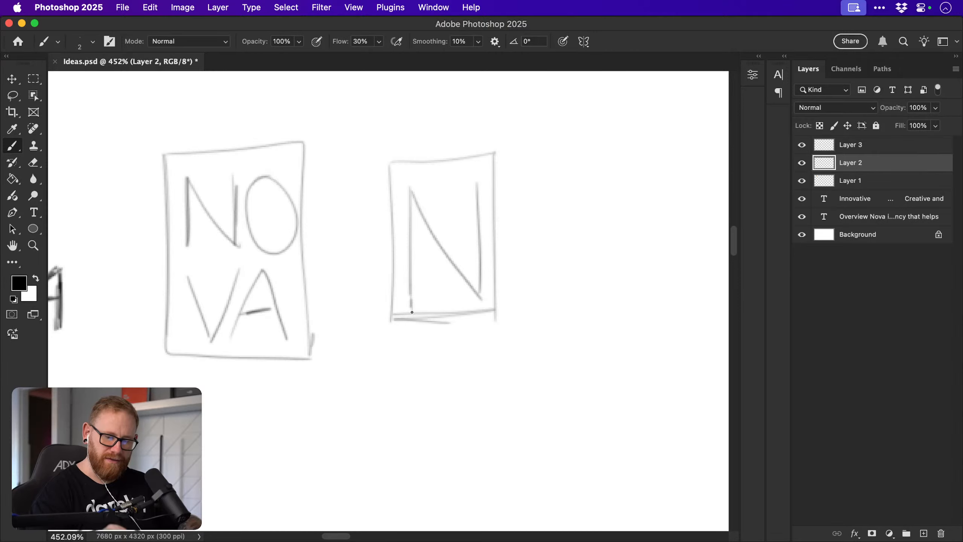
drag(473, 165, 476, 198)
drag(474, 161, 476, 177)
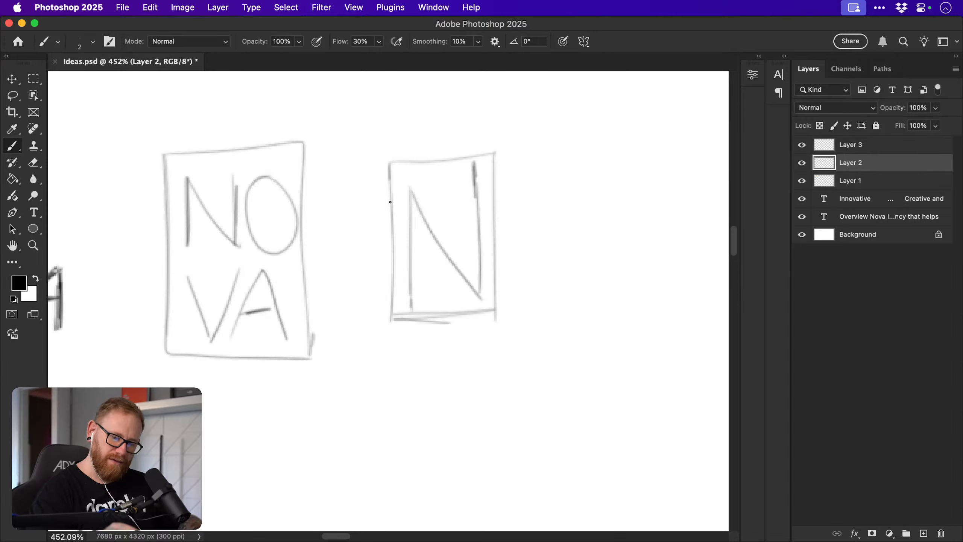
drag(390, 202, 393, 319)
mouse_move(407, 186)
mouse_down()
mouse_move(409, 265)
mouse_move(394, 319)
mouse_move(488, 303)
mouse_up()
key(e)
drag(417, 166, 462, 149)
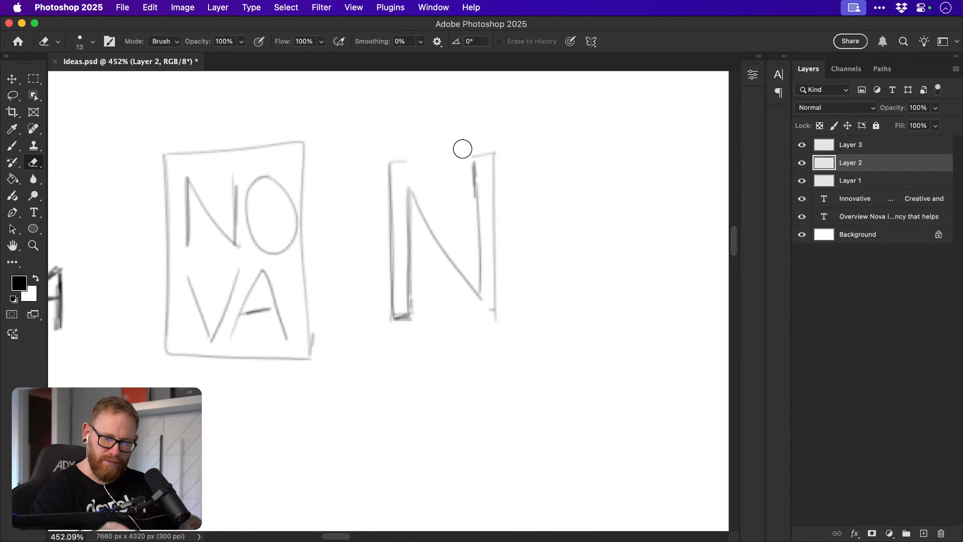
key(v)
key(b)
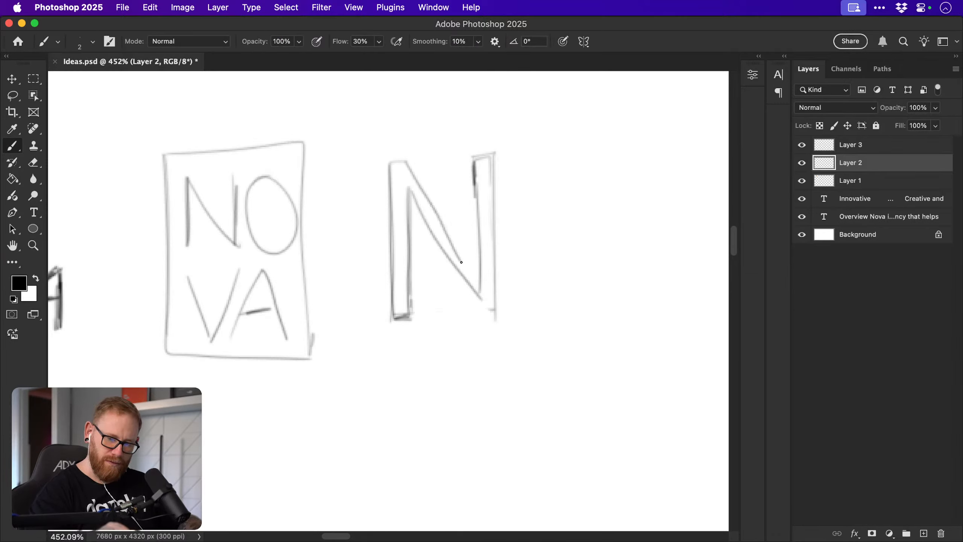
key(super+z)
key(super+z)
key(super+z)
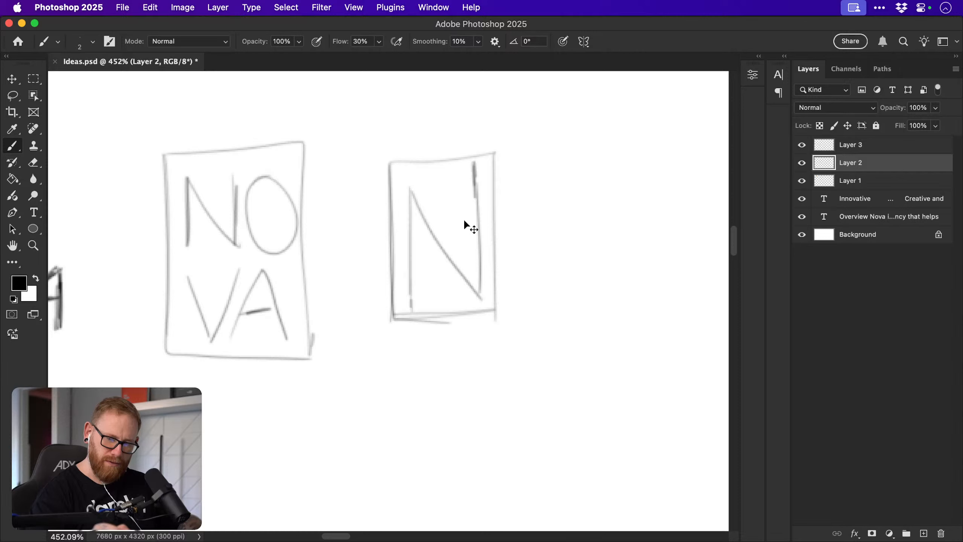
drag(436, 326, 467, 305)
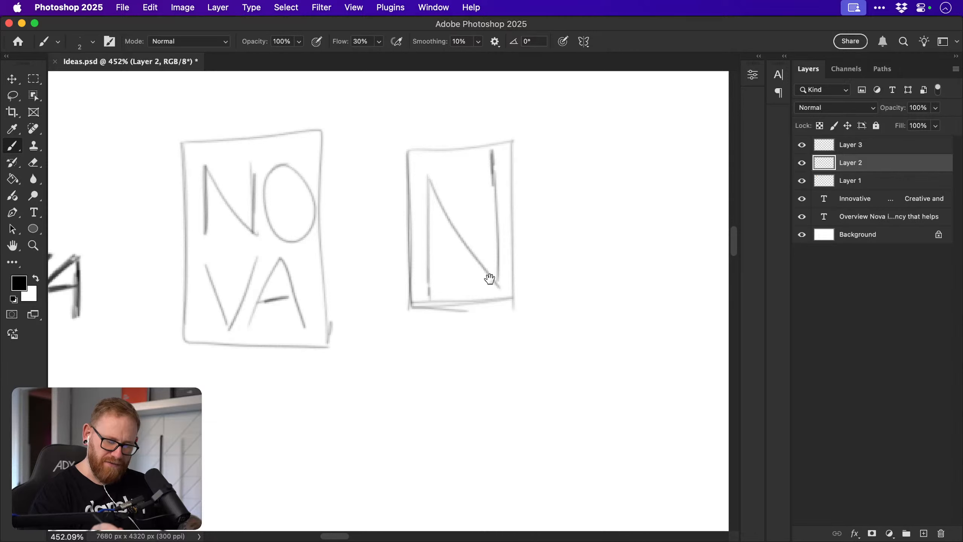
drag(466, 277, 426, 272)
drag(345, 354, 373, 409)
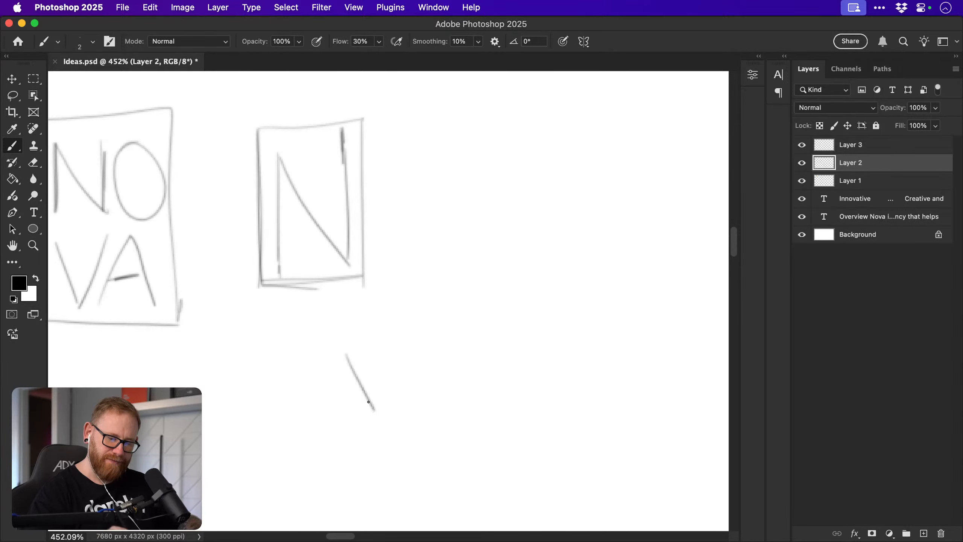
mouse_move(347, 353)
mouse_down()
mouse_move(404, 401)
mouse_move(406, 416)
mouse_up()
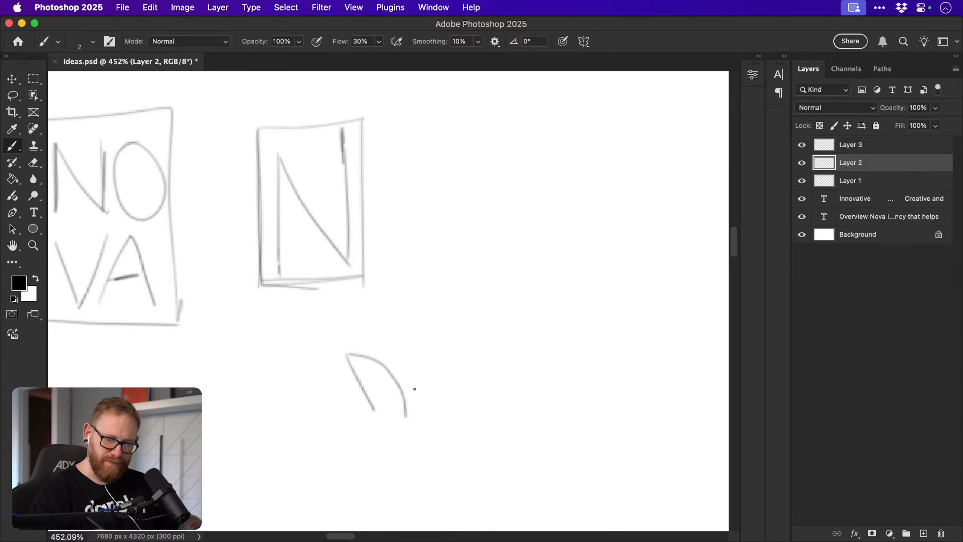
key(super+z)
key(super+z)
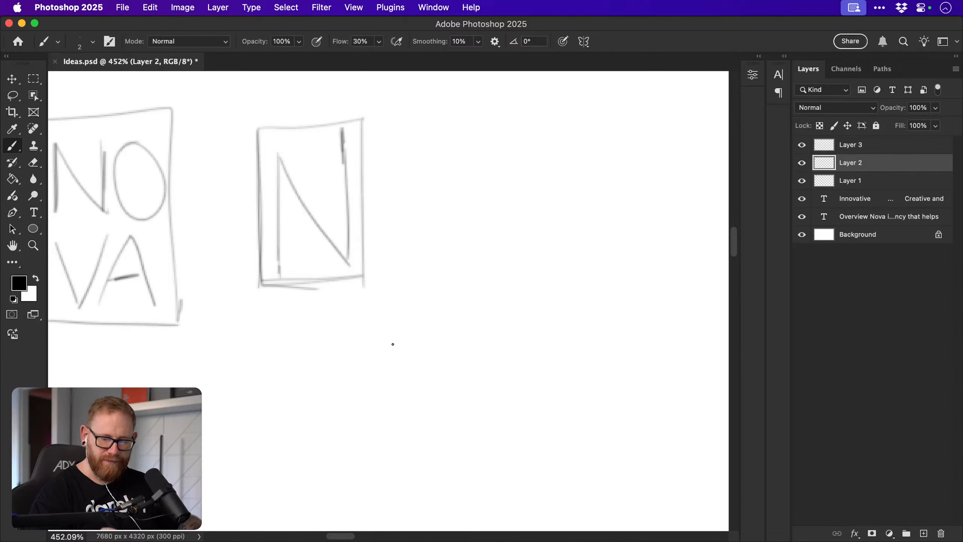
mouse_move(396, 339)
mouse_down()
mouse_move(373, 404)
mouse_move(380, 349)
mouse_up()
key(super+z)
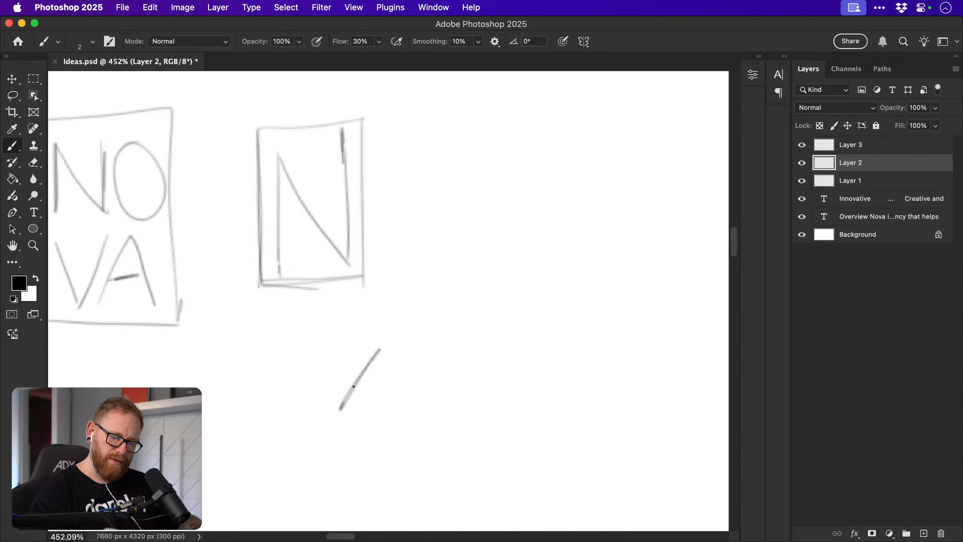
drag(342, 403, 379, 360)
key(super+z)
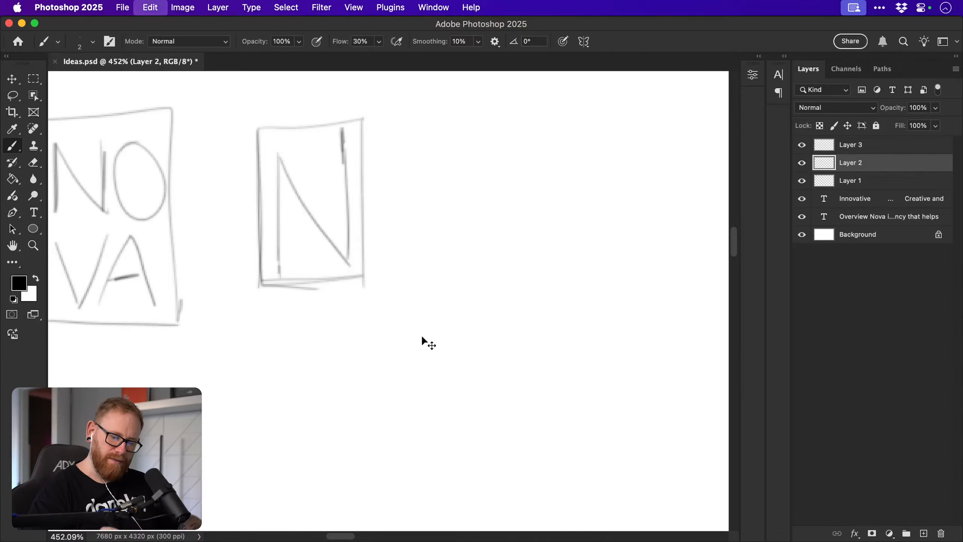
Sketch a small plain N below the framed N and, beside it, a zigzag N whose last stroke rises into an arrowhead.
drag(314, 417, 361, 354)
mouse_move(415, 411)
mouse_down()
mouse_move(452, 353)
mouse_move(496, 419)
mouse_move(499, 347)
mouse_up()
key(super+z)
key(super+z)
key(super+z)
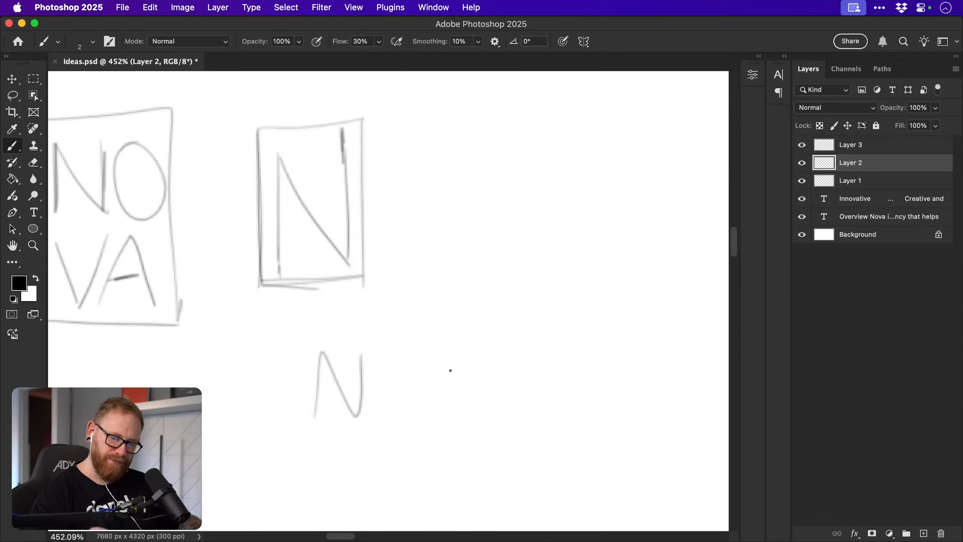
mouse_move(404, 410)
mouse_down()
mouse_move(478, 356)
mouse_move(476, 409)
mouse_up()
mouse_move(478, 408)
mouse_down()
mouse_move(547, 348)
mouse_move(512, 378)
mouse_up()
mouse_move(401, 409)
mouse_down()
mouse_move(474, 354)
mouse_move(470, 401)
mouse_move(475, 392)
mouse_move(487, 398)
mouse_move(551, 349)
mouse_move(544, 337)
mouse_move(552, 357)
mouse_move(562, 338)
mouse_up()
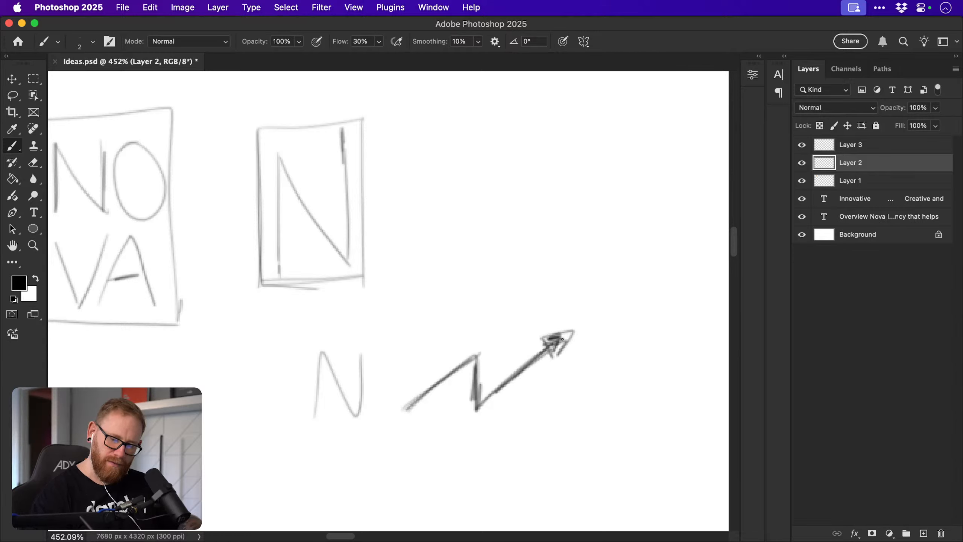
Undo the zigzag N's closed arrowhead, redraw it as an open two-line arrowhead, and darken the zigzag strokes.
key(super+z)
key(super+z)
key(super+z)
key(super+z)
key(super+z)
key(super+z)
key(super+z)
key(super+z)
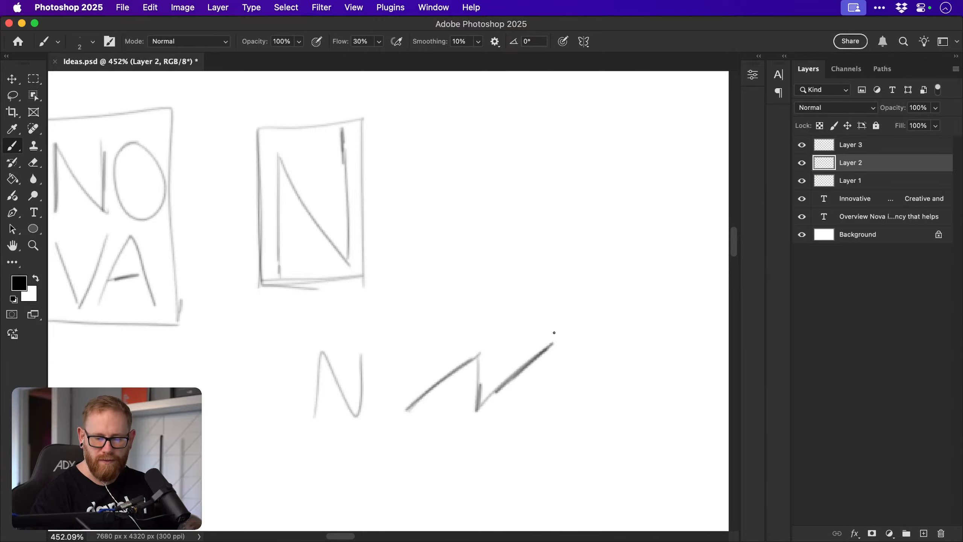
key(shift+super+z)
mouse_move(530, 343)
mouse_down()
mouse_move(553, 342)
mouse_move(530, 343)
mouse_move(554, 366)
mouse_move(553, 344)
mouse_up()
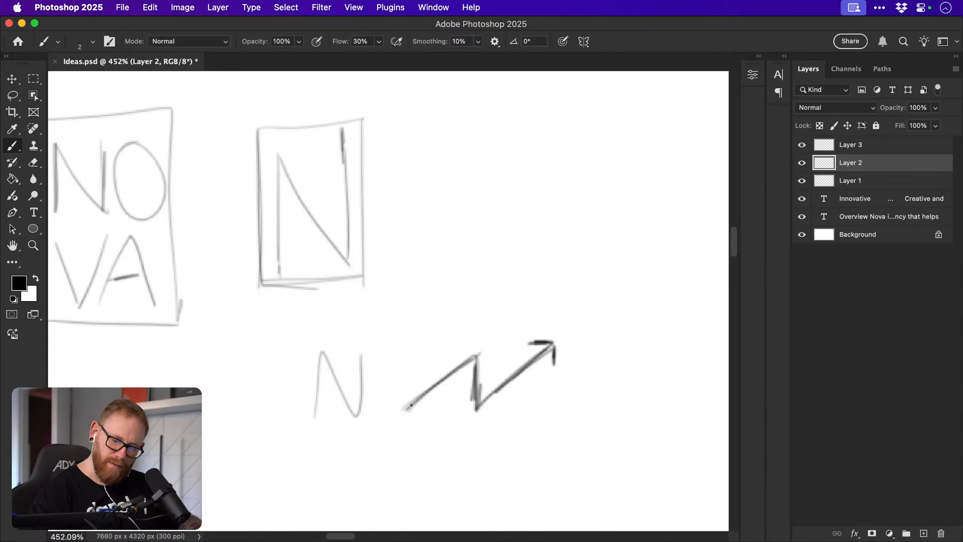
mouse_move(411, 404)
mouse_down()
mouse_move(471, 358)
mouse_move(475, 365)
mouse_up()
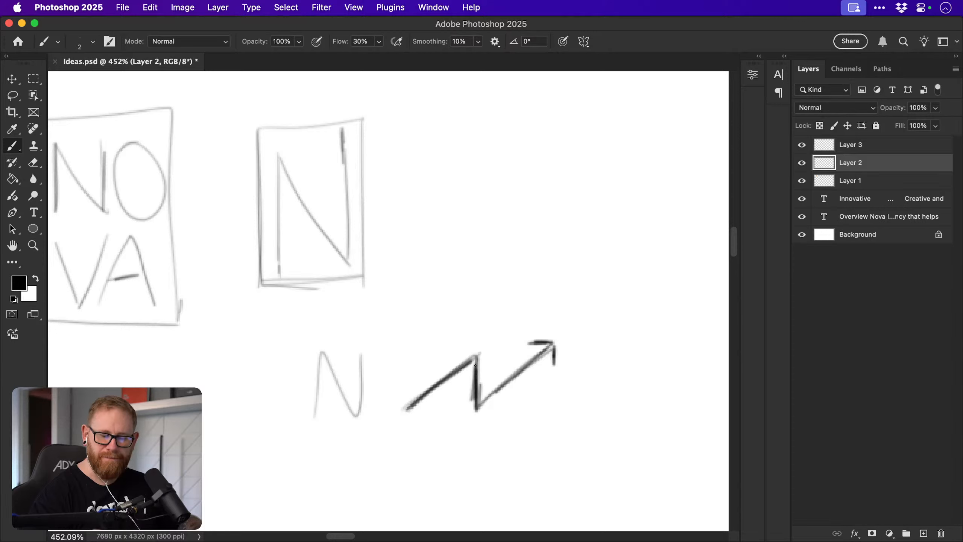
drag(481, 400, 551, 347)
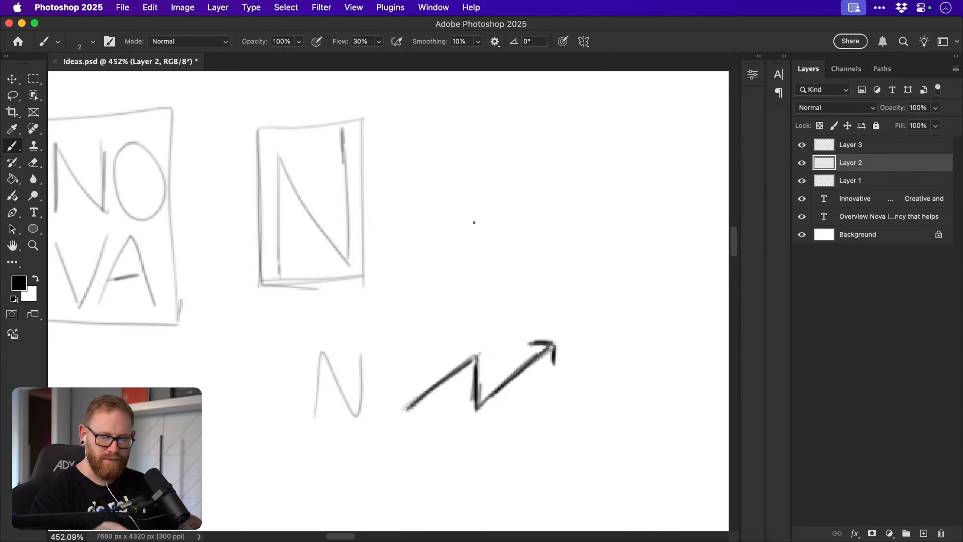
mouse_move(480, 214)
mouse_down()
mouse_move(508, 254)
mouse_move(571, 190)
mouse_up()
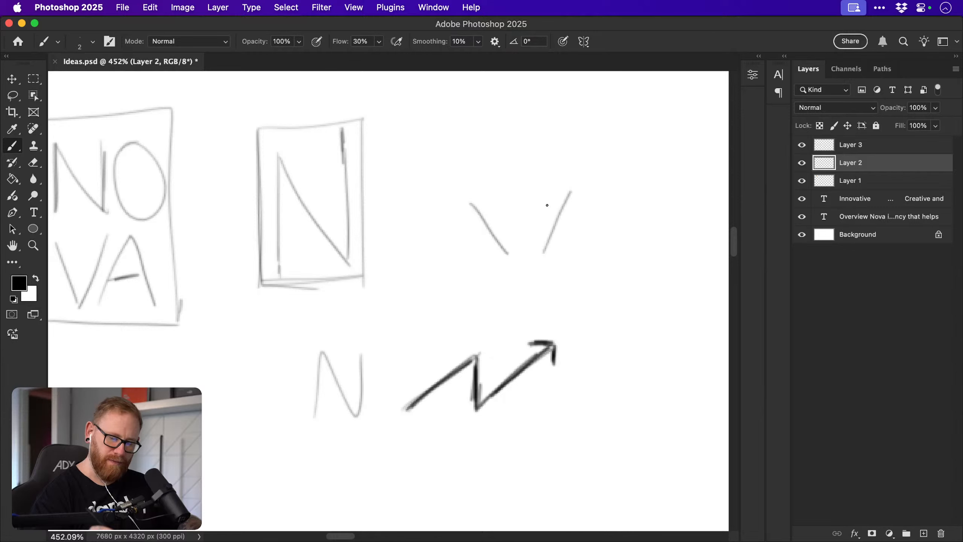
key(super+z)
key(super+shift+z)
drag(508, 252, 517, 192)
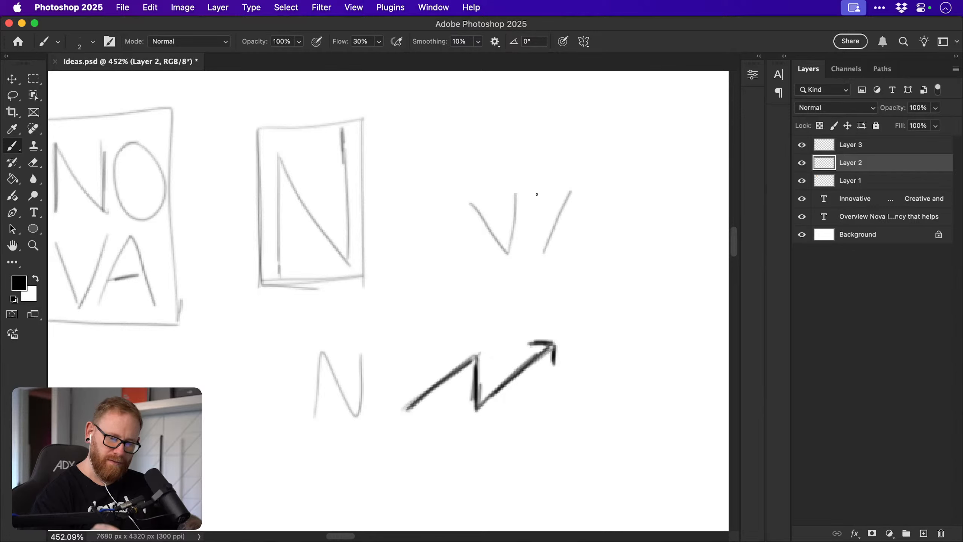
key(super+z)
key(super+z)
mouse_move(508, 254)
mouse_down()
mouse_move(511, 205)
mouse_move(540, 250)
mouse_move(552, 244)
mouse_up()
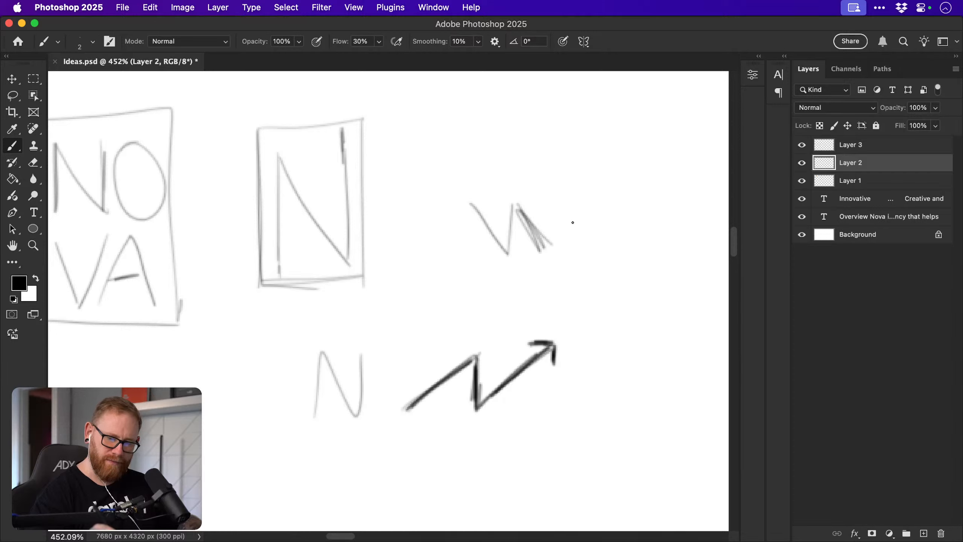
key(super+z)
key(super+z)
key(super+z)
key(super+z)
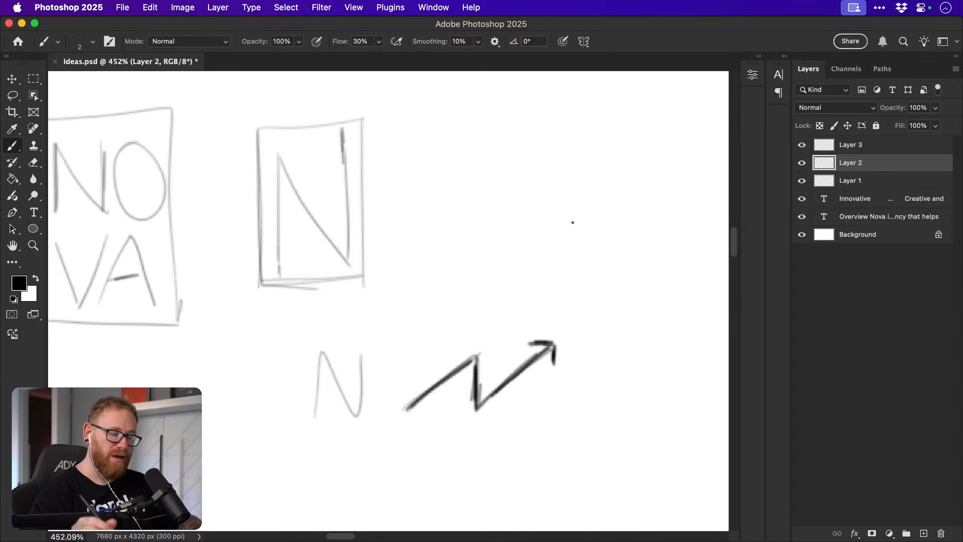
Sketch a lowercase n and a round o side by side in the empty area beyond the framed N.
mouse_move(507, 181)
mouse_down()
mouse_move(477, 199)
mouse_move(463, 225)
mouse_up()
drag(463, 186, 464, 231)
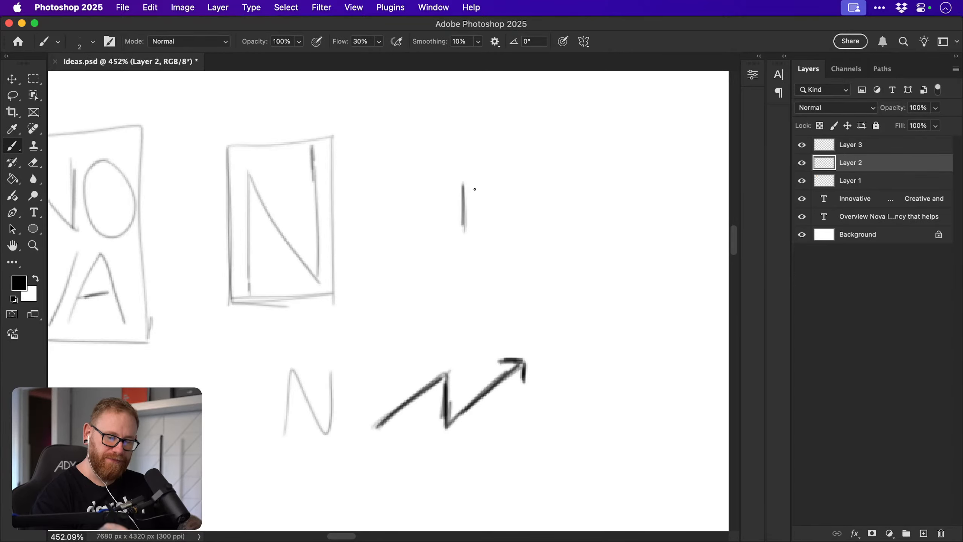
scroll(467, 190, right, 5)
scroll(466, 190, up, 1)
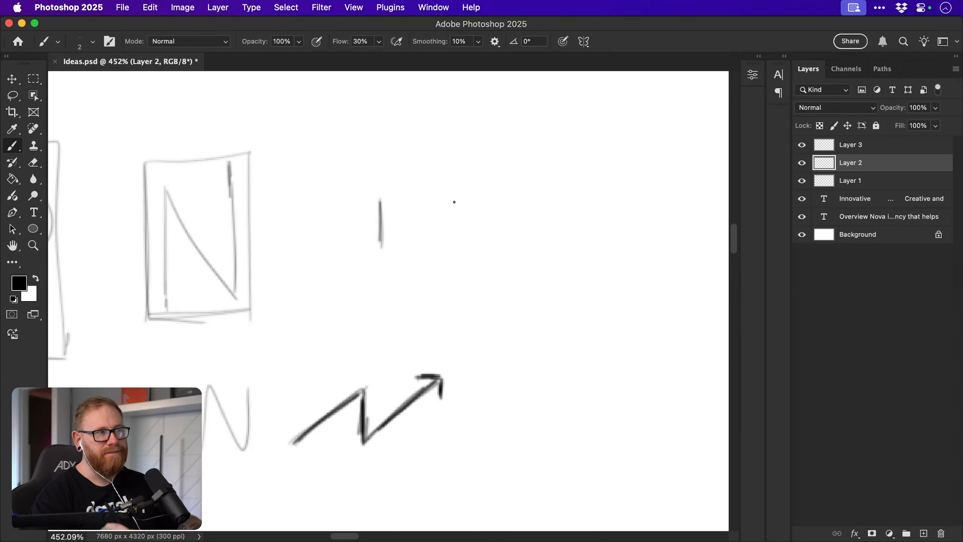
key(super+z)
mouse_move(380, 192)
mouse_down()
mouse_move(382, 245)
mouse_move(420, 228)
mouse_move(424, 234)
mouse_move(396, 205)
mouse_move(386, 239)
mouse_move(417, 196)
mouse_move(421, 212)
mouse_move(416, 200)
mouse_move(385, 192)
mouse_move(385, 224)
mouse_move(381, 185)
mouse_up()
mouse_move(452, 186)
mouse_down()
mouse_move(440, 234)
mouse_move(474, 245)
mouse_move(448, 199)
mouse_up()
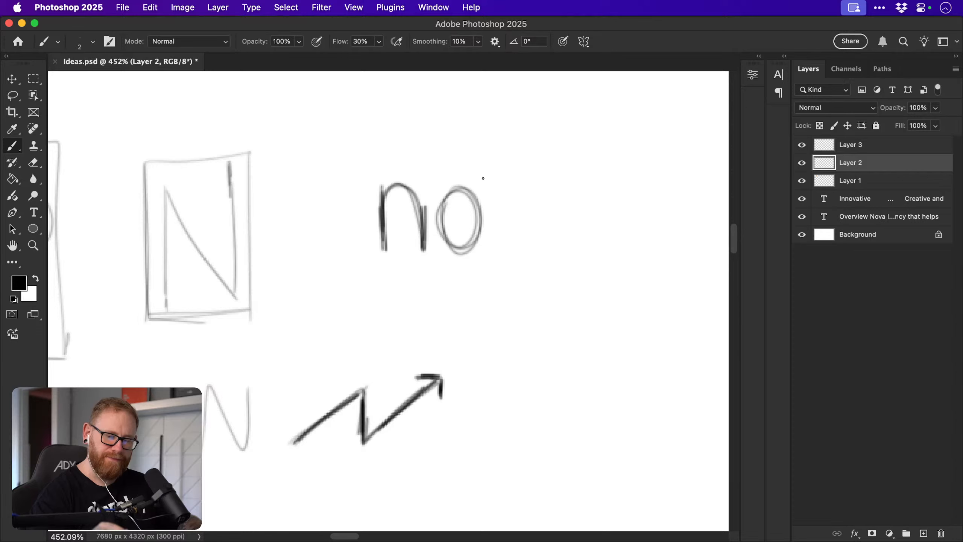
Try an oversized V and a lowercase a after the lowercase no, and undo both letters.
mouse_move(470, 156)
mouse_down()
mouse_move(489, 198)
mouse_move(524, 232)
mouse_move(548, 146)
mouse_up()
drag(561, 188, 570, 236)
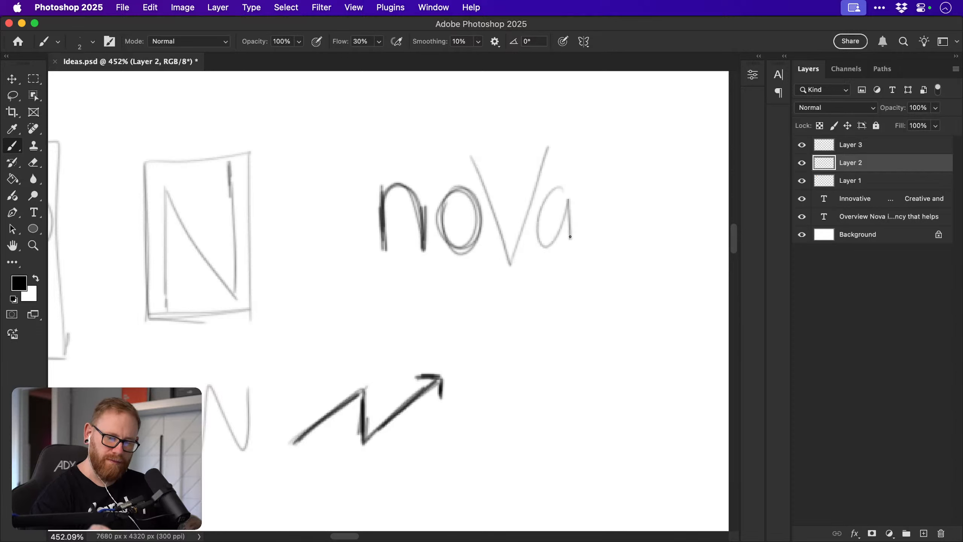
key(super+z)
key(super+z)
key(super+z)
Sketch a small v matching the height of the n and o, followed by a double-storey a.
mouse_move(492, 191)
mouse_down()
mouse_move(519, 224)
mouse_move(518, 243)
mouse_move(517, 229)
mouse_move(535, 216)
mouse_move(511, 247)
mouse_move(542, 196)
mouse_move(584, 203)
mouse_move(547, 241)
mouse_move(583, 221)
mouse_move(585, 201)
mouse_move(588, 250)
mouse_move(552, 223)
mouse_move(572, 191)
mouse_move(552, 224)
mouse_move(575, 237)
mouse_move(586, 213)
mouse_move(589, 244)
mouse_up()
key(super+z)
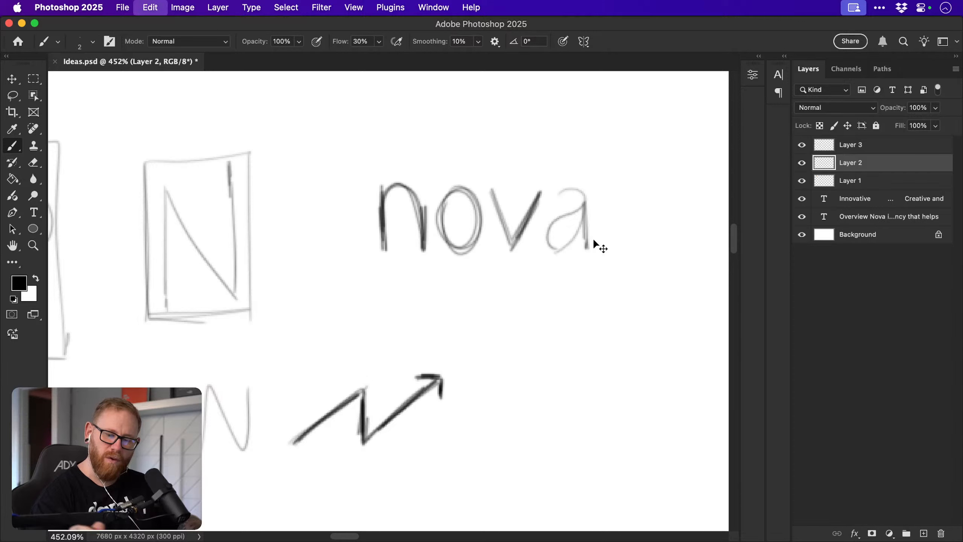
key(super+z)
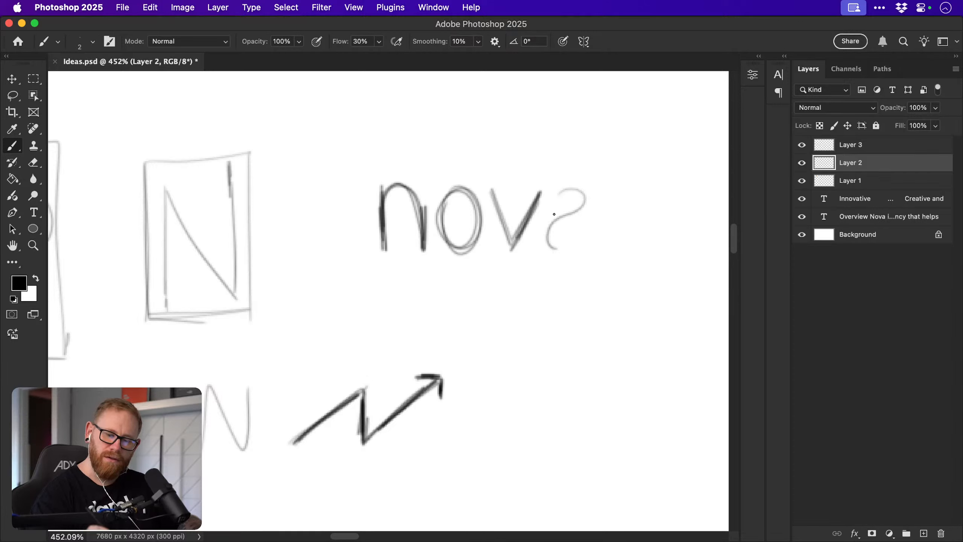
key(super+shift+z)
key(super+shift+z)
key(super+shift+z)
drag(571, 192, 558, 206)
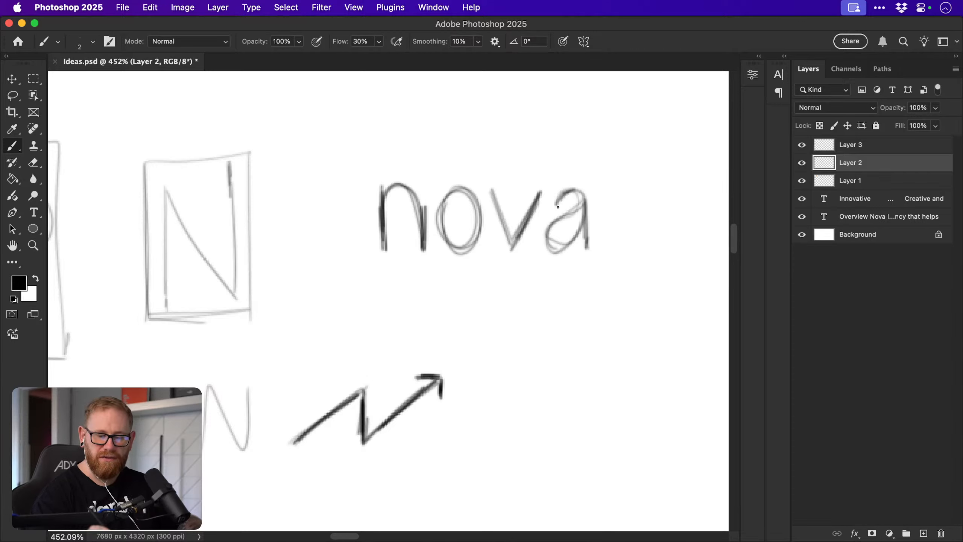
Undo the double-storey a and redraw it as a single-storey a with a round bowl and straight stem.
key(super+z)
key(super+z)
key(super+z)
key(super+z)
key(super+z)
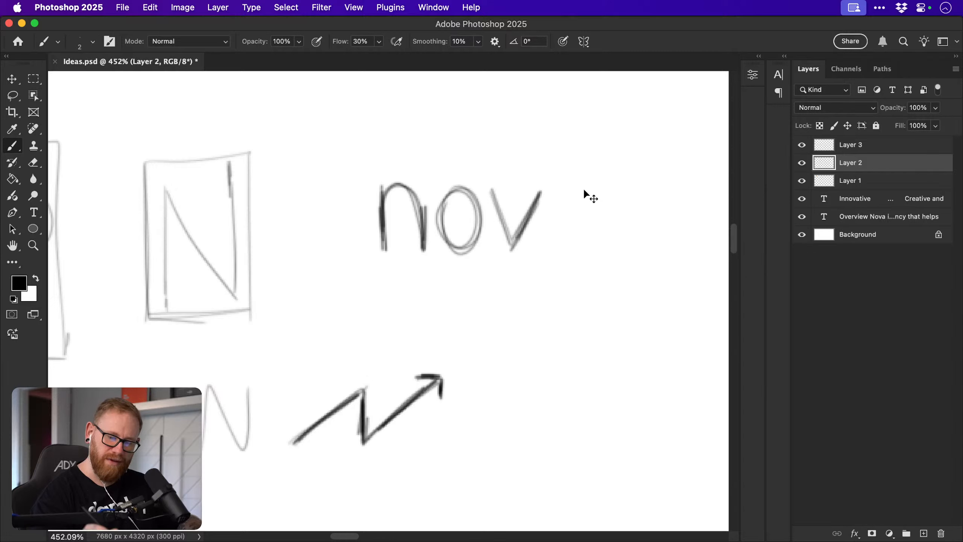
mouse_move(552, 207)
mouse_down()
mouse_move(587, 233)
mouse_move(588, 247)
mouse_up()
key(super+z)
mouse_move(581, 193)
mouse_down()
mouse_move(548, 224)
mouse_move(596, 242)
mouse_move(595, 199)
mouse_move(562, 201)
mouse_move(598, 255)
mouse_up()
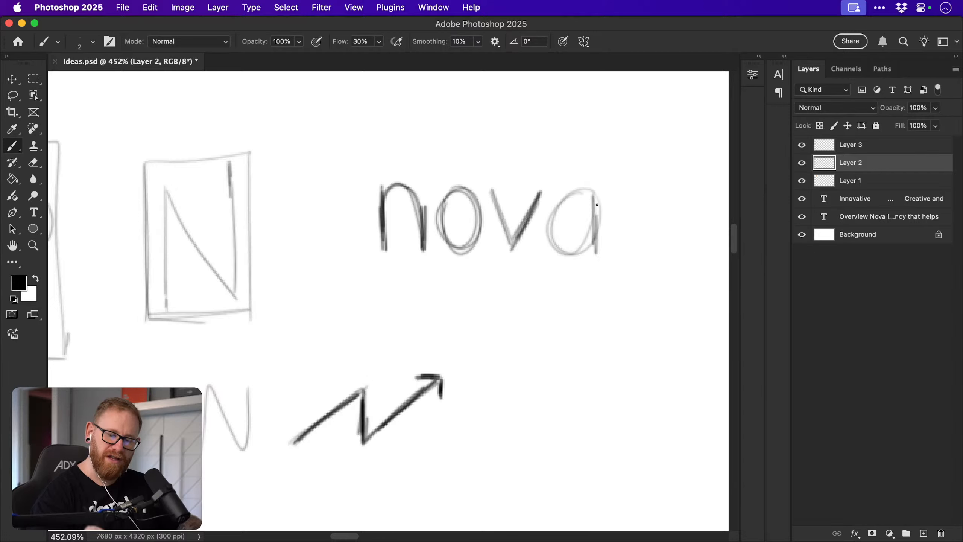
Try a double-storey a below the lowercase nova wordmark, and undo it.
mouse_move(549, 309)
mouse_down()
mouse_move(574, 323)
mouse_move(584, 367)
mouse_up()
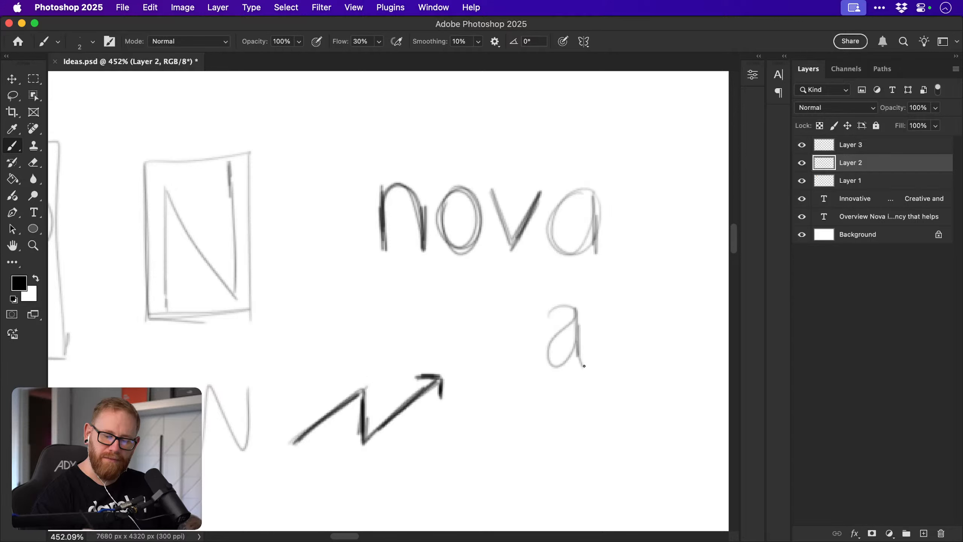
mouse_move(574, 323)
mouse_down()
mouse_move(551, 317)
mouse_move(573, 309)
mouse_move(549, 367)
mouse_move(575, 310)
mouse_move(574, 339)
mouse_up()
drag(575, 308, 577, 357)
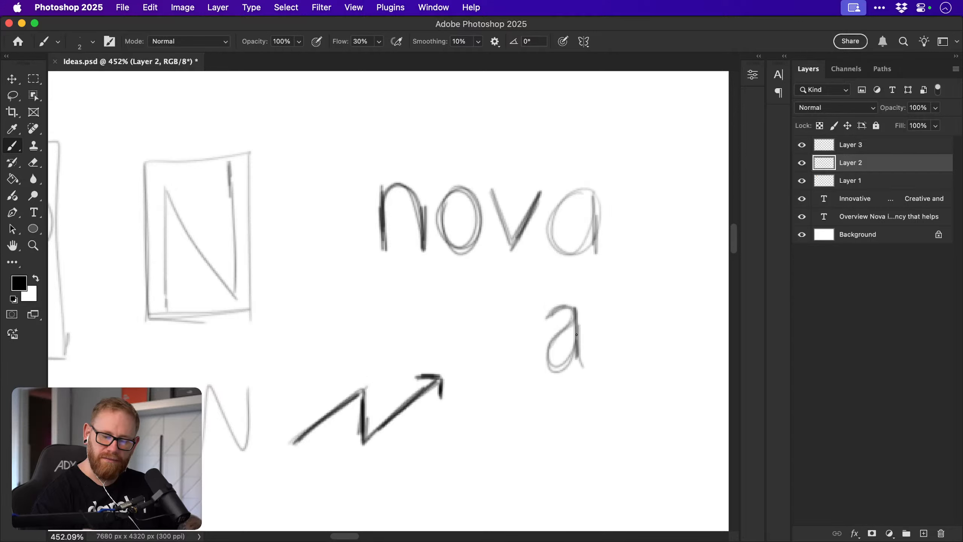
key(super+z)
key(super+z)
key(super+z)
key(super+z)
key(super+z)
key(super+z)
key(super+z)
key(super+z)
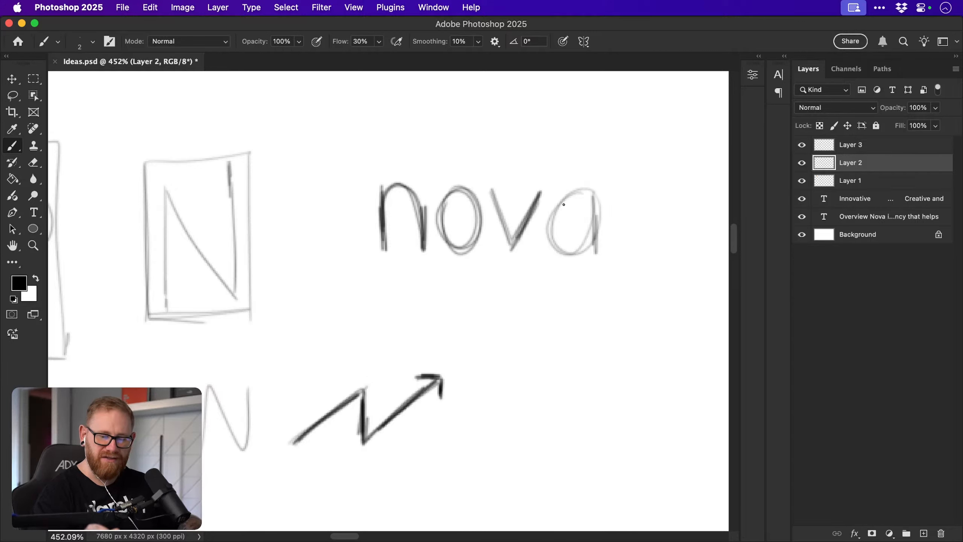
Darken the strokes of the a, v and o in the lowercase nova wordmark.
mouse_move(563, 205)
mouse_down()
mouse_move(589, 199)
mouse_move(550, 222)
mouse_move(585, 249)
mouse_move(567, 247)
mouse_move(576, 254)
mouse_move(592, 205)
mouse_up()
mouse_move(591, 205)
mouse_down()
mouse_move(595, 249)
mouse_move(588, 203)
mouse_move(560, 204)
mouse_move(593, 232)
mouse_up()
drag(576, 250, 588, 239)
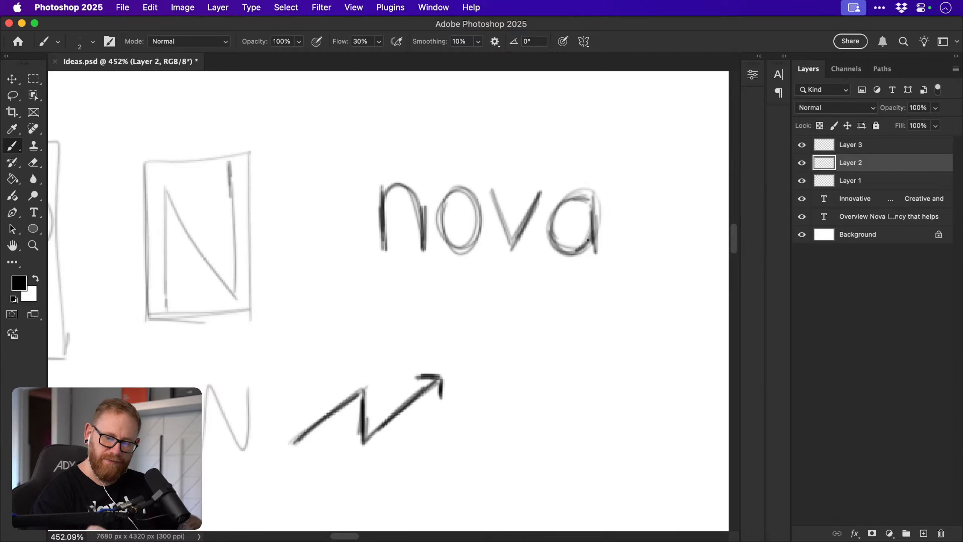
mouse_move(491, 199)
mouse_down()
mouse_move(514, 244)
mouse_move(541, 192)
mouse_up()
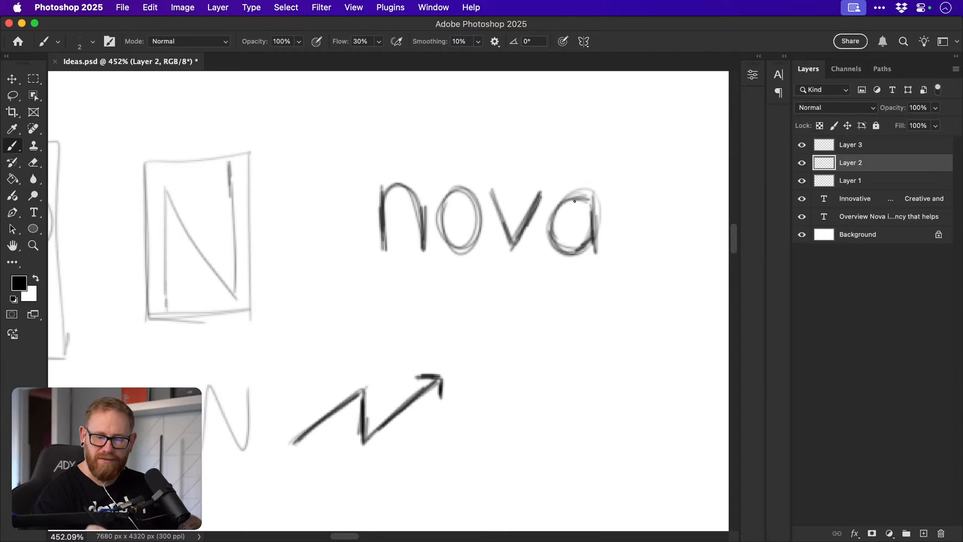
mouse_move(468, 197)
mouse_down()
mouse_move(443, 233)
mouse_move(469, 246)
mouse_move(478, 206)
mouse_move(437, 219)
mouse_move(480, 223)
mouse_move(458, 194)
mouse_up()
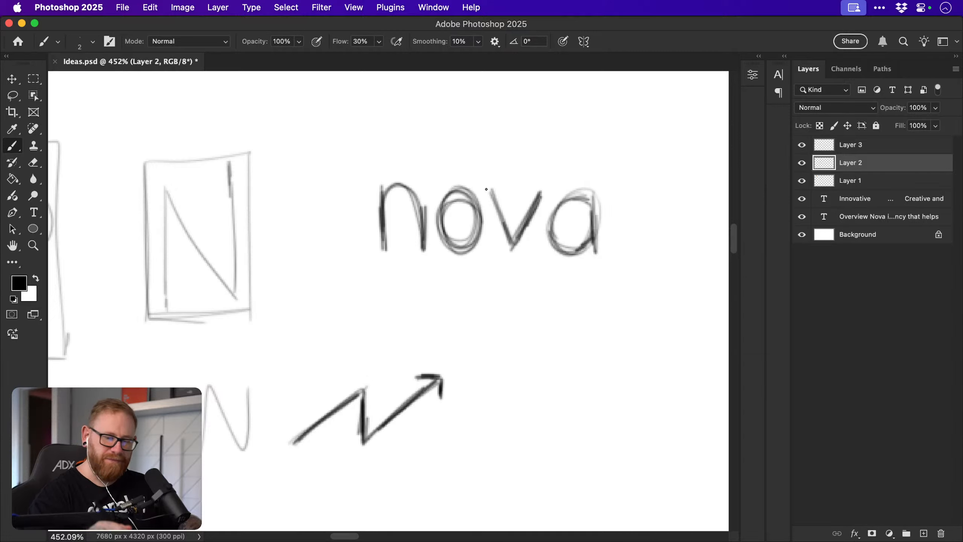
Try turning the v of the lowercase wordmark into a downward arrow with a short shaft above it, and undo it.
mouse_move(491, 194)
mouse_down()
mouse_move(522, 223)
mouse_move(505, 222)
mouse_move(536, 199)
mouse_move(496, 200)
mouse_move(518, 227)
mouse_up()
key(super+z)
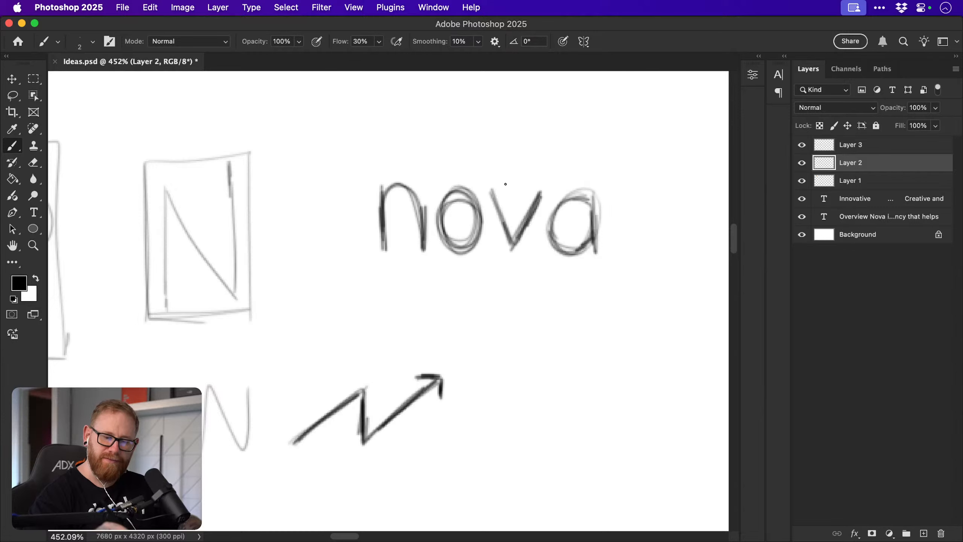
mouse_move(524, 190)
mouse_down()
mouse_move(509, 168)
mouse_move(520, 164)
mouse_move(510, 189)
mouse_move(491, 193)
mouse_move(542, 193)
mouse_up()
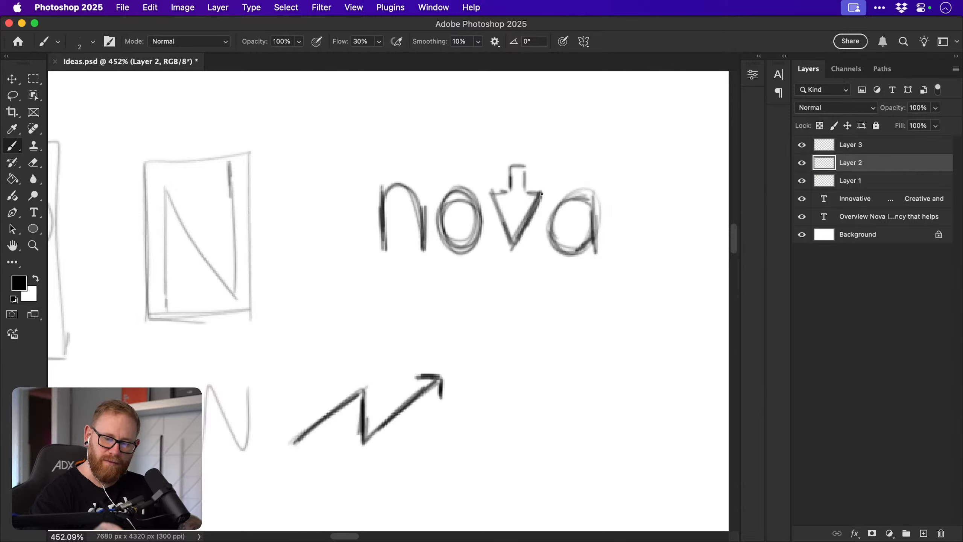
key(super+z)
key(super+z)
key(super+z)
key(super+z)
key(super+z)
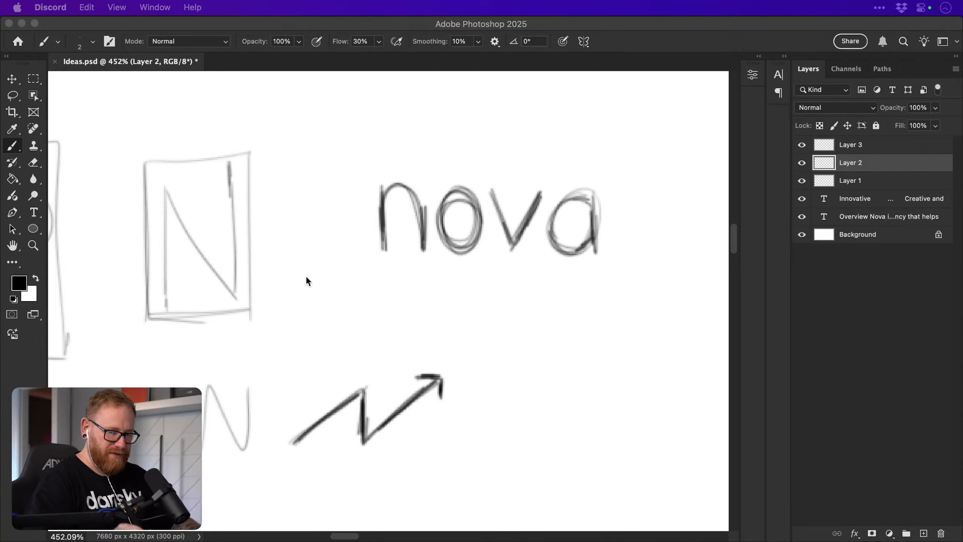
Try circling the VA pair in the italic NOVA wordmark, and undo the circle.
click(373, 268)
drag(357, 279, 606, 286)
drag(408, 334, 613, 305)
drag(377, 335, 587, 339)
drag(521, 322, 488, 327)
mouse_move(393, 243)
mouse_down()
mouse_move(358, 333)
mouse_move(390, 252)
mouse_up()
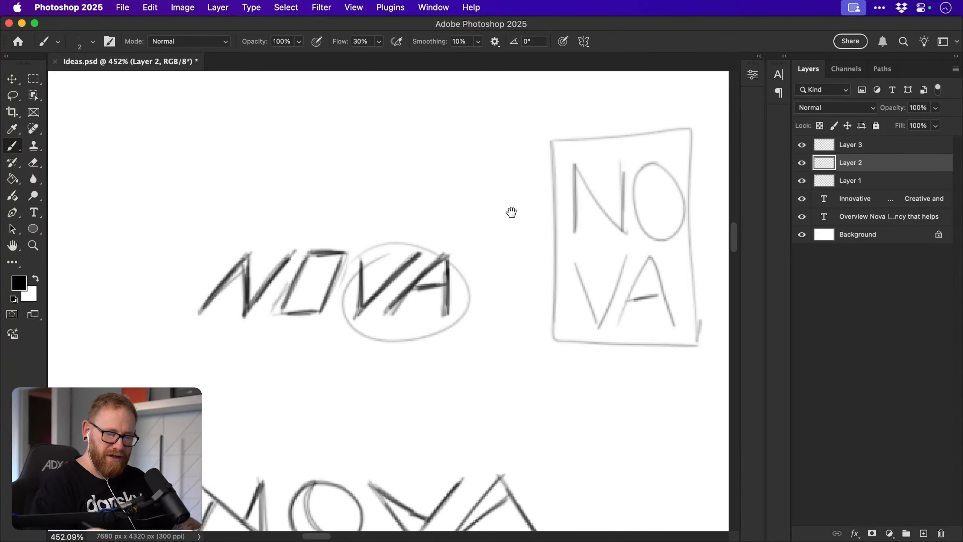
key(ctrl+z)
scroll(498, 284, right, 5)
scroll(343, 297, left, 4)
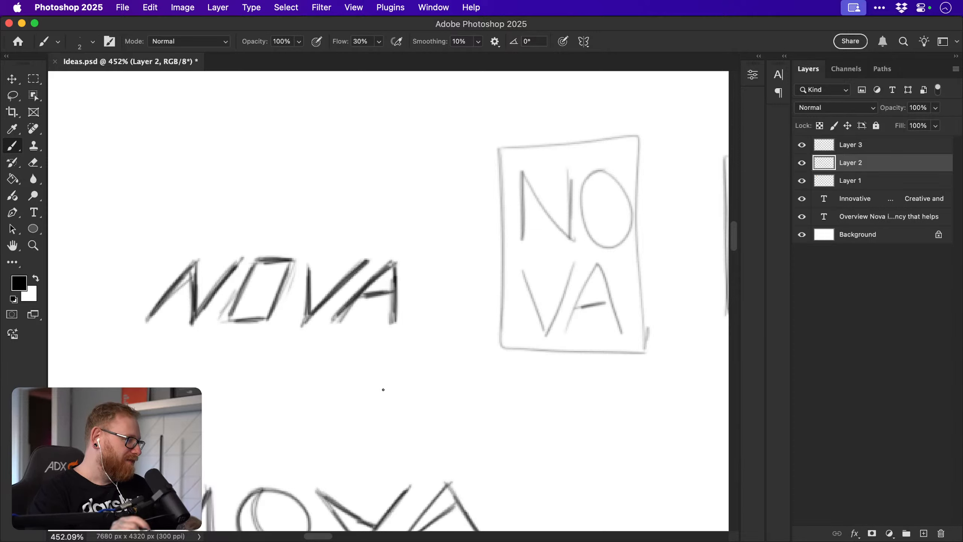
scroll(558, 313, right, 10)
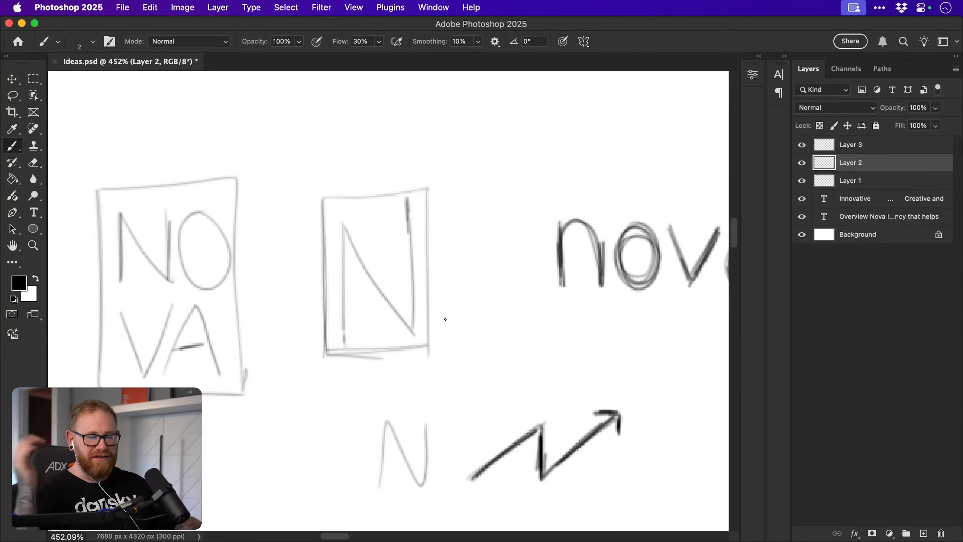
drag(341, 333, 680, 316)
Sketch an angular VA without a crossbar above the italic wordmark, with parallel slanted strokes where the letters meet.
drag(369, 350, 432, 371)
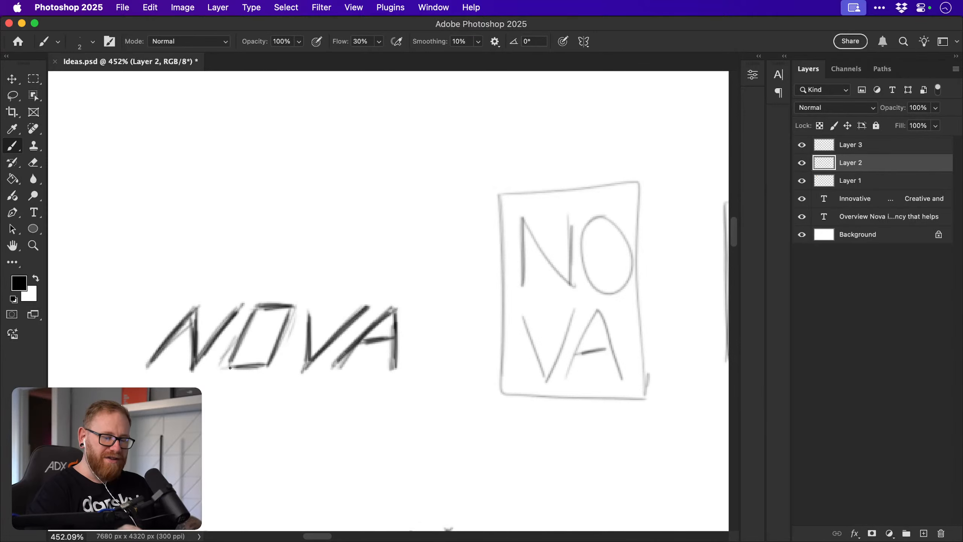
drag(455, 325, 499, 353)
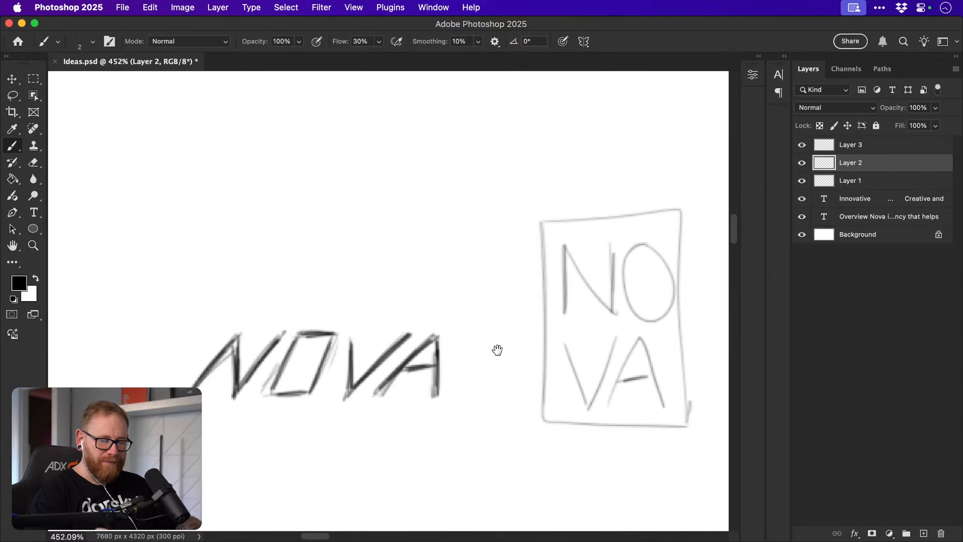
scroll(496, 361, up, 2)
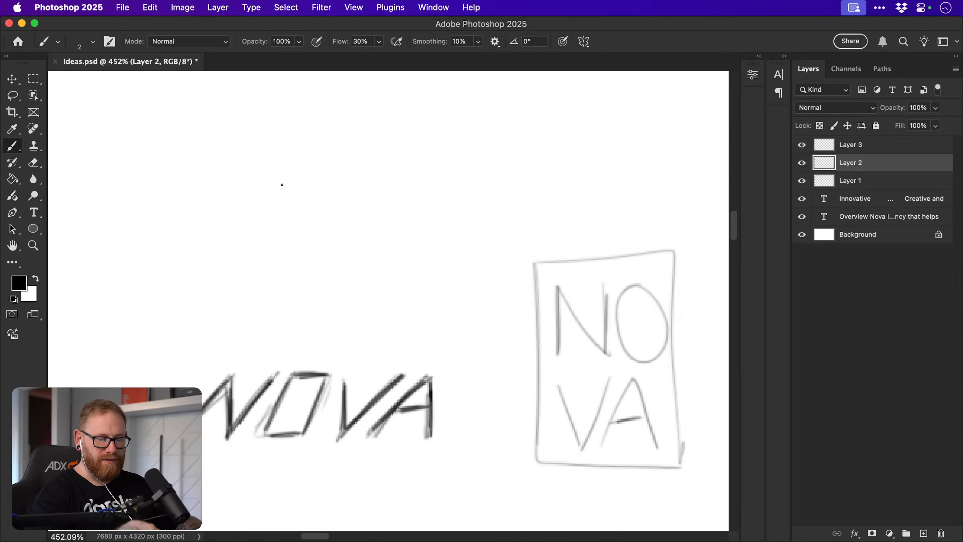
mouse_move(333, 170)
mouse_down()
mouse_move(338, 227)
mouse_move(376, 175)
mouse_up()
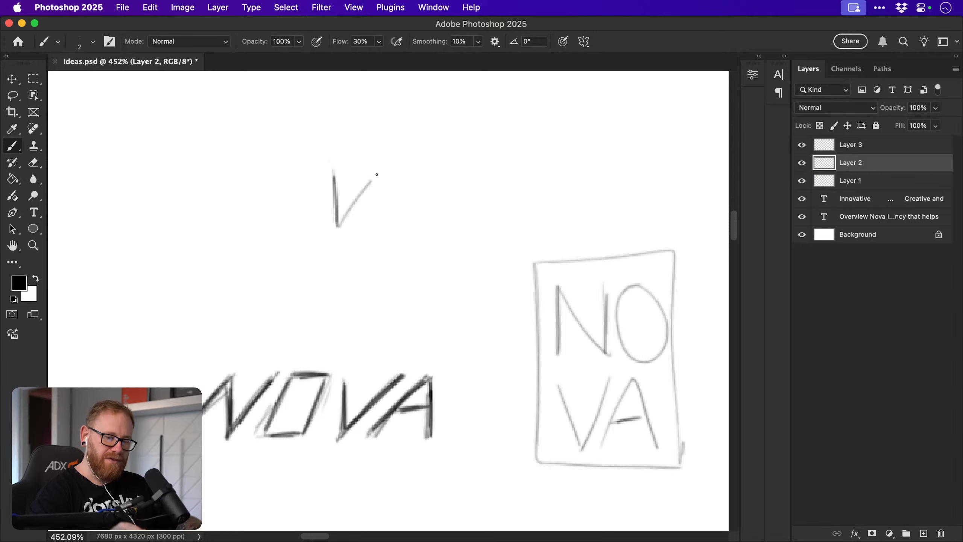
drag(342, 218, 393, 164)
drag(348, 216, 392, 165)
drag(360, 226, 418, 168)
mouse_move(418, 170)
mouse_down()
mouse_move(415, 222)
mouse_move(416, 185)
mouse_move(424, 226)
mouse_move(389, 204)
mouse_move(415, 199)
mouse_up()
key(super+z)
key(super+z)
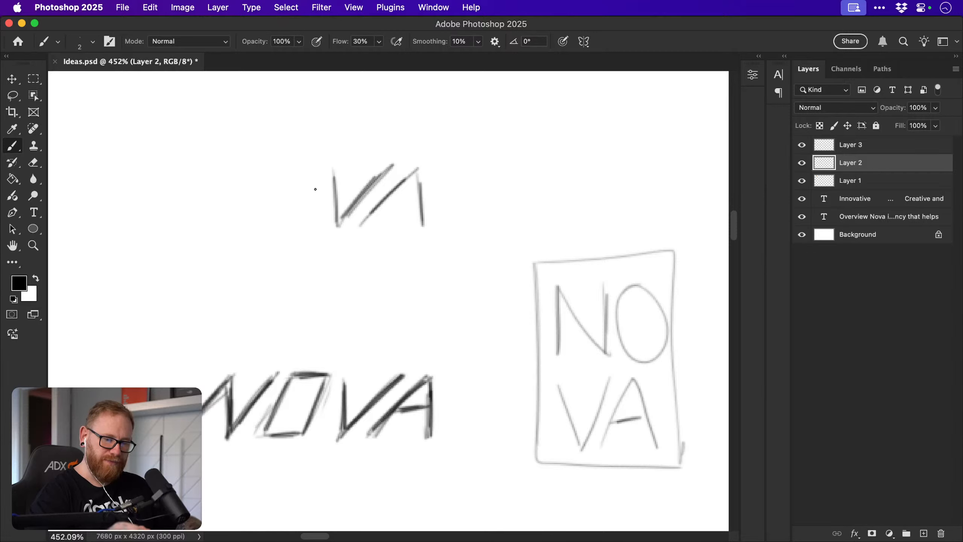
Complete the new wordmark by sketching a rectangular O and an upright N in front of the VA.
mouse_move(315, 171)
mouse_down()
mouse_move(315, 226)
mouse_move(315, 194)
mouse_up()
mouse_move(267, 175)
mouse_down()
mouse_move(294, 228)
mouse_move(317, 186)
mouse_move(297, 171)
mouse_move(317, 169)
mouse_move(316, 230)
mouse_move(272, 194)
mouse_move(274, 217)
mouse_move(277, 176)
mouse_move(277, 221)
mouse_up()
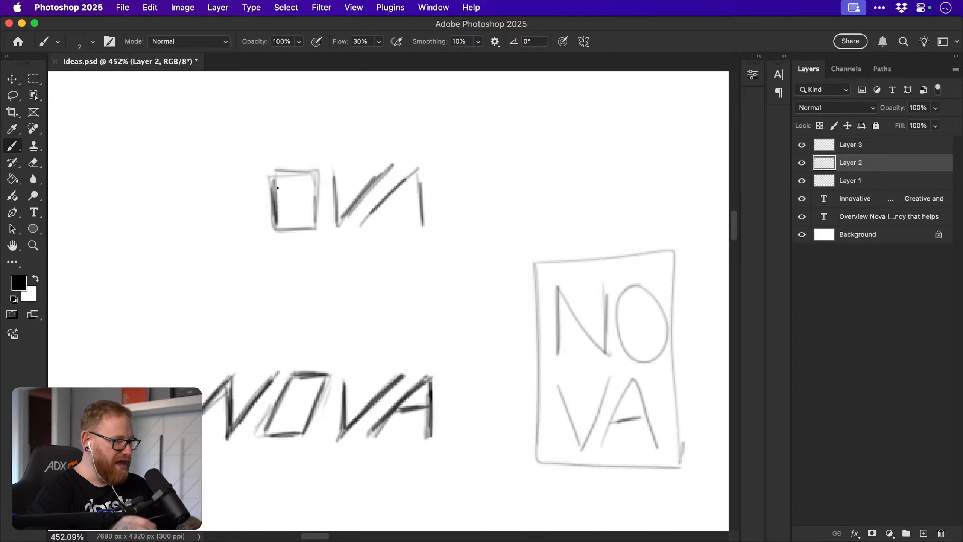
mouse_move(220, 184)
mouse_down()
mouse_move(219, 228)
mouse_move(247, 195)
mouse_move(260, 224)
mouse_move(261, 186)
mouse_move(262, 231)
mouse_move(227, 187)
mouse_move(259, 213)
mouse_move(262, 146)
mouse_move(273, 191)
mouse_move(272, 176)
mouse_move(273, 190)
mouse_move(313, 176)
mouse_move(321, 206)
mouse_up()
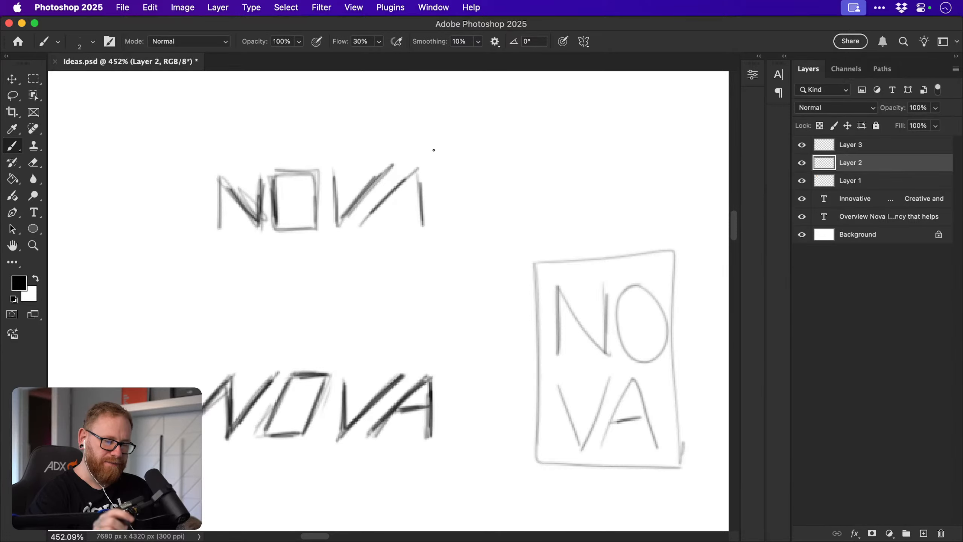
Sketch a connected monogram beside the new wordmark: an N sharing its stem with a square O that joins a mirrored N.
drag(433, 149, 605, 215)
mouse_move(117, 203)
mouse_down()
mouse_move(124, 261)
mouse_move(168, 265)
mouse_up()
drag(166, 206, 167, 258)
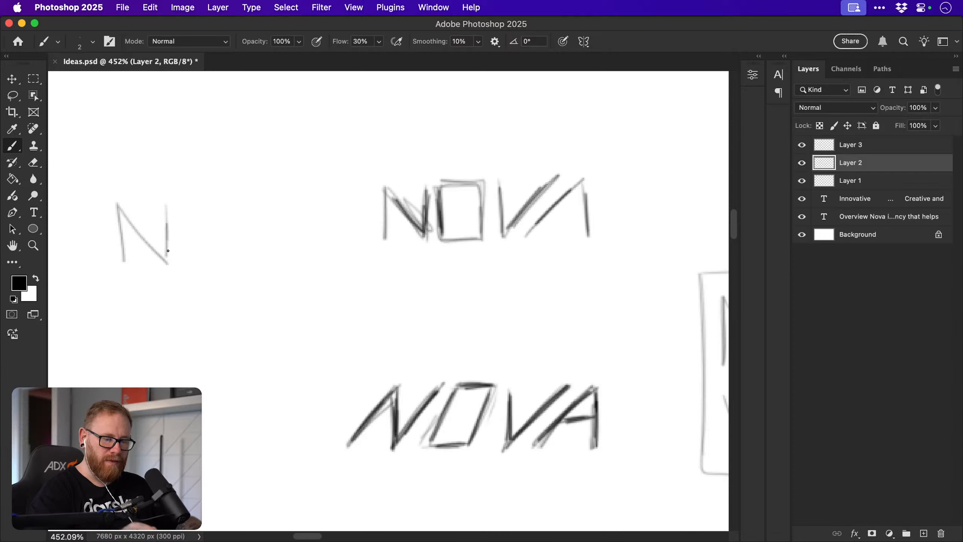
mouse_move(167, 205)
mouse_down()
mouse_move(212, 235)
mouse_move(167, 262)
mouse_move(259, 204)
mouse_move(260, 259)
mouse_move(260, 219)
mouse_up()
drag(272, 354, 307, 400)
Darken the first N and the square O outline of the connected monogram.
key(z)
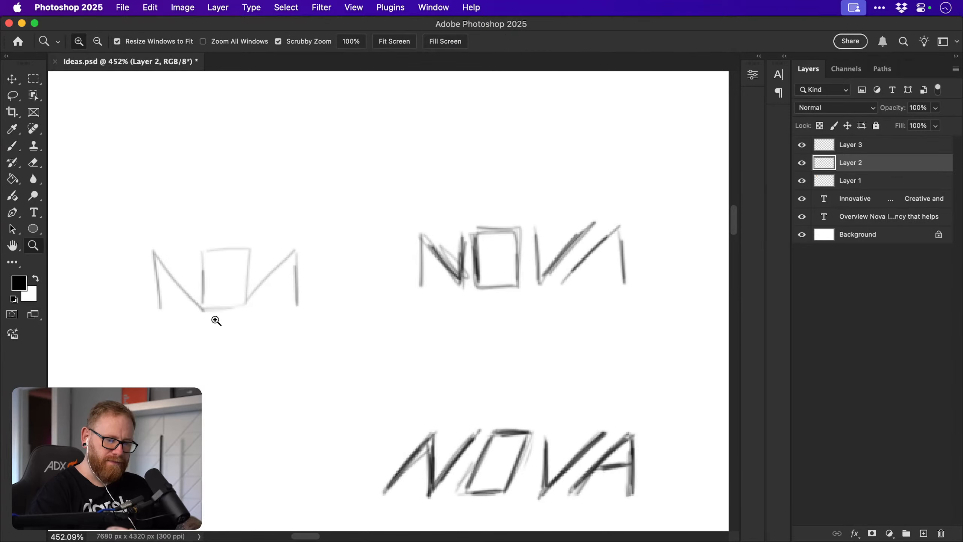
drag(215, 321, 243, 329)
key(b)
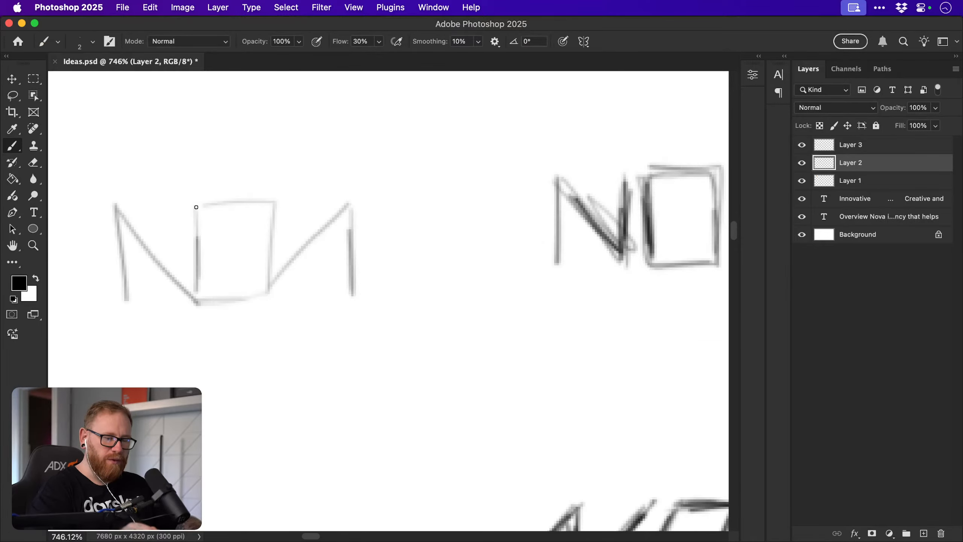
mouse_move(196, 207)
mouse_down()
mouse_move(198, 289)
mouse_move(216, 293)
mouse_up()
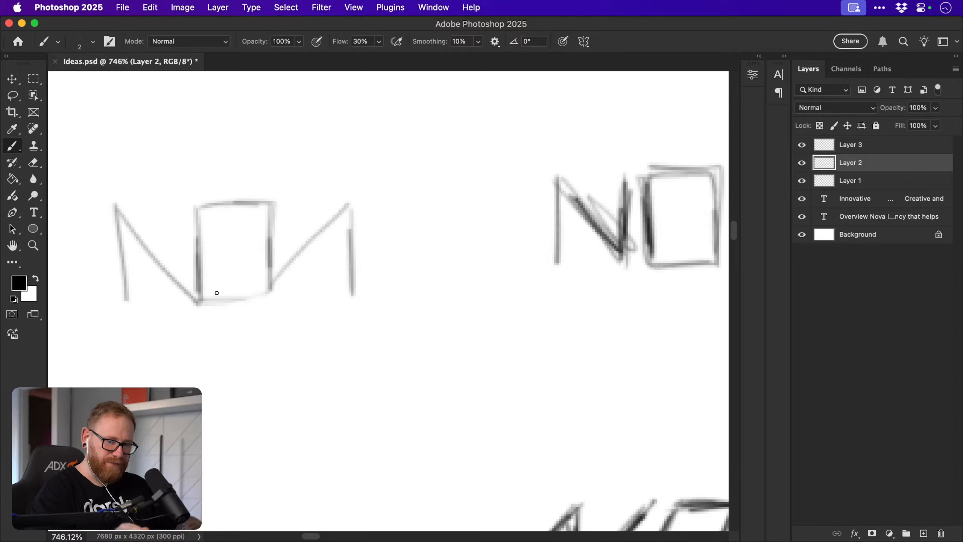
drag(116, 207, 128, 306)
drag(116, 211, 189, 295)
drag(167, 268, 196, 303)
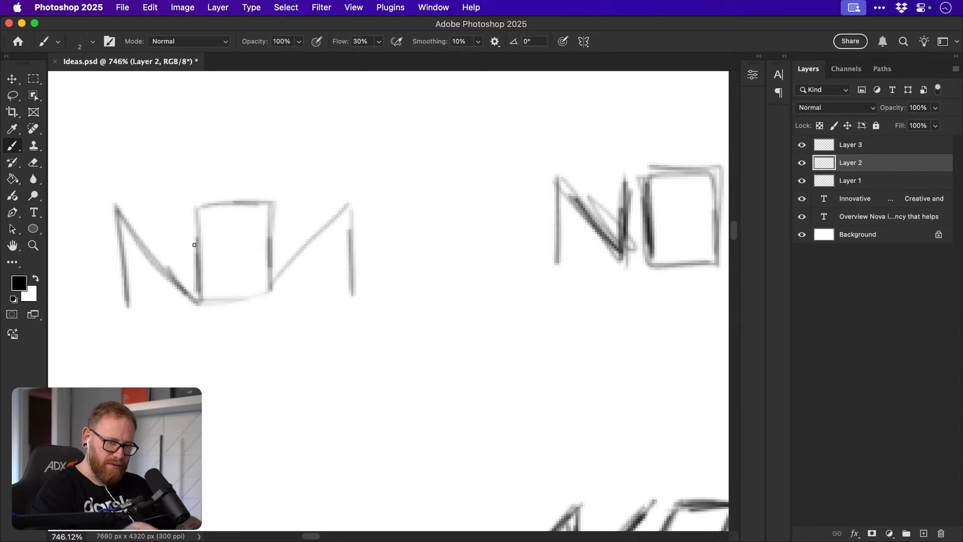
Erase the top and bottom edges of the monogram's square O using a smaller eraser.
key(e)
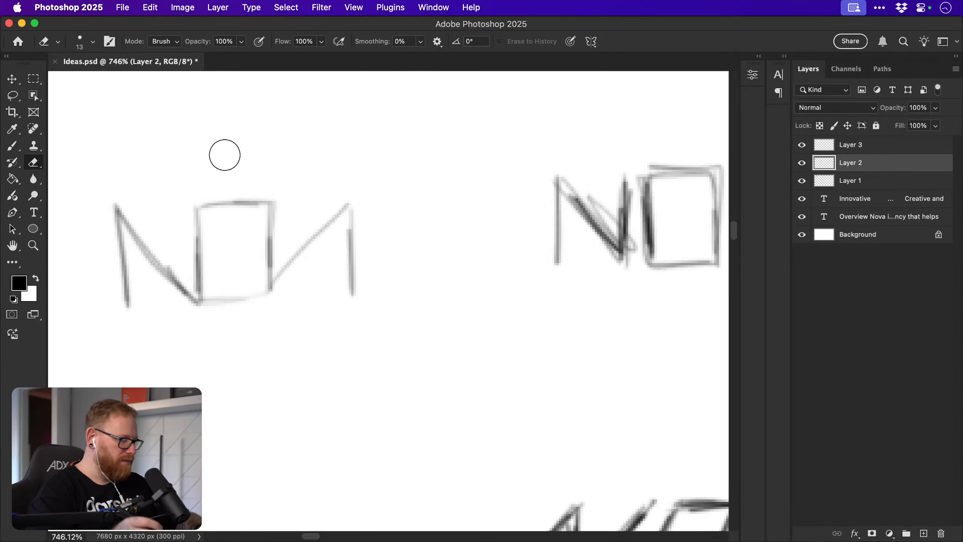
drag(205, 200, 268, 202)
key(bracketleft)
drag(210, 298, 267, 296)
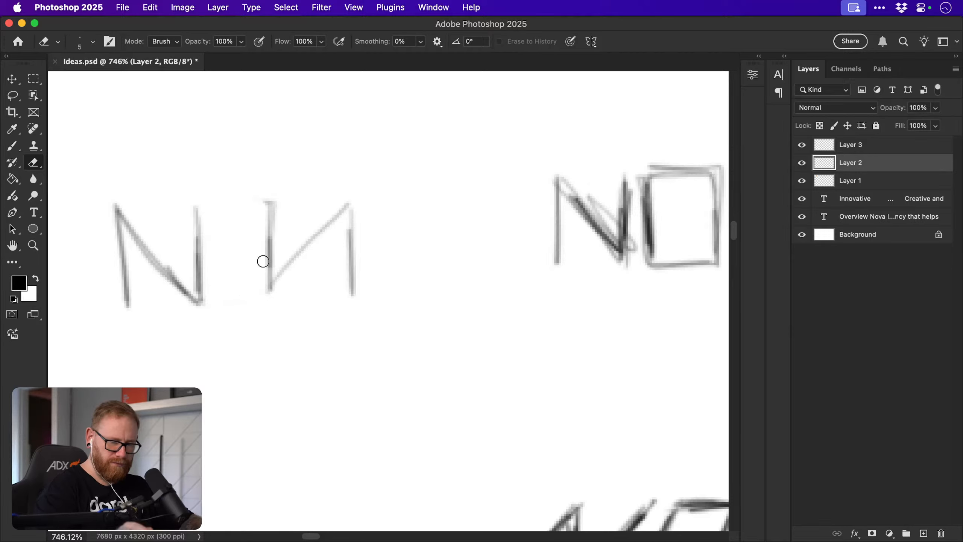
Brush a small rectangular O between the two Ns and turn the darkened mirrored N into a VA with a short crossbar.
key(b)
mouse_move(226, 233)
mouse_down()
mouse_move(245, 235)
mouse_move(230, 271)
mouse_move(226, 238)
mouse_move(247, 263)
mouse_move(227, 273)
mouse_move(226, 231)
mouse_up()
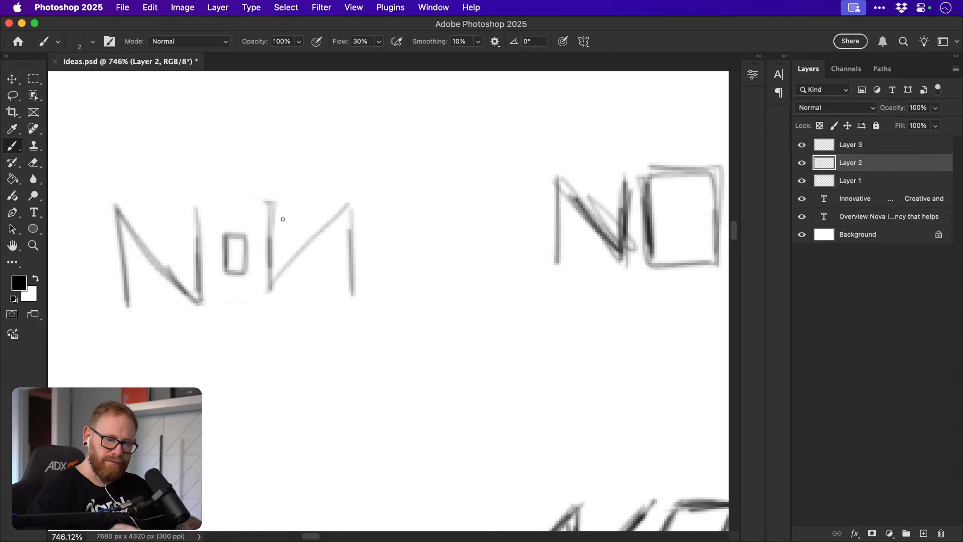
mouse_move(271, 202)
mouse_down()
mouse_move(273, 289)
mouse_move(347, 207)
mouse_move(352, 294)
mouse_up()
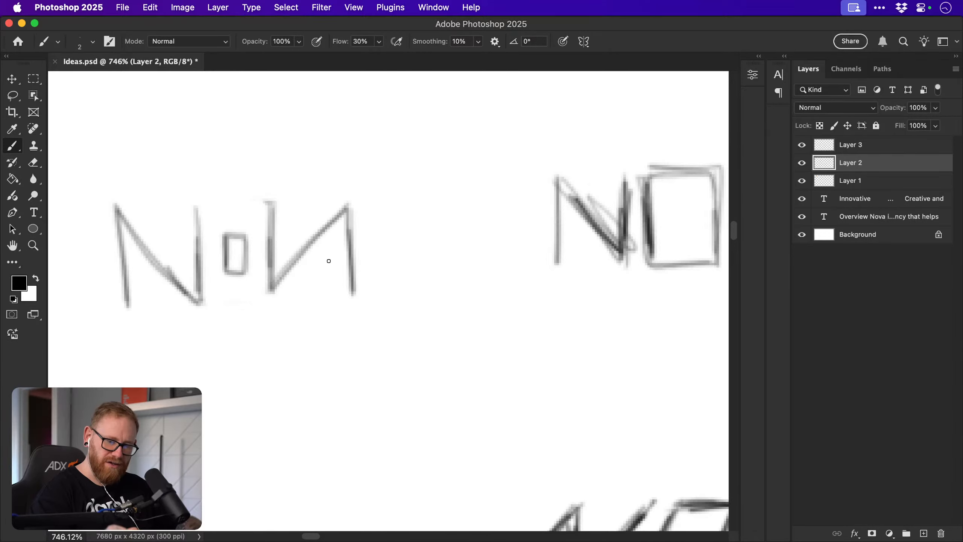
drag(329, 260, 348, 259)
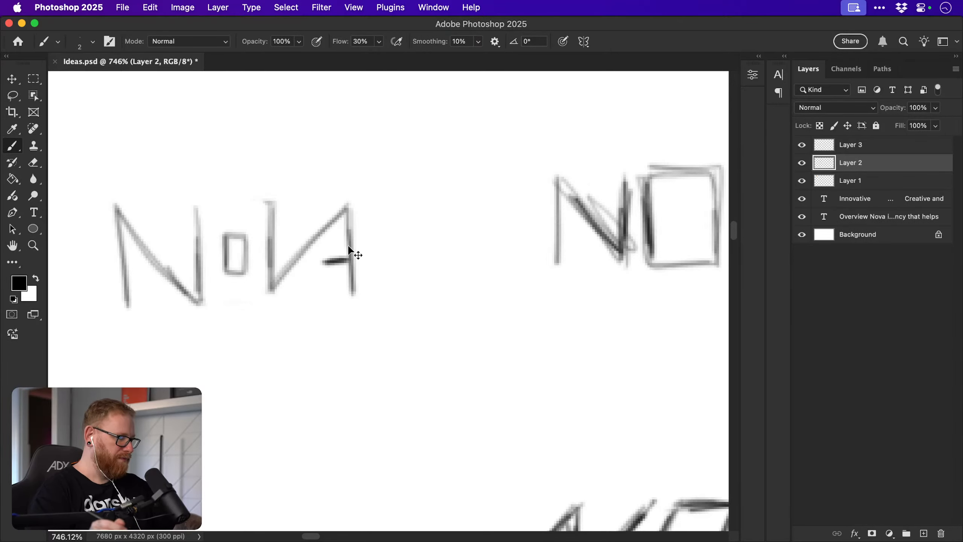
Replace the small O with partial top and bottom edges bridging the gap between the N and the VA.
key(super+minus)
key(super+minus)
key(super+minus)
drag(262, 237, 292, 237)
mouse_move(302, 295)
mouse_down()
mouse_move(286, 298)
mouse_move(284, 264)
mouse_move(297, 260)
mouse_move(296, 275)
mouse_up()
key(e)
key(z)
key(b)
mouse_move(294, 228)
mouse_down()
mouse_move(265, 229)
mouse_move(258, 256)
mouse_up()
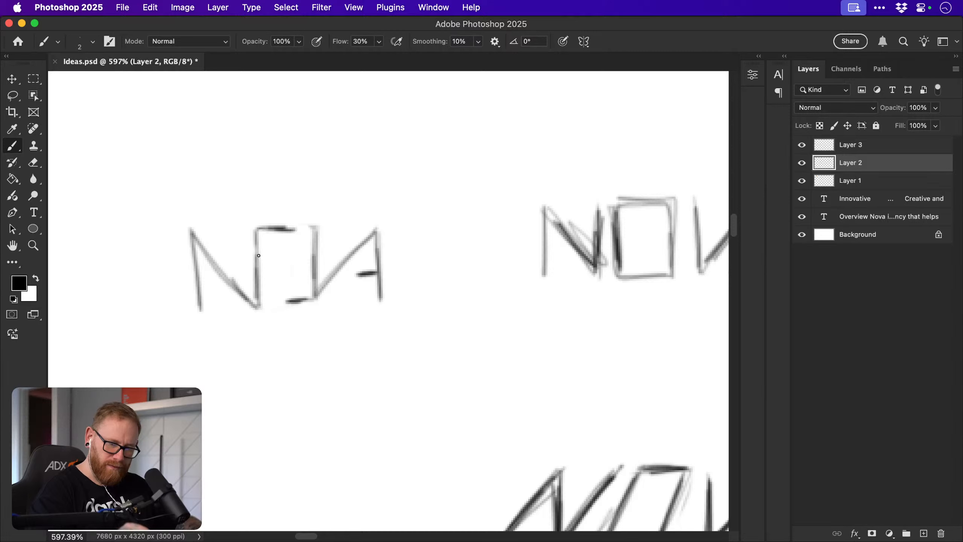
drag(274, 303, 295, 301)
drag(315, 232, 317, 303)
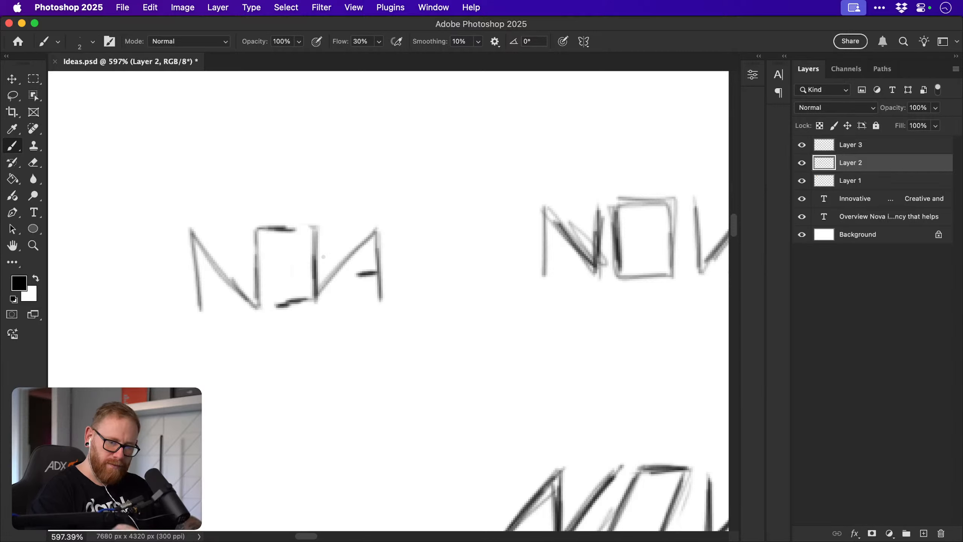
Darken the monogram's N diagonal, the partial O edges and the VA strokes.
mouse_move(196, 241)
mouse_down()
mouse_move(200, 309)
mouse_move(249, 306)
mouse_up()
drag(208, 263, 251, 307)
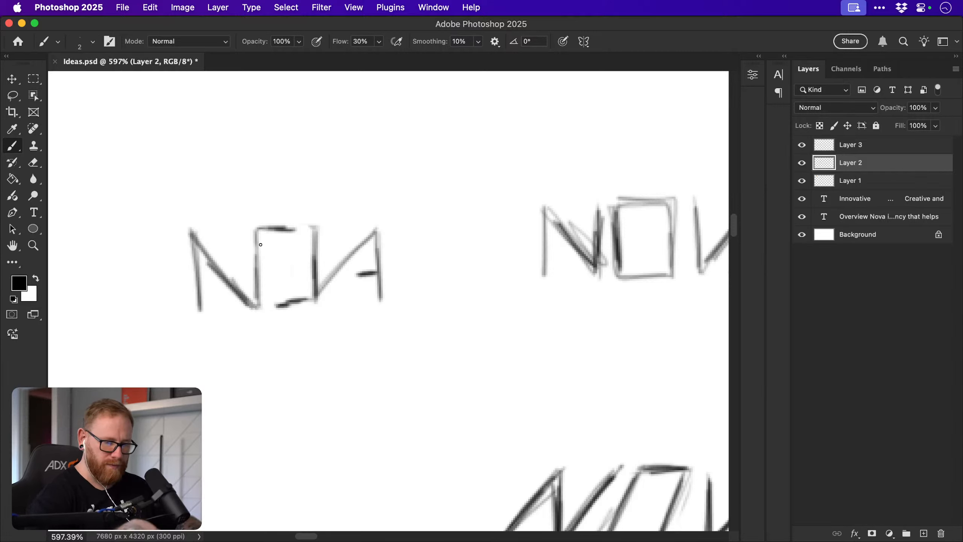
mouse_move(257, 229)
mouse_down()
mouse_move(256, 305)
mouse_move(282, 228)
mouse_move(292, 230)
mouse_up()
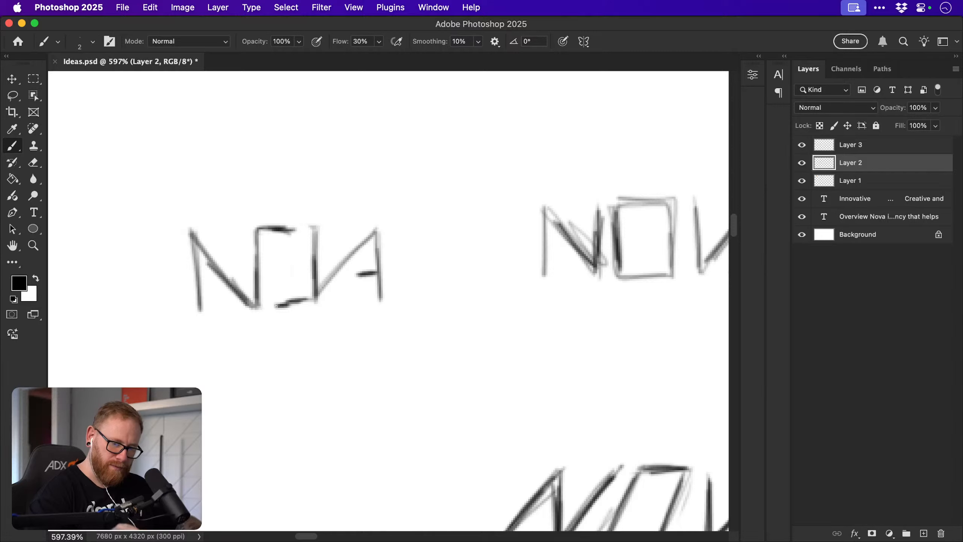
drag(268, 305, 310, 302)
mouse_move(311, 231)
mouse_down()
mouse_move(316, 295)
mouse_move(376, 230)
mouse_move(317, 298)
mouse_up()
mouse_move(378, 232)
mouse_down()
mouse_move(380, 297)
mouse_move(349, 275)
mouse_move(376, 273)
mouse_up()
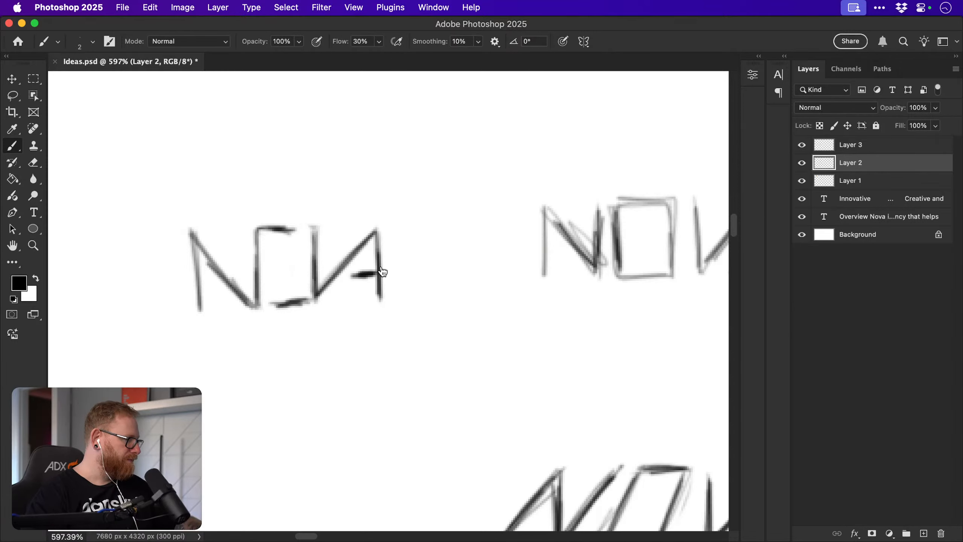
key(super+Tab)
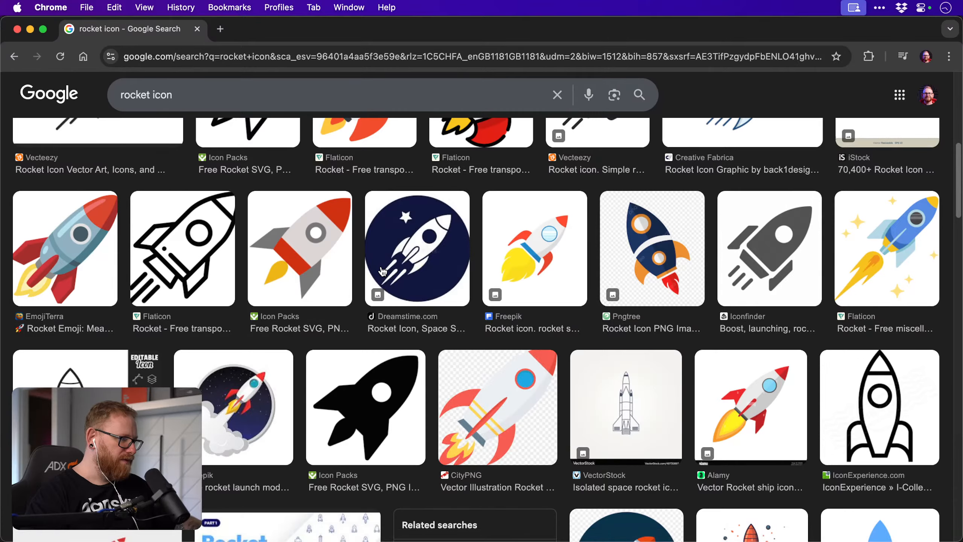
key(super+Tab)
key(super+Tab)
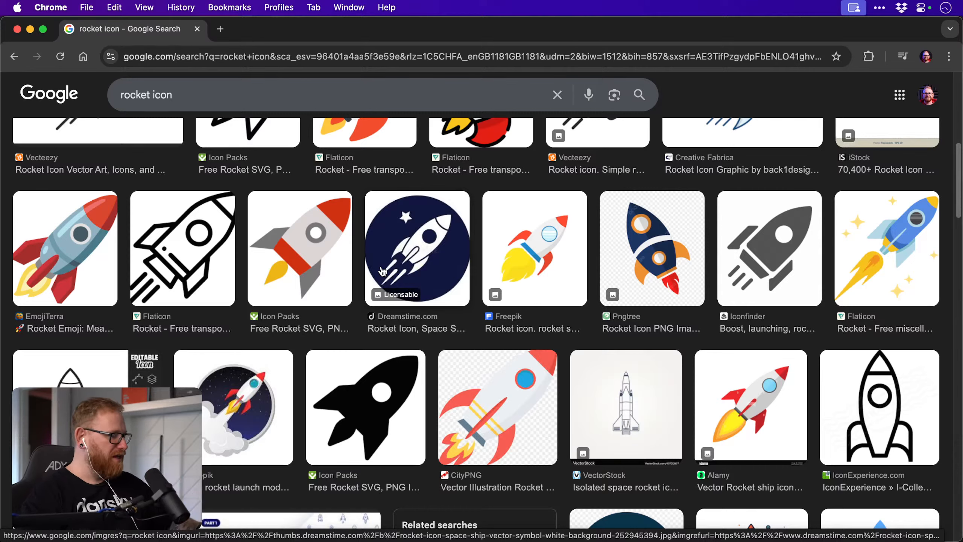
key(super+Tab)
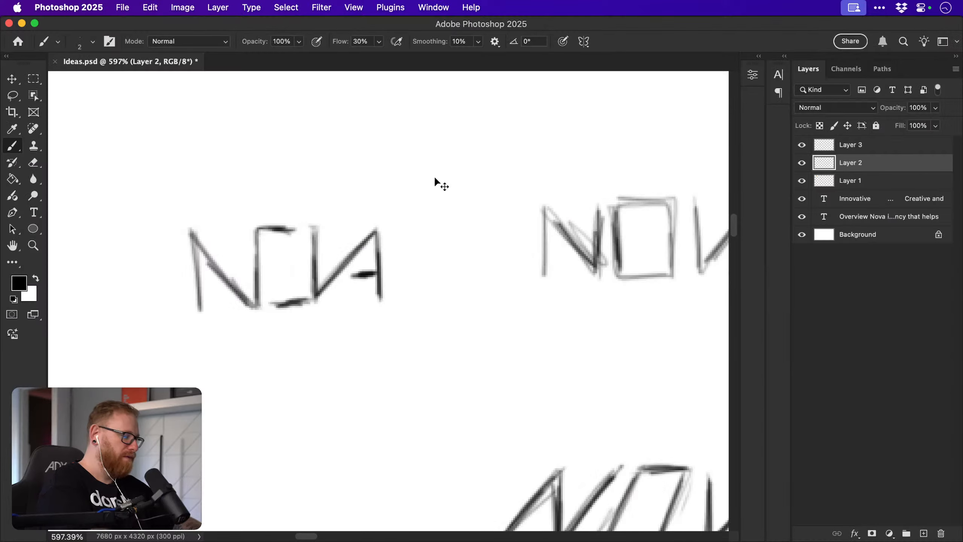
Add the bold black NOVA wordmark on its own layer, shrink it and place it above the monogram sketch.
key(super+minus)
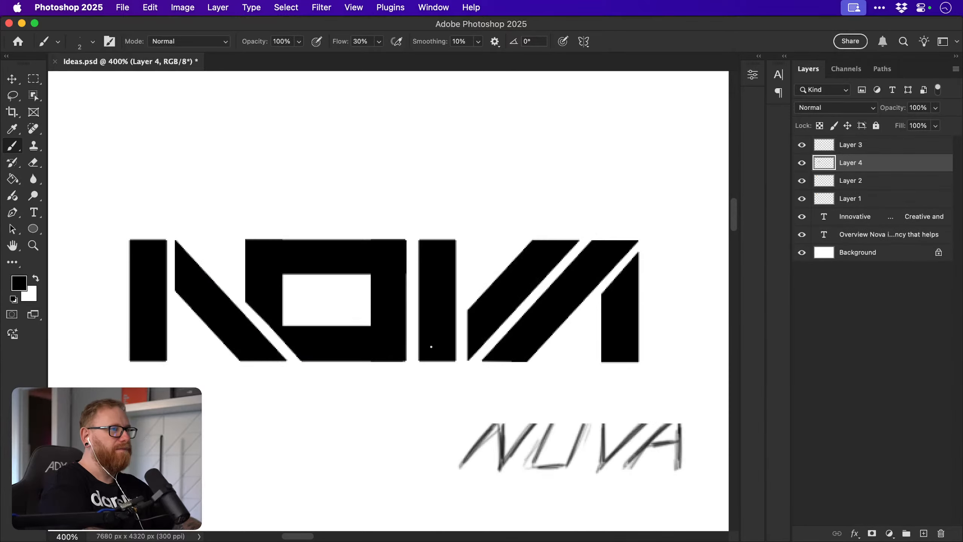
key(super+t)
drag(705, 179, 619, 211)
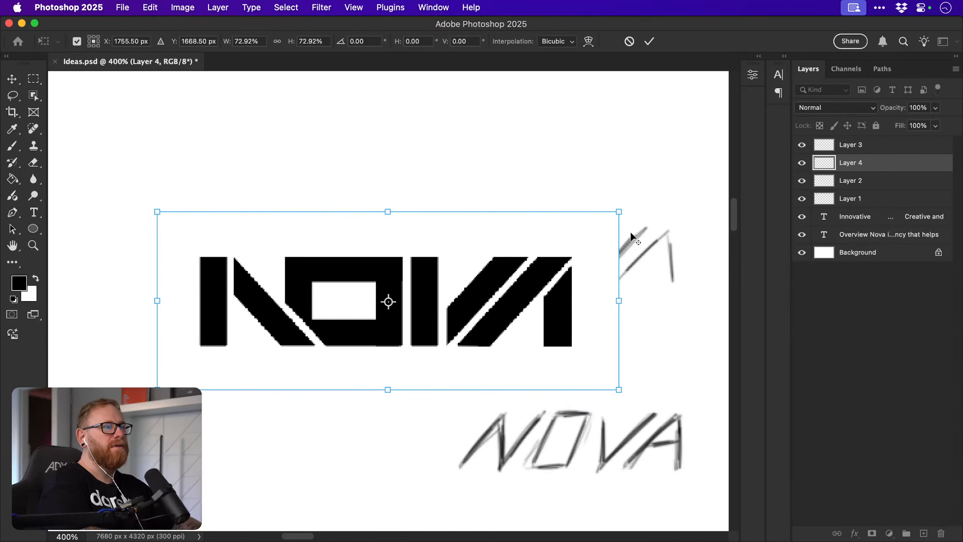
drag(504, 334, 501, 140)
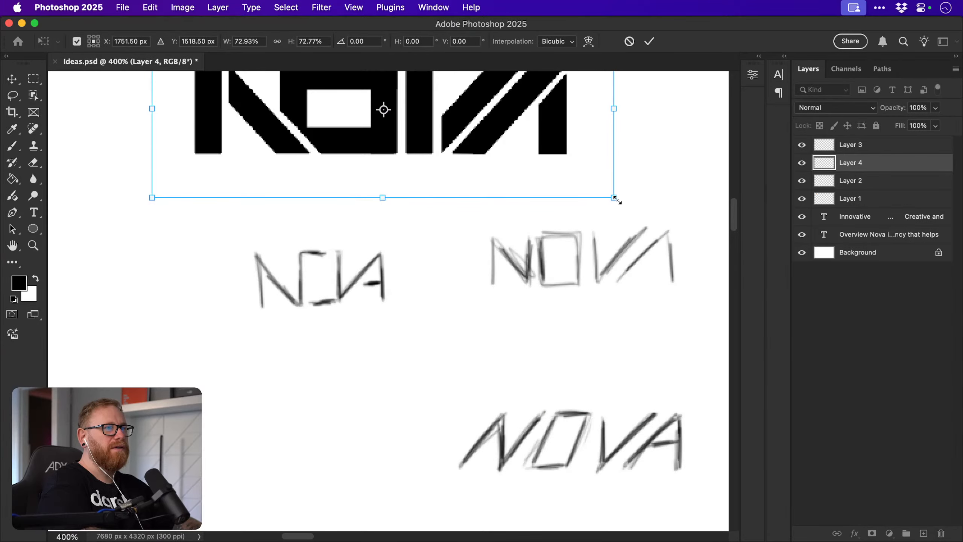
drag(618, 196, 508, 174)
key(Return)
key(b)
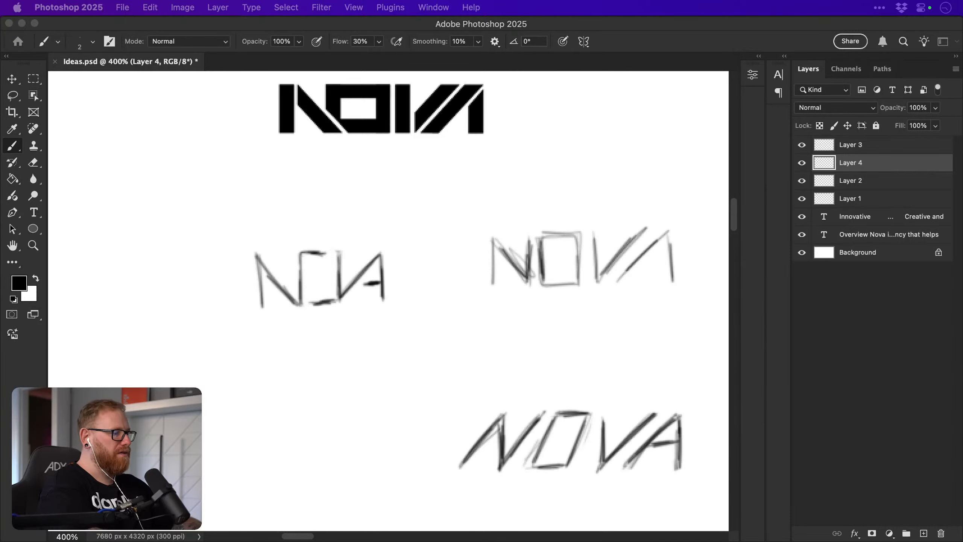
Paste the thin-line NOVA wordmark with the circular O as a new layer and scale it down.
key(super+v)
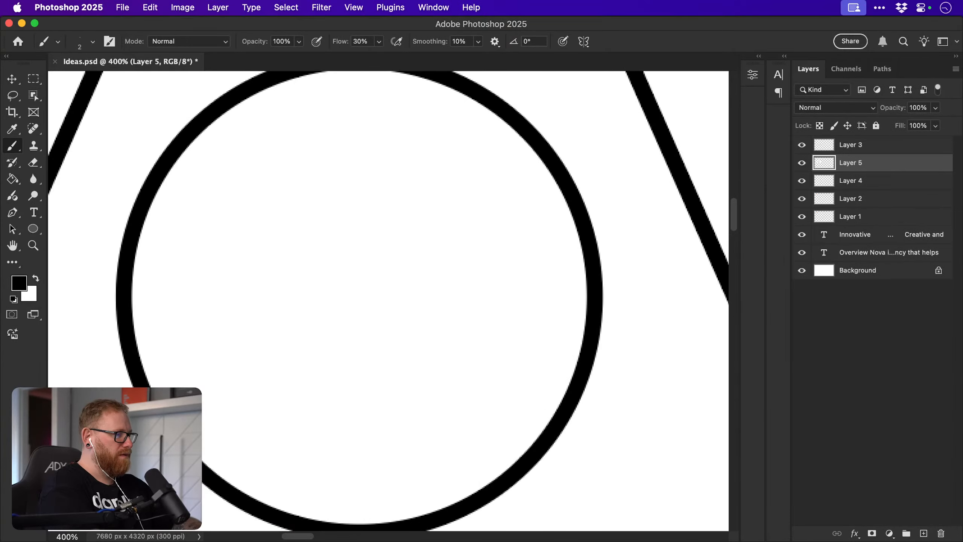
key(super+t)
key(super+minus)
key(super+minus)
key(super+minus)
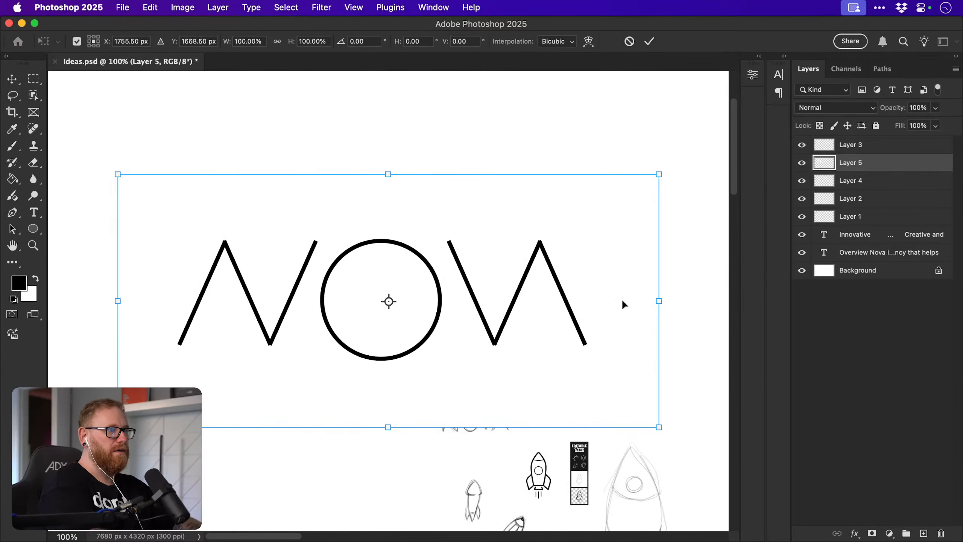
drag(658, 175, 425, 281)
key(Return)
key(b)
Move the thin-line NOVA wordmark above the bold black one.
key(z)
click(394, 310)
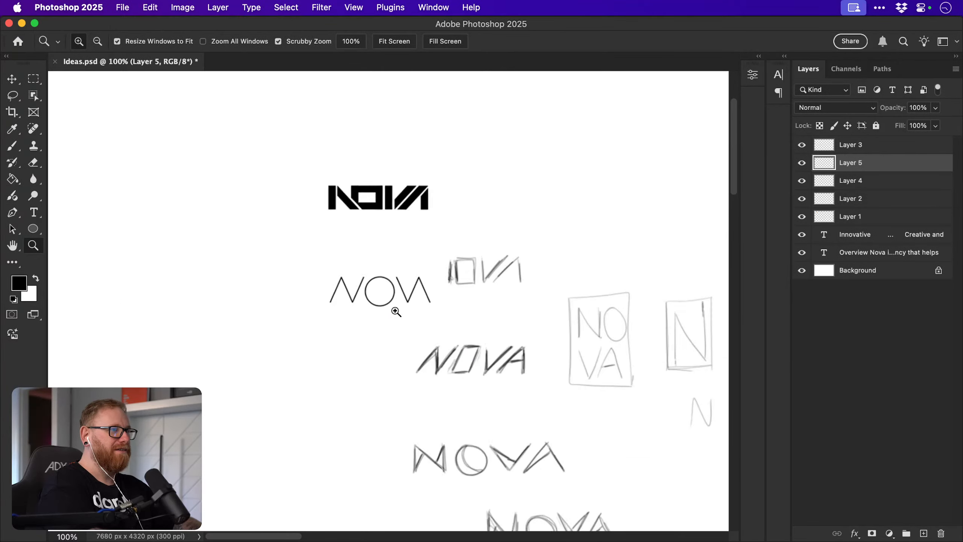
click(394, 310)
key(v)
scroll(394, 309, up, 4)
drag(394, 417, 394, 184)
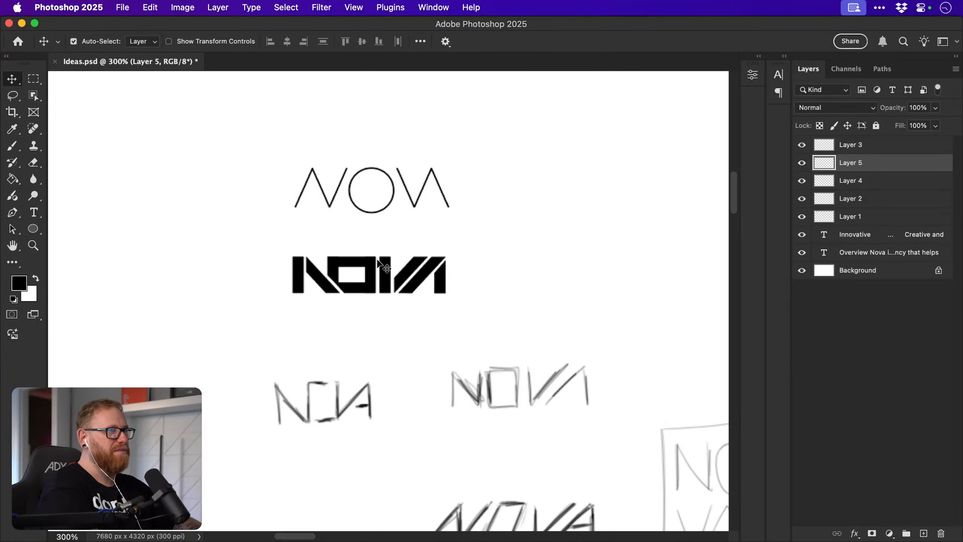
On Layer 2, start an outlined N in the empty area beside the monogram by sketching its double-line first stem.
key(z)
click(314, 397)
click(314, 397)
key(v)
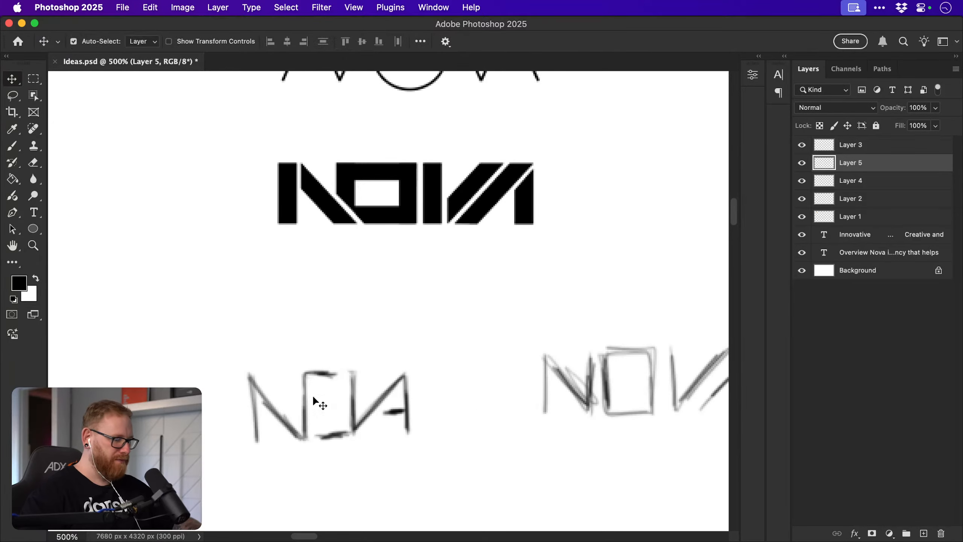
click(866, 198)
drag(373, 395, 700, 358)
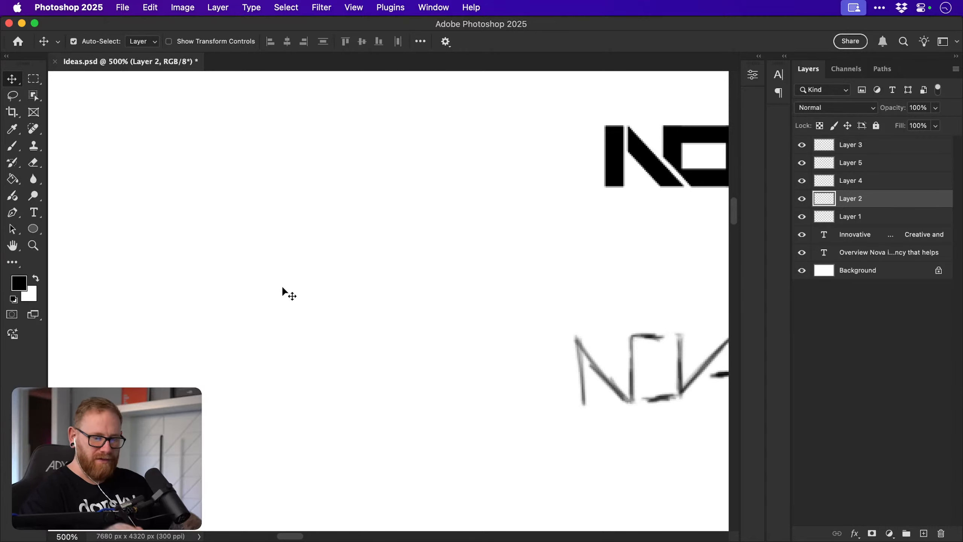
key(b)
mouse_move(204, 263)
mouse_down()
mouse_move(206, 338)
mouse_move(209, 284)
mouse_up()
drag(303, 288, 428, 287)
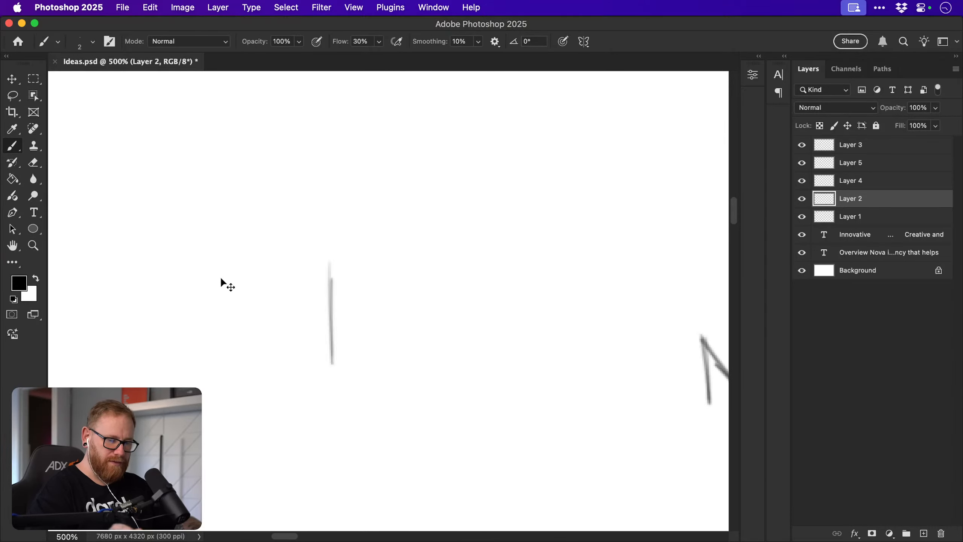
key(super+z)
mouse_move(206, 261)
mouse_down()
mouse_move(209, 335)
mouse_move(207, 259)
mouse_move(233, 258)
mouse_move(233, 360)
mouse_up()
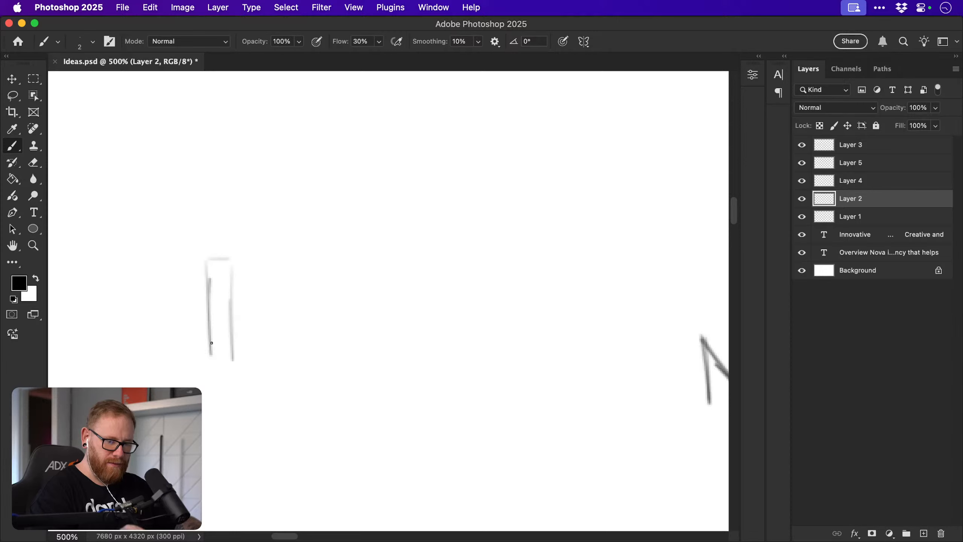
drag(208, 243, 208, 239)
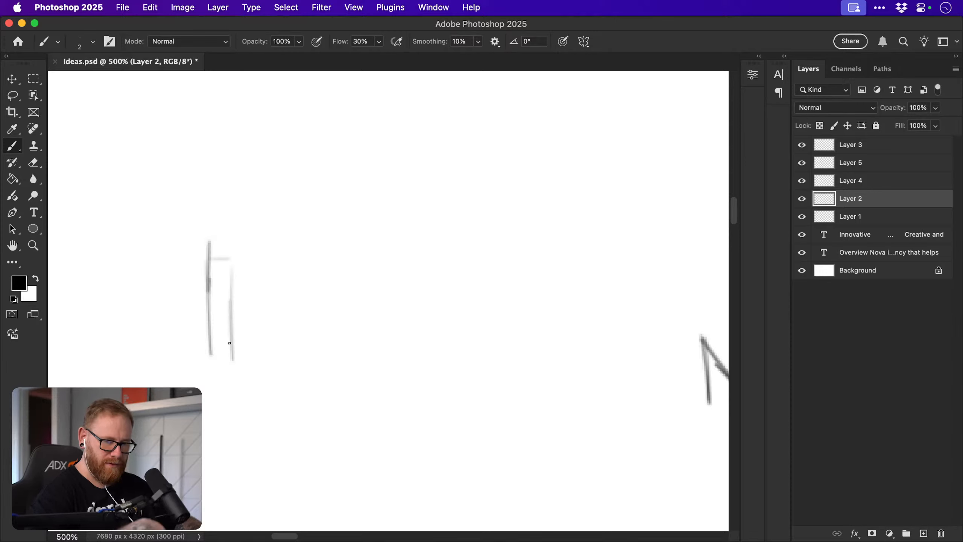
drag(215, 361, 224, 359)
Complete the outlined N with a double-line diagonal and second stem.
drag(208, 242, 301, 341)
mouse_move(207, 266)
mouse_down()
mouse_move(304, 360)
mouse_move(307, 246)
mouse_move(291, 245)
mouse_move(289, 320)
mouse_up()
drag(289, 266, 289, 325)
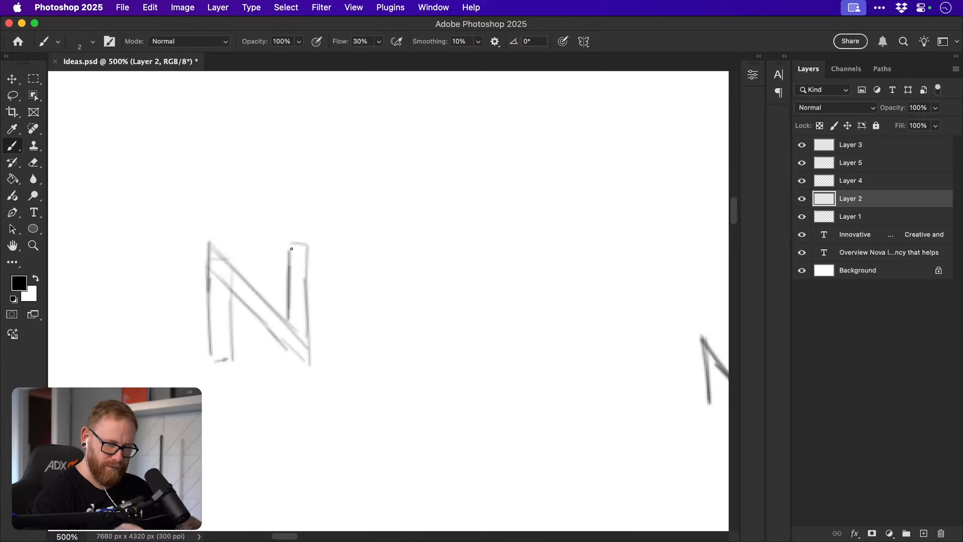
drag(290, 247, 289, 299)
drag(221, 287, 285, 349)
key(space)
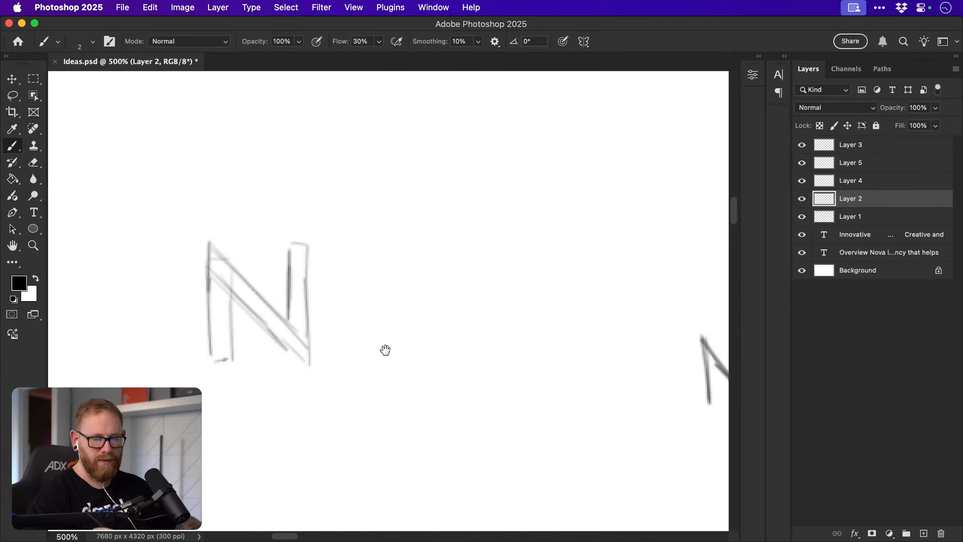
drag(342, 373, 275, 381)
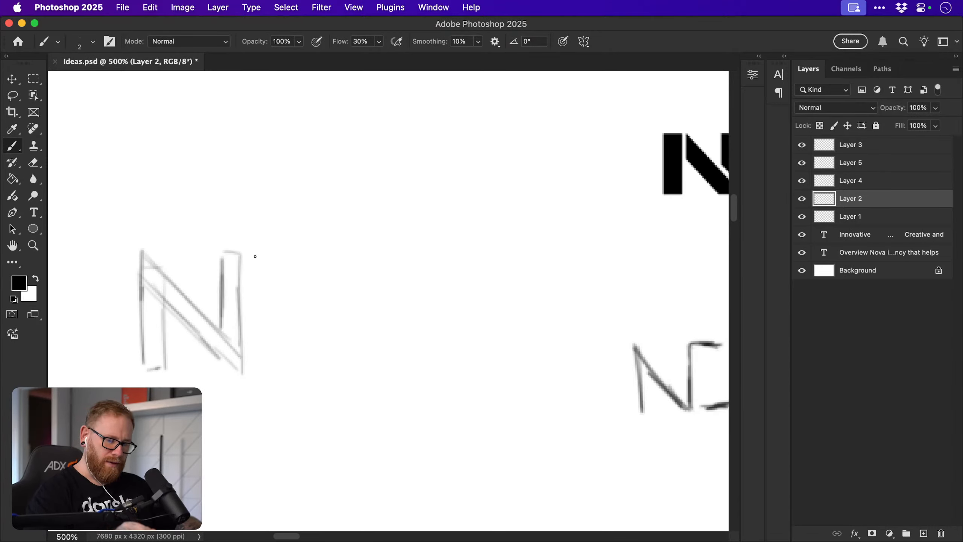
drag(238, 253, 279, 253)
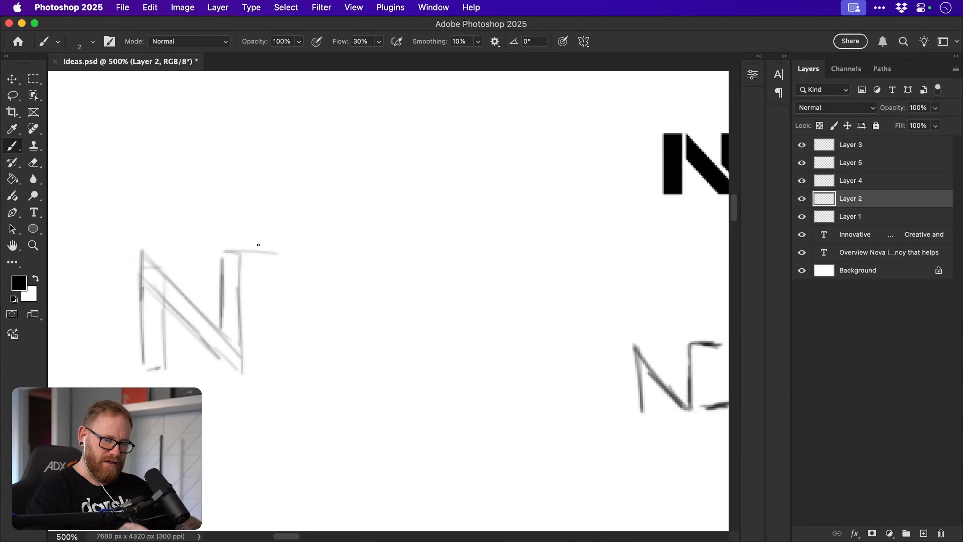
key(super+z)
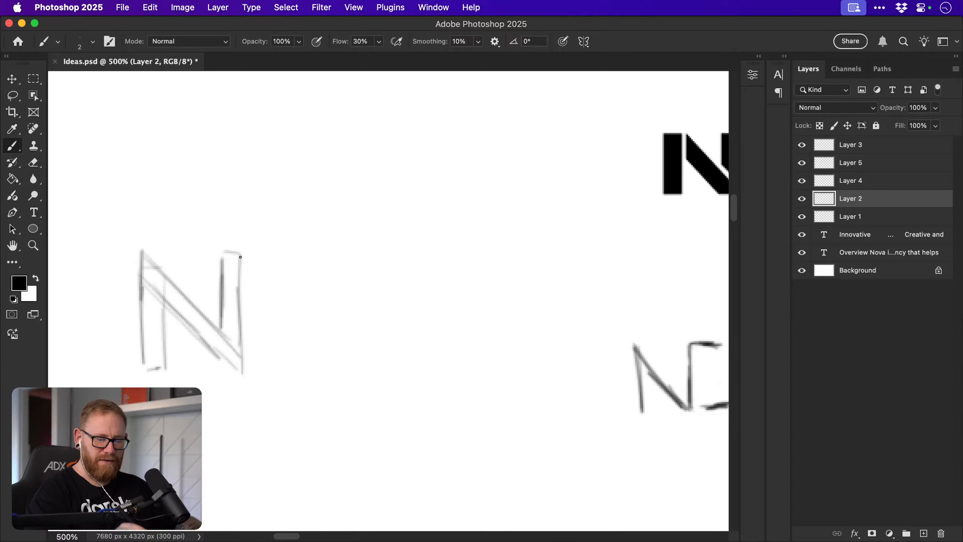
drag(240, 257, 312, 254)
key(super+z)
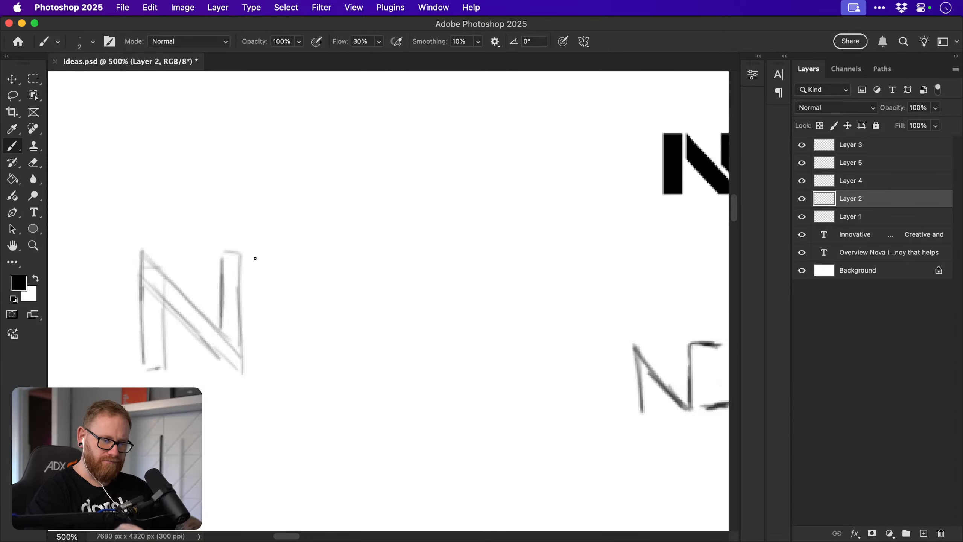
Sketch an outlined O growing from the N's second stem, with a double-line top bar, detached lower bar and far side.
drag(234, 252, 334, 255)
drag(243, 267, 298, 267)
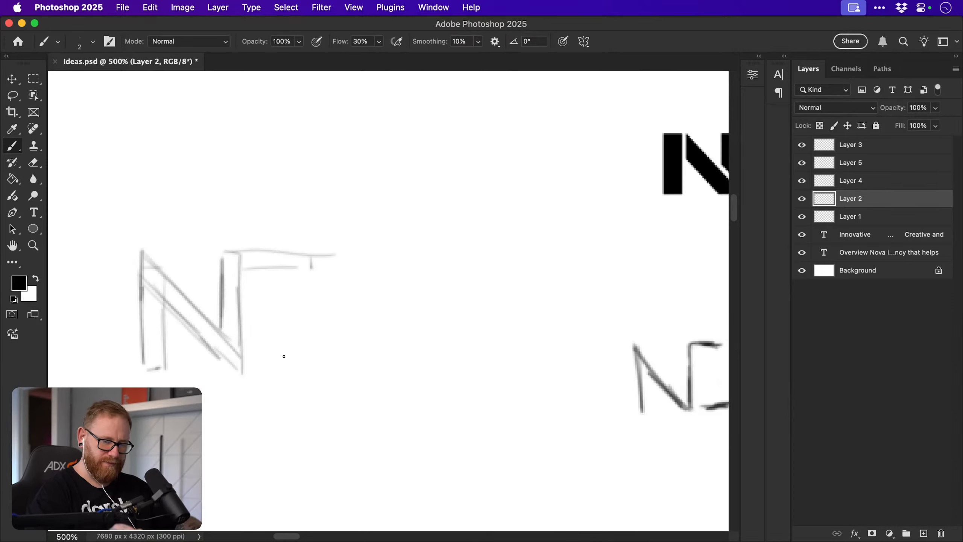
mouse_move(267, 355)
mouse_down()
mouse_move(328, 352)
mouse_move(332, 368)
mouse_up()
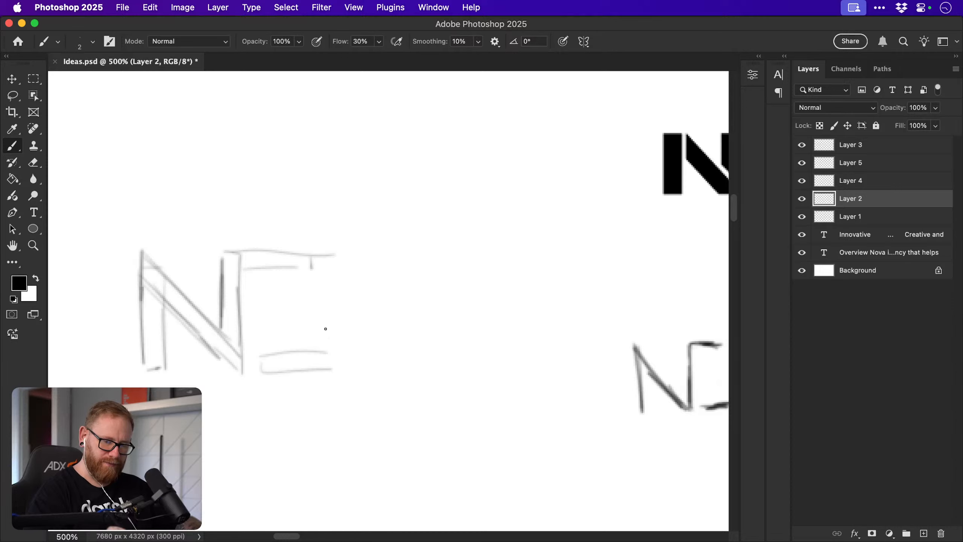
drag(307, 267, 318, 323)
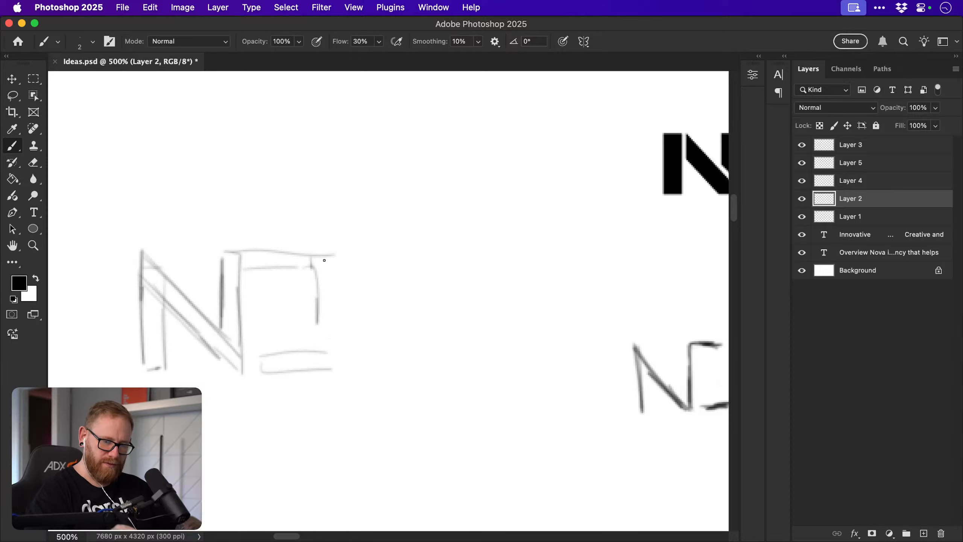
drag(331, 253, 334, 312)
Extend the O's lower bar into a rising double-line diagonal that turns down into the A's outlined leg.
drag(325, 355, 403, 253)
drag(334, 371, 414, 266)
drag(318, 330, 331, 334)
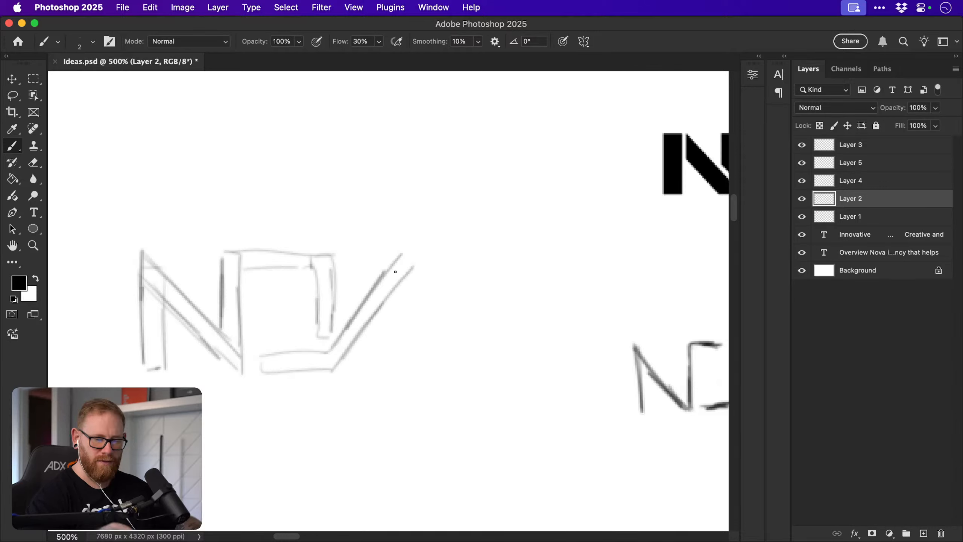
drag(403, 254, 471, 363)
drag(394, 265, 450, 363)
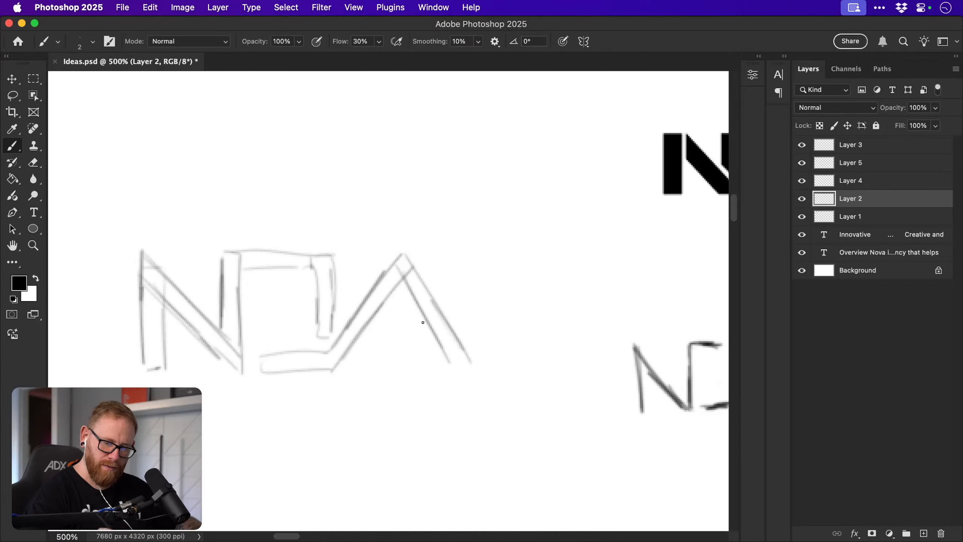
Finish the outlined A with a double-line crossbar and a closed foot on its falling leg.
mouse_move(422, 322)
mouse_down()
mouse_move(392, 323)
mouse_move(375, 342)
mouse_move(429, 338)
mouse_move(476, 362)
mouse_up()
scroll(490, 320, left, 3)
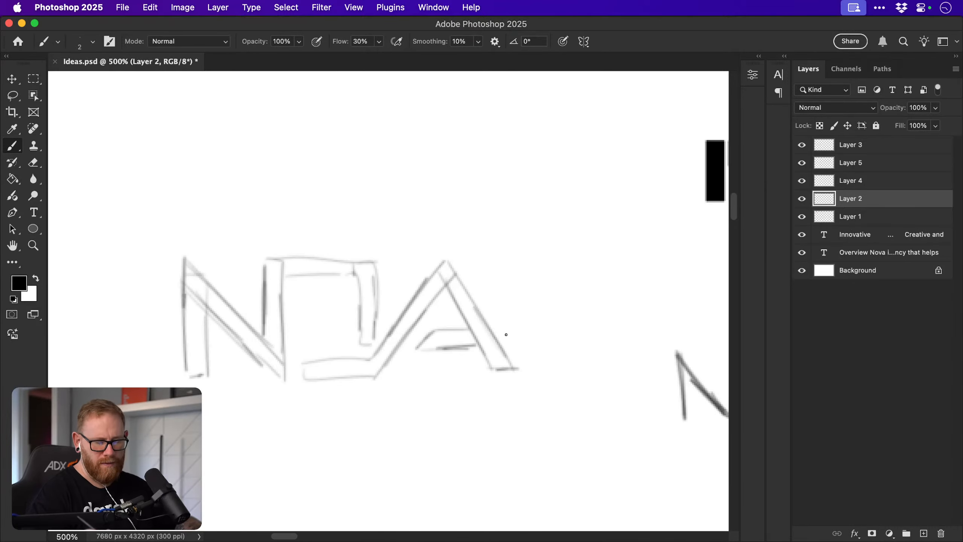
Undo the strokes of the outlined A, its rising diagonal, and the O's far side and lower bar.
key(super+z)
key(super+z)
key(super+z)
key(super+z)
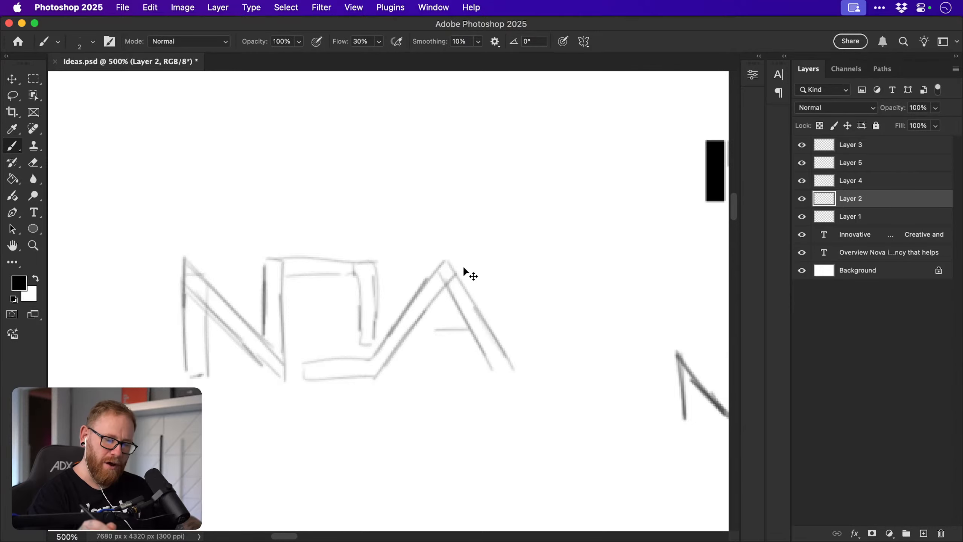
key(super+z)
key(super+z)
key(super+z)
key(super+z)
key(super+z)
key(super+z)
key(super+z)
key(super+z)
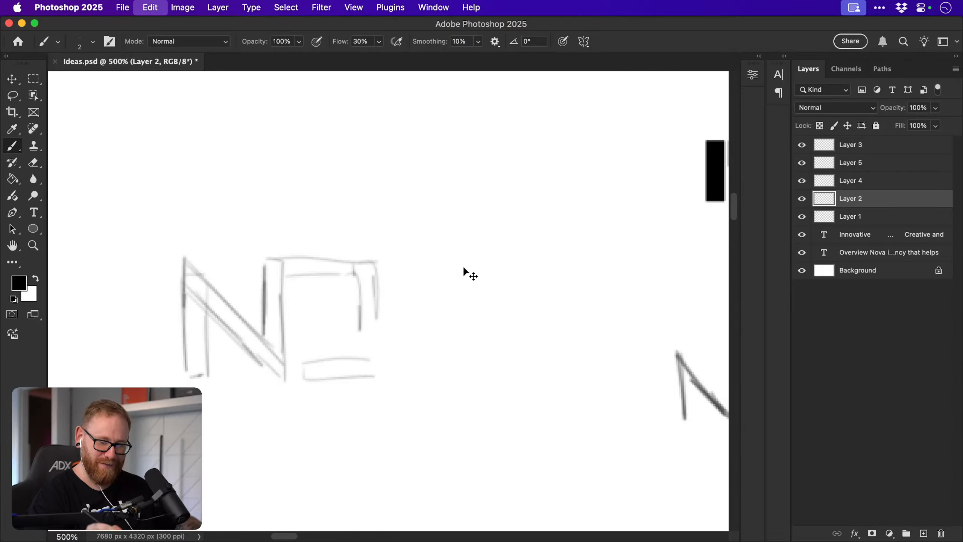
key(super+z)
key(super+z)
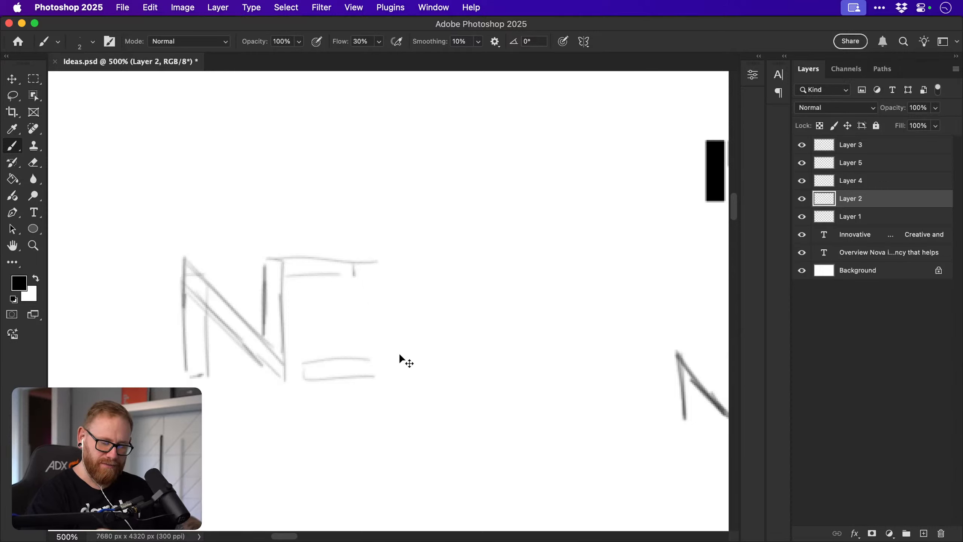
key(super+z)
key(super+z)
Sketch an outlined V after the N's extended top bar, with a double-line vertical stem and rising double-line diagonal.
drag(355, 271, 359, 350)
drag(356, 299, 361, 360)
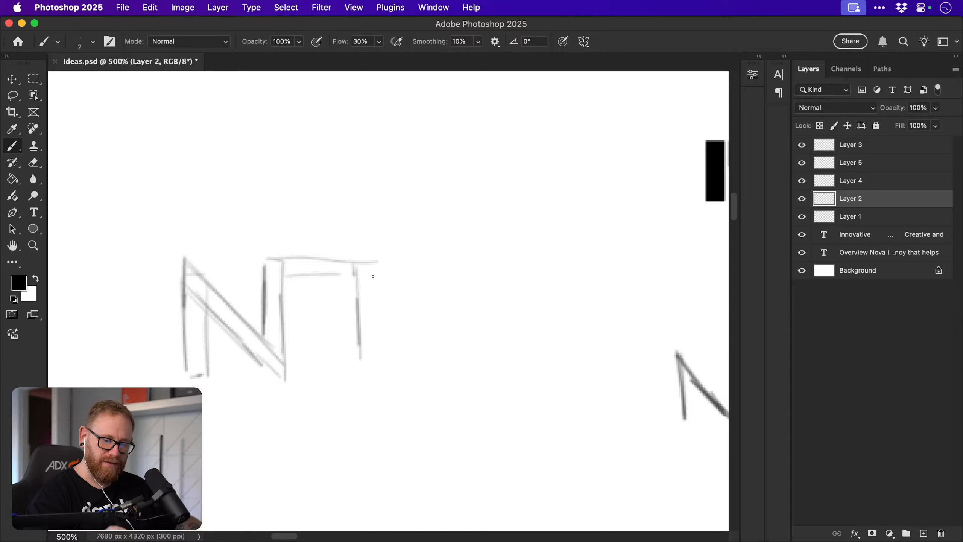
mouse_move(373, 264)
mouse_down()
mouse_move(377, 347)
mouse_move(444, 264)
mouse_up()
mouse_move(366, 380)
mouse_down()
mouse_move(467, 263)
mouse_move(446, 288)
mouse_up()
Sketch an outlined A beside the V, with a parallel double-line diagonal, vertical leg and closed feet, and no crossbar.
drag(412, 367, 490, 264)
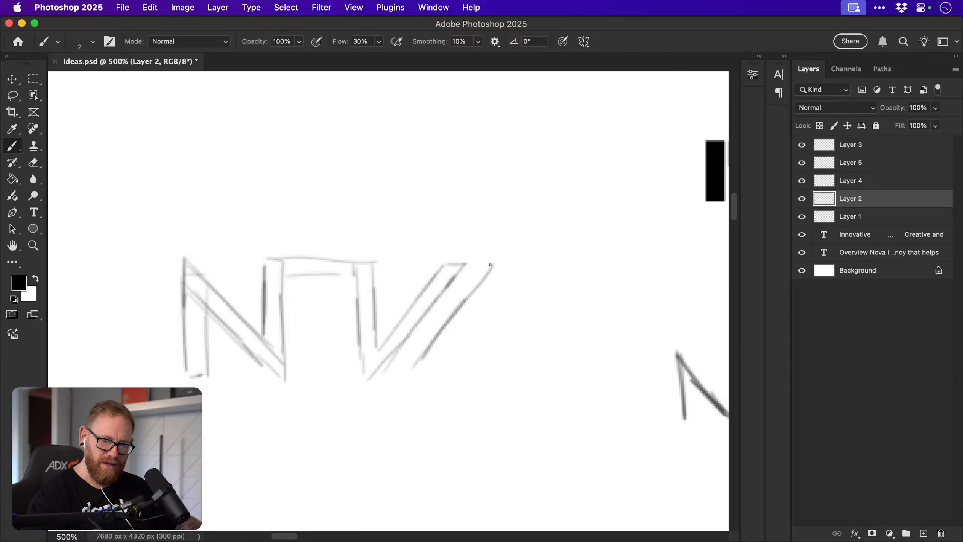
drag(408, 376, 415, 367)
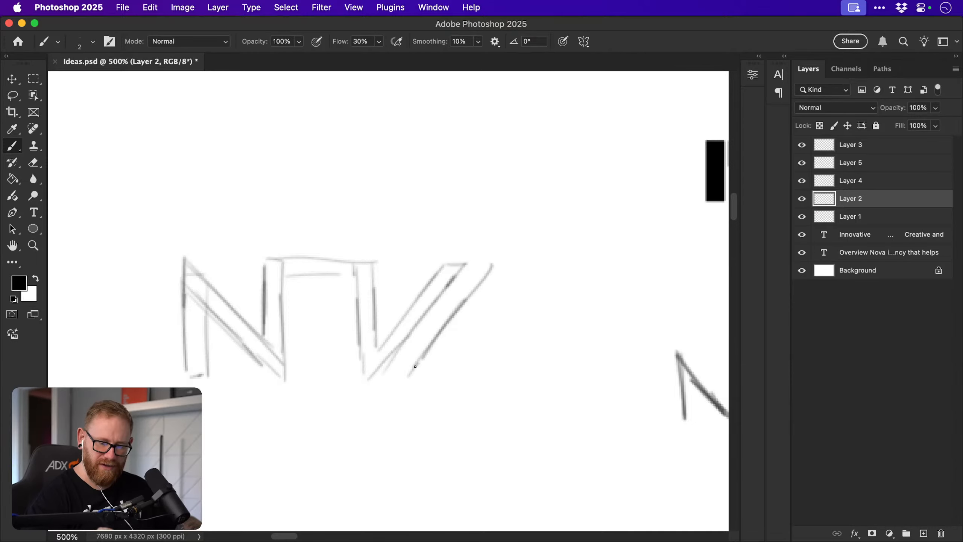
drag(497, 269, 501, 366)
drag(504, 318, 506, 357)
mouse_move(411, 376)
mouse_down()
mouse_move(478, 311)
mouse_move(481, 363)
mouse_move(511, 368)
mouse_up()
drag(499, 271, 504, 366)
drag(507, 366, 507, 276)
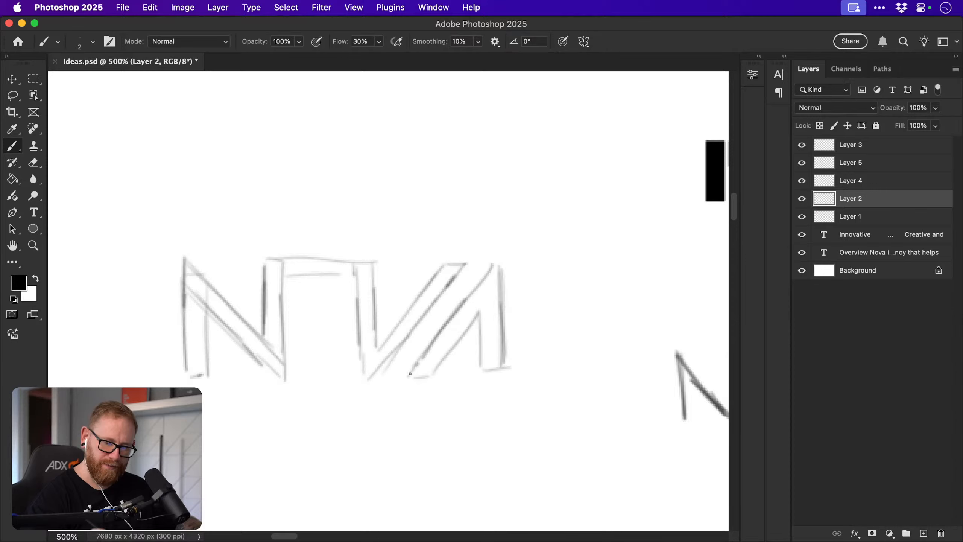
Reinforce the A's outline, extending its outer lines to a sharp peak and strengthening the inner edge and foot.
drag(410, 373, 504, 256)
drag(505, 256, 504, 367)
mouse_move(479, 304)
mouse_down()
mouse_move(485, 369)
mouse_move(426, 379)
mouse_move(487, 307)
mouse_up()
drag(409, 377, 435, 375)
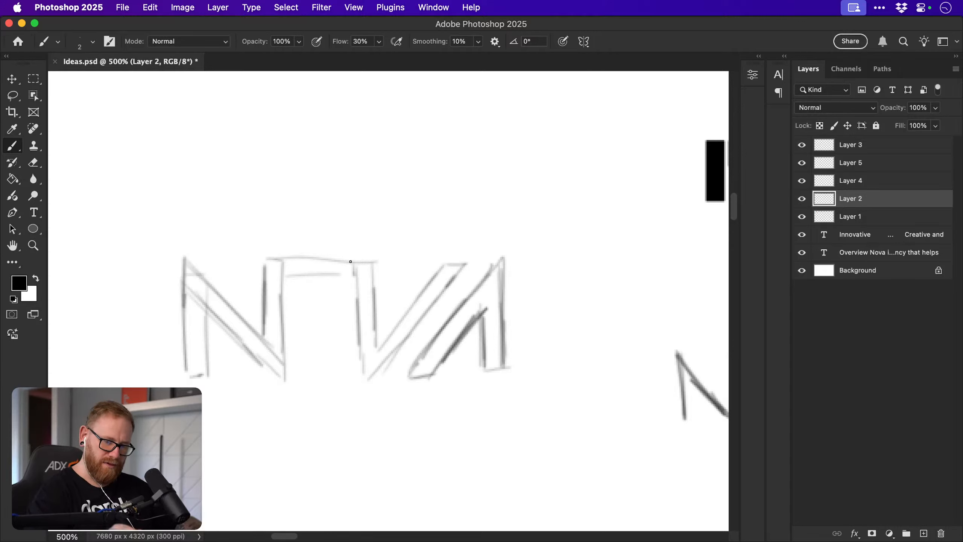
Erase the top bars joining the N and V, and sketch a narrow rectangular O in the gap.
mouse_move(302, 364)
mouse_down()
mouse_move(344, 364)
mouse_move(305, 379)
mouse_up()
key(e)
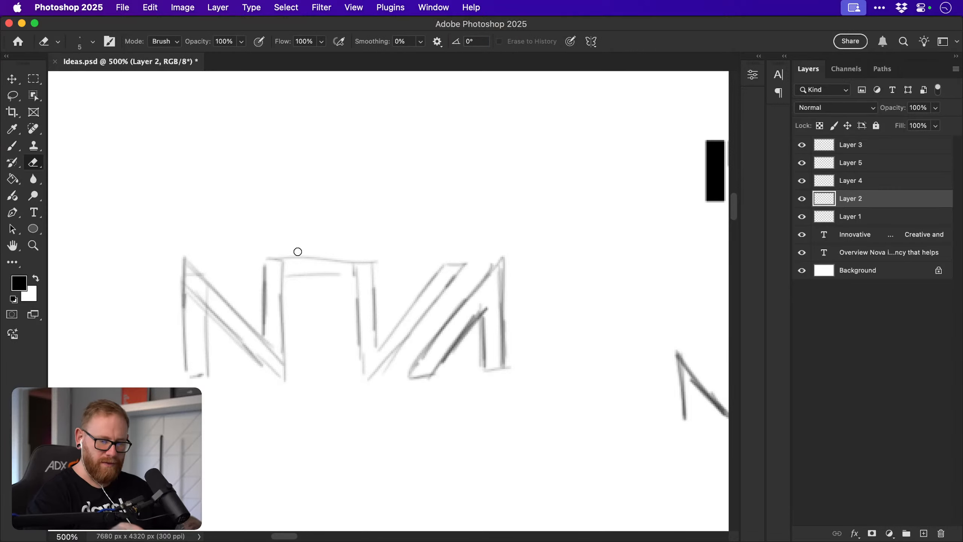
mouse_move(296, 251)
mouse_down()
mouse_move(289, 278)
mouse_move(305, 289)
mouse_move(327, 249)
mouse_move(351, 281)
mouse_move(349, 194)
mouse_up()
key(b)
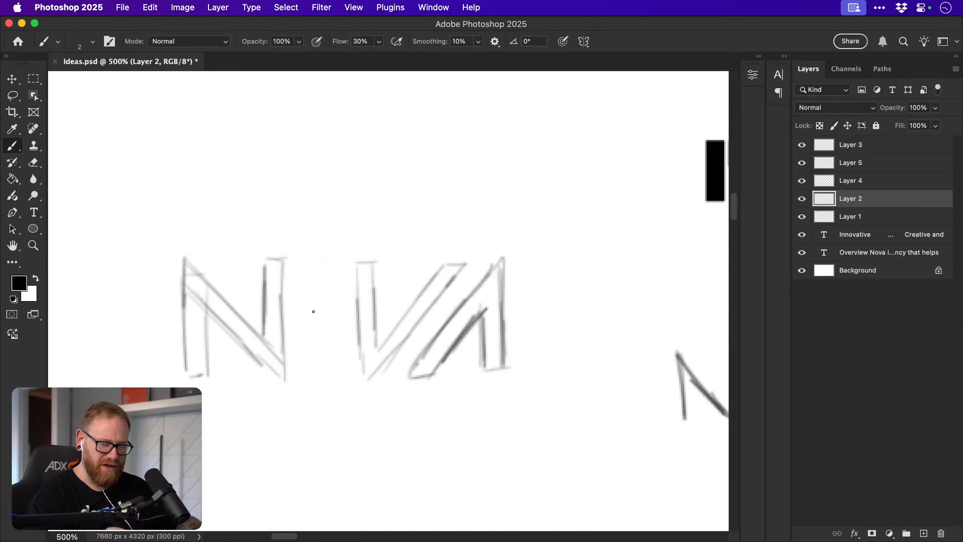
mouse_move(303, 288)
mouse_down()
mouse_move(304, 332)
mouse_move(305, 279)
mouse_move(344, 286)
mouse_move(338, 341)
mouse_move(304, 351)
mouse_move(338, 364)
mouse_up()
mouse_move(341, 364)
mouse_down()
mouse_move(338, 303)
mouse_move(337, 328)
mouse_move(334, 284)
mouse_move(322, 280)
mouse_move(303, 291)
mouse_move(306, 365)
mouse_up()
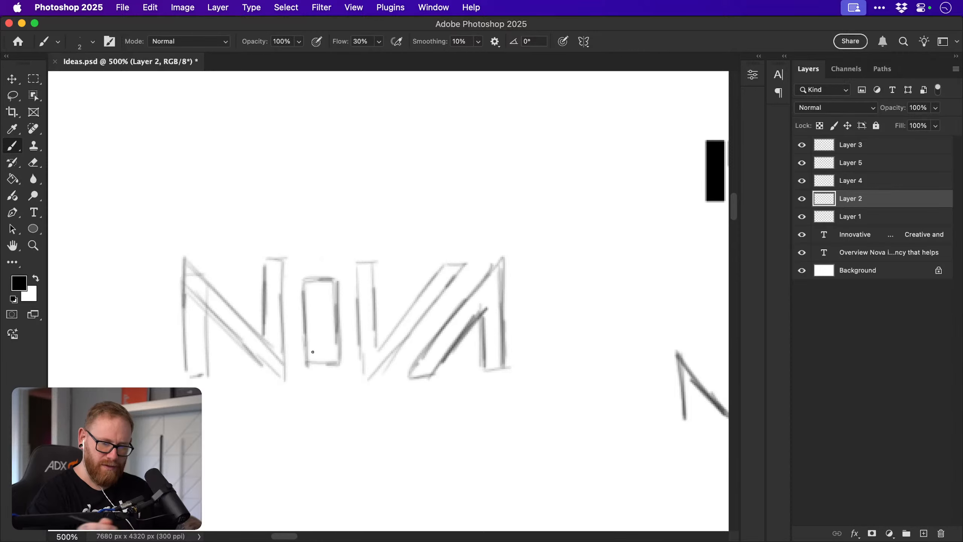
Close the rocket icon image search window in Chrome and make Layer 2 active in Ideas.psd.
drag(498, 300, 552, 299)
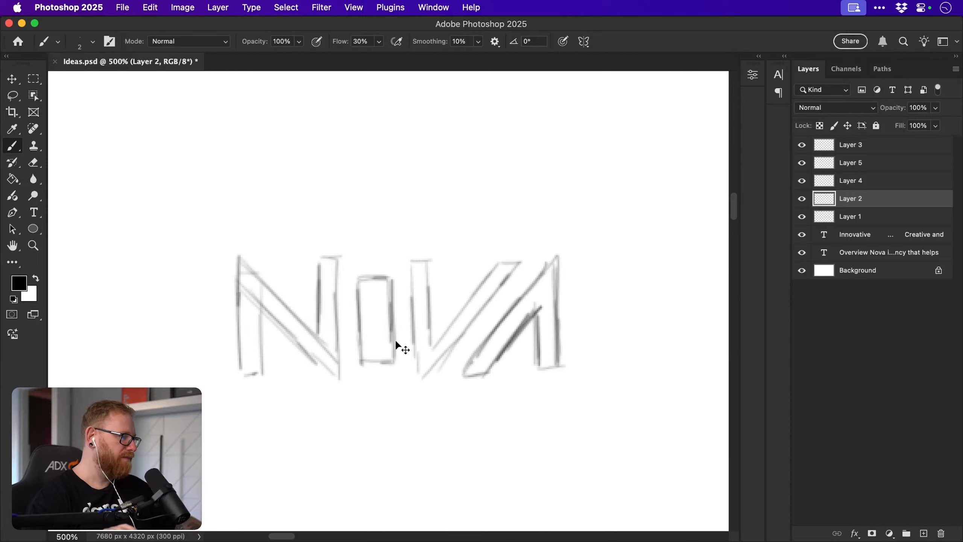
key(super+Tab)
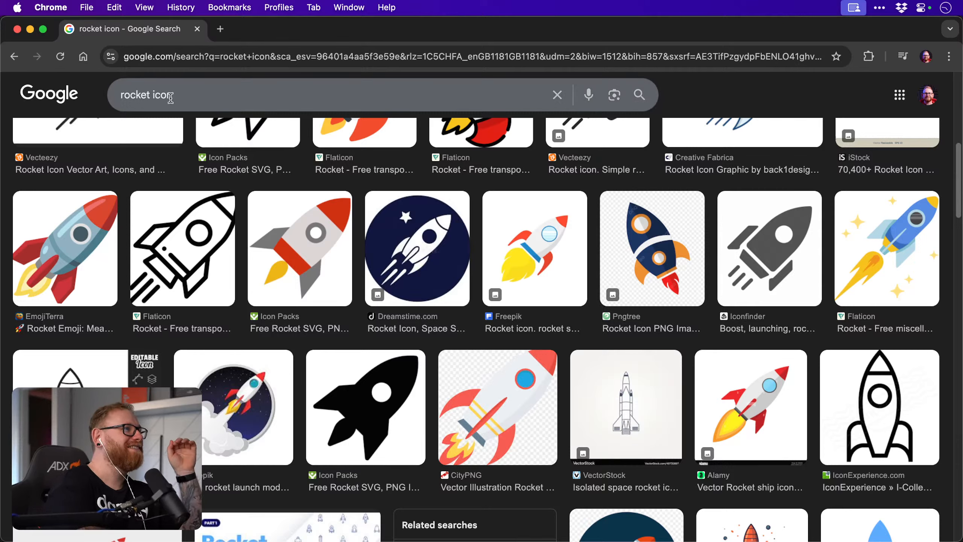
click(17, 29)
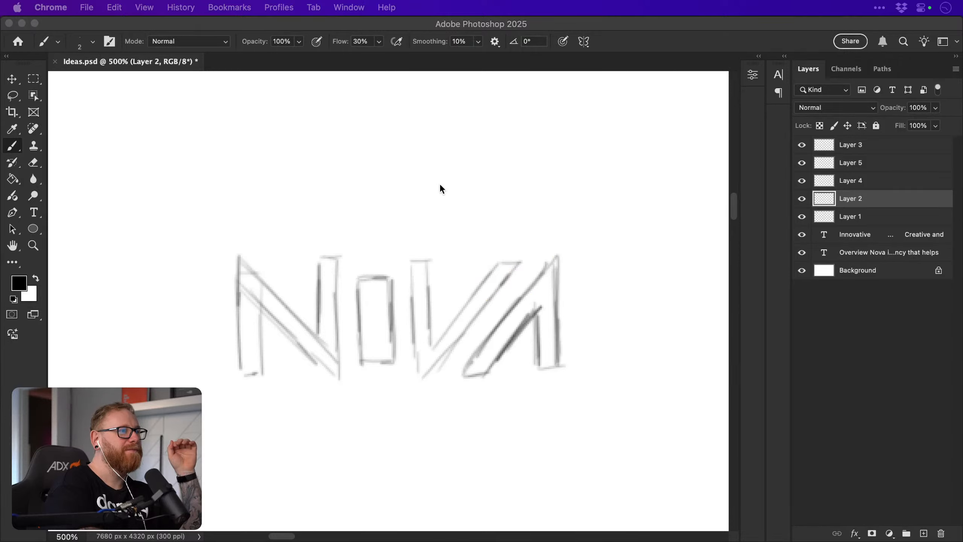
super+click(851, 205)
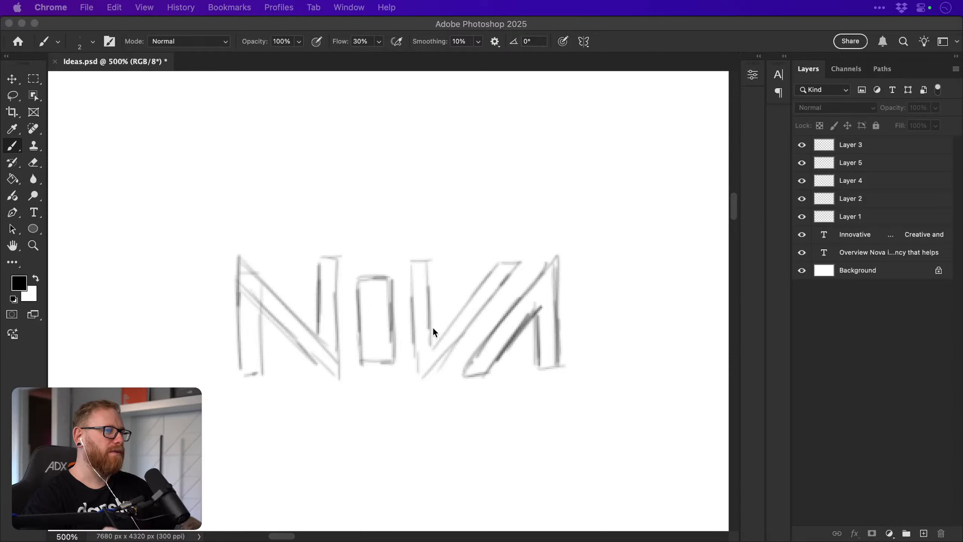
click(862, 183)
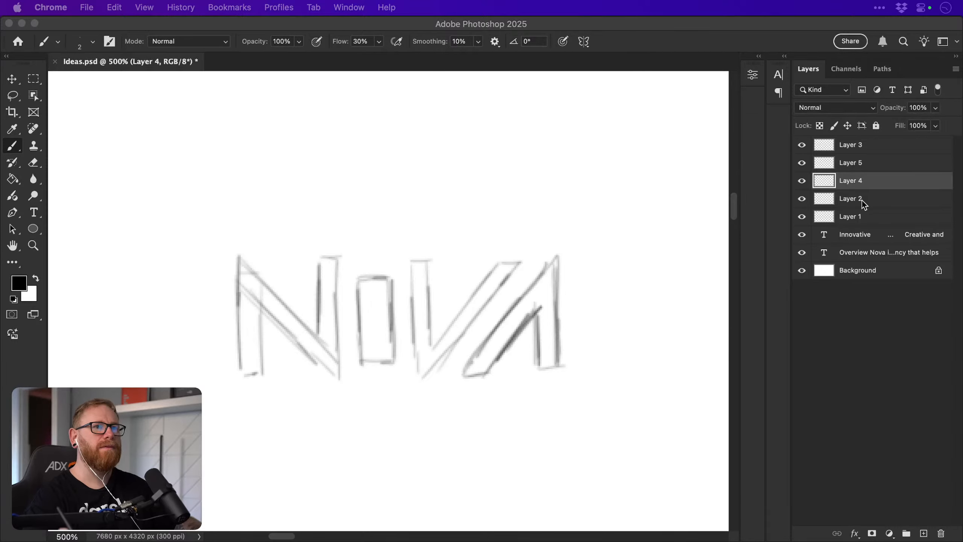
shift+click(862, 198)
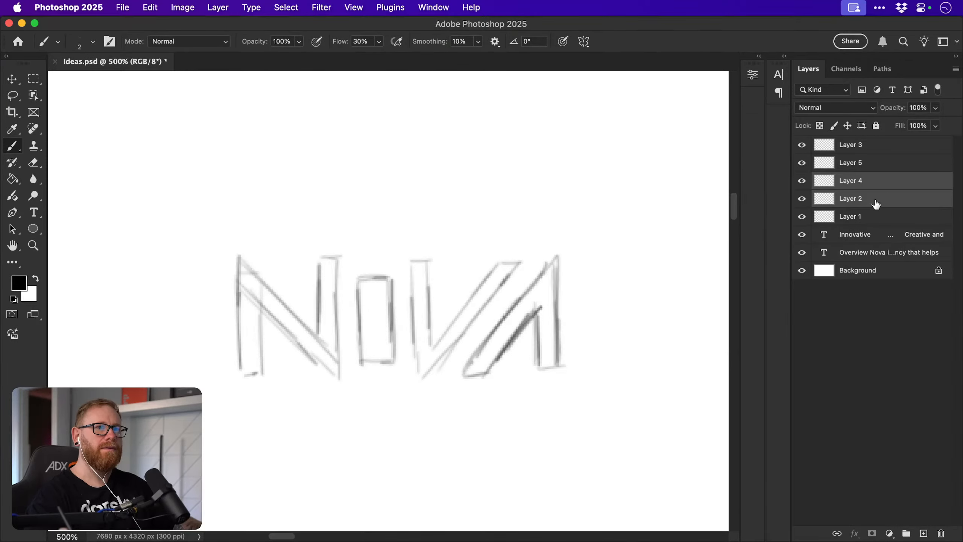
click(871, 215)
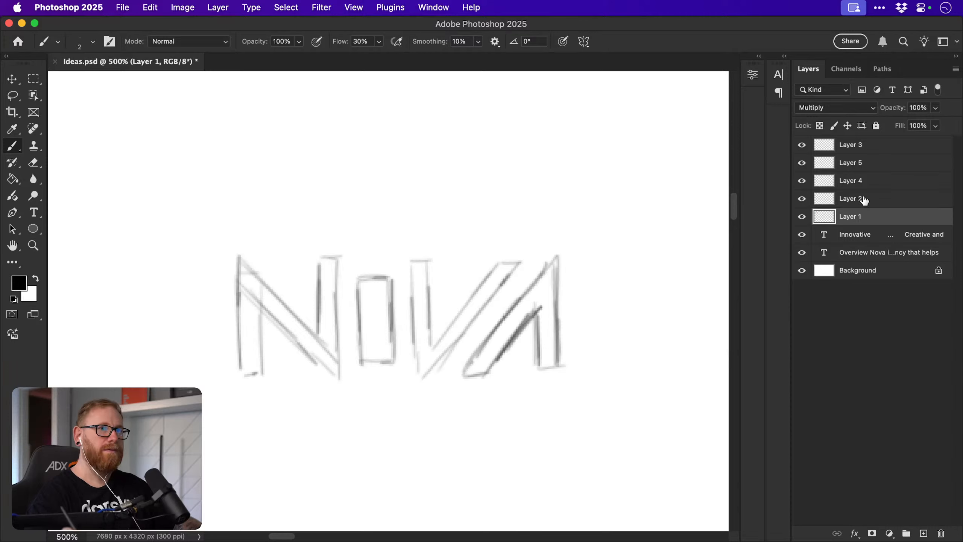
click(865, 199)
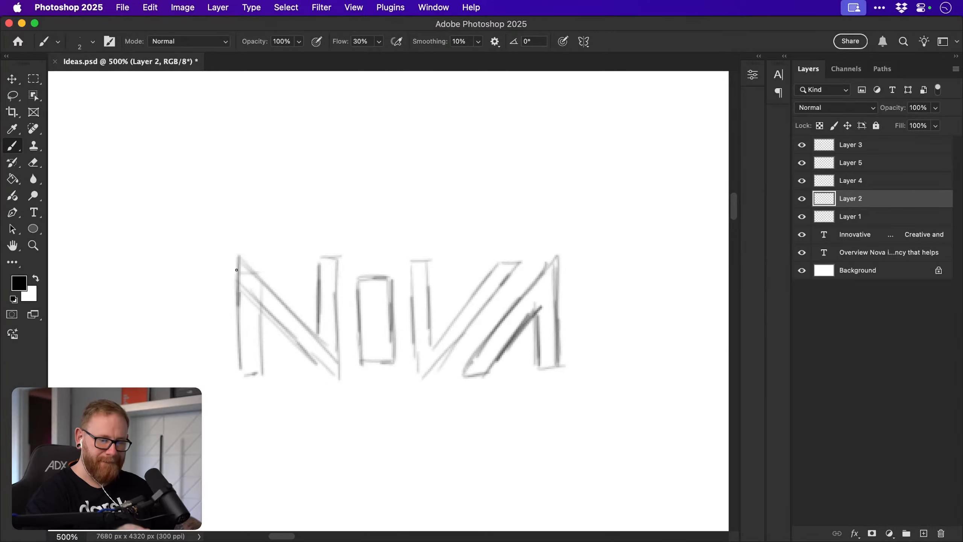
Darken the outline of the N, retracing both stems and the edges of its diagonal.
mouse_move(237, 270)
mouse_down()
mouse_move(238, 359)
mouse_move(236, 318)
mouse_up()
mouse_move(241, 262)
mouse_down()
mouse_move(317, 335)
mouse_move(317, 299)
mouse_move(317, 324)
mouse_up()
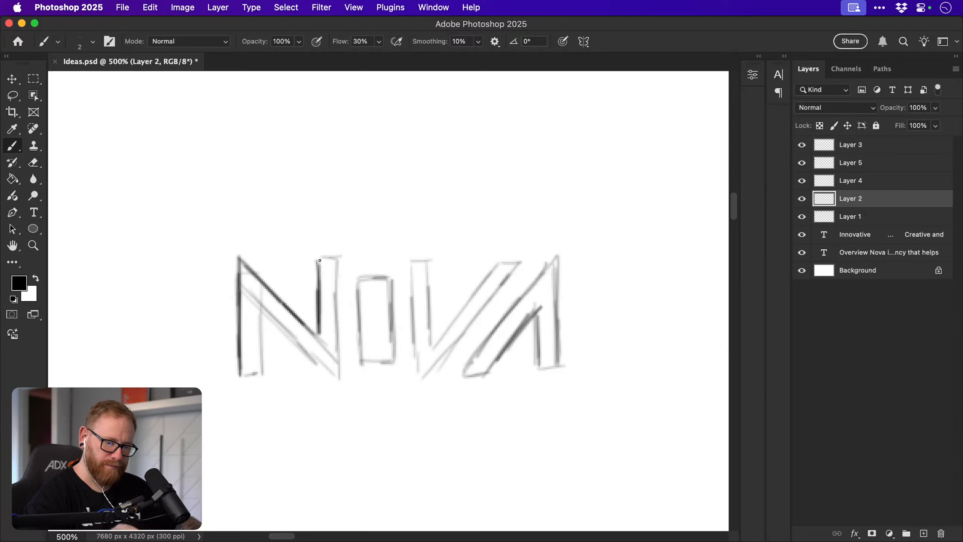
mouse_move(318, 259)
mouse_down()
mouse_move(339, 259)
mouse_move(338, 370)
mouse_up()
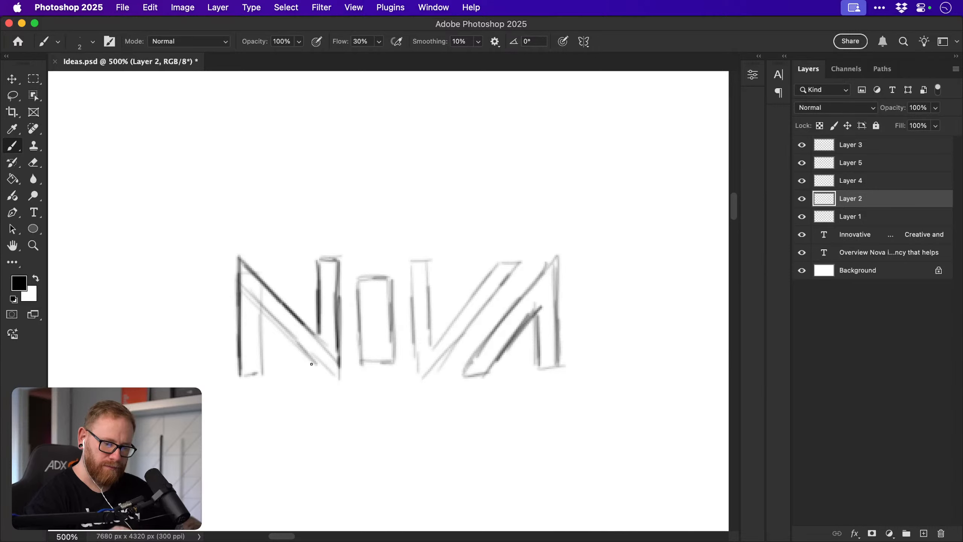
mouse_move(268, 315)
mouse_down()
mouse_move(315, 360)
mouse_move(331, 365)
mouse_move(337, 348)
mouse_move(338, 365)
mouse_move(261, 342)
mouse_move(263, 312)
mouse_move(258, 376)
mouse_up()
drag(262, 327, 261, 309)
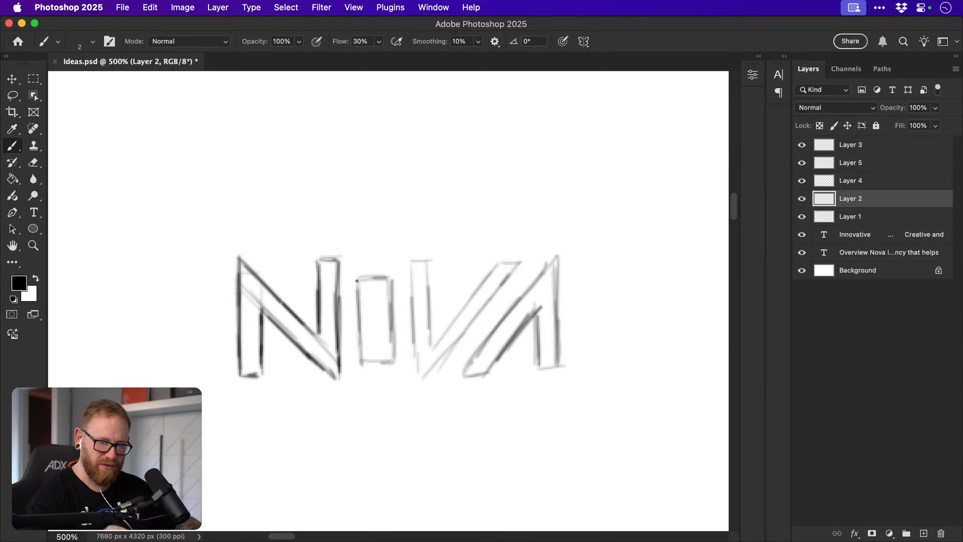
Darken all four sides of the narrow rectangular O.
mouse_move(357, 281)
mouse_down()
mouse_move(360, 350)
mouse_move(356, 280)
mouse_move(391, 282)
mouse_move(393, 362)
mouse_move(363, 362)
mouse_move(395, 361)
mouse_up()
drag(393, 333, 394, 359)
drag(358, 345, 360, 363)
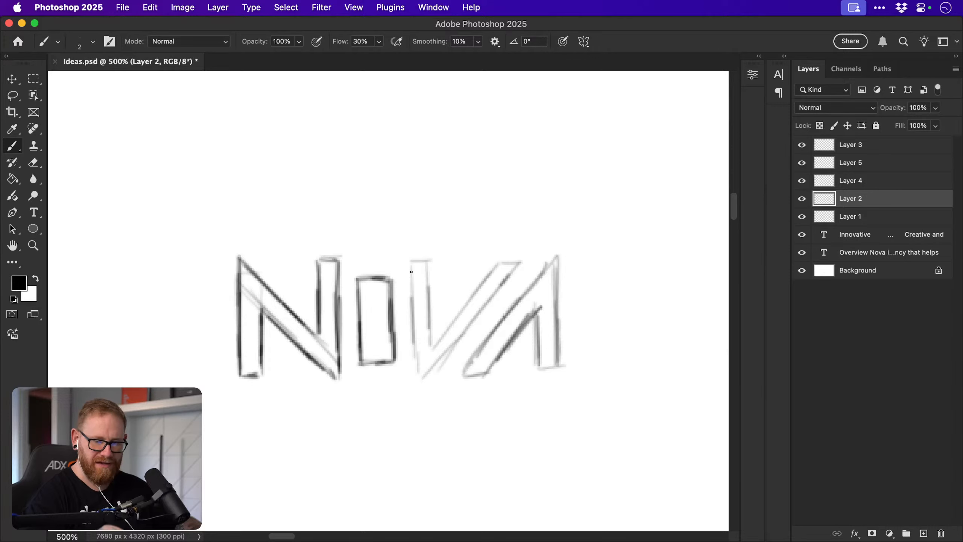
Darken the outline of the V, retracing its vertical stem and rising diagonal.
drag(412, 271, 415, 345)
drag(412, 299, 416, 347)
mouse_move(409, 261)
mouse_down()
mouse_move(432, 329)
mouse_move(415, 336)
mouse_move(417, 362)
mouse_move(475, 290)
mouse_up()
mouse_move(438, 330)
mouse_down()
mouse_move(489, 262)
mouse_move(514, 263)
mouse_move(428, 371)
mouse_move(451, 342)
mouse_move(424, 326)
mouse_up()
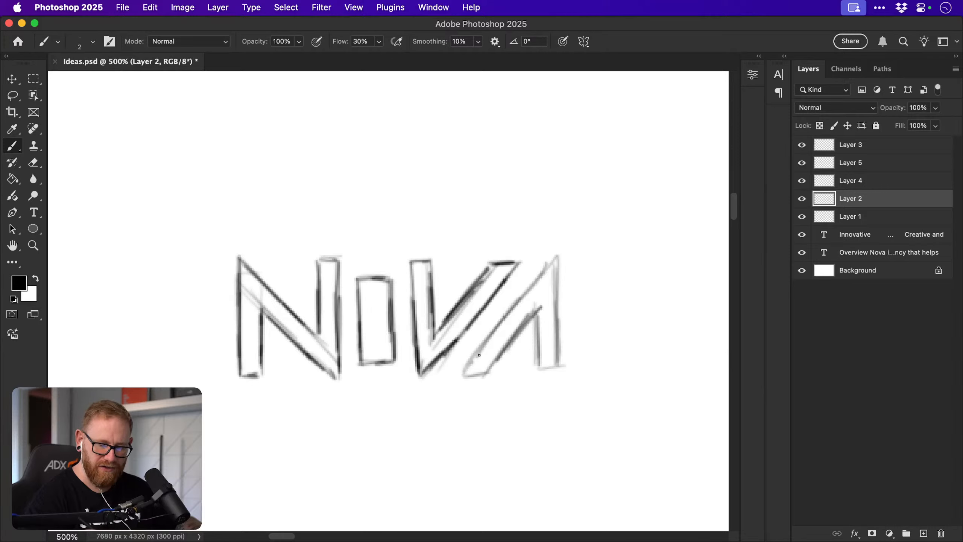
Darken the outline of the A, retracing its diagonal, inner edge, vertical leg and feet.
mouse_move(455, 369)
mouse_down()
mouse_move(532, 279)
mouse_move(462, 365)
mouse_move(483, 371)
mouse_move(538, 305)
mouse_move(498, 351)
mouse_up()
drag(540, 303, 538, 366)
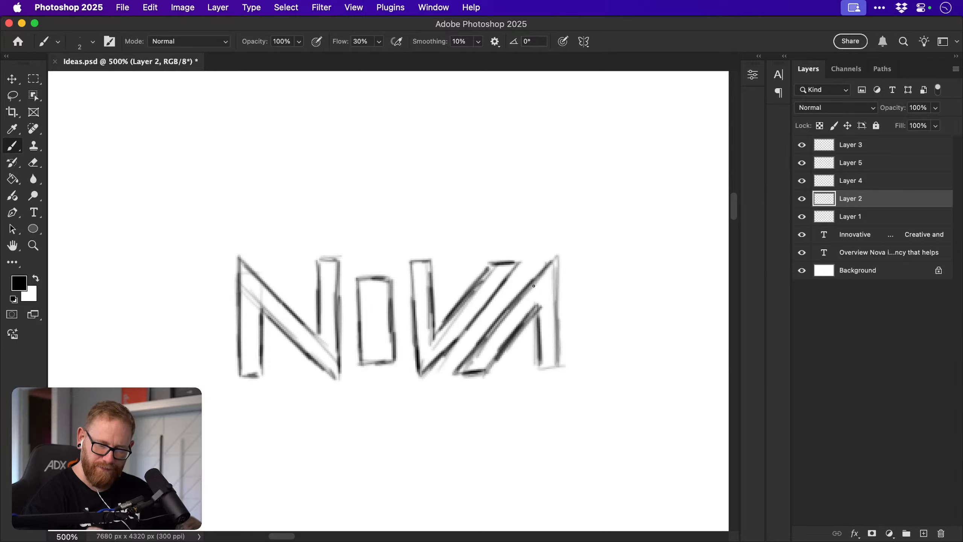
mouse_move(533, 286)
mouse_down()
mouse_move(556, 254)
mouse_move(563, 312)
mouse_move(560, 328)
mouse_move(560, 289)
mouse_move(553, 369)
mouse_up()
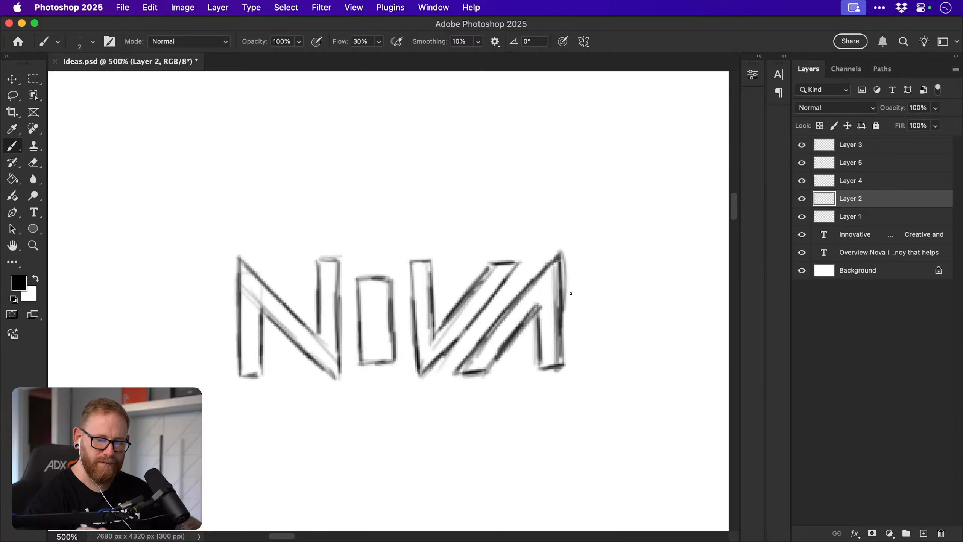
drag(560, 260, 563, 359)
Erase the rectangular O's square ends and redraw them as curves to form a narrow pill-shaped O.
key(e)
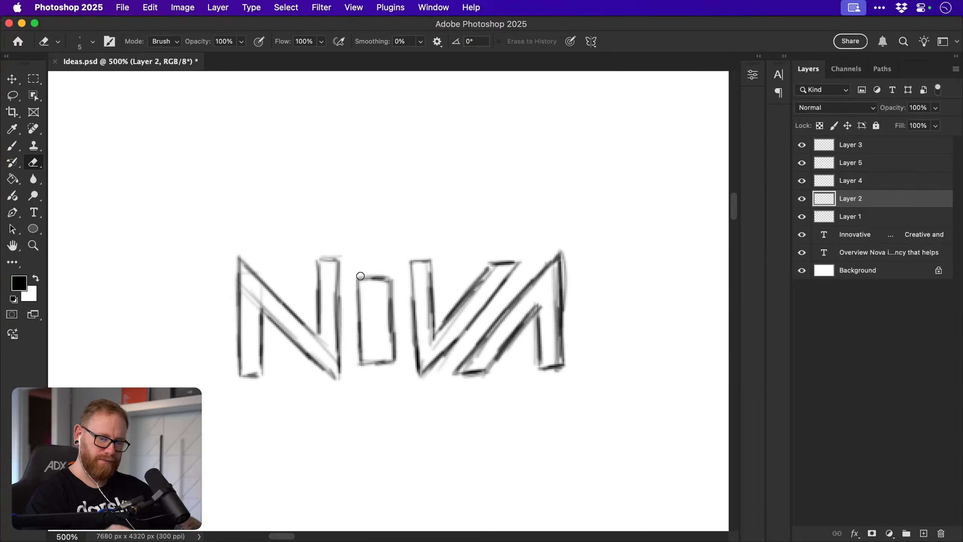
mouse_move(356, 279)
mouse_down()
mouse_move(390, 283)
mouse_move(383, 275)
mouse_move(388, 290)
mouse_up()
drag(355, 359, 396, 358)
key(b)
mouse_move(359, 286)
mouse_down()
mouse_move(360, 276)
mouse_move(390, 292)
mouse_move(366, 274)
mouse_move(361, 352)
mouse_move(390, 354)
mouse_move(379, 368)
mouse_move(359, 352)
mouse_move(369, 366)
mouse_move(438, 371)
mouse_move(361, 354)
mouse_move(428, 356)
mouse_move(461, 342)
mouse_up()
Compare the outlined NOVA sketch with the pasted reference wordmarks and the earlier NOVA sketch.
key(z)
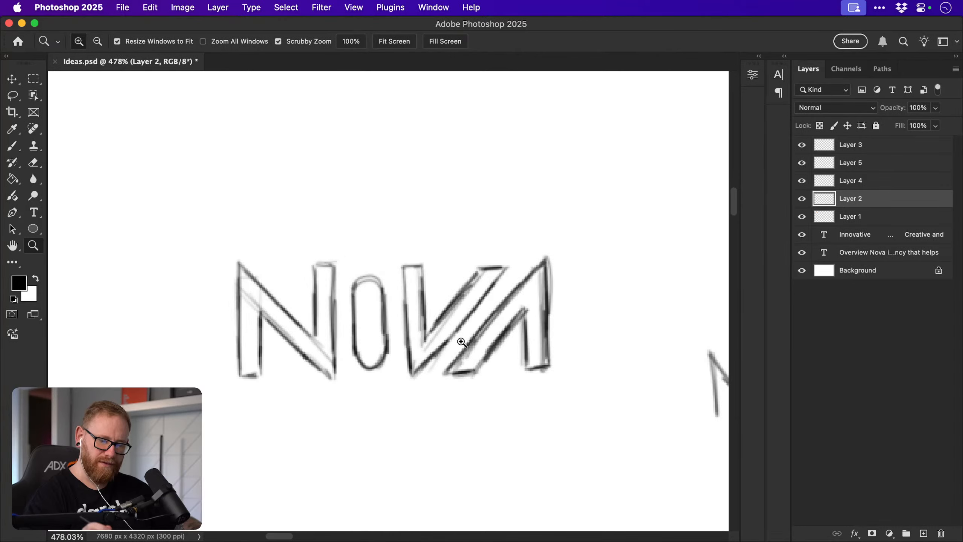
key(b)
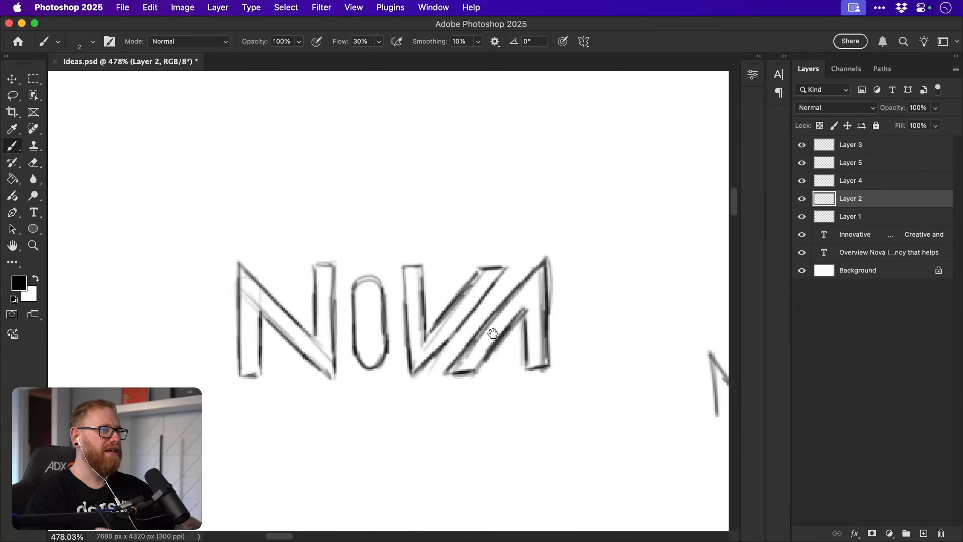
mouse_move(461, 342)
mouse_down()
mouse_move(516, 331)
mouse_move(417, 358)
mouse_move(408, 445)
mouse_up()
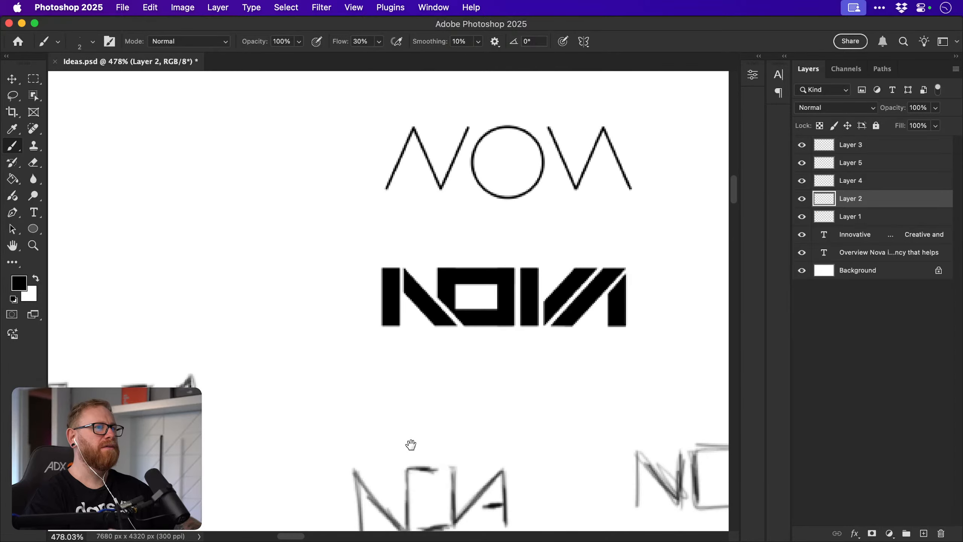
drag(429, 396, 485, 369)
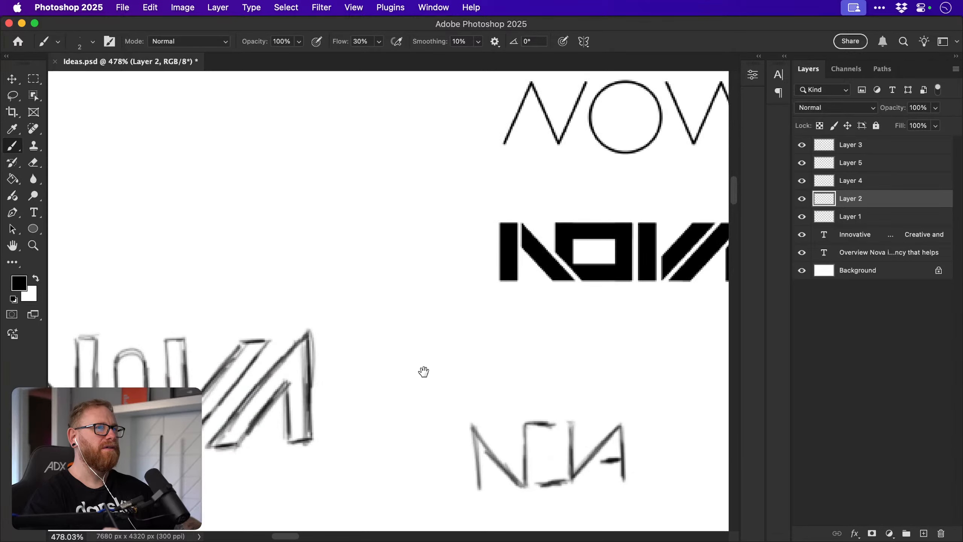
mouse_move(424, 372)
mouse_down()
mouse_move(383, 370)
mouse_move(504, 348)
mouse_up()
mouse_move(407, 355)
mouse_down()
mouse_move(509, 357)
mouse_move(570, 339)
mouse_up()
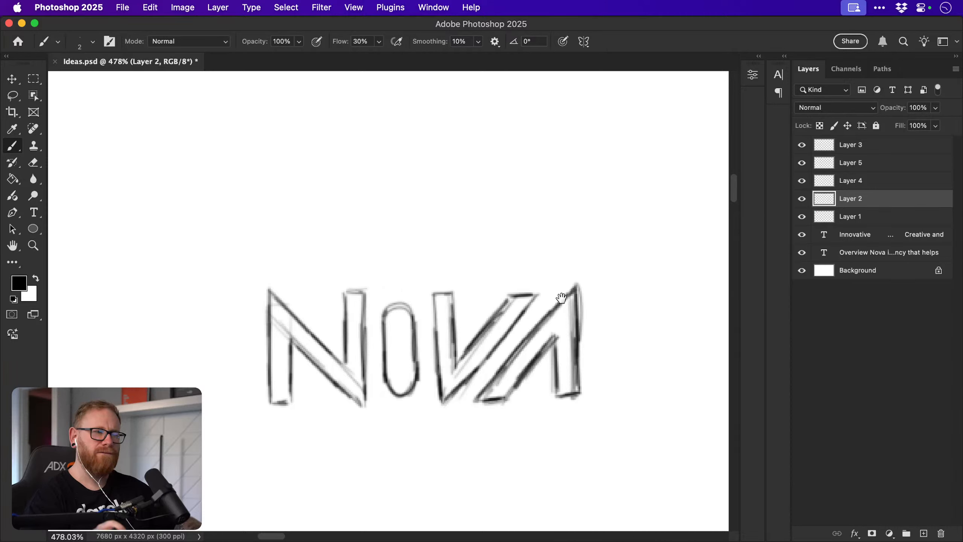
Erase the pill-shaped O between the N and the V.
key(e)
mouse_move(383, 307)
mouse_down()
mouse_move(391, 361)
mouse_move(416, 304)
mouse_move(393, 305)
mouse_move(419, 394)
mouse_move(430, 298)
mouse_up()
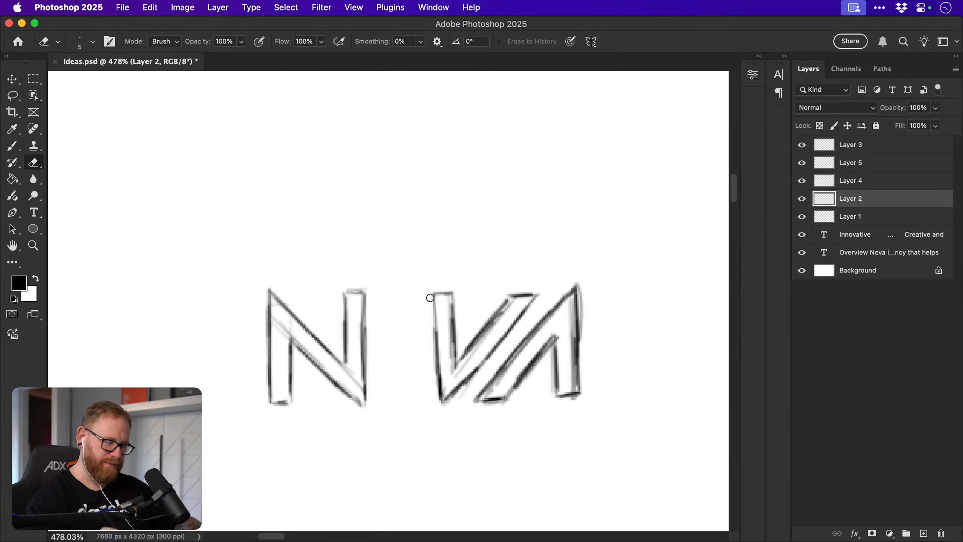
key(b)
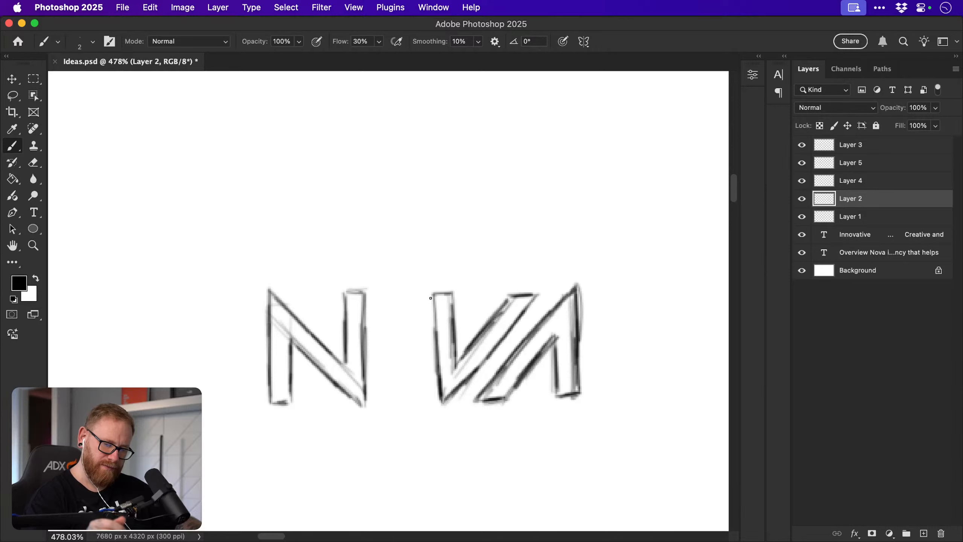
Try sketching an angular O with a horizontal upper edge and inward-slanting sides between the N and the V.
mouse_move(344, 281)
mouse_down()
mouse_move(397, 216)
mouse_move(385, 229)
mouse_move(450, 281)
mouse_up()
mouse_move(349, 279)
mouse_down()
mouse_move(382, 281)
mouse_move(379, 325)
mouse_up()
mouse_move(448, 282)
mouse_down()
mouse_move(424, 280)
mouse_move(417, 320)
mouse_up()
key(super+z)
key(super+z)
key(super+z)
key(super+z)
key(super+z)
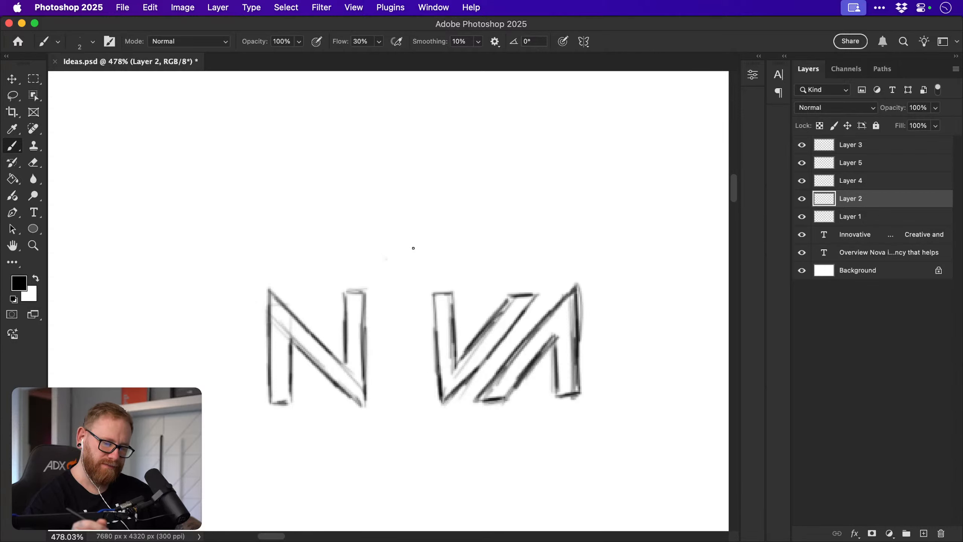
Select the N of the outlined wordmark and narrow it horizontally to about 93% of its width.
key(m)
drag(225, 277, 389, 441)
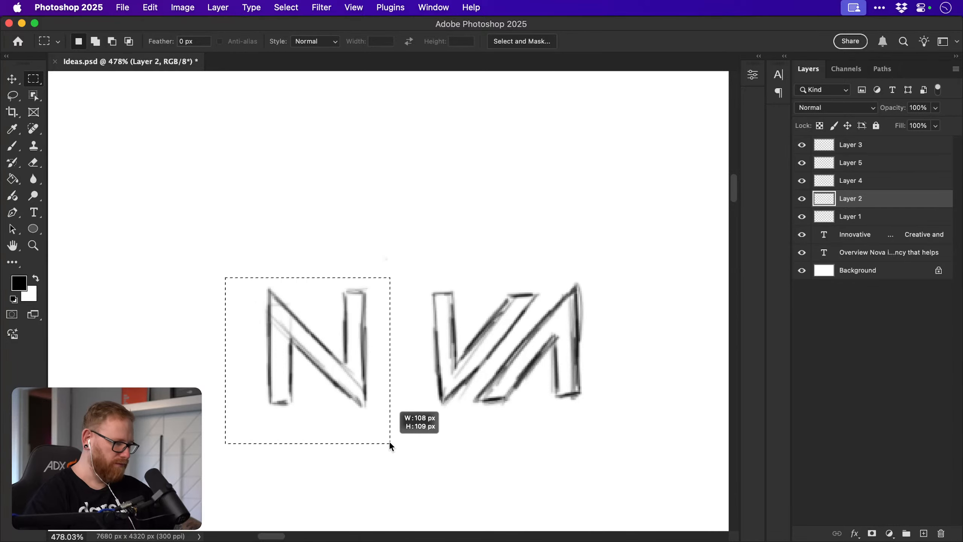
key(v)
key(super+t)
drag(226, 359, 237, 358)
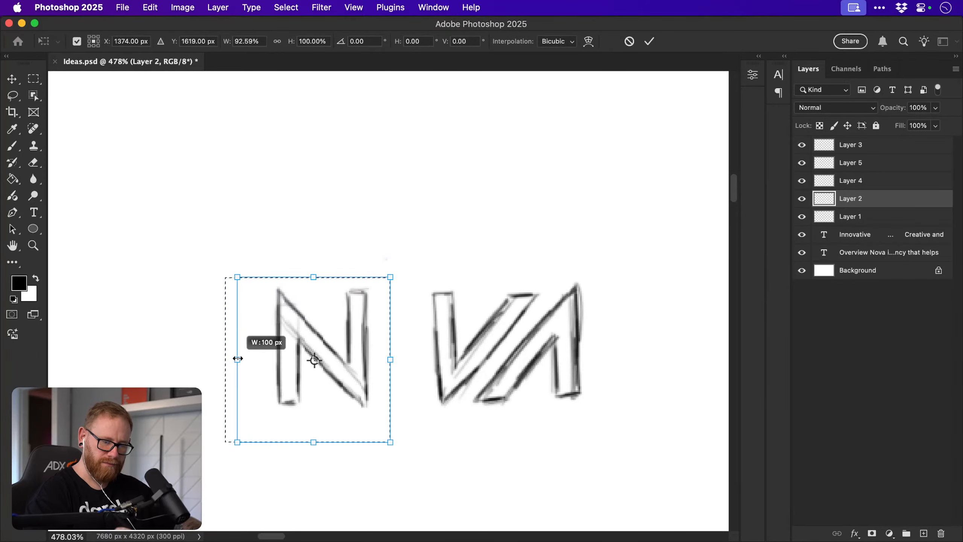
key(Return)
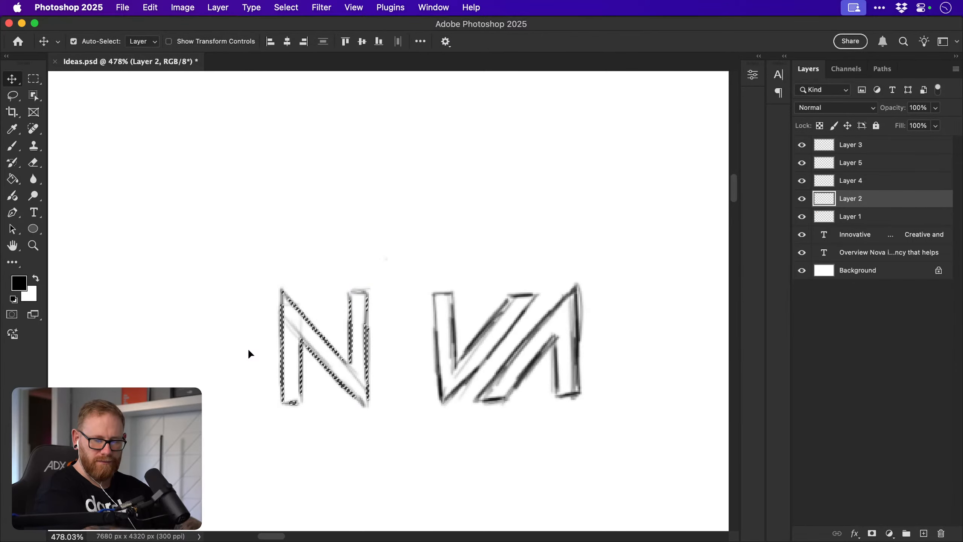
key(super+d)
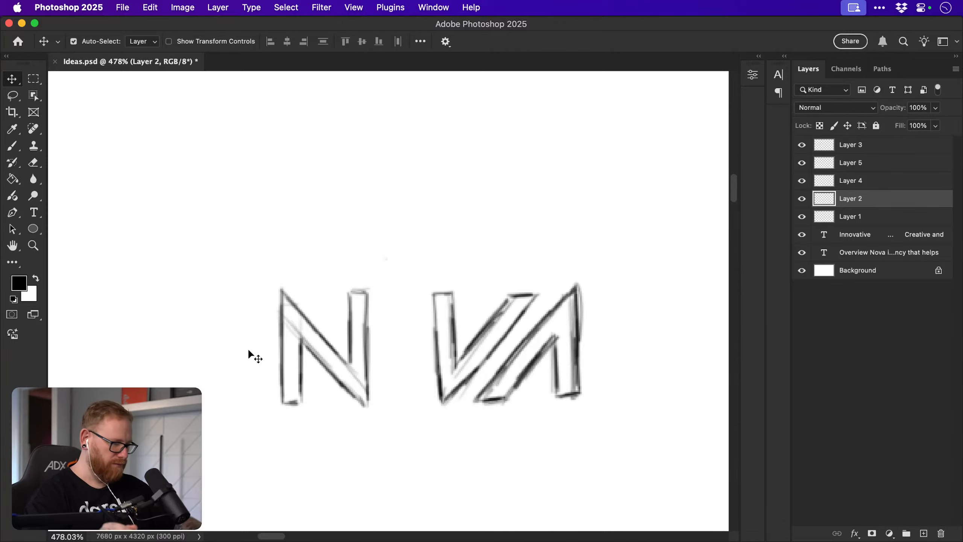
Shift the narrowed N slightly left to widen the gap before the V, then save the document.
key(m)
drag(233, 270, 384, 426)
key(v)
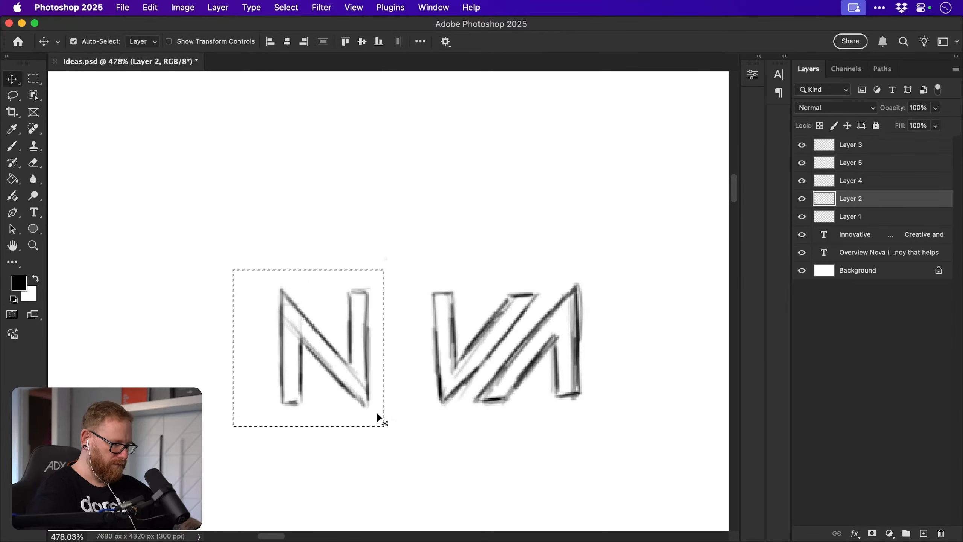
key(shift+Left)
key(shift+Left)
key(Right)
key(Right)
key(Right)
key(Right)
key(Right)
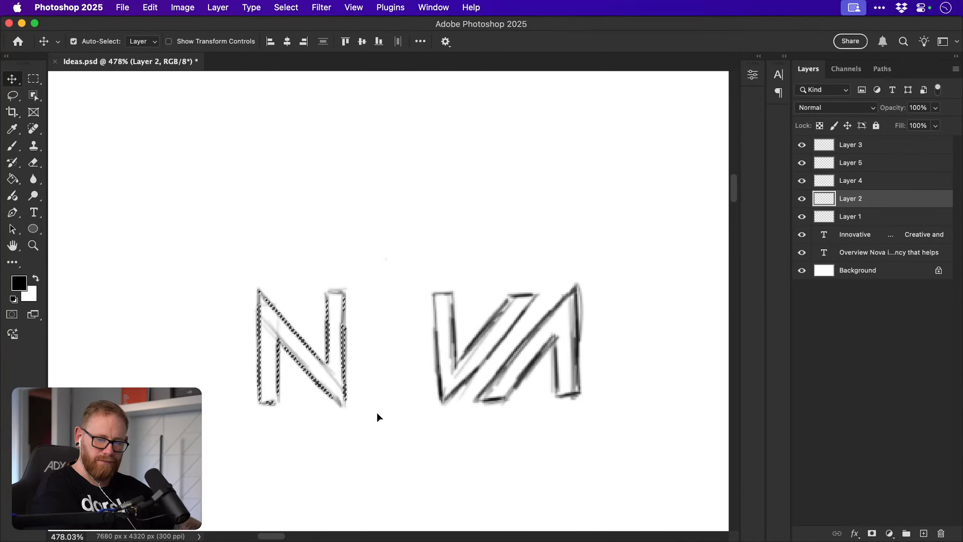
key(super+d)
key(b)
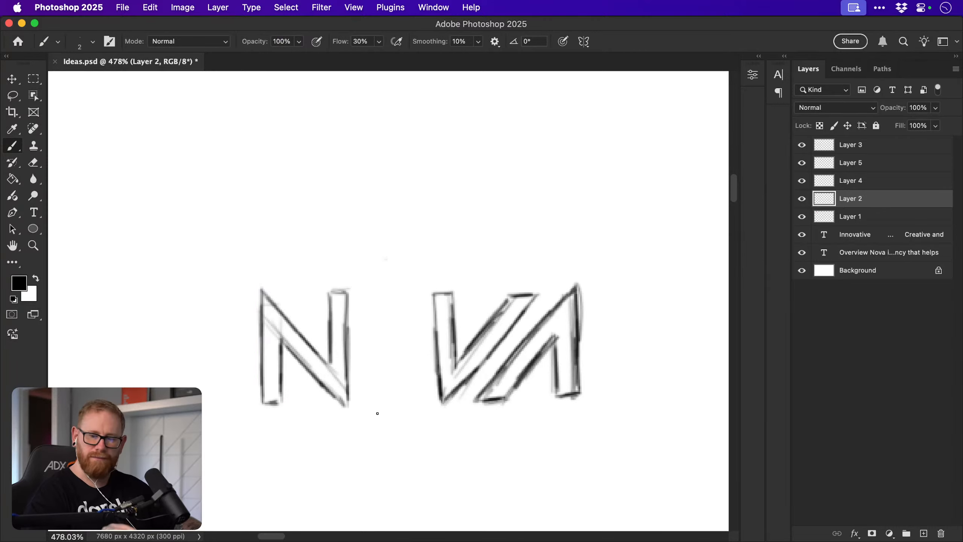
key(super+s)
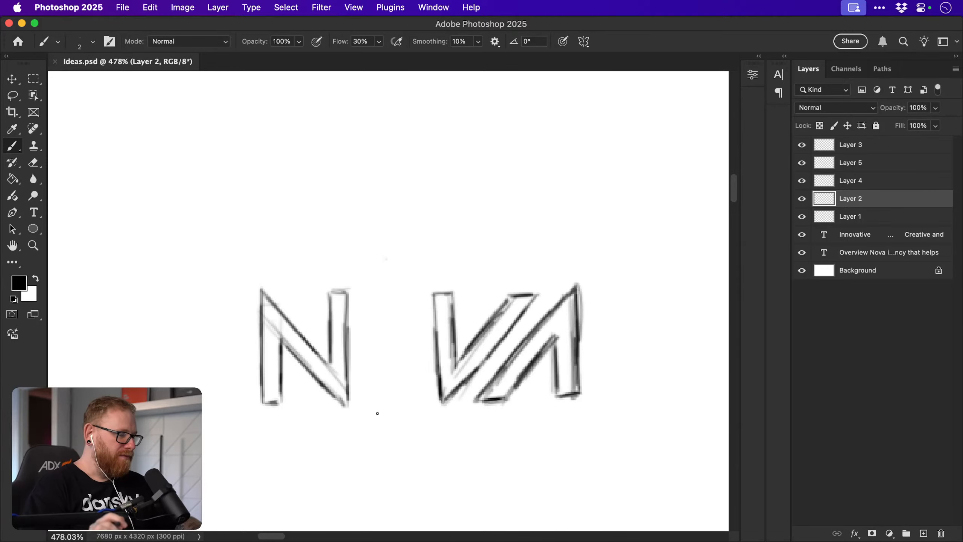
Examine the reference wordmarks and the earlier hand-drawn NOVA sketches for letterform ideas.
key(super+minus)
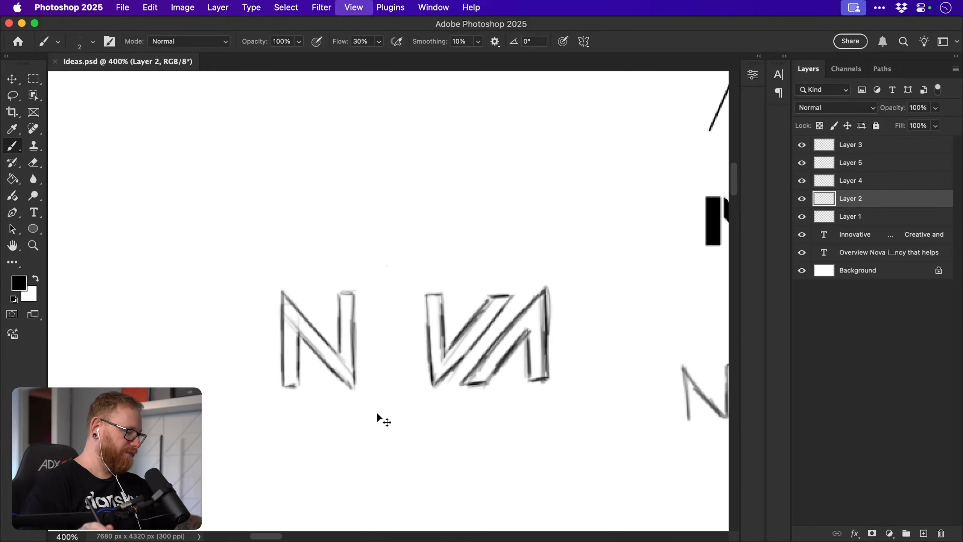
key(super+minus)
drag(533, 357, 341, 350)
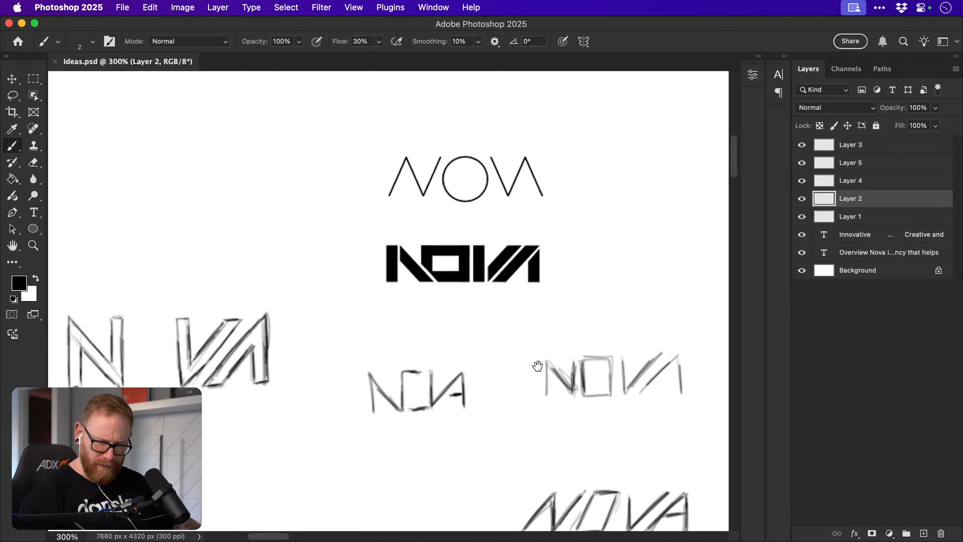
drag(531, 359, 584, 342)
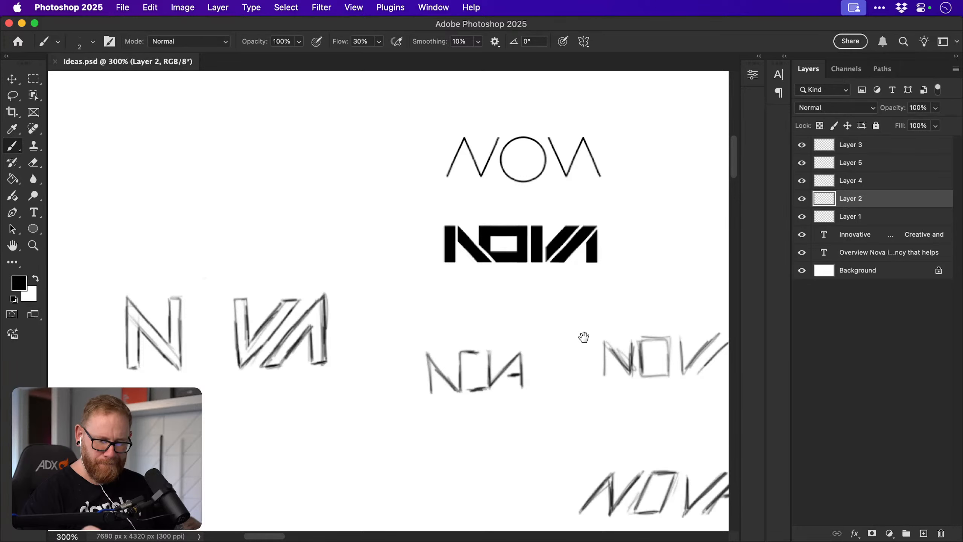
drag(544, 434, 490, 413)
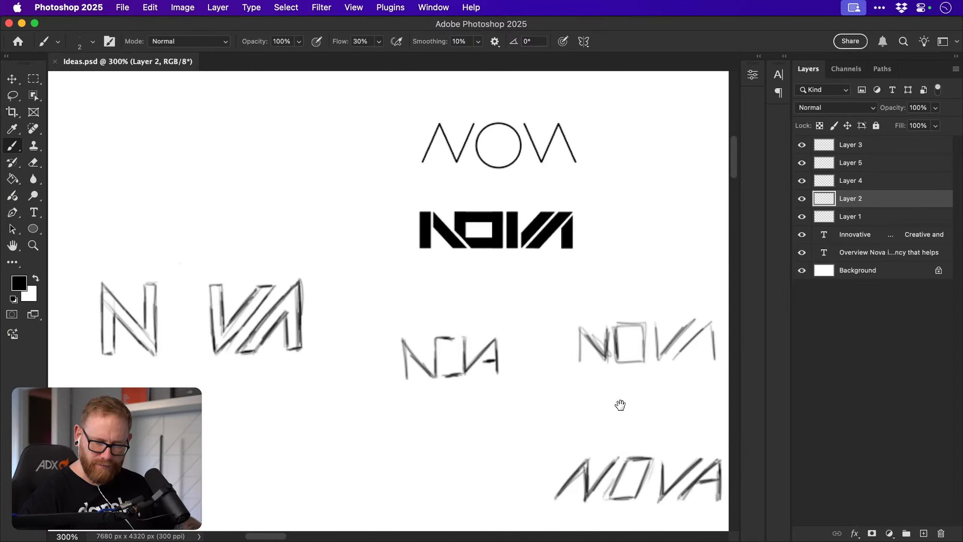
drag(619, 402, 469, 323)
mouse_move(639, 487)
mouse_down()
mouse_move(530, 326)
mouse_move(543, 307)
mouse_up()
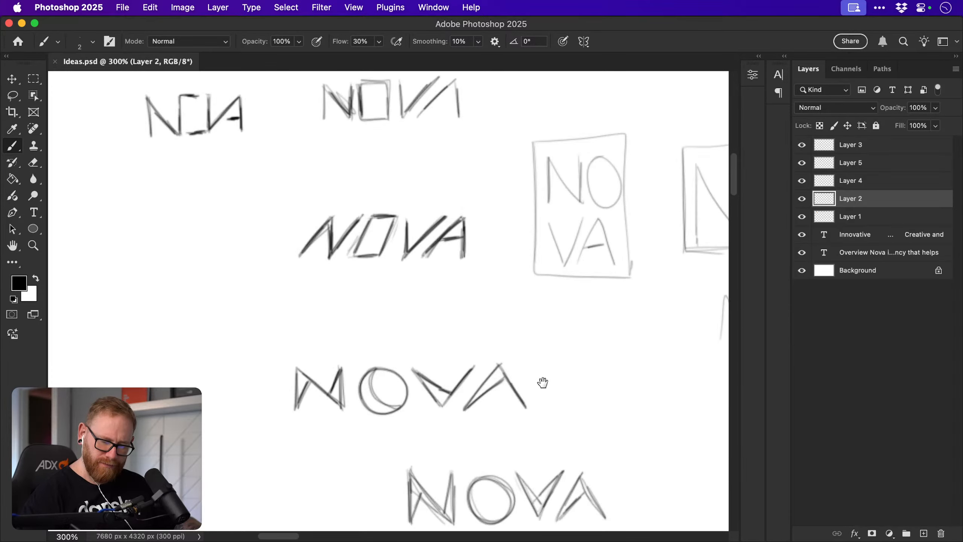
drag(525, 421, 551, 336)
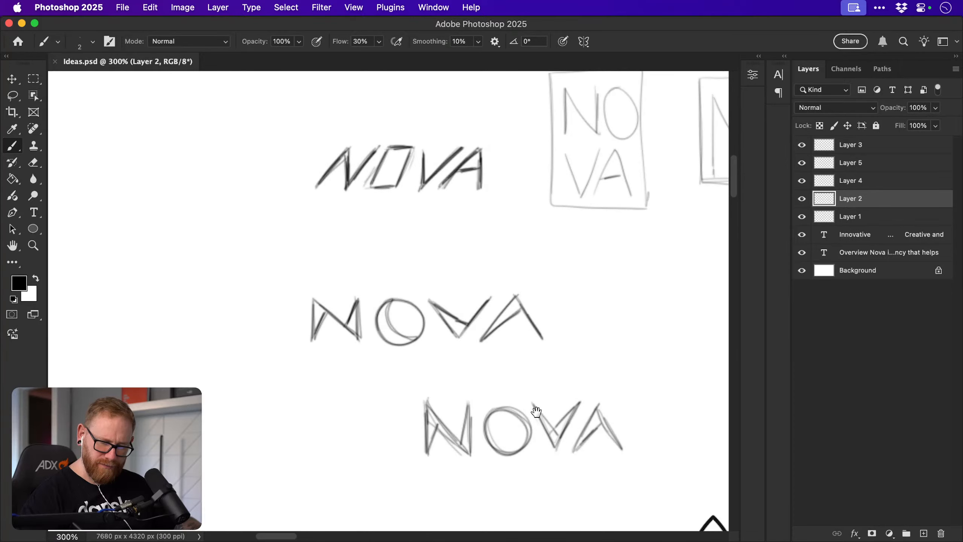
drag(536, 413, 534, 417)
mouse_move(315, 292)
mouse_down()
mouse_move(531, 298)
mouse_move(370, 262)
mouse_up()
key(super+z)
drag(612, 405, 540, 331)
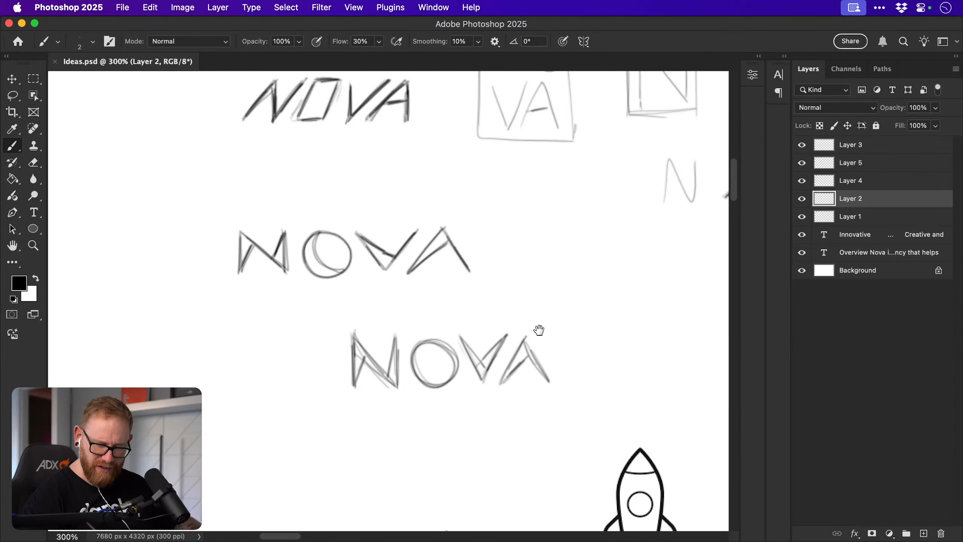
drag(503, 381, 532, 394)
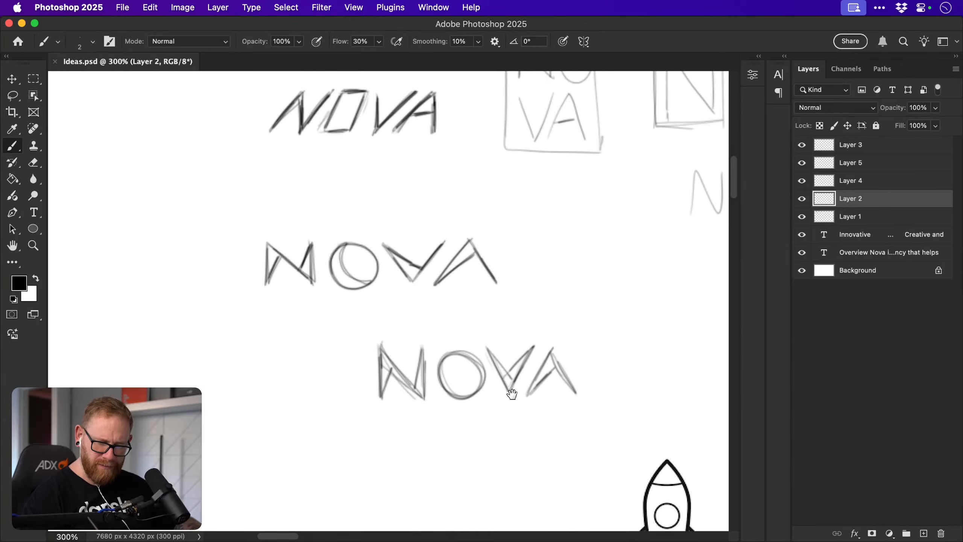
drag(570, 317, 597, 334)
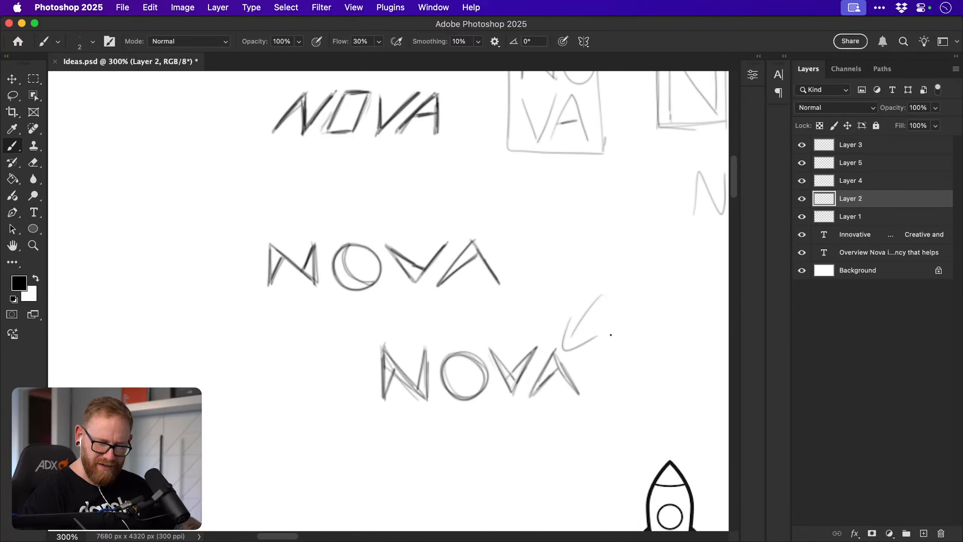
key(super+z)
key(super+z)
Sketch a new larger N below the outlined wordmark with an angled foot, upper diagonal and inner stem edges, using a diagonal guide line.
drag(600, 380, 401, 390)
mouse_move(494, 370)
mouse_down()
mouse_move(353, 456)
mouse_move(578, 441)
mouse_up()
drag(389, 400, 617, 400)
drag(182, 329, 436, 391)
drag(327, 367, 554, 475)
drag(453, 445, 502, 425)
key(z)
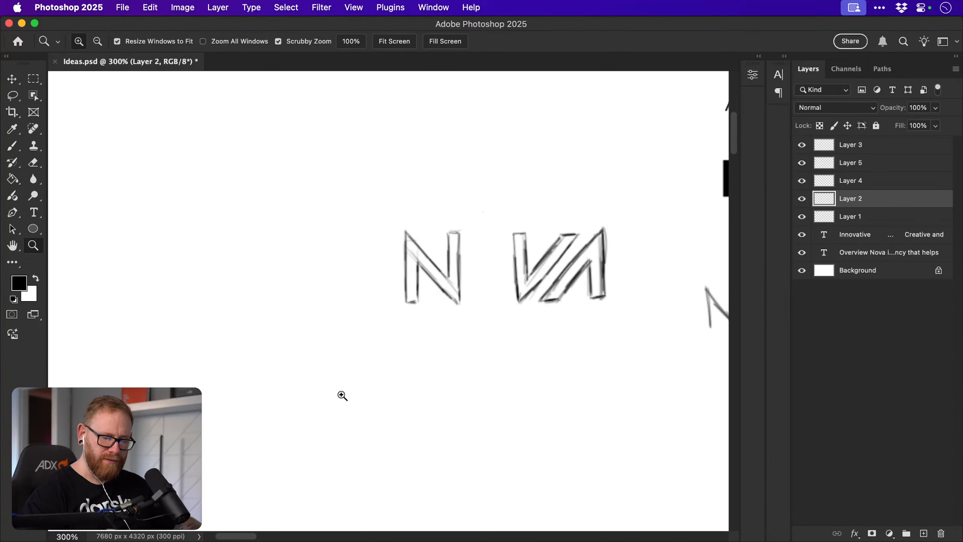
mouse_move(339, 396)
mouse_down()
mouse_move(357, 398)
mouse_move(368, 415)
mouse_move(391, 332)
mouse_up()
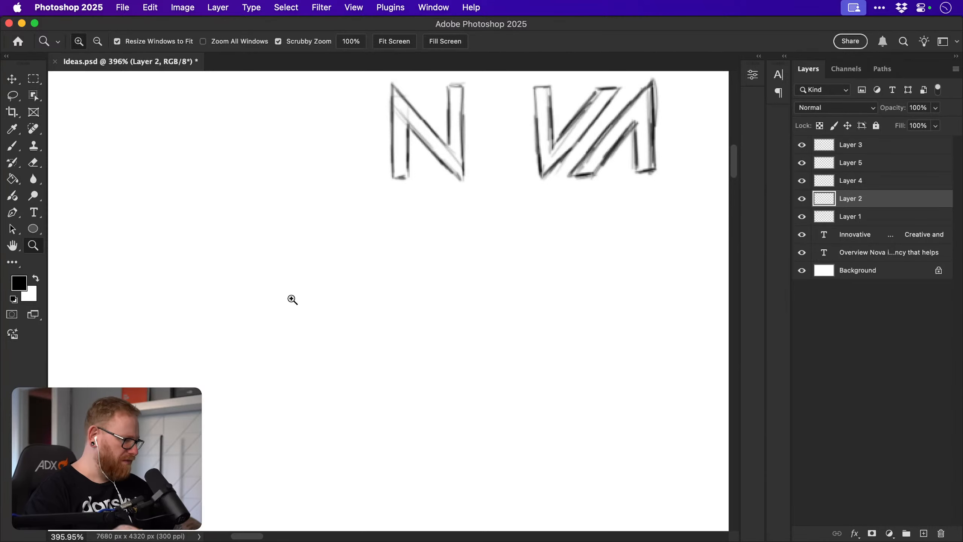
key(b)
mouse_move(240, 298)
mouse_down()
mouse_move(248, 421)
mouse_move(274, 401)
mouse_up()
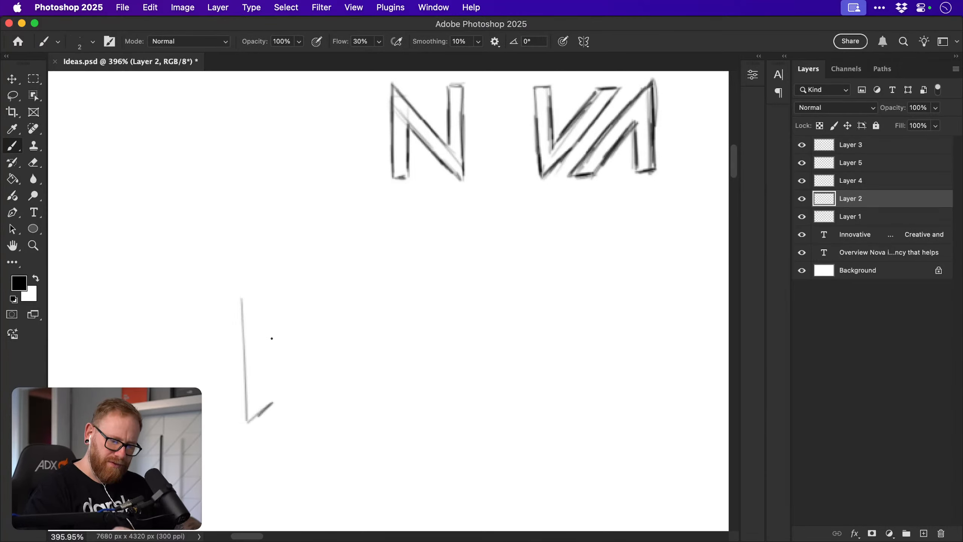
drag(241, 299, 334, 396)
key(ctrl+z)
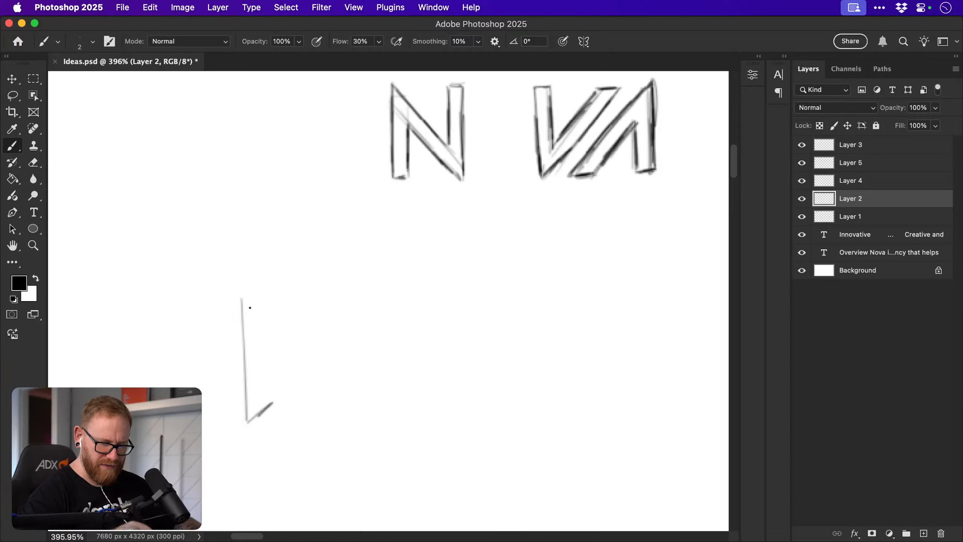
drag(241, 298, 339, 397)
mouse_move(268, 351)
mouse_down()
mouse_move(267, 396)
mouse_move(266, 377)
mouse_up()
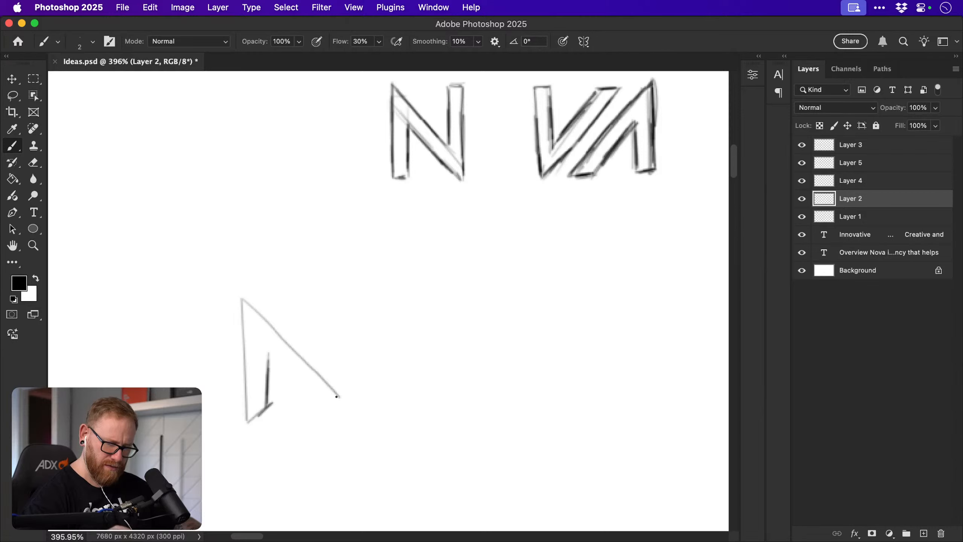
drag(336, 397, 341, 304)
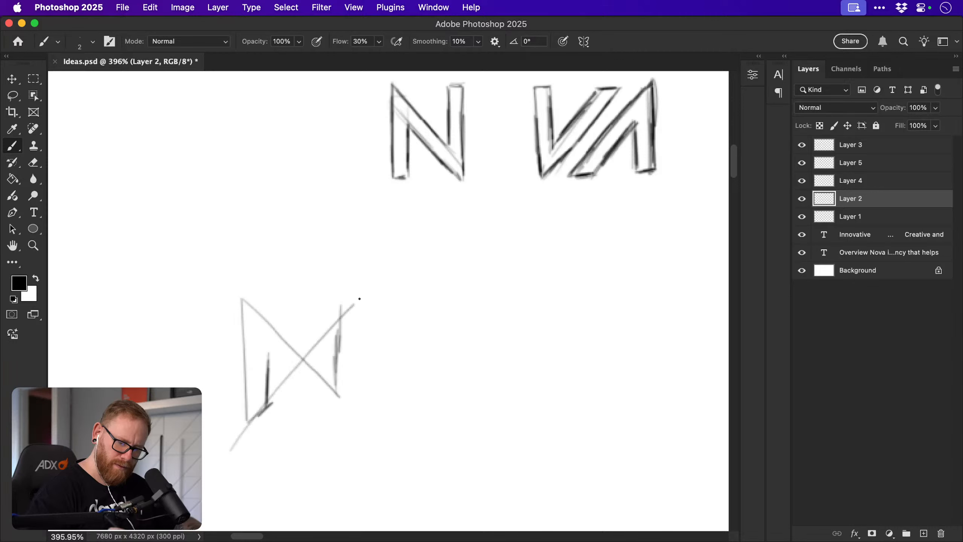
Clean up the new N's angled foot and complete its outline with a parallel lower diagonal, outer right edge and slanted upper tip.
key(e)
drag(249, 421, 267, 400)
key(b)
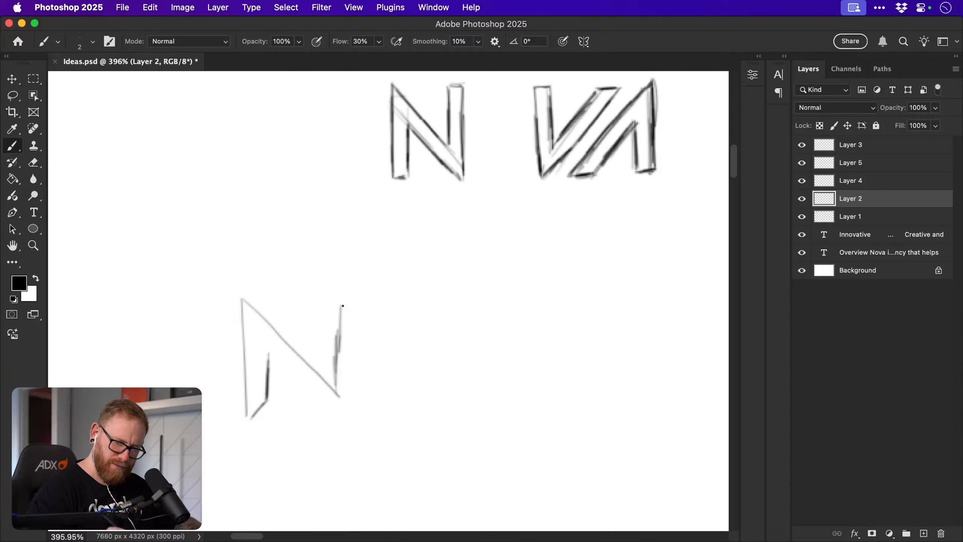
drag(242, 336, 346, 424)
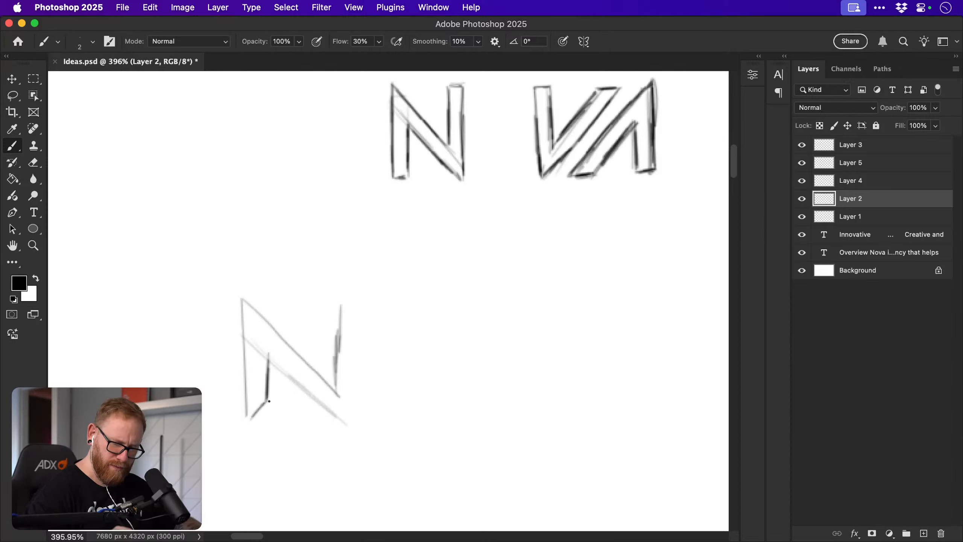
mouse_move(341, 311)
mouse_down()
mouse_move(363, 288)
mouse_move(353, 301)
mouse_move(365, 299)
mouse_move(359, 338)
mouse_move(355, 301)
mouse_move(357, 421)
mouse_move(328, 411)
mouse_move(357, 409)
mouse_move(358, 433)
mouse_up()
drag(246, 397, 251, 423)
drag(247, 294, 248, 405)
drag(247, 343, 248, 420)
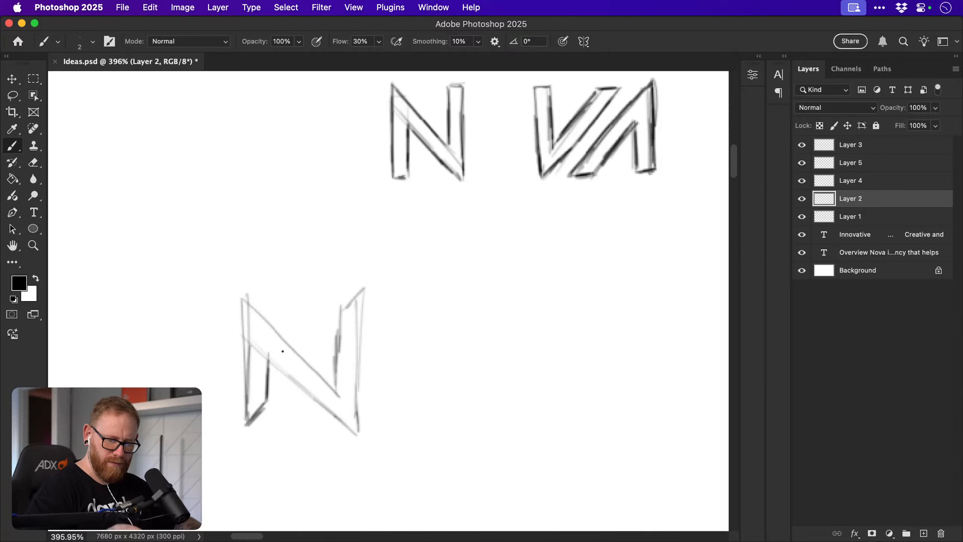
Darken both diagonals and the outer right edge of the new N.
drag(253, 314, 339, 393)
drag(267, 361, 346, 427)
mouse_move(337, 392)
mouse_down()
mouse_move(339, 332)
mouse_move(363, 288)
mouse_move(363, 394)
mouse_up()
drag(364, 309, 356, 386)
drag(357, 433, 359, 306)
drag(360, 299, 357, 426)
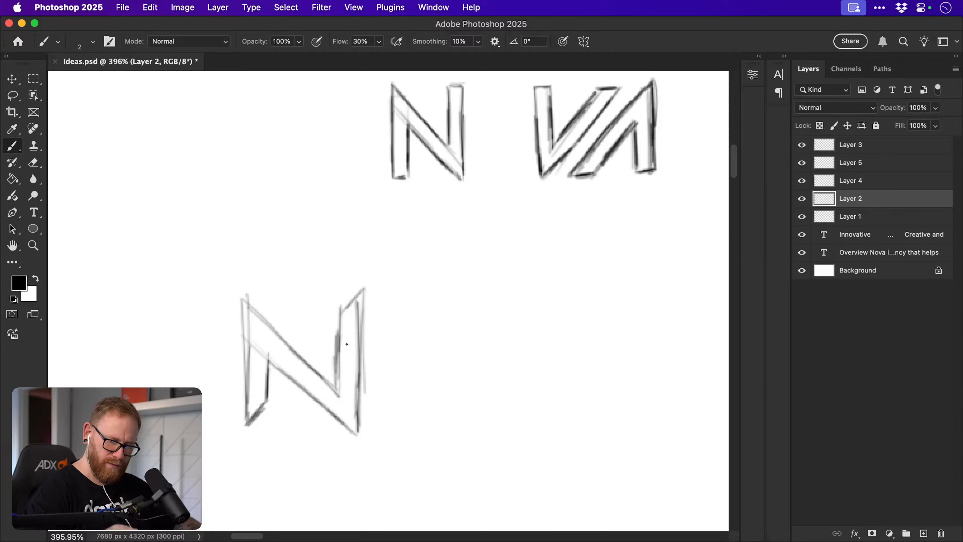
Try short strokes that rework the inner corners where the new N's stems meet its diagonal.
mouse_move(270, 346)
mouse_down()
mouse_move(268, 372)
mouse_move(275, 366)
mouse_up()
key(e)
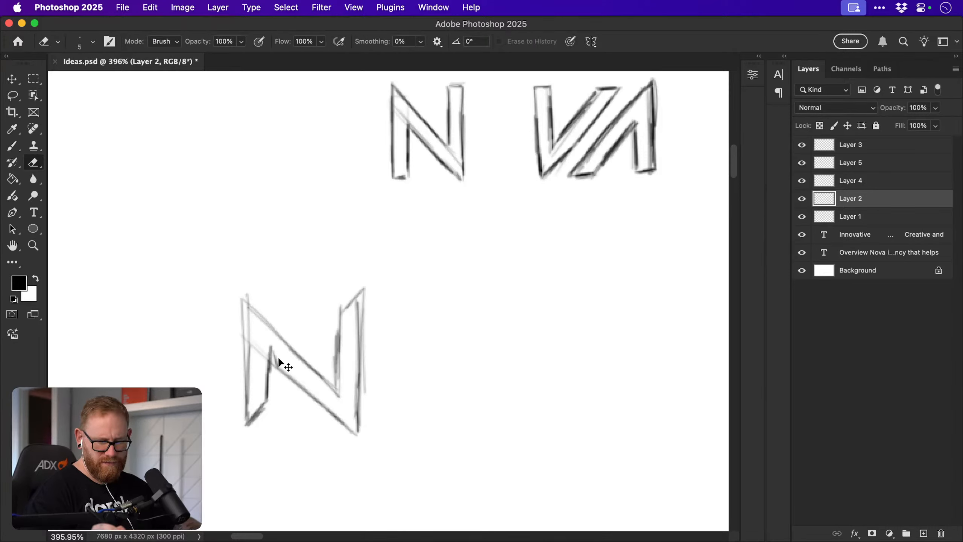
key(v)
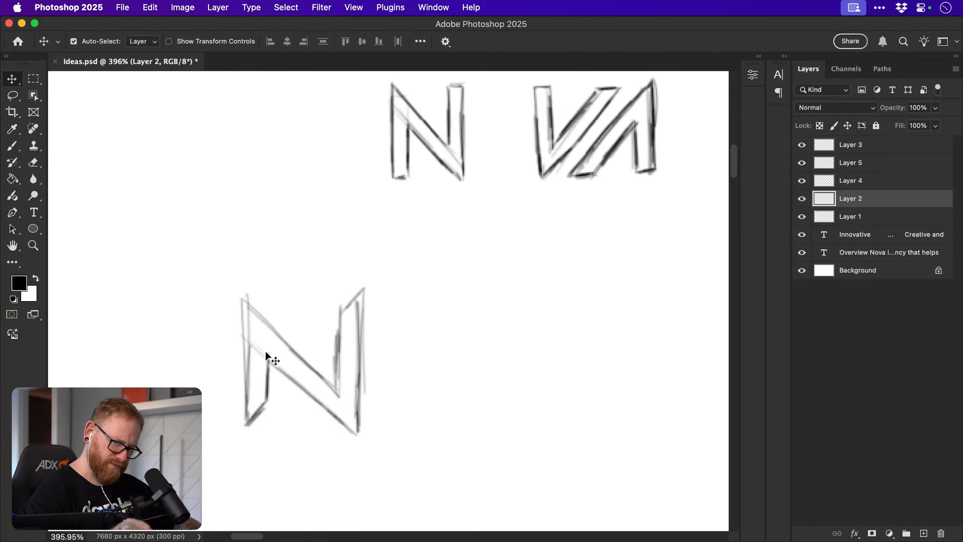
key(b)
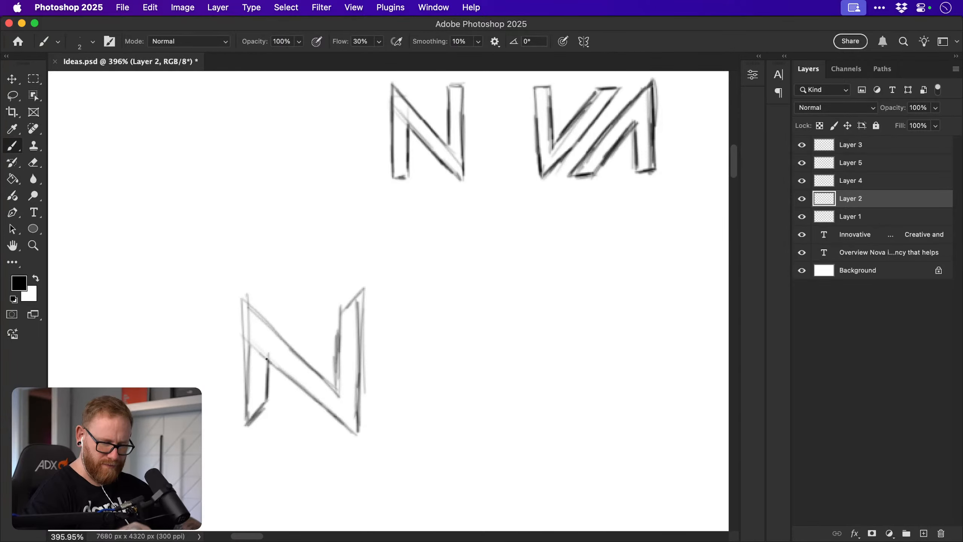
drag(258, 350, 273, 380)
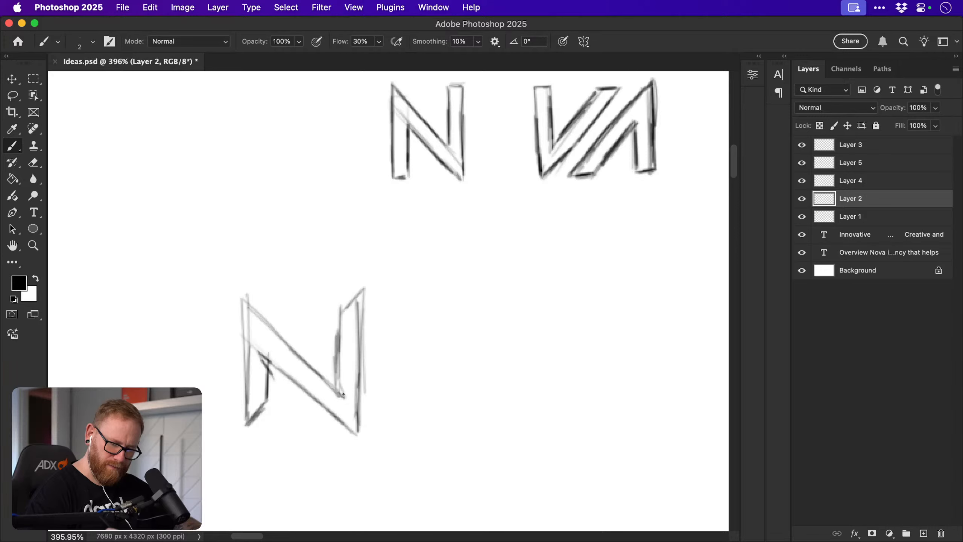
drag(337, 379, 345, 398)
key(super+z)
key(super+z)
key(super+z)
key(super+z)
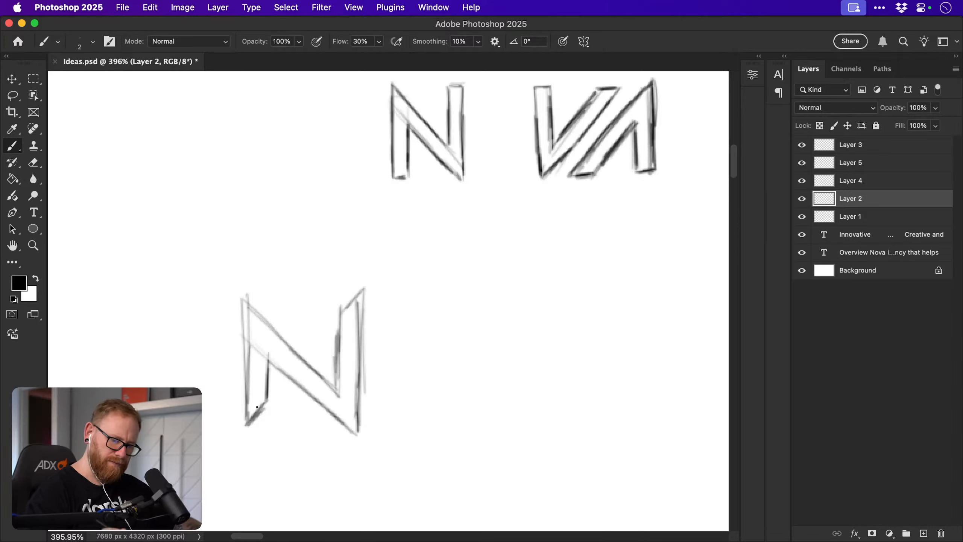
Try two long crossing diagonal guide lines through the new N.
drag(213, 455, 402, 259)
drag(221, 275, 275, 323)
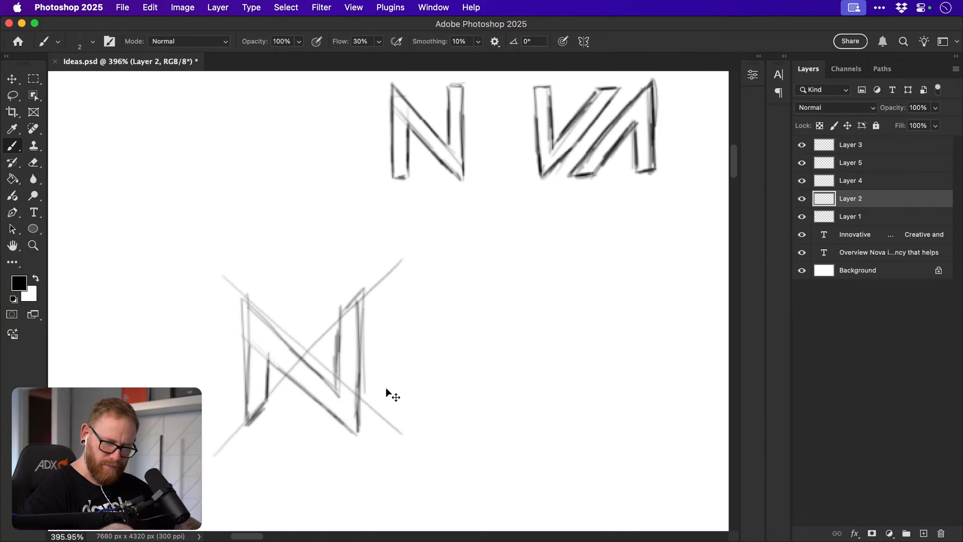
key(super+z)
key(super+z)
drag(418, 366, 372, 380)
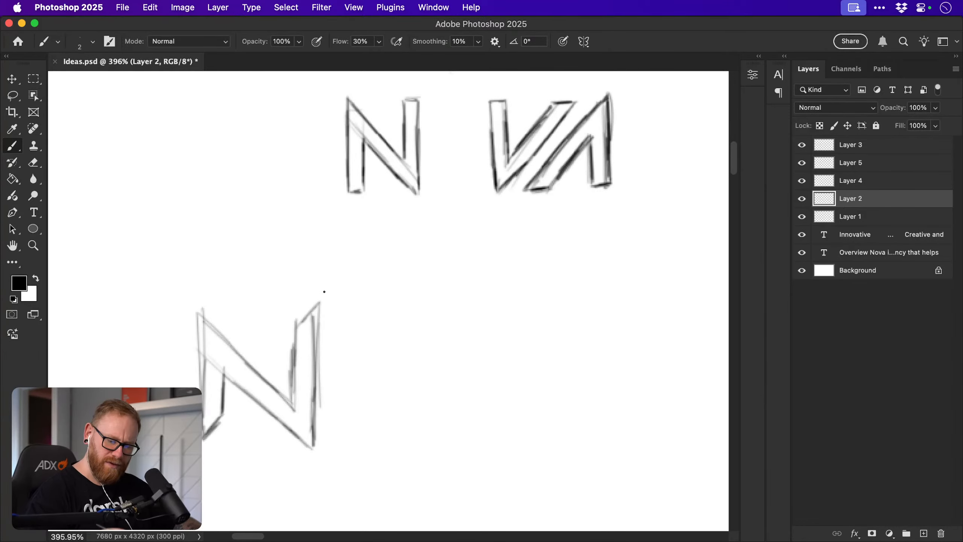
Sketch an outlined V beside the new N, with a slanted upper tip on its stem and a flat-topped diagonal arm.
mouse_move(458, 316)
mouse_down()
mouse_move(480, 302)
mouse_move(460, 319)
mouse_move(467, 408)
mouse_move(459, 322)
mouse_move(467, 422)
mouse_up()
key(super+z)
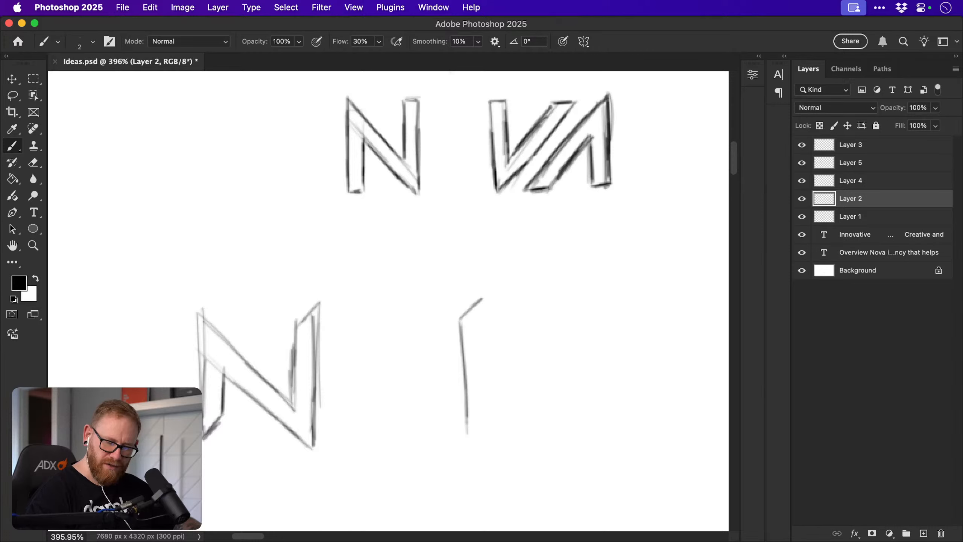
drag(468, 433, 597, 302)
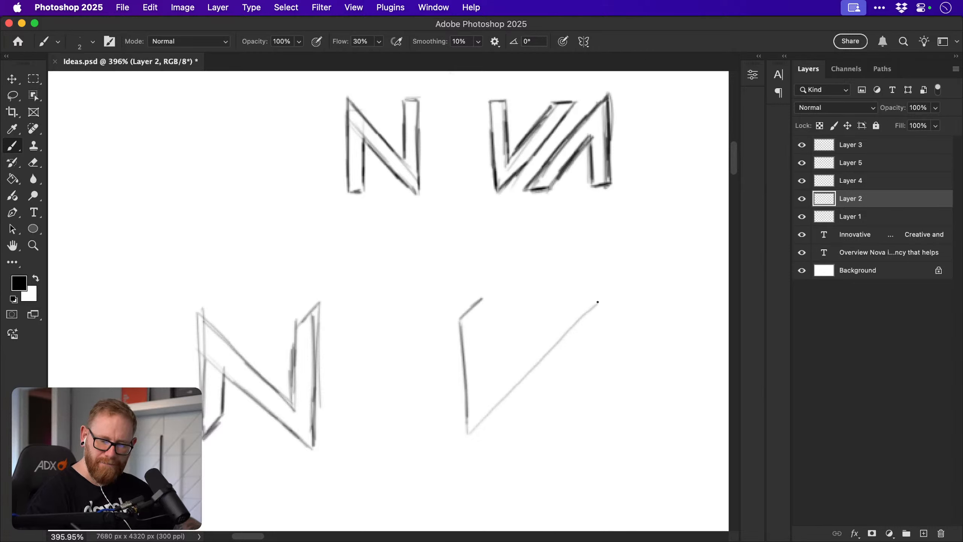
mouse_move(482, 298)
mouse_down()
mouse_move(487, 368)
mouse_move(480, 393)
mouse_move(527, 338)
mouse_up()
mouse_move(491, 380)
mouse_down()
mouse_move(565, 305)
mouse_move(598, 302)
mouse_move(514, 322)
mouse_up()
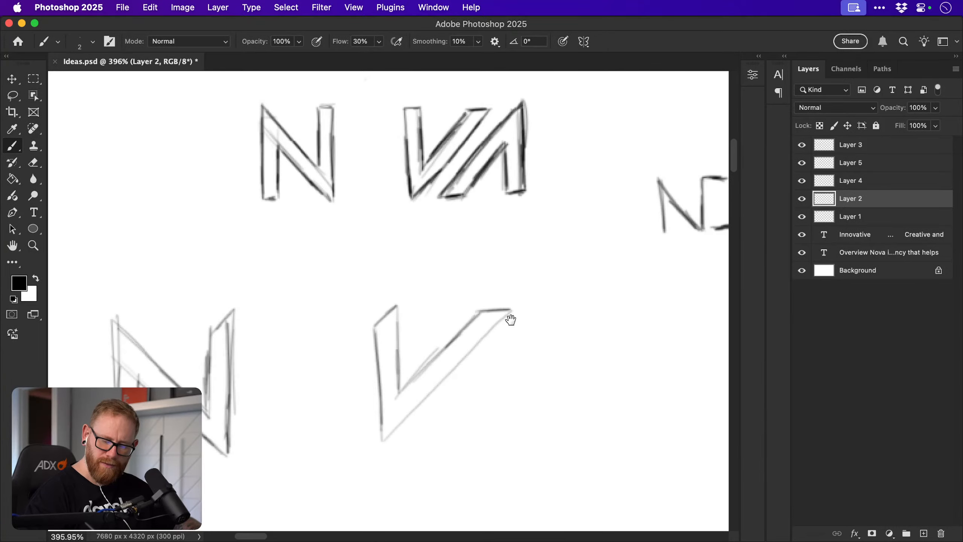
Sketch the A's outer outline alongside the V: parallel diagonal, vertical outer edge, flat foot and angled foot.
drag(412, 439, 464, 382)
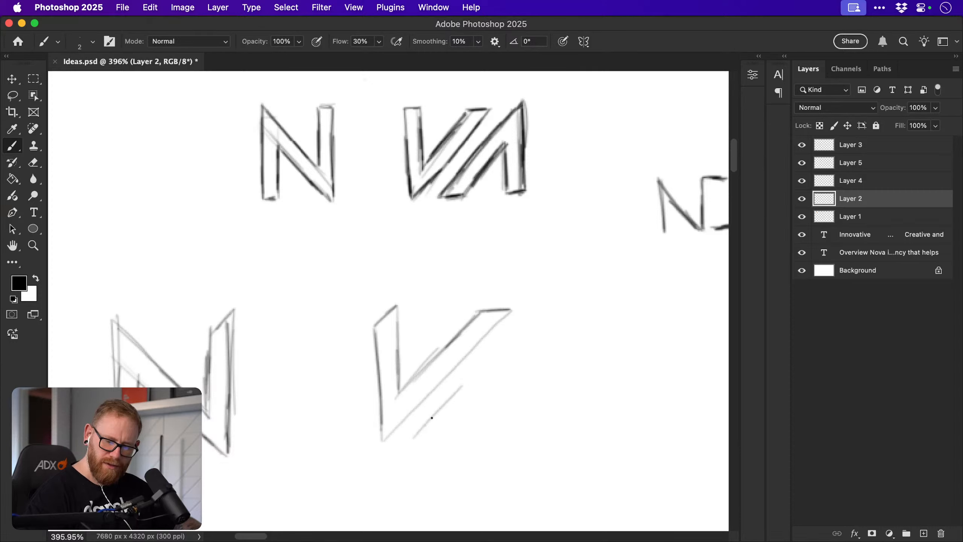
mouse_move(425, 423)
mouse_down()
mouse_move(526, 311)
mouse_move(532, 391)
mouse_up()
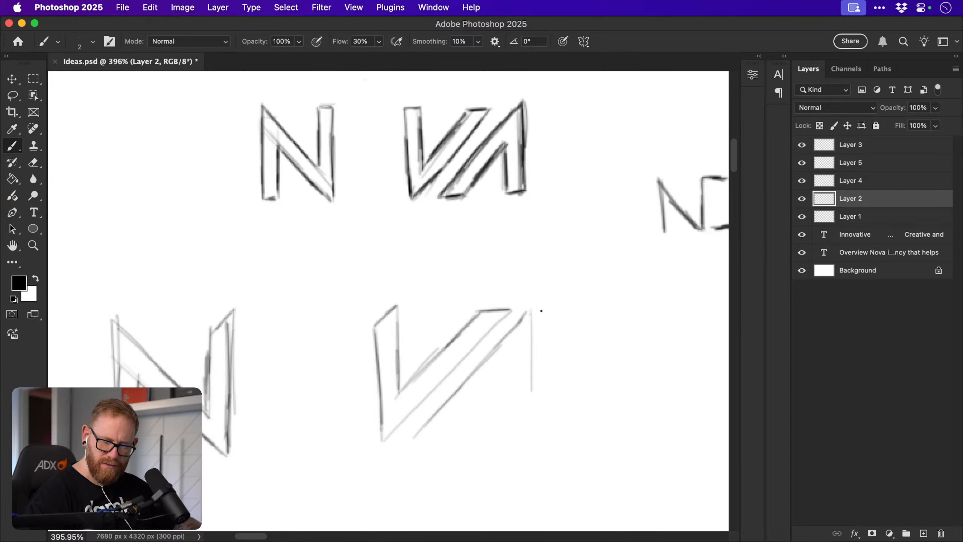
key(super+z)
drag(530, 317, 531, 427)
drag(530, 375, 531, 427)
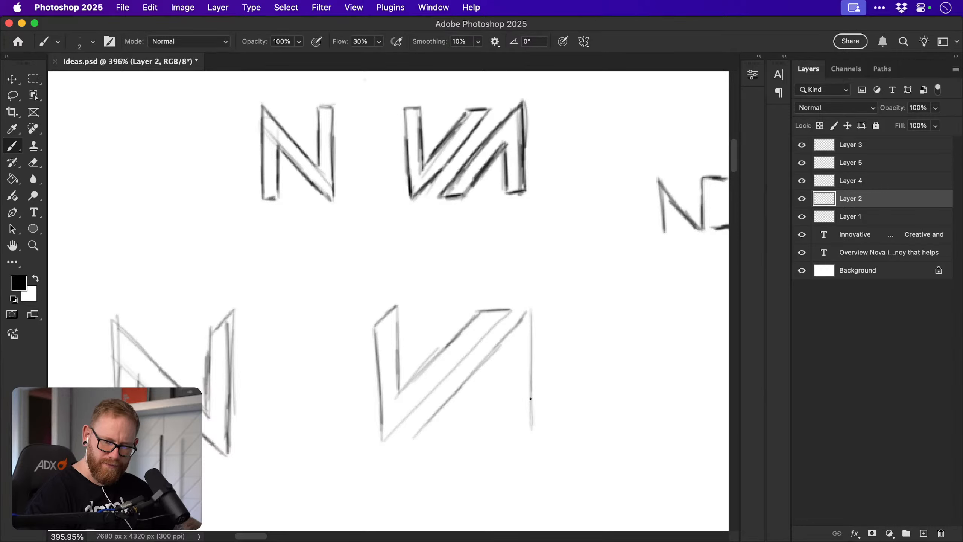
drag(413, 438, 441, 436)
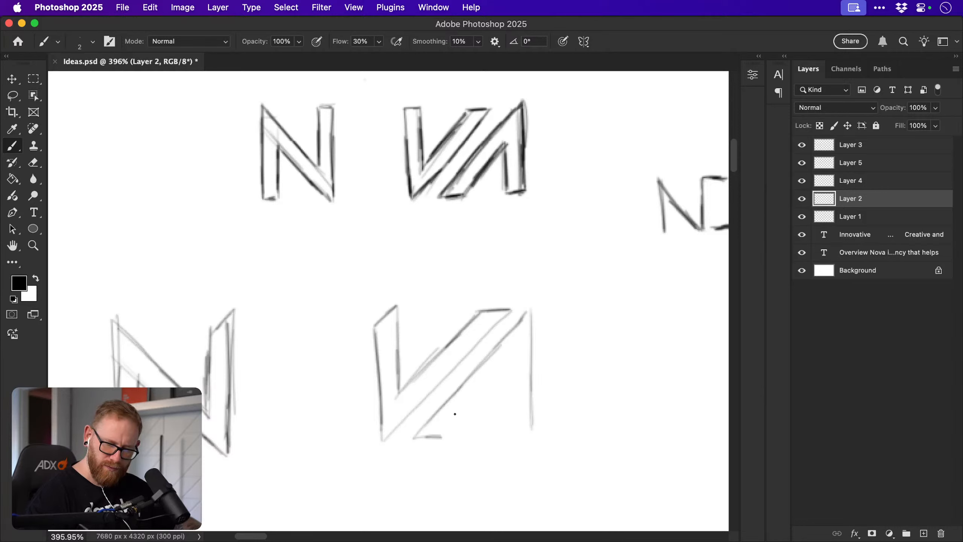
drag(531, 425, 507, 439)
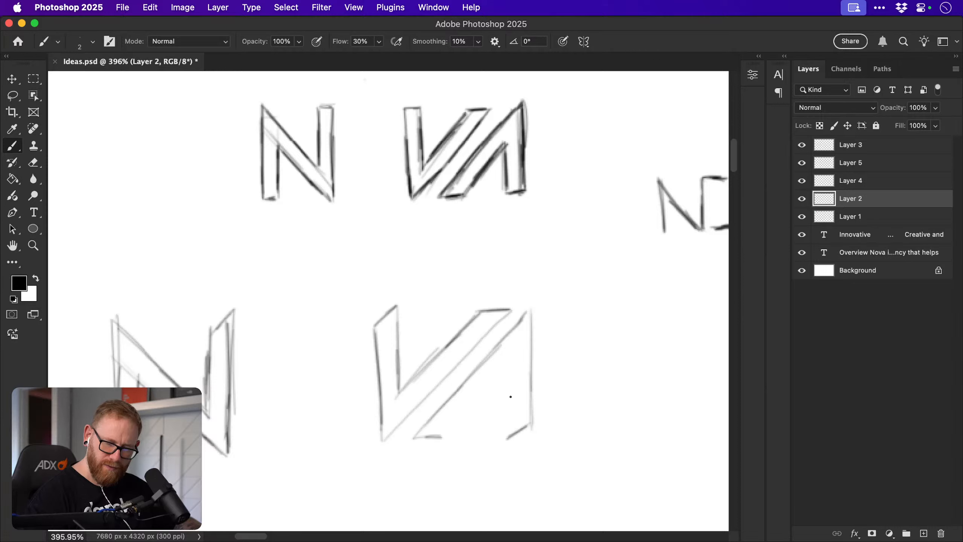
Add the A's inner edges and a short crossbar with a pointed end, and firm up its angled foot.
drag(508, 380, 506, 430)
mouse_move(439, 438)
mouse_down()
mouse_move(503, 366)
mouse_move(506, 383)
mouse_move(440, 437)
mouse_move(503, 367)
mouse_up()
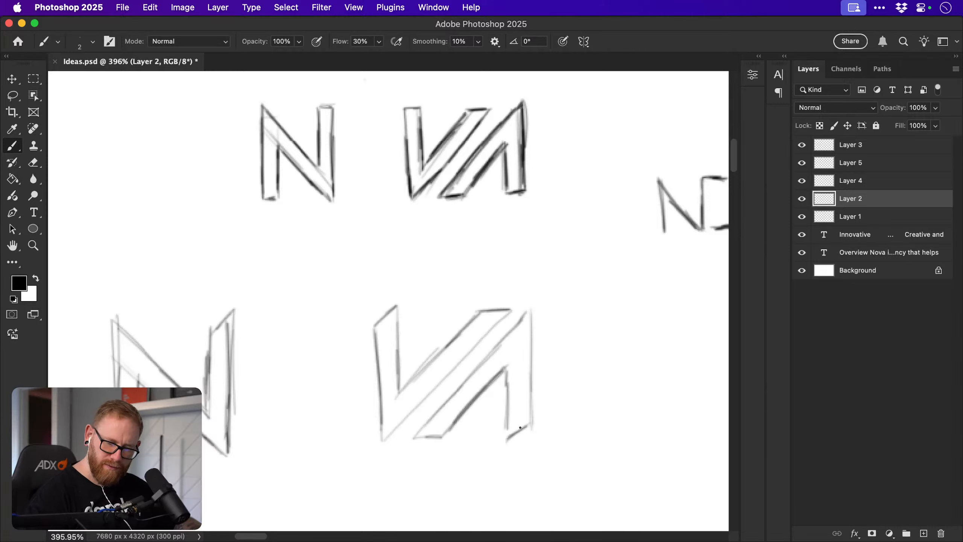
drag(514, 434, 529, 419)
mouse_move(510, 436)
mouse_down()
mouse_move(532, 412)
mouse_move(508, 417)
mouse_up()
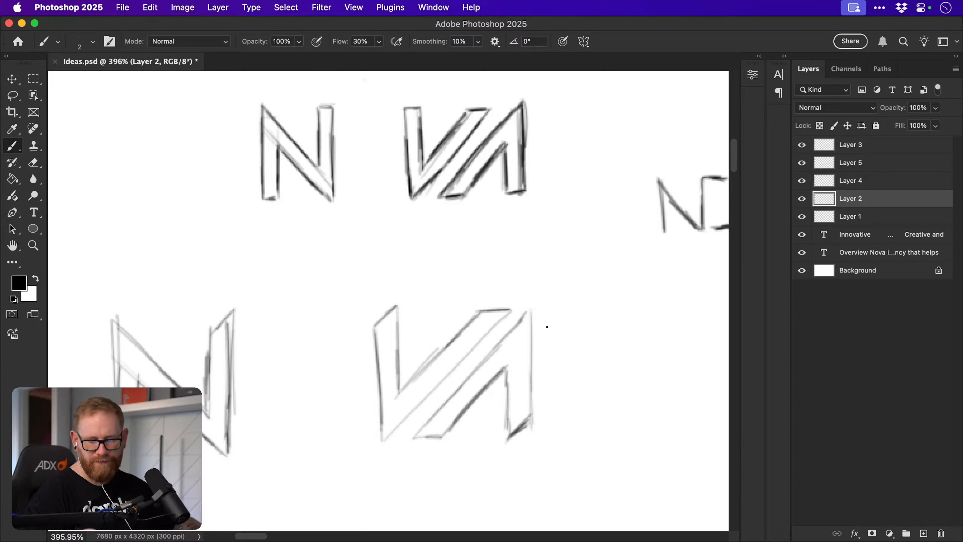
mouse_move(508, 397)
mouse_down()
mouse_move(473, 417)
mouse_move(507, 417)
mouse_move(509, 399)
mouse_move(507, 416)
mouse_up()
key(e)
key(b)
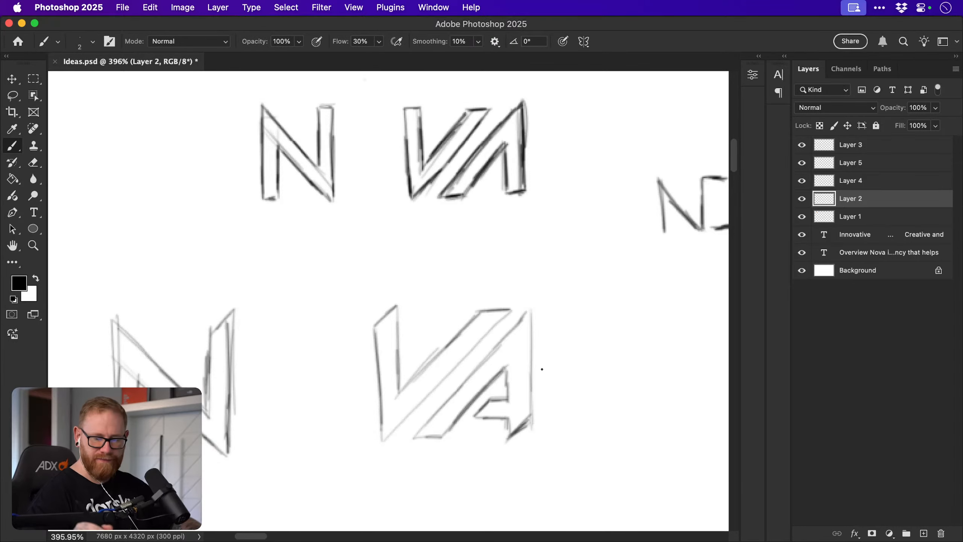
Clean up the A's angled foot and add a second stroke along the V's lower diagonal.
key(e)
mouse_move(535, 415)
mouse_down()
mouse_move(509, 439)
mouse_move(532, 419)
mouse_move(531, 401)
mouse_move(532, 420)
mouse_up()
key(b)
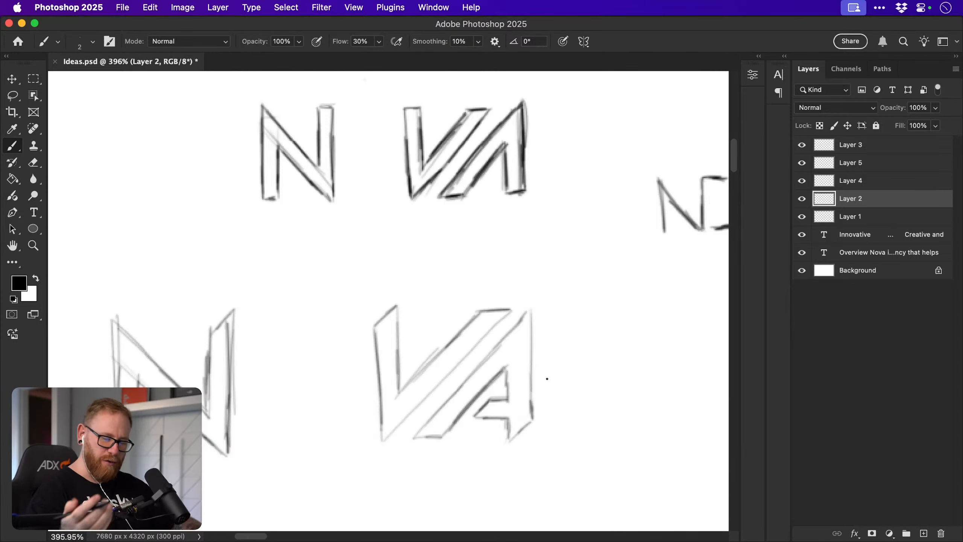
mouse_move(384, 440)
mouse_down()
mouse_move(485, 330)
mouse_move(396, 432)
mouse_up()
Try erasing the flat top of the V's diagonal arm.
key(e)
mouse_move(478, 308)
mouse_down()
mouse_move(498, 309)
mouse_move(502, 299)
mouse_up()
key(b)
key(super+z)
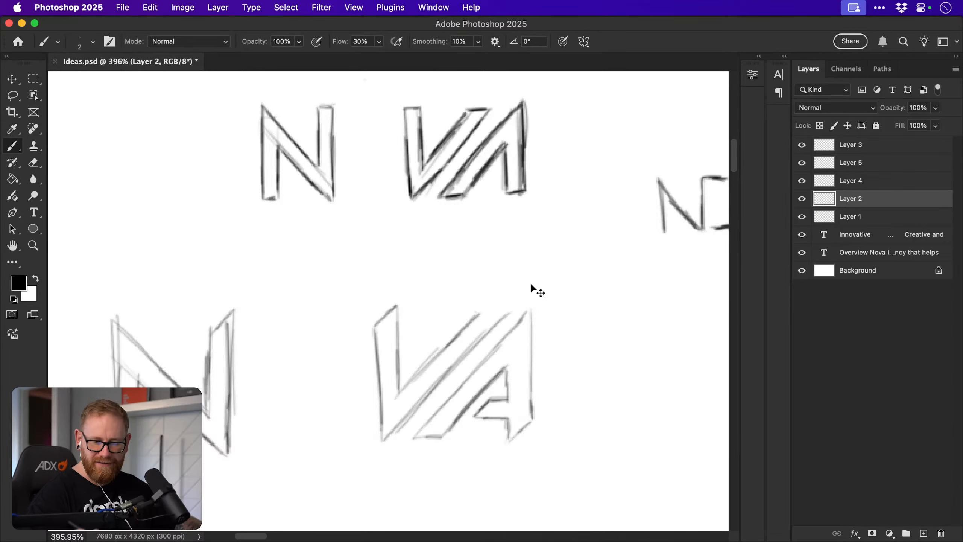
key(super+z)
Erase the A's angled foot and redraw it slightly lower.
drag(604, 345, 595, 348)
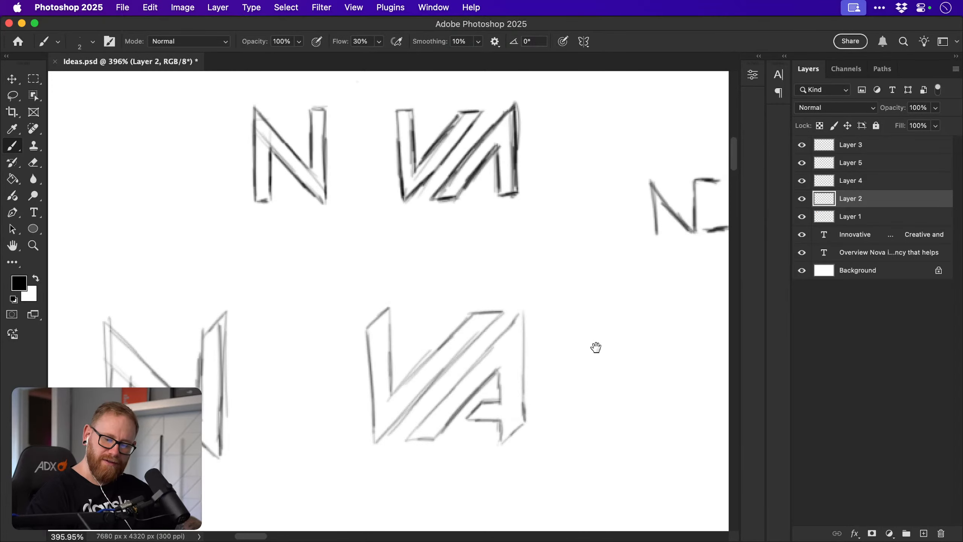
key(e)
mouse_move(501, 442)
mouse_down()
mouse_move(529, 420)
mouse_move(500, 438)
mouse_move(523, 427)
mouse_up()
key(b)
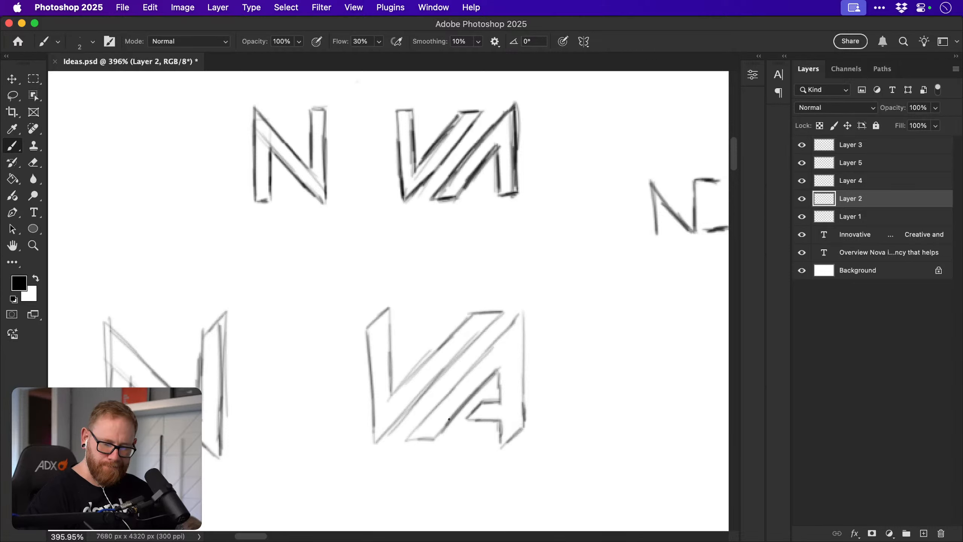
Try extending the A's diagonal leg below the baseline with a pointed, angled foot.
drag(448, 419, 411, 463)
drag(412, 462, 453, 414)
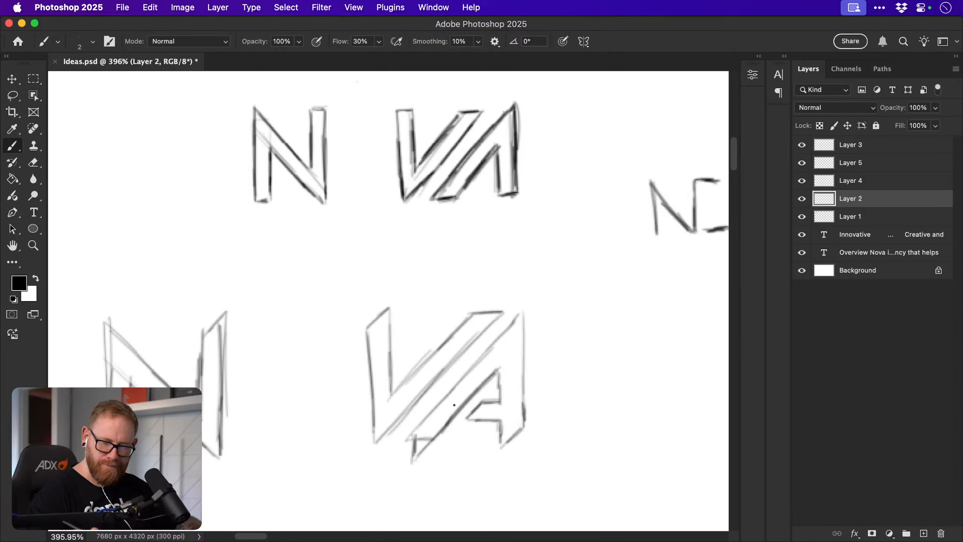
key(super+z)
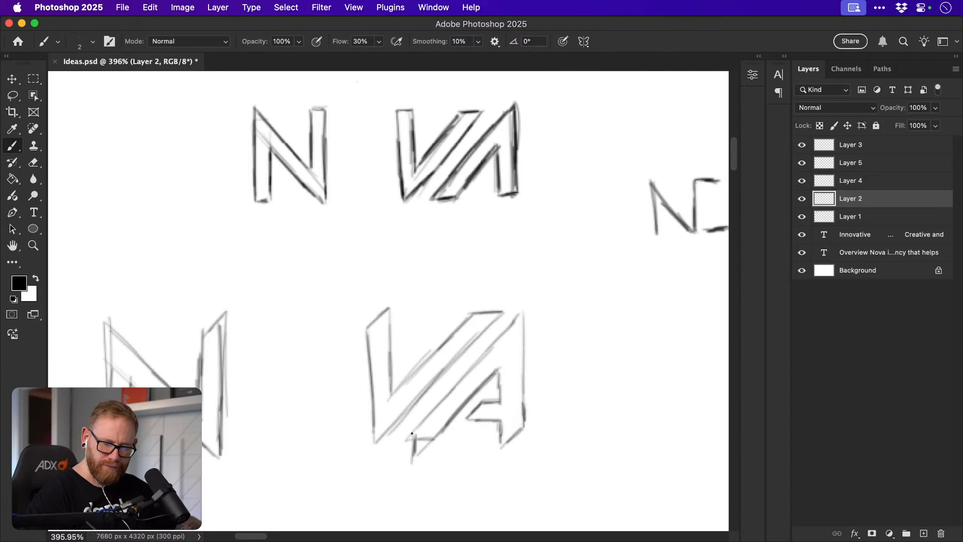
mouse_move(412, 433)
mouse_down()
mouse_move(383, 457)
mouse_move(378, 493)
mouse_move(428, 439)
mouse_move(407, 463)
mouse_up()
key(e)
key(super+z)
key(super+z)
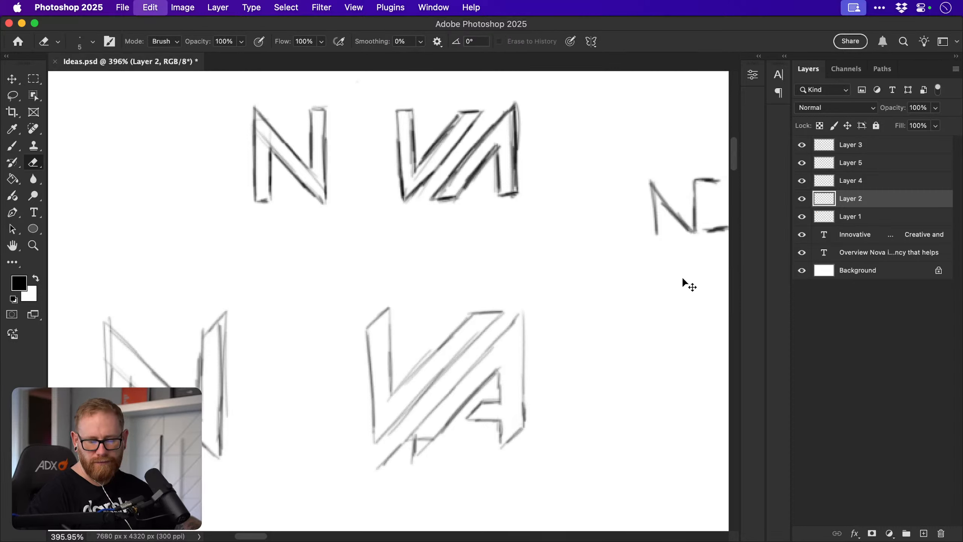
key(super+z)
key(super+z)
key(super+z)
Try circling the earlier VA sketch above as a comparison mark.
key(v)
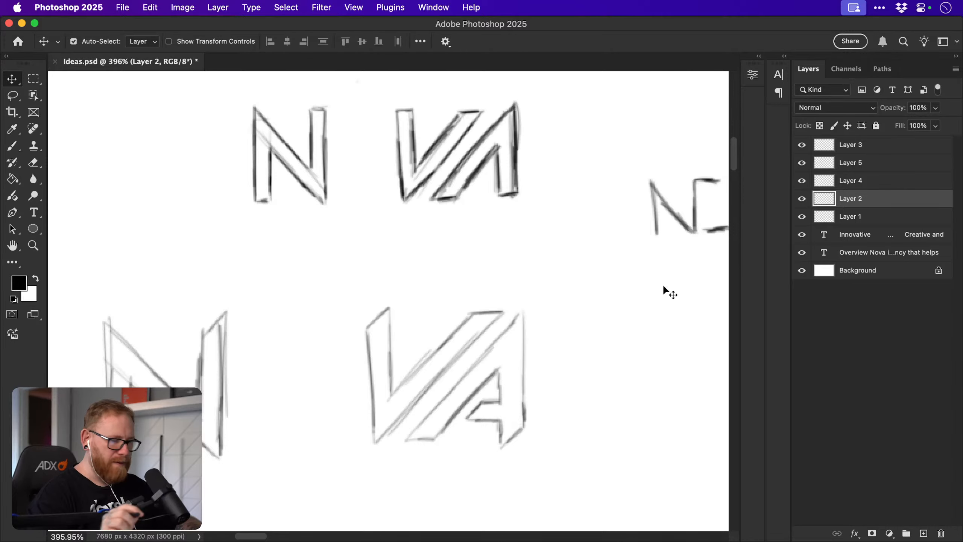
mouse_move(479, 393)
mouse_down()
mouse_move(500, 410)
mouse_move(494, 389)
mouse_move(469, 468)
mouse_move(427, 438)
mouse_up()
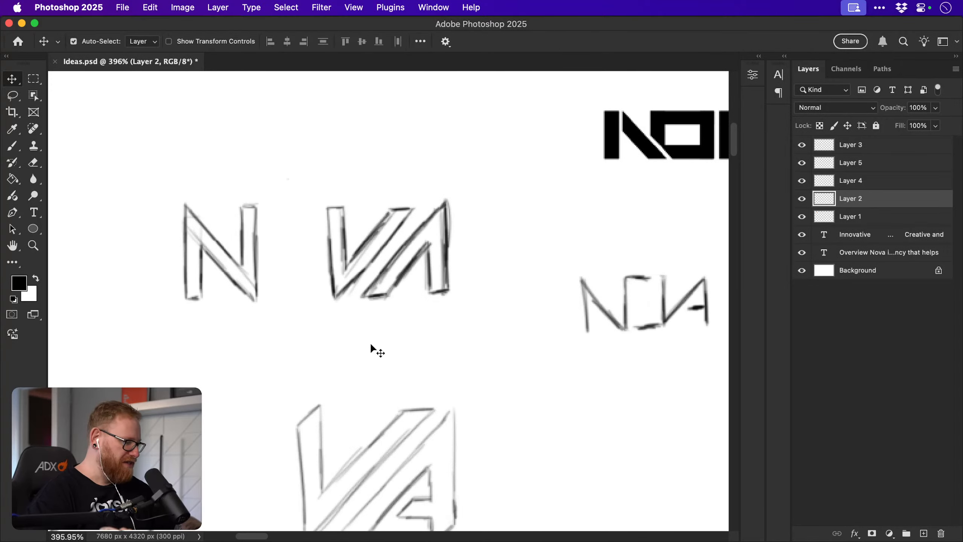
key(b)
scroll(434, 344, down, 2)
drag(324, 205, 428, 172)
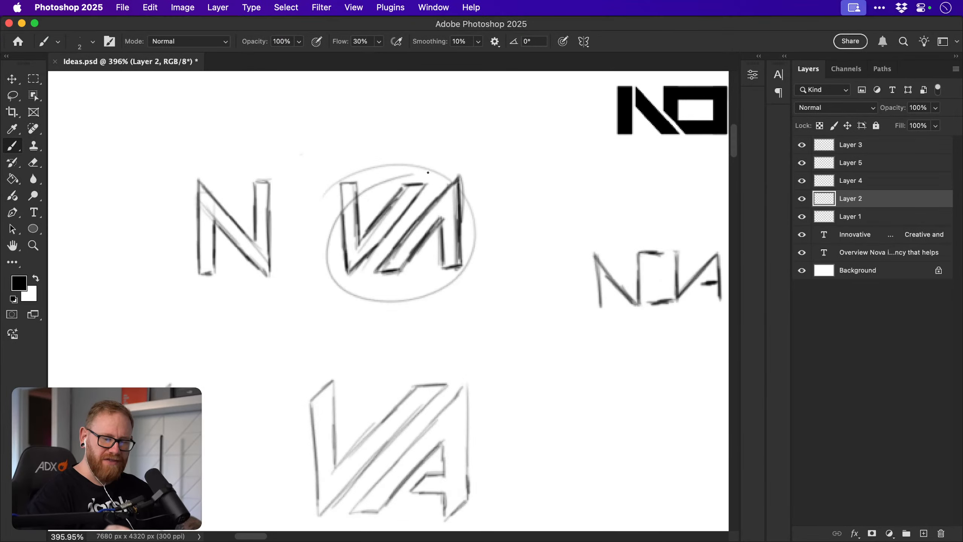
key(ctrl+z)
Darken the slanted lower edge of the new A's angled foot.
scroll(476, 394, down, 5)
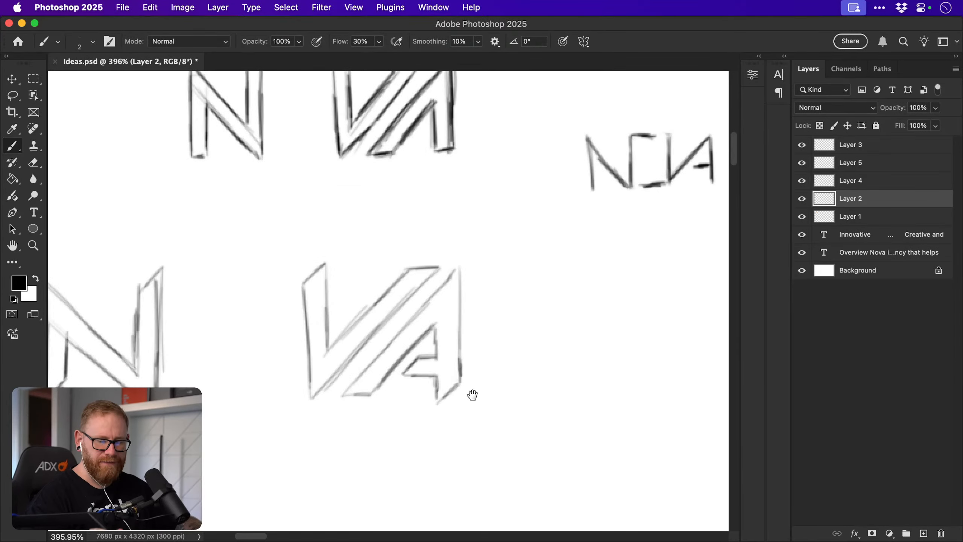
mouse_move(453, 412)
mouse_down()
mouse_move(459, 425)
mouse_move(514, 411)
mouse_up()
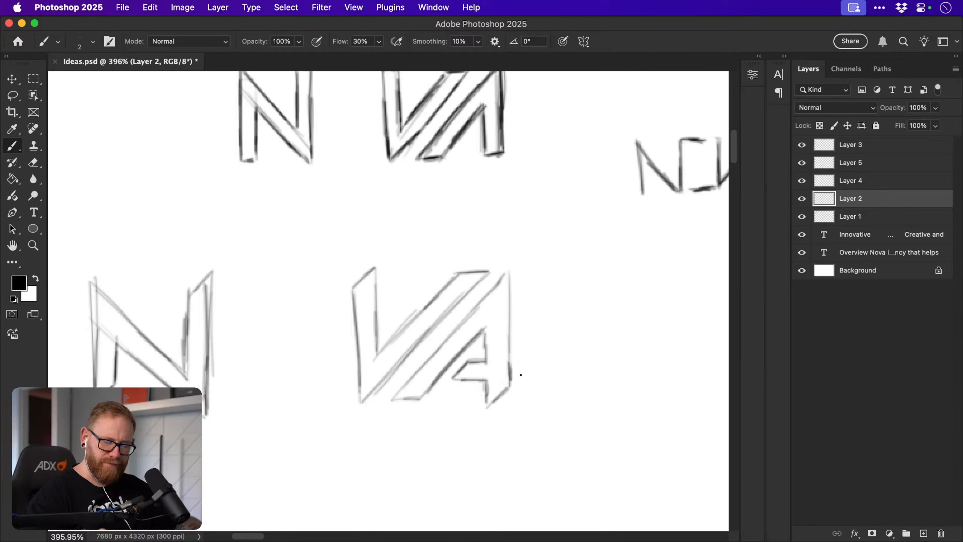
drag(486, 409, 512, 386)
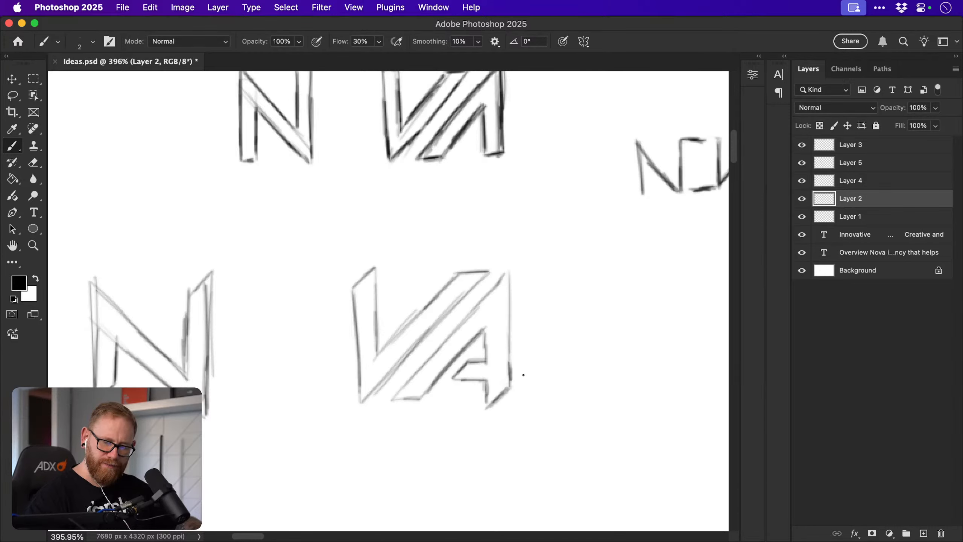
Try horizontal guide lines across the top and baseline of the new VA.
mouse_move(318, 279)
mouse_down()
mouse_move(546, 269)
mouse_move(555, 277)
mouse_up()
key(super+z)
key(super+z)
key(super+z)
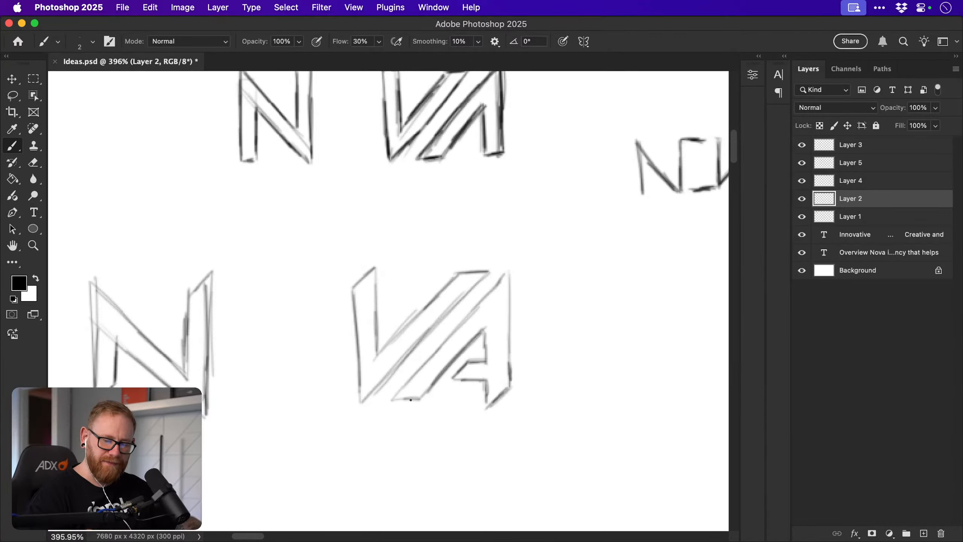
drag(332, 406, 532, 401)
drag(330, 427, 524, 406)
key(super+z)
key(super+z)
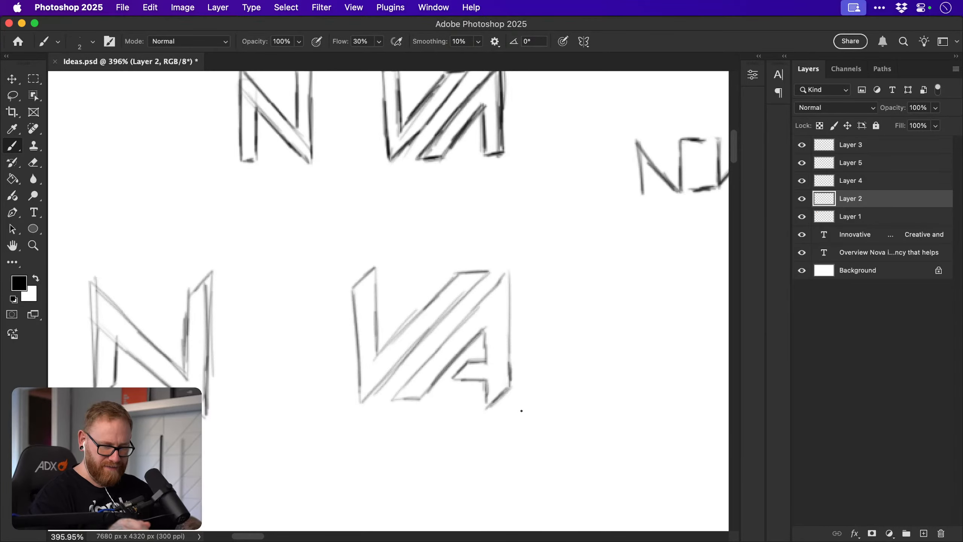
Draw a long vertical stroke in the empty space below the new N.
drag(268, 411, 416, 312)
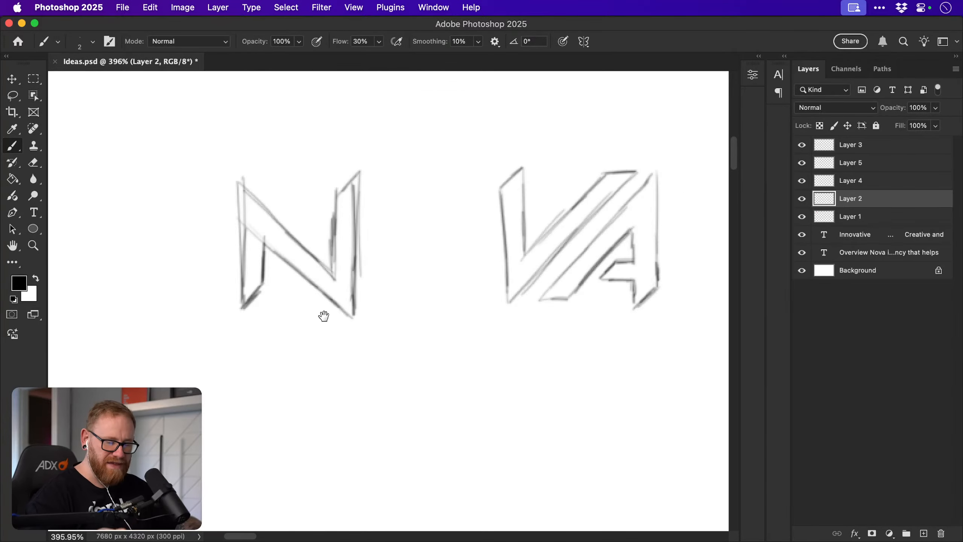
scroll(322, 316, down, 3)
scroll(402, 245, left, 2)
drag(241, 345, 246, 493)
scroll(259, 471, up, 3)
scroll(258, 471, right, 1)
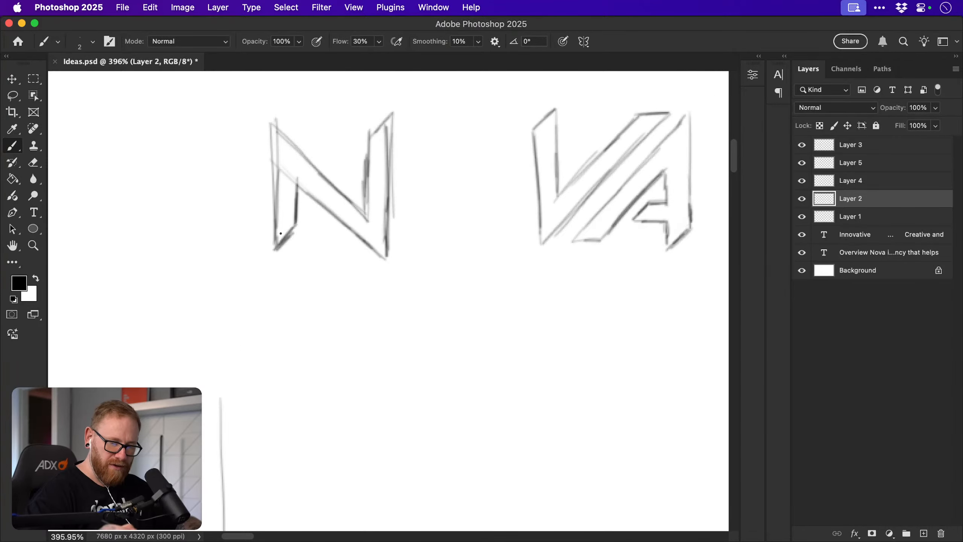
Try a long diagonal guide line through the N and heavier slanted strokes along its foot and upper tip.
drag(239, 291, 433, 73)
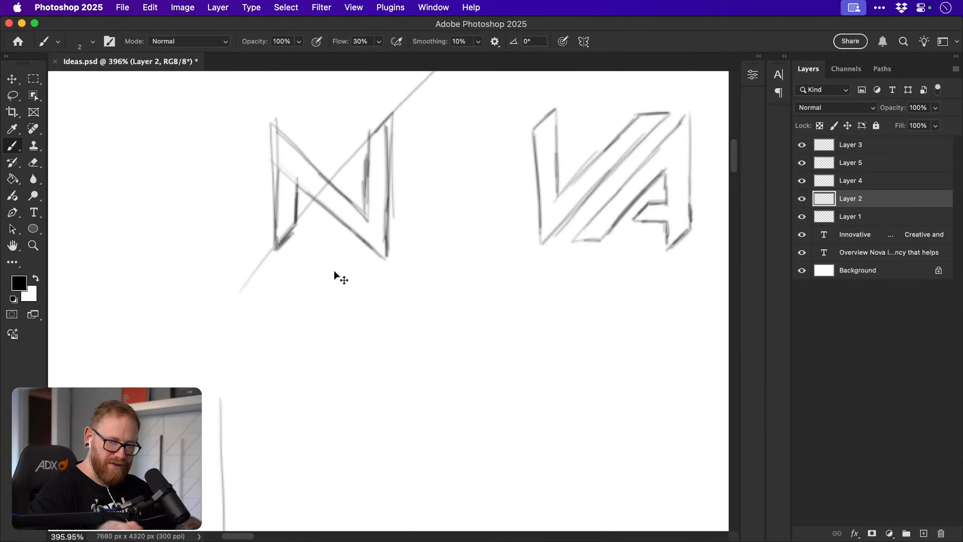
key(ctrl+z)
drag(339, 464, 337, 402)
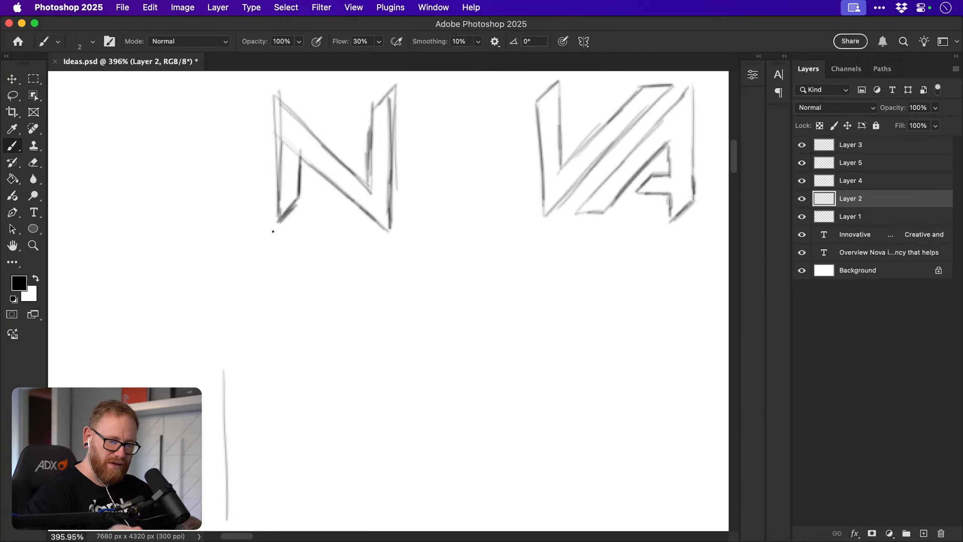
drag(273, 227, 352, 141)
scroll(326, 170, up, 3)
scroll(326, 170, right, 2)
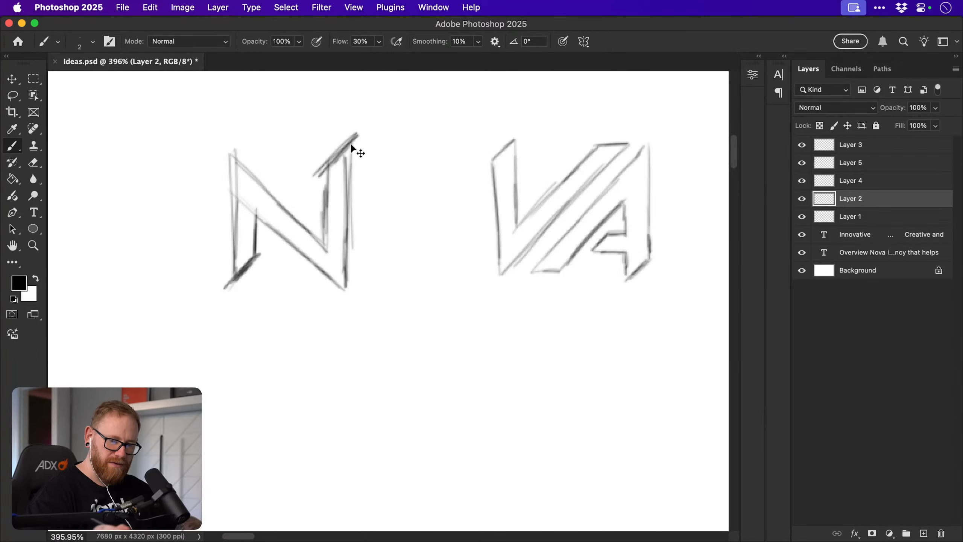
key(super+z)
key(super+z)
drag(340, 439, 346, 420)
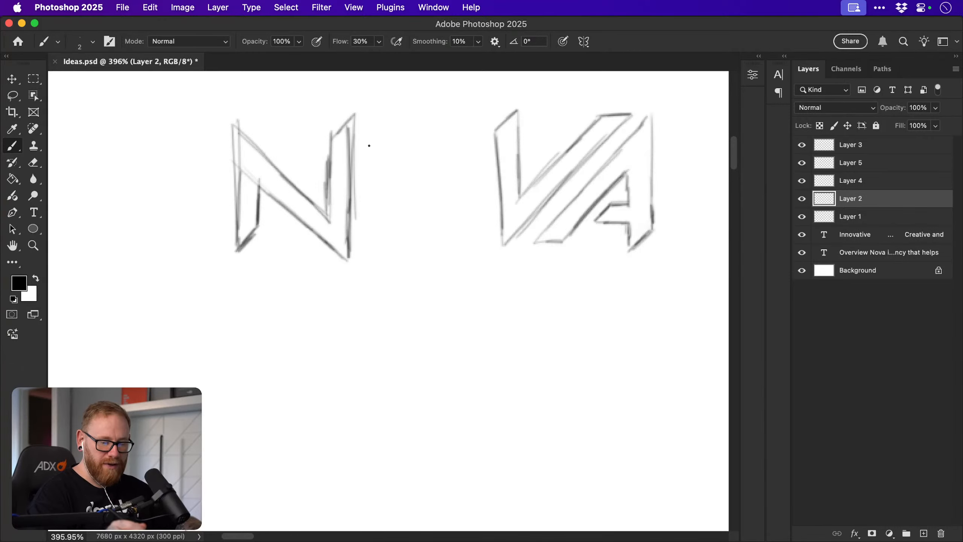
mouse_move(424, 451)
mouse_down()
mouse_move(428, 379)
mouse_move(427, 436)
mouse_up()
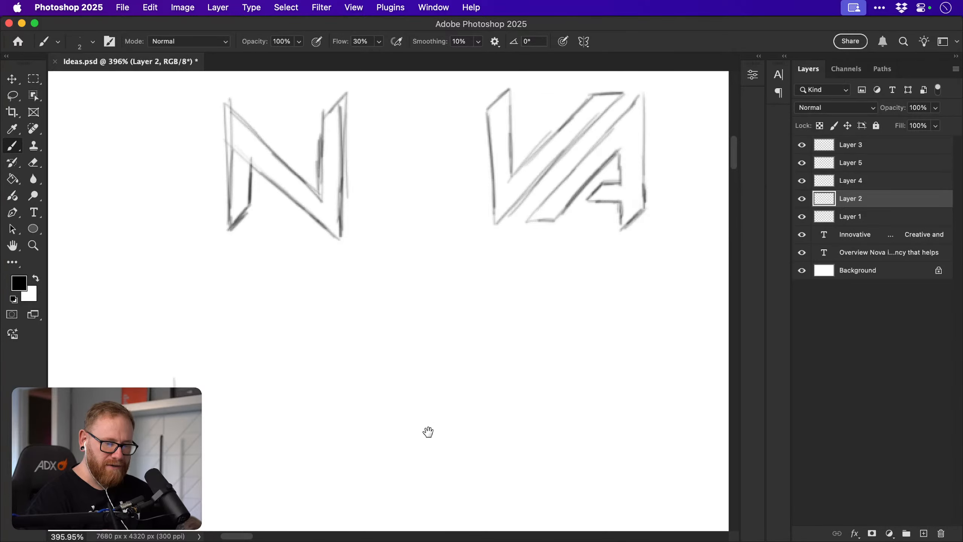
mouse_move(524, 394)
mouse_down()
mouse_move(434, 399)
mouse_move(489, 347)
mouse_up()
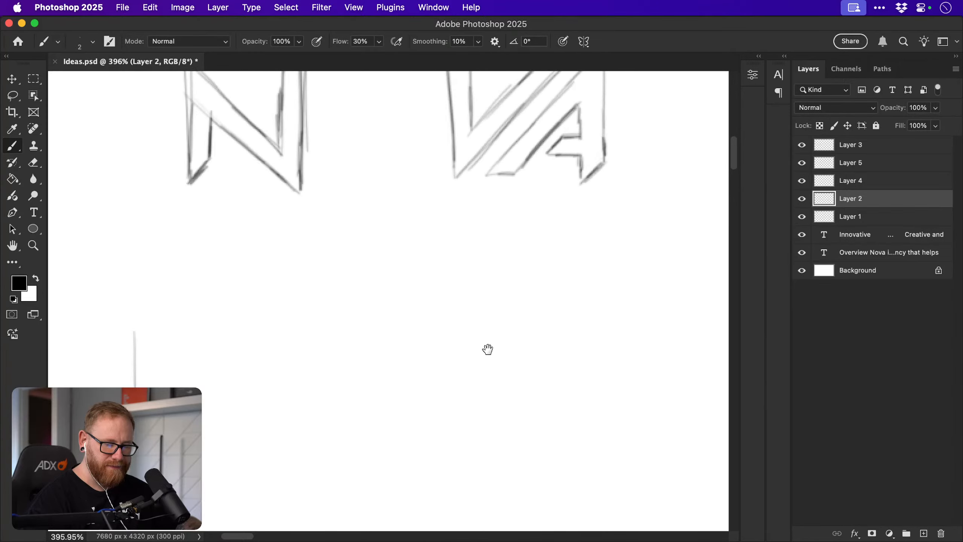
mouse_move(537, 318)
mouse_down()
mouse_move(423, 415)
mouse_move(445, 466)
mouse_up()
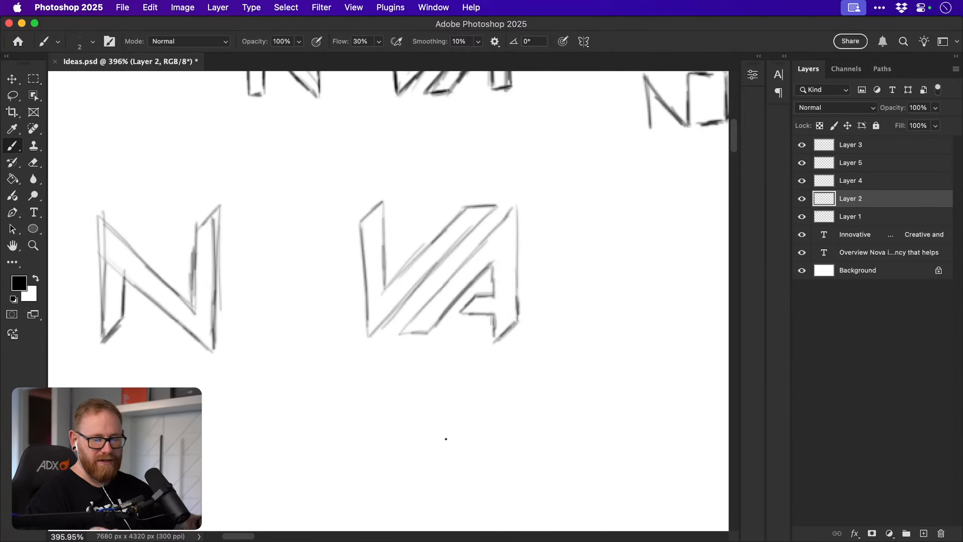
mouse_move(261, 225)
mouse_down()
mouse_move(339, 331)
mouse_move(229, 290)
mouse_up()
key(super+z)
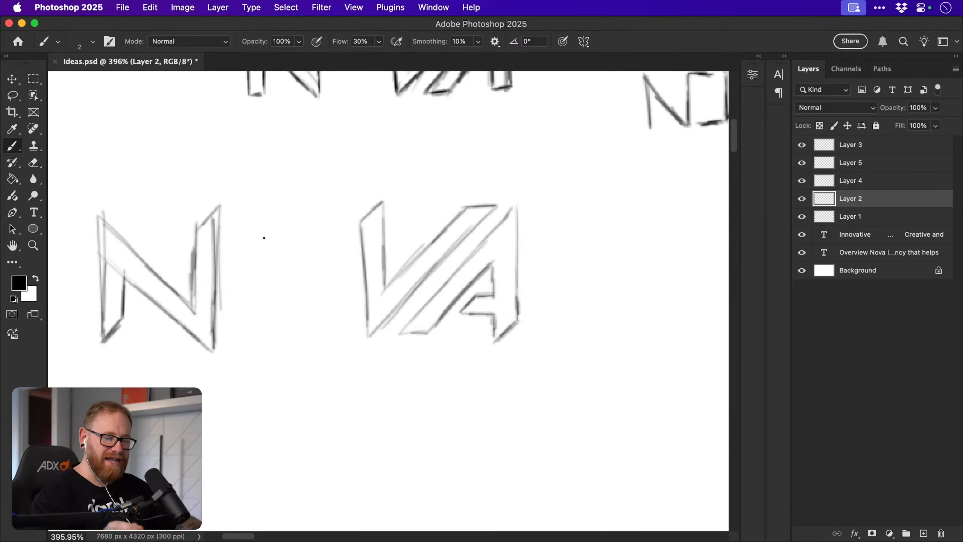
mouse_move(267, 214)
mouse_down()
mouse_move(354, 269)
mouse_move(231, 273)
mouse_up()
key(super+z)
mouse_move(442, 245)
mouse_down()
mouse_move(417, 277)
mouse_move(474, 292)
mouse_move(626, 270)
mouse_up()
key(super+z)
Sketch a large round O between the new N and VA, going over its outline with overlapping circular strokes.
mouse_move(369, 220)
mouse_down()
mouse_move(444, 247)
mouse_move(350, 222)
mouse_move(372, 336)
mouse_move(445, 239)
mouse_move(341, 300)
mouse_move(354, 229)
mouse_up()
drag(491, 377, 433, 403)
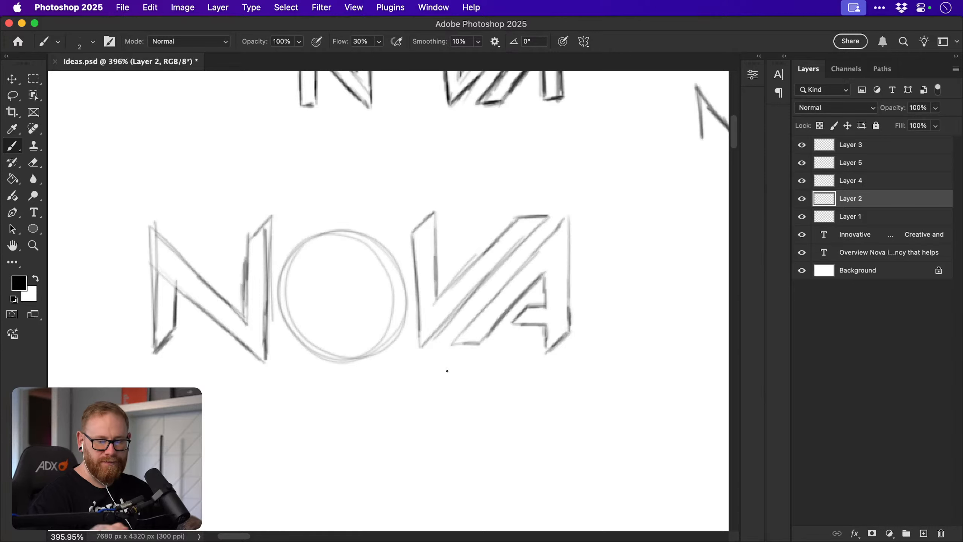
mouse_move(299, 250)
mouse_down()
mouse_move(339, 230)
mouse_move(394, 261)
mouse_move(405, 310)
mouse_move(392, 341)
mouse_move(345, 360)
mouse_move(307, 345)
mouse_move(284, 306)
mouse_move(293, 263)
mouse_move(323, 234)
mouse_up()
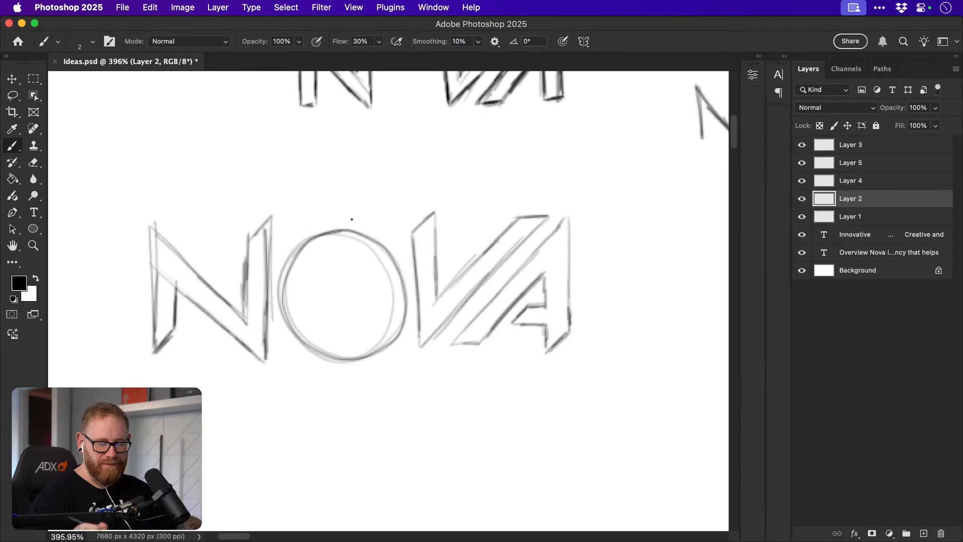
Try diagonal hatching inside the O, then a smaller inner circle in its place.
mouse_move(285, 291)
mouse_down()
mouse_move(330, 249)
mouse_move(351, 246)
mouse_move(367, 276)
mouse_move(364, 341)
mouse_move(377, 356)
mouse_up()
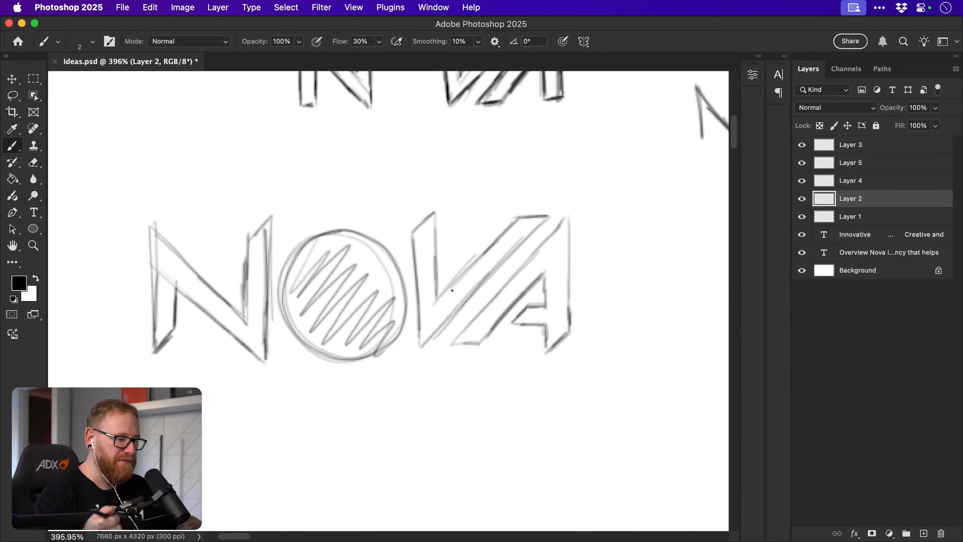
key(super+z)
mouse_move(307, 278)
mouse_down()
mouse_move(327, 256)
mouse_move(381, 324)
mouse_move(349, 251)
mouse_move(323, 326)
mouse_move(385, 280)
mouse_move(303, 276)
mouse_up()
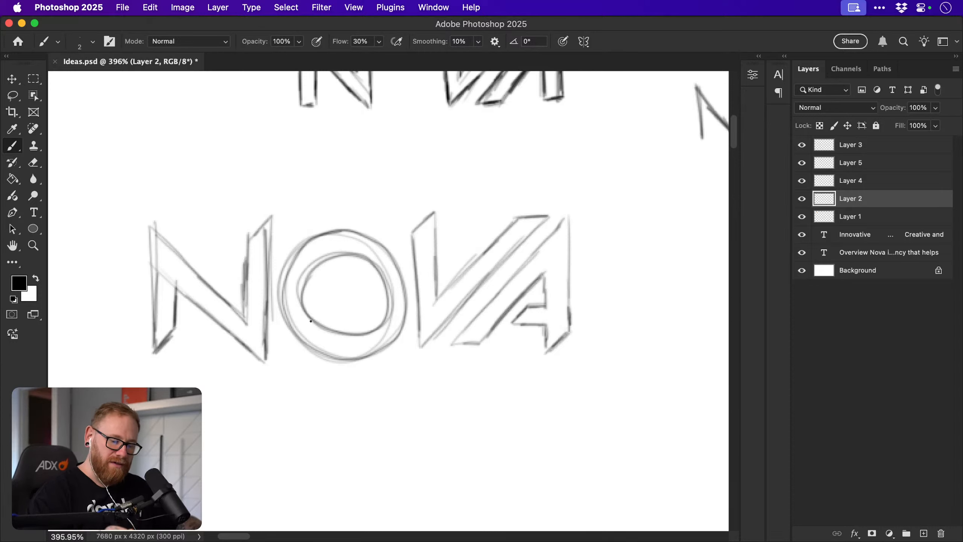
mouse_move(311, 318)
mouse_down()
mouse_move(348, 295)
mouse_move(361, 334)
mouse_move(318, 328)
mouse_move(350, 333)
mouse_up()
Try breaking the lower edge of the O's inner circle and drawing an upward arrow from the gap into its center.
key(e)
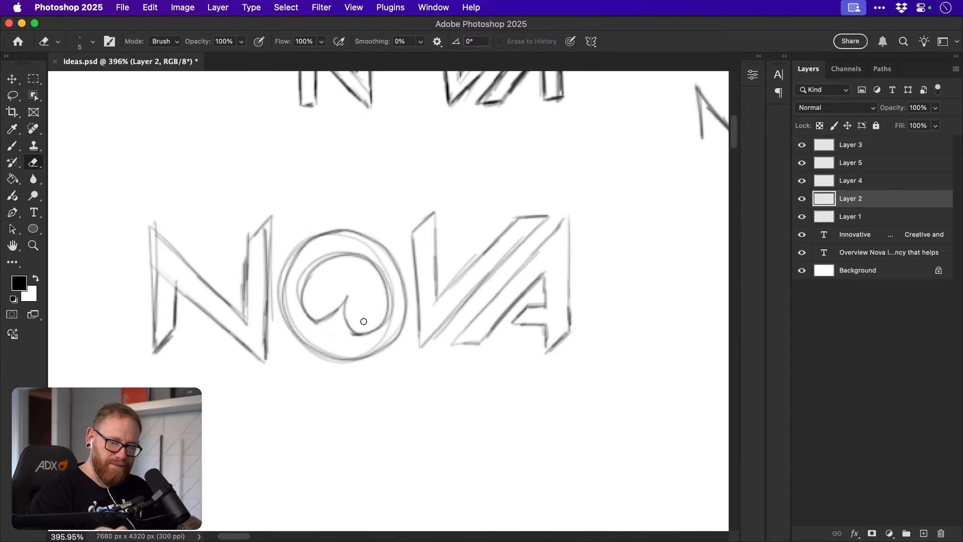
mouse_move(340, 296)
mouse_down()
mouse_move(360, 273)
mouse_move(352, 326)
mouse_move(346, 298)
mouse_up()
key(b)
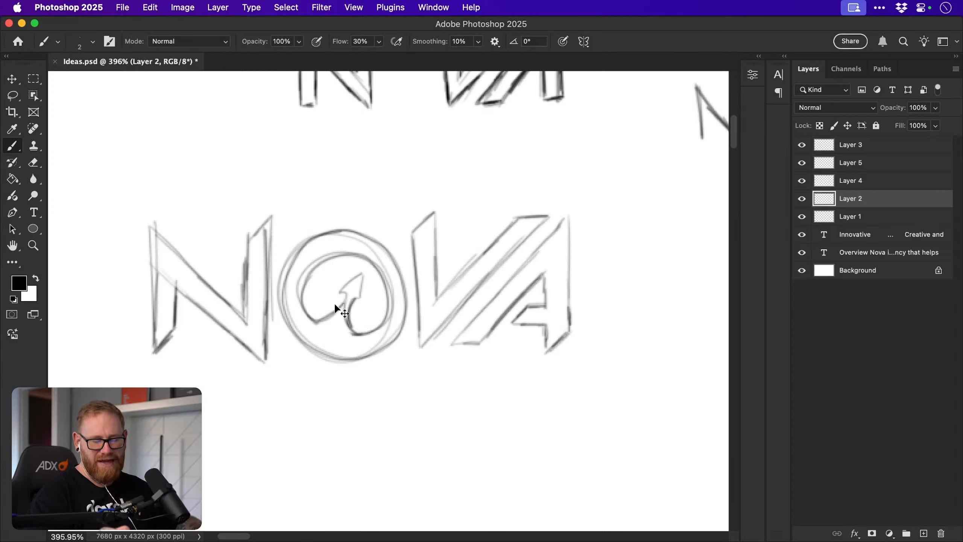
key(super+z)
key(super+z)
key(super+z)
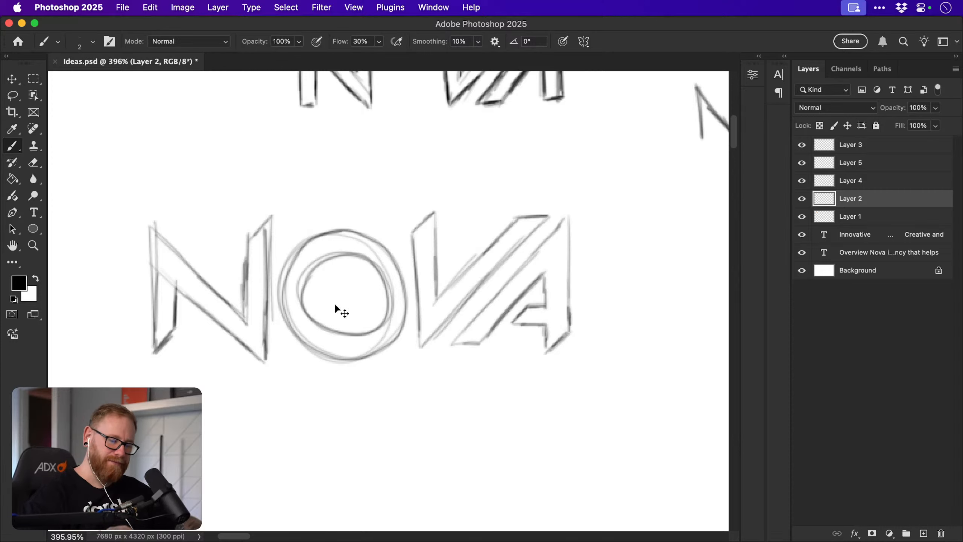
key(super+z)
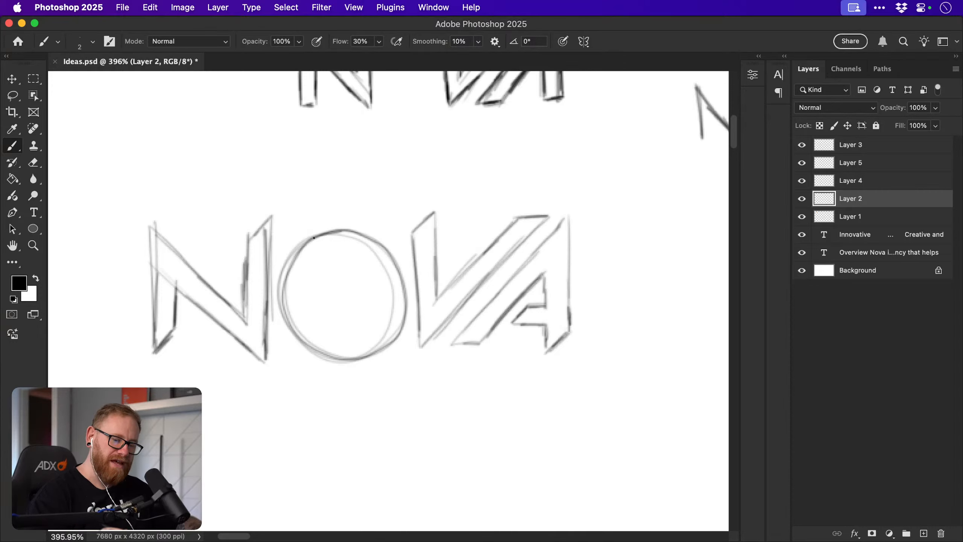
Try dense diagonal hatching across the whole O.
mouse_move(314, 238)
mouse_down()
mouse_move(291, 310)
mouse_move(293, 334)
mouse_move(346, 302)
mouse_move(331, 336)
mouse_move(396, 301)
mouse_move(384, 346)
mouse_up()
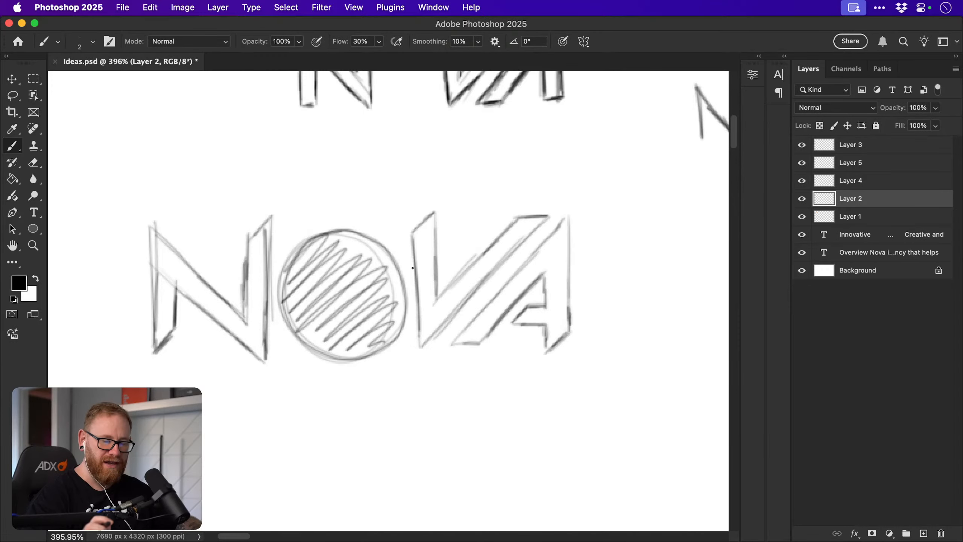
key(super+z)
Sketch a thin-line NA monogram in the empty space below the wordmark, with the A sharing the N's second stem.
key(v)
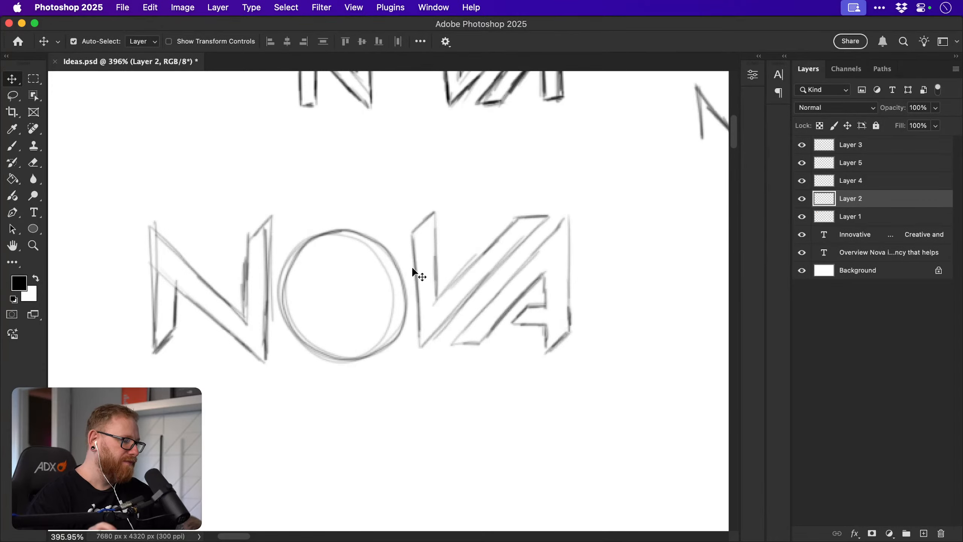
scroll(411, 266, down, 3)
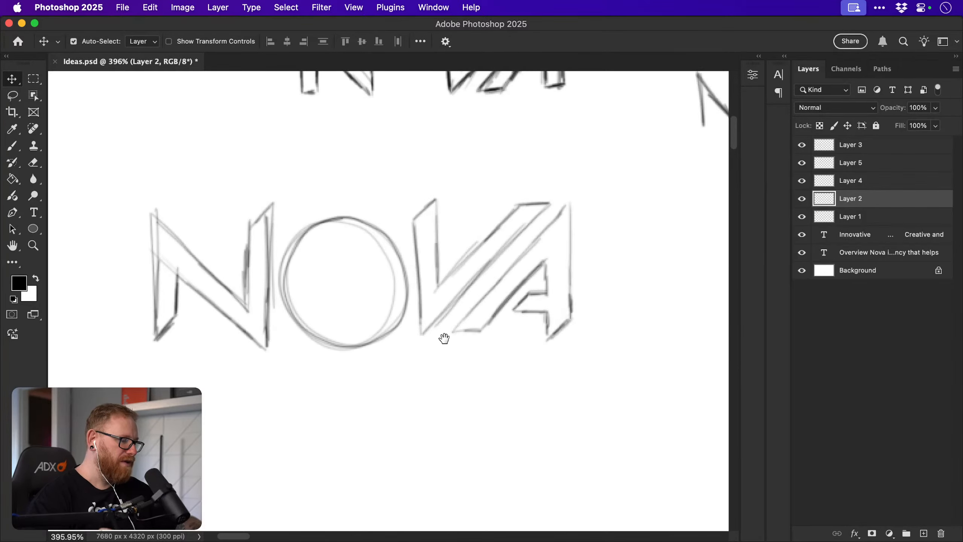
key(b)
scroll(316, 398, down, 5)
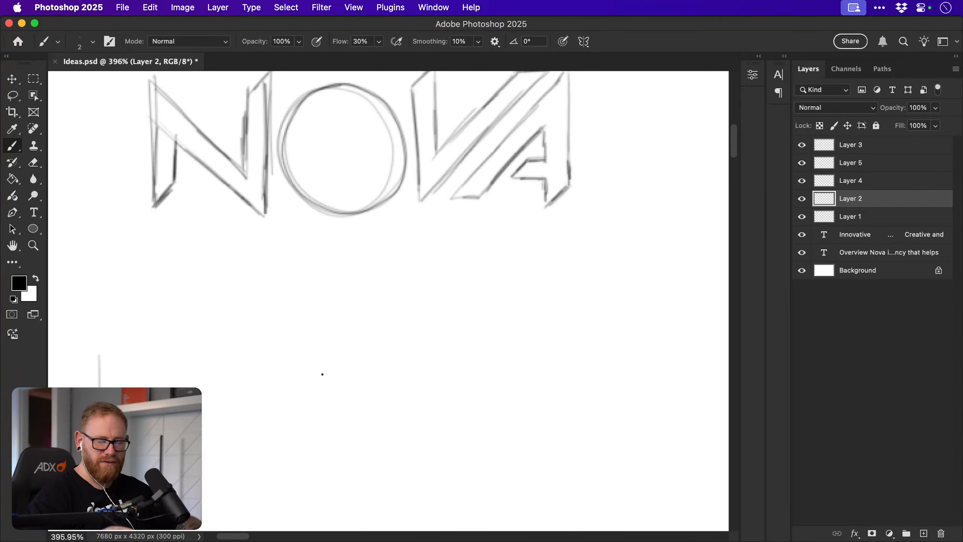
mouse_move(310, 441)
mouse_down()
mouse_move(309, 357)
mouse_move(324, 362)
mouse_move(310, 354)
mouse_move(366, 410)
mouse_move(393, 410)
mouse_move(393, 351)
mouse_up()
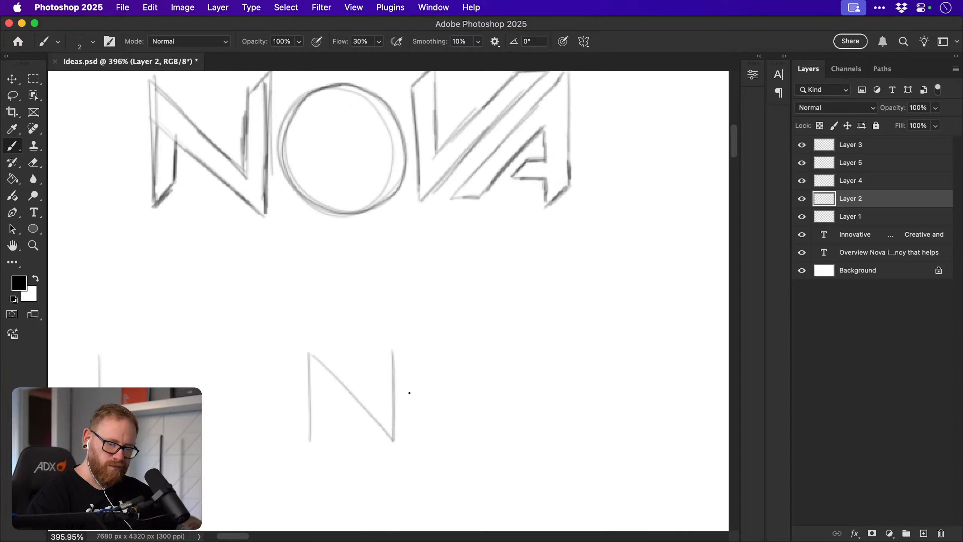
mouse_move(395, 351)
mouse_down()
mouse_move(455, 428)
mouse_move(440, 414)
mouse_up()
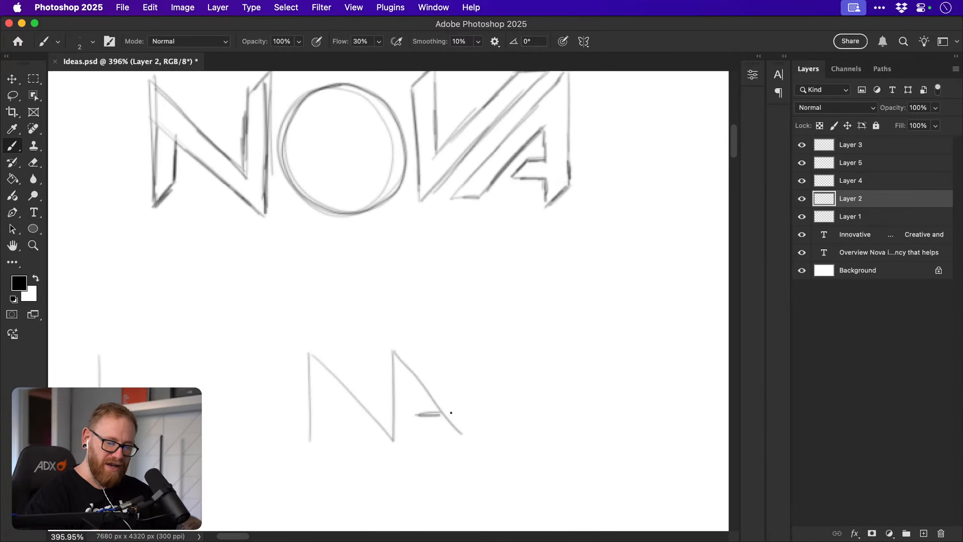
Go over the stems and diagonals of the NA monogram with a second set of light strokes.
scroll(445, 405, down, 2)
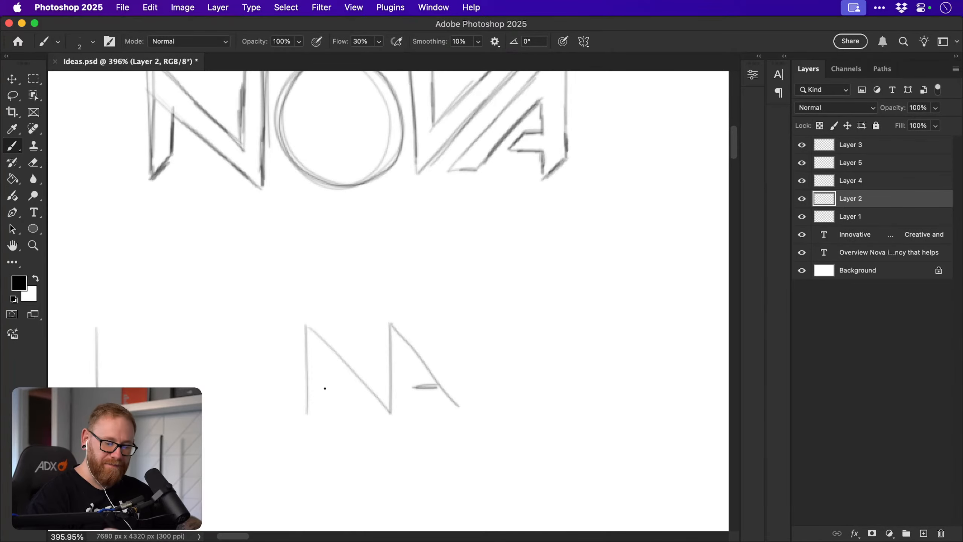
mouse_move(309, 409)
mouse_down()
mouse_move(310, 351)
mouse_move(381, 408)
mouse_move(386, 343)
mouse_up()
mouse_move(391, 410)
mouse_down()
mouse_move(386, 331)
mouse_move(441, 383)
mouse_up()
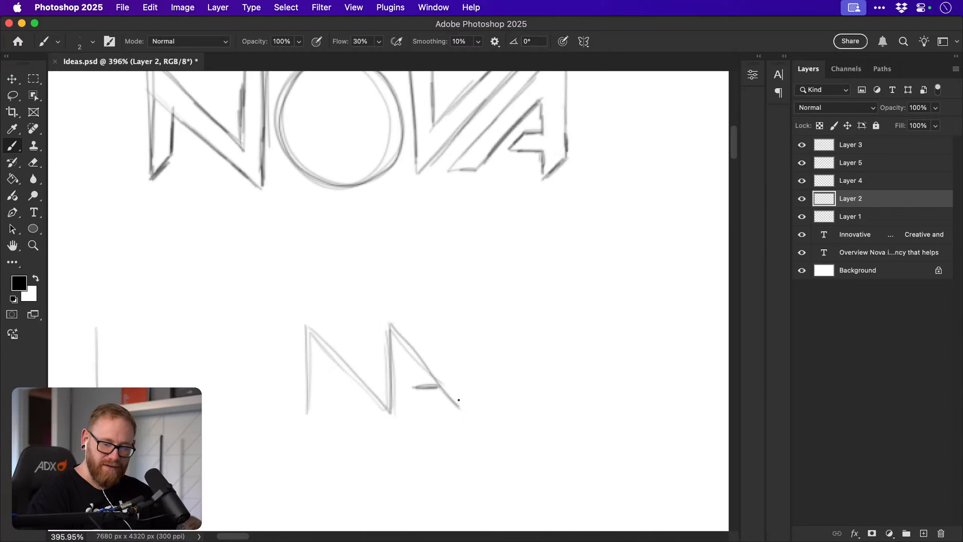
Try enclosing the NA monogram in a large oval.
mouse_move(280, 327)
mouse_down()
mouse_move(484, 415)
mouse_move(288, 281)
mouse_up()
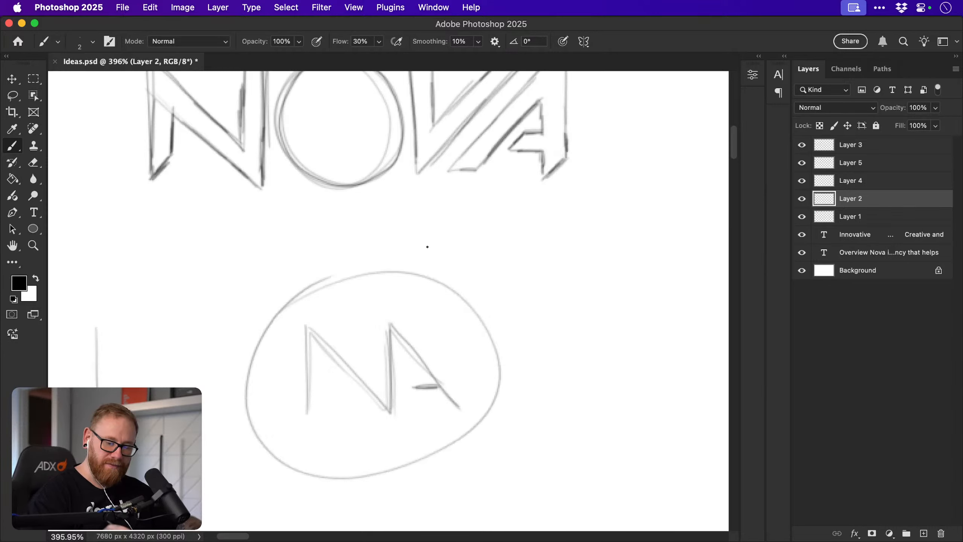
key(super+z)
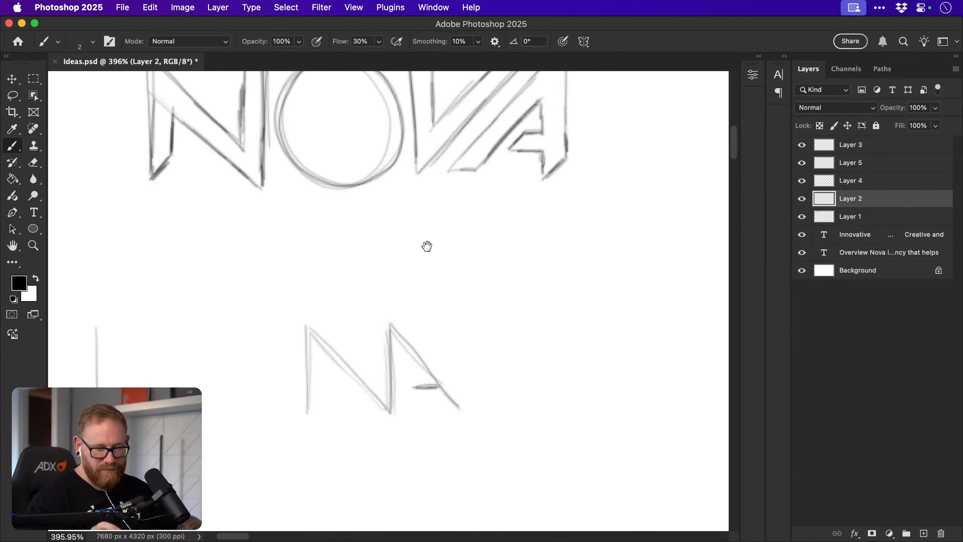
Try a small circle in the N's upper opening, then draw it in the lower opening under the diagonal instead.
mouse_move(352, 331)
mouse_down()
mouse_move(350, 344)
mouse_move(375, 334)
mouse_move(364, 326)
mouse_up()
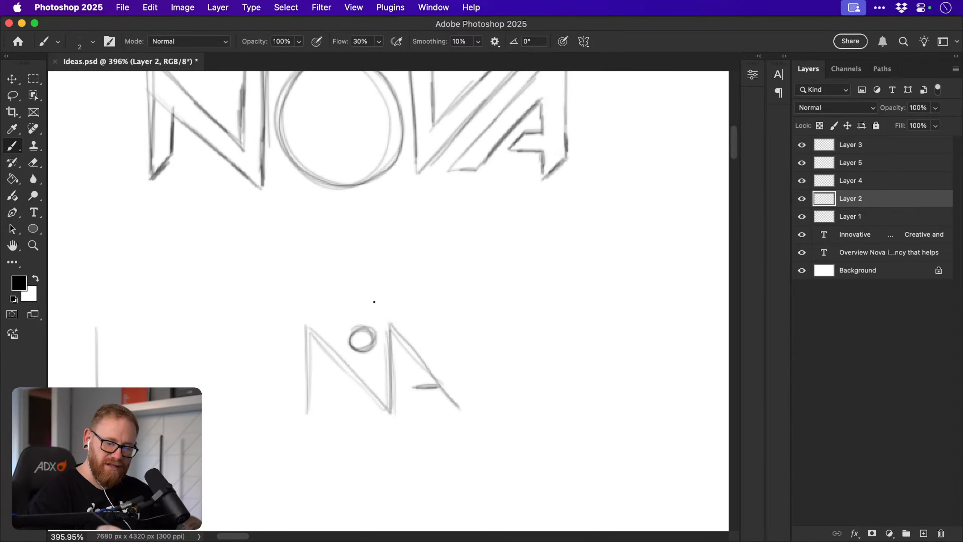
key(super+z)
mouse_move(346, 386)
mouse_down()
mouse_move(329, 399)
mouse_move(355, 398)
mouse_move(338, 387)
mouse_up()
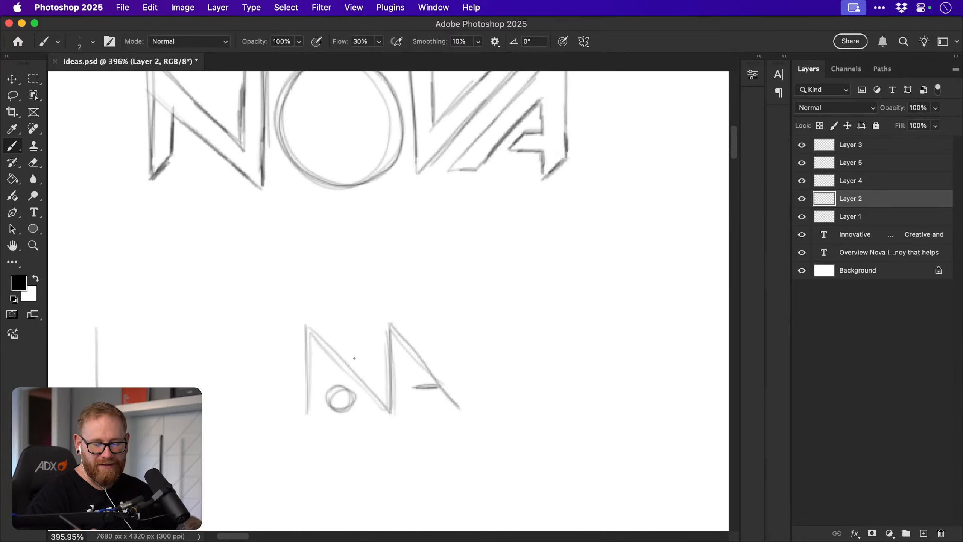
Erase the crossbar from the outlined A in the NOVA wordmark and redraw the inner edge of its vertical leg.
mouse_move(492, 308)
mouse_down()
mouse_move(502, 327)
mouse_move(471, 436)
mouse_up()
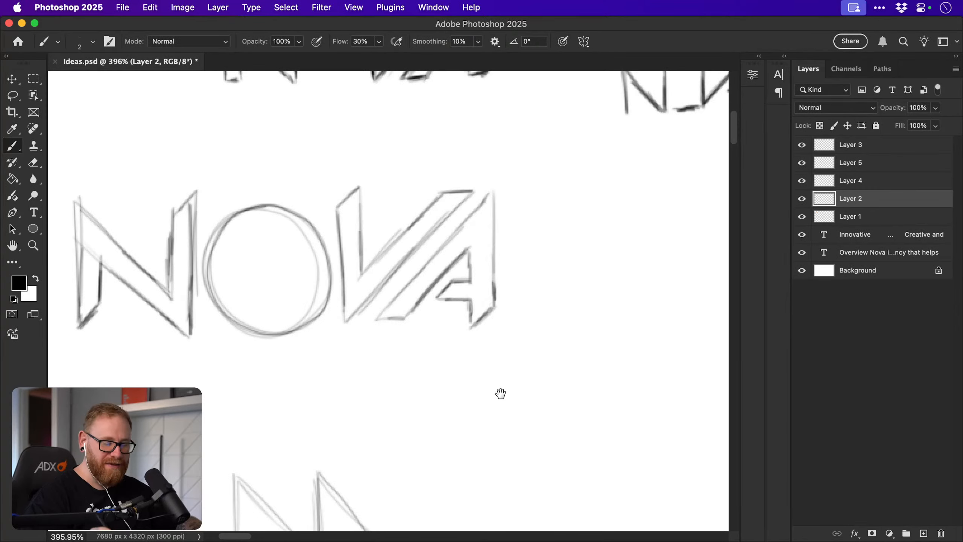
mouse_move(500, 394)
mouse_down()
mouse_move(524, 432)
mouse_move(515, 445)
mouse_up()
key(e)
mouse_move(465, 324)
mouse_down()
mouse_move(449, 343)
mouse_move(470, 321)
mouse_move(472, 344)
mouse_move(482, 333)
mouse_move(477, 342)
mouse_move(498, 340)
mouse_up()
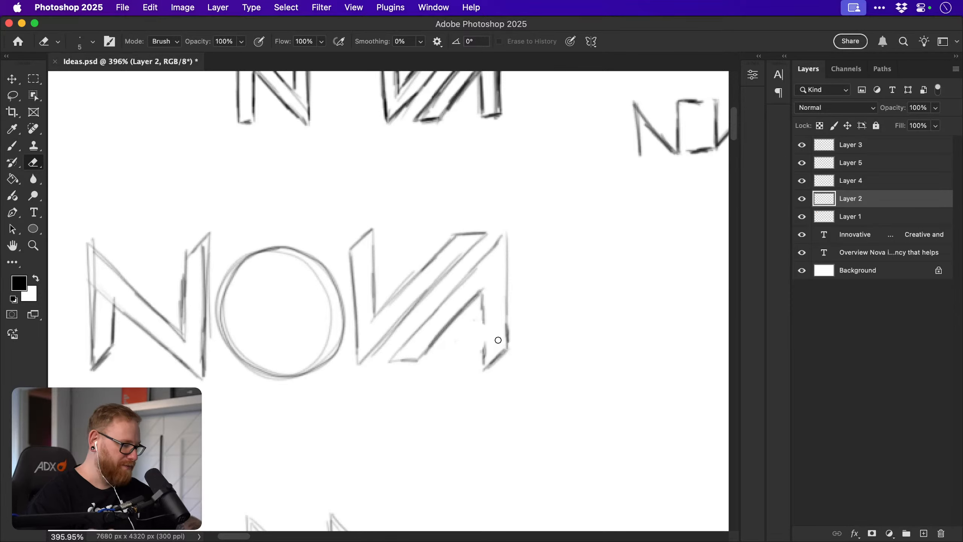
key(b)
drag(481, 298, 483, 325)
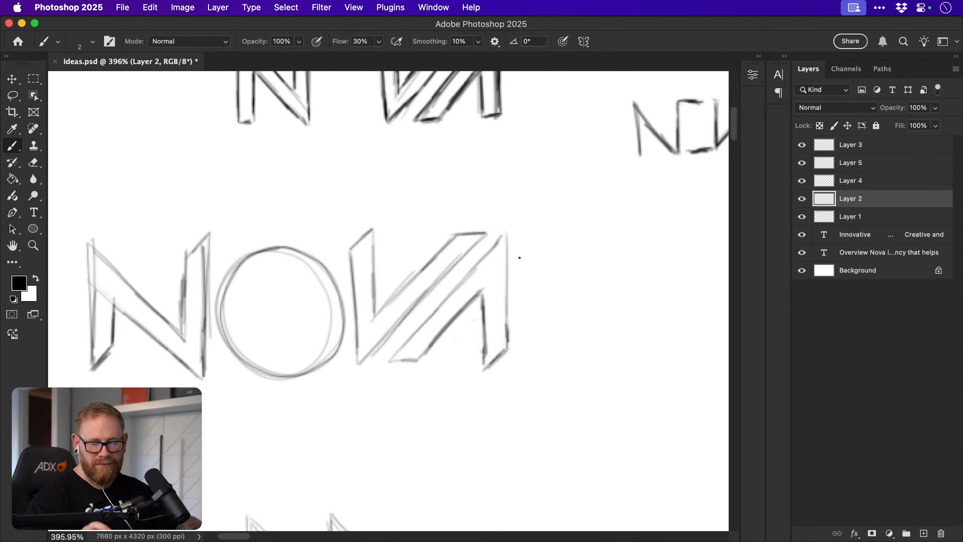
Sketch a new geometric N in an empty area as two opposing right triangles separated by a diagonal gap.
mouse_move(512, 352)
mouse_down()
mouse_move(591, 345)
mouse_move(594, 330)
mouse_up()
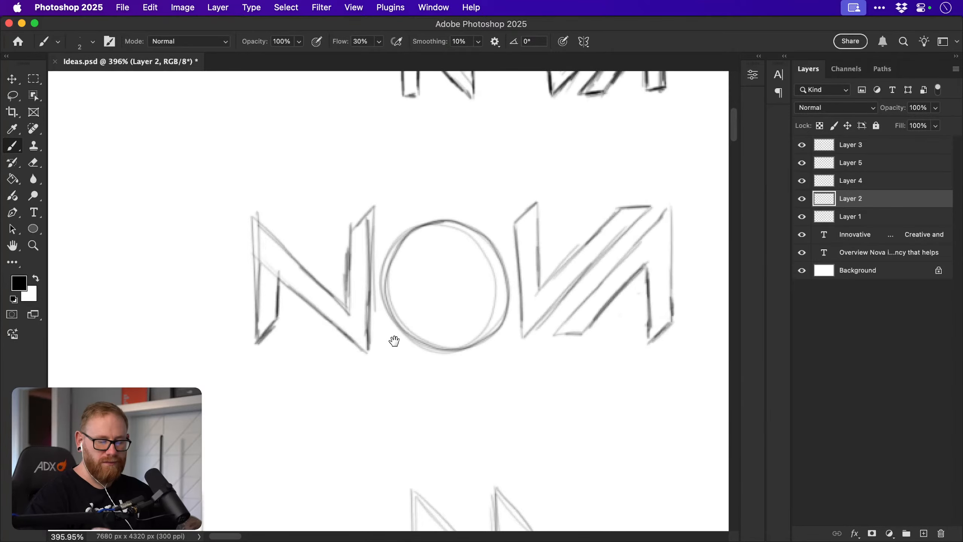
mouse_move(441, 283)
mouse_down()
mouse_move(602, 391)
mouse_move(722, 387)
mouse_up()
drag(451, 375, 578, 370)
mouse_move(152, 260)
mouse_down()
mouse_move(159, 379)
mouse_move(151, 280)
mouse_move(254, 370)
mouse_up()
mouse_move(163, 381)
mouse_down()
mouse_move(253, 386)
mouse_move(219, 385)
mouse_up()
drag(159, 268, 262, 383)
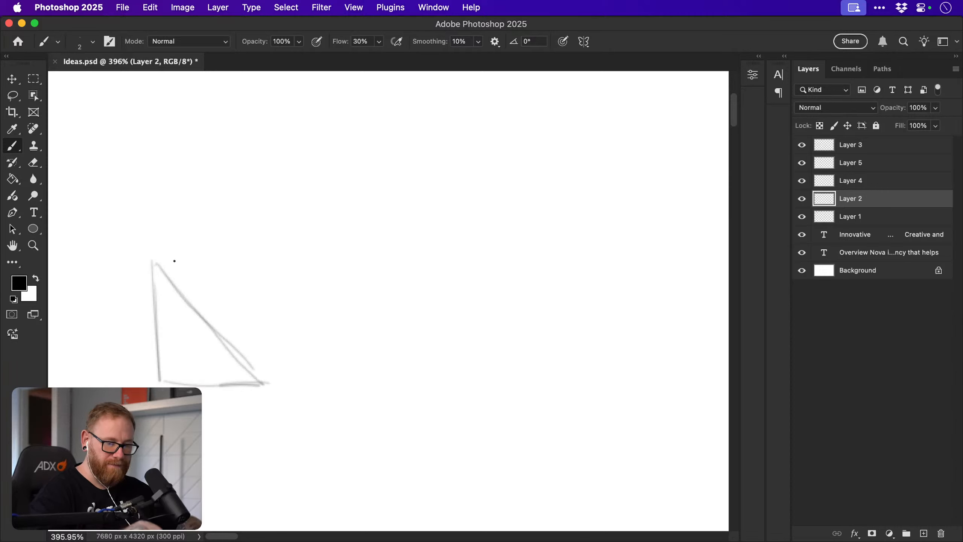
mouse_move(175, 261)
mouse_down()
mouse_move(274, 377)
mouse_move(272, 263)
mouse_move(277, 364)
mouse_move(270, 293)
mouse_move(219, 258)
mouse_move(174, 258)
mouse_move(245, 348)
mouse_up()
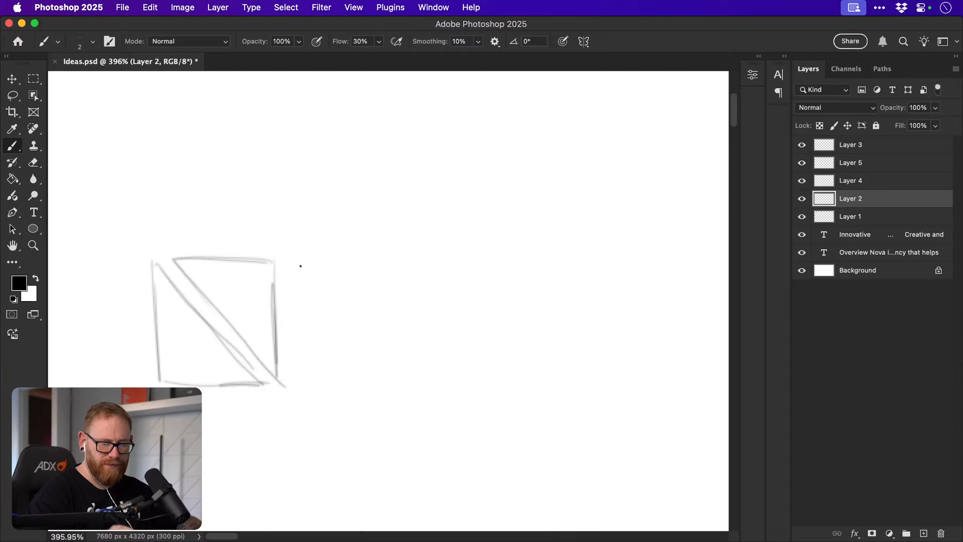
Sketch a circular O beside the triangular N, followed by a VA made of two triangles with a slanted gap.
mouse_move(303, 271)
mouse_down()
mouse_move(400, 294)
mouse_move(338, 383)
mouse_move(314, 269)
mouse_move(413, 331)
mouse_move(338, 387)
mouse_move(285, 311)
mouse_move(327, 263)
mouse_up()
mouse_move(434, 258)
mouse_down()
mouse_move(444, 379)
mouse_move(520, 242)
mouse_up()
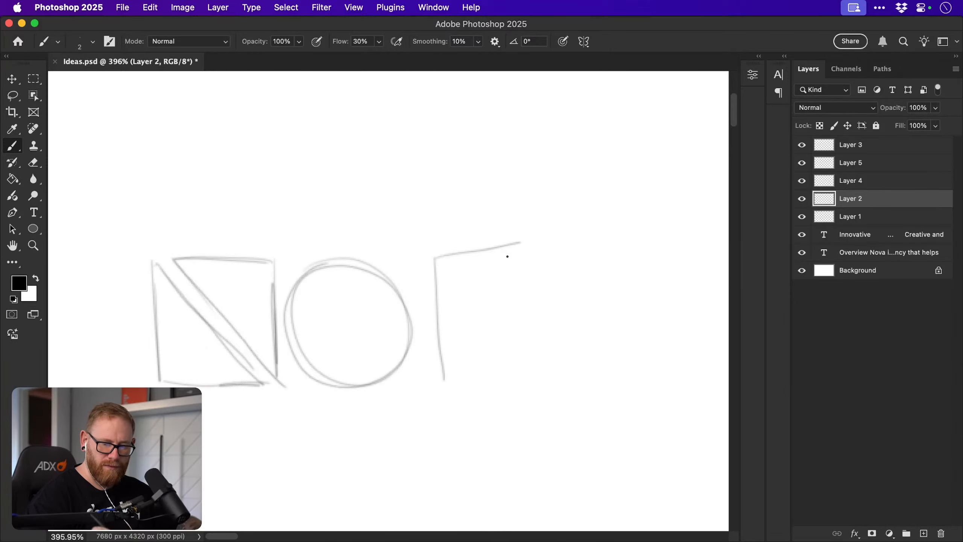
mouse_move(445, 378)
mouse_down()
mouse_move(522, 243)
mouse_move(456, 362)
mouse_move(553, 248)
mouse_move(561, 371)
mouse_up()
drag(500, 376, 562, 372)
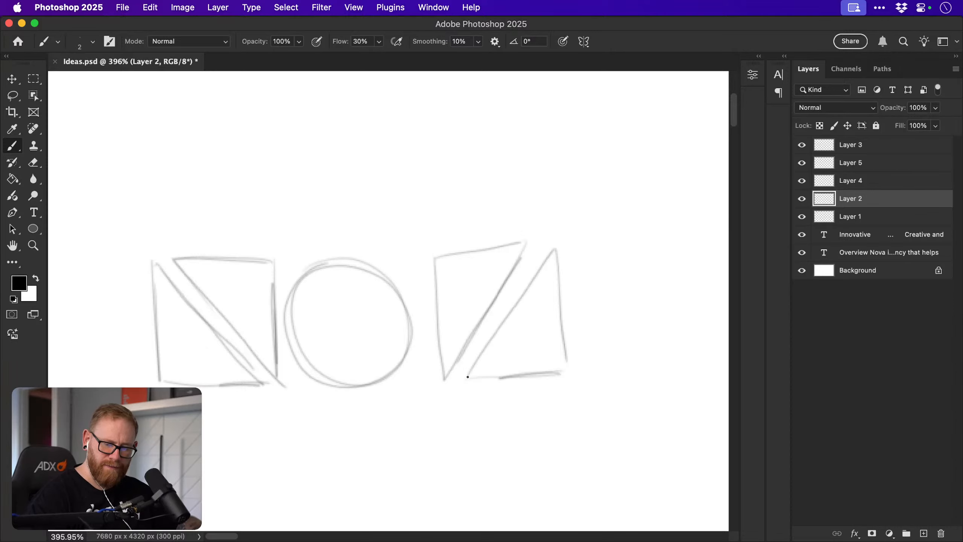
Retrace the edges of the VA triangles and the diagonal and vertical edges of the N's upper triangle.
drag(465, 379, 556, 247)
mouse_move(435, 261)
mouse_down()
mouse_move(440, 376)
mouse_move(509, 279)
mouse_move(495, 260)
mouse_move(433, 258)
mouse_move(528, 247)
mouse_move(540, 270)
mouse_move(477, 364)
mouse_move(558, 369)
mouse_up()
drag(561, 250, 568, 329)
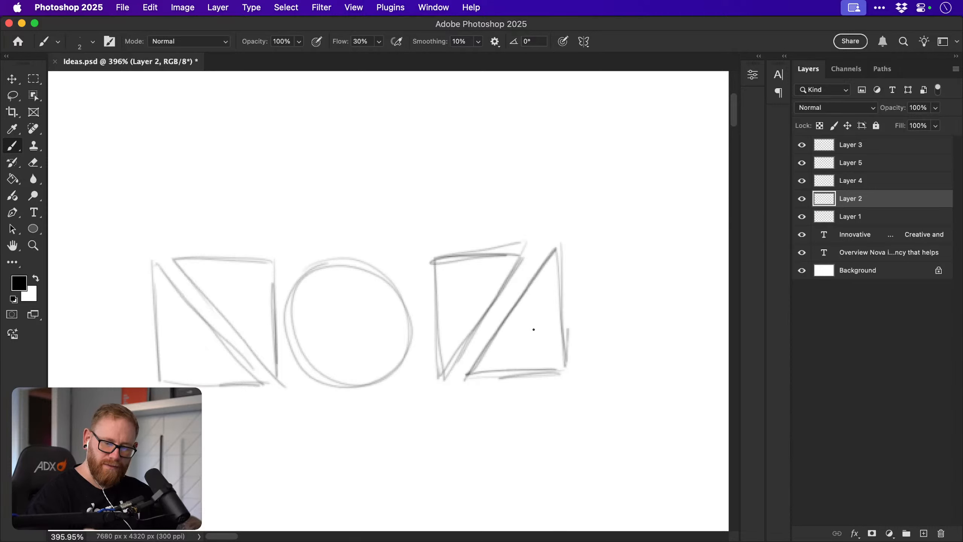
mouse_move(172, 260)
mouse_down()
mouse_move(263, 353)
mouse_move(227, 321)
mouse_move(282, 387)
mouse_up()
drag(276, 259, 277, 373)
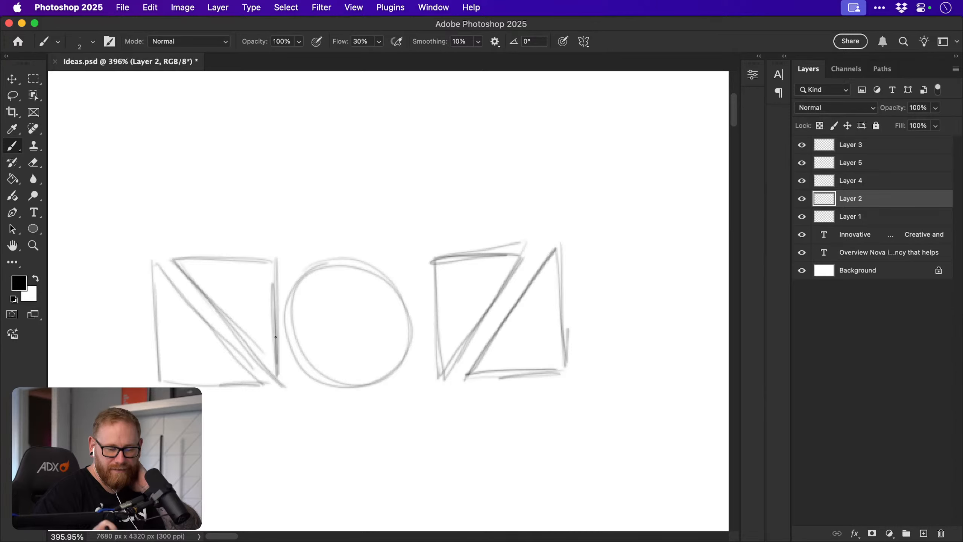
drag(382, 263, 380, 274)
Sketch a simpler N above the triangle version as a square outline split by a downward diagonal line.
scroll(255, 230, up, 5)
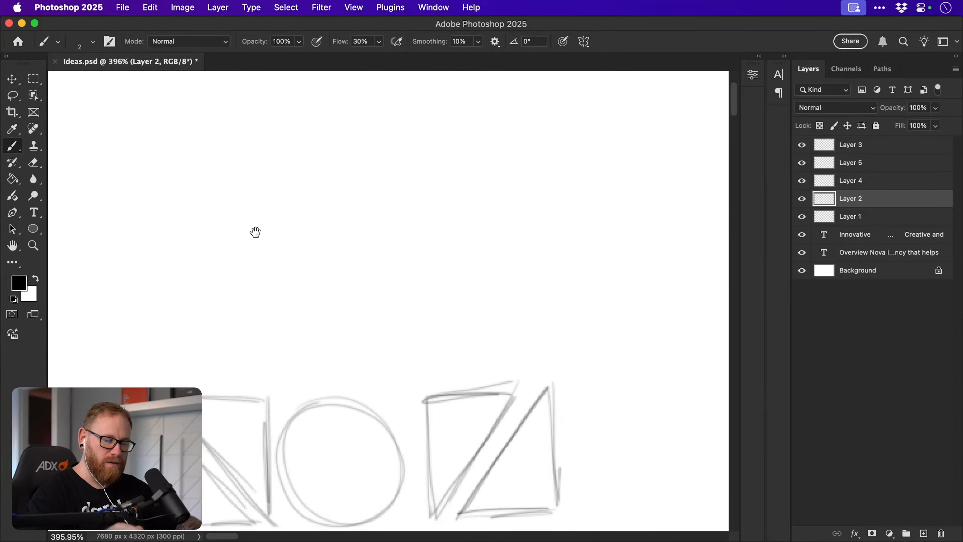
mouse_move(213, 299)
mouse_down()
mouse_move(213, 208)
mouse_move(286, 207)
mouse_move(291, 287)
mouse_move(269, 298)
mouse_move(291, 298)
mouse_up()
drag(214, 211, 290, 299)
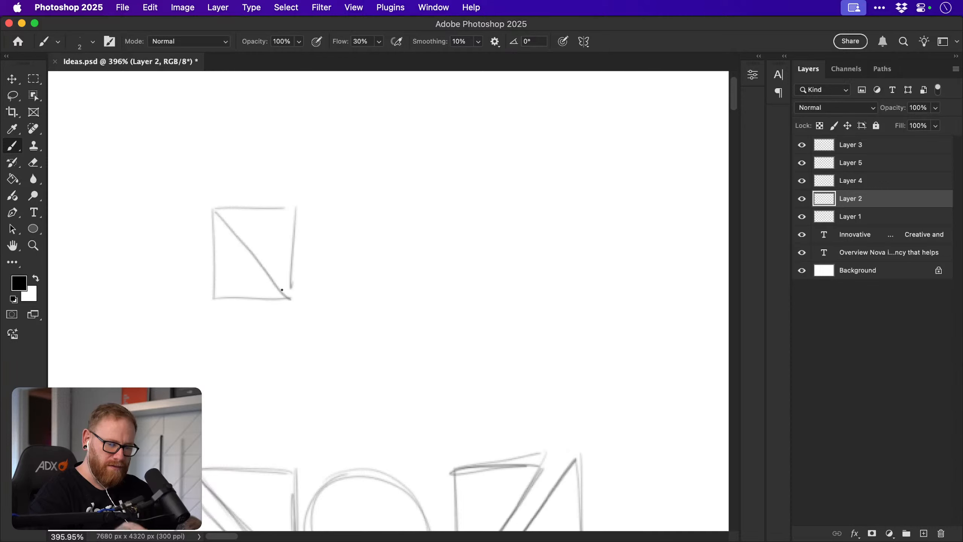
Sketch a circle for the O beside the square N, then a square split by a rising diagonal for the VA.
mouse_move(323, 213)
mouse_down()
mouse_move(391, 275)
mouse_move(387, 229)
mouse_move(338, 212)
mouse_up()
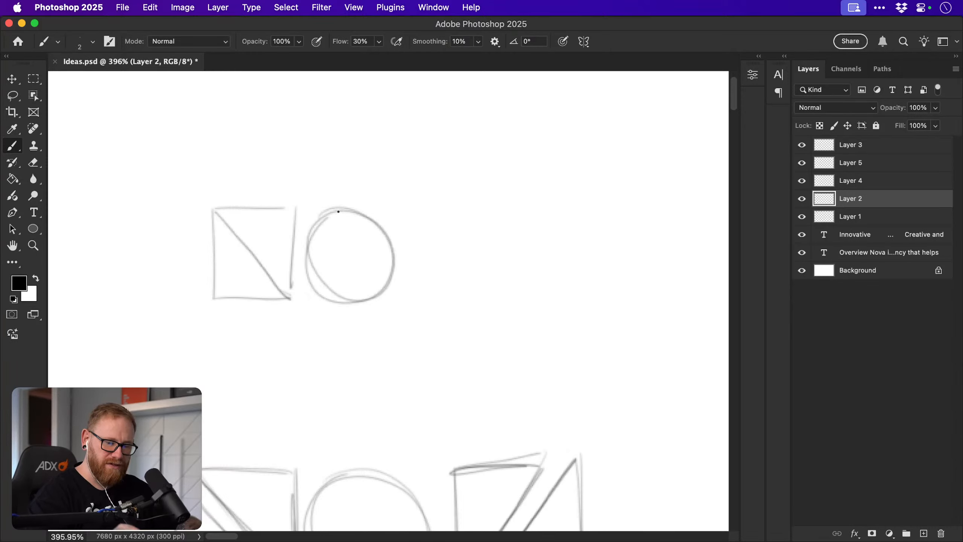
mouse_move(413, 213)
mouse_down()
mouse_move(419, 294)
mouse_move(514, 211)
mouse_up()
mouse_move(419, 291)
mouse_down()
mouse_move(502, 211)
mouse_move(494, 289)
mouse_move(504, 297)
mouse_up()
drag(425, 288, 493, 219)
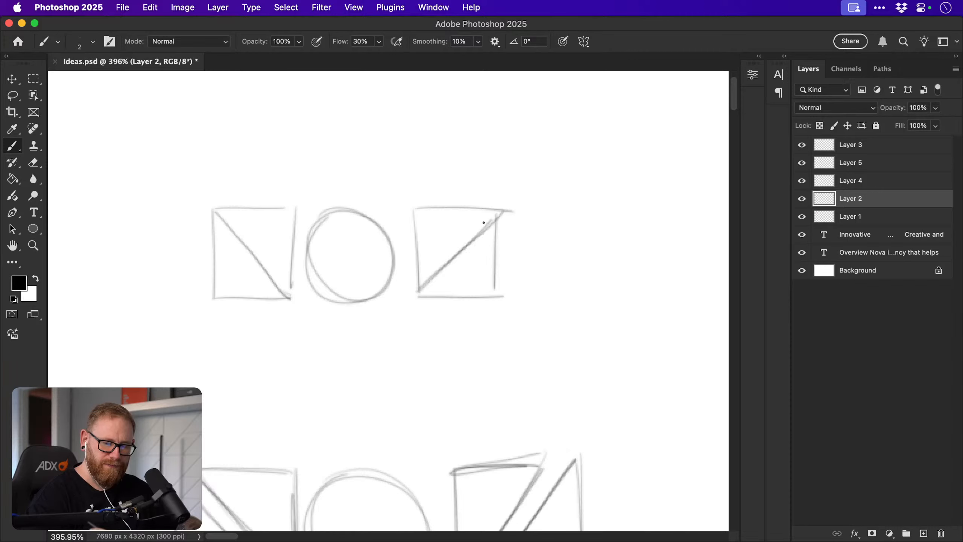
Retrace the four edges of the VA square in the simple square-based version with darker strokes.
drag(417, 211, 418, 292)
drag(416, 233, 419, 291)
drag(413, 208, 498, 209)
drag(496, 210, 496, 289)
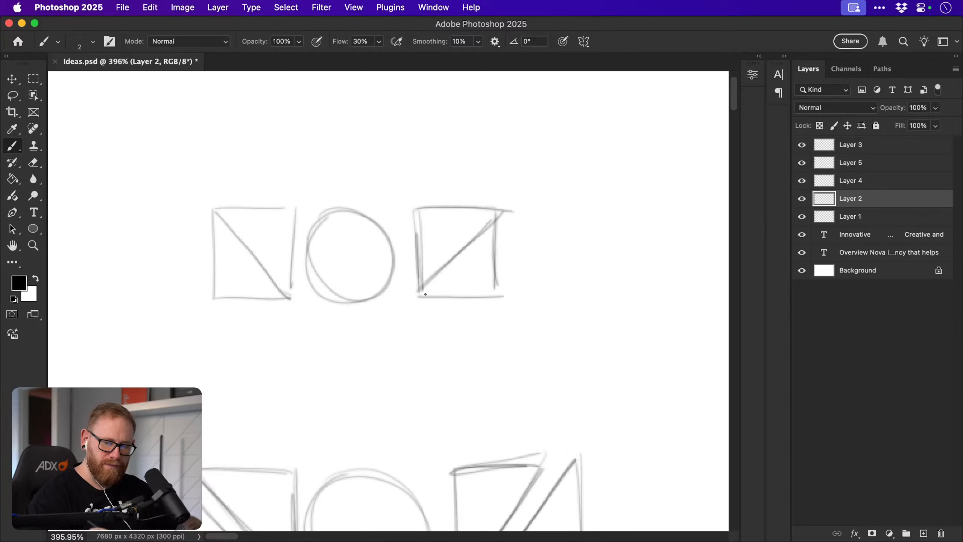
drag(421, 291, 503, 290)
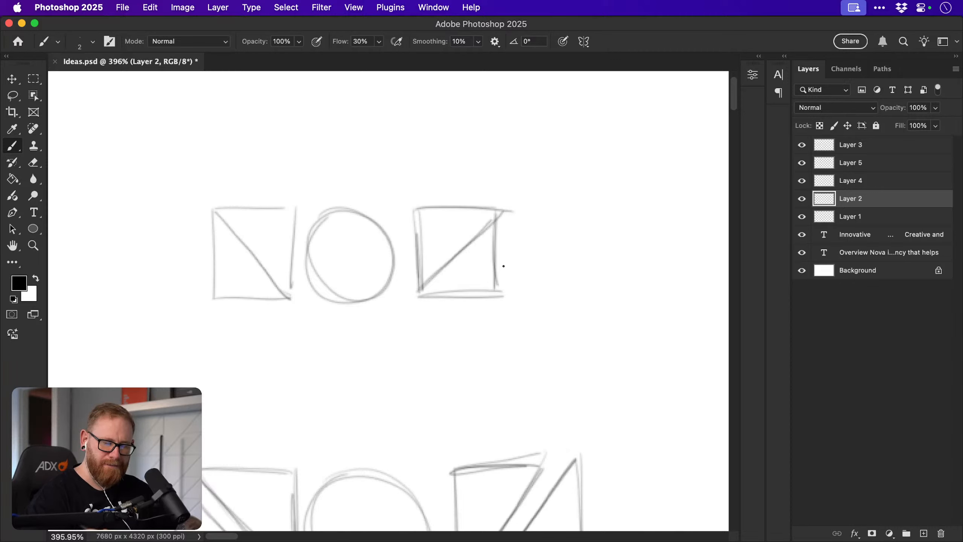
Erase the horizontal edges of the N and VA squares so only their uprights and diagonals remain.
key(e)
drag(218, 208, 287, 208)
drag(222, 297, 277, 299)
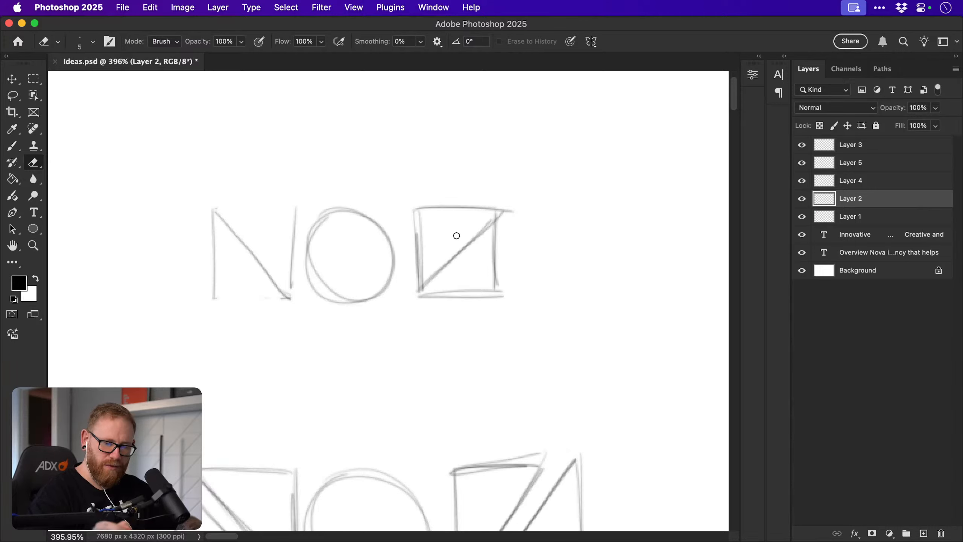
drag(425, 205, 486, 209)
drag(430, 294, 416, 301)
mouse_move(456, 281)
mouse_down()
mouse_move(458, 295)
mouse_move(478, 286)
mouse_move(470, 296)
mouse_up()
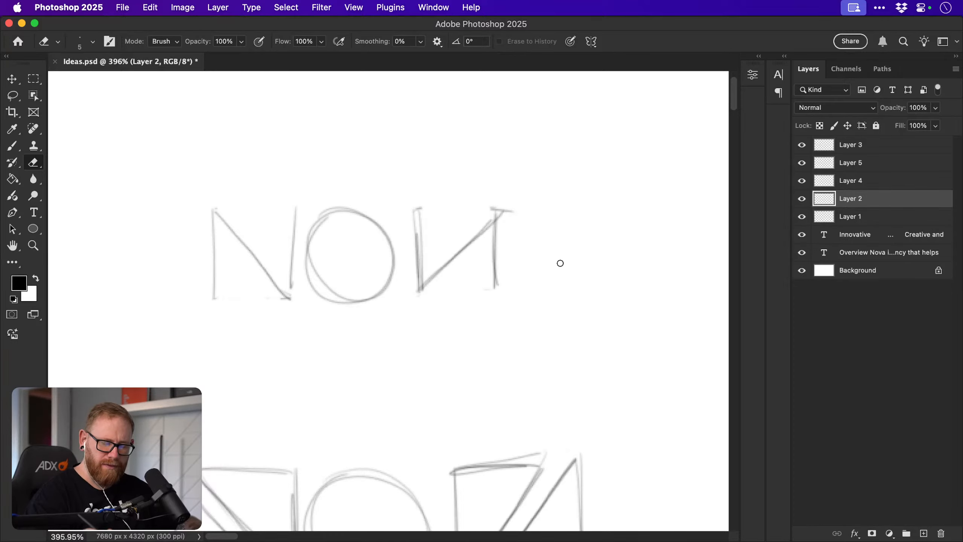
key(v)
drag(507, 301, 504, 353)
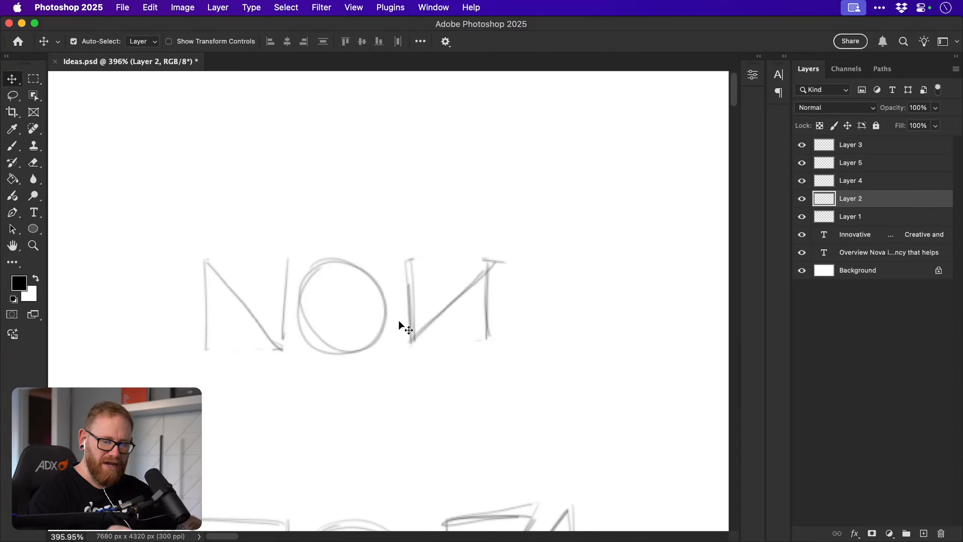
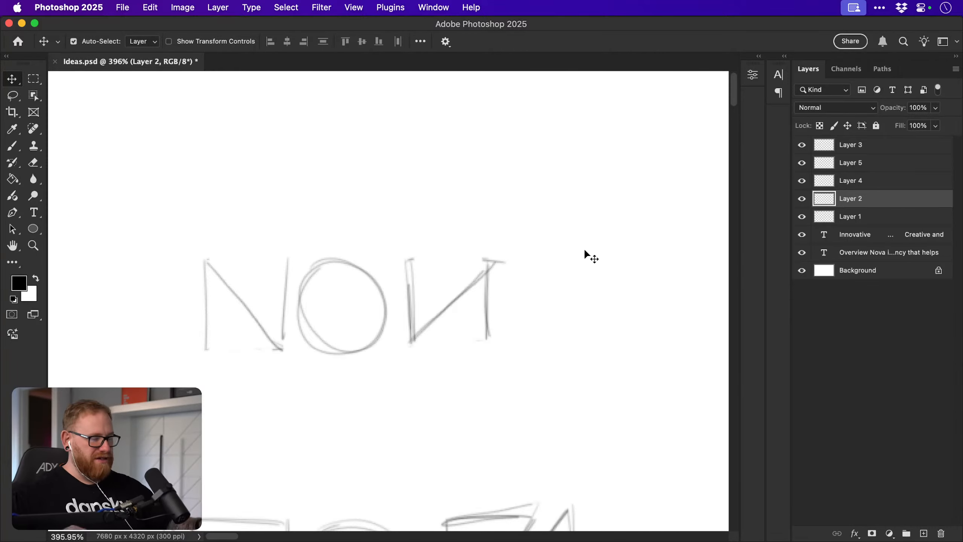
Sketch another N beside the existing versions from a large lower-left right triangle and a small inverted triangle at its upper right.
key(b)
mouse_move(359, 320)
mouse_down()
mouse_move(366, 304)
mouse_move(469, 280)
mouse_up()
mouse_move(163, 294)
mouse_down()
mouse_move(212, 294)
mouse_move(174, 379)
mouse_up()
drag(174, 271, 262, 374)
drag(167, 379, 267, 379)
drag(228, 273, 249, 300)
mouse_move(232, 270)
mouse_down()
mouse_move(268, 275)
mouse_move(263, 315)
mouse_up()
drag(227, 276, 263, 311)
mouse_move(230, 271)
mouse_down()
mouse_move(272, 276)
mouse_move(267, 314)
mouse_up()
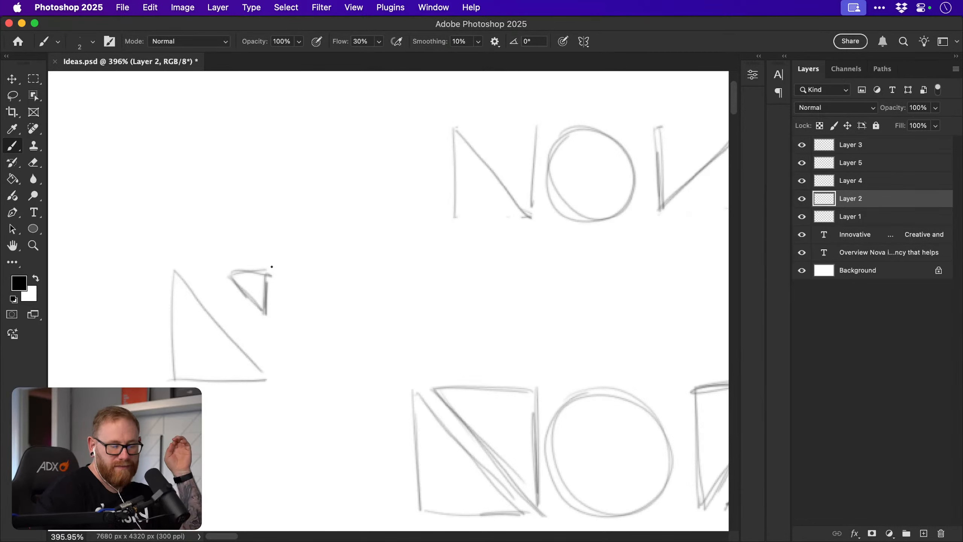
Discard a trial circle around the new two-triangle N and retrace the edges of both triangles.
drag(163, 271, 233, 243)
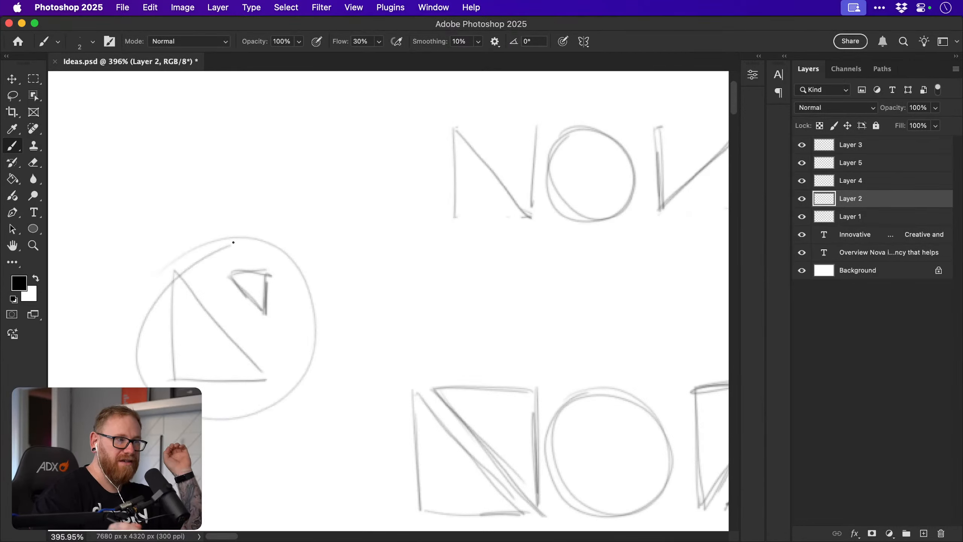
key(super+z)
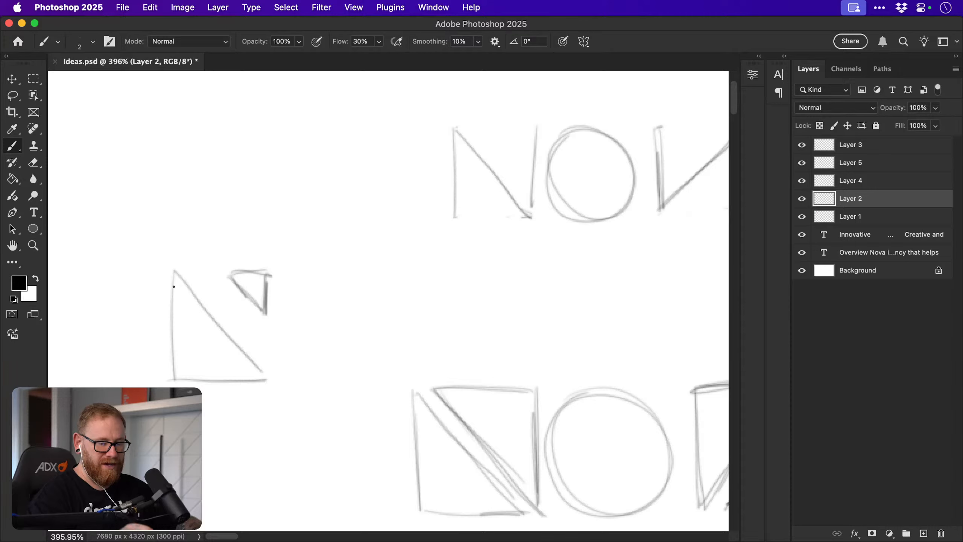
drag(173, 275, 174, 378)
drag(191, 292, 244, 360)
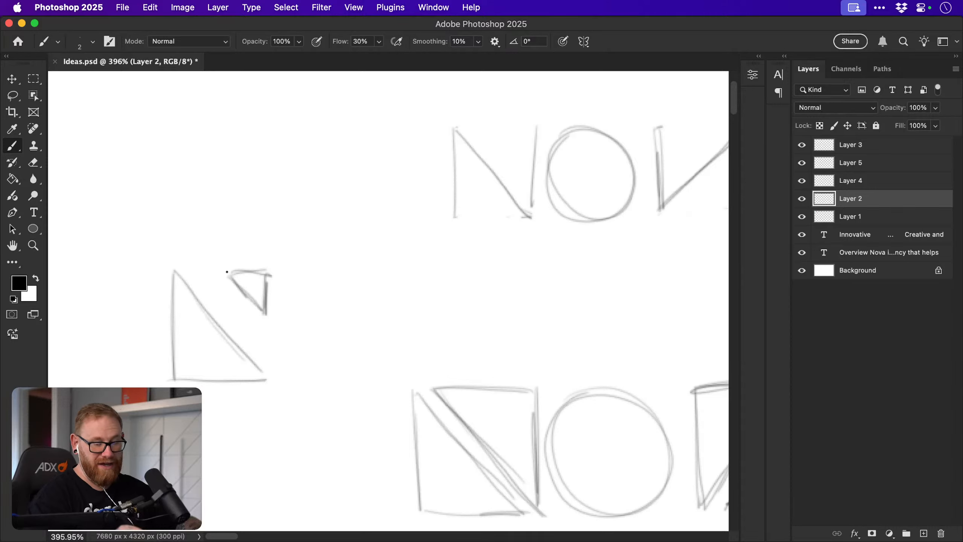
mouse_move(226, 271)
mouse_down()
mouse_move(264, 274)
mouse_move(266, 314)
mouse_up()
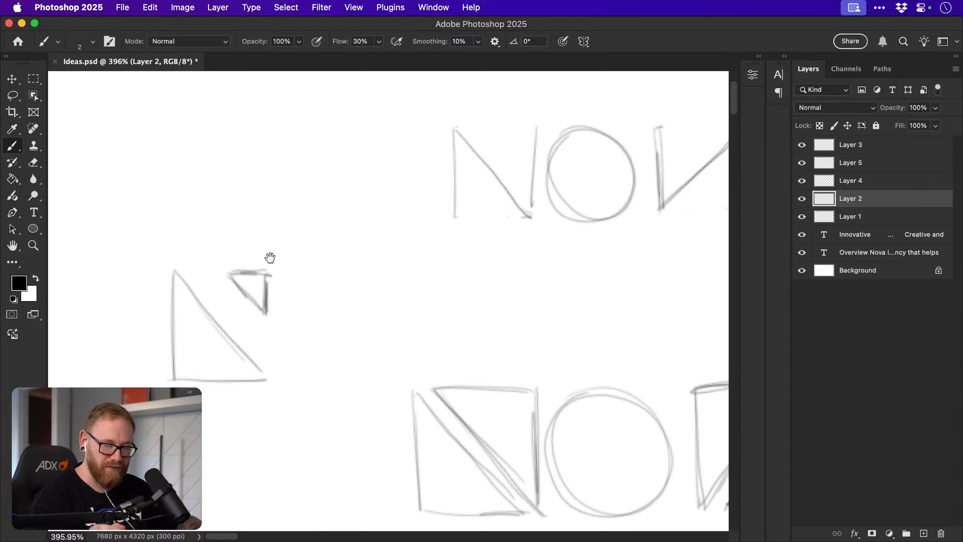
Try sketching an O, a V and an A beside the new two-triangle N, and undo the A.
mouse_move(322, 281)
mouse_down()
mouse_move(286, 316)
mouse_move(349, 285)
mouse_move(363, 323)
mouse_up()
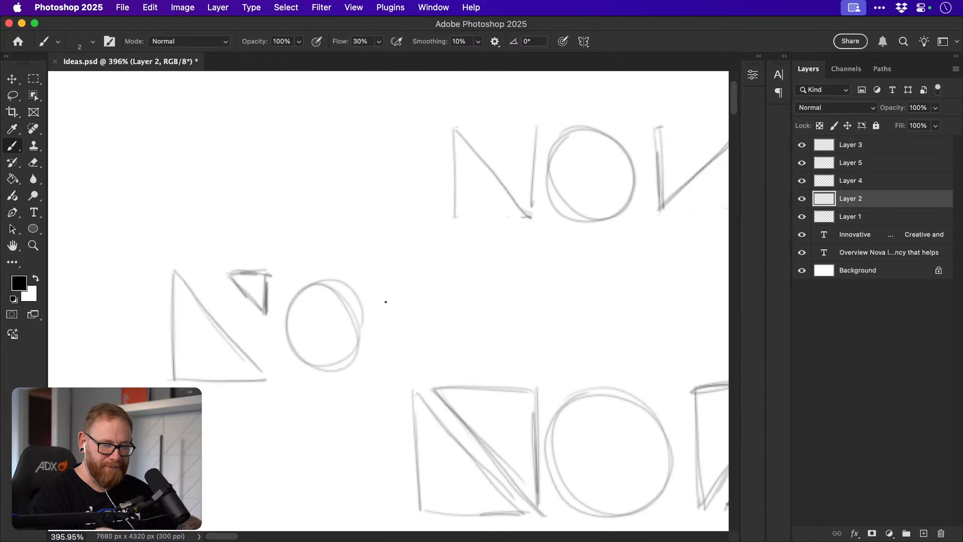
drag(383, 281, 443, 287)
mouse_move(437, 362)
mouse_down()
mouse_move(489, 300)
mouse_move(503, 347)
mouse_up()
drag(458, 331, 489, 332)
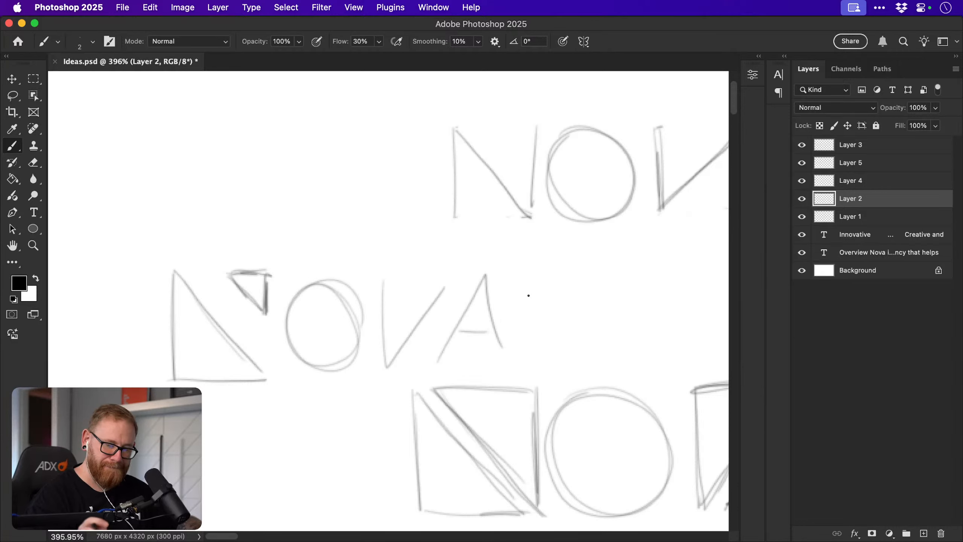
key(super+z)
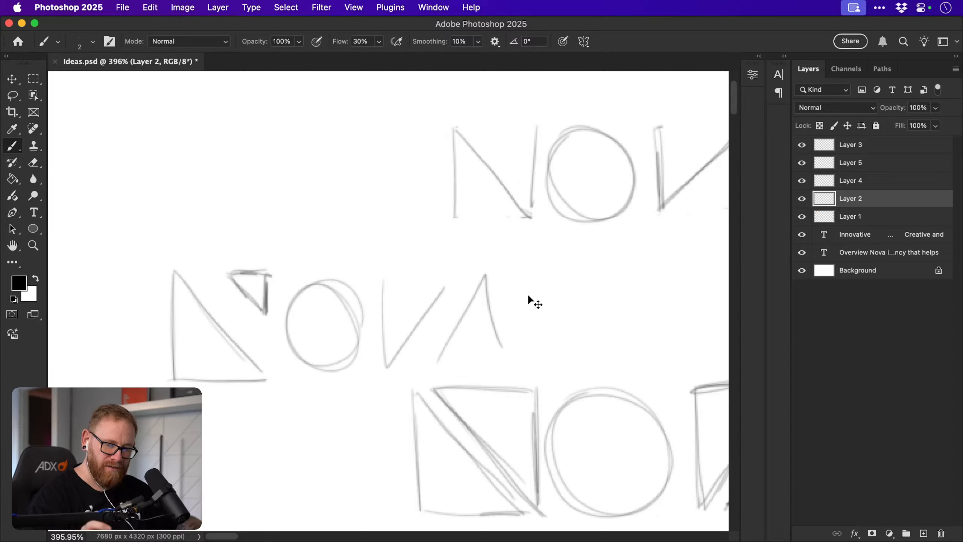
key(super+z)
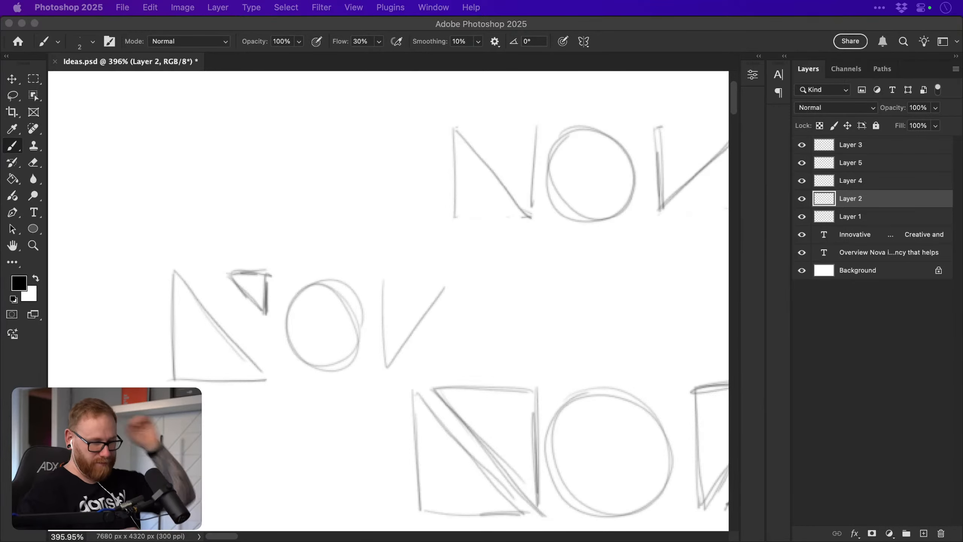
Try a circle around the two-triangle N, and undo it along with the O and V beside it.
drag(566, 306, 441, 294)
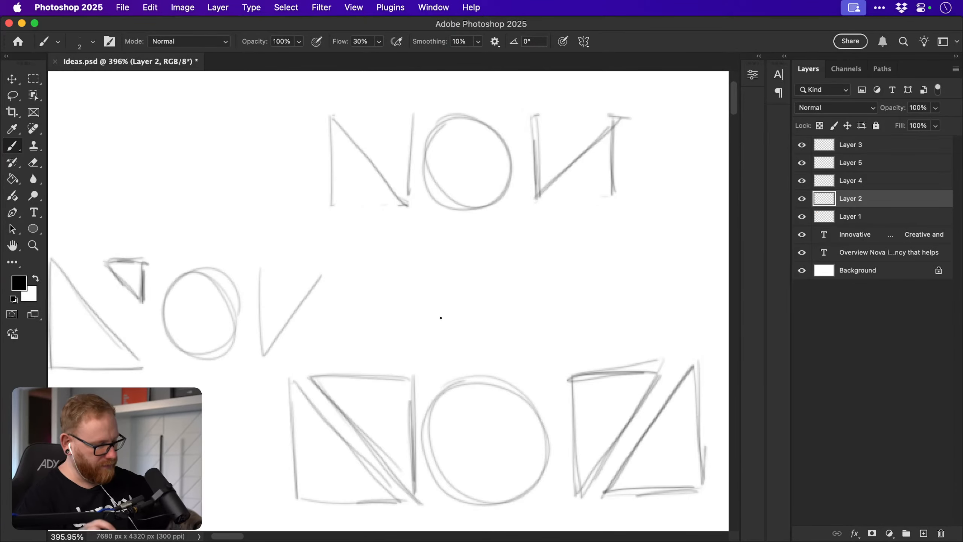
key(super+minus)
key(super+minus)
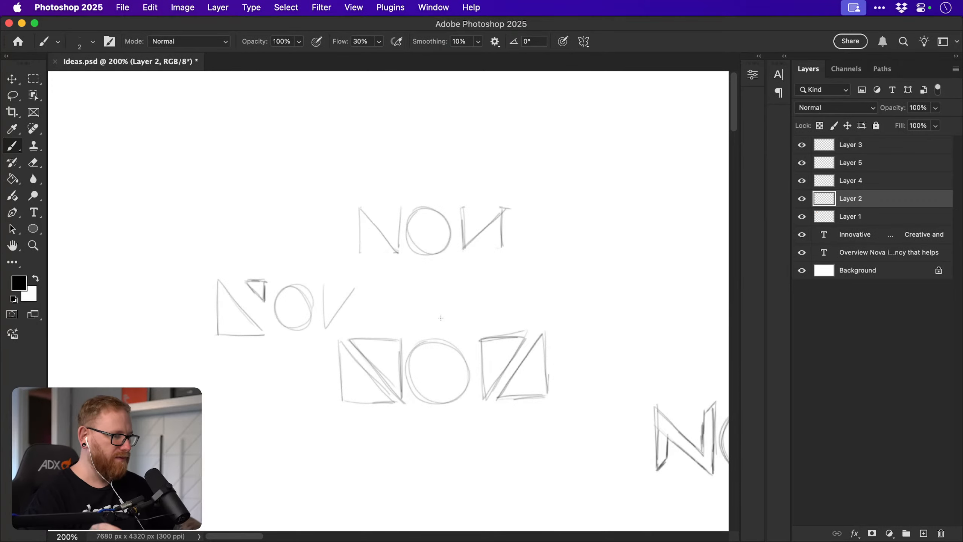
drag(448, 335, 438, 360)
drag(238, 291, 246, 375)
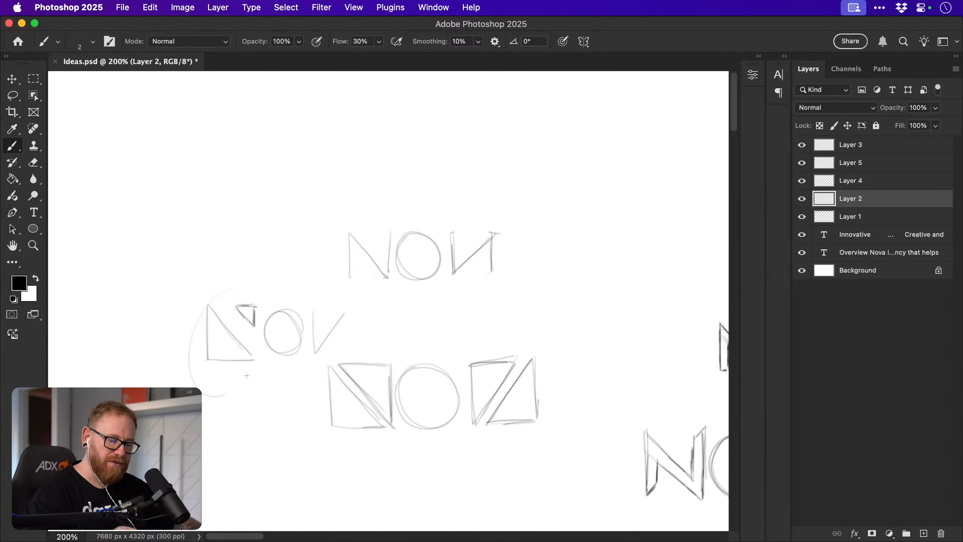
key(super+z)
key(super+z)
key(super+z)
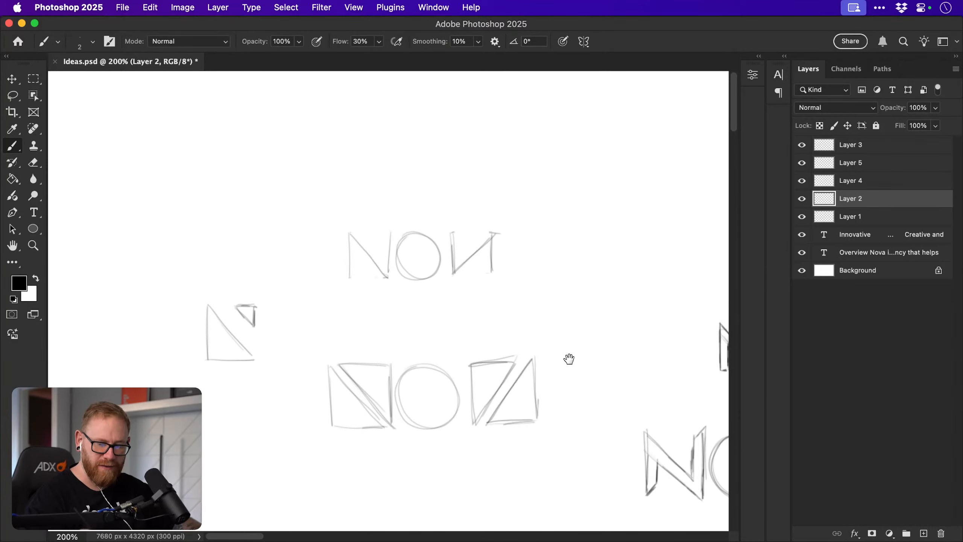
Sketch an emblem above the wordmarks from a curved left piece, a central upright bar with rounded base and a curved V-shaped right piece.
mouse_move(569, 358)
mouse_down()
mouse_move(484, 350)
mouse_move(389, 426)
mouse_up()
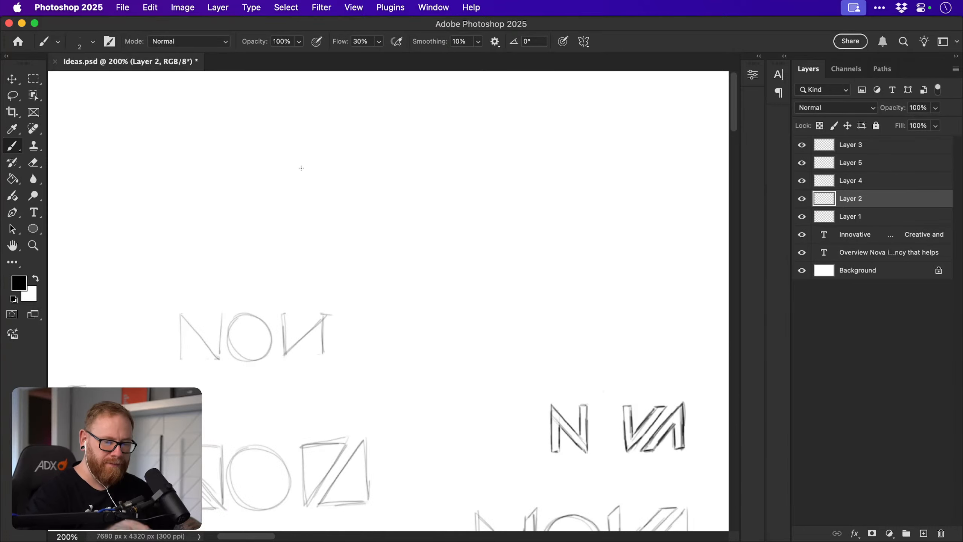
mouse_move(304, 147)
mouse_down()
mouse_move(303, 184)
mouse_move(342, 243)
mouse_up()
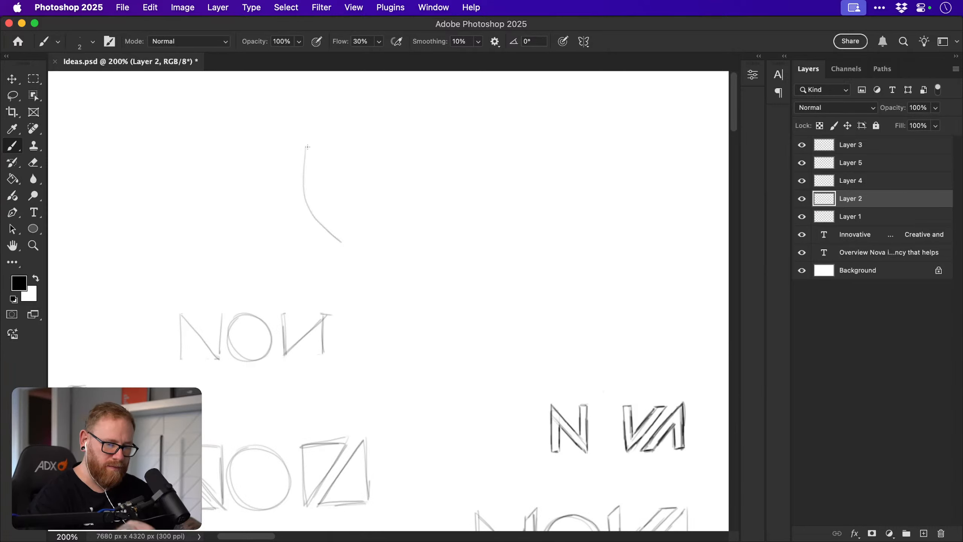
mouse_move(307, 148)
mouse_down()
mouse_move(346, 197)
mouse_move(344, 147)
mouse_move(342, 194)
mouse_up()
mouse_move(357, 149)
mouse_down()
mouse_move(356, 229)
mouse_move(385, 215)
mouse_move(353, 246)
mouse_up()
mouse_move(400, 148)
mouse_down()
mouse_move(402, 251)
mouse_move(435, 150)
mouse_move(430, 216)
mouse_move(410, 243)
mouse_up()
drag(438, 157, 417, 230)
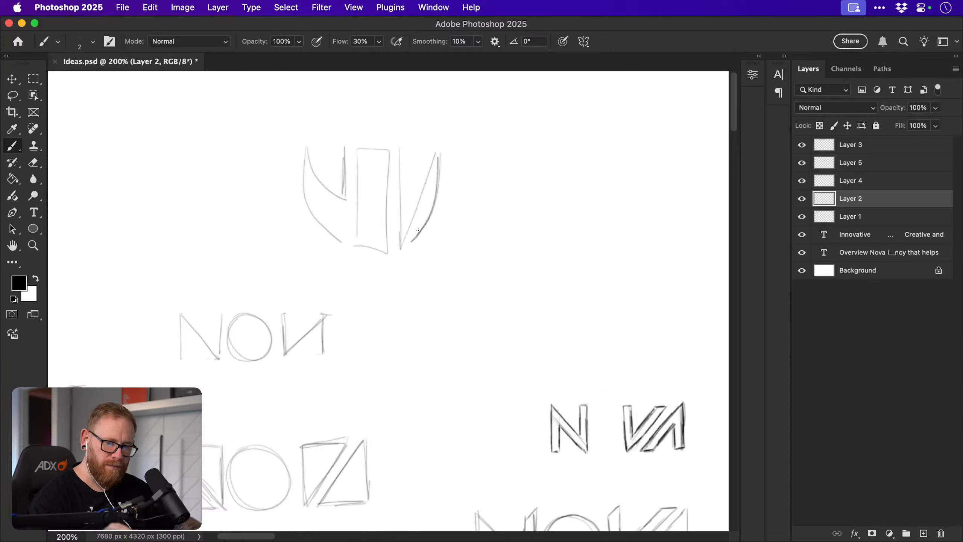
mouse_move(359, 149)
mouse_down()
mouse_move(359, 242)
mouse_move(388, 227)
mouse_move(359, 149)
mouse_up()
mouse_move(358, 240)
mouse_down()
mouse_move(370, 252)
mouse_move(387, 243)
mouse_move(361, 225)
mouse_up()
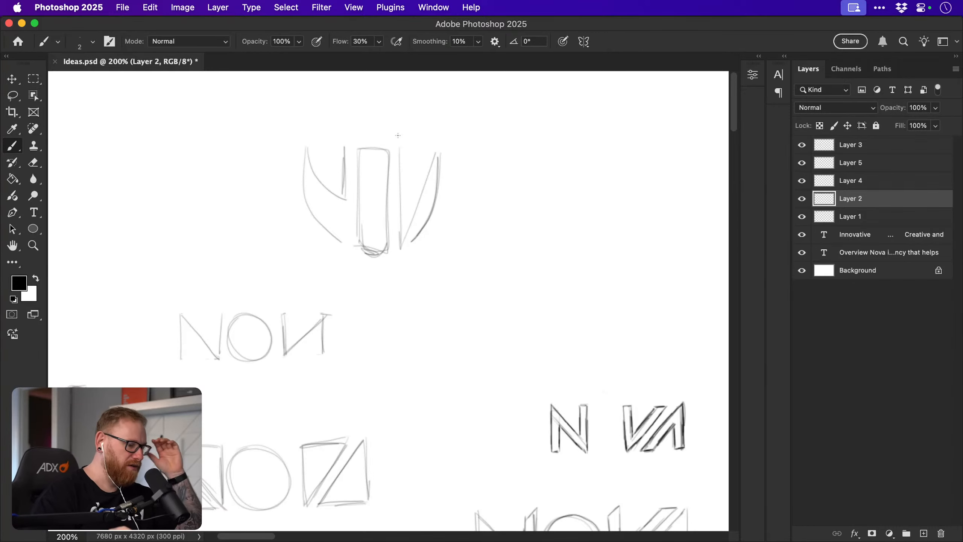
Review the geometric and outlined NOVA sketches across the canvas for further ideas.
mouse_move(396, 336)
mouse_down()
mouse_move(423, 337)
mouse_move(496, 247)
mouse_up()
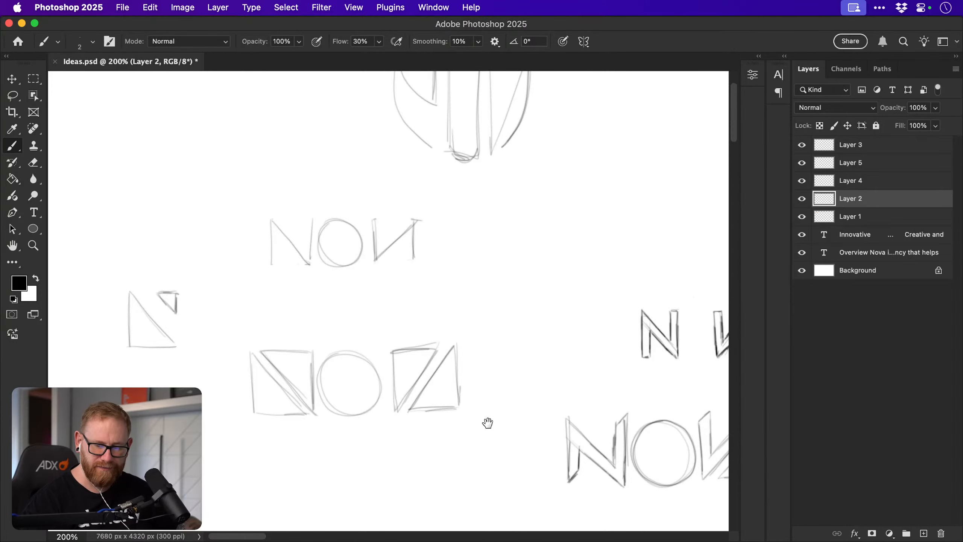
mouse_move(532, 405)
mouse_down()
mouse_move(404, 398)
mouse_move(299, 373)
mouse_up()
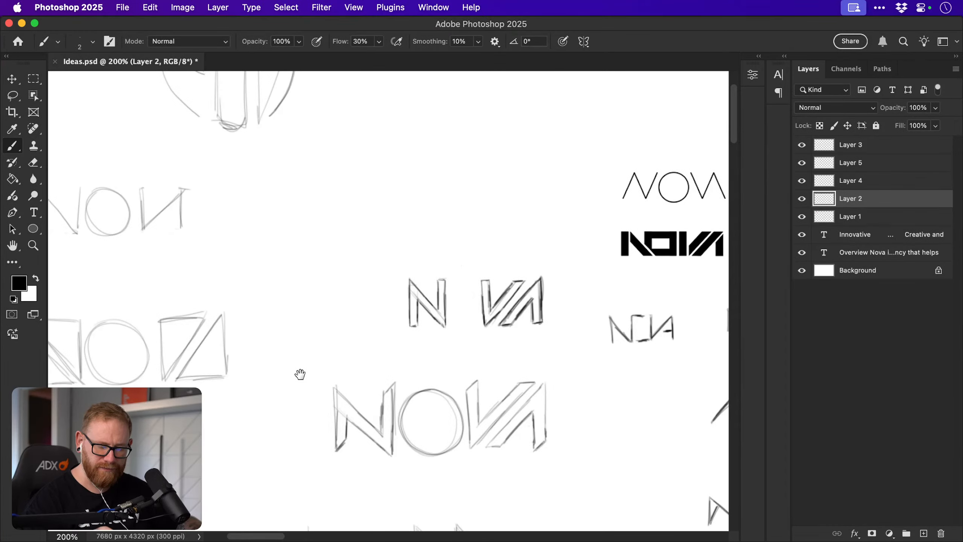
drag(404, 476, 372, 464)
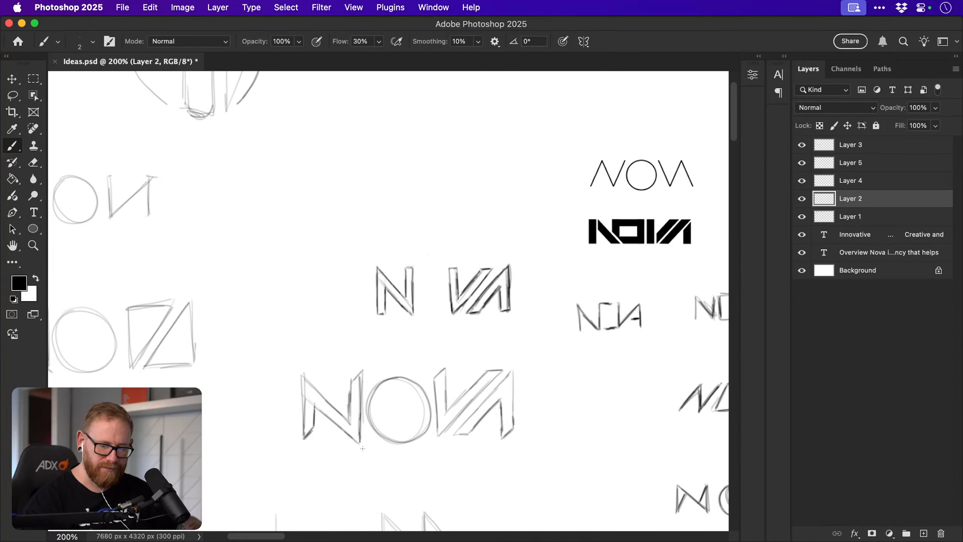
mouse_move(341, 353)
mouse_down()
mouse_move(292, 468)
mouse_move(340, 368)
mouse_up()
key(super+z)
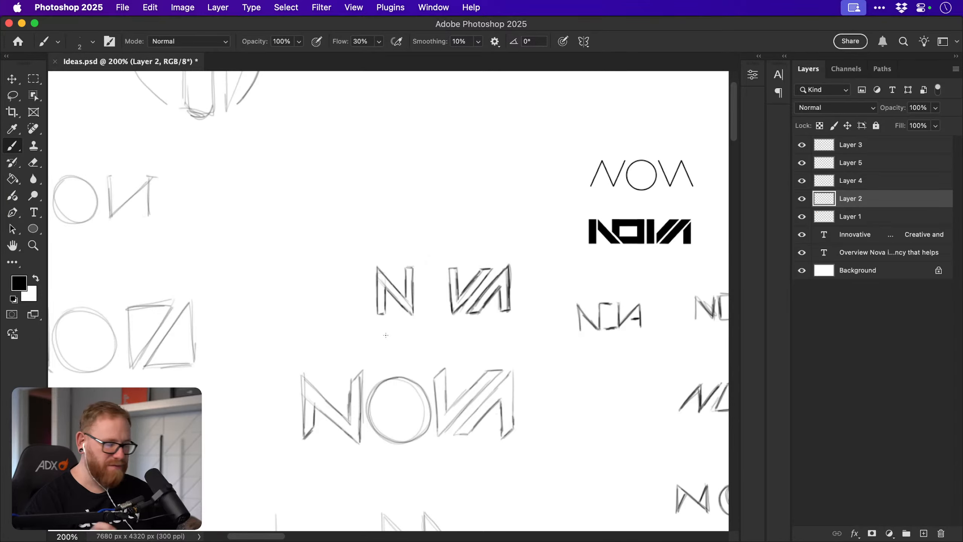
drag(508, 394, 554, 404)
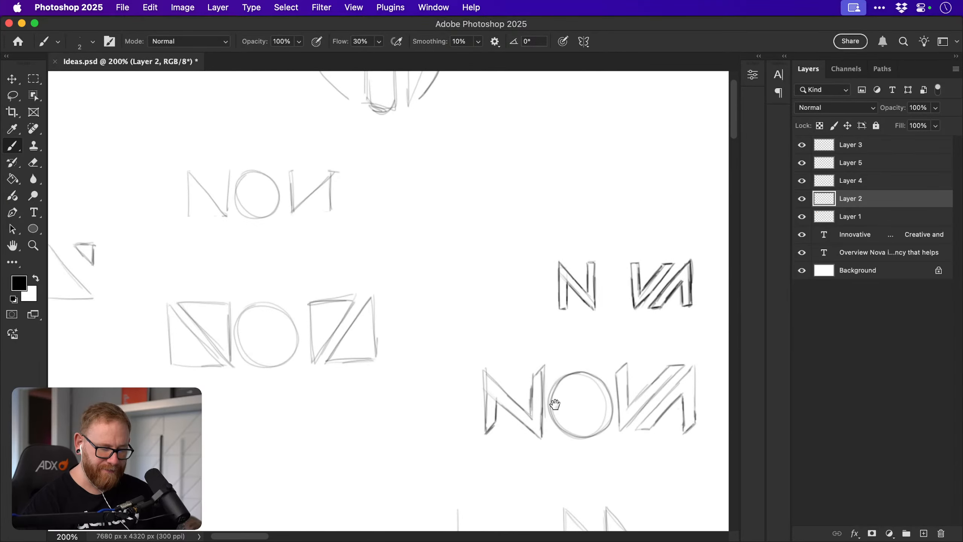
mouse_move(484, 427)
mouse_down()
mouse_move(522, 422)
mouse_move(513, 353)
mouse_move(536, 307)
mouse_up()
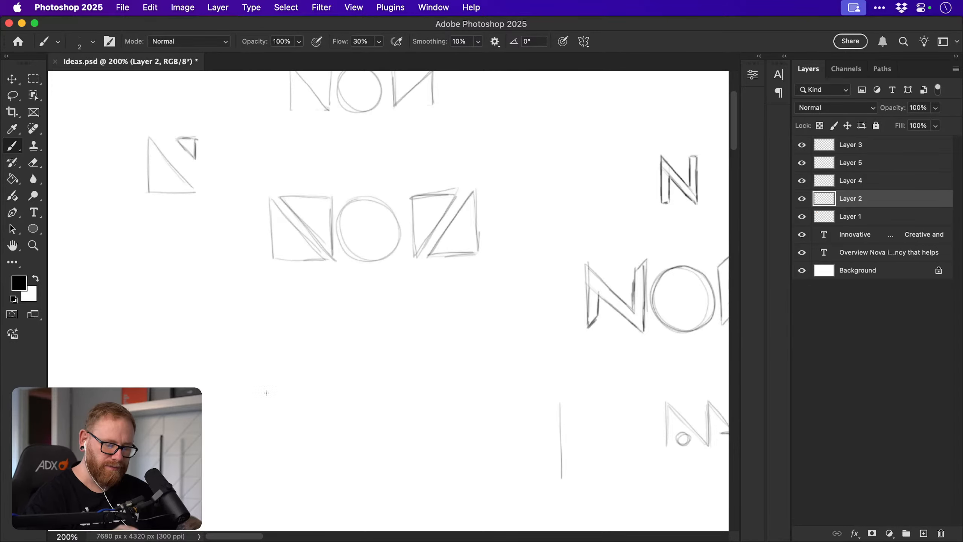
Sketch a crest-like mark below the triangle version, extending the N's diagonal down to a V point that rises into the A, with inner uprights.
mouse_move(257, 425)
mouse_down()
mouse_move(260, 367)
mouse_move(361, 463)
mouse_up()
drag(313, 365, 313, 419)
mouse_move(364, 463)
mouse_down()
mouse_move(430, 361)
mouse_move(438, 420)
mouse_up()
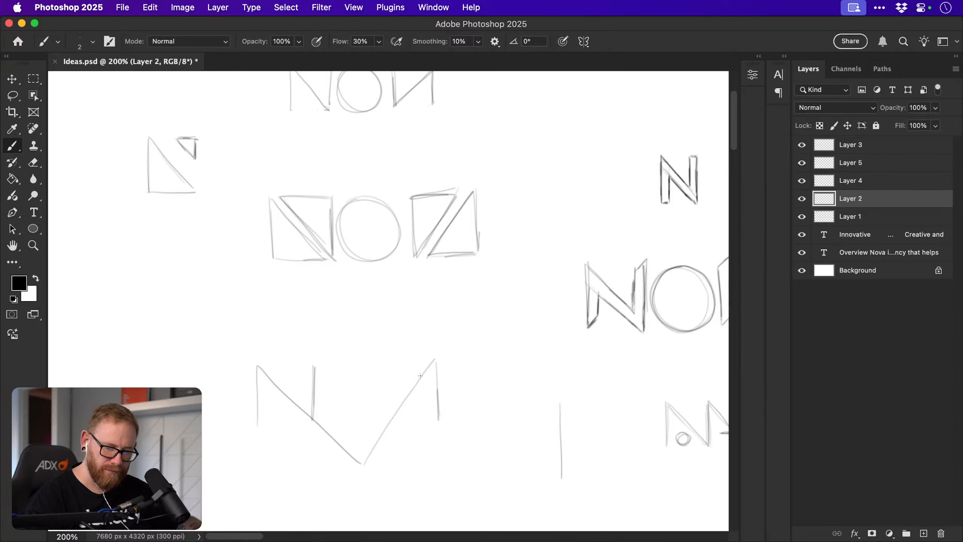
drag(379, 363, 383, 426)
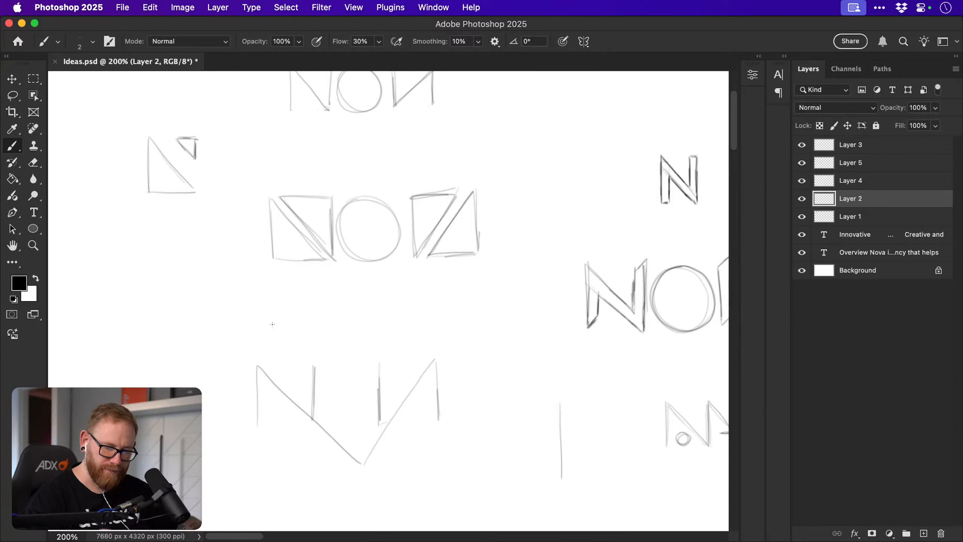
Retrace the crest's left upright and diagonals, and shade the lower tip of its V.
drag(256, 369, 258, 422)
drag(258, 370, 361, 460)
mouse_move(311, 416)
mouse_down()
mouse_move(359, 464)
mouse_move(436, 363)
mouse_move(379, 415)
mouse_up()
drag(347, 450, 366, 452)
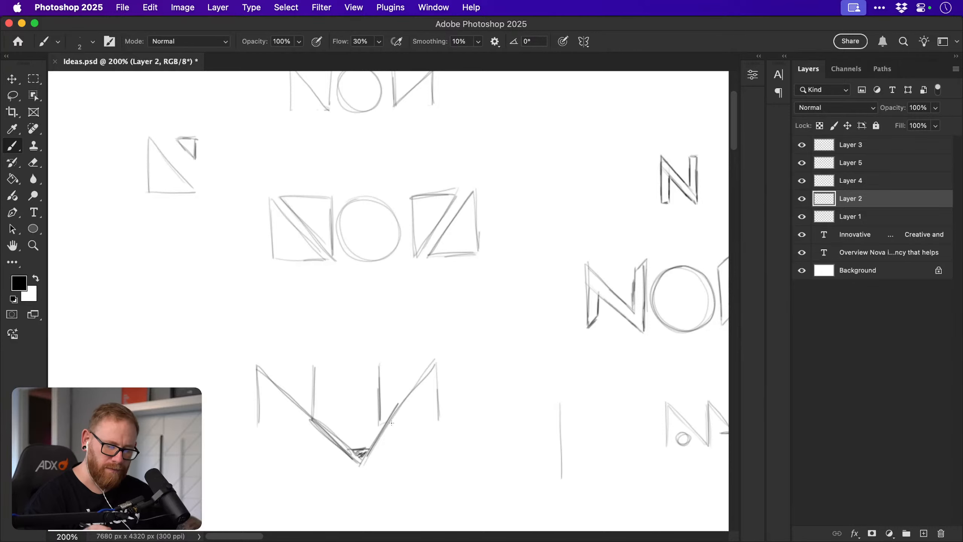
Try joining the bottoms of the crest's two inner uprights with a horizontal line.
drag(323, 422, 381, 422)
drag(374, 423, 349, 426)
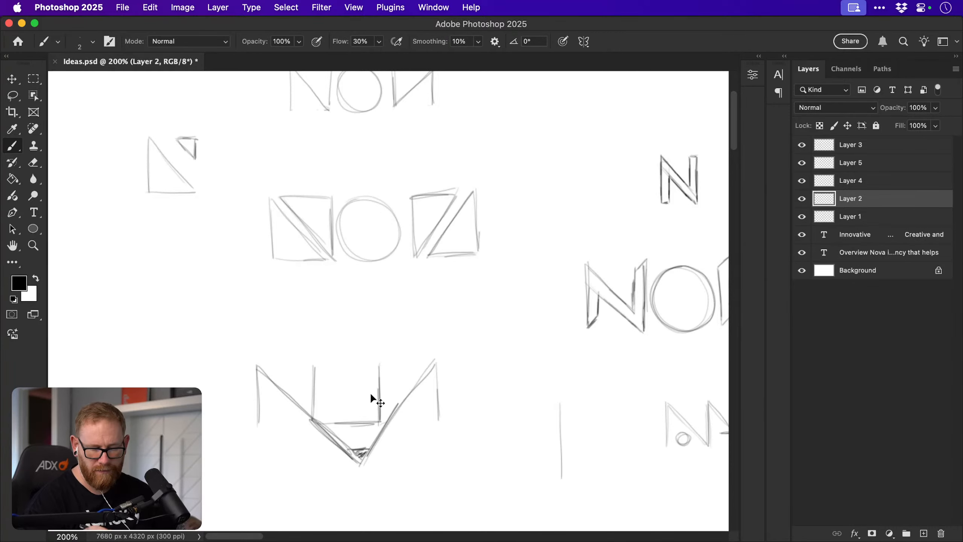
key(super+z)
key(super+z)
Sketch a partial top line inward from the crest's left inner upright and a partial bottom line inward from its right inner upright.
scroll(371, 394, left, 10)
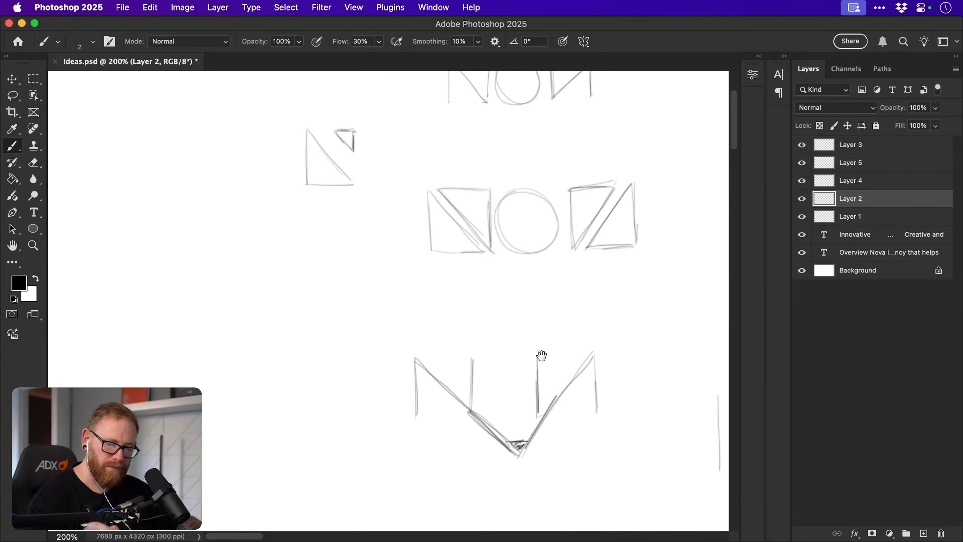
drag(473, 359, 512, 357)
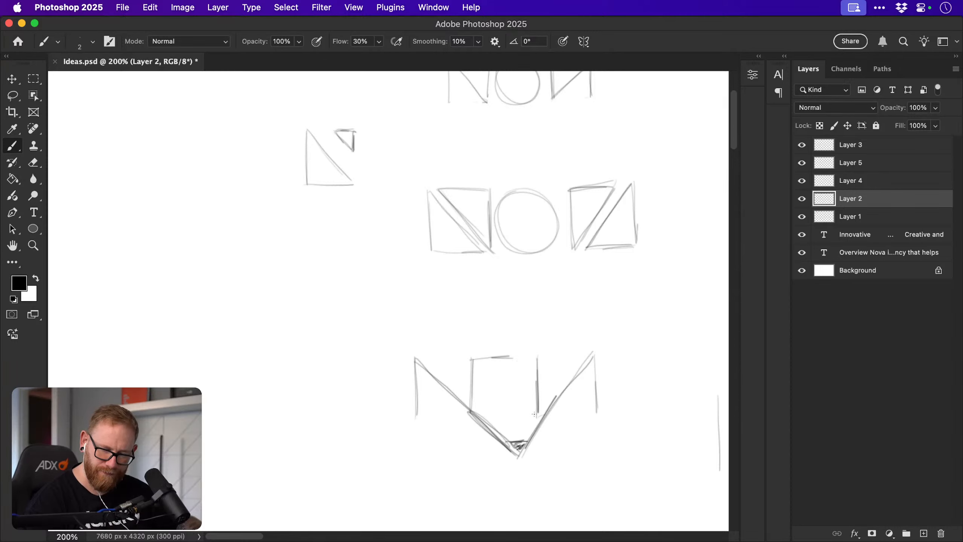
mouse_move(535, 414)
mouse_down()
mouse_move(360, 388)
mouse_move(387, 403)
mouse_up()
Erase the overlong ends of the partial top and bottom lines between the crest's inner uprights.
key(z)
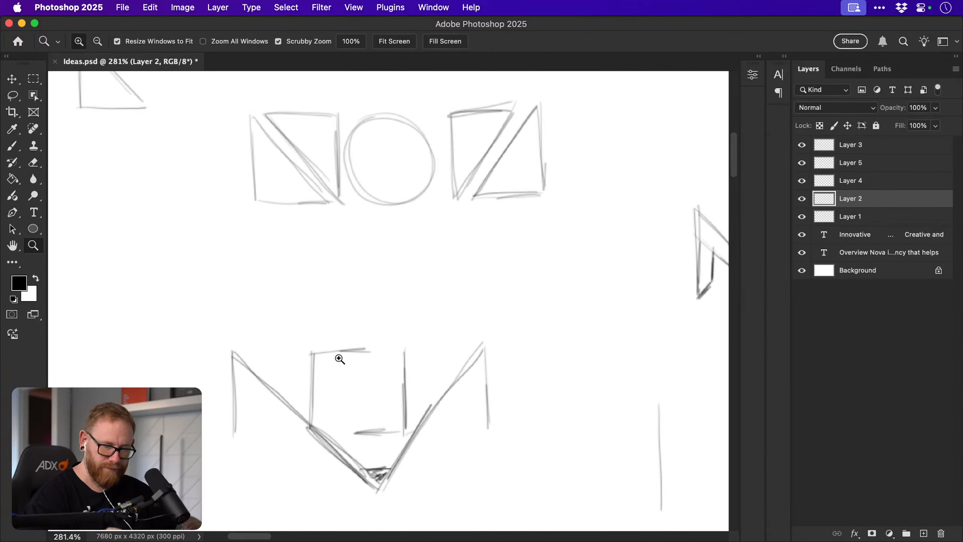
key(e)
drag(371, 349, 343, 350)
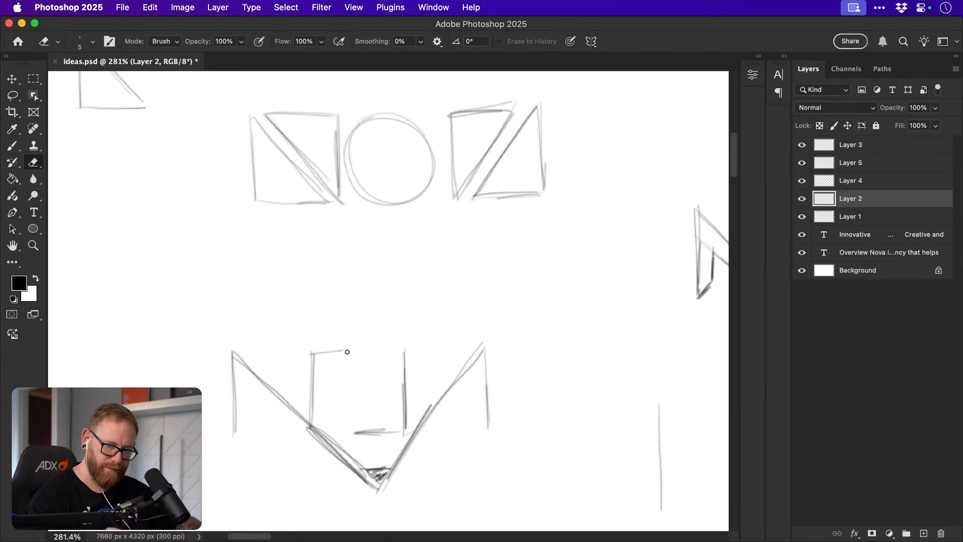
drag(352, 432, 370, 434)
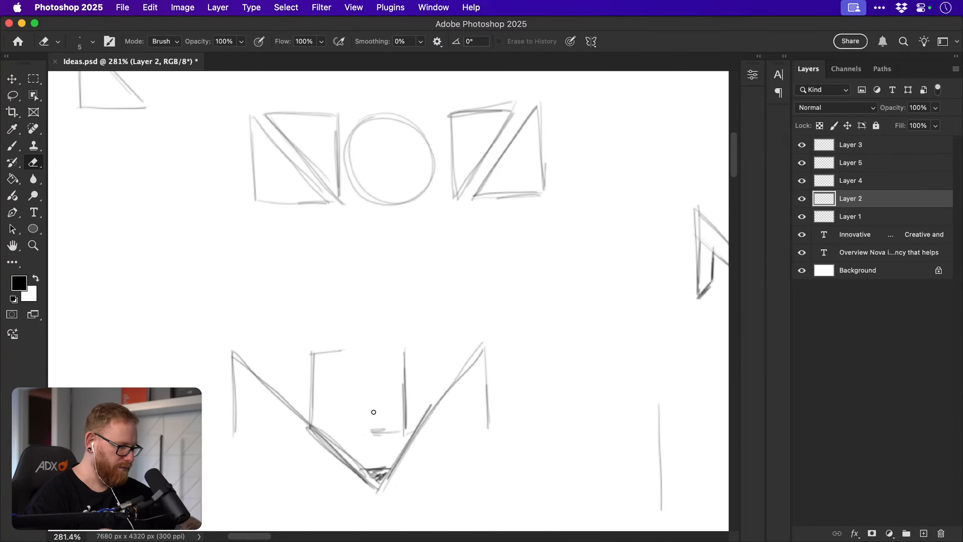
Sketch short inner verticals down from the crest's top line and up from its bottom line to form two interlocking hooks.
key(b)
mouse_move(329, 352)
mouse_down()
mouse_move(374, 352)
mouse_move(373, 402)
mouse_move(342, 430)
mouse_up()
drag(341, 370, 342, 430)
drag(344, 384, 342, 429)
Start a new sketch with a vertical stroke in the empty canvas area below and left of the crest.
key(space)
drag(492, 394, 518, 319)
key(super+minus)
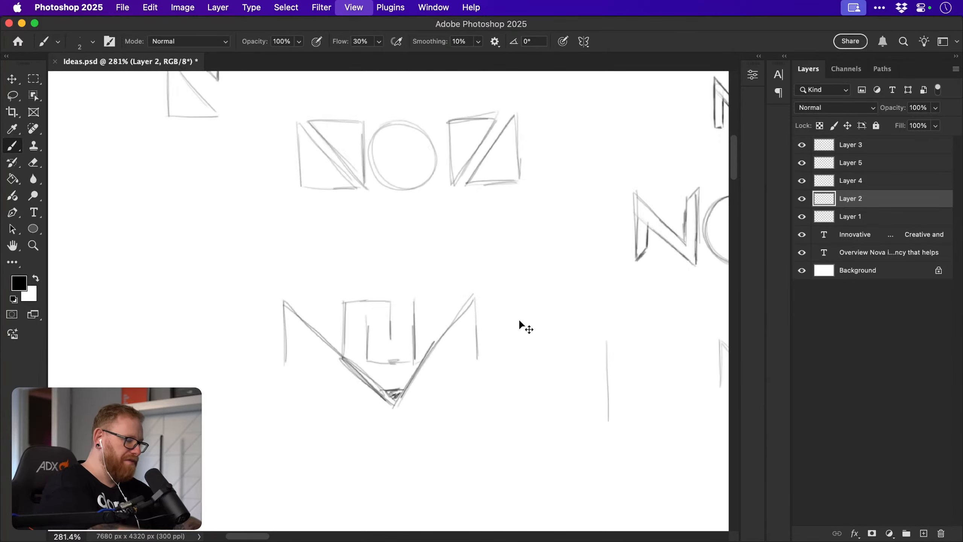
key(super+minus)
key(space)
drag(475, 363, 514, 354)
key(z)
mouse_move(300, 411)
mouse_down()
mouse_move(328, 415)
mouse_move(320, 413)
mouse_up()
key(b)
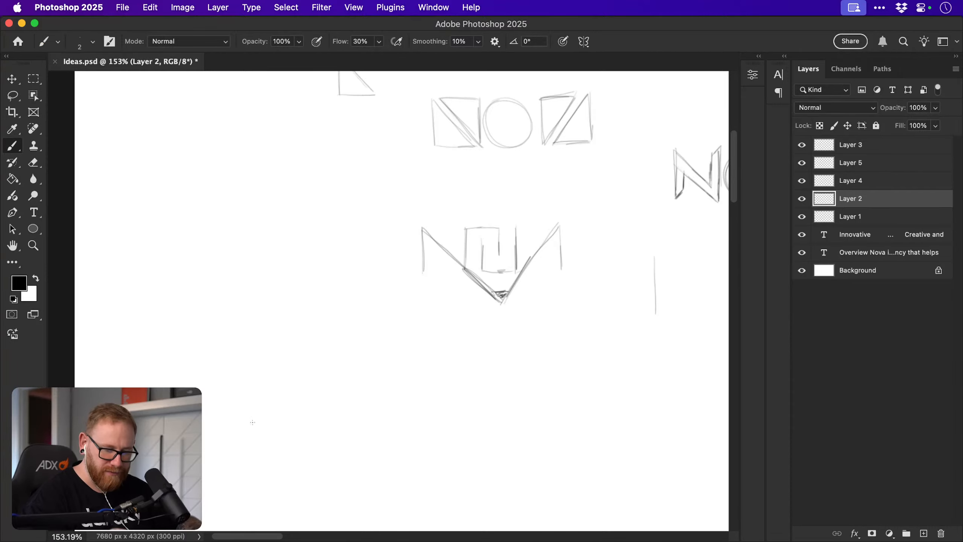
drag(186, 377, 186, 428)
key(space)
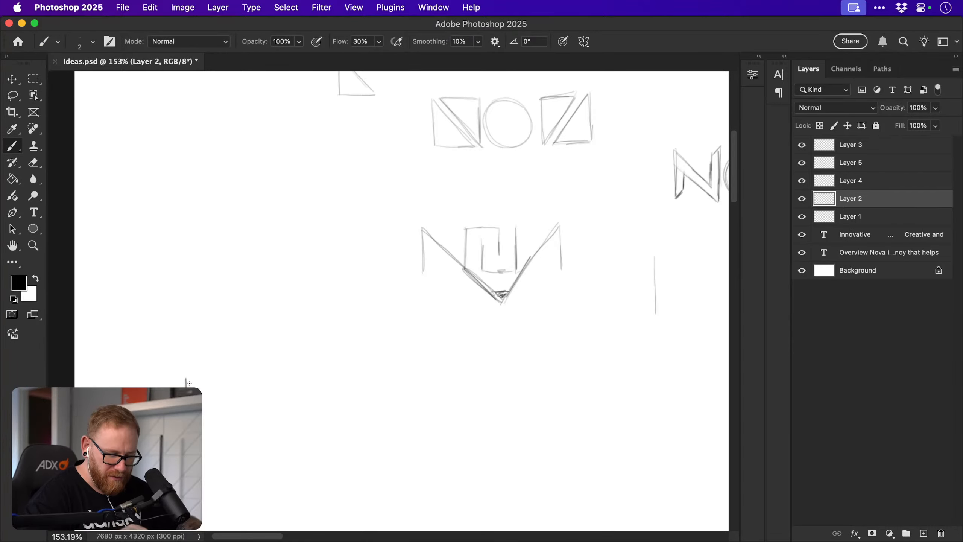
Sketch a wide N-and-A outline below the existing sketches, with vertical outer strokes and diagonals meeting in a central V.
mouse_move(186, 377)
mouse_down()
mouse_move(243, 452)
mouse_move(288, 383)
mouse_up()
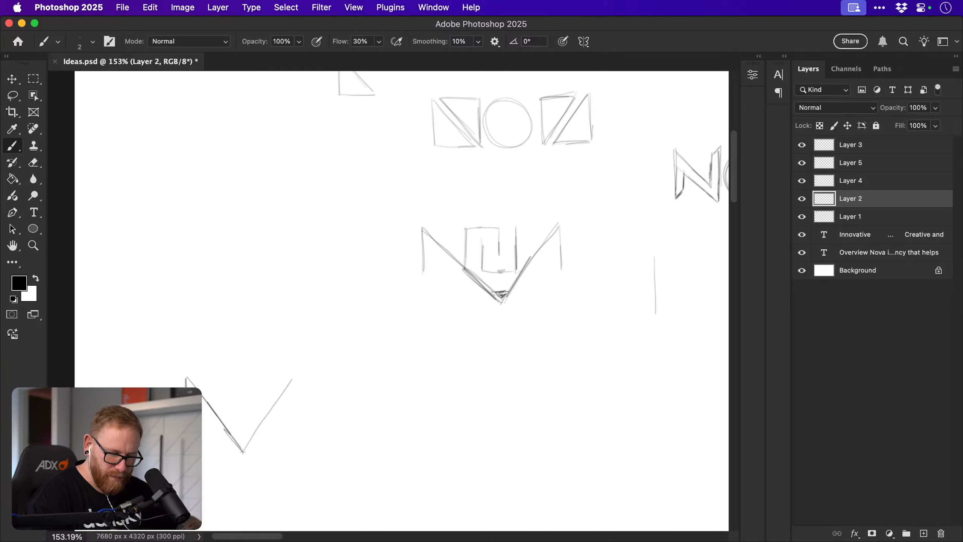
drag(242, 452, 286, 387)
mouse_move(258, 430)
mouse_down()
mouse_move(289, 382)
mouse_move(296, 425)
mouse_move(294, 396)
mouse_up()
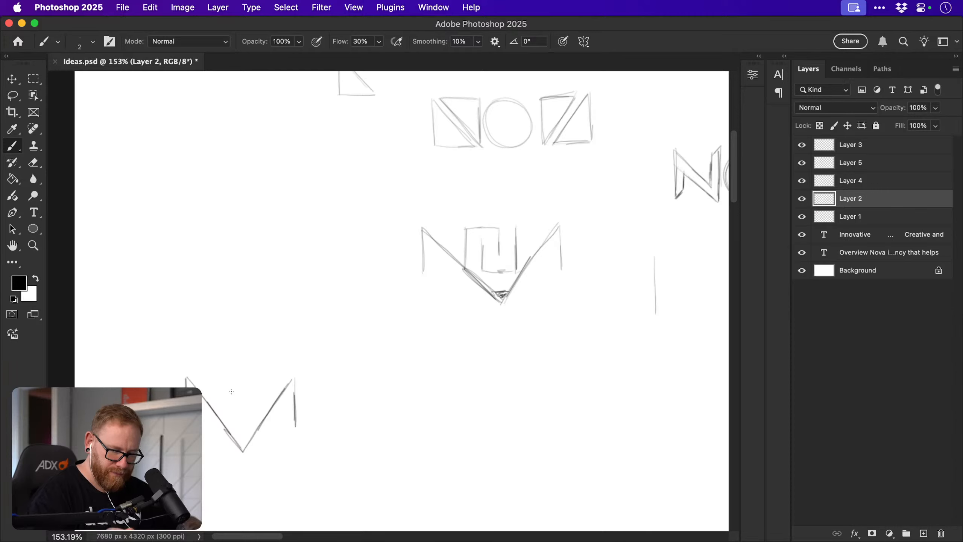
Sketch a squared O between the diagonals, with an inner stroke and a separate vertical line beside it.
mouse_move(225, 425)
mouse_down()
mouse_move(223, 380)
mouse_move(223, 424)
mouse_up()
key(super+z)
key(super+z)
drag(224, 379, 224, 425)
mouse_move(259, 385)
mouse_down()
mouse_move(260, 422)
mouse_move(263, 374)
mouse_move(233, 384)
mouse_move(249, 419)
mouse_up()
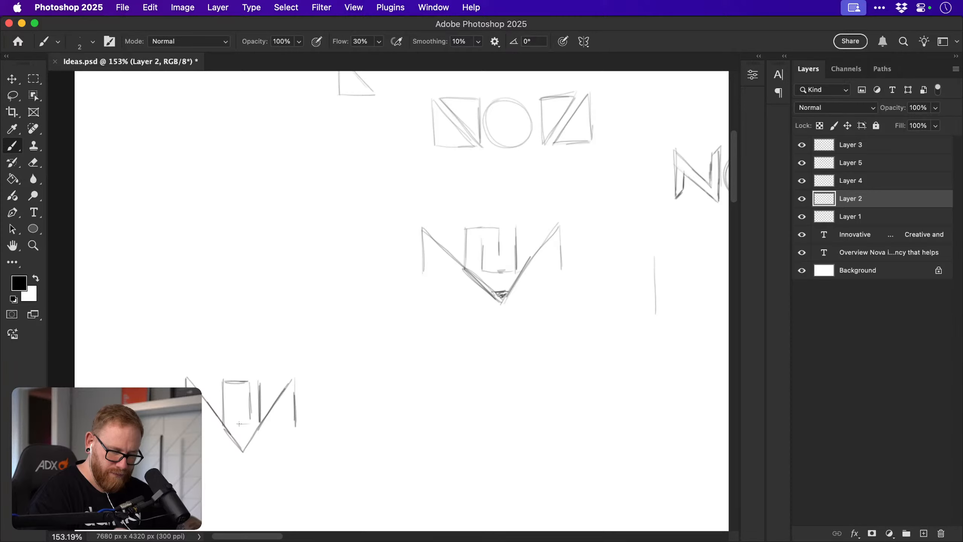
mouse_move(238, 419)
mouse_down()
mouse_move(236, 396)
mouse_move(235, 419)
mouse_move(250, 416)
mouse_up()
key(super+z)
drag(235, 395, 235, 418)
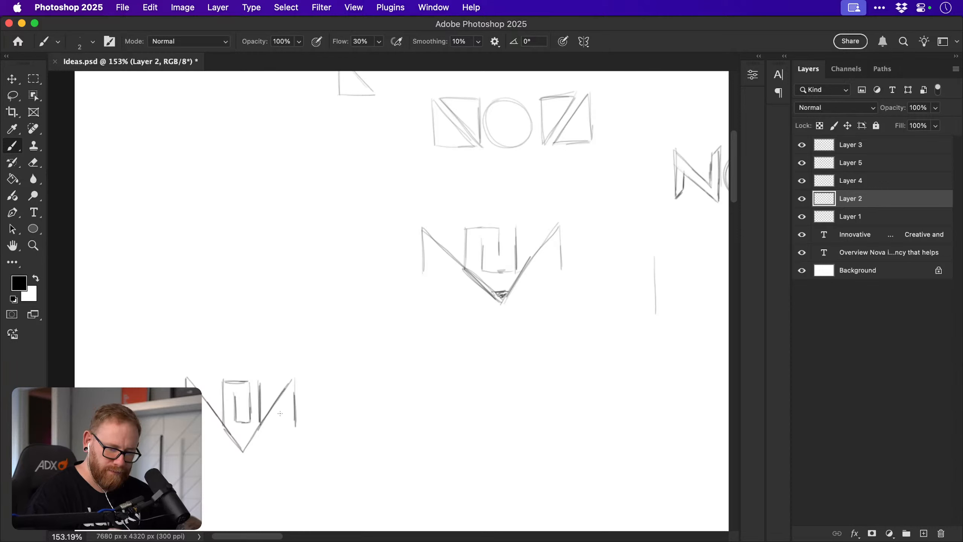
Add a short crossbar to the A and a small horizontal line across the tip of the V.
drag(280, 413, 293, 414)
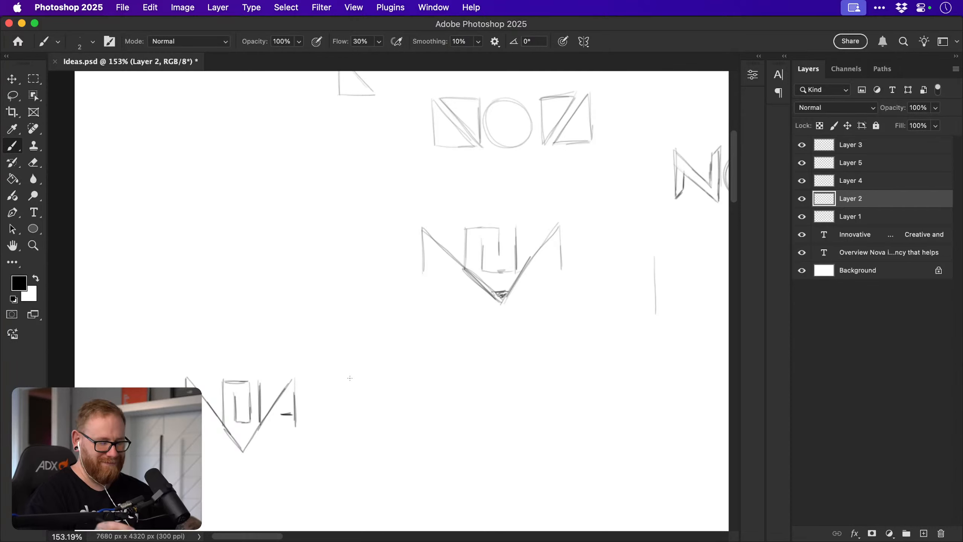
drag(235, 443, 248, 443)
key(super+z)
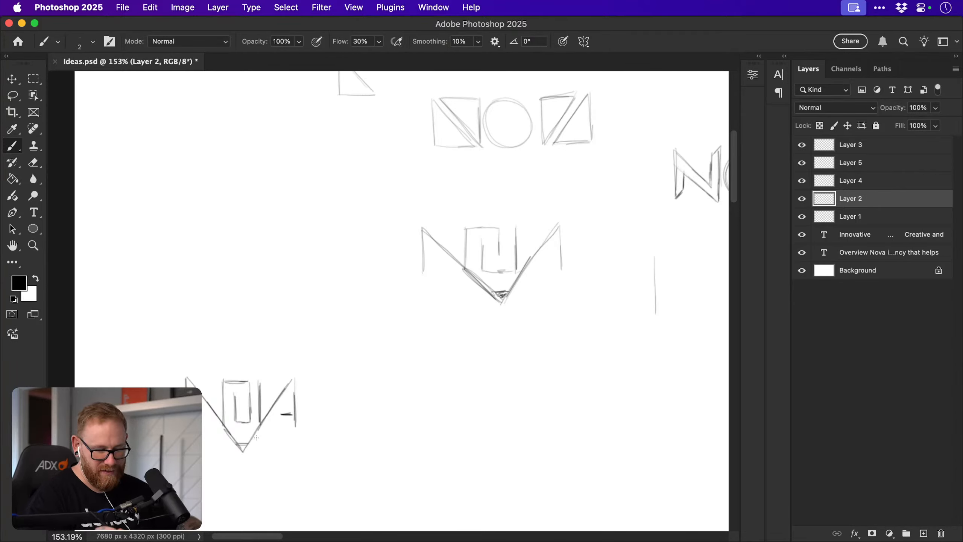
Erase the O's inner strokes and redraw it as one wider box closed along its top and base.
key(w)
key(e)
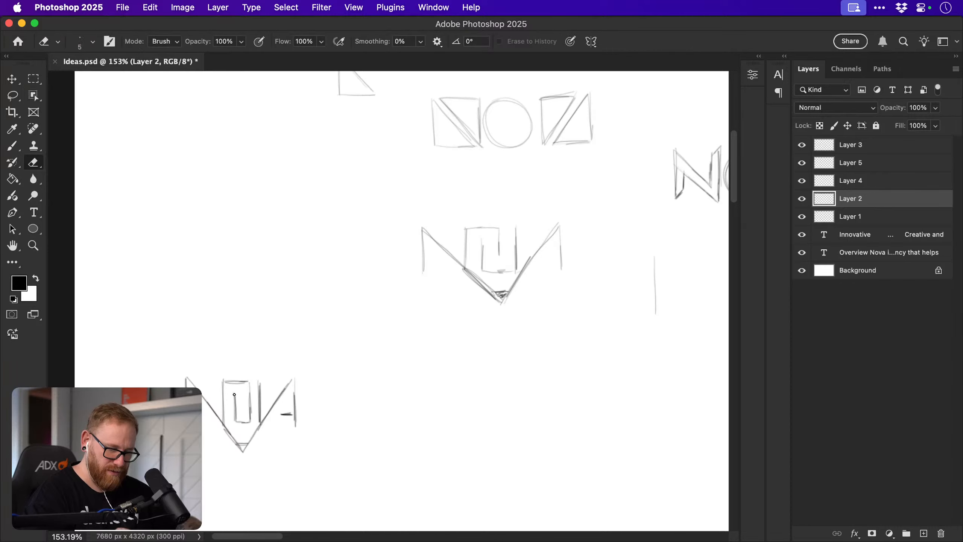
mouse_move(235, 397)
mouse_down()
mouse_move(250, 423)
mouse_move(240, 423)
mouse_move(233, 393)
mouse_move(243, 424)
mouse_move(255, 407)
mouse_move(248, 425)
mouse_move(230, 424)
mouse_move(257, 424)
mouse_move(230, 426)
mouse_move(264, 424)
mouse_up()
key(b)
key(e)
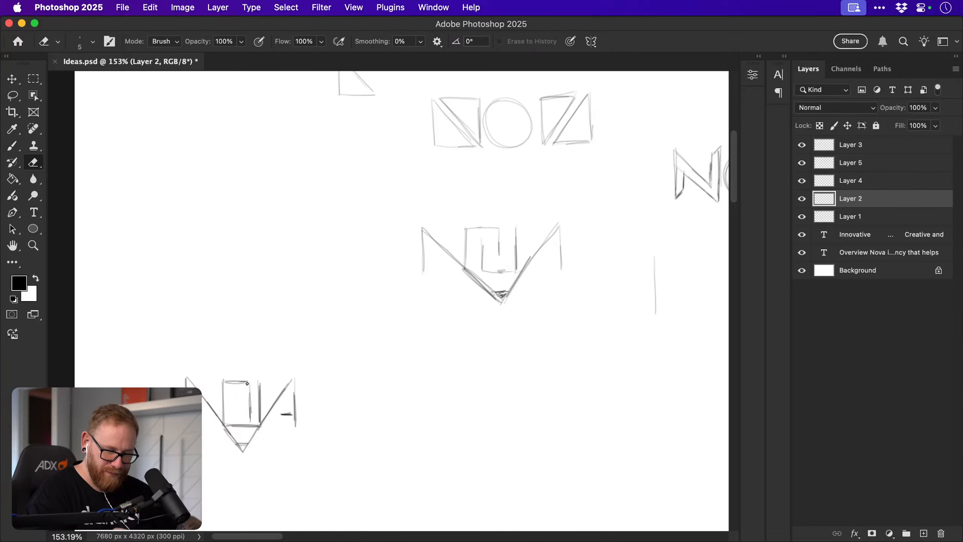
drag(247, 383, 250, 425)
key(b)
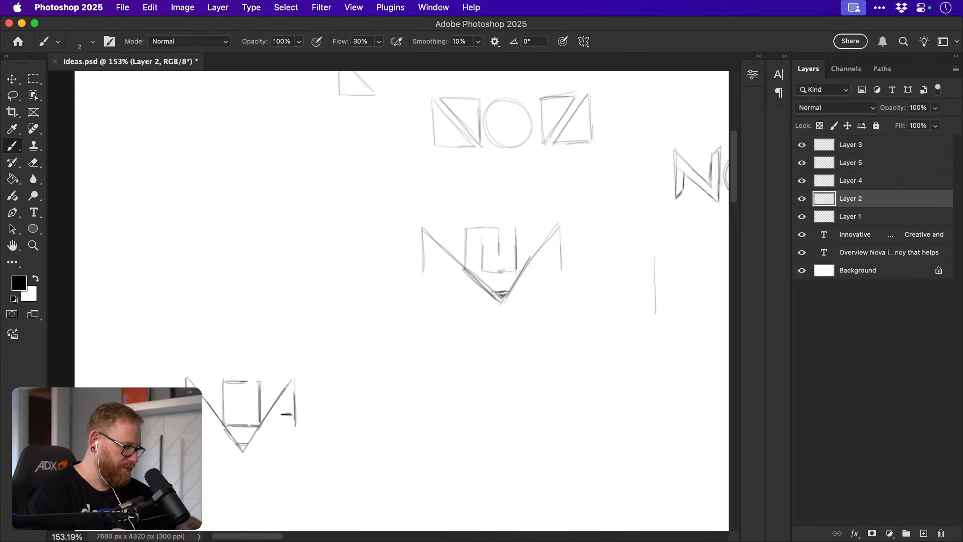
drag(246, 382, 256, 382)
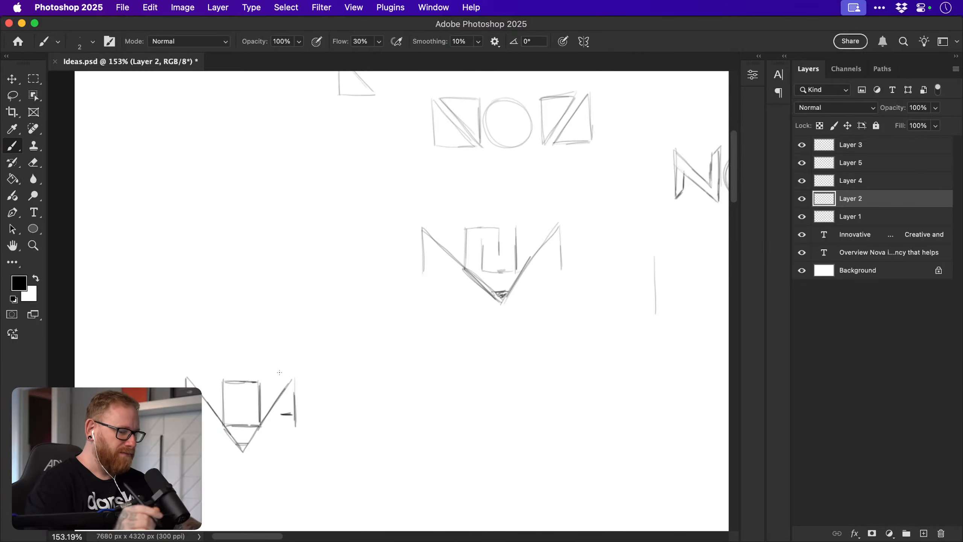
Increase the brush size to 3.
key(bracketright)
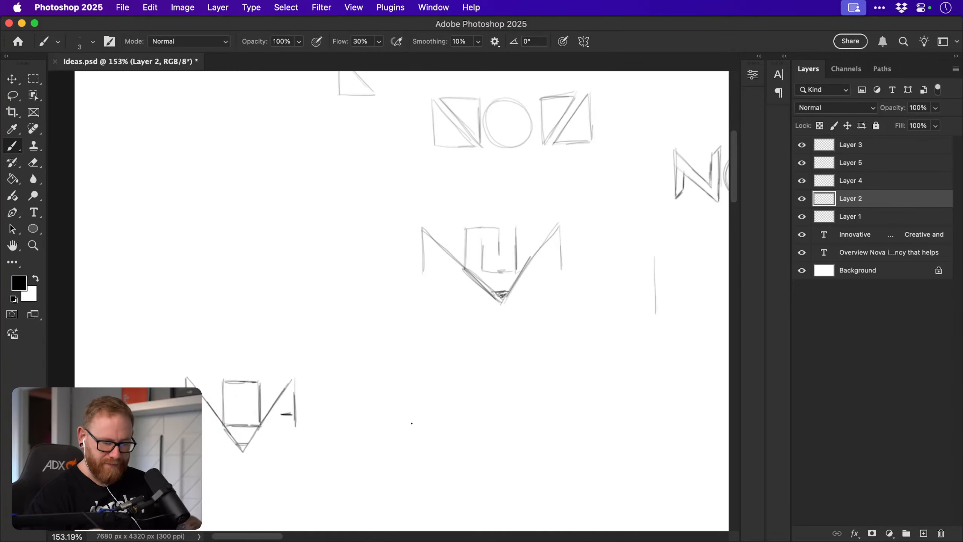
mouse_move(423, 424)
mouse_down()
mouse_move(404, 427)
mouse_move(407, 471)
mouse_up()
mouse_move(191, 232)
mouse_down()
mouse_move(190, 281)
mouse_move(217, 213)
mouse_up()
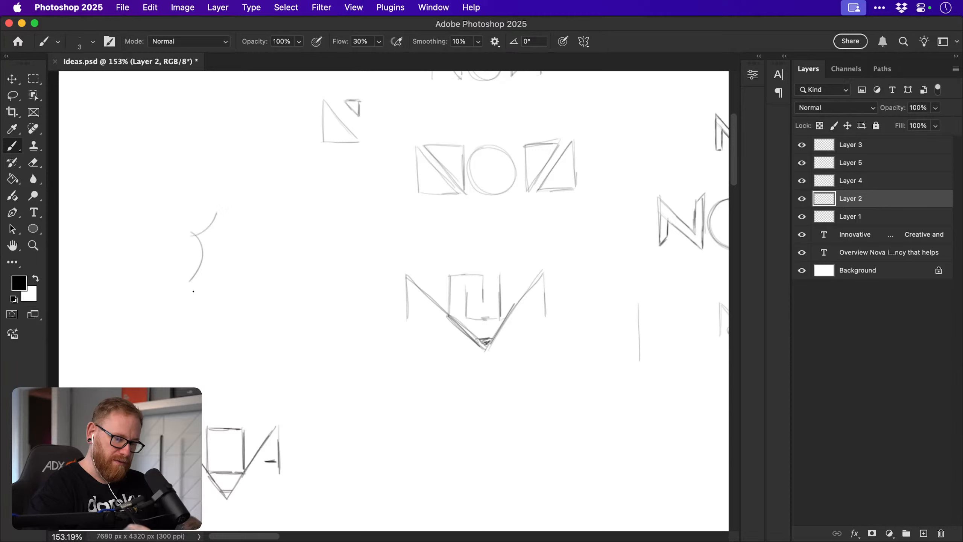
key(super+z)
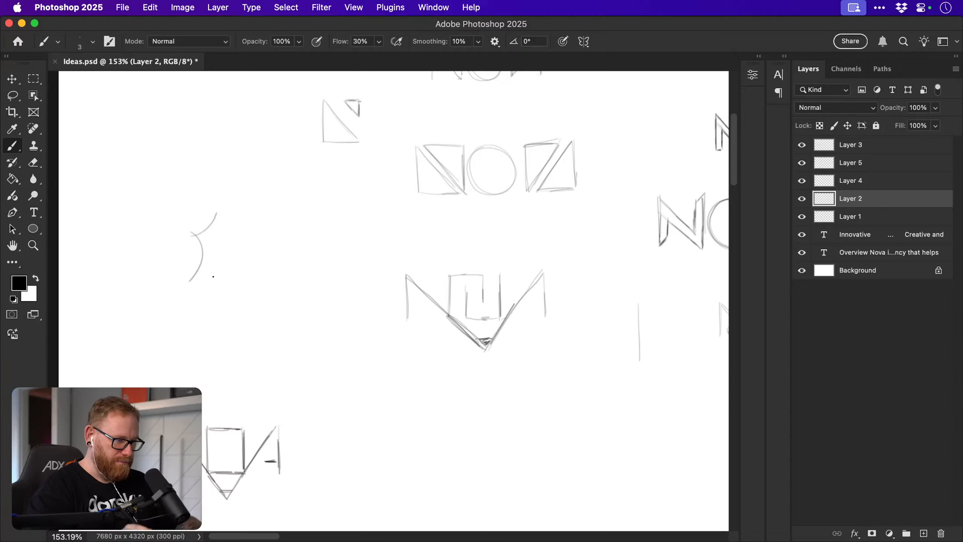
key(super+z)
mouse_move(197, 238)
mouse_down()
mouse_move(224, 235)
mouse_move(229, 223)
mouse_up()
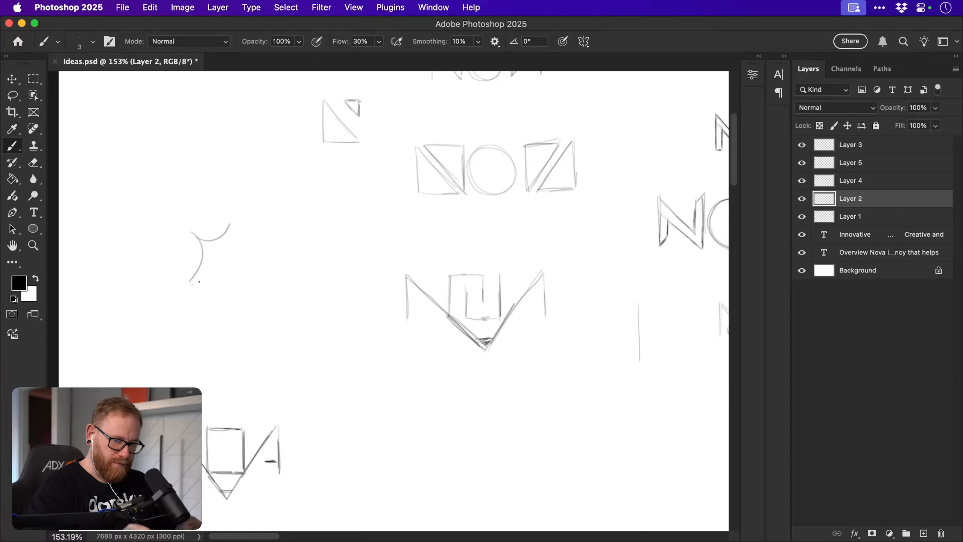
drag(199, 282, 234, 291)
drag(231, 230, 246, 287)
key(super+z)
key(super+z)
key(super+z)
key(super+z)
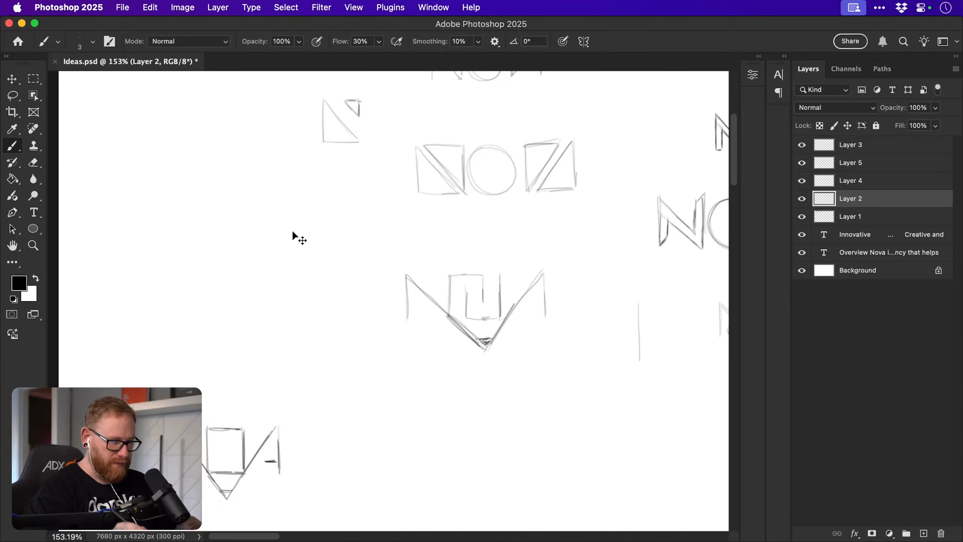
Sketch a diamond shape from four straight sides in the empty area above the new boxed-O wordmark.
mouse_move(189, 267)
mouse_down()
mouse_move(213, 235)
mouse_move(248, 258)
mouse_move(224, 295)
mouse_move(255, 264)
mouse_move(227, 297)
mouse_up()
drag(229, 300, 257, 257)
drag(219, 223, 257, 261)
drag(191, 268, 229, 226)
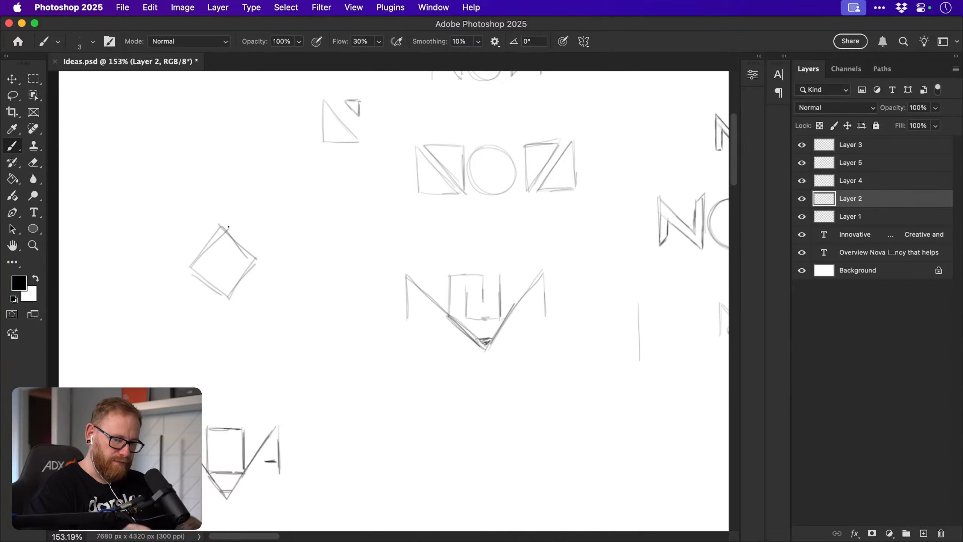
Sketch another N-and-A outline meeting in a V on the blank area beside the boxed-O wordmark, with a diamond O nested above the V.
key(space)
drag(462, 291, 407, 333)
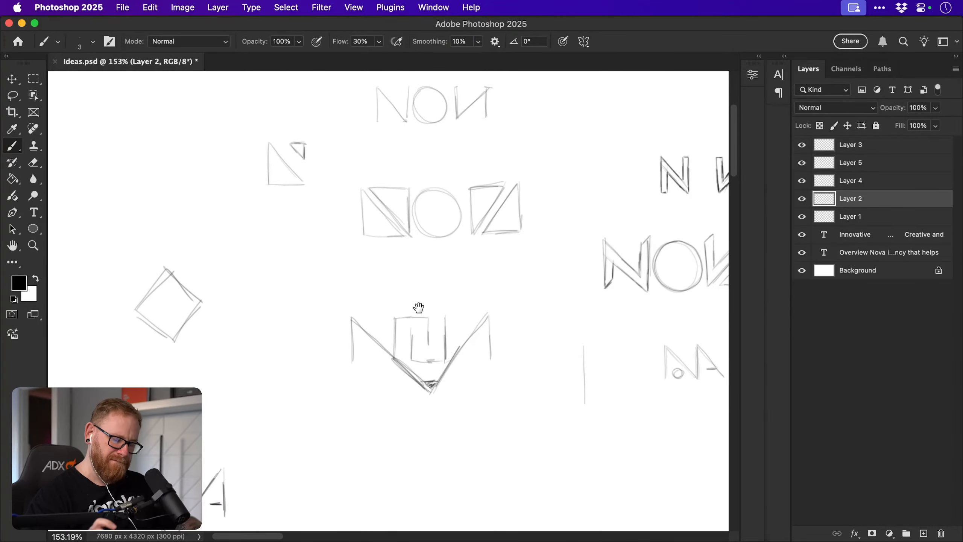
drag(421, 462, 421, 365)
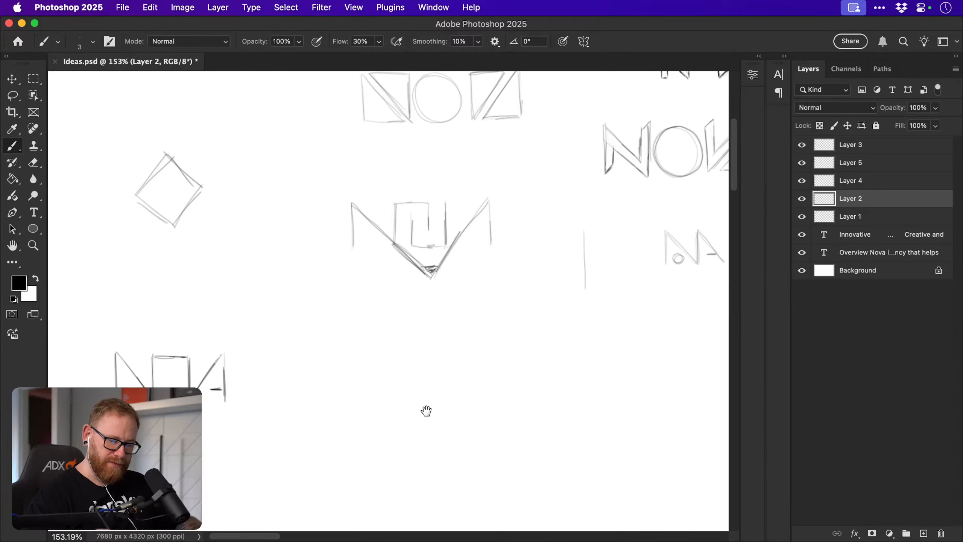
drag(292, 408, 224, 319)
mouse_move(296, 340)
mouse_down()
mouse_move(298, 413)
mouse_move(394, 389)
mouse_move(417, 339)
mouse_move(427, 397)
mouse_up()
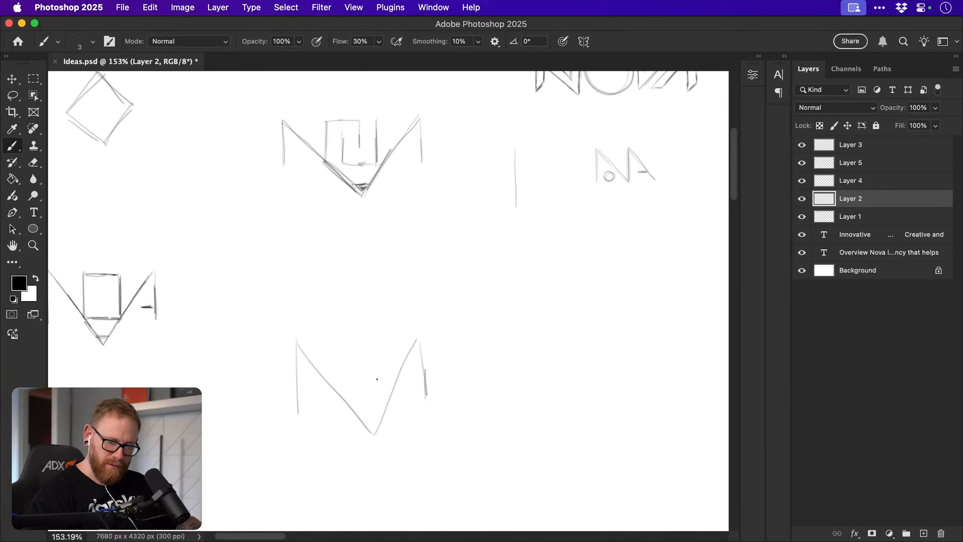
drag(320, 349, 356, 394)
mouse_move(325, 344)
mouse_down()
mouse_move(351, 309)
mouse_move(388, 345)
mouse_move(364, 397)
mouse_move(322, 346)
mouse_move(360, 308)
mouse_move(379, 332)
mouse_up()
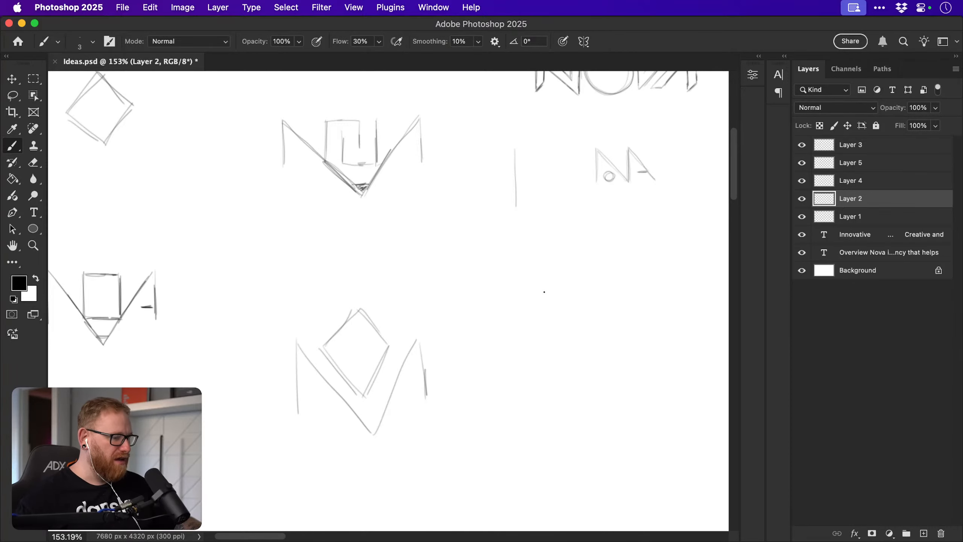
Review all the logo sketches together with the highlighted brief at the head of the canvas.
drag(547, 309, 529, 333)
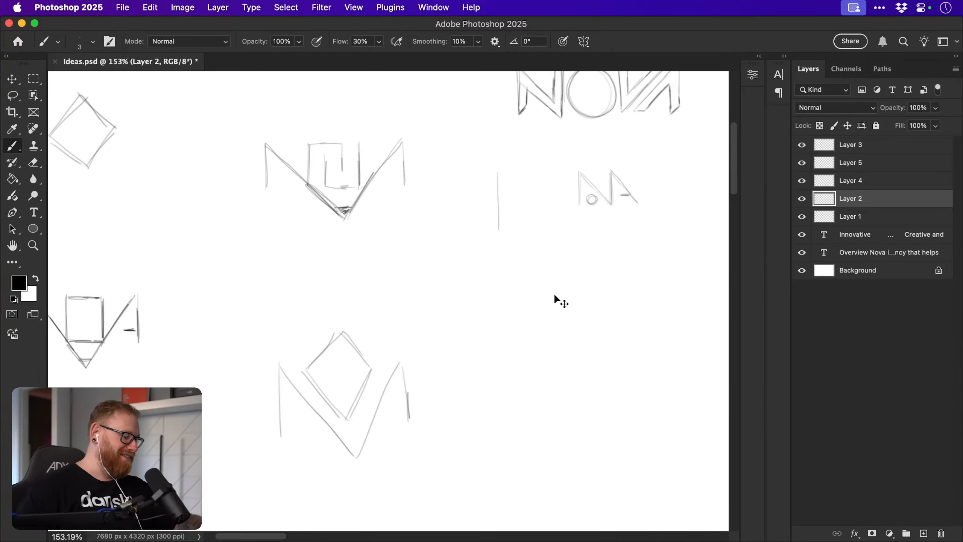
key(super+1)
drag(478, 348, 441, 344)
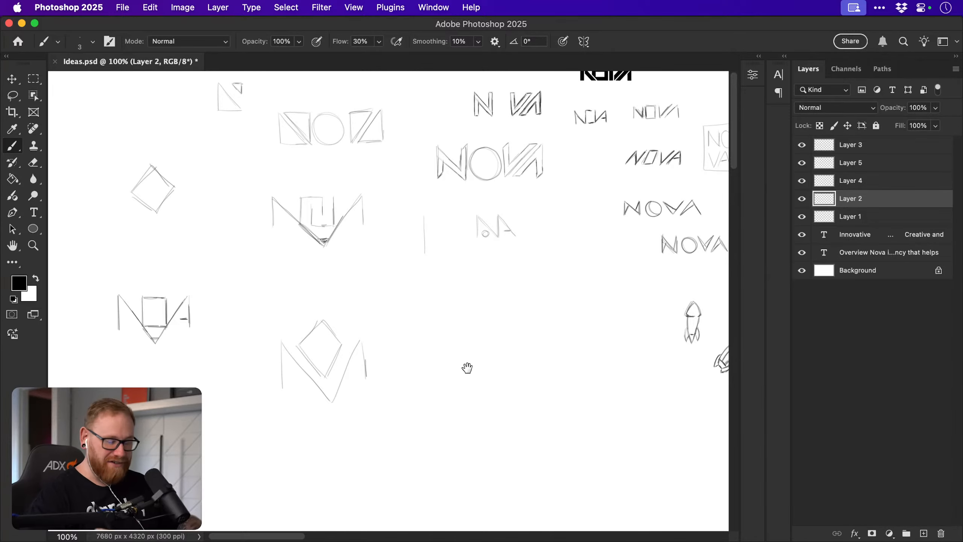
mouse_move(472, 382)
mouse_down()
mouse_move(441, 407)
mouse_move(394, 390)
mouse_up()
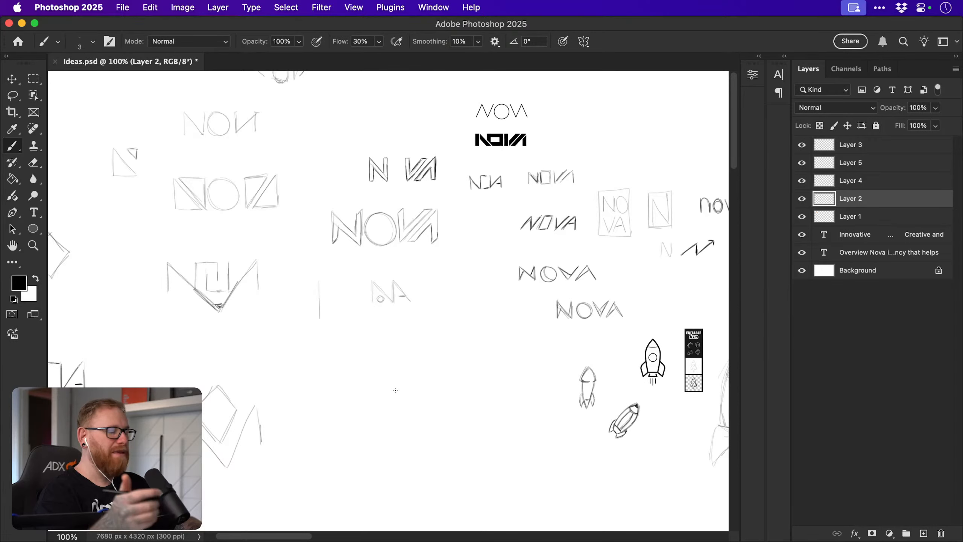
scroll(395, 390, right, 5)
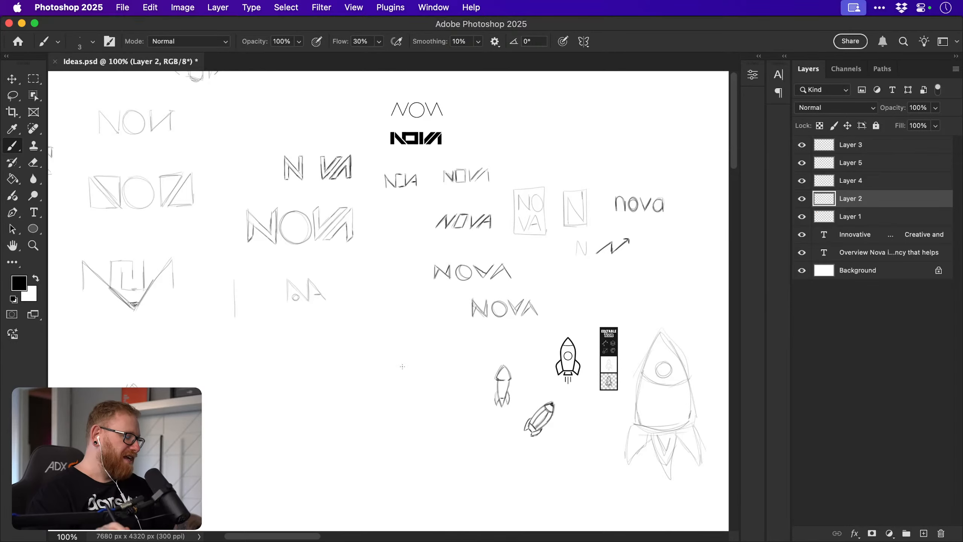
key(super+minus)
key(super+minus)
mouse_move(482, 371)
mouse_down()
mouse_move(449, 401)
mouse_move(424, 400)
mouse_move(428, 420)
mouse_up()
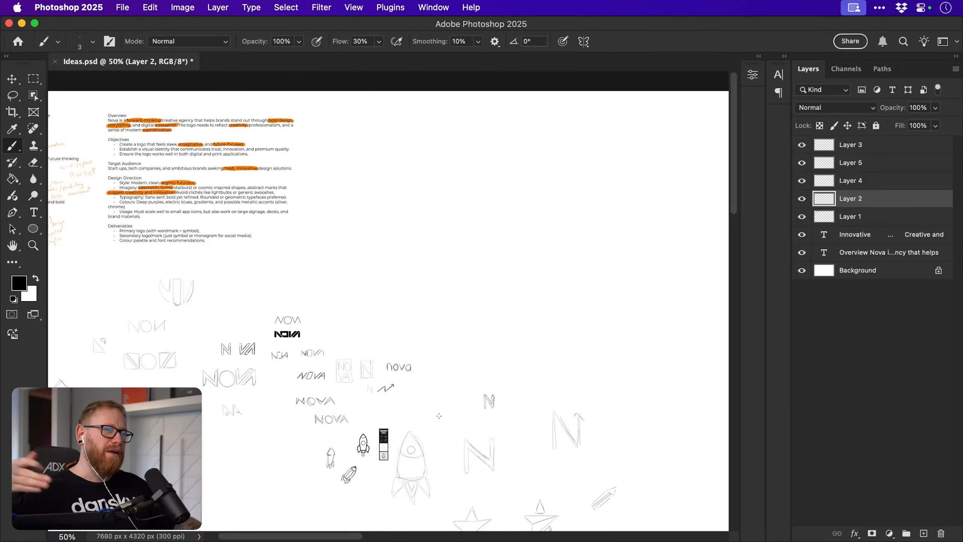
drag(419, 326, 430, 319)
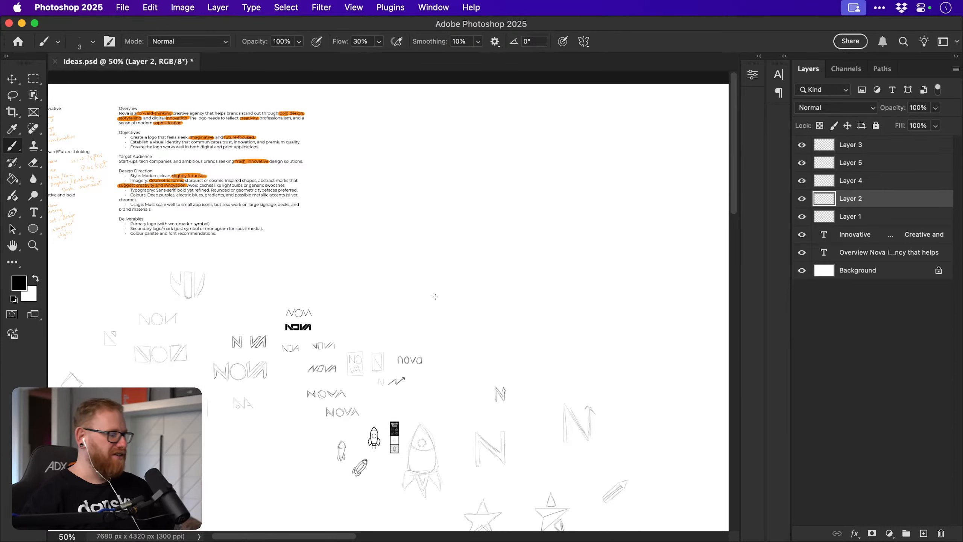
Save the sketch document.
key(super+s)
drag(415, 307, 434, 315)
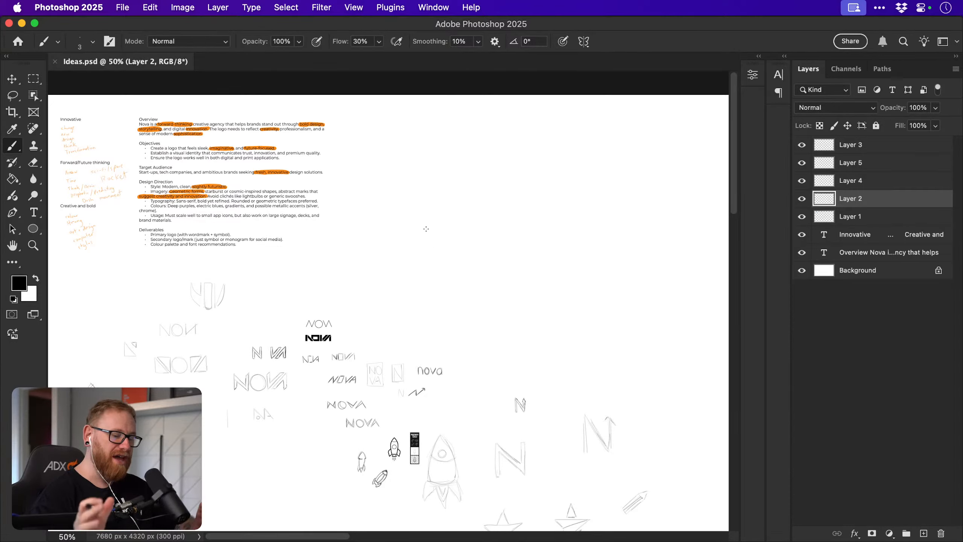
mouse_move(441, 224)
mouse_down()
mouse_move(495, 200)
mouse_move(459, 262)
mouse_move(519, 267)
mouse_up()
key(super+z)
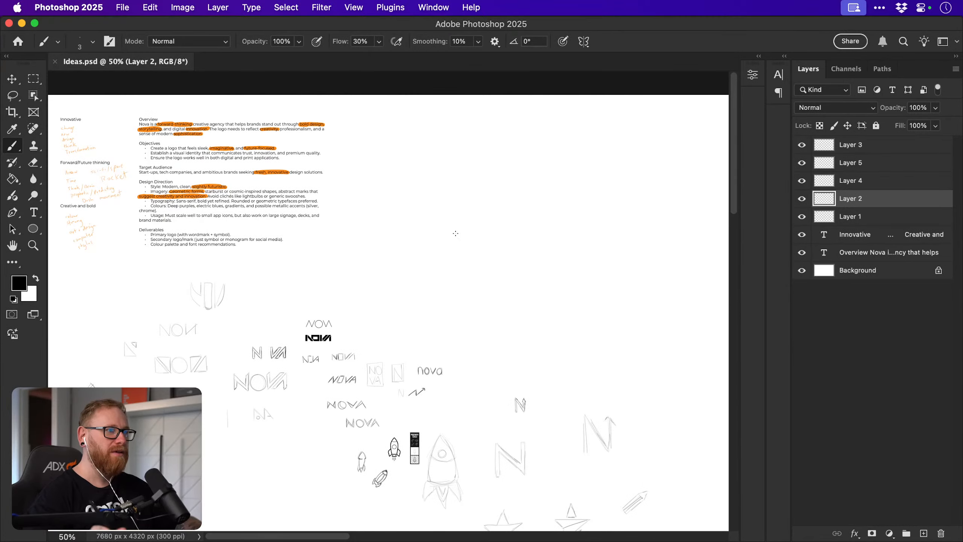
mouse_move(444, 169)
mouse_down()
mouse_move(568, 178)
mouse_move(534, 307)
mouse_move(638, 211)
mouse_up()
key(super+z)
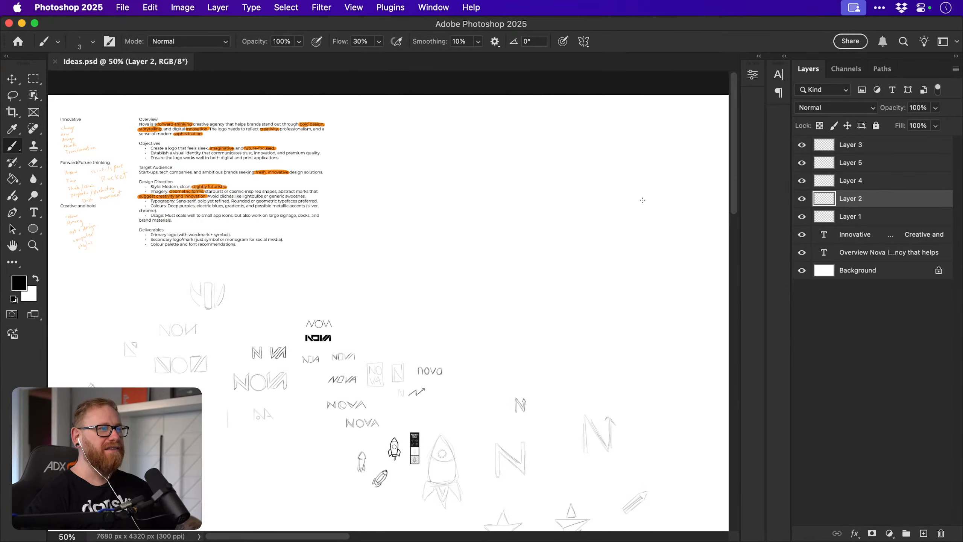
mouse_move(405, 221)
mouse_down()
mouse_move(506, 228)
mouse_move(481, 281)
mouse_move(569, 258)
mouse_up()
key(super+z)
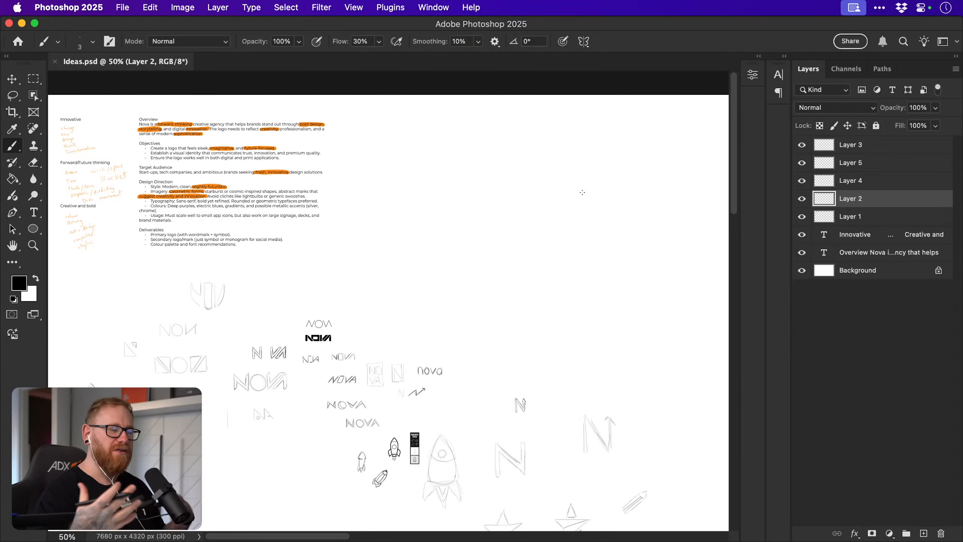
Zoom in on the large outlined NOVA sketch with the circular O to examine its letterforms.
key(space)
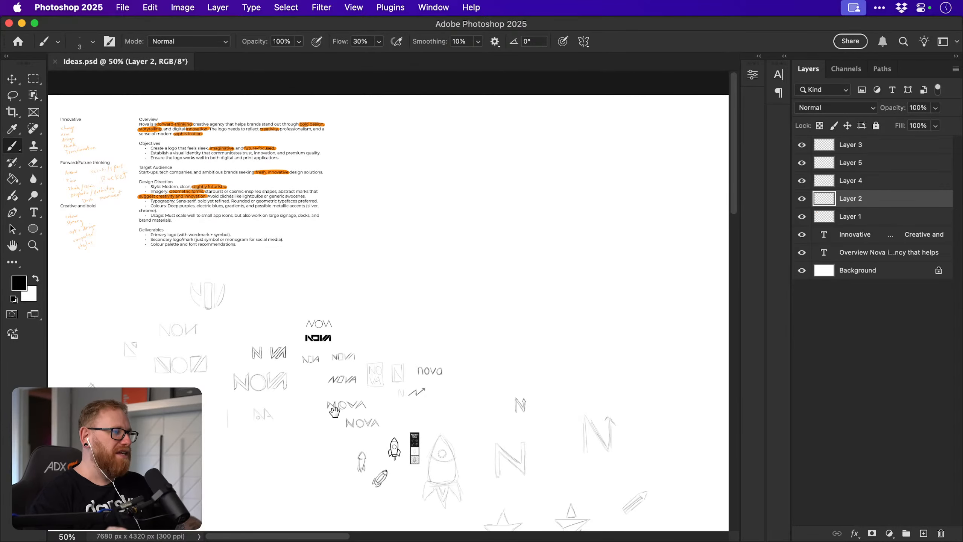
drag(333, 408, 452, 371)
key(super+space)
drag(393, 346, 530, 344)
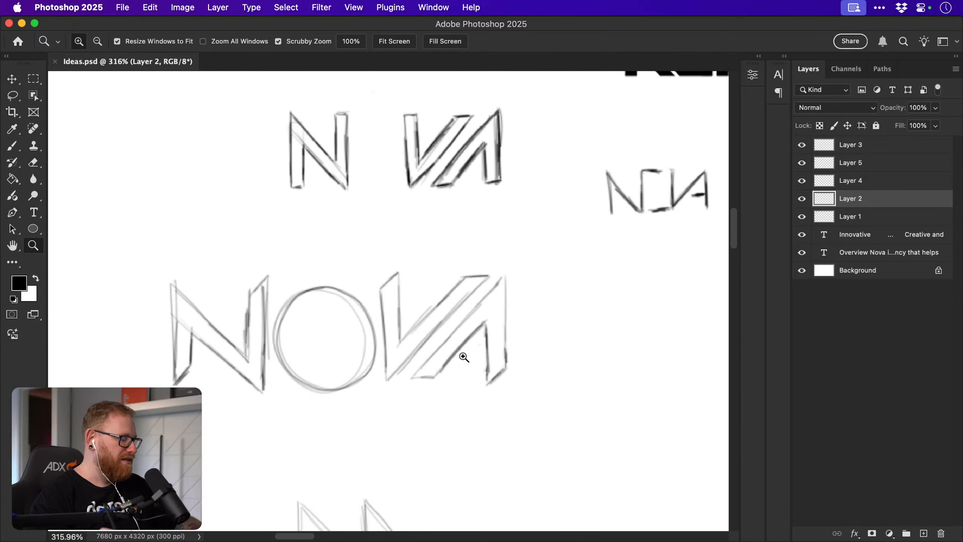
mouse_move(190, 220)
mouse_down()
mouse_move(220, 270)
mouse_move(225, 239)
mouse_up()
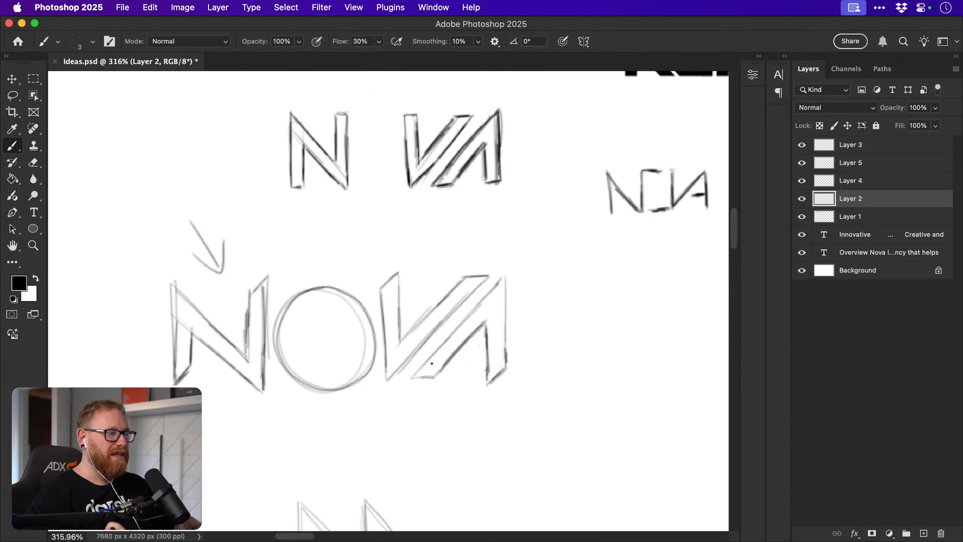
key(super+z)
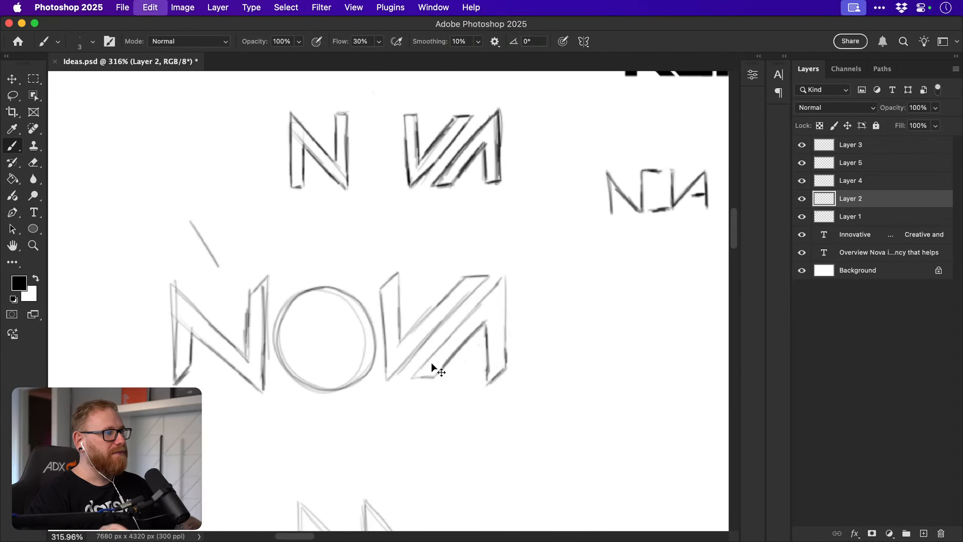
key(super+z)
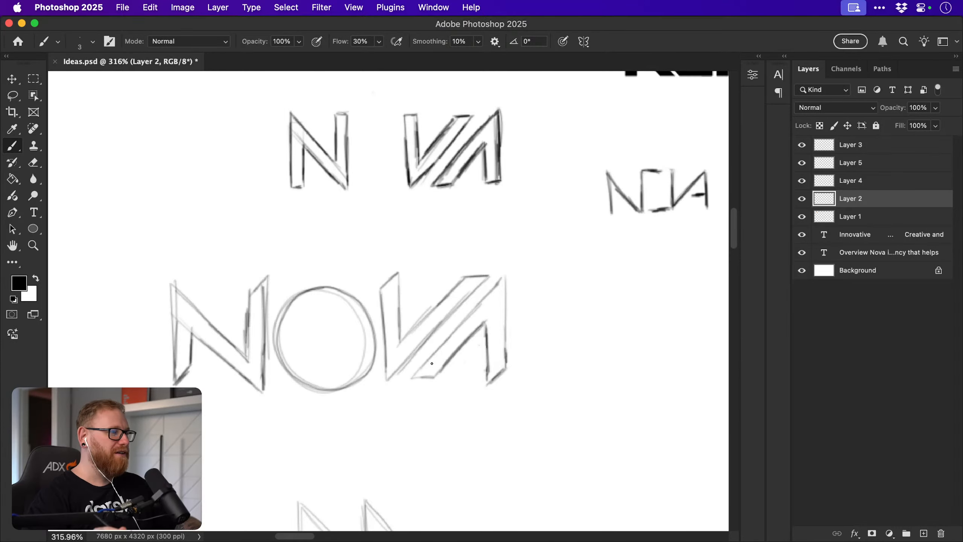
Review the full set of logo sketches together with the highlighted brief and save the document.
key(super+minus)
key(super+minus)
key(super+minus)
key(super+minus)
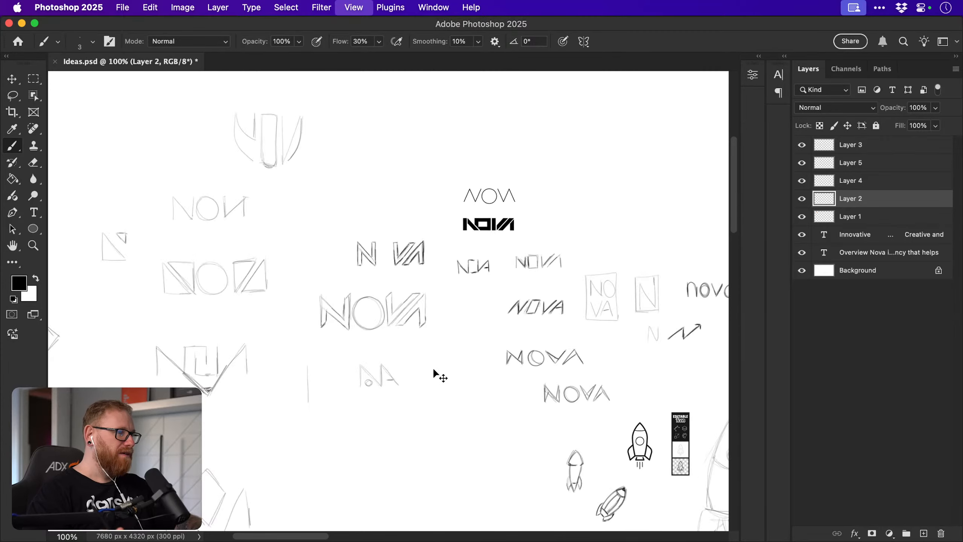
key(super+minus)
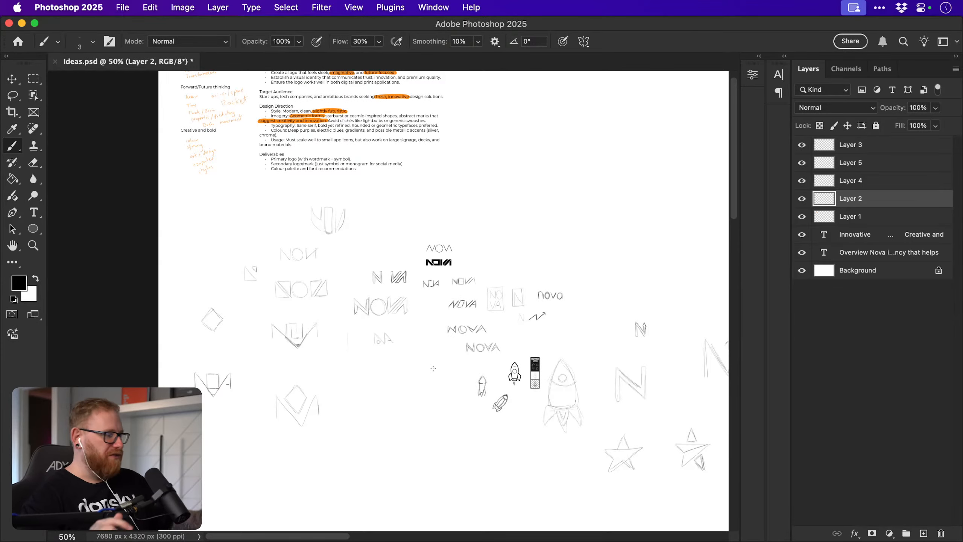
drag(393, 232, 393, 261)
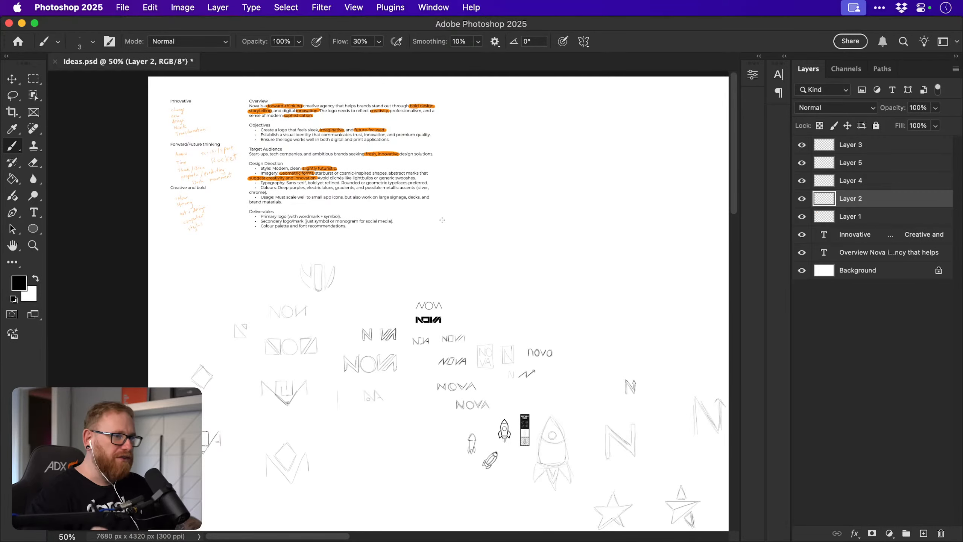
key(super+s)
drag(435, 415, 414, 431)
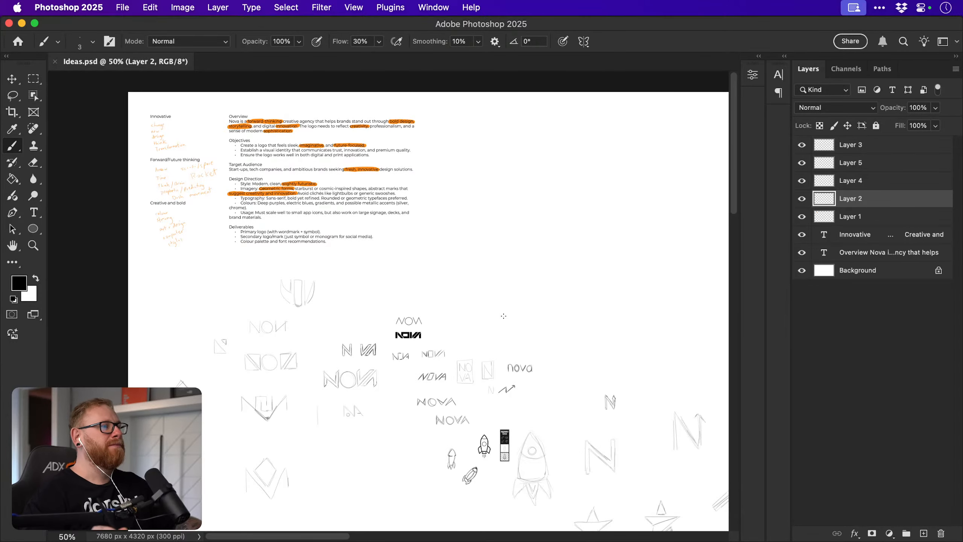
Look over the wordmark, rocket, star and N symbol sketches below the brief.
mouse_move(496, 258)
mouse_down()
mouse_move(500, 302)
mouse_move(622, 291)
mouse_move(659, 251)
mouse_up()
key(super+z)
scroll(530, 366, down, 5)
scroll(530, 366, right, 2)
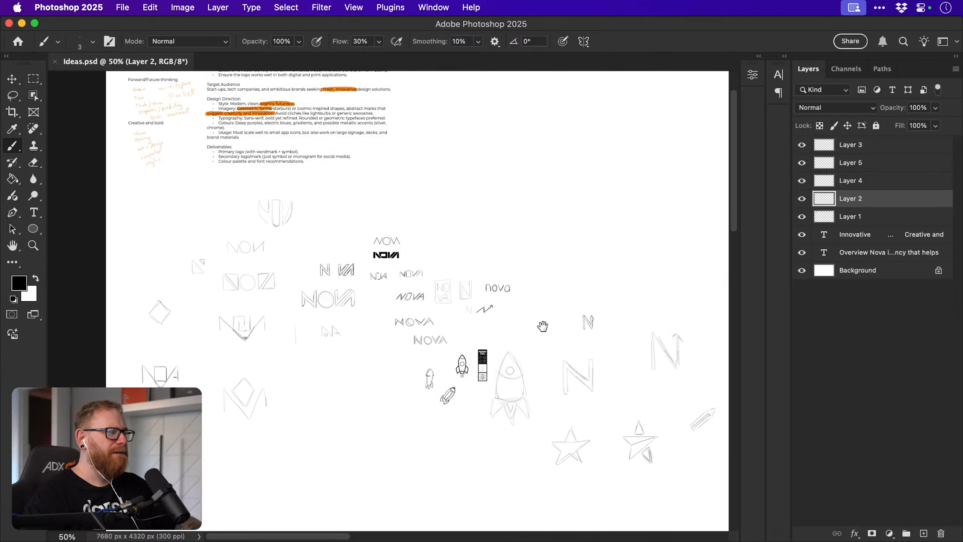
drag(520, 329, 494, 327)
scroll(495, 327, down, 3)
scroll(494, 327, left, 2)
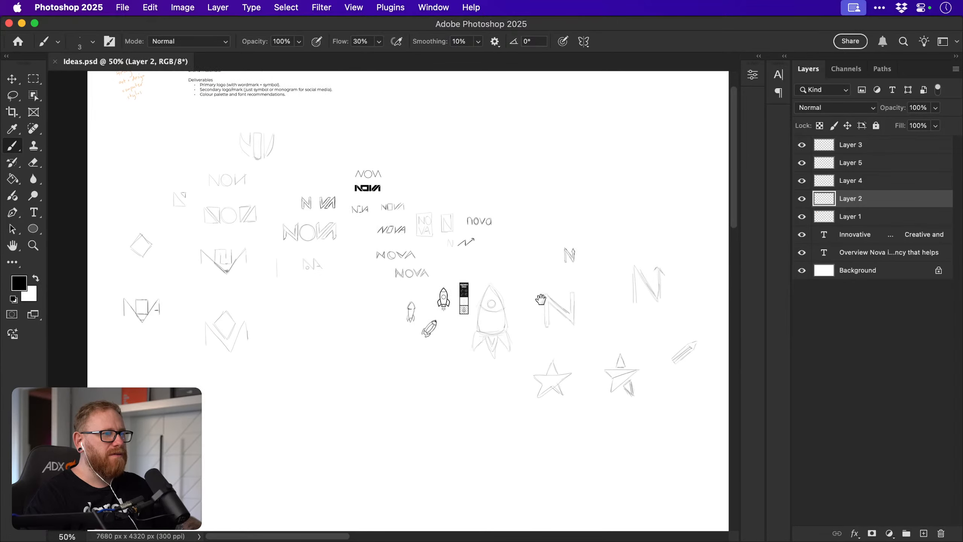
Sketch a plain single-line NOVA on Layer 2 in the blank area below the existing sketches.
key(z)
drag(359, 408, 380, 405)
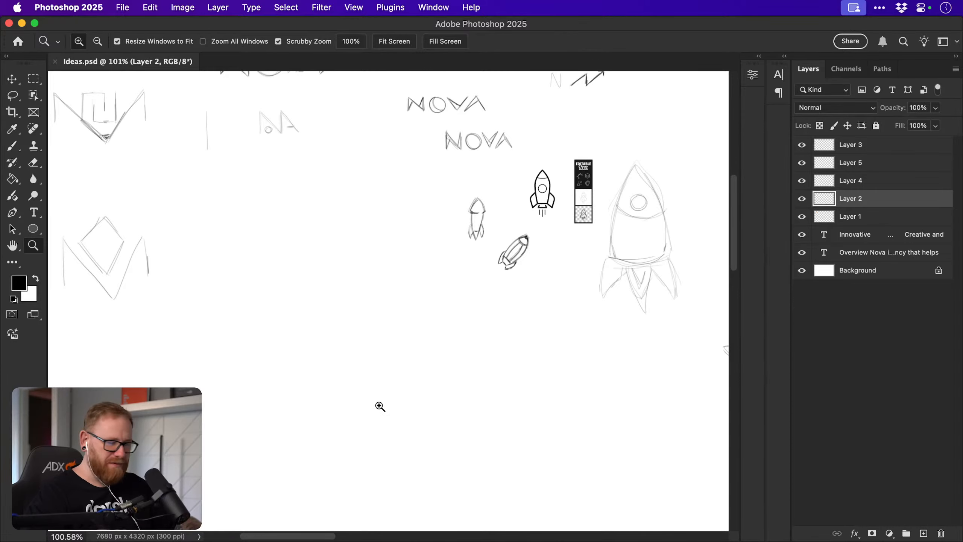
key(b)
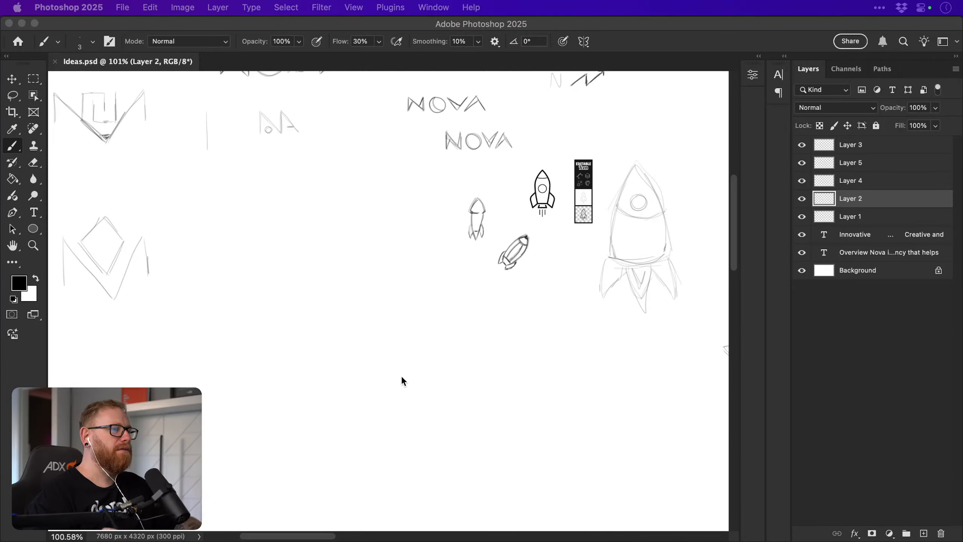
click(391, 358)
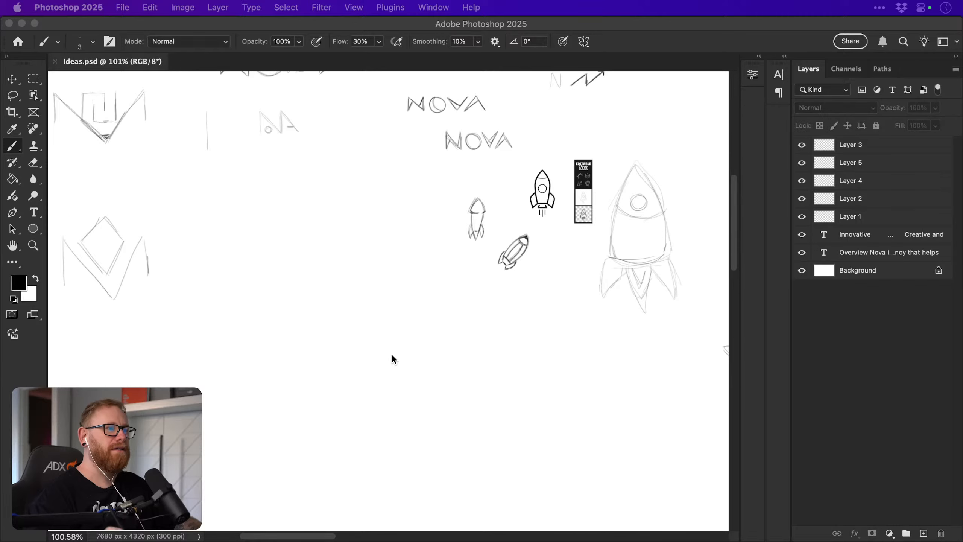
click(865, 198)
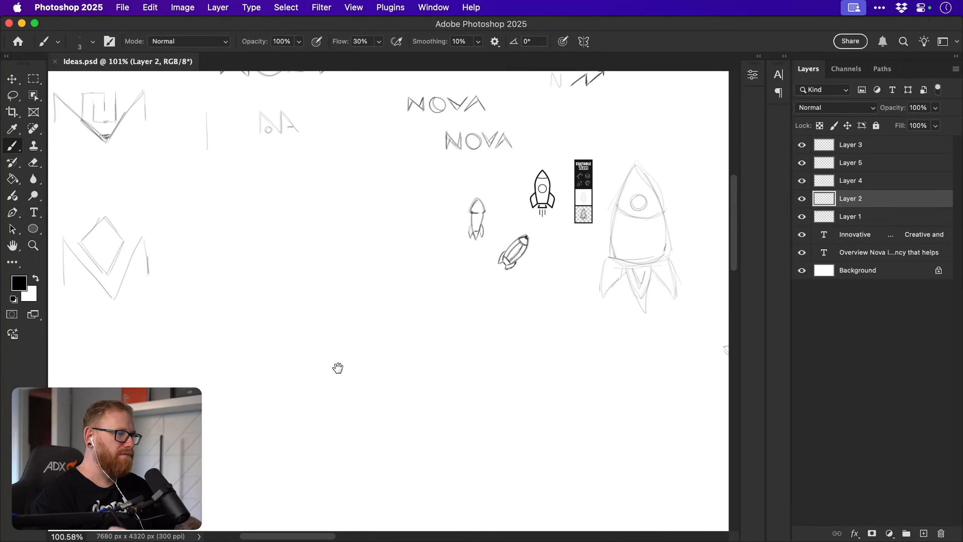
drag(337, 365, 412, 352)
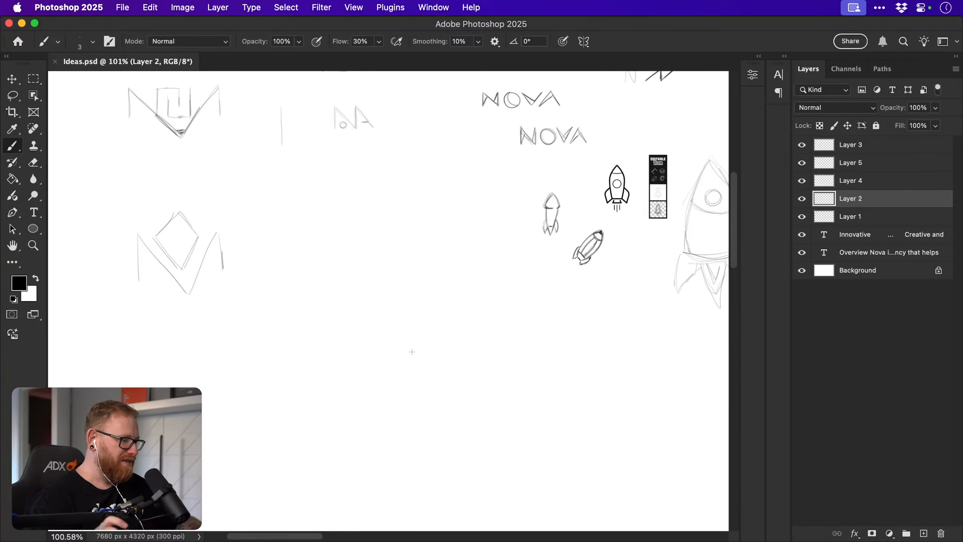
drag(405, 371, 412, 361)
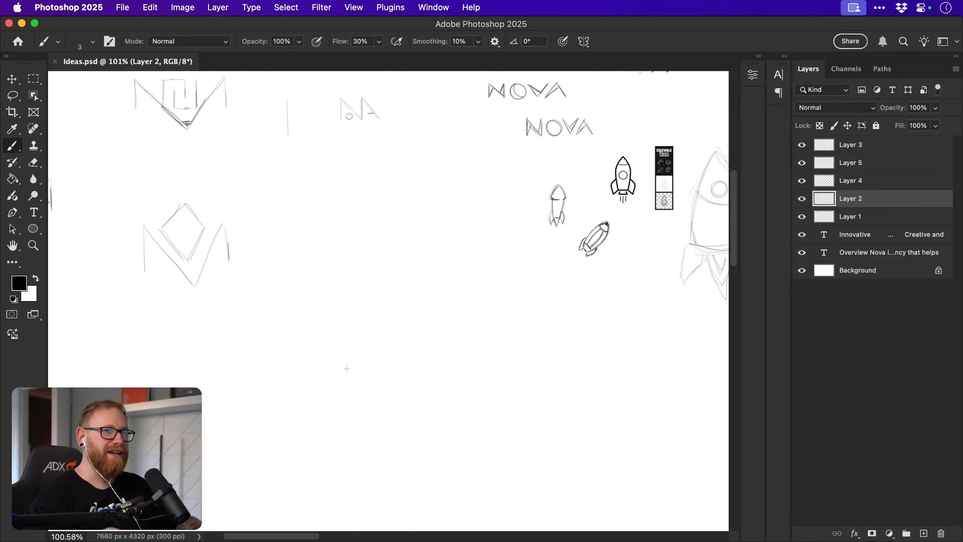
mouse_move(347, 410)
mouse_down()
mouse_move(344, 377)
mouse_move(429, 374)
mouse_up()
mouse_move(432, 415)
mouse_down()
mouse_move(446, 371)
mouse_move(460, 405)
mouse_up()
drag(439, 400, 454, 397)
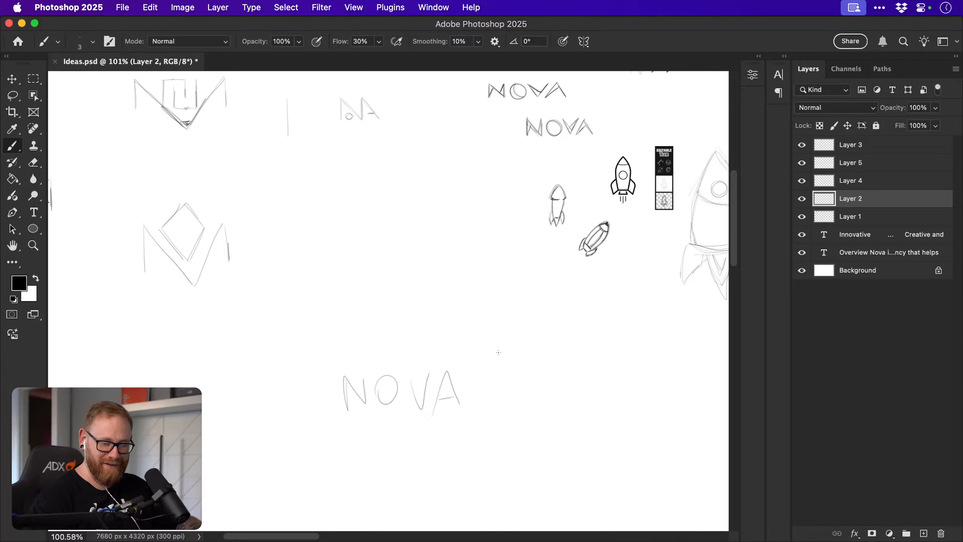
drag(474, 345, 484, 414)
mouse_move(454, 361)
mouse_down()
mouse_move(519, 344)
mouse_move(525, 416)
mouse_up()
drag(524, 351, 546, 349)
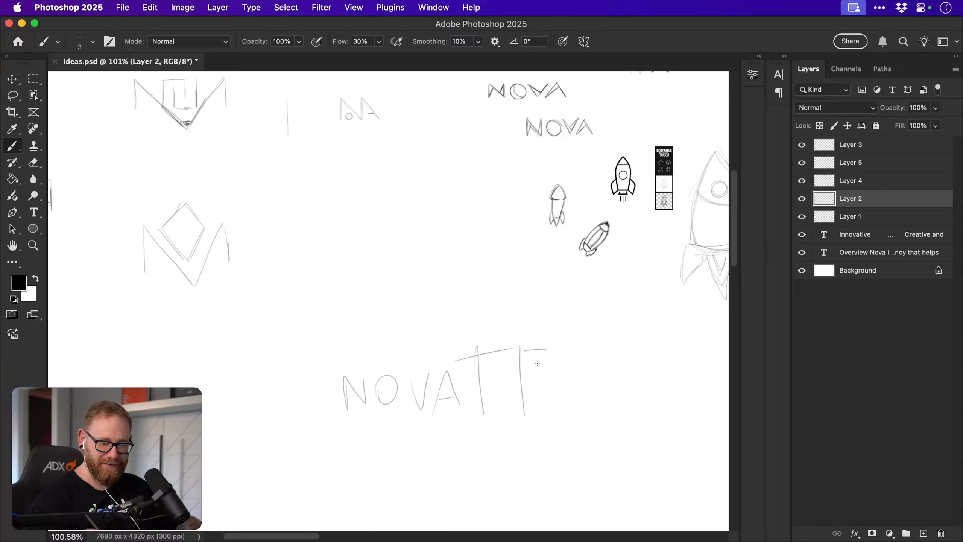
drag(525, 396, 549, 412)
key(super+z)
key(super+z)
key(super+z)
key(super+z)
key(super+z)
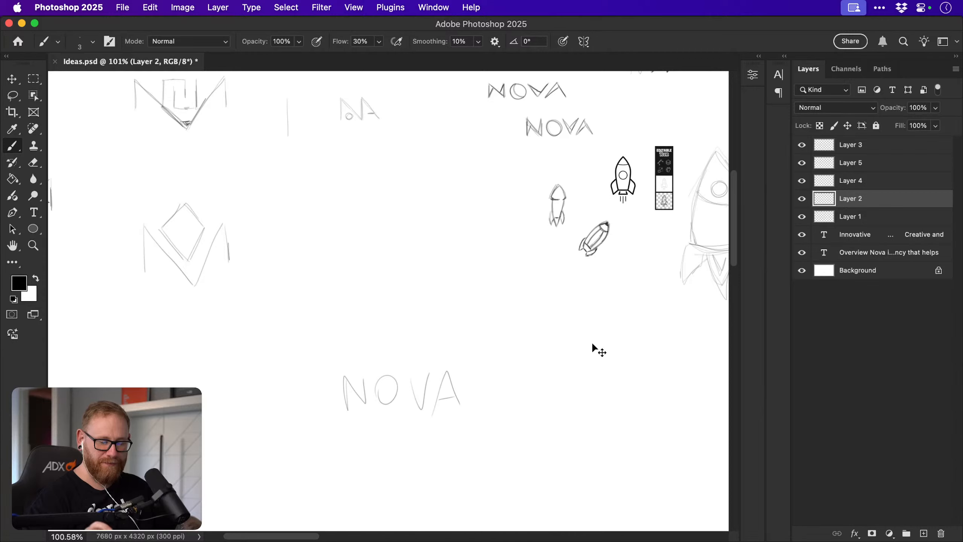
Undo the new wordmark back to its N, and redraw the rest with an inverted triangle as the O followed by V and A.
key(super+z)
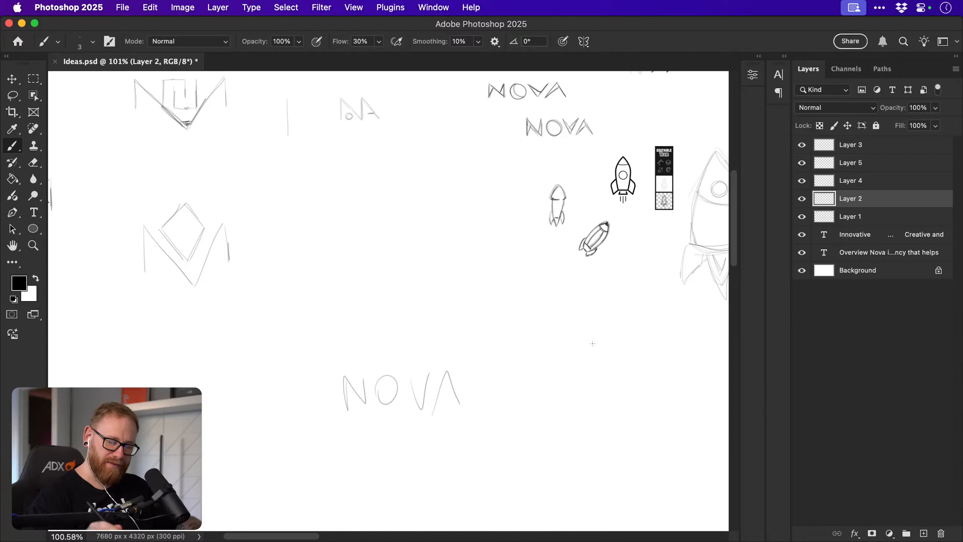
key(super+z)
key(super+z)
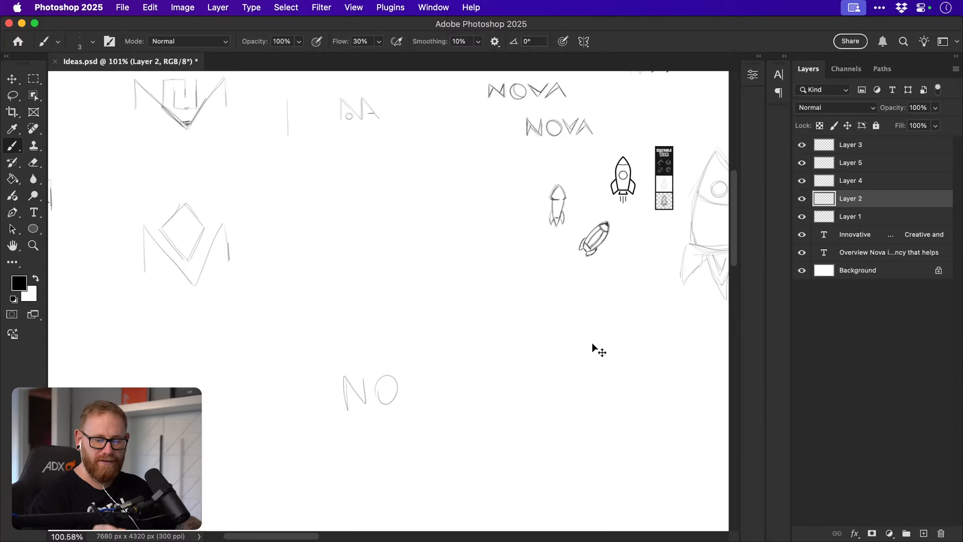
key(super+z)
mouse_move(372, 364)
mouse_down()
mouse_move(387, 410)
mouse_move(405, 362)
mouse_up()
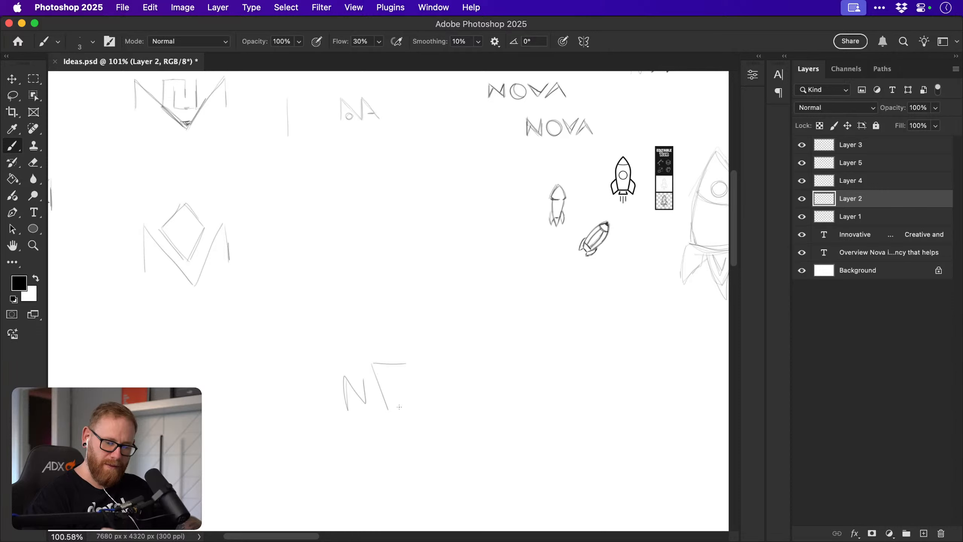
drag(393, 417, 417, 361)
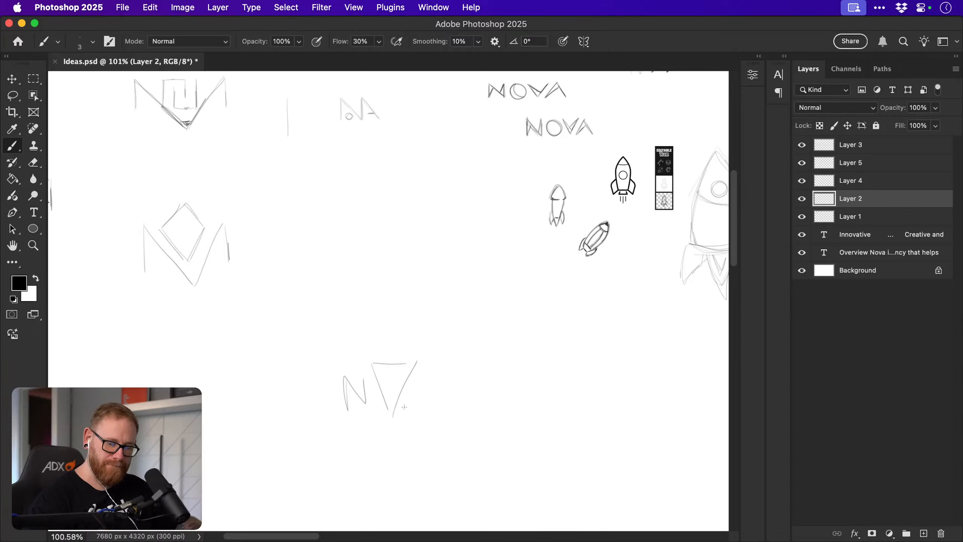
mouse_move(411, 382)
mouse_down()
mouse_move(422, 400)
mouse_move(453, 380)
mouse_move(461, 399)
mouse_up()
drag(442, 394, 454, 391)
drag(373, 365, 392, 414)
mouse_move(374, 363)
mouse_down()
mouse_move(392, 413)
mouse_move(391, 365)
mouse_move(398, 403)
mouse_move(415, 364)
mouse_up()
drag(415, 364, 393, 414)
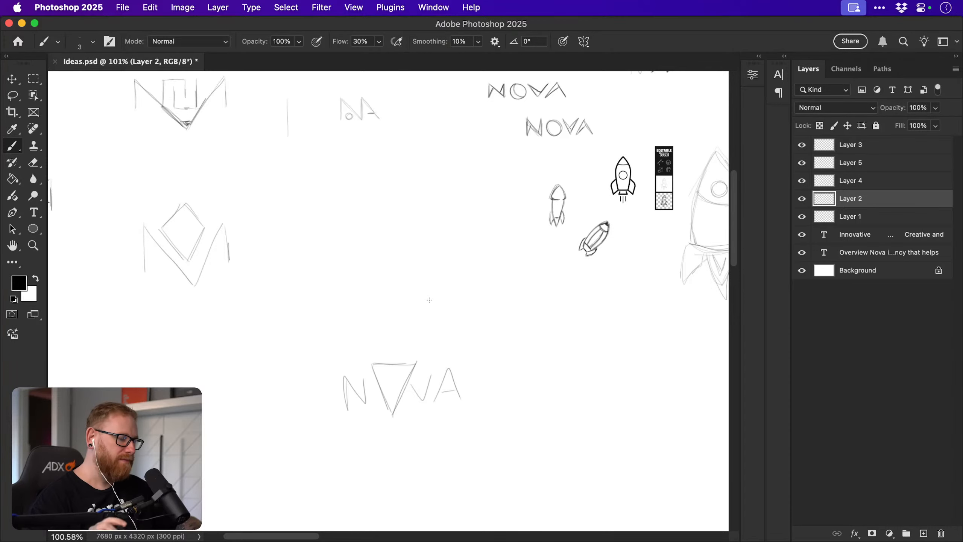
Sketch a large single-line N on the blank area to the left of the inverted-triangle wordmark.
mouse_move(436, 378)
mouse_down()
mouse_move(516, 381)
mouse_move(356, 491)
mouse_up()
mouse_move(386, 419)
mouse_down()
mouse_move(385, 443)
mouse_move(415, 410)
mouse_move(412, 319)
mouse_up()
drag(361, 376, 500, 232)
key(z)
drag(319, 380, 348, 384)
key(b)
mouse_move(265, 310)
mouse_down()
mouse_move(267, 417)
mouse_move(269, 365)
mouse_up()
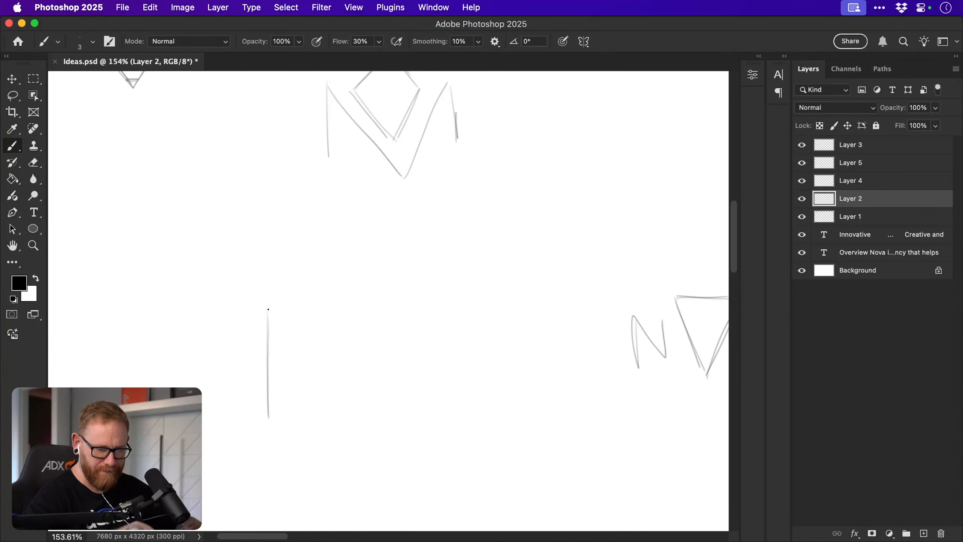
drag(268, 309, 383, 418)
drag(381, 314, 382, 415)
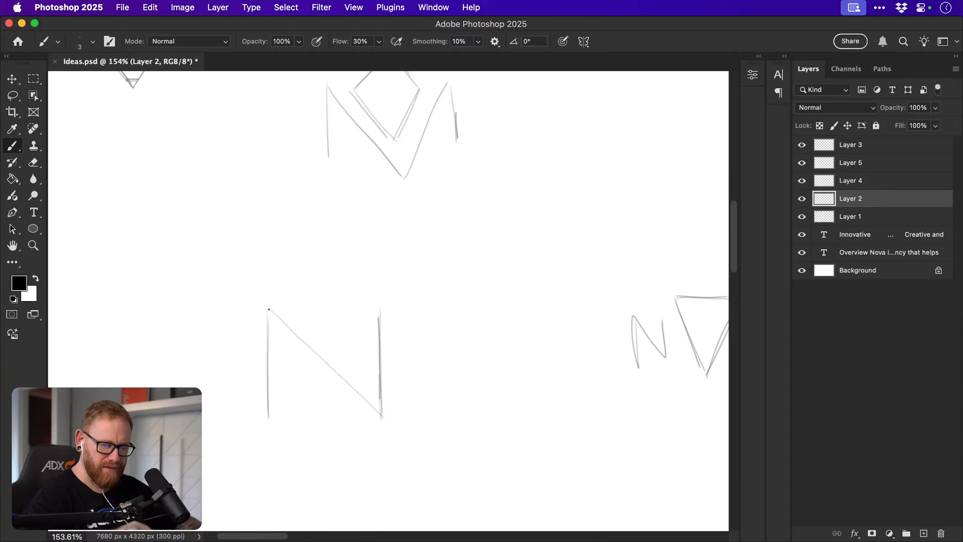
drag(268, 309, 379, 413)
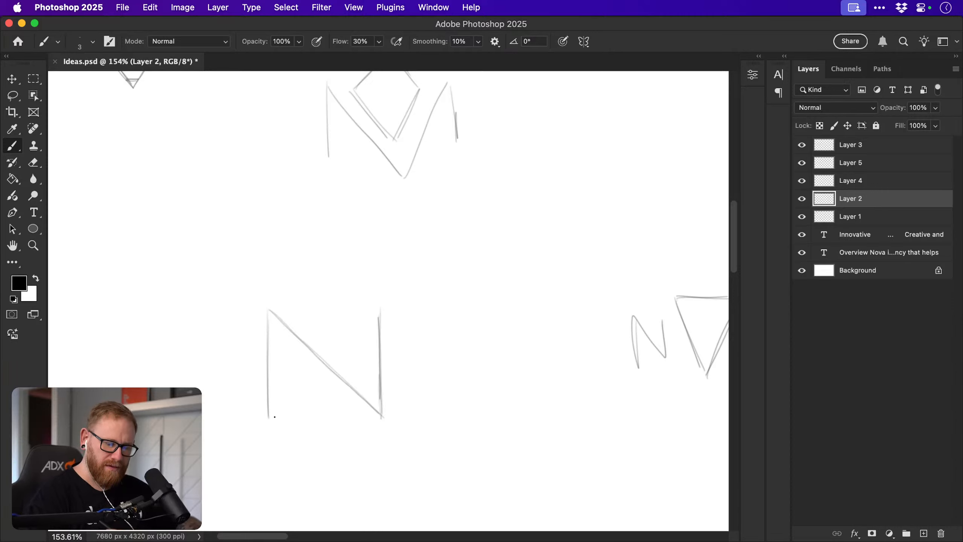
Draw a long rising diagonal guide through the large N, mark slanted stem ends along it, and add the inner stem edges.
drag(223, 457, 456, 254)
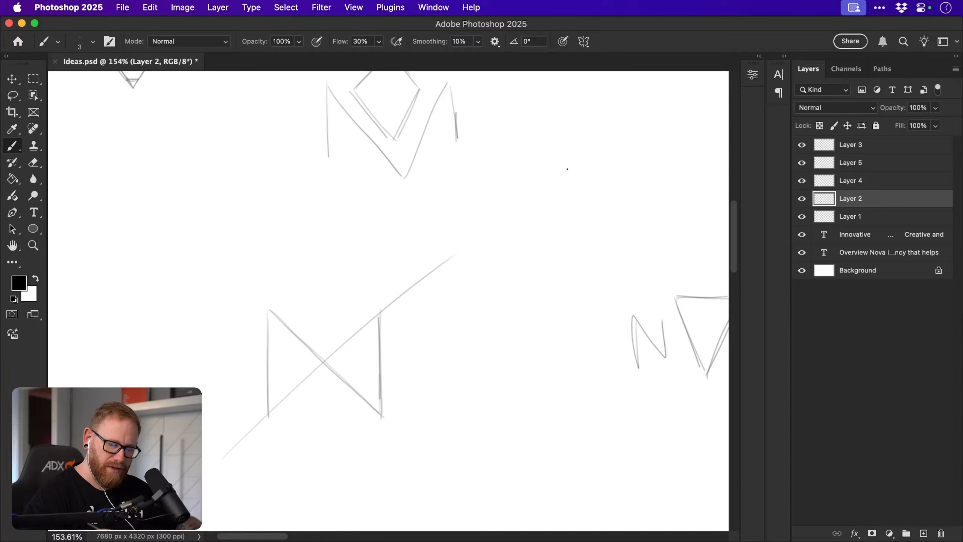
drag(269, 412, 286, 396)
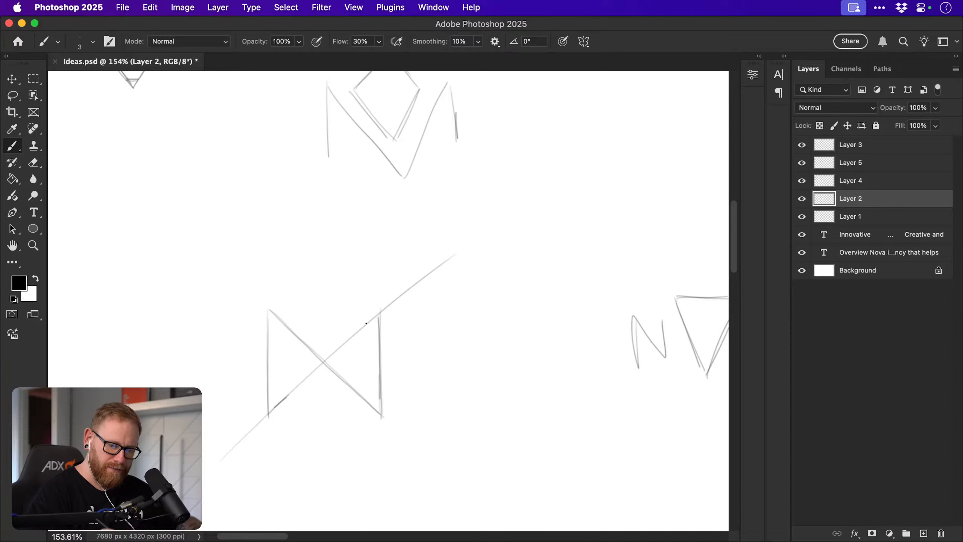
mouse_move(366, 323)
mouse_down()
mouse_move(375, 315)
mouse_move(359, 329)
mouse_move(380, 311)
mouse_up()
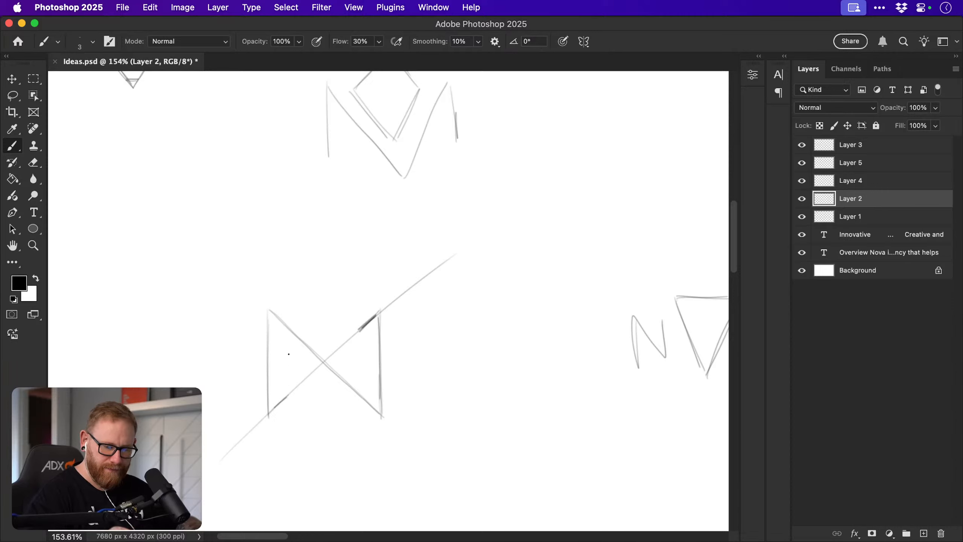
drag(290, 332, 291, 374)
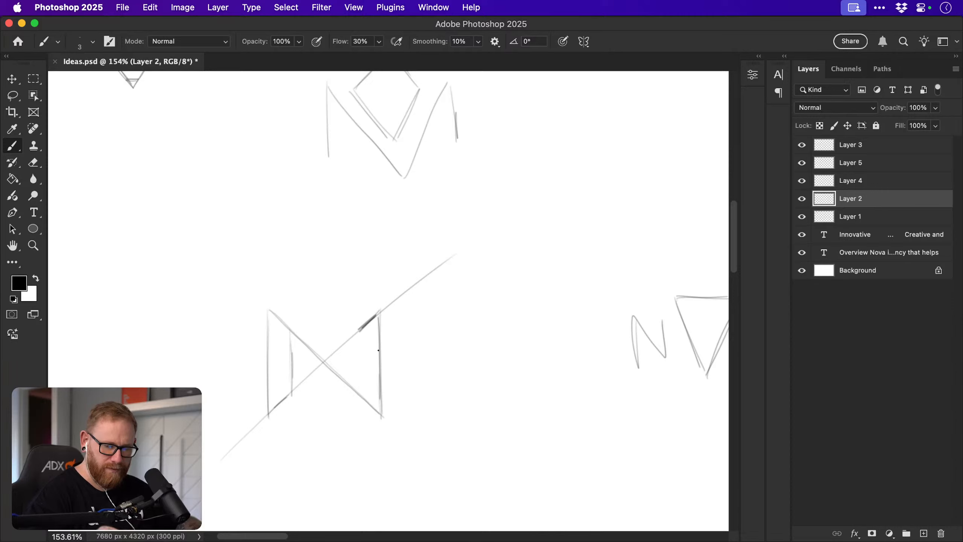
drag(360, 331, 360, 392)
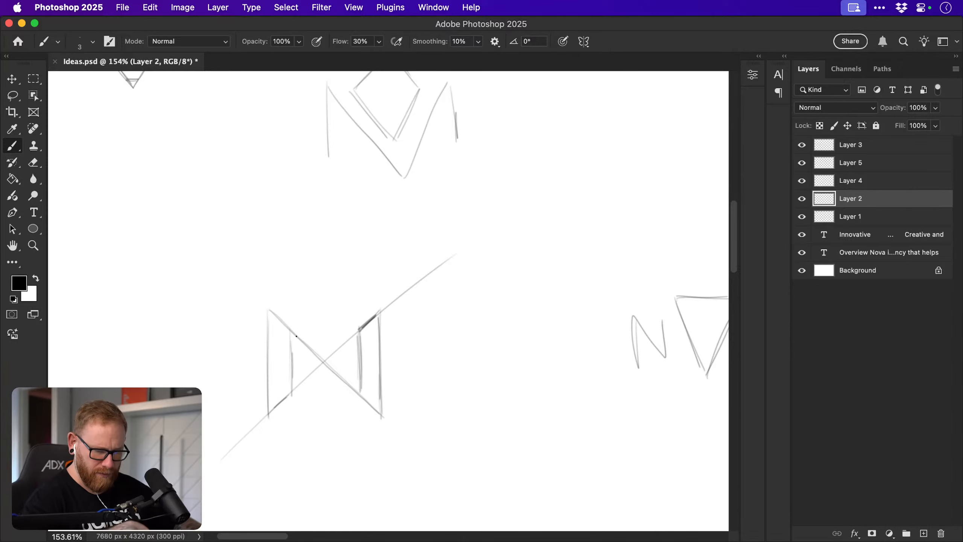
Thicken the large N's diagonal with a parallel lower edge and extend the right stem down to meet it.
drag(268, 340, 298, 373)
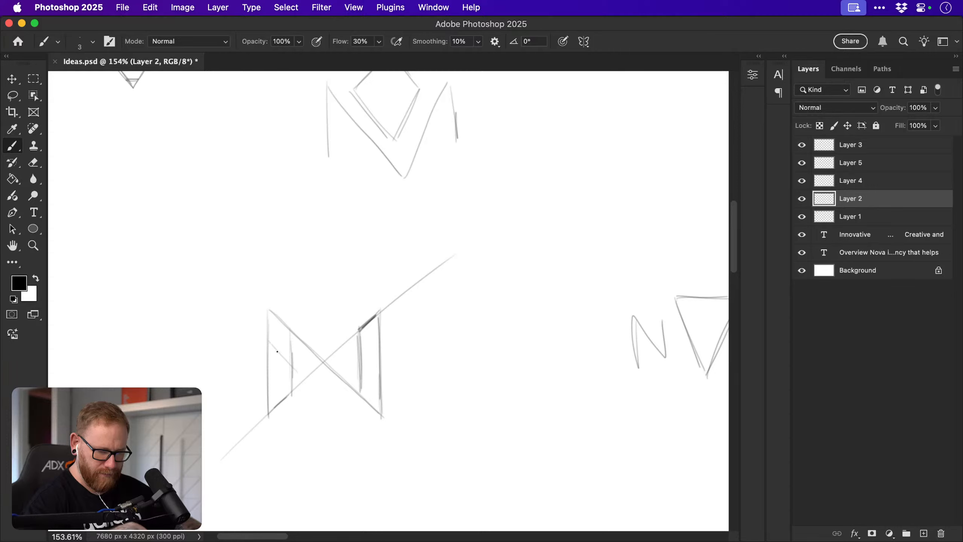
drag(268, 340, 333, 401)
drag(285, 356, 383, 442)
drag(381, 399, 384, 446)
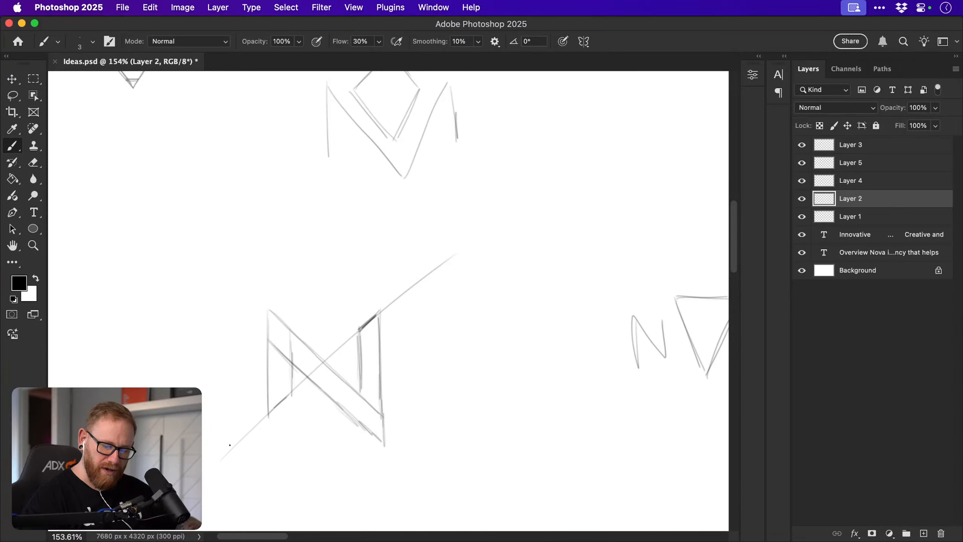
Add horizontal guides at the large N's base and top, and extend the left stem down to a slanted end.
drag(232, 446, 446, 446)
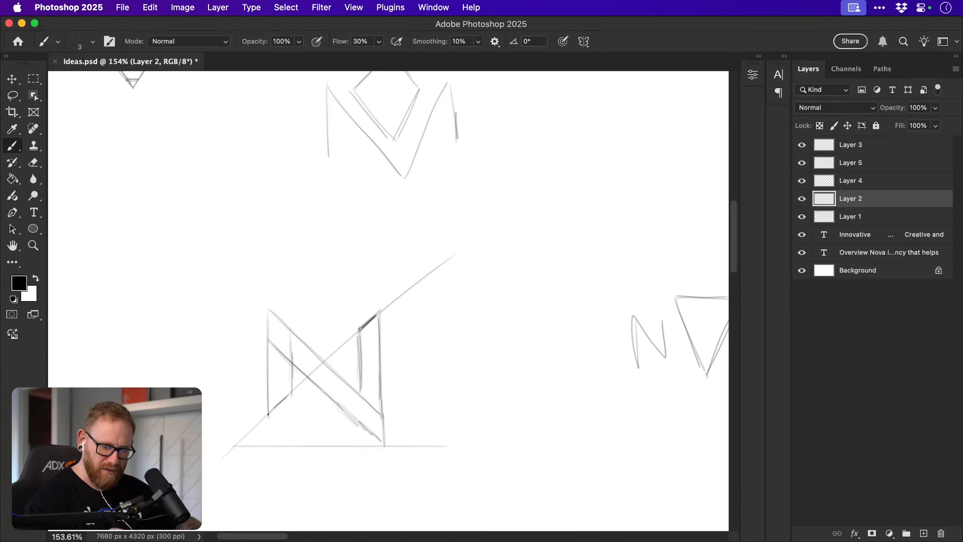
drag(269, 409, 270, 440)
mouse_move(292, 387)
mouse_down()
mouse_move(293, 412)
mouse_move(271, 441)
mouse_move(293, 420)
mouse_up()
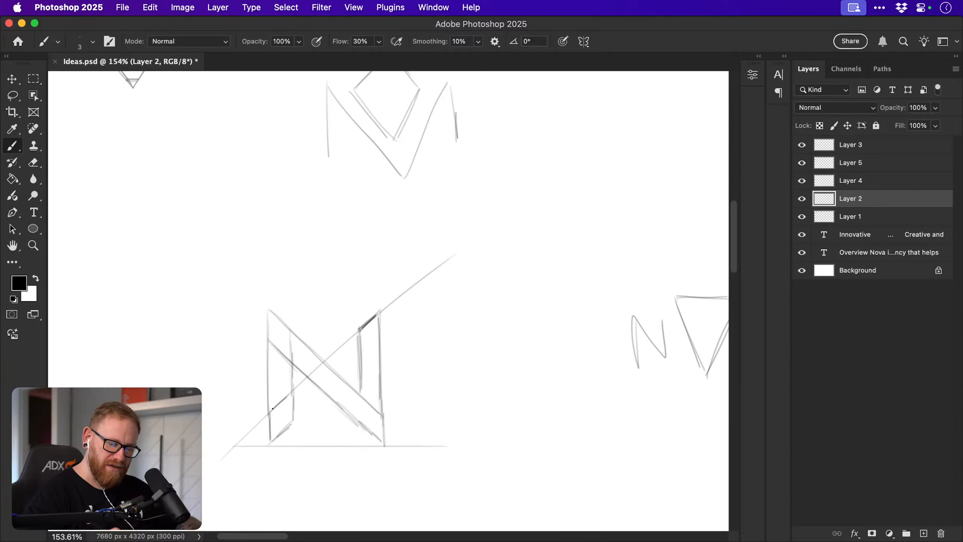
drag(229, 310, 472, 310)
Erase the slanted end strokes at the top of the large N's right stem and the bottom of its left stem.
key(e)
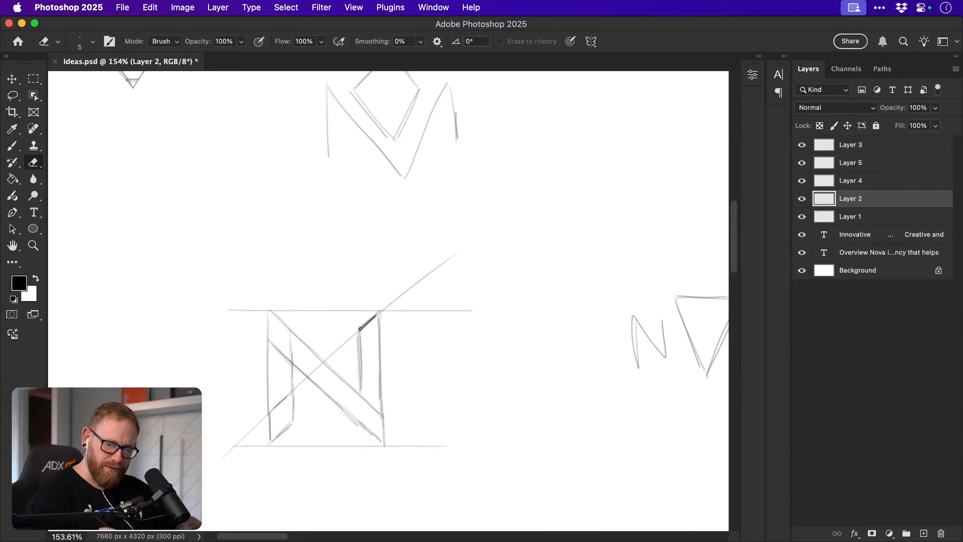
drag(377, 313, 363, 332)
mouse_move(292, 421)
mouse_down()
mouse_move(271, 433)
mouse_move(291, 426)
mouse_up()
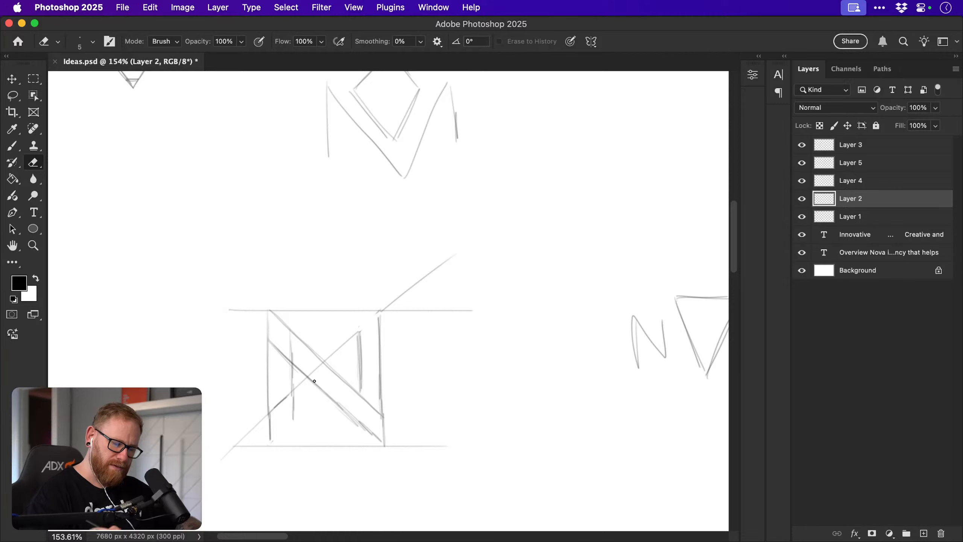
key(b)
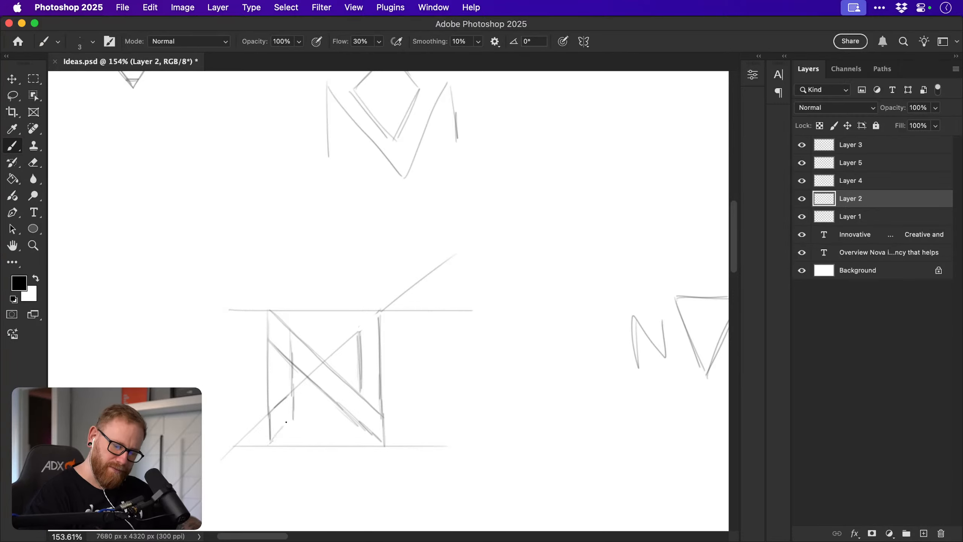
Draw slanted ends closing the top of the large N's right stem and the bottom of its left stem.
drag(378, 310, 359, 330)
key(super+z)
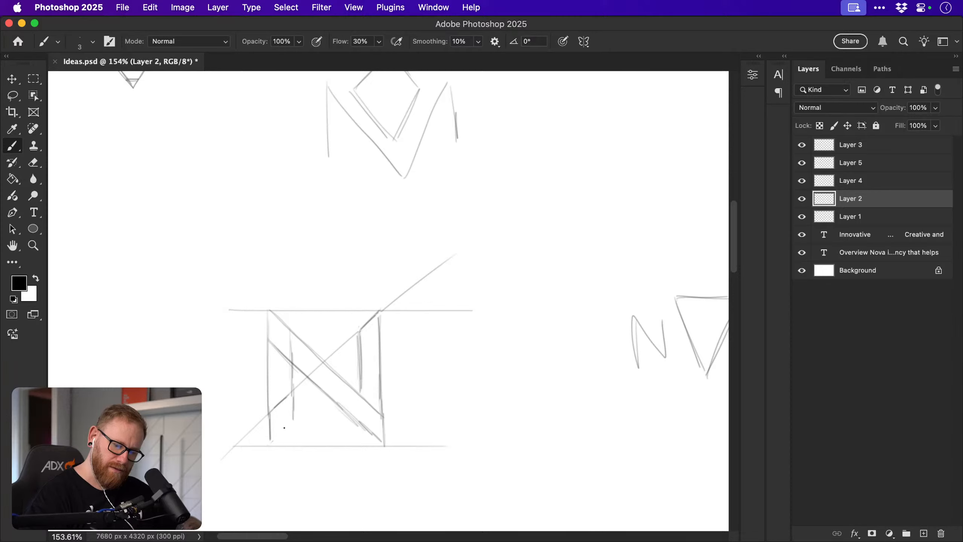
mouse_move(288, 420)
mouse_down()
mouse_move(268, 442)
mouse_move(406, 280)
mouse_move(227, 489)
mouse_up()
key(super+z)
key(super+z)
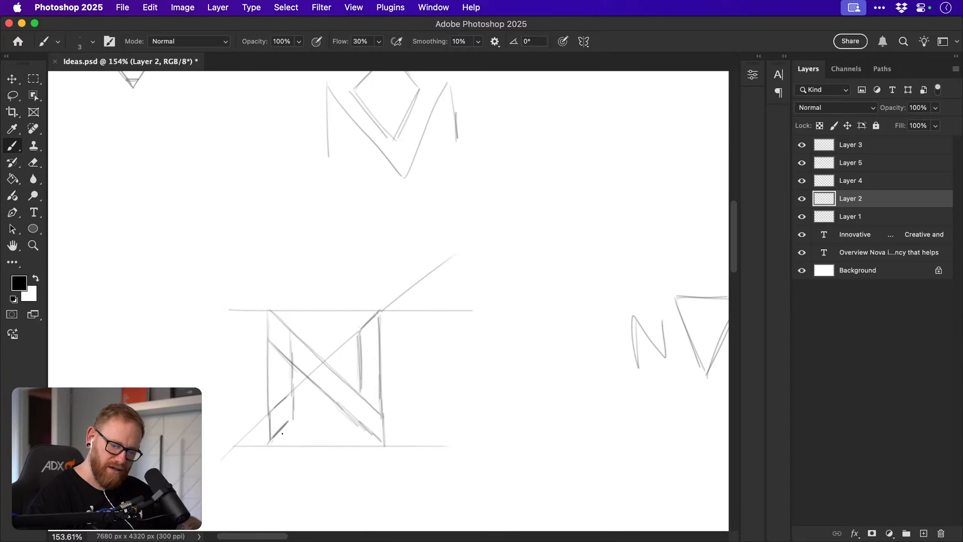
drag(282, 423, 291, 415)
Erase the rising diagonal guide and the overlapping lines inside the large N, leaving a continuous outline.
key(e)
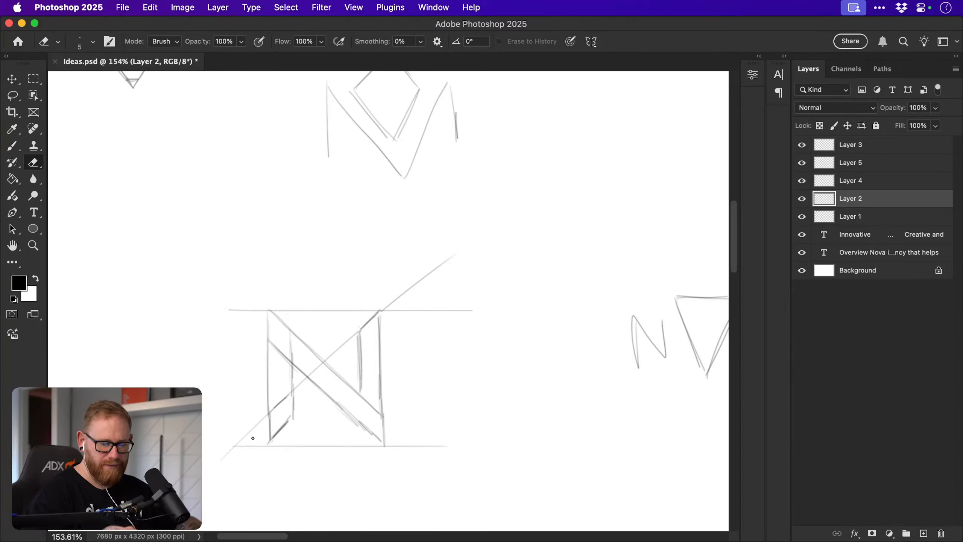
drag(212, 460, 335, 352)
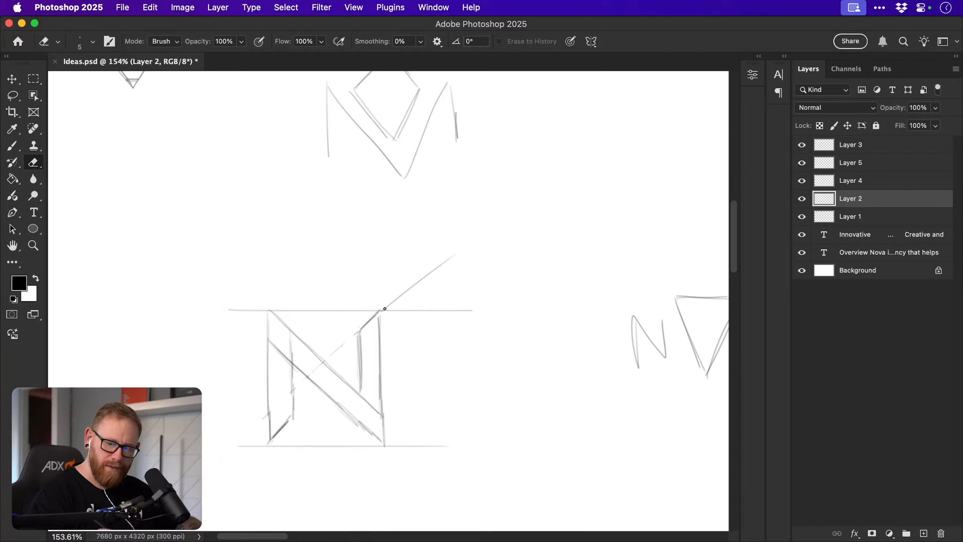
drag(385, 309, 453, 256)
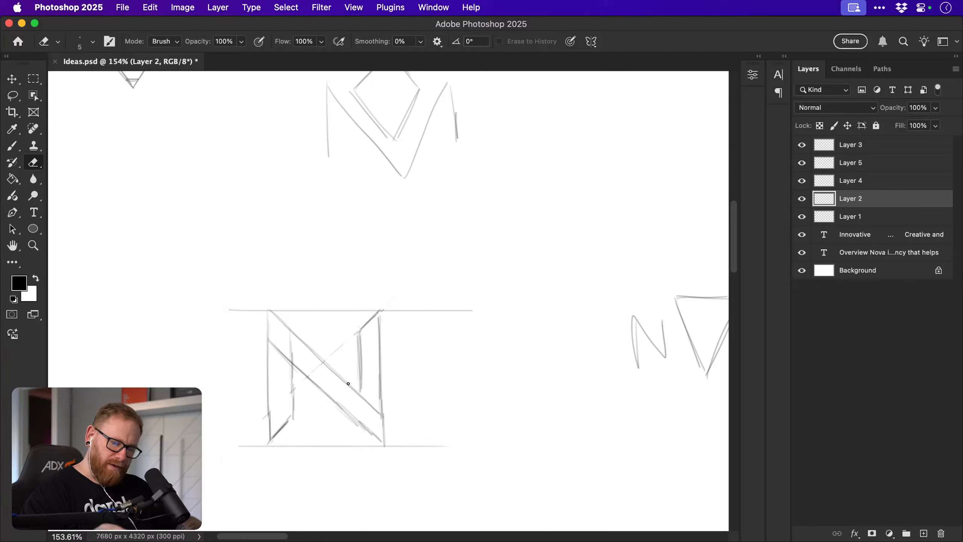
mouse_move(290, 342)
mouse_down()
mouse_move(292, 359)
mouse_move(270, 335)
mouse_move(288, 379)
mouse_up()
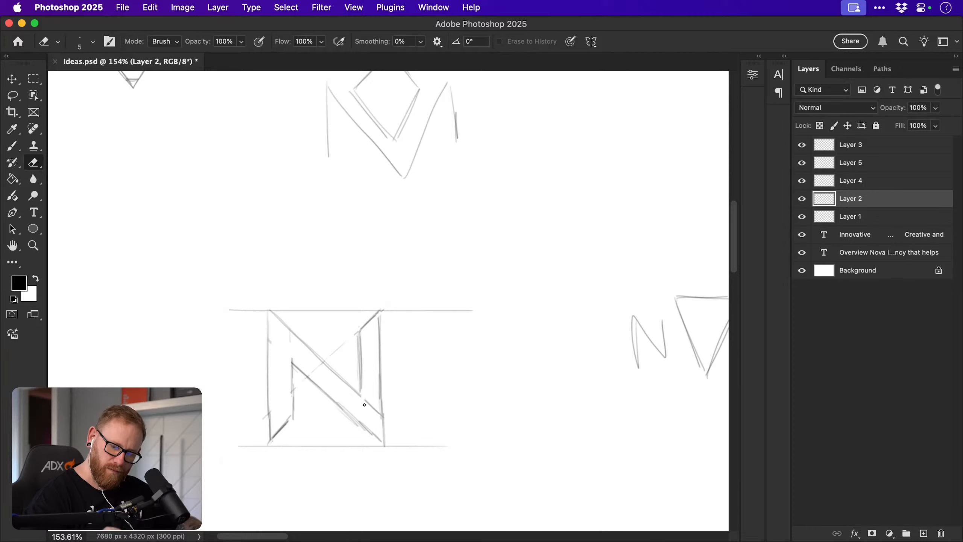
drag(364, 404, 380, 416)
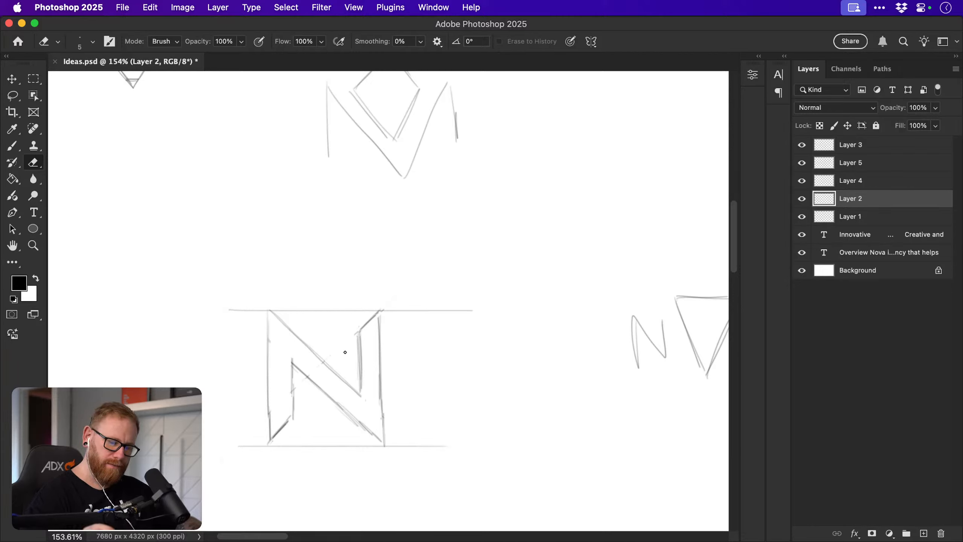
Try a pointed notch cutting into the left stem at the large N's inner corner, and undo it.
key(b)
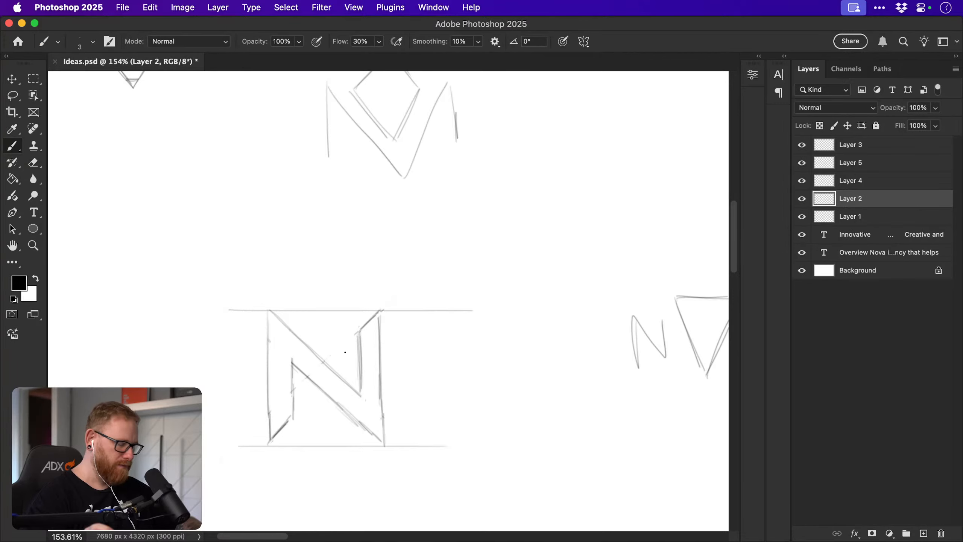
mouse_move(281, 355)
mouse_down()
mouse_move(300, 369)
mouse_move(292, 376)
mouse_up()
key(e)
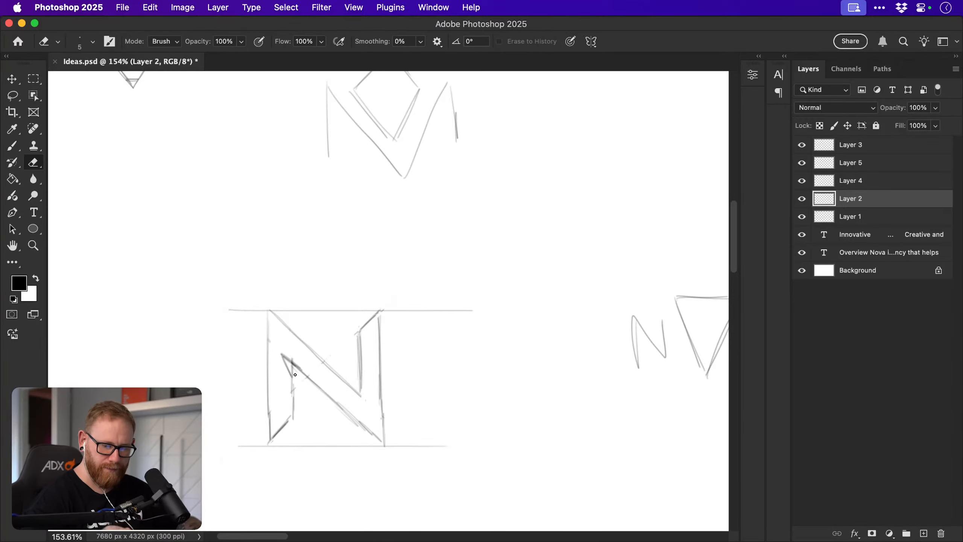
key(super+z)
key(super+z)
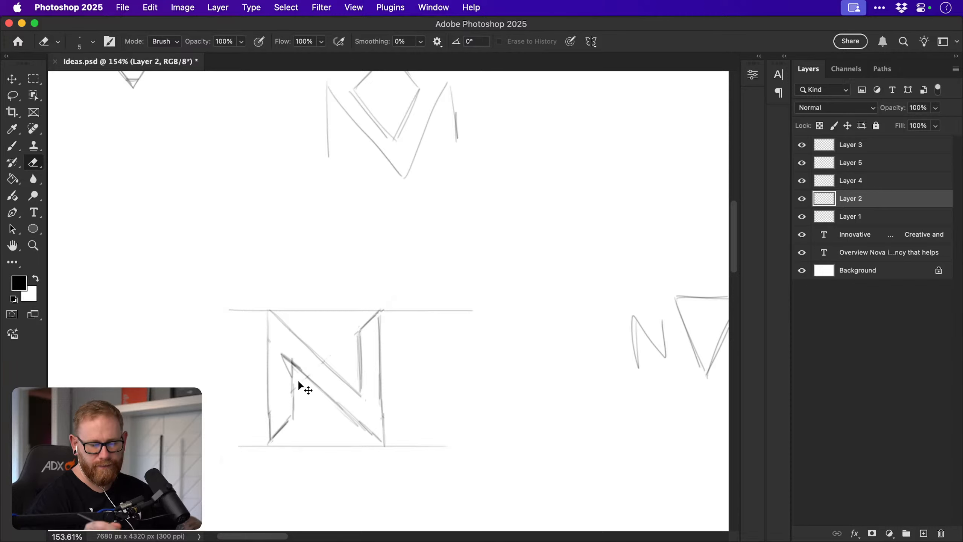
key(super+z)
Try extending the left stem's inner edge up to the diagonal with a slanted notch beside it, and undo it.
key(b)
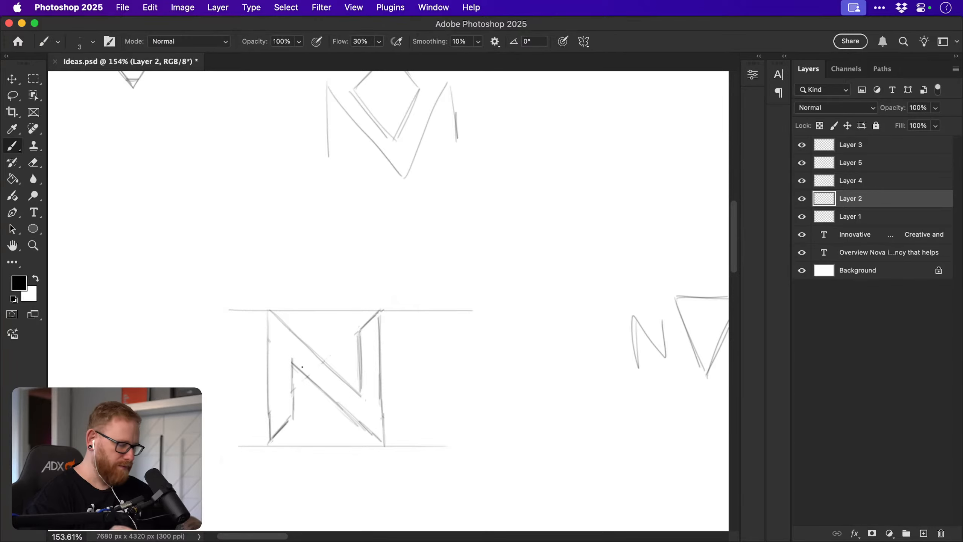
mouse_move(293, 363)
mouse_down()
mouse_move(294, 338)
mouse_move(302, 370)
mouse_up()
key(e)
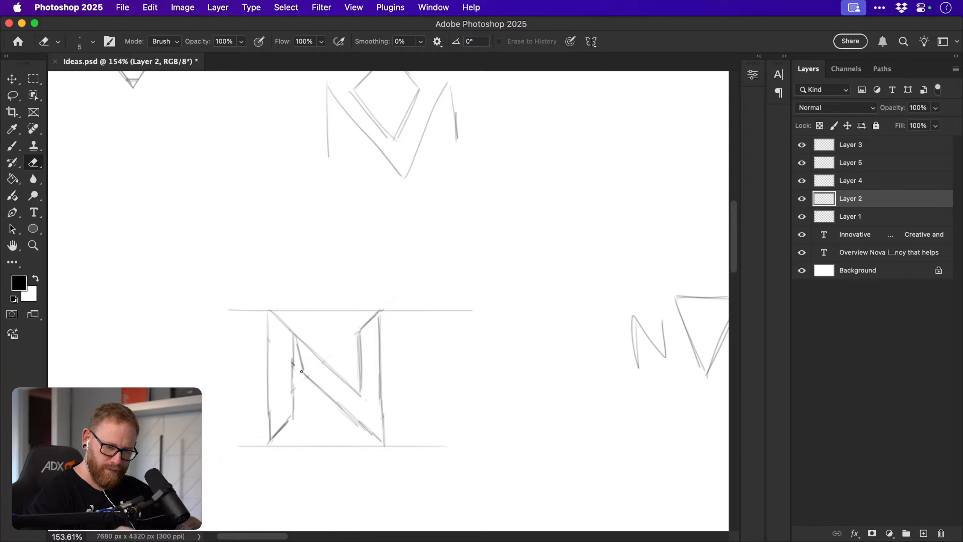
key(v)
key(super+z)
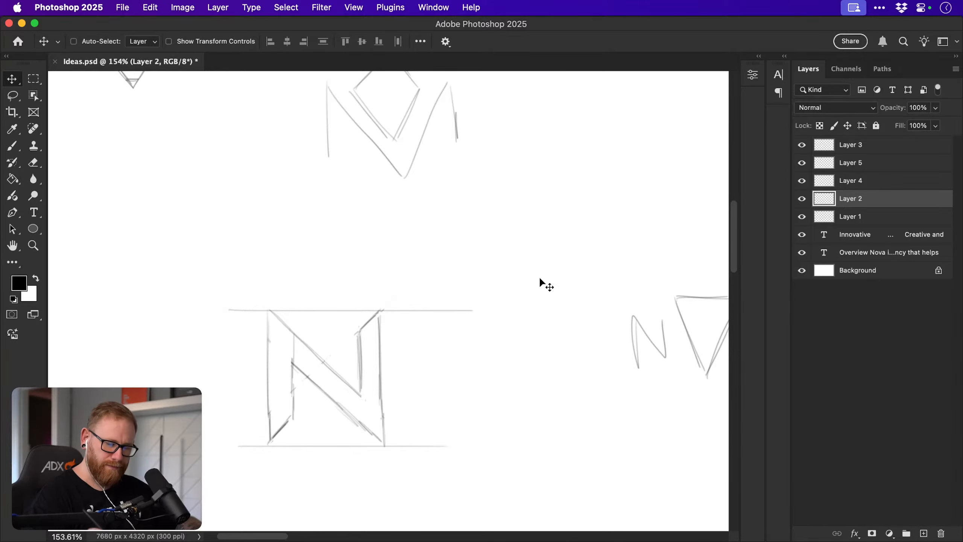
key(super+z)
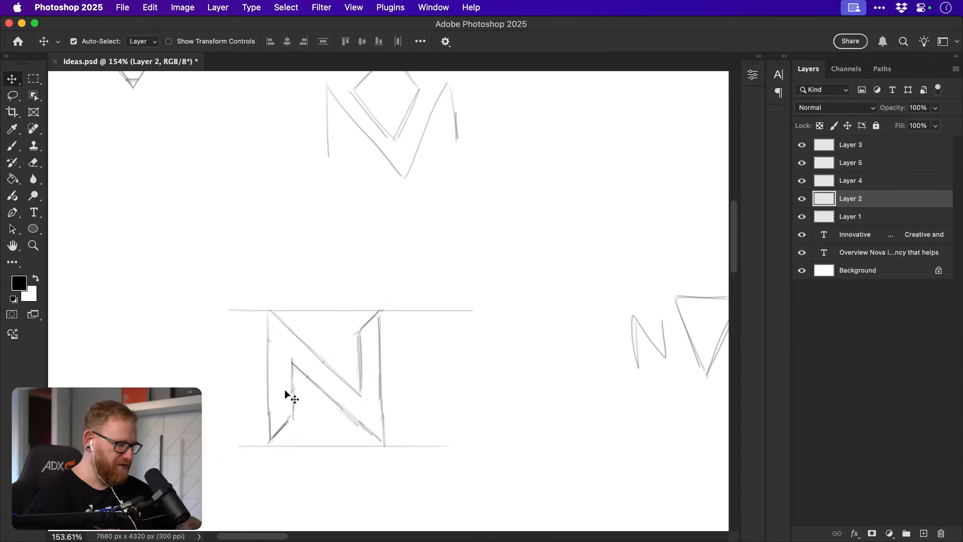
Try two crossing diagonal guides through the large N's corners, and undo both.
key(b)
drag(259, 458, 404, 273)
key(super+z)
drag(272, 305, 399, 447)
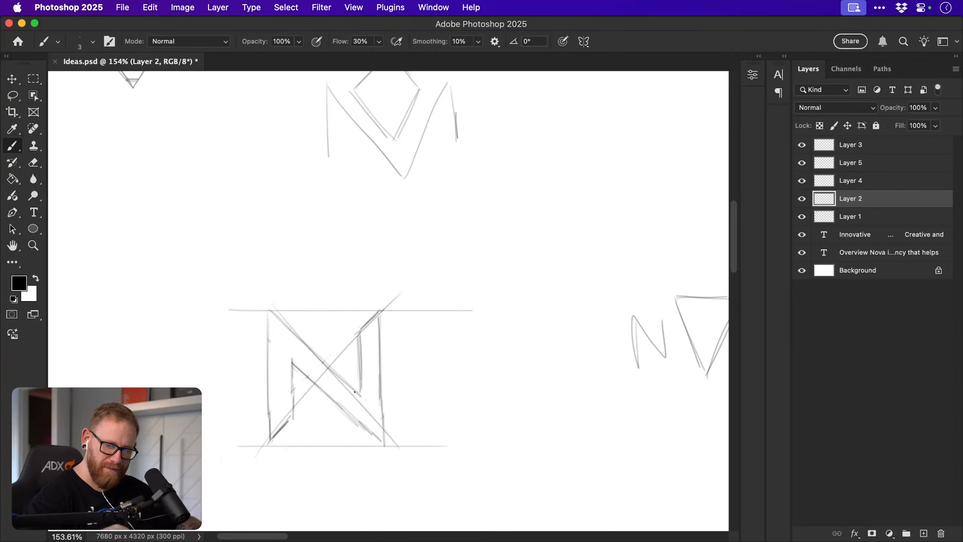
key(super+z)
key(super+z)
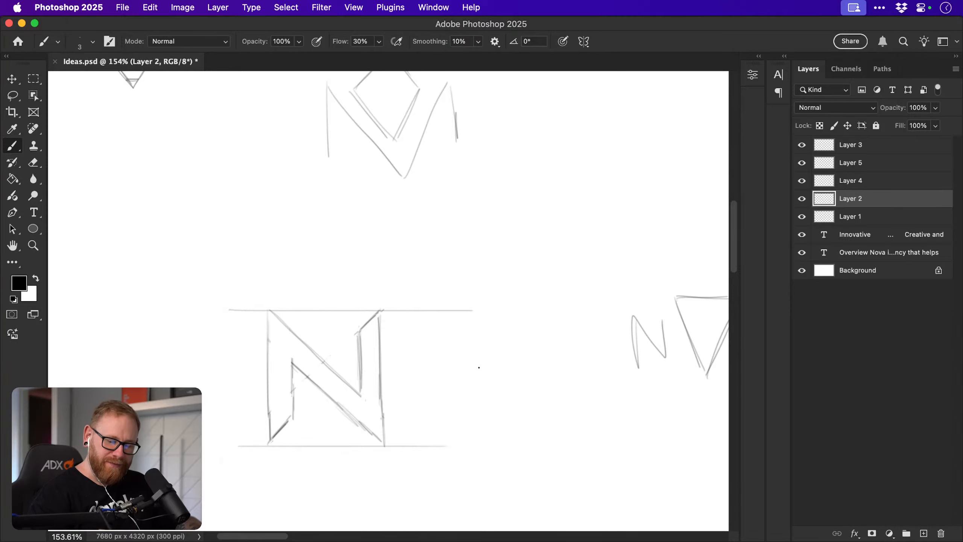
mouse_move(500, 377)
mouse_down()
mouse_move(516, 373)
mouse_move(516, 333)
mouse_up()
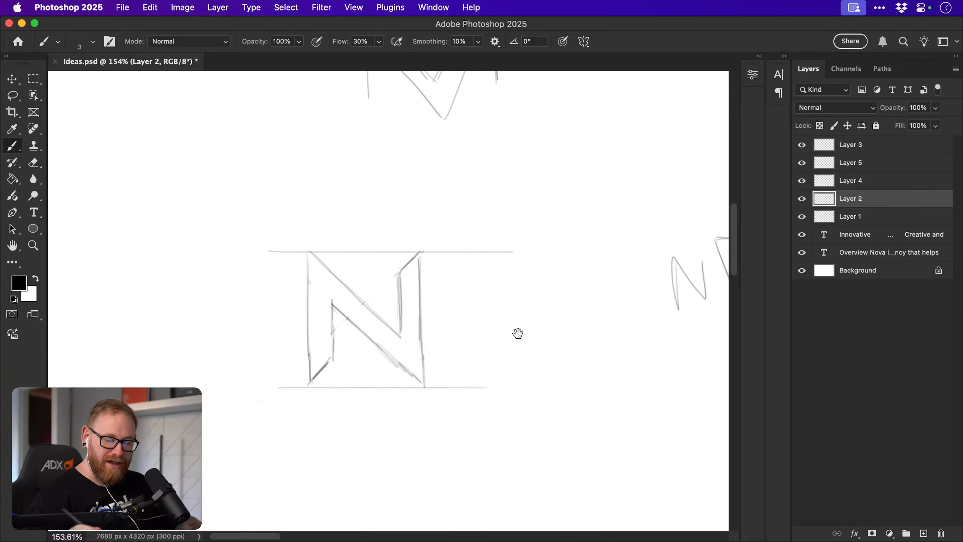
drag(542, 400, 541, 375)
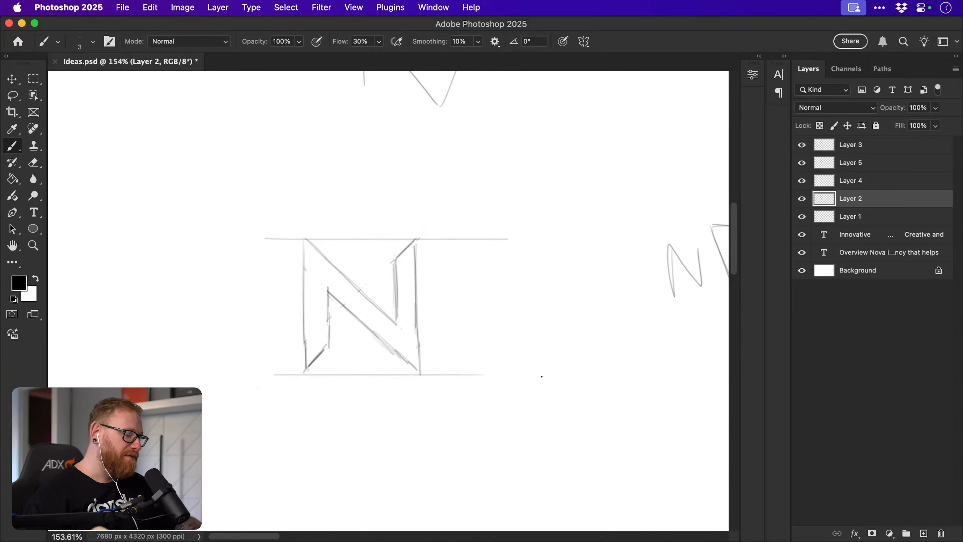
drag(548, 421, 549, 424)
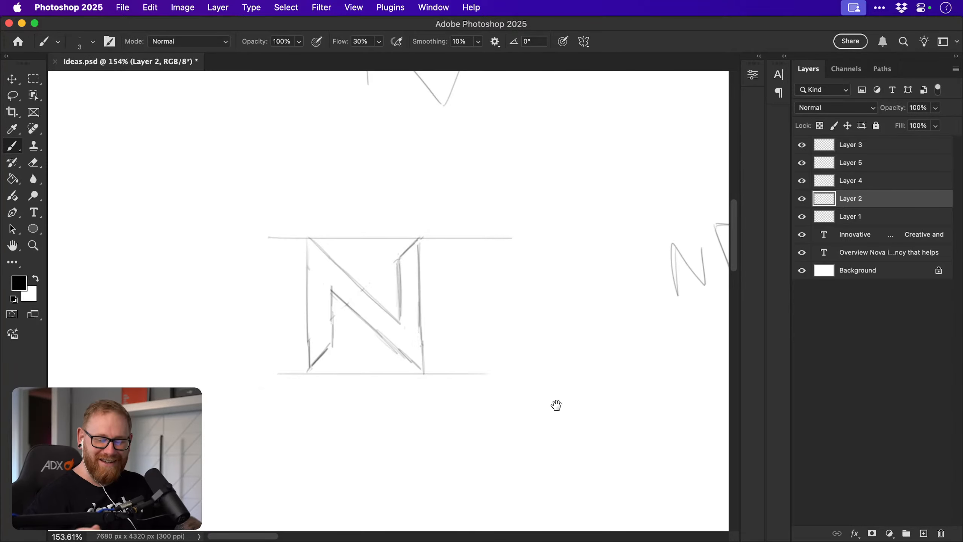
drag(555, 405, 565, 396)
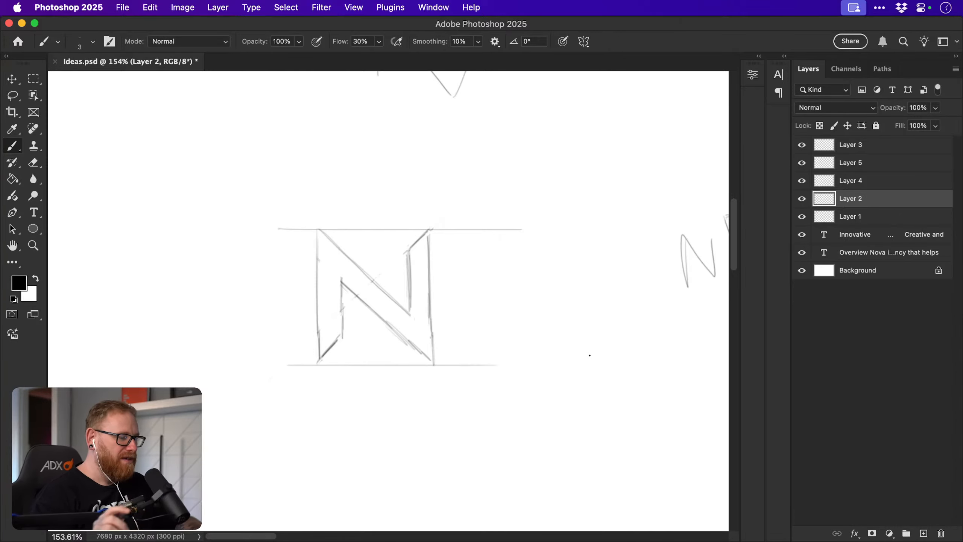
mouse_move(407, 424)
mouse_down()
mouse_move(408, 437)
mouse_move(408, 425)
mouse_up()
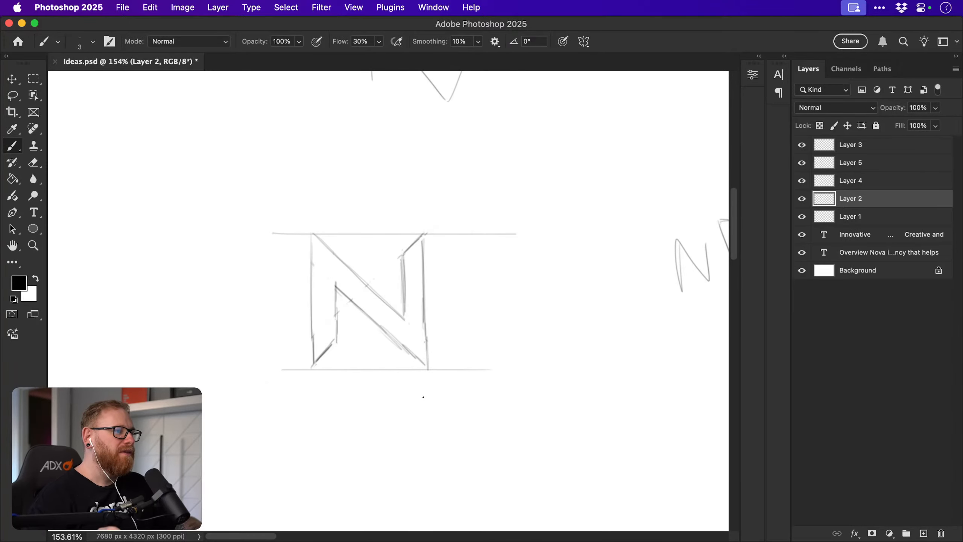
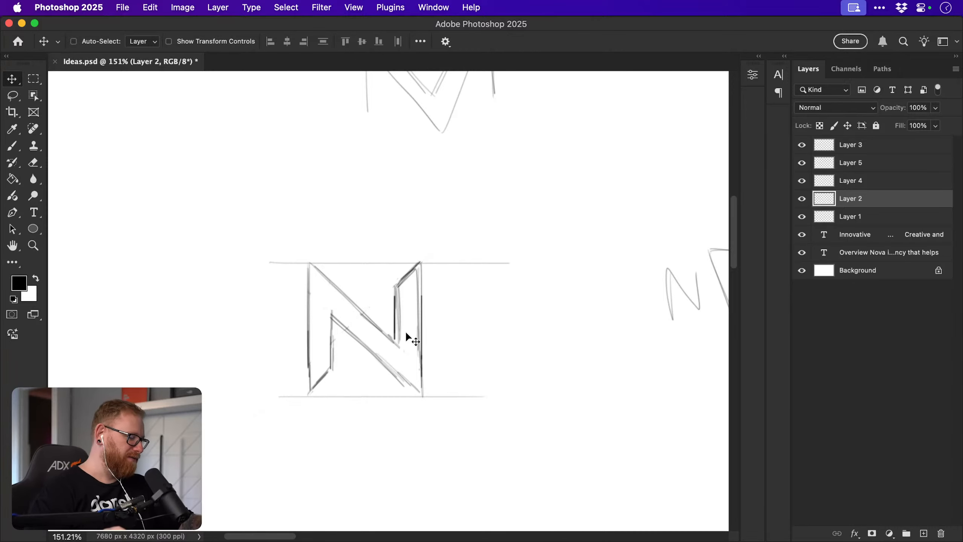
Try a simple N with a tilted elliptical orbit around it below the large N, and undo the sketch.
scroll(406, 334, down, 5)
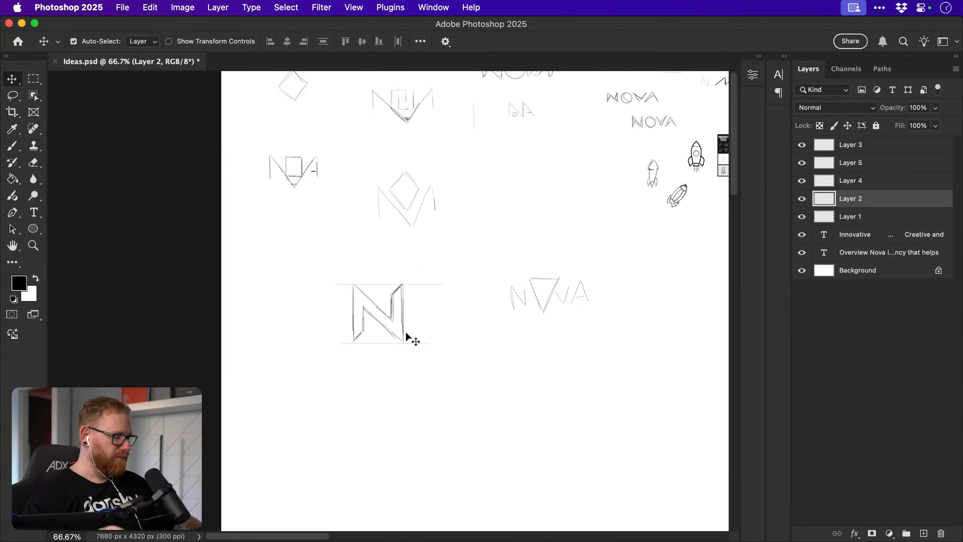
scroll(427, 355, right, 2)
scroll(427, 354, down, 1)
key(b)
drag(369, 446, 401, 404)
drag(352, 434, 387, 413)
key(z)
drag(380, 426, 397, 427)
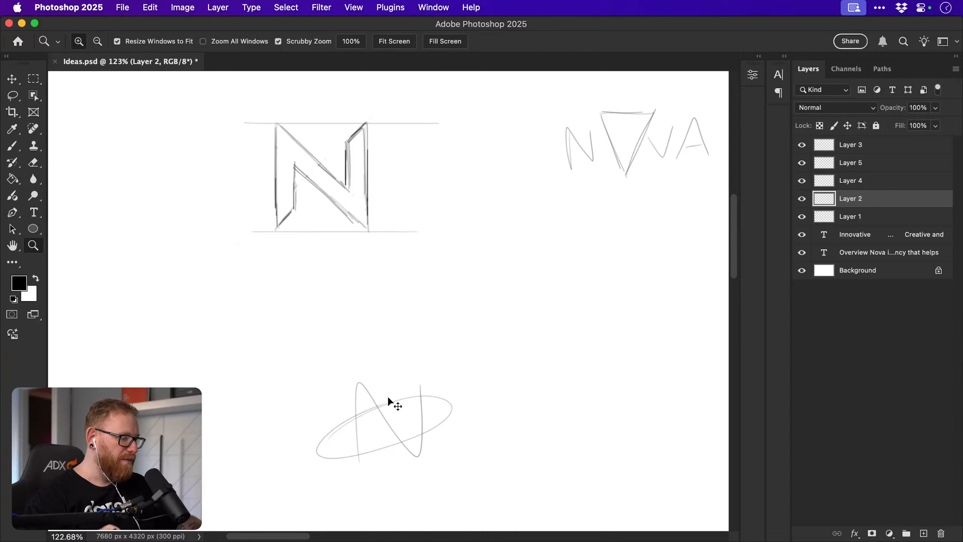
key(super+z)
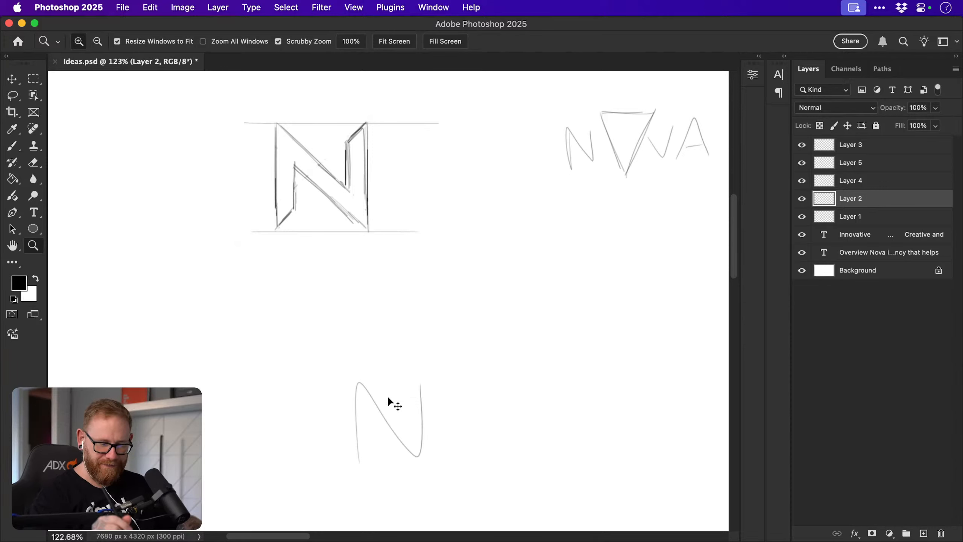
key(super+z)
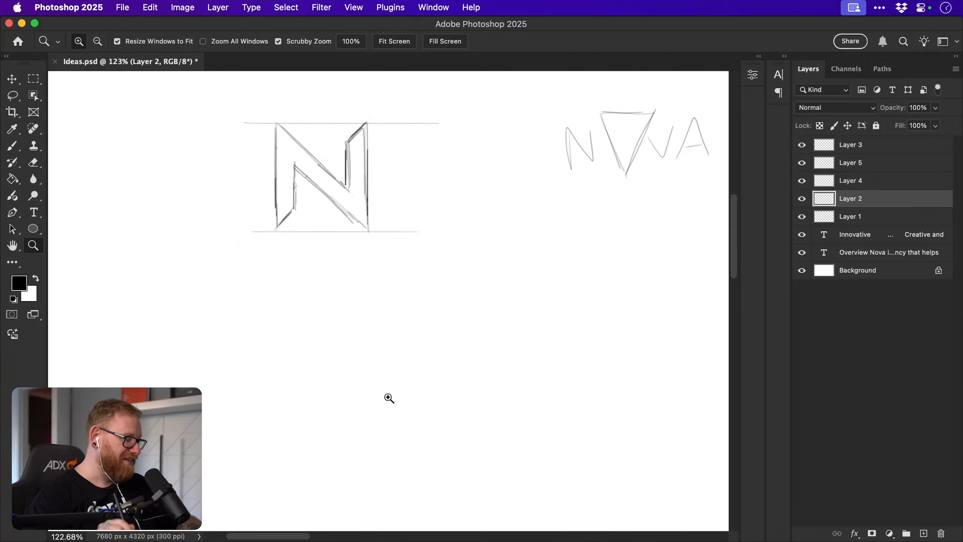
Add a text layer reading MARLUCCIO in the empty area below the NOVA wordmark with the triangular O.
key(b)
mouse_move(438, 340)
mouse_down()
mouse_move(402, 365)
mouse_move(233, 391)
mouse_up()
key(super+minus)
key(super+minus)
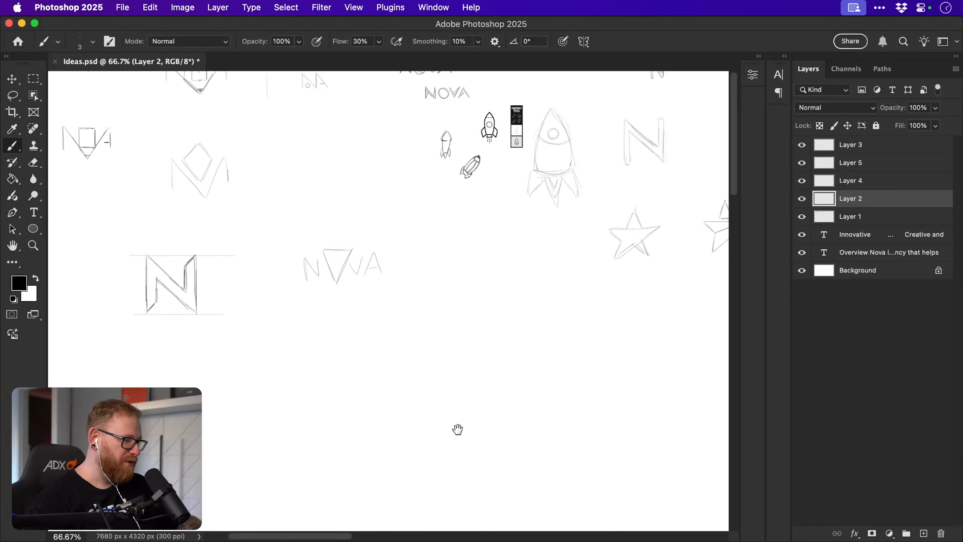
drag(474, 438, 468, 421)
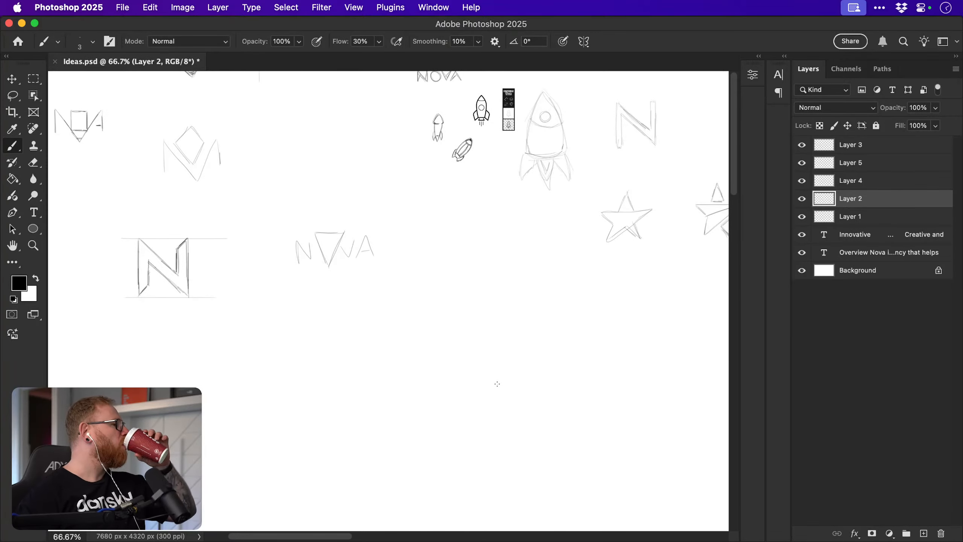
key(t)
scroll(497, 384, down, 2)
click(387, 385)
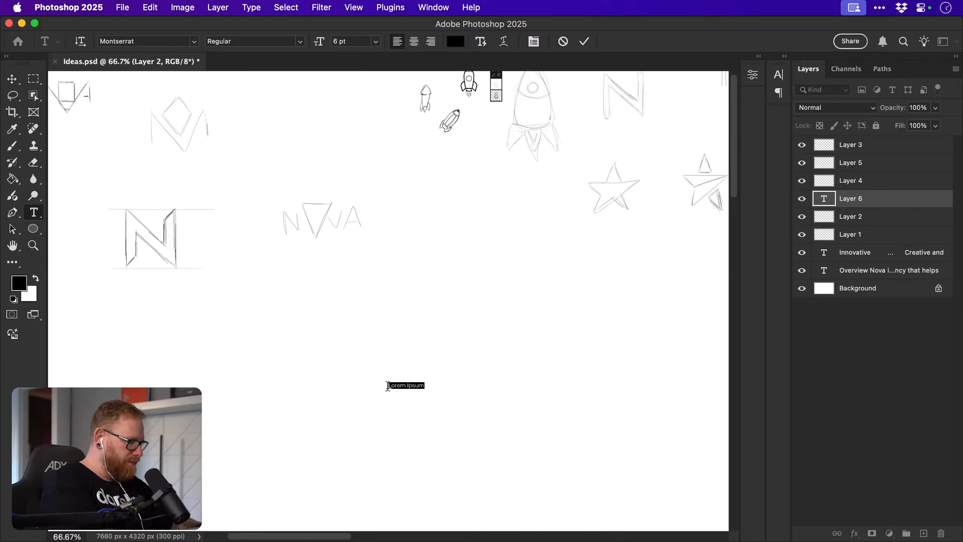
text(MARLUCCIO)
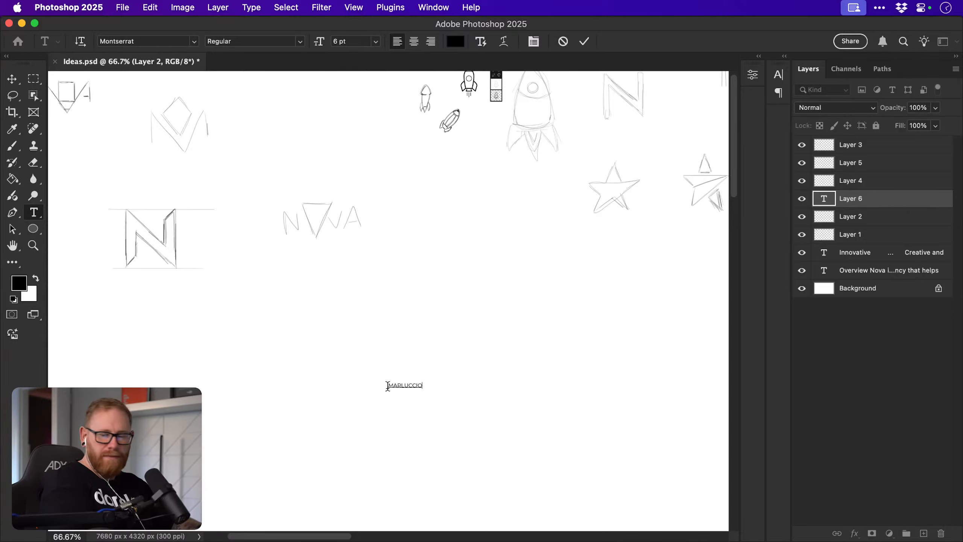
Set the whole MARLUCCIO text in Arial Bold and commit the text.
key(super+a)
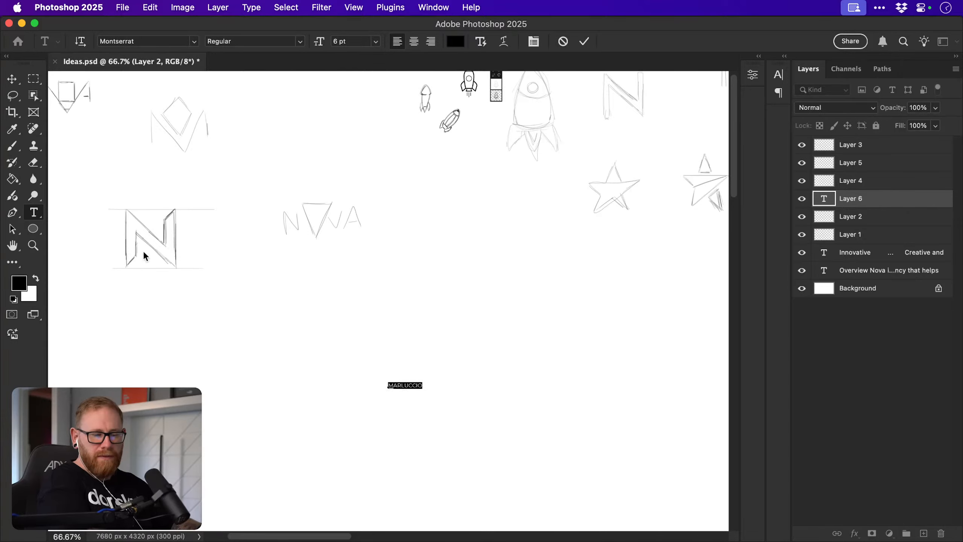
click(142, 41)
text(arial)
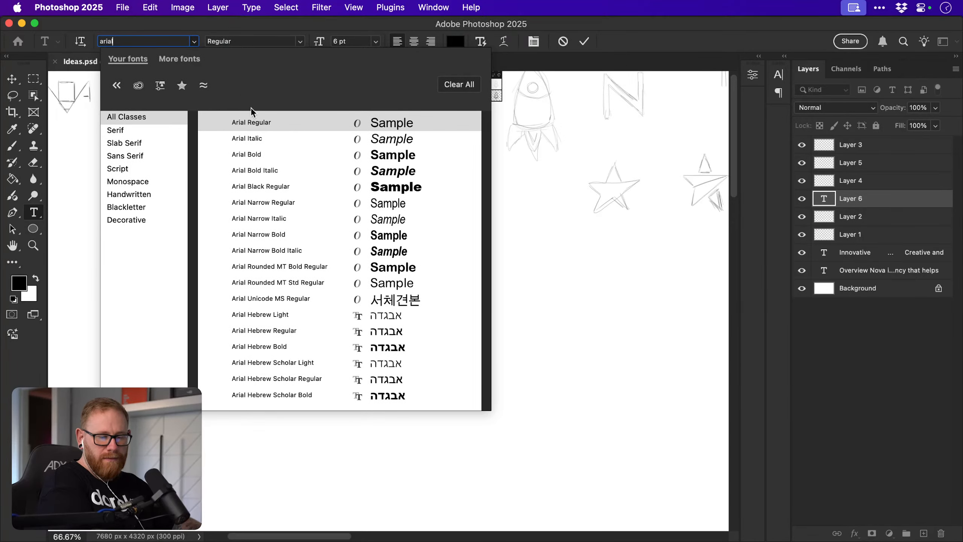
click(266, 126)
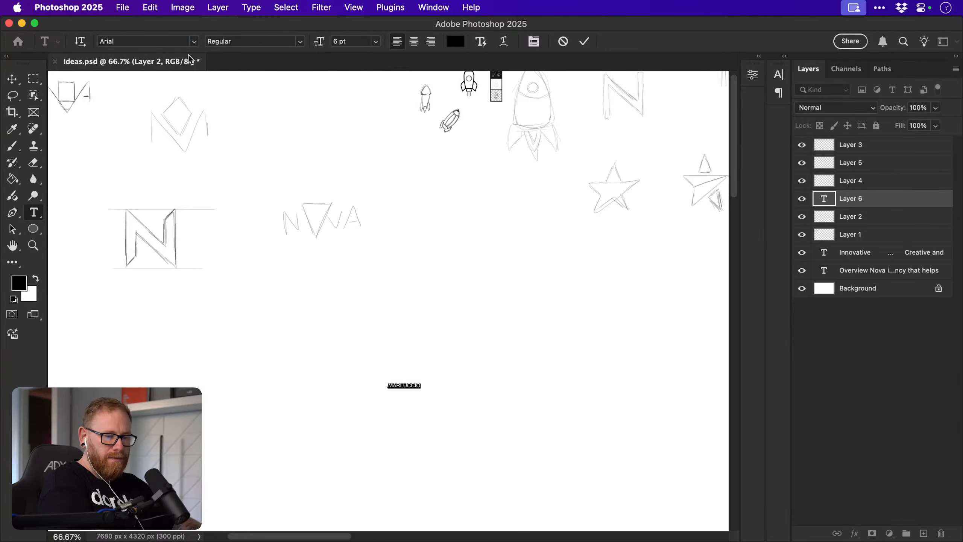
click(301, 42)
click(300, 60)
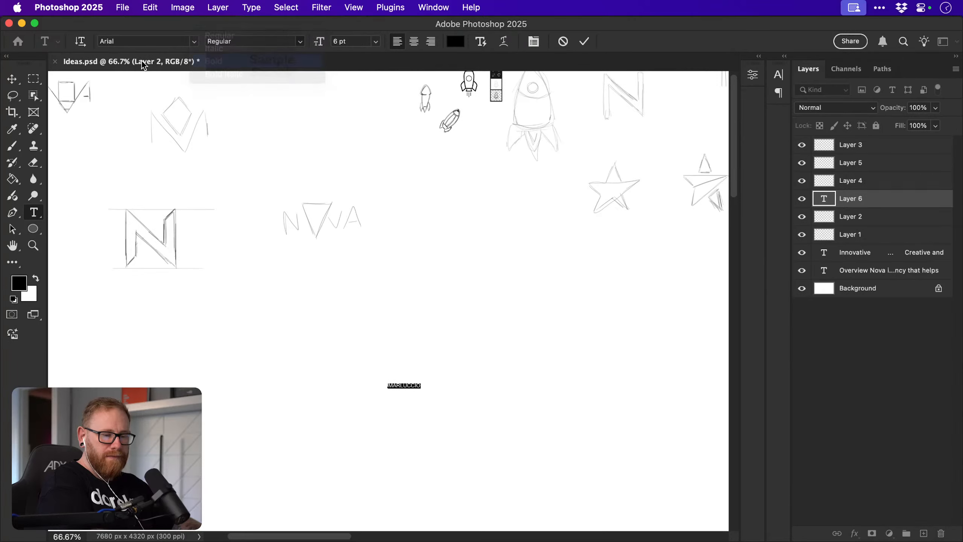
click(19, 78)
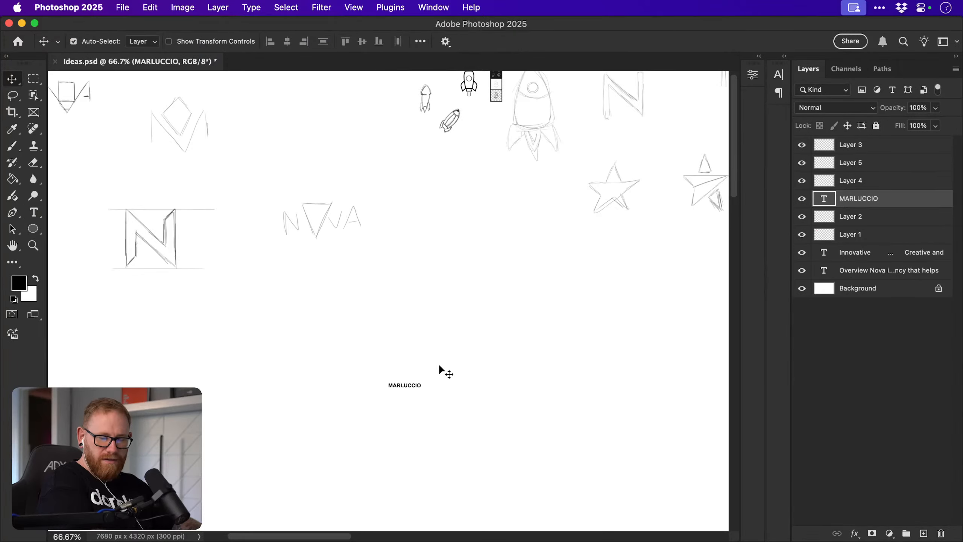
Enlarge the MARLUCCIO text to several times its size in the empty area below the sketches.
key(super+t)
drag(423, 377, 507, 364)
key(Return)
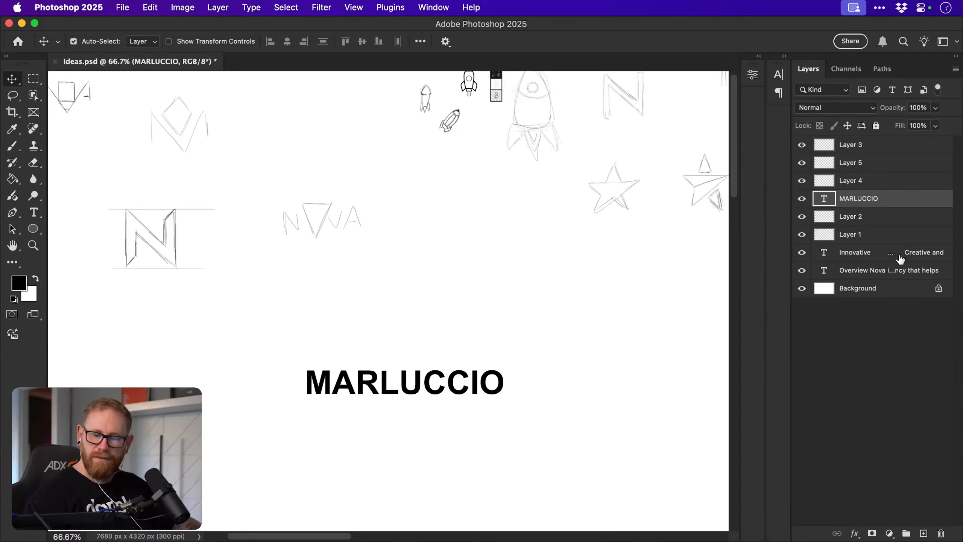
Add a new layer above Layer 2 and fill a wide rectangular selection around MARLUCCIO with black.
click(871, 223)
click(923, 533)
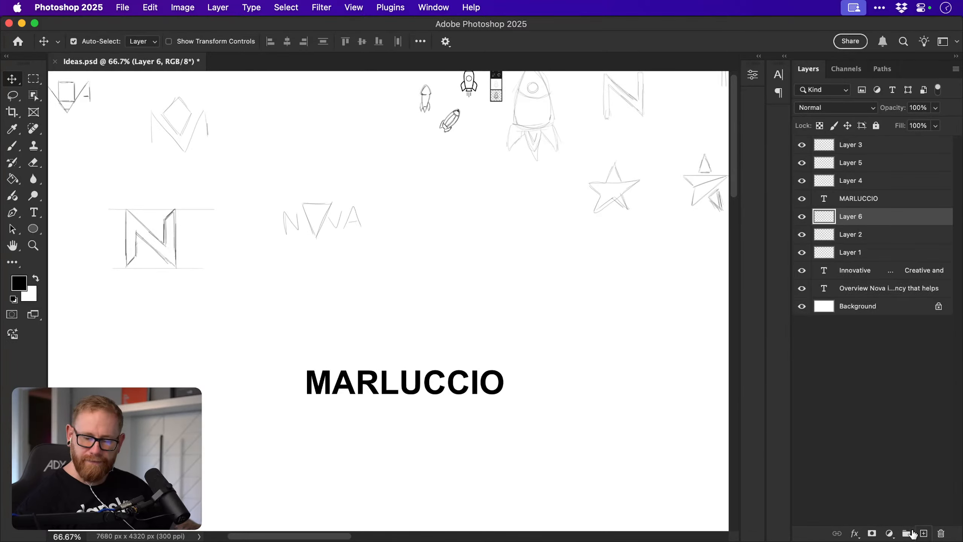
key(m)
drag(204, 319, 563, 435)
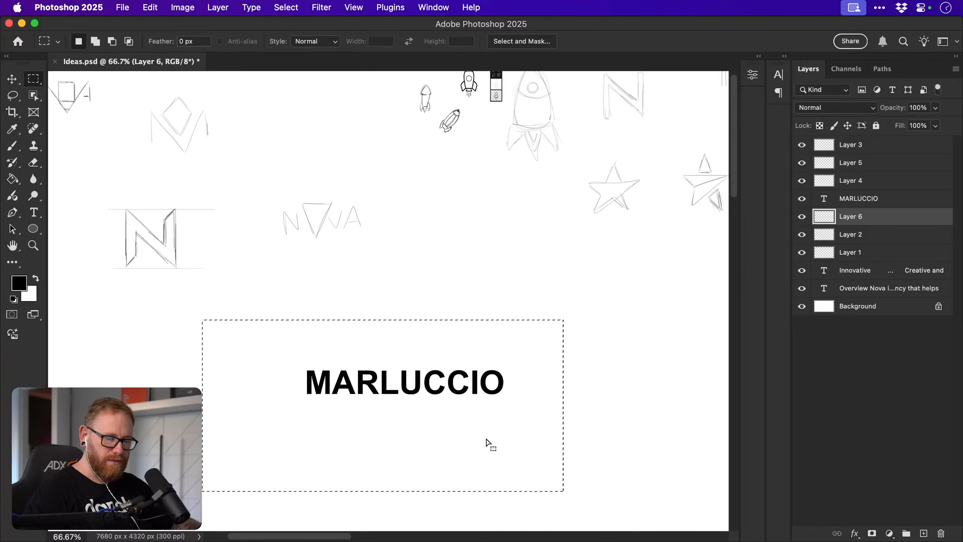
key(g)
click(375, 442)
key(super+d)
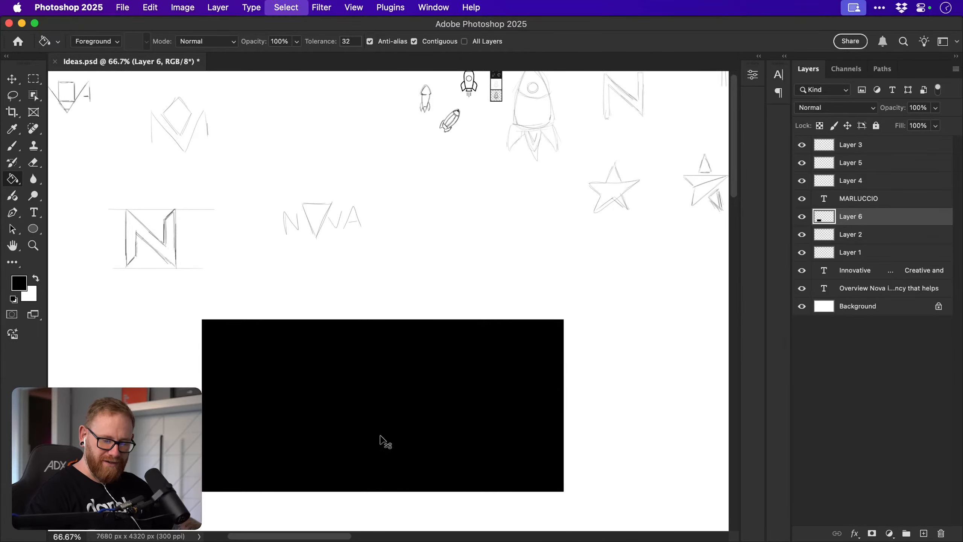
Enlarge the black rectangle upward and outward, and move its layer one level below Layer 2.
key(v)
key(super+t)
drag(563, 320, 591, 268)
key(Return)
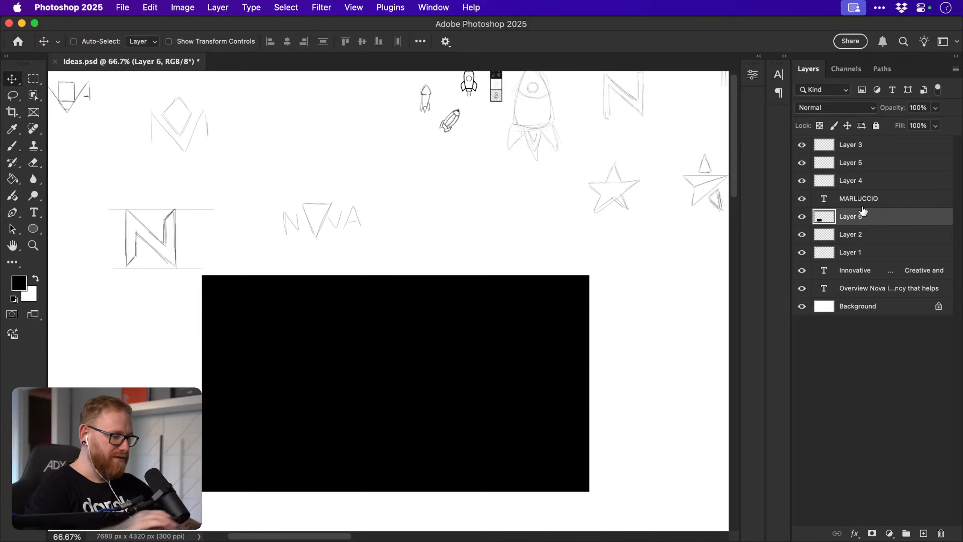
key(super+bracketleft)
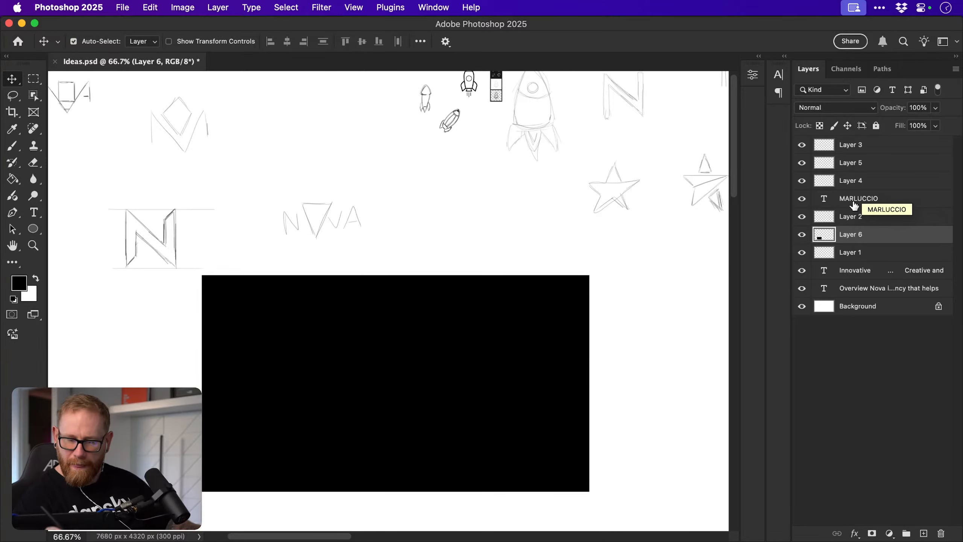
Change the colour of the whole MARLUCCIO text to white (ffffff).
click(859, 199)
key(t)
click(398, 380)
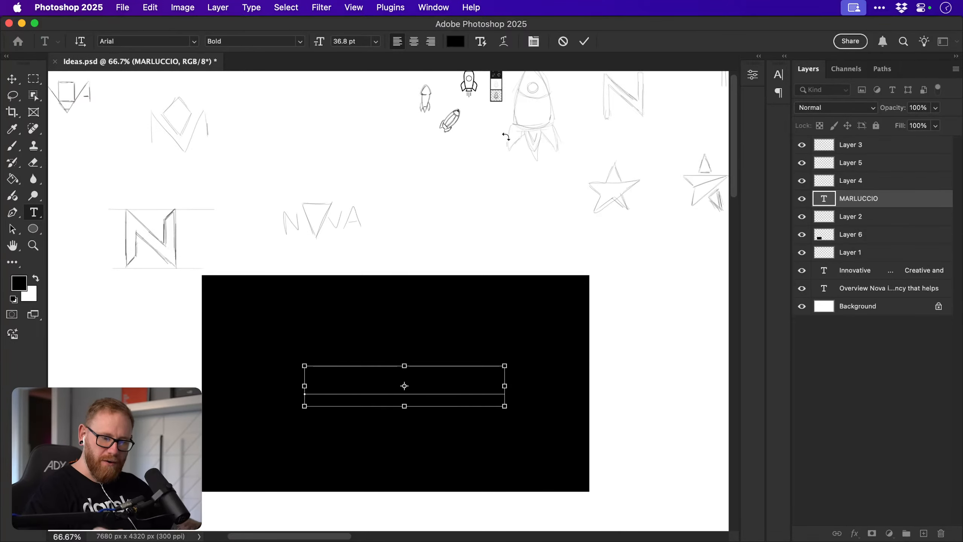
key(super+a)
click(456, 42)
drag(490, 290, 392, 184)
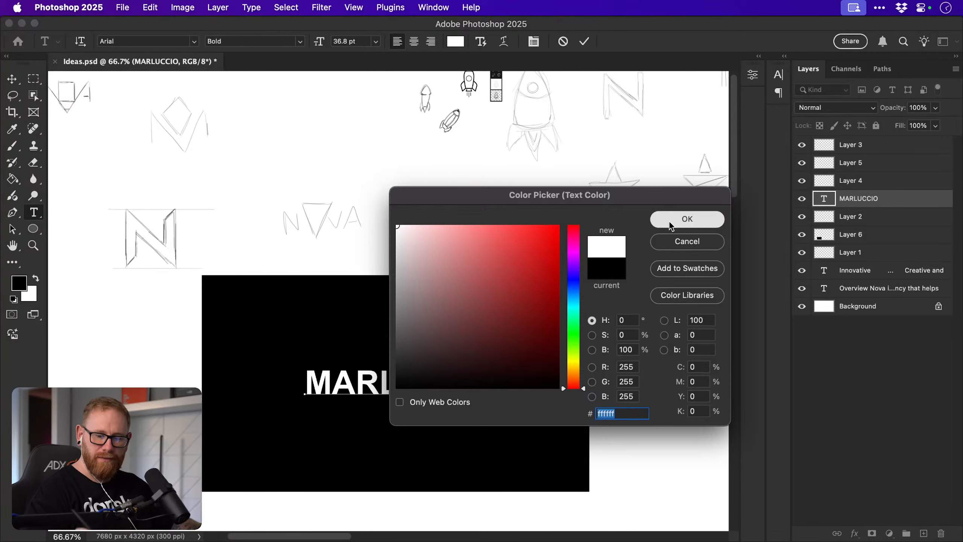
click(687, 219)
Centre the MARLUCCIO text horizontally and vertically with the black rectangle.
click(11, 79)
shift+click(268, 383)
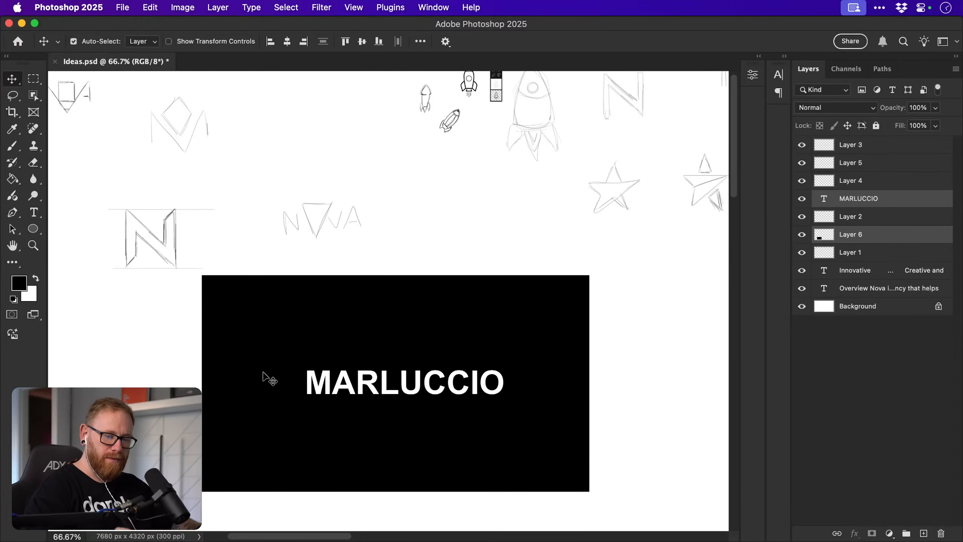
click(287, 41)
click(362, 42)
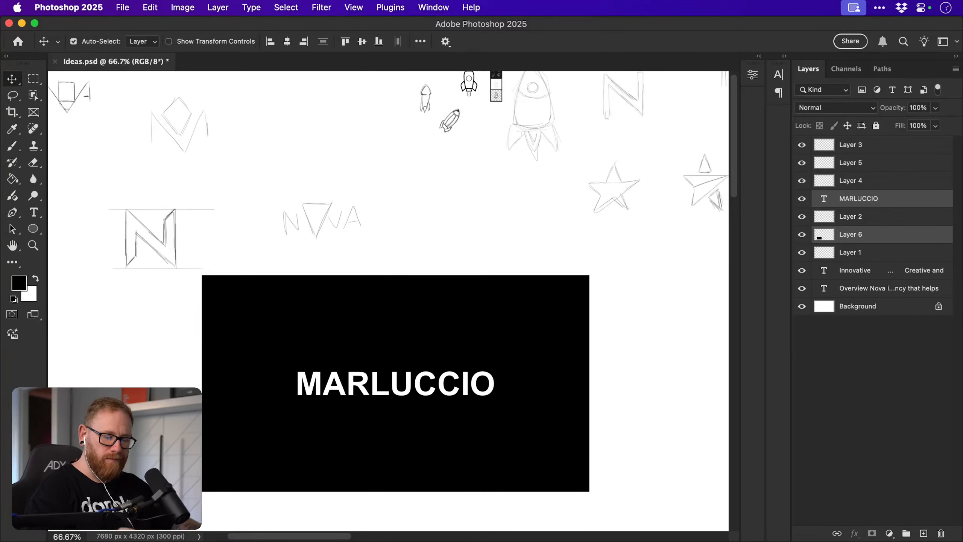
click(190, 384)
Set the tracking of the whole MARLUCCIO text to 1960.
key(t)
double_click(379, 383)
click(752, 75)
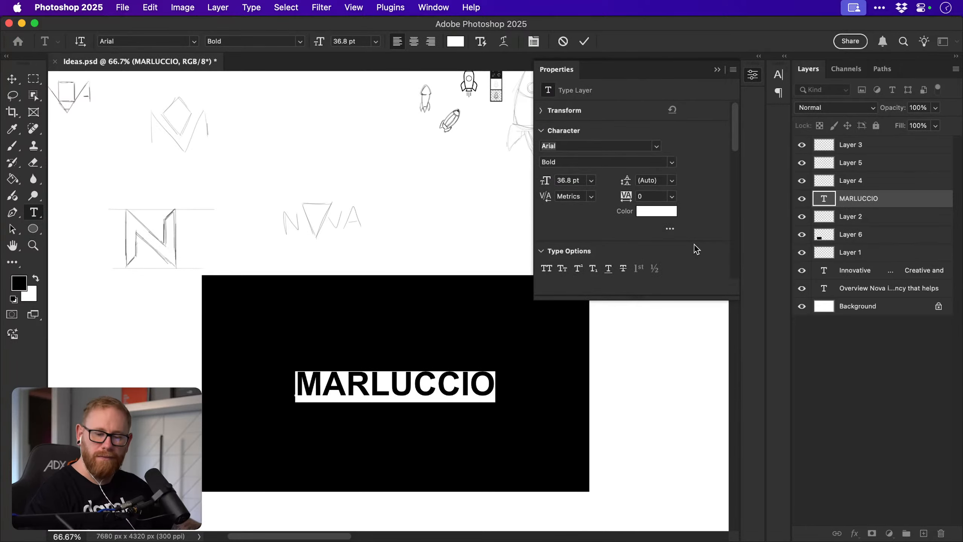
drag(625, 199, 633, 198)
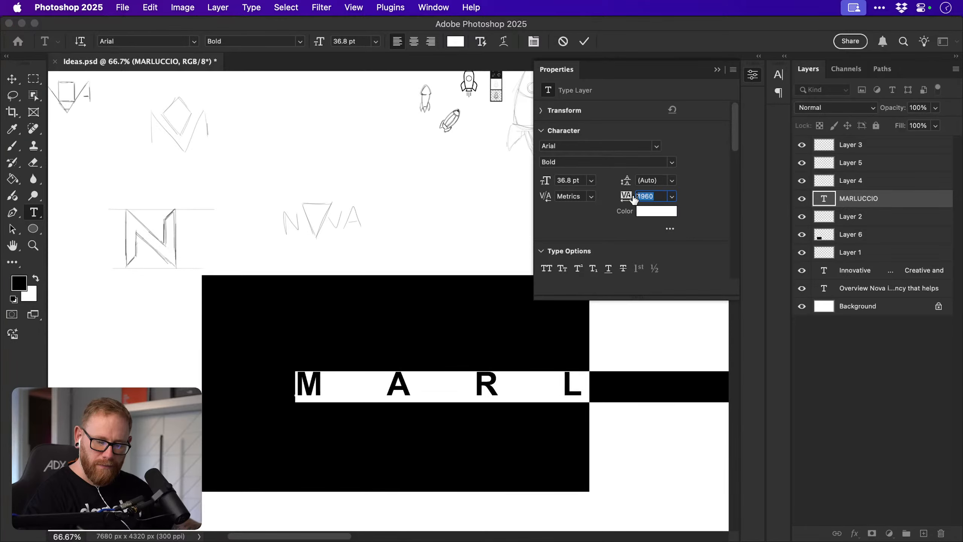
Scale the widely spaced MARLUCCIO text down to 14.75 pt and place it inside the black rectangle.
click(12, 78)
key(super+t)
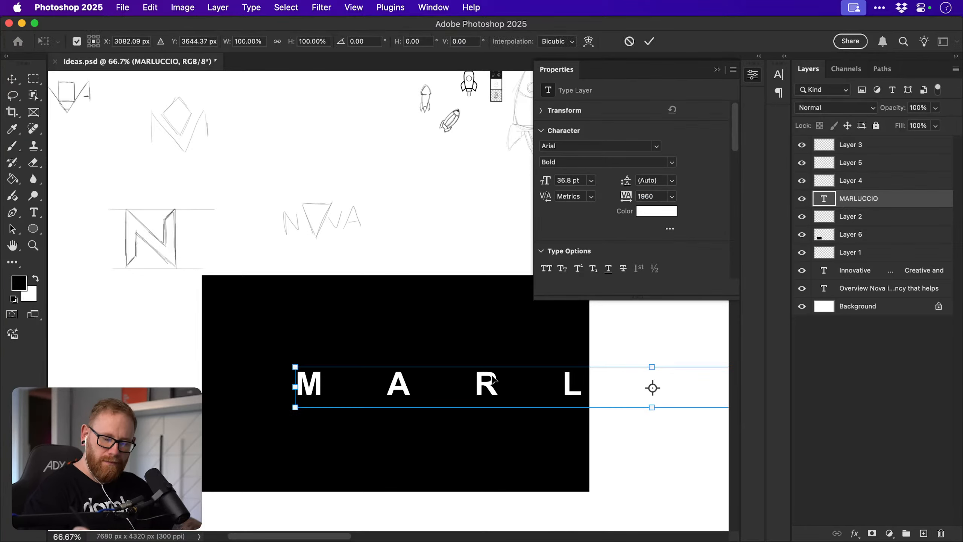
drag(291, 364, 448, 367)
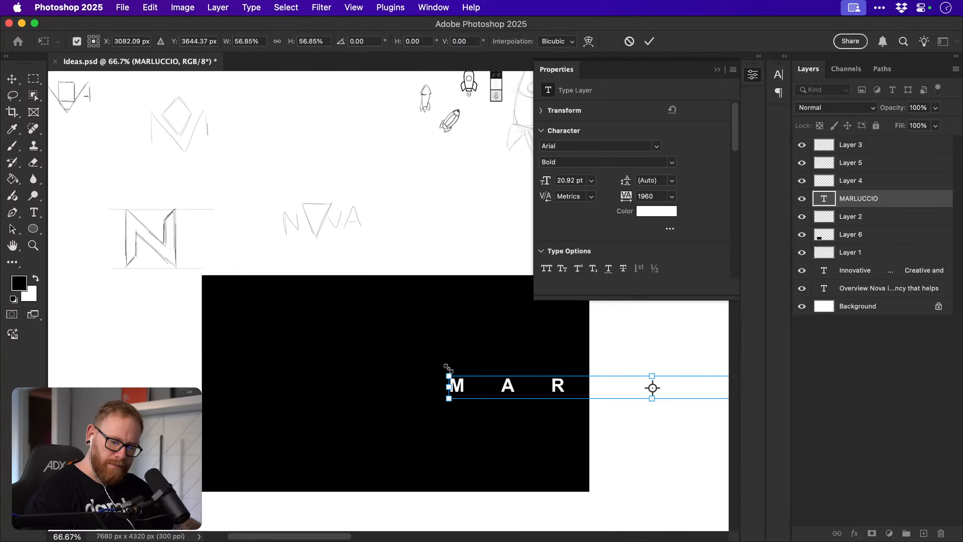
drag(543, 394, 307, 409)
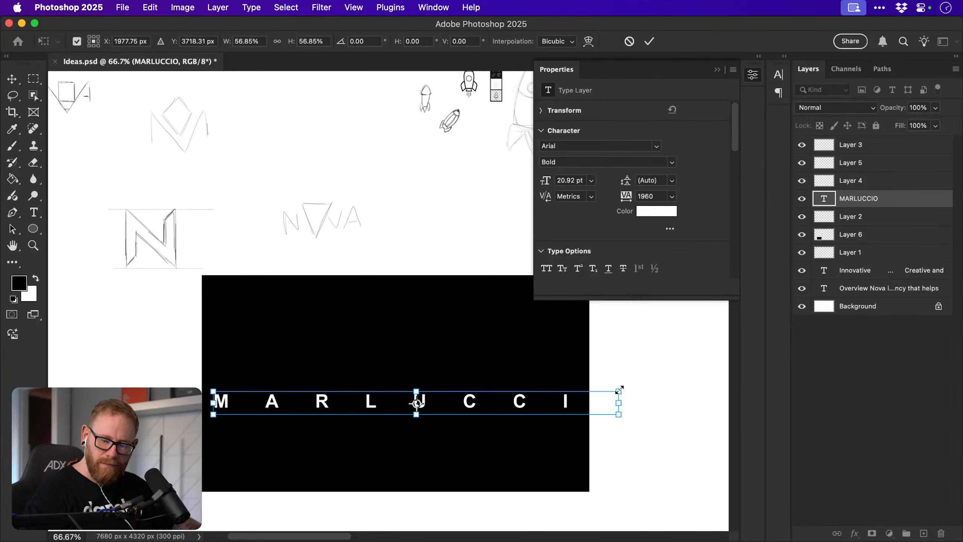
drag(619, 389, 559, 411)
drag(500, 403, 478, 383)
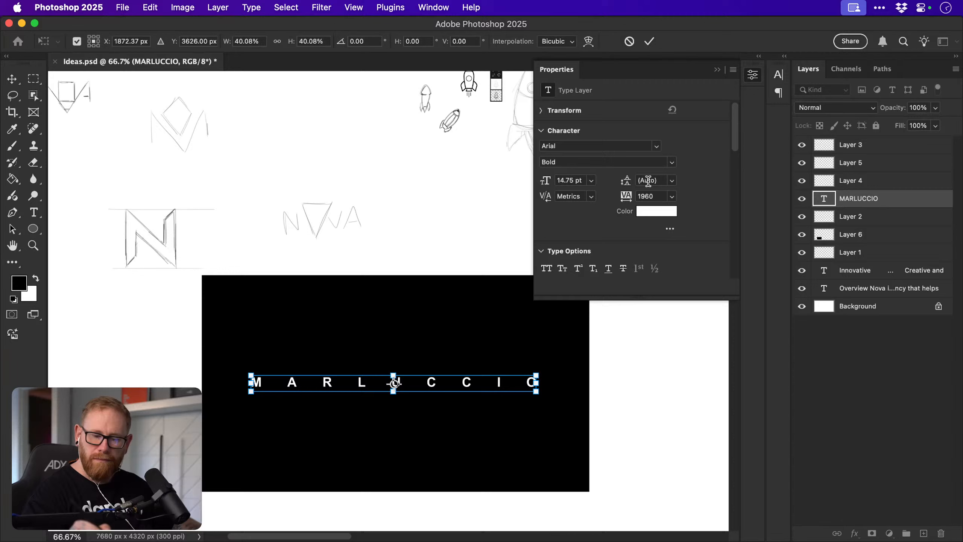
key(Return)
Tighten the MARLUCCIO tracking to 1000, and settle on a tracking of 1400.
click(659, 195)
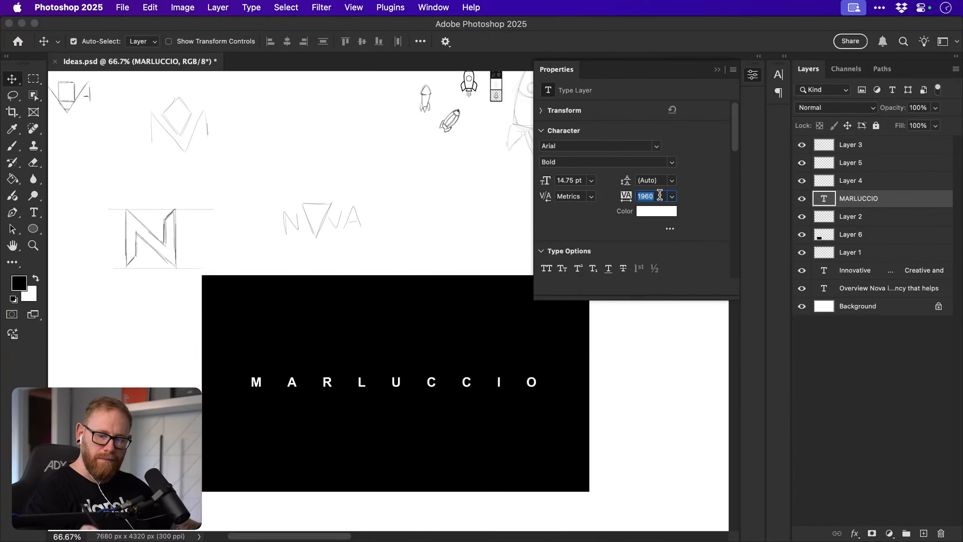
text(1000)
key(Return)
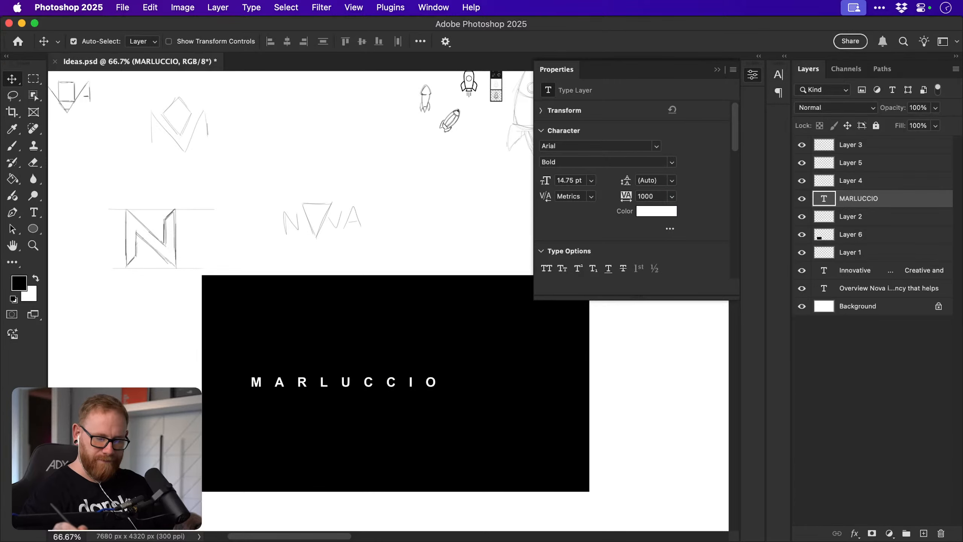
text(1)
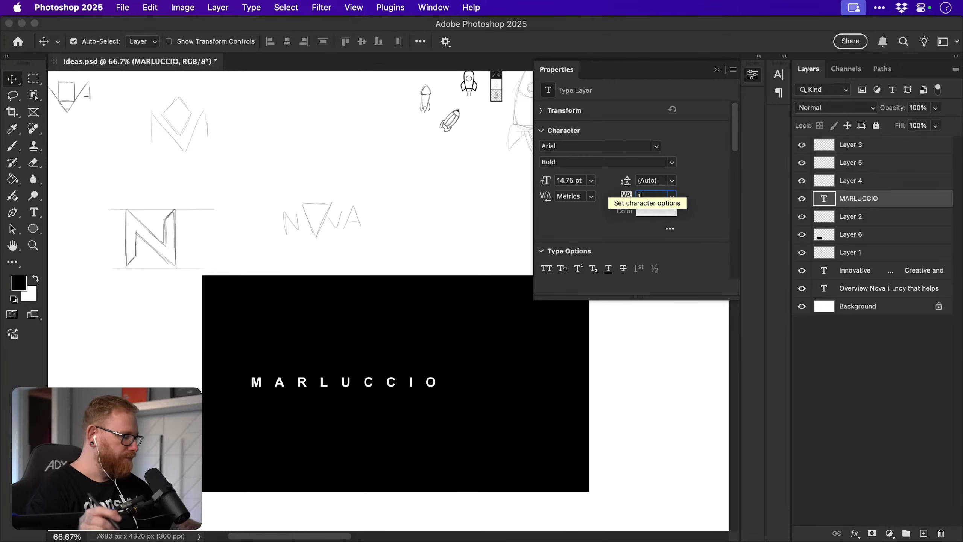
text(400)
key(Return)
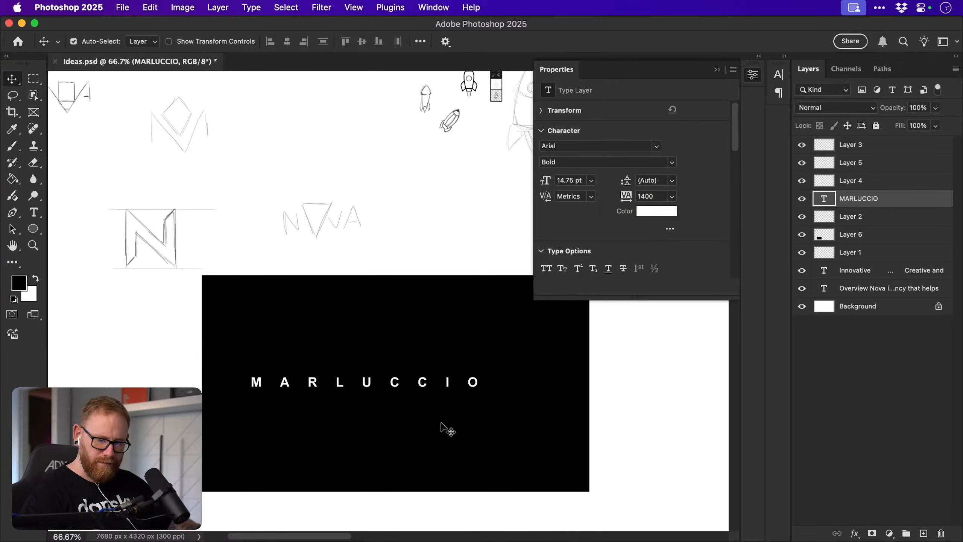
Centre the MARLUCCIO text with the black rectangle both horizontally and vertically.
click(478, 373)
click(287, 42)
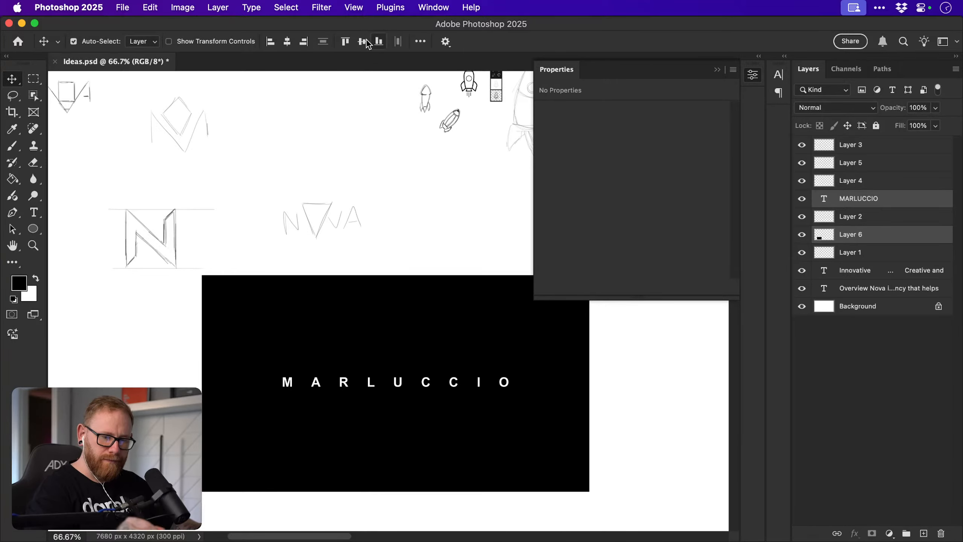
click(363, 42)
click(716, 69)
Duplicate the wordmark, reduce the copy to a single large M, and place it centred above MARLUCCIO.
scroll(275, 514, up, 4)
drag(293, 325, 292, 263)
key(t)
key(BackSpace)
drag(616, 262, 346, 187)
click(12, 79)
key(super+t)
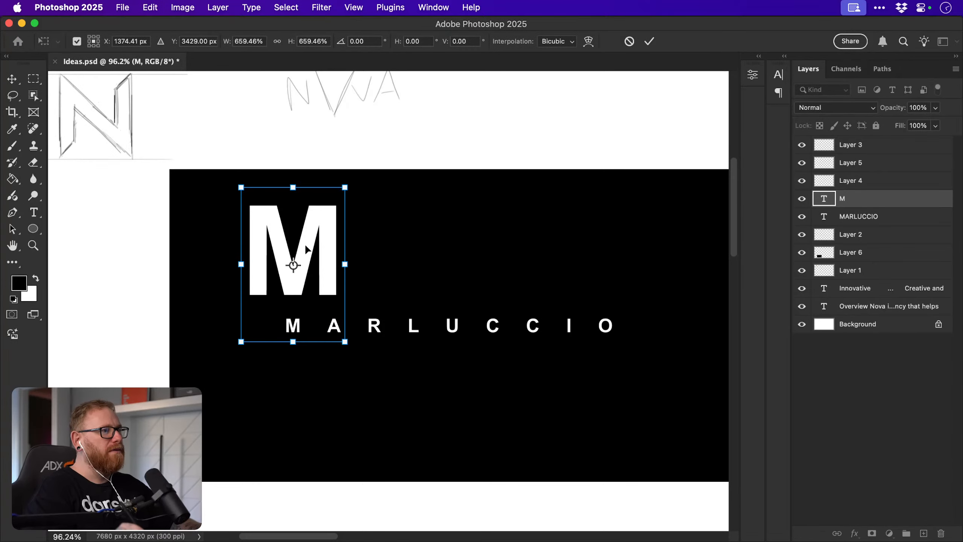
drag(301, 257, 467, 258)
key(Return)
Shrink the MARLUCCIO text to 4.08 pt beneath the large M and set its tracking to 880.
click(459, 323)
key(super+t)
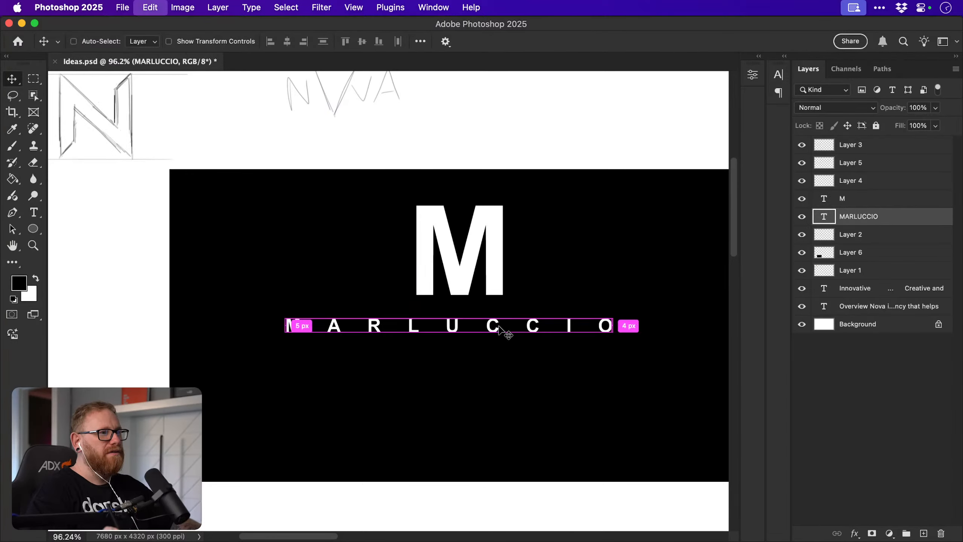
drag(615, 327, 492, 321)
key(Return)
double_click(447, 326)
click(752, 74)
drag(631, 196, 627, 197)
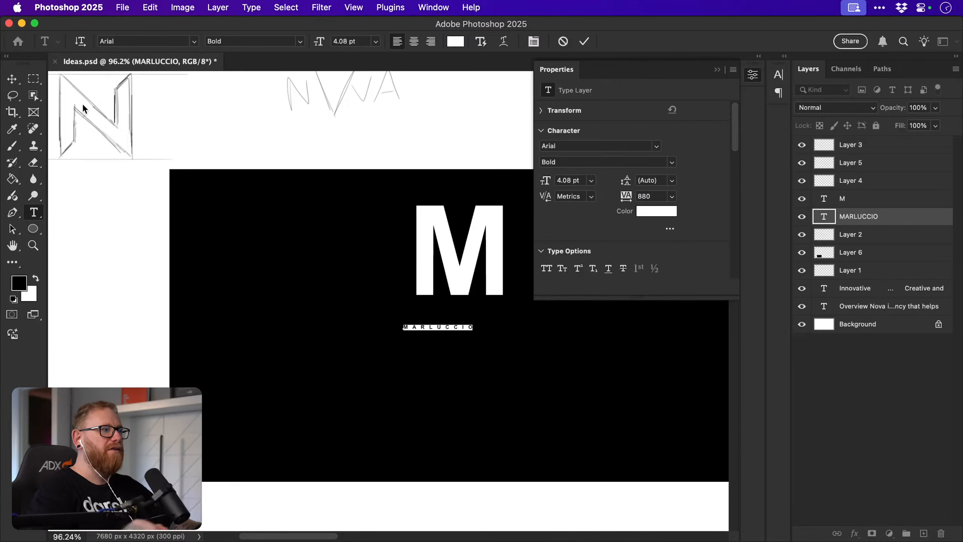
Enlarge the MARLUCCIO text to 5.18 pt so it spans the M's width, and position it just beneath the M.
click(13, 79)
key(super+t)
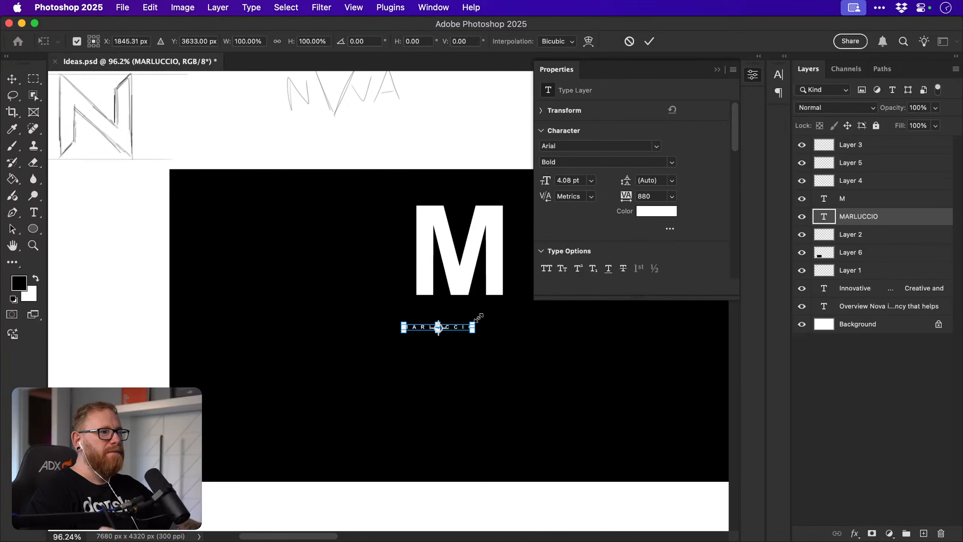
drag(479, 317, 474, 273)
key(Return)
key(z)
click(498, 305)
click(498, 305)
click(497, 305)
key(super+t)
key(Return)
key(shift+Down)
key(shift+Down)
key(shift+Down)
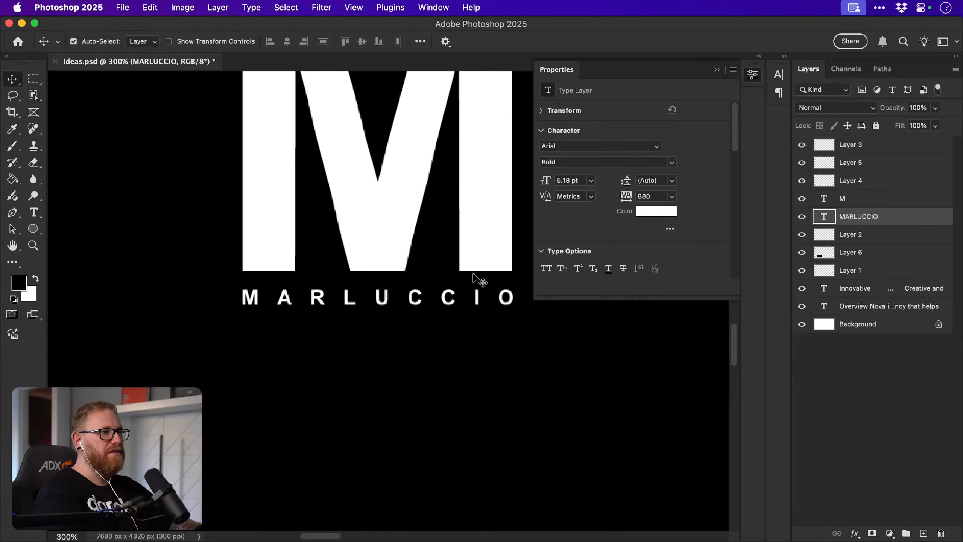
Select the M together with MARLUCCIO and move both down to the middle of the black rectangle.
key(super+1)
key(super+minus)
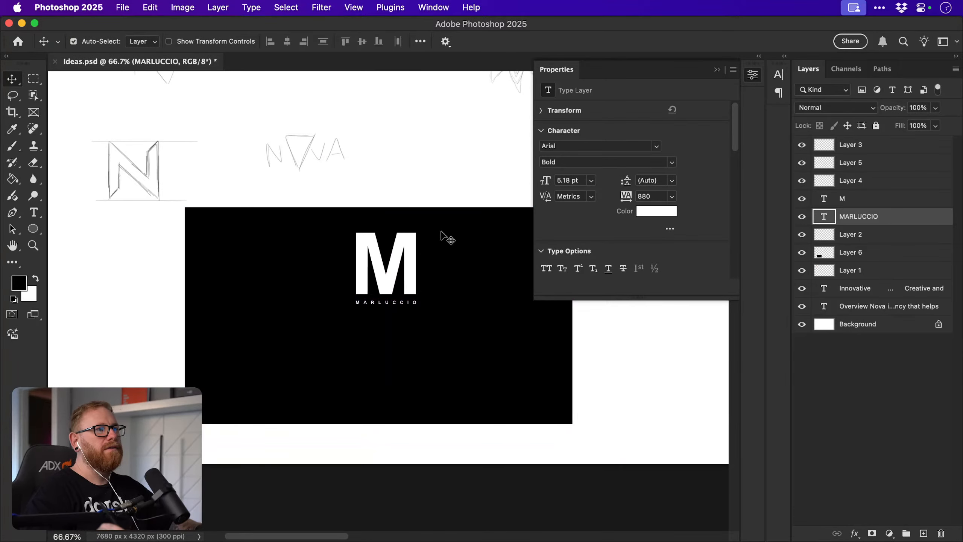
shift+super+click(417, 252)
drag(415, 254, 402, 318)
click(754, 79)
key(z)
key(v)
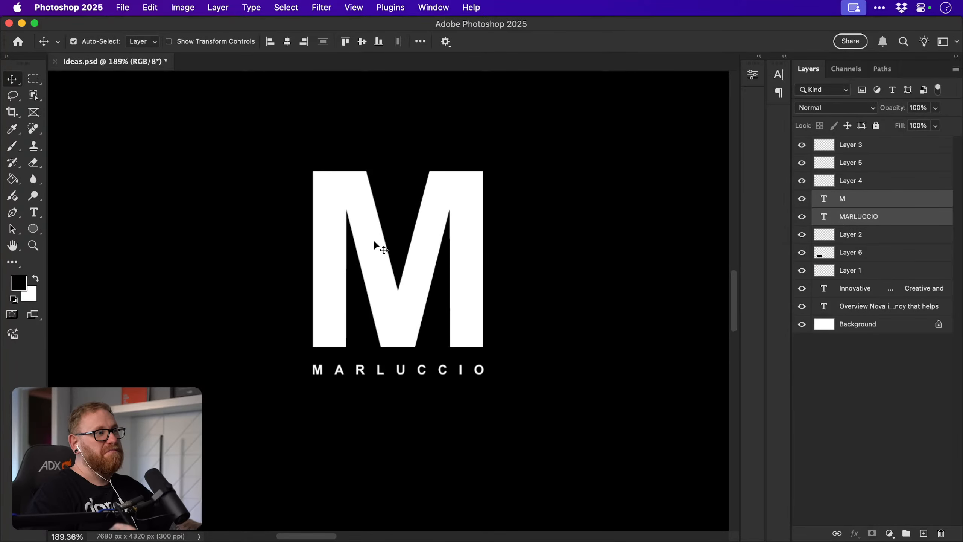
Try a layer mask on the M that hides a narrow vertical strip between its left stem and the diagonal.
click(849, 198)
click(871, 533)
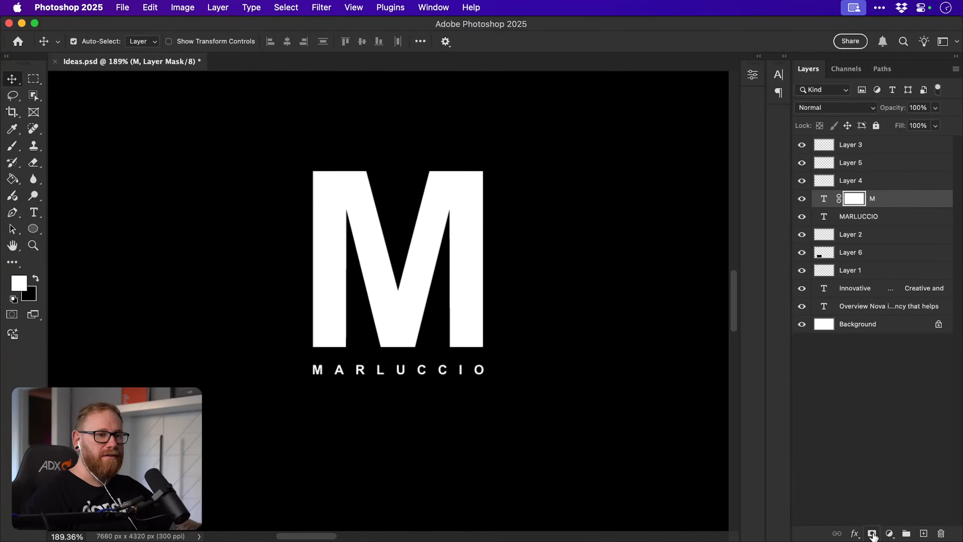
key(m)
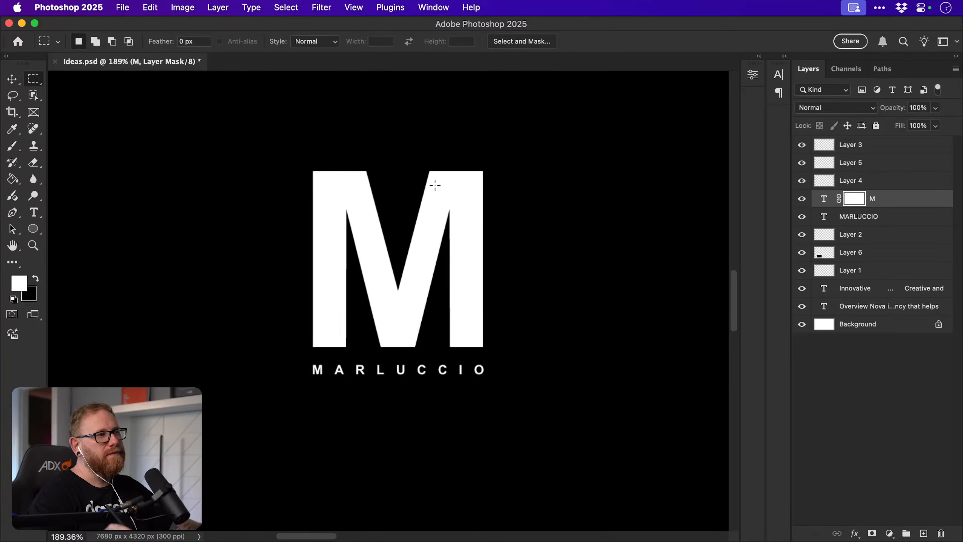
drag(349, 175, 352, 227)
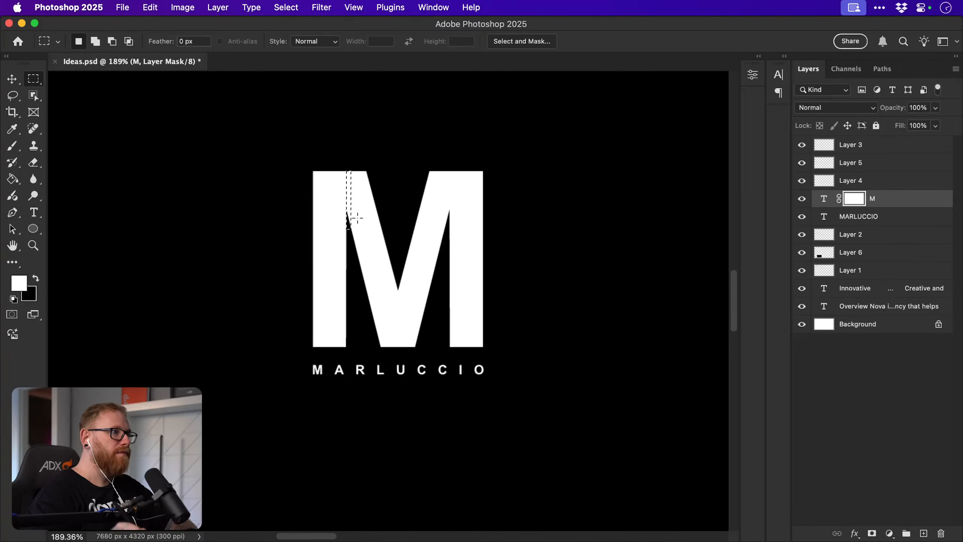
key(b)
key(x)
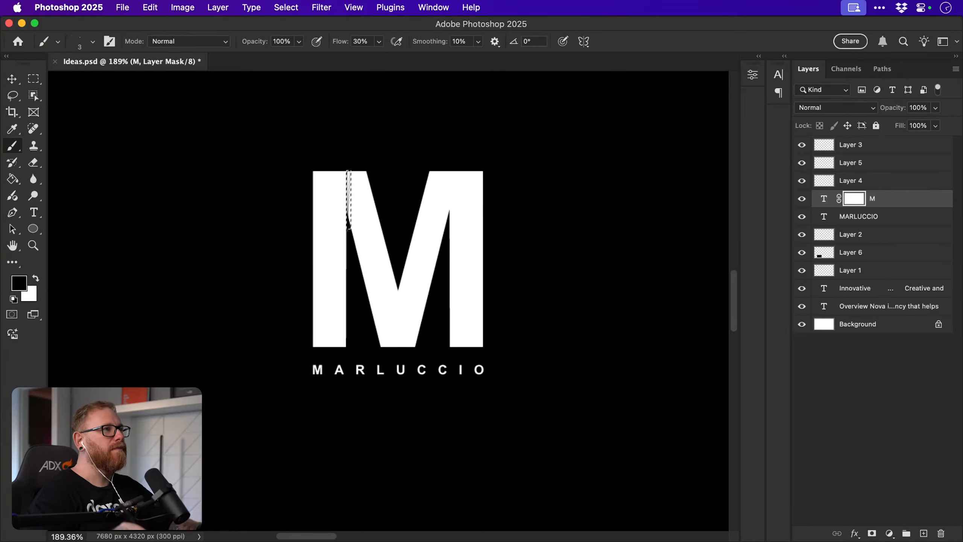
drag(349, 192, 349, 227)
key(super+d)
Shift the M to the right above MARLUCCIO and delete its layer mask.
key(z)
drag(256, 366, 266, 366)
key(v)
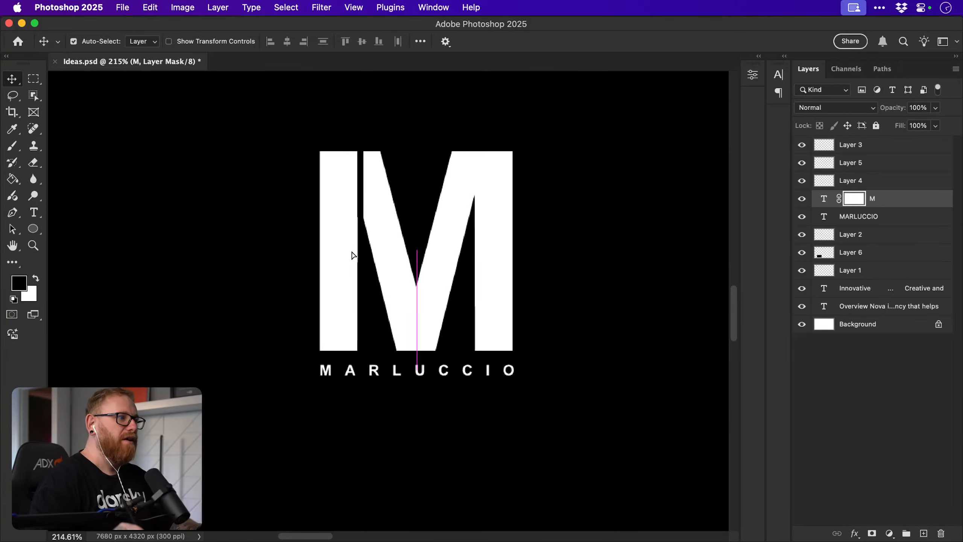
drag(386, 261, 416, 262)
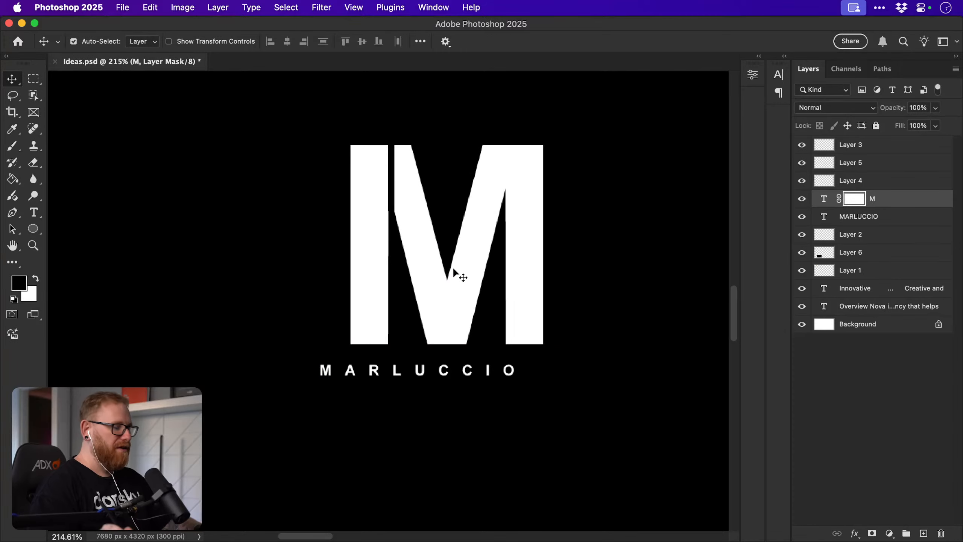
key(BackSpace)
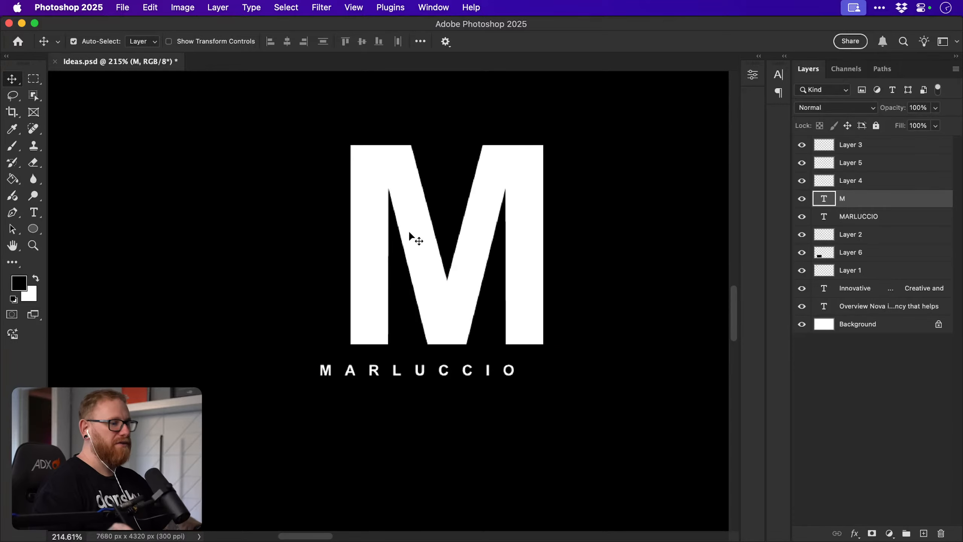
Delete the large M and draw a white vertical rectangle of 46 × 203 px above the start of MARLUCCIO.
key(BackSpace)
click(35, 229)
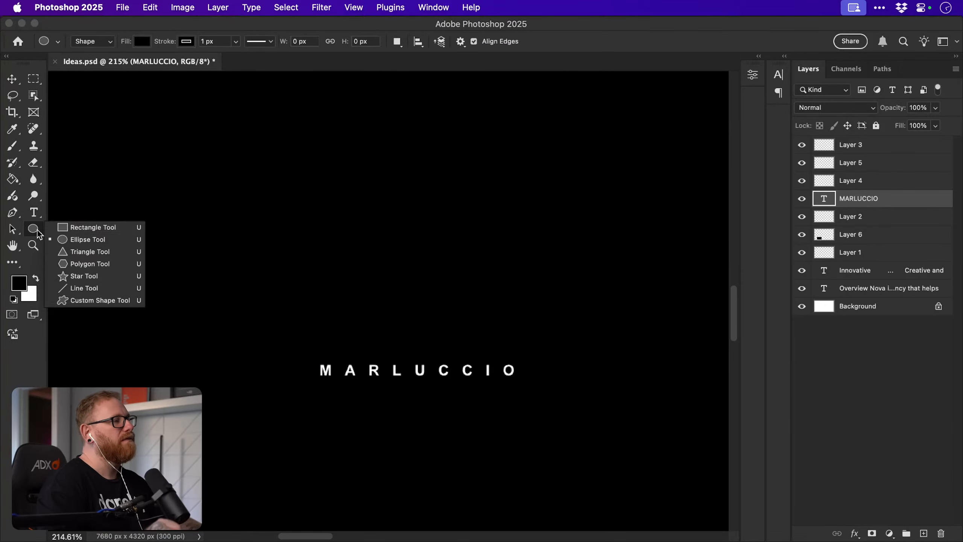
click(68, 229)
drag(311, 170, 349, 318)
drag(349, 317, 355, 330)
Slant the white bar by shifting its upper edge to the right, accepting the conversion of the live shape to a regular path.
key(a)
mouse_move(316, 183)
mouse_down()
mouse_move(362, 185)
mouse_move(313, 183)
mouse_move(374, 211)
mouse_move(421, 194)
mouse_up()
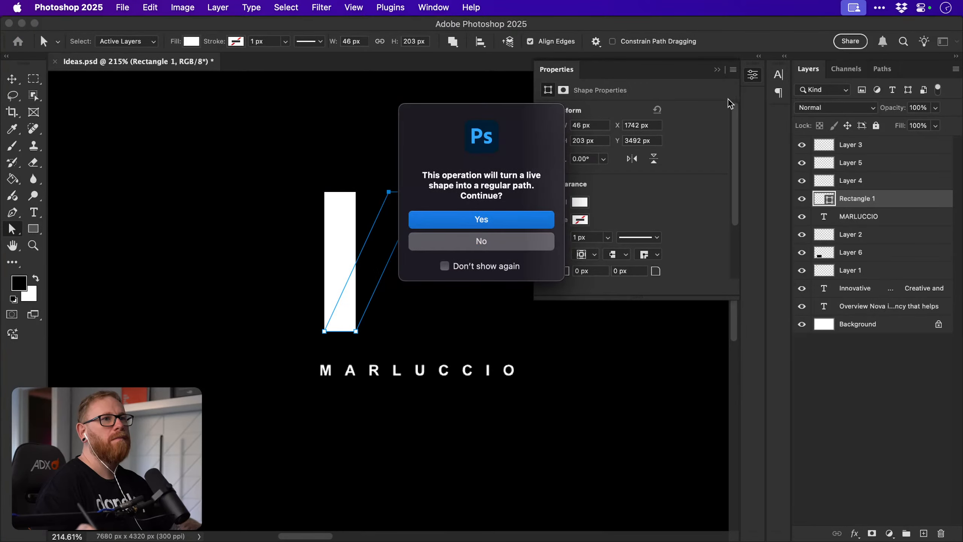
click(507, 219)
click(752, 75)
Duplicate the slanted bar twice, line the copies up to its right, and distribute the three bars evenly.
key(v)
key(super+j)
key(super+j)
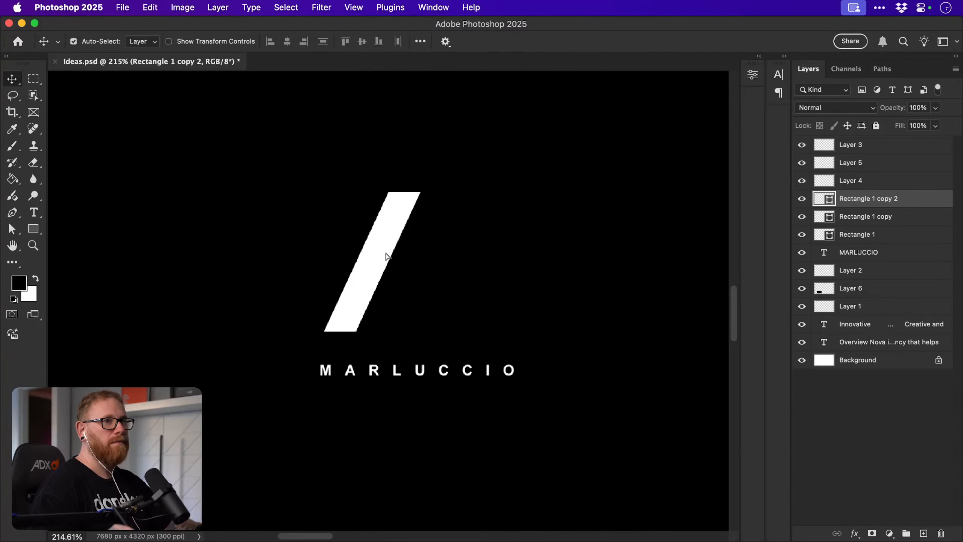
drag(386, 254, 519, 230)
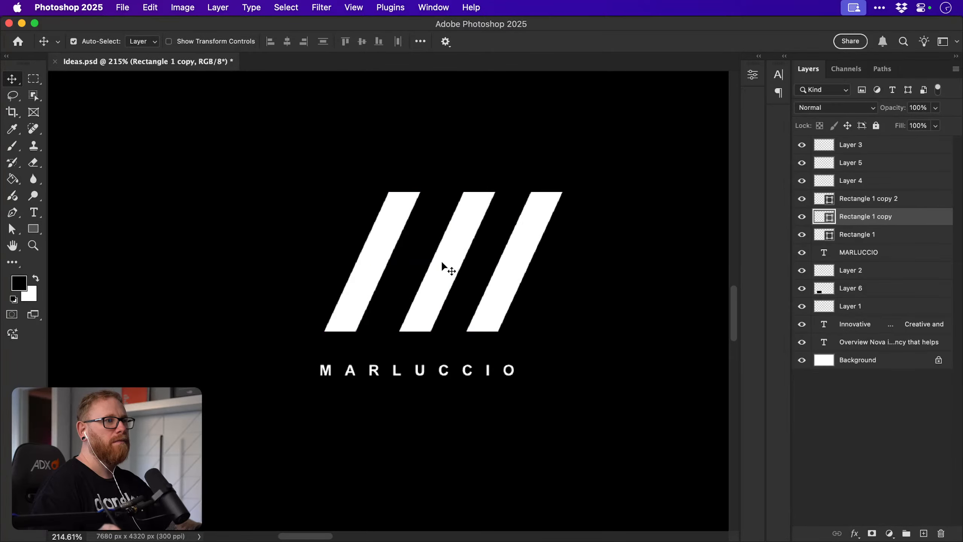
shift+click(441, 260)
shift+click(381, 248)
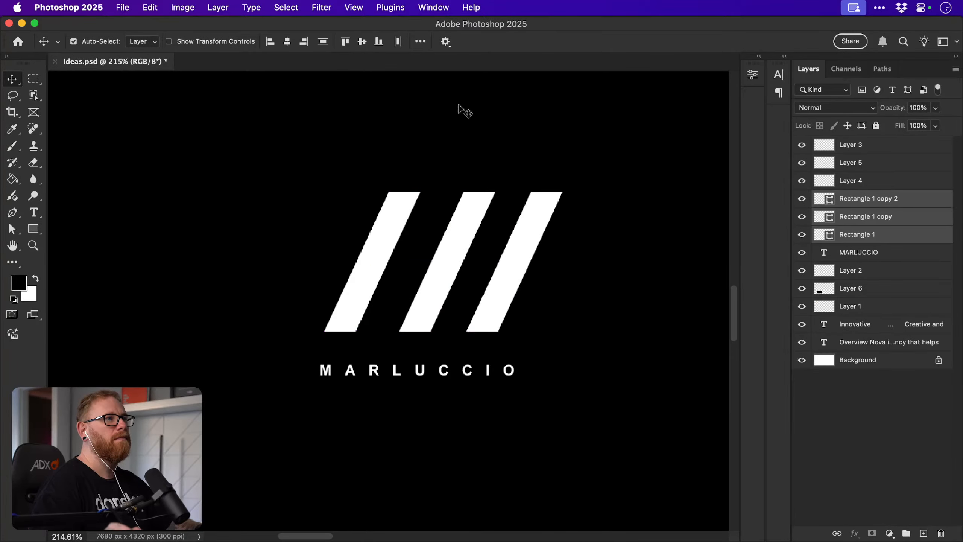
click(398, 42)
Scale the three slanted bars down to a small symbol and place it to the left of MARLUCCIO.
key(super+t)
drag(190, 236, 241, 267)
key(Return)
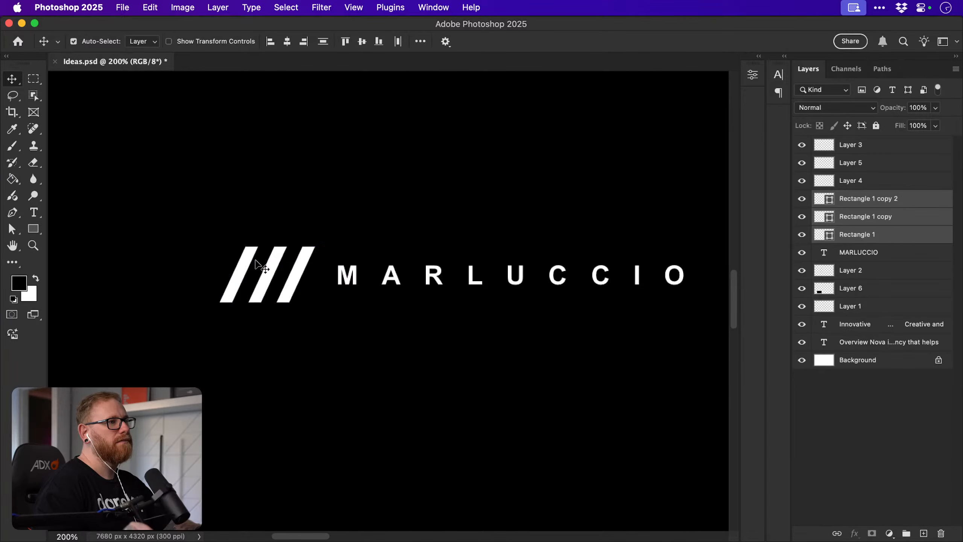
Select the slanted bars together with MARLUCCIO and centre them in the black rectangle.
key(super+minus)
key(super+minus)
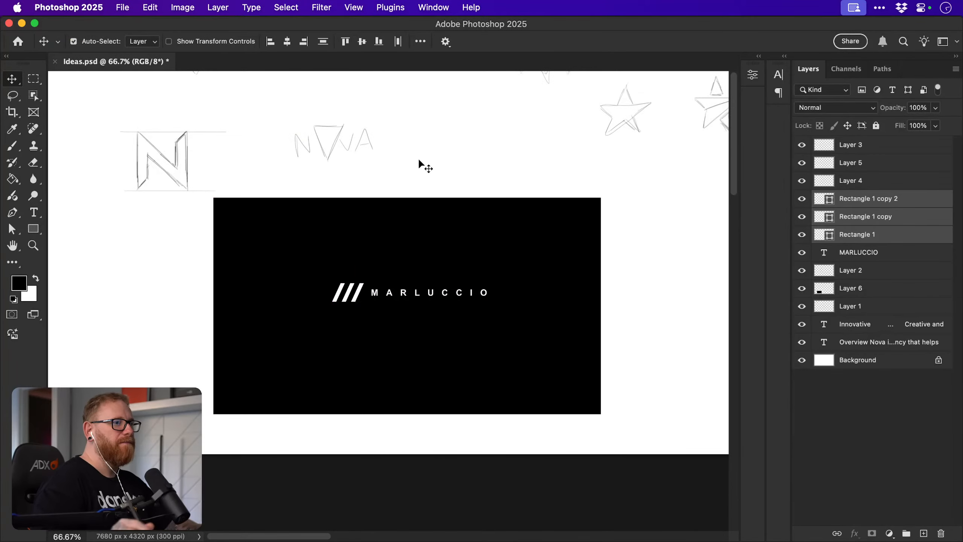
shift+click(376, 292)
scroll(376, 292, up, 3)
click(464, 76)
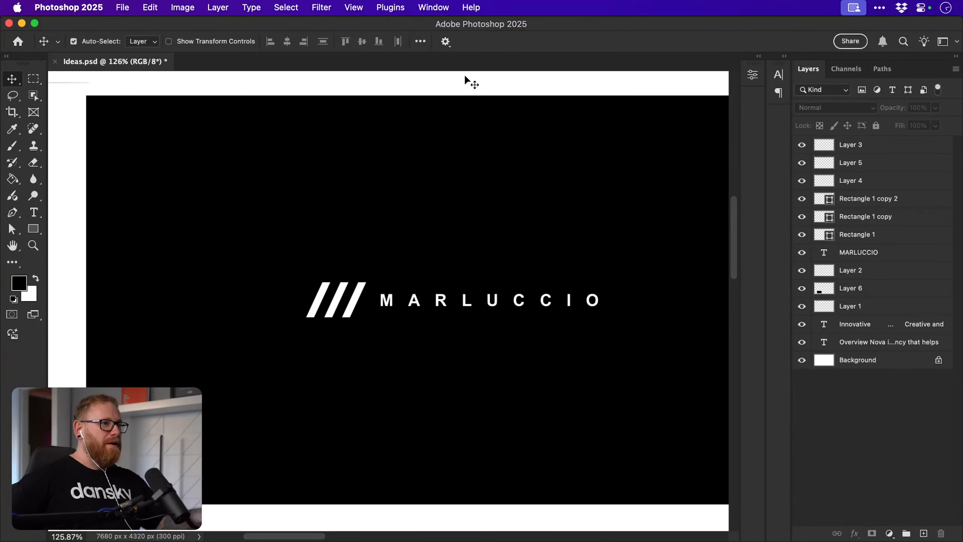
Align MARLUCCIO and the middle slanted bar on their vertical centres.
click(400, 306)
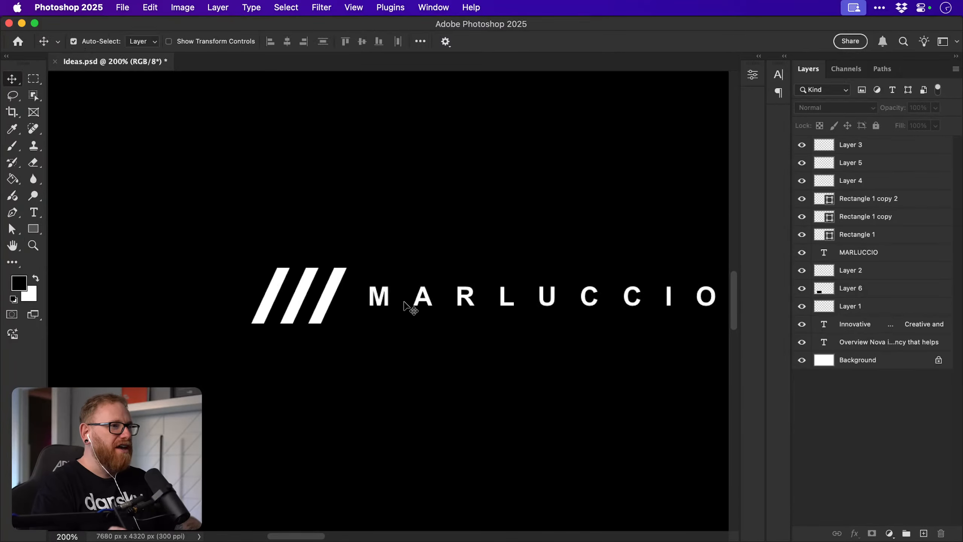
click(376, 295)
shift+click(333, 296)
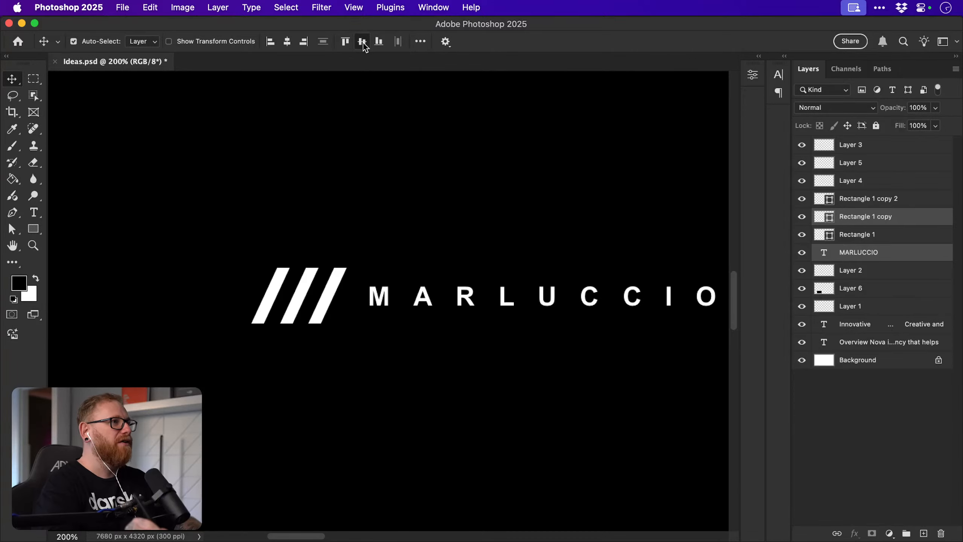
scroll(416, 197, up, 3)
click(423, 226)
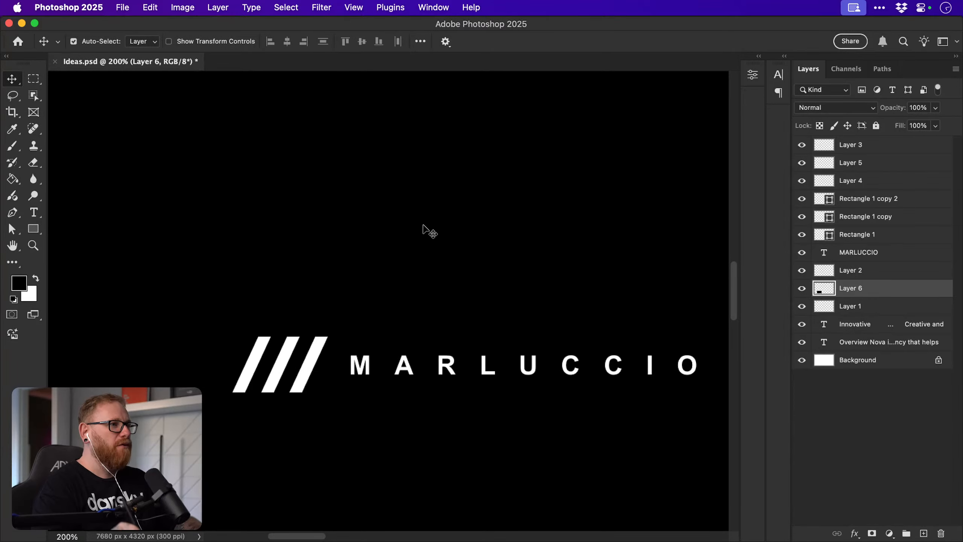
Try tighter and wider gaps between the slanted bars and MARLUCCIO, leaving a gap of about one bar's width.
drag(365, 370, 340, 371)
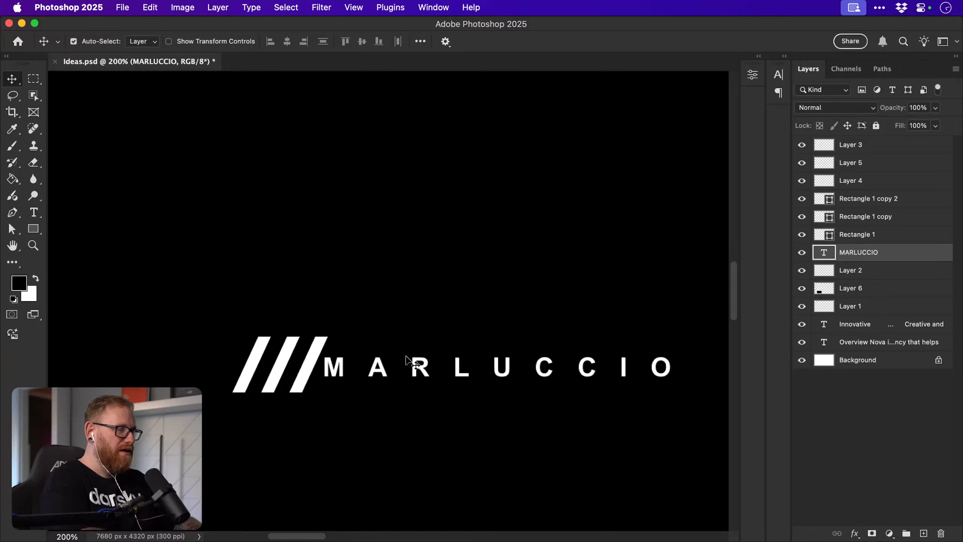
key(shift+Right)
key(shift+Right)
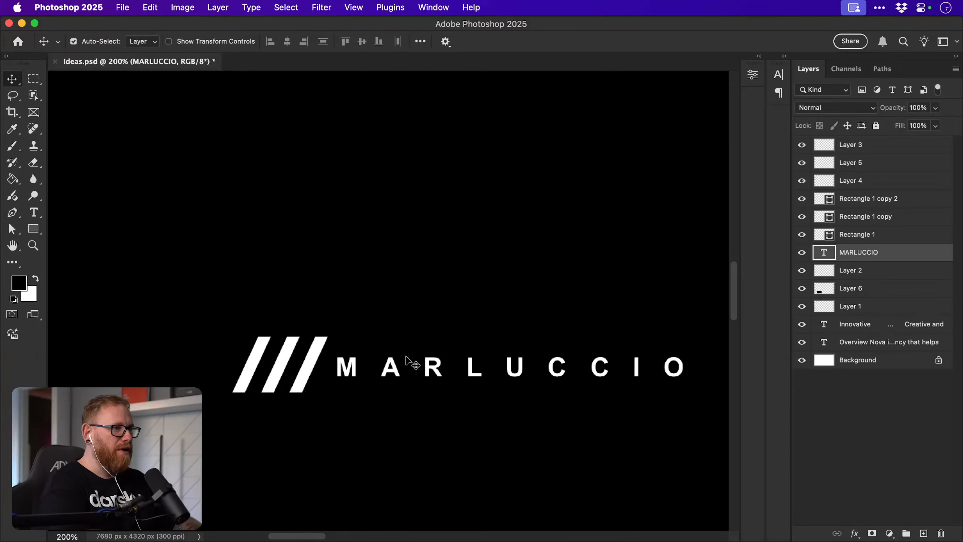
key(shift+Left)
key(shift+Left)
key(shift+Right)
key(shift+Right)
key(shift+Right)
key(shift+Right)
key(shift+Right)
key(shift+Right)
key(shift+Right)
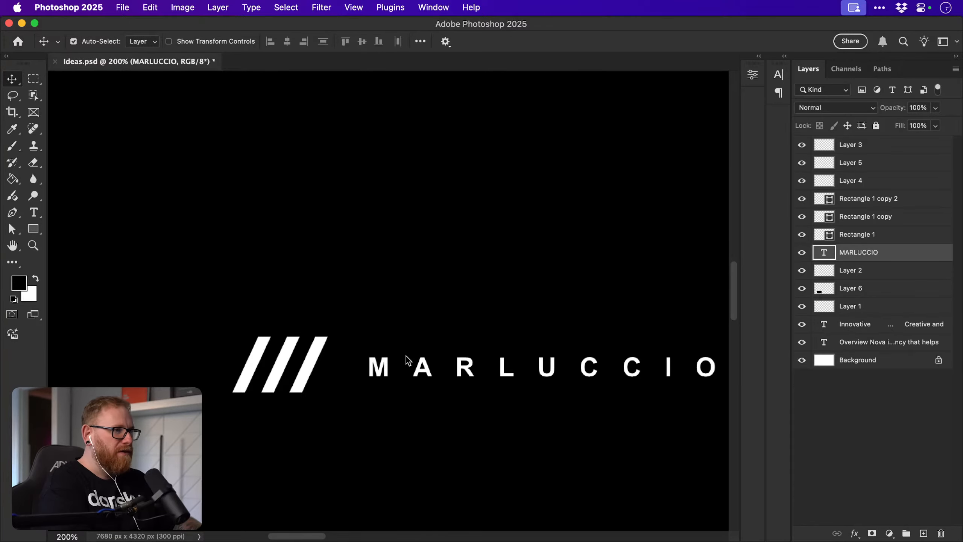
key(shift+Right)
key(shift+Right)
key(shift+Right)
key(shift+Right)
key(shift+Right)
key(shift+Right)
key(shift+Left)
key(shift+Left)
key(shift+Left)
key(shift+Left)
key(shift+Left)
key(shift+Left)
key(shift+Left)
key(shift+Left)
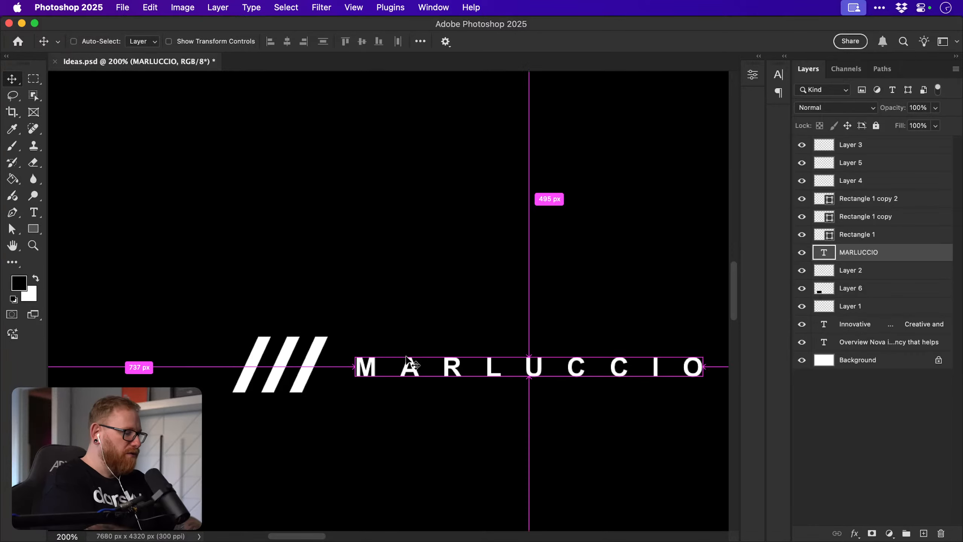
key(super+minus)
key(super+minus)
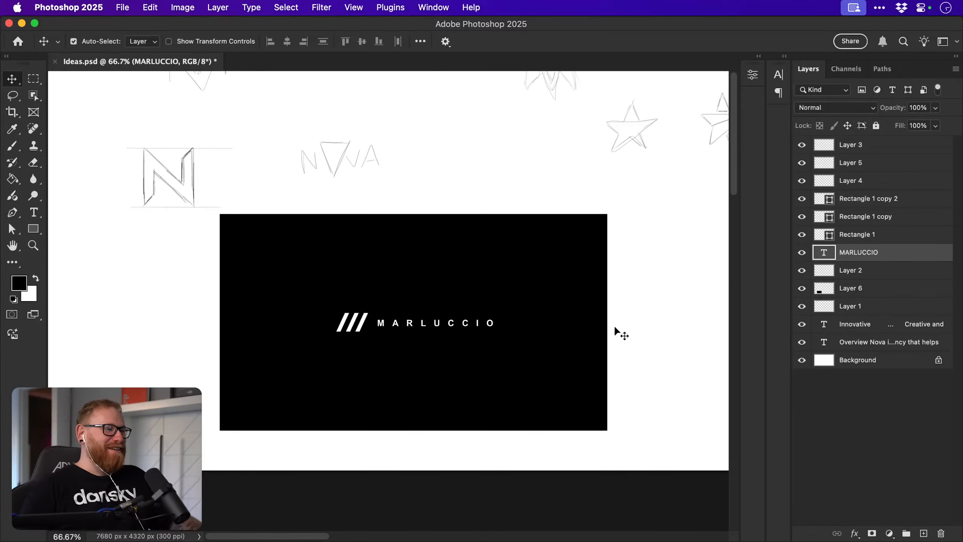
key(z)
drag(354, 333, 373, 330)
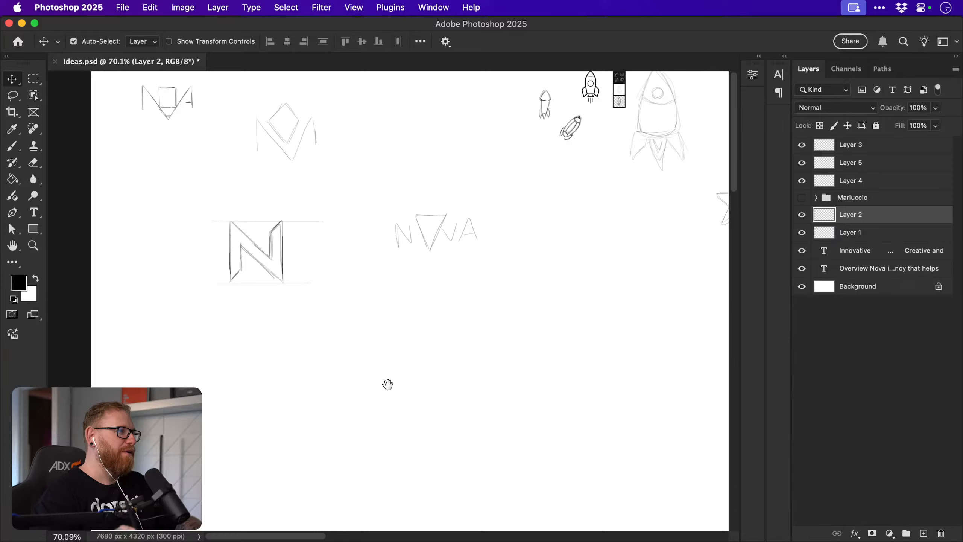
Make the sketch layer Layer 2 active with the Brush tool.
scroll(402, 375, up, 2)
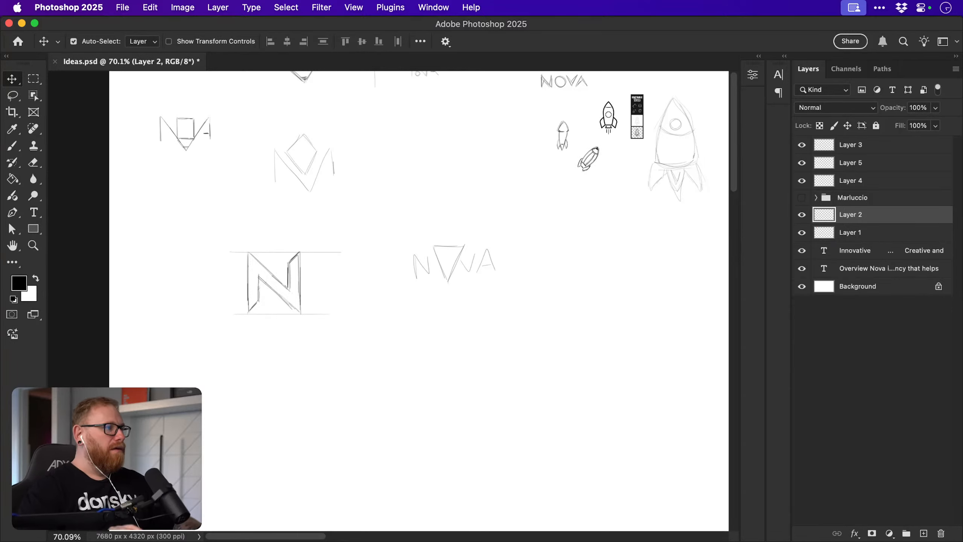
click(403, 330)
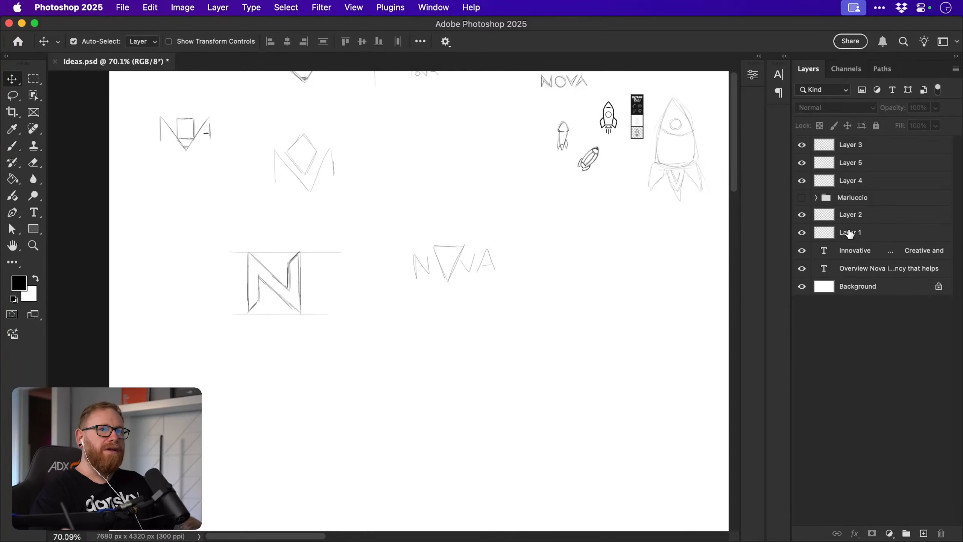
click(856, 215)
key(b)
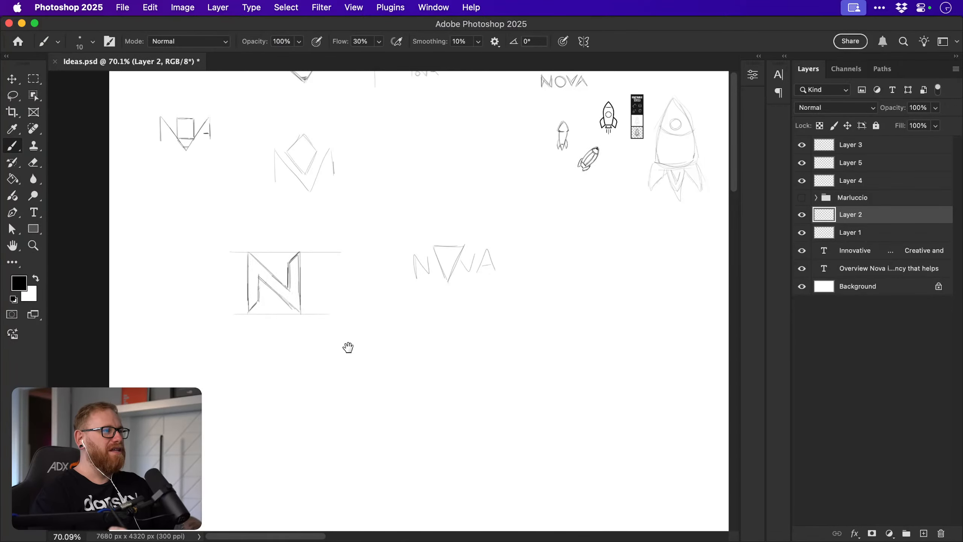
drag(346, 347, 341, 403)
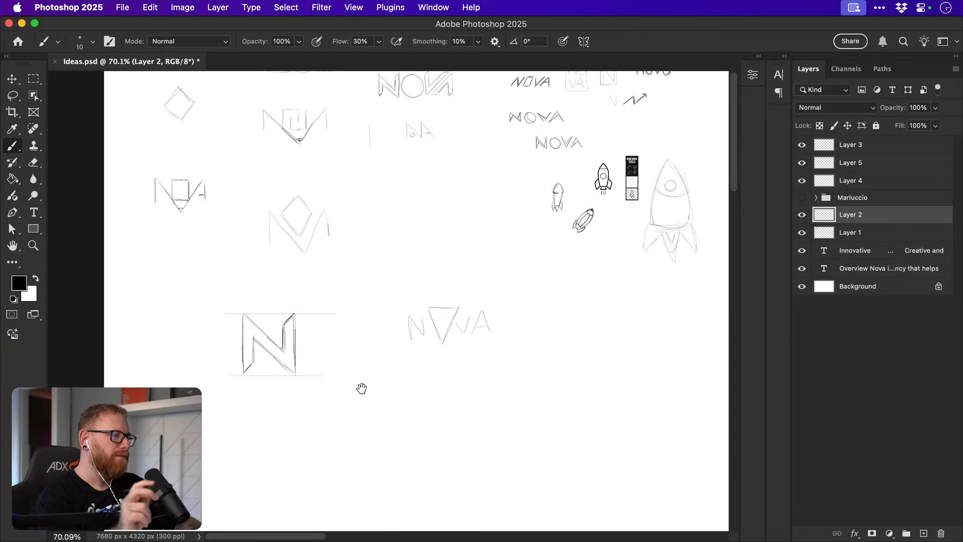
Enclose the angular N sketch on Layer 2 in a rectangular marquee and take it into Illustrator for tracing.
key(v)
drag(250, 342, 287, 350)
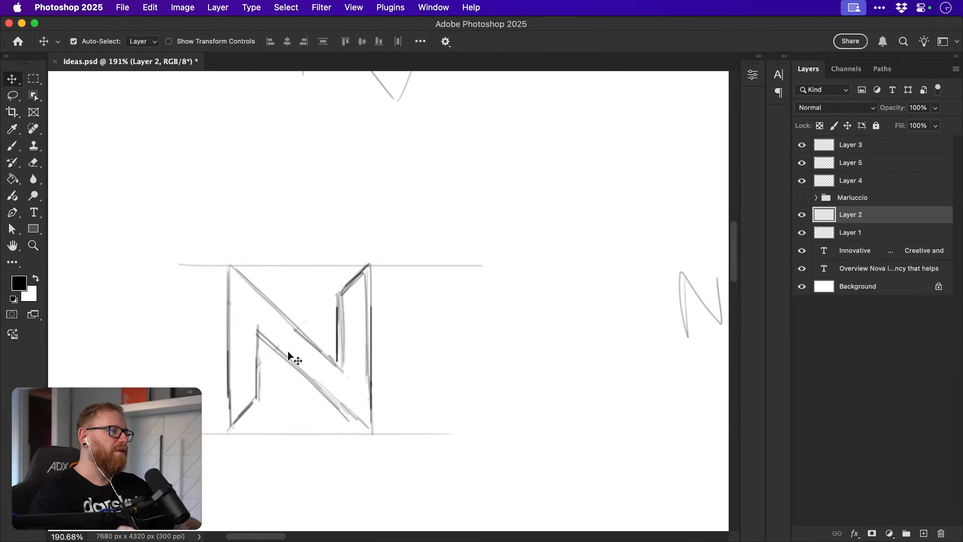
mouse_move(225, 369)
mouse_down()
mouse_move(237, 380)
mouse_move(245, 362)
mouse_up()
key(super+z)
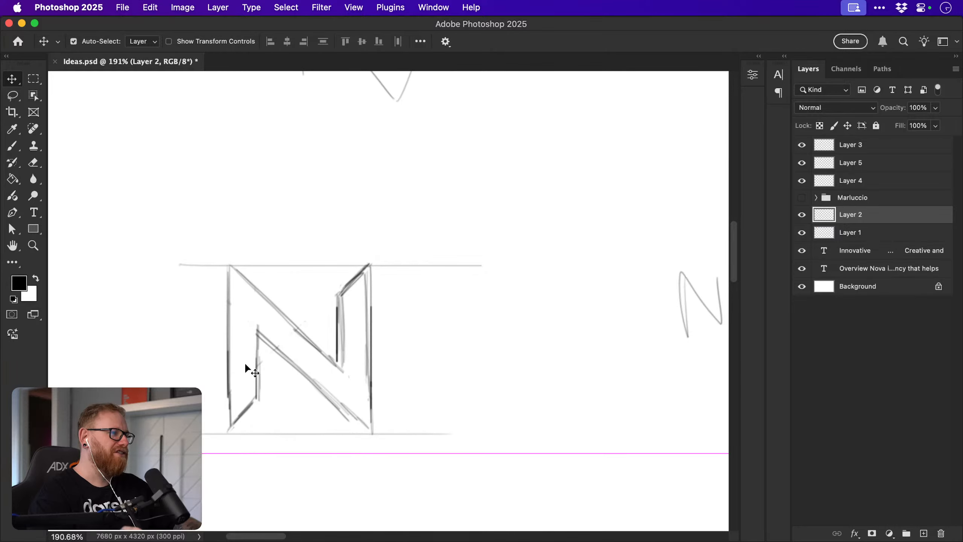
key(m)
drag(192, 228, 401, 462)
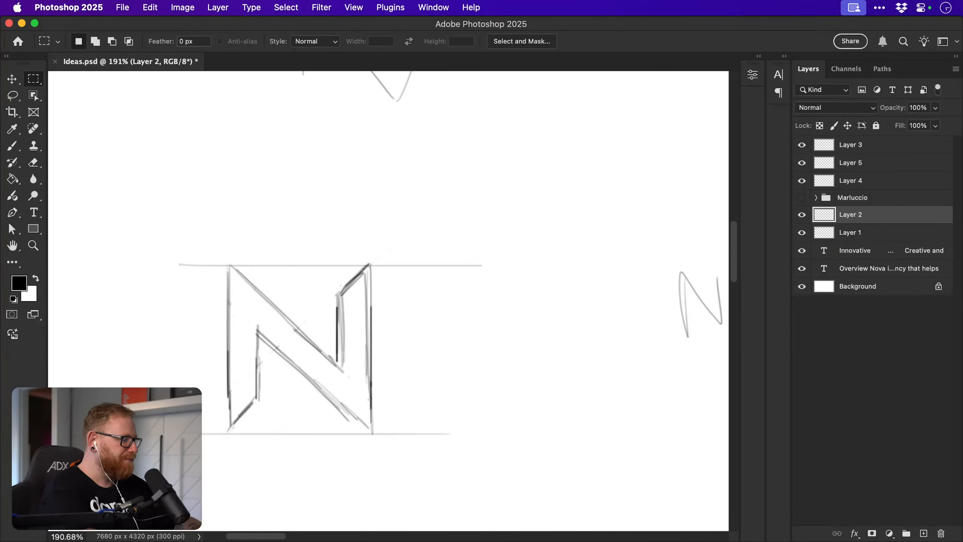
key(super+Tab)
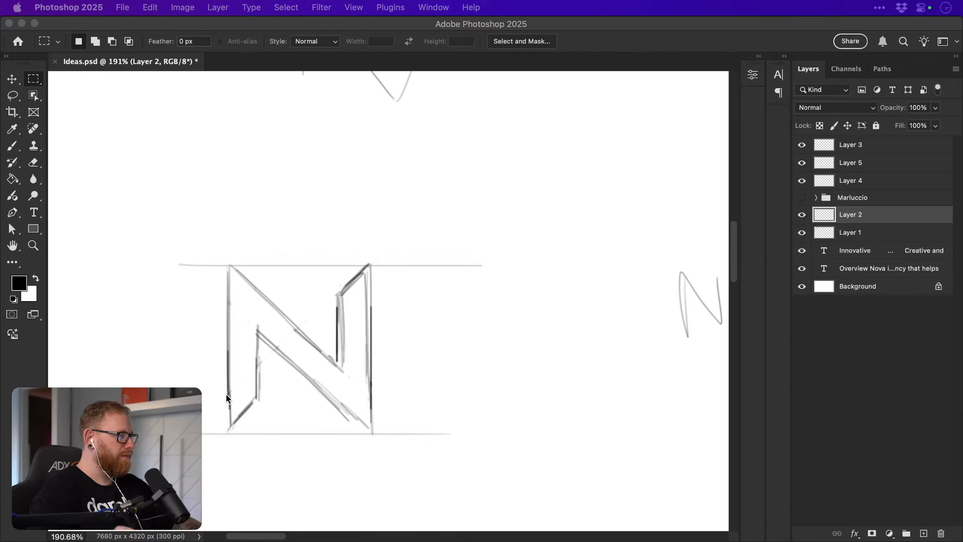
key(super+t)
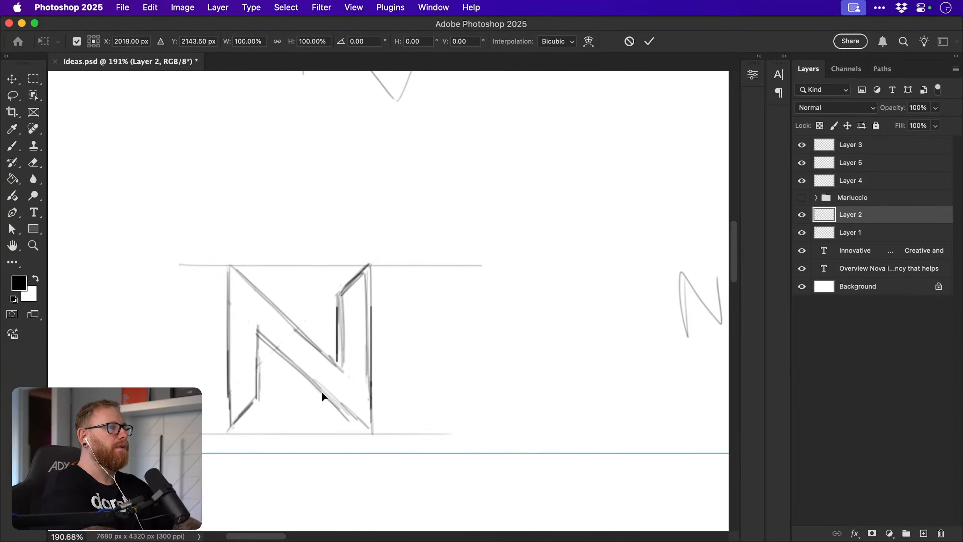
key(Return)
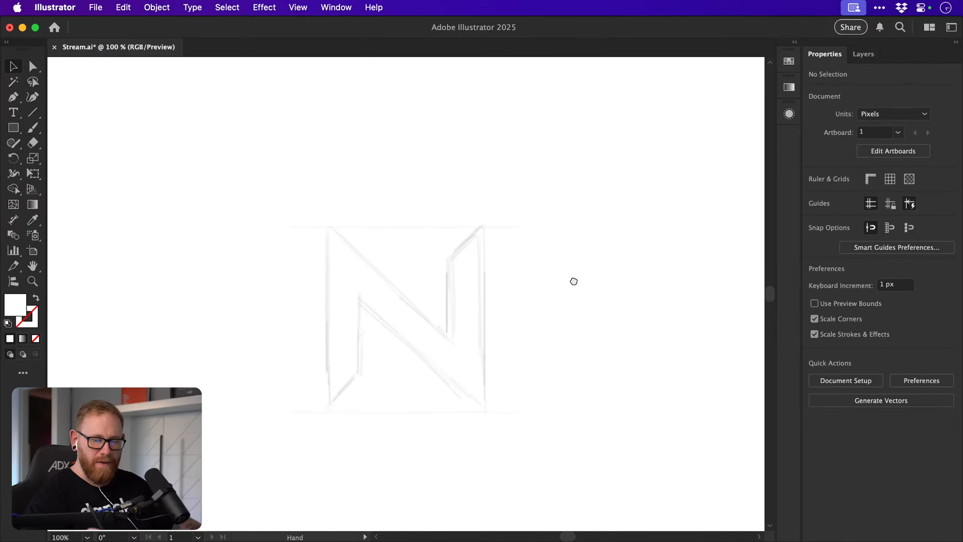
Trace the left stem of the N with a straight vertical Pen path, using a 1 pt black stroke and no fill.
click(22, 96)
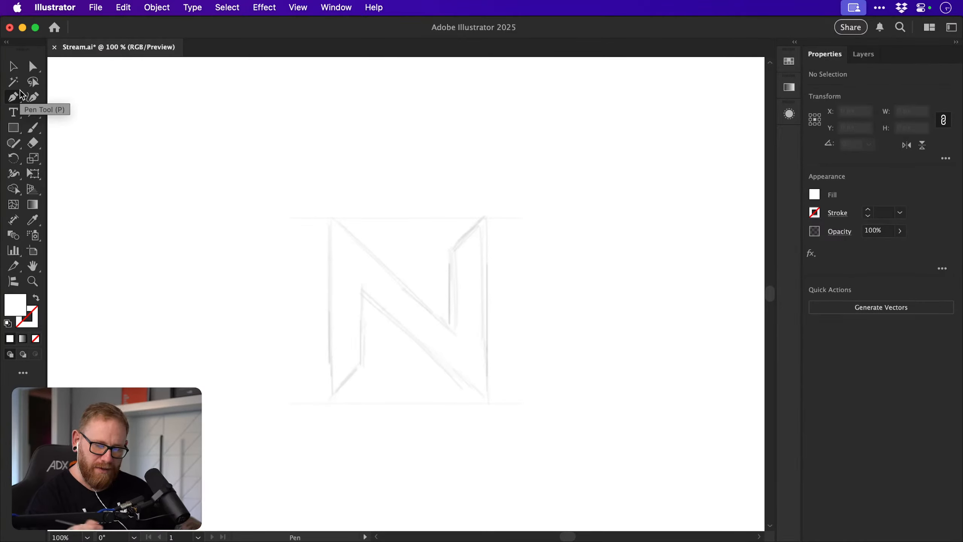
click(347, 390)
click(347, 245)
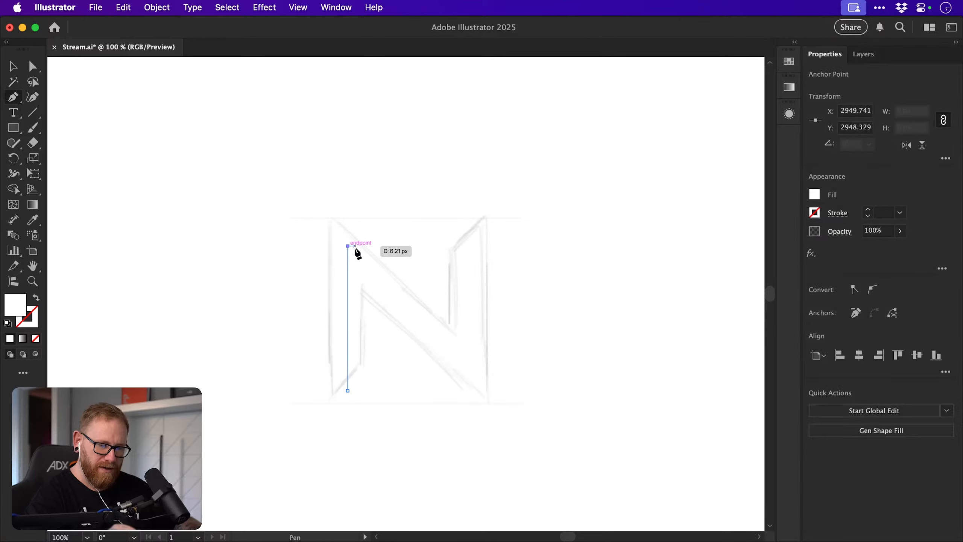
key(v)
key(d)
click(35, 337)
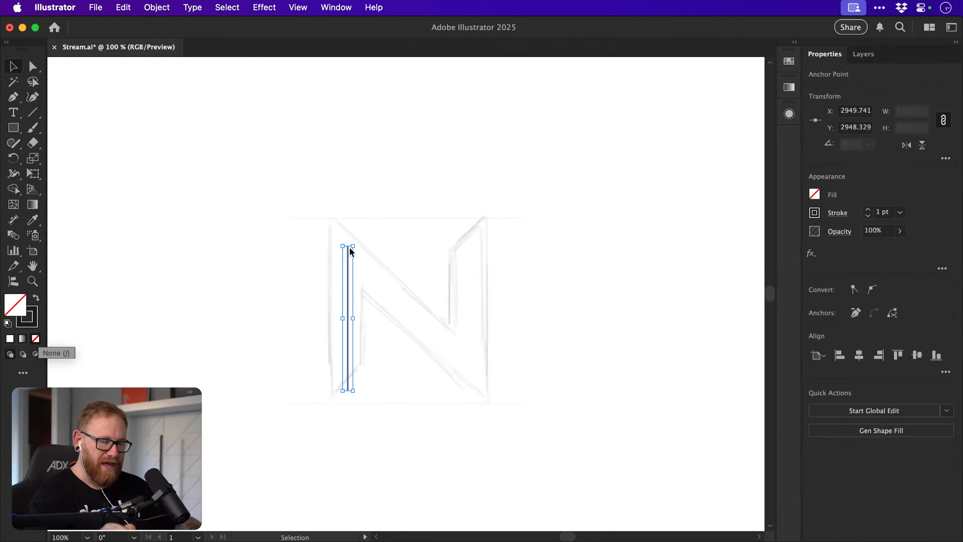
Thicken the stem path's stroke until it roughly fills the width of the sketched left stem.
click(868, 210)
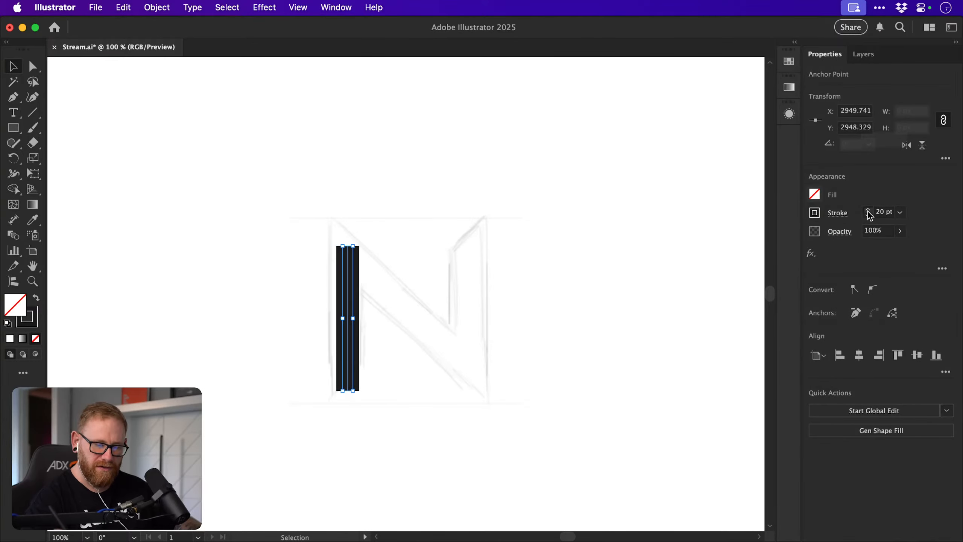
click(868, 209)
click(868, 209)
click(868, 209)
click(867, 209)
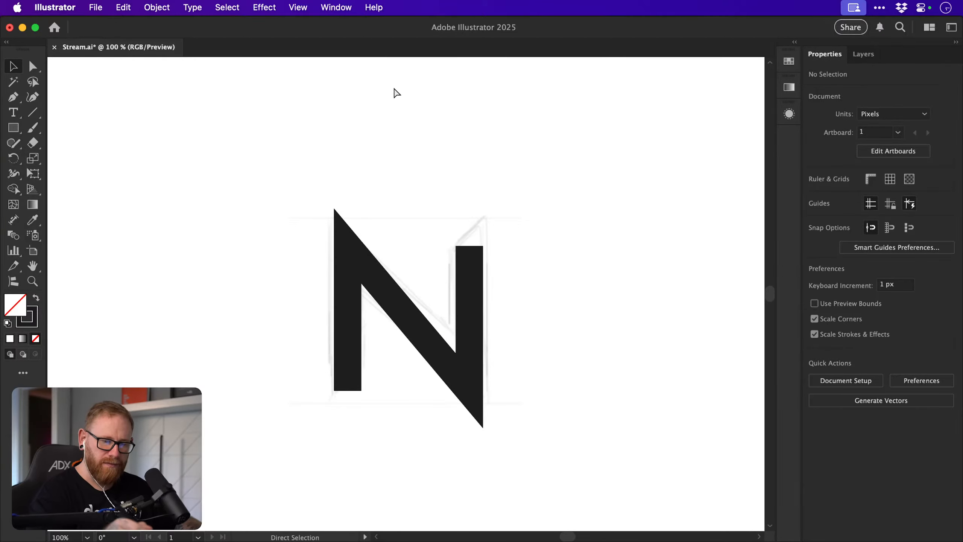
Show the rulers and add horizontal guides at the N's upper-left tip and lower-right tip.
key(super+r)
drag(393, 62, 401, 208)
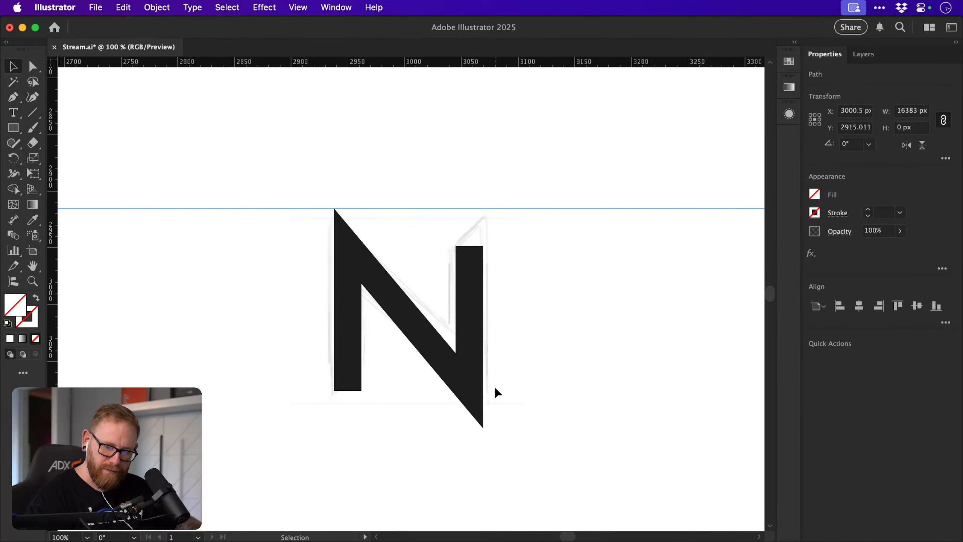
drag(481, 64, 533, 433)
key(super+equal)
click(623, 346)
click(617, 355)
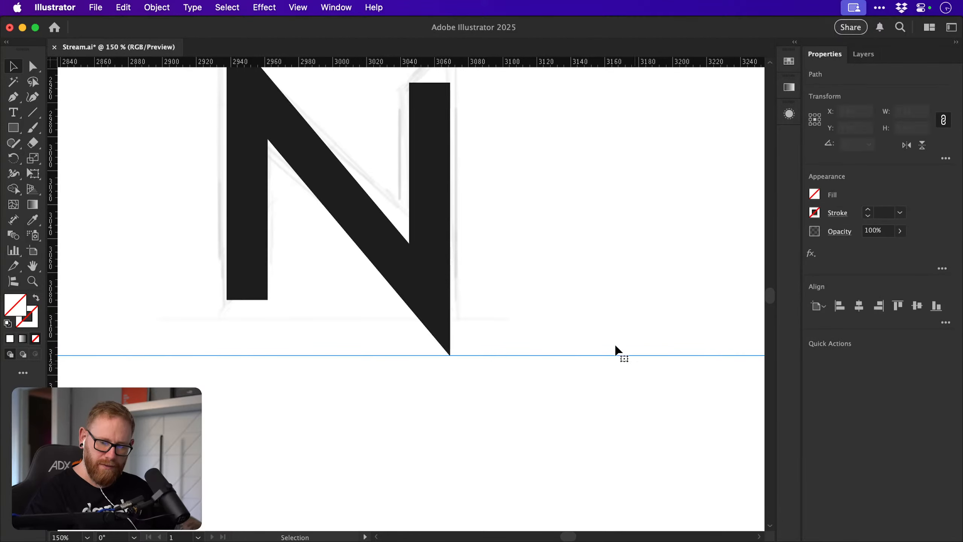
click(541, 265)
drag(523, 266, 551, 381)
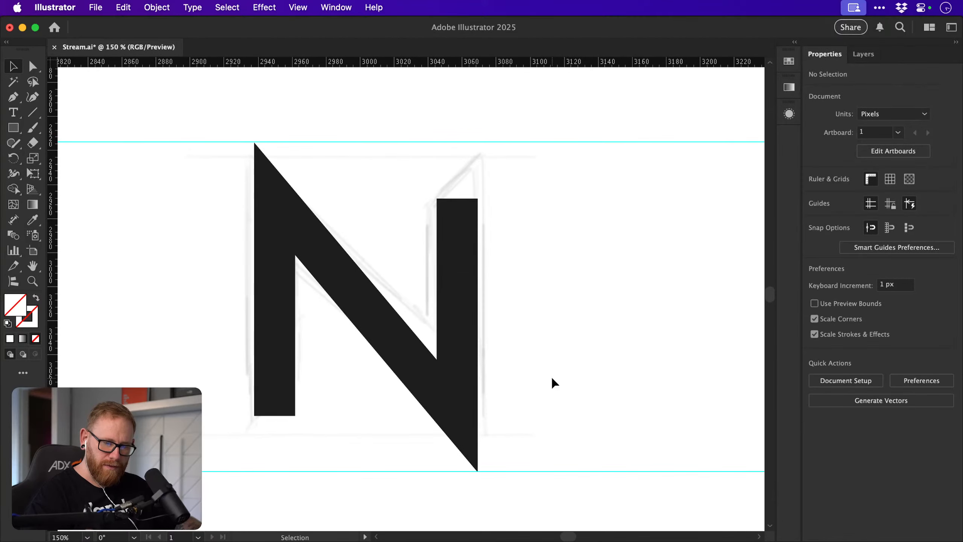
Extend the free ends of the N's left and right stems past the horizontal guides.
key(z)
drag(229, 137, 496, 183)
key(v)
key(super+1)
click(502, 200)
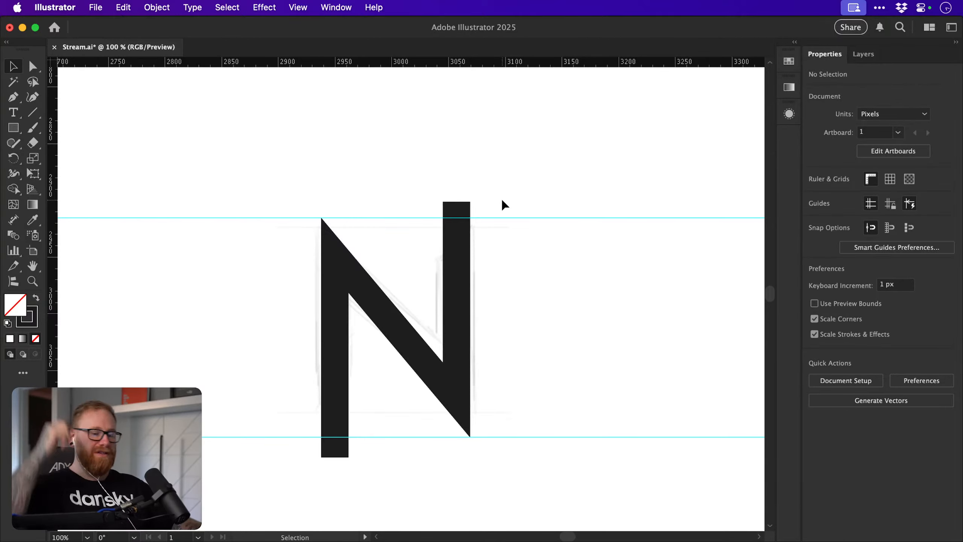
Copy the N's diagonal segment in place as a separate path and flip the copy horizontally.
key(a)
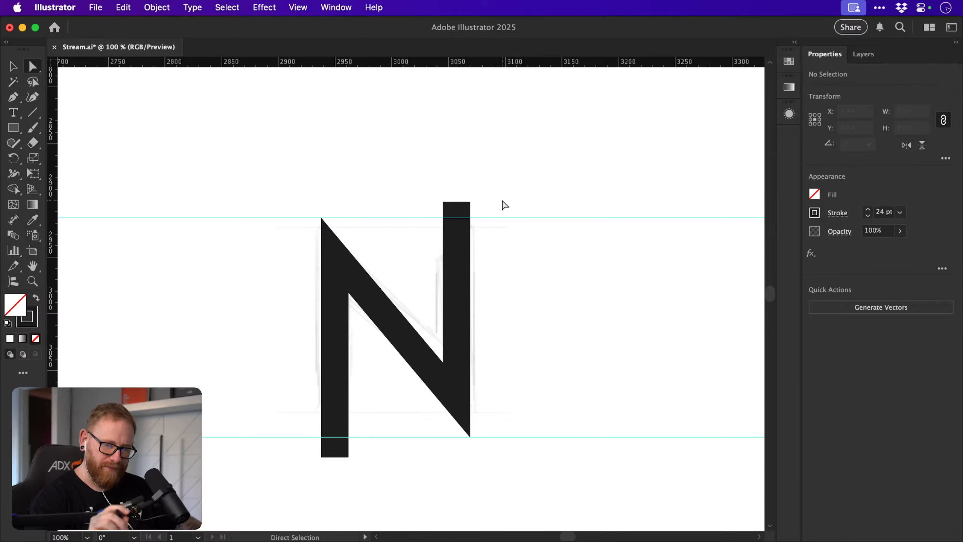
click(401, 336)
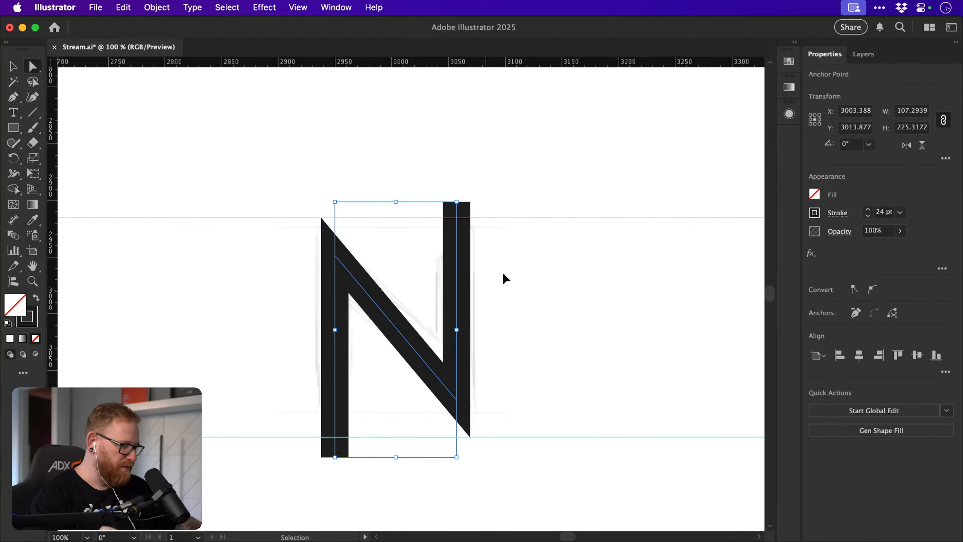
click(520, 170)
click(395, 328)
key(v)
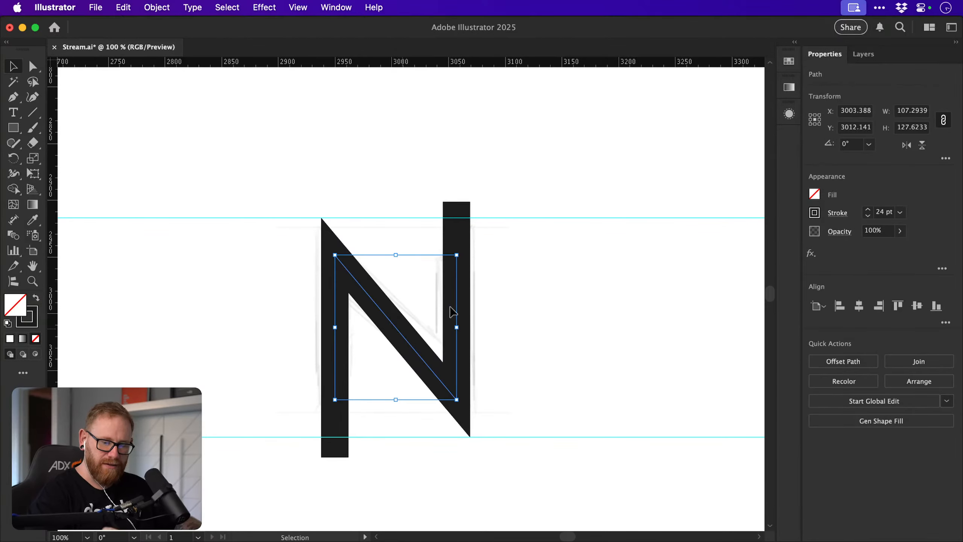
click(906, 145)
Colour the flipped diagonal's stroke blue, #2247ff.
click(36, 321)
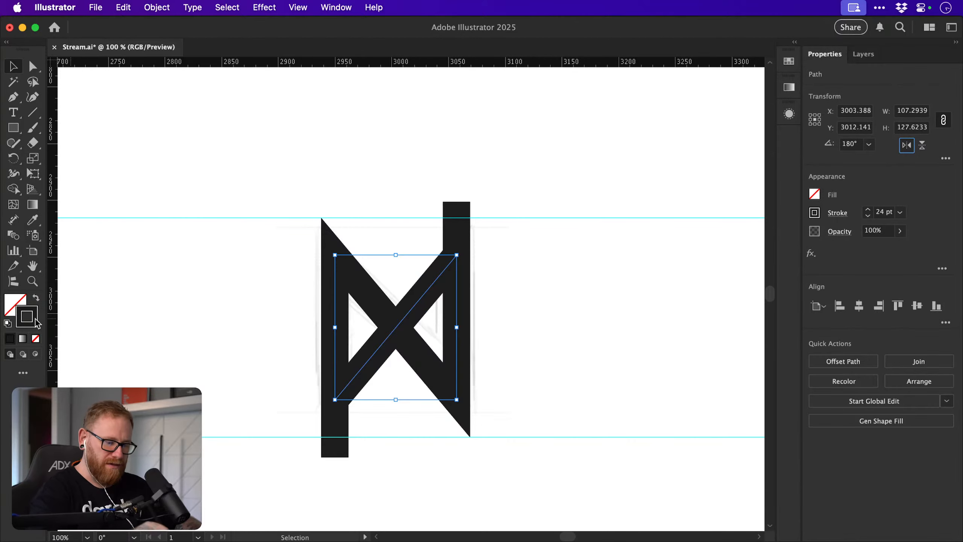
double_click(36, 322)
text(2247ff)
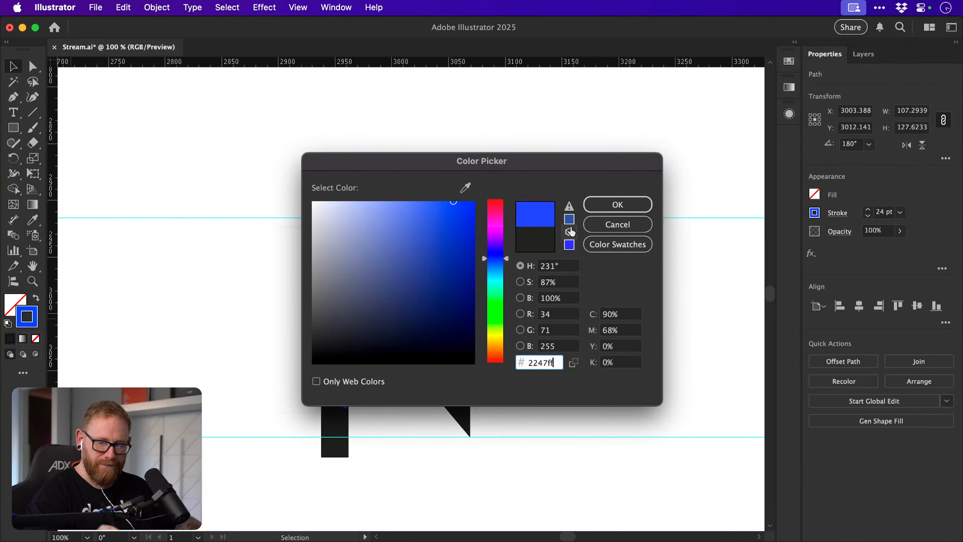
click(614, 207)
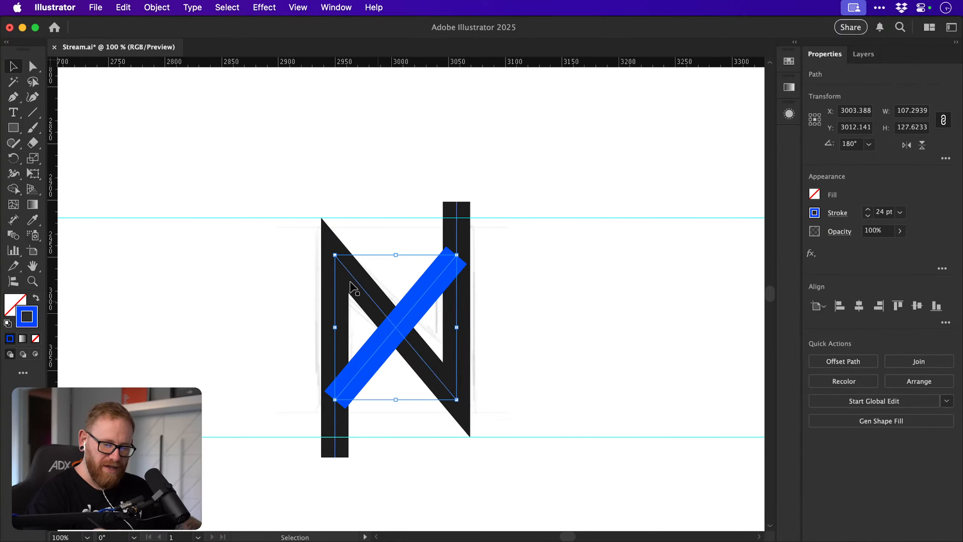
Turn off Scale Corners and Scale Strokes & Effects, and shrink the flipped diagonal to about 65 × 78 px across the right stem's upper end.
drag(457, 255, 525, 172)
key(super+z)
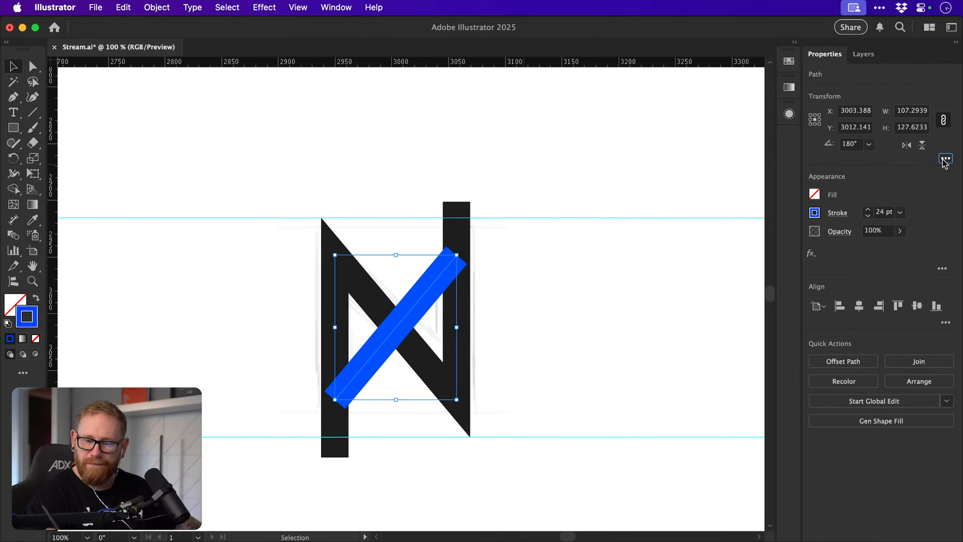
click(945, 160)
click(806, 245)
key(super+z)
key(super+z)
key(super+z)
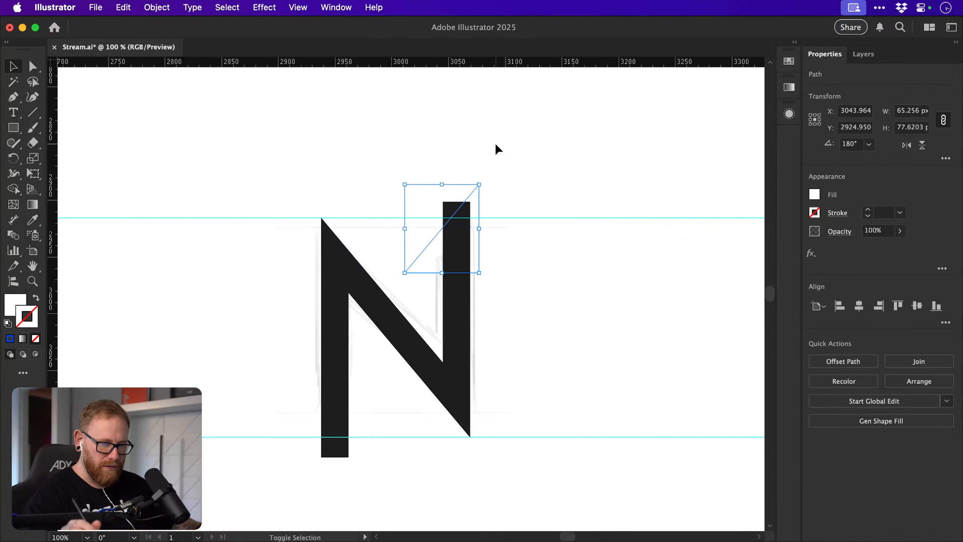
Match the short diagonal to the N's 24 pt stroke with the Eyedropper and recolour its stroke white.
key(i)
click(382, 327)
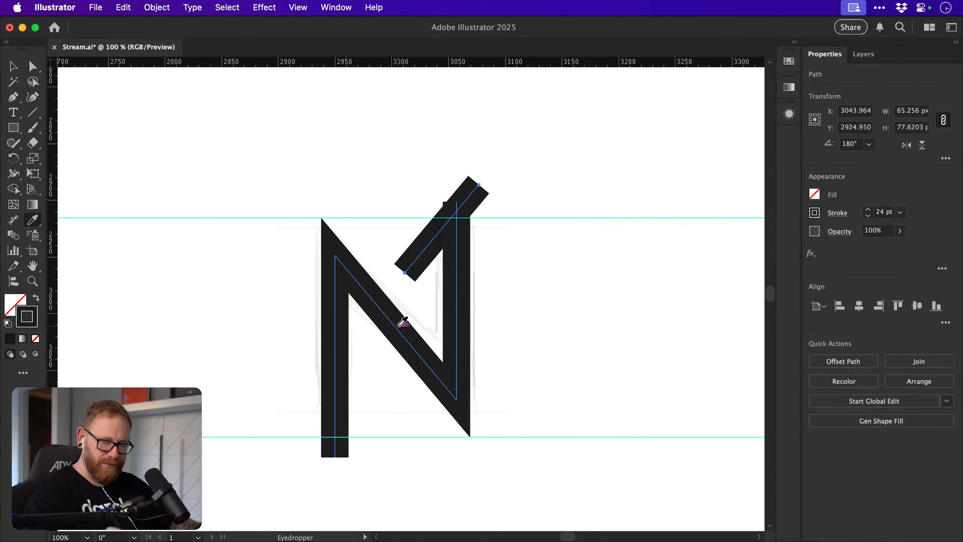
key(v)
double_click(36, 323)
text(ffffff)
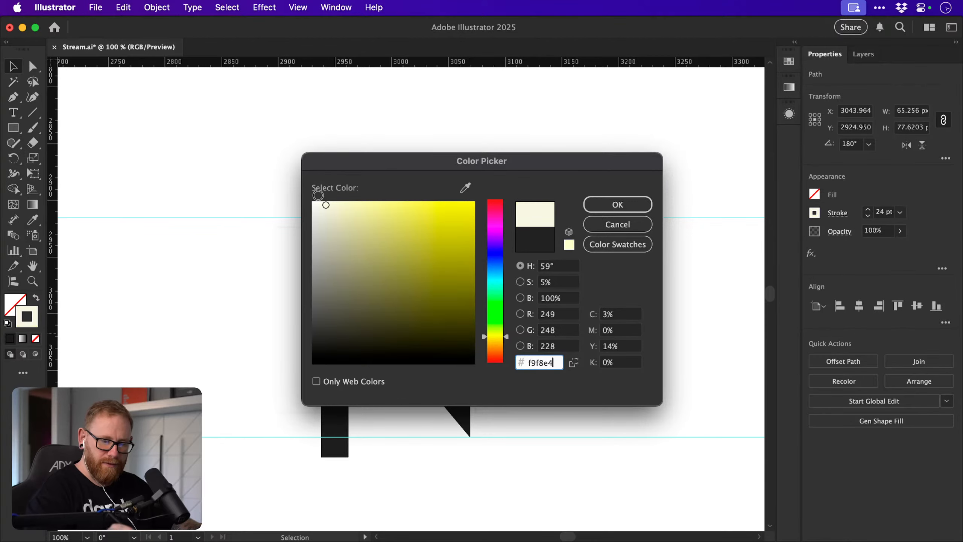
click(615, 200)
click(592, 160)
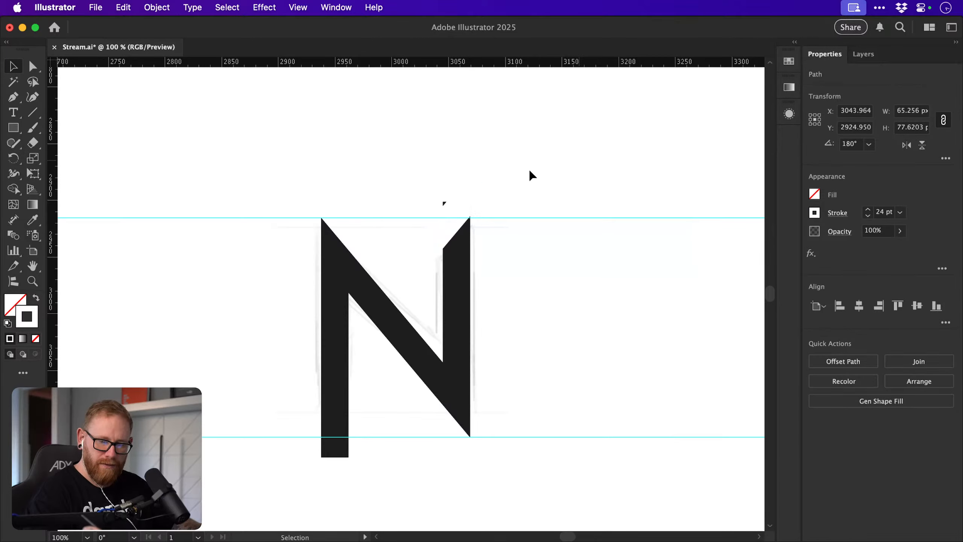
Duplicate the white diagonal to the left stem's lower end so its angled cut meets the lower guide at the stem's outer edge.
key(a)
key(v)
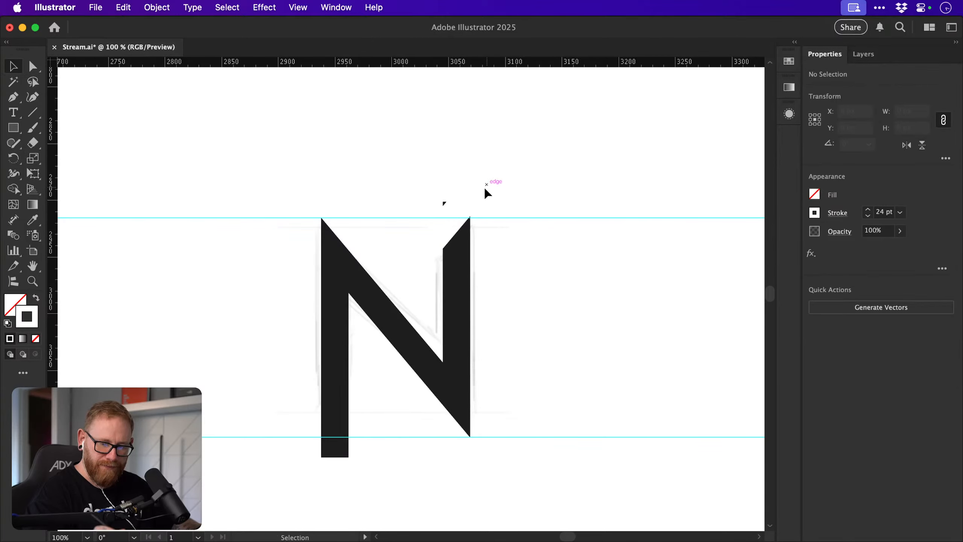
key(z)
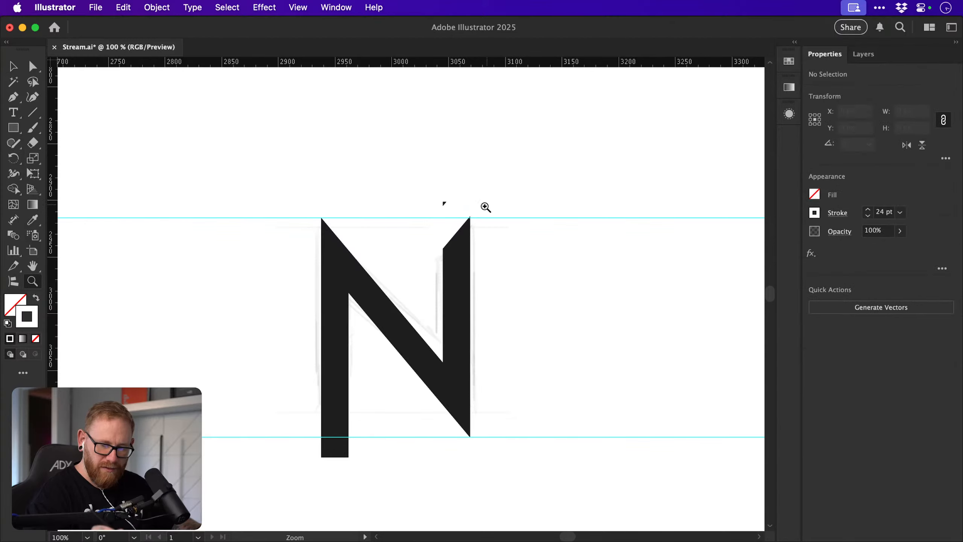
drag(451, 220, 472, 223)
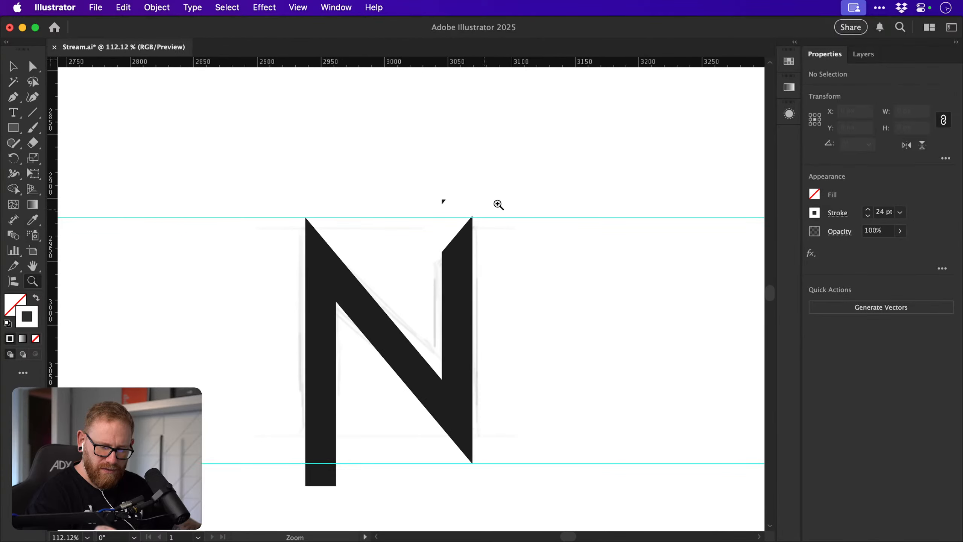
key(v)
key(space)
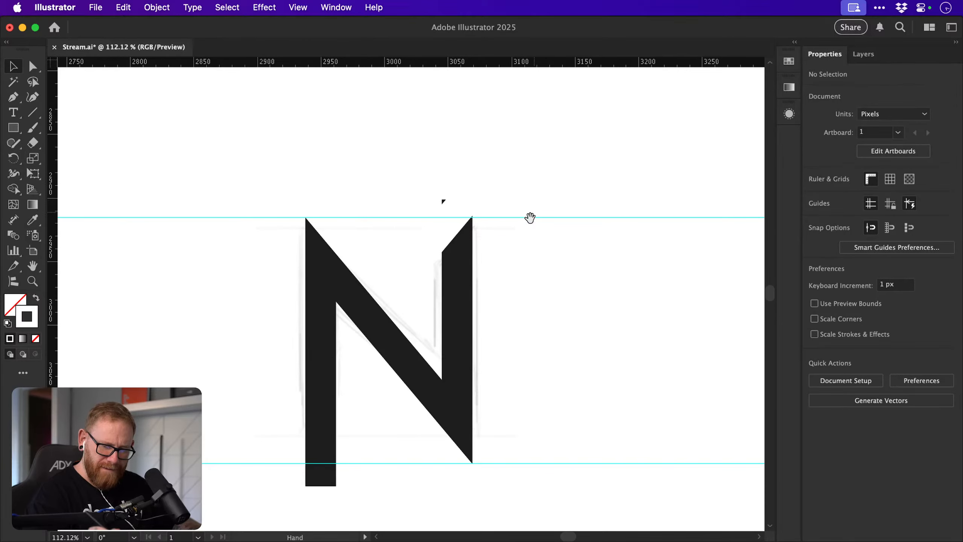
drag(514, 251, 530, 222)
drag(468, 191, 339, 443)
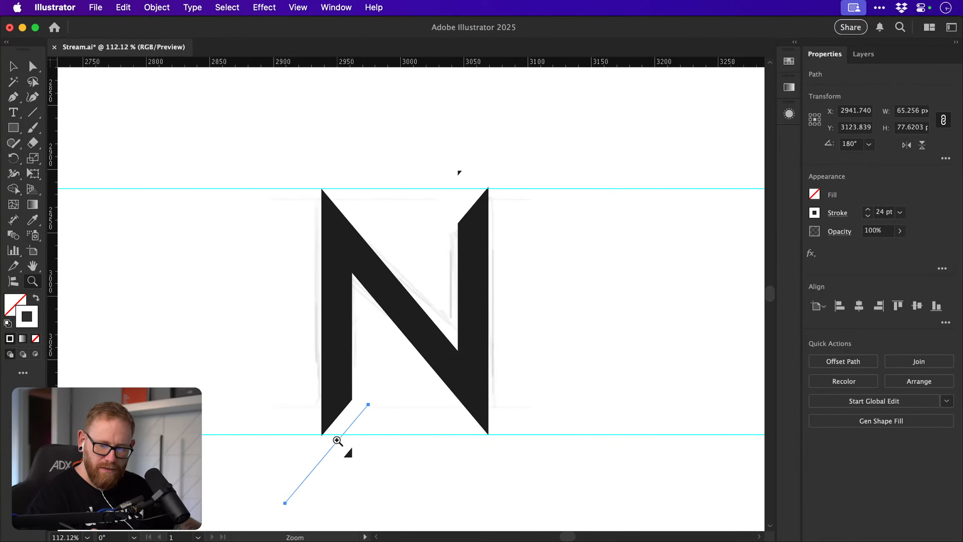
alt+scroll(370, 425, up, 5)
drag(418, 450, 424, 437)
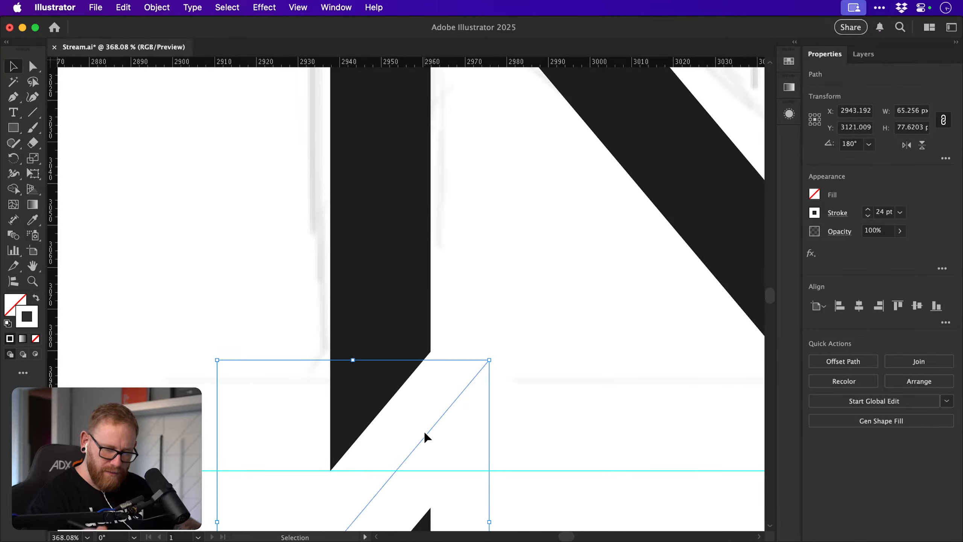
Pull the end anchors of both stems back to the upper and lower guides, and hide the guides.
key(super+1)
key(a)
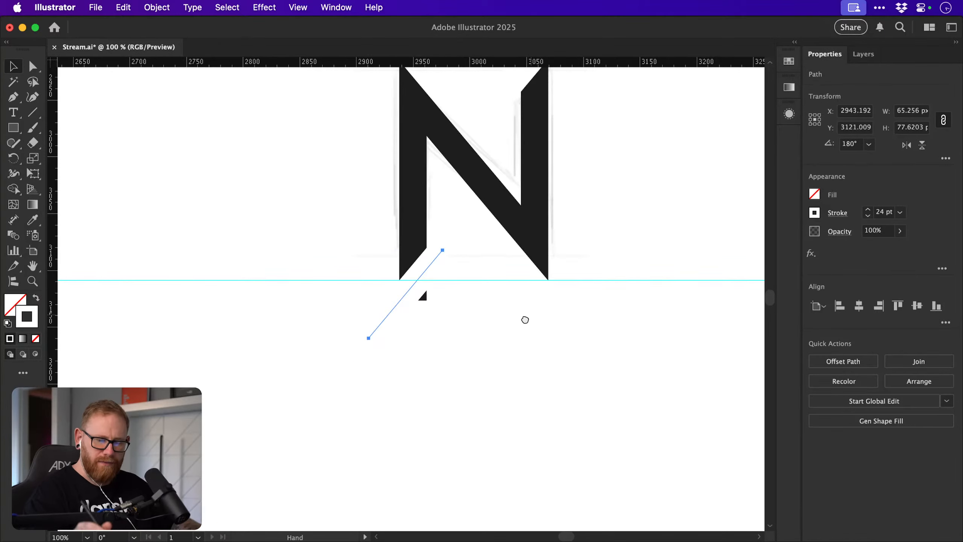
scroll(524, 319, up, 5)
scroll(524, 318, right, 4)
click(455, 211)
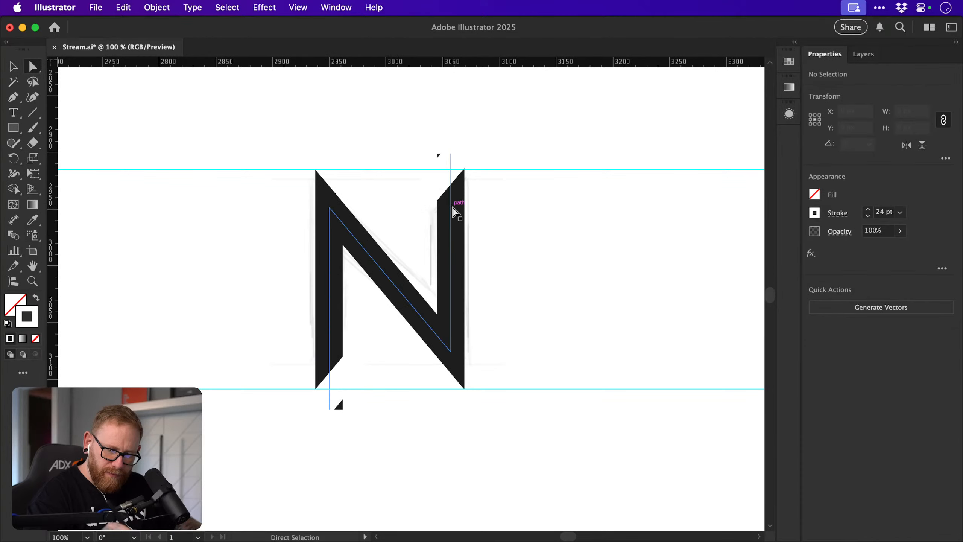
drag(451, 165, 452, 173)
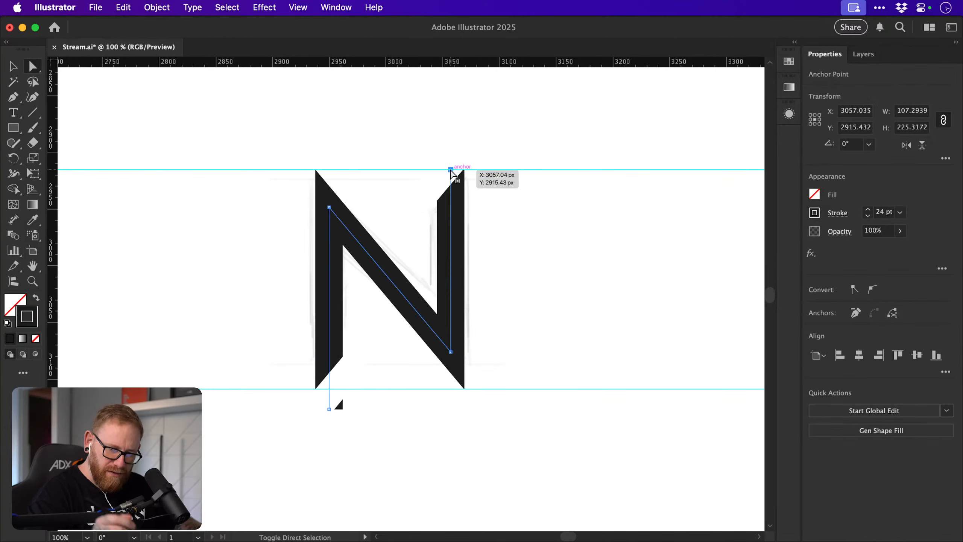
drag(329, 411, 333, 389)
click(392, 411)
key(v)
key(super+semicolon)
Duplicate the N together with its two white diagonals to the right of the original.
scroll(456, 388, up, 5)
scroll(456, 388, right, 3)
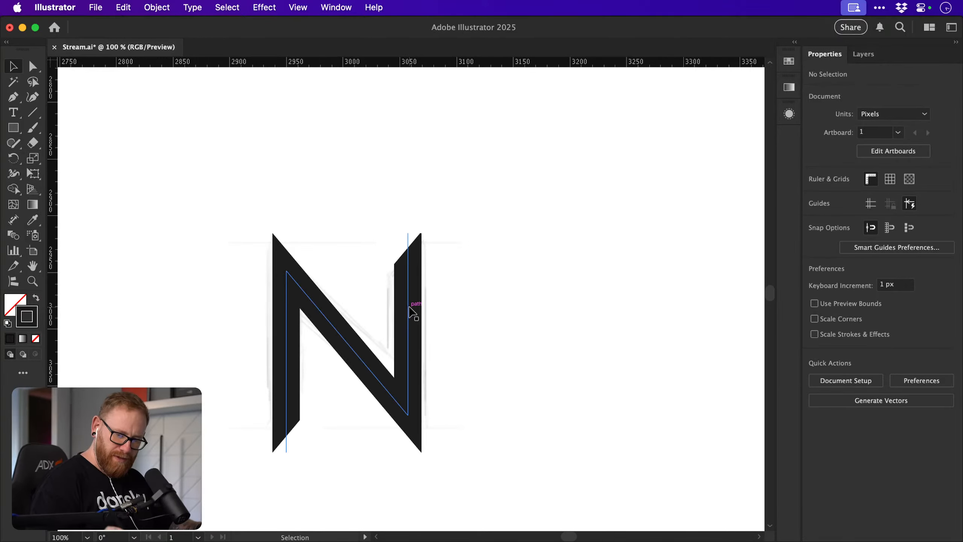
drag(229, 197, 447, 464)
drag(286, 341, 648, 342)
drag(569, 227, 279, 217)
click(538, 171)
drag(486, 213, 490, 185)
key(super+z)
Scale the two free end anchors of the duplicated N outward vertically so its path is about 261 px high.
key(a)
click(480, 283)
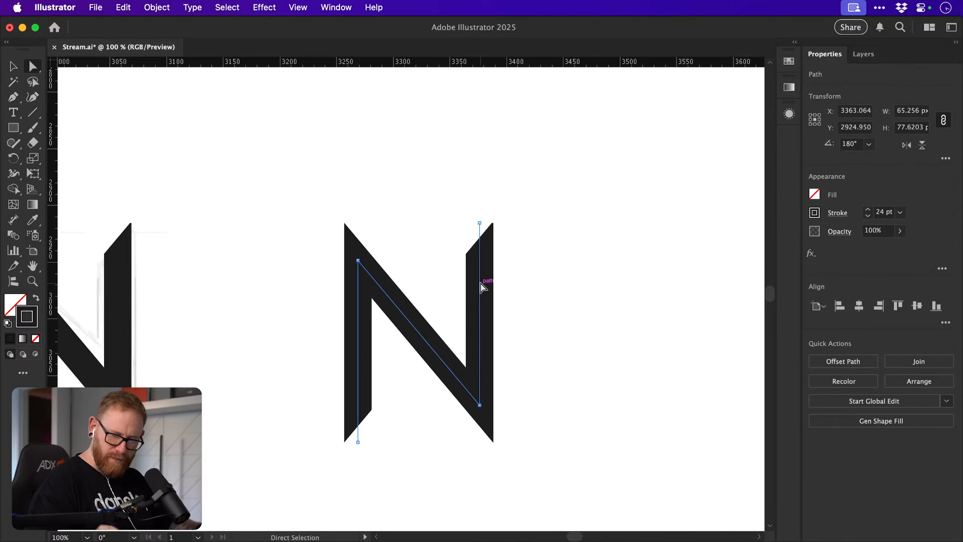
click(480, 223)
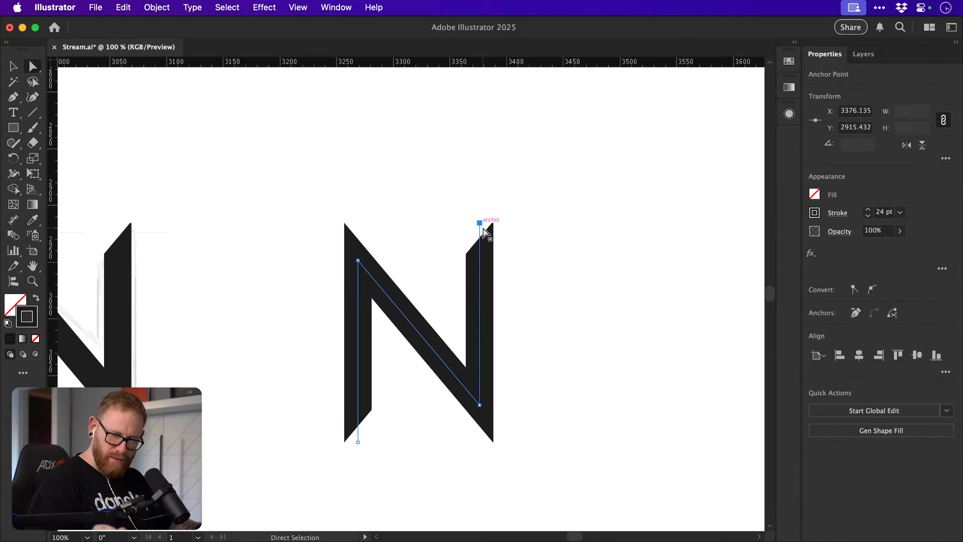
shift+click(358, 443)
key(s)
drag(374, 462, 375, 501)
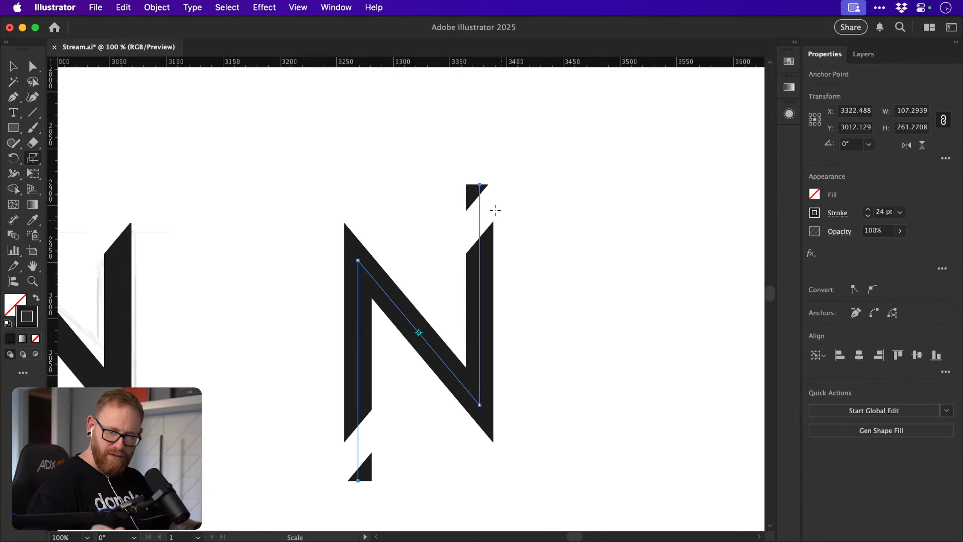
Show the guides and raise the duplicate's upper white diagonal so the right stem's tip overshoots the upper guide.
key(v)
drag(490, 207, 496, 189)
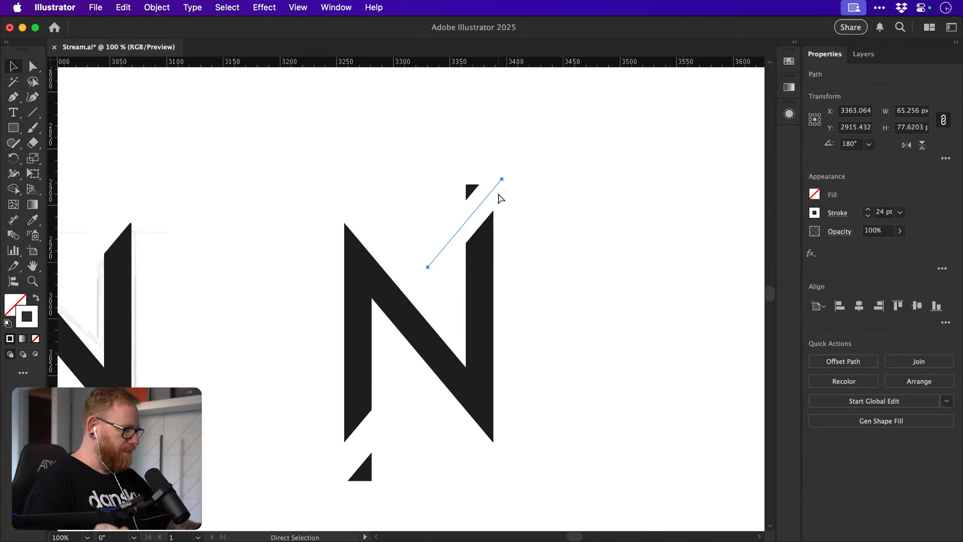
key(super+semicolon)
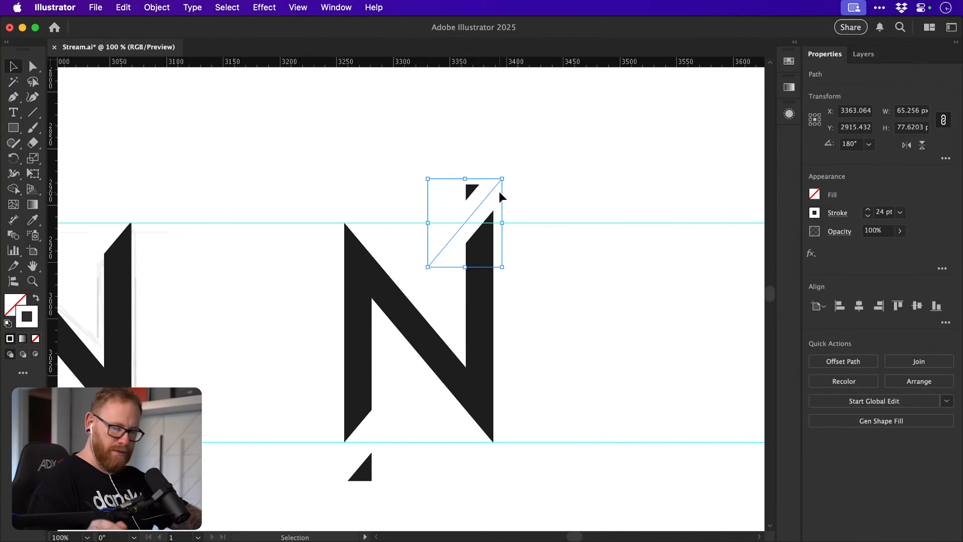
click(531, 168)
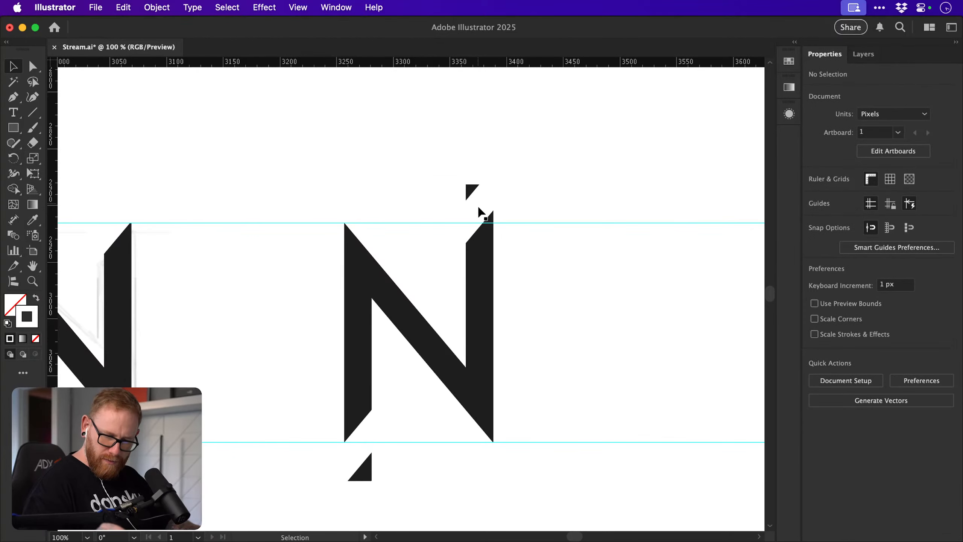
mouse_move(480, 209)
mouse_down()
mouse_move(481, 191)
mouse_move(482, 207)
mouse_up()
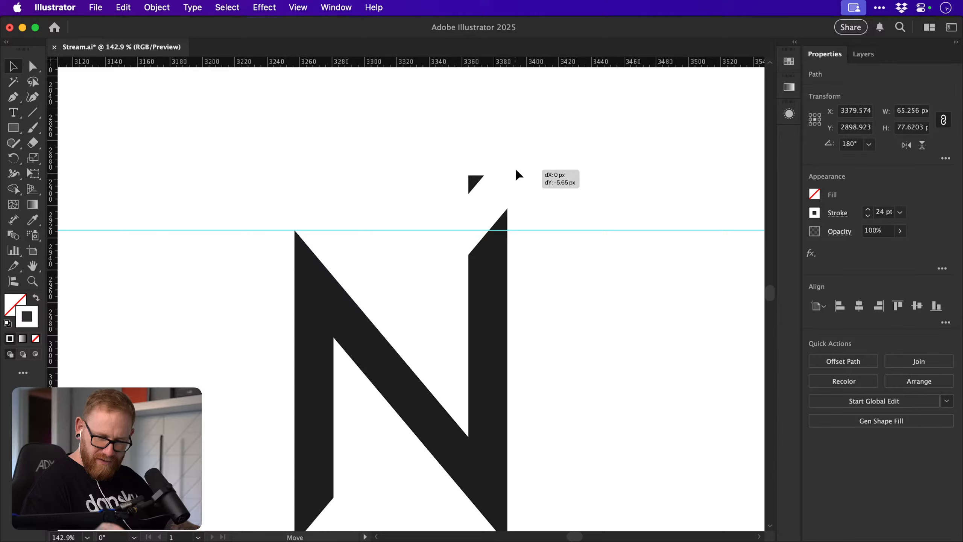
drag(516, 171, 516, 170)
Lower the duplicate's other white diagonal so the left stem's tip overshoots the lower guide.
drag(526, 393, 546, 319)
key(super+z)
drag(346, 444, 347, 455)
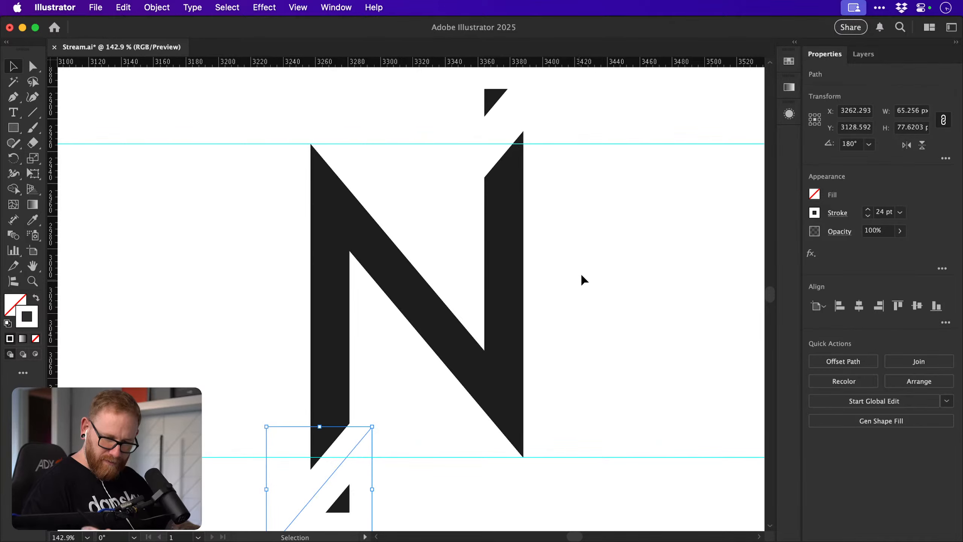
Compare the original N and its longer-stemmed duplicate side by side at a small scale.
key(super+minus)
key(super+minus)
key(super+minus)
key(super+minus)
click(457, 384)
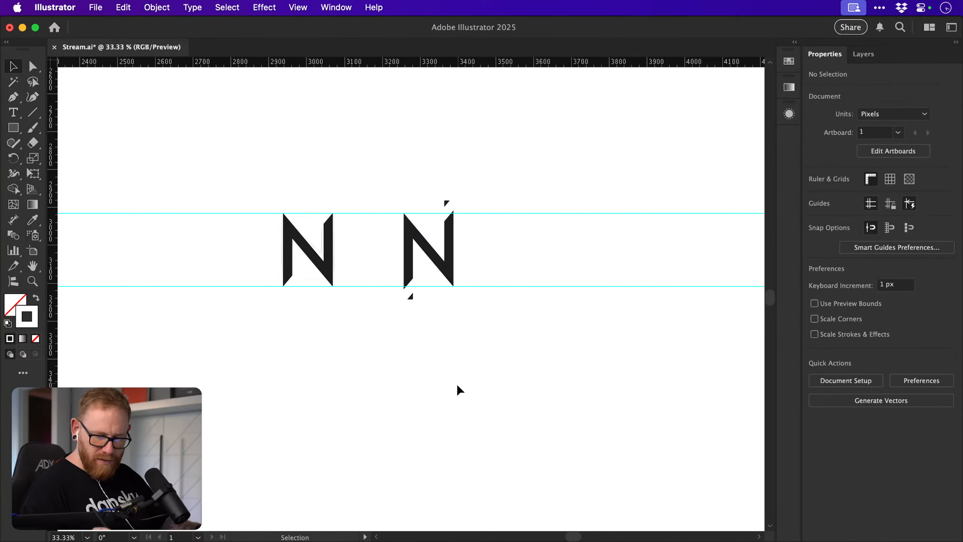
drag(453, 367, 388, 426)
scroll(370, 333, up, 3)
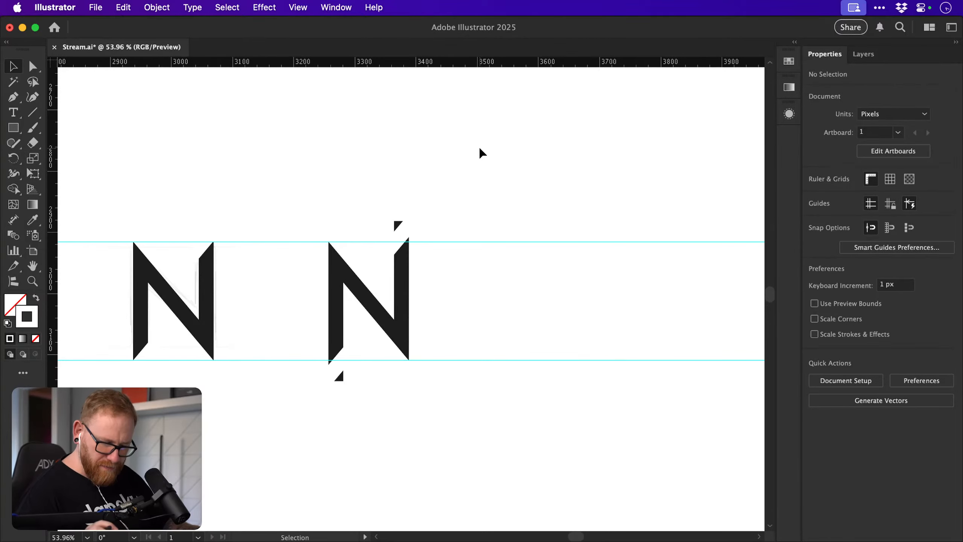
scroll(479, 152, left, 5)
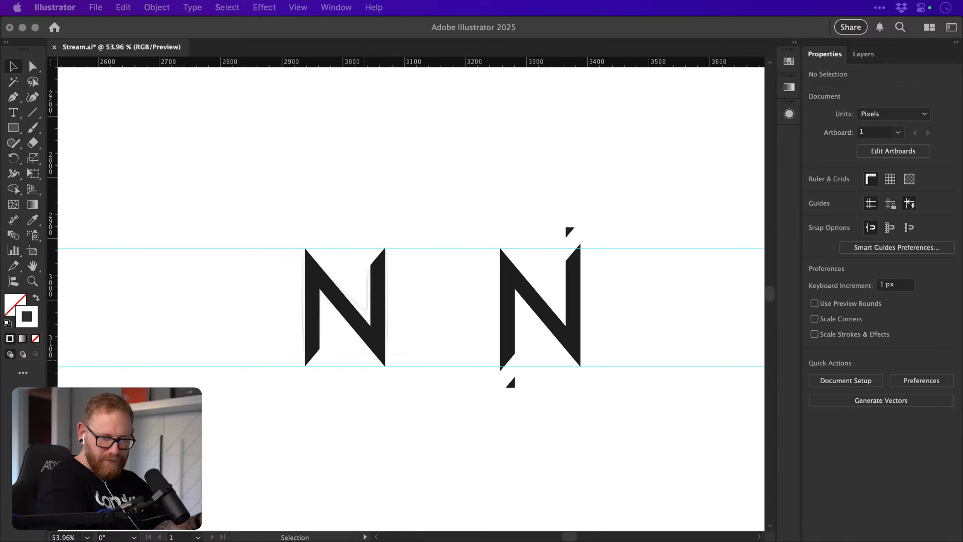
Stretch the original N and its white diagonals horizontally about their centre to make the letter wider.
click(298, 231)
click(315, 233)
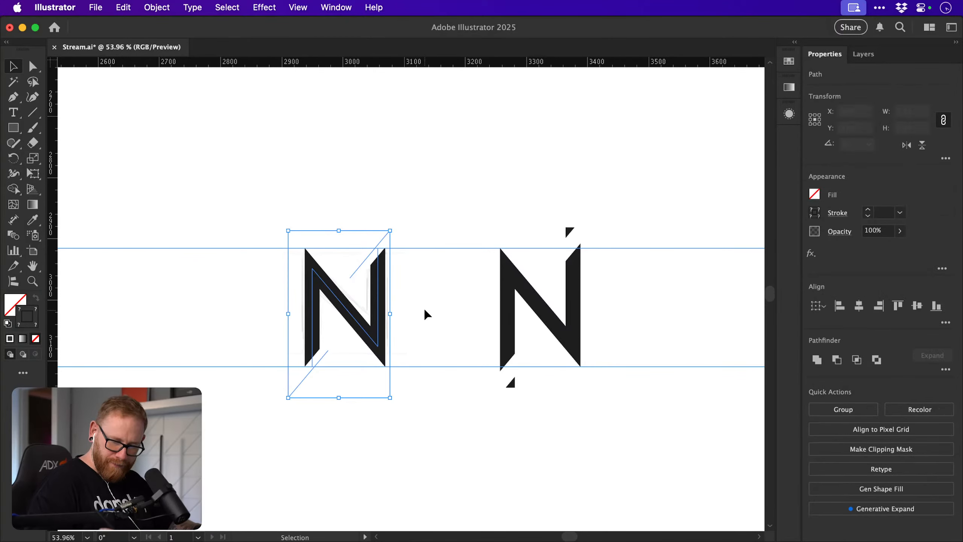
key(s)
drag(429, 310, 471, 308)
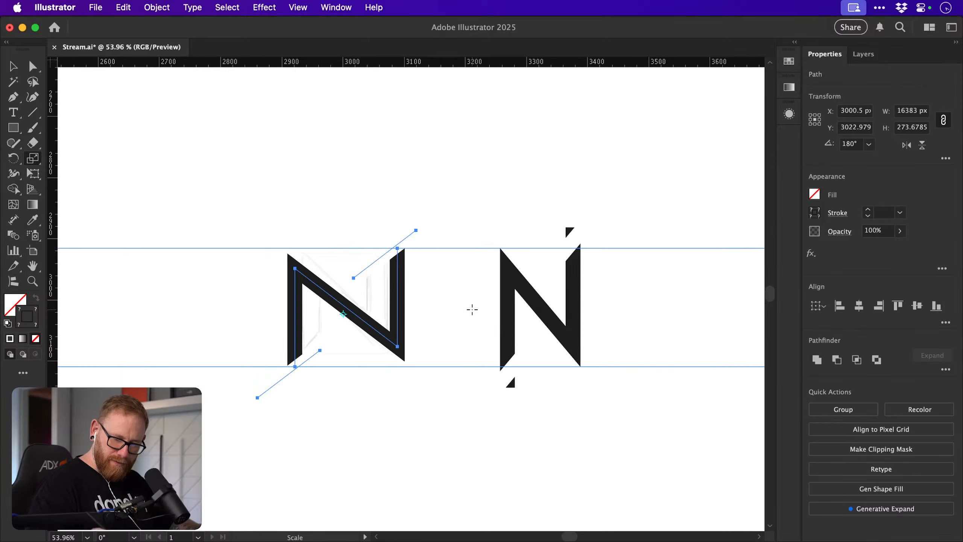
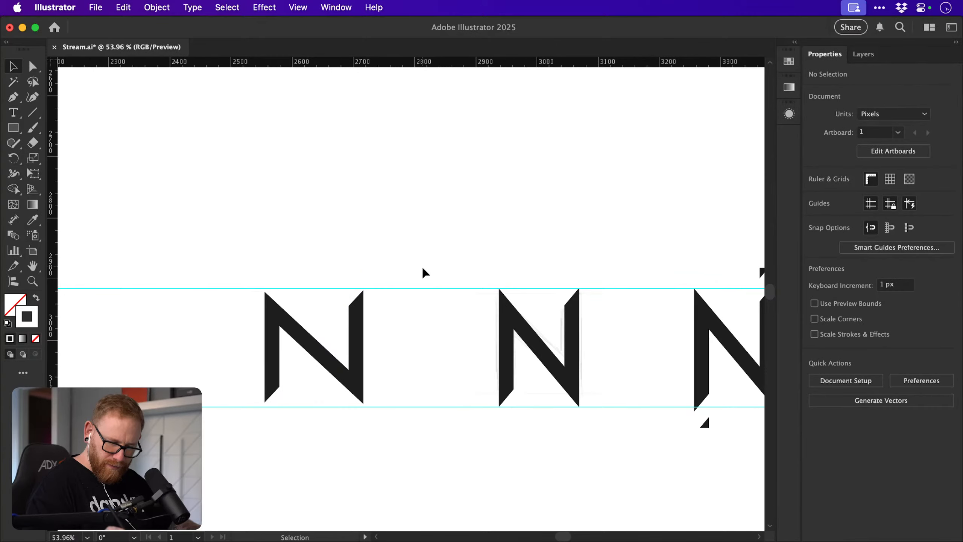
drag(426, 327, 385, 389)
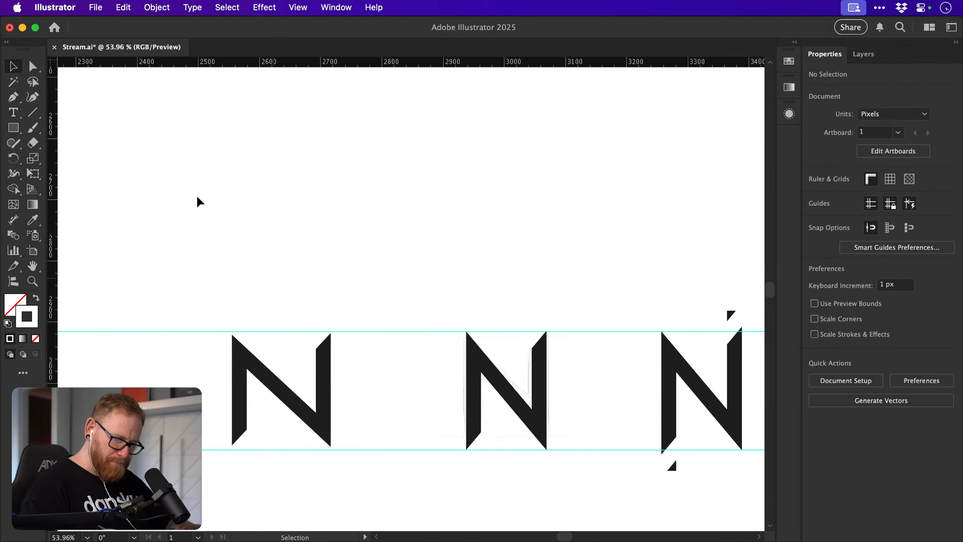
click(32, 112)
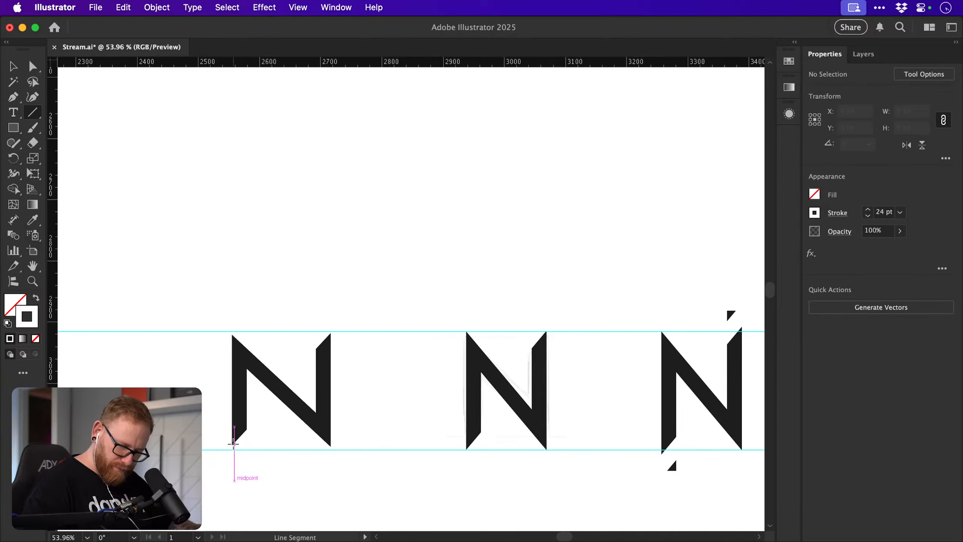
key(p)
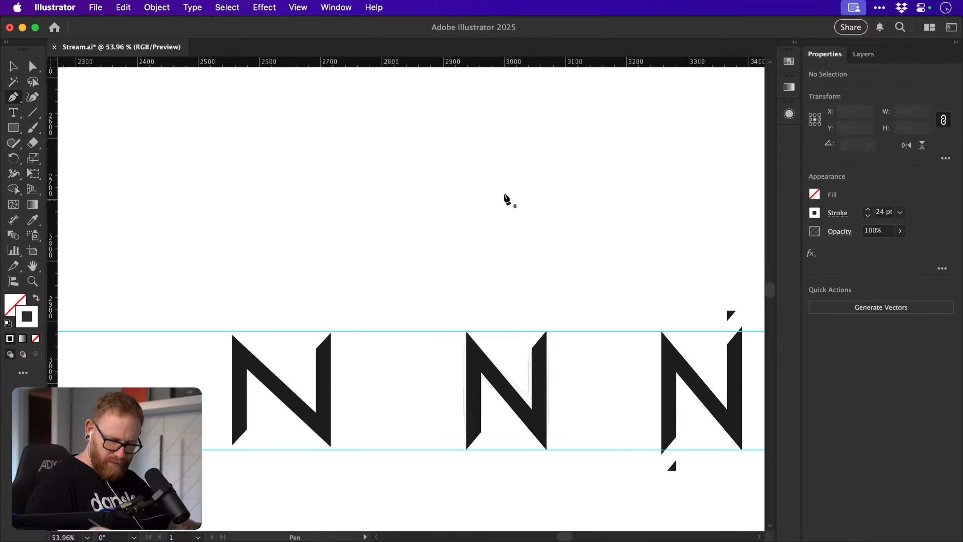
click(239, 450)
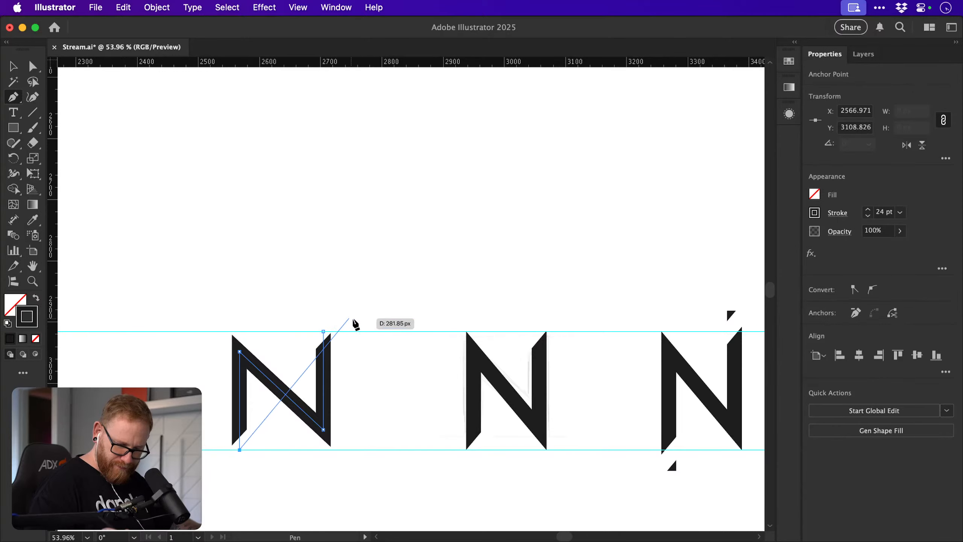
key(Escape)
key(v)
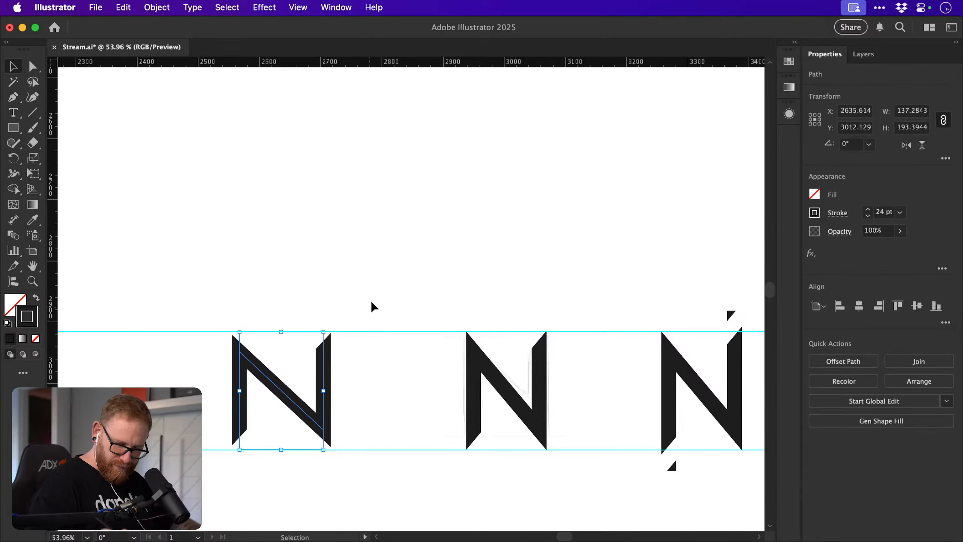
click(380, 295)
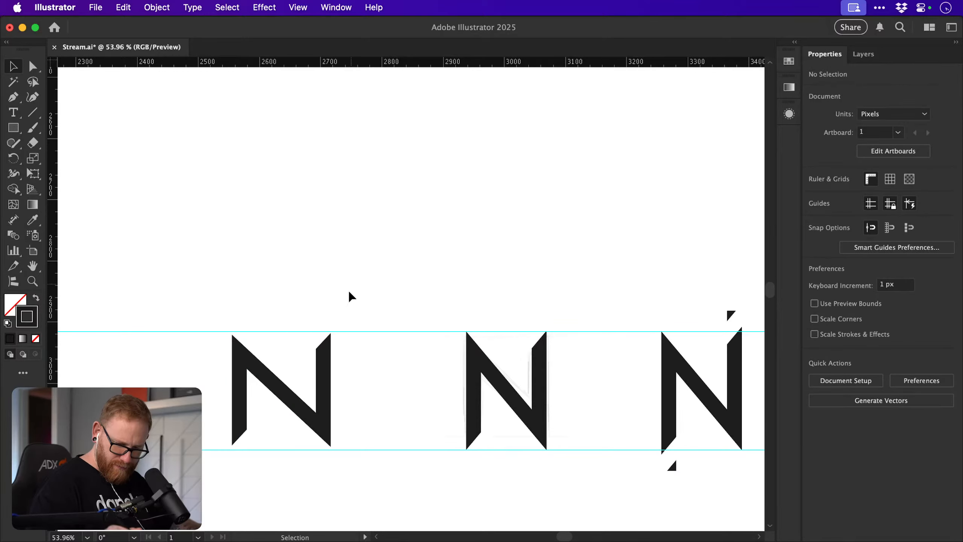
Try to add and shift an extra anchor point on the upper part of the leftmost N's diagonal.
key(z)
drag(312, 334, 390, 334)
key(v)
scroll(389, 333, left, 12)
scroll(390, 333, down, 3)
key(p)
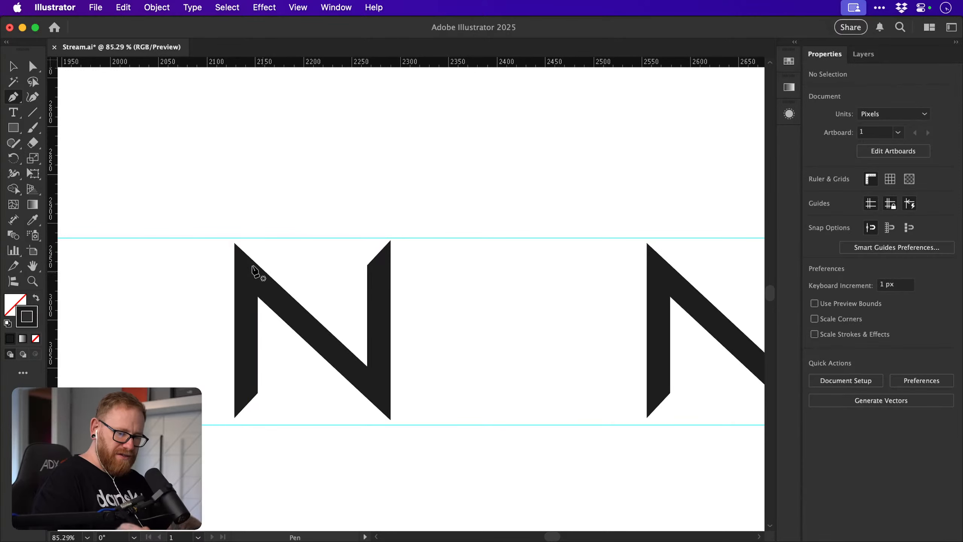
click(268, 292)
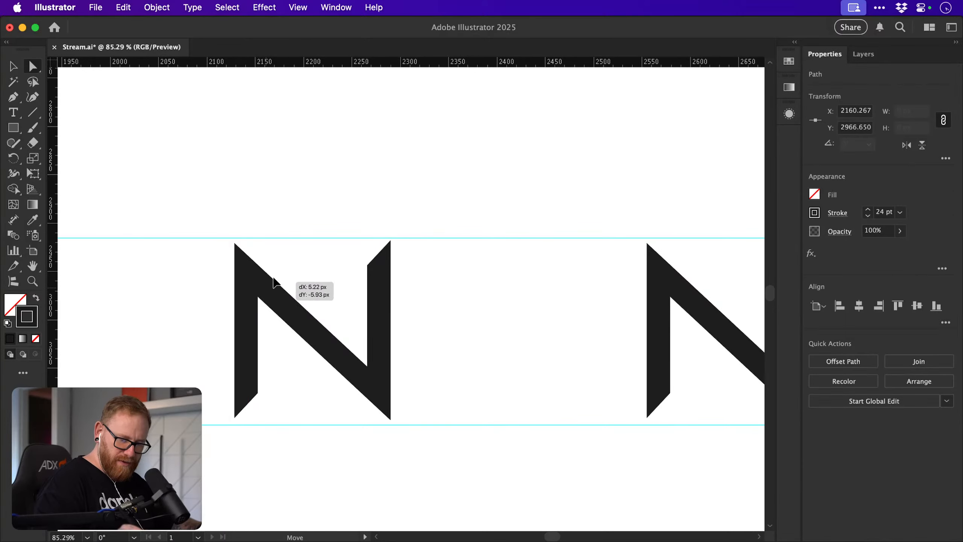
key(a)
key(super+z)
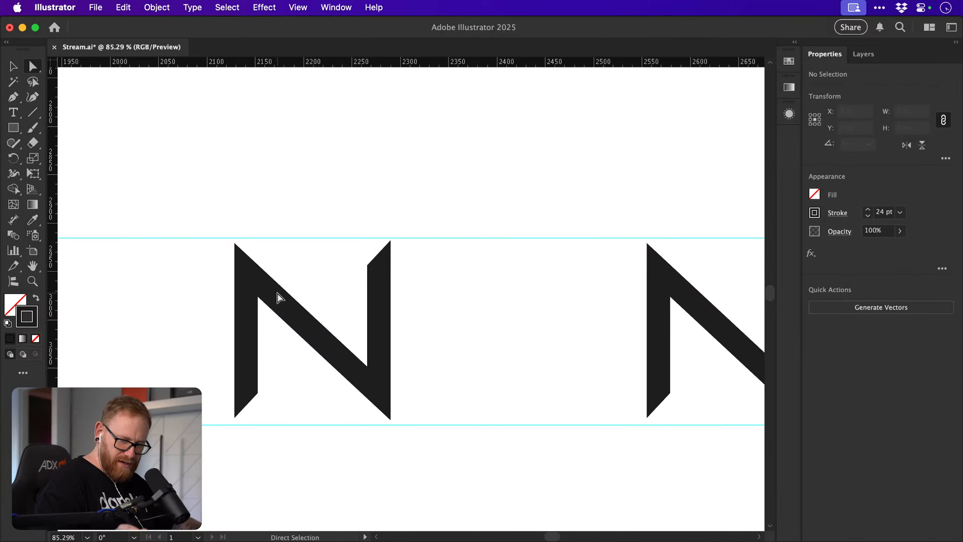
Add an anchor at the leftmost N's upper-left corner and nudge it 10 px to the right to flatten the apex.
key(v)
click(277, 292)
key(p)
key(a)
click(247, 269)
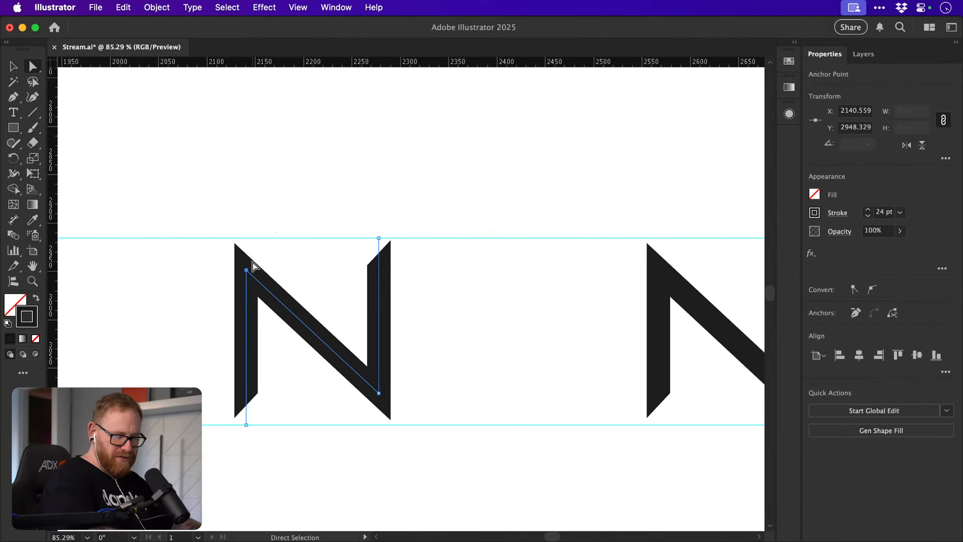
key(Right)
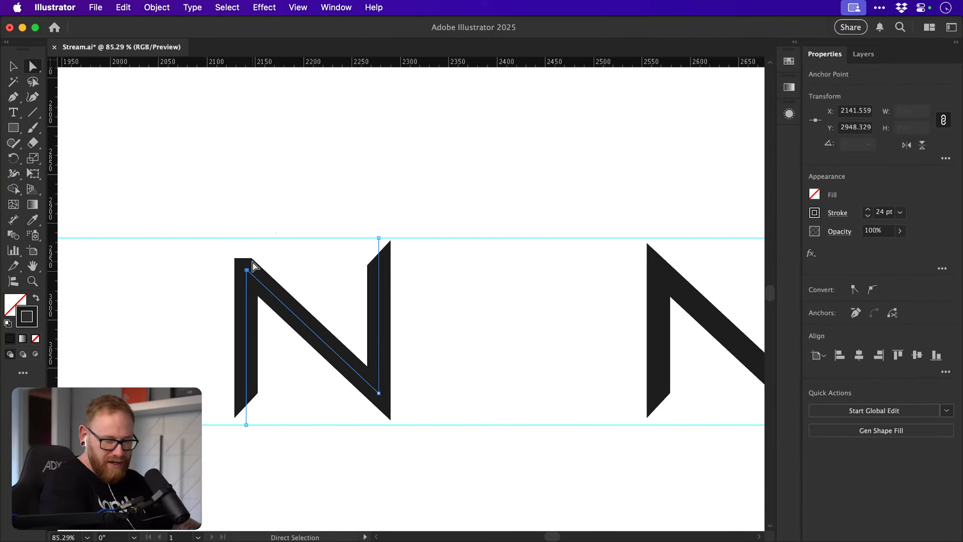
key(Right)
key(Right)
key(Right)
key(Right)
key(Right)
key(Right)
key(Right)
key(Right)
key(Right)
Add an anchor near the lower end of the leftmost N's diagonal and shift it to flatten the lower-right corner.
key(p)
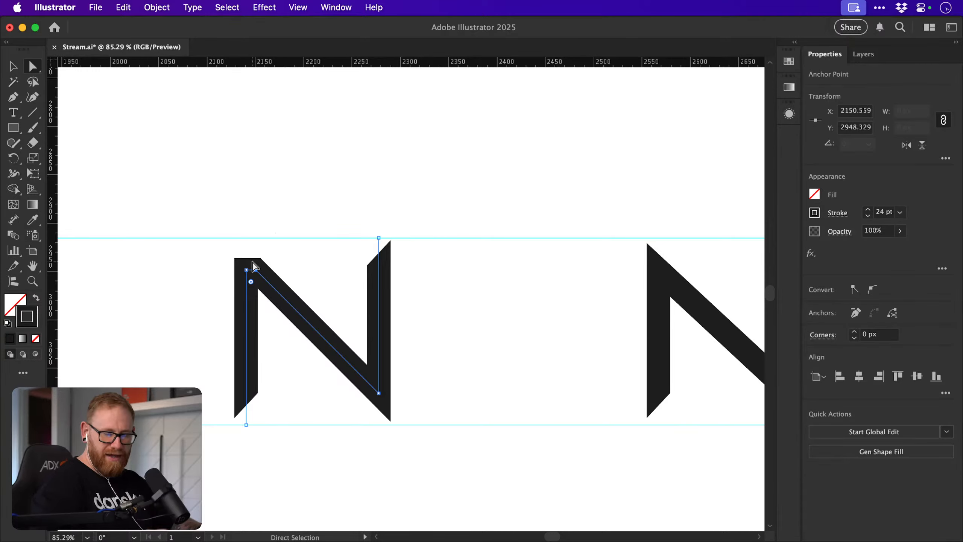
click(359, 373)
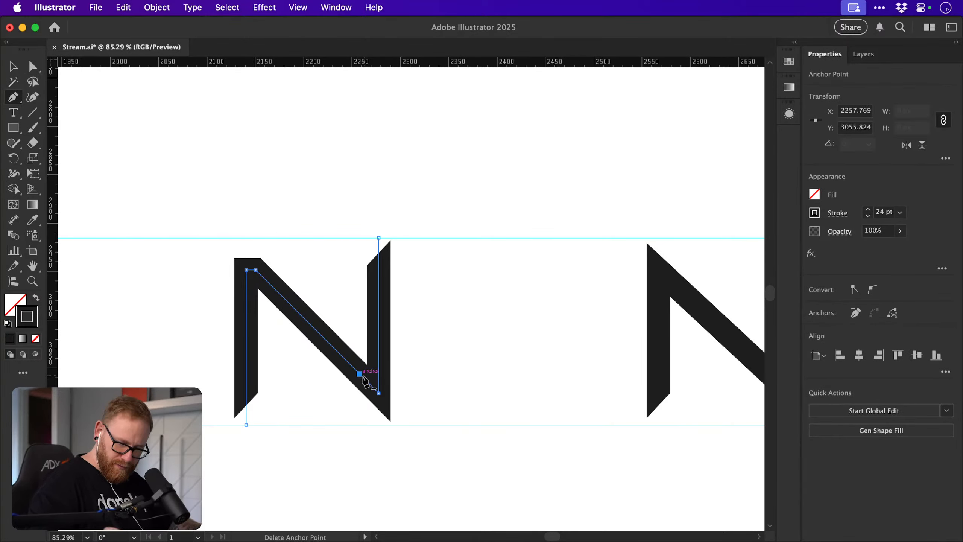
key(a)
drag(360, 373, 231, 258)
key(shift+Left)
key(super+z)
key(shift+Left)
Delete the flattened-corner N variation together with its white diagonals.
key(super+minus)
key(super+minus)
key(s)
drag(350, 415, 352, 438)
key(v)
drag(236, 460, 415, 184)
key(Delete)
Compare the widened N with the narrower one beside it and check their construction paths in Outline view.
drag(388, 379, 279, 375)
drag(351, 441, 251, 457)
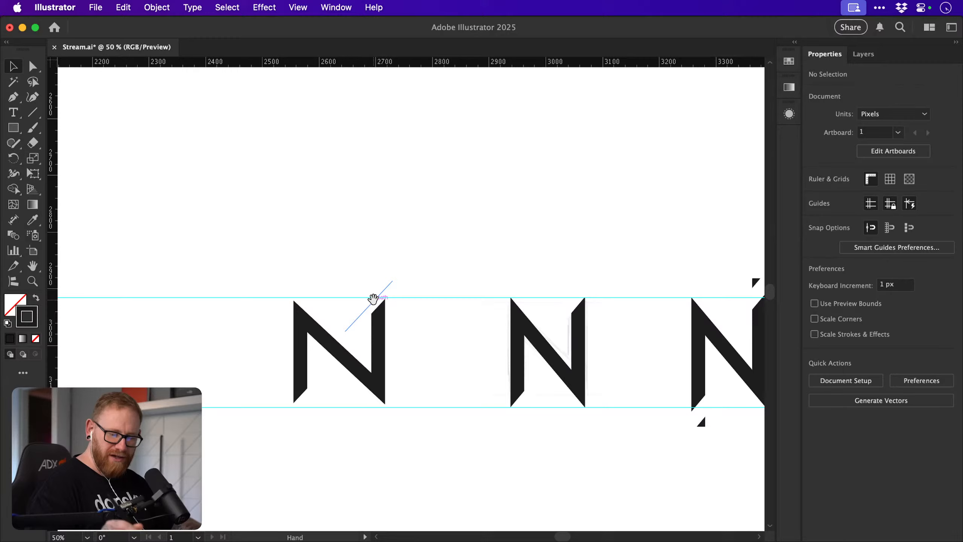
drag(413, 272, 440, 252)
key(z)
drag(321, 292, 354, 307)
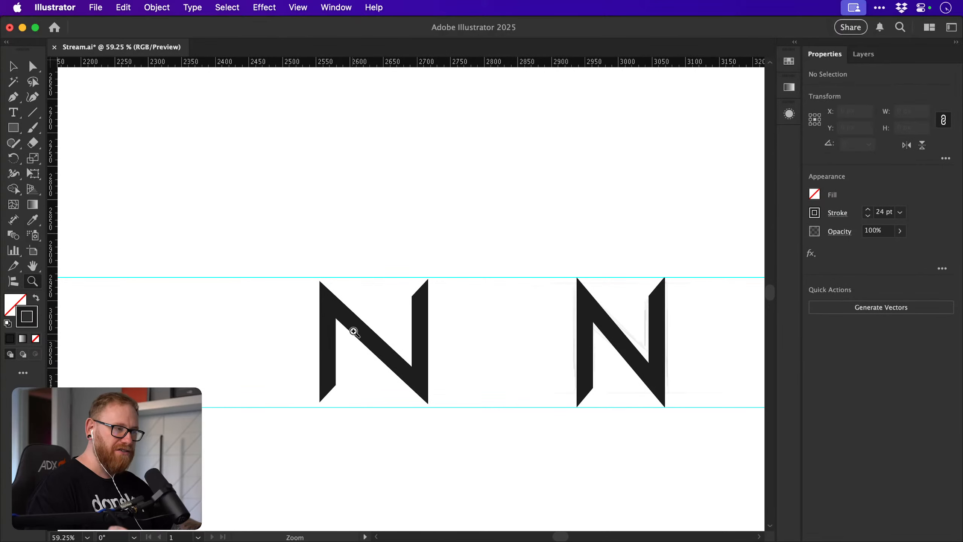
key(a)
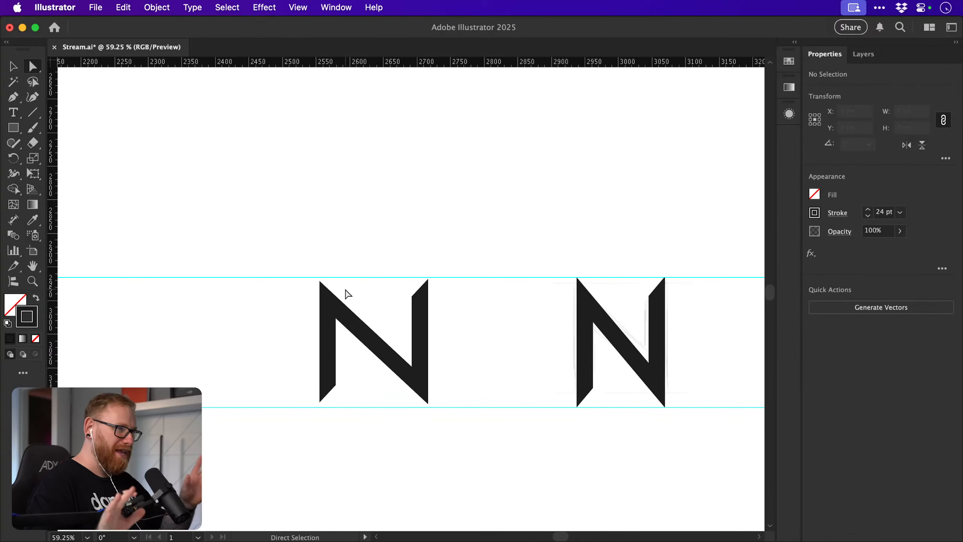
key(space)
drag(369, 343, 382, 335)
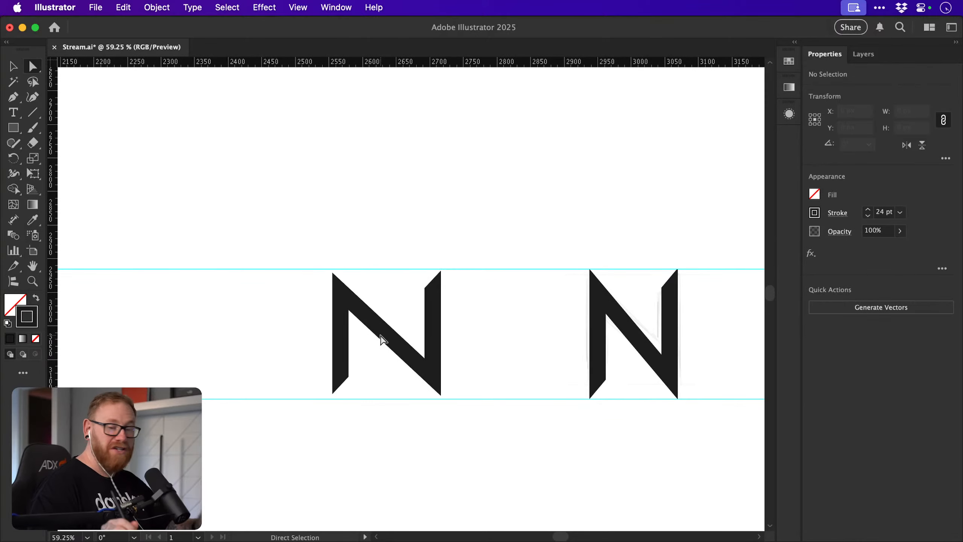
key(v)
key(super+y)
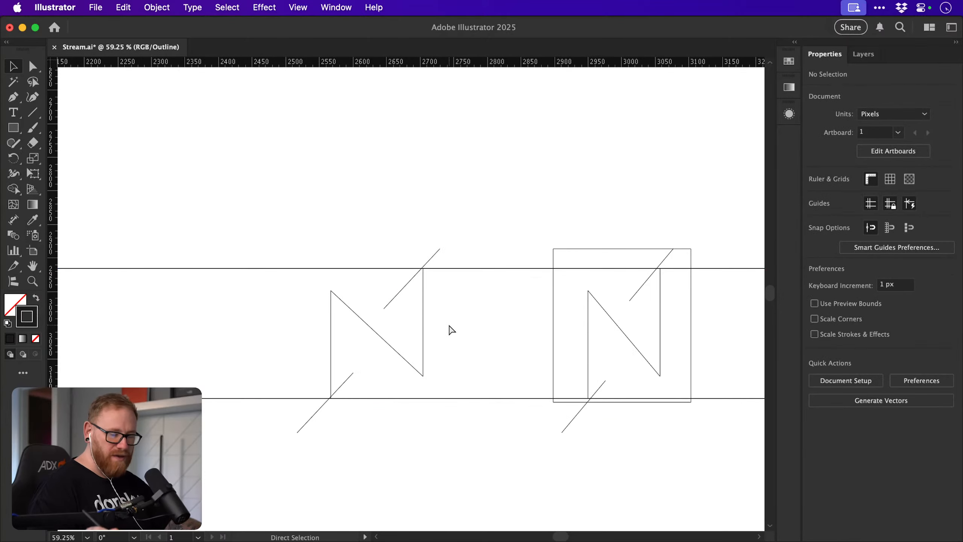
key(super+y)
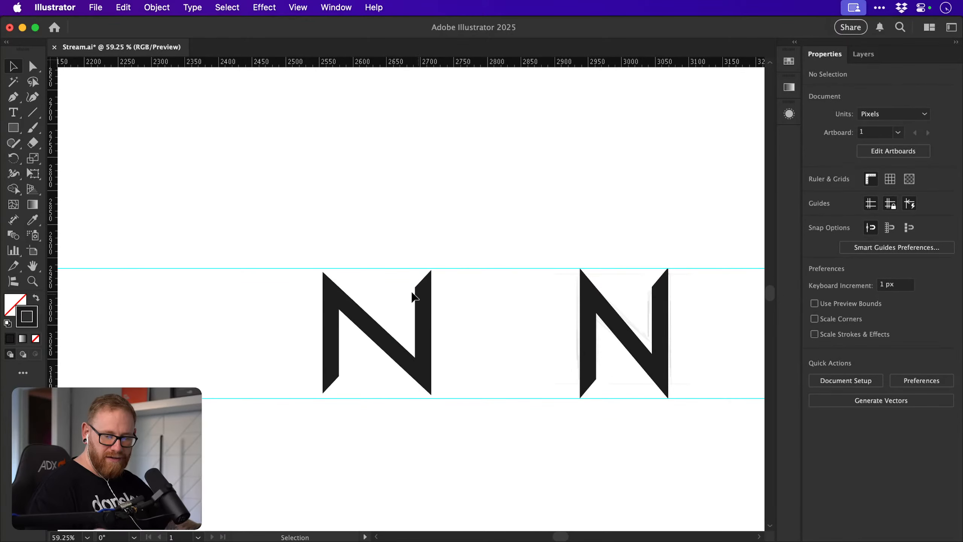
Try to move the widened N's upper white diagonal away from the right stem, and undo the move.
mouse_move(405, 298)
mouse_down()
mouse_move(409, 356)
mouse_move(418, 325)
mouse_up()
key(super+z)
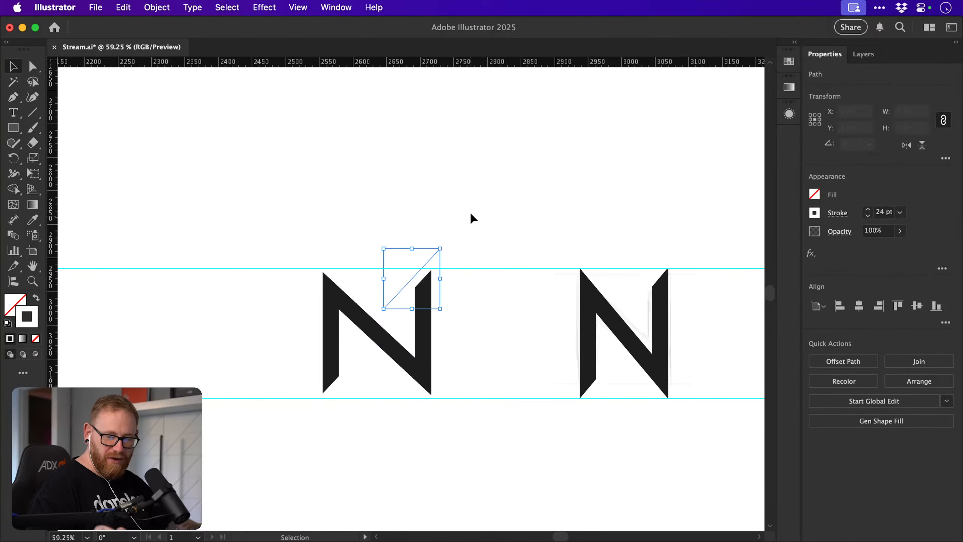
click(513, 178)
Duplicate the widened N with its white diagonals horizontally into the empty area beyond the other variations, centred at about X 4348 px.
scroll(490, 275, right, 3)
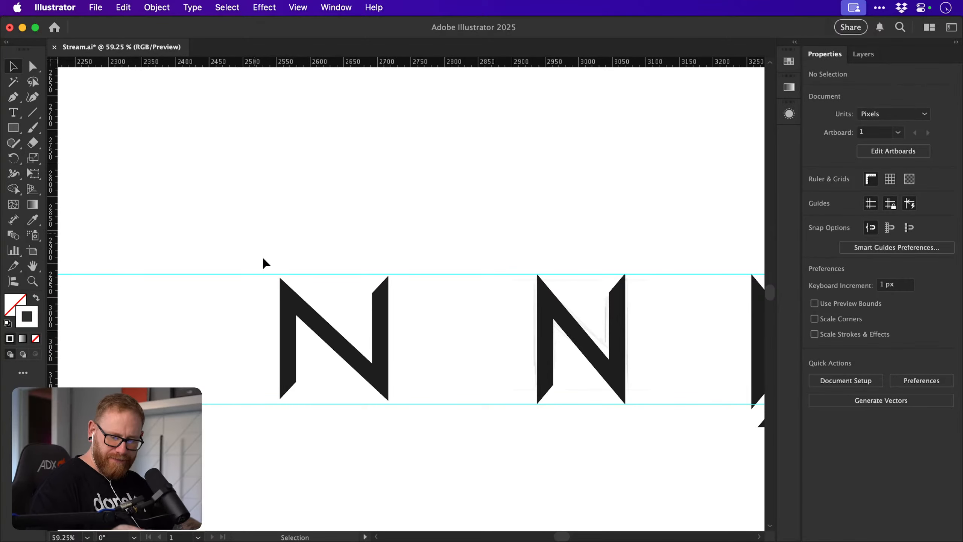
drag(262, 262, 417, 458)
key(space)
click(496, 204)
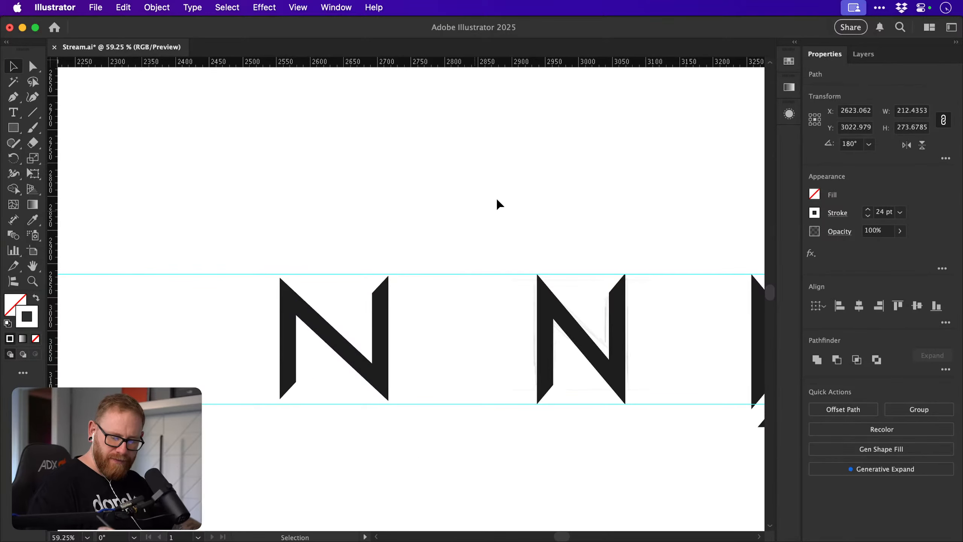
key(space)
drag(423, 329, 176, 344)
key(super+minus)
key(super+minus)
key(super+minus)
alt+shift+drag(173, 361, 662, 361)
Add a horizontal guide at the tip of the duplicated N's upper-left corner.
key(space)
drag(640, 326, 379, 408)
key(z)
key(space)
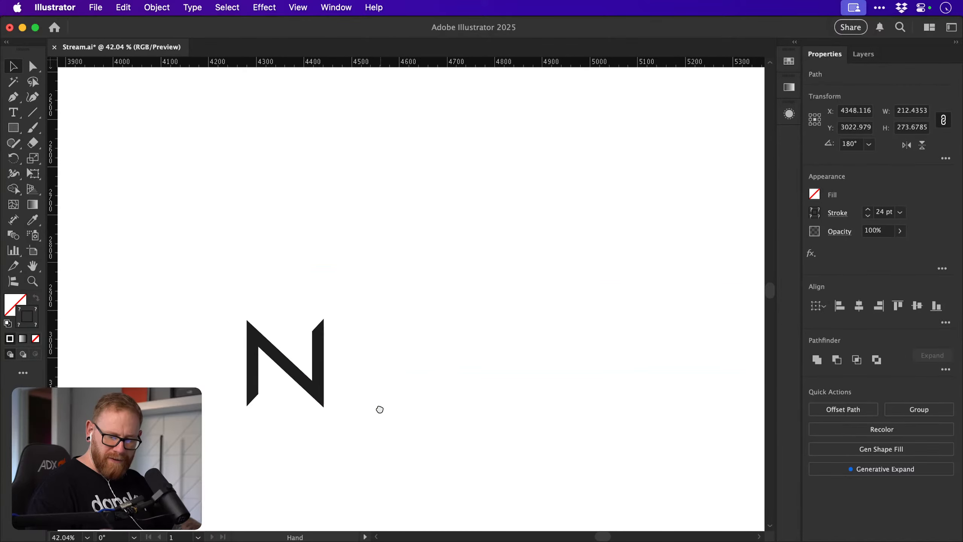
key(v)
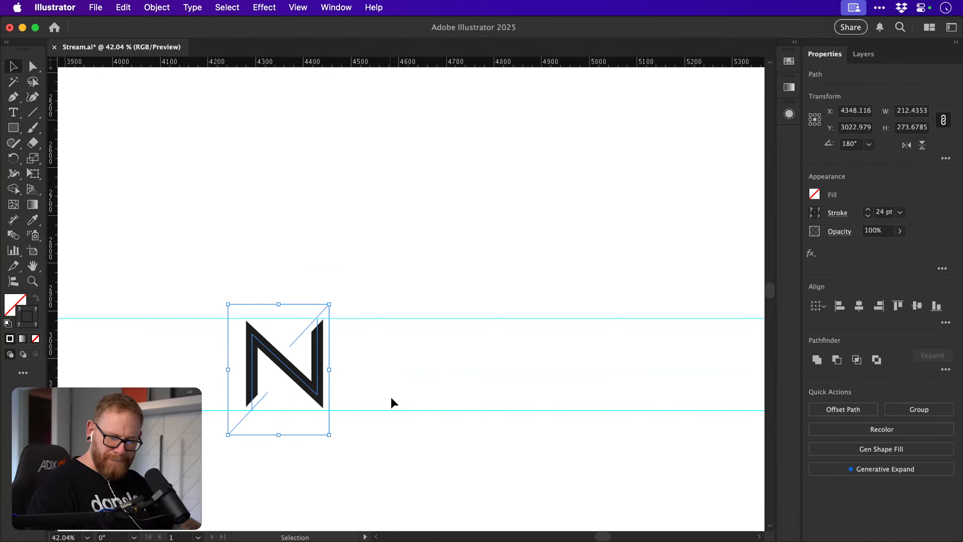
key(z)
key(super+h)
click(367, 371)
key(v)
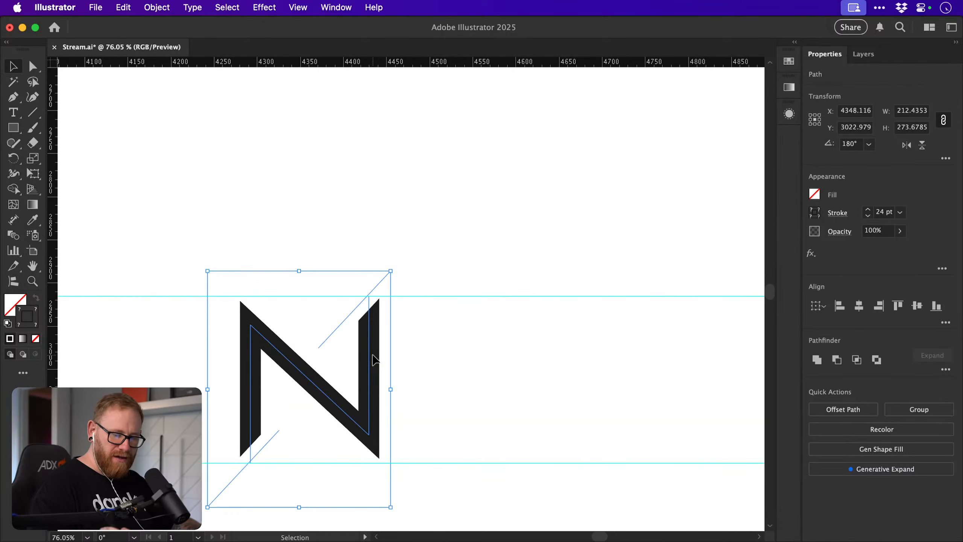
key(z)
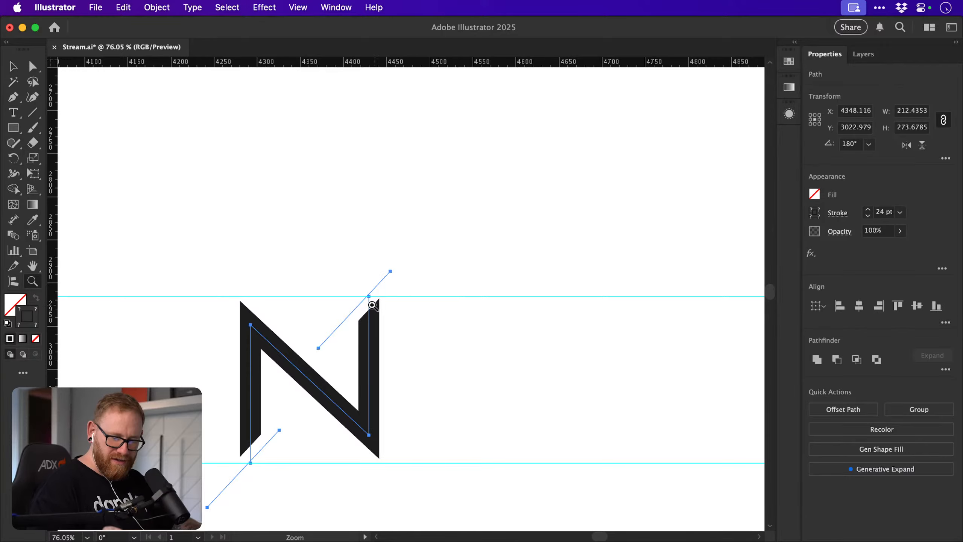
drag(367, 304, 491, 297)
key(v)
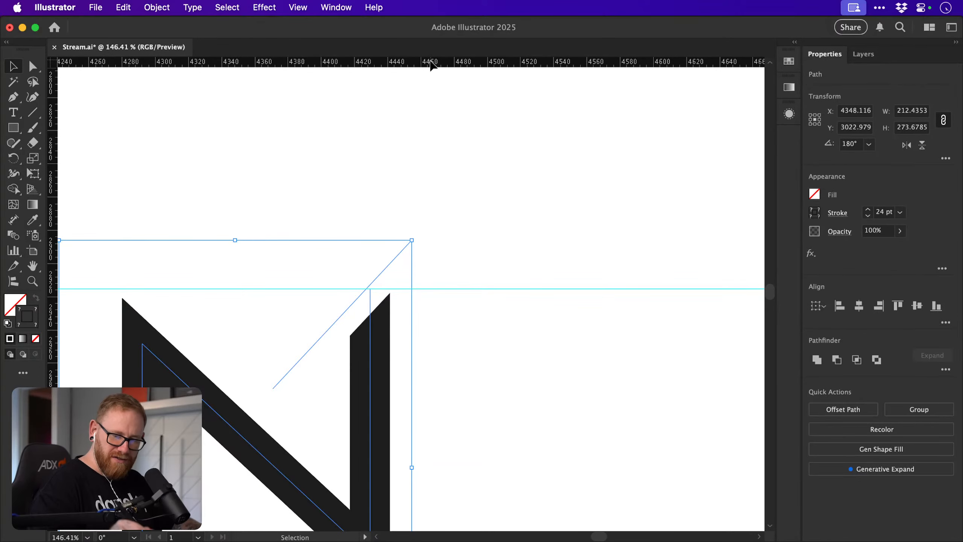
key(z)
drag(384, 284, 406, 291)
key(space)
drag(239, 296, 434, 295)
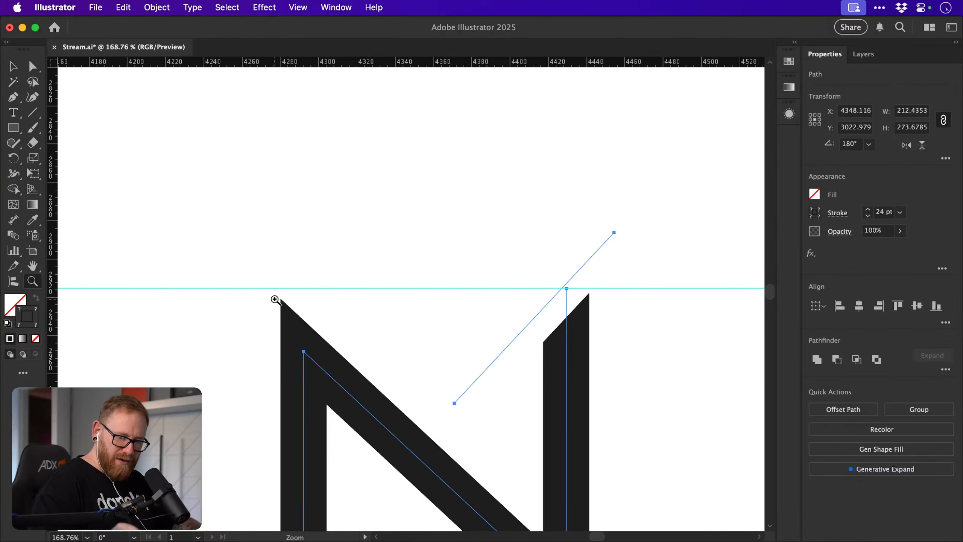
drag(304, 316, 421, 309)
key(v)
drag(342, 62, 258, 284)
Add a horizontal guide at the tip of the duplicated N's lower-right corner.
key(super+minus)
key(super+minus)
key(space)
drag(511, 436, 411, 235)
drag(580, 62, 580, 502)
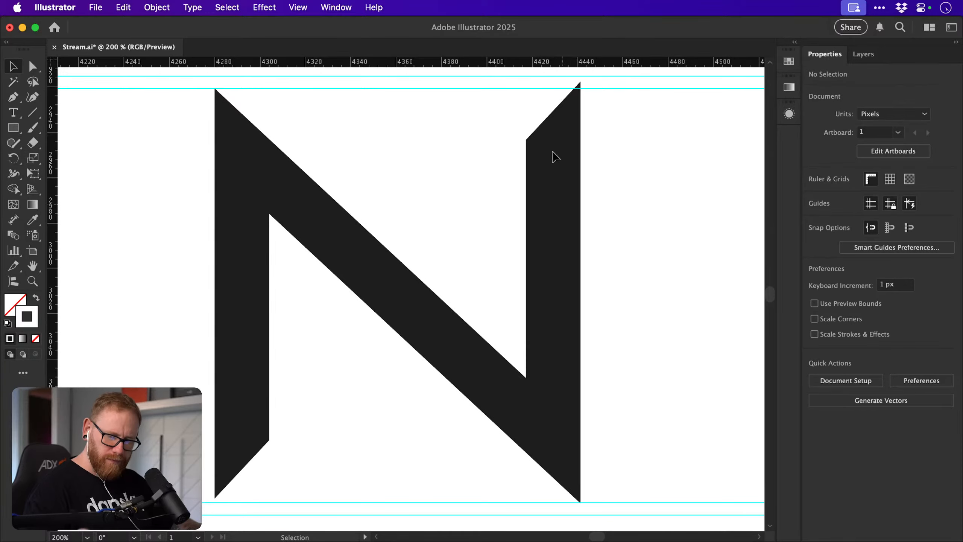
Lower the duplicate's two white diagonals so the tips of the right and left stems meet the inner guides.
key(a)
key(space)
drag(558, 125, 553, 145)
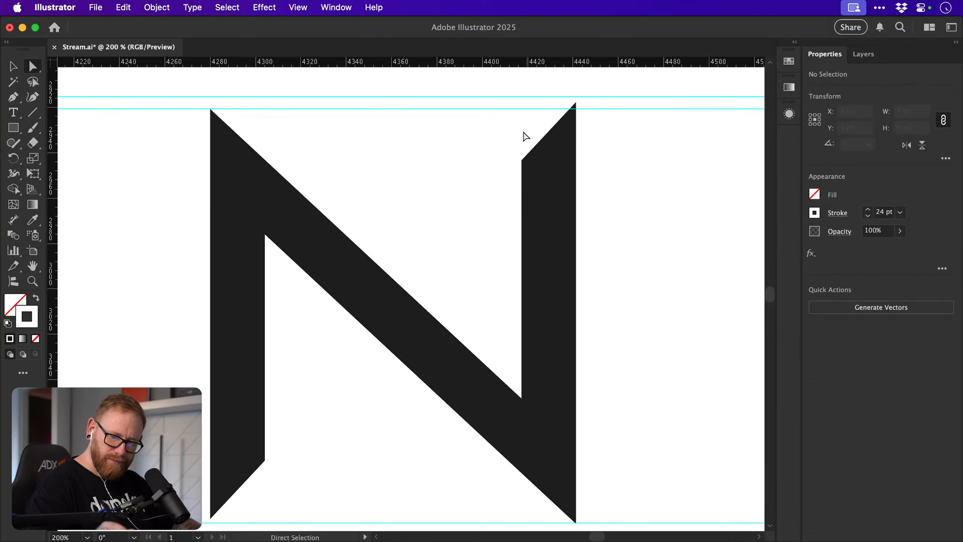
key(v)
click(511, 135)
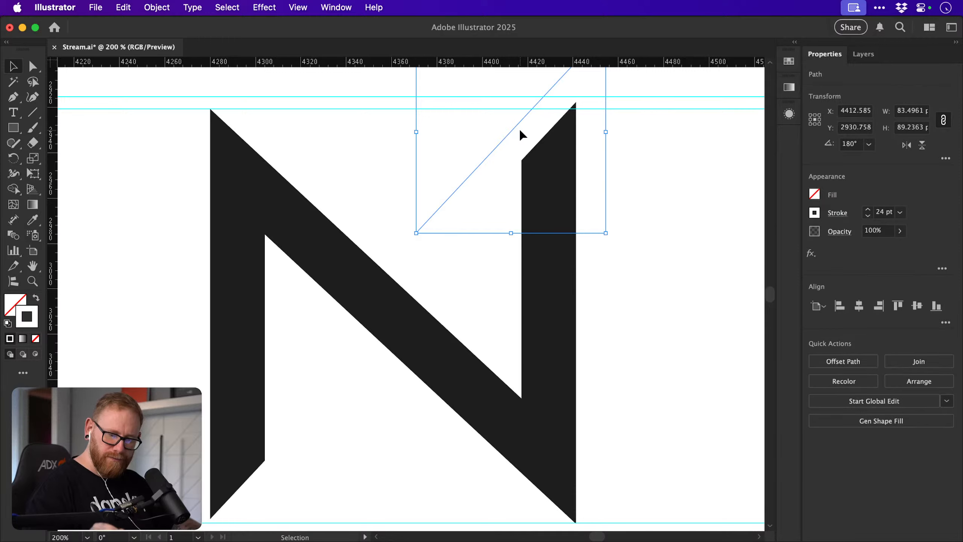
drag(472, 175, 470, 180)
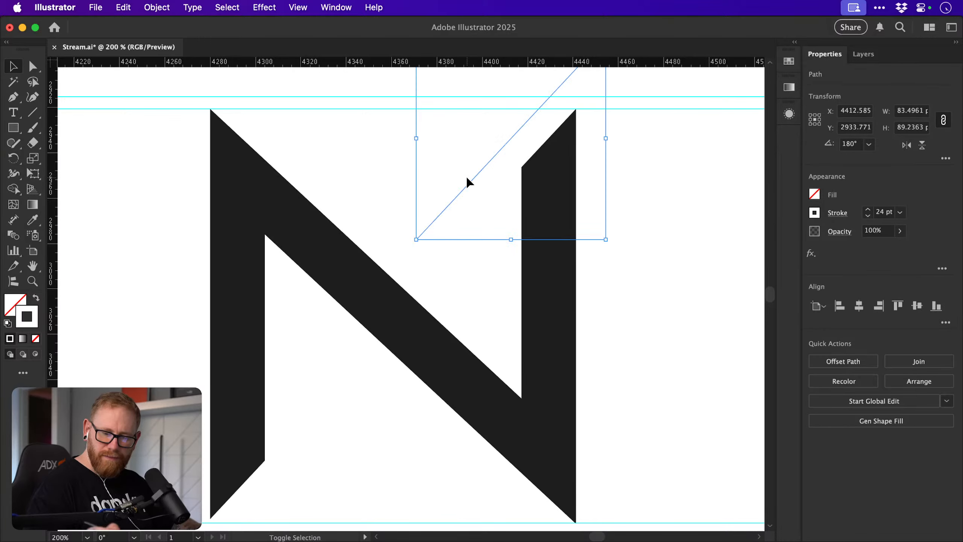
drag(281, 484, 280, 488)
click(341, 466)
Save the document and view the adjusted N at a smaller scale.
key(super+minus)
key(super+minus)
key(super+minus)
key(super+s)
drag(485, 367, 449, 376)
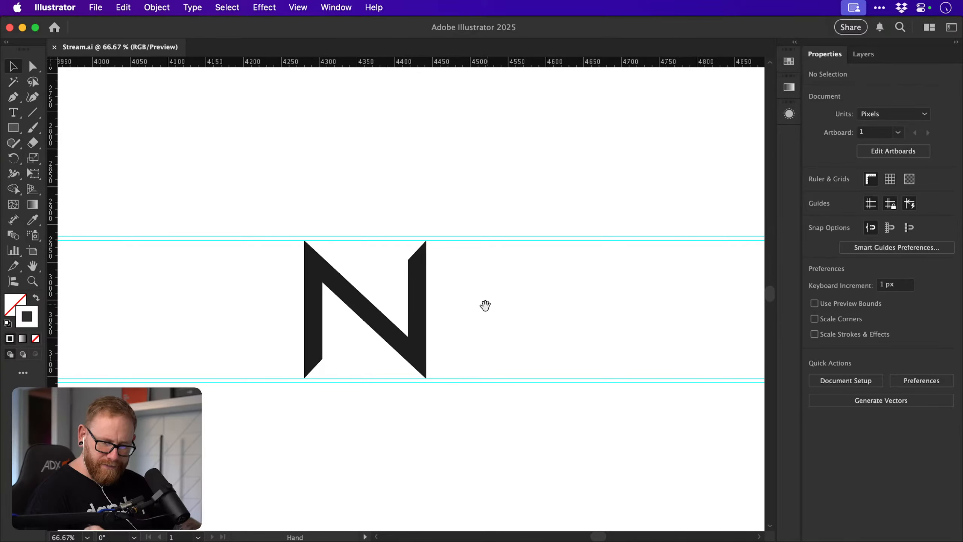
drag(475, 324, 457, 328)
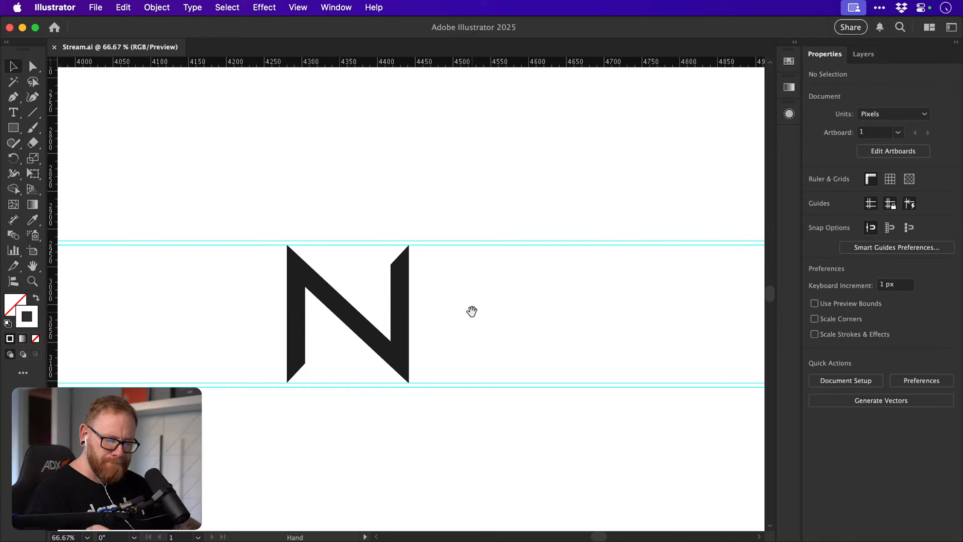
Draw a circle about 169 px wide to the right of the N and give it the N's black 24 pt stroke.
drag(466, 348, 376, 351)
key(l)
drag(400, 316, 456, 380)
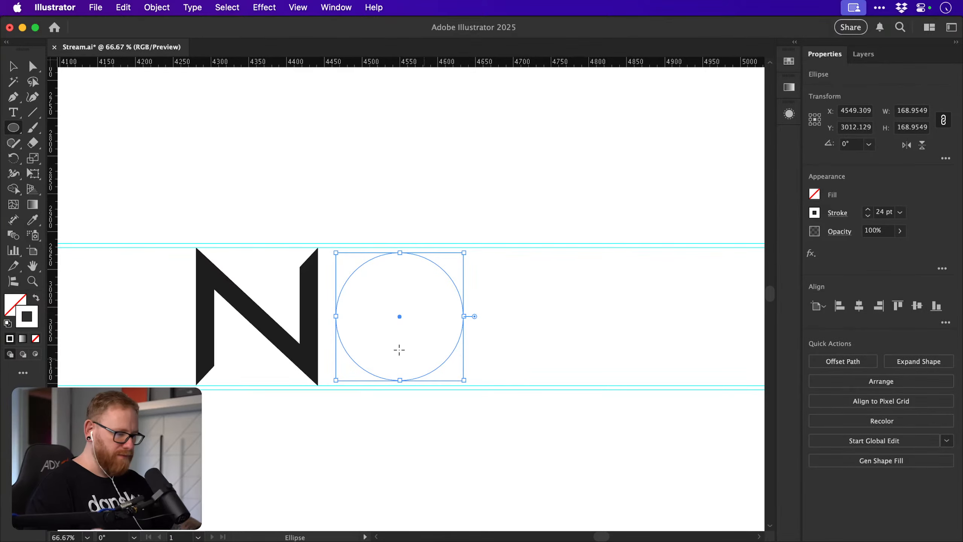
key(i)
click(245, 303)
key(v)
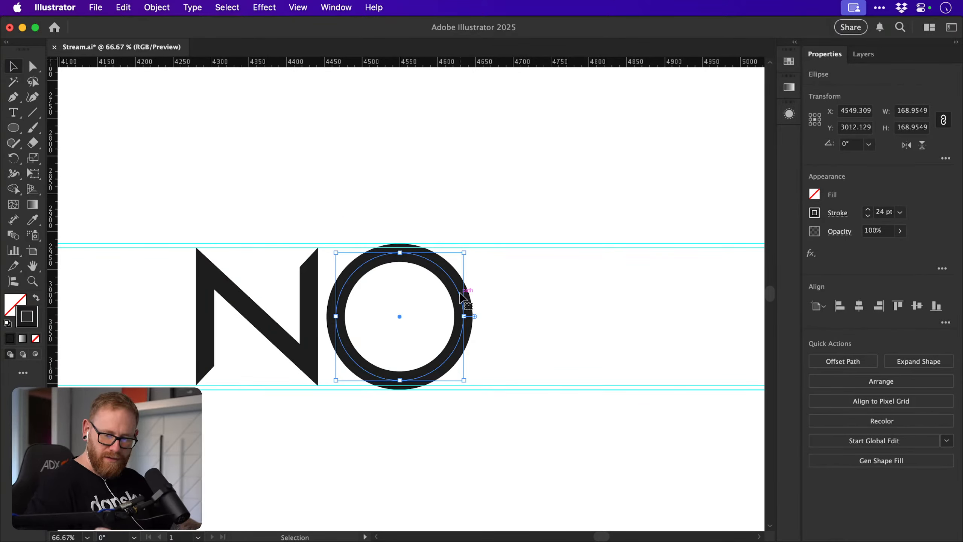
Shift the O slightly away from the N and scale it to about 158 px so its outer edge meets the inner guides.
drag(465, 290, 481, 290)
key(z)
drag(332, 318, 364, 320)
key(v)
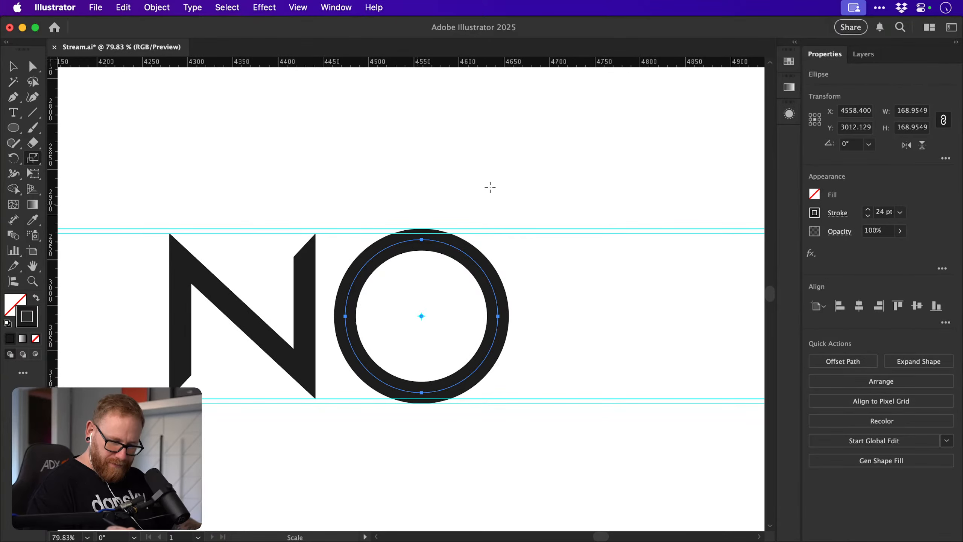
drag(547, 202, 541, 208)
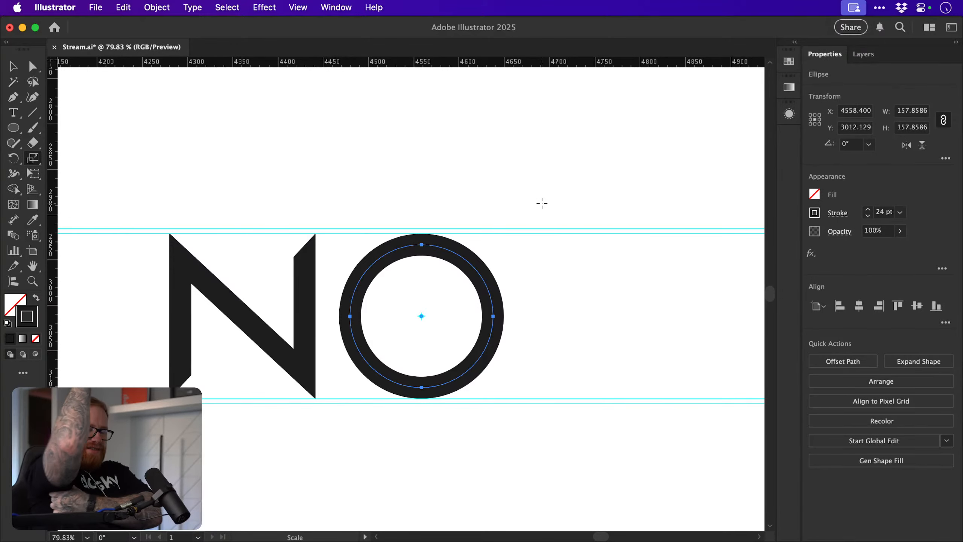
key(v)
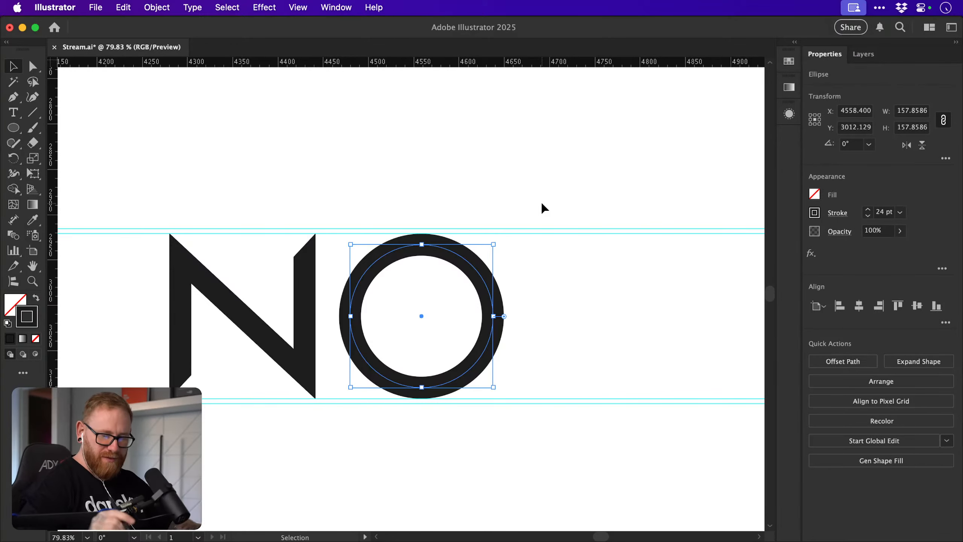
Place a mirrored copy of the N's black path to the right of the O.
click(492, 215)
key(space)
drag(558, 316, 404, 346)
key(super+v)
drag(411, 299, 468, 347)
key(super+shift+a)
key(a)
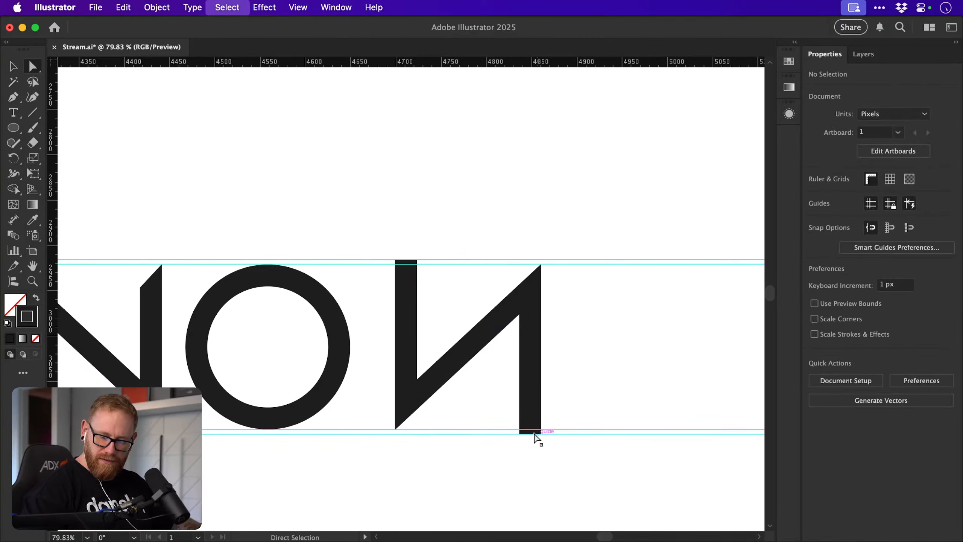
Delete the right stem of the mirrored N to leave a V-shaped path.
key(space)
drag(532, 440, 589, 438)
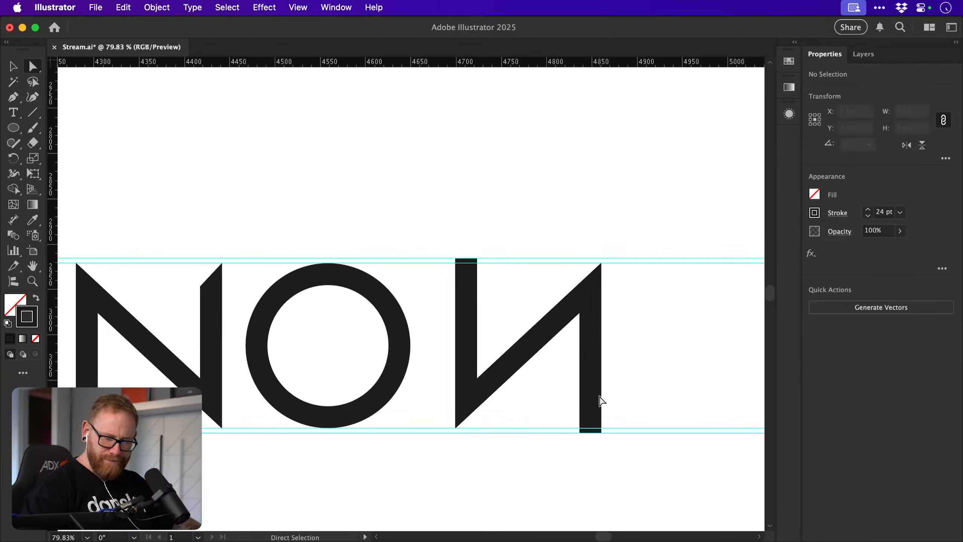
click(590, 433)
key(Delete)
click(623, 340)
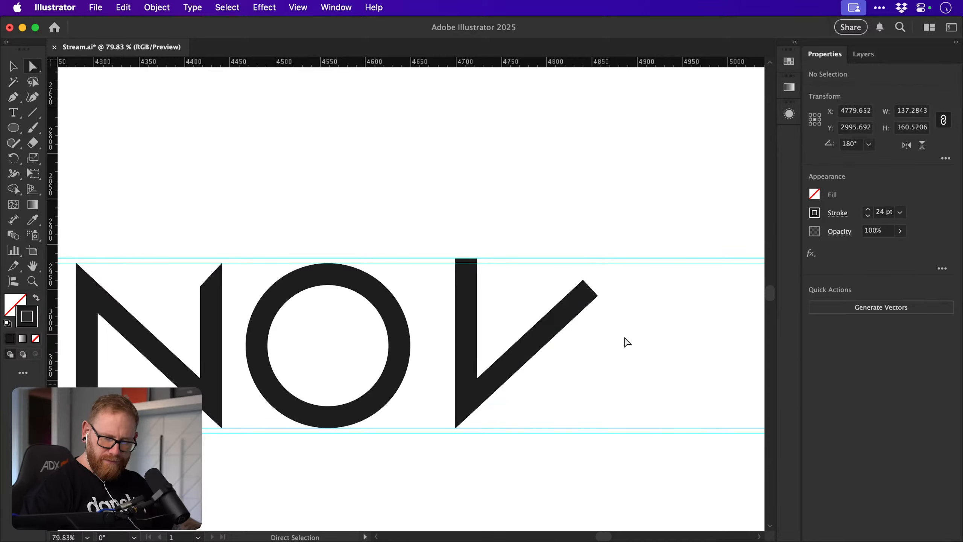
In outline view, extend the free end of the V's diagonal along its angle beyond the upper guides.
key(super+y)
click(590, 287)
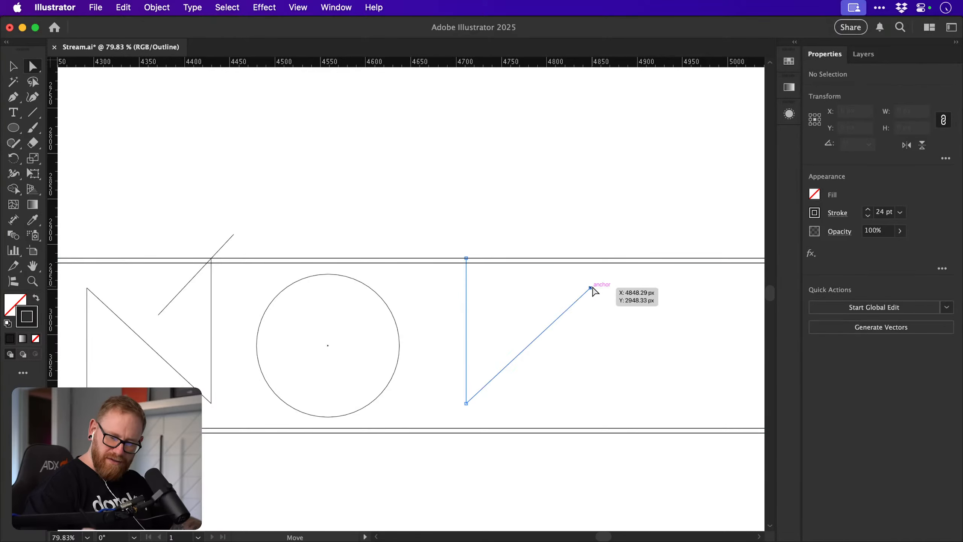
drag(593, 287, 655, 227)
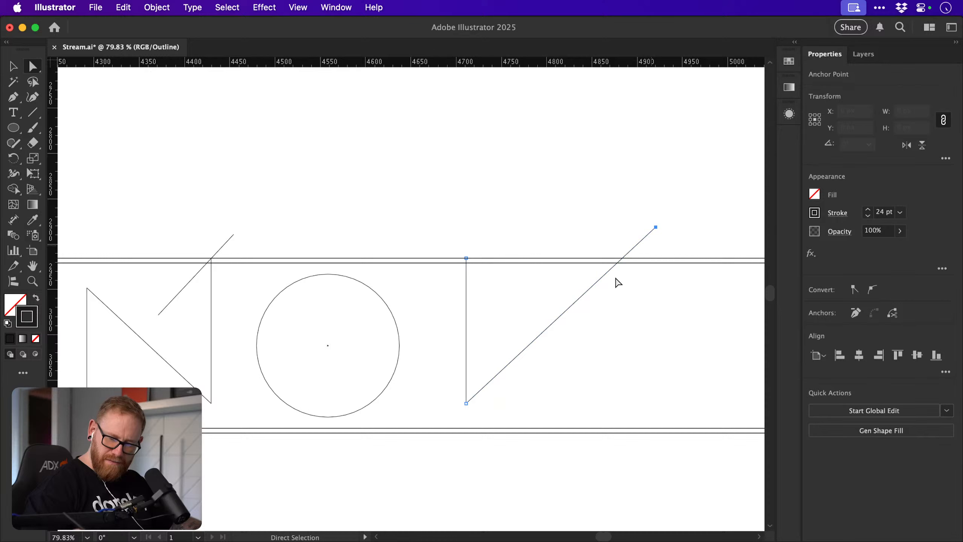
key(super+y)
click(684, 235)
drag(637, 301, 599, 309)
Shorten the V's left stem so its upper end sits on the inner upper guide.
key(v)
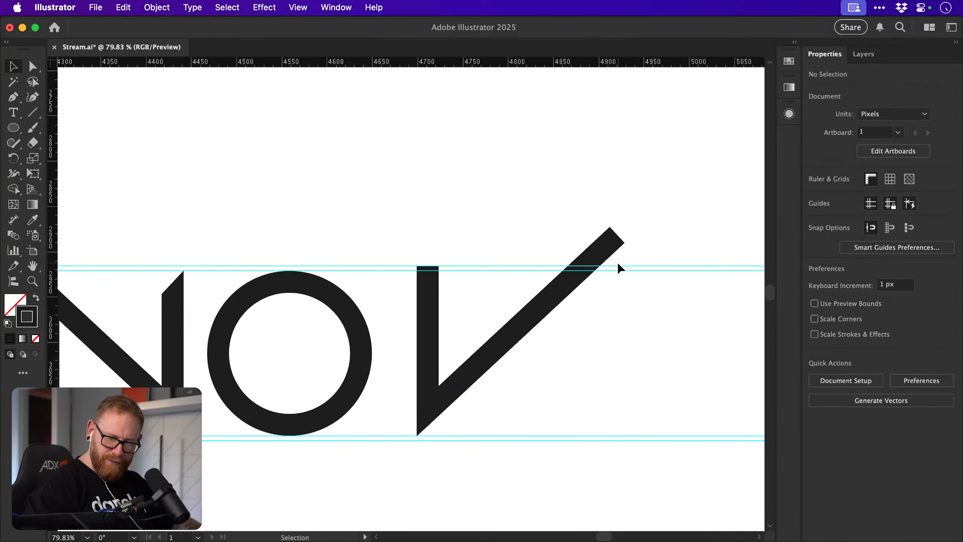
key(super+space)
mouse_move(419, 271)
mouse_down()
mouse_move(489, 276)
mouse_move(435, 274)
mouse_up()
key(a)
click(434, 277)
click(434, 263)
click(463, 240)
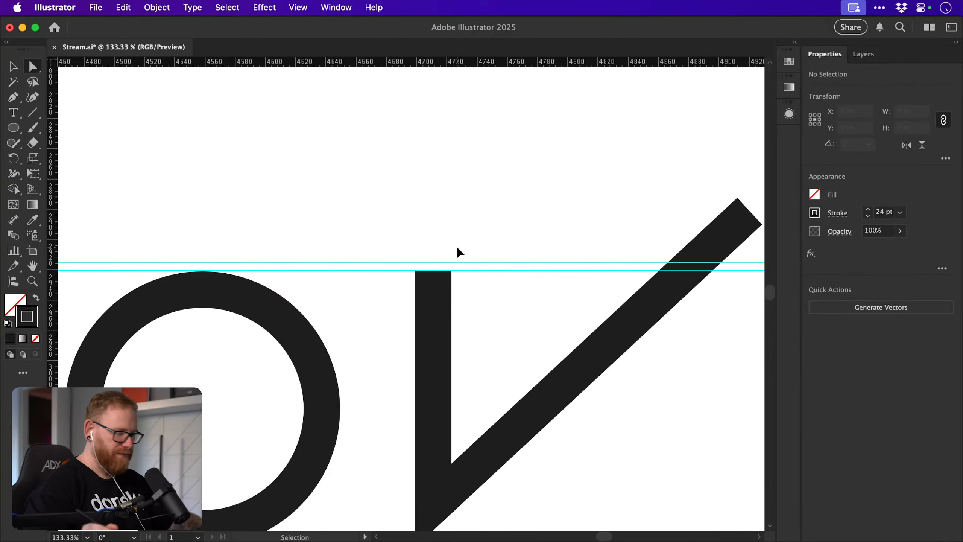
Copy the white diagonal from the N's right stem onto the upper end of the V's left stem.
key(super+minus)
key(super+minus)
key(super+minus)
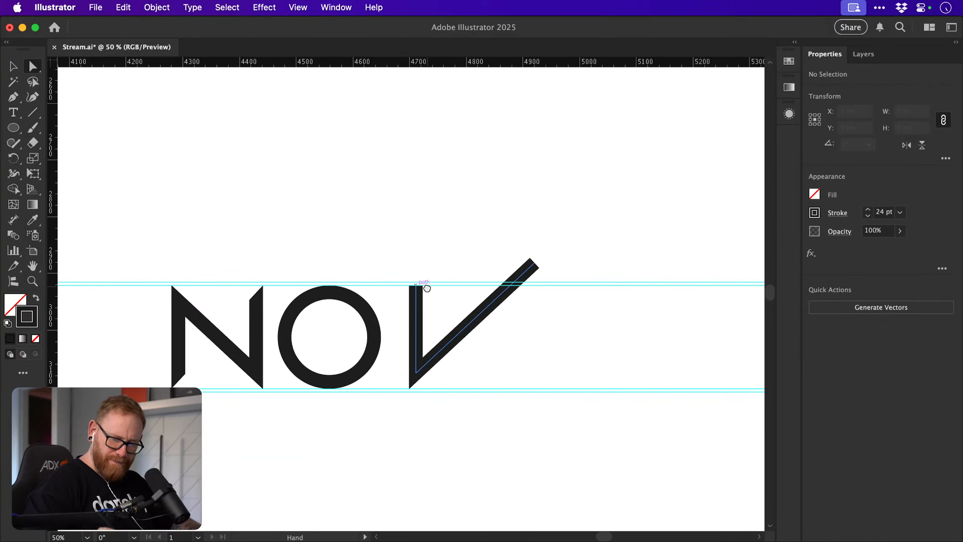
scroll(424, 287, up, 2)
key(super+space)
key(v)
drag(251, 317, 615, 341)
Align the copied white diagonal so it cuts the V's left stem to an angled tip at the inner upper guide.
key(super+space)
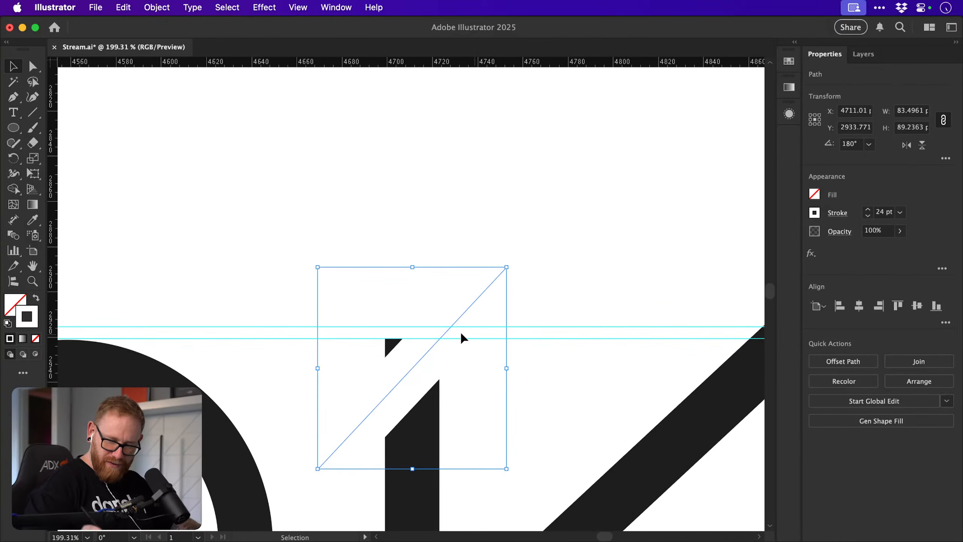
drag(426, 357, 598, 379)
key(super+space)
drag(497, 260, 478, 259)
click(478, 259)
key(super+minus)
key(super+minus)
key(super+minus)
key(super+minus)
key(super+minus)
key(super+minus)
key(space)
drag(494, 400, 442, 383)
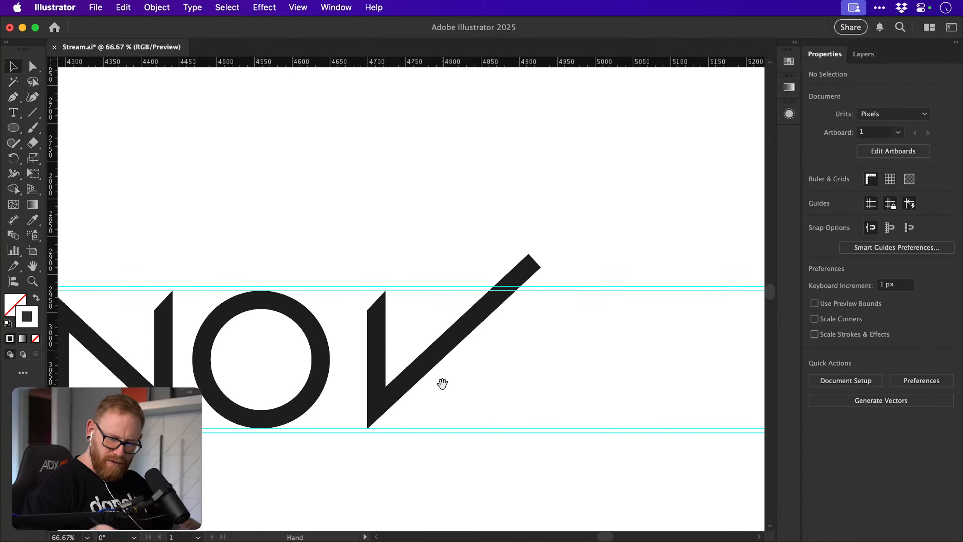
click(36, 115)
mouse_move(420, 246)
mouse_down()
mouse_move(481, 245)
mouse_move(522, 280)
mouse_move(674, 284)
mouse_up()
key(i)
key(v)
key(z)
key(v)
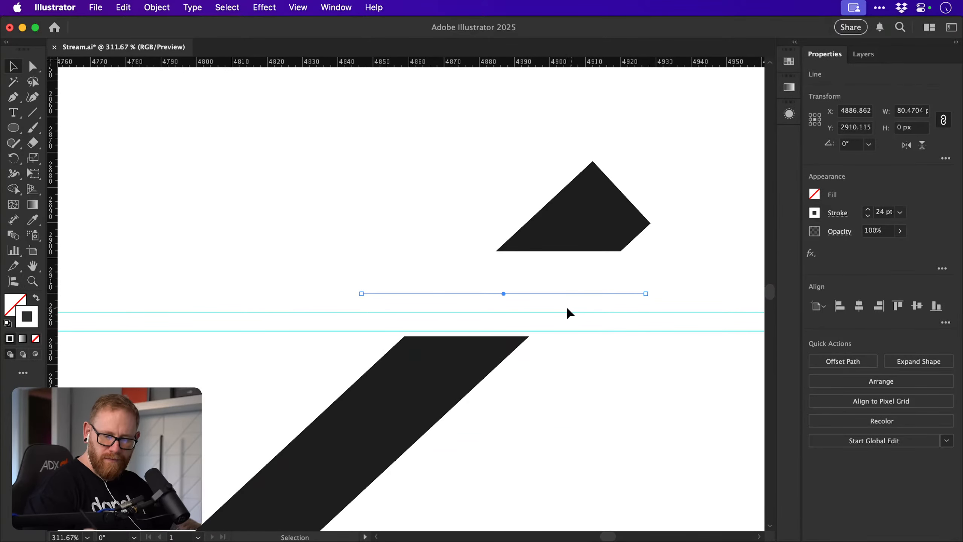
key(Delete)
Cover the part of the V's diagonal above the inner upper guide with a white, strokeless rectangle.
drag(16, 128, 57, 128)
key(shift+x)
drag(394, 144, 682, 331)
key(z)
alt+click(454, 295)
key(v)
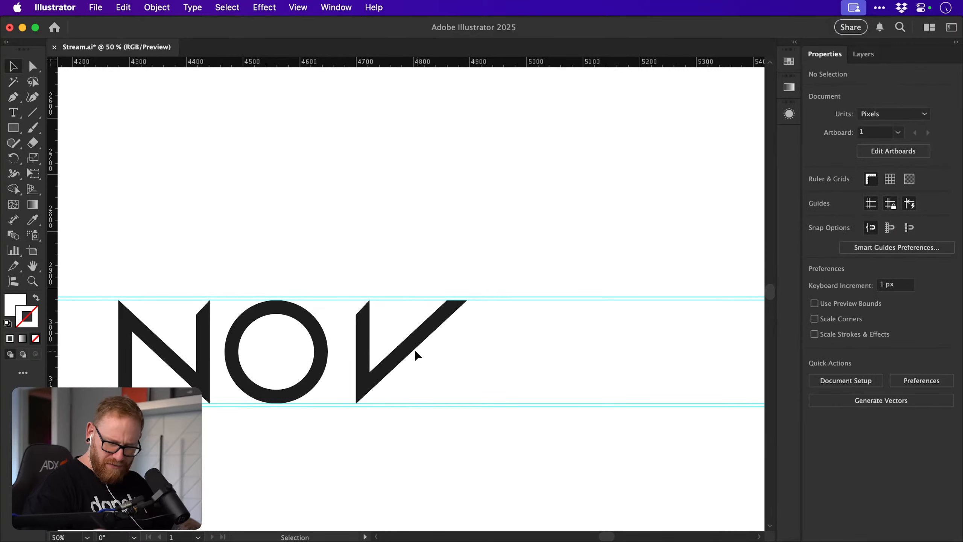
Duplicate the V's path, rotate the copy 180°, and place it beside the V as the A.
key(z)
mouse_move(409, 355)
mouse_down()
mouse_move(639, 362)
mouse_move(584, 421)
mouse_up()
key(v)
click(411, 347)
key(r)
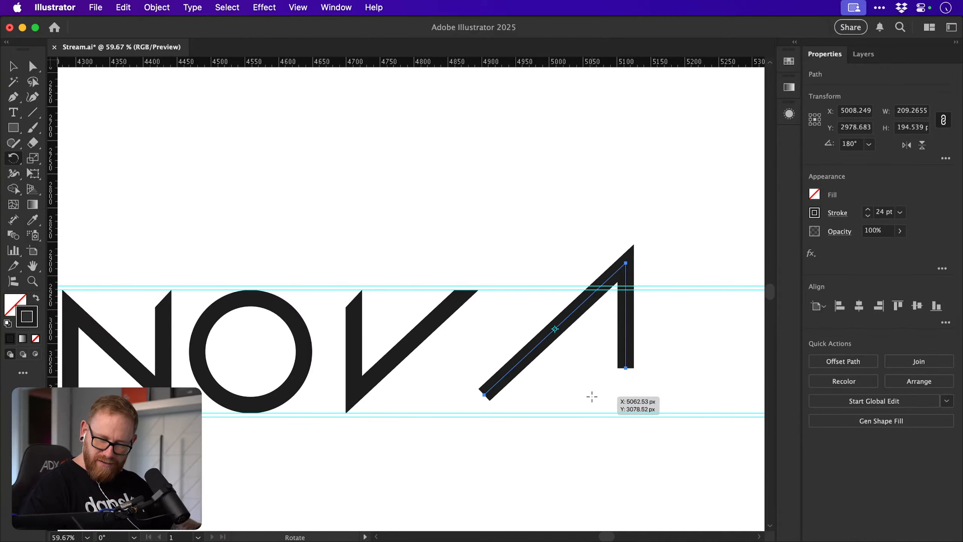
key(v)
mouse_move(628, 340)
mouse_down()
mouse_move(510, 379)
mouse_move(515, 395)
mouse_up()
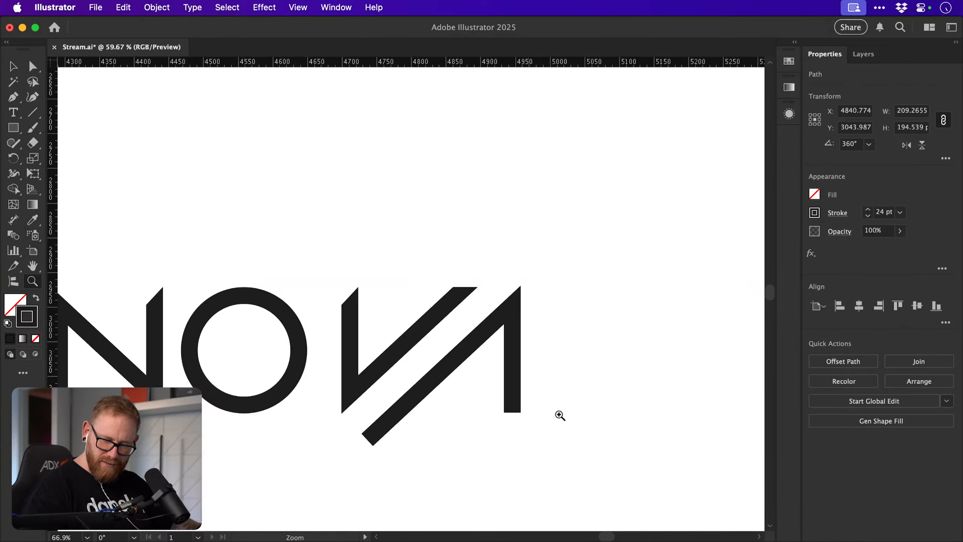
Align the A's upper tip with the inner upper guide.
scroll(510, 402, up, 10)
drag(485, 432, 486, 441)
scroll(486, 442, down, 10)
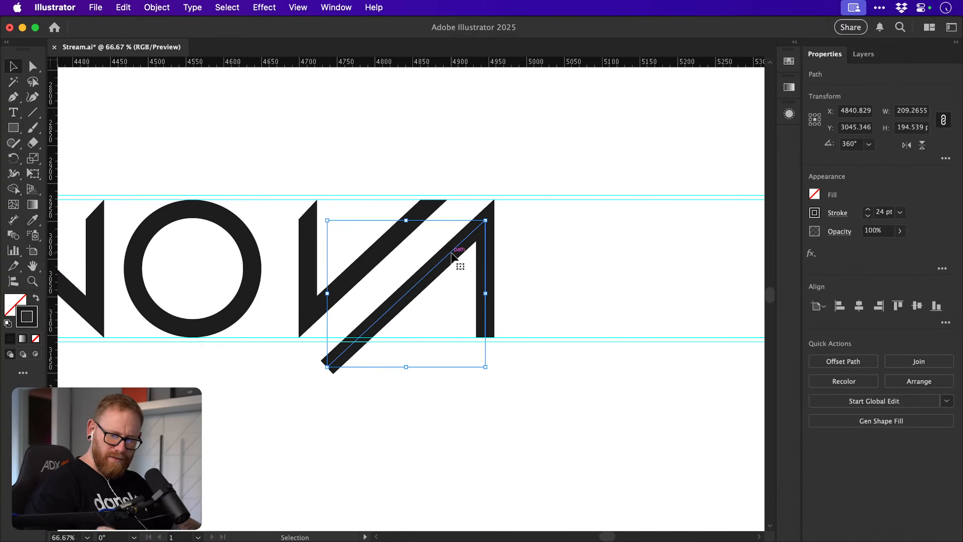
drag(455, 249, 451, 253)
key(super+z)
Nudge the A 20 px left to narrow the gap between its diagonal and the V's.
key(space)
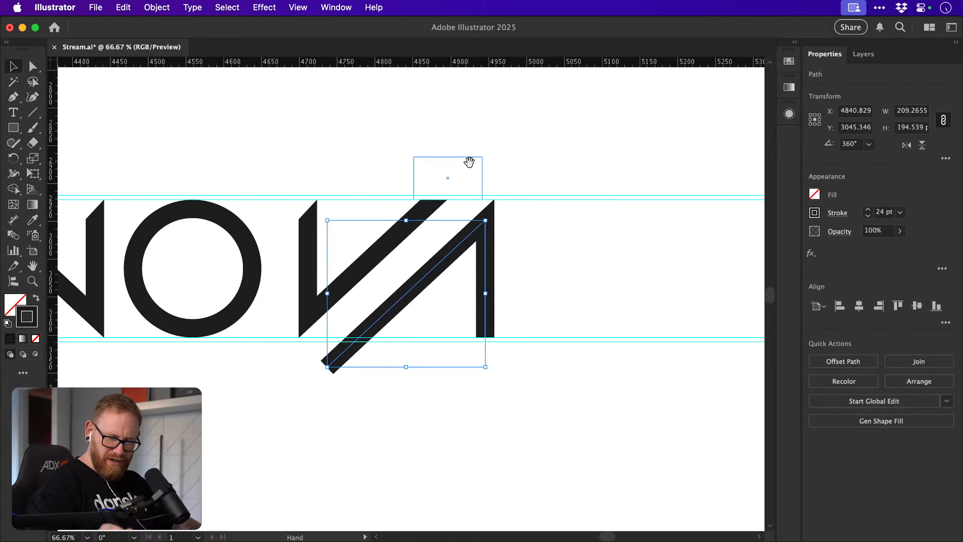
drag(468, 162, 507, 186)
key(Left)
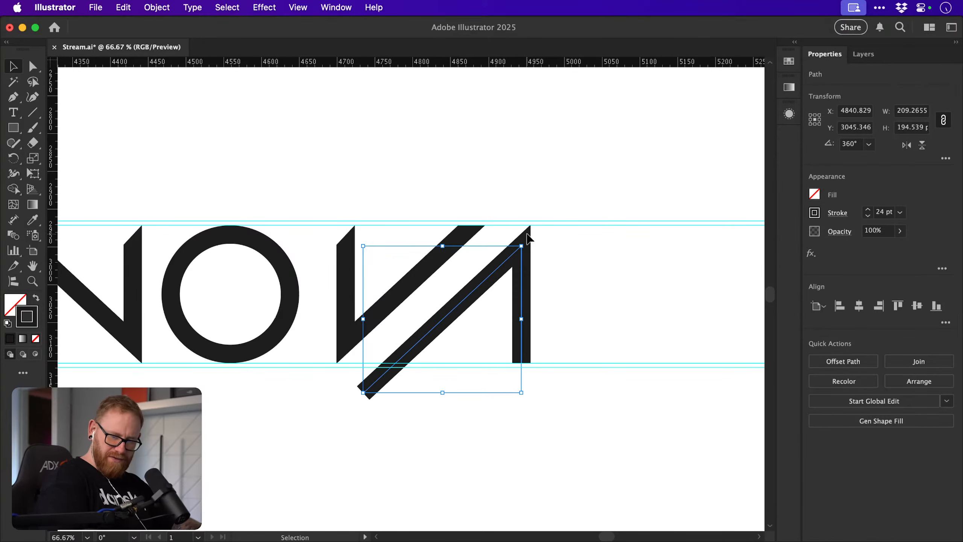
key(Left)
key(shift+Left)
key(shift+Left)
key(Left)
key(Right)
key(Right)
key(Right)
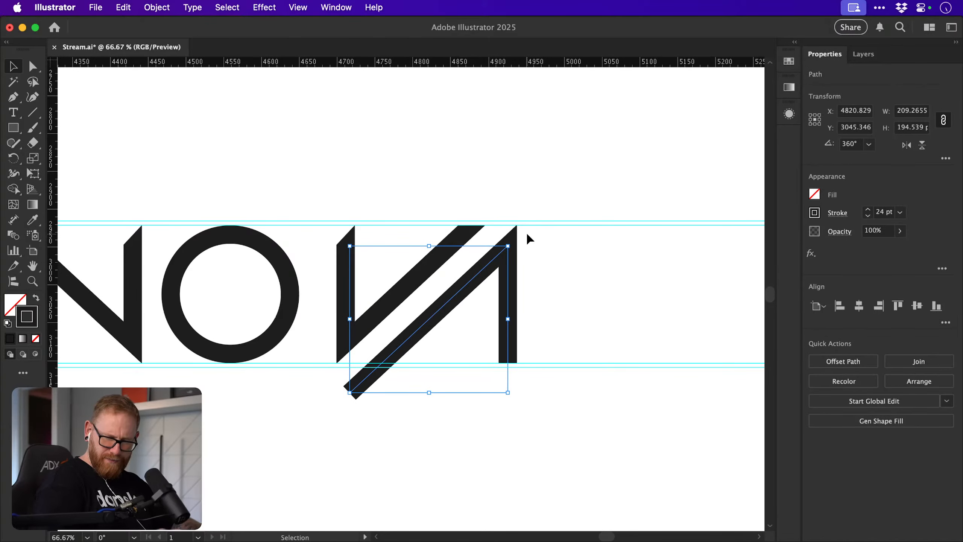
Copy the white rectangle over the A's diagonal end below the inner lower guide and save the document.
click(529, 186)
drag(514, 204, 397, 384)
drag(398, 288, 524, 342)
key(super+s)
Move the N and O together 22 px right, closer to the V, and save the document.
drag(137, 234, 416, 403)
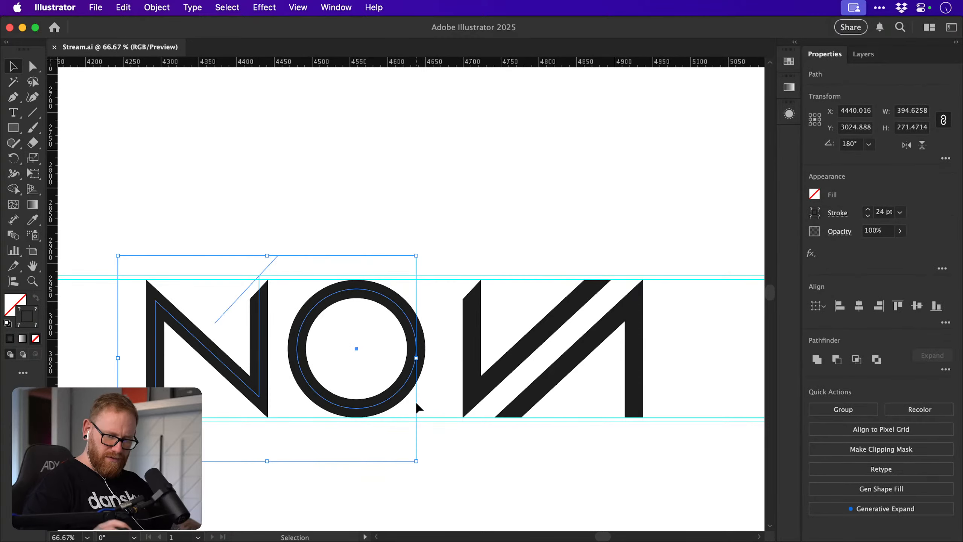
key(Right)
key(Right)
key(Right)
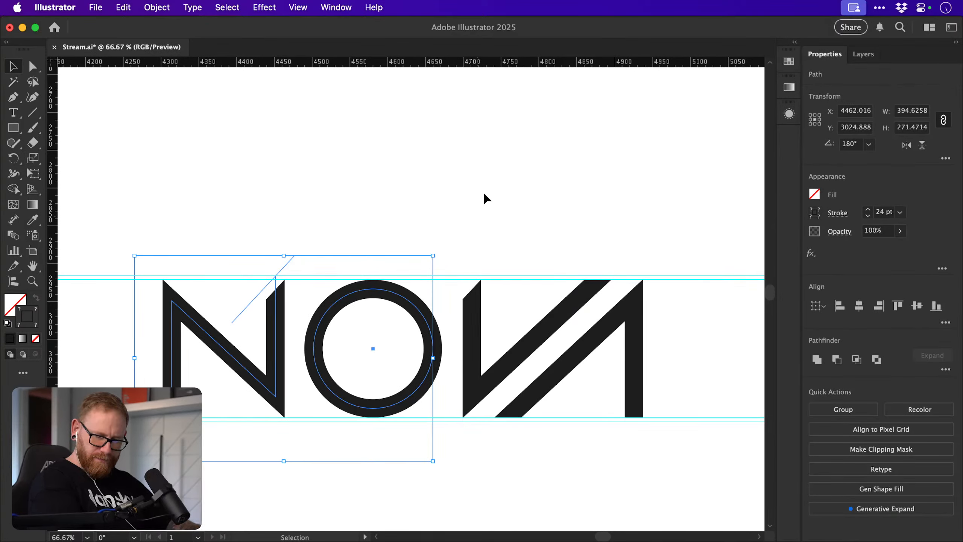
click(492, 201)
key(super+s)
Shift the O, V and A together about 30 px right to widen the gap after the N.
key(space)
drag(543, 236, 510, 214)
key(super+minus)
key(super+minus)
key(super+minus)
drag(383, 254, 566, 355)
key(shift+Right)
key(shift+Right)
key(shift+Right)
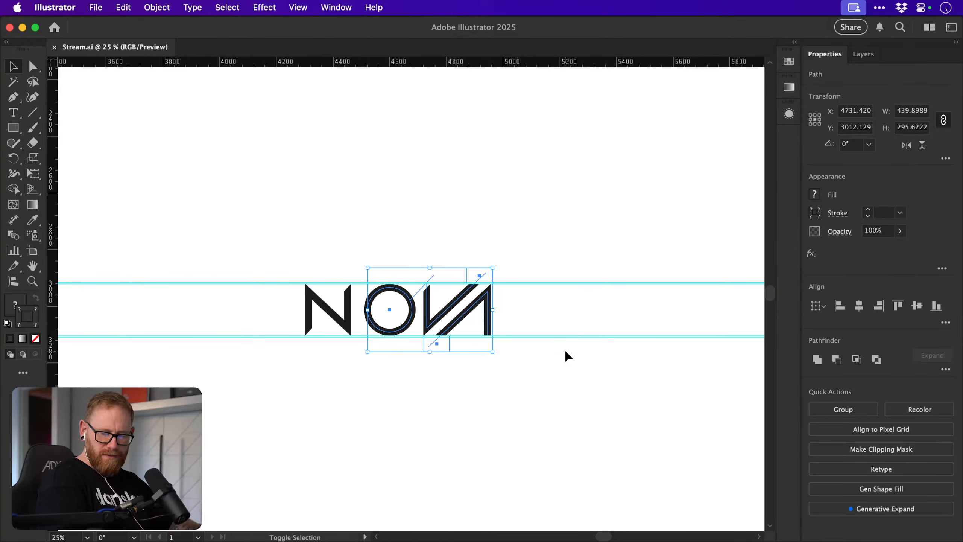
Shift the V and A with their white cover shapes 30 px right of the O.
drag(489, 352, 550, 381)
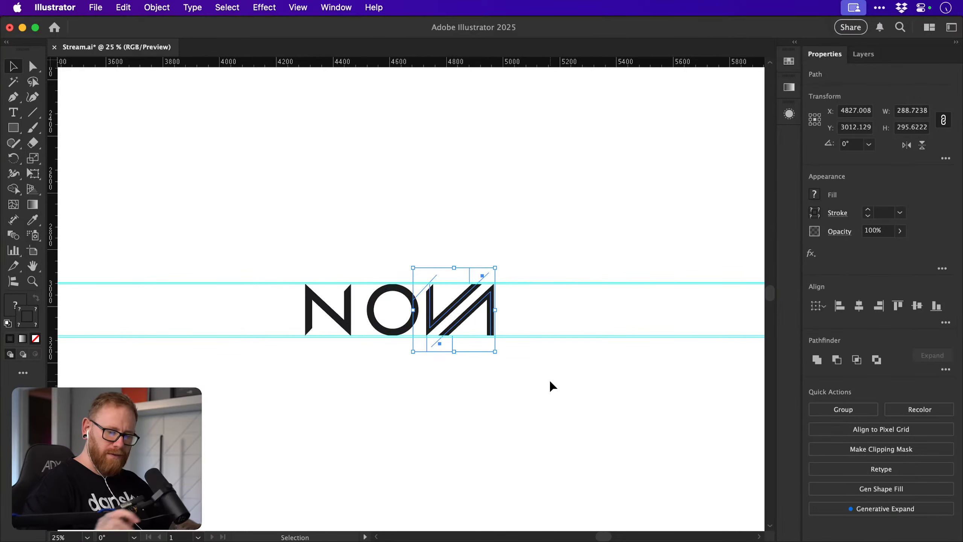
key(shift+Right)
key(shift+Right)
key(shift+Right)
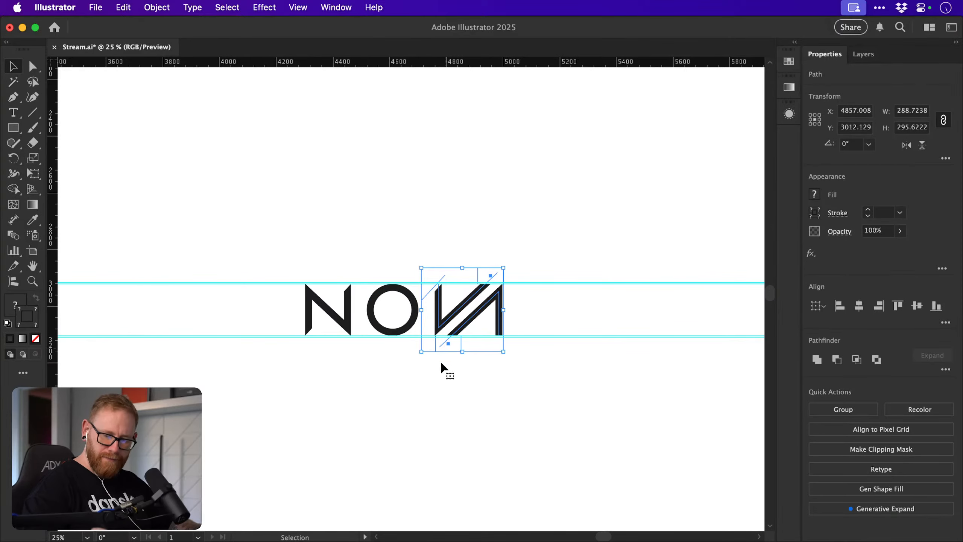
Shift the A and its white rectangle 50 px right in total, away from the V, and save the document.
click(479, 338)
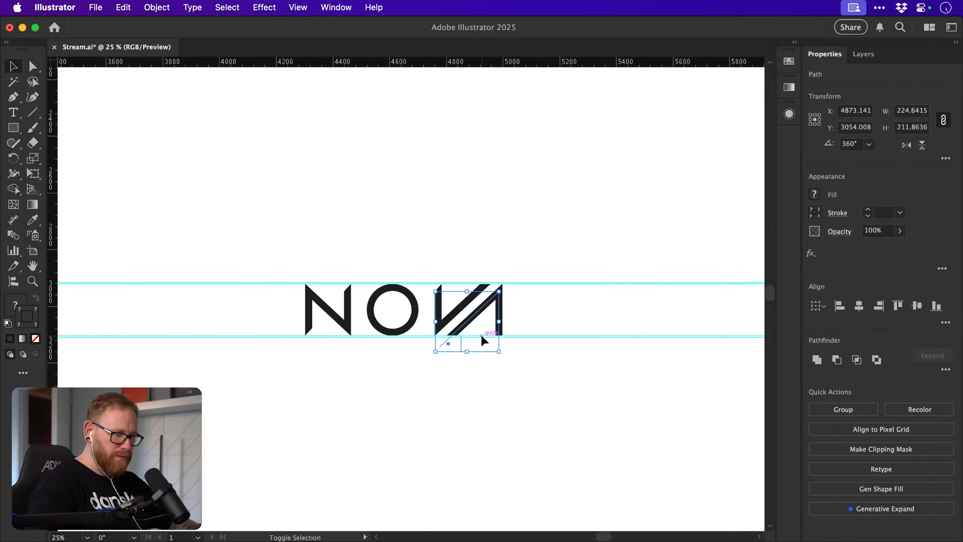
key(shift+Right)
key(shift+Right)
key(shift+Right)
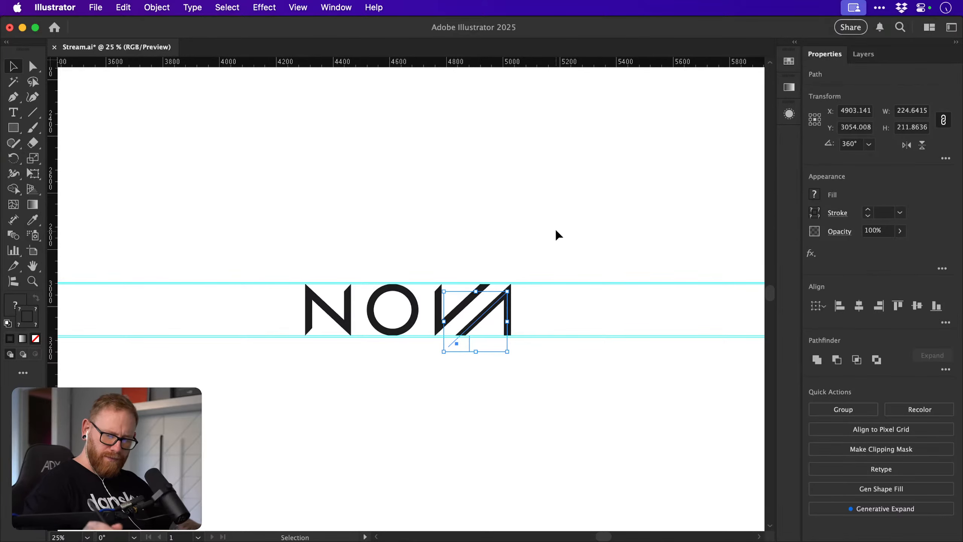
click(556, 230)
scroll(585, 250, right, 5)
scroll(585, 250, up, 3)
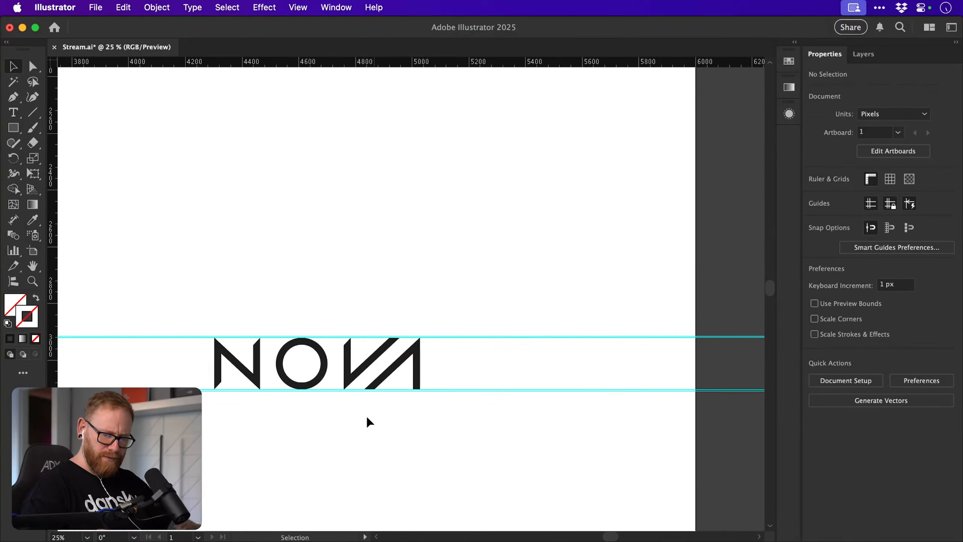
click(394, 370)
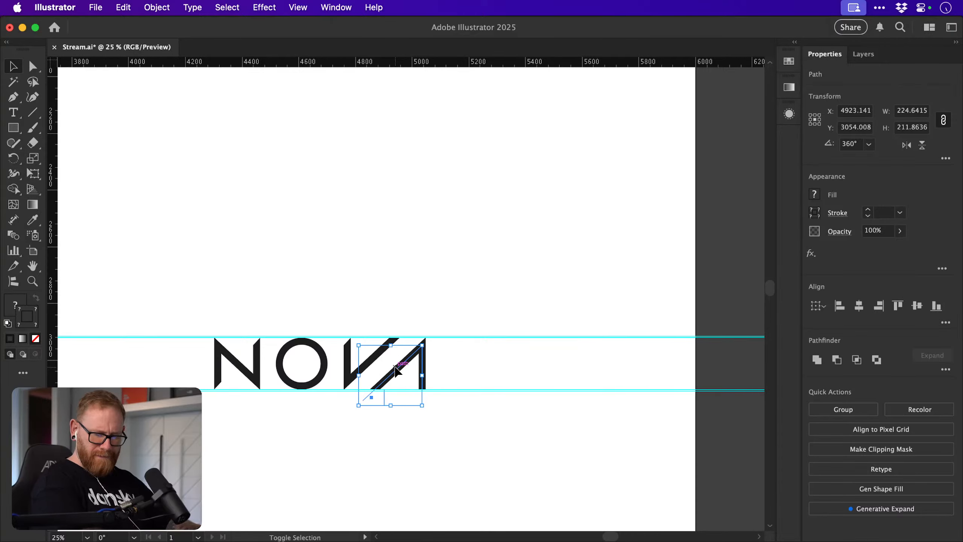
key(Delete)
drag(525, 270, 585, 205)
key(super+s)
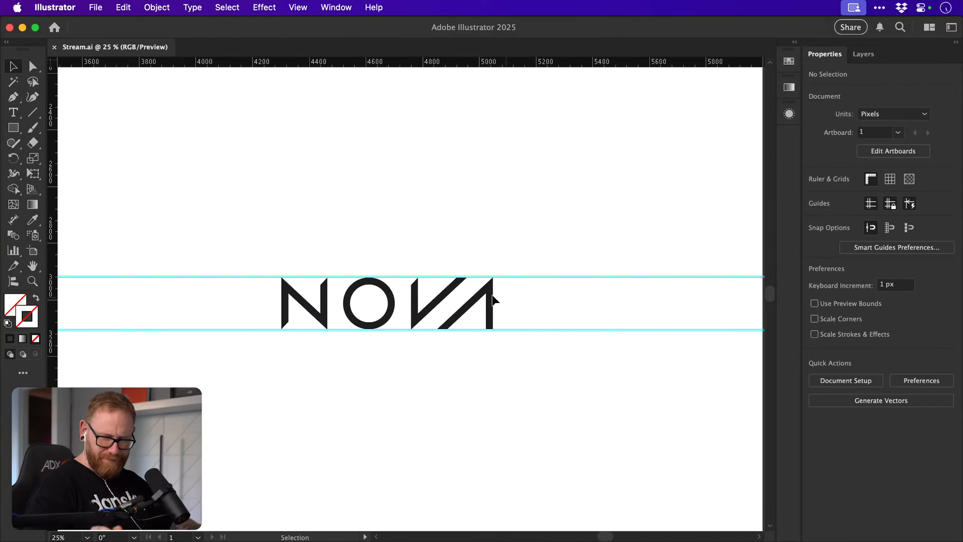
Hide the guides and view the whole NOVA wordmark at a larger scale.
scroll(493, 299, up, 5)
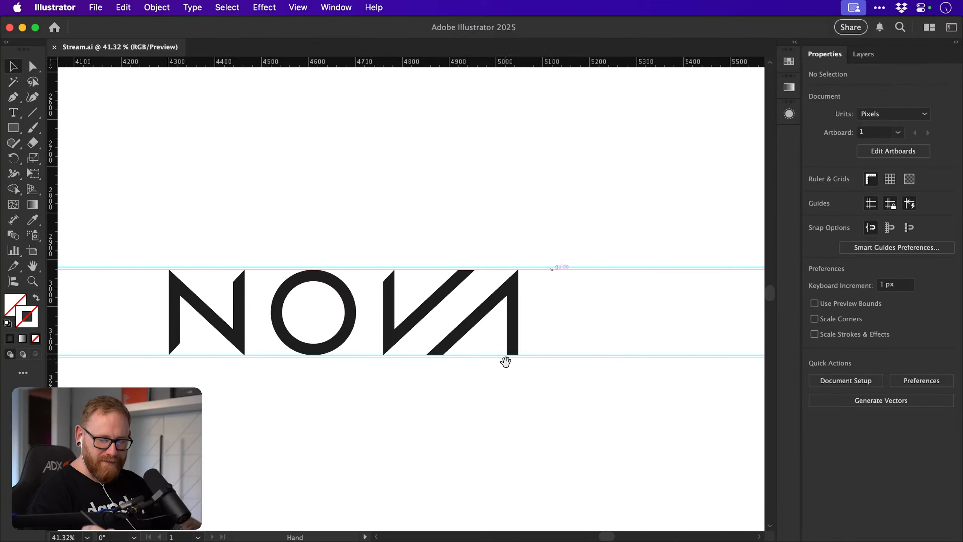
key(super+semicolon)
drag(520, 365, 541, 362)
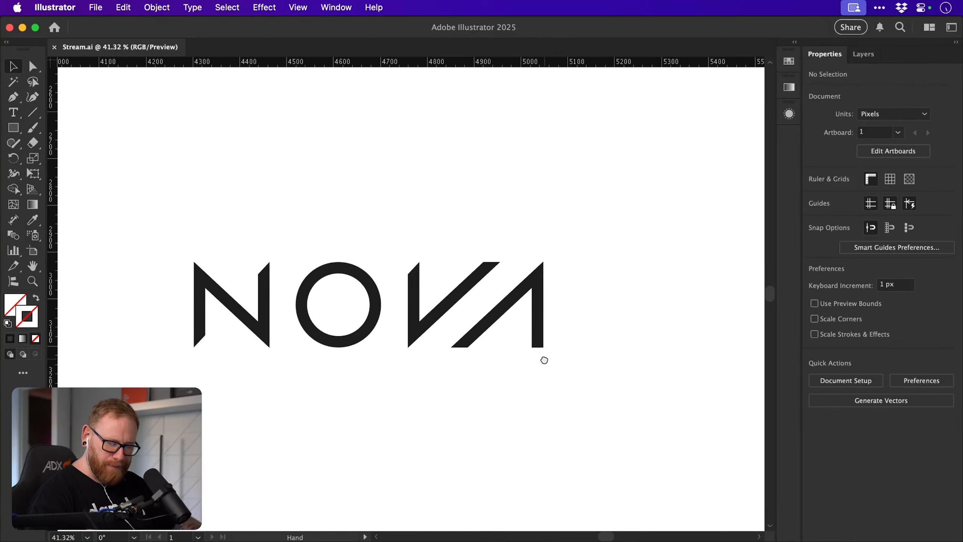
Try the O as a slightly enlarged solid disc between the guides, then restore its outlined ring.
key(super+semicolon)
click(364, 341)
key(shift+x)
click(433, 194)
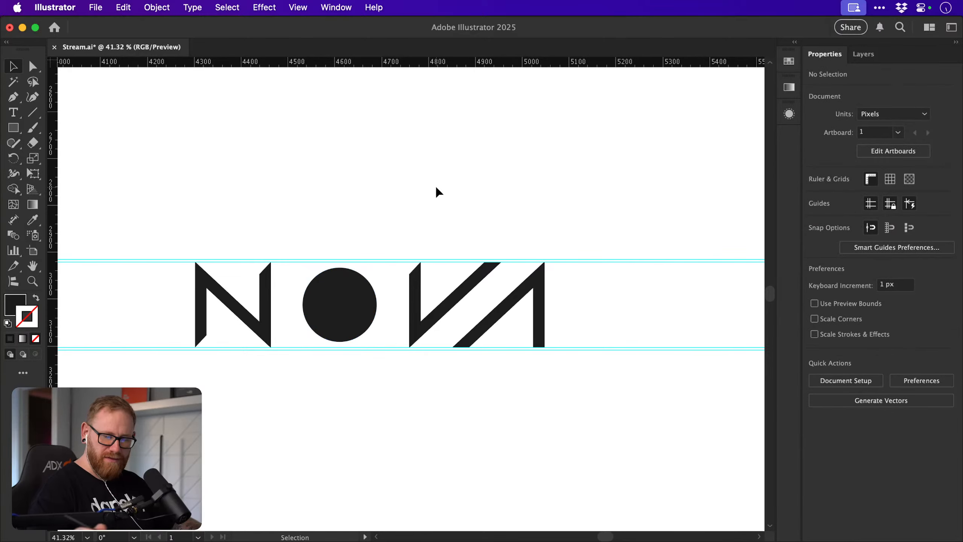
click(339, 322)
key(s)
drag(451, 232, 473, 221)
key(v)
key(shift+x)
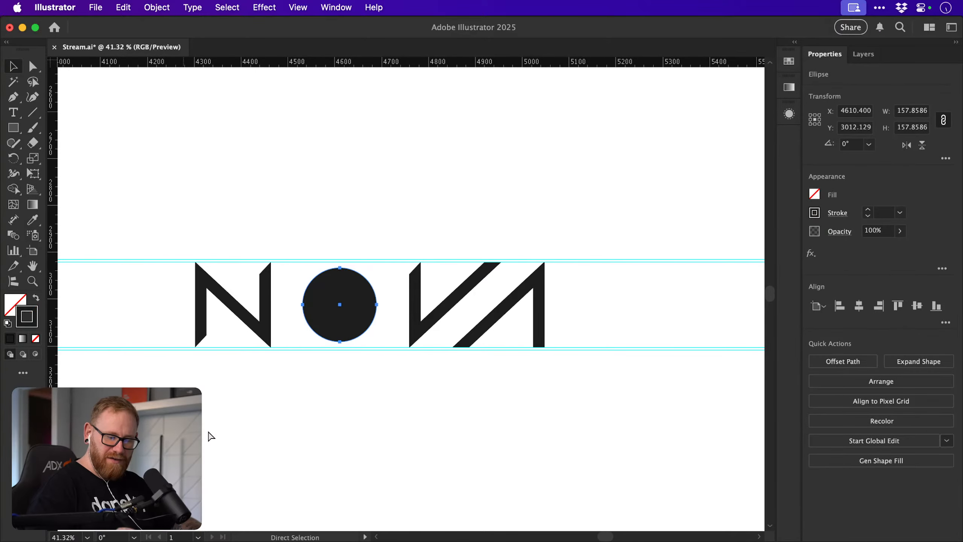
Duplicate the complete NOVA wordmark with its white cover shapes straight below the original.
key(super+a)
scroll(548, 279, down, 5)
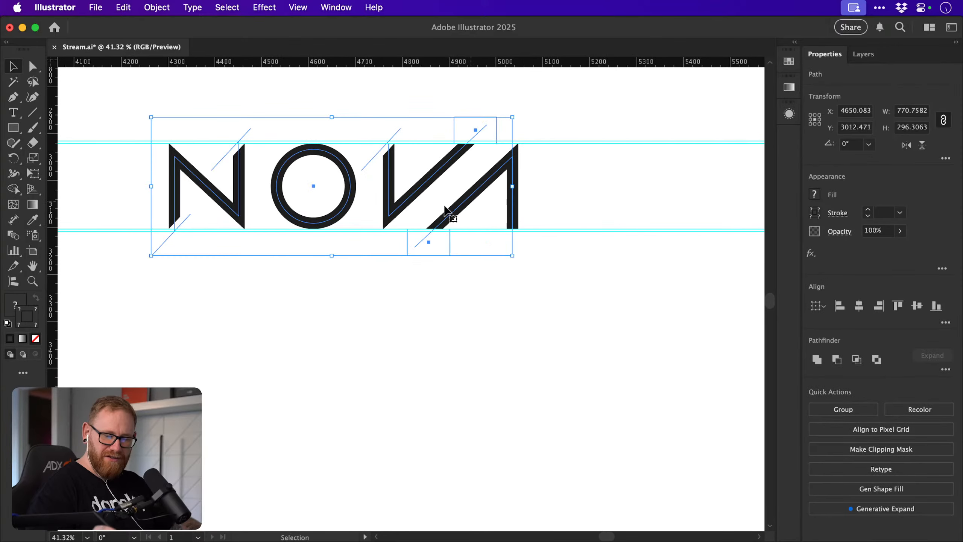
drag(418, 200, 417, 445)
Turn the copied wordmark's O into a solid disc and enlarge it to nearly the full letter height.
click(318, 392)
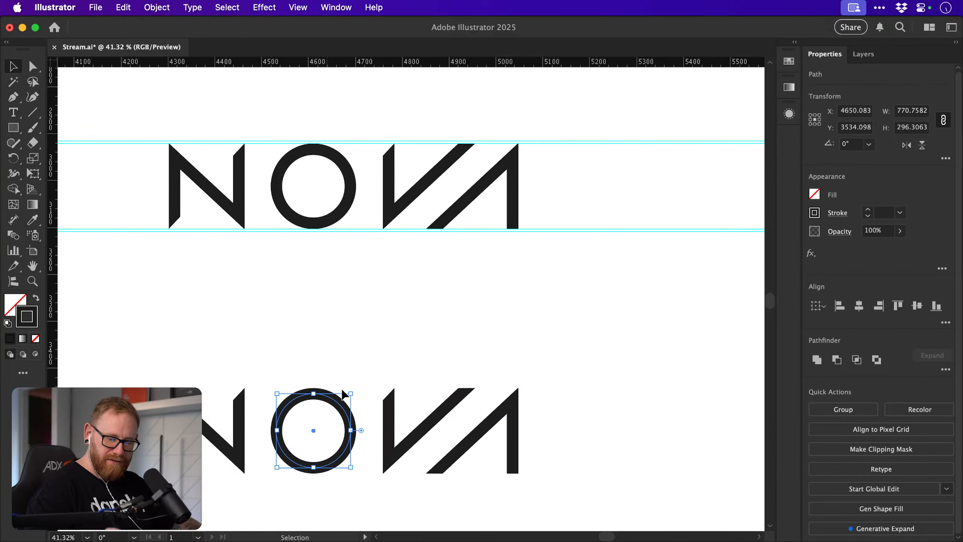
key(shift+x)
key(s)
drag(381, 372, 388, 364)
key(v)
click(520, 316)
Duplicate the white diagonal cutting line from the V's upper tip to just below the A in the second wordmark.
scroll(526, 266, down, 4)
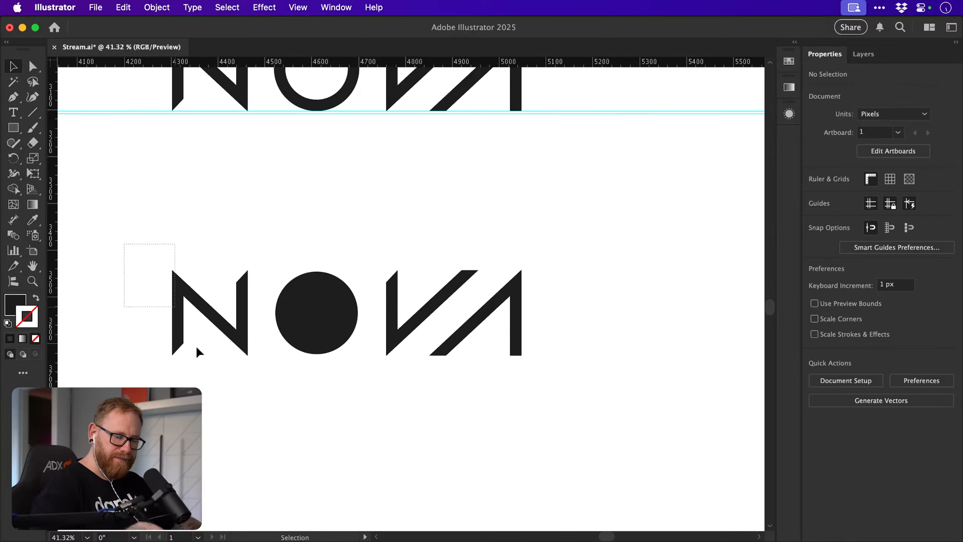
drag(195, 346, 250, 394)
click(642, 236)
scroll(519, 335, up, 5)
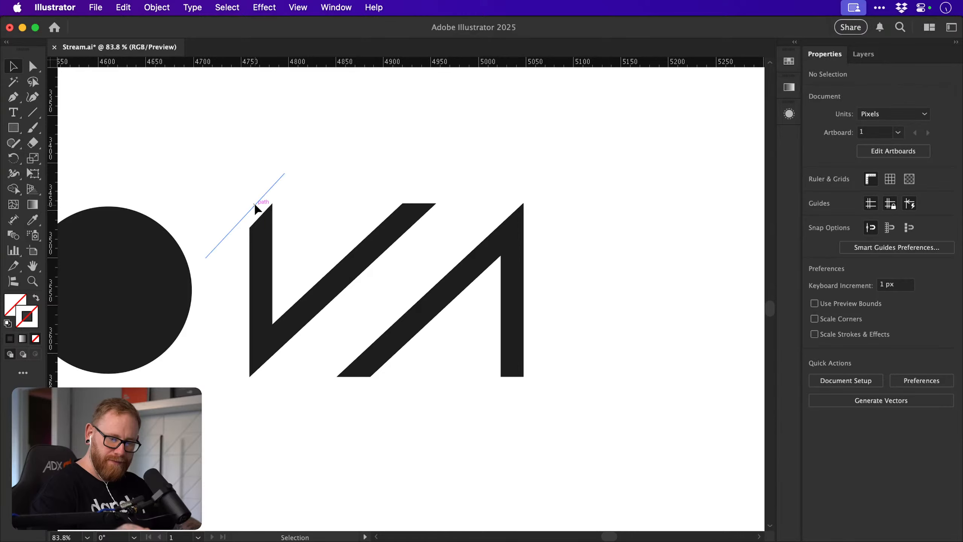
drag(254, 205, 402, 411)
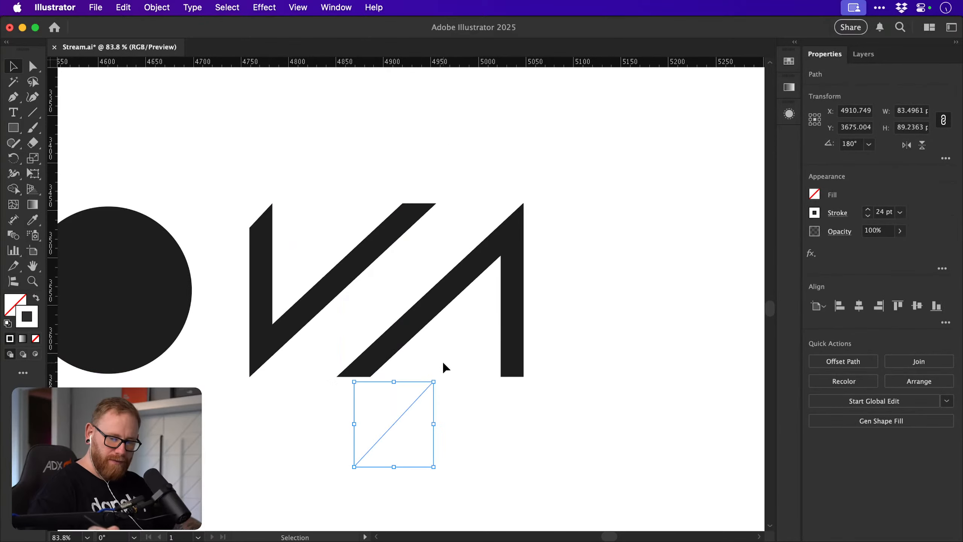
Draw a horizontal crossbar about 57 px long inside the A with the Pen tool and give it the A's stroke style.
key(p)
click(437, 335)
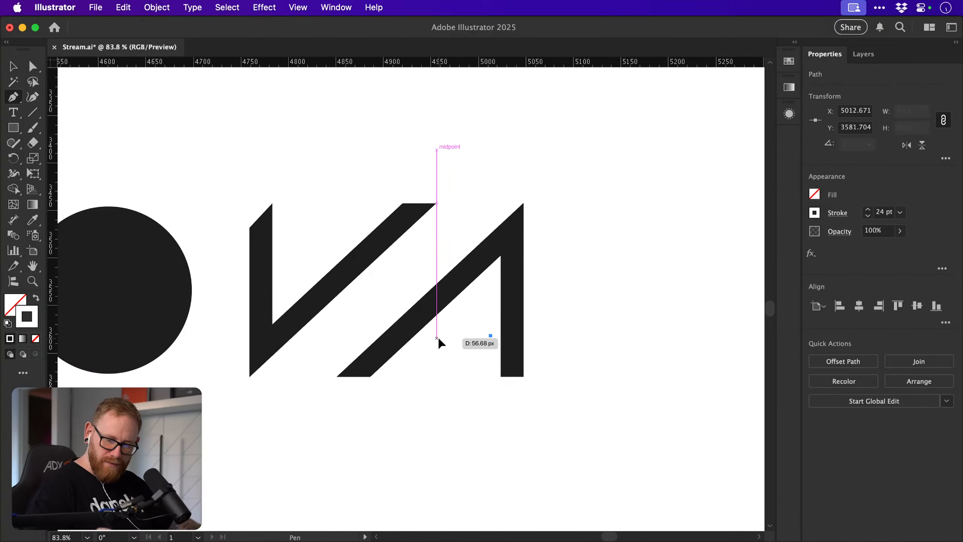
click(491, 335)
key(i)
click(514, 317)
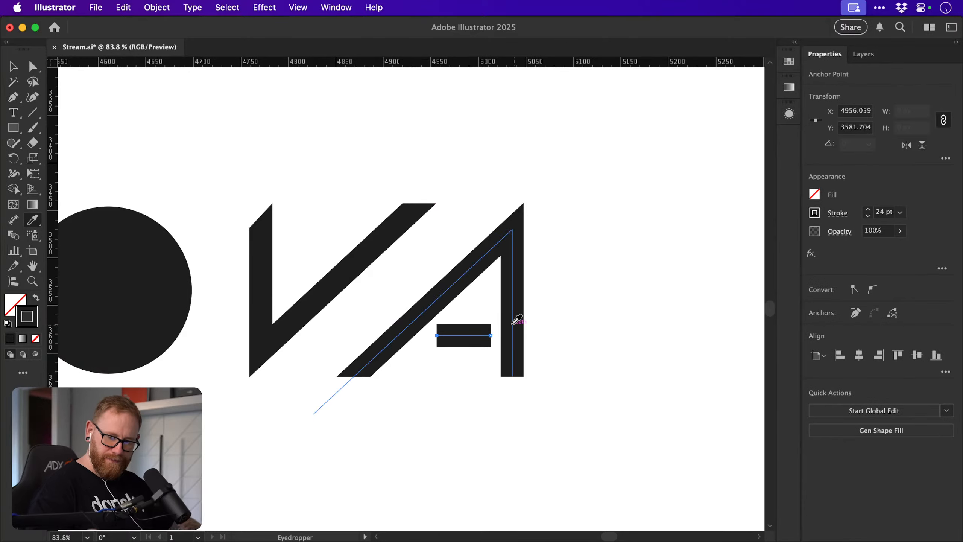
Move the crossbar right so its end meets the A's vertical stem, checking the join in outline view.
key(v)
drag(474, 340, 496, 339)
key(ctrl+y)
click(604, 312)
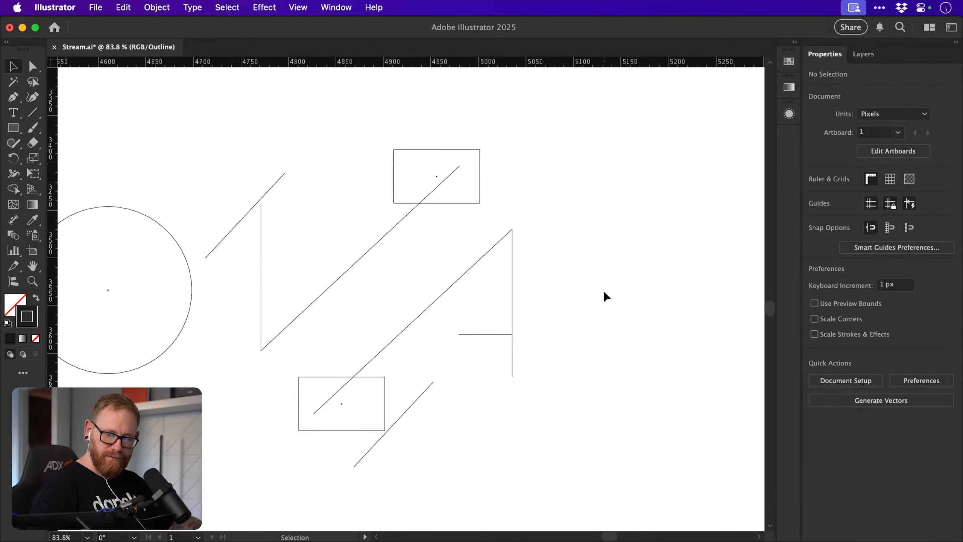
key(ctrl+y)
Place the copied white diagonal line across the crossbar's left end and bring it to the front.
drag(420, 400, 436, 335)
key(ctrl+z)
click(482, 334)
click(413, 360)
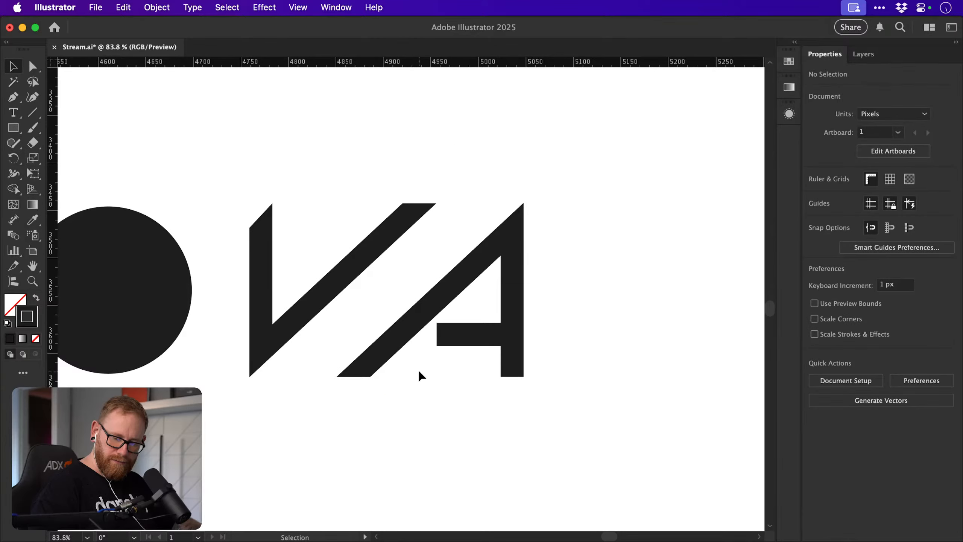
click(418, 361)
key(super+shift+])
key(super+shift+a)
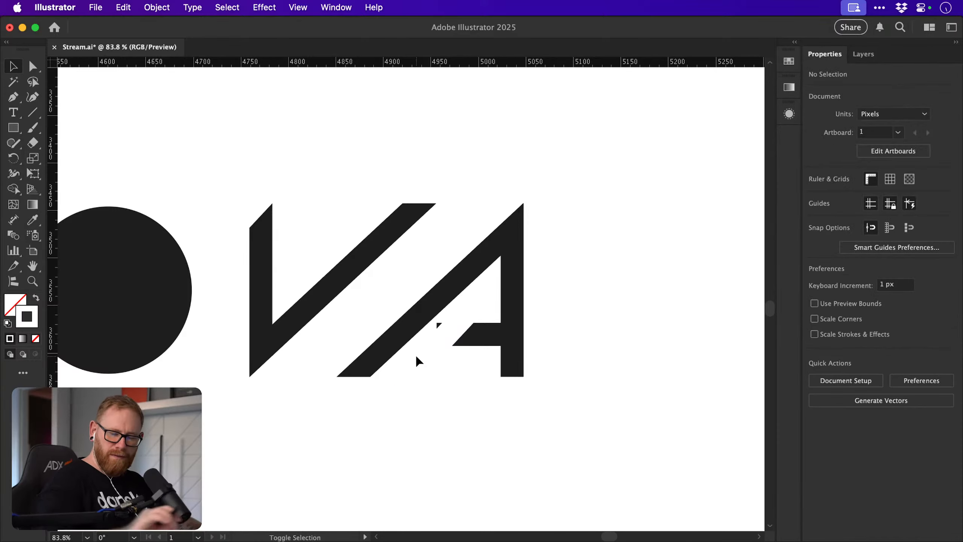
Shift the white diagonal line left to trim the crossbar's free end at an angle without a leftover corner.
key(z)
drag(431, 332, 553, 306)
key(v)
drag(436, 369, 420, 364)
drag(416, 362, 417, 362)
Duplicate the solid-O wordmark straight below itself as a third version.
key(super+minus)
key(super+minus)
key(super+minus)
key(super+minus)
key(super+minus)
key(super+minus)
drag(221, 370, 500, 289)
drag(412, 329, 411, 486)
click(508, 330)
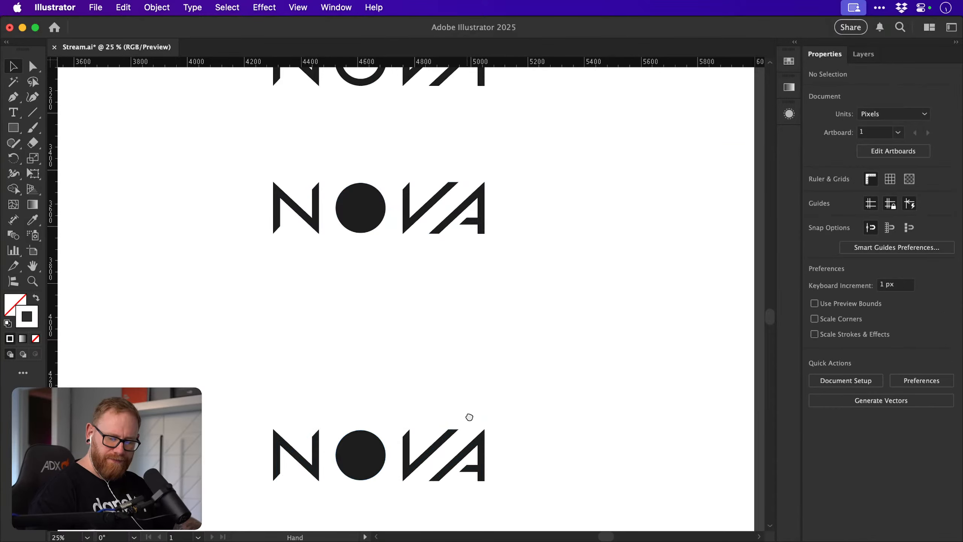
Delete the white diagonal cutting lines from the N's two stems and the V's stem in the third wordmark.
drag(468, 417, 493, 303)
key(z)
drag(463, 381, 609, 370)
key(v)
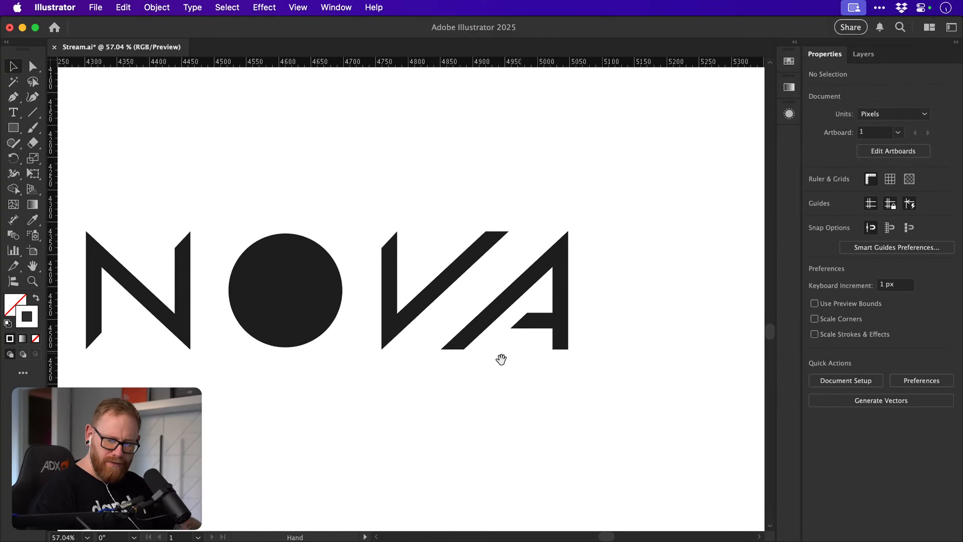
drag(502, 363, 573, 383)
key(a)
click(457, 251)
key(Delete)
click(249, 251)
key(Delete)
click(167, 356)
key(Delete)
Align the bottom end of the N's left stem with the bottom of the A's vertical stem.
drag(163, 362, 164, 340)
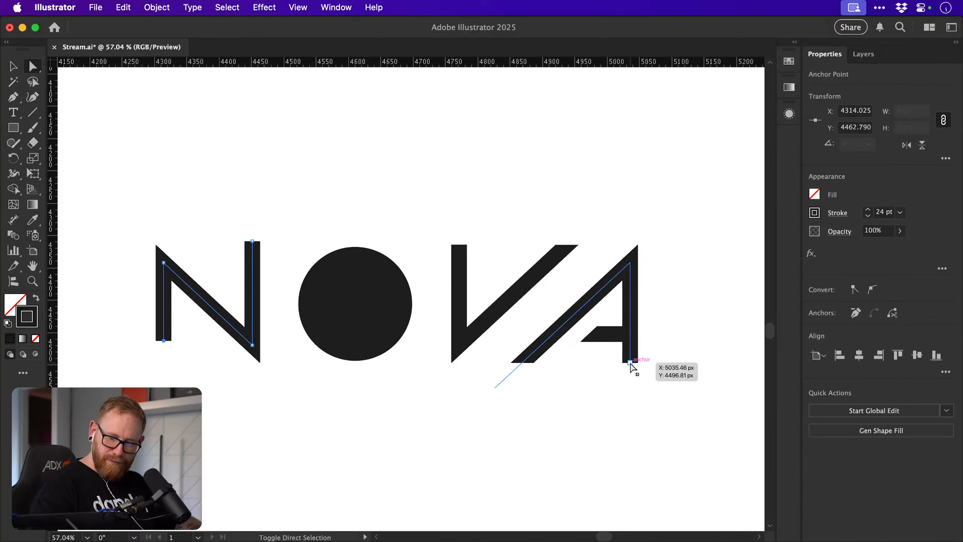
shift+click(630, 362)
click(936, 355)
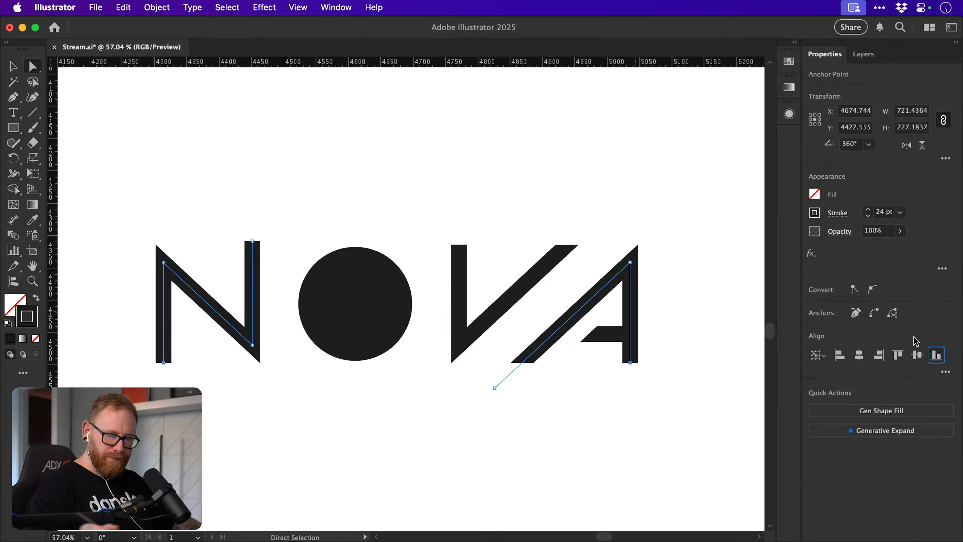
key(super+shift+a)
Align the top end of the N's right stem with the top of the V's stem.
drag(252, 241, 253, 269)
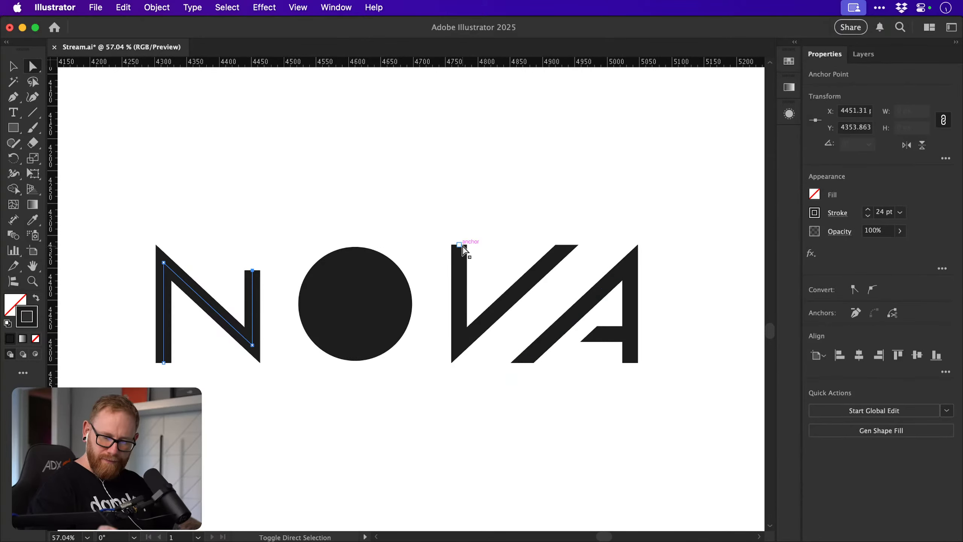
shift+click(460, 245)
click(898, 354)
key(super+shift+a)
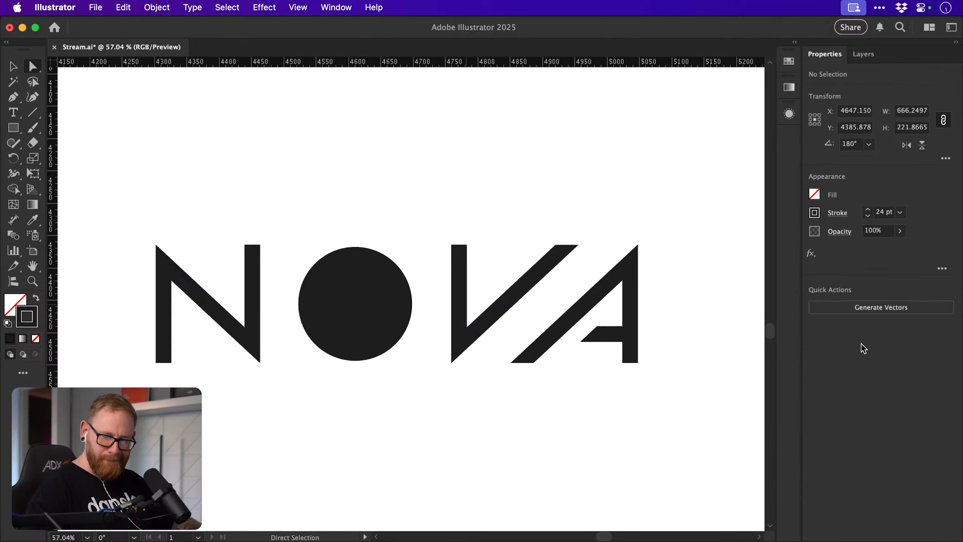
Try removing the white rectangle that trims the foot of the A's diagonal.
key(v)
click(517, 383)
click(552, 393)
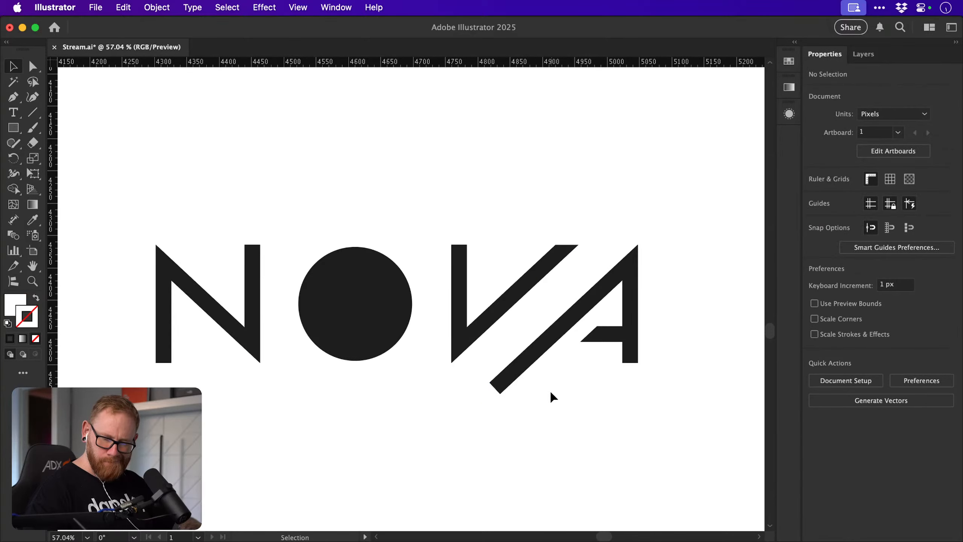
click(540, 396)
click(547, 408)
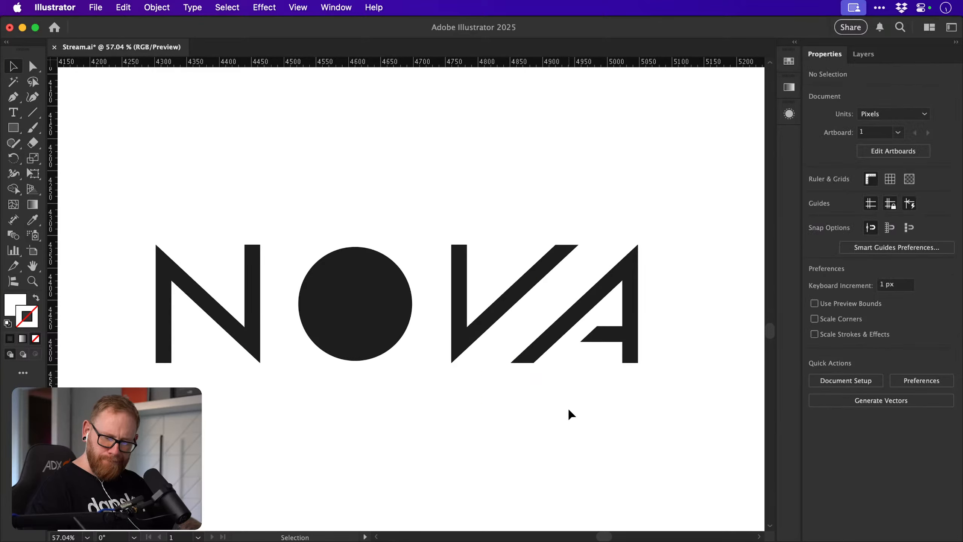
Turn the third wordmark's O back into a 24 pt ring and scale it down to about 171 px wide.
drag(543, 397, 504, 428)
click(296, 327)
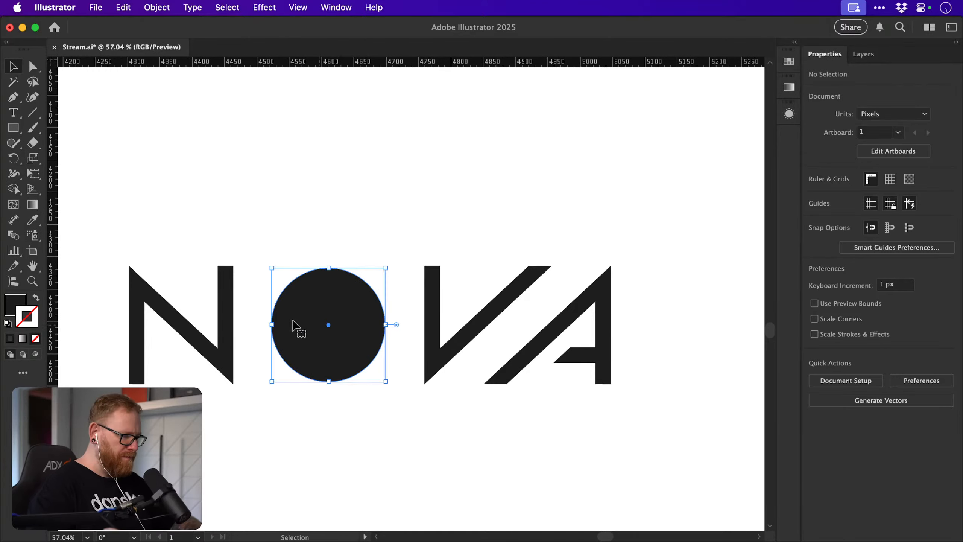
key(shift+x)
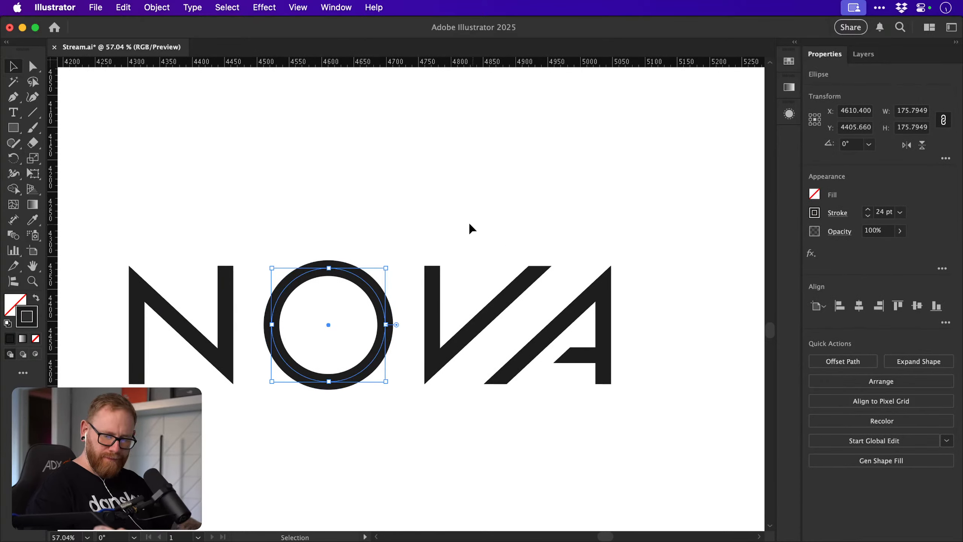
key(s)
key(a)
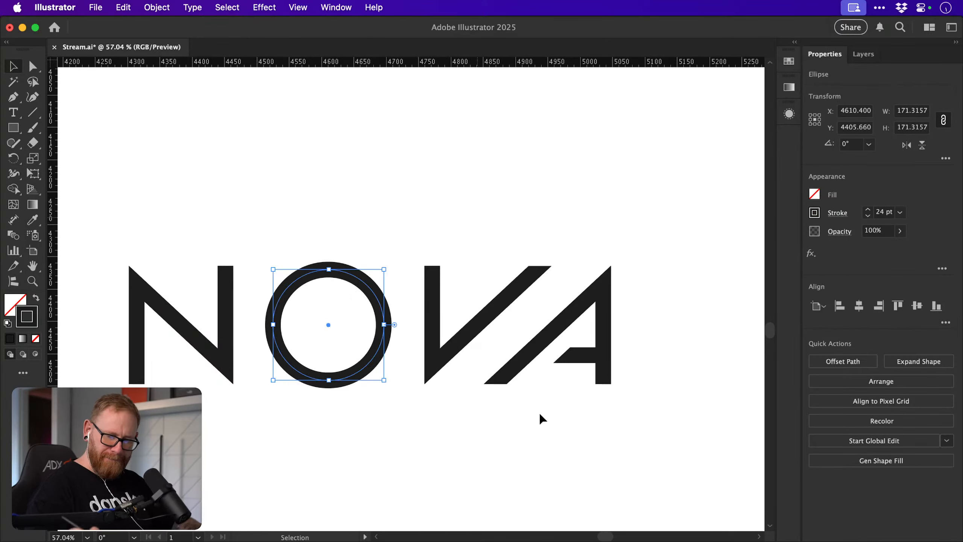
drag(458, 384, 517, 416)
Save the document and review the third wordmark at a smaller scale.
key(super+minus)
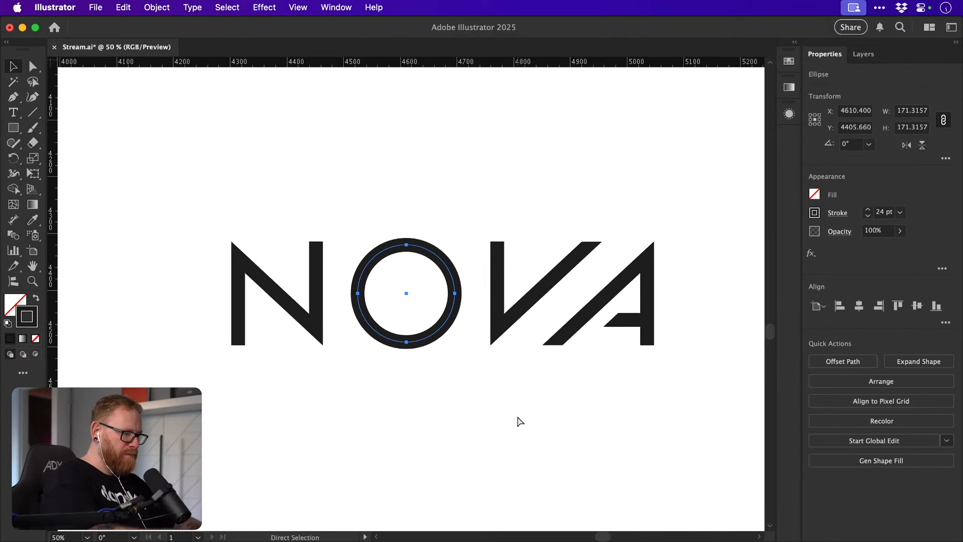
key(super+minus)
key(super+minus)
key(v)
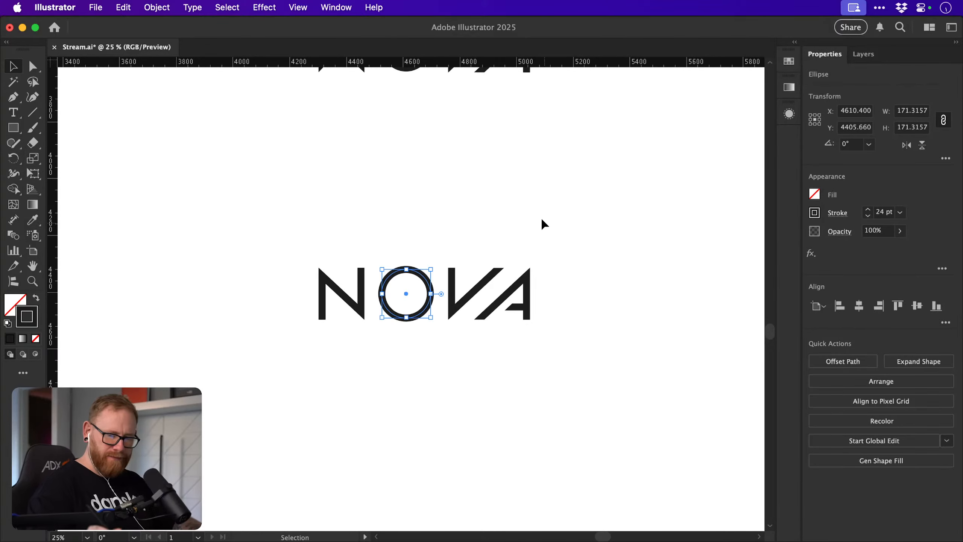
click(543, 243)
key(super+s)
key(space)
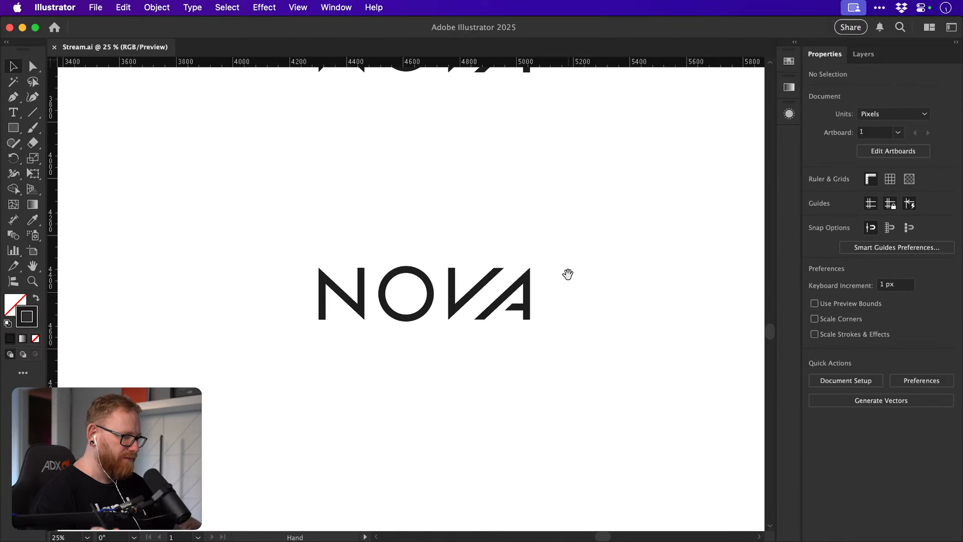
drag(565, 276, 536, 304)
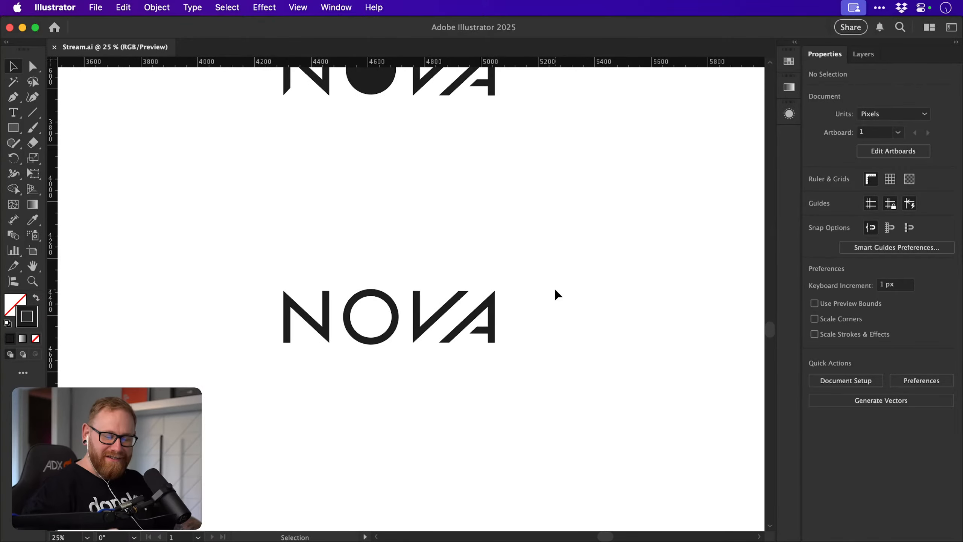
drag(570, 310, 536, 333)
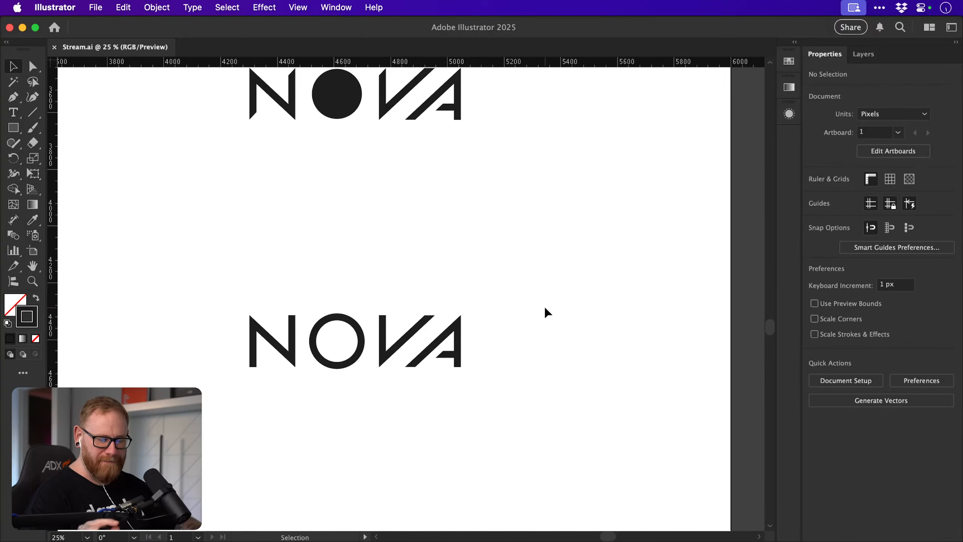
Delete the crossbar from the A in the third wordmark.
key(space)
drag(537, 371, 518, 425)
click(429, 408)
key(Delete)
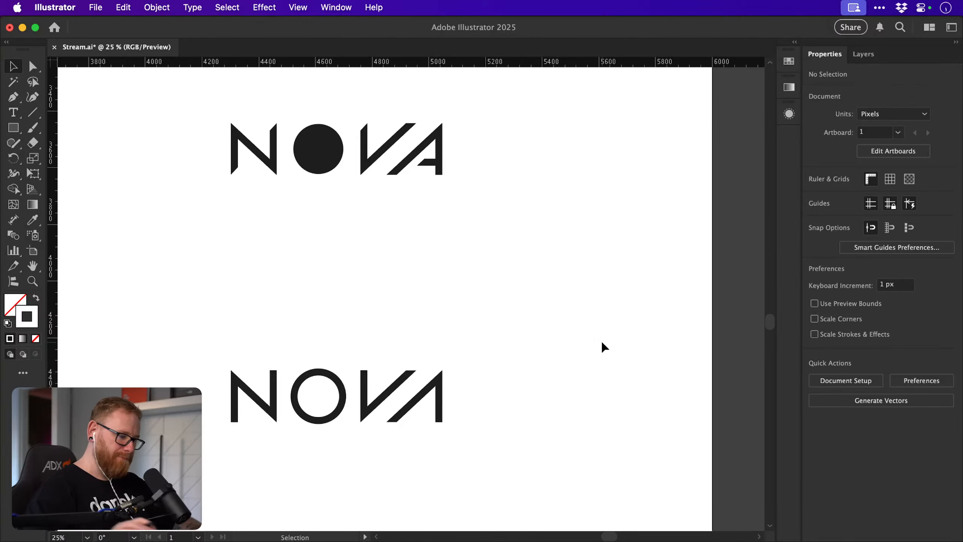
Duplicate the third wordmark below itself and spread the copy's letters out with much wider spacing.
key(super+minus)
key(super+minus)
key(super+minus)
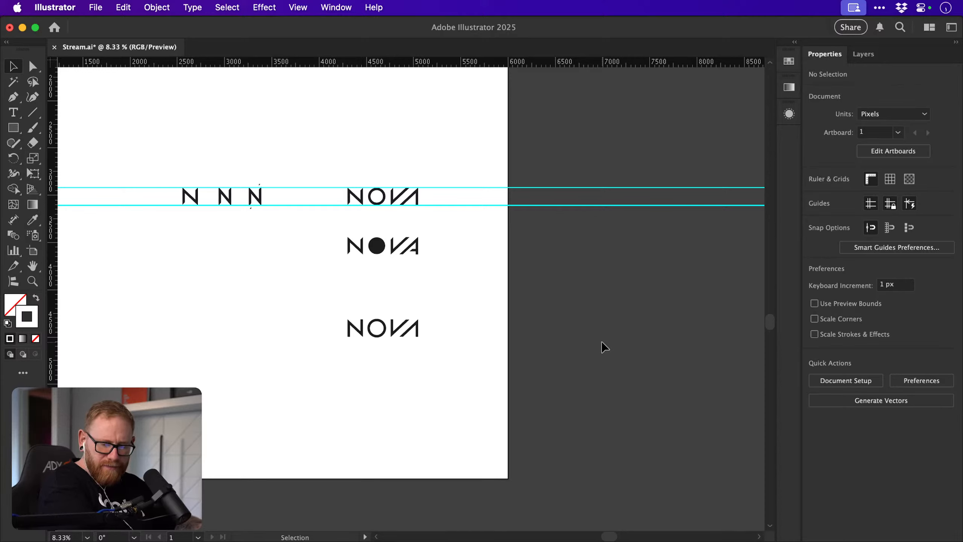
scroll(484, 290, up, 3)
drag(288, 318, 413, 361)
drag(390, 340, 390, 395)
drag(391, 394, 441, 395)
drag(267, 450, 406, 457)
click(438, 397)
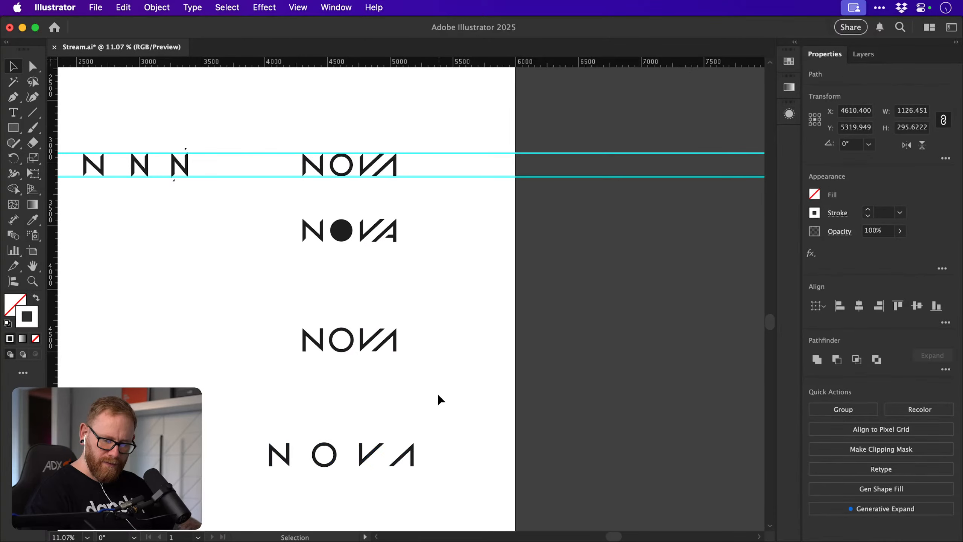
Switch to Photoshop and review the Nova brief and keyword notes in Ideas.psd.
drag(438, 398, 544, 303)
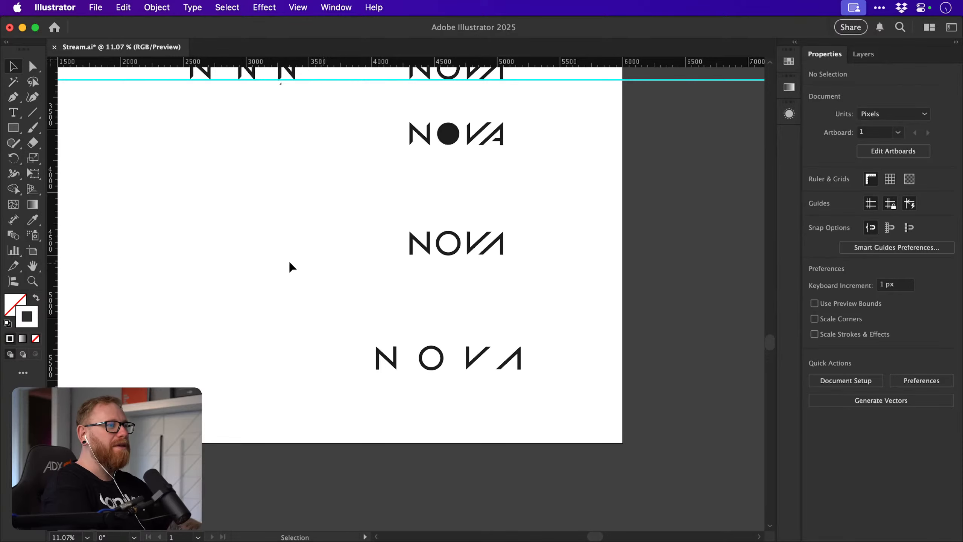
key(super+minus)
key(super+minus)
key(super+minus)
key(super+minus)
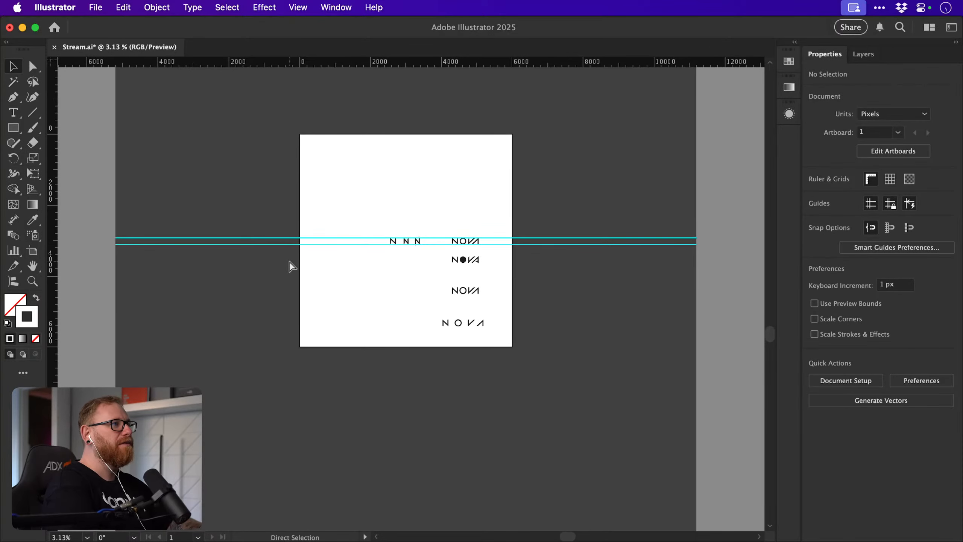
key(super+Tab)
scroll(262, 243, left, 10)
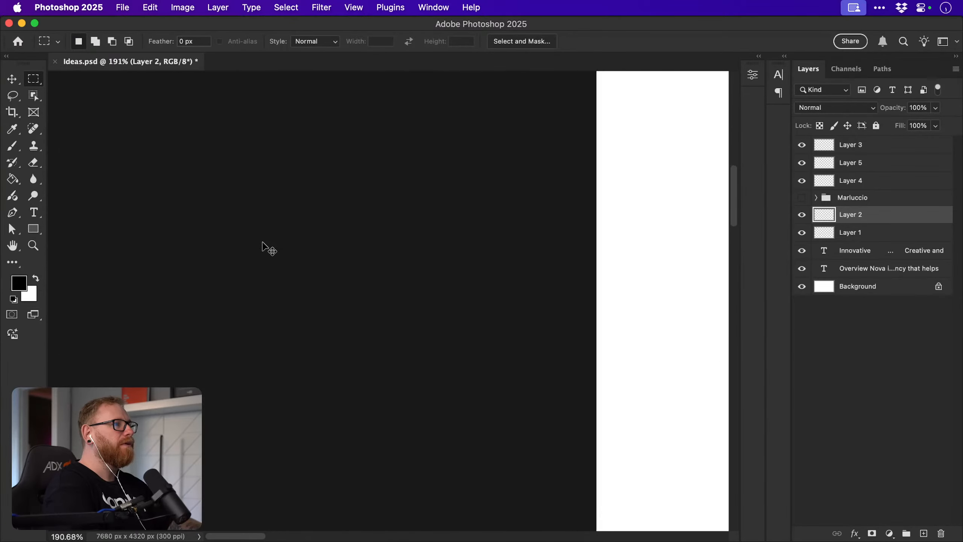
scroll(262, 243, down, 8)
key(super+minus)
key(super+minus)
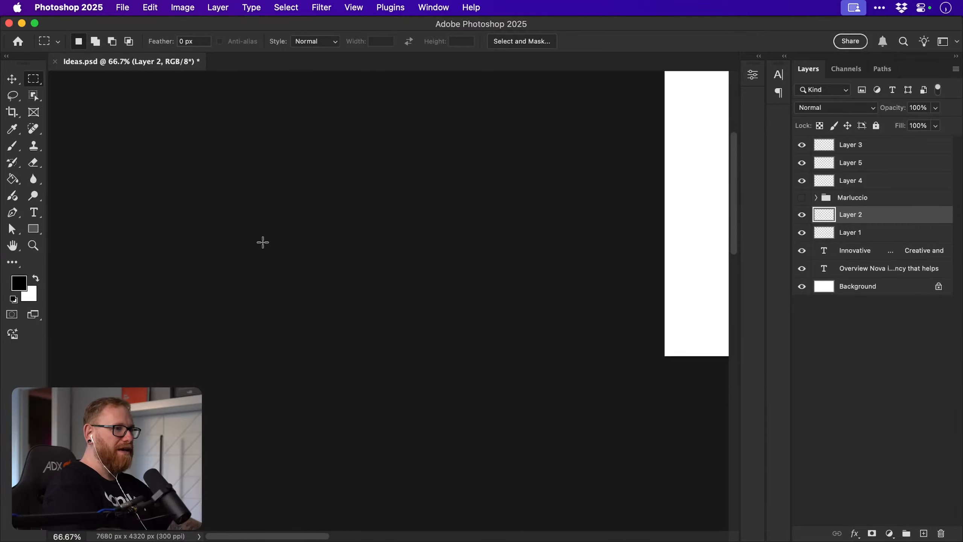
scroll(263, 242, right, 10)
scroll(263, 241, up, 10)
scroll(263, 241, up, 3)
key(z)
click(282, 278)
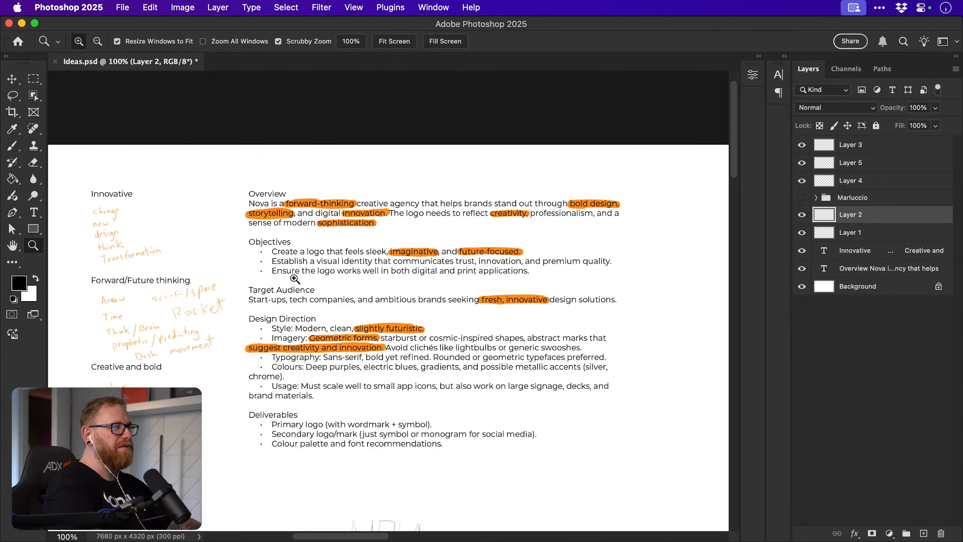
scroll(295, 278, left, 2)
scroll(353, 314, down, 1)
scroll(353, 314, down, 3)
scroll(350, 310, left, 1)
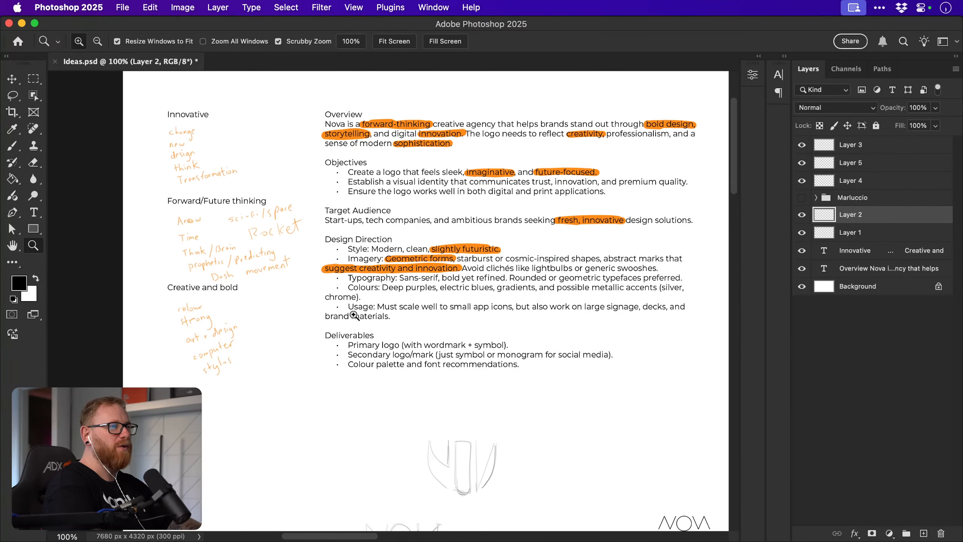
key(v)
click(536, 211)
key(super+Tab)
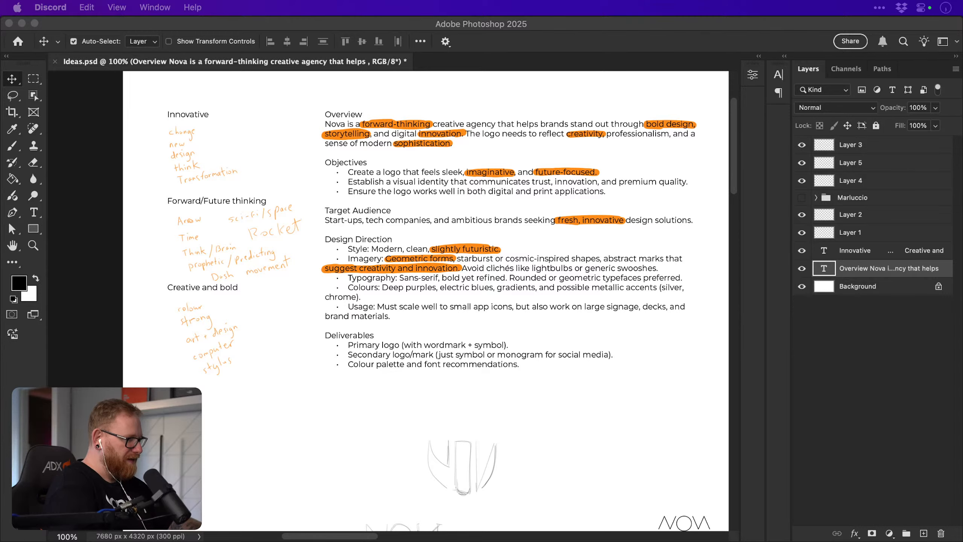
Switch back to Illustrator and save the logo document.
key(super+Tab)
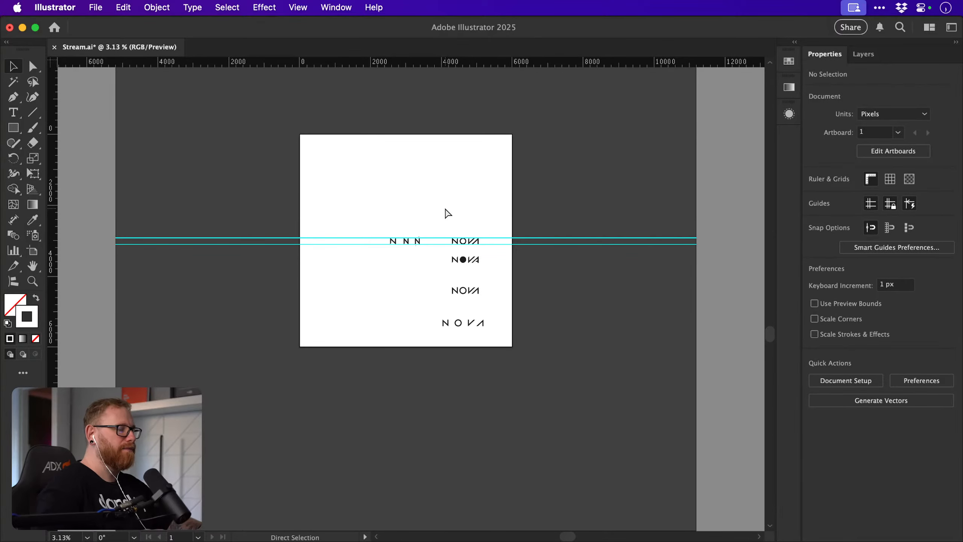
key(v)
drag(461, 324, 697, 328)
key(super+z)
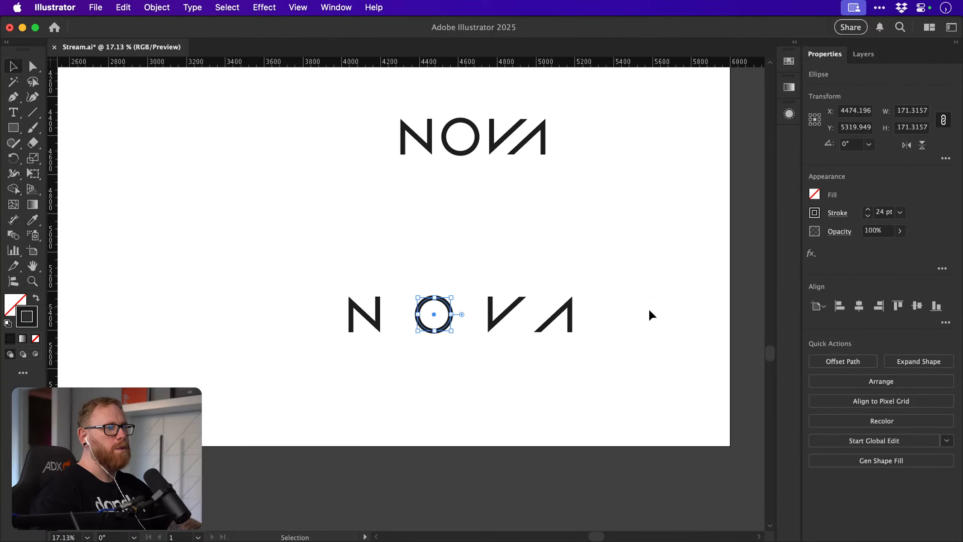
key(super+s)
click(636, 332)
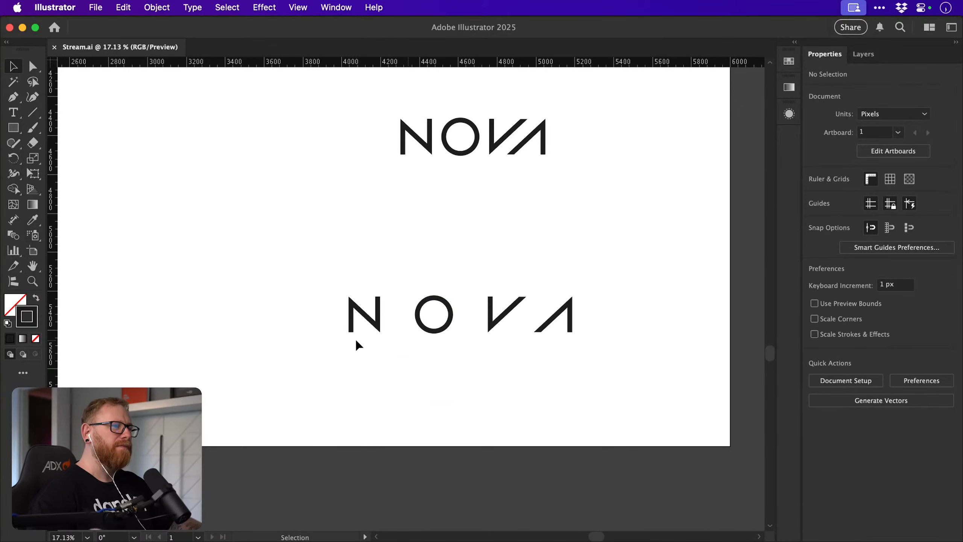
Set the stroke of all letters in the widely spaced NOVA wordmark to 10 pt.
drag(316, 362, 593, 322)
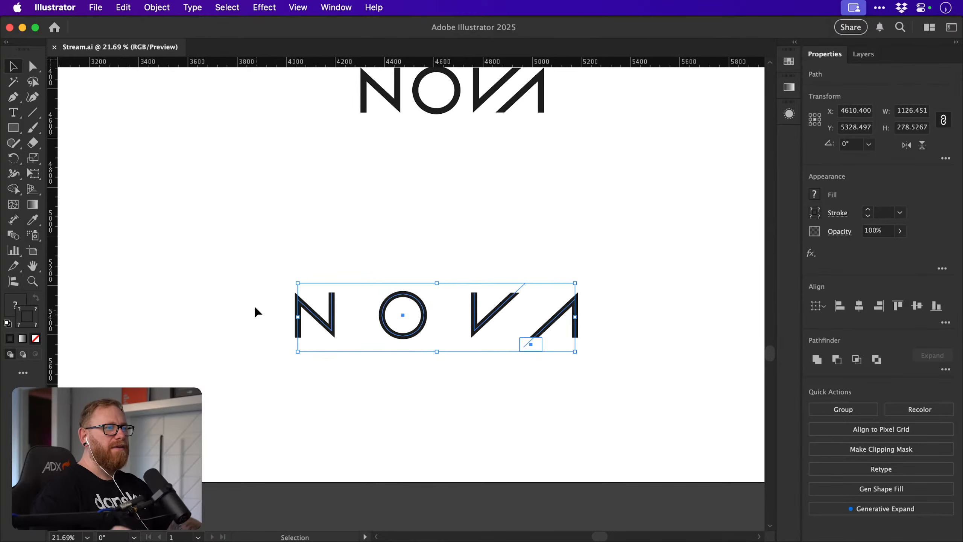
key(super+z)
drag(434, 318, 493, 304)
key(v)
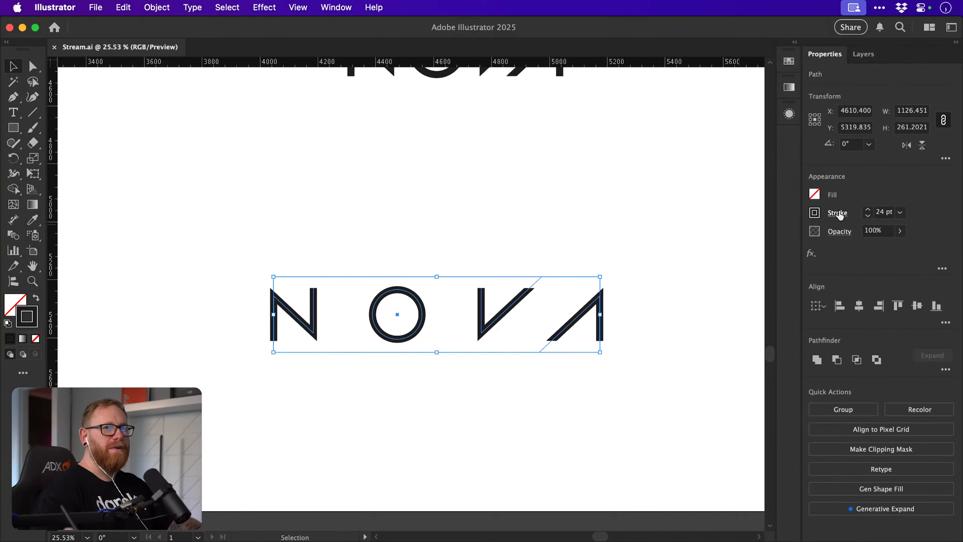
shift+click(868, 216)
shift+click(868, 215)
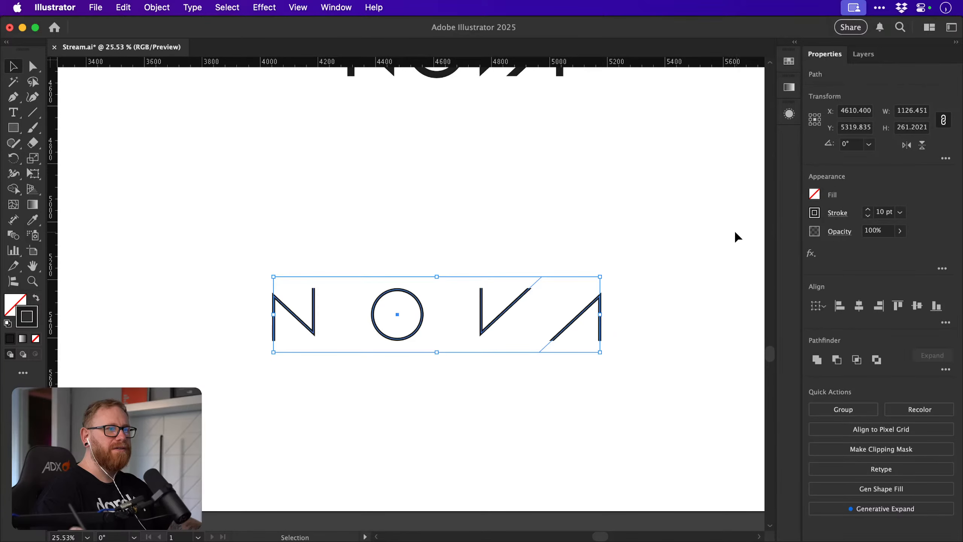
click(694, 297)
drag(694, 297, 688, 301)
Try to stretch the two diagonal corner points of the thin wordmark's N far beyond its stems.
key(a)
click(270, 289)
shift+click(309, 328)
key(s)
drag(311, 357, 307, 382)
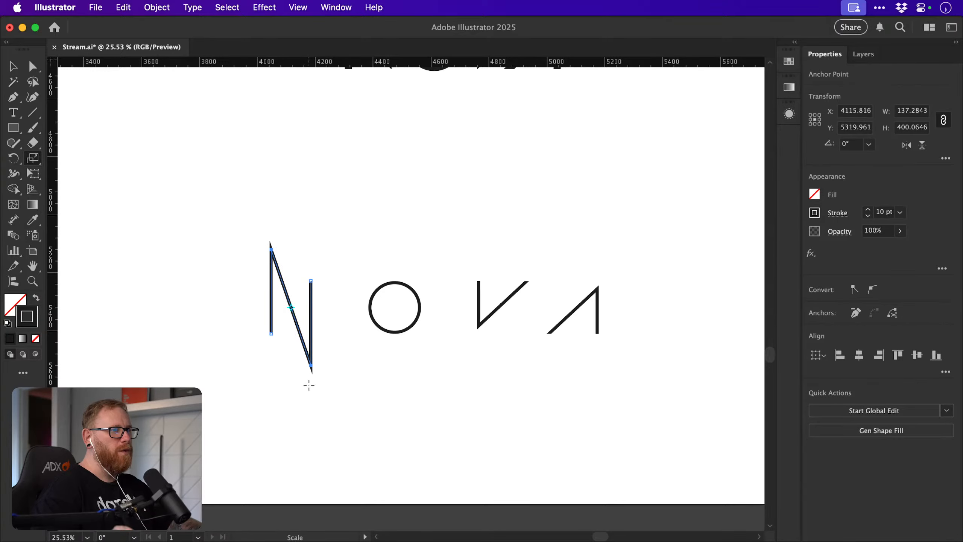
key(ctrl+z)
Check the paths in outline view and scale the thin N's two corner points slightly outward vertically so its diagonal nearly reaches the stem-end heights.
key(a)
key(ctrl+y)
key(z)
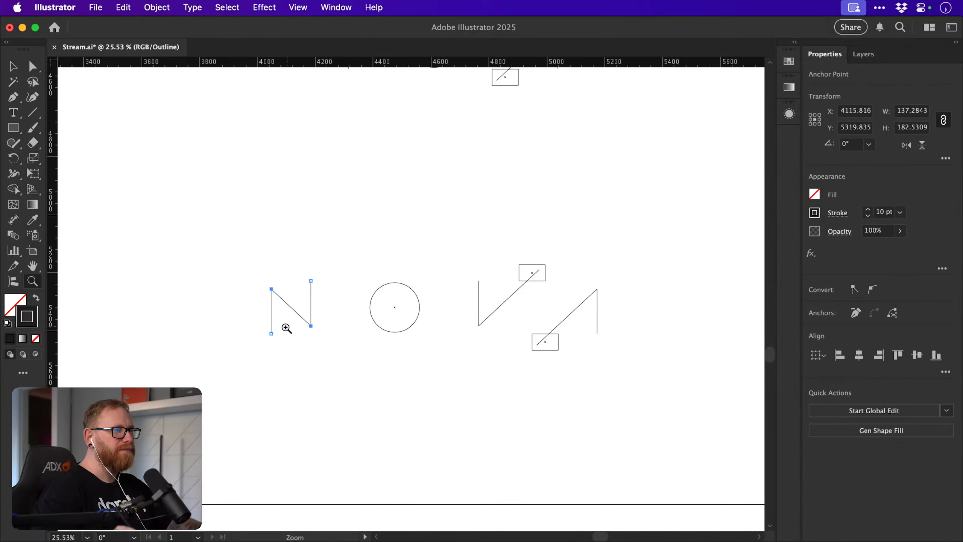
drag(286, 327, 359, 338)
key(a)
key(s)
drag(333, 379, 335, 397)
key(ctrl+y)
key(v)
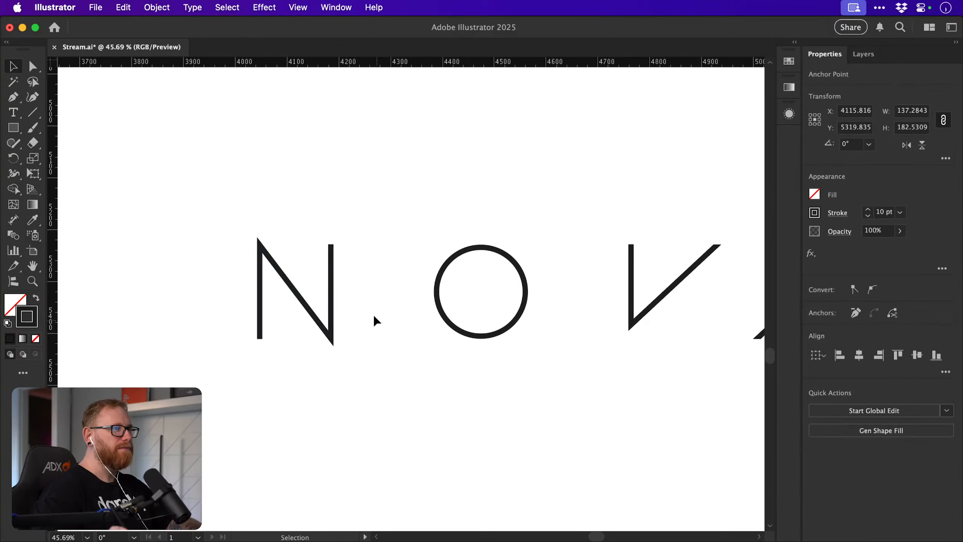
click(379, 301)
Examine the thin, widely spaced wordmark against the bolder one above it at several zoom levels.
key(ctrl+minus)
key(ctrl+minus)
key(ctrl+minus)
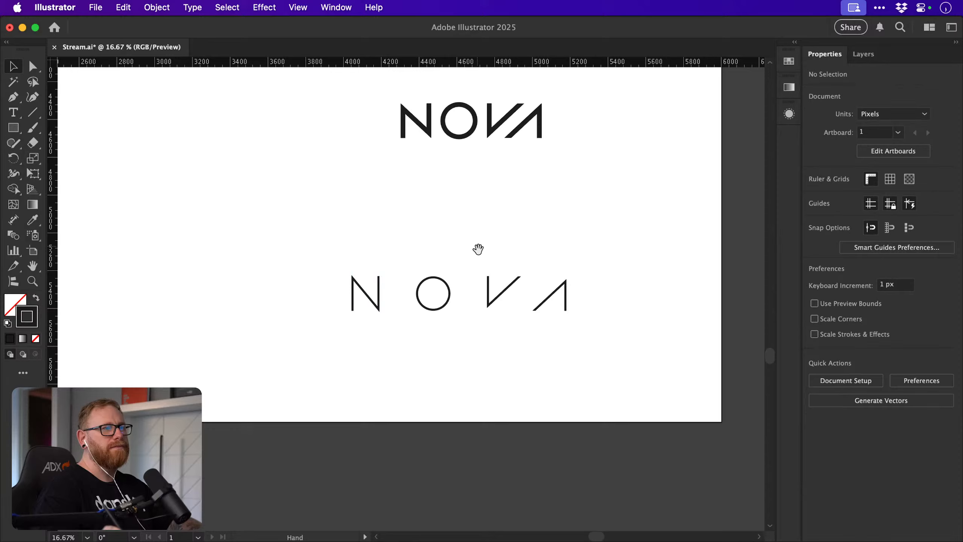
drag(477, 247, 438, 250)
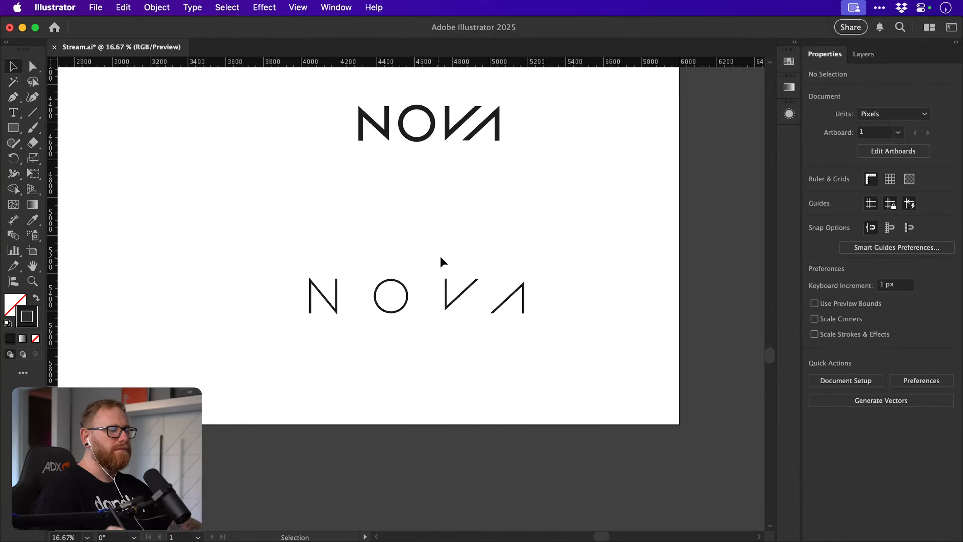
drag(446, 329, 420, 318)
key(super+minus)
key(super+minus)
key(super+minus)
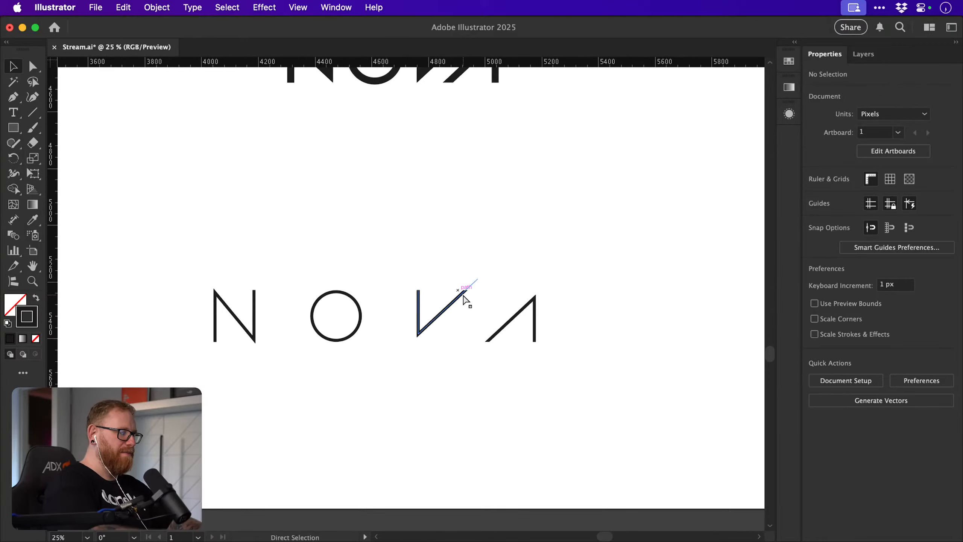
Try the thin wordmark's O as a solid black disc and turn it back into an outlined ring.
click(383, 310)
key(shift+x)
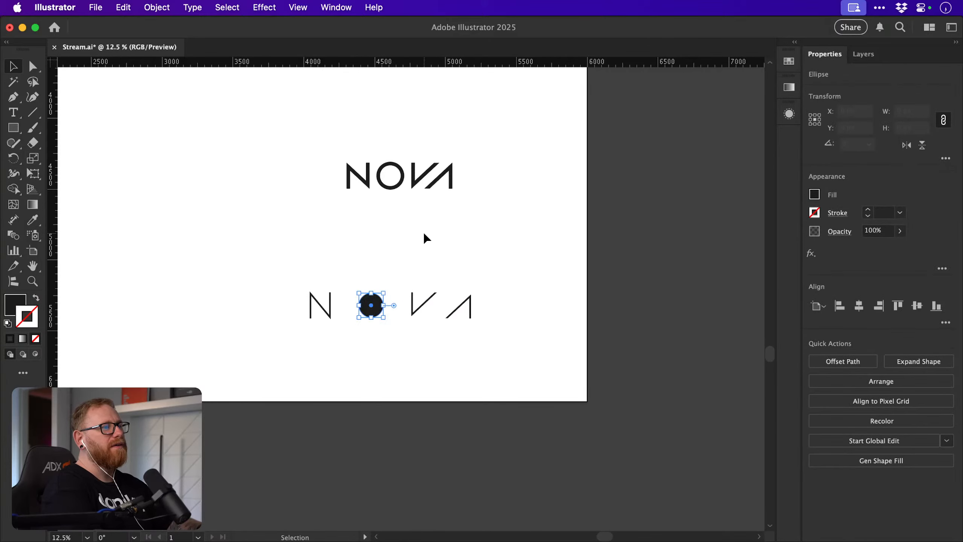
click(423, 233)
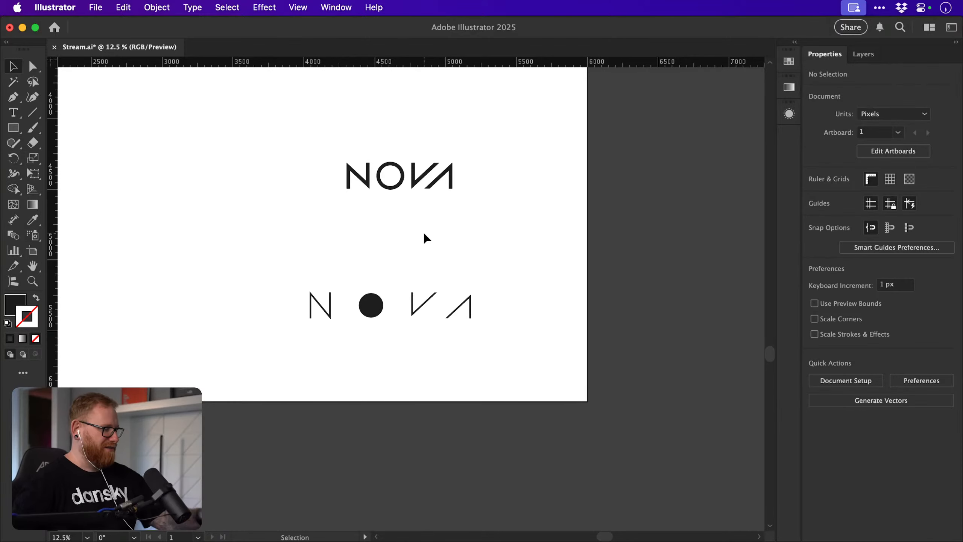
click(371, 304)
key(shift+x)
key(z)
drag(370, 301, 483, 323)
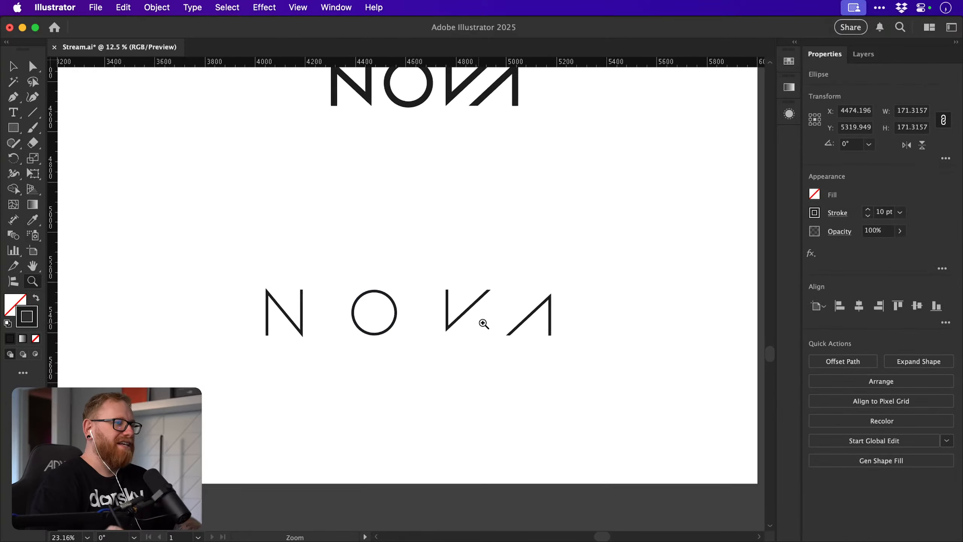
key(v)
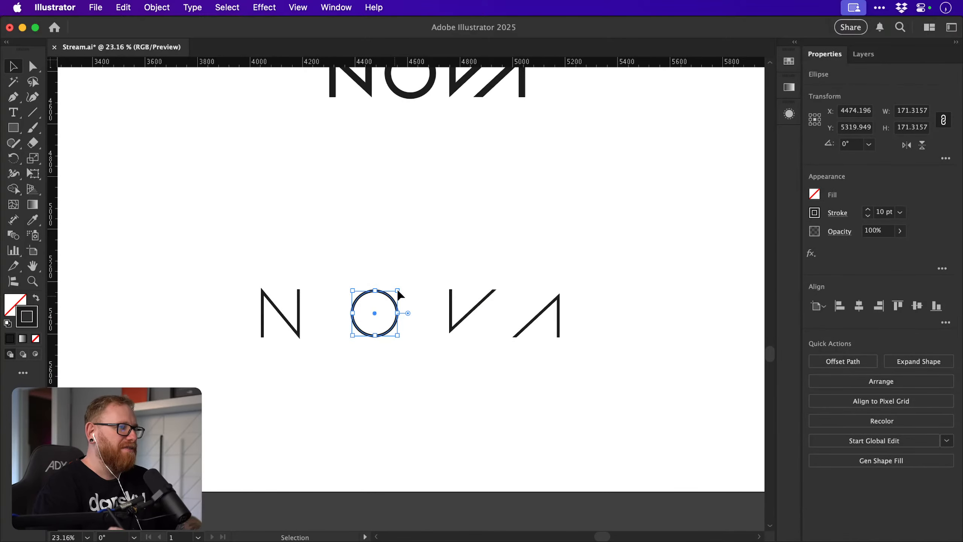
key(i)
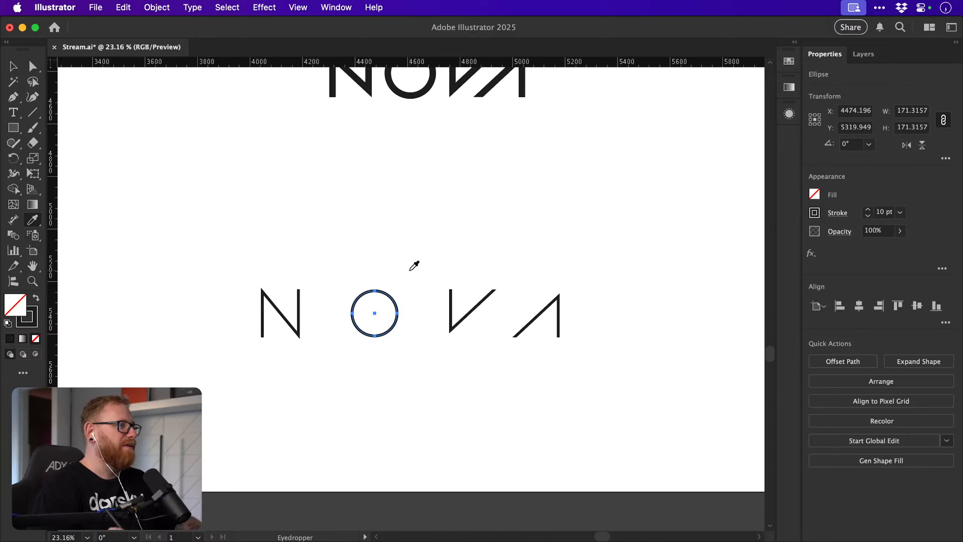
click(409, 270)
key(super+z)
key(super+shift+a)
key(v)
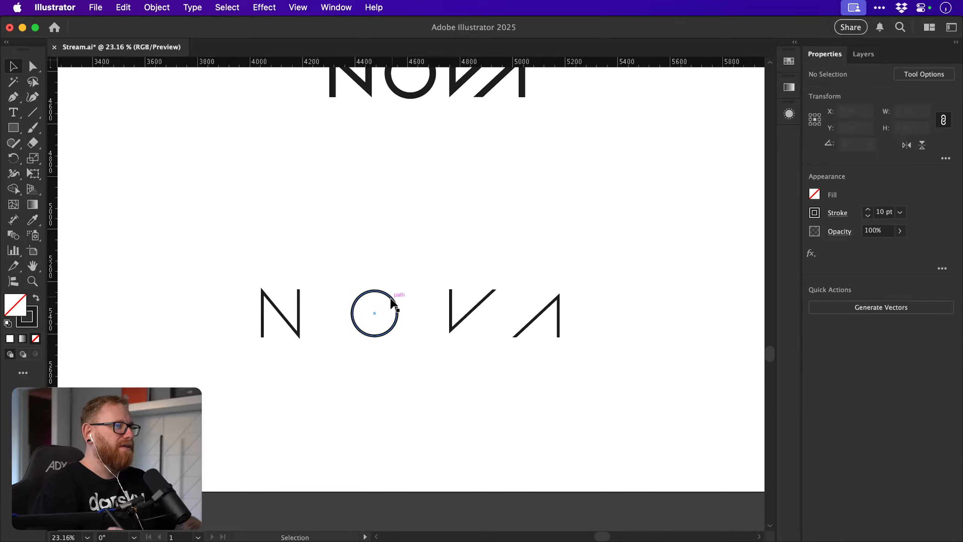
Try a crescent-style O by overlapping a slightly offset copy of the ring and trimming it with the Shape Builder, and undo it.
drag(391, 302, 420, 267)
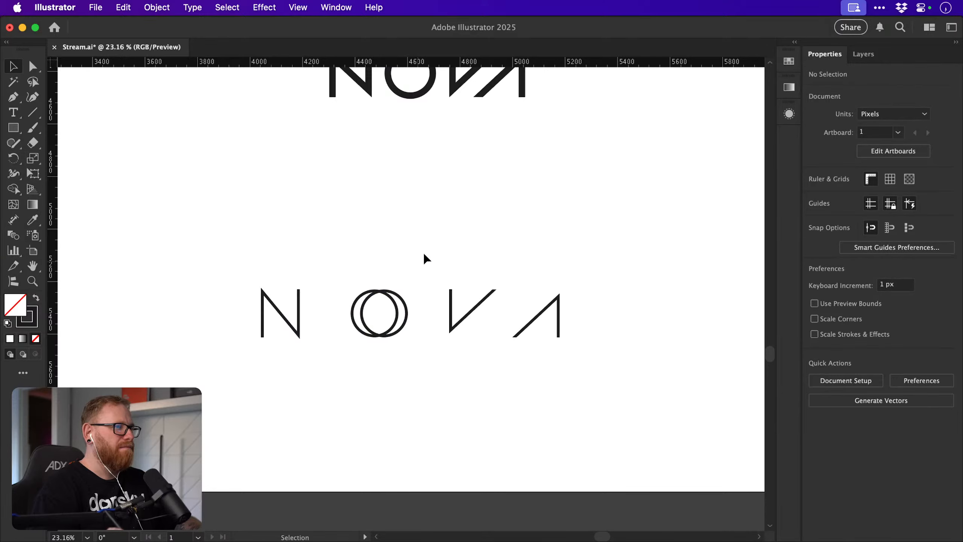
click(376, 314)
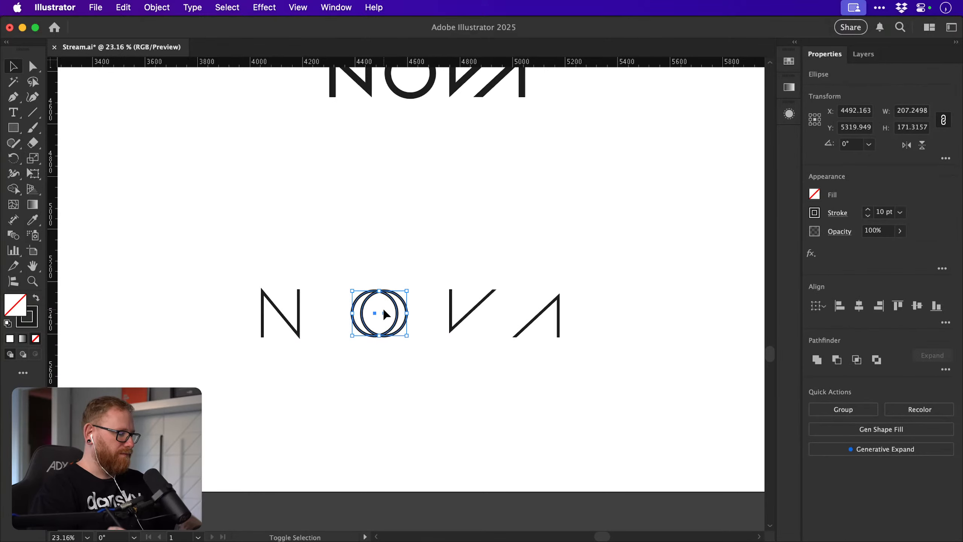
key(shift+m)
alt+drag(398, 295, 400, 272)
key(v)
click(415, 274)
click(362, 293)
key(r)
key(super+z)
key(super+z)
key(super+z)
Duplicate the thin wordmark's N into the empty artboard area well to its left, around X 3223 px.
scroll(404, 286, left, 5)
alt+shift+drag(481, 361, 242, 362)
key(z)
drag(216, 371, 391, 374)
key(v)
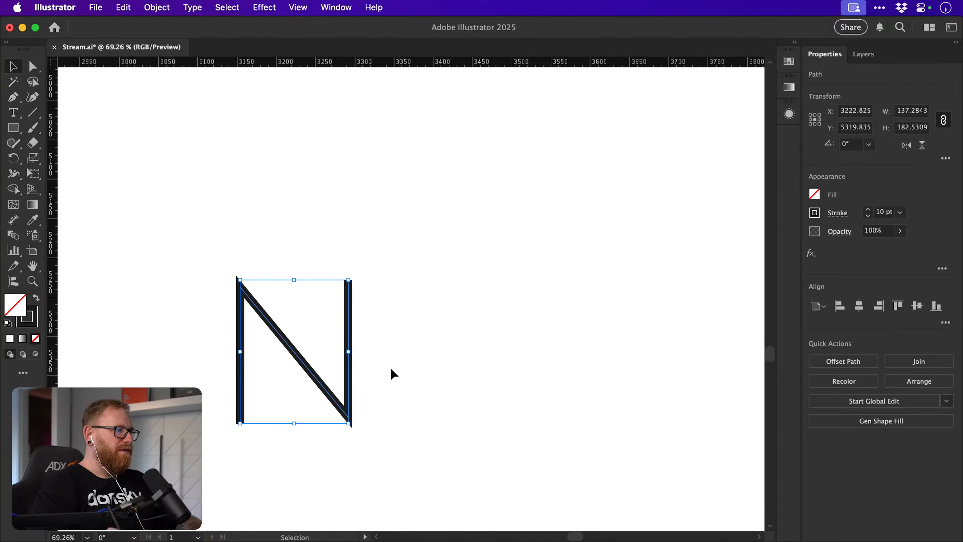
Extend the copied N's path from the foot of its left stem up to the diagonal, ending on the diagonal's centreline.
key(p)
key(super+shift+a)
click(240, 422)
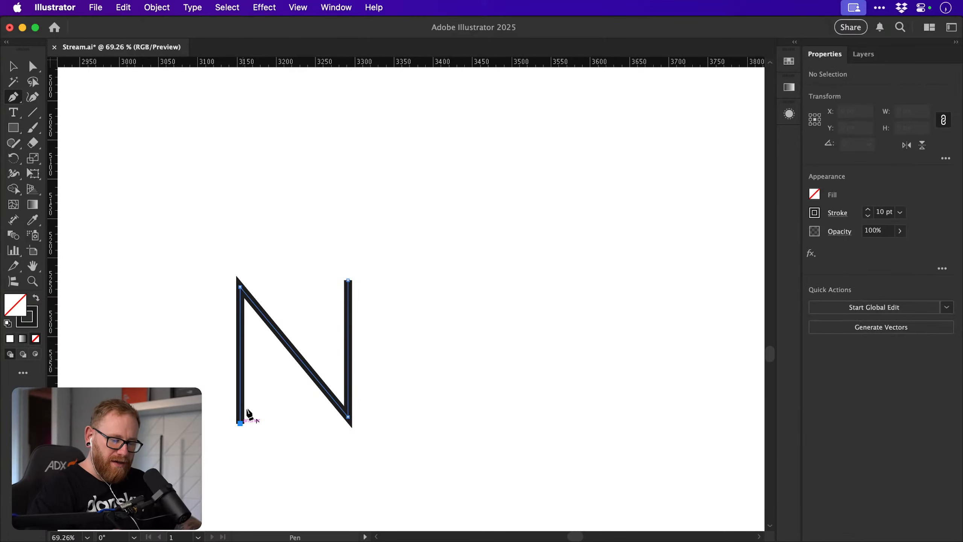
click(266, 336)
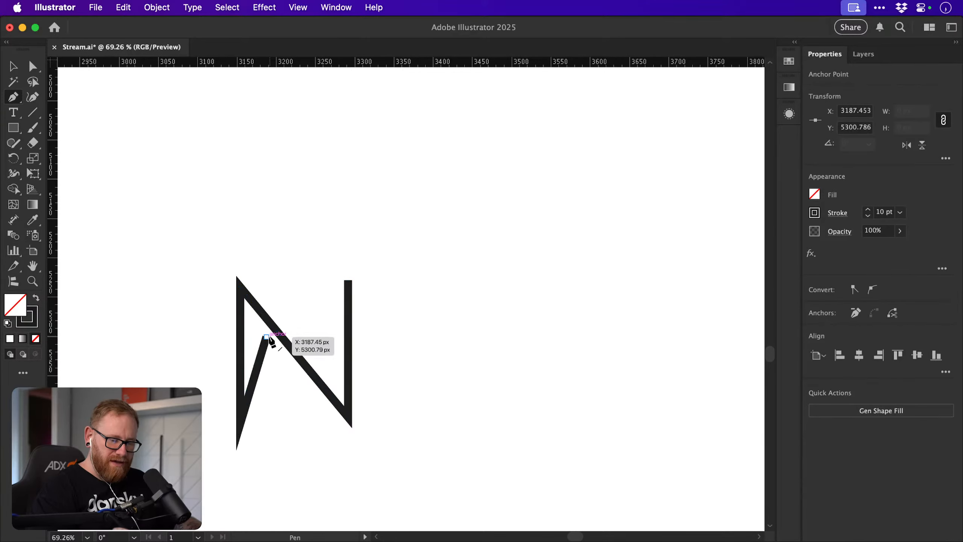
key(super+shift+a)
key(a)
drag(266, 336, 274, 328)
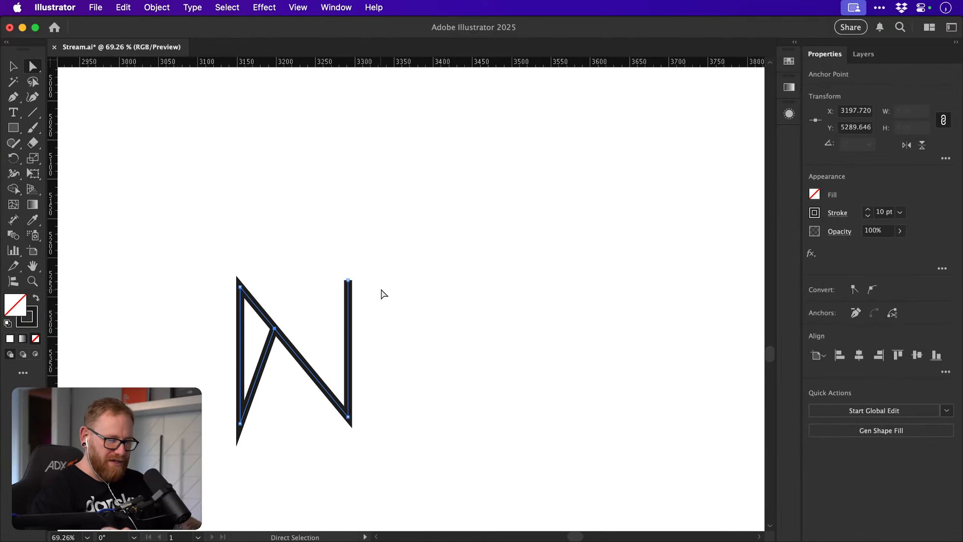
Extend the copied N's path from the head of its right stem down to the diagonal, mirroring the left side.
key(p)
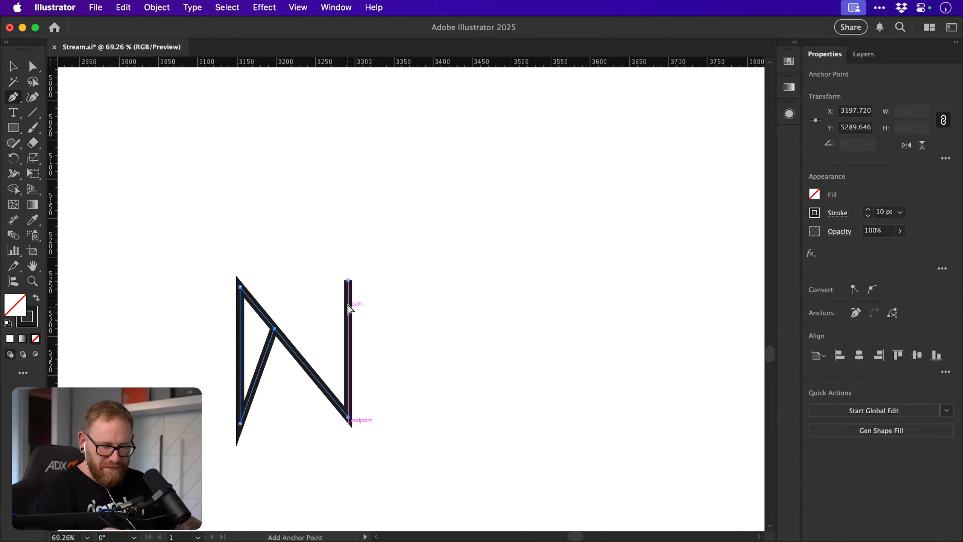
click(348, 280)
click(313, 373)
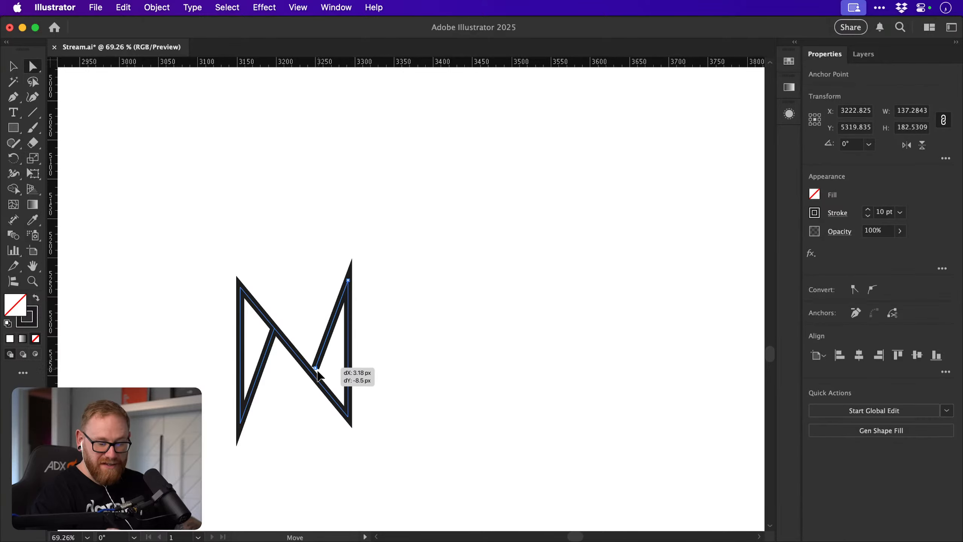
key(a)
click(400, 307)
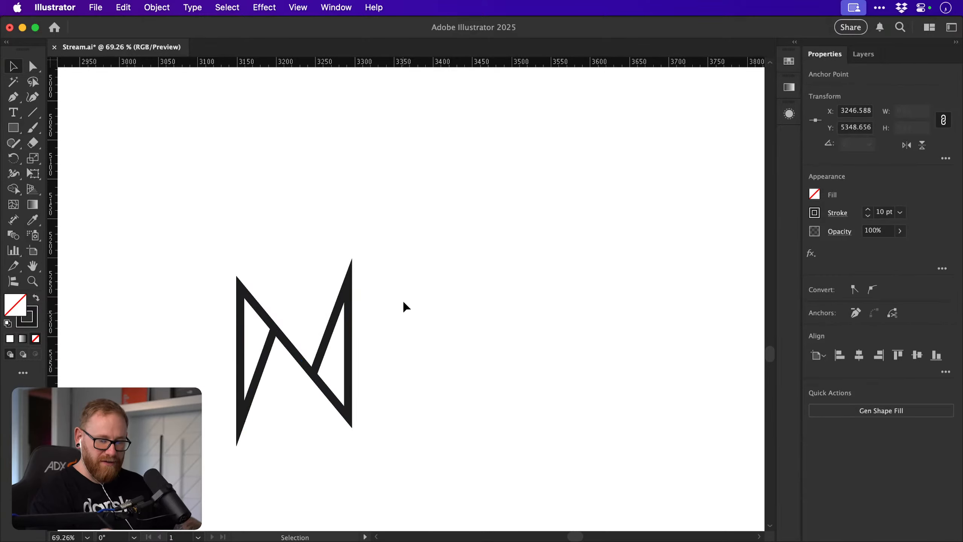
scroll(405, 307, down, 3)
key(v)
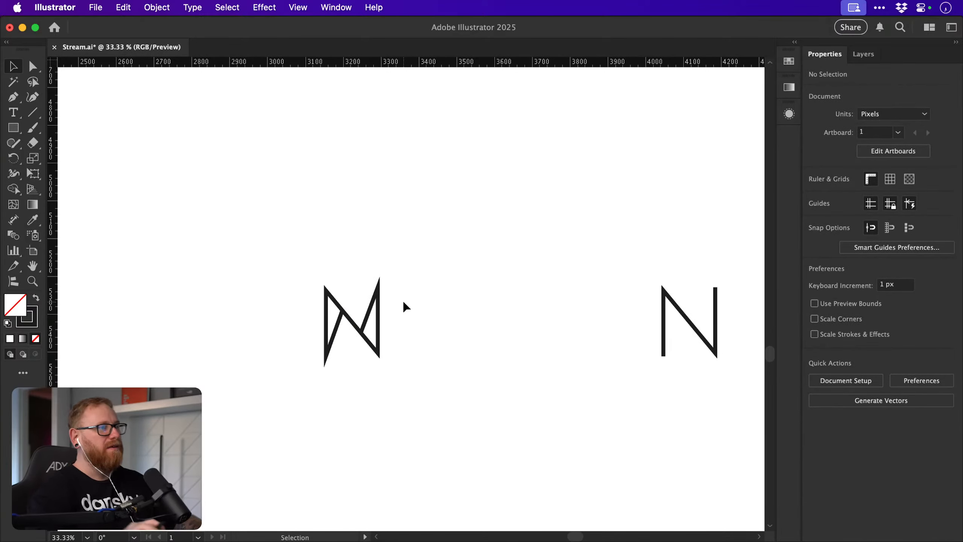
Scale the copied N's lower-left and upper-right corner points vertically inward so their sharp tips align with the other corners.
key(a)
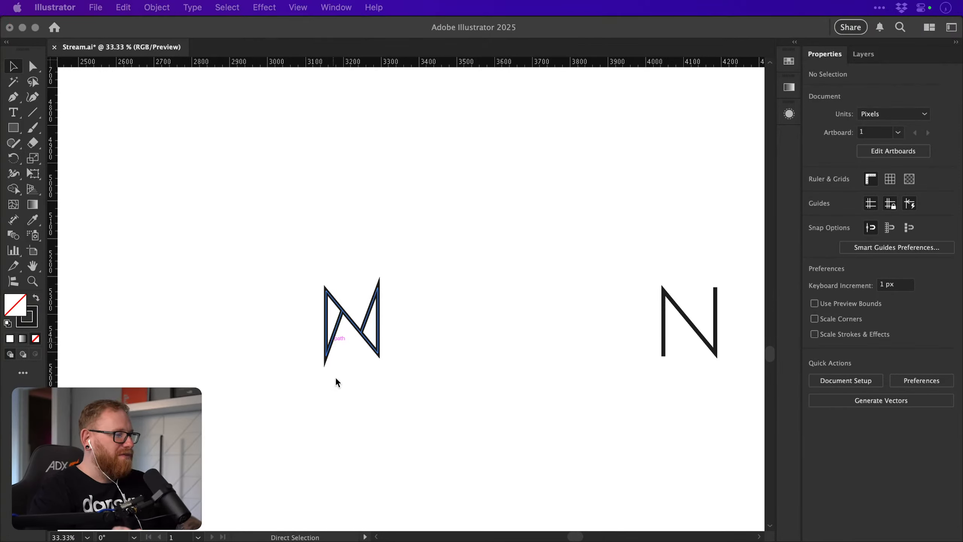
key(v)
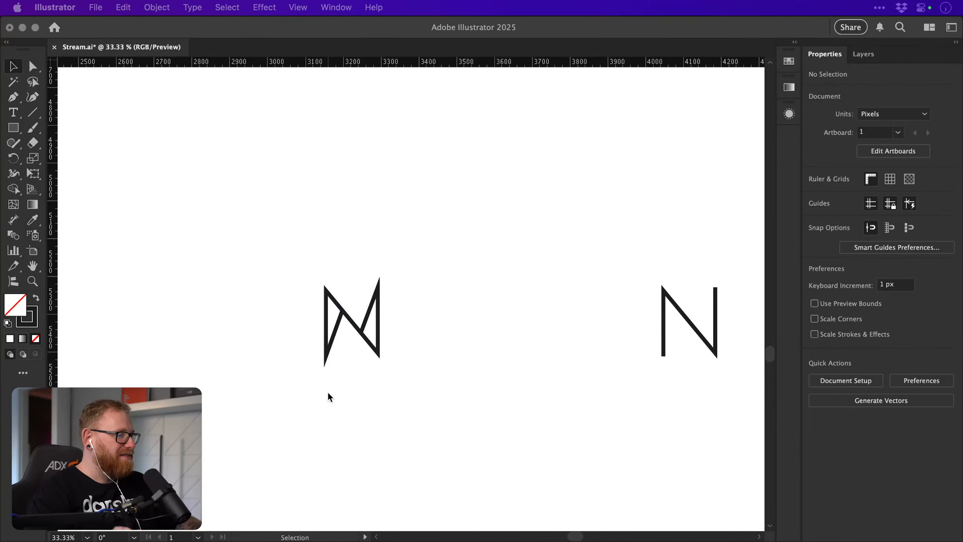
key(a)
drag(317, 272, 332, 307)
click(378, 287)
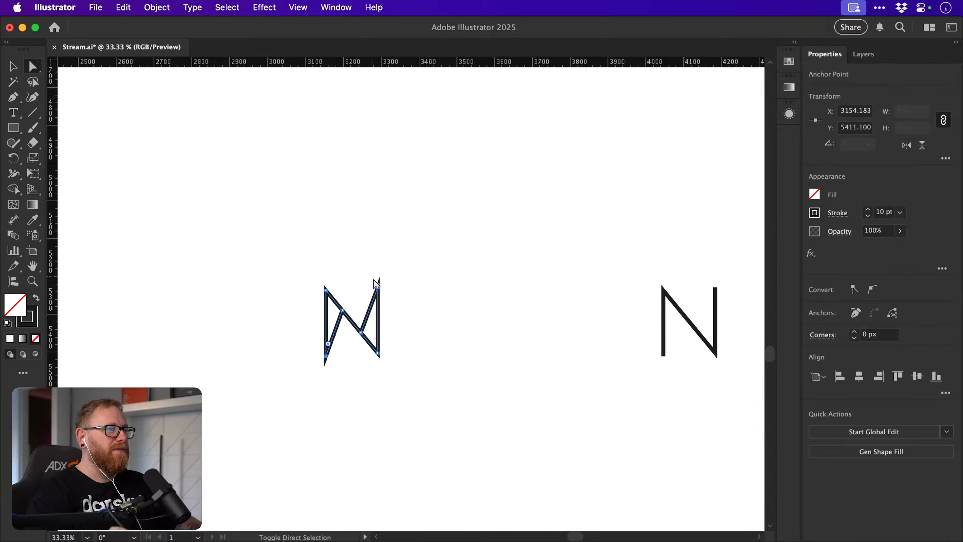
key(s)
drag(372, 402, 366, 381)
key(v)
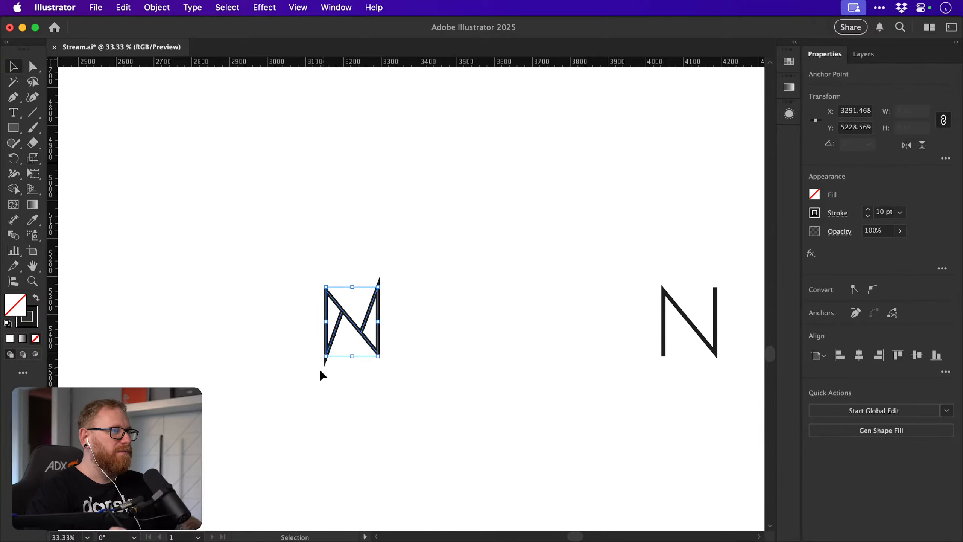
click(317, 374)
key(a)
click(374, 327)
key(v)
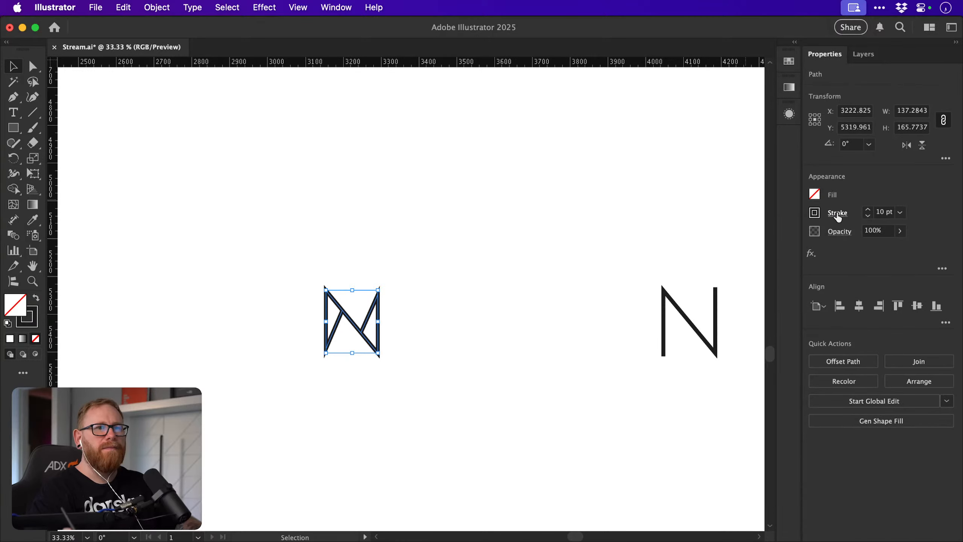
Give the N monogram's stroke round joins.
click(837, 213)
click(768, 264)
click(500, 275)
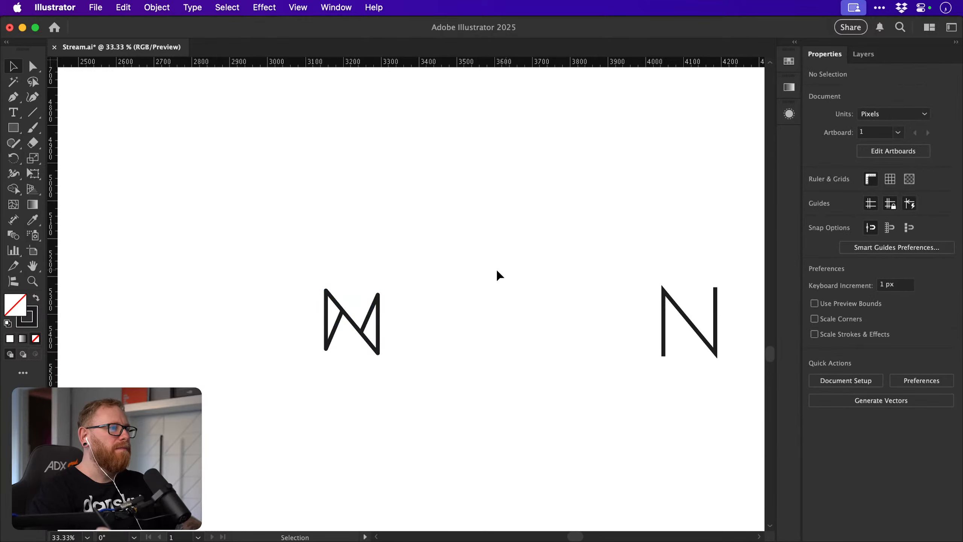
Scale the monogram's lower-left and upper-right corner points vertically outward until the rounded corners sit roughly level with the opposite ones.
key(z)
drag(356, 357, 496, 277)
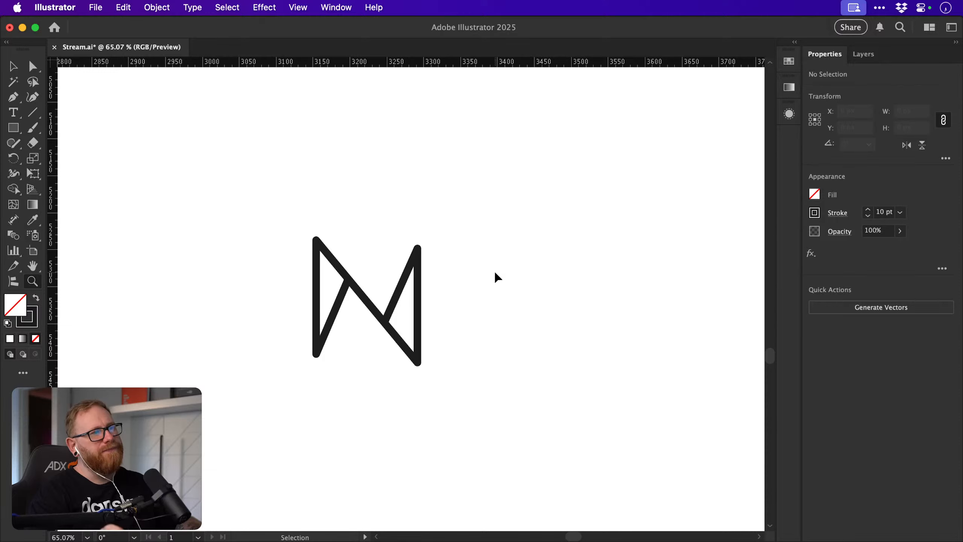
key(a)
drag(296, 383, 332, 344)
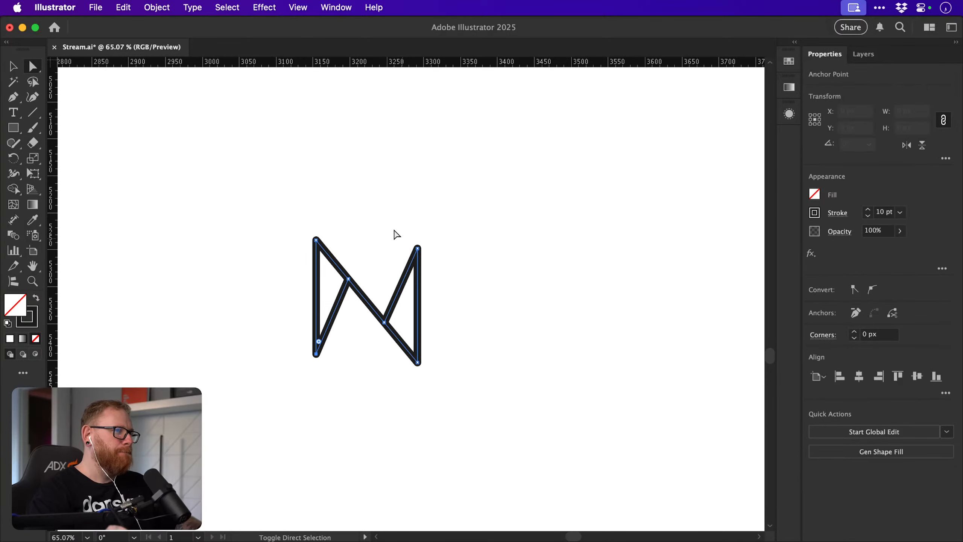
key(s)
drag(456, 282, 474, 297)
key(v)
click(488, 310)
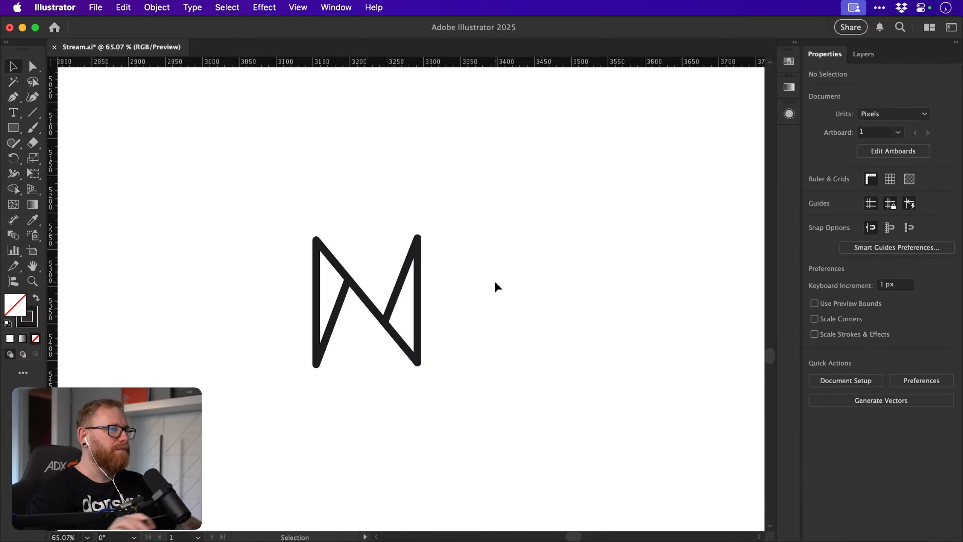
key(super+minus)
key(super+minus)
key(super+minus)
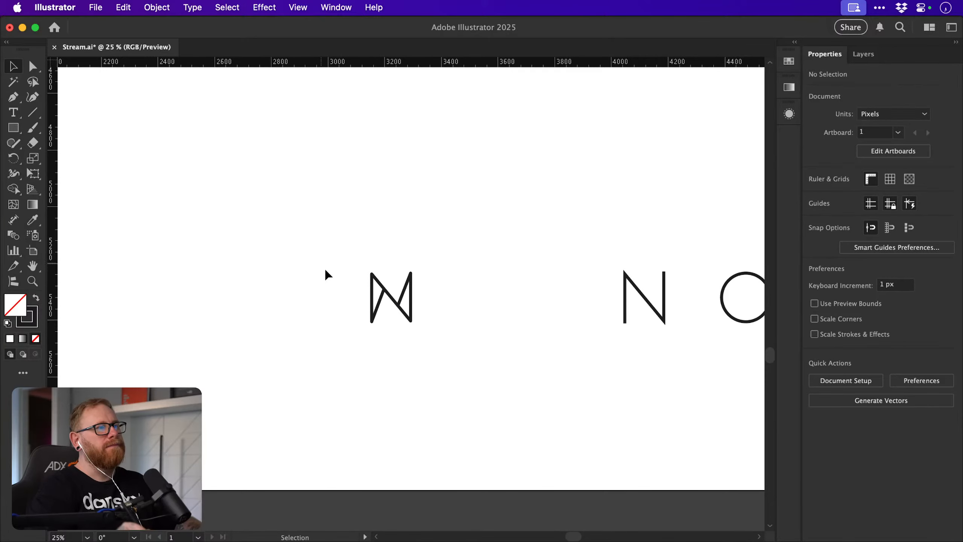
Move the decorated N monogram left, away from the NOVA wordmark, to about X 2905 px.
scroll(367, 291, up, 3)
key(a)
click(393, 316)
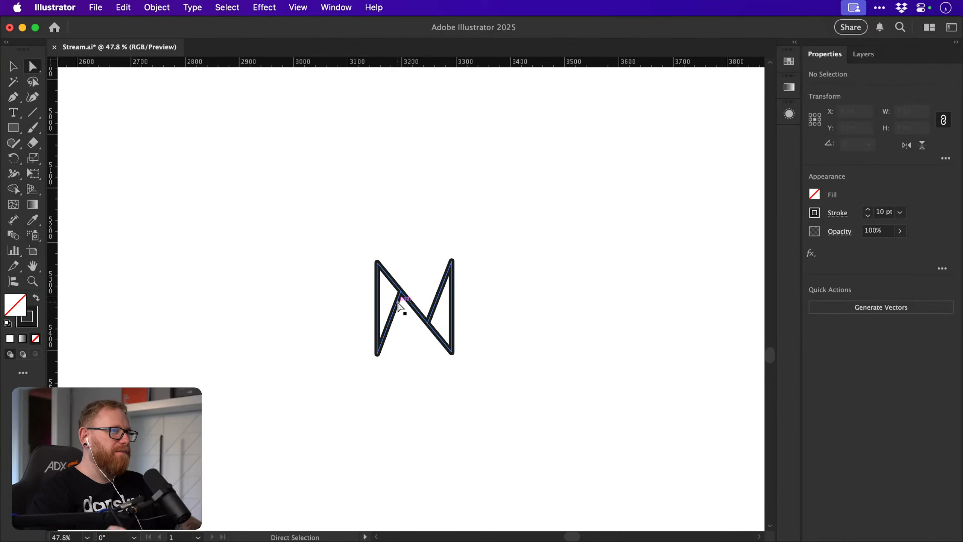
key(v)
drag(356, 232, 471, 374)
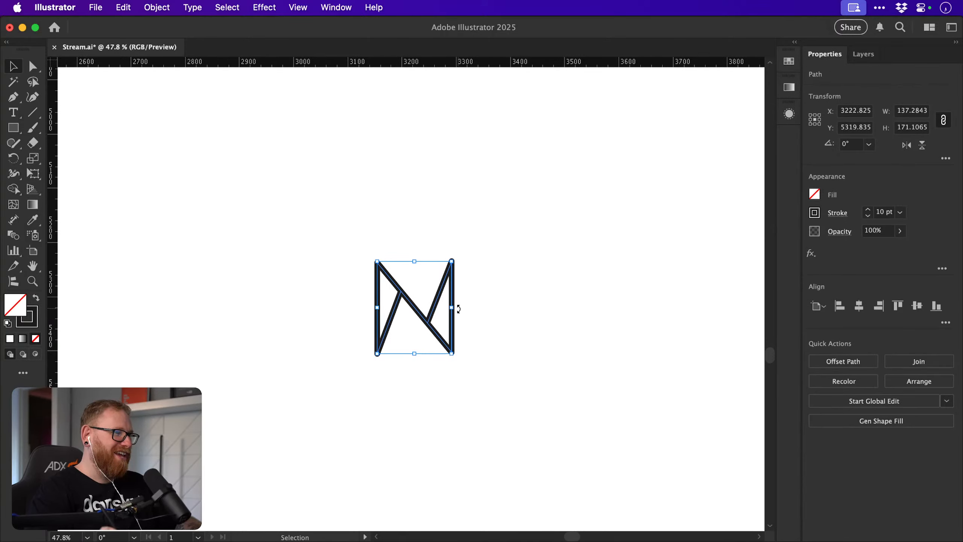
drag(457, 301, 285, 272)
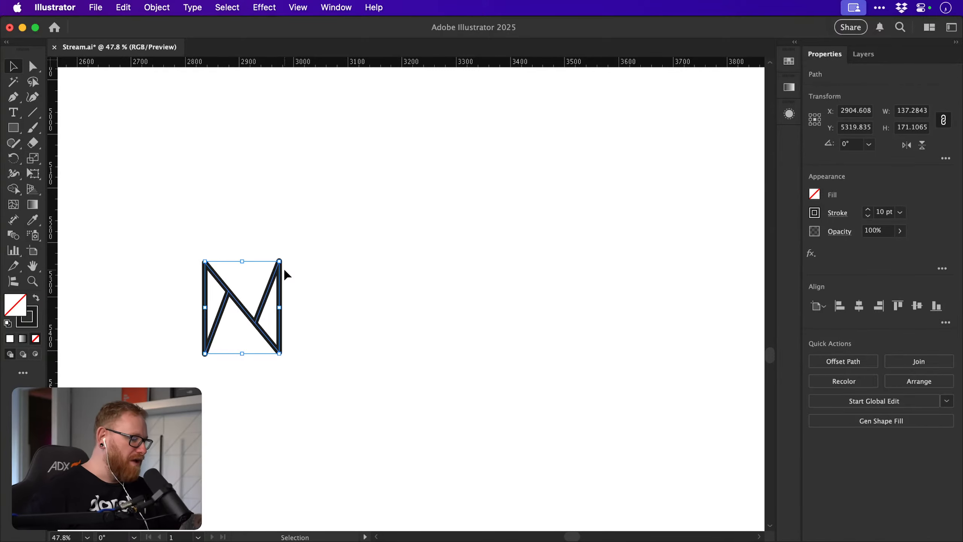
key(super+minus)
key(super+minus)
key(super+minus)
key(super+minus)
click(433, 303)
drag(644, 303, 682, 303)
drag(631, 322, 460, 323)
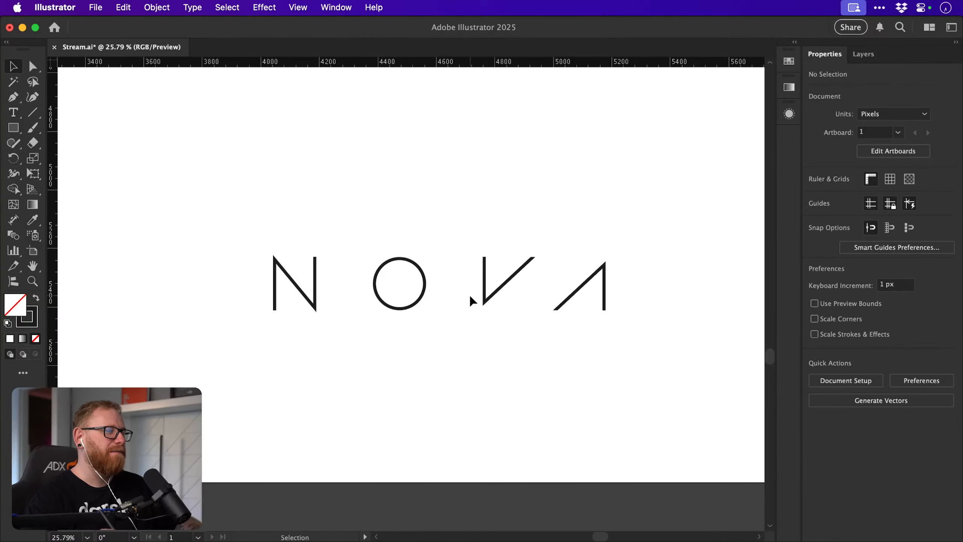
key(p)
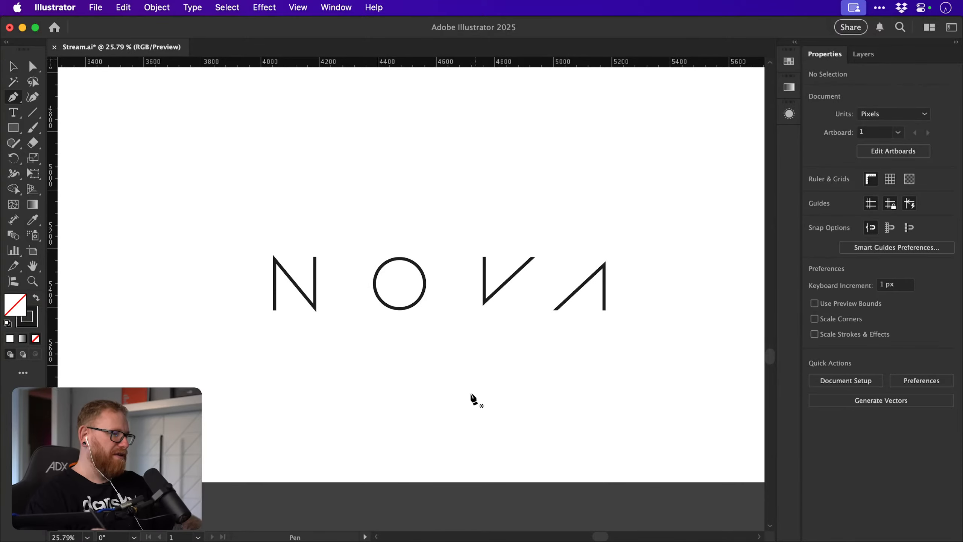
click(469, 379)
click(504, 431)
click(530, 378)
click(537, 430)
click(565, 378)
mouse_move(440, 372)
mouse_down()
mouse_move(593, 425)
mouse_move(649, 425)
mouse_up()
key(Delete)
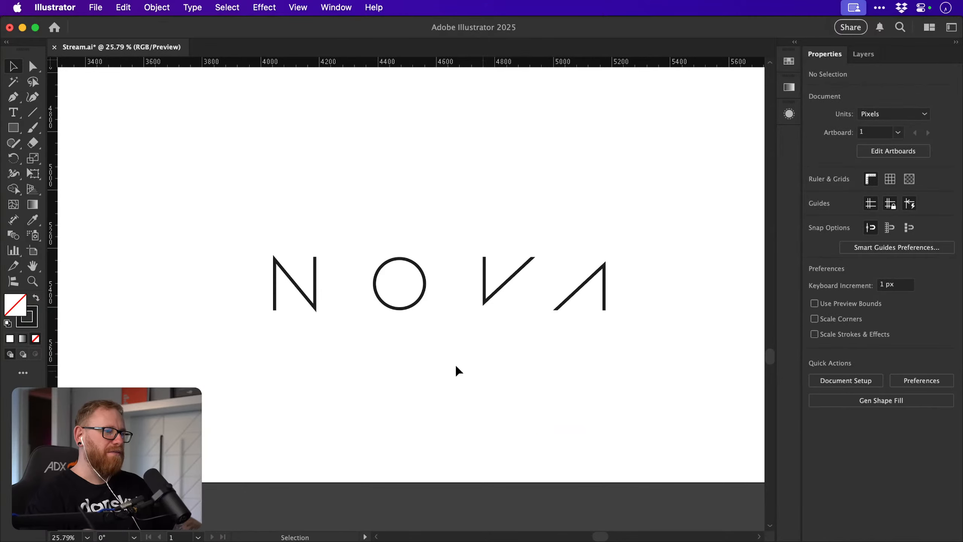
Save the document.
drag(429, 387, 610, 388)
drag(467, 379, 589, 350)
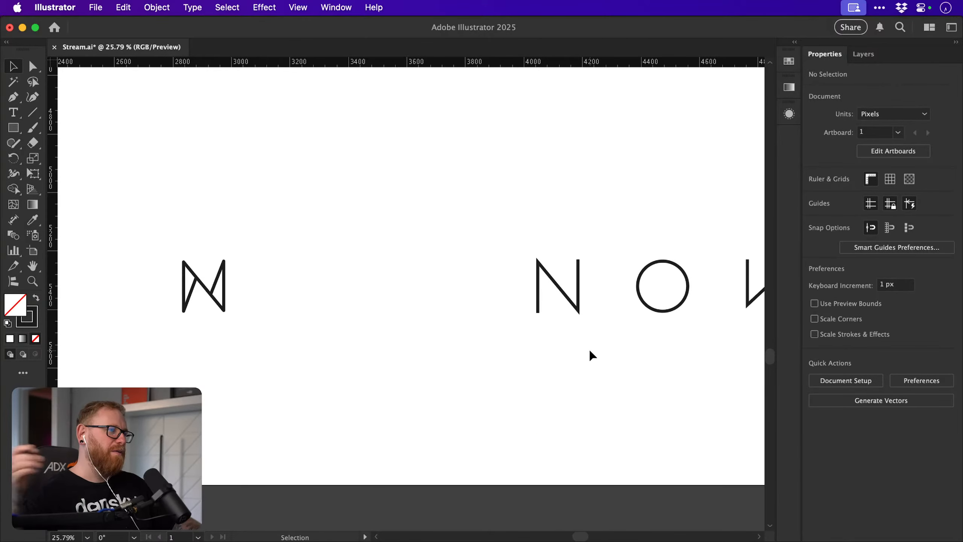
key(space)
drag(411, 329, 442, 368)
key(super+s)
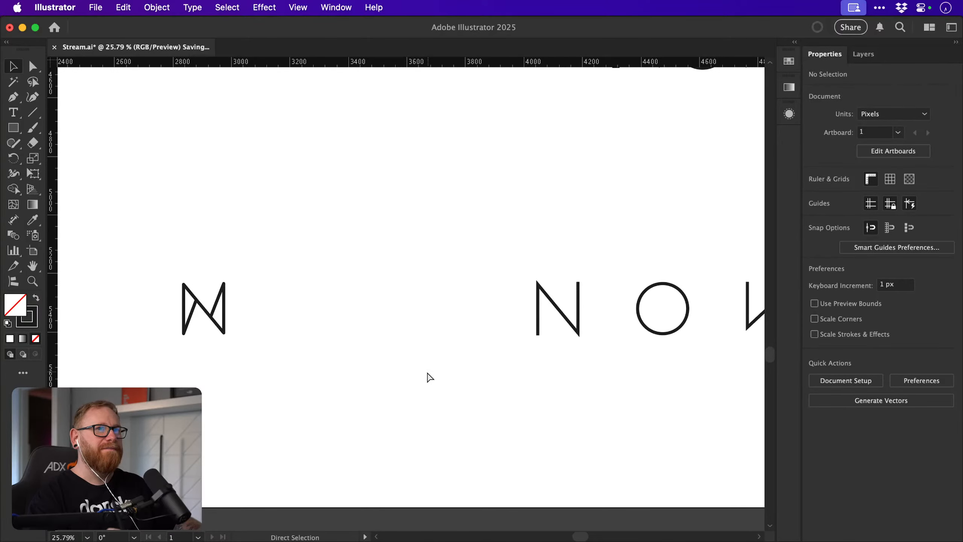
Duplicate the decorated N to its right at about X 3270 px and flip the copy horizontally.
drag(375, 356, 448, 359)
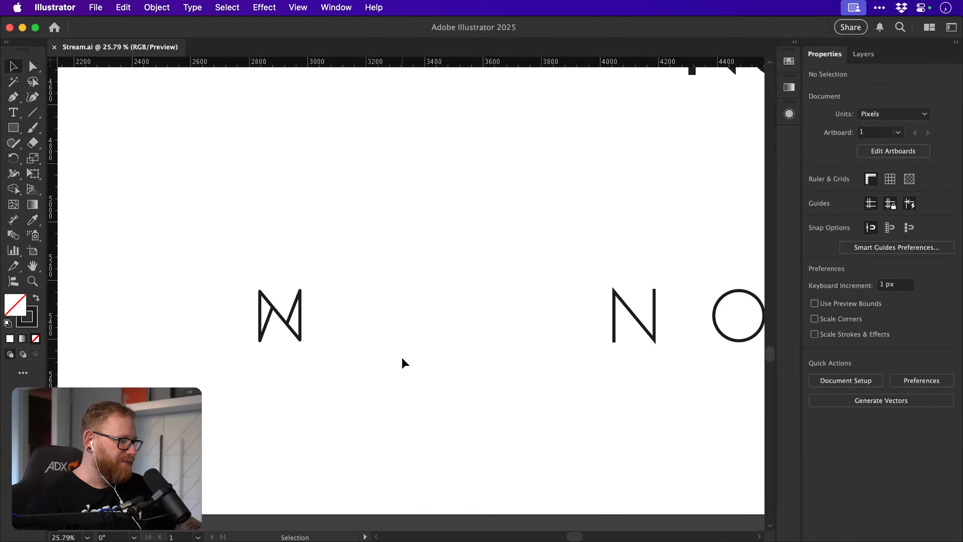
key(super+space)
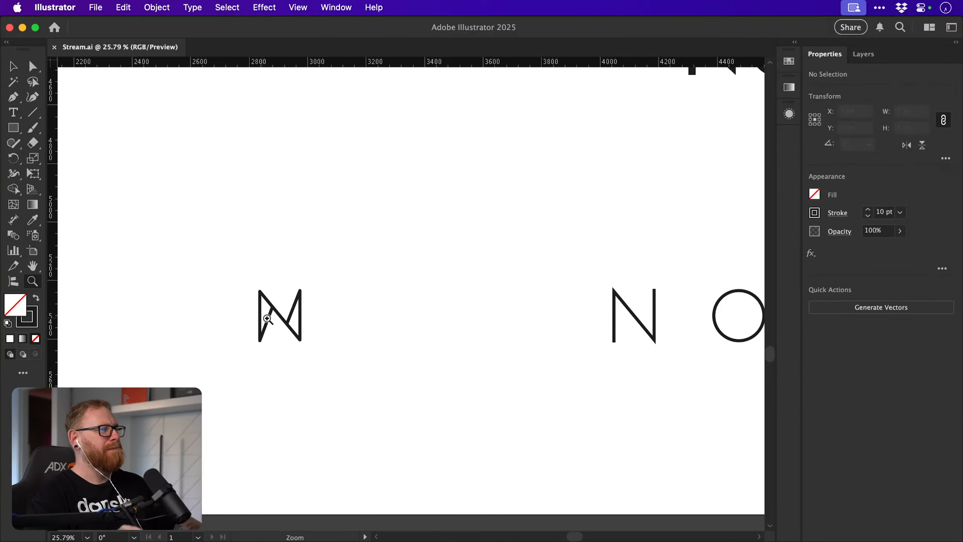
drag(264, 320, 284, 319)
drag(228, 271, 535, 299)
key(z)
click(906, 145)
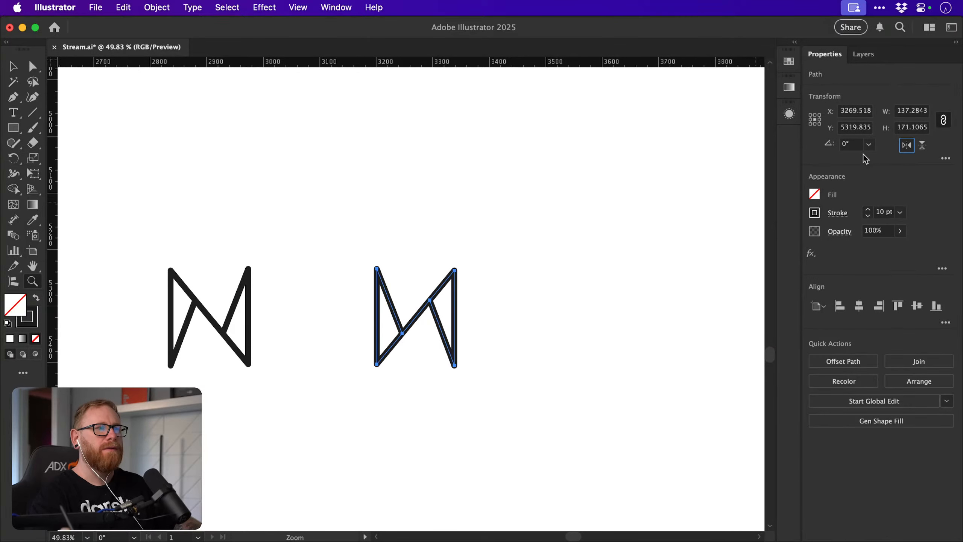
Remove the left inner branch from the mirrored N and move the other branch's inner anchor down to the baseline.
key(super+shift+a)
key(a)
click(398, 317)
drag(402, 332, 398, 365)
key(Delete)
key(super+shift+a)
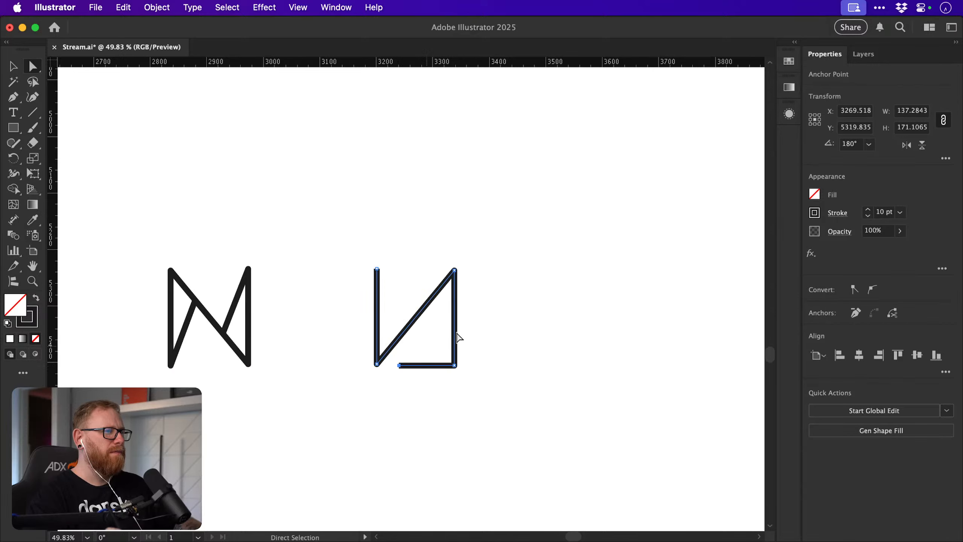
key(v)
click(487, 311)
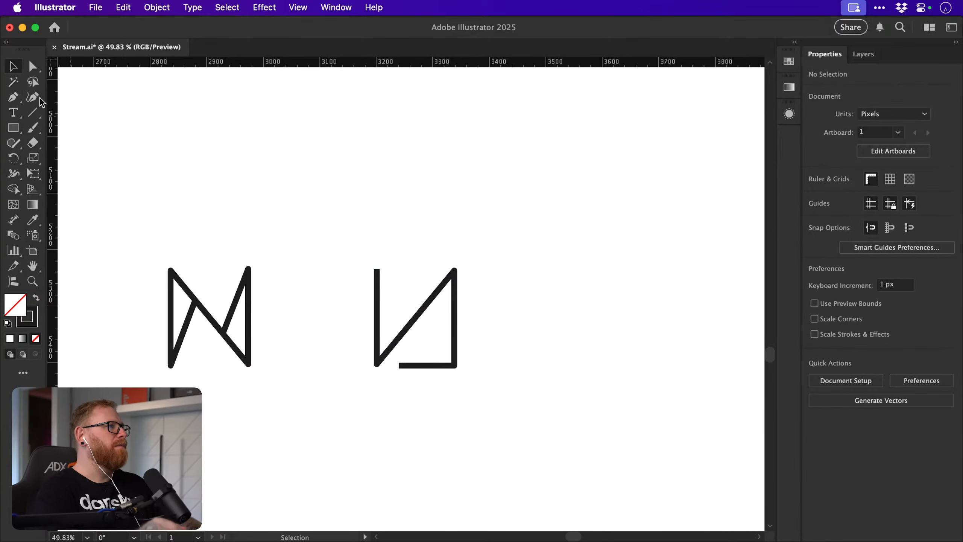
Draw a rectangular O about 136 by 171 px between the two letters and move the mirrored letter slightly closer to it.
key(m)
drag(271, 270, 348, 365)
key(v)
drag(454, 334, 448, 333)
scroll(453, 333, left, 3)
click(514, 332)
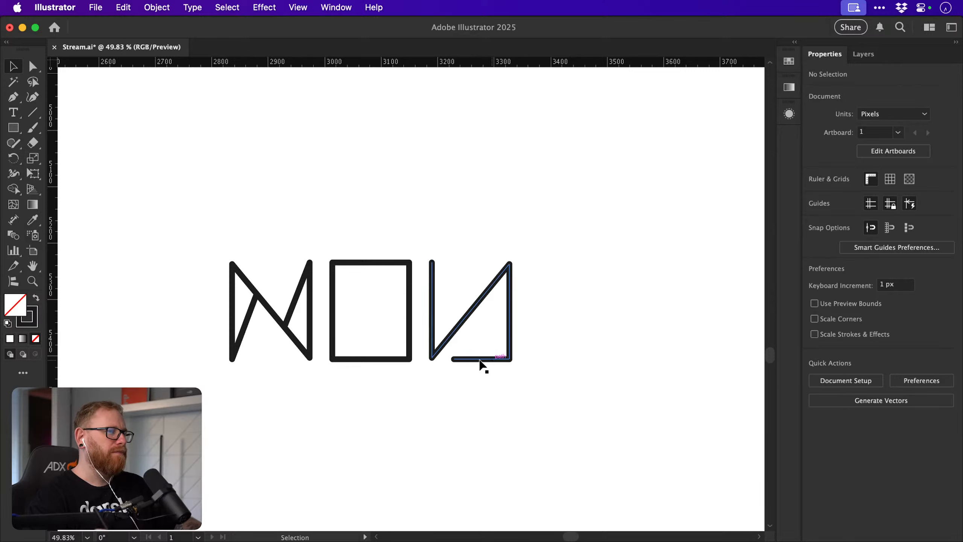
Delete the horizontal base segment of the mirrored letter.
click(457, 362)
key(a)
click(468, 358)
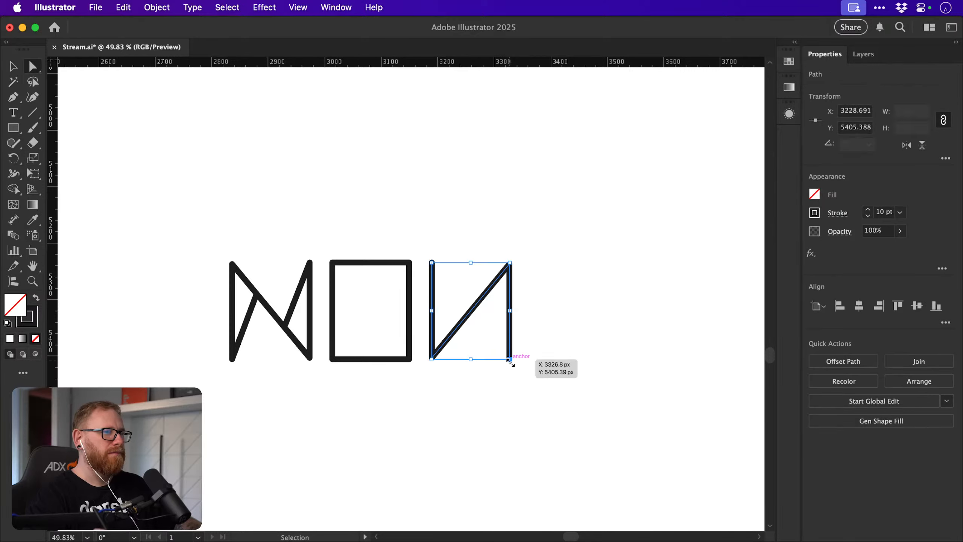
key(Delete)
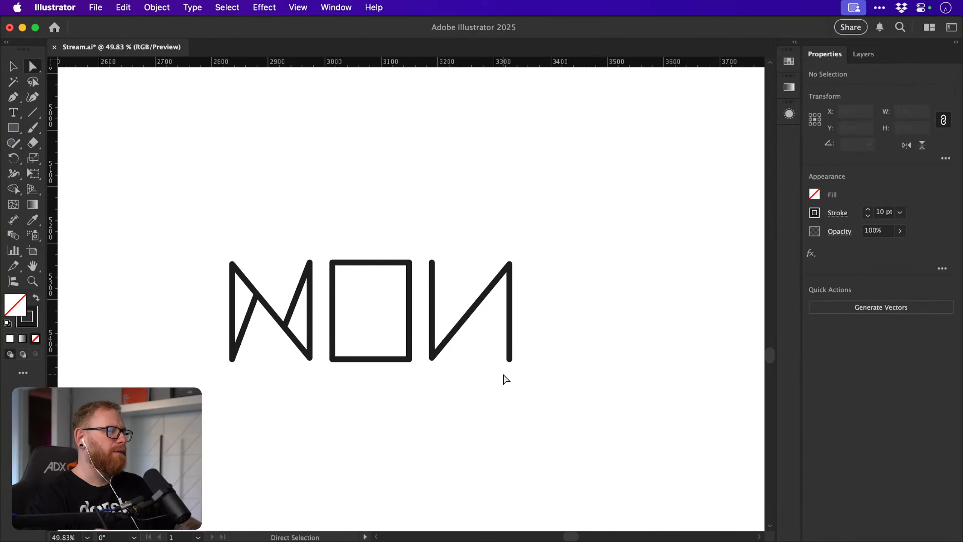
Draw a horizontal crossbar inward from the mirrored letter's right stem and extend its free end to the diagonal.
key(p)
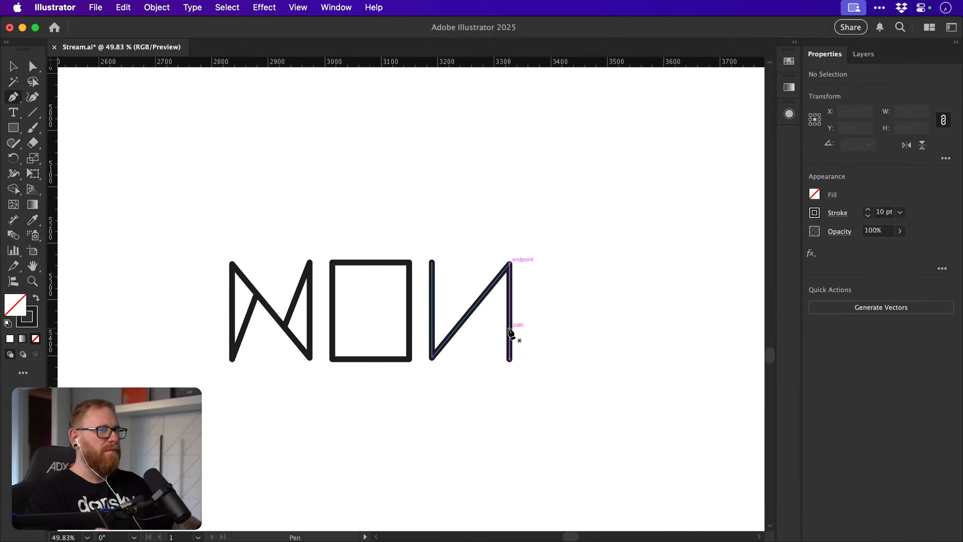
click(510, 331)
click(474, 331)
super+click(563, 303)
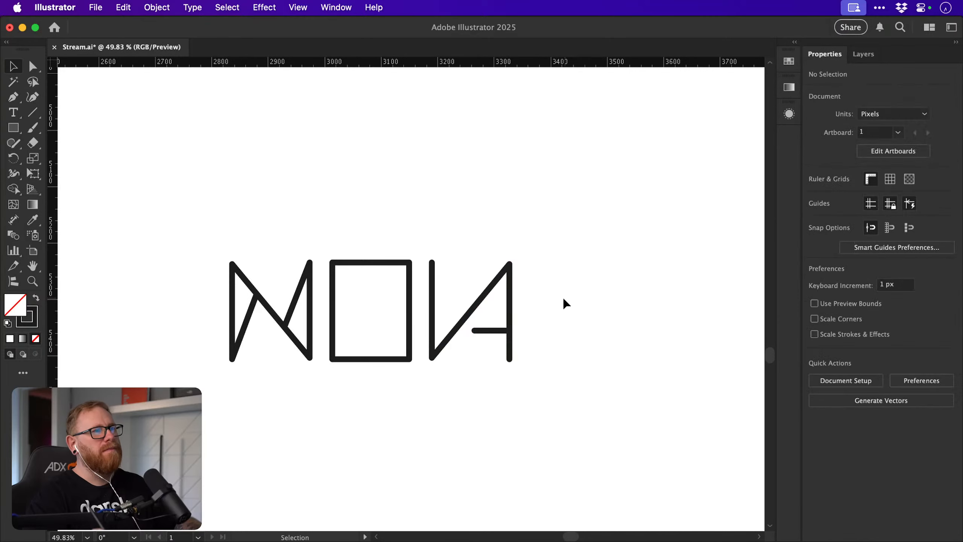
key(a)
click(475, 330)
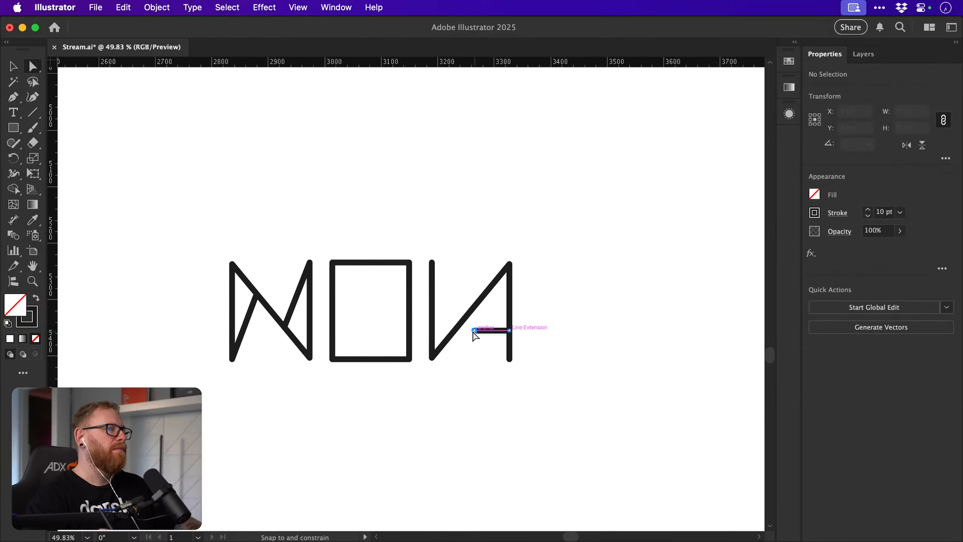
drag(474, 330, 455, 331)
super+click(575, 292)
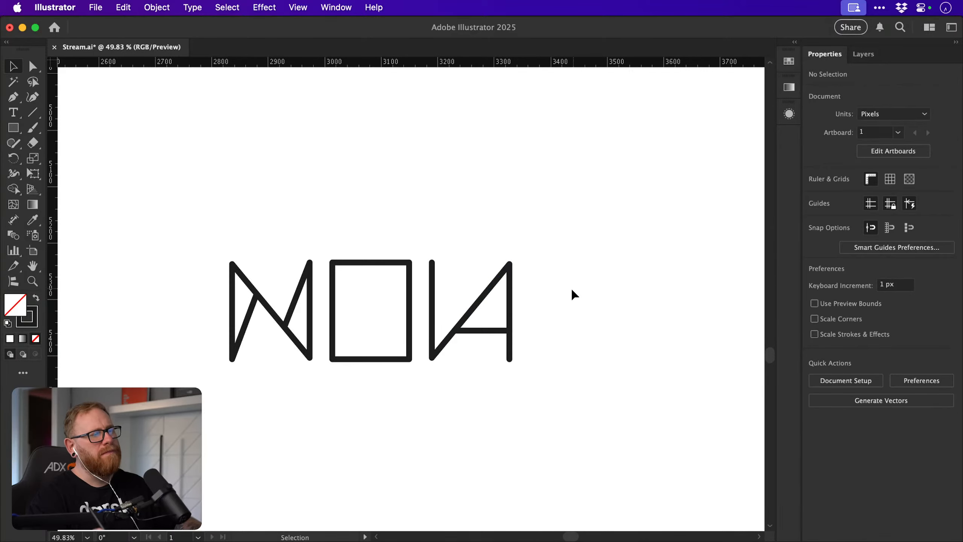
Duplicate the joined V and A shape to the right and strip the copy down to its right stem and crossbar.
click(496, 333)
drag(496, 333, 665, 332)
key(a)
key(Delete)
drag(589, 346, 607, 371)
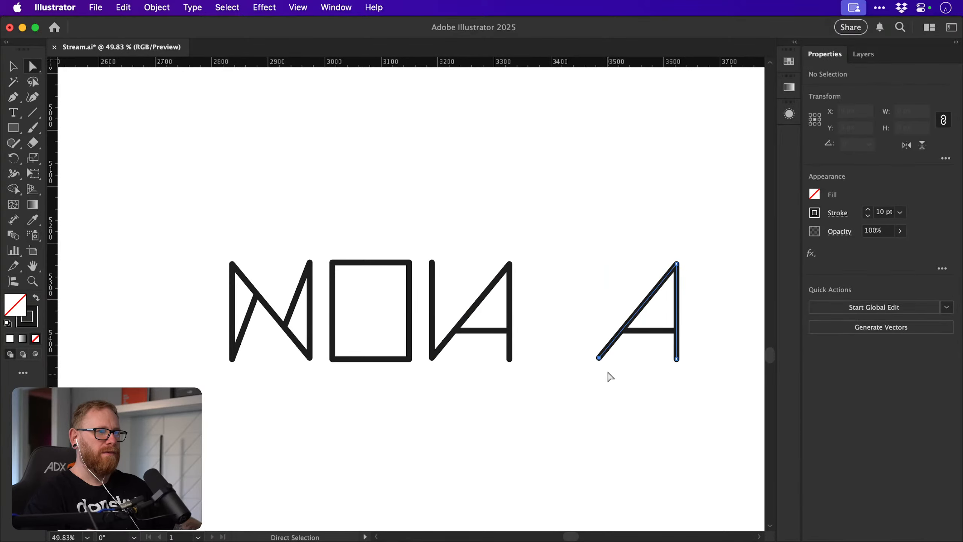
key(Delete)
click(605, 367)
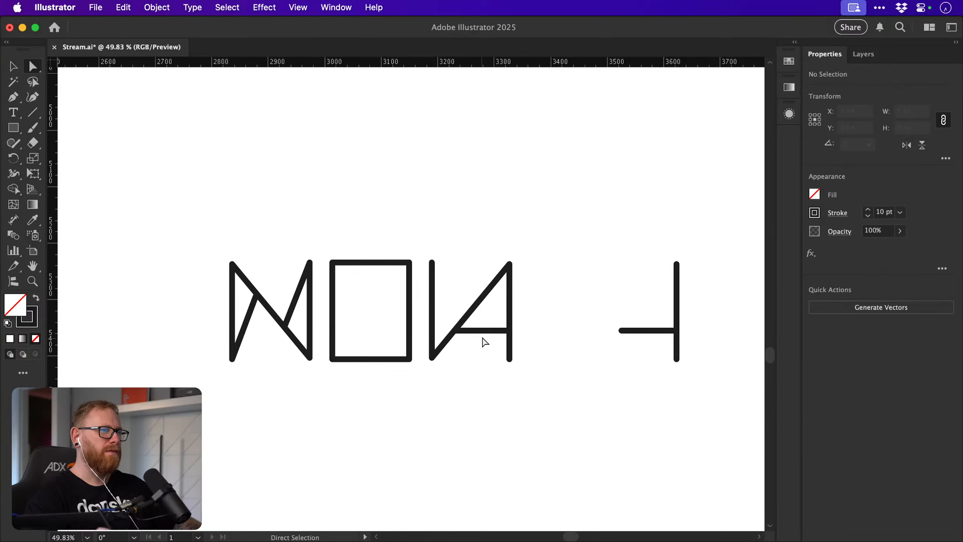
Delete the crossbar and right stem from the original joined letter, leaving a V.
click(489, 330)
key(Delete)
click(509, 359)
key(Delete)
click(587, 318)
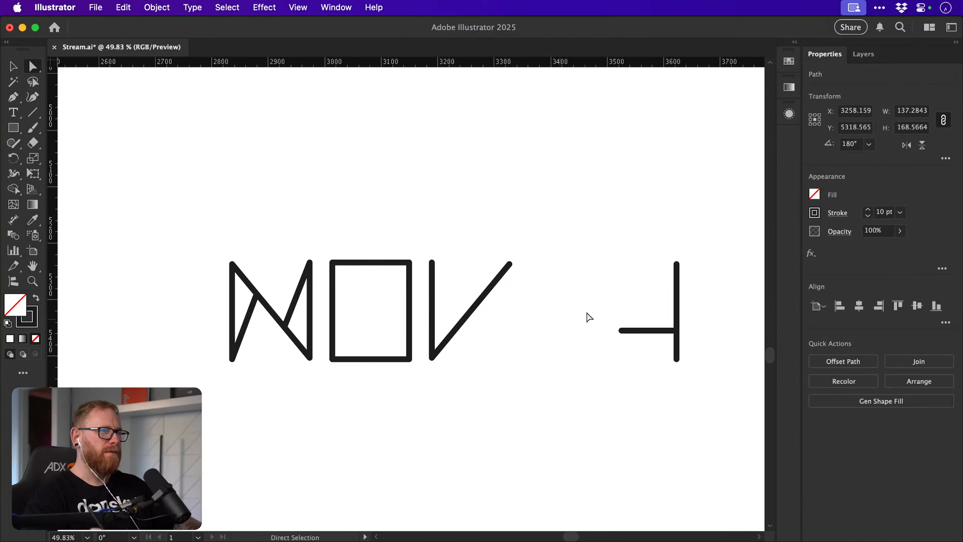
Move the stem-and-crossbar A beside the V and space the N, O and V-A pair farther apart.
key(v)
mouse_move(617, 277)
mouse_down()
mouse_move(675, 356)
mouse_move(674, 343)
mouse_up()
shift+click(677, 312)
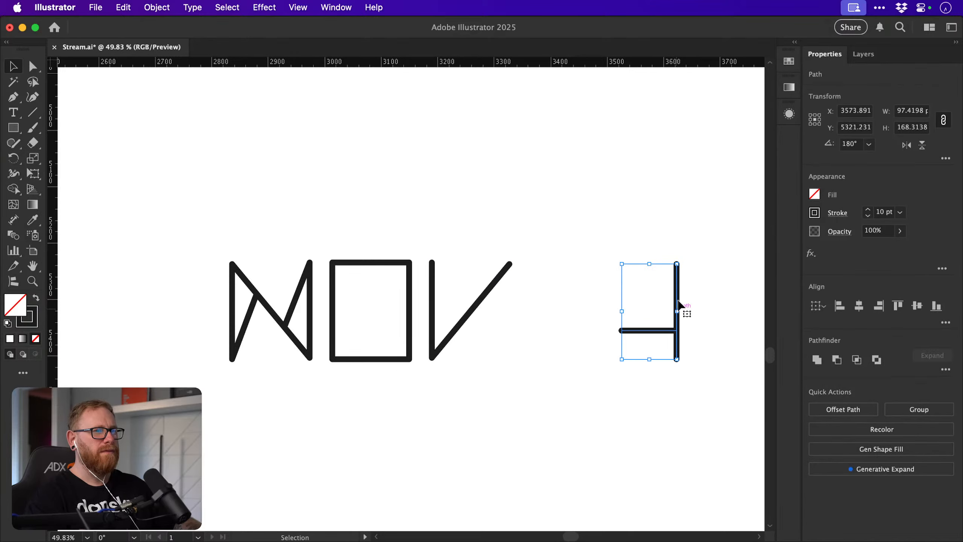
mouse_move(676, 302)
mouse_down()
mouse_move(548, 304)
mouse_move(558, 304)
mouse_up()
mouse_move(428, 249)
mouse_down()
mouse_move(563, 363)
mouse_move(581, 337)
mouse_up()
drag(189, 230, 295, 344)
click(489, 282)
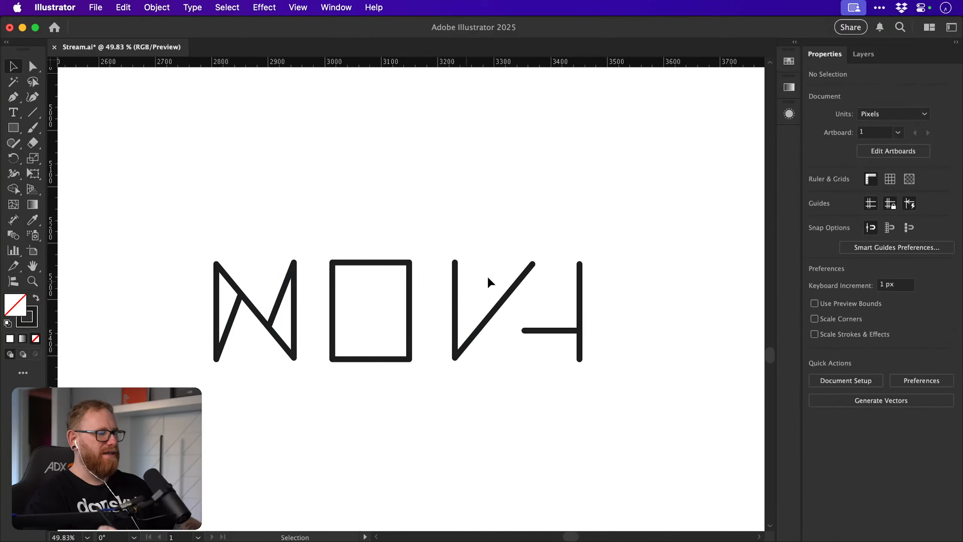
Draw an inner branch from the top of the V's stem down to an anchor snapped onto its diagonal.
key(p)
click(454, 263)
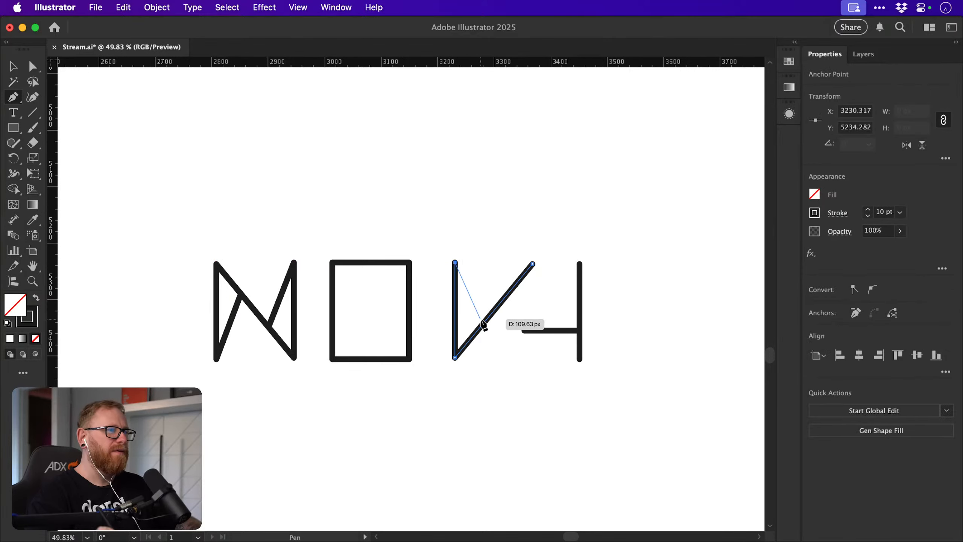
click(476, 319)
key(super+shift+a)
key(a)
drag(476, 319, 481, 325)
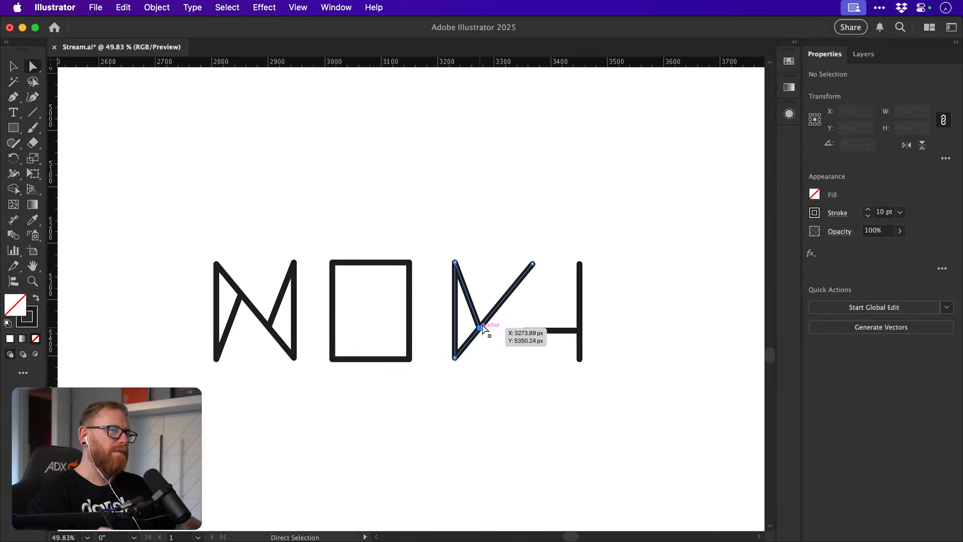
Delete the stem-and-crossbar A beside the V.
key(super+shift+a)
key(v)
mouse_move(550, 376)
mouse_down()
mouse_move(593, 314)
mouse_move(596, 288)
mouse_up()
key(Delete)
Make a copy of the branched V rotated 180° and move it right to serve as the A.
drag(437, 233, 515, 370)
key(r)
drag(550, 247, 460, 378)
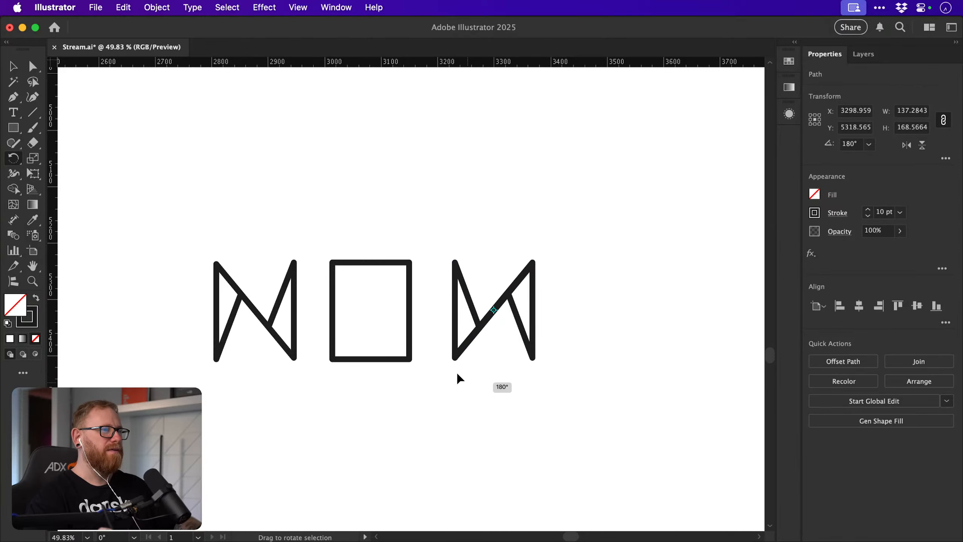
key(v)
drag(524, 328, 555, 328)
key(a)
click(555, 314)
click(544, 297)
key(v)
click(591, 306)
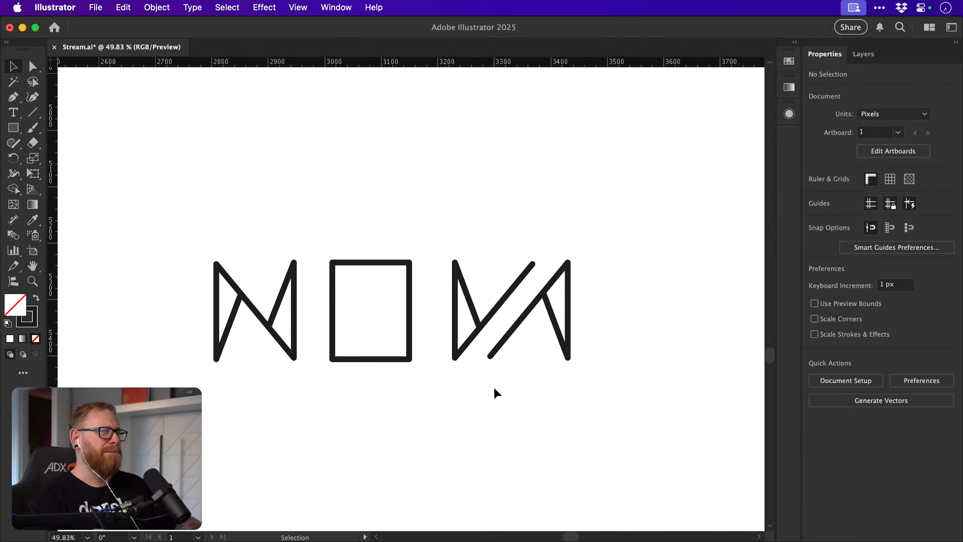
Try moving the inner branch joints of the V and A toward the middle of their diagonals, and undo both moves.
key(a)
drag(480, 325, 493, 312)
drag(546, 298, 526, 320)
key(v)
click(609, 322)
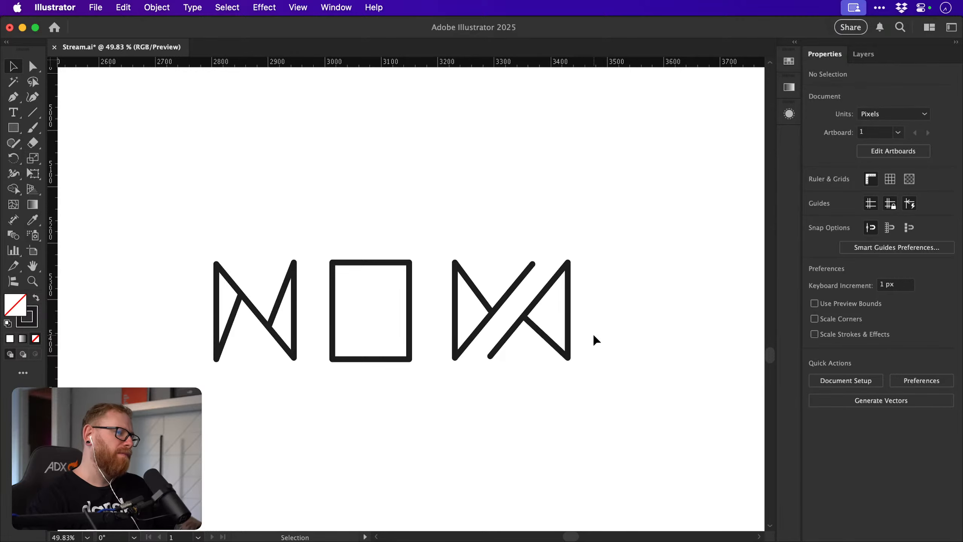
key(super+z)
key(super+z)
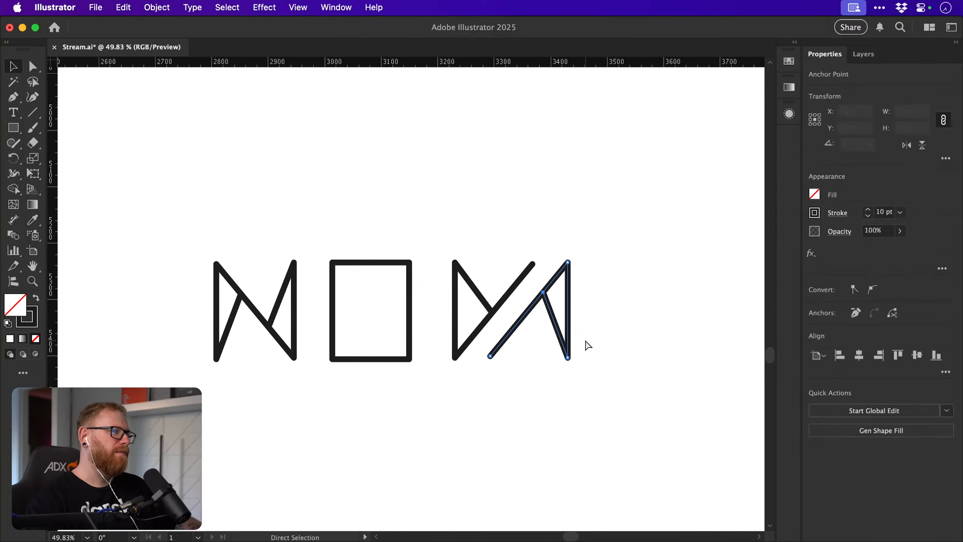
click(630, 312)
Round the corners of the rectangular O fully into a pill shape.
click(358, 261)
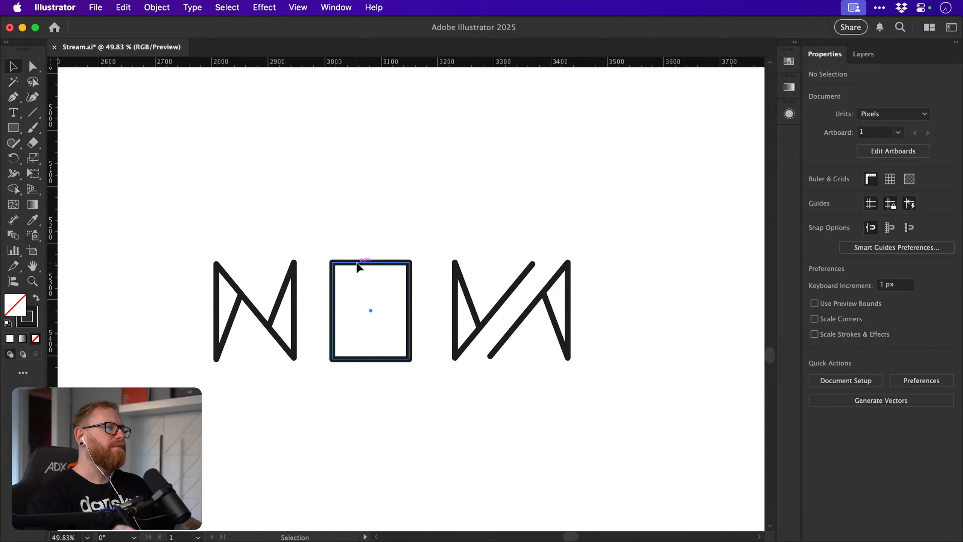
drag(402, 277, 372, 307)
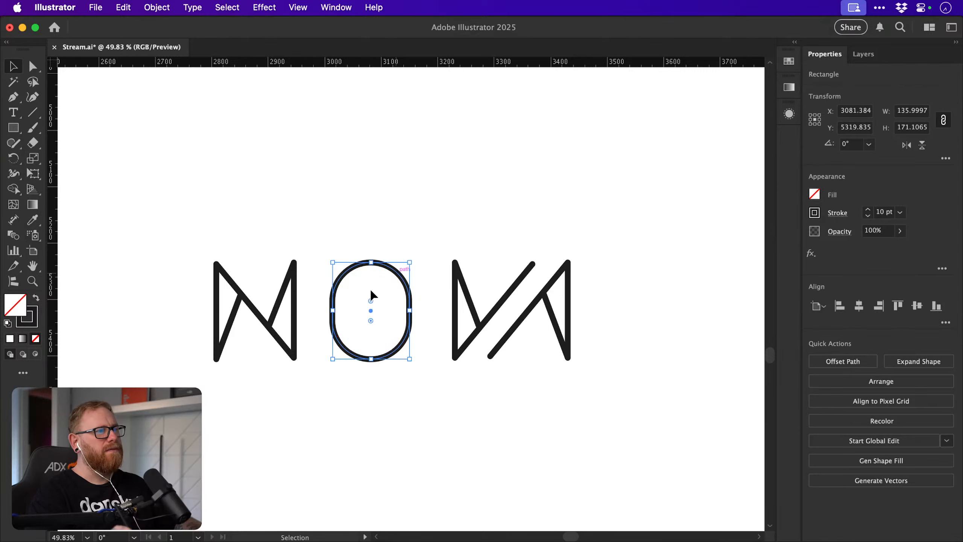
click(405, 238)
Move the A farther right to about X 3408 px, widening the gap between it and the V.
drag(551, 317, 577, 315)
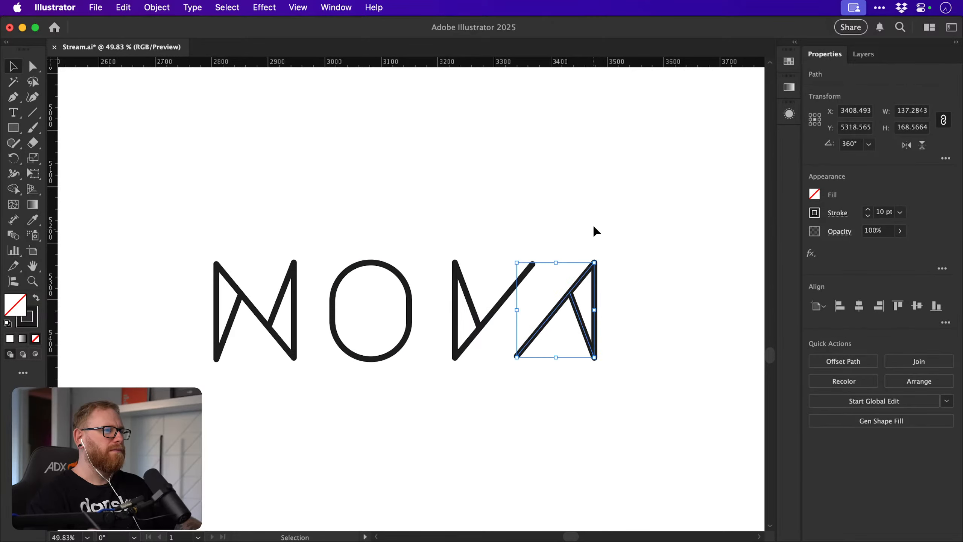
click(587, 220)
key(super+minus)
key(super+minus)
key(super+minus)
key(z)
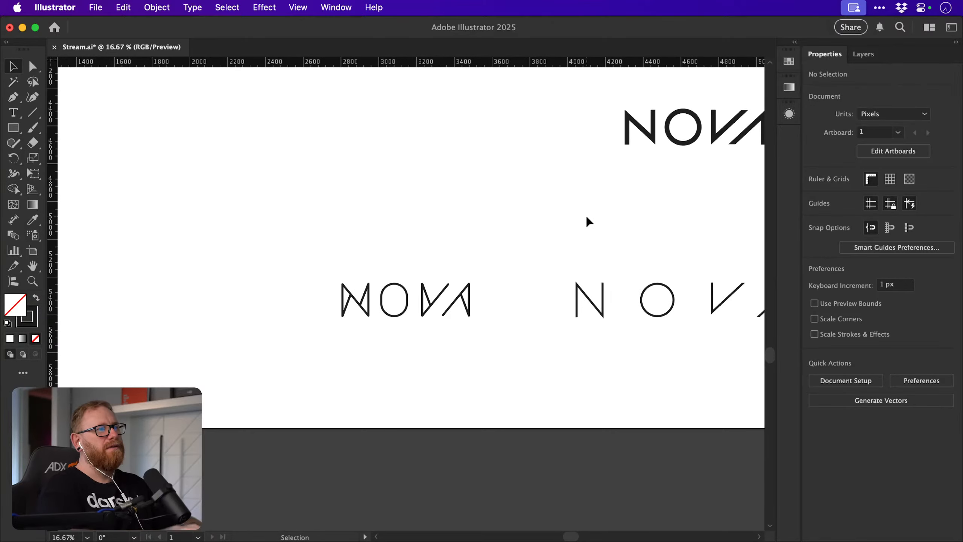
Save the Stream.ai document containing the NOVA wordmark variants.
drag(424, 316, 424, 349)
key(v)
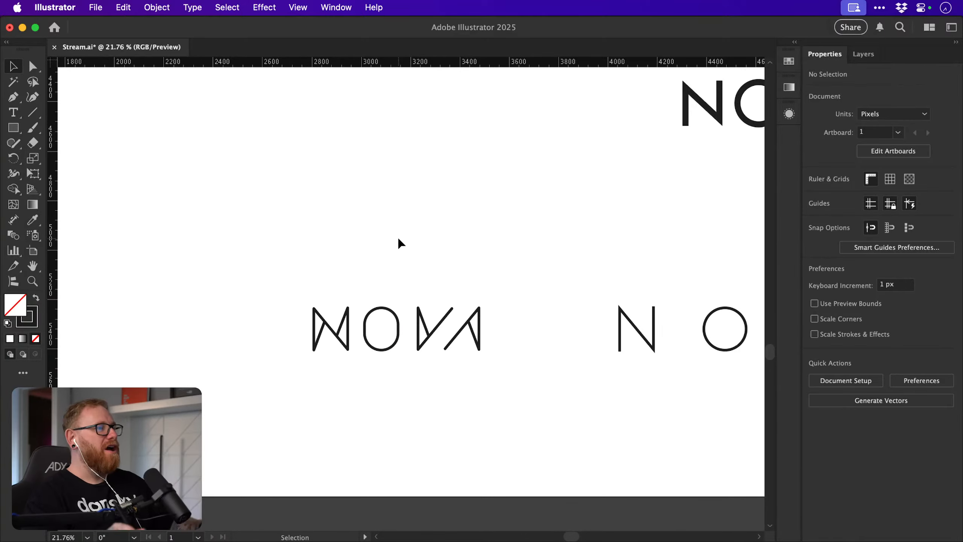
key(super+minus)
key(super+minus)
key(super+s)
scroll(396, 362, up, 5)
scroll(396, 362, right, 2)
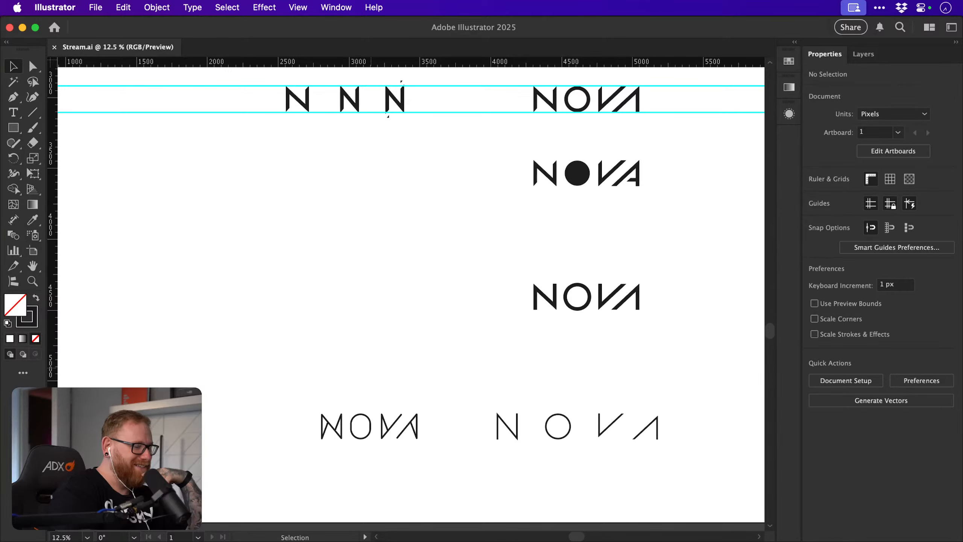
Switch to ChatGPT, request a bit more background story behind the Nova brand because it seems a bit too soulless, and read the reply.
key(super+Tab)
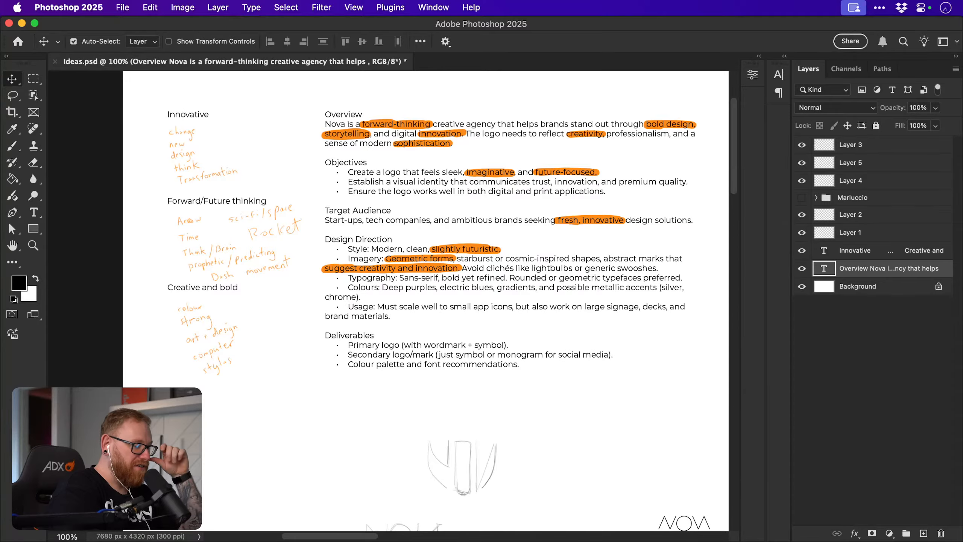
key(super+Tab)
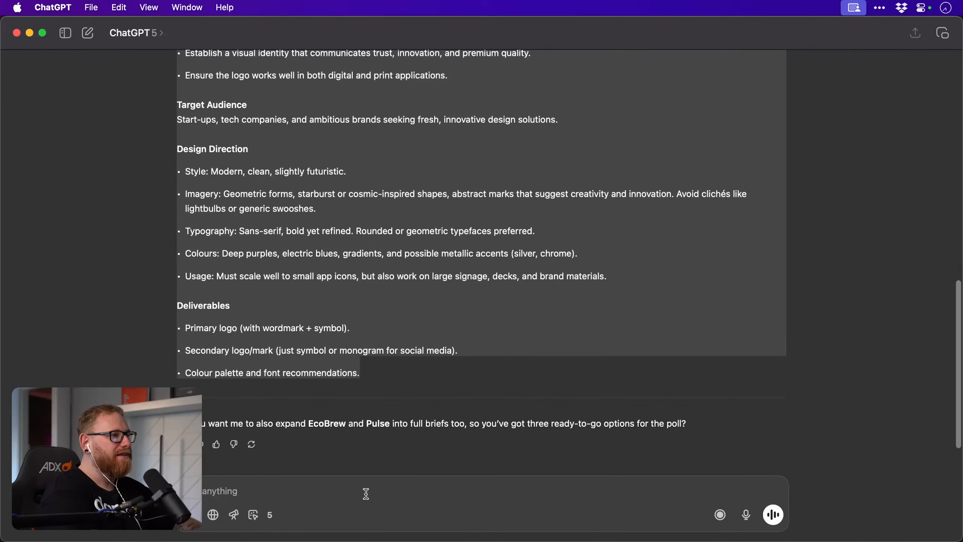
scroll(402, 313, up, 5)
scroll(402, 313, down, 5)
text(Nova - generate me a )
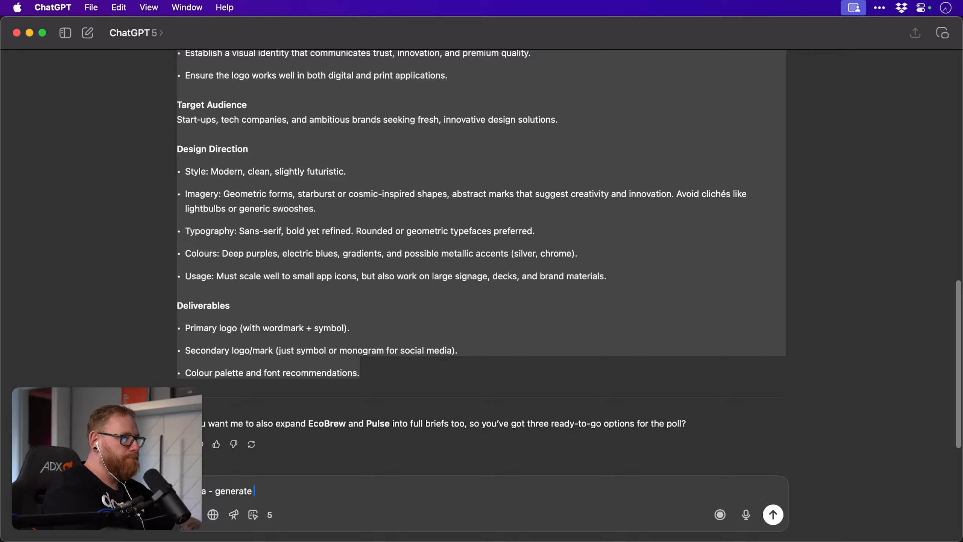
text(bit)
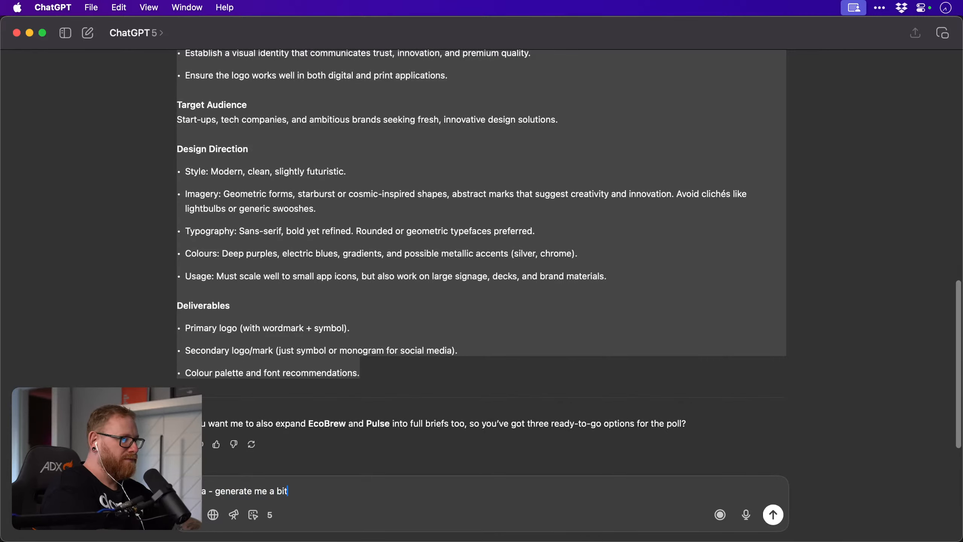
text( more bac)
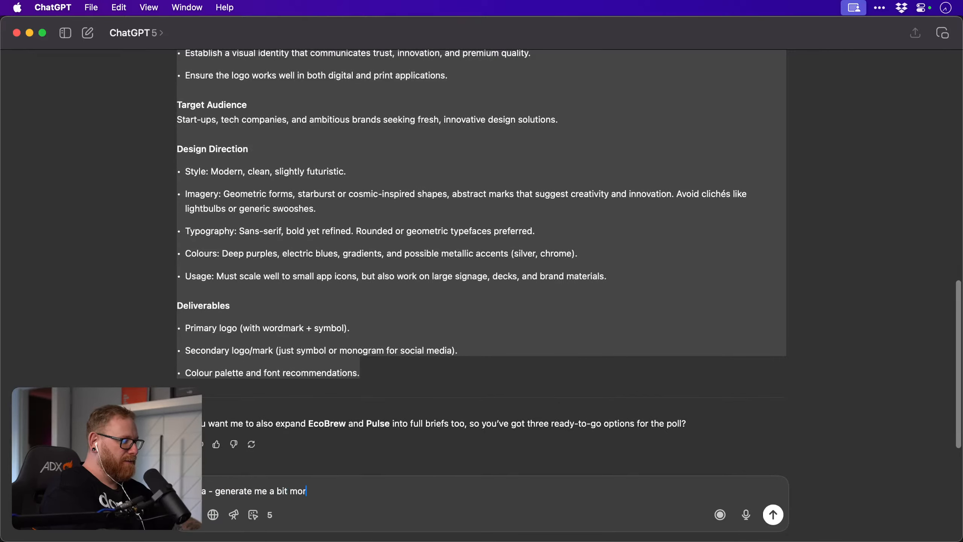
text(kground story behind the brand etc, Moosh said it's a bit too souless)
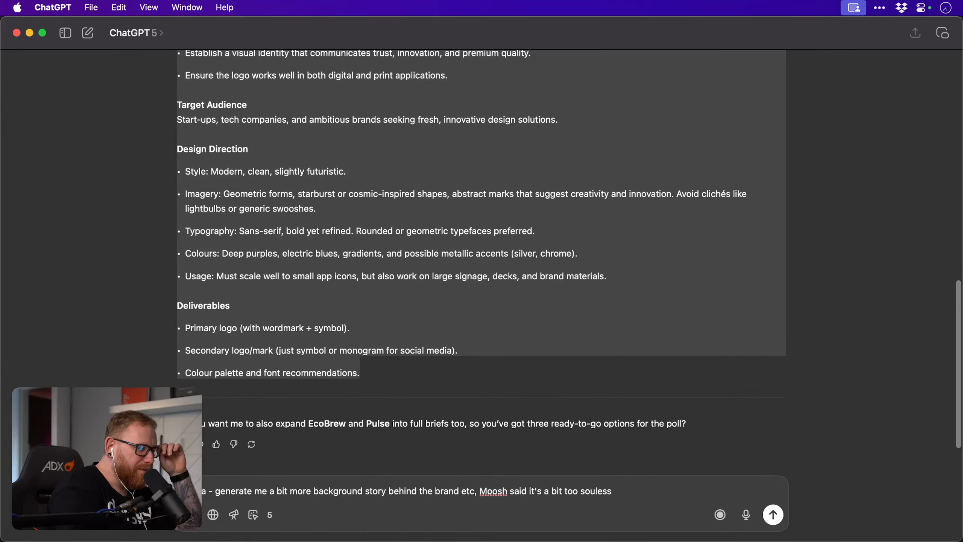
key(Return)
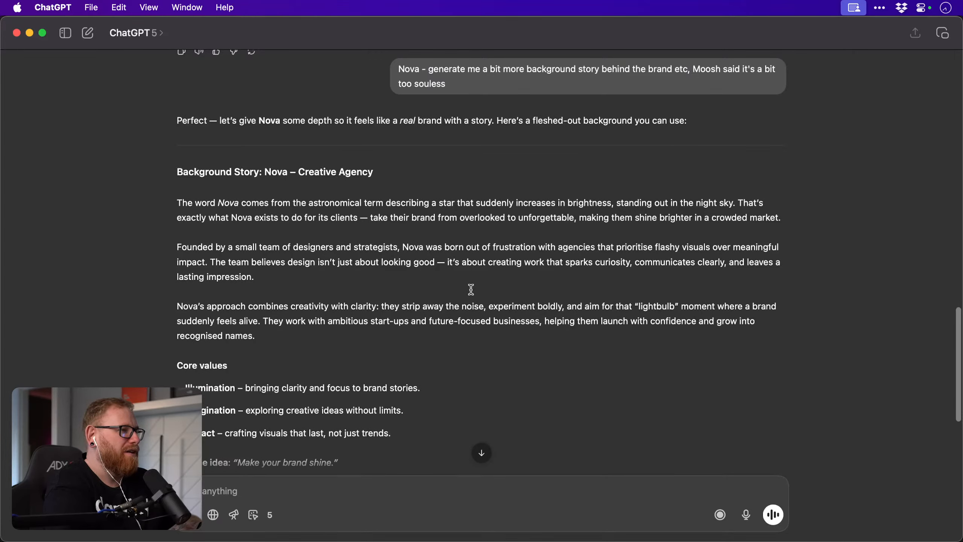
scroll(471, 290, down, 5)
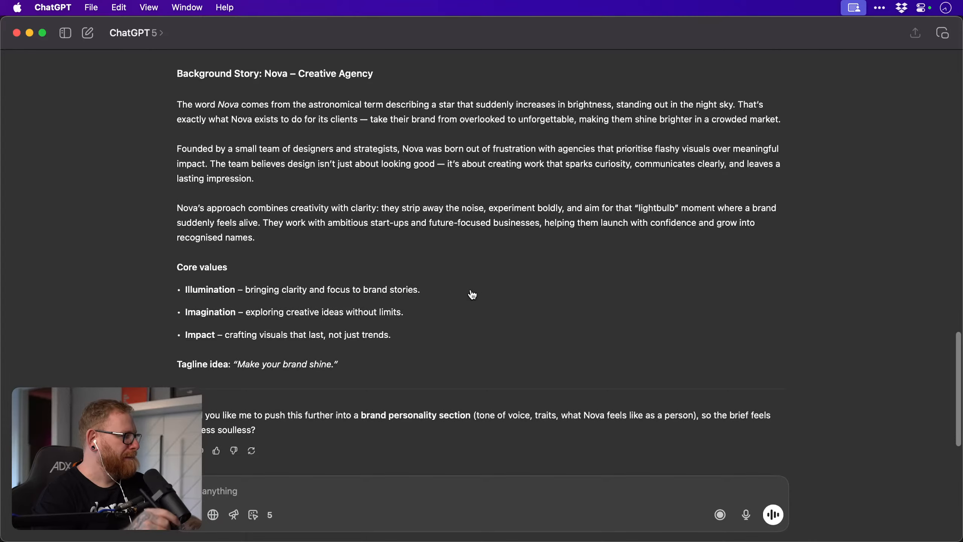
Switch to Ideas.psd in Photoshop and prepare the Brush tool on Layer 2 at a size of 4 px.
key(super+Tab)
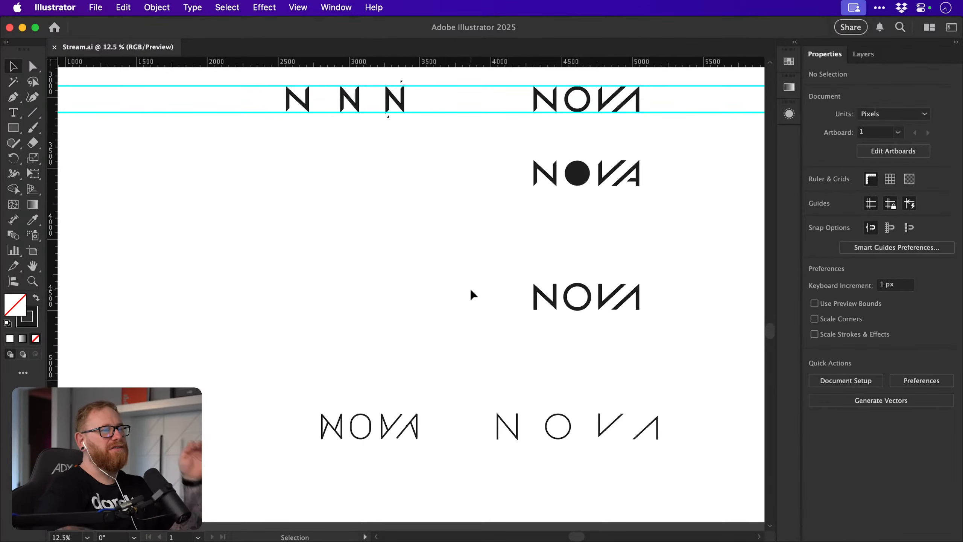
key(super+Tab)
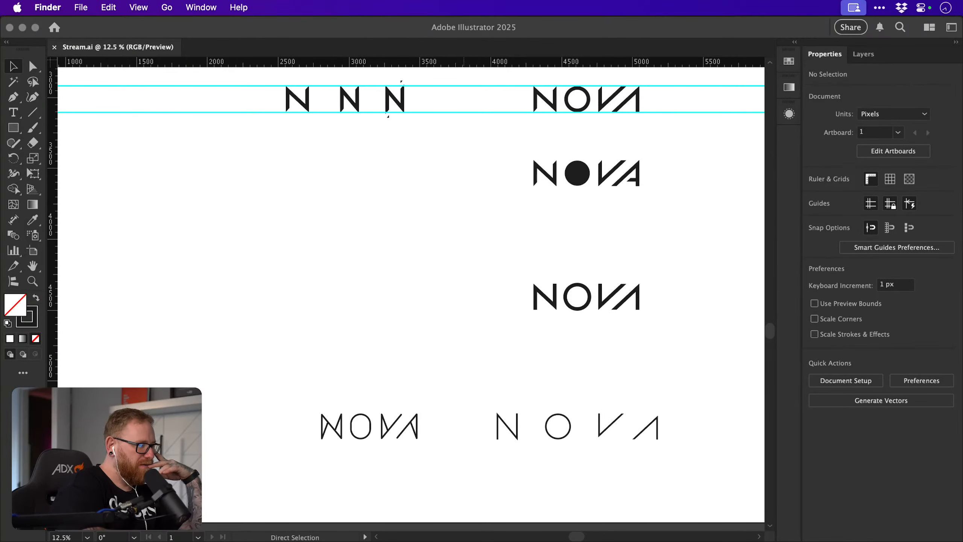
key(super+Tab)
drag(490, 367, 508, 310)
key(b)
drag(432, 380, 451, 337)
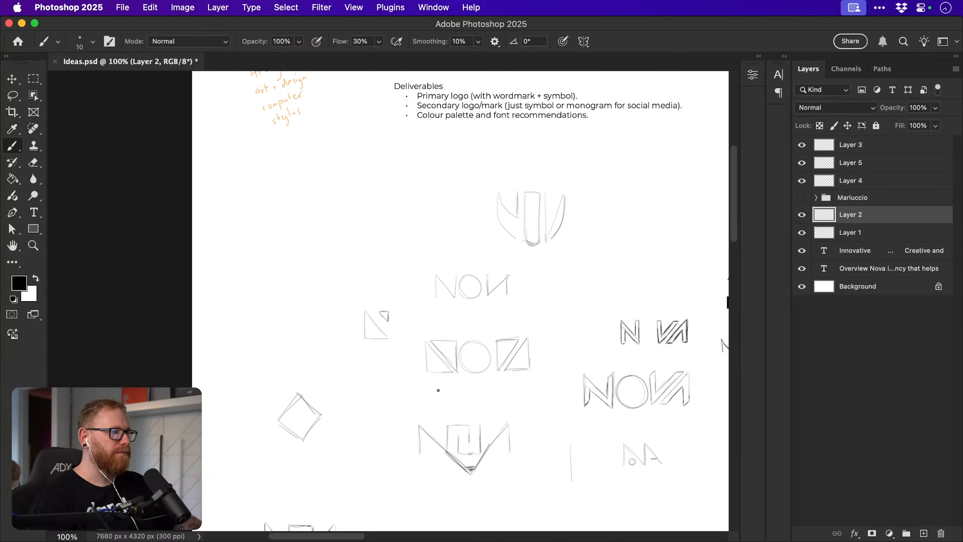
key(bracketleft)
key(bracketleft)
drag(439, 395, 417, 242)
drag(440, 372, 345, 343)
key(z)
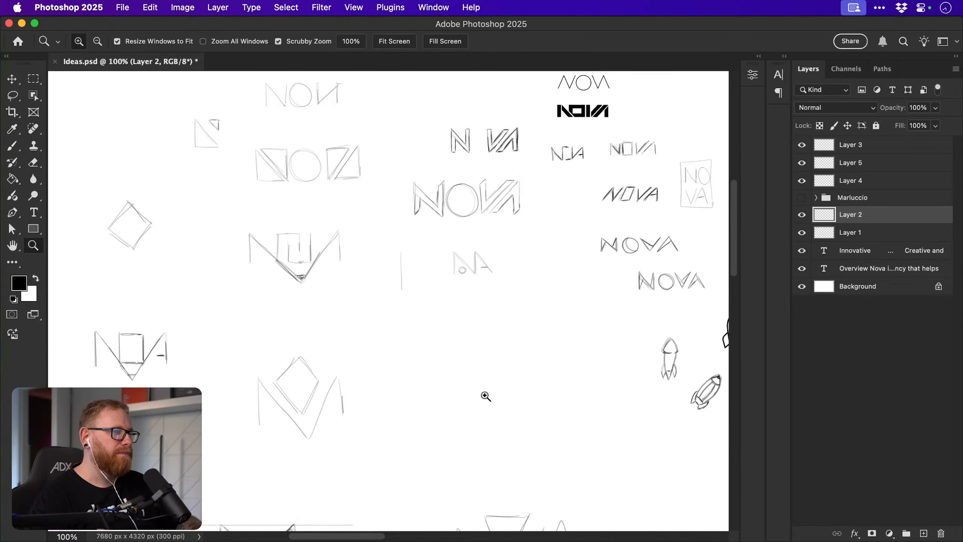
drag(485, 396, 516, 399)
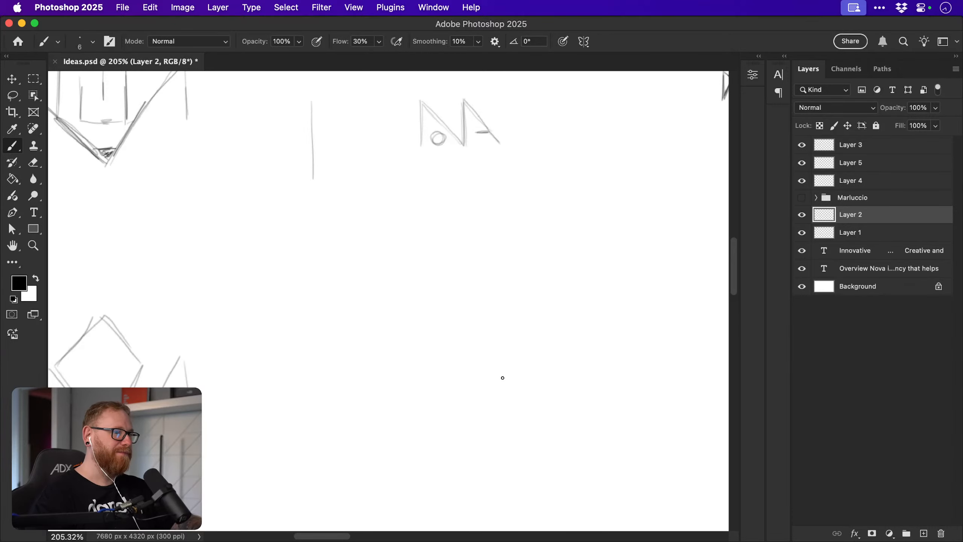
scroll(502, 377, down, 5)
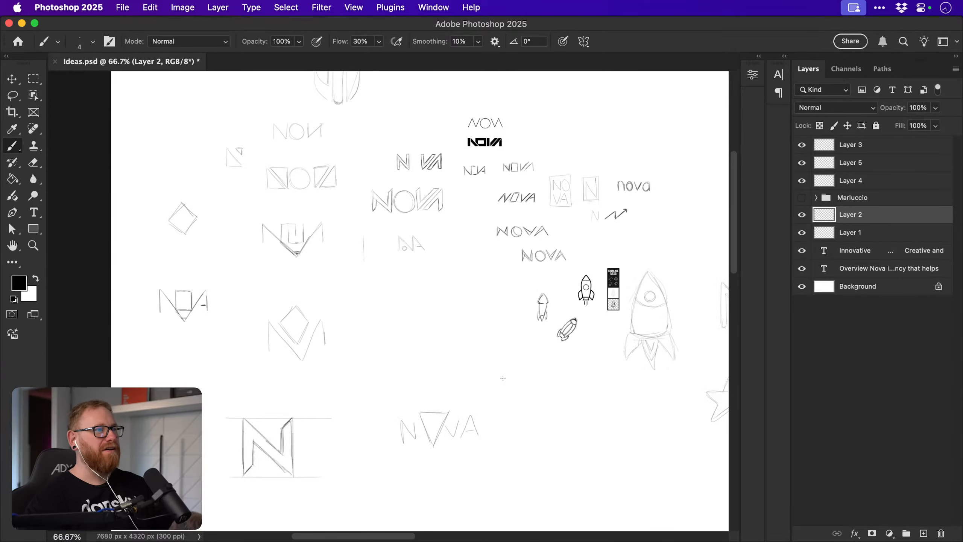
Sketch a five-pointed star with a broken outline and one long diagonal stroke in the empty space below the large rocket.
scroll(502, 378, right, 5)
scroll(502, 378, up, 2)
drag(419, 355, 298, 296)
key(z)
drag(466, 368, 498, 368)
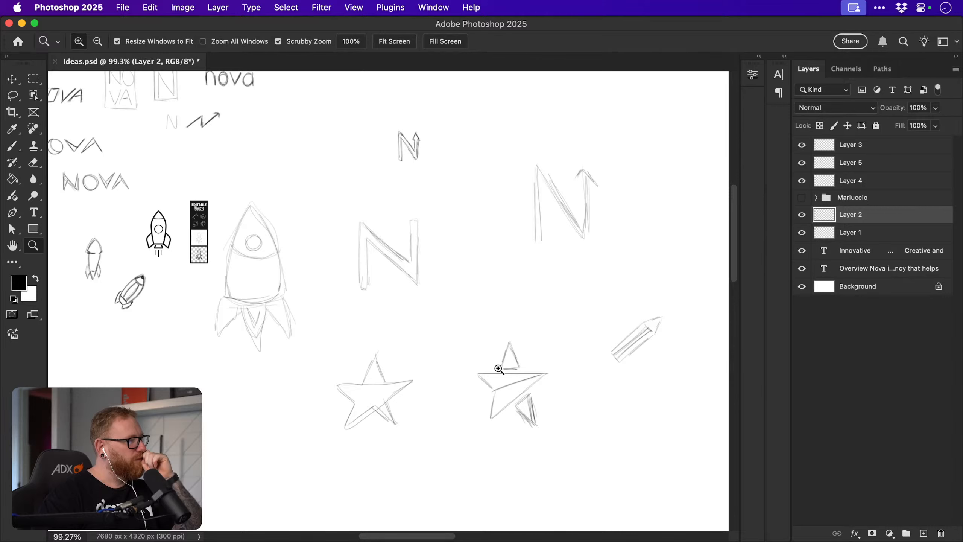
drag(254, 439, 378, 391)
key(b)
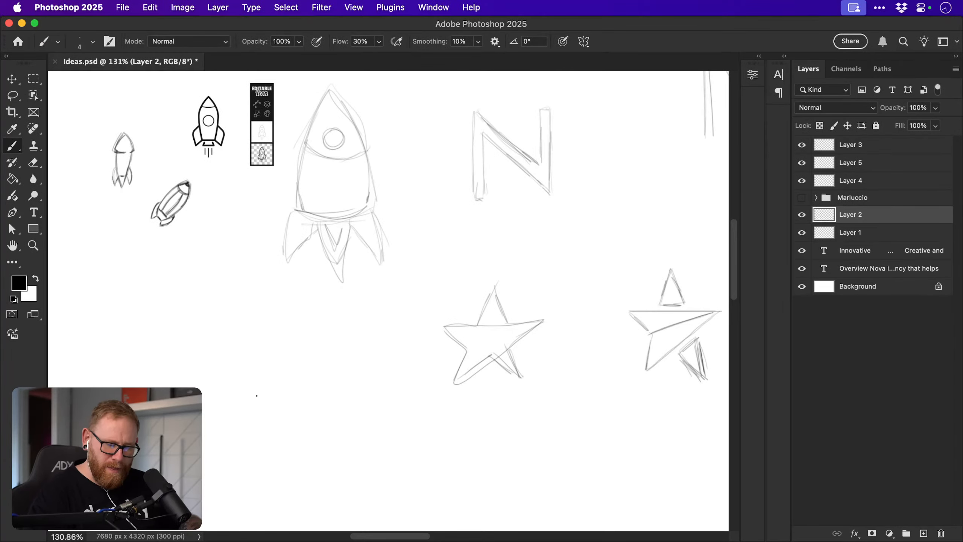
mouse_move(217, 377)
mouse_down()
mouse_move(255, 376)
mouse_move(214, 380)
mouse_move(255, 343)
mouse_move(261, 352)
mouse_move(224, 432)
mouse_move(299, 376)
mouse_move(291, 425)
mouse_up()
drag(269, 416, 291, 427)
drag(231, 394, 247, 400)
drag(228, 435, 297, 388)
mouse_move(245, 373)
mouse_down()
mouse_move(253, 347)
mouse_move(270, 374)
mouse_up()
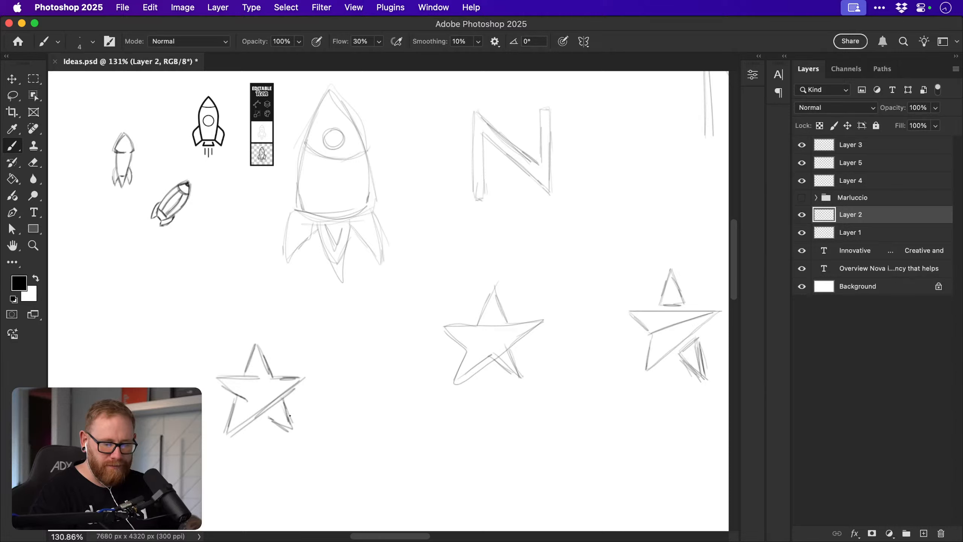
Darken and thicken the new star's strokes, extending its side tips and its lower right point.
drag(285, 409, 294, 429)
drag(226, 385, 297, 431)
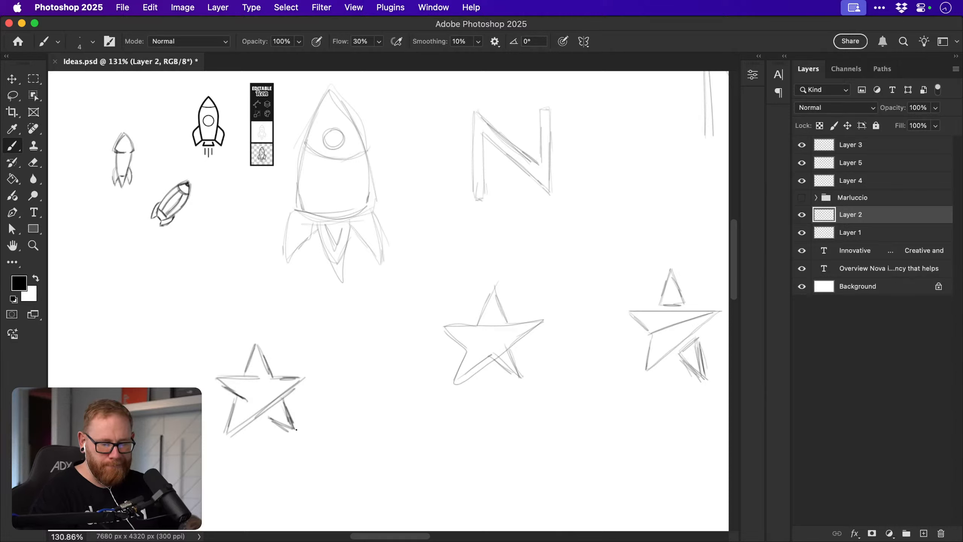
drag(285, 398, 298, 432)
scroll(309, 406, left, 5)
drag(310, 377, 392, 374)
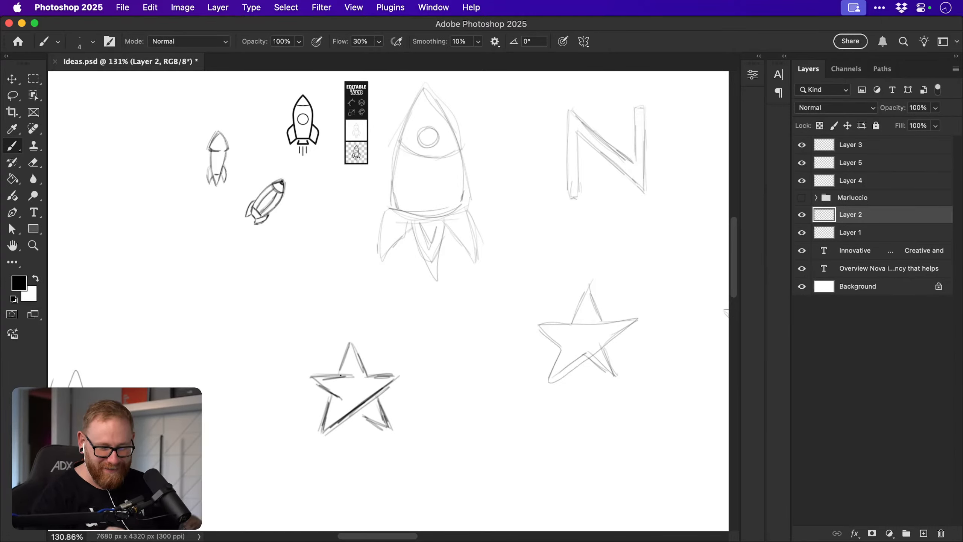
drag(340, 375, 353, 351)
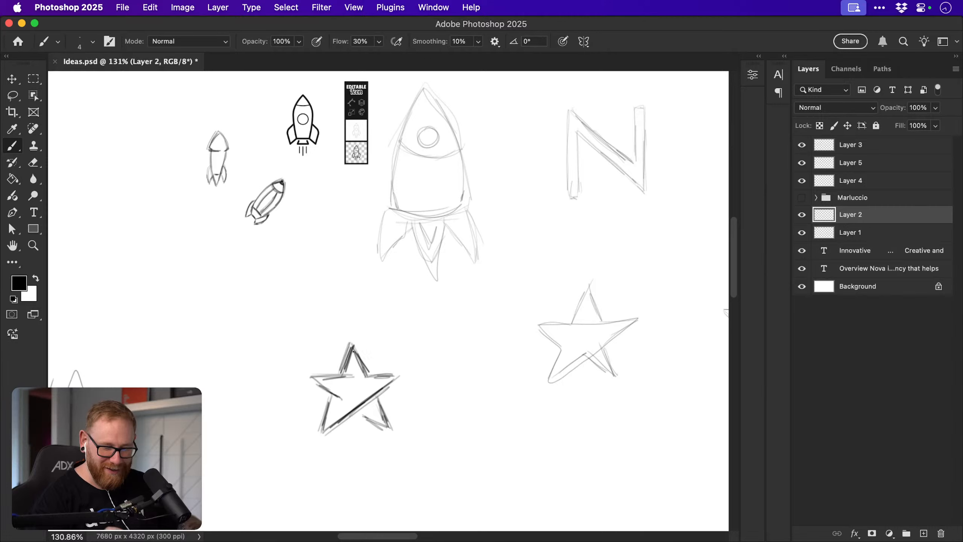
mouse_move(363, 418)
mouse_down()
mouse_move(384, 429)
mouse_move(379, 399)
mouse_move(392, 439)
mouse_up()
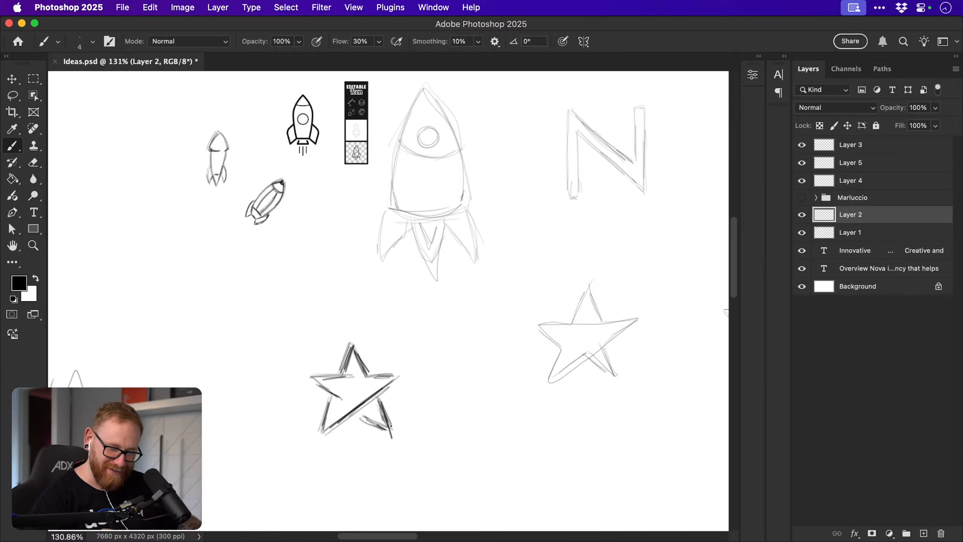
drag(379, 403, 392, 436)
drag(366, 416, 393, 435)
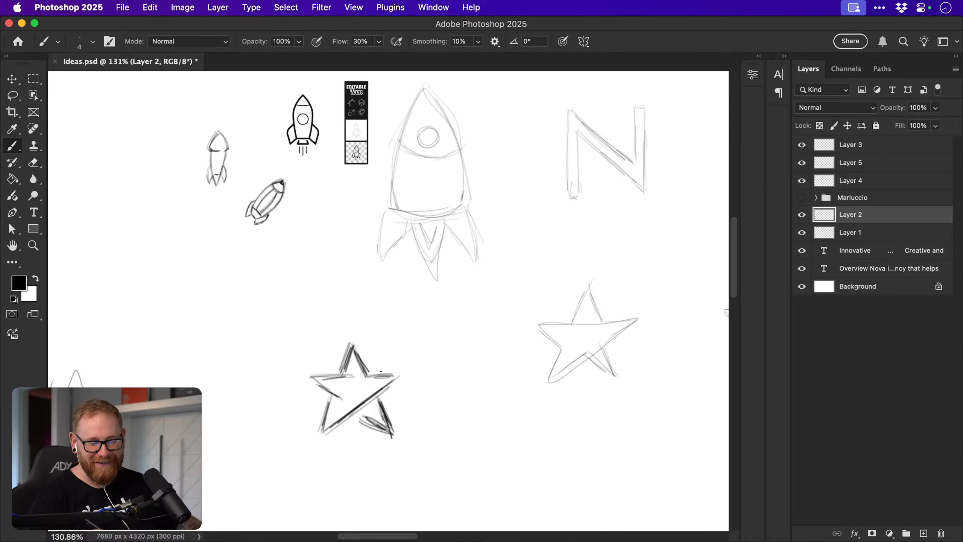
mouse_move(380, 374)
mouse_down()
mouse_move(401, 375)
mouse_move(375, 396)
mouse_up()
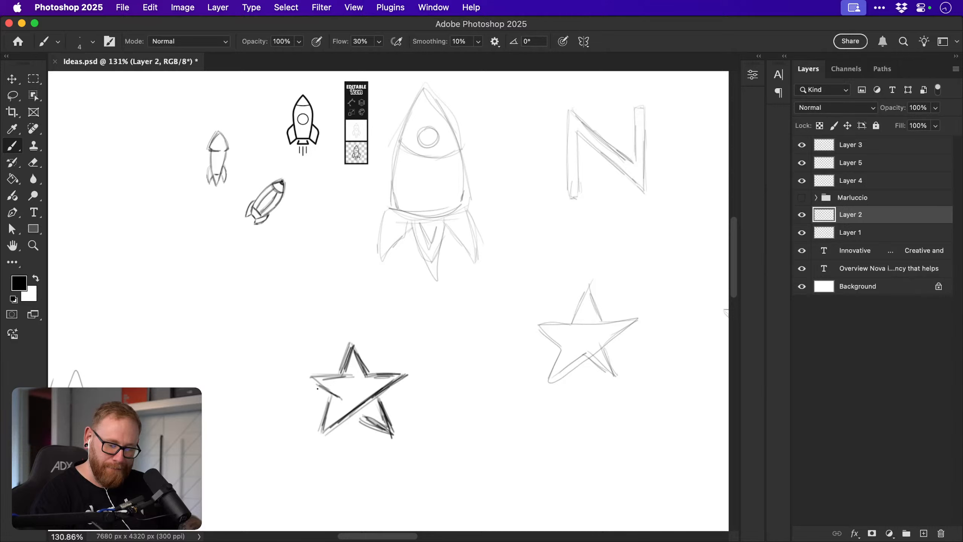
mouse_move(308, 378)
mouse_down()
mouse_move(339, 394)
mouse_move(305, 378)
mouse_move(349, 375)
mouse_up()
drag(316, 377, 348, 375)
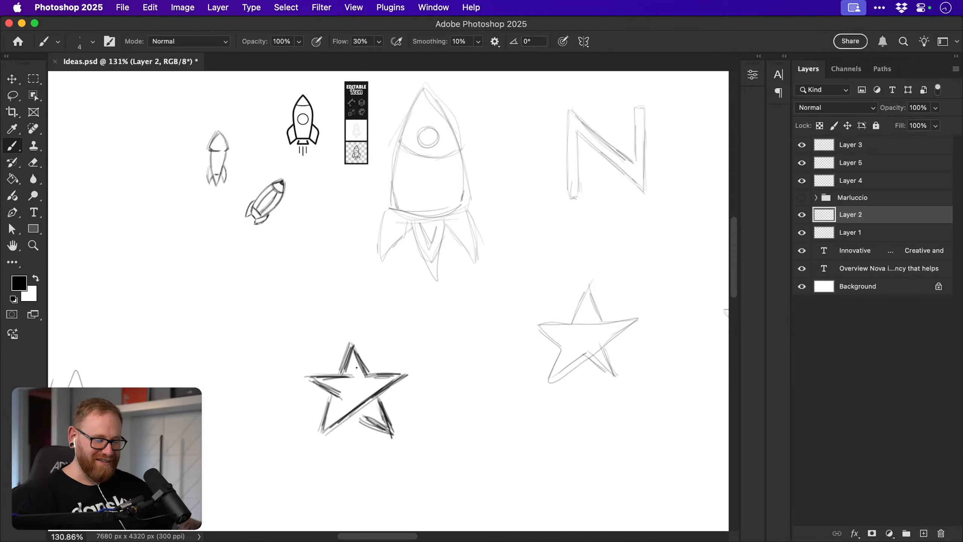
Start another star sketch in the blank area below the small NA sketch by drawing two long sides meeting at a peak.
mouse_move(356, 367)
mouse_down()
mouse_move(399, 371)
mouse_move(378, 397)
mouse_move(384, 380)
mouse_up()
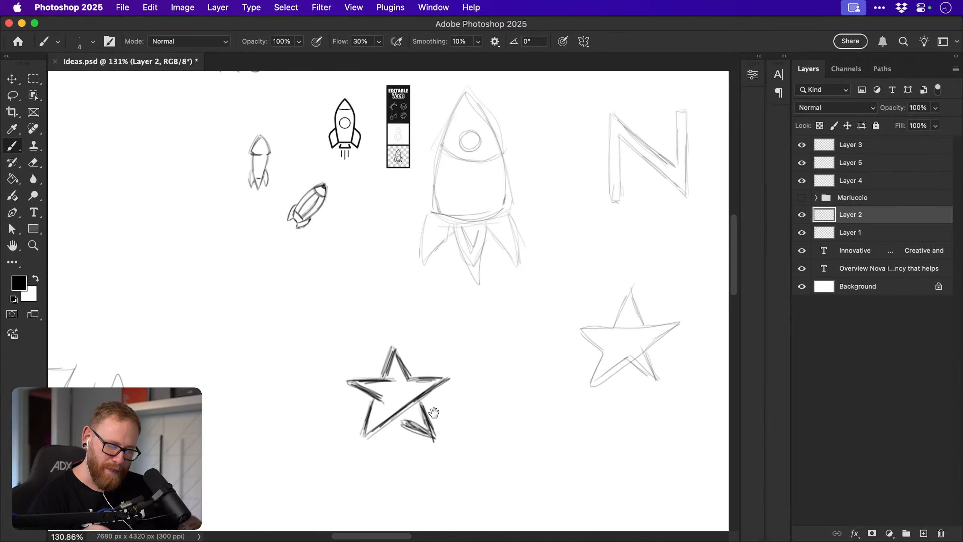
drag(499, 376, 535, 377)
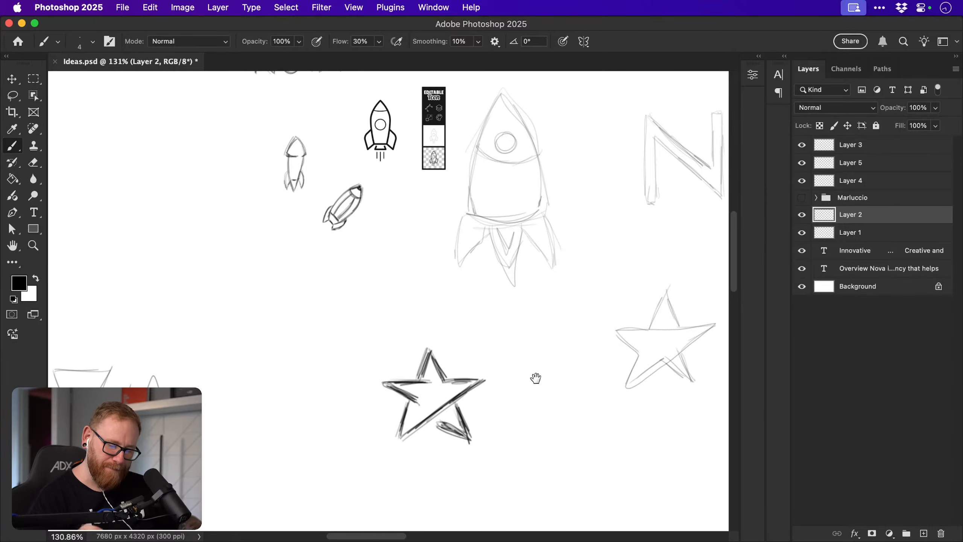
key(super+minus)
drag(375, 360, 404, 367)
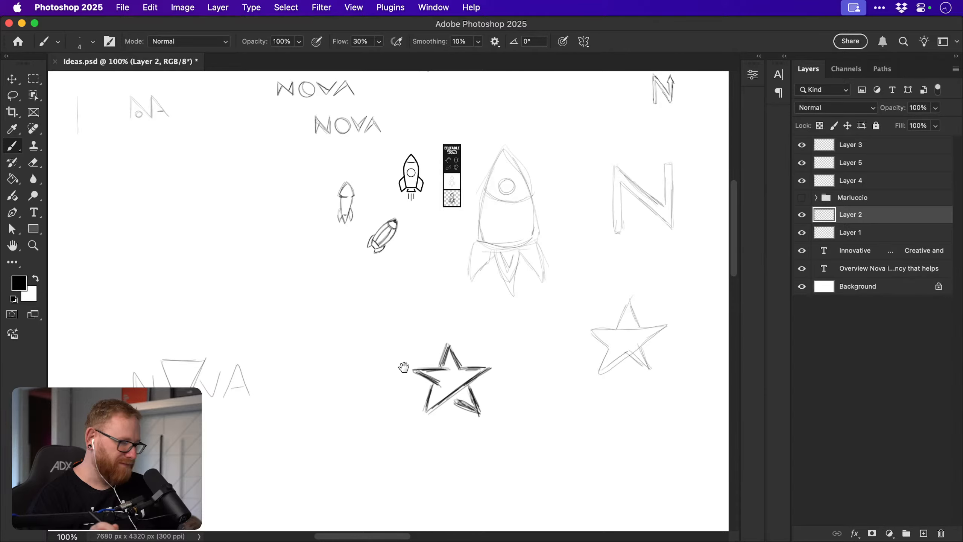
mouse_move(363, 342)
mouse_down()
mouse_move(453, 374)
mouse_move(433, 417)
mouse_up()
key(z)
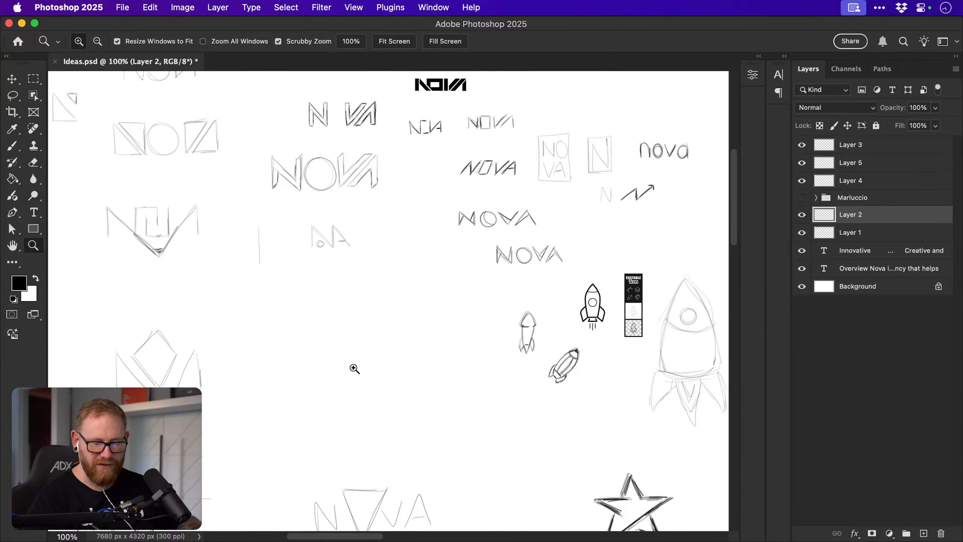
drag(355, 370, 379, 381)
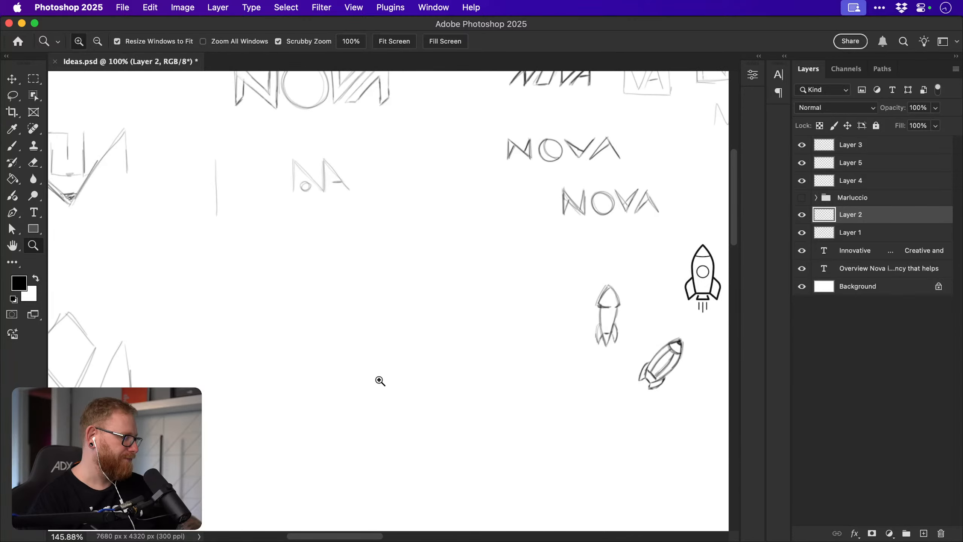
key(b)
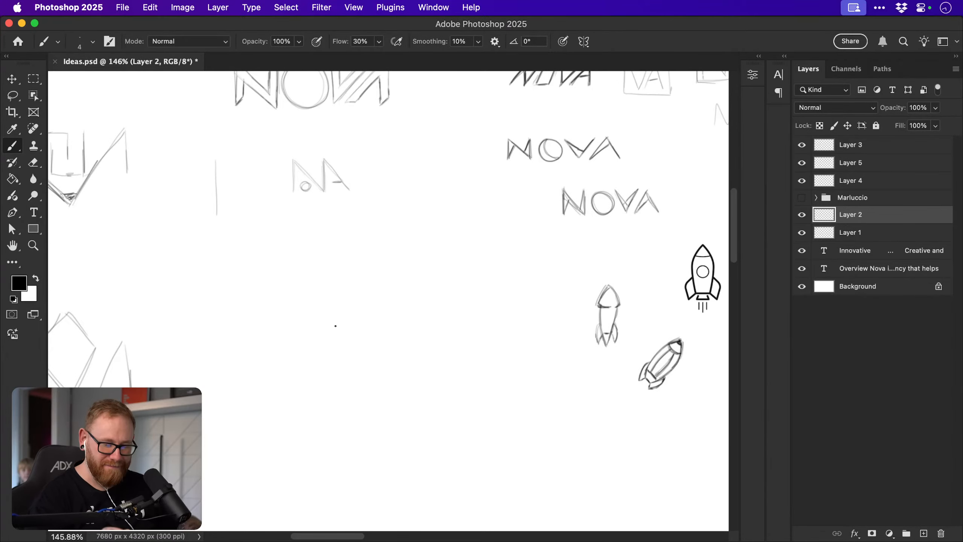
mouse_move(350, 272)
mouse_down()
mouse_move(320, 379)
mouse_move(322, 296)
mouse_move(286, 367)
mouse_move(376, 369)
mouse_up()
key(ctrl+z)
drag(338, 311, 378, 381)
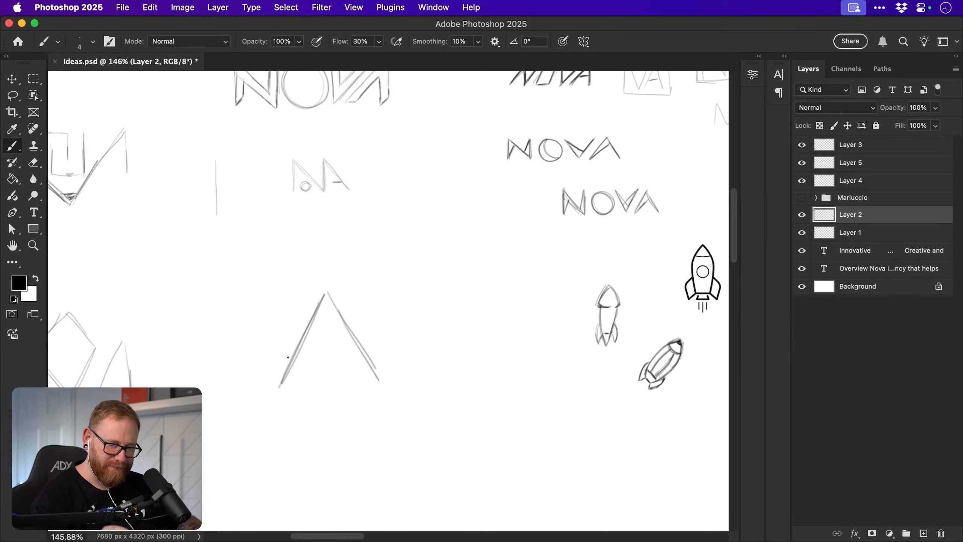
Try crossing the peak with a rising diagonal and a horizontal stroke to form a star, and undo both strokes.
drag(278, 388, 382, 319)
drag(256, 321, 398, 311)
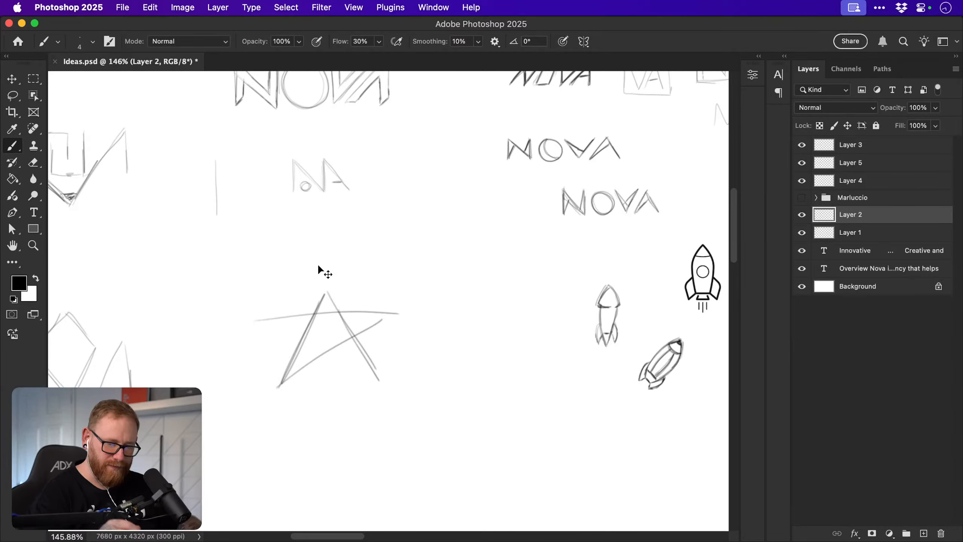
key(ctrl+z)
key(ctrl+z)
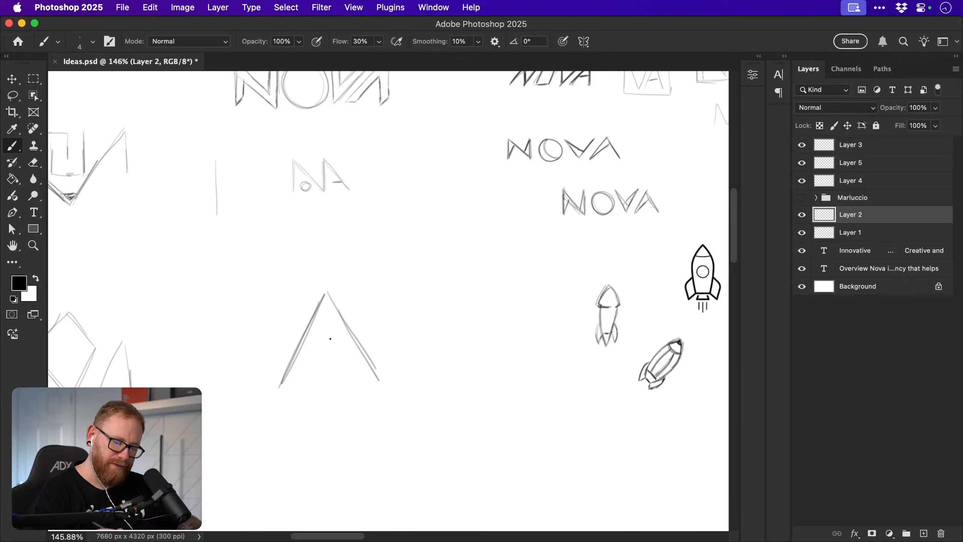
Cross the peak with a rising diagonal and add a left side tip and a short stroke at the lower right leg.
drag(279, 388, 401, 315)
drag(280, 388, 404, 317)
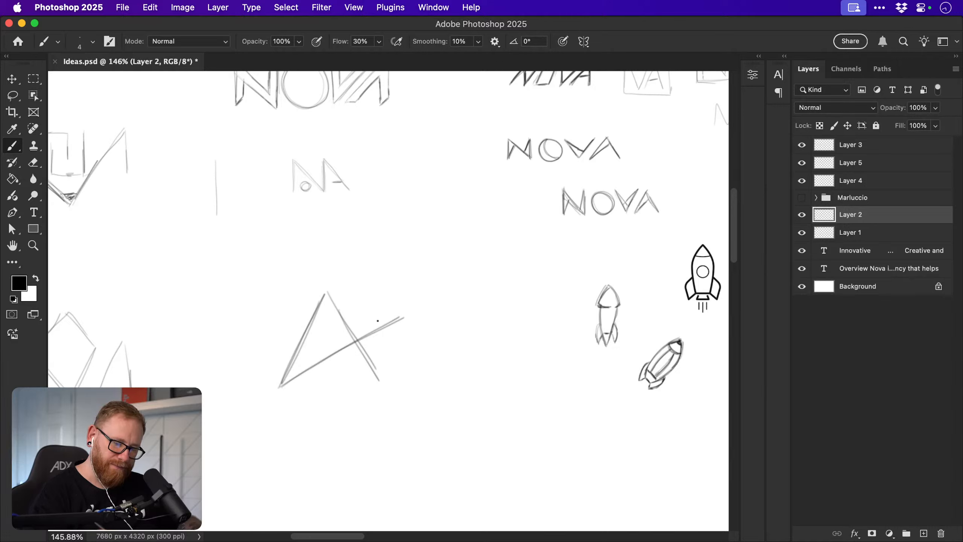
mouse_move(261, 320)
mouse_down()
mouse_move(305, 318)
mouse_move(289, 343)
mouse_up()
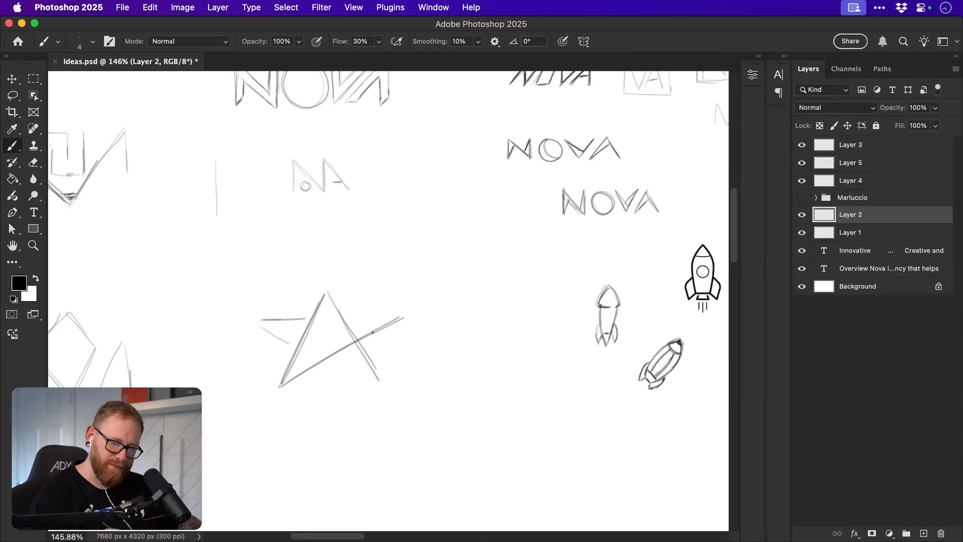
mouse_move(334, 366)
mouse_down()
mouse_move(362, 373)
mouse_move(341, 367)
mouse_up()
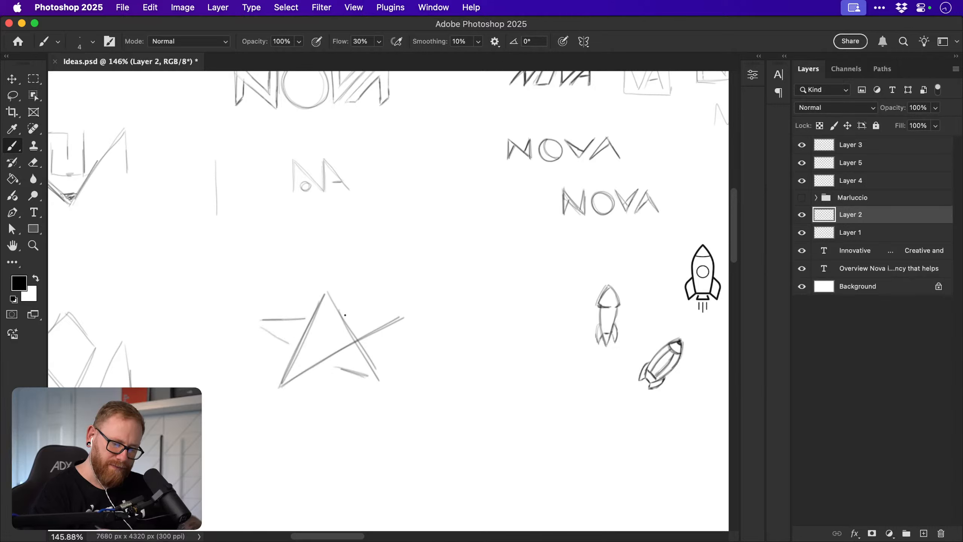
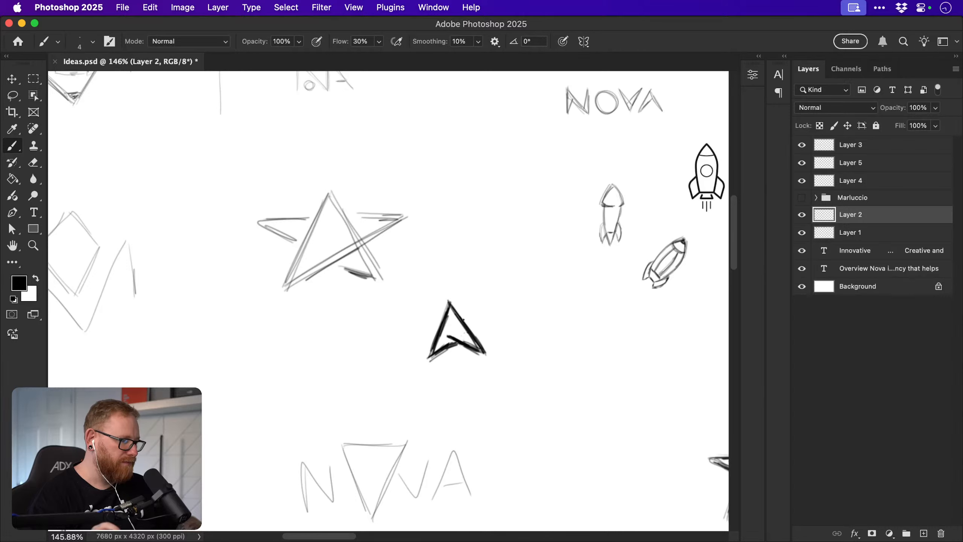
Darken and thicken the base and left side of the small bold arrow sketch below the large star.
scroll(488, 374, up, 2)
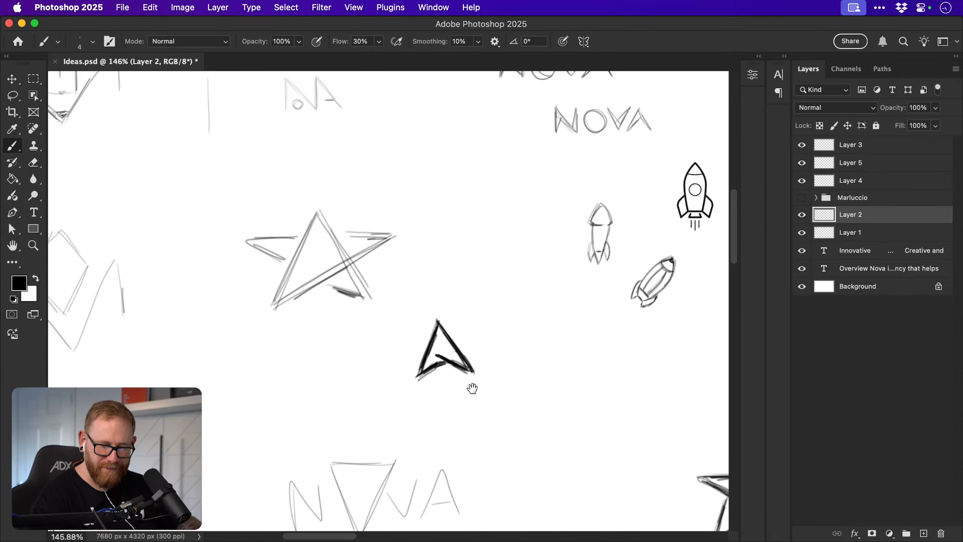
mouse_move(420, 375)
mouse_down()
mouse_move(443, 366)
mouse_move(466, 373)
mouse_up()
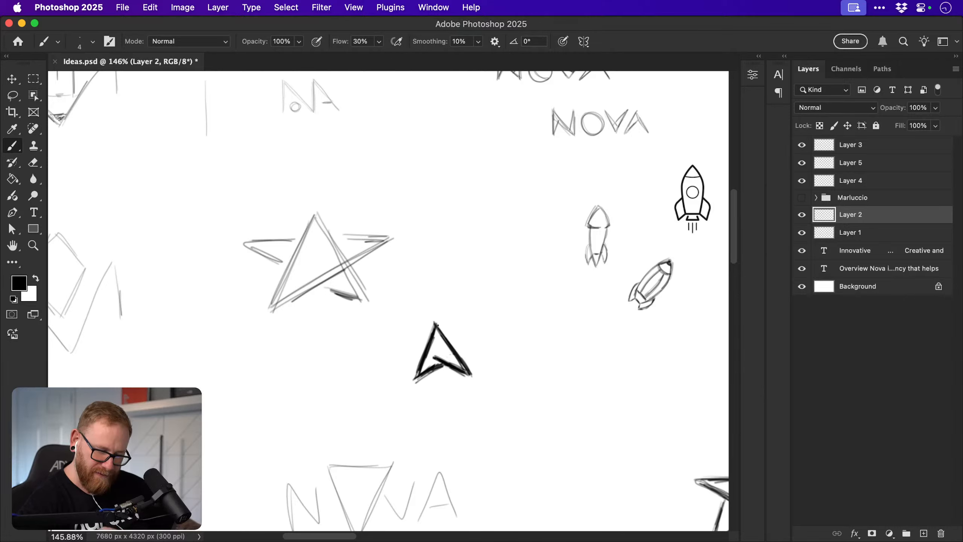
mouse_move(437, 327)
mouse_down()
mouse_move(468, 378)
mouse_move(416, 379)
mouse_move(440, 367)
mouse_move(420, 375)
mouse_up()
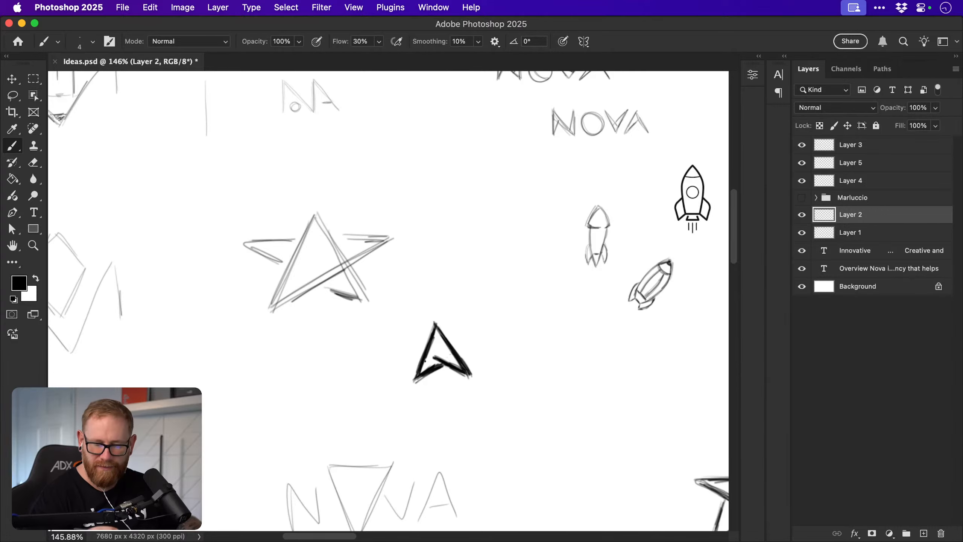
drag(434, 325, 419, 374)
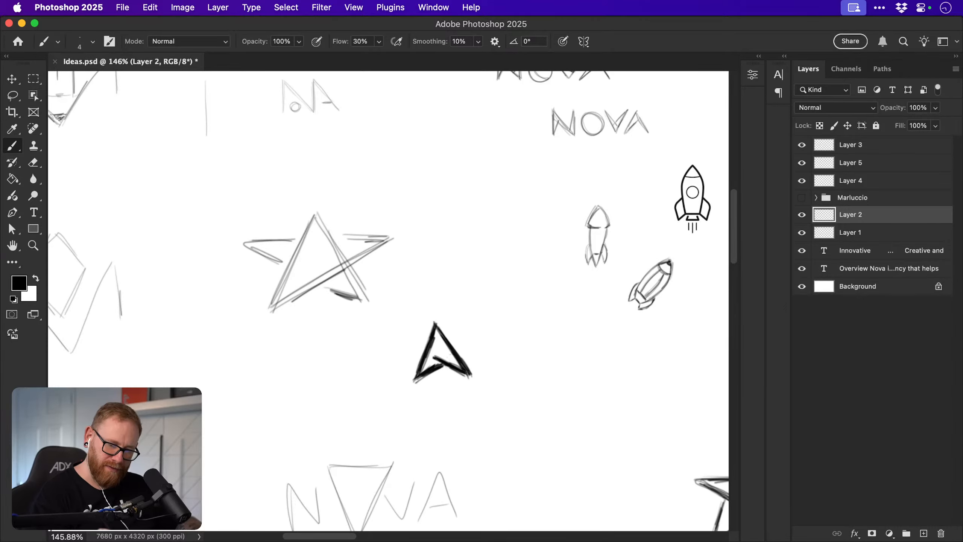
Try turning the small bold arrow into a star by sketching angled tips on both of its sides.
mouse_move(499, 366)
mouse_down()
mouse_move(521, 386)
mouse_move(441, 362)
mouse_move(398, 375)
mouse_up()
key(z)
key(b)
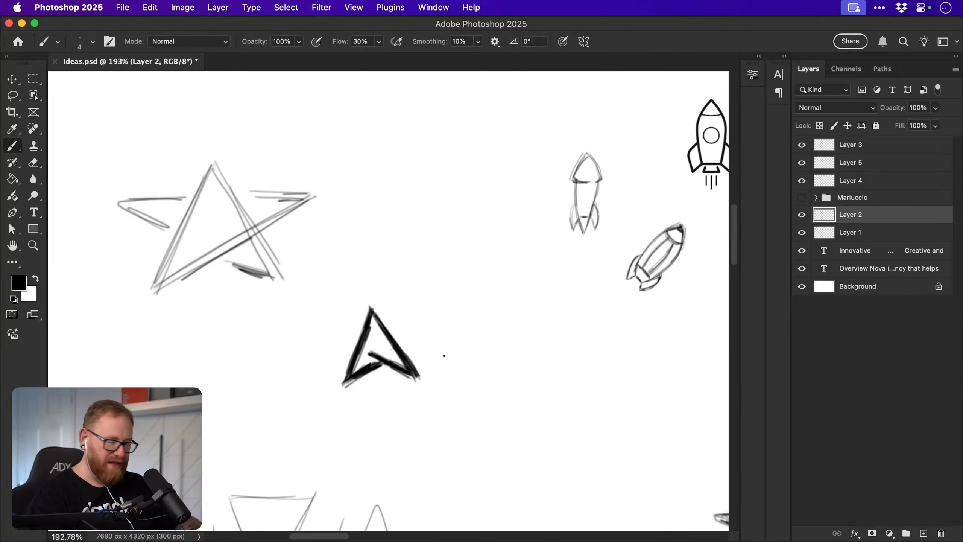
drag(476, 367, 470, 388)
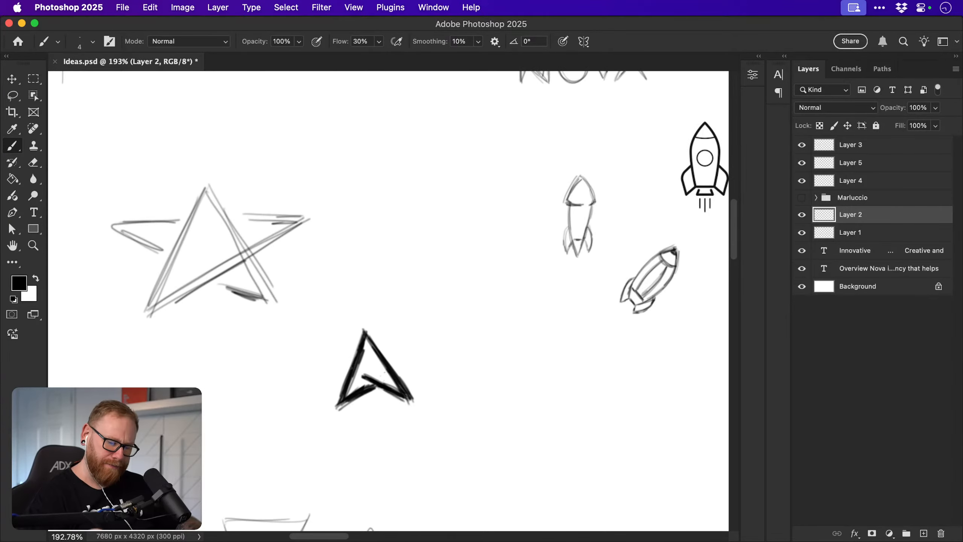
mouse_move(341, 367)
mouse_down()
mouse_move(354, 345)
mouse_move(324, 351)
mouse_up()
key(super+z)
drag(338, 349, 323, 352)
drag(323, 352, 339, 361)
mouse_move(386, 338)
mouse_down()
mouse_move(401, 335)
mouse_move(396, 352)
mouse_up()
mouse_move(386, 338)
mouse_down()
mouse_move(406, 331)
mouse_move(401, 347)
mouse_move(383, 340)
mouse_move(399, 345)
mouse_move(332, 350)
mouse_move(355, 342)
mouse_move(392, 360)
mouse_move(403, 331)
mouse_move(382, 340)
mouse_up()
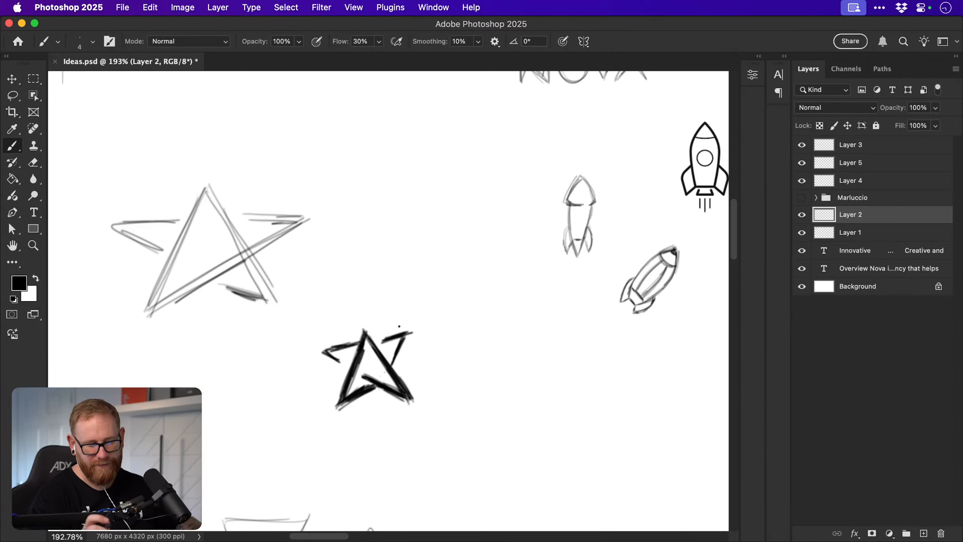
Undo the side tip strokes drawn around the small bold arrow.
key(super+z)
key(super+z)
key(super+z)
key(super+z)
key(super+z)
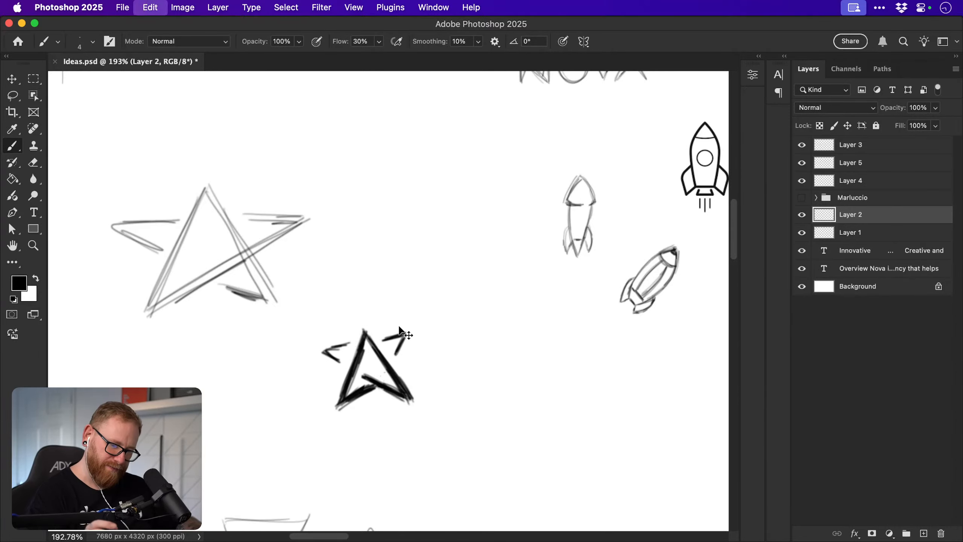
scroll(396, 353, right, 3)
key(super+z)
key(super+z)
key(super+z)
key(super+z)
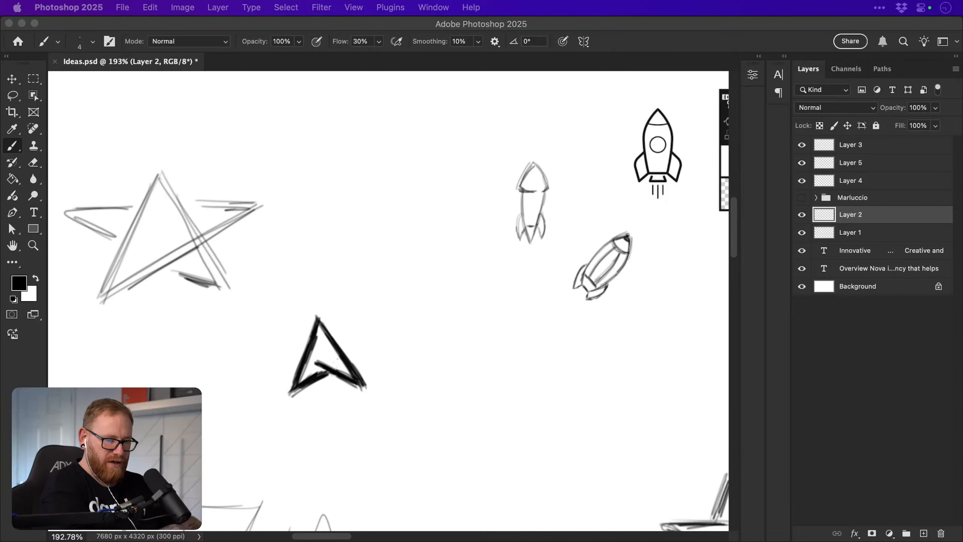
click(154, 222)
mouse_move(177, 162)
mouse_down()
mouse_move(179, 302)
mouse_move(176, 157)
mouse_up()
key(super+z)
Sketch a four-pointed star with inward-curving sides in the blank area above the bold arrow and darken its outline.
drag(308, 237, 471, 282)
drag(530, 315, 504, 380)
mouse_move(455, 162)
mouse_down()
mouse_move(445, 191)
mouse_move(422, 211)
mouse_up()
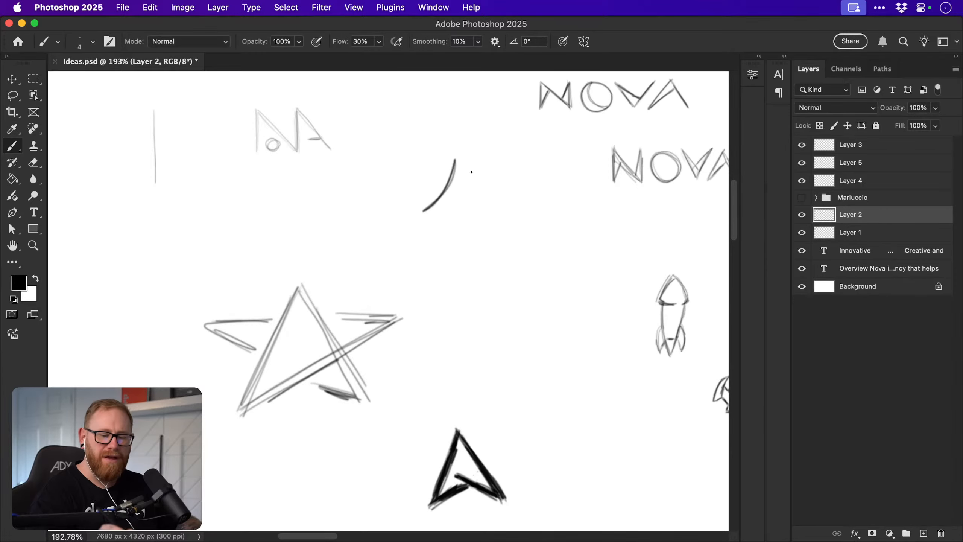
drag(456, 160, 495, 207)
drag(421, 216, 455, 250)
mouse_move(491, 211)
mouse_down()
mouse_move(458, 263)
mouse_move(465, 245)
mouse_up()
drag(421, 216, 454, 258)
drag(419, 211, 463, 258)
drag(453, 174, 421, 216)
mouse_move(455, 167)
mouse_down()
mouse_move(487, 213)
mouse_move(460, 259)
mouse_up()
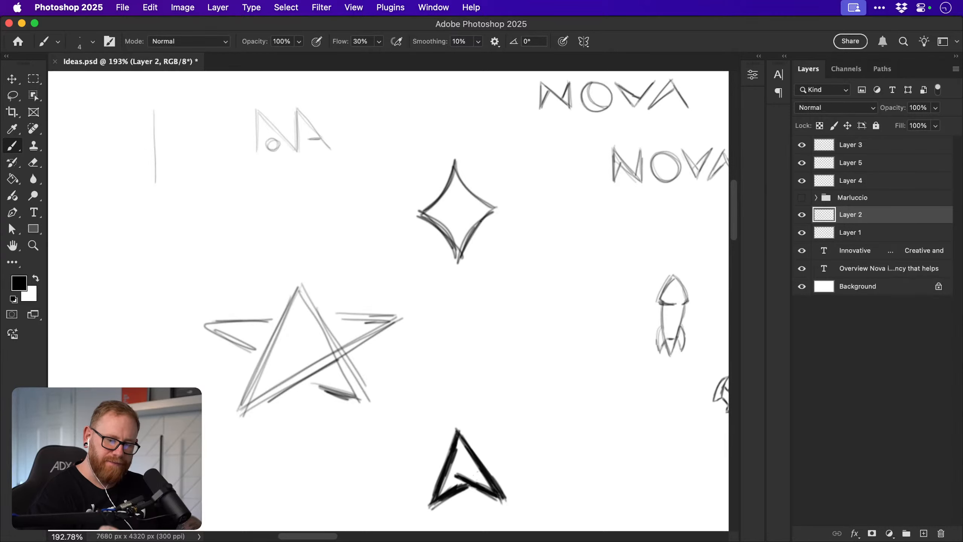
drag(495, 210, 462, 246)
Sketch a diamond outline with doubled strokes in the blank area below the NOVA wordmark that has a triangle as its O.
drag(569, 300, 572, 245)
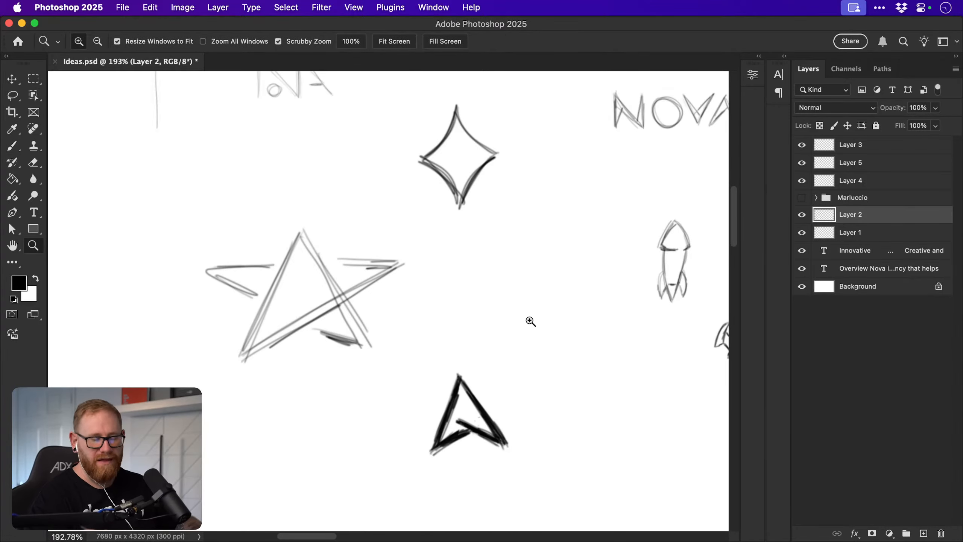
scroll(527, 320, down, 5)
scroll(484, 285, up, 1)
drag(484, 285, 435, 227)
drag(477, 478, 510, 445)
drag(479, 477, 509, 451)
drag(514, 450, 533, 472)
drag(477, 481, 506, 512)
drag(534, 478, 509, 507)
drag(533, 484, 512, 505)
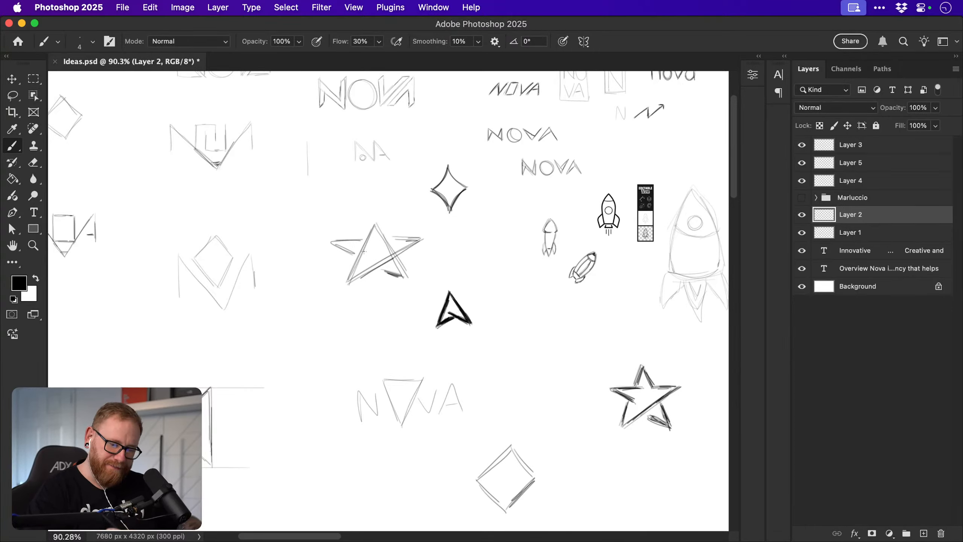
Darken the large five-pointed star's peak sides, long rising diagonal and both side tips.
drag(376, 215, 349, 277)
drag(371, 227, 348, 278)
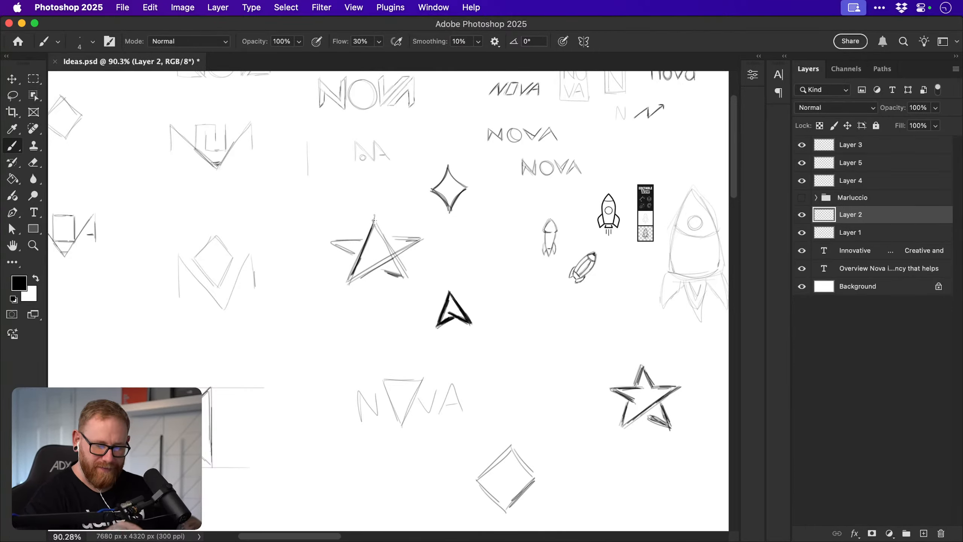
mouse_move(374, 220)
mouse_down()
mouse_move(408, 277)
mouse_move(405, 250)
mouse_up()
drag(350, 278, 415, 240)
drag(338, 243, 359, 255)
mouse_move(337, 243)
mouse_down()
mouse_move(405, 281)
mouse_move(355, 244)
mouse_move(410, 234)
mouse_up()
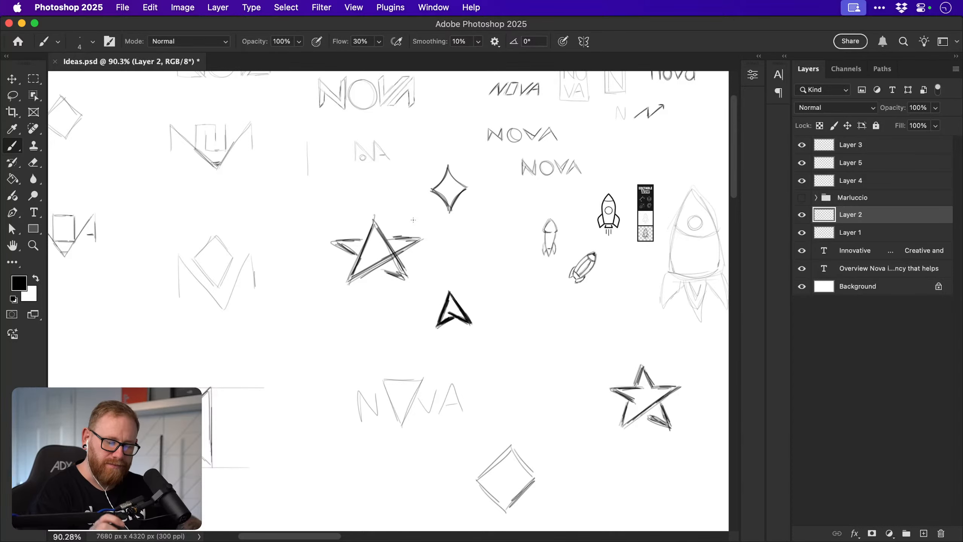
Sketch a narrow A-shaped peak with two slanted legs in the blank area below the large five-pointed star.
key(z)
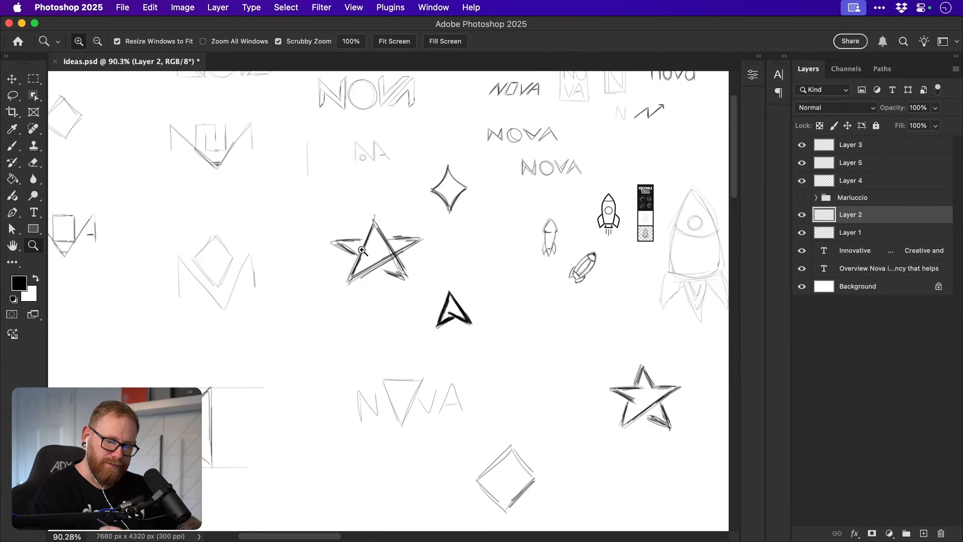
drag(355, 260, 415, 258)
key(v)
key(b)
drag(451, 222, 483, 57)
drag(310, 373, 343, 295)
drag(333, 330, 299, 410)
drag(348, 296, 407, 406)
mouse_move(361, 320)
mouse_down()
mouse_move(393, 371)
mouse_move(390, 405)
mouse_up()
Wrap a tilted elliptical ring around the new peak and add a short stroke to its lower right foot.
mouse_move(298, 417)
mouse_down()
mouse_move(370, 388)
mouse_move(372, 329)
mouse_move(299, 390)
mouse_up()
mouse_move(327, 341)
mouse_down()
mouse_move(273, 410)
mouse_move(329, 401)
mouse_up()
mouse_move(328, 400)
mouse_down()
mouse_move(281, 369)
mouse_move(327, 344)
mouse_up()
drag(323, 347, 300, 412)
mouse_move(367, 331)
mouse_down()
mouse_move(410, 334)
mouse_move(309, 414)
mouse_move(379, 377)
mouse_up()
drag(381, 328, 398, 339)
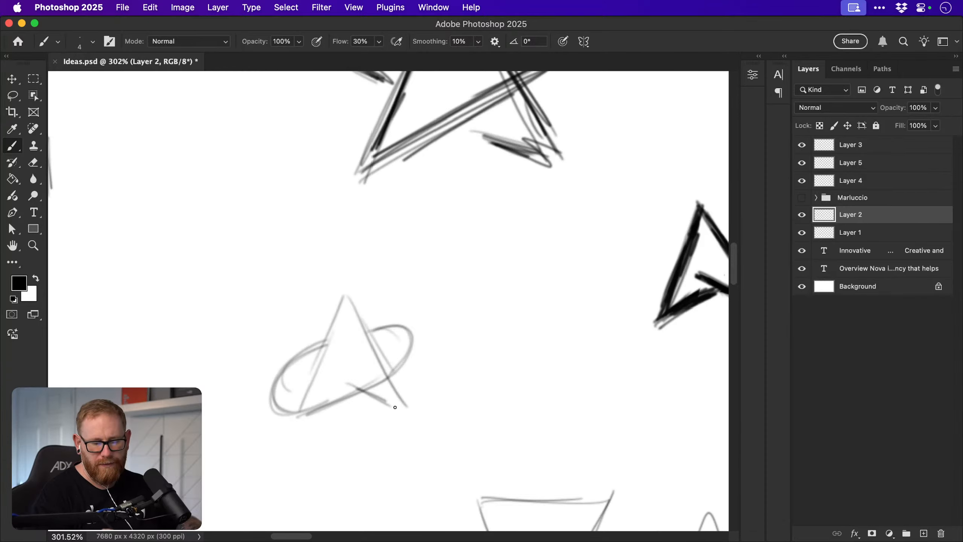
mouse_move(385, 399)
mouse_down()
mouse_move(398, 412)
mouse_move(368, 387)
mouse_move(389, 375)
mouse_up()
Strengthen the peak's left leg, add a smaller inner ring, and extend both feet below the ring.
key(e)
key(b)
drag(345, 296, 303, 411)
mouse_move(301, 355)
mouse_down()
mouse_move(276, 382)
mouse_move(280, 393)
mouse_move(344, 379)
mouse_move(394, 339)
mouse_move(359, 372)
mouse_move(310, 394)
mouse_move(292, 437)
mouse_up()
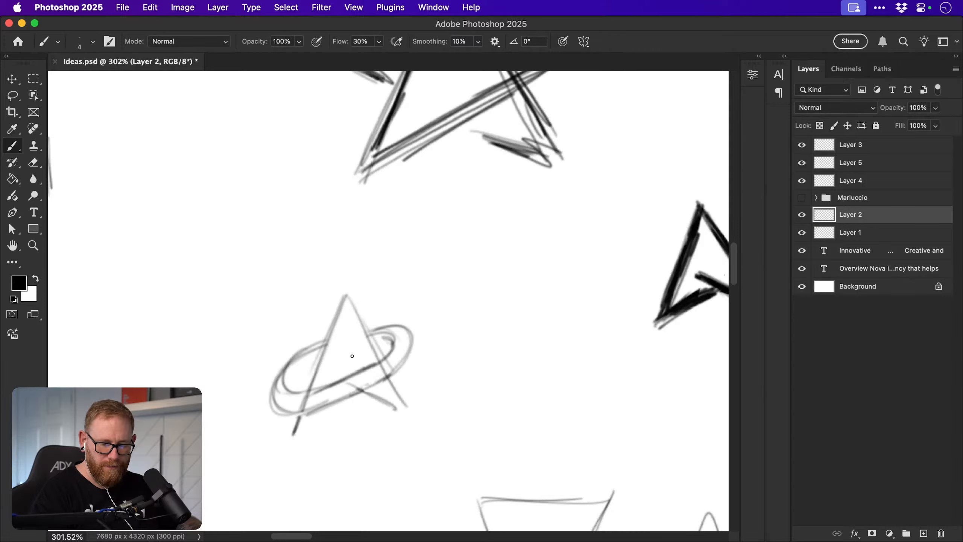
drag(364, 396, 410, 419)
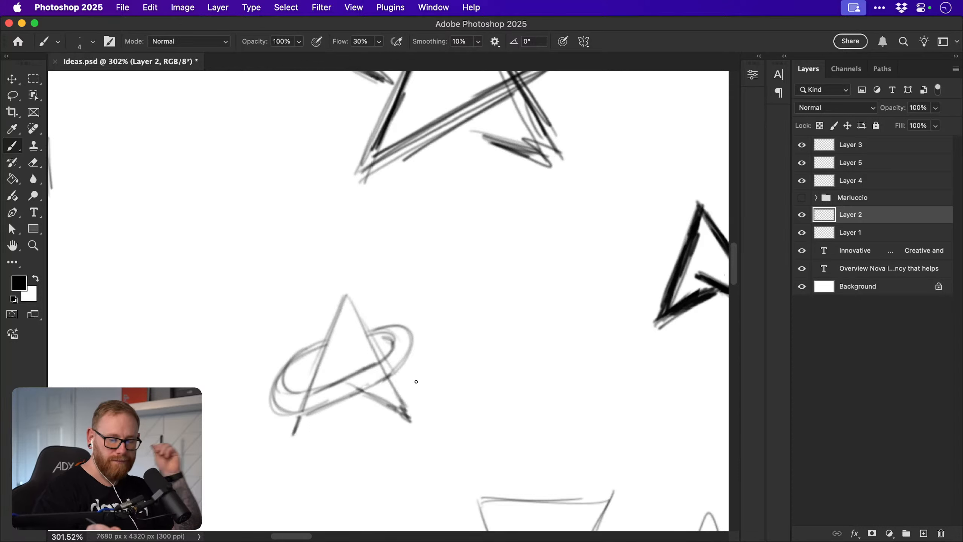
Erase the inner ring and darken the outer ring's lower front arc and right curve.
mouse_move(328, 343)
mouse_down()
mouse_move(282, 375)
mouse_move(326, 410)
mouse_move(300, 390)
mouse_up()
key(e)
drag(302, 392, 377, 362)
drag(380, 360, 389, 337)
key(b)
drag(326, 407, 386, 377)
mouse_move(373, 349)
mouse_down()
mouse_move(386, 375)
mouse_move(398, 332)
mouse_move(371, 333)
mouse_move(399, 332)
mouse_move(394, 367)
mouse_up()
mouse_move(290, 361)
mouse_down()
mouse_move(321, 338)
mouse_move(273, 383)
mouse_move(263, 428)
mouse_move(278, 406)
mouse_up()
Erase the ring's upper right arc and redraw the ring as a slimmer, darker ellipse around the peak.
key(e)
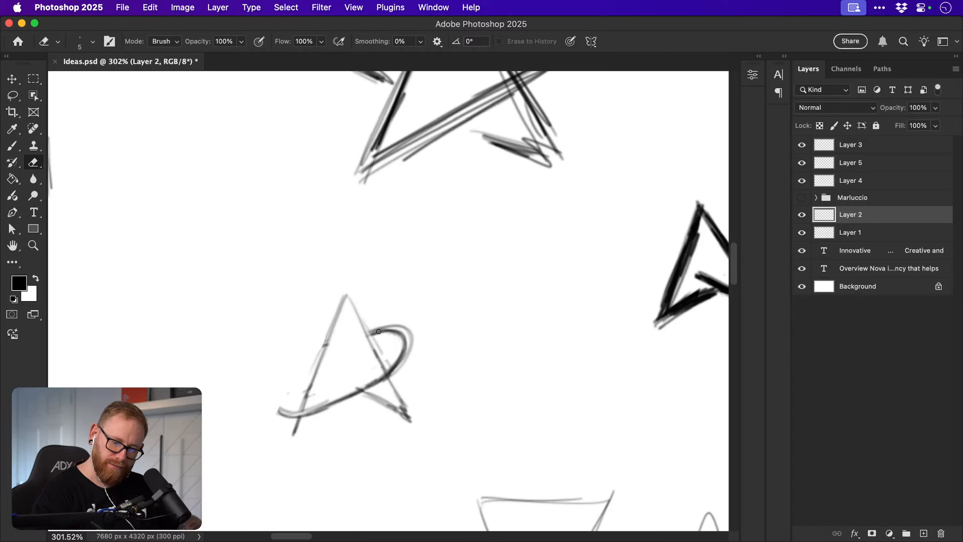
mouse_move(380, 329)
mouse_down()
mouse_move(409, 334)
mouse_move(404, 356)
mouse_move(412, 349)
mouse_move(395, 343)
mouse_move(389, 374)
mouse_move(375, 346)
mouse_move(389, 370)
mouse_up()
key(b)
mouse_move(298, 416)
mouse_down()
mouse_move(285, 388)
mouse_move(315, 372)
mouse_move(295, 377)
mouse_move(290, 413)
mouse_move(309, 372)
mouse_move(276, 404)
mouse_move(291, 381)
mouse_move(329, 400)
mouse_move(290, 407)
mouse_move(329, 401)
mouse_move(297, 414)
mouse_move(373, 385)
mouse_up()
key(e)
drag(394, 346, 386, 373)
key(b)
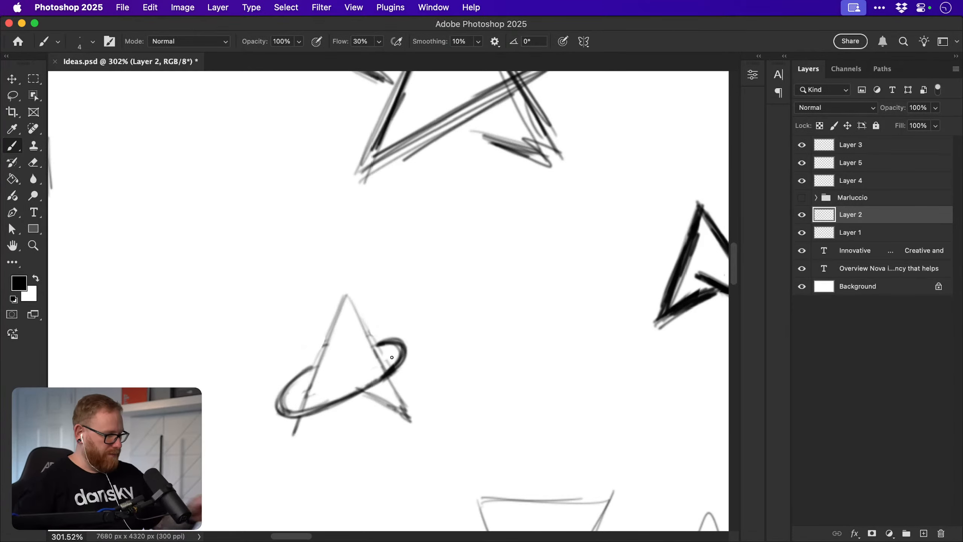
Darken the ringed peak's left leg and reinforce the ring where it emerges on both sides of the peak.
drag(346, 297, 296, 428)
key(super+z)
mouse_move(345, 296)
mouse_down()
mouse_move(411, 420)
mouse_move(329, 340)
mouse_move(295, 432)
mouse_up()
drag(306, 373, 318, 363)
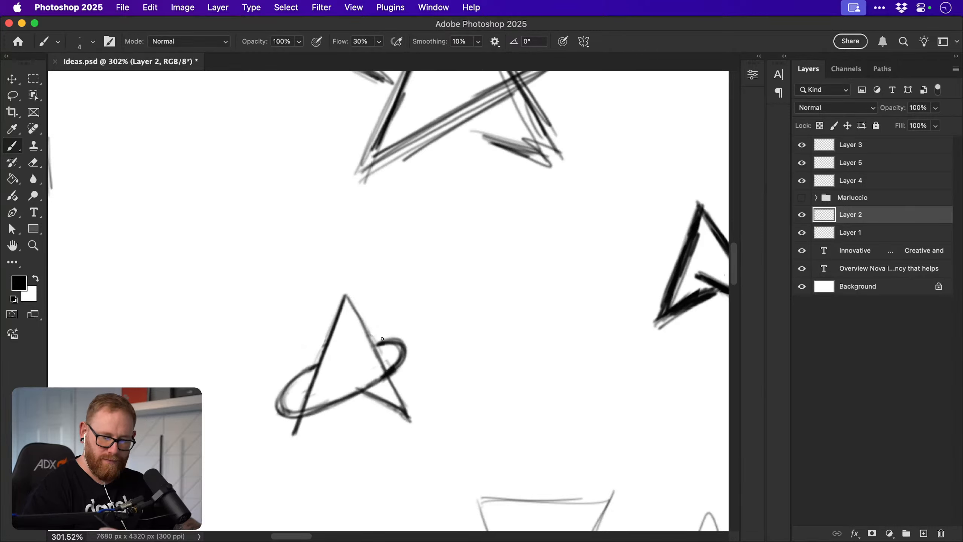
mouse_move(372, 345)
mouse_down()
mouse_move(402, 343)
mouse_move(394, 369)
mouse_move(394, 341)
mouse_move(405, 342)
mouse_move(398, 360)
mouse_move(374, 345)
mouse_move(385, 378)
mouse_move(405, 341)
mouse_move(387, 370)
mouse_move(373, 348)
mouse_move(403, 348)
mouse_up()
key(e)
key(b)
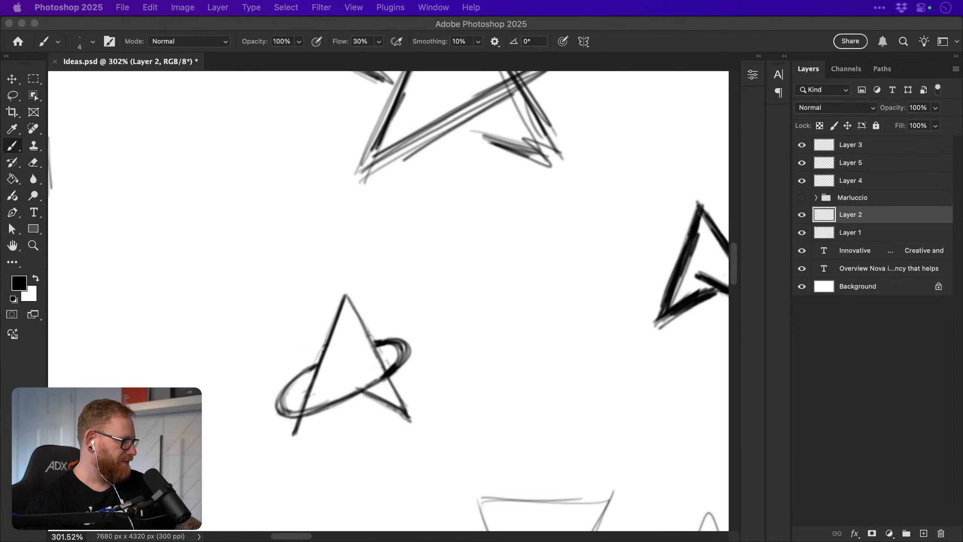
Return to the sketch document and make Layer 2 the active layer again.
key(super+Tab)
super+click(457, 365)
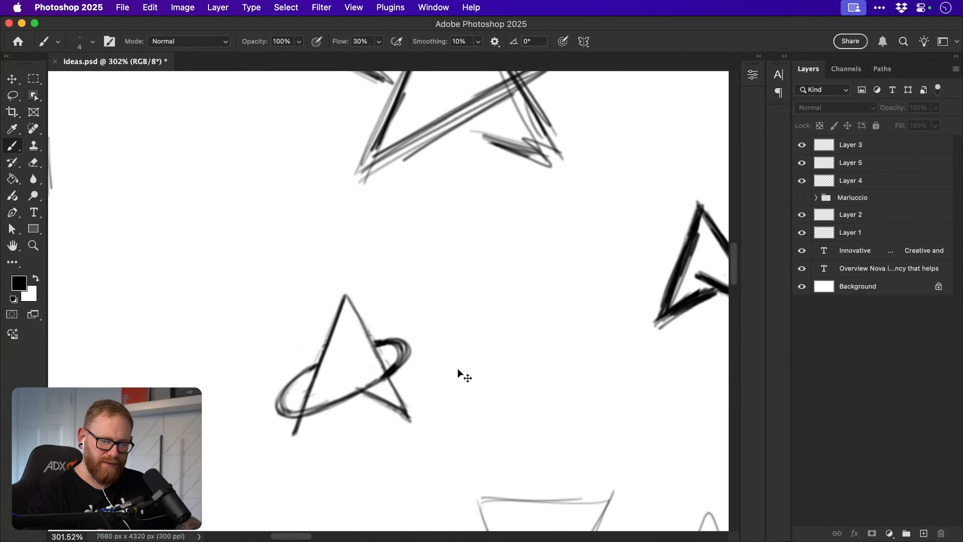
key(super+minus)
drag(436, 393, 424, 432)
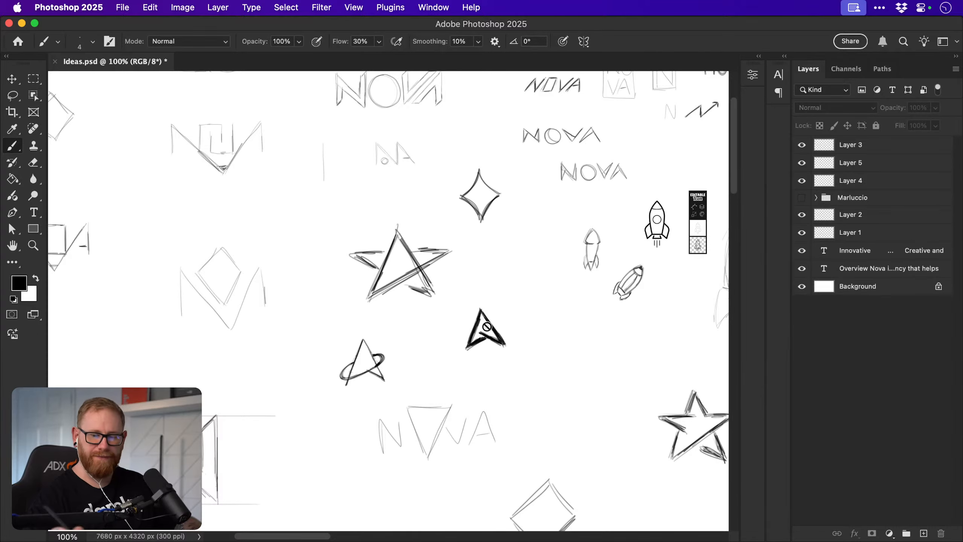
click(848, 215)
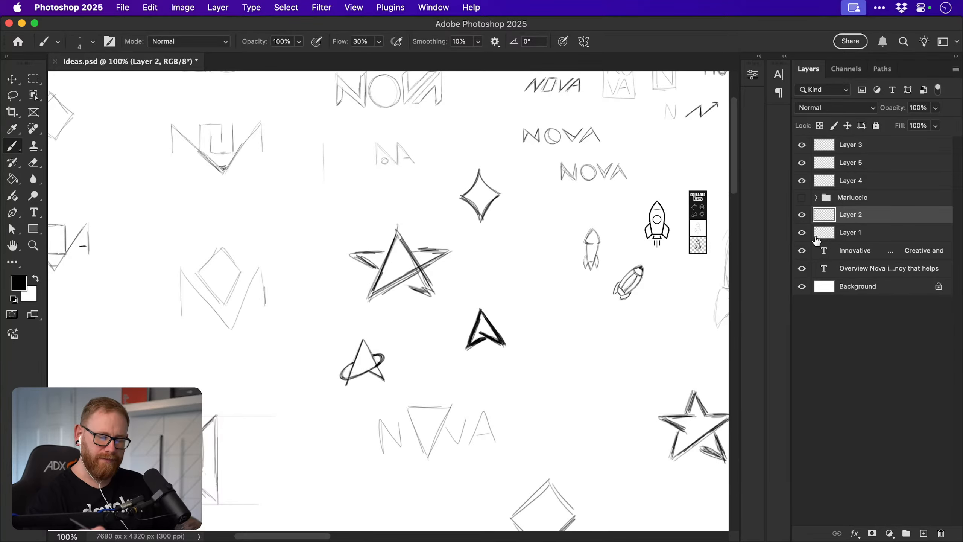
mouse_move(483, 332)
mouse_down()
mouse_move(612, 290)
mouse_move(470, 93)
mouse_up()
key(z)
drag(383, 374, 424, 374)
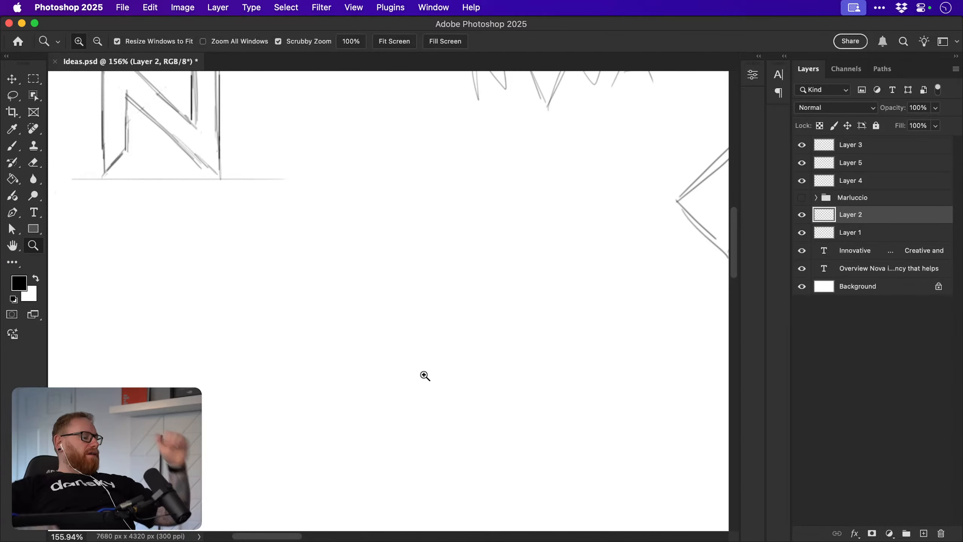
key(b)
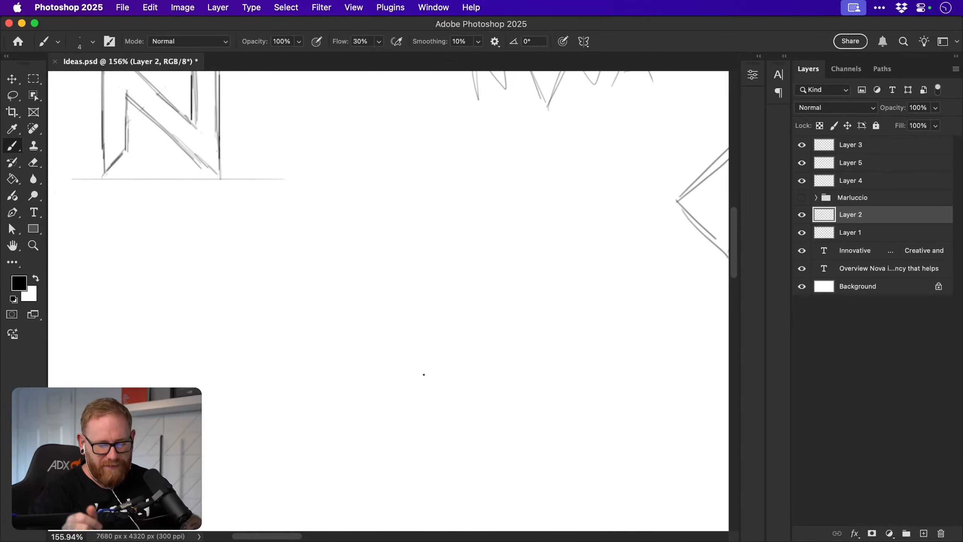
drag(420, 364, 332, 419)
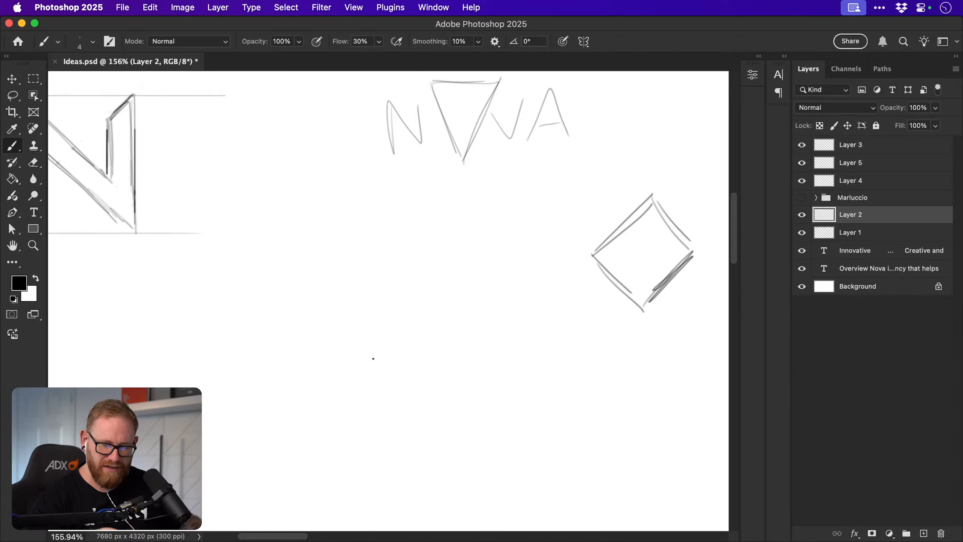
drag(404, 410, 395, 458)
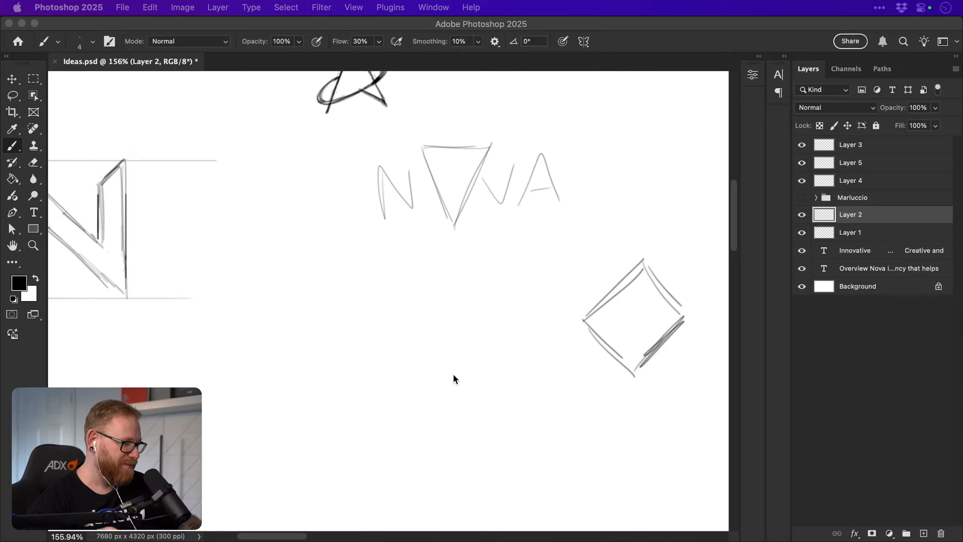
click(859, 223)
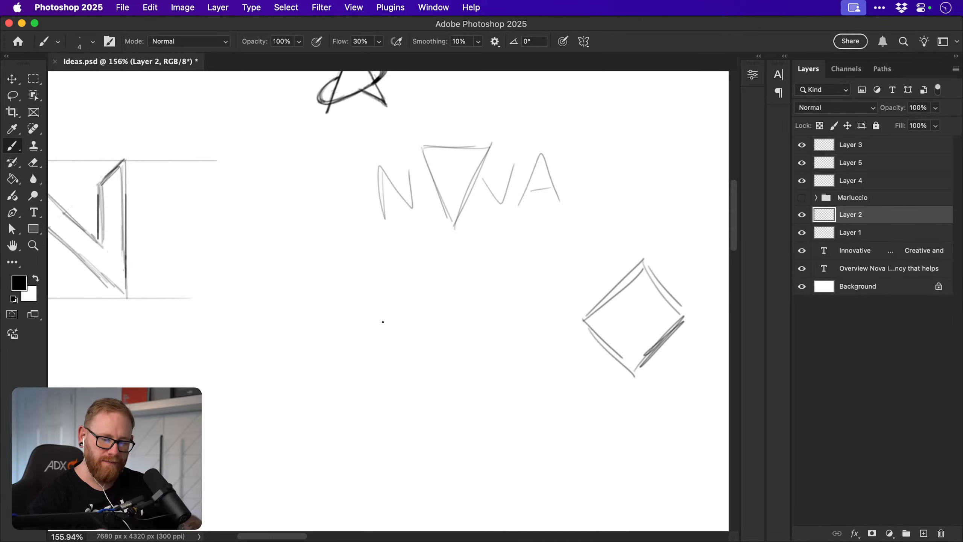
Examine the ringed A-shaped star up close and compare it with the neighbouring NOVA sketches.
drag(384, 326, 400, 382)
key(super+z)
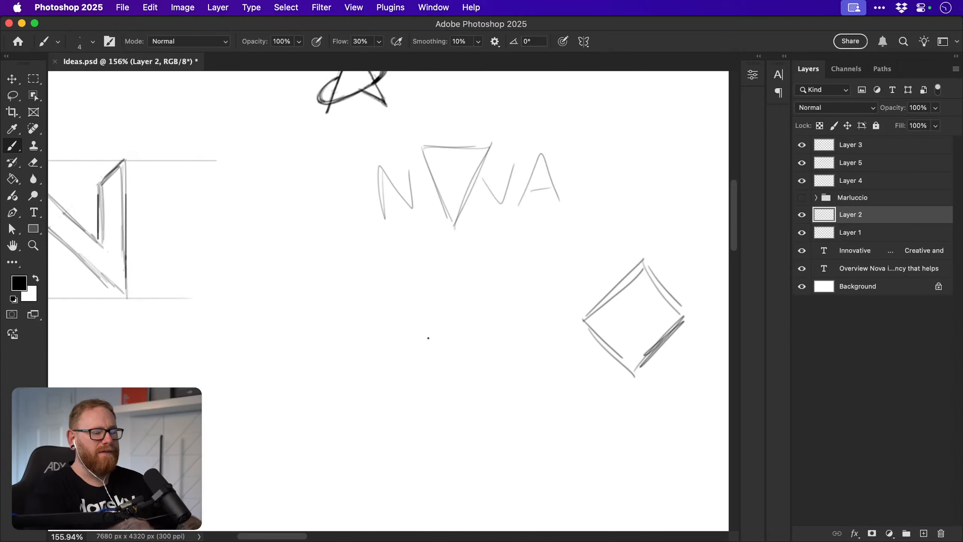
drag(454, 312, 389, 410)
scroll(449, 341, up, 5)
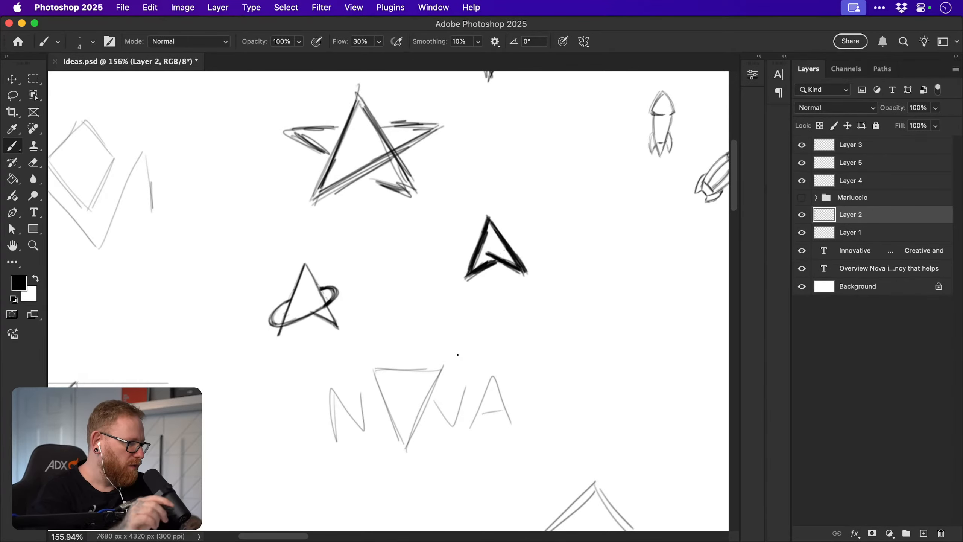
key(z)
drag(279, 305, 406, 306)
drag(449, 333, 417, 338)
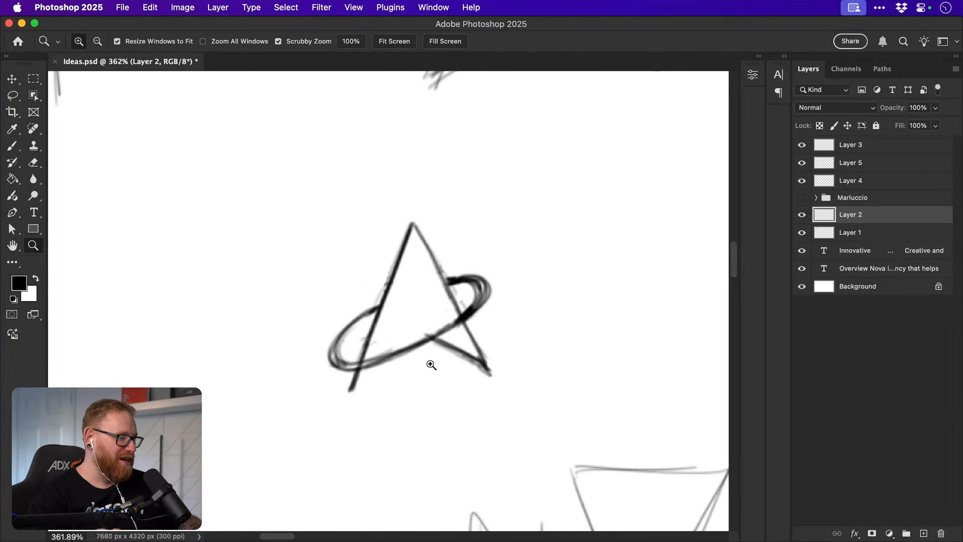
drag(430, 360, 420, 357)
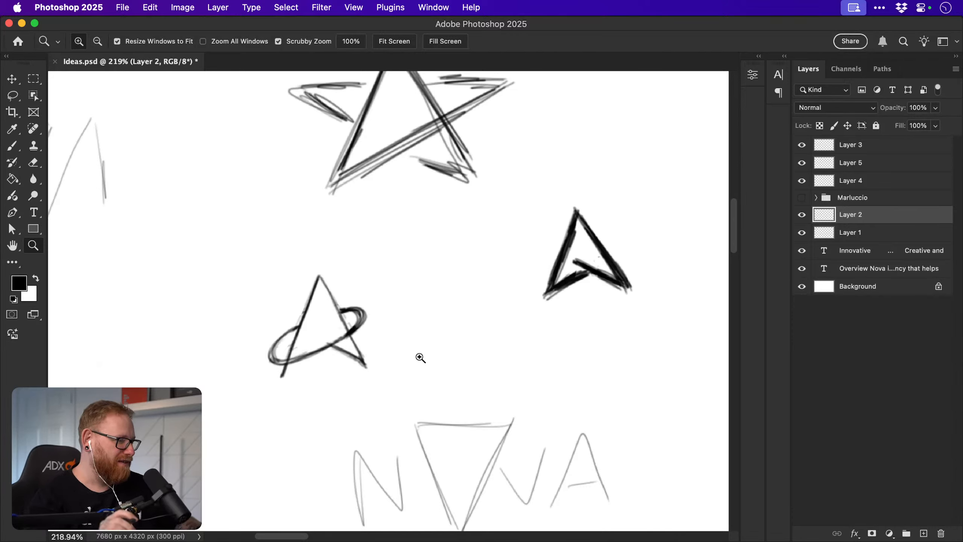
drag(420, 357, 568, 130)
key(b)
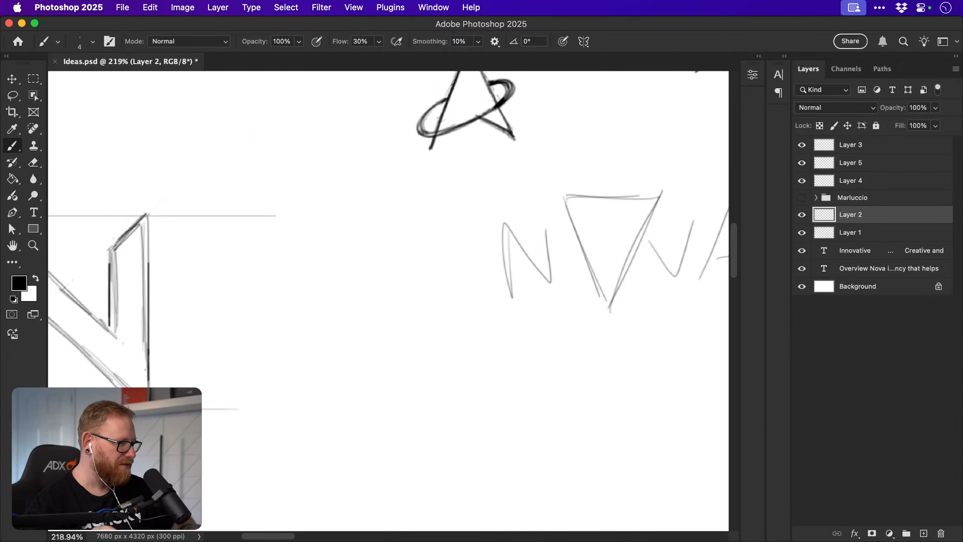
Try enclosing the ringed A-shaped star in a large thin circle.
drag(451, 359, 311, 509)
mouse_move(266, 262)
mouse_down()
mouse_move(366, 263)
mouse_move(292, 252)
mouse_up()
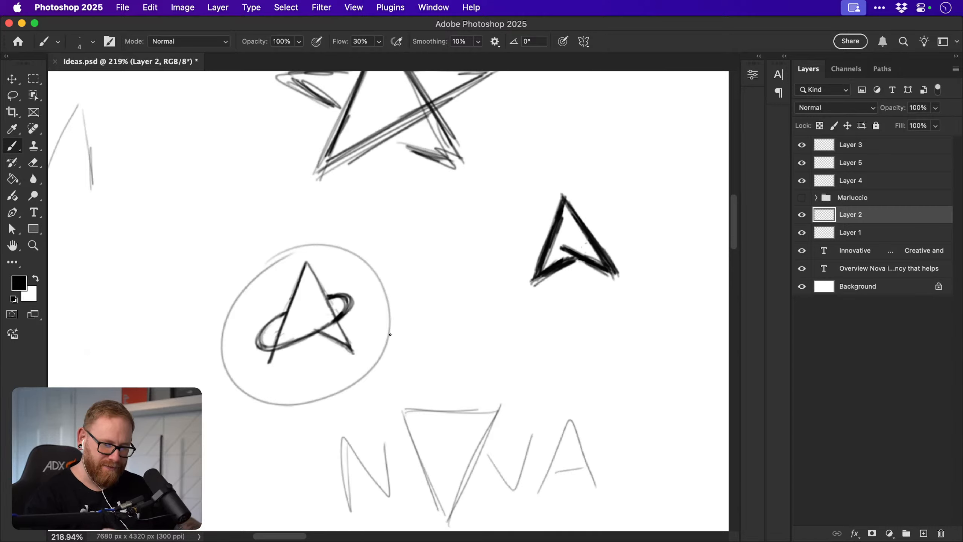
key(super+z)
key(super+z)
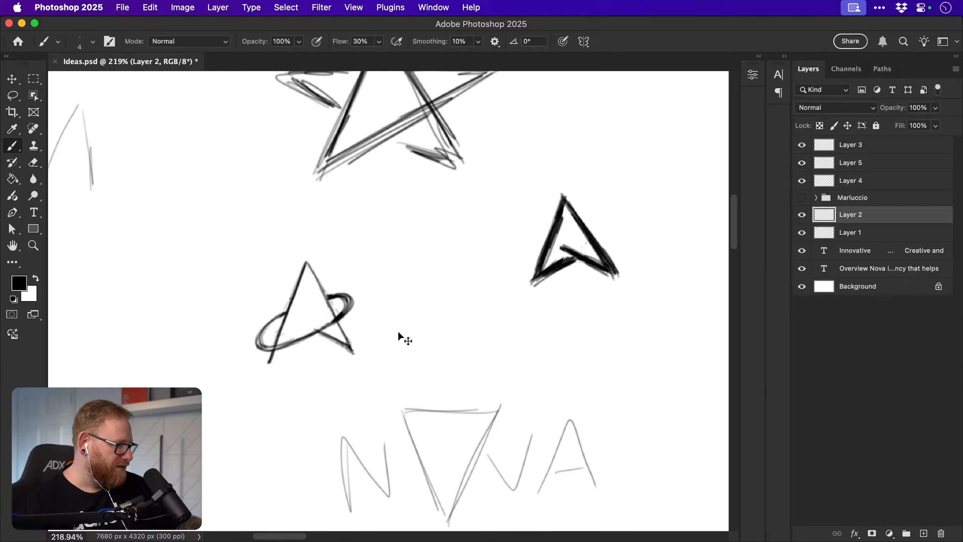
Try highlighting the ringed A-shaped star with loose circles and arrows pointing at it, viewed at 100%.
key(super+1)
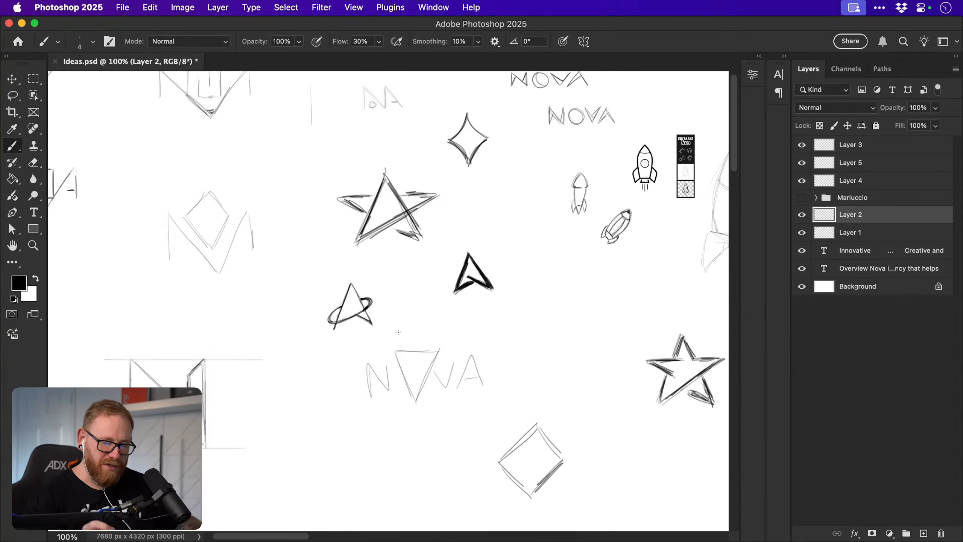
mouse_move(421, 347)
mouse_down()
mouse_move(416, 395)
mouse_move(398, 390)
mouse_move(414, 397)
mouse_up()
mouse_move(328, 323)
mouse_down()
mouse_move(379, 375)
mouse_move(299, 341)
mouse_move(323, 386)
mouse_up()
mouse_move(275, 268)
mouse_down()
mouse_move(308, 323)
mouse_move(309, 286)
mouse_up()
drag(278, 459, 343, 445)
drag(312, 421, 298, 499)
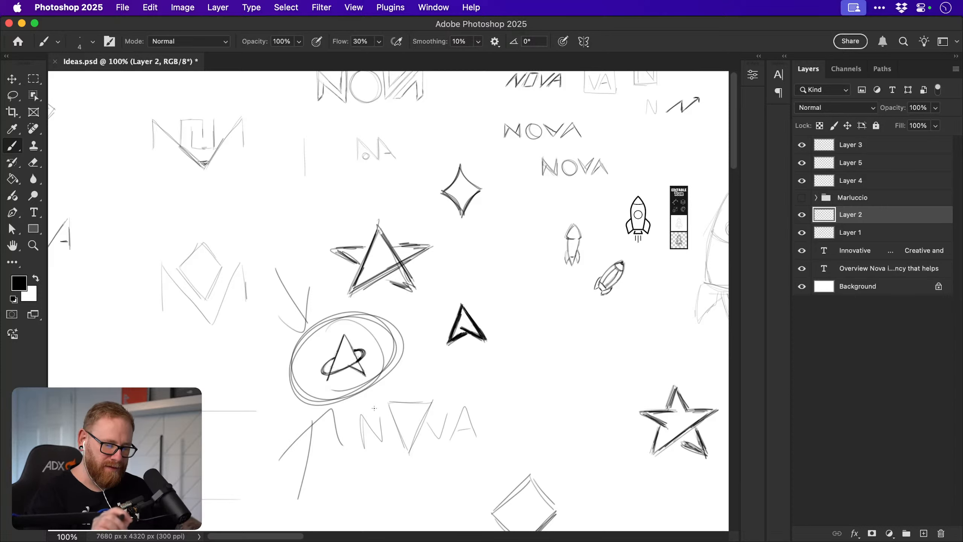
key(super+z)
key(super+z)
key(super+z)
key(super+z)
key(super+z)
key(super+z)
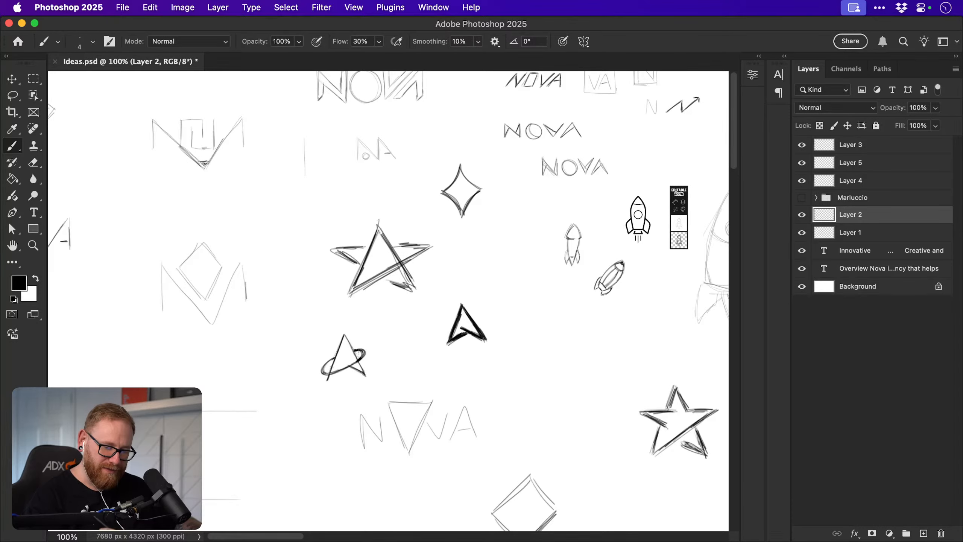
Try an angled inner stroke beside the ringed star's left leg, with a gap where it meets the ring.
key(z)
drag(341, 361, 391, 365)
key(b)
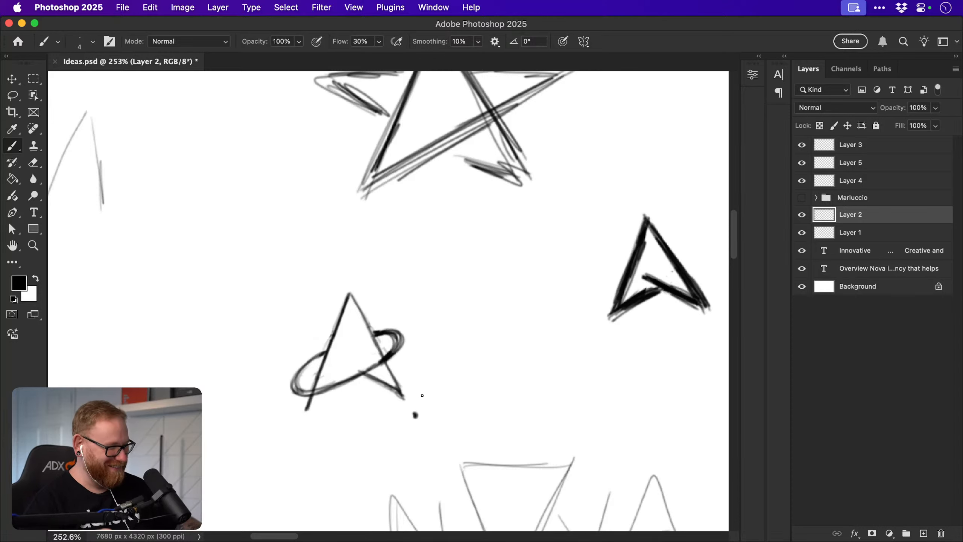
key(super+z)
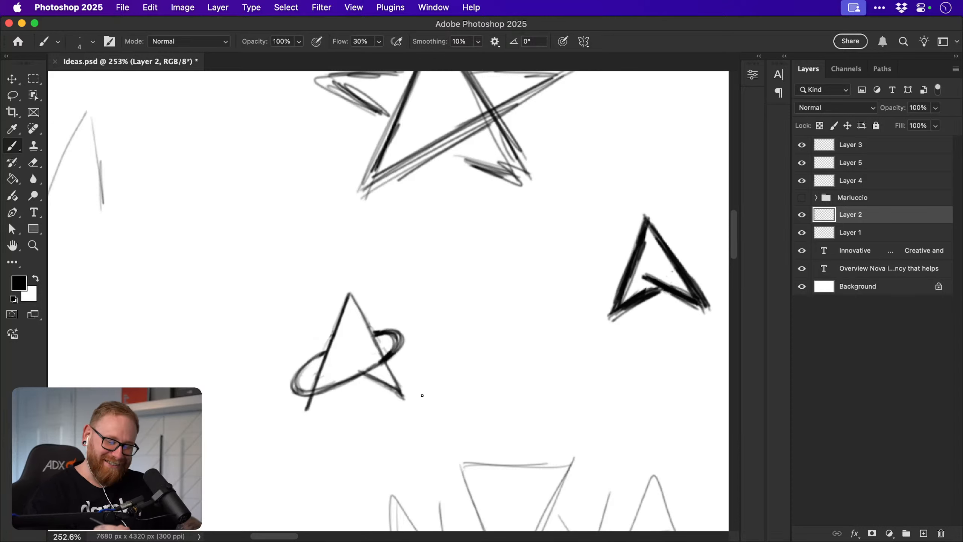
drag(353, 363, 309, 410)
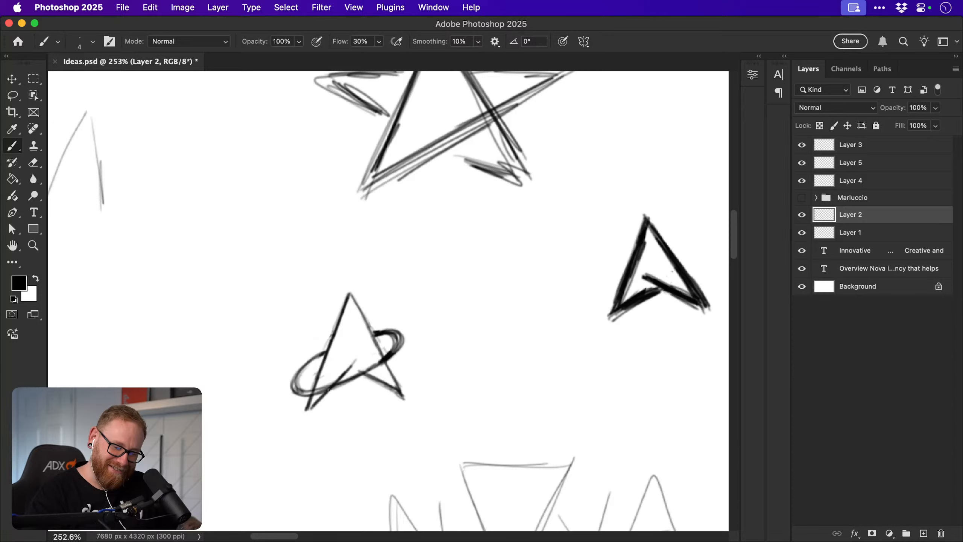
mouse_move(353, 368)
mouse_down()
mouse_move(323, 395)
mouse_move(337, 381)
mouse_up()
key(e)
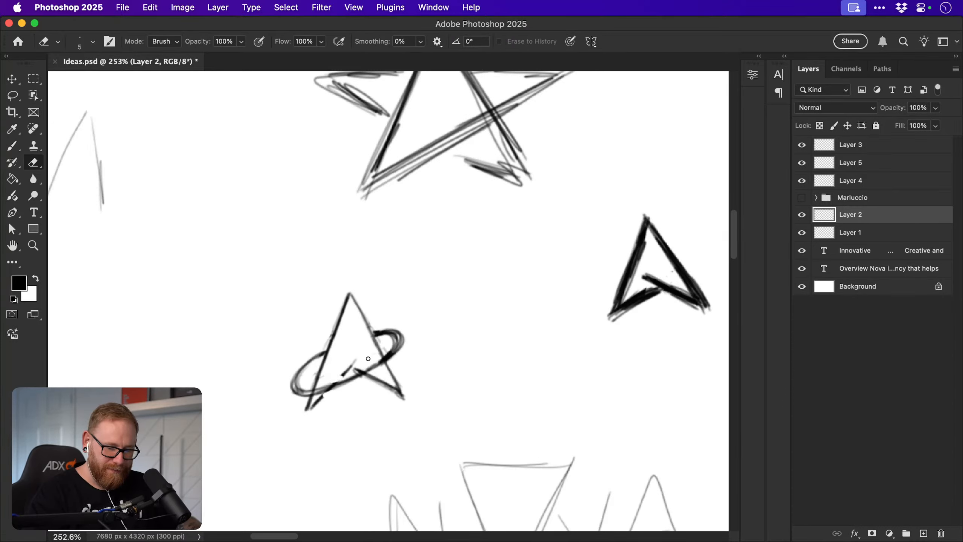
key(b)
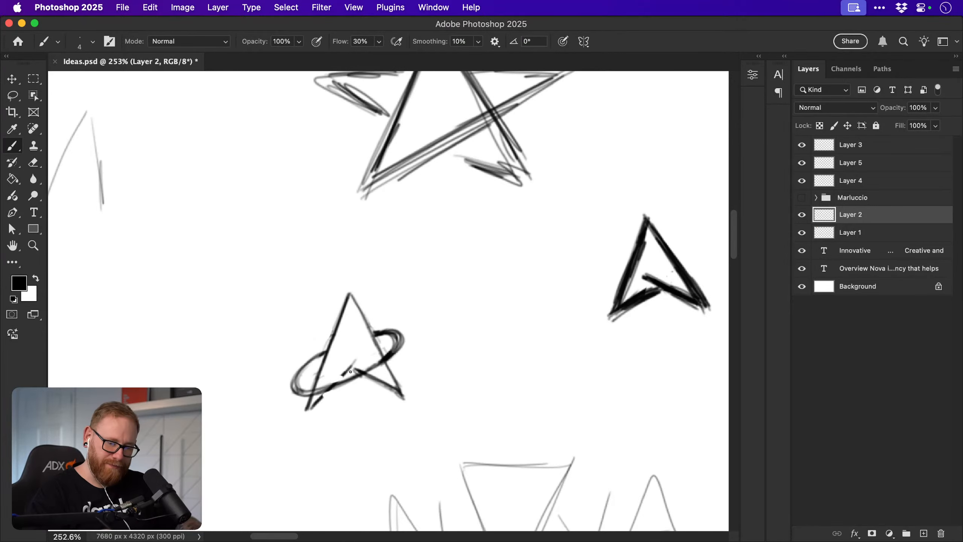
drag(315, 405, 329, 391)
Undo the angled inner stroke and its erased gap on the ringed star.
key(super+z)
key(super+z)
key(super+z)
key(super+z)
key(super+z)
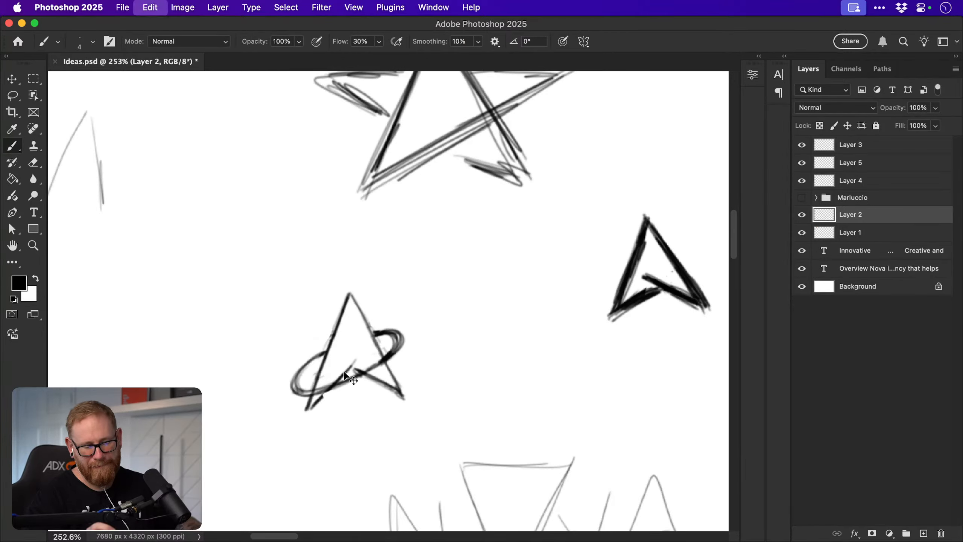
key(super+z)
key(super+z)
Draw a diagonal crossbar from the ringed star's left leg to its right foot and darken the left leg.
drag(327, 353, 364, 372)
drag(328, 354, 369, 376)
drag(349, 293, 317, 379)
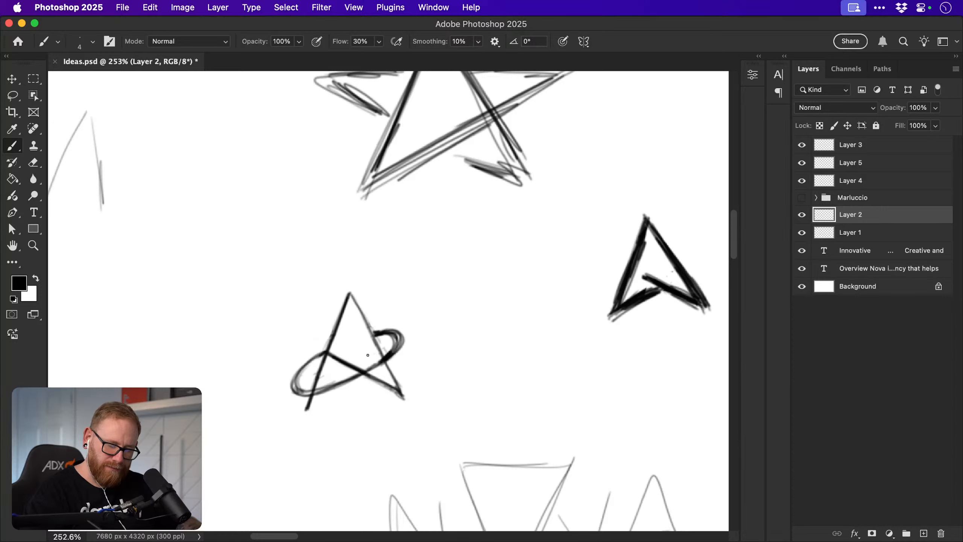
Try erasing the star's left leg where it crosses and runs inside the ring.
key(e)
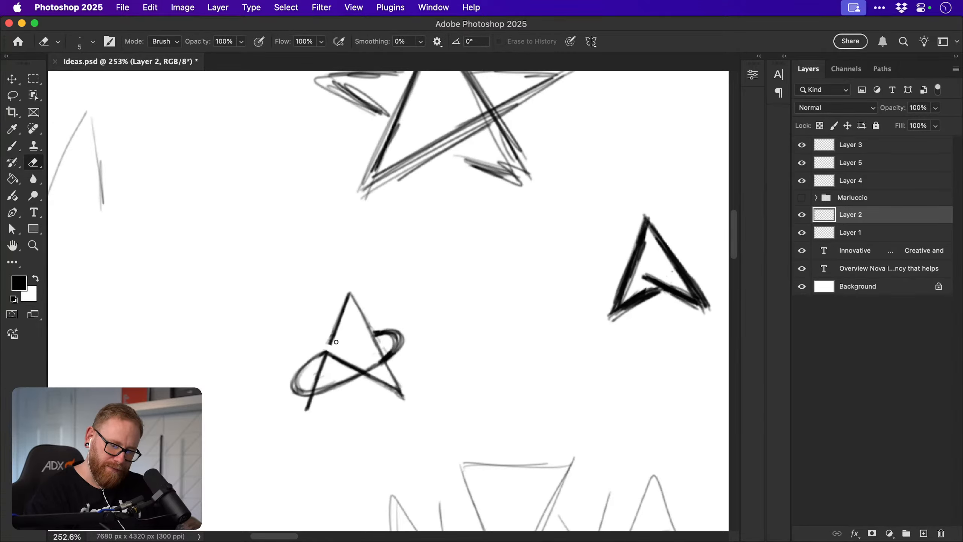
drag(318, 384, 314, 393)
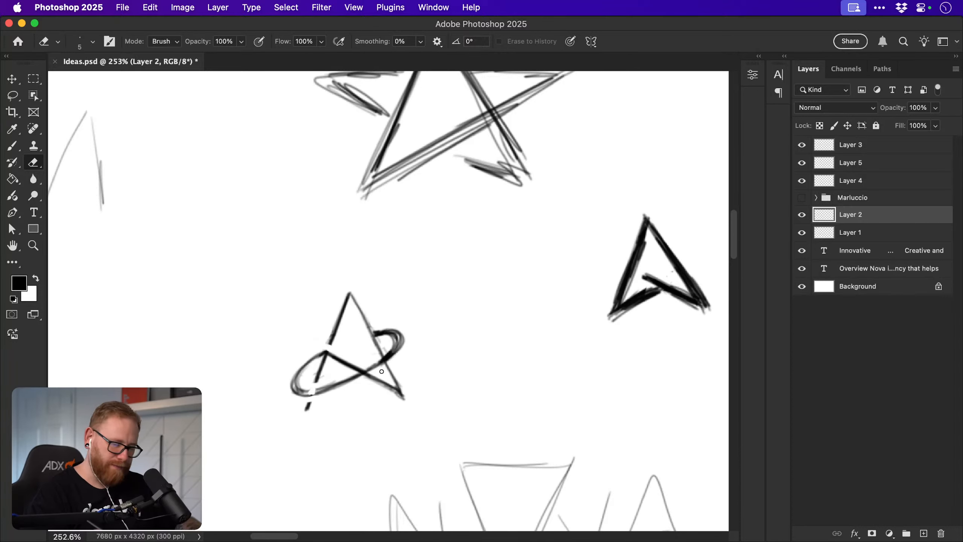
mouse_move(324, 357)
mouse_down()
mouse_move(344, 354)
mouse_move(415, 342)
mouse_move(416, 350)
mouse_move(298, 389)
mouse_move(323, 389)
mouse_up()
Try removing the left leg's tip below the ring, then try joining the tip to the ring instead.
key(b)
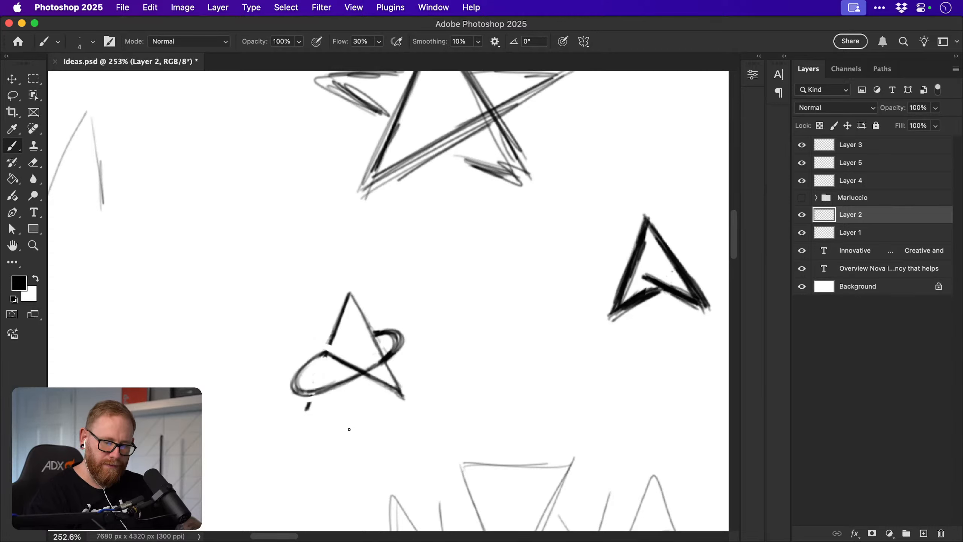
key(e)
drag(308, 403, 308, 403)
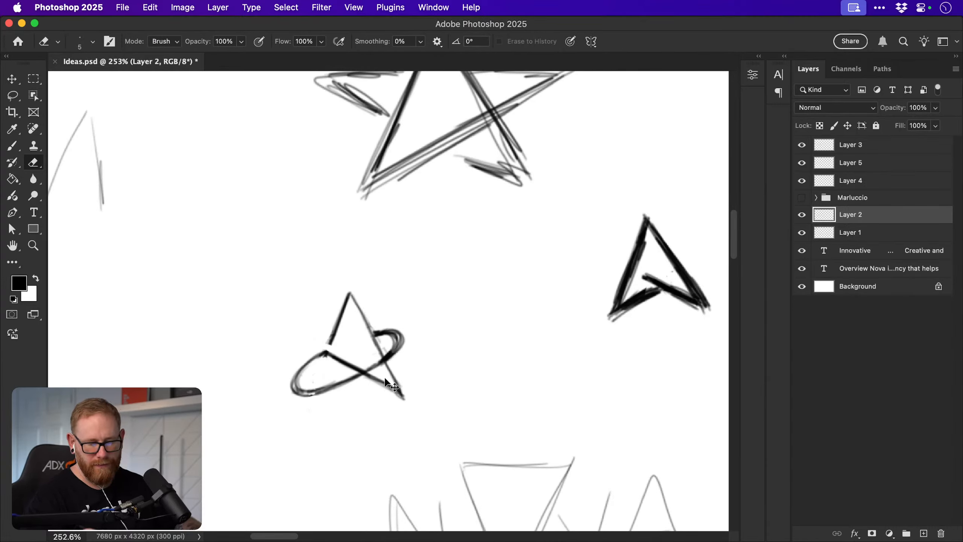
key(super+z)
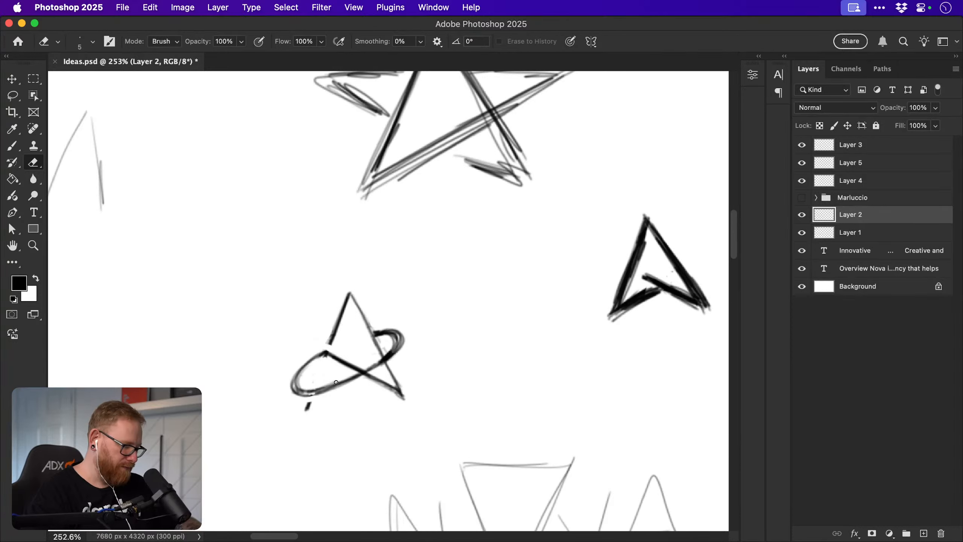
drag(308, 403, 312, 397)
key(super+z)
key(b)
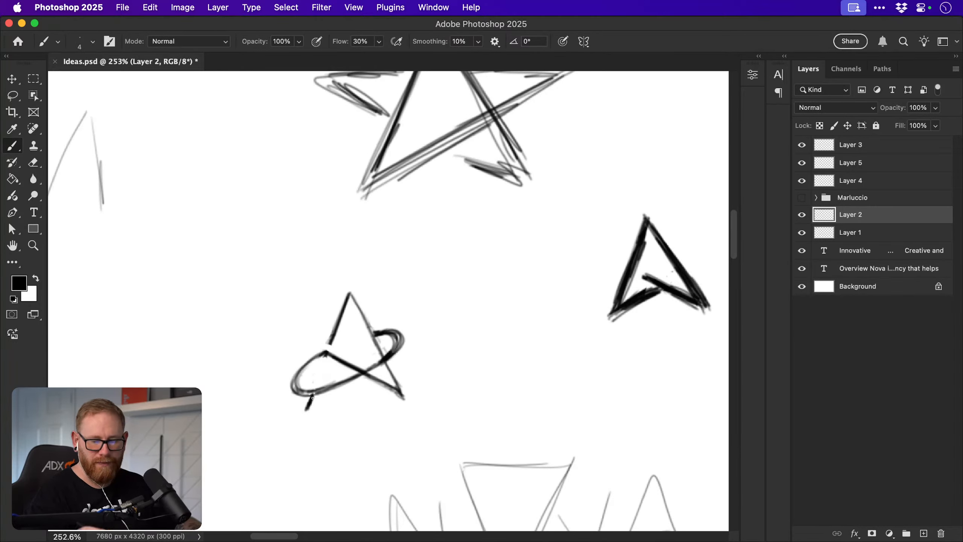
Try breaking the diagonal crossbar where the ring's front arc passes over it.
key(e)
drag(356, 371, 365, 367)
drag(364, 378, 374, 374)
key(v)
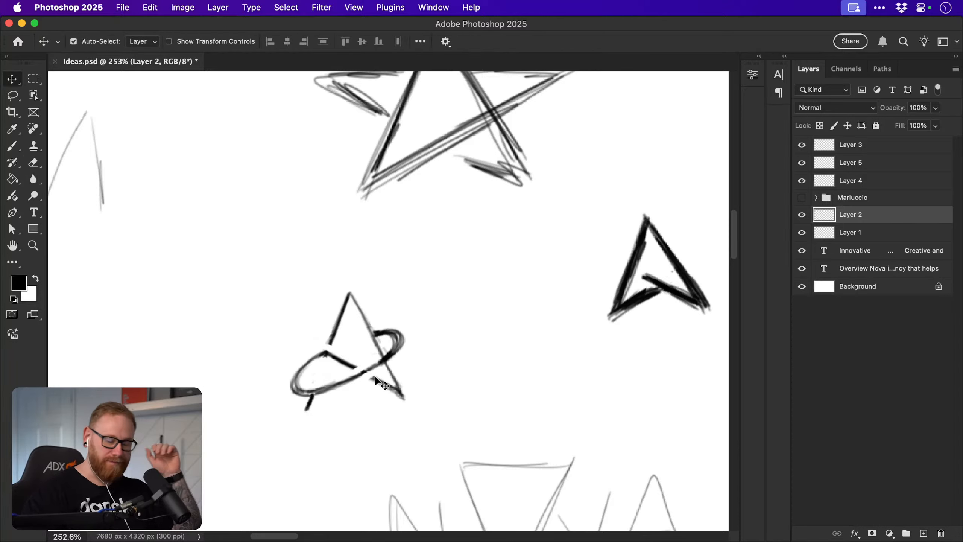
key(super+z)
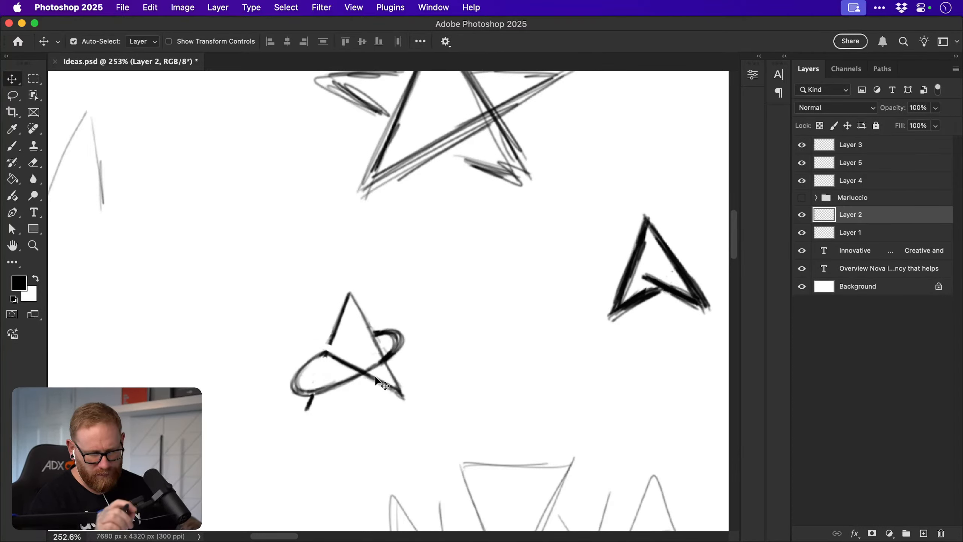
key(e)
key(v)
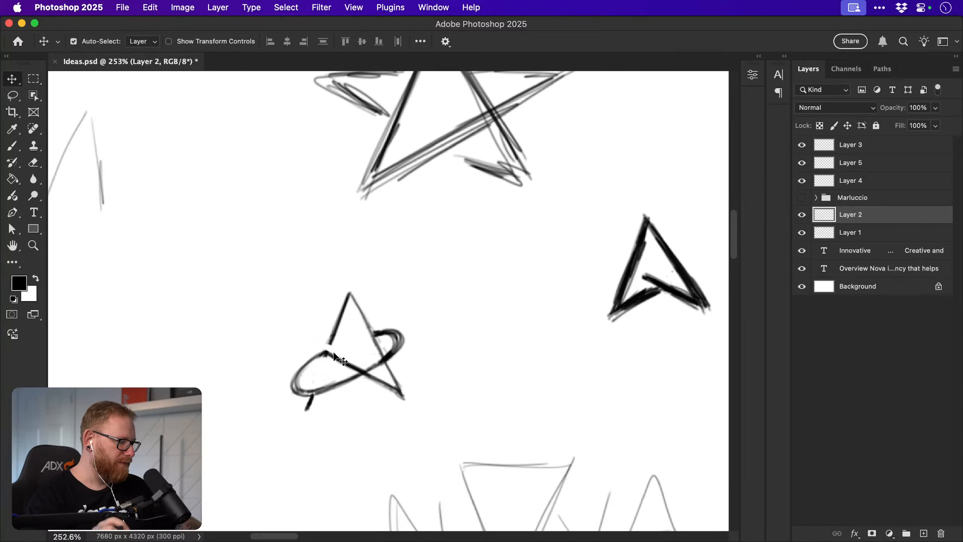
Undo the erasure of the left leg's section inside the ring, comparing the versions with and without it.
key(b)
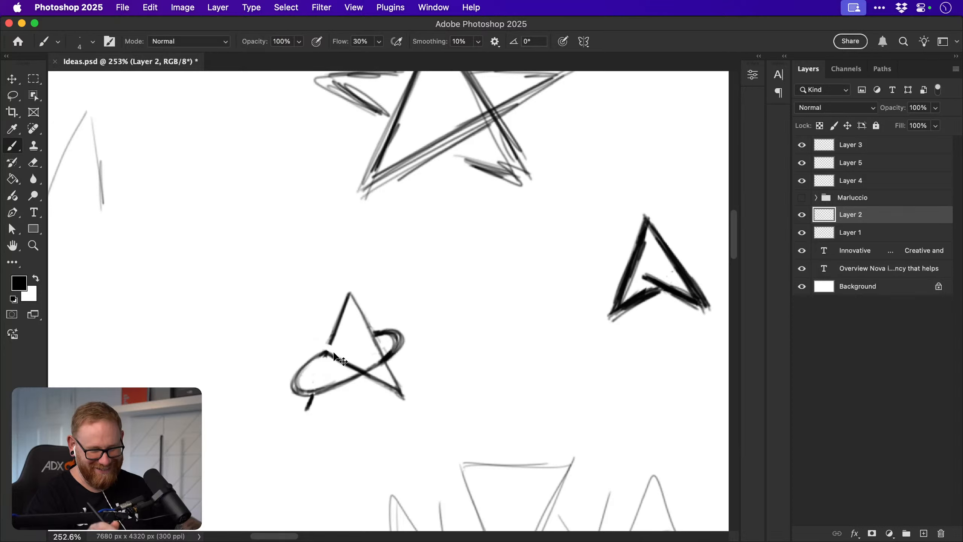
key(super+z)
key(super+z)
key(super+z)
key(super+z)
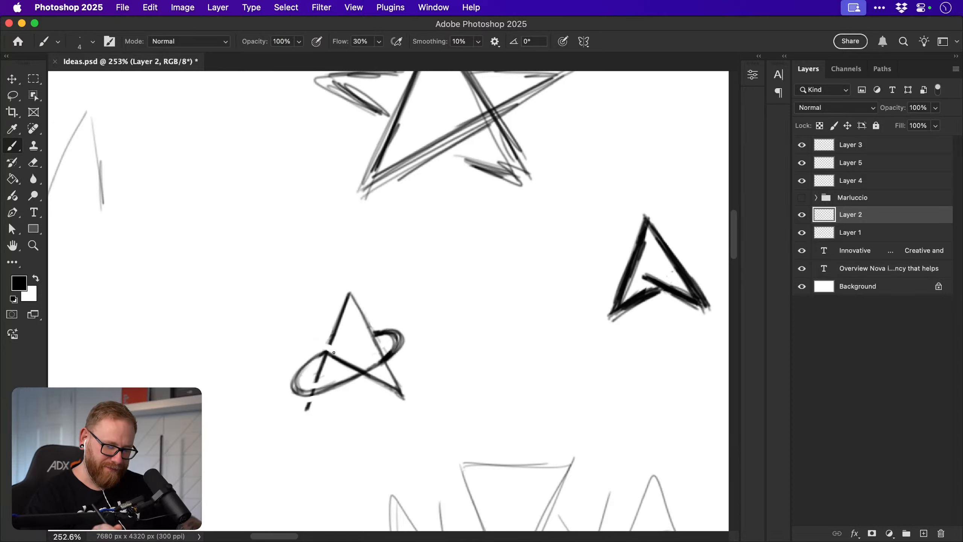
key(super+shift+z)
key(super+shift+z)
key(super+shift+z)
key(super+shift+z)
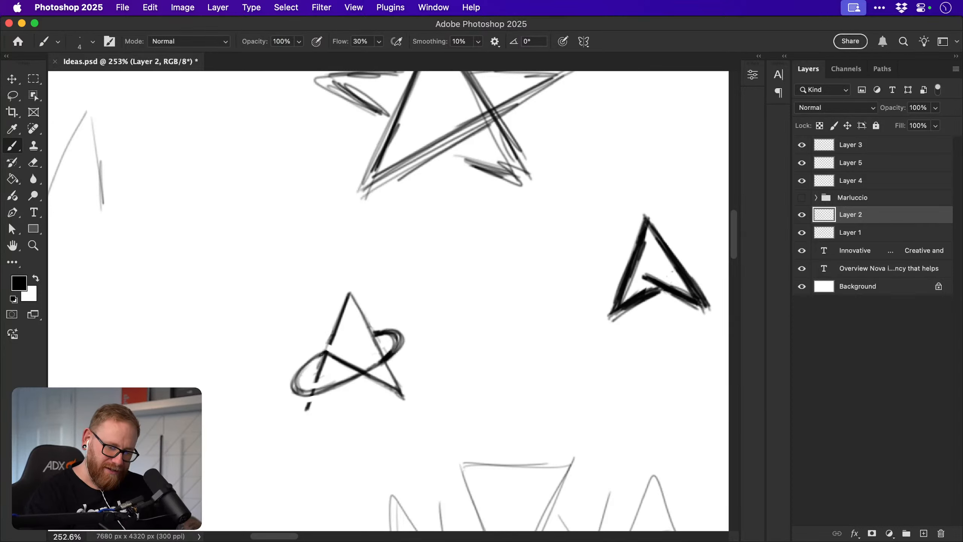
key(super+z)
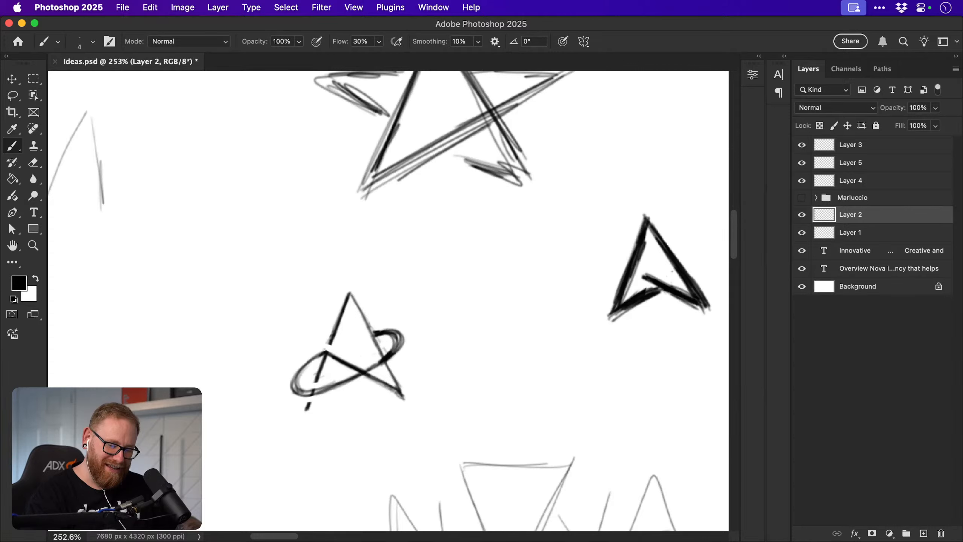
Redraw the star's left leg as a solid dark line through the ring and try an inner ring curve.
drag(332, 338, 307, 406)
drag(324, 355, 308, 404)
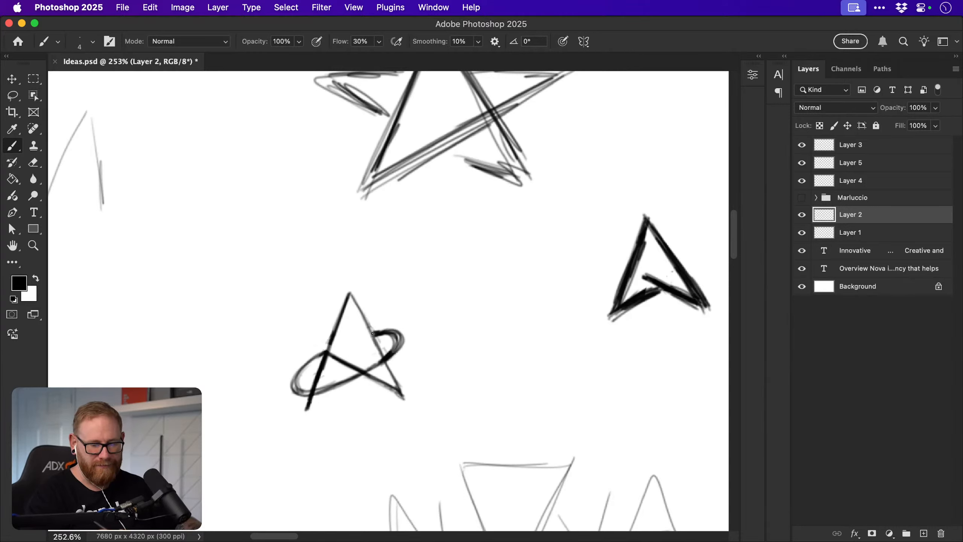
mouse_move(320, 357)
mouse_down()
mouse_move(309, 383)
mouse_move(361, 361)
mouse_move(419, 292)
mouse_move(403, 312)
mouse_move(411, 314)
mouse_move(373, 329)
mouse_move(390, 326)
mouse_move(393, 345)
mouse_up()
key(super+z)
Try erasing the ring's upper right end and redrawing its front arc as a thicker upswept band.
key(e)
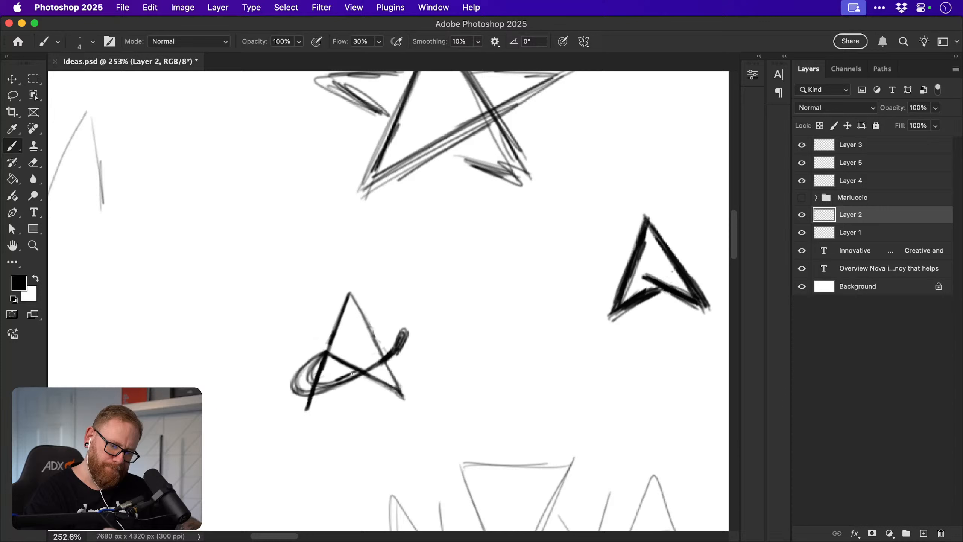
drag(352, 374, 394, 346)
drag(323, 382, 395, 348)
key(super+z)
key(super+z)
key(super+z)
key(super+z)
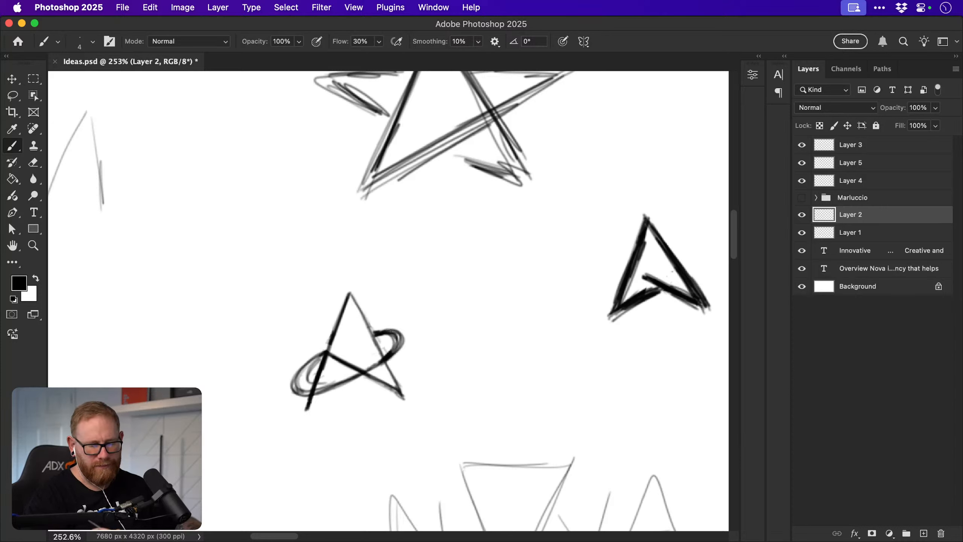
Sketch an inner loop inside the ring and darken the star's right leg.
mouse_move(316, 362)
mouse_down()
mouse_move(335, 378)
mouse_move(376, 354)
mouse_move(374, 340)
mouse_move(358, 366)
mouse_move(299, 384)
mouse_move(344, 344)
mouse_move(310, 361)
mouse_move(307, 389)
mouse_move(363, 369)
mouse_move(338, 382)
mouse_move(390, 340)
mouse_move(384, 350)
mouse_move(389, 334)
mouse_move(384, 357)
mouse_move(384, 335)
mouse_up()
mouse_move(349, 294)
mouse_down()
mouse_move(328, 356)
mouse_move(333, 344)
mouse_move(374, 341)
mouse_move(400, 393)
mouse_up()
mouse_move(326, 356)
mouse_down()
mouse_move(384, 387)
mouse_move(321, 355)
mouse_move(396, 390)
mouse_up()
key(super+z)
key(super+z)
Thicken the diagonal crossbar out to the right foot and darken the ring into a solid band.
drag(358, 372, 395, 393)
drag(335, 356, 397, 392)
drag(329, 352, 356, 366)
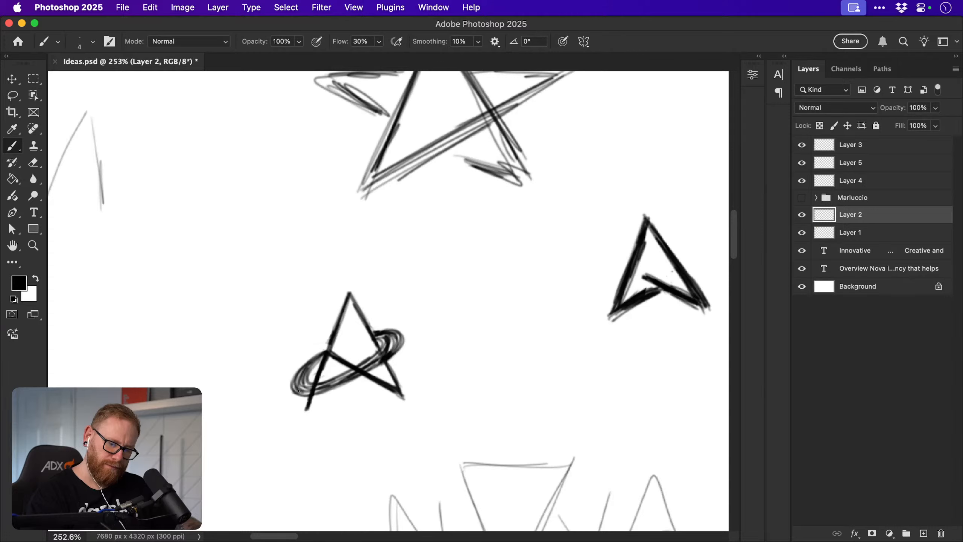
mouse_move(299, 392)
mouse_down()
mouse_move(303, 369)
mouse_move(294, 389)
mouse_move(306, 384)
mouse_move(306, 393)
mouse_move(352, 377)
mouse_move(343, 376)
mouse_move(372, 360)
mouse_move(383, 334)
mouse_move(382, 357)
mouse_move(397, 340)
mouse_move(363, 373)
mouse_move(382, 358)
mouse_move(337, 379)
mouse_up()
key(e)
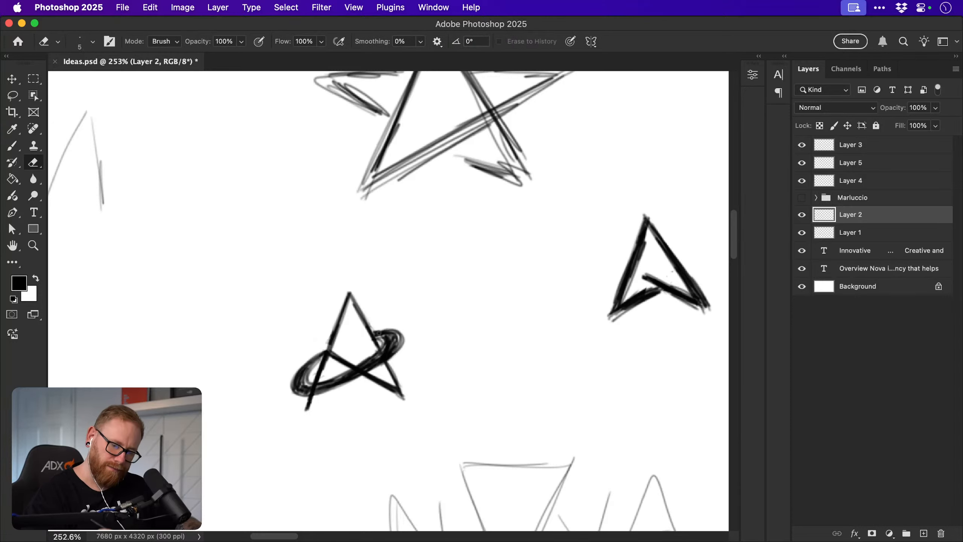
Erase the ringed star's leg and crossbar lines where they overlap the inside of the orbit ring, and save the document.
mouse_move(379, 333)
mouse_down()
mouse_move(384, 345)
mouse_move(323, 381)
mouse_up()
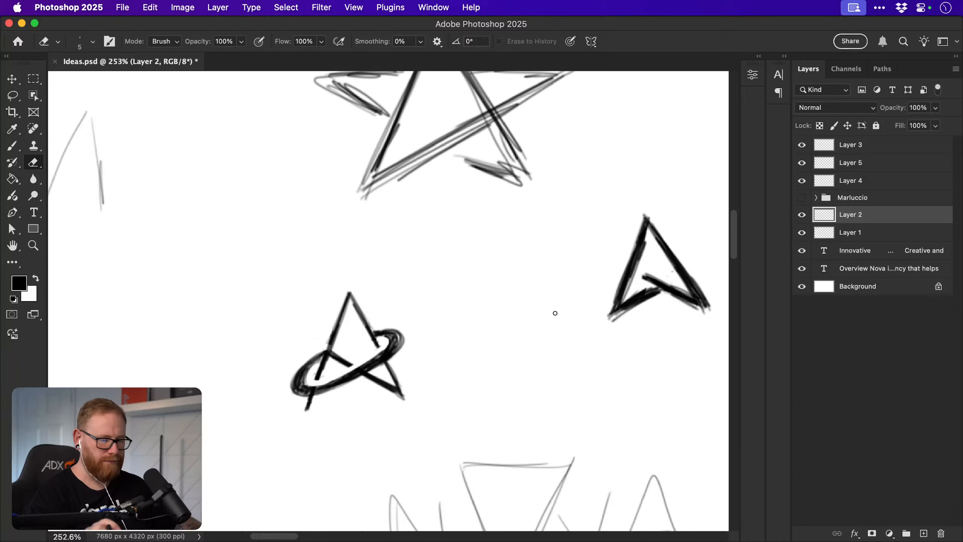
key(b)
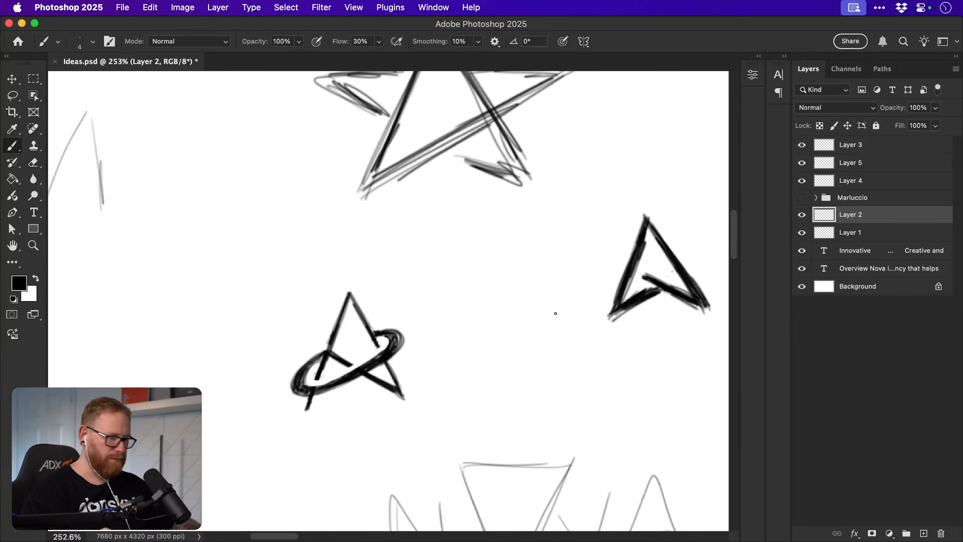
key(super+s)
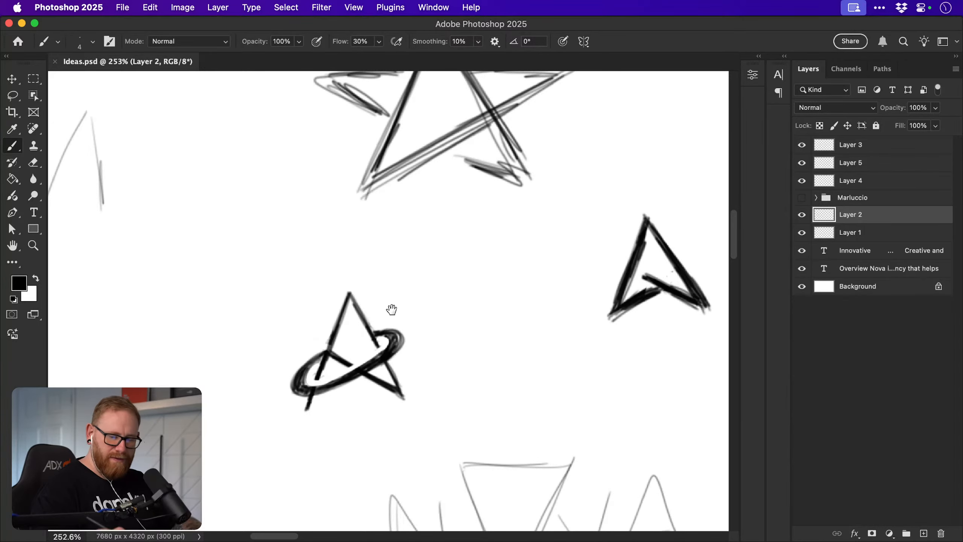
Sketch a small five-pointed star from crossing strokes in the blank space beside the ringed star, undoing any unwanted stroke.
drag(391, 308, 505, 292)
drag(273, 269, 340, 301)
drag(274, 270, 322, 360)
drag(215, 305, 340, 300)
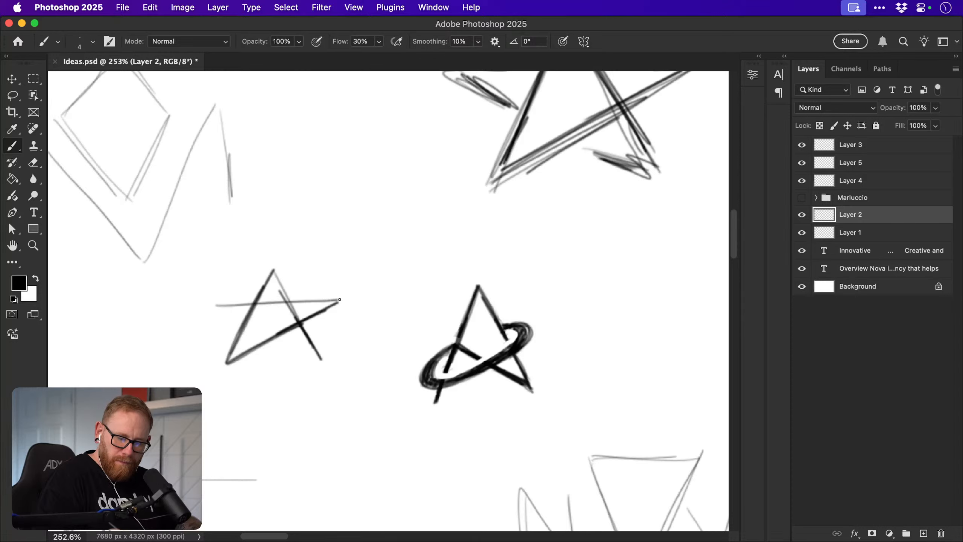
drag(212, 306, 317, 357)
drag(225, 363, 279, 270)
key(super+z)
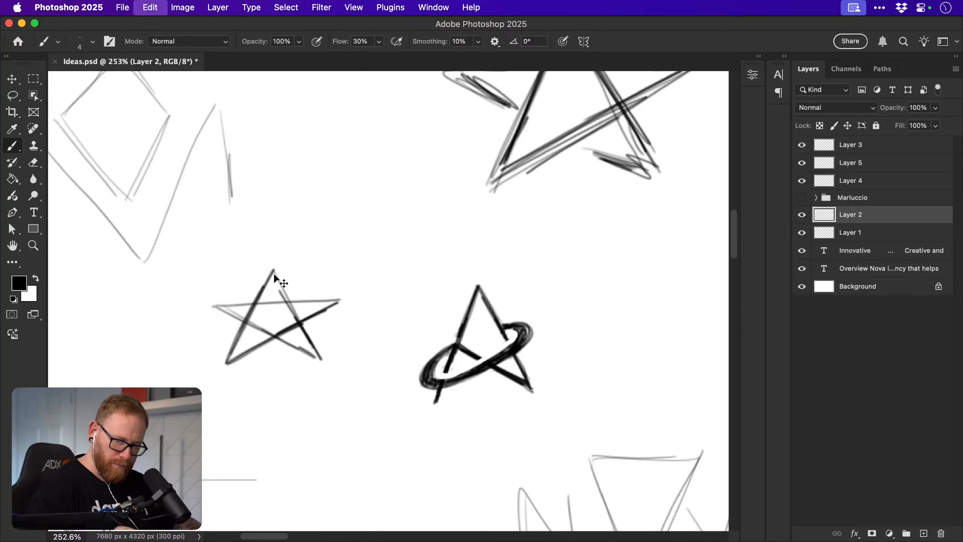
Darken the new star's outer points and erase the crossing lines in its middle.
drag(242, 329, 275, 267)
mouse_move(254, 309)
mouse_down()
mouse_move(274, 275)
mouse_move(321, 360)
mouse_up()
drag(289, 302, 339, 300)
mouse_move(253, 304)
mouse_down()
mouse_move(219, 305)
mouse_move(252, 303)
mouse_move(224, 304)
mouse_move(246, 322)
mouse_up()
drag(290, 340, 318, 357)
key(e)
drag(259, 302, 281, 301)
mouse_move(251, 323)
mouse_down()
mouse_move(264, 321)
mouse_move(258, 329)
mouse_move(271, 334)
mouse_move(269, 301)
mouse_move(254, 308)
mouse_move(284, 331)
mouse_move(294, 311)
mouse_move(299, 322)
mouse_up()
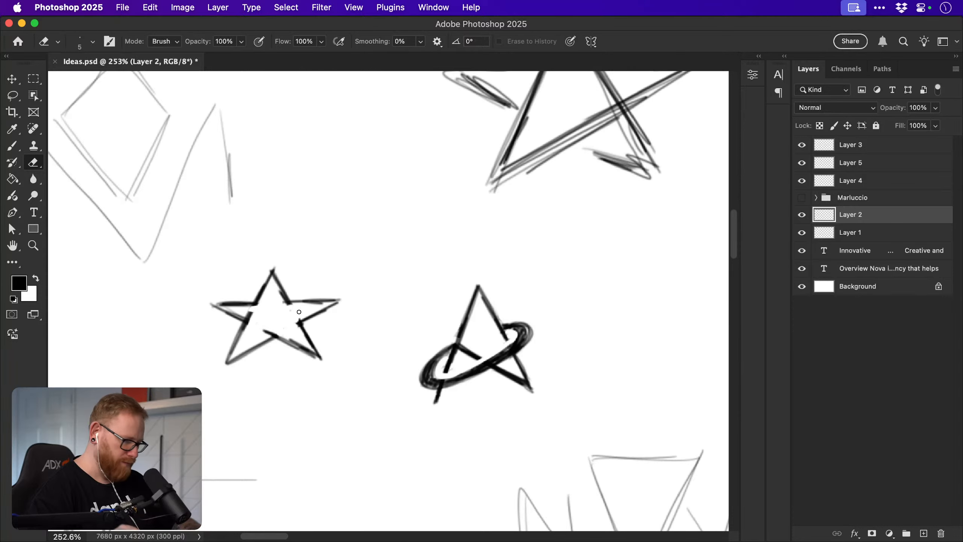
Redraw the star's upper arm, right leg and diagonal crossbar so an A shape stands out inside it.
key(b)
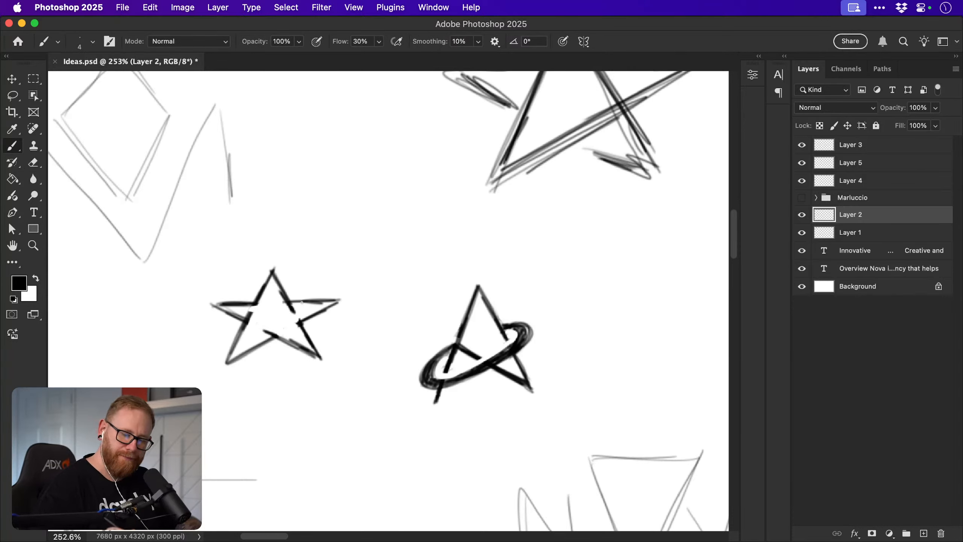
drag(289, 303, 339, 300)
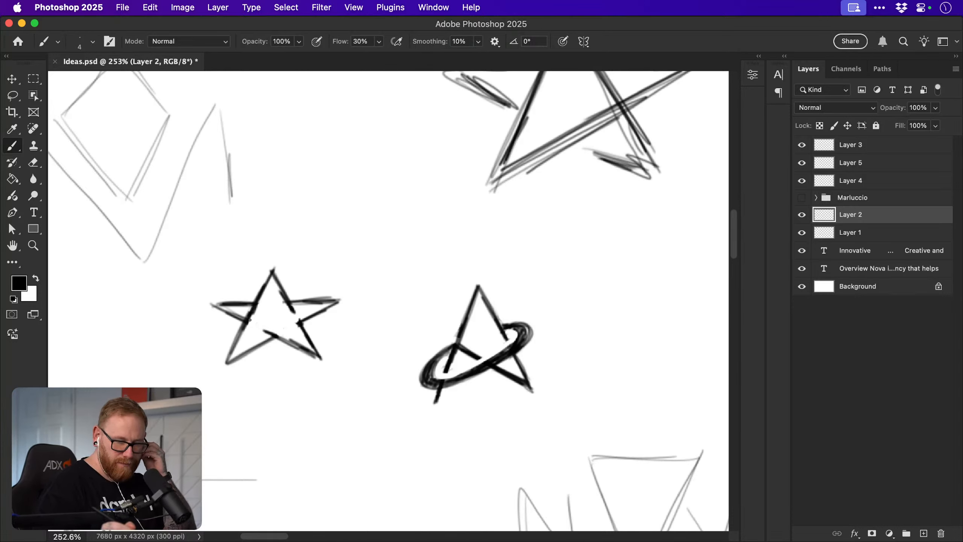
mouse_move(293, 312)
mouse_down()
mouse_move(300, 324)
mouse_move(294, 312)
mouse_move(265, 331)
mouse_move(256, 325)
mouse_up()
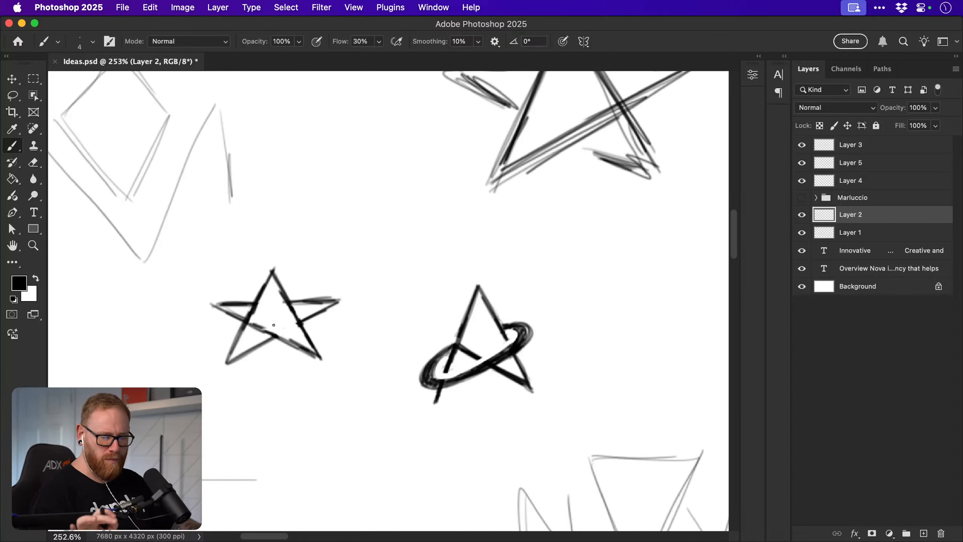
Sketch the two slanted legs of a large A in the blank area below the N sketch.
key(space)
drag(273, 324, 303, 95)
key(z)
drag(451, 303, 393, 303)
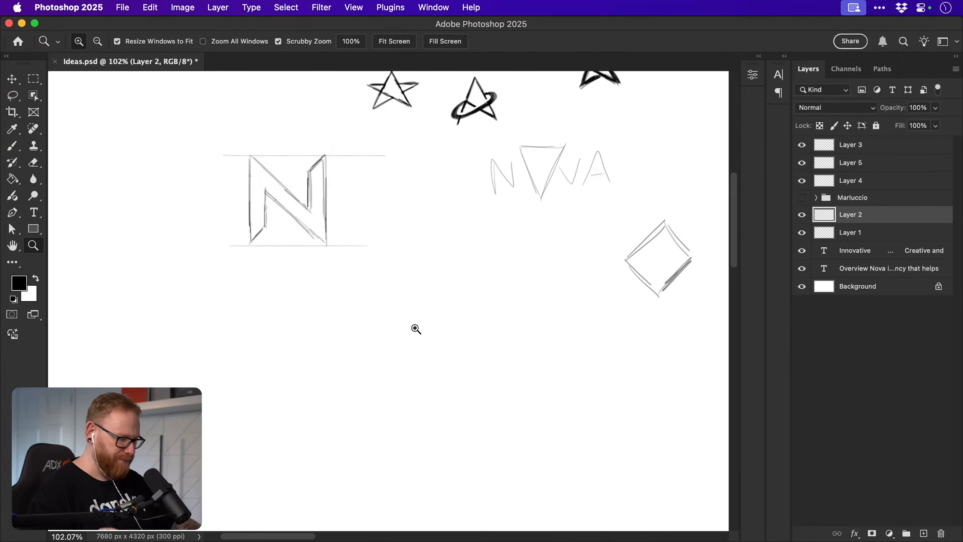
drag(364, 362, 338, 433)
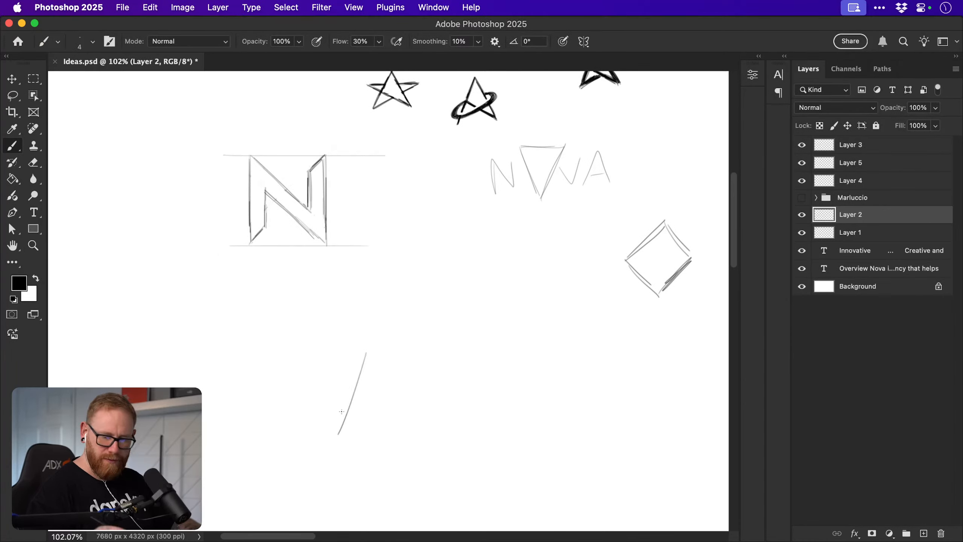
key(super+z)
drag(372, 337, 339, 429)
drag(375, 339, 421, 422)
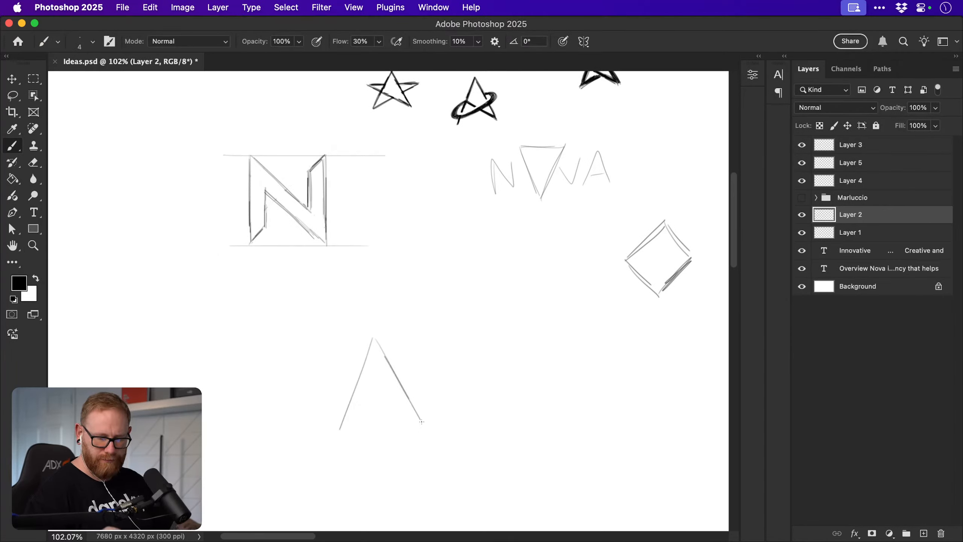
Replace the A's rising crossbar with one sloping from its left leg to its right foot, and trim the left leg's end.
drag(339, 429, 394, 375)
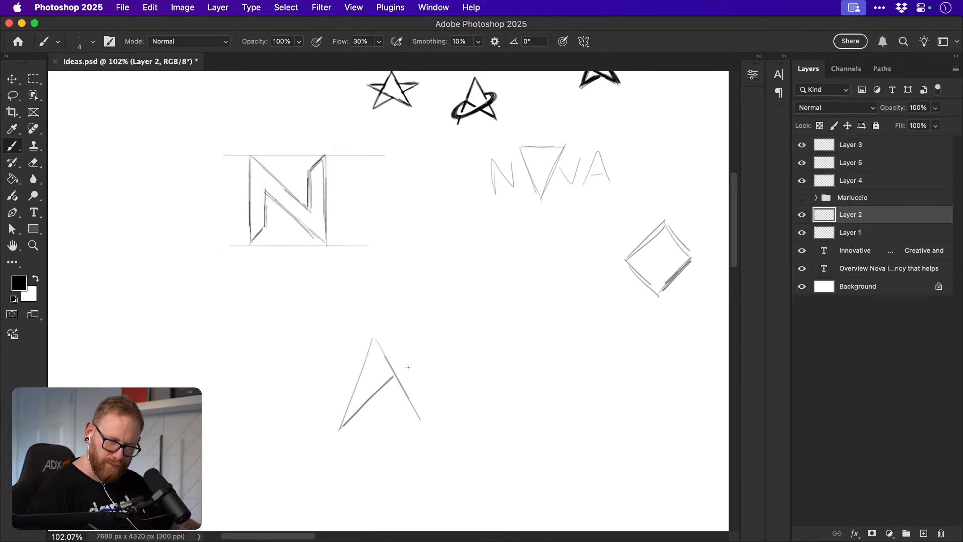
key(super+z)
drag(356, 382, 420, 422)
drag(357, 381, 421, 422)
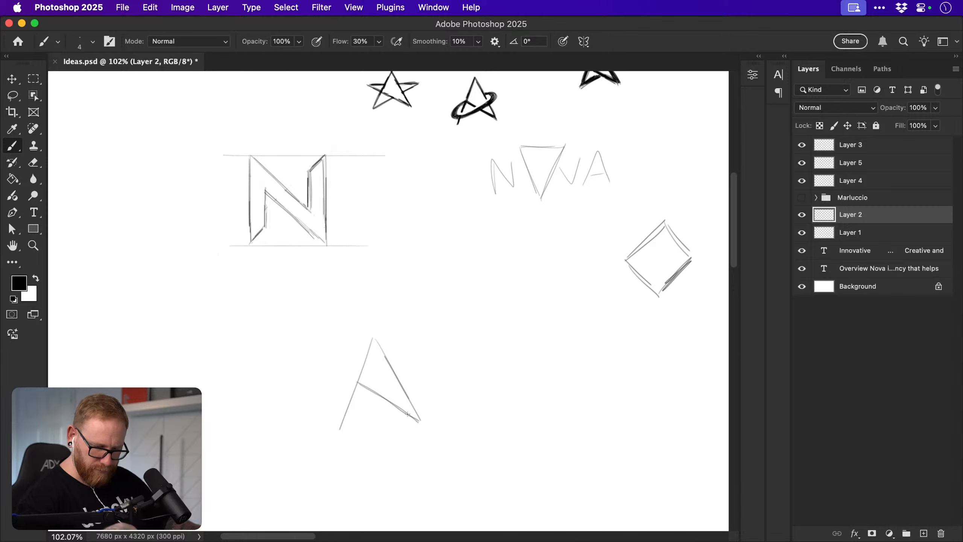
key(e)
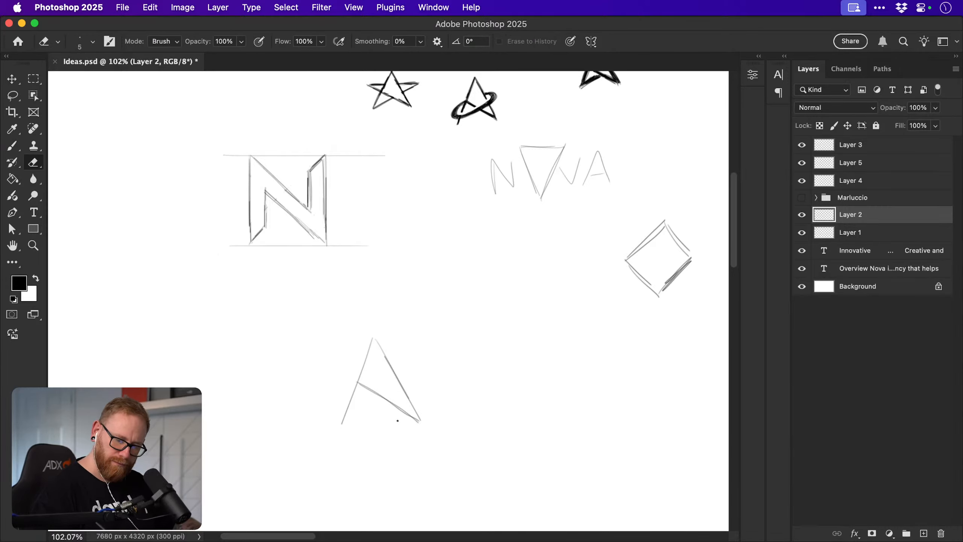
key(v)
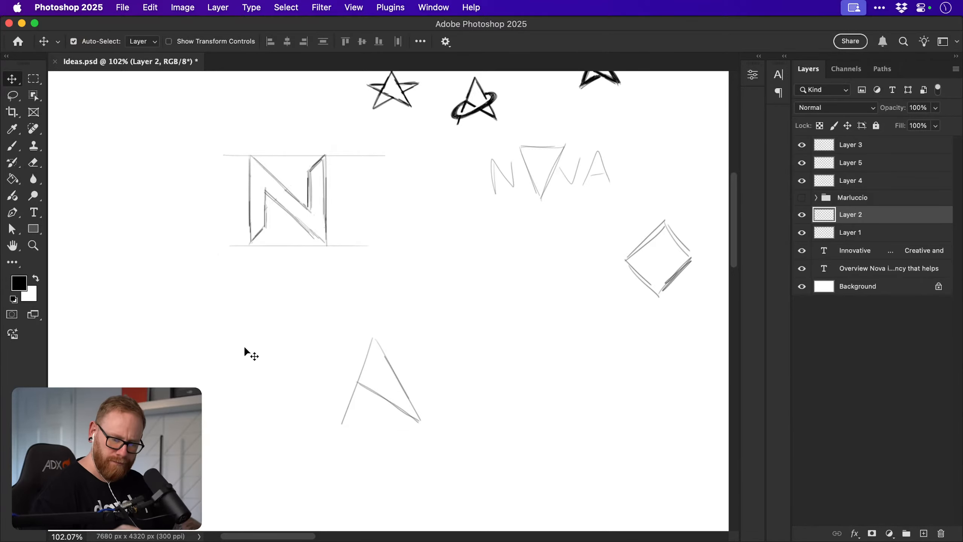
Sketch a V before the A with a second diagonal stroke running from its upper left tip to its right arm.
key(b)
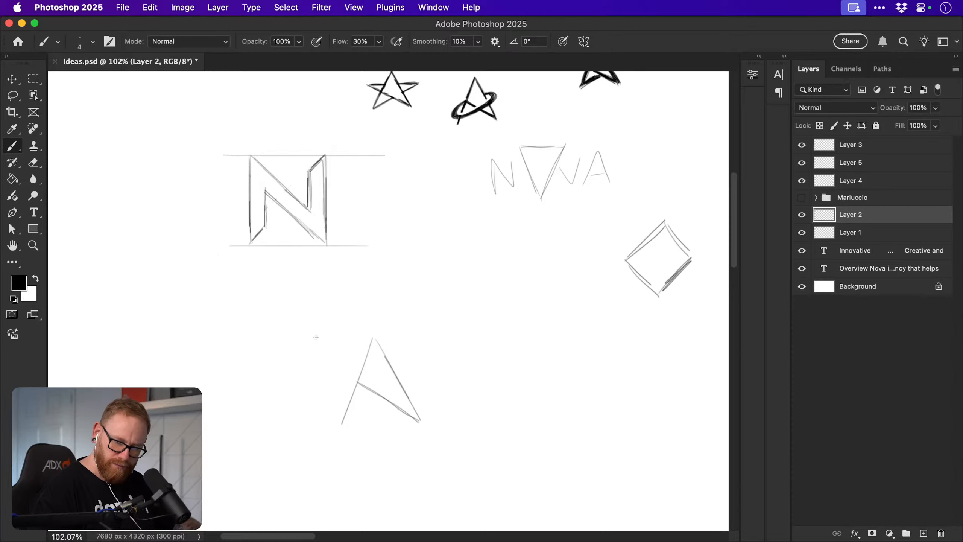
drag(315, 339, 288, 408)
drag(306, 366, 284, 412)
drag(232, 340, 278, 407)
drag(235, 352, 281, 420)
drag(306, 367, 280, 425)
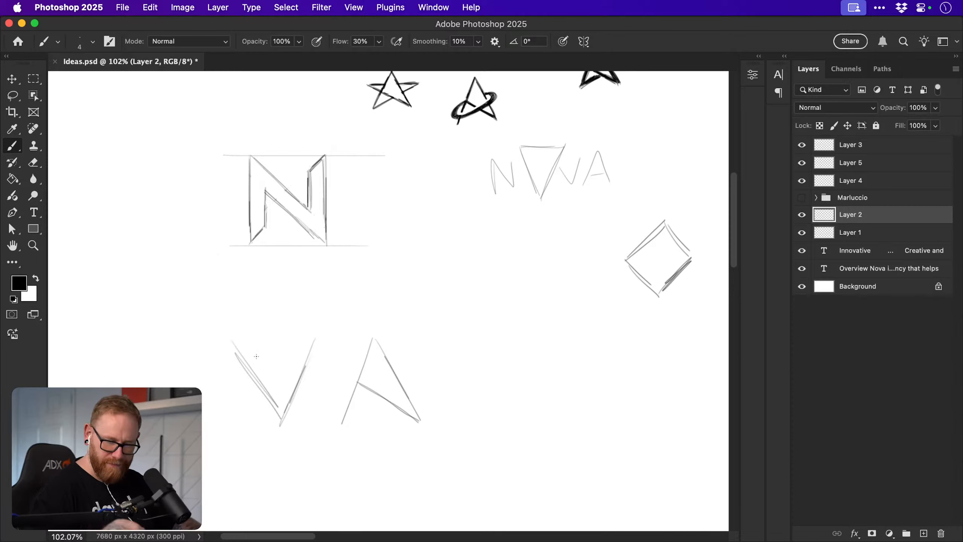
drag(234, 344, 291, 391)
mouse_move(245, 357)
mouse_down()
mouse_move(280, 378)
mouse_move(403, 380)
mouse_up()
Select the V and A sketches together and scale them down.
key(m)
drag(302, 321, 567, 459)
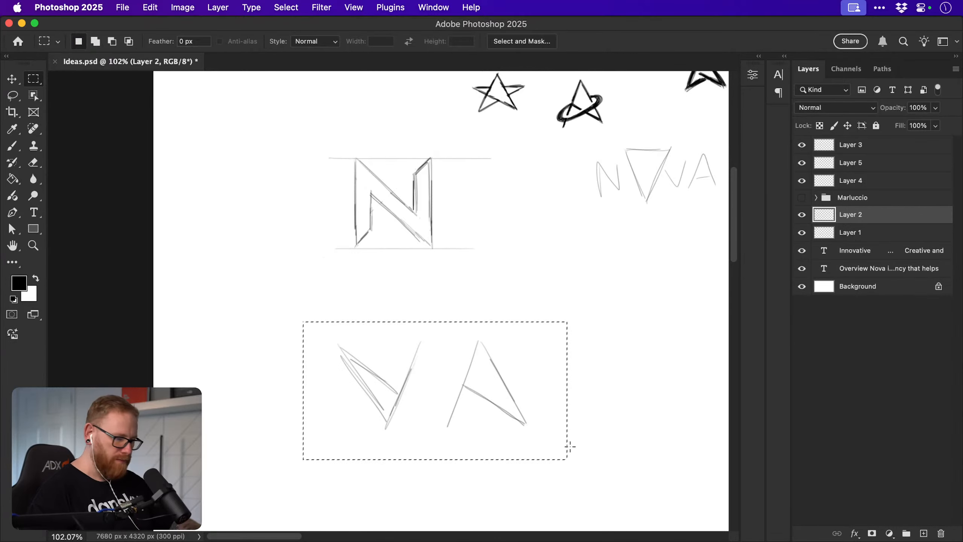
key(super+t)
drag(569, 321, 521, 346)
key(Return)
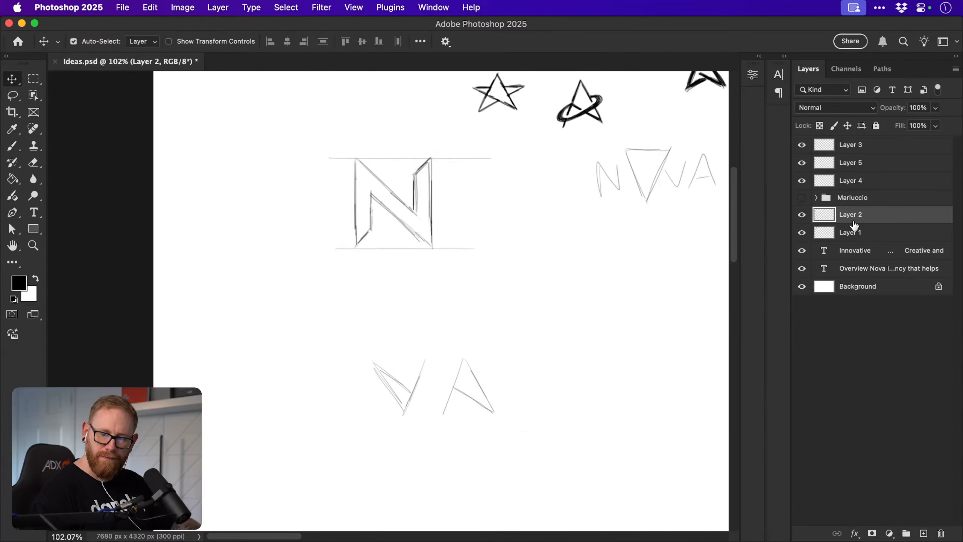
Sketch an N with slanted inner strokes before the V and A, and start the O between them.
key(z)
drag(395, 395, 414, 397)
key(b)
drag(238, 356, 240, 424)
drag(238, 358, 297, 420)
drag(299, 356, 300, 419)
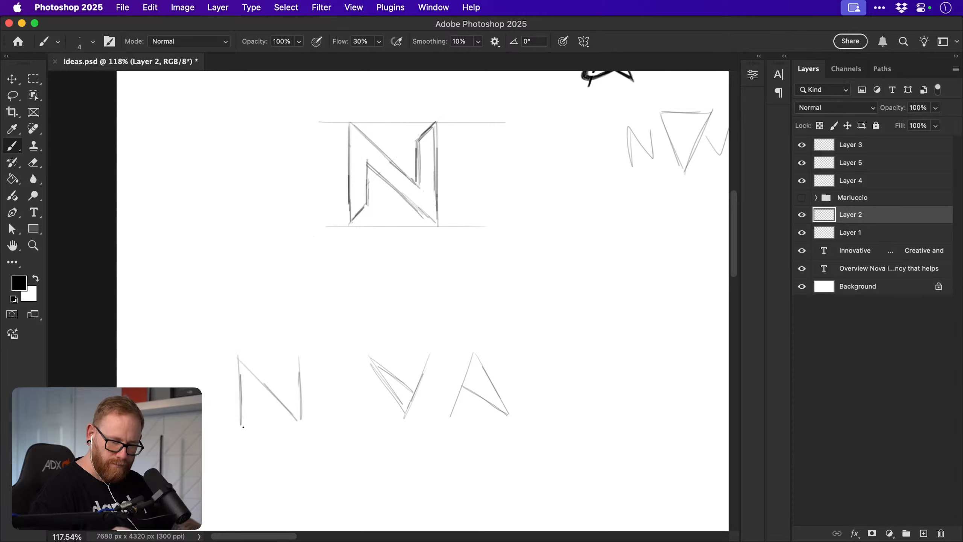
drag(259, 380, 244, 425)
drag(297, 356, 285, 395)
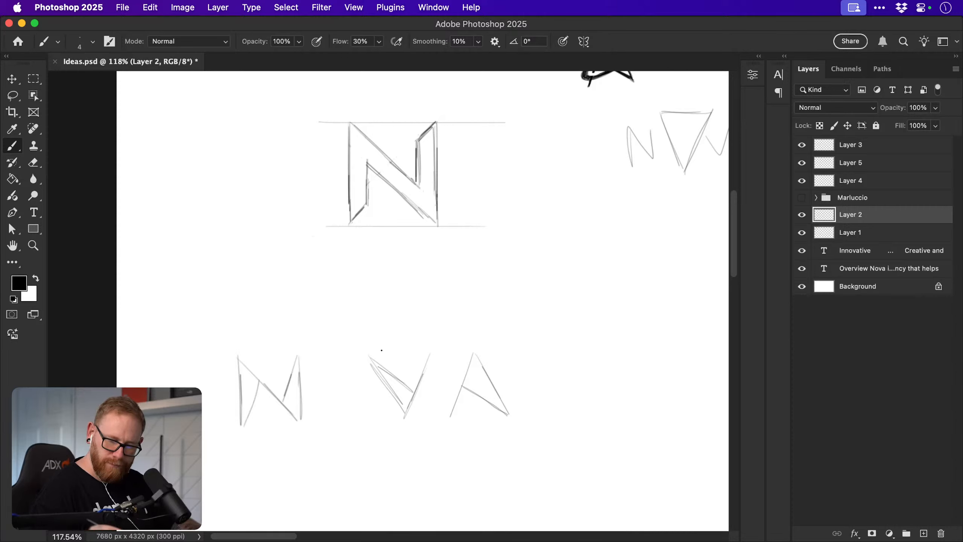
mouse_move(340, 362)
mouse_down()
mouse_move(327, 411)
mouse_move(365, 413)
mouse_move(342, 358)
mouse_move(313, 408)
mouse_up()
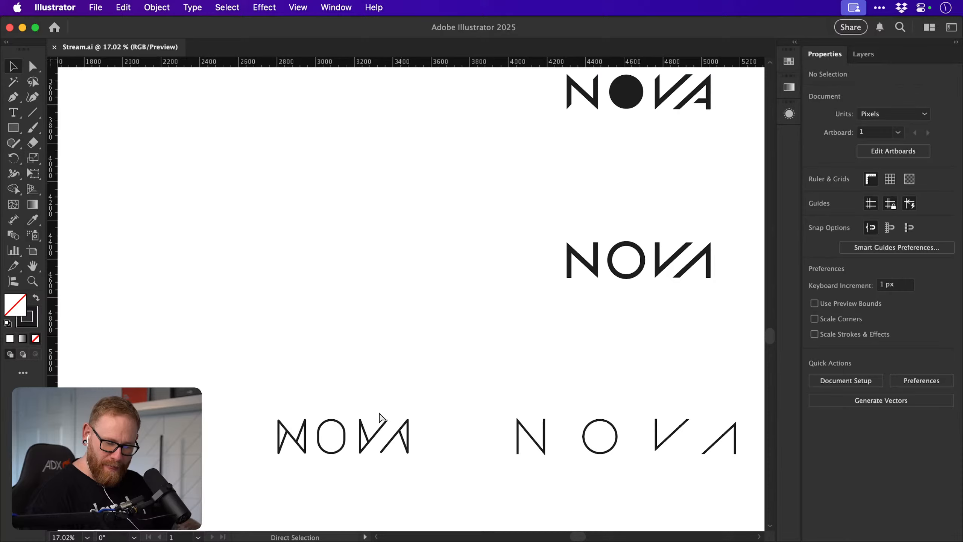
Switch to Illustrator and duplicate the thin-line NOVA wordmark with the slanted inner strokes to its left.
drag(235, 391, 421, 484)
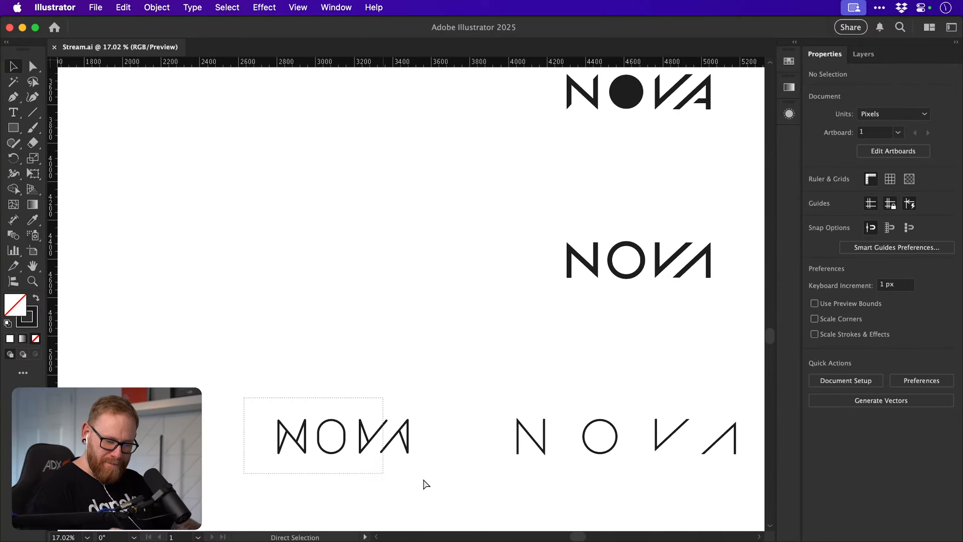
scroll(421, 484, up, 3)
scroll(389, 392, up, 2)
scroll(314, 398, up, 5)
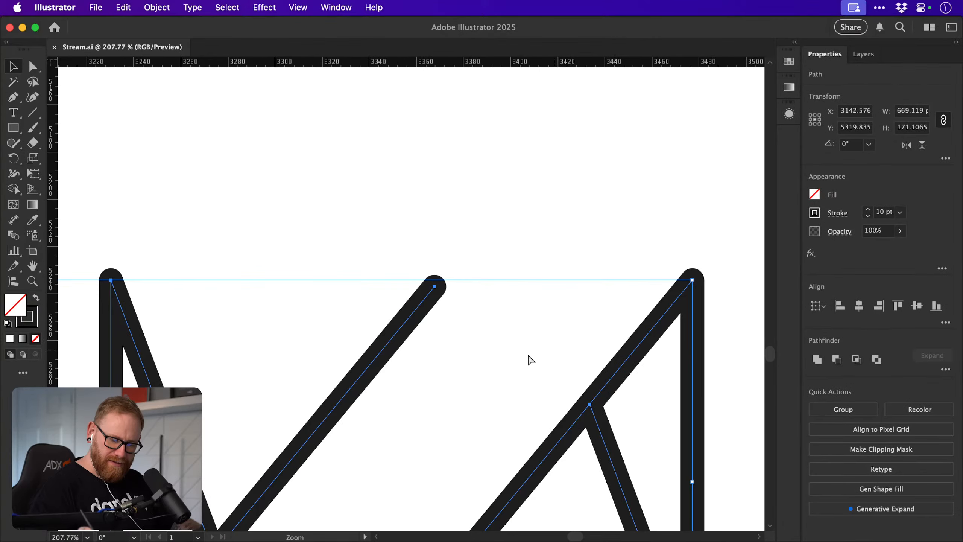
drag(478, 391, 320, 373)
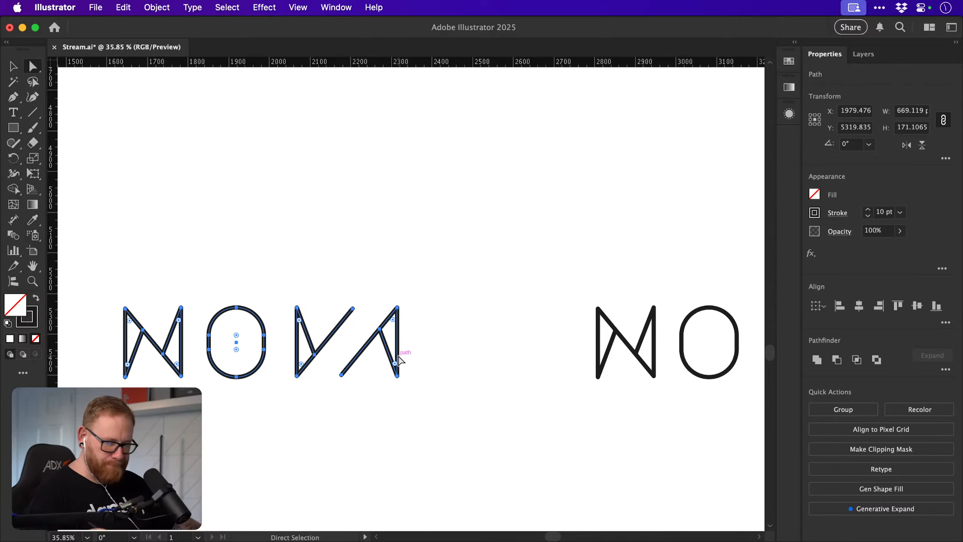
Delete the duplicate's A and reshape its V by centring the bottom point and pulling the inner stroke's end outside the letter.
click(422, 381)
key(BackSpace)
key(BackSpace)
drag(296, 375, 324, 375)
drag(314, 353, 289, 377)
key(BackSpace)
click(363, 304)
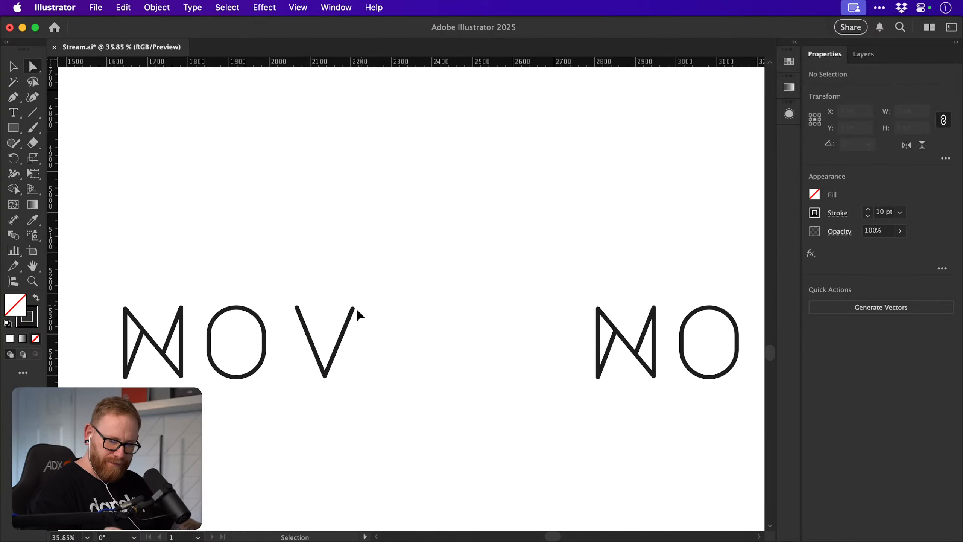
key(super+z)
Widen the top of the V by scaling its two upper anchor points apart horizontally.
key(super+shift+a)
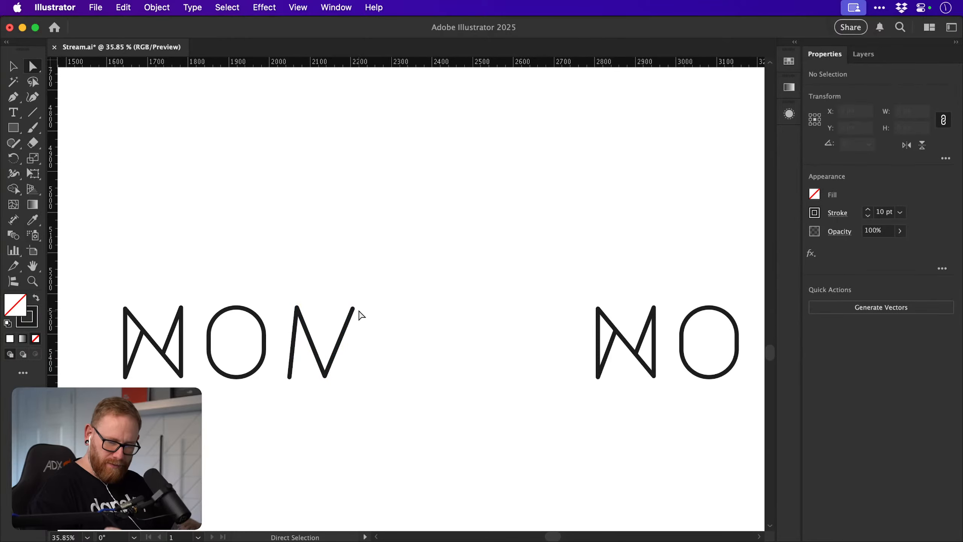
click(356, 309)
shift+click(297, 307)
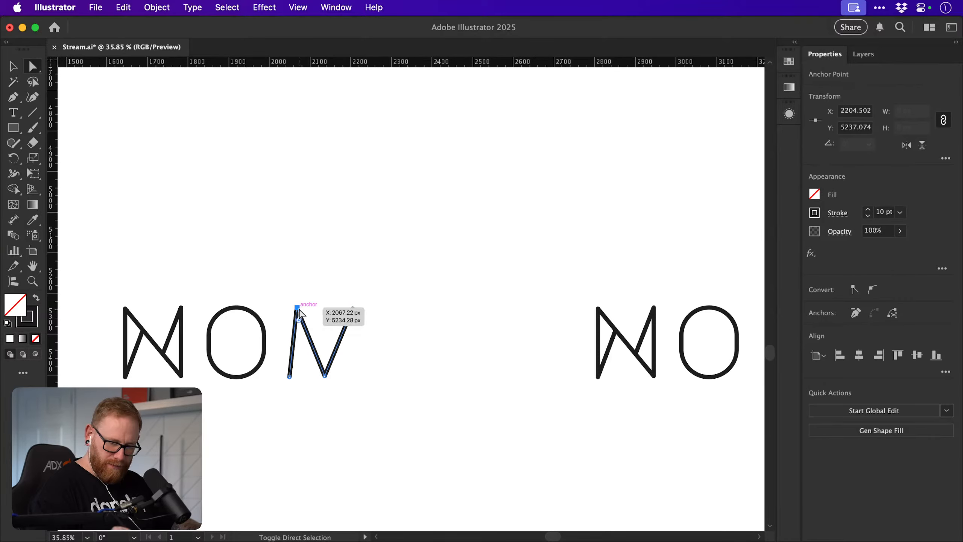
key(s)
mouse_move(391, 292)
mouse_down()
mouse_move(400, 293)
mouse_move(390, 304)
mouse_up()
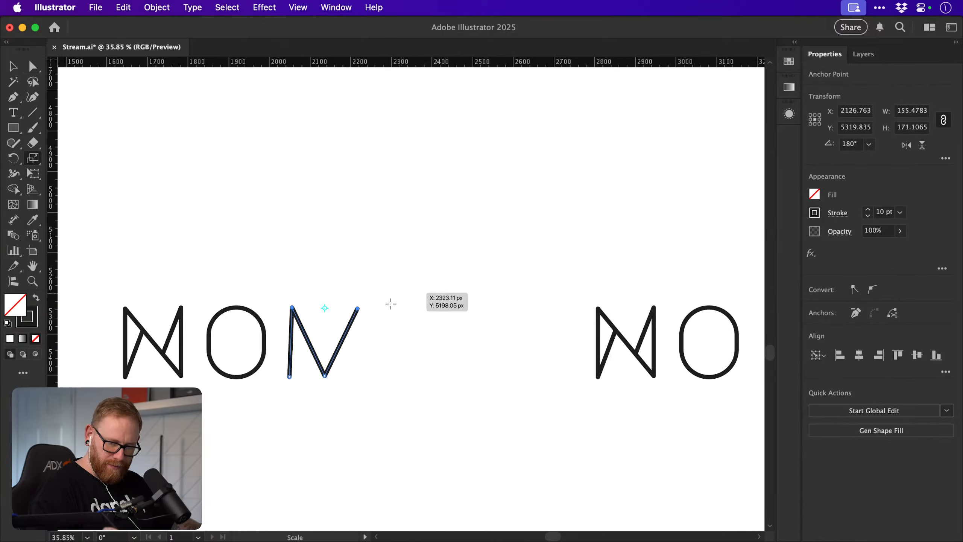
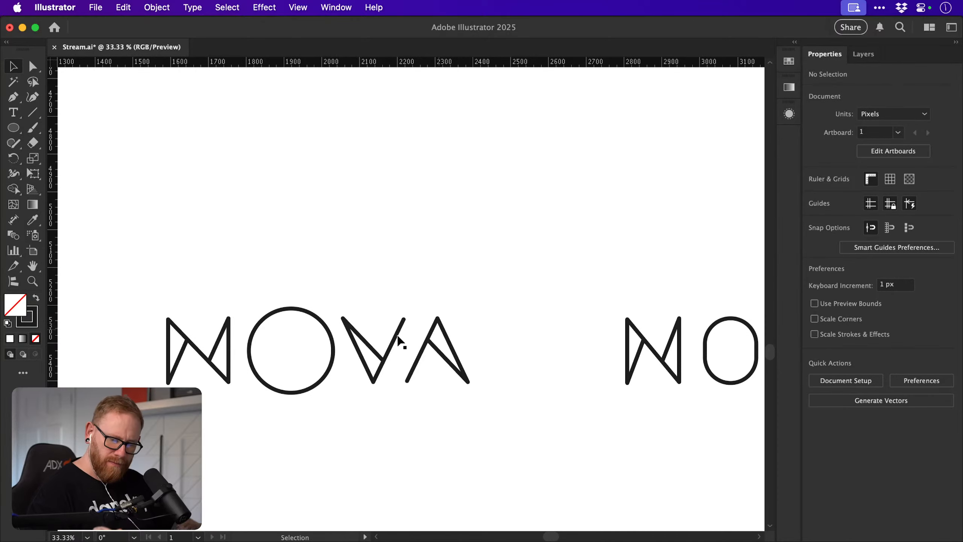
Open up the wordmark's spacing by nudging the N and O left together, and the N further left on its own.
drag(140, 292, 320, 409)
key(shift+Left)
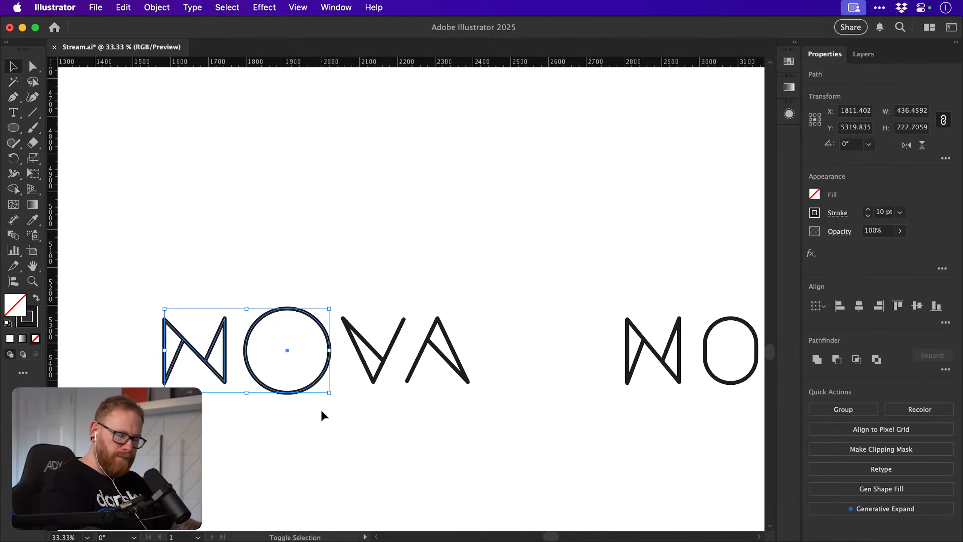
key(shift+Left)
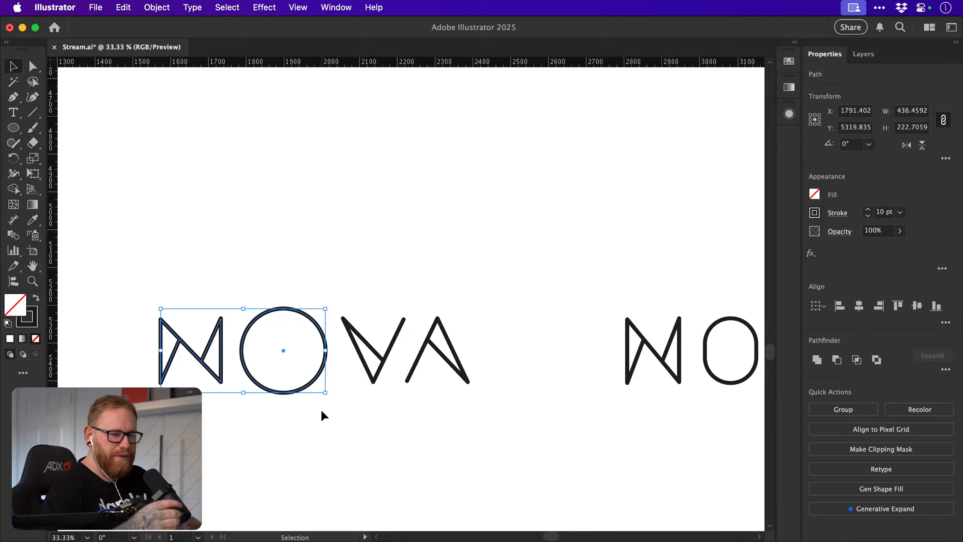
click(516, 338)
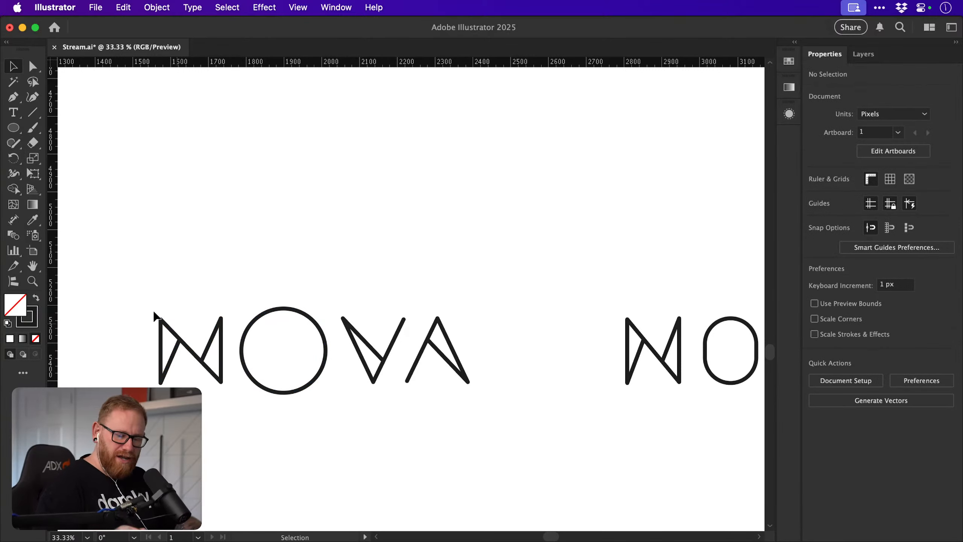
click(221, 375)
key(shift+Left)
click(226, 395)
Nudge the A of the left-hand NOVA wordmark to the right to widen its gap from the V.
scroll(595, 354, down, 1)
click(471, 343)
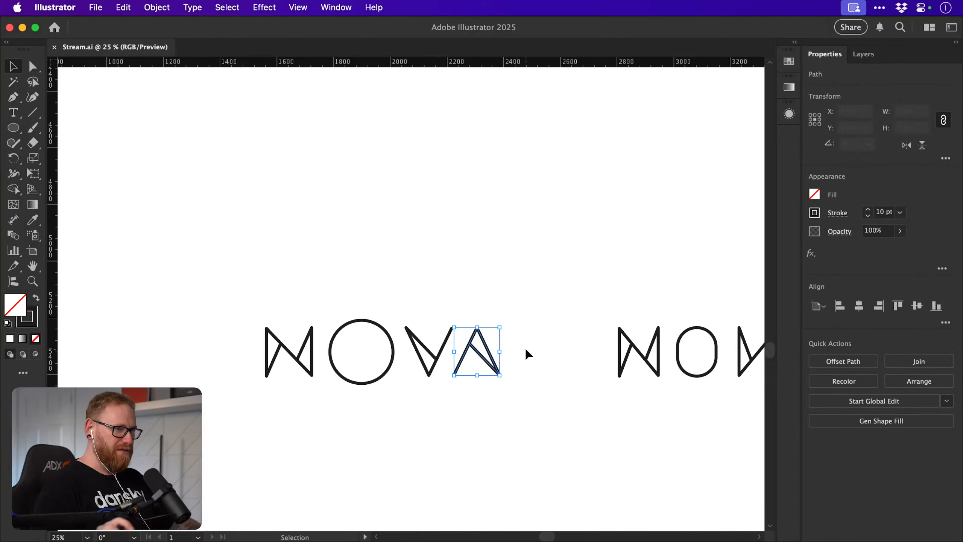
key(shift+Right)
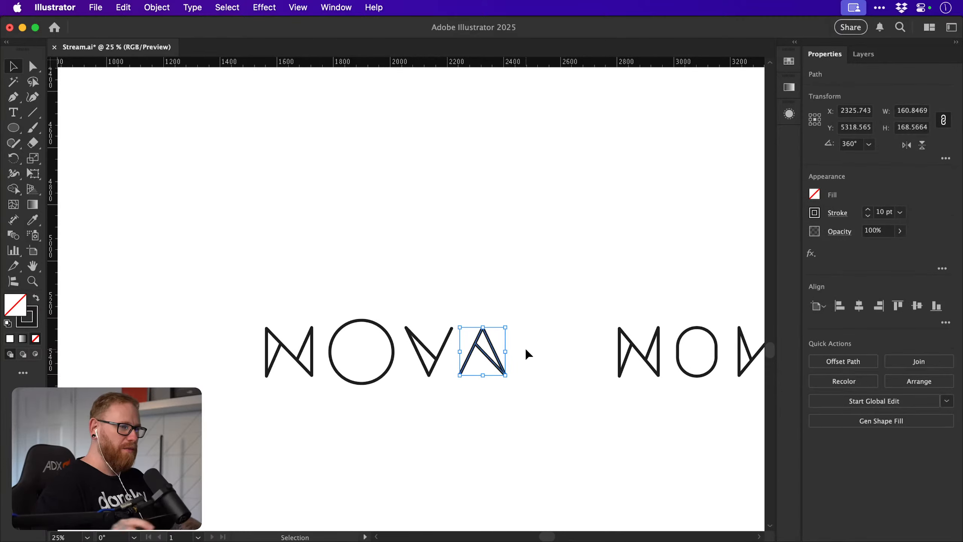
click(376, 232)
Scale the O down proportionally to about 187 px in diameter so it sits closer to the other letters' height.
drag(294, 394, 528, 303)
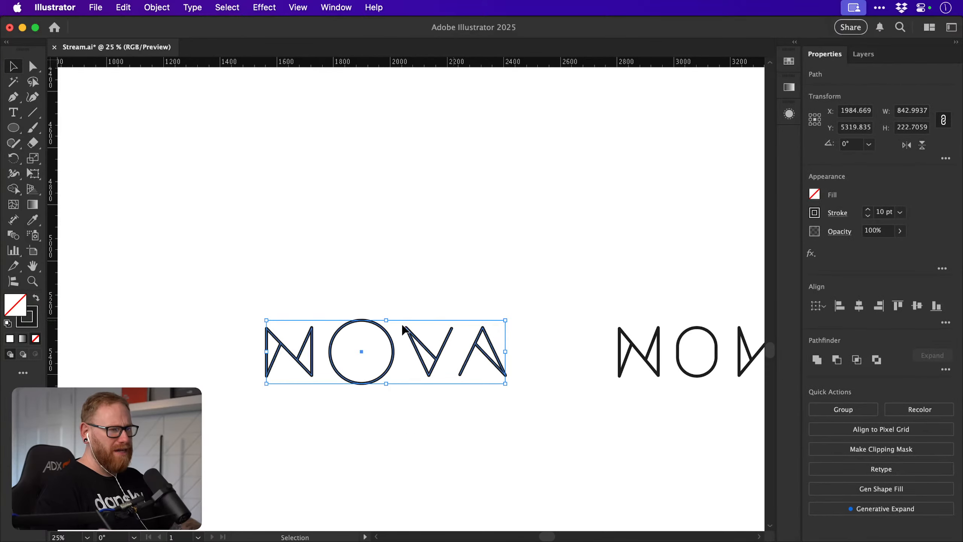
drag(370, 286, 377, 345)
key(s)
drag(428, 284, 591, 361)
Rebalance the letter spacing around the smaller O by nudging the N to the right.
key(v)
scroll(343, 337, up, 3)
click(266, 351)
key(shift+Right)
key(shift+Right)
click(397, 303)
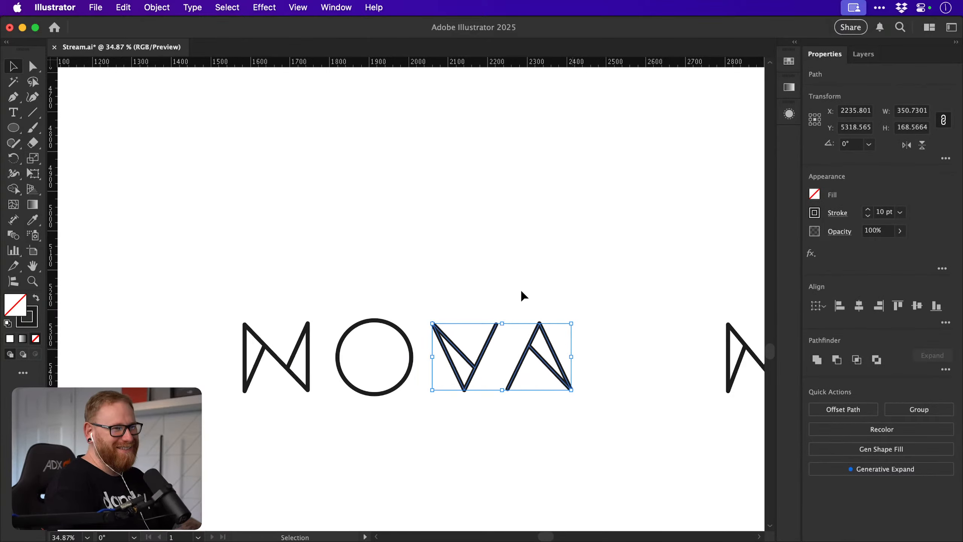
Copy the wordmark above the original and place a duplicate of the copy's O offset diagonally up and to the right.
click(485, 254)
key(a)
scroll(484, 252, up, 5)
drag(373, 332, 397, 317)
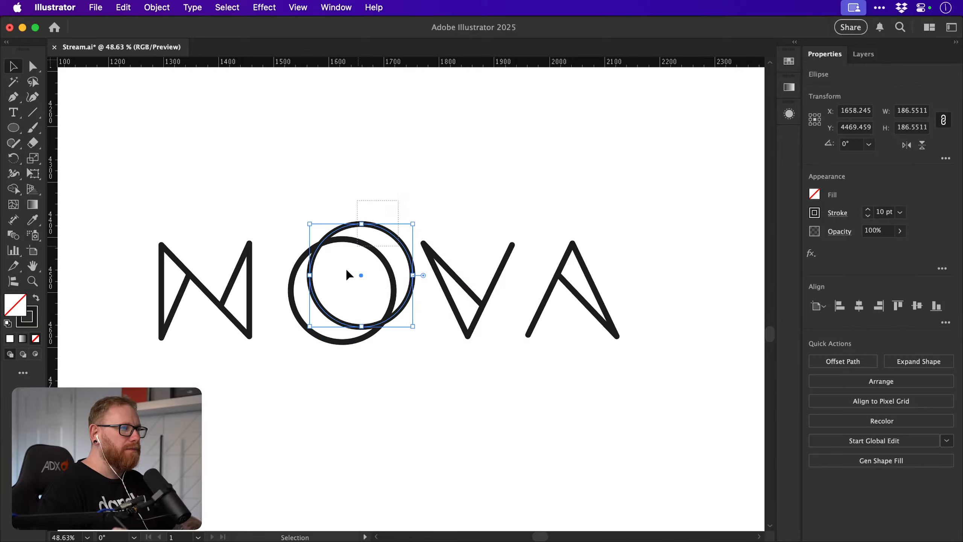
Trim the part of the duplicate circle outside the O with Shape Builder to leave a crescent, and save the document.
shift+click(362, 243)
key(shift+m)
alt+click(378, 232)
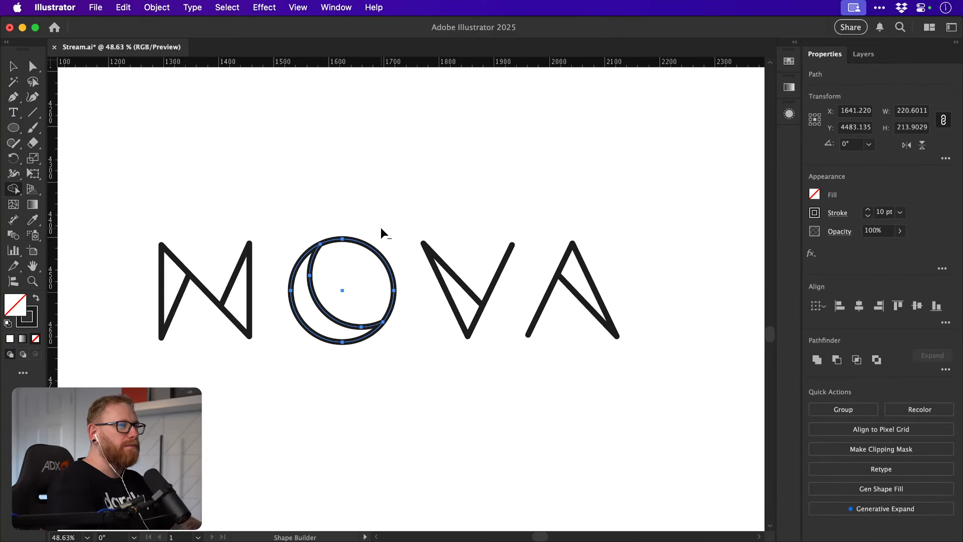
key(v)
click(391, 216)
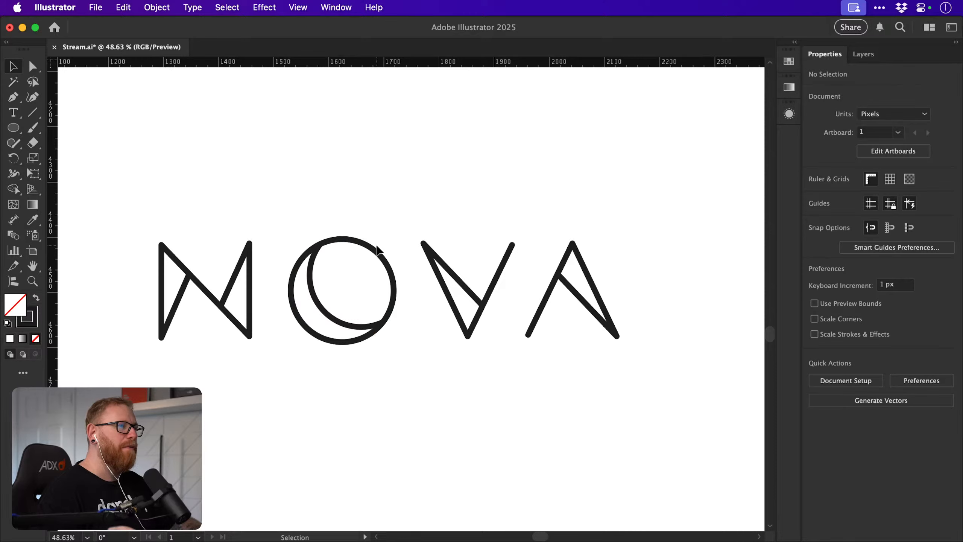
key(super+s)
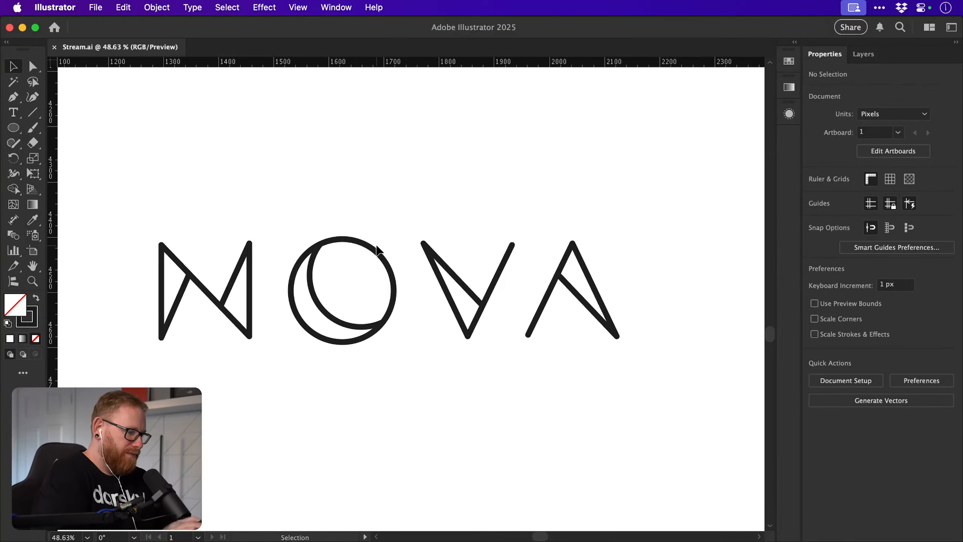
Examine the crescent-O wordmark at several magnifications, comparing its letter spacing and its look beside the other variations.
scroll(377, 247, down, 1)
scroll(377, 246, left, 1)
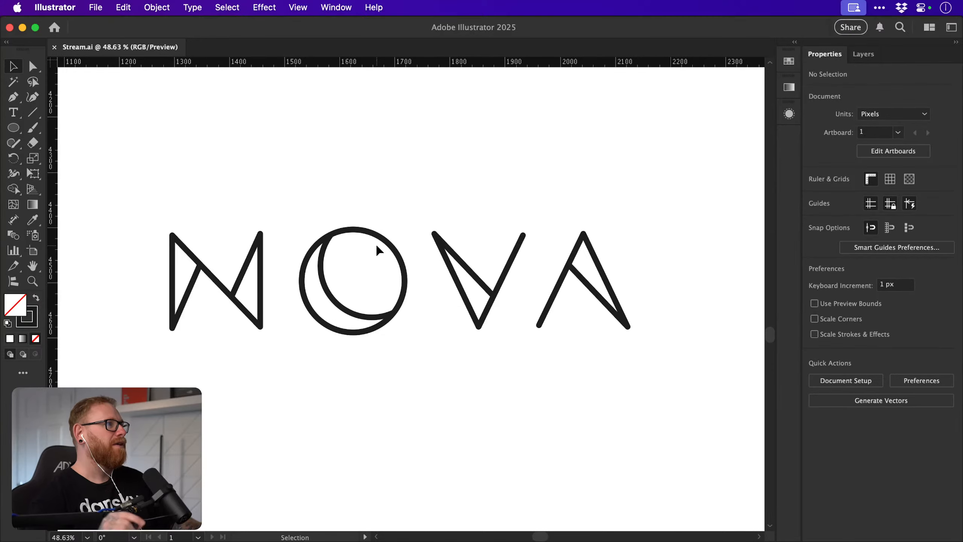
key(super+minus)
key(super+minus)
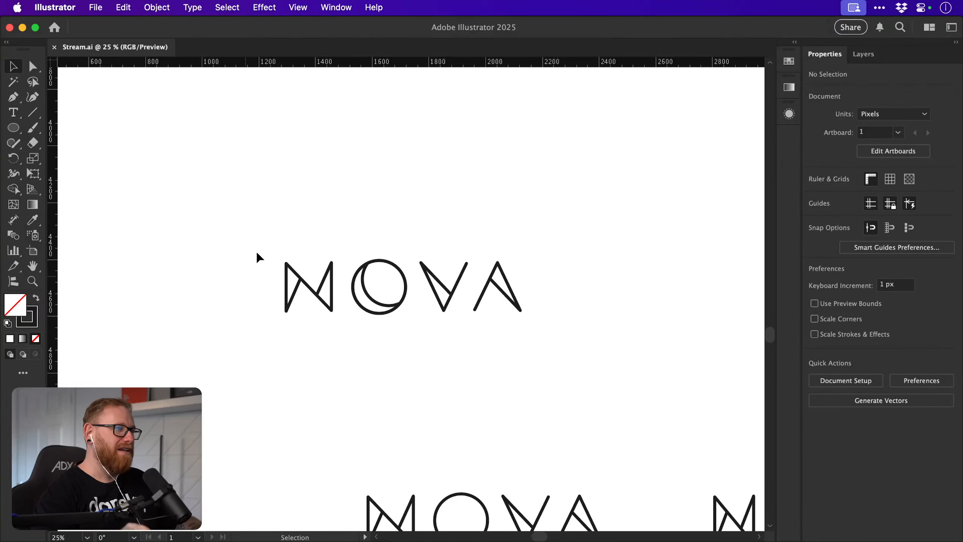
drag(266, 241, 338, 333)
click(396, 214)
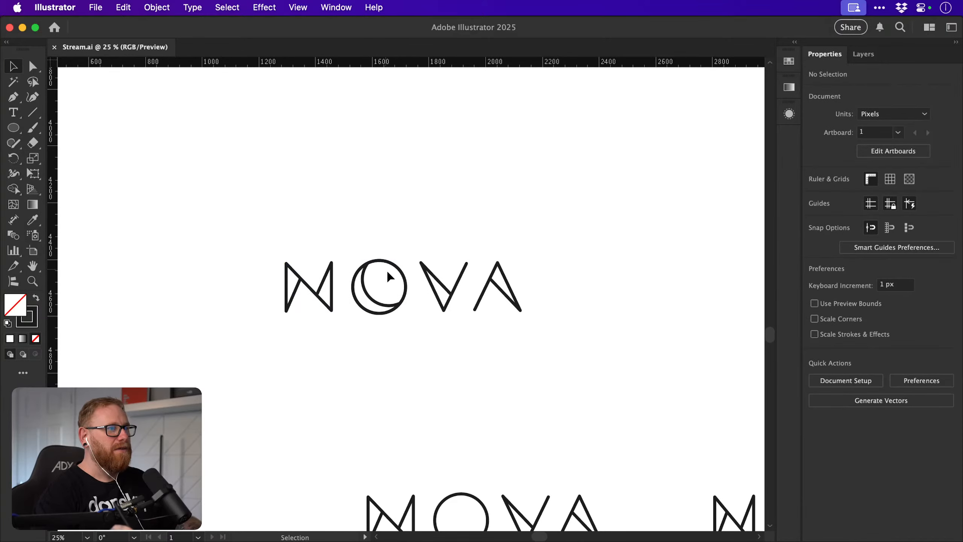
key(super+space)
drag(389, 275, 438, 297)
key(super+space)
key(space)
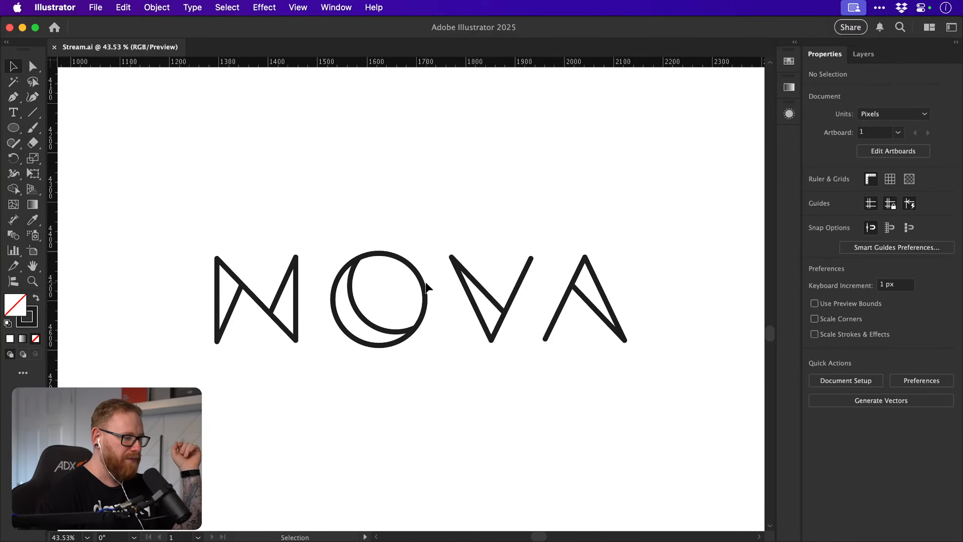
key(super+minus)
key(super+minus)
key(super+minus)
key(super+minus)
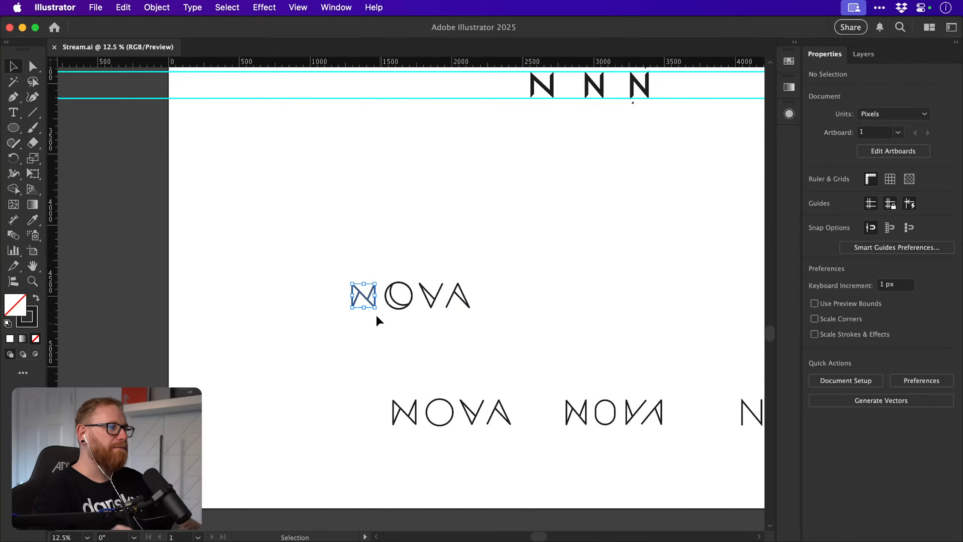
Nudge the crescent wordmark's N left on its own, and then the N and O left together.
click(374, 306)
key(shift+Left)
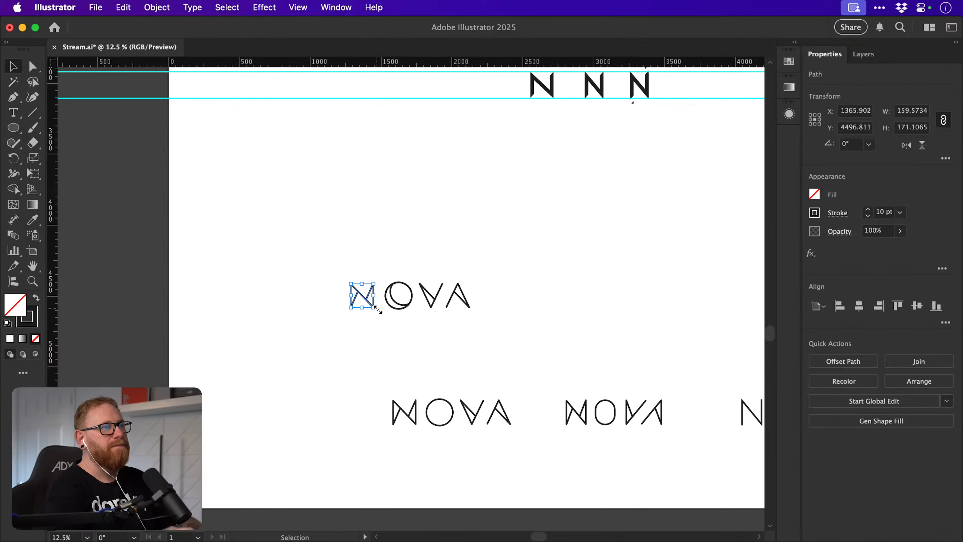
click(458, 229)
drag(429, 310, 387, 374)
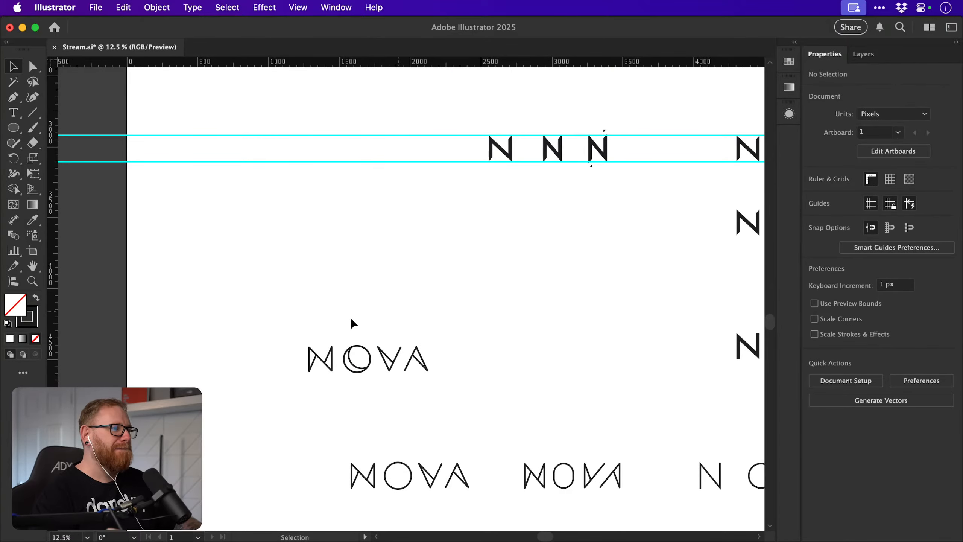
drag(292, 314, 378, 355)
key(shift+Left)
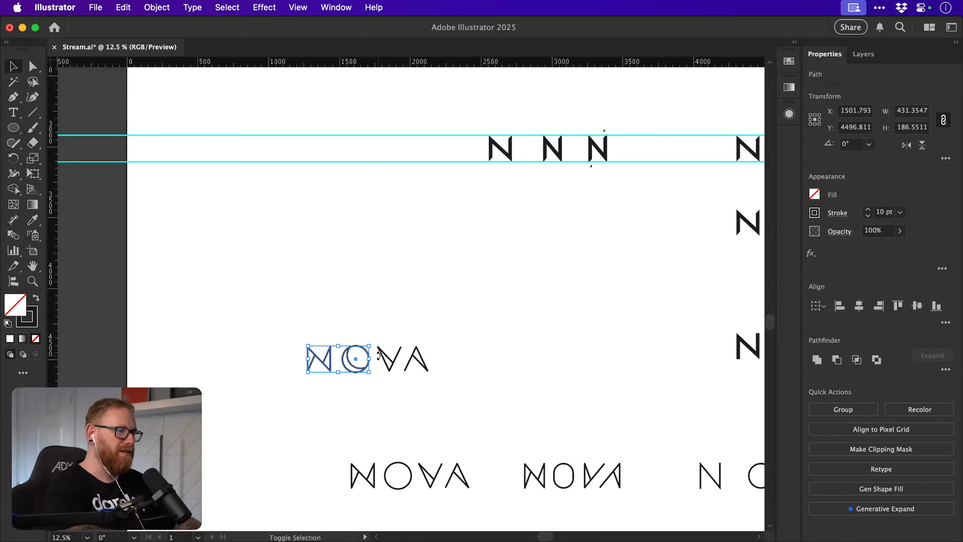
click(432, 300)
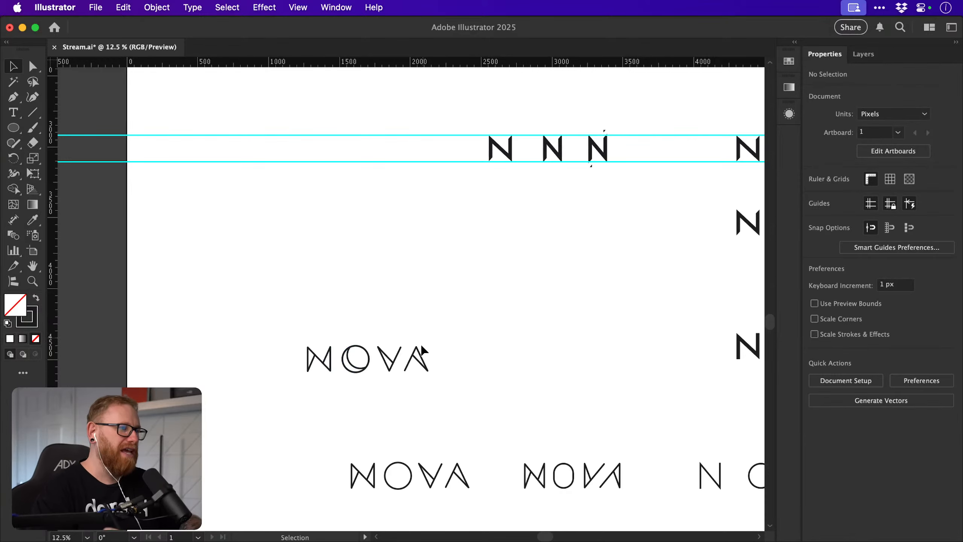
Shift the N and the crescent O slightly back towards the V and save the document.
click(315, 370)
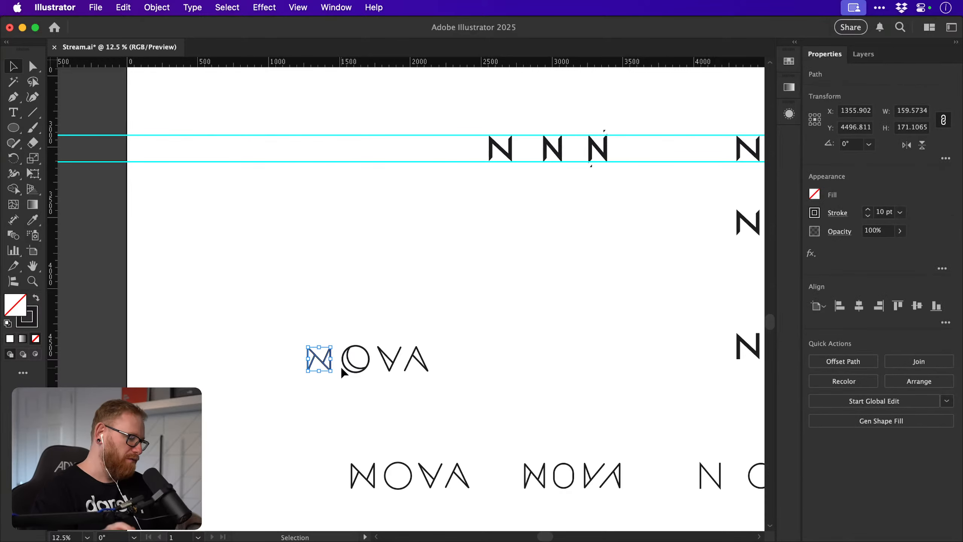
drag(297, 325, 371, 395)
click(476, 346)
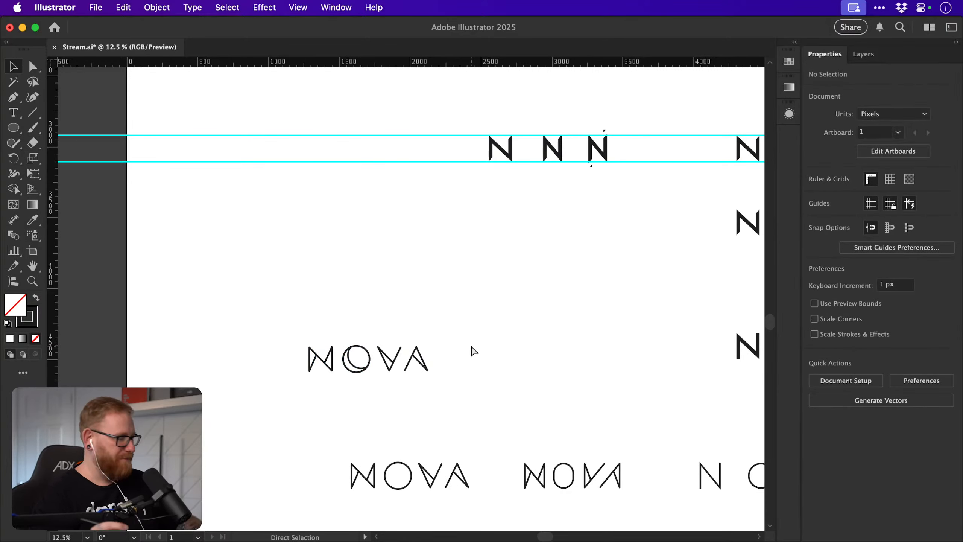
key(super+s)
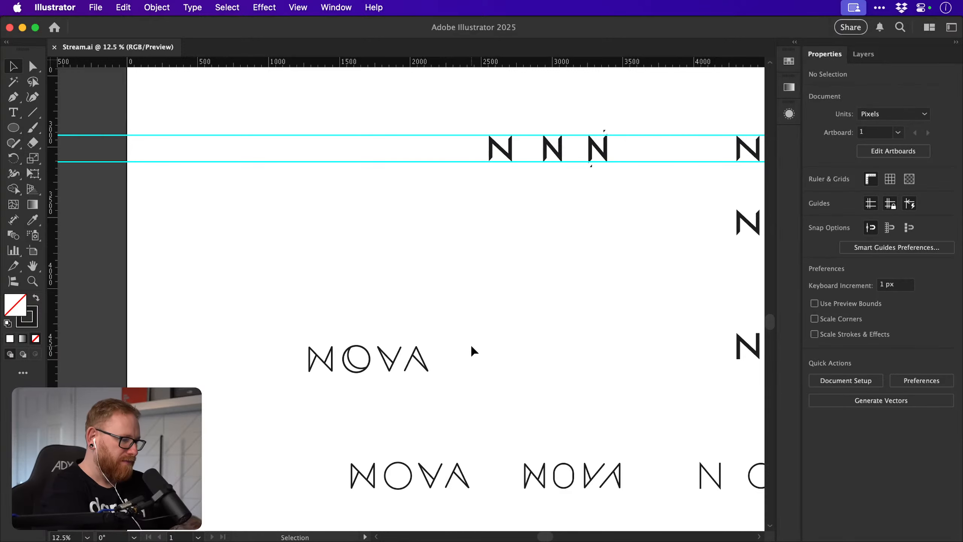
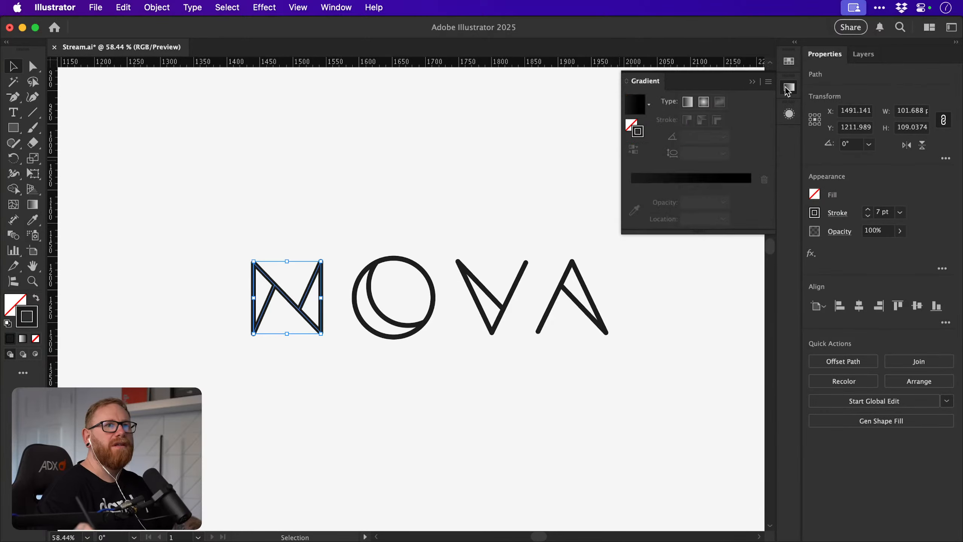
Apply a linear gradient to the N's stroke and recolour its two stops to light blue and purple.
click(788, 60)
click(737, 115)
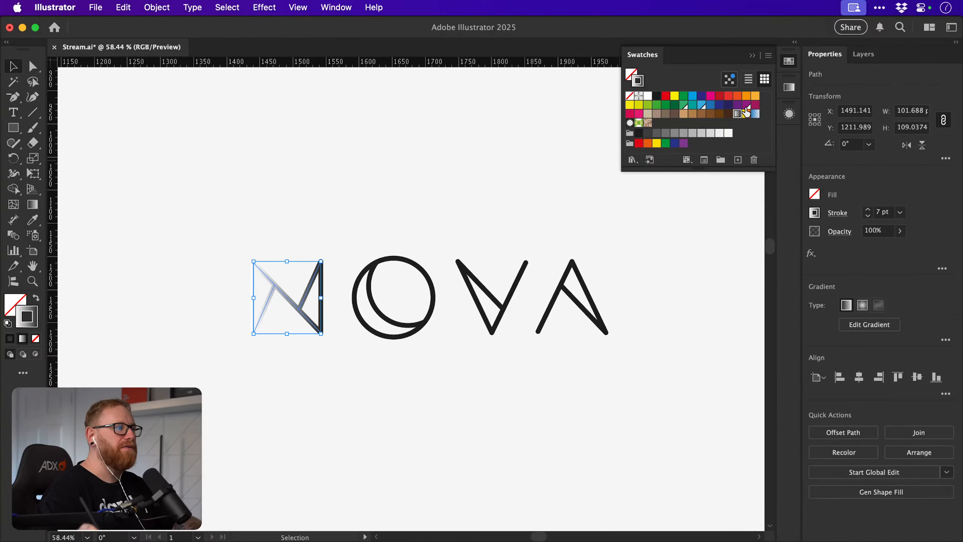
click(789, 87)
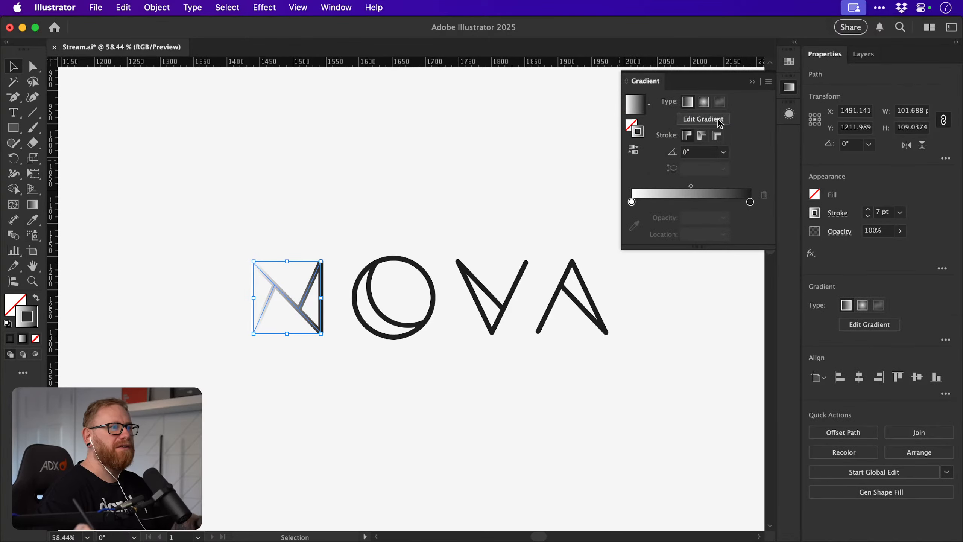
double_click(631, 201)
click(585, 270)
click(648, 250)
double_click(750, 201)
click(692, 250)
Set the N's stroke gradient angle to 45° and reverse its direction.
click(671, 152)
text(45)
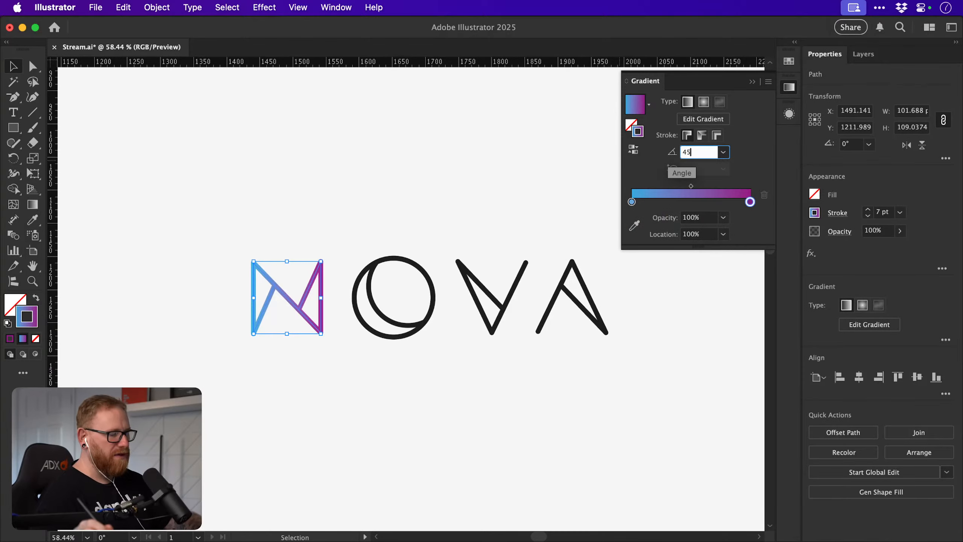
key(Return)
click(632, 149)
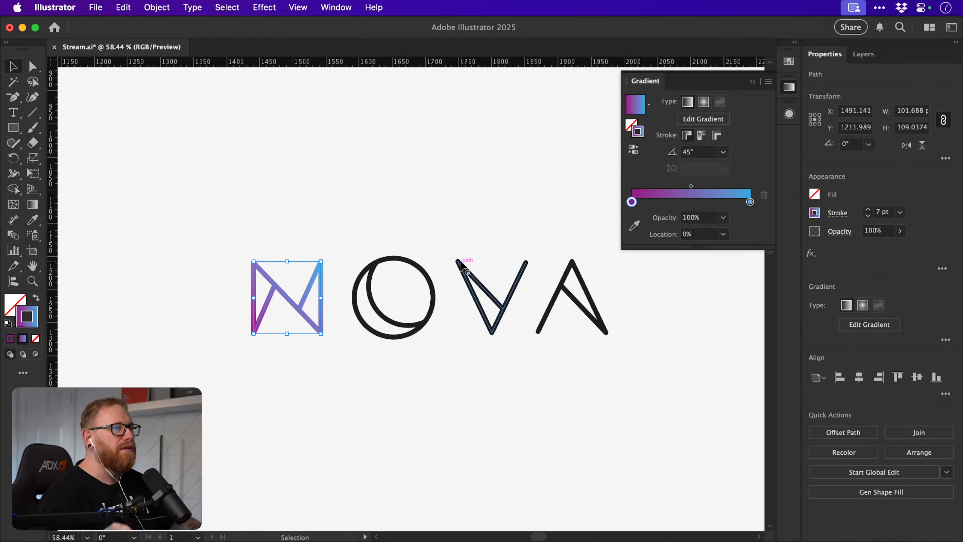
click(414, 218)
Select the O's ring and crescent arc and copy the N's gradient stroke onto them with the Eyedropper.
key(z)
click(418, 300)
key(v)
click(271, 311)
drag(365, 207, 485, 294)
key(i)
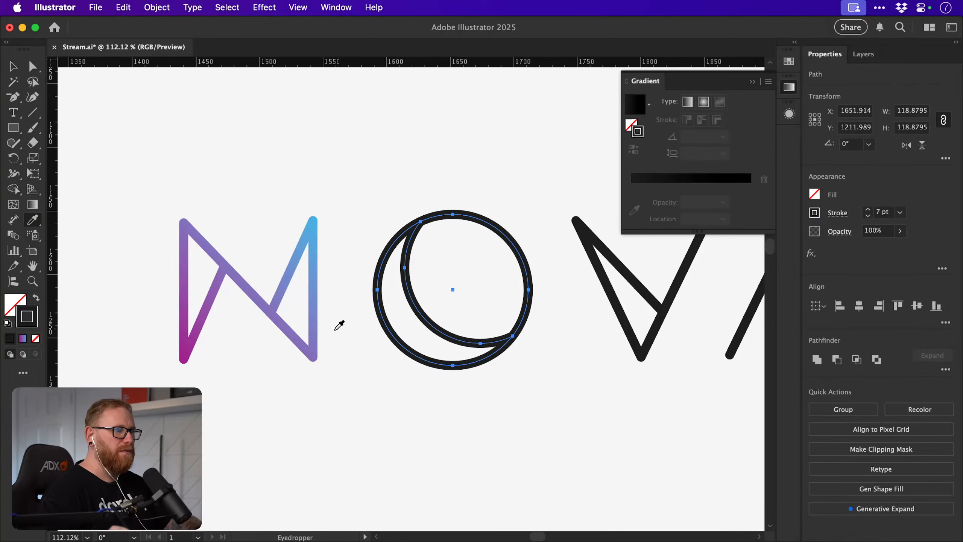
click(315, 336)
key(v)
click(367, 389)
Inspect the overlap at the crescent's upper end and combine the O's ring and crescent arc into one compound path.
key(z)
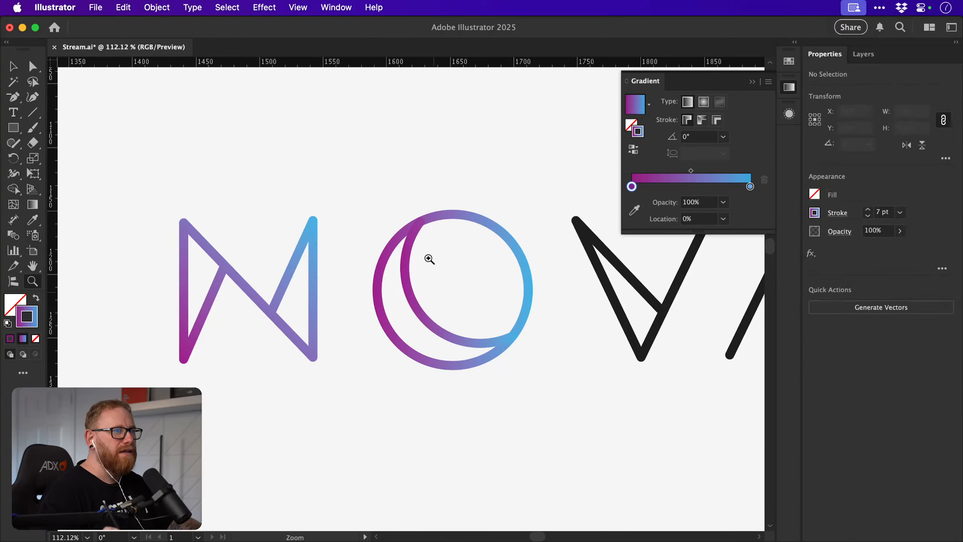
drag(418, 218, 724, 261)
key(v)
drag(420, 317, 491, 284)
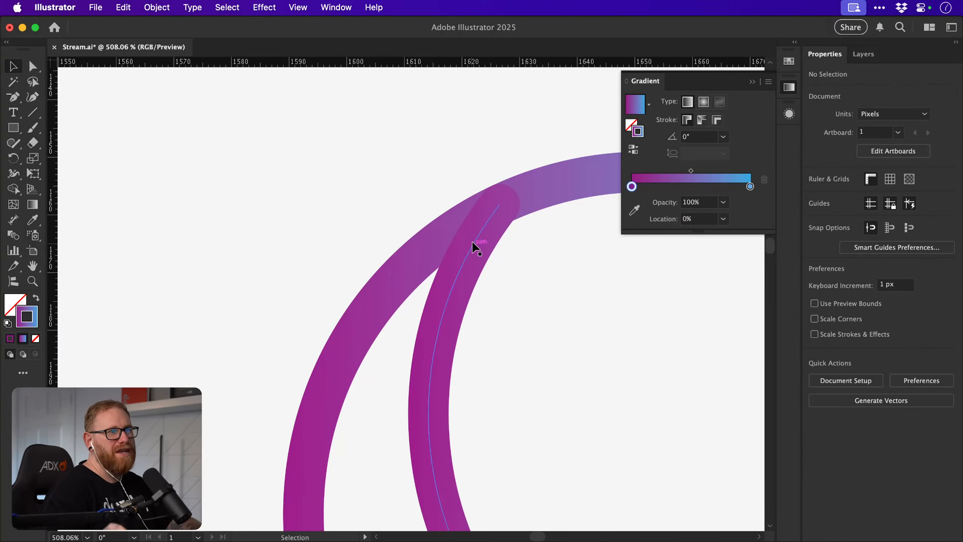
drag(559, 394, 395, 198)
drag(568, 422, 489, 354)
key(super+1)
drag(292, 349, 450, 164)
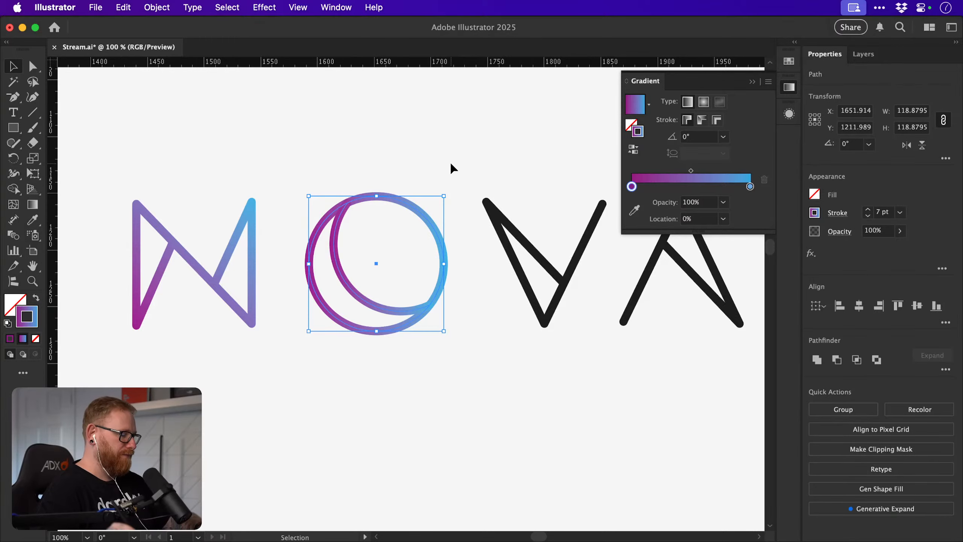
key(super+8)
click(450, 166)
Examine the lower junction where the crescent arc meets the O's ring and undo the trial change there.
key(z)
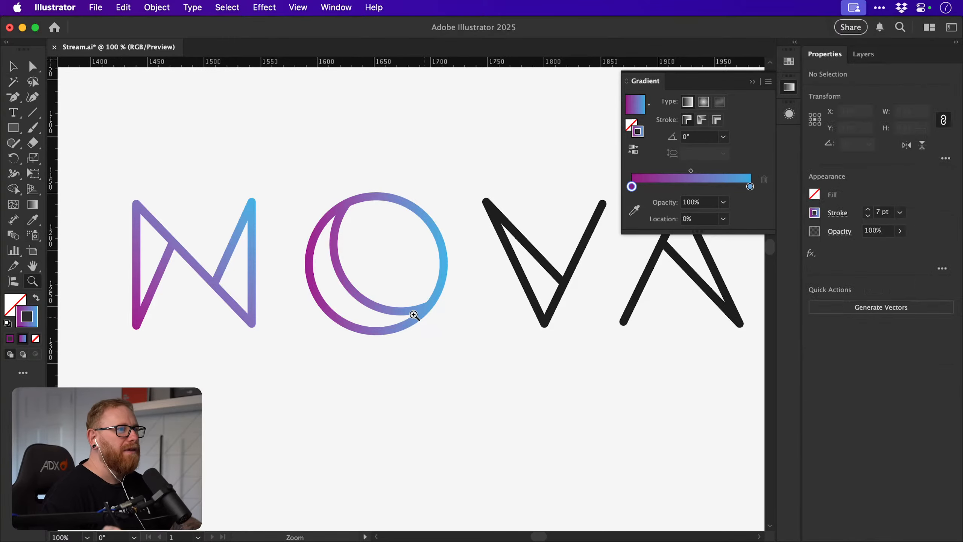
drag(414, 312, 471, 245)
key(a)
click(469, 297)
click(489, 277)
key(super+z)
click(568, 294)
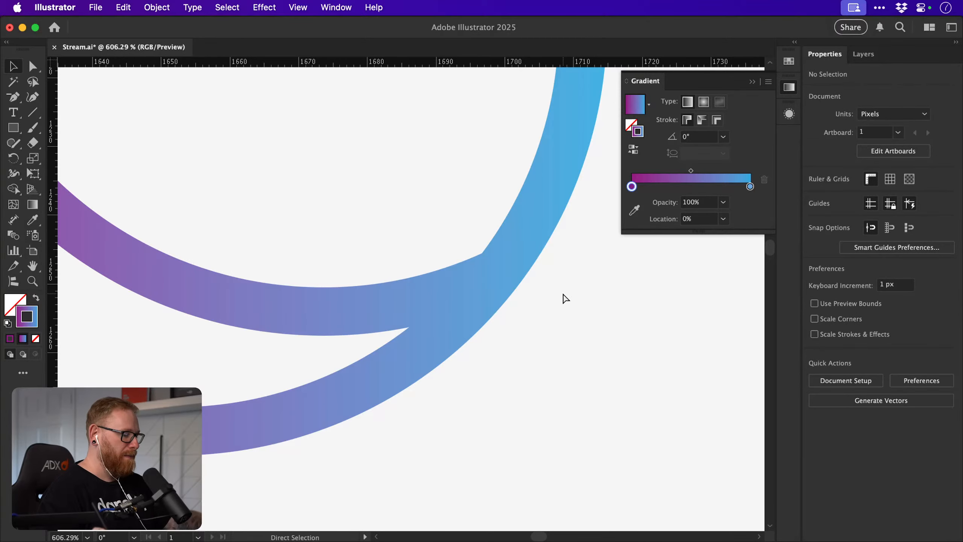
Run the purple-to-blue gradient at 45° across the whole NOVA wordmark on the grey background.
key(super+0)
drag(443, 305, 387, 311)
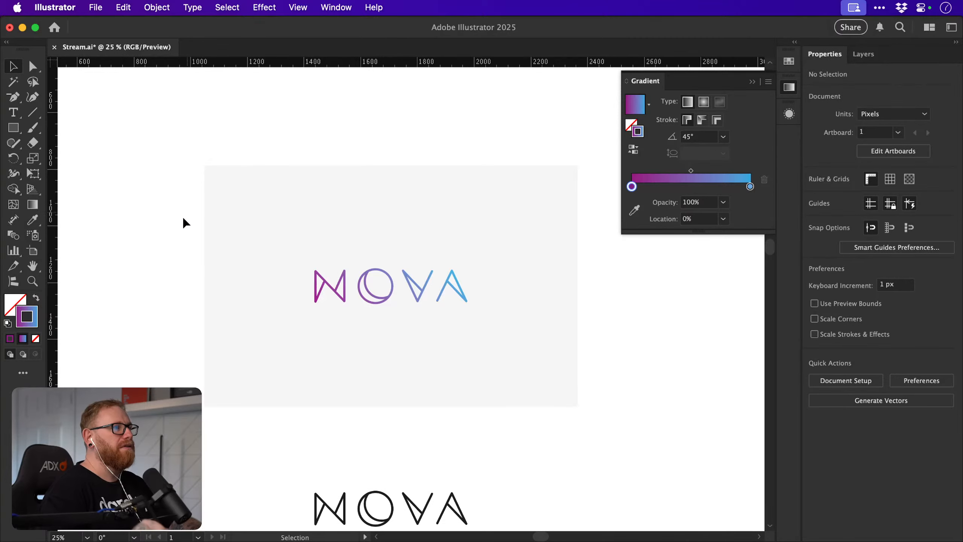
Unlock all locked objects so the background rectangle behind the gradient wordmark can be edited.
click(14, 128)
key(v)
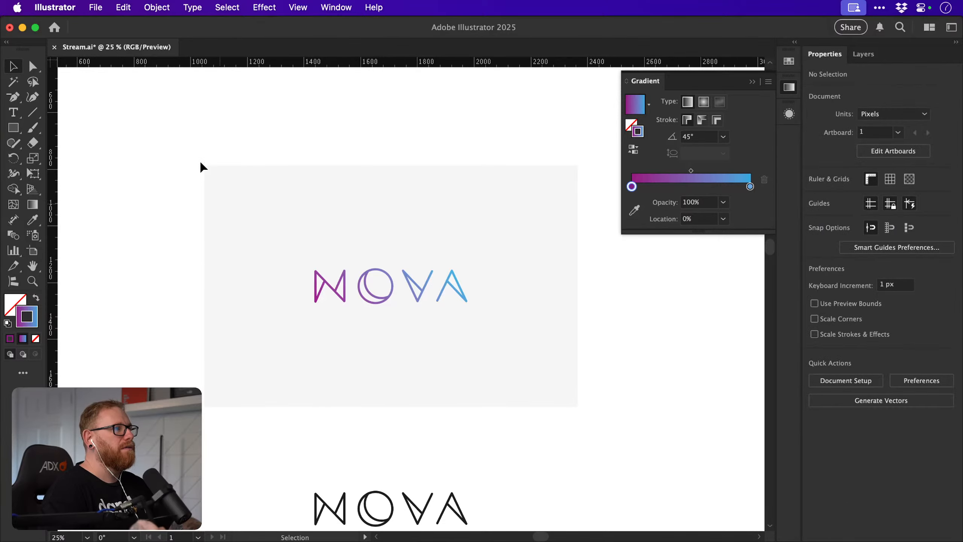
click(156, 7)
click(178, 146)
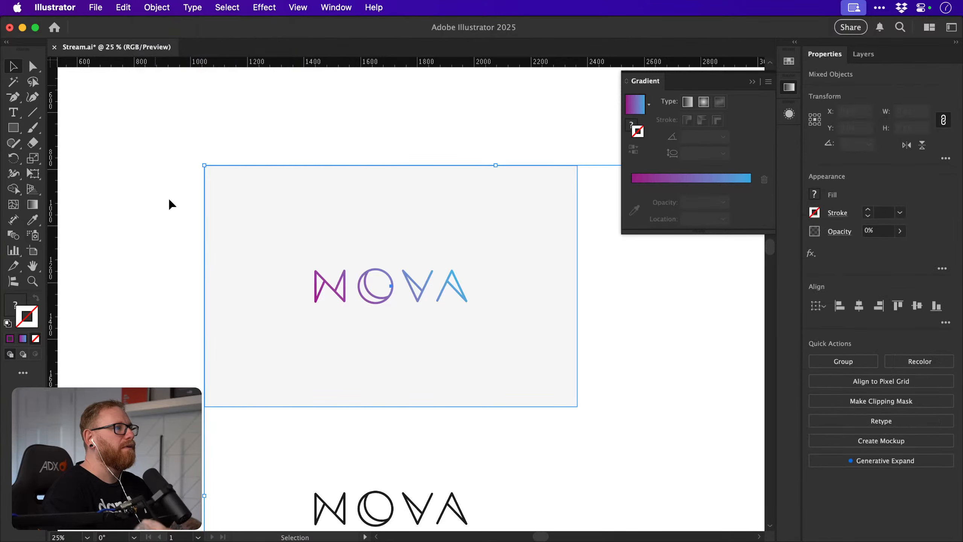
Recolour the background rectangle's fill from light grey to a deep violet.
click(18, 304)
double_click(18, 304)
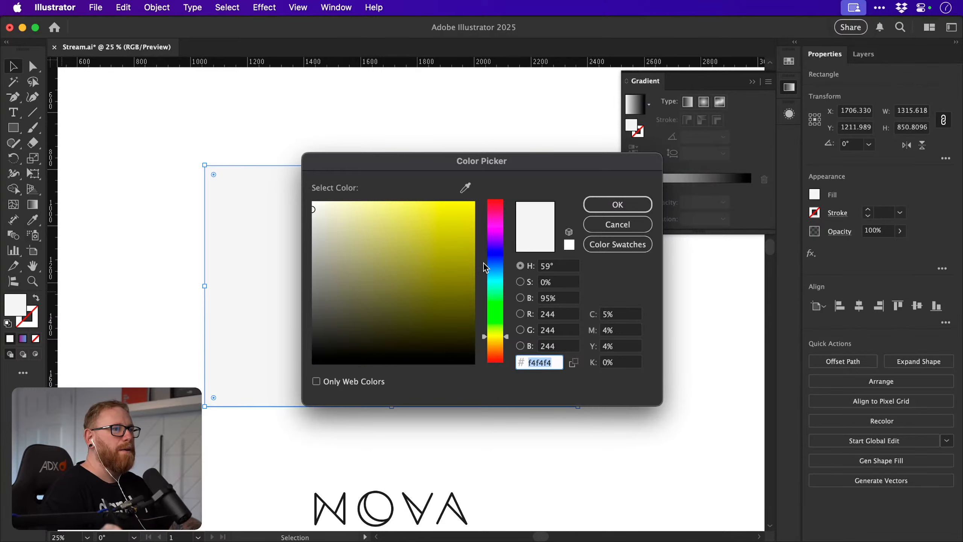
text(3d1447)
click(421, 314)
drag(439, 157, 668, 179)
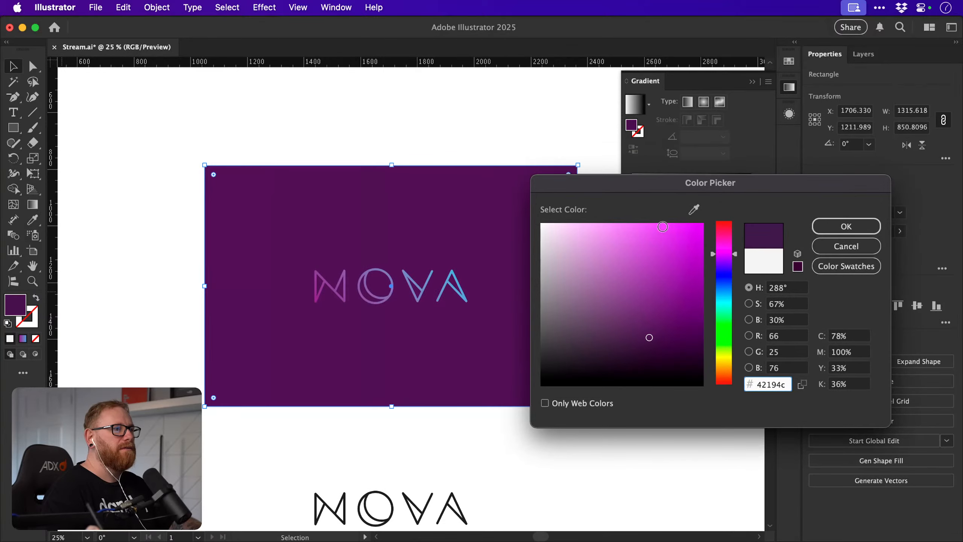
drag(660, 327, 652, 345)
drag(717, 289, 721, 276)
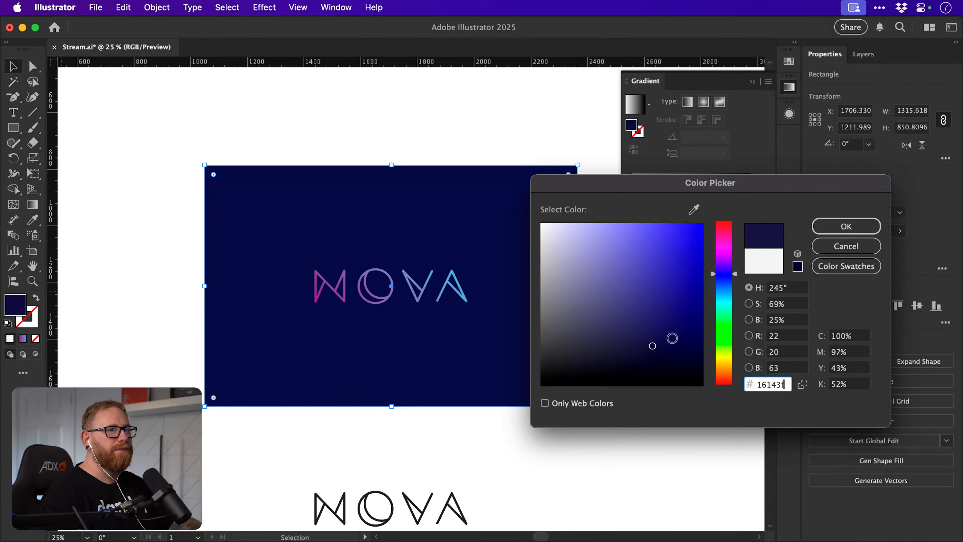
click(673, 337)
click(723, 265)
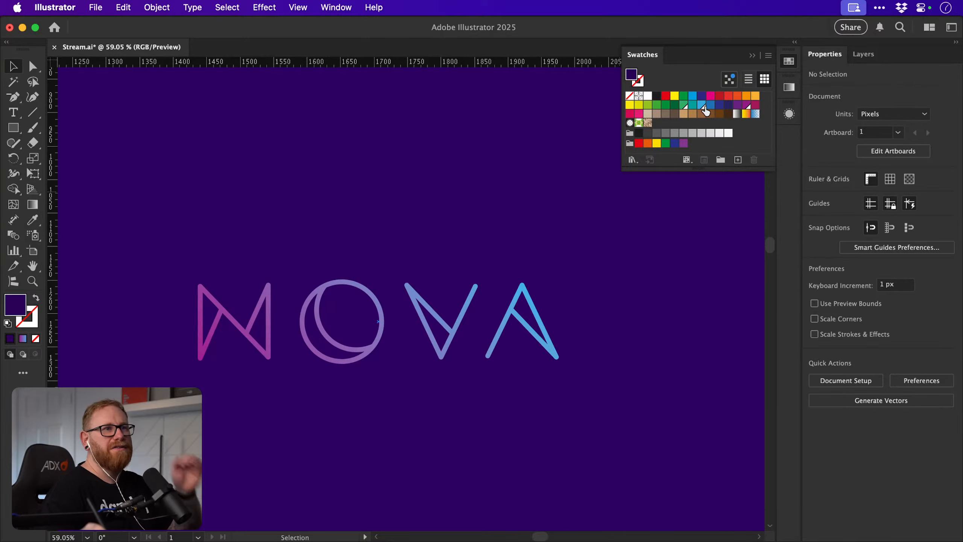
Brighten the global blue swatch C=70 M=15 Y=0 K=0 to a cyan of R 63, G 209, B 237.
double_click(701, 104)
drag(539, 155, 759, 170)
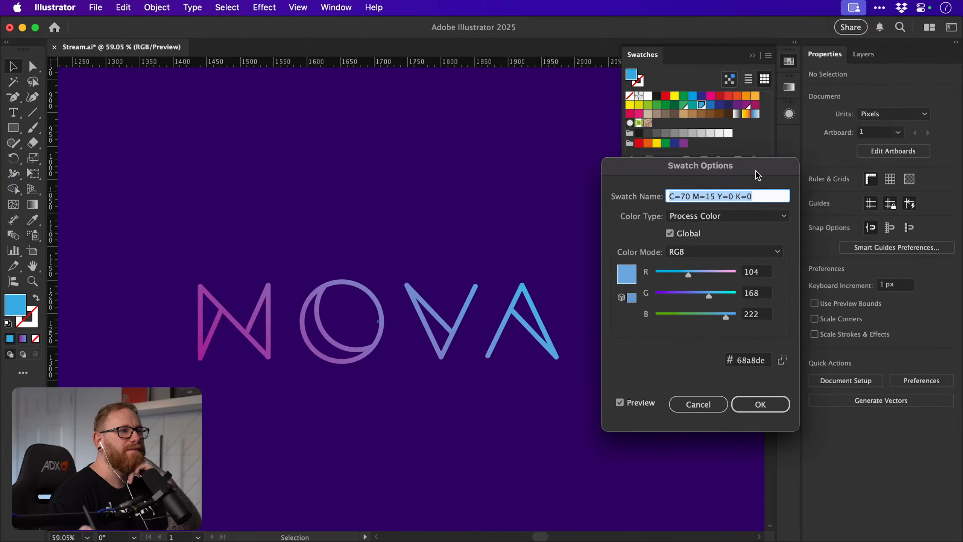
drag(709, 296, 730, 317)
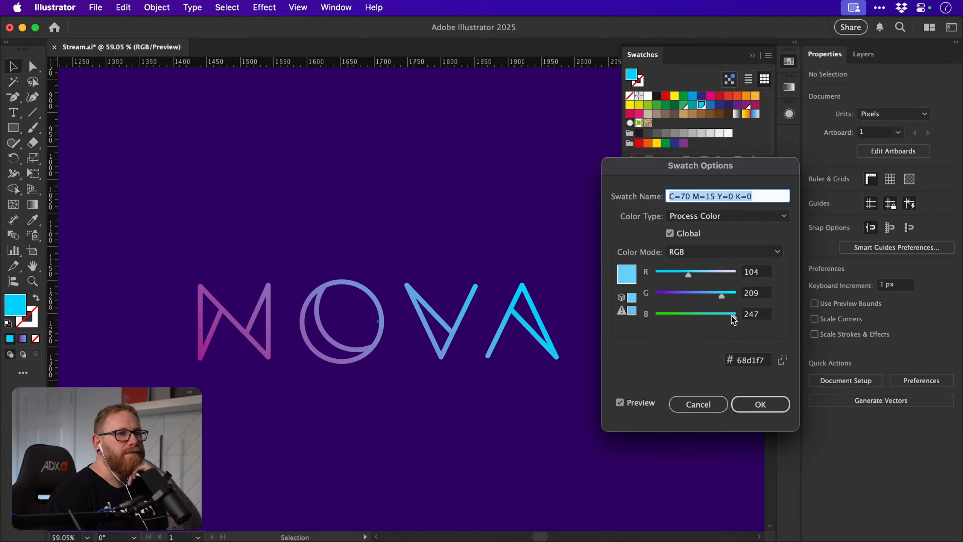
drag(688, 274, 674, 278)
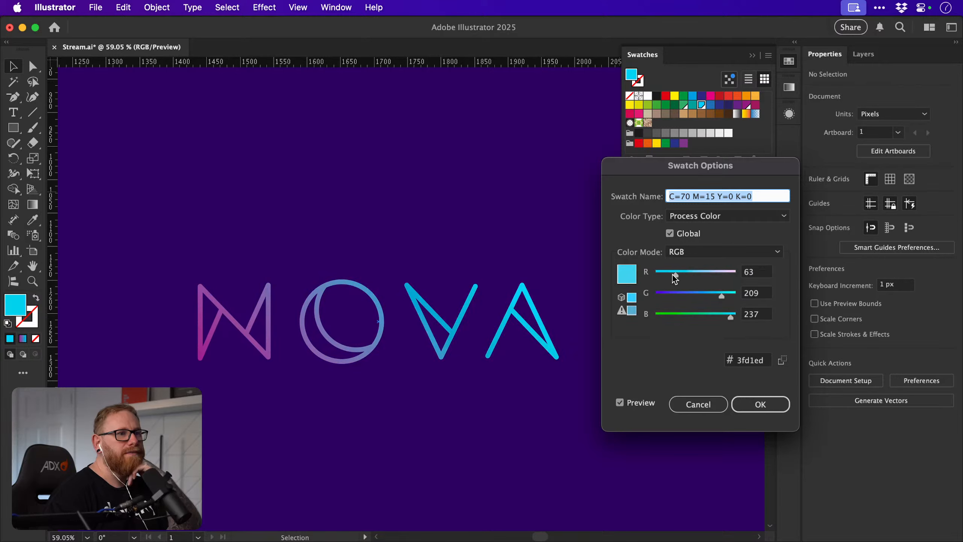
click(760, 404)
Shift the global purple swatch C=50 M=100 Y=0 K=0 to a vivid violet of R 113, G 31, B 229.
double_click(746, 105)
drag(695, 317, 725, 317)
drag(665, 296, 668, 296)
drag(695, 274, 665, 296)
drag(717, 319, 727, 316)
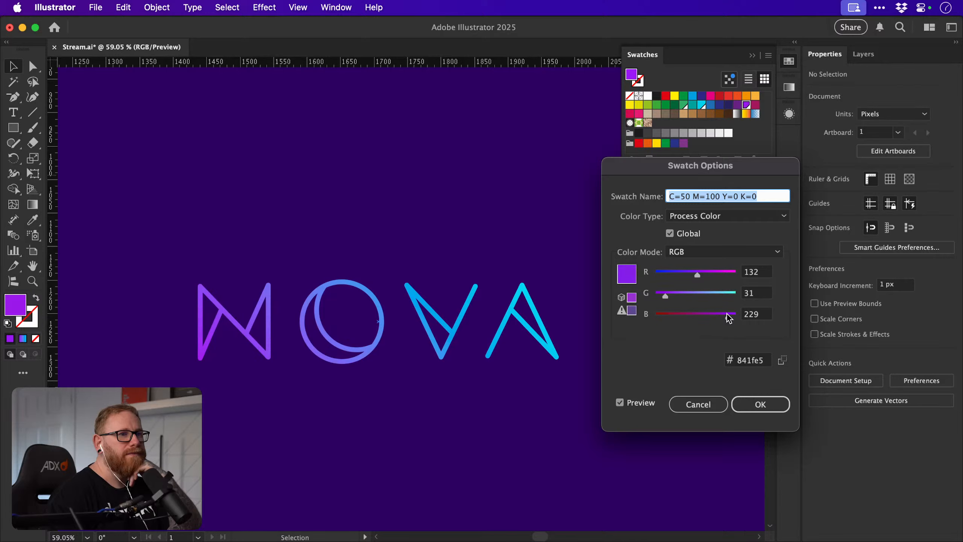
drag(698, 275, 693, 276)
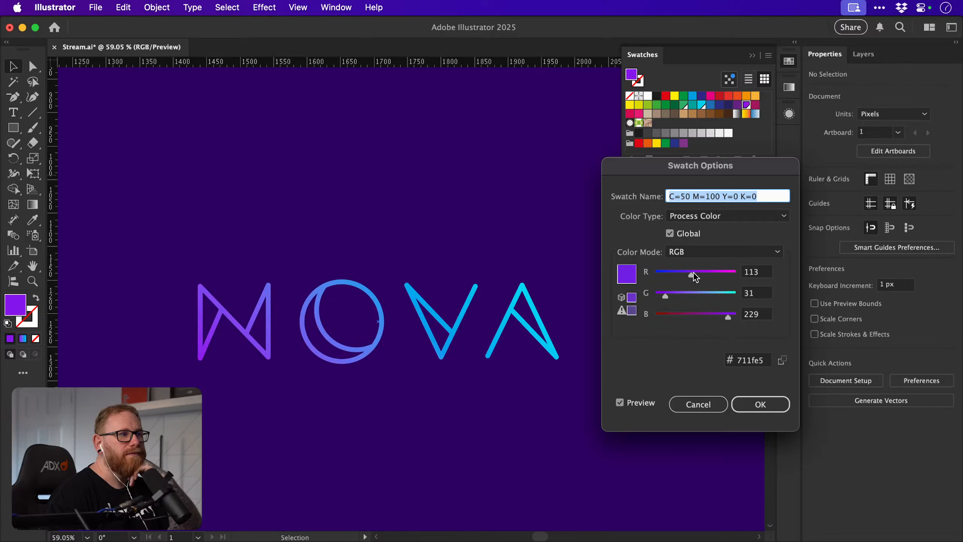
click(756, 404)
Try steeper angles for the wordmark's stroke gradient, stopping at 80°.
key(super+minus)
key(super+minus)
key(super+minus)
click(396, 306)
click(788, 87)
key(x)
click(706, 151)
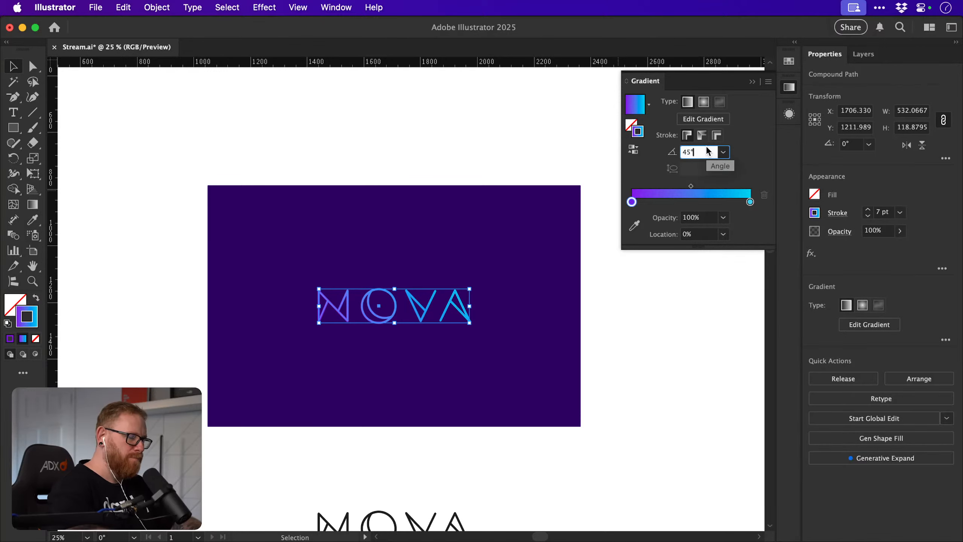
key(shift+Up)
key(shift+Up)
key(shift+Up)
key(shift+Up)
key(shift+Up)
key(shift+Up)
key(shift+Up)
key(shift+Down)
key(shift+Down)
key(shift+Down)
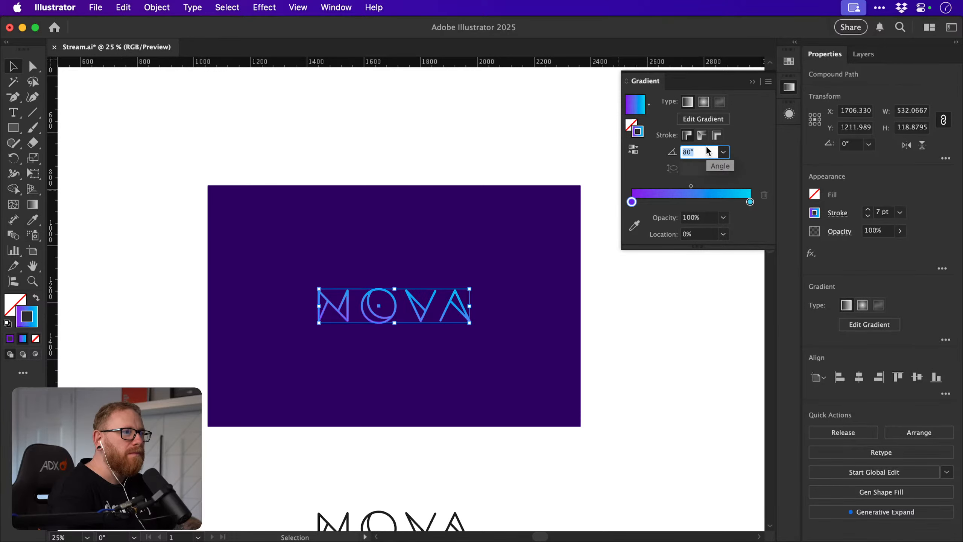
key(shift+Up)
click(638, 334)
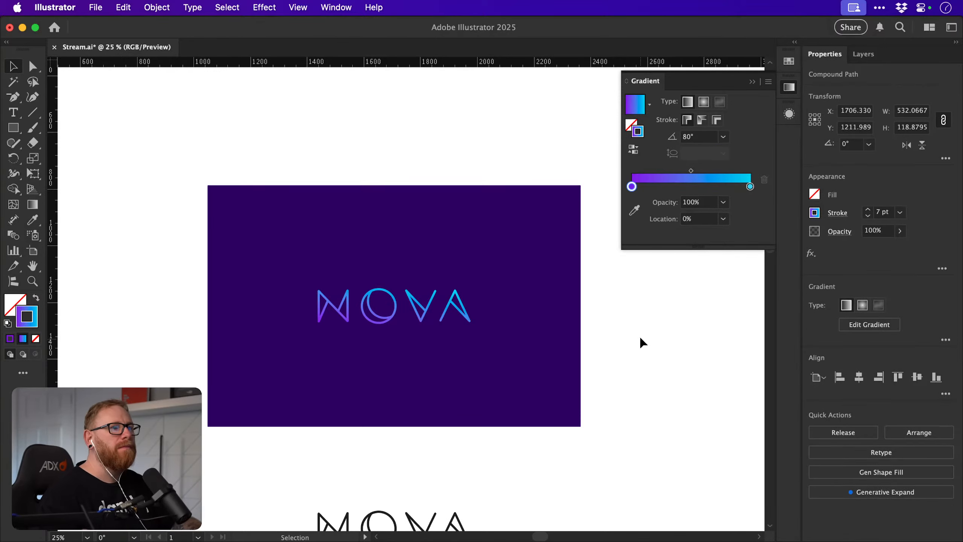
Undo the last gradient angle changes and try the wordmark's stroke gradient at 90°.
key(super+space)
drag(399, 302, 516, 304)
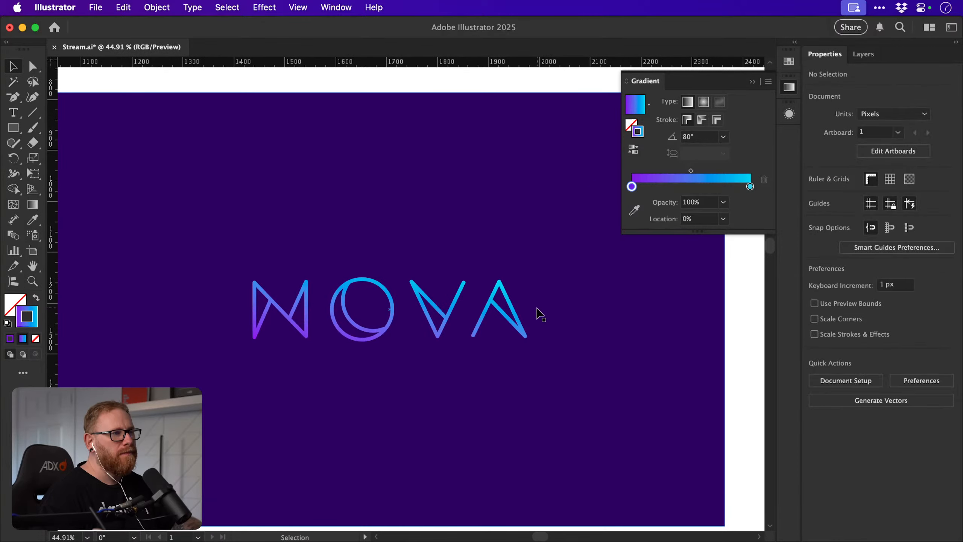
key(super+z)
key(super+z)
key(super+z)
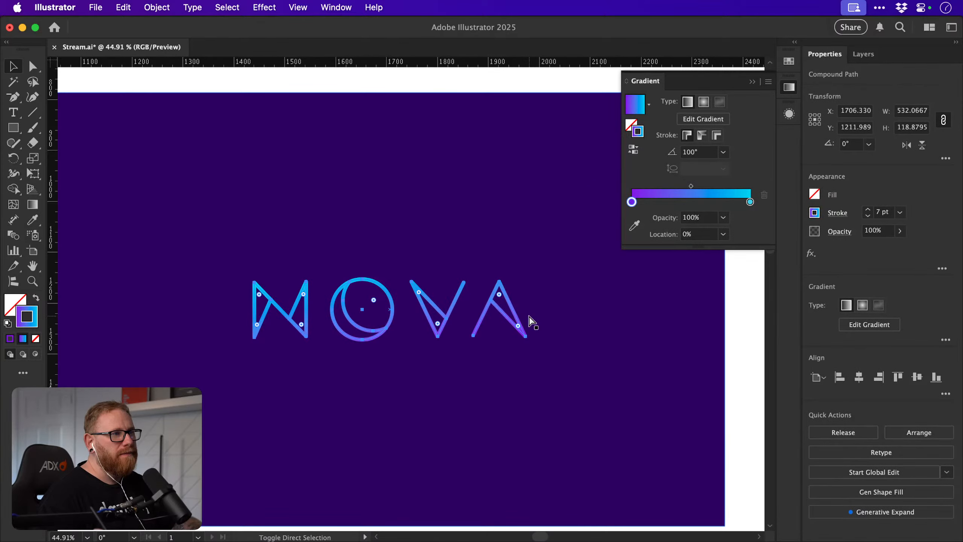
key(v)
click(695, 152)
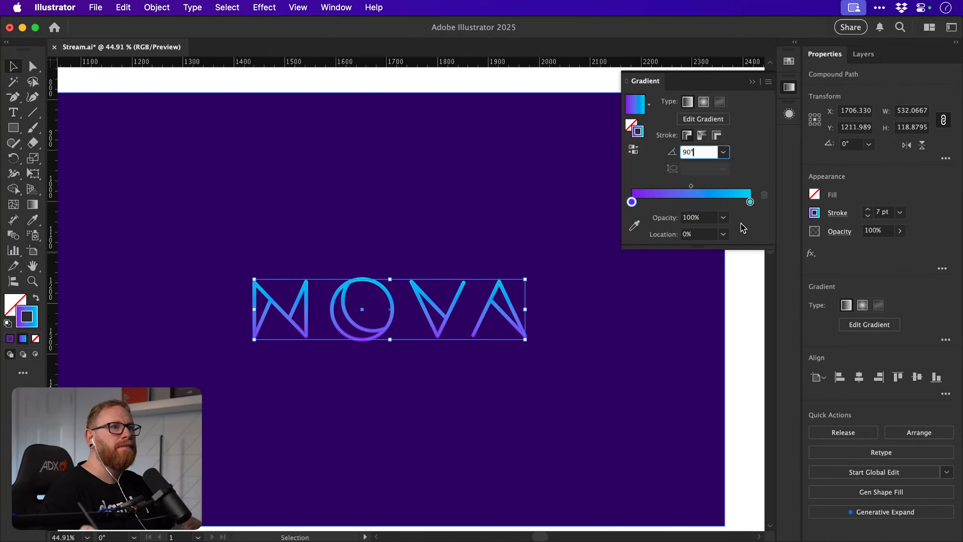
click(748, 303)
key(space)
drag(626, 317, 609, 298)
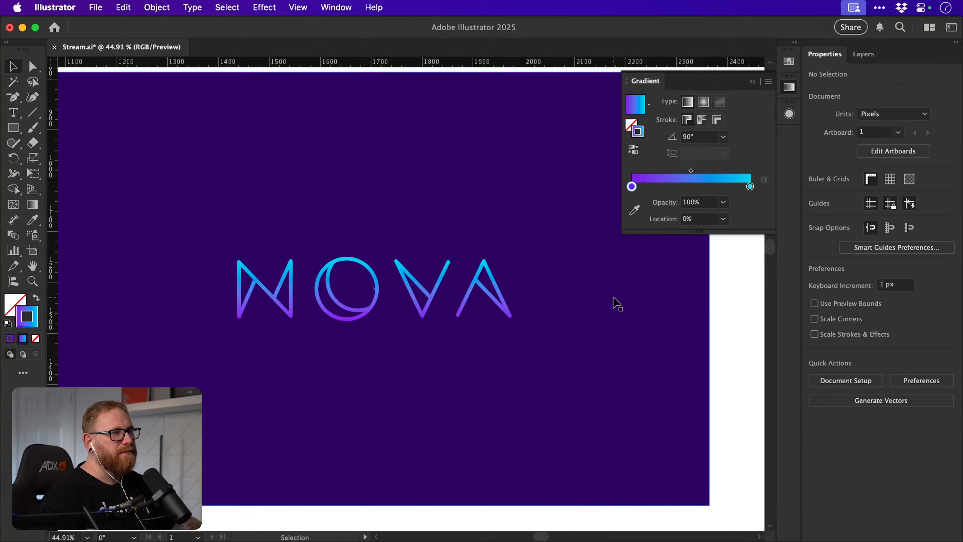
Set the wordmark's stroke gradient angle to 0° so it runs horizontally.
click(466, 296)
click(698, 151)
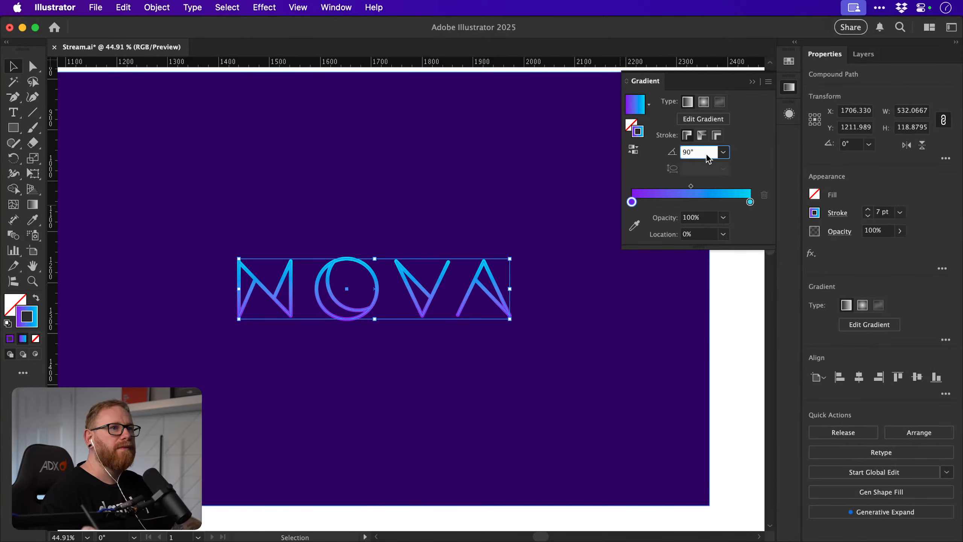
text(0)
key(Return)
click(752, 81)
Darken the background rectangle's fill to a very deep indigo and save the document.
click(607, 171)
double_click(15, 304)
click(683, 344)
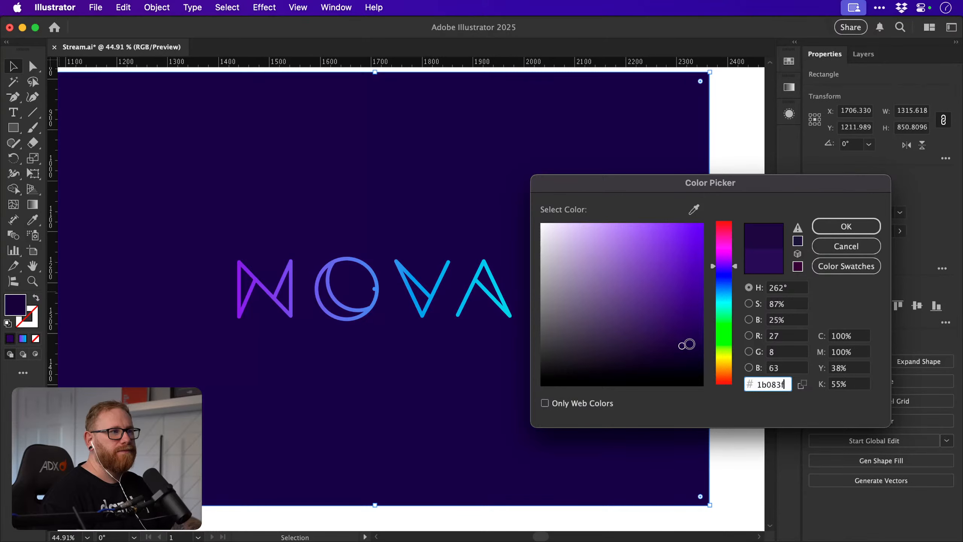
drag(687, 344, 693, 339)
click(846, 226)
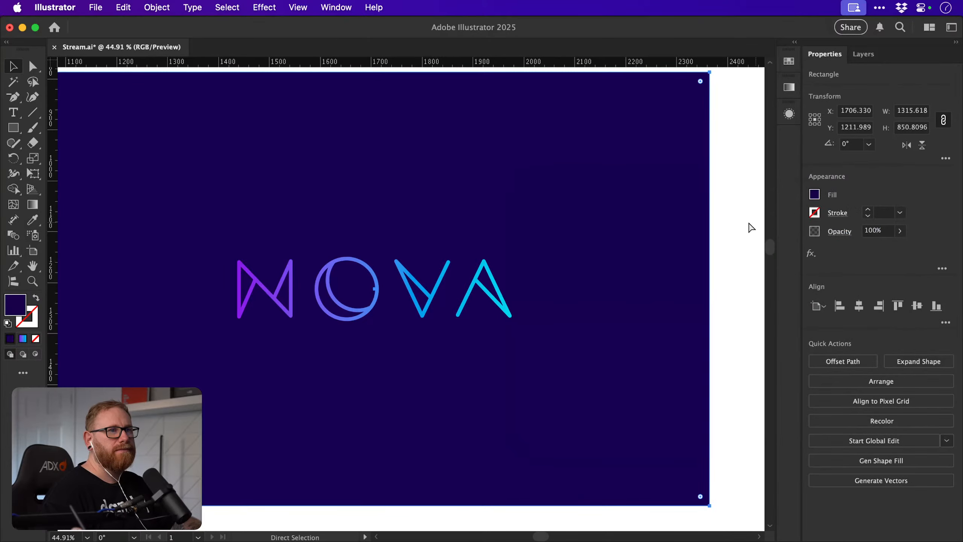
click(742, 229)
key(super+s)
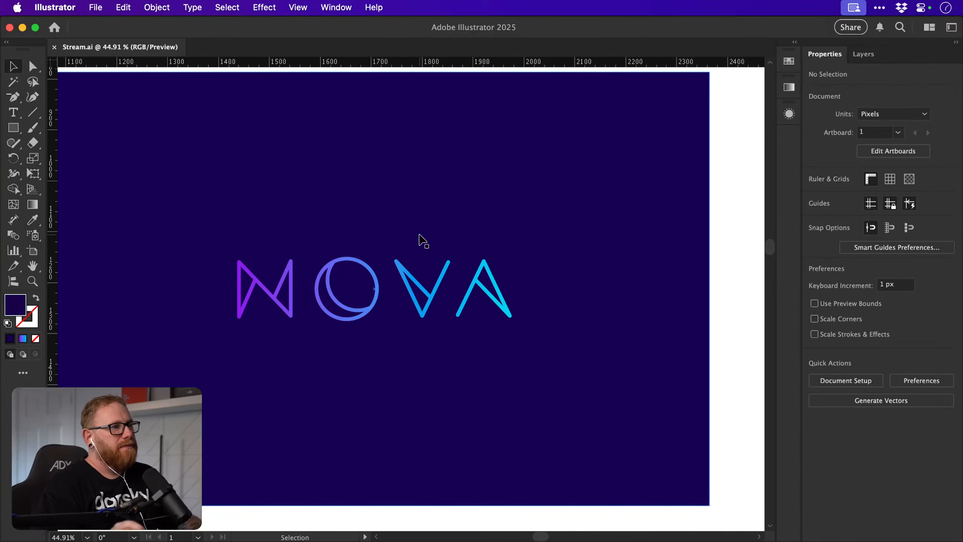
Cut the indigo background rectangle, paste it in place behind all other artwork, and save the document.
key(super+minus)
key(super+minus)
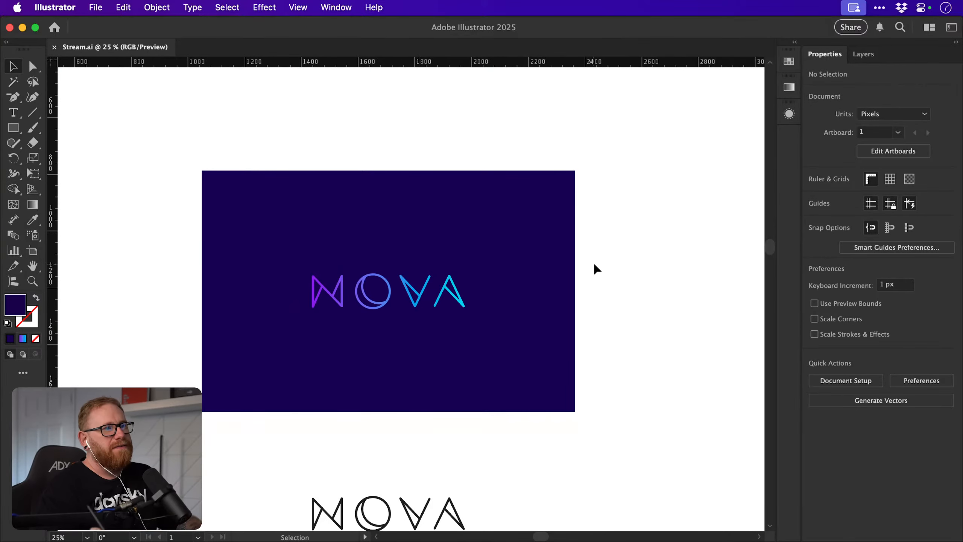
drag(417, 315, 395, 361)
click(491, 285)
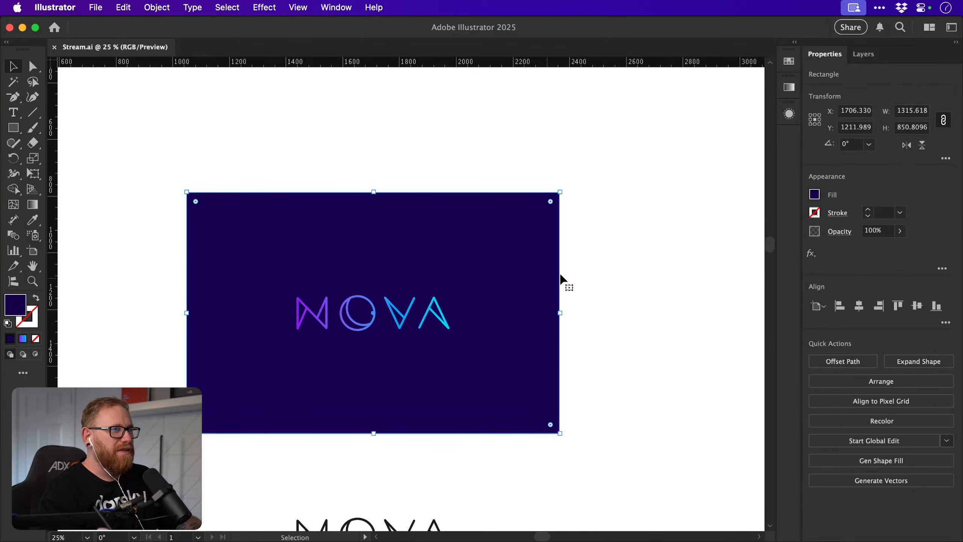
key(super+x)
key(super+b)
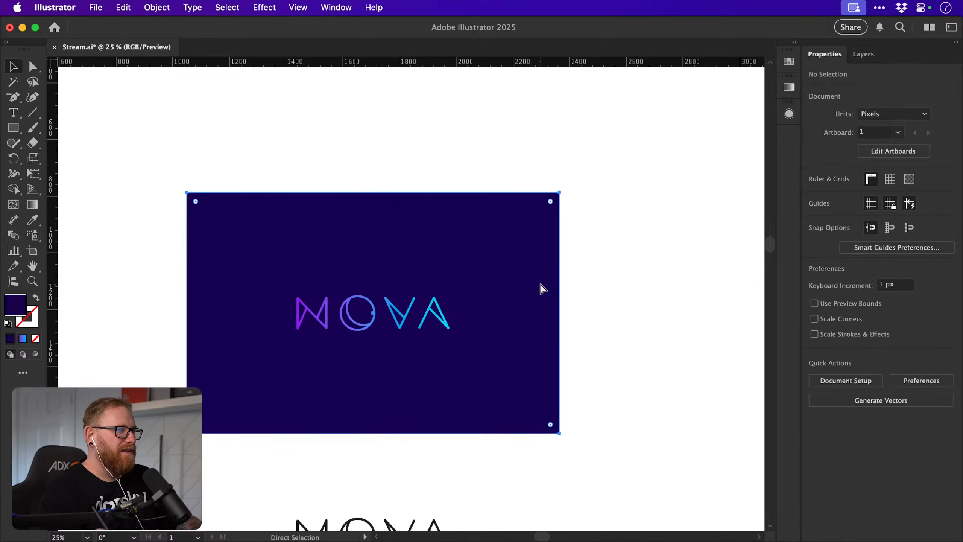
key(super+s)
Duplicate the indigo rectangle with its gradient wordmark to the right, level with the original, at X 3402.703.
drag(320, 296, 296, 277)
drag(162, 142, 388, 353)
drag(334, 322, 244, 352)
alt+drag(276, 281, 682, 285)
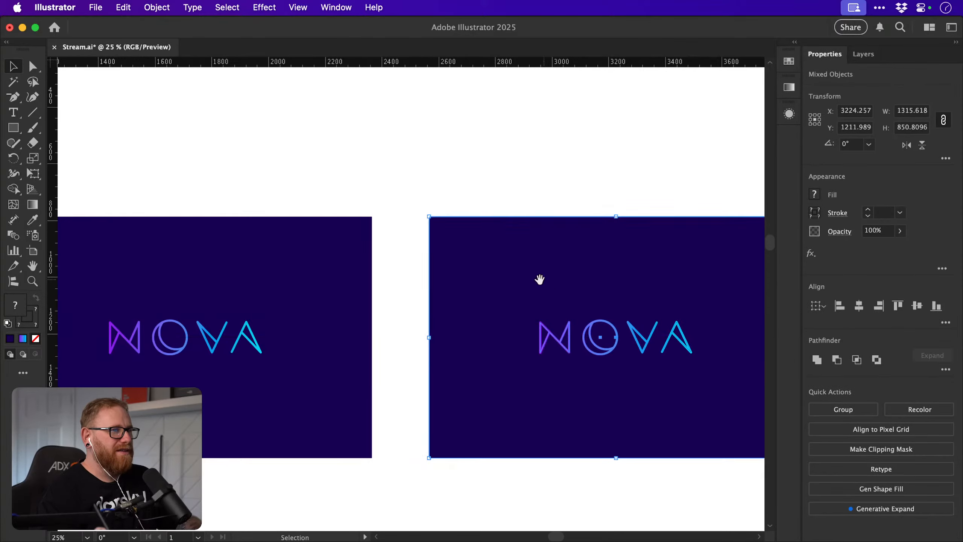
scroll(537, 277, right, 5)
drag(438, 249, 489, 248)
Fill the duplicate's background rectangle with white, sampled from the canvas using the Eyedropper.
click(427, 254)
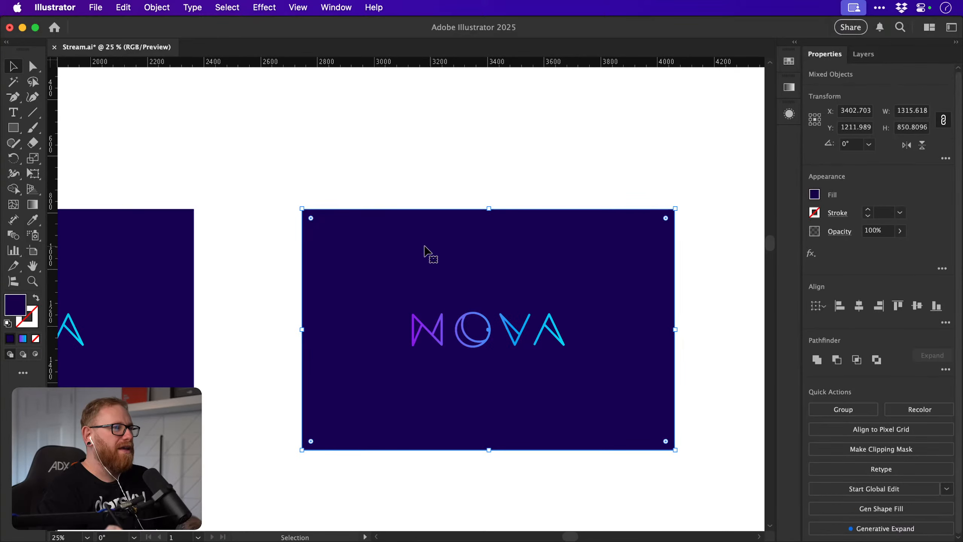
key(i)
click(393, 178)
key(v)
click(480, 202)
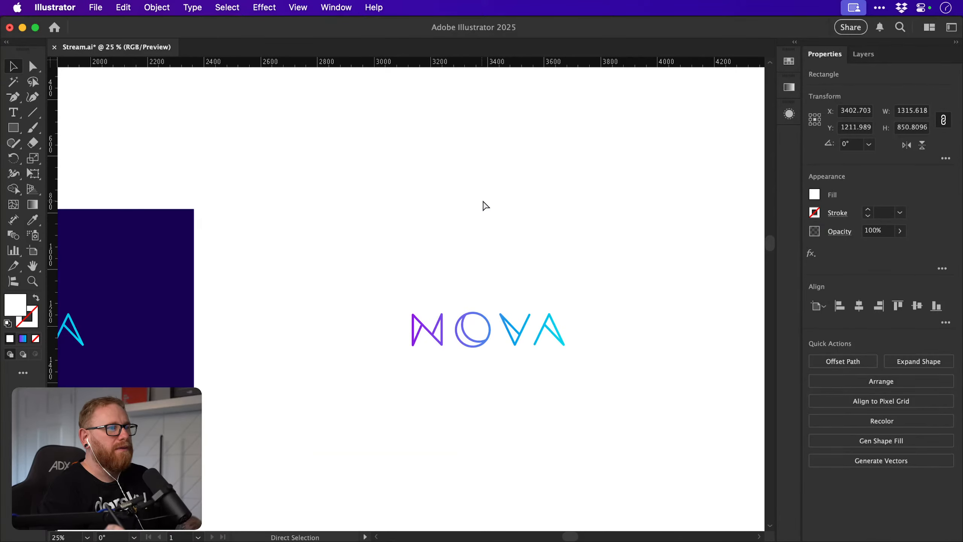
Duplicate the gradient wordmark from the white background straight upward to Y 597.267.
scroll(378, 258, right, 5)
key(z)
mouse_move(357, 331)
mouse_down()
mouse_move(508, 323)
mouse_move(348, 328)
mouse_up()
key(v)
click(436, 308)
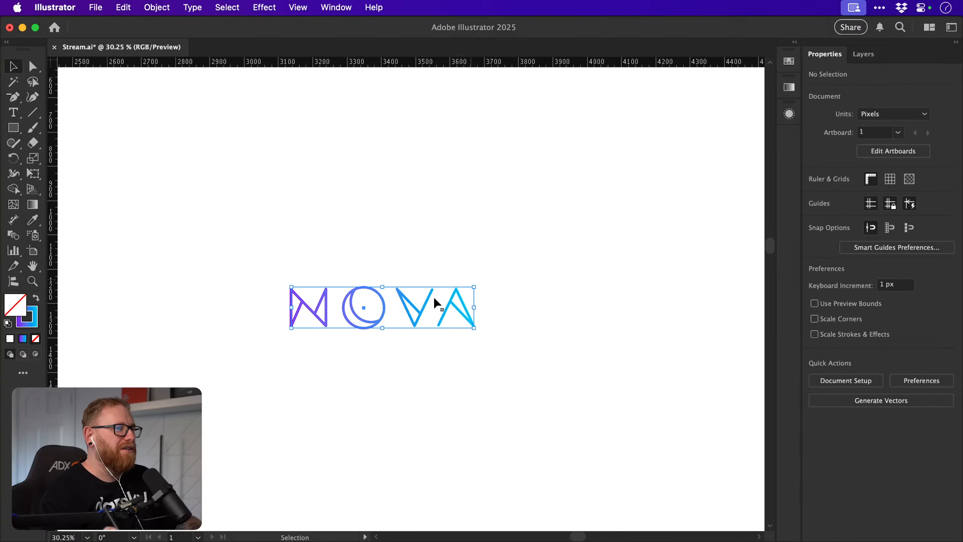
scroll(410, 341, up, 3)
drag(378, 375, 391, 165)
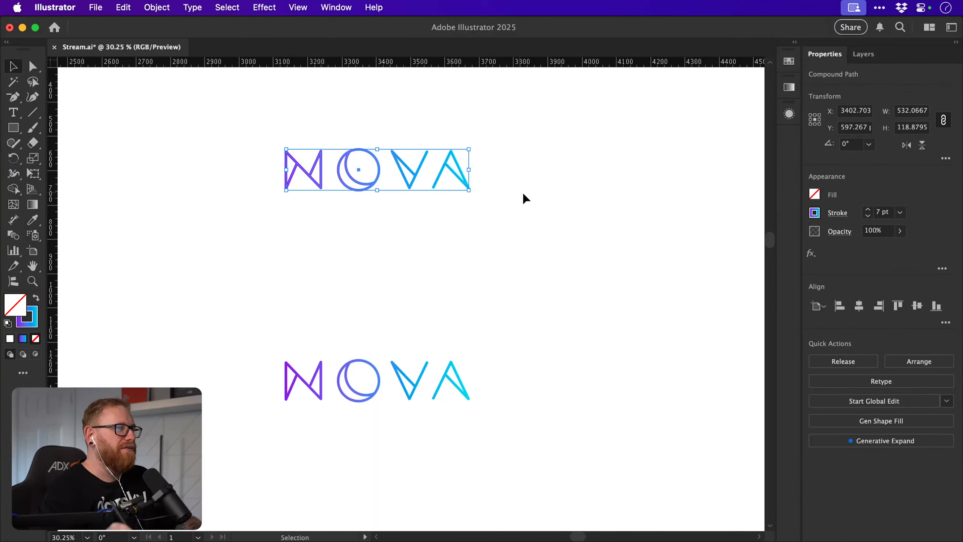
click(522, 197)
Convert the upper wordmark copy to a Live Paint group and fill the O's crescent with the purple-to-blue gradient.
key(space)
drag(423, 224, 449, 291)
key(super+space)
drag(344, 228, 383, 229)
click(382, 262)
key(k)
click(392, 264)
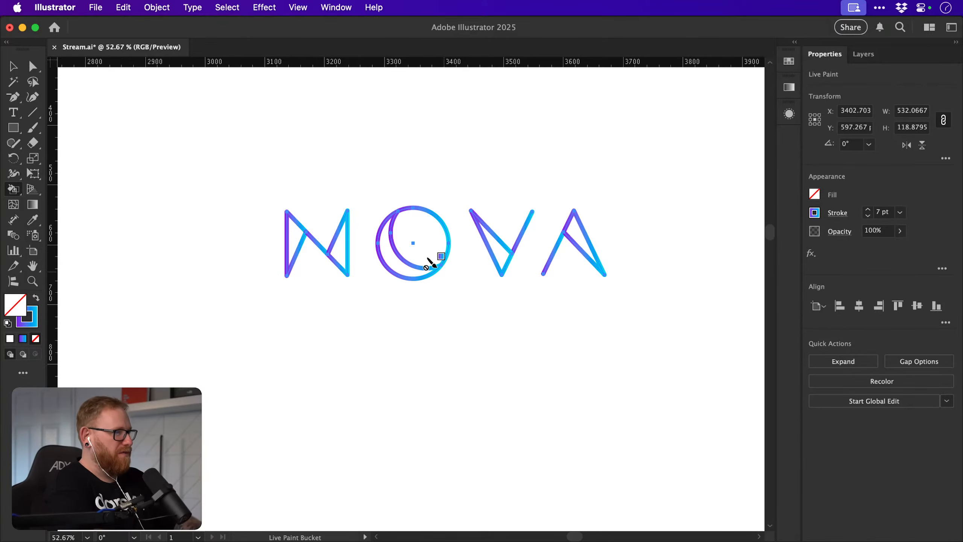
key(shift+x)
click(408, 275)
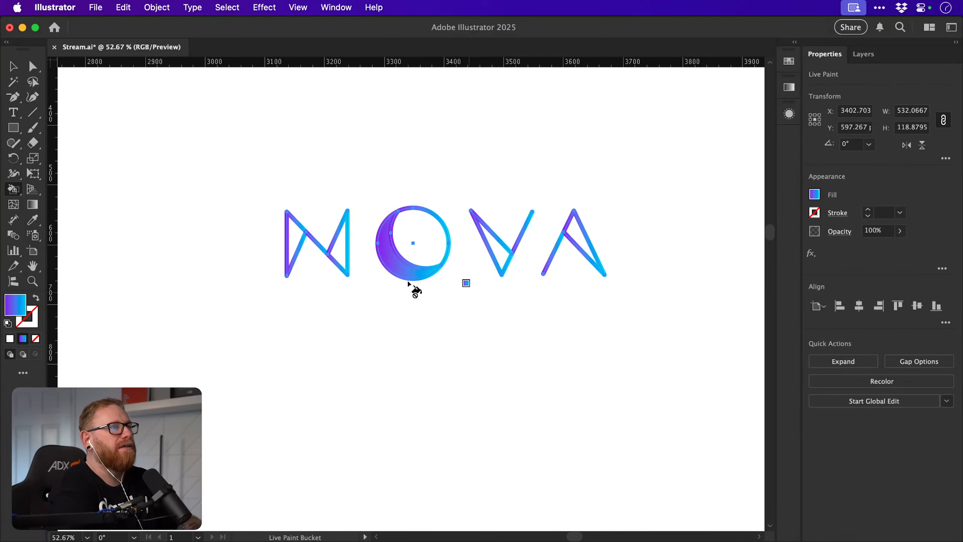
Fill the enclosed triangles of the N, V and A with the purple-to-blue gradient using Live Paint.
key(v)
key(super+minus)
mouse_move(276, 194)
mouse_down()
mouse_move(525, 269)
mouse_move(653, 339)
mouse_up()
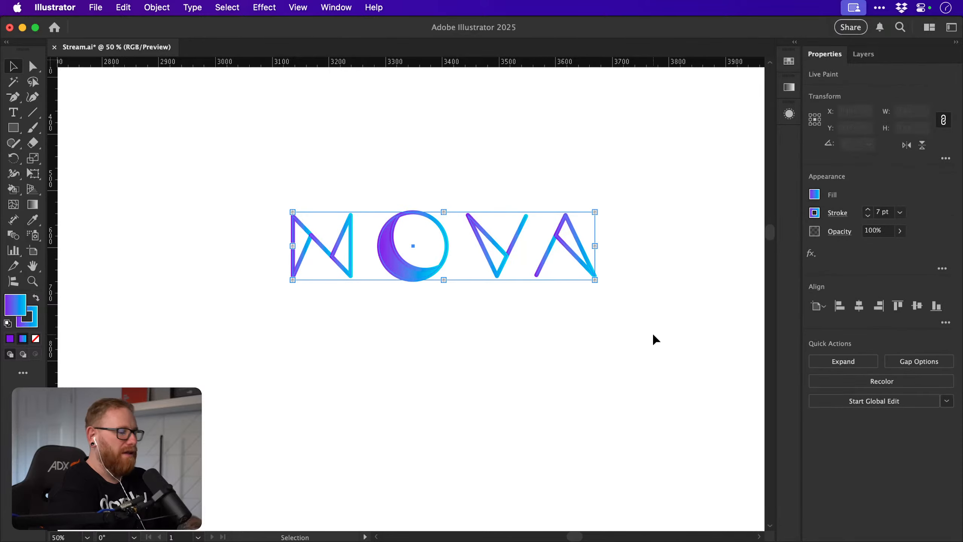
key(k)
click(299, 243)
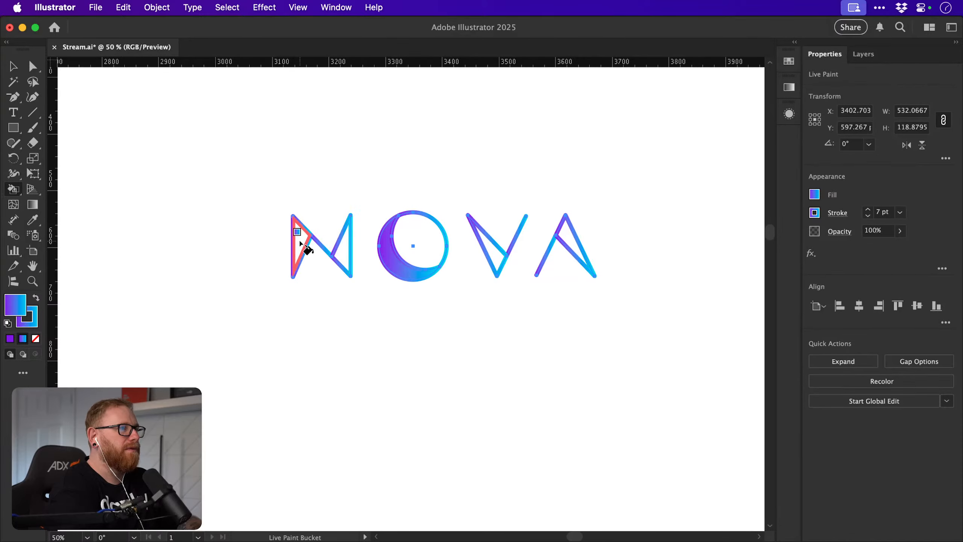
click(343, 258)
click(496, 254)
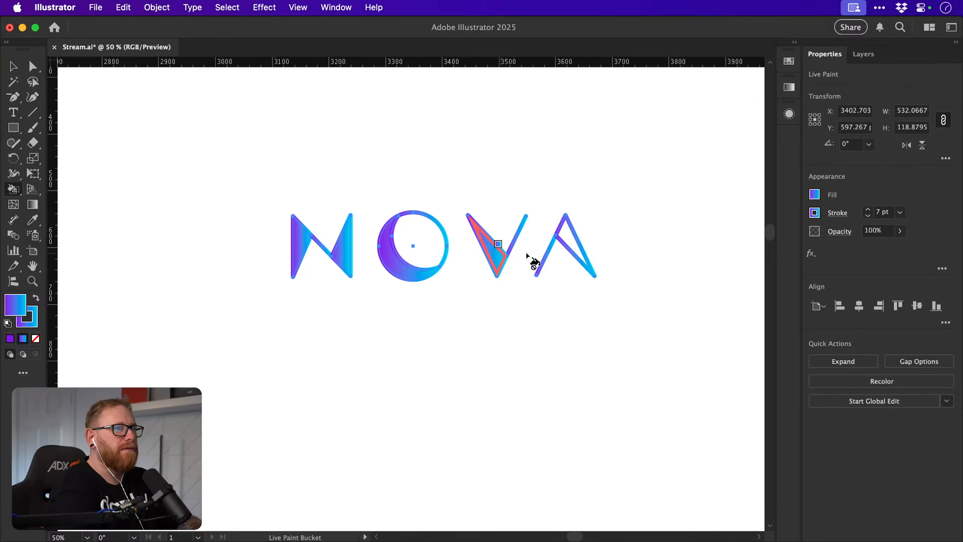
click(569, 250)
key(v)
click(588, 186)
Try to turn the painted upper wordmark into a compound path.
key(cmd+minus)
mouse_move(298, 242)
mouse_down()
mouse_move(492, 350)
mouse_move(560, 376)
mouse_up()
key(cmd+8)
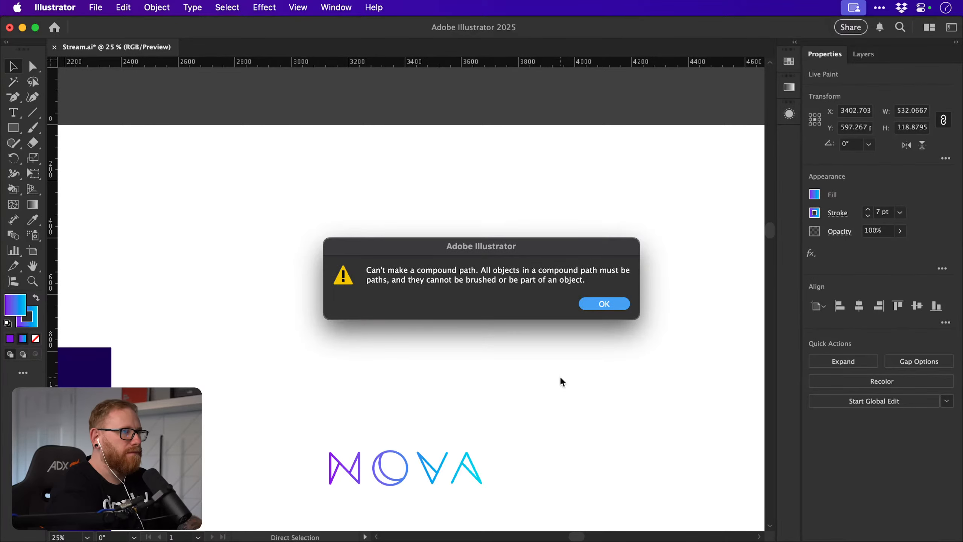
click(597, 306)
Expand the Live Paint wordmark into separate editable paths.
click(156, 7)
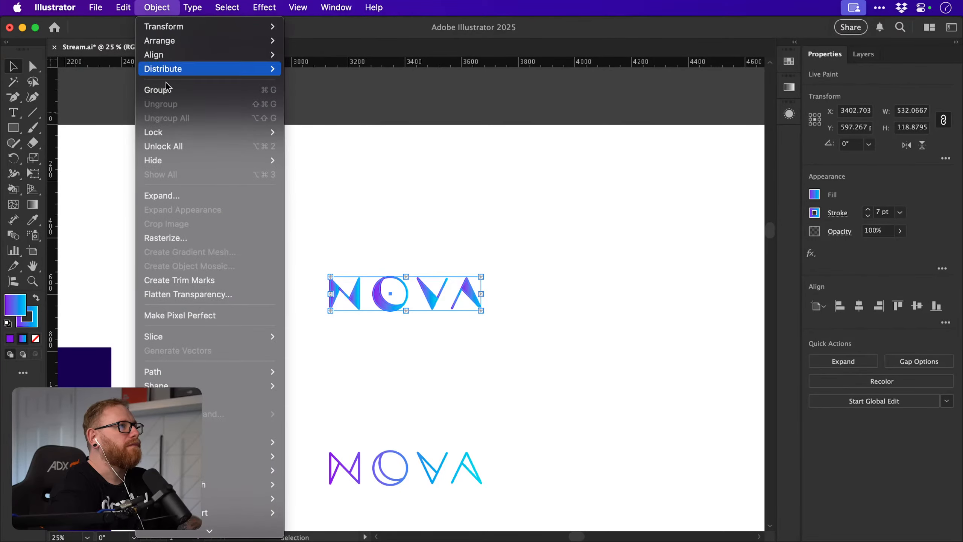
click(186, 201)
click(518, 359)
Colour the stroke of the V's thin right arm with the solid cyan swatch.
scroll(395, 280, up, 2)
key(super+shift+a)
key(a)
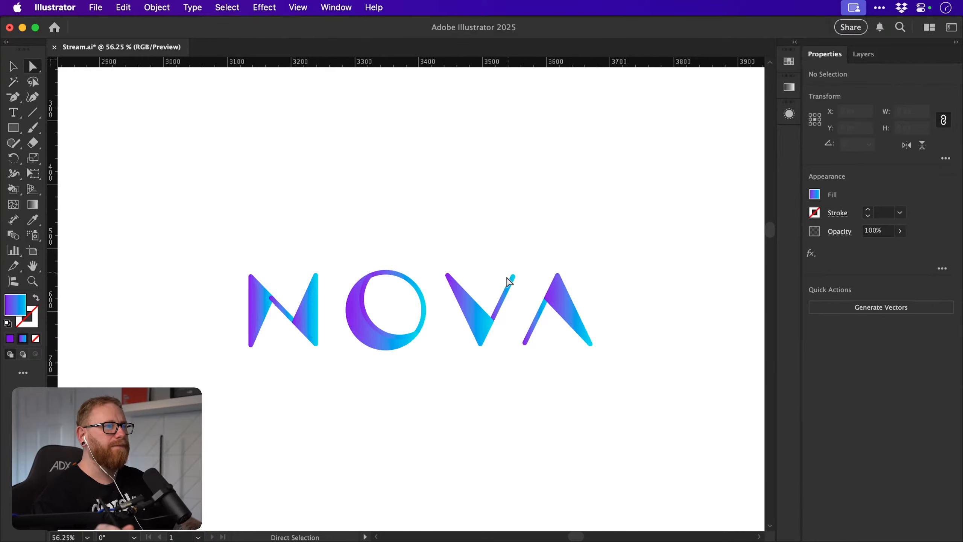
click(500, 308)
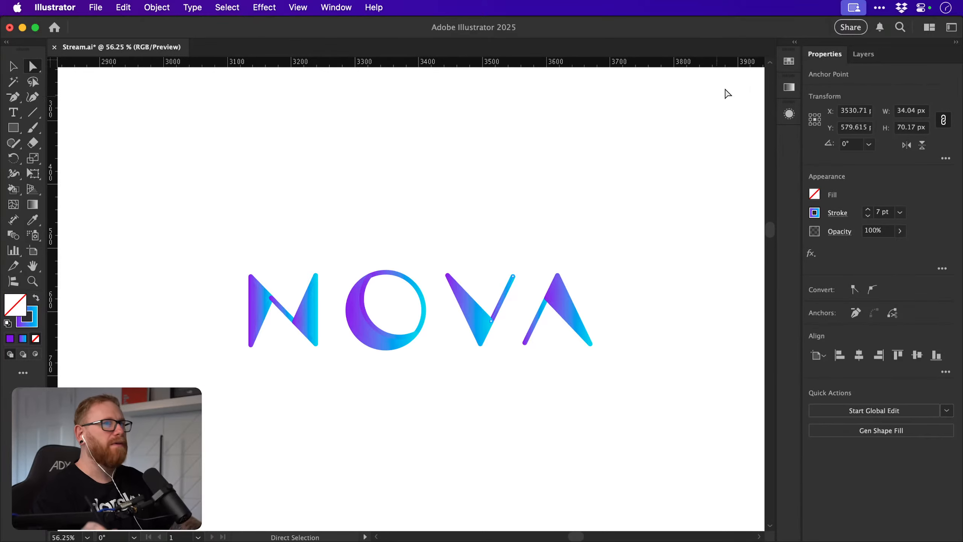
key(x)
click(789, 61)
click(701, 105)
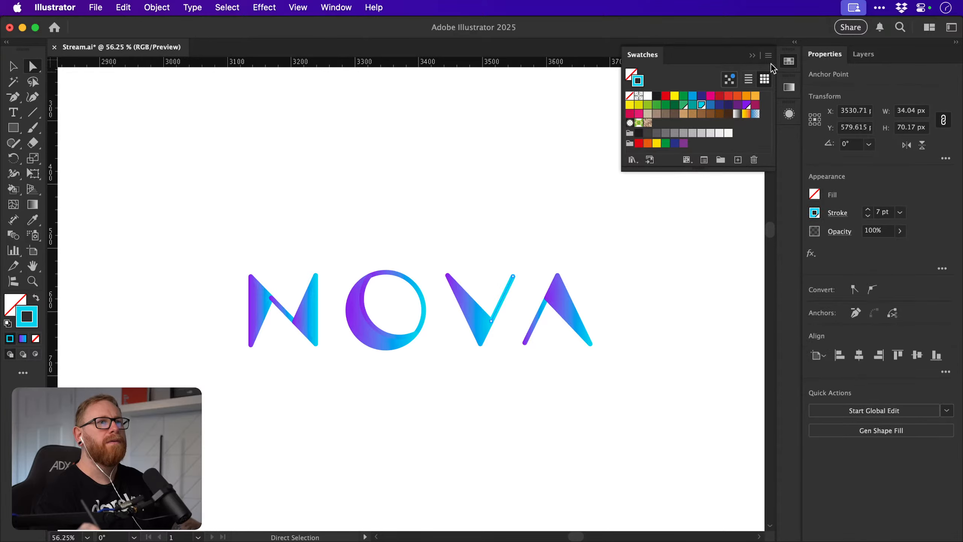
key(v)
click(622, 225)
Sample a colour from the A's gradient body onto the stroke of its thin left leg.
key(space)
drag(567, 318, 526, 363)
key(a)
click(494, 366)
key(i)
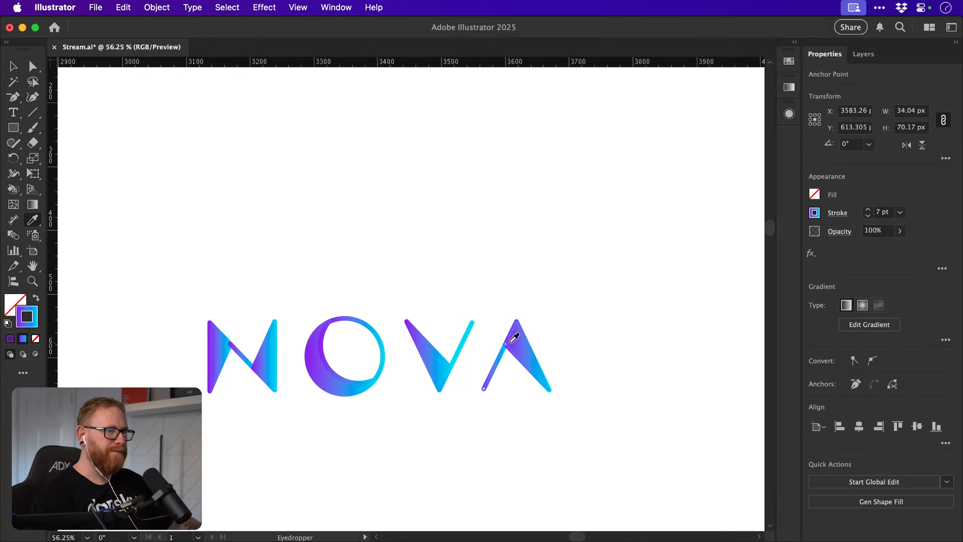
shift+click(507, 341)
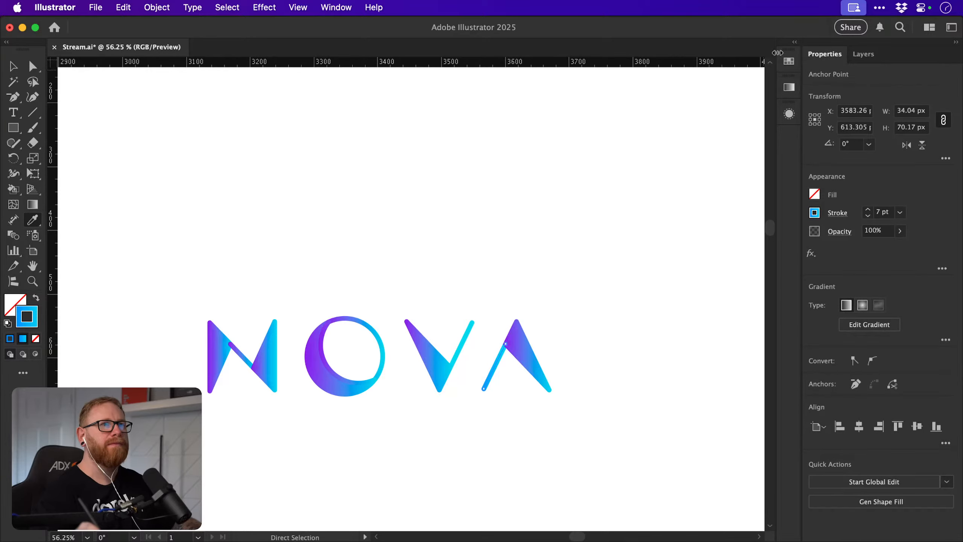
Colour the stroke of the A's thin left leg with the solid purple swatch.
click(789, 61)
click(743, 106)
click(784, 62)
key(v)
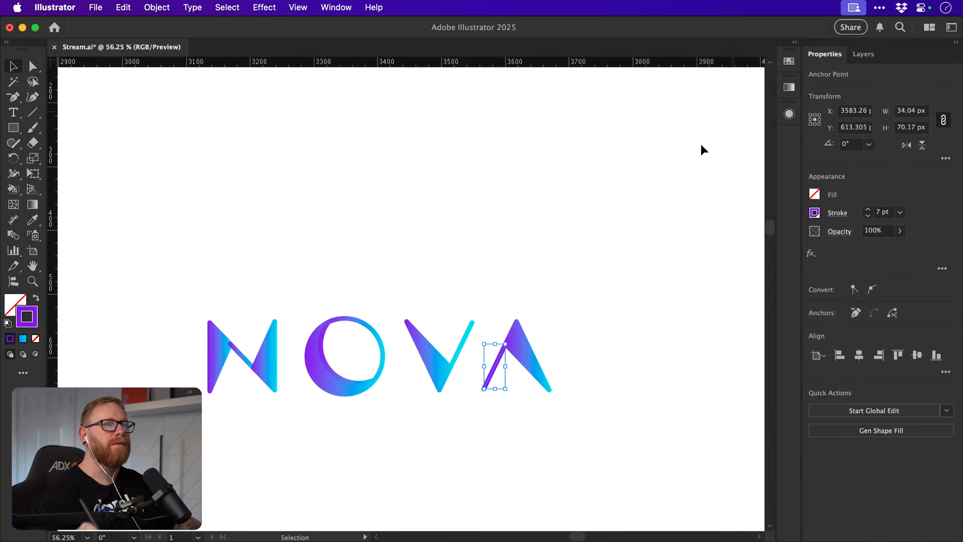
click(701, 149)
Try deleting the gradient stroke along the crescent's inner edge in the O.
key(space)
drag(533, 285, 559, 260)
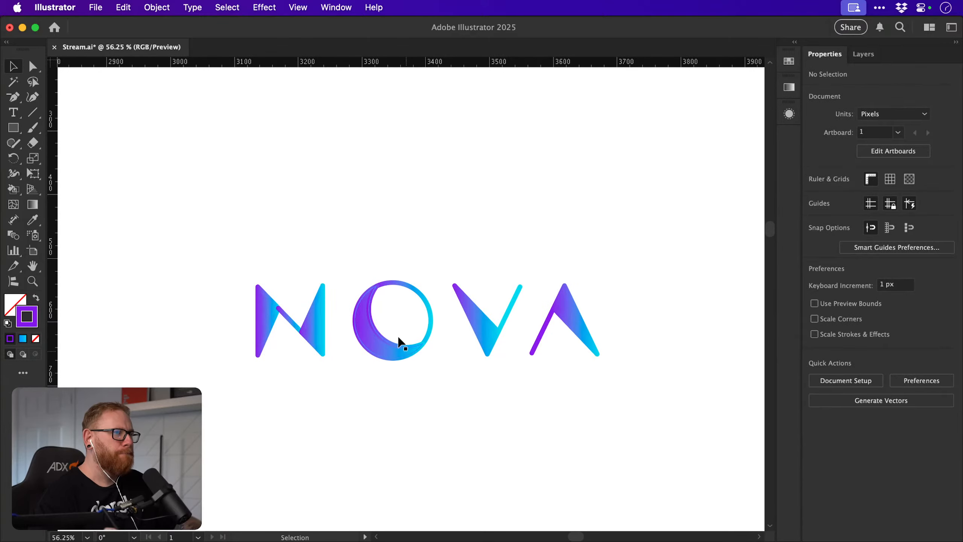
key(z)
drag(374, 328, 500, 328)
key(a)
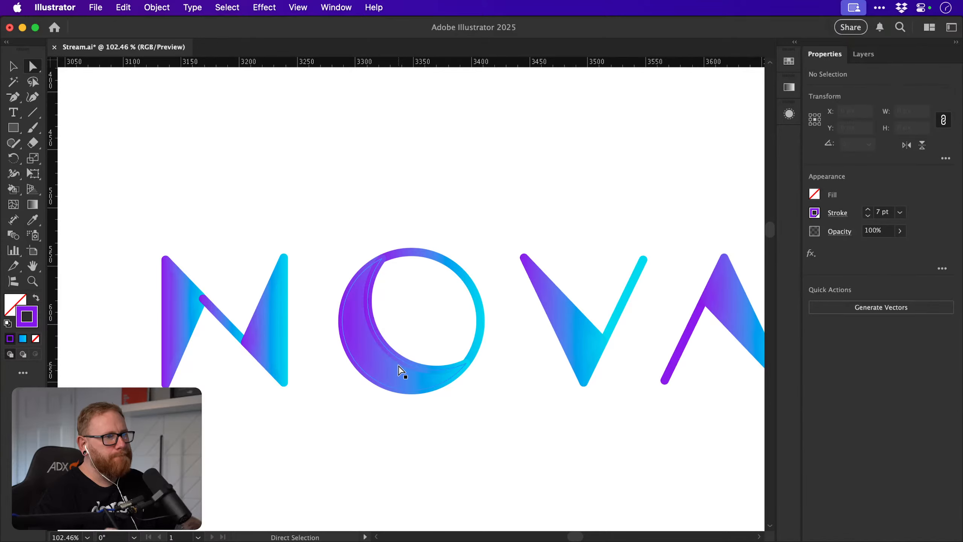
click(402, 362)
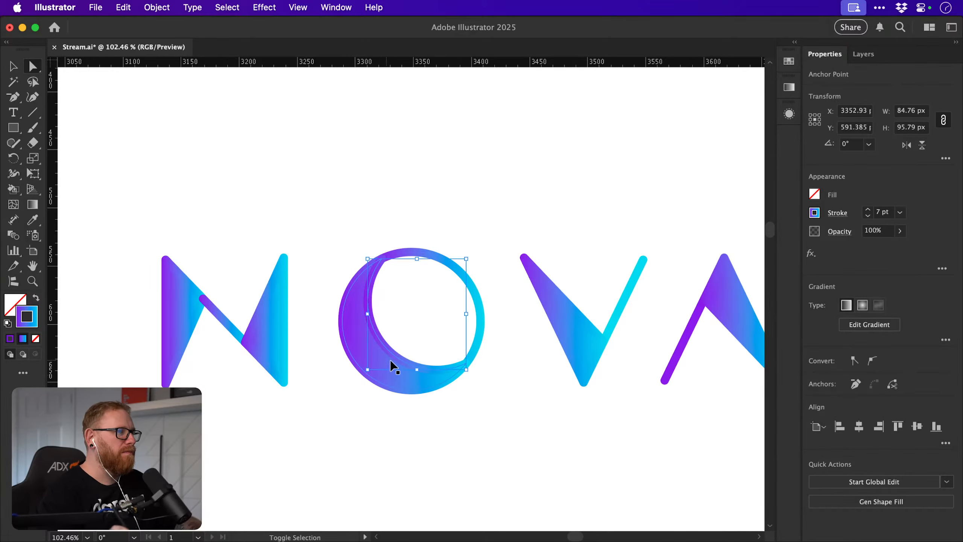
click(390, 369)
key(super+shift+a)
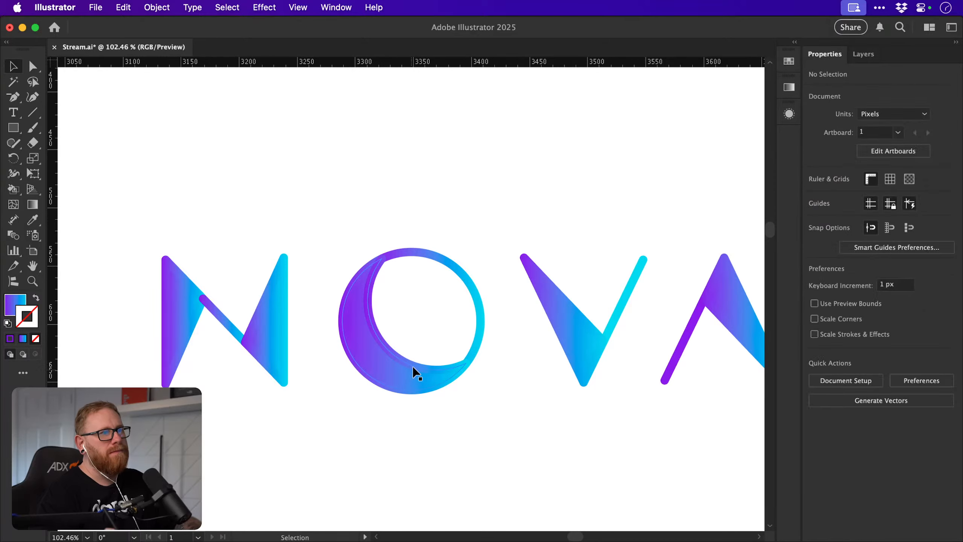
click(412, 365)
key(Delete)
key(Delete)
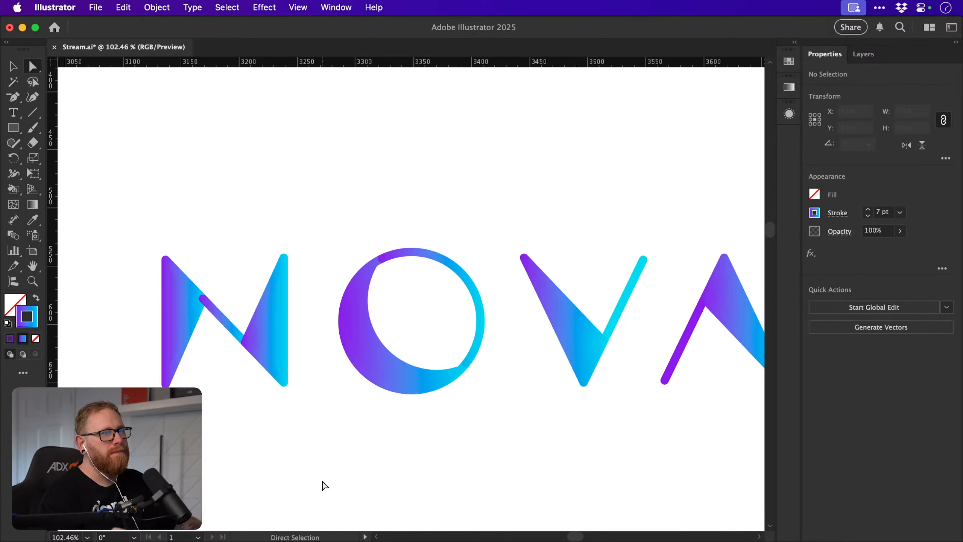
Undo the last deletion in the O and clear the selection.
key(super+z)
key(super+shift+a)
key(v)
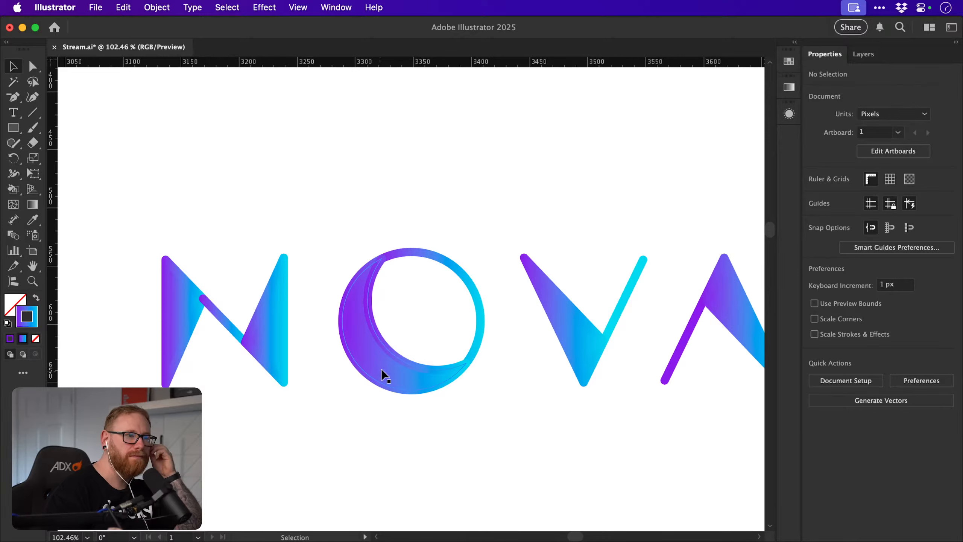
Expand the fills and strokes of the whole filled wordmark into outlined shapes.
drag(545, 216, 591, 359)
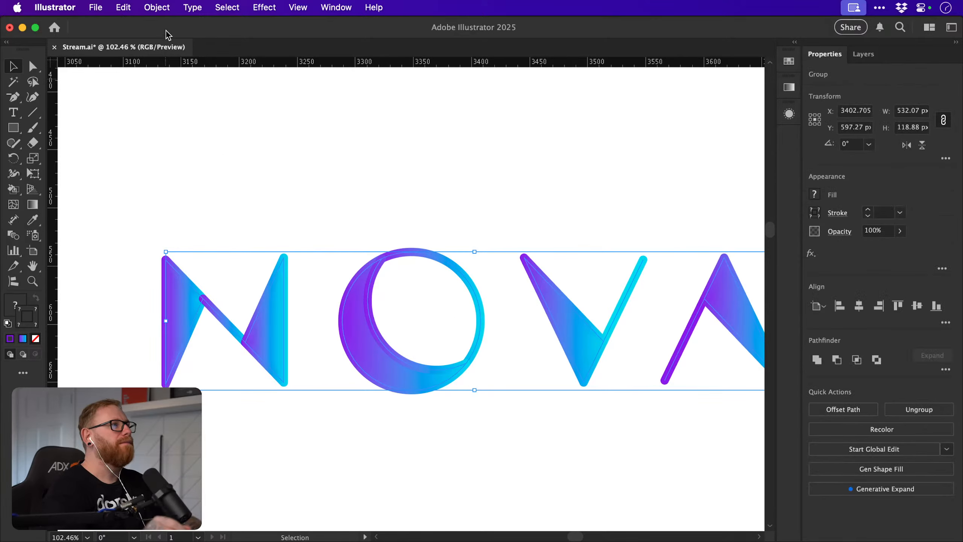
click(157, 8)
click(161, 195)
key(Return)
click(506, 230)
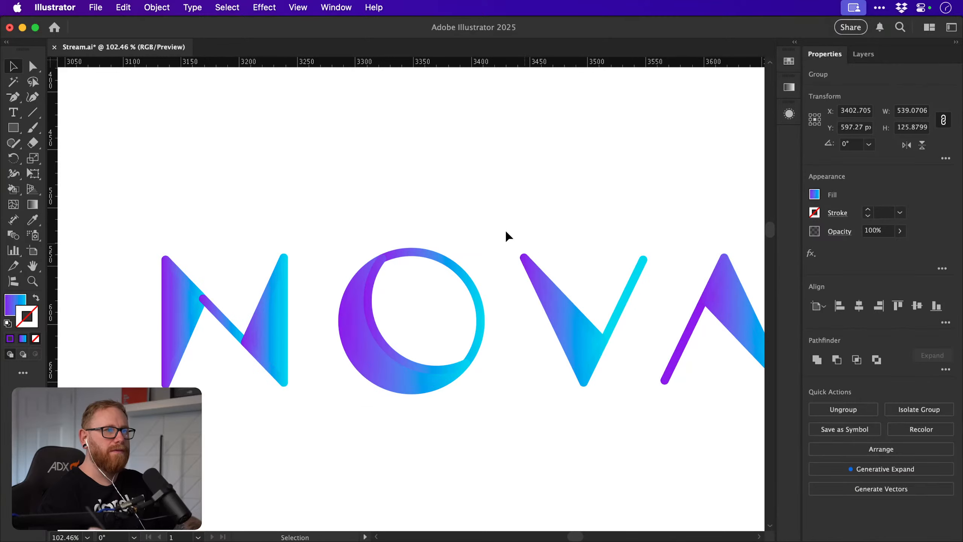
Cut the V's pieces, paste them in front in place, and try to unite them into one shape.
key(a)
mouse_move(501, 224)
mouse_down()
mouse_move(611, 416)
mouse_move(657, 413)
mouse_up()
key(super+x)
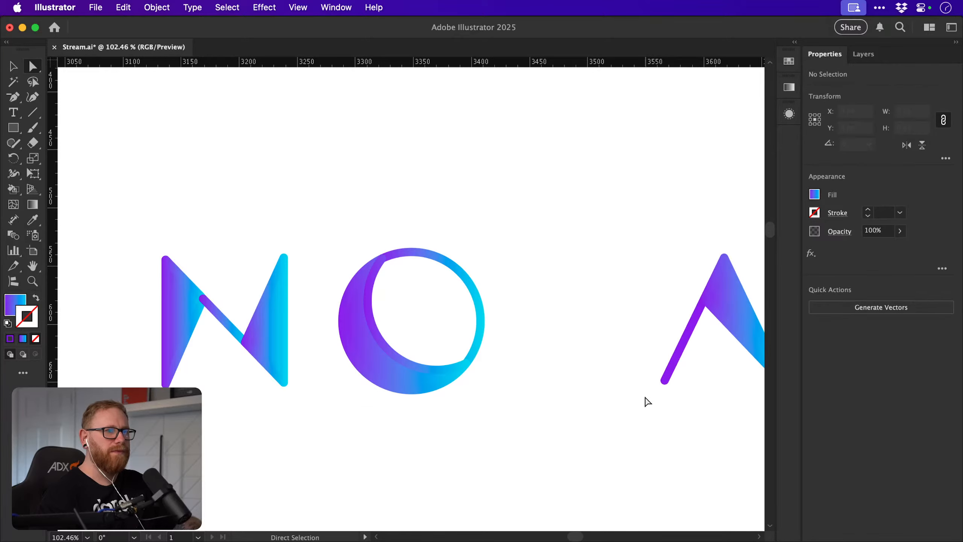
key(super+f)
key(v)
click(816, 359)
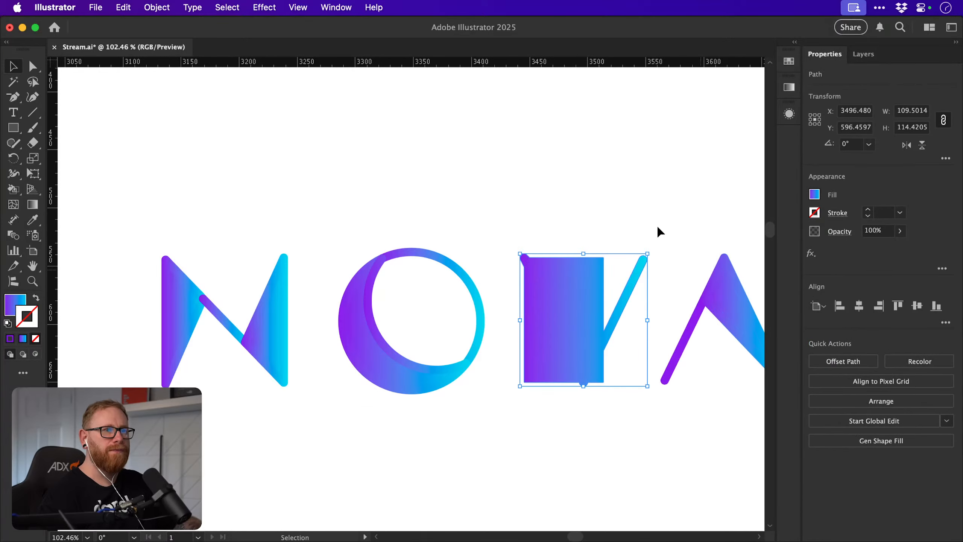
Set the upper line wordmark's stroke to a solid violet using the copied colour value.
key(a)
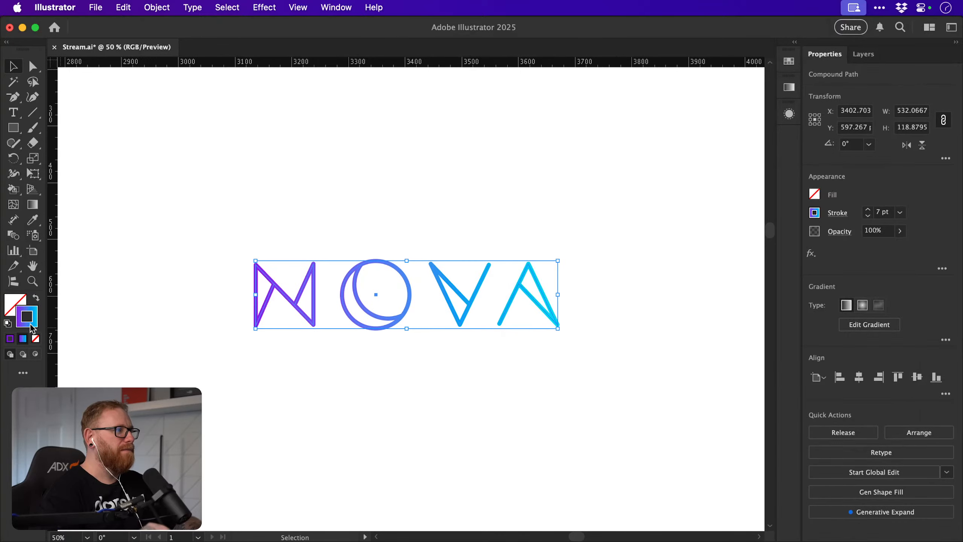
key(super+v)
click(841, 226)
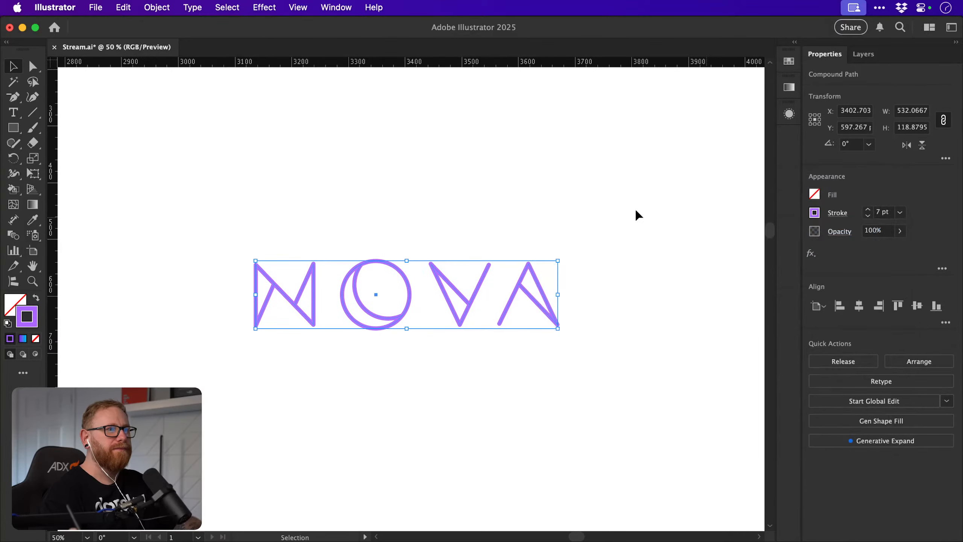
Expand the violet wordmark into outlines and remove the enclosed counters so the letter areas fill solid.
click(156, 7)
click(192, 199)
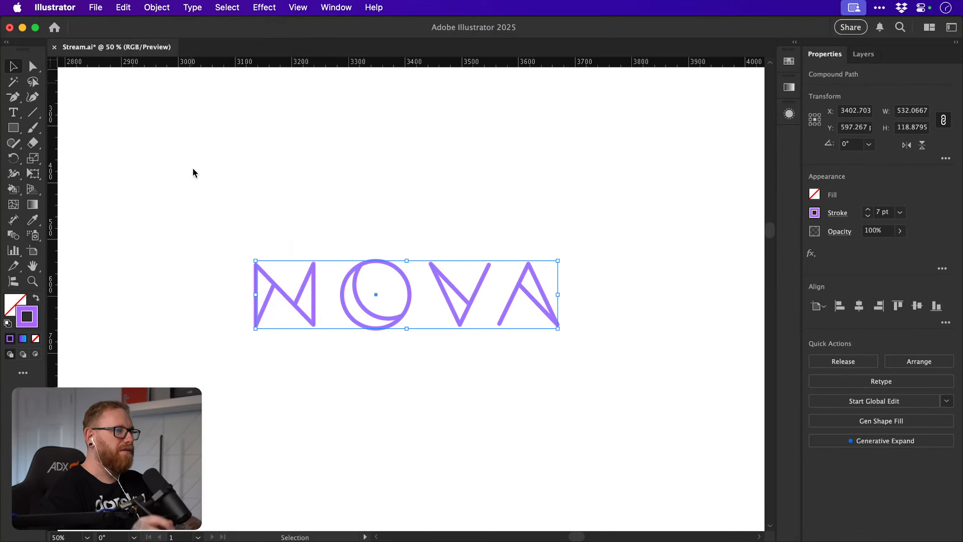
key(Return)
scroll(323, 299, up, 3)
key(a)
click(679, 275)
key(Delete)
click(644, 202)
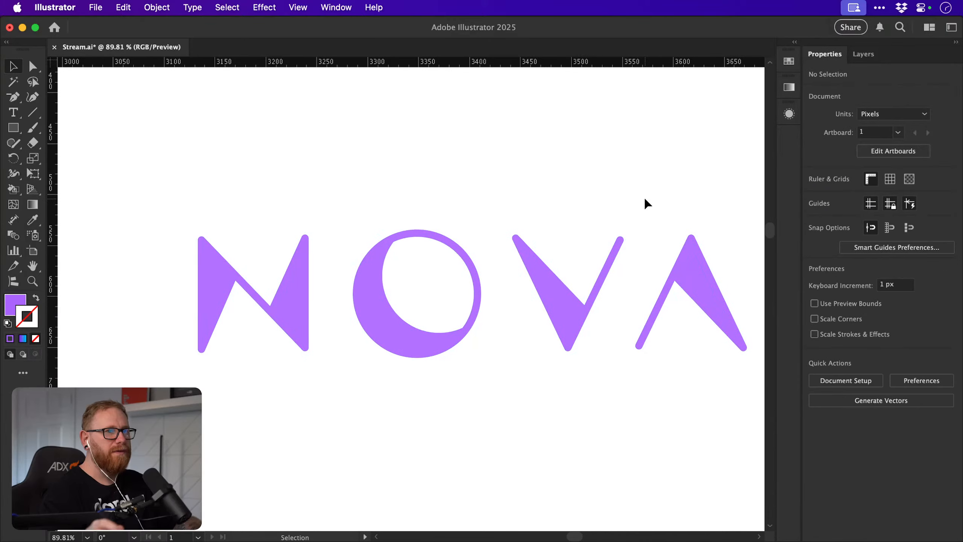
Undo the counter removal and the outlining to restore the wordmark's live strokes.
key(super+minus)
key(super+minus)
key(super+minus)
key(z)
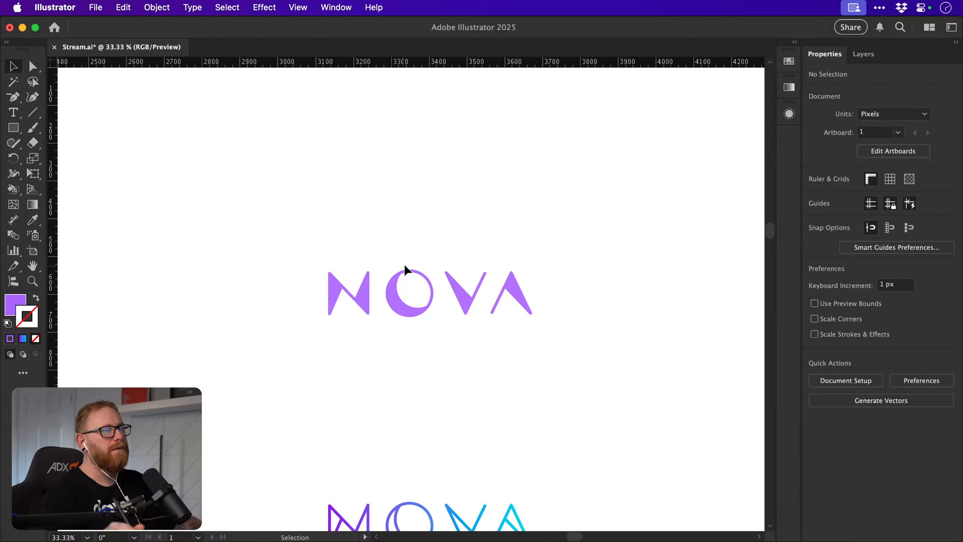
drag(430, 278, 526, 260)
key(v)
key(super+z)
key(super+z)
key(super+z)
key(super+z)
key(super+minus)
key(super+minus)
key(super+minus)
key(a)
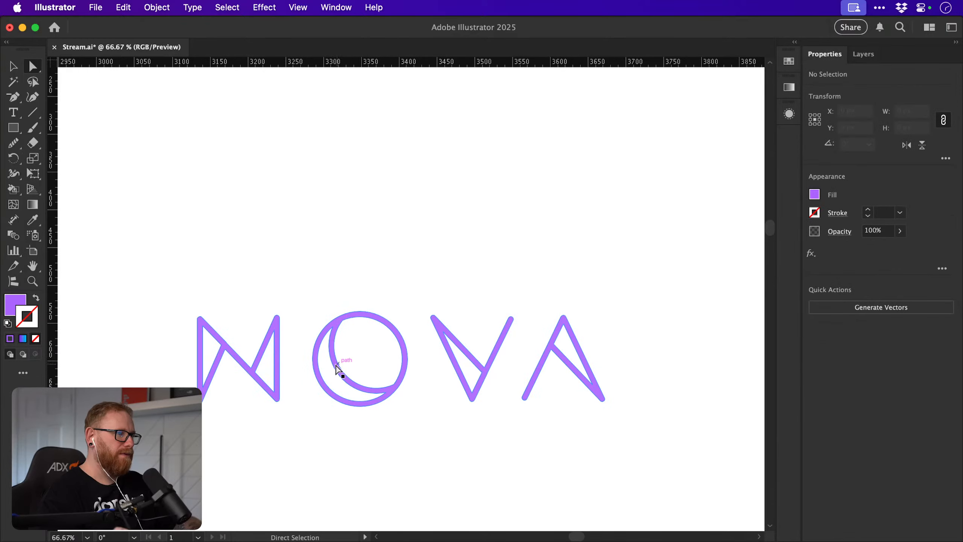
key(super+z)
key(super+z)
key(super+z)
key(super+z)
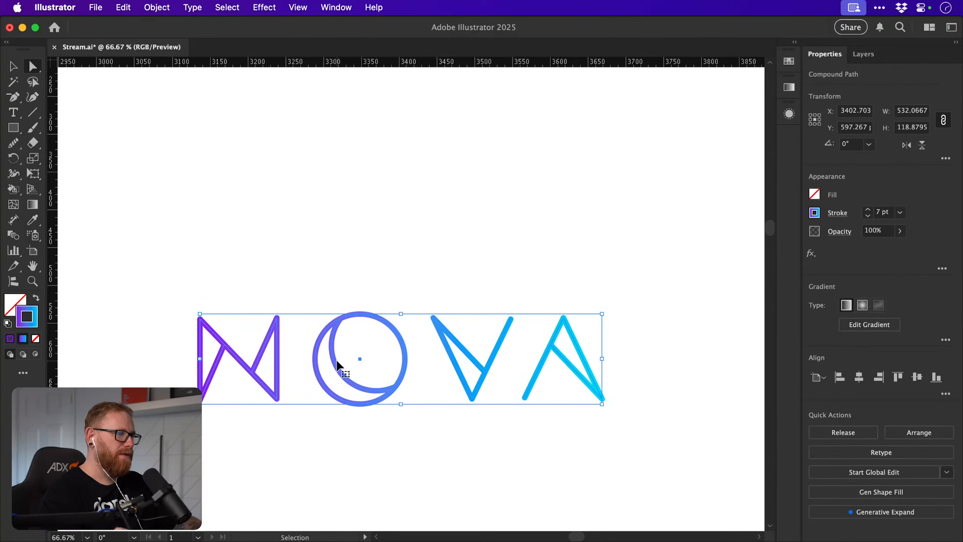
Delete the inner crescent curve from the O, leaving a plain ring.
click(336, 364)
key(Delete)
key(v)
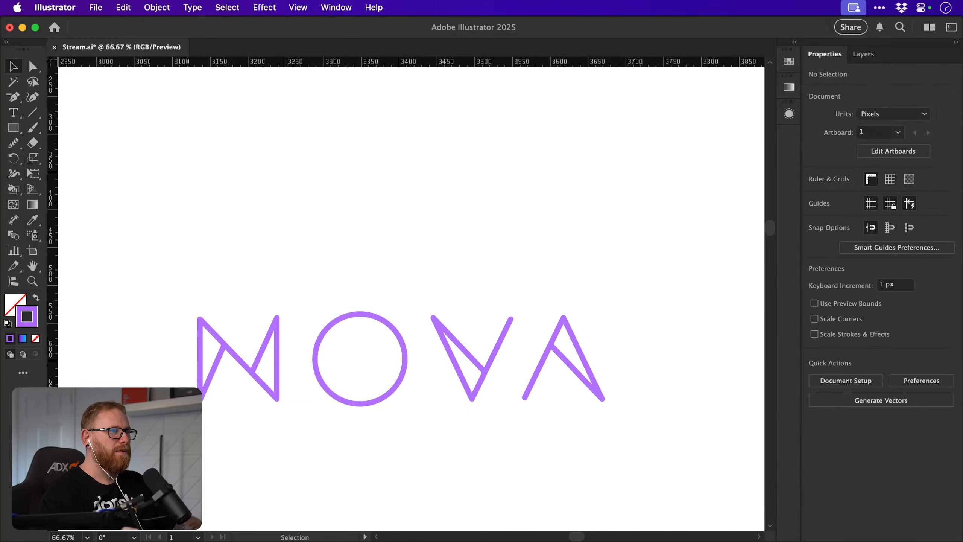
Expand the violet wordmark's strokes into outlined shapes.
drag(184, 427, 605, 301)
click(156, 7)
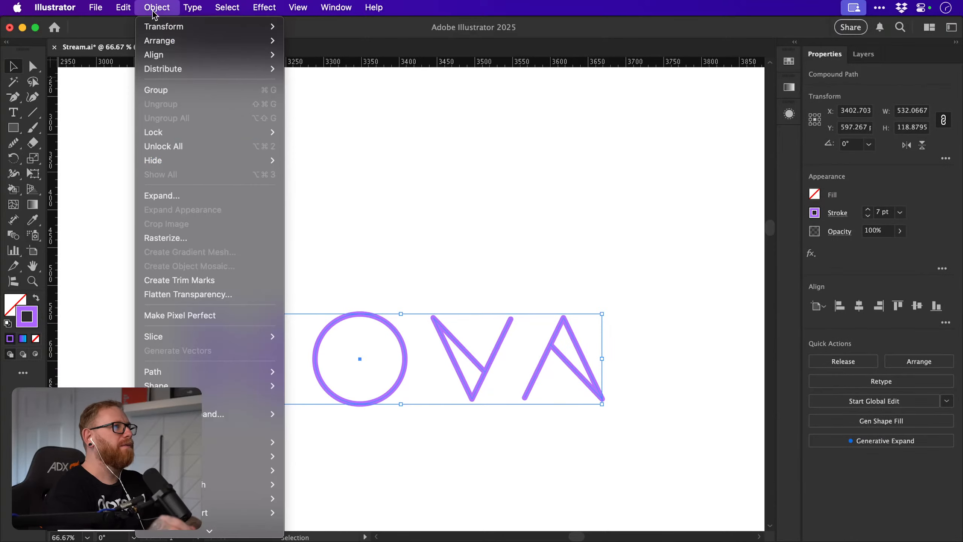
click(177, 194)
key(Return)
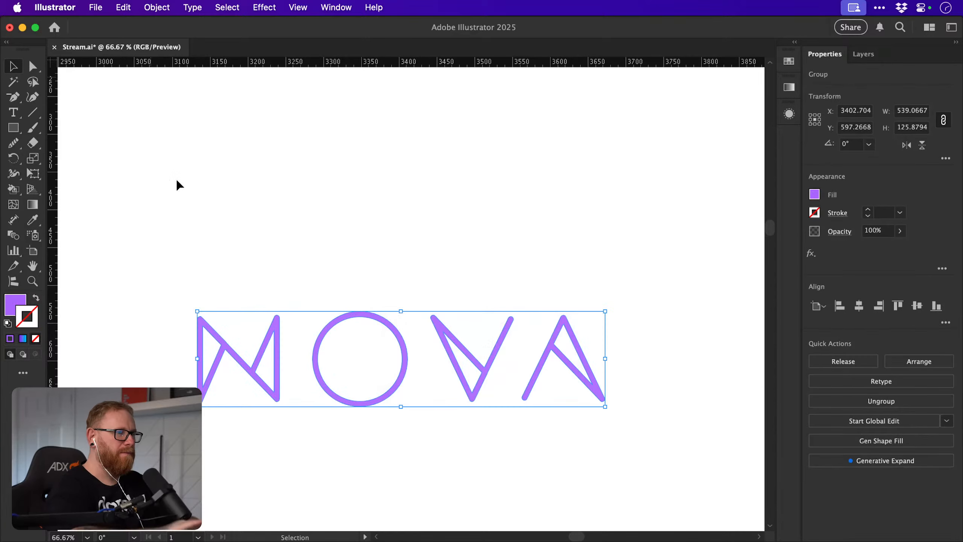
Delete the two inner triangular counter paths of the N so both sides fill solid.
key(a)
click(218, 349)
click(221, 345)
key(Delete)
key(Delete)
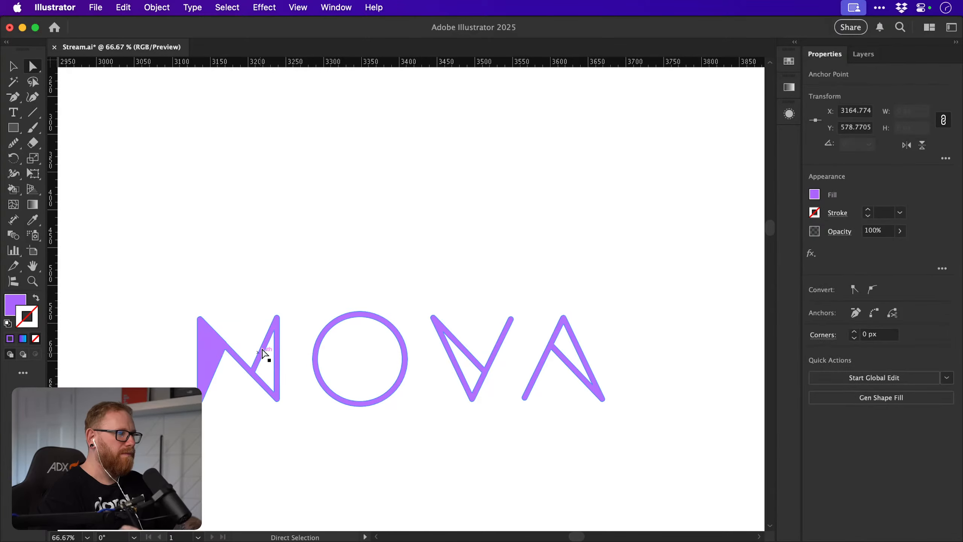
click(274, 332)
key(Delete)
key(Delete)
Delete the inner triangular counter paths of the V and the A.
click(445, 334)
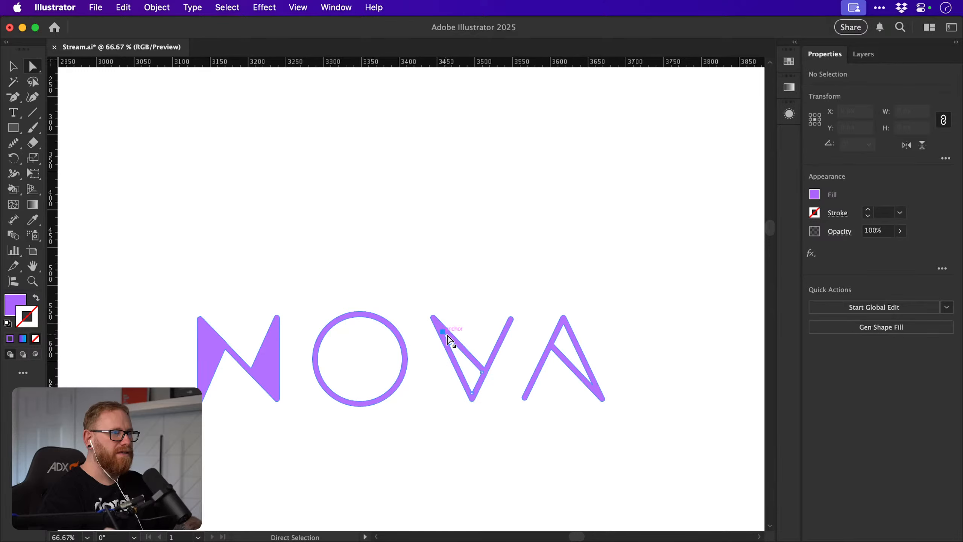
key(Delete)
key(Delete)
click(552, 347)
key(Delete)
key(Delete)
Combine all the outlined letters into a compound path and fill it with solid purple using the copied colour value.
drag(181, 452, 651, 251)
key(super+8)
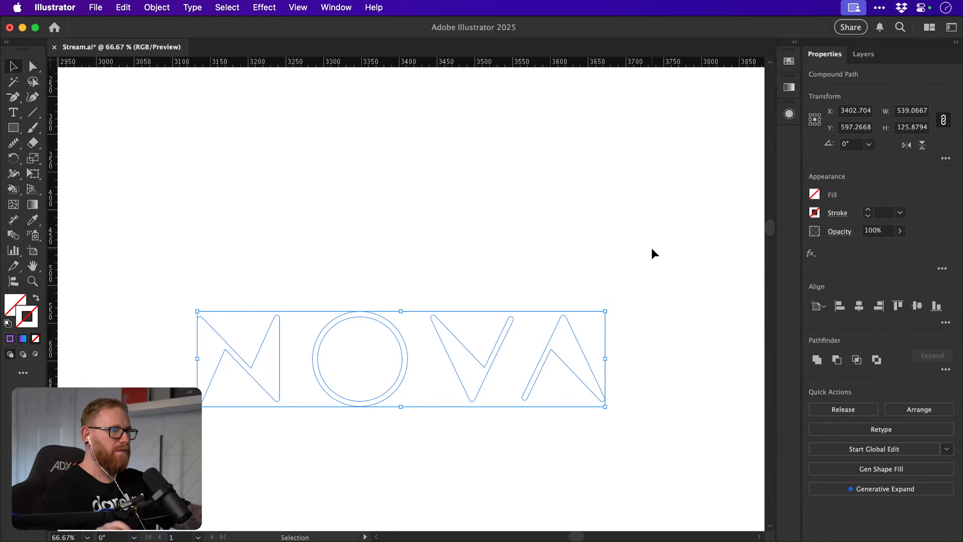
double_click(15, 305)
key(super+v)
click(846, 226)
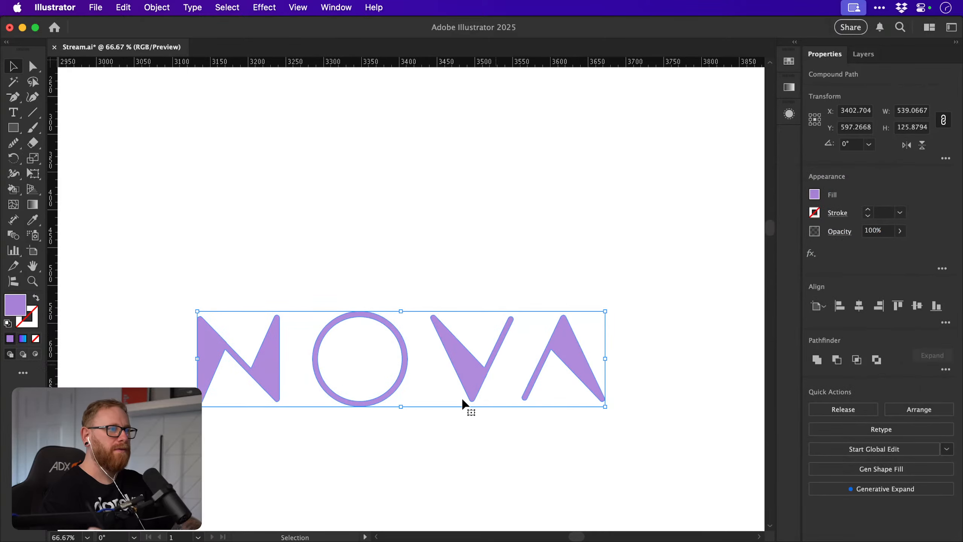
Sample the purple-to-cyan gradient from the line wordmark onto the filled NOVA wordmark and save the document.
drag(417, 389, 416, 291)
scroll(416, 292, down, 10)
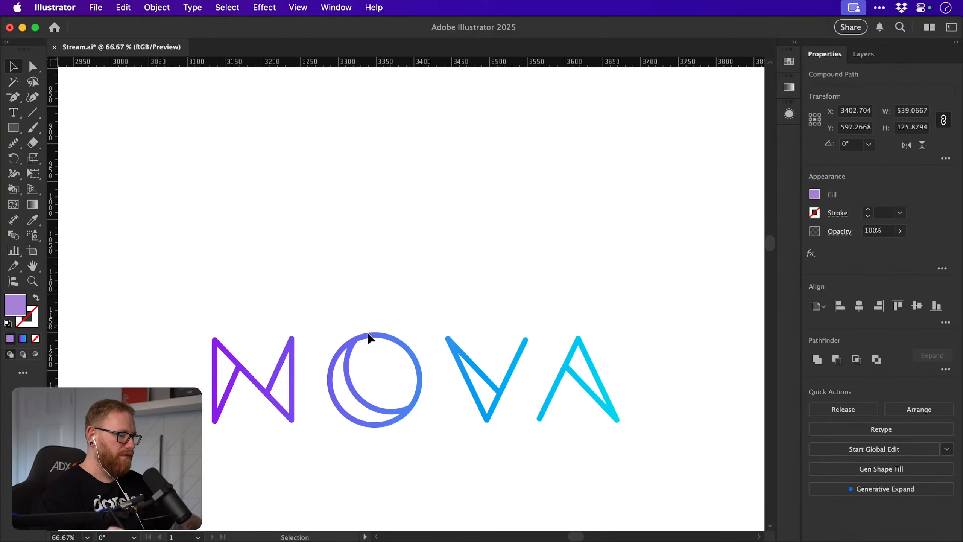
key(i)
click(354, 334)
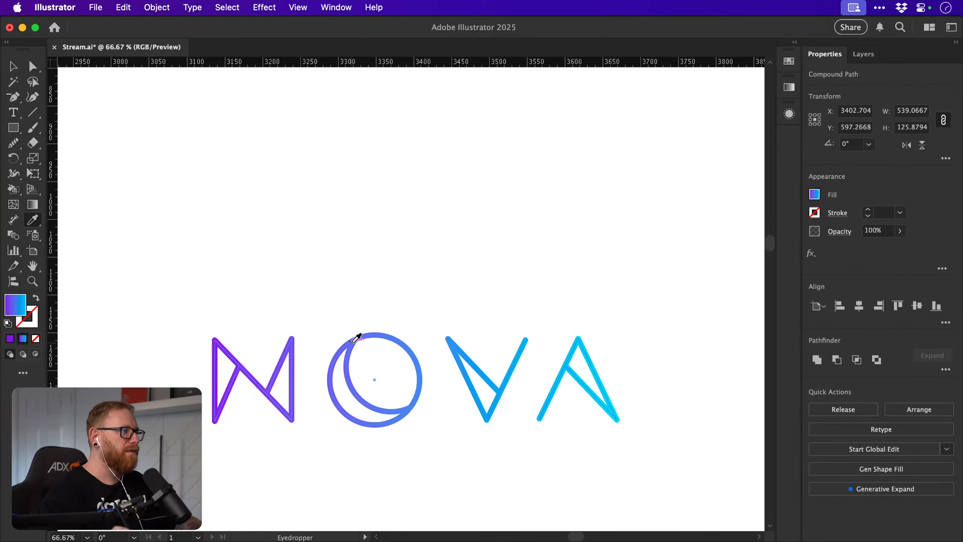
key(v)
click(386, 265)
drag(394, 235, 346, 387)
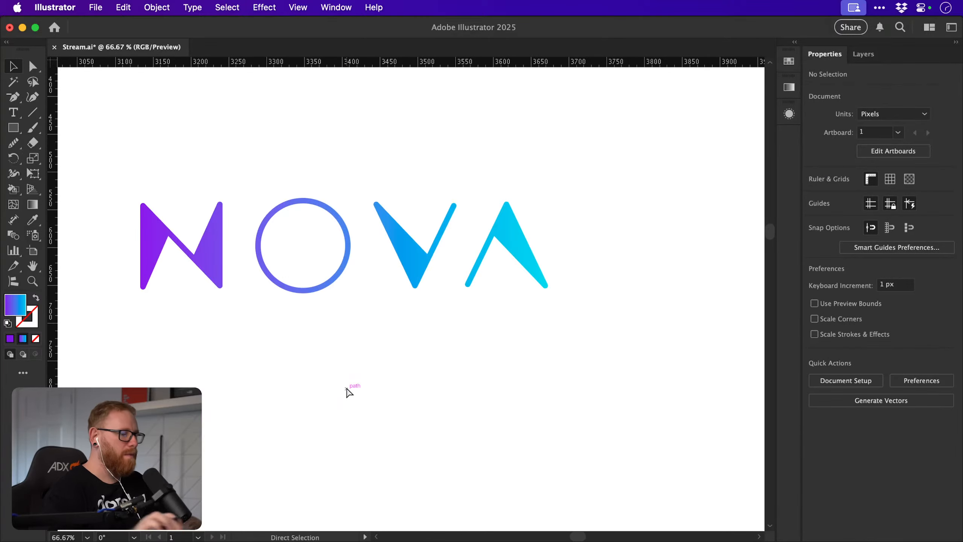
key(super+minus)
key(super+minus)
key(super+minus)
key(super+minus)
drag(458, 368, 510, 287)
key(super+s)
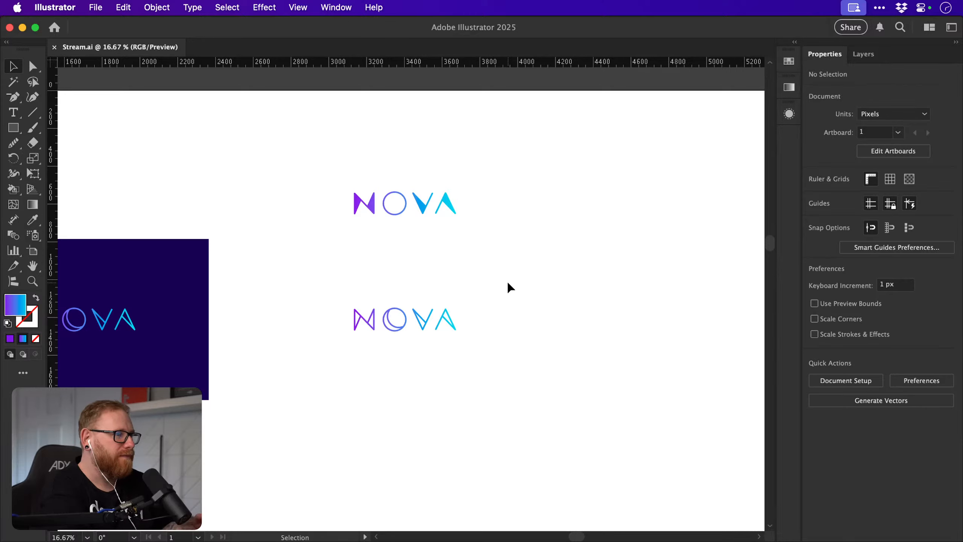
Move the filled NOVA wordmark straight up to widen the gap above the line wordmark.
scroll(509, 286, up, 5)
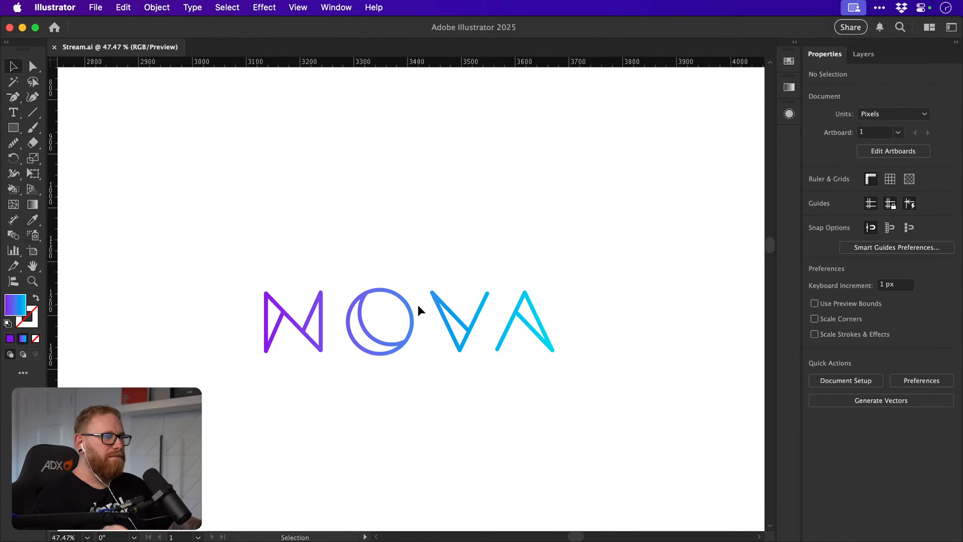
key(super+minus)
key(super+minus)
key(super+minus)
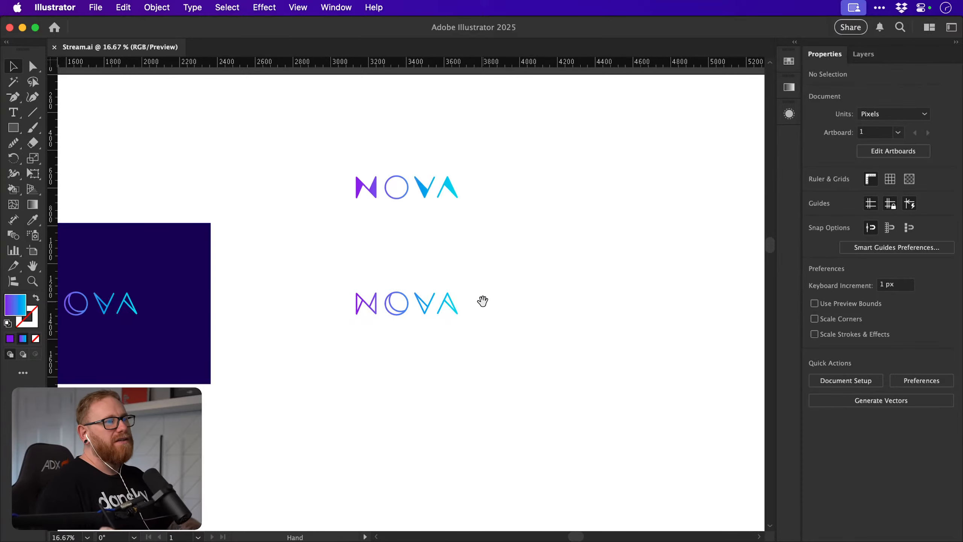
scroll(483, 299, right, 2)
click(365, 187)
scroll(395, 273, up, 3)
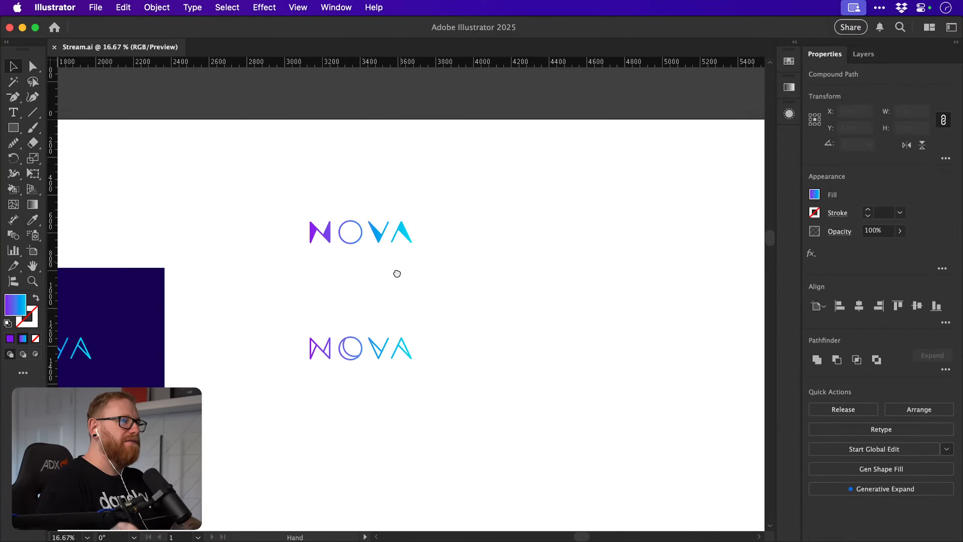
drag(401, 250, 403, 174)
click(447, 246)
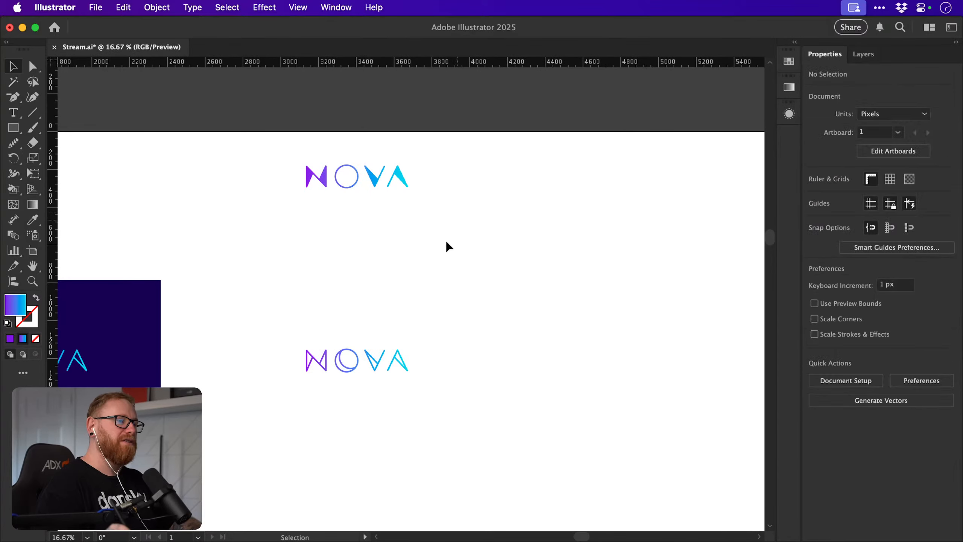
Try a thinner 5 pt stroke weight on the gradient line wordmark.
drag(393, 368, 463, 293)
drag(300, 276, 404, 275)
drag(220, 204, 607, 326)
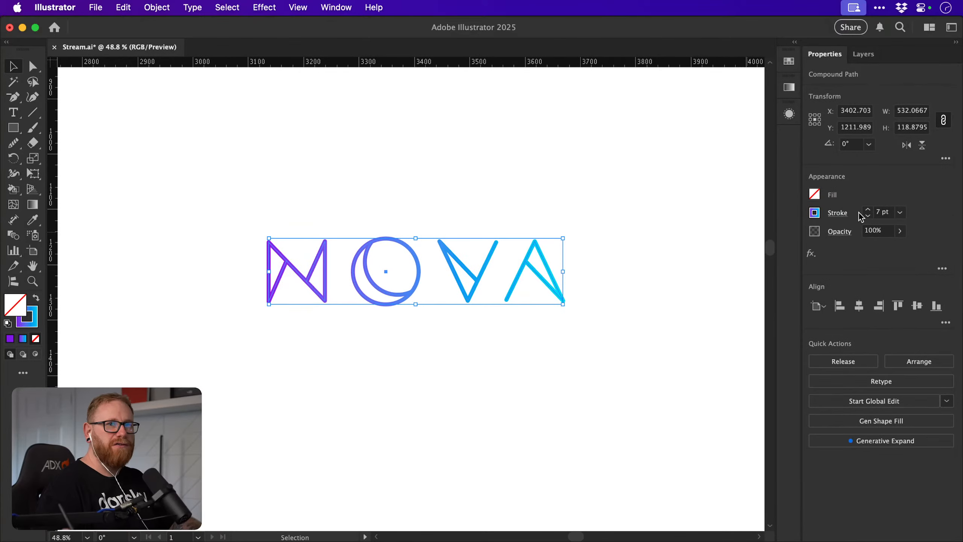
shift+click(868, 209)
click(867, 217)
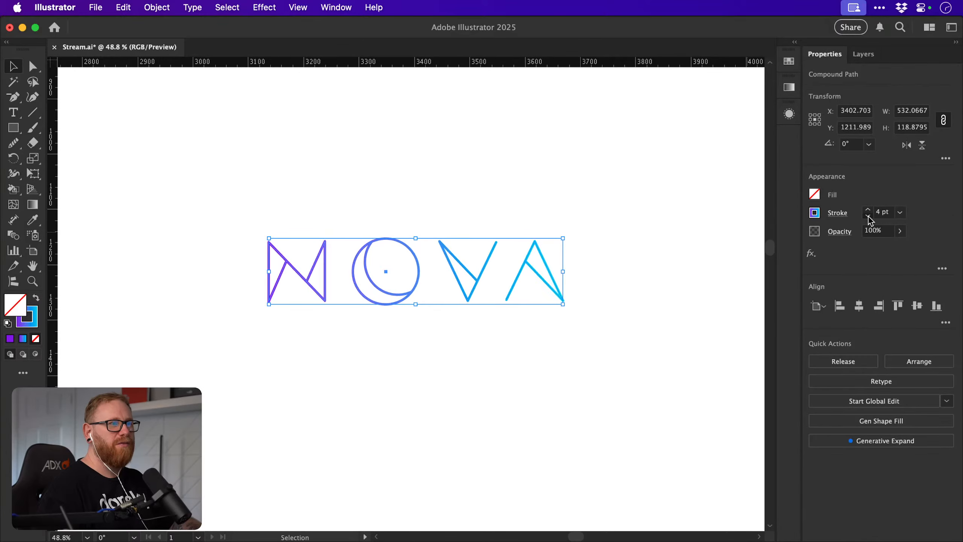
click(868, 217)
click(867, 210)
click(867, 210)
click(867, 209)
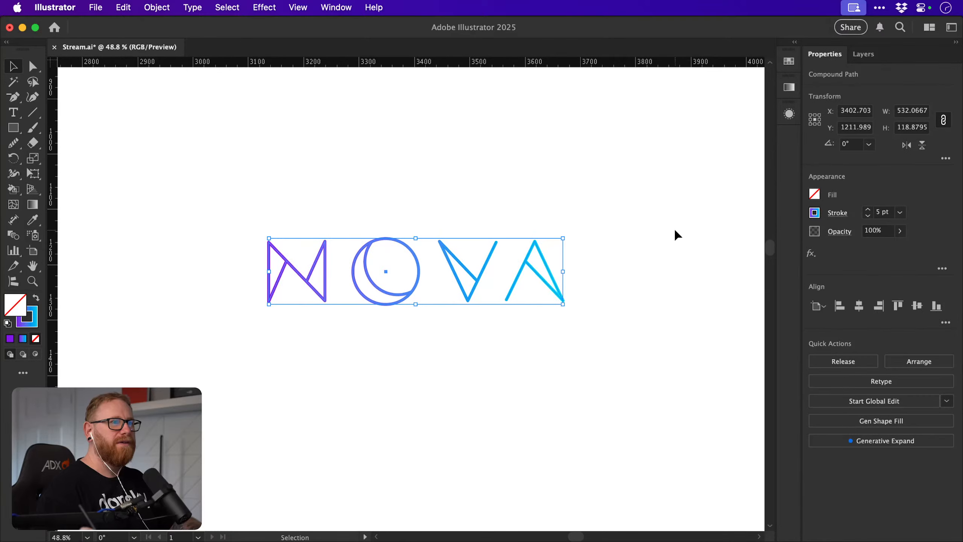
click(689, 220)
key(super+minus)
key(super+minus)
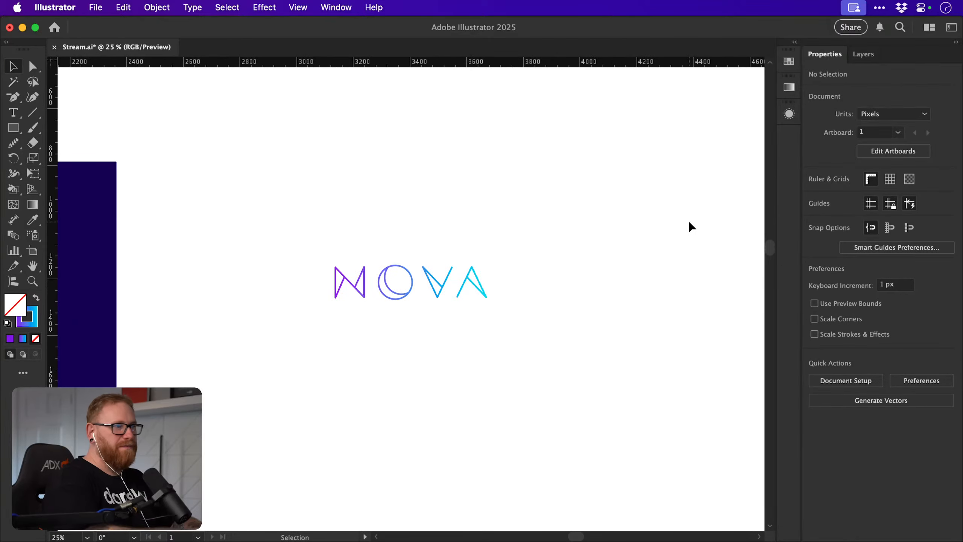
Set the line wordmark's stroke weight to 10 pt and save the document.
drag(308, 230, 442, 288)
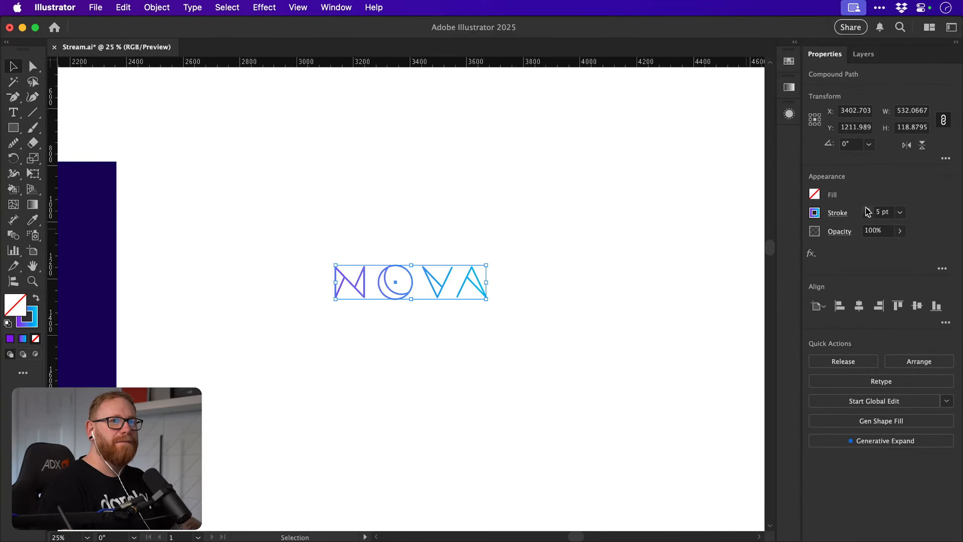
shift+click(867, 209)
shift+click(867, 210)
click(635, 227)
key(super+z)
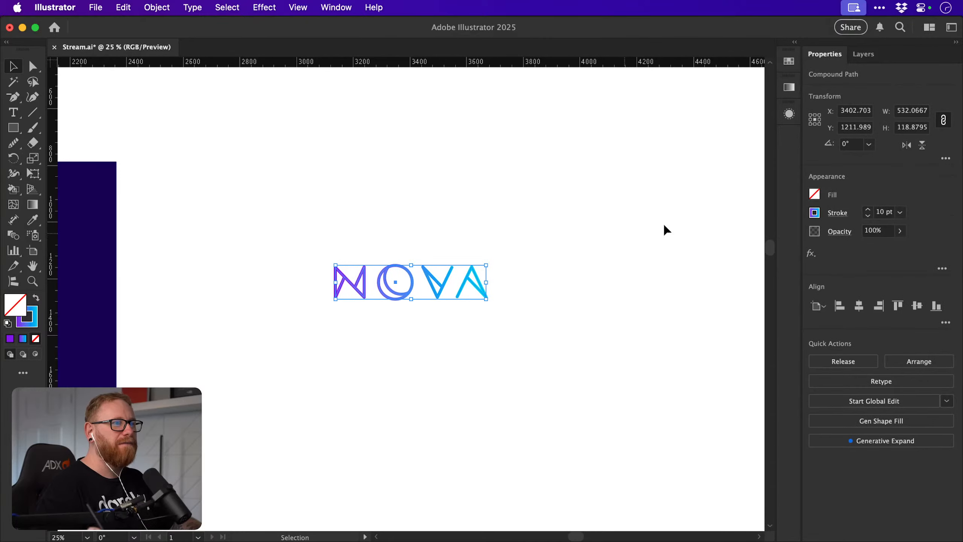
click(868, 209)
click(868, 211)
click(673, 191)
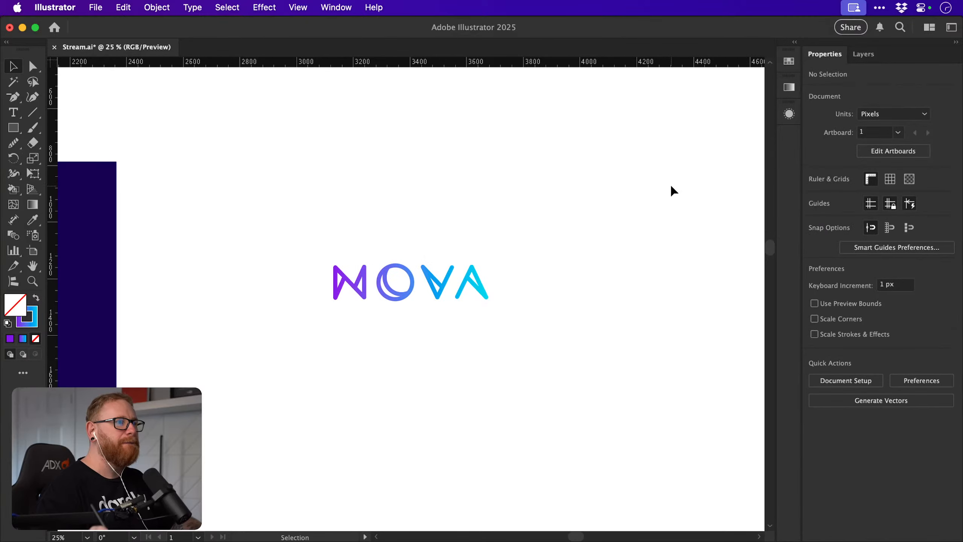
key(super+z)
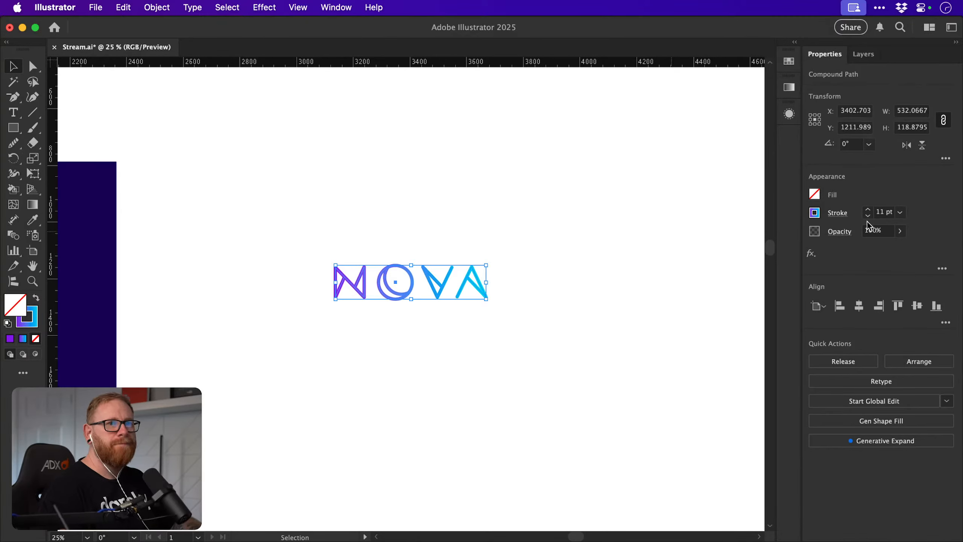
click(867, 215)
key(super+s)
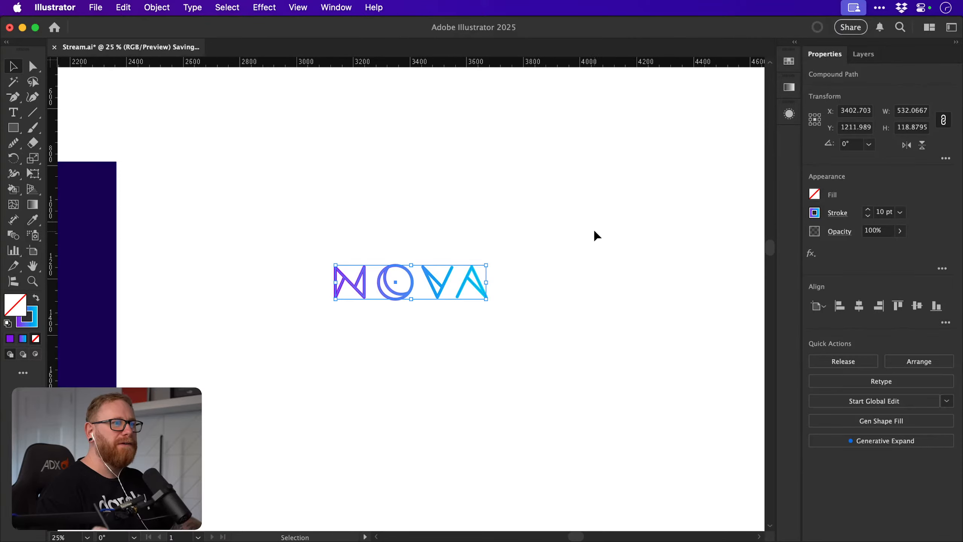
click(593, 237)
Shorten the A's inner diagonal stroke by pulling its free end away from the outer leg.
scroll(590, 264, right, 5)
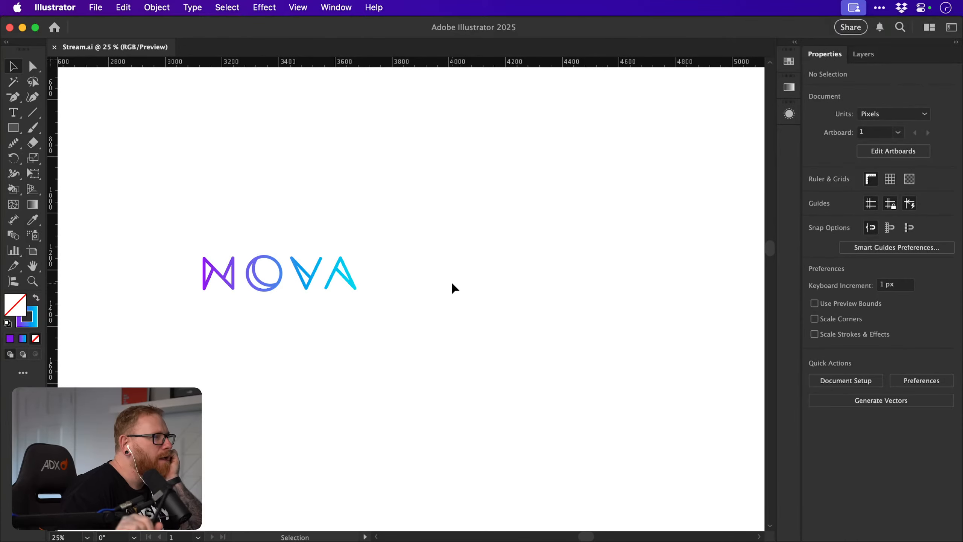
key(z)
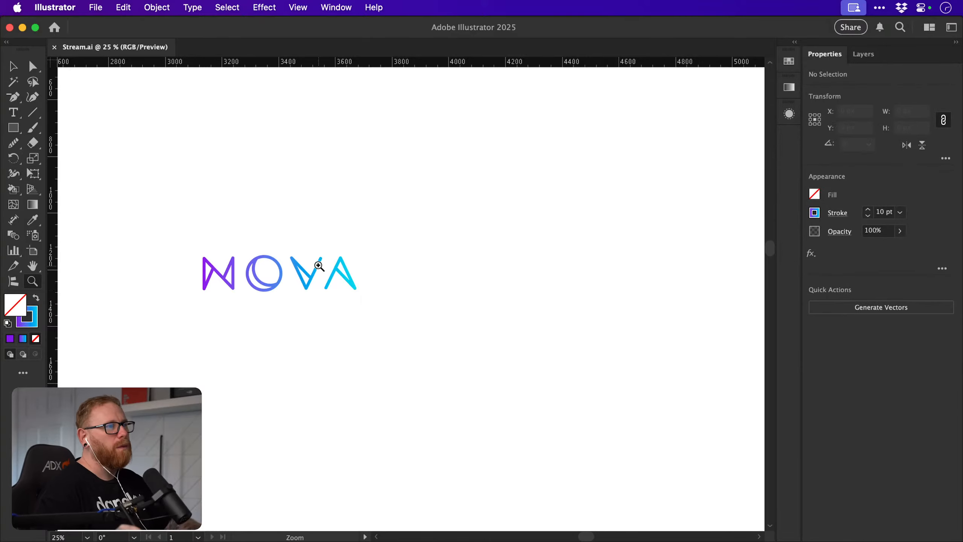
drag(318, 266, 486, 261)
key(a)
click(389, 278)
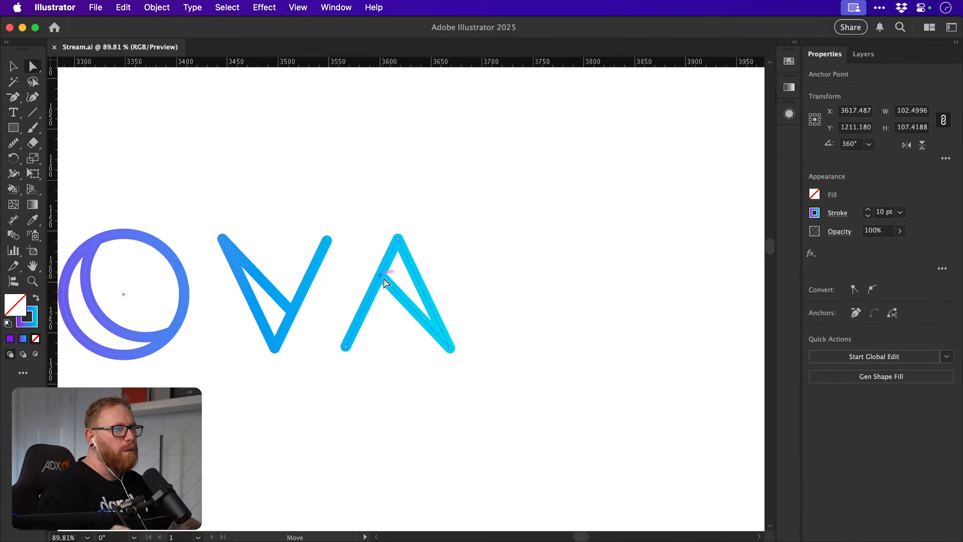
drag(384, 276, 397, 291)
key(v)
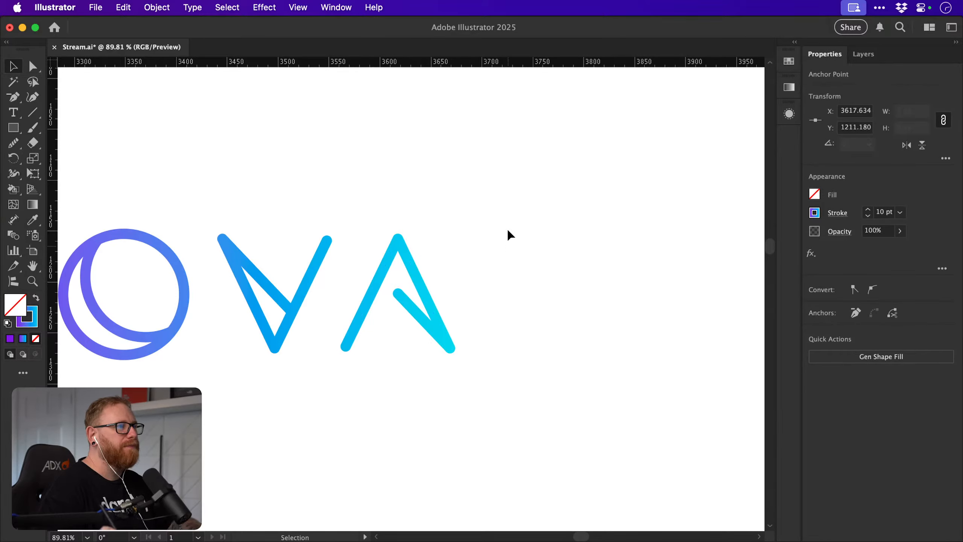
click(508, 227)
Shorten the V's inner diagonal stroke by pulling its free end back from the opposite arm.
key(a)
drag(292, 311, 275, 294)
key(super+shift+a)
key(super+minus)
key(super+minus)
key(super+minus)
Shorten both inner strokes of the N by pulling their free ends away from the main diagonal.
drag(197, 305, 356, 275)
click(295, 281)
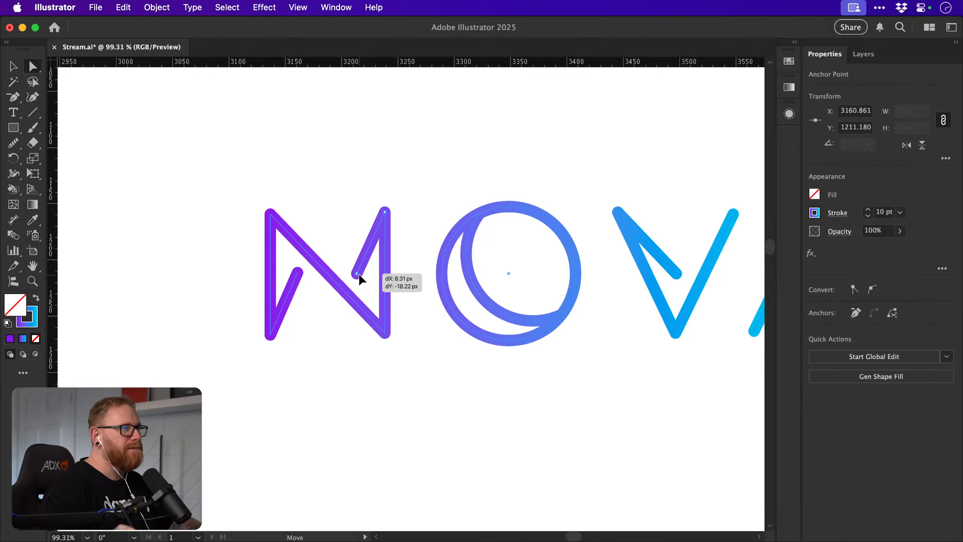
key(super+shift+a)
key(super+minus)
key(super+minus)
key(super+minus)
key(super+minus)
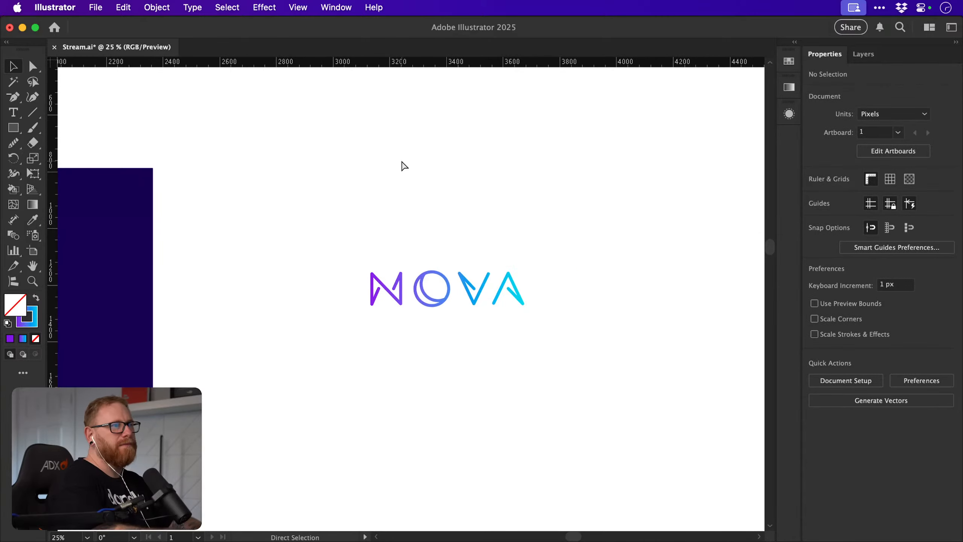
drag(442, 257, 372, 249)
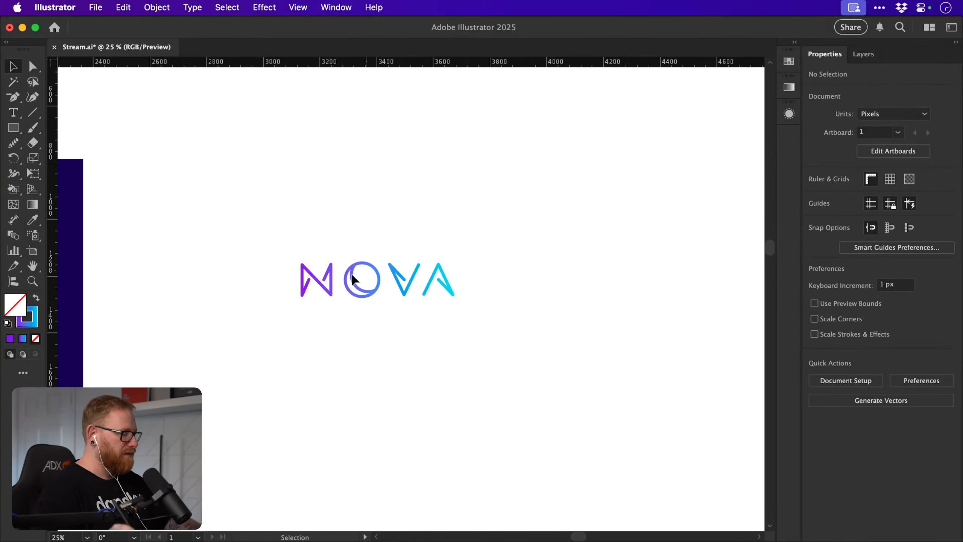
Copy the wordmark with shortened strokes, undo the shortening on the original, and paste the copy in place over it.
drag(281, 321, 482, 239)
key(super+z)
key(super+z)
key(super+z)
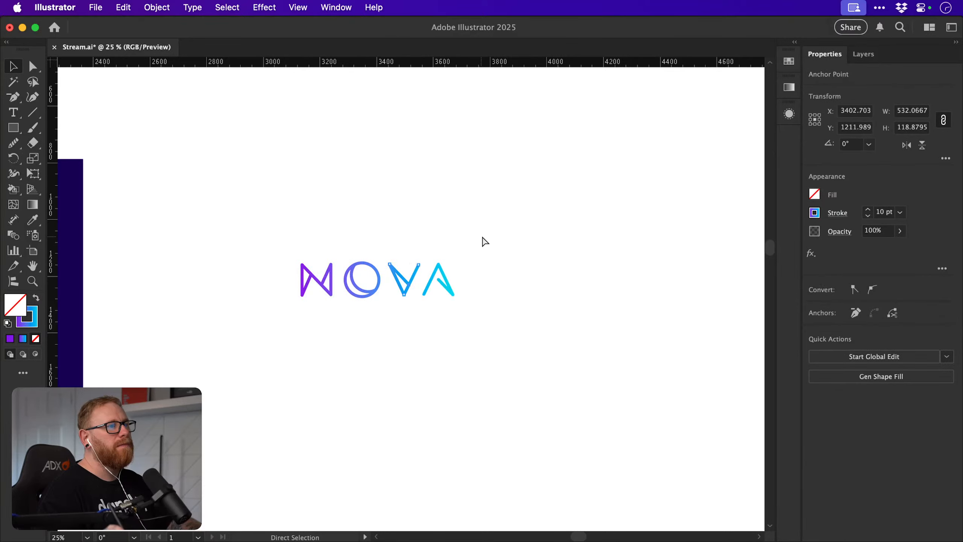
click(499, 236)
key(super+shift+z)
key(super+shift+z)
key(super+shift+z)
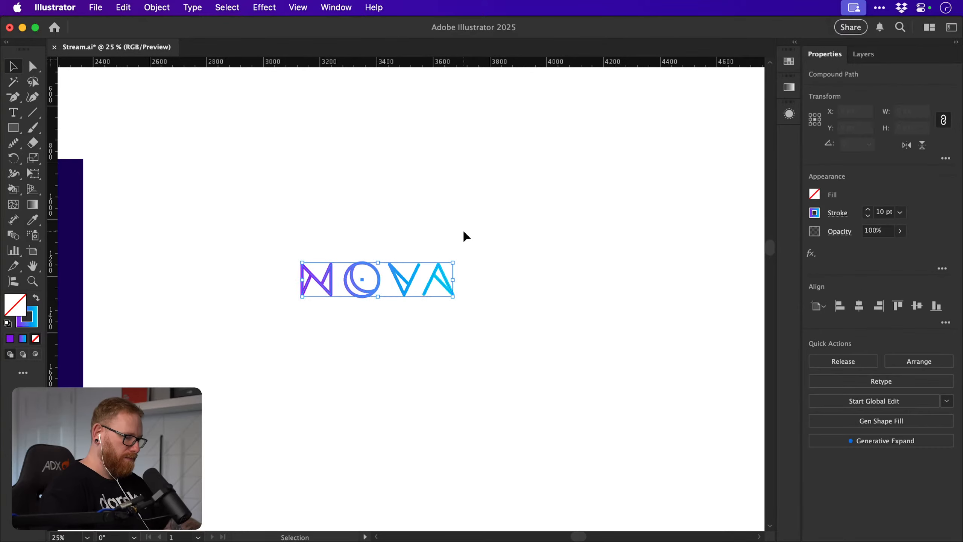
Move the pasted wordmark copy straight down 390 px, clear of the original.
key(shift+Down)
key(shift+Down)
key(shift+Down)
key(shift+Down)
key(shift+Down)
key(shift+Down)
key(shift+Down)
key(shift+Down)
key(shift+Down)
key(shift+Down)
key(shift+Down)
key(shift+Down)
key(shift+Down)
key(shift+Down)
key(shift+Down)
key(shift+Down)
key(shift+Down)
key(shift+Down)
key(shift+Down)
key(shift+Down)
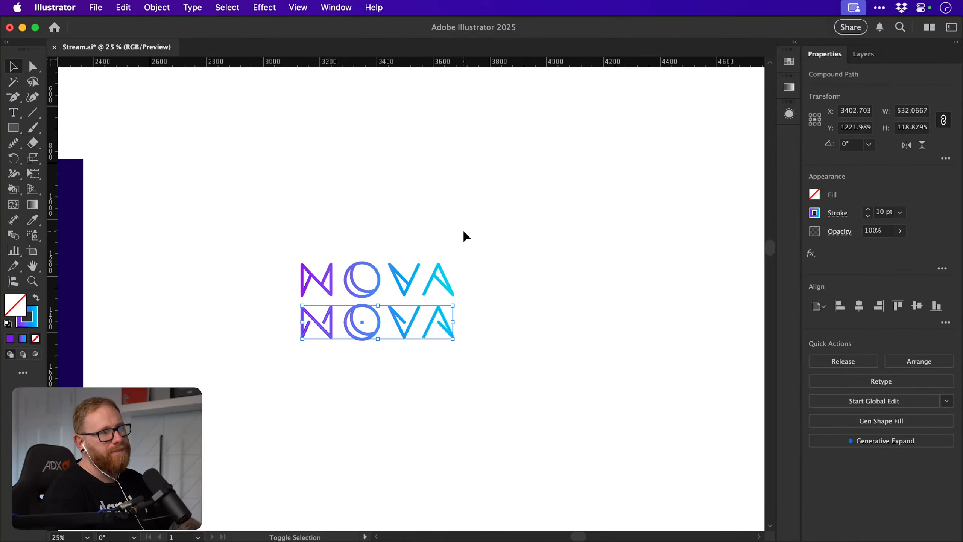
key(shift+Down)
key(shift+Down)
key(shift+Down)
key(shift+Down)
key(shift+Down)
key(shift+Down)
key(shift+Down)
key(shift+Down)
key(shift+Down)
key(shift+Down)
key(shift+Down)
key(shift+Down)
Shorten the lower copy's two inner N strokes, placing their ends at about X 3158.49, Y 1606.6 and X 3216.18, Y 1596.11.
key(z)
drag(319, 404, 417, 404)
key(a)
click(288, 365)
key(z)
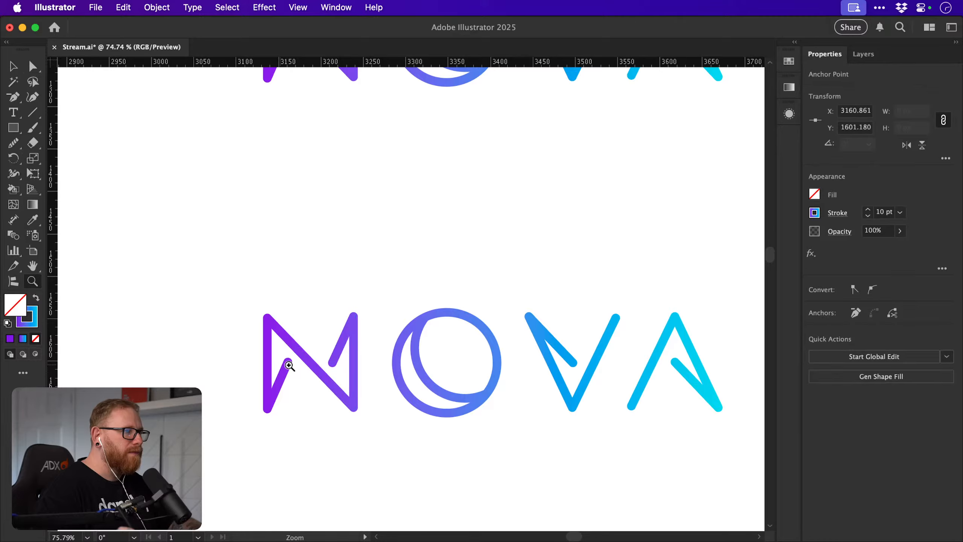
mouse_move(288, 365)
mouse_down()
mouse_move(352, 359)
mouse_move(293, 370)
mouse_up()
key(super+shift+a)
key(a)
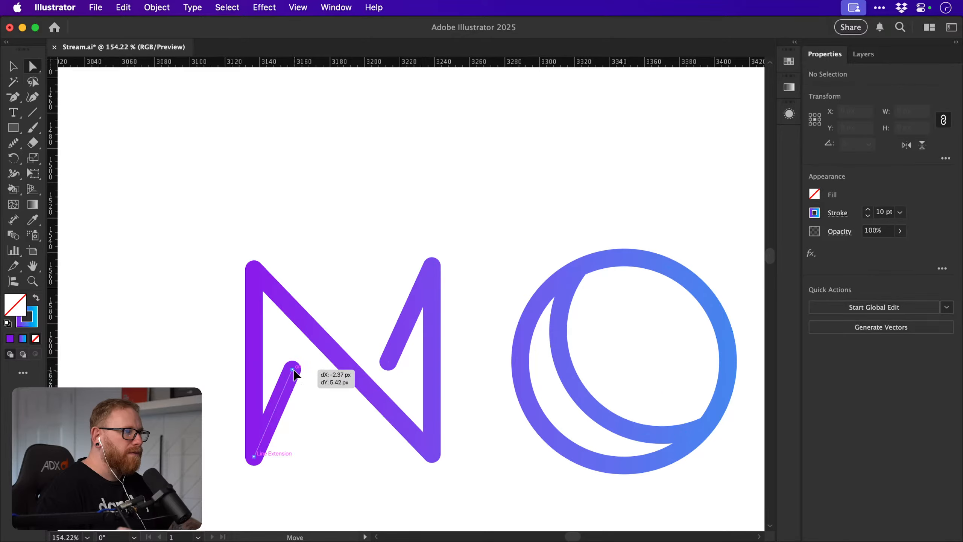
drag(389, 365, 394, 354)
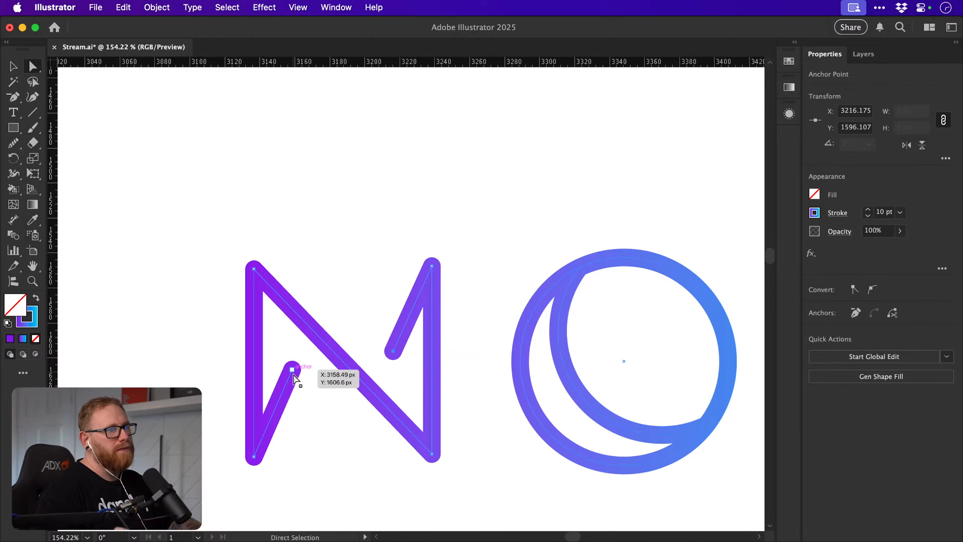
drag(293, 370, 291, 374)
click(354, 301)
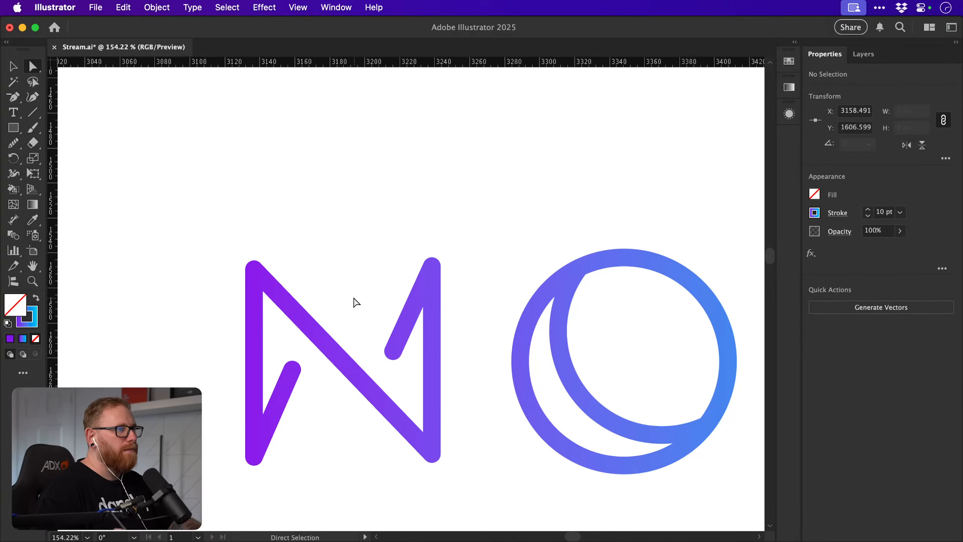
key(v)
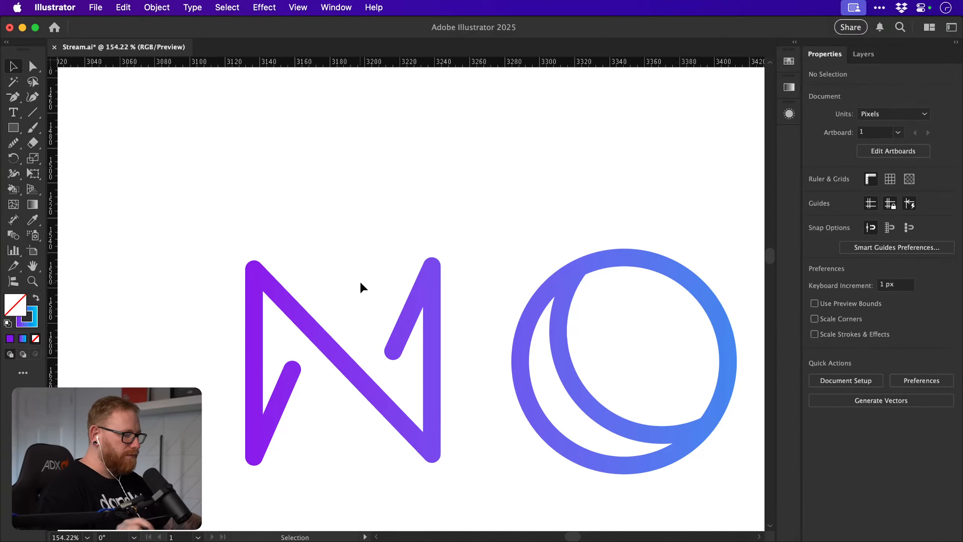
Cut the lower copy's inner O arc near both ends with the Scissors tool and remove the segments touching the circle.
key(super+1)
key(c)
click(507, 301)
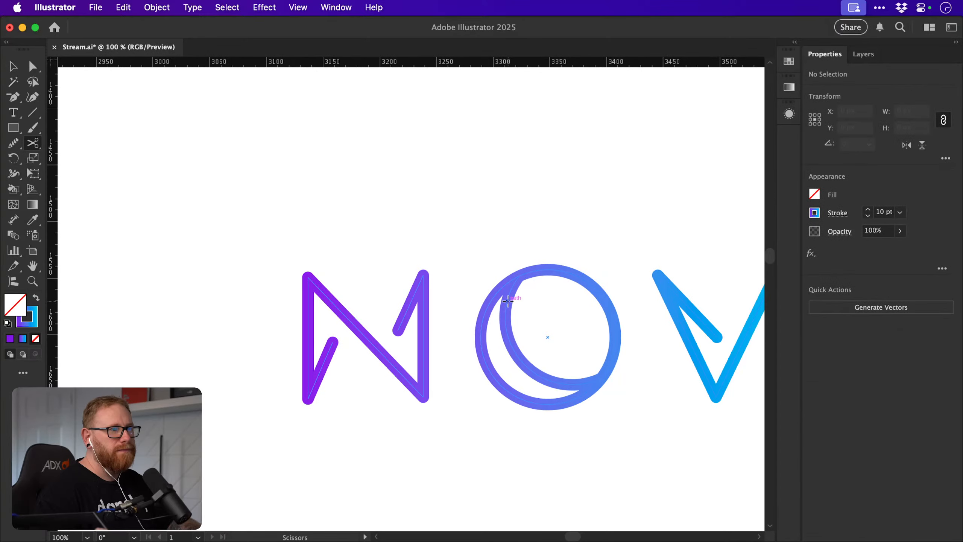
click(564, 378)
key(a)
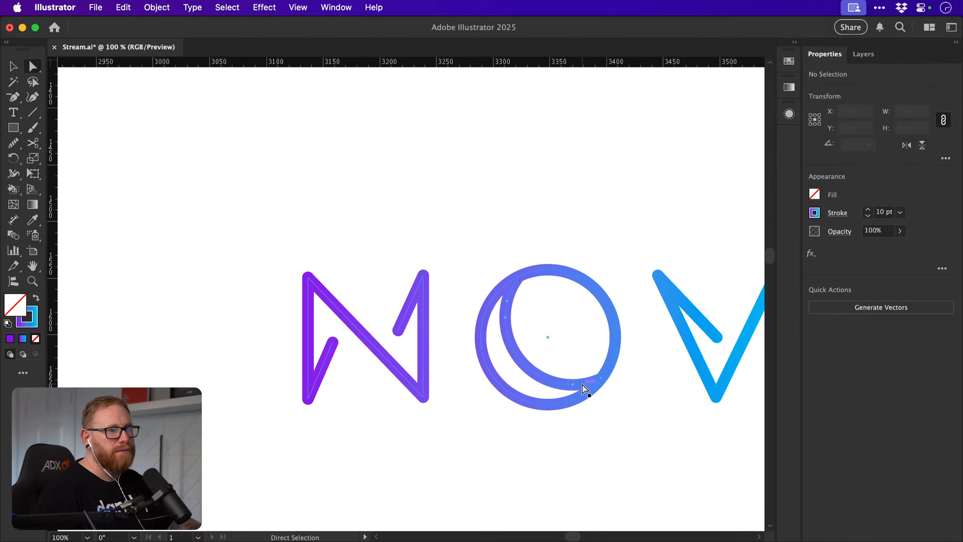
click(584, 377)
key(Delete)
click(519, 304)
click(512, 289)
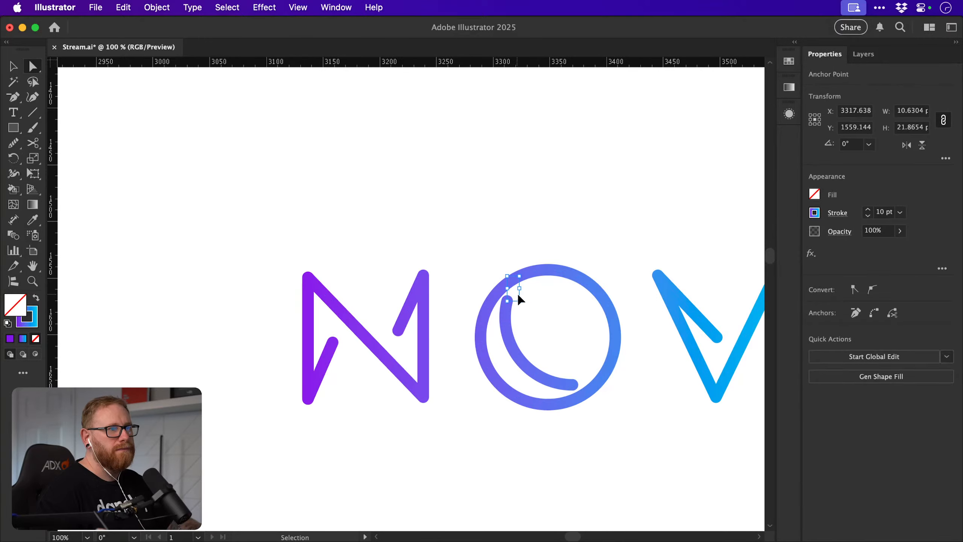
Trim the lower copy's inner O arc further with the Scissors tool, removing the short segment at its lower end.
key(Delete)
click(519, 297)
key(c)
click(506, 313)
click(560, 382)
key(a)
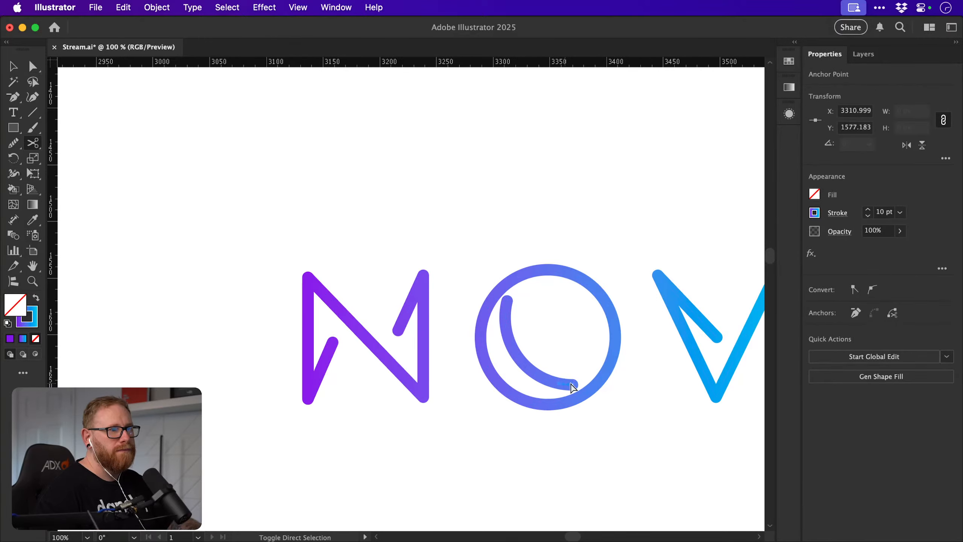
click(572, 385)
key(Delete)
click(508, 299)
click(555, 251)
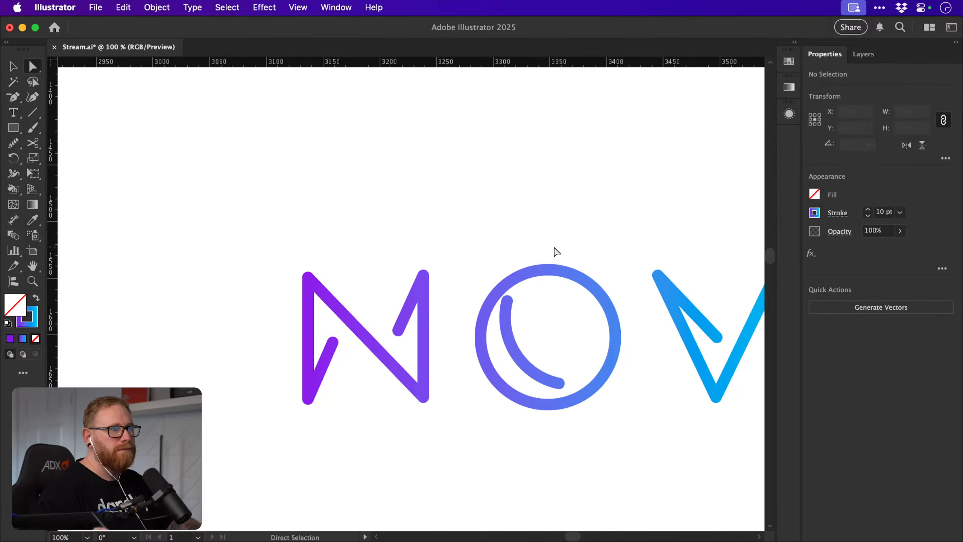
Replace the lower wordmark's inner O arc with a circle about 75 px wide, concentric with the O's ring.
key(v)
key(a)
drag(508, 299, 510, 306)
key(Delete)
scroll(507, 303, down, 3)
key(l)
drag(405, 318, 433, 337)
Delete the inner circle's upper and right portions, leaving only its lower-left quarter arc.
key(a)
key(super+shift+a)
click(427, 301)
key(Delete)
key(super+shift+a)
click(431, 317)
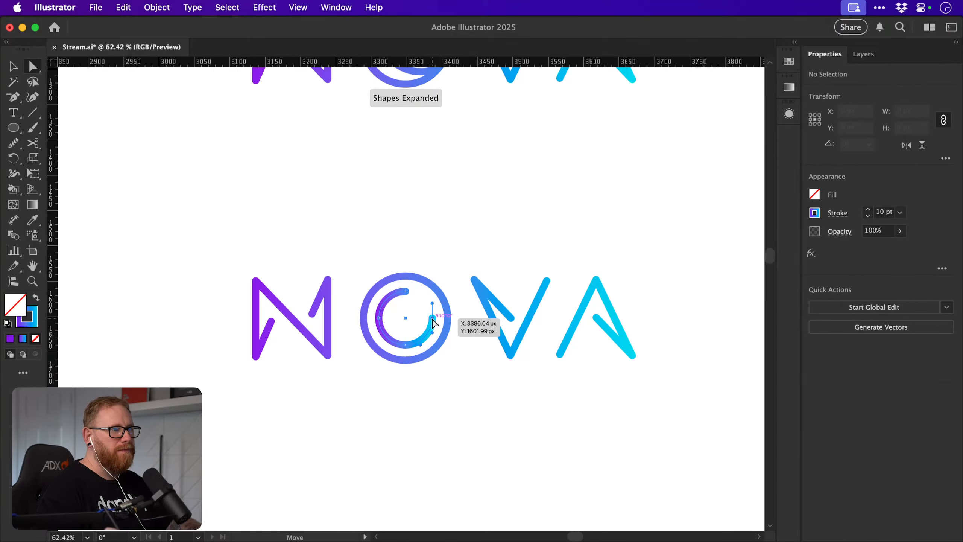
key(Delete)
key(super+shift+a)
click(408, 293)
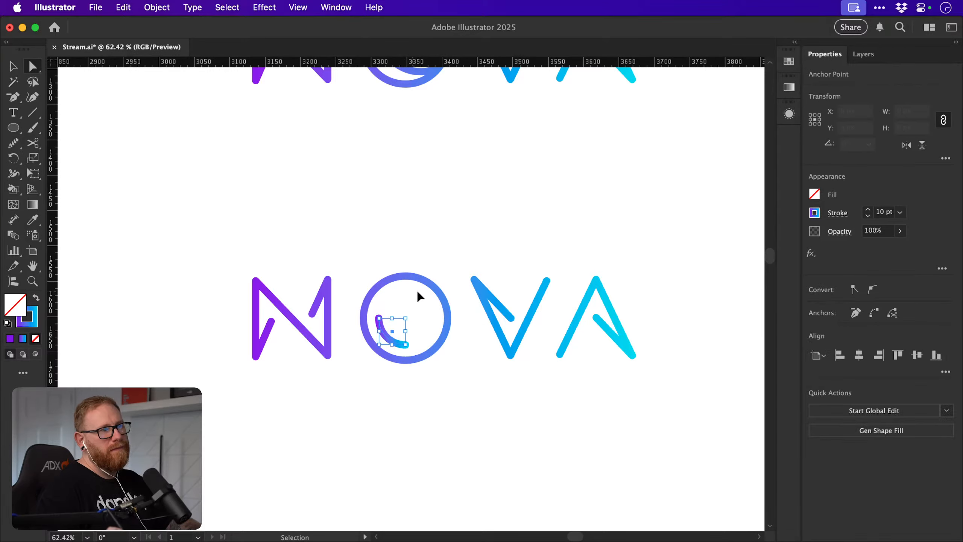
key(Delete)
Apply the surrounding gradient artwork's stroke appearance to the quarter arc with the Eyedropper.
key(v)
click(393, 337)
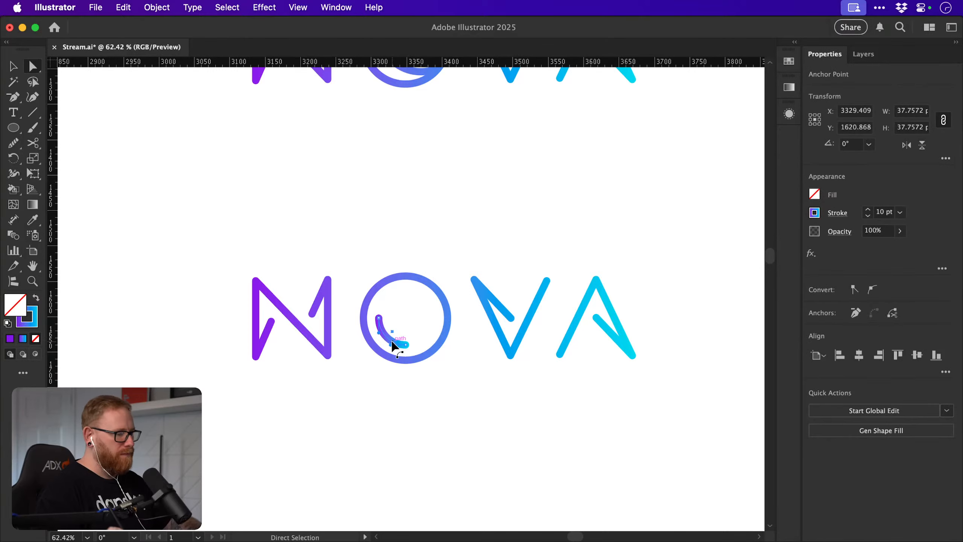
key(i)
click(380, 352)
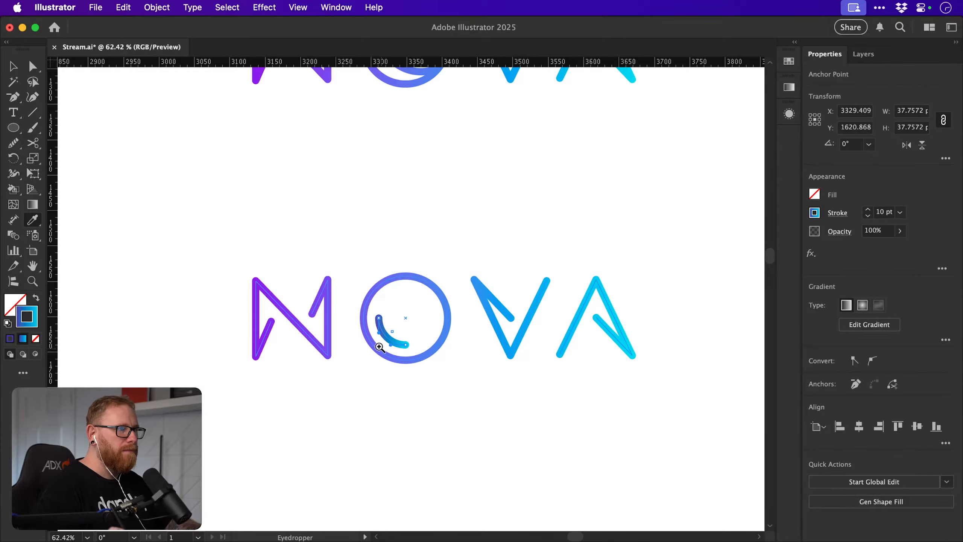
key(z)
drag(374, 343, 653, 340)
key(i)
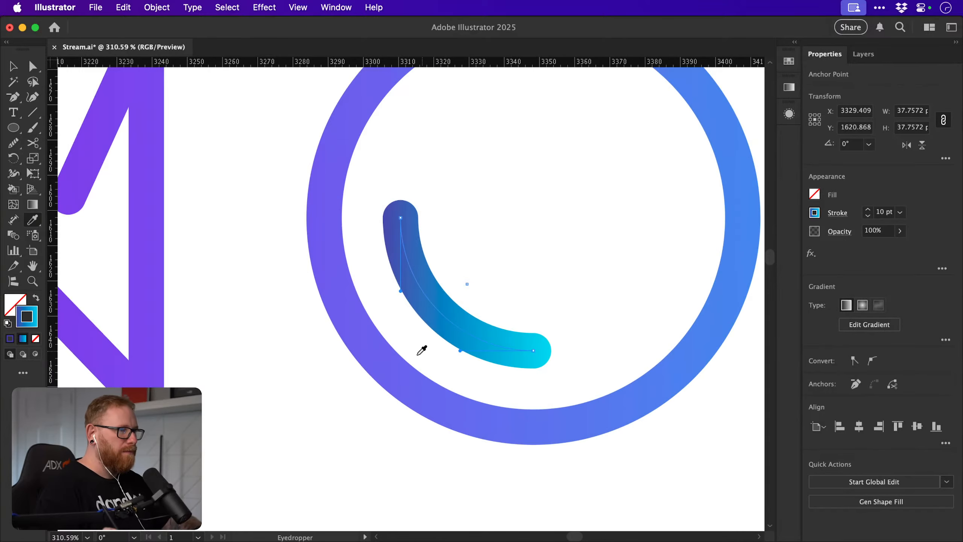
click(455, 403)
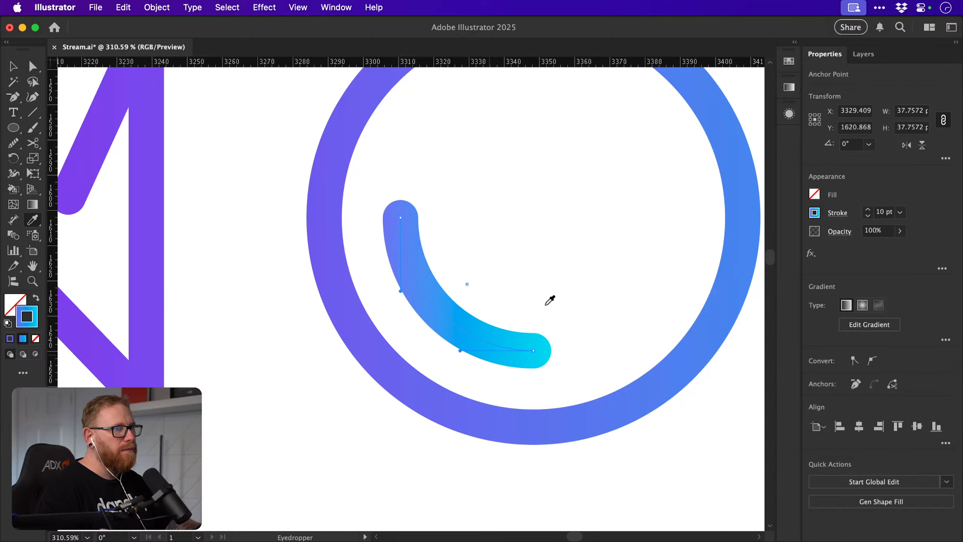
Apply the solid purple swatch to the quarter arc's stroke and deselect it.
click(788, 63)
click(747, 105)
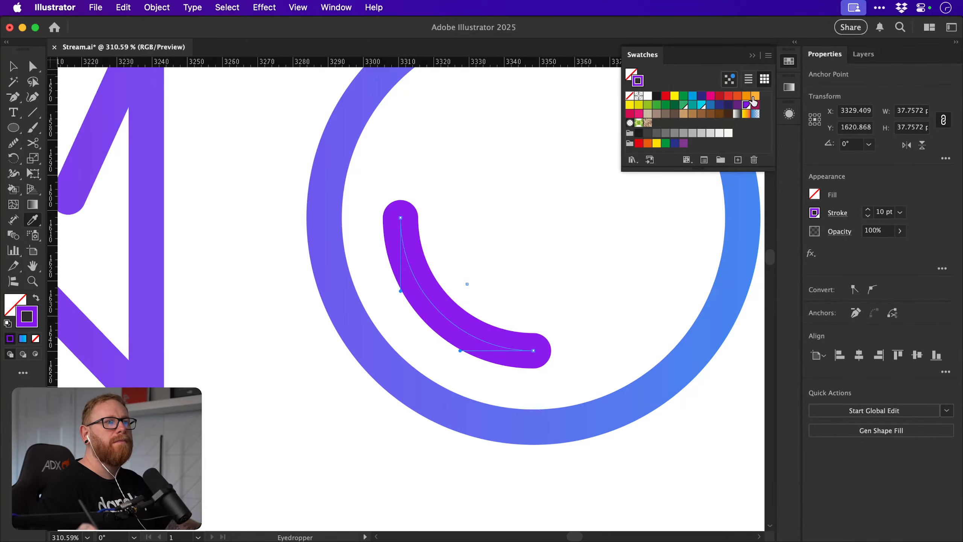
click(789, 61)
key(super+shift+a)
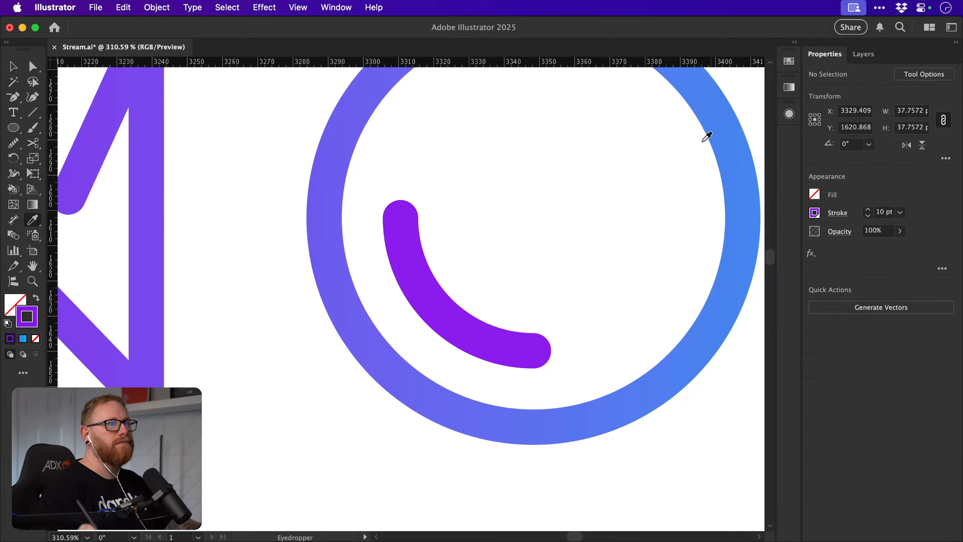
Colour the quarter arc's stroke with the violet-blue sampled from the left side of the O's ring, and save the file.
key(a)
click(410, 265)
key(i)
shift+click(326, 242)
key(v)
key(super+minus)
key(super+minus)
key(super+minus)
key(super+minus)
key(super+minus)
key(super+minus)
key(super+minus)
key(super+minus)
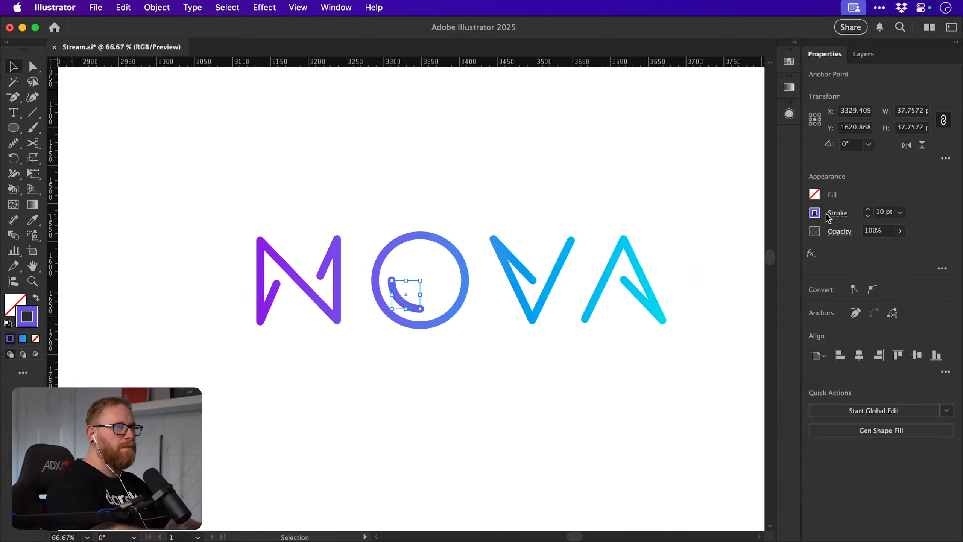
key(super+s)
click(593, 265)
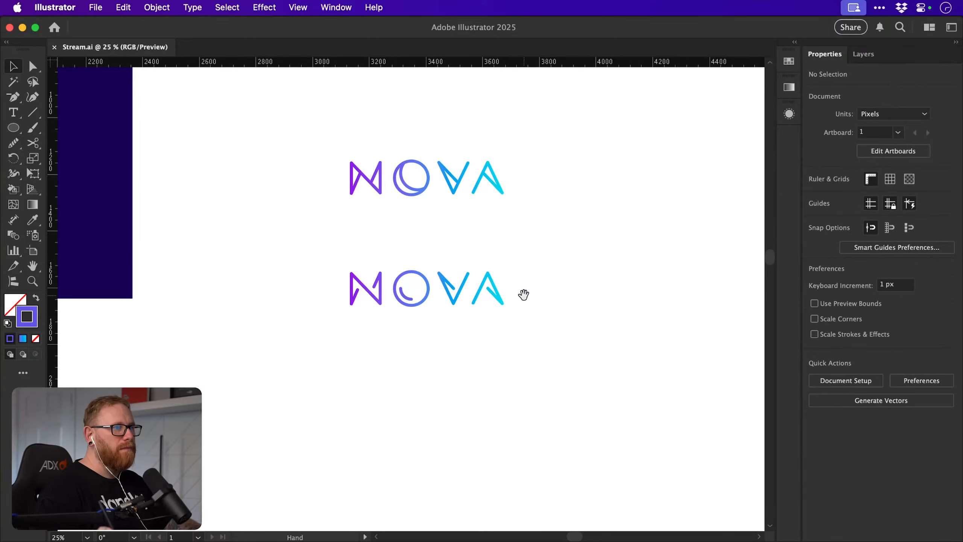
Duplicate the upper line wordmark onto empty canvas beside the originals, centred at about X 4117.59, Y 1488.77 px.
drag(522, 295, 479, 310)
key(z)
drag(365, 319, 462, 322)
key(v)
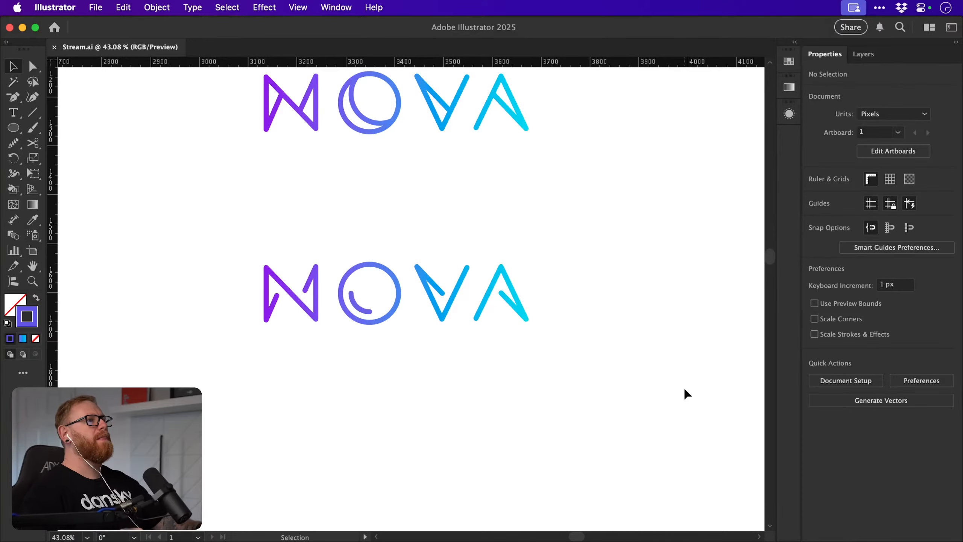
drag(369, 132, 605, 223)
Cut the new copy's inner O arc near both ends with the Scissors tool and remove the segments touching the ring.
key(z)
key(c)
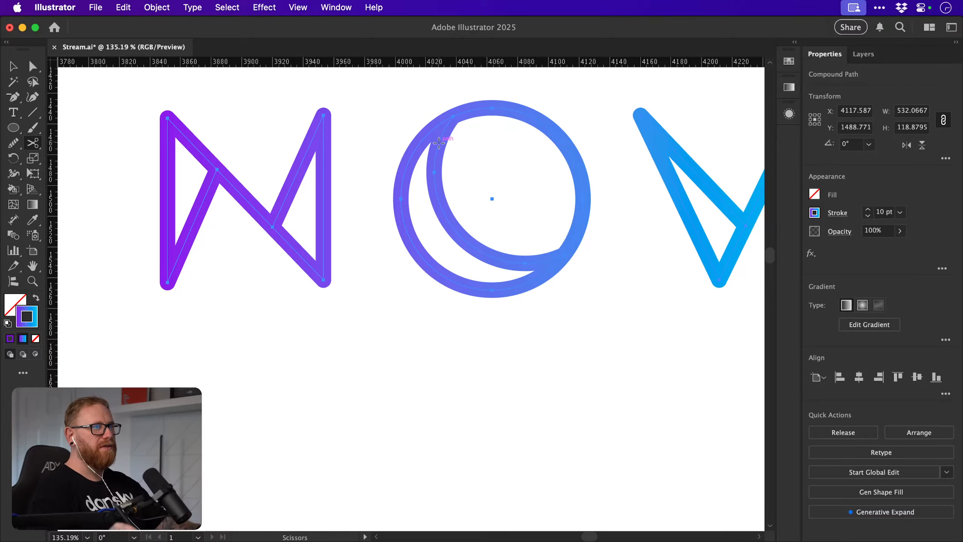
click(439, 141)
click(535, 262)
key(a)
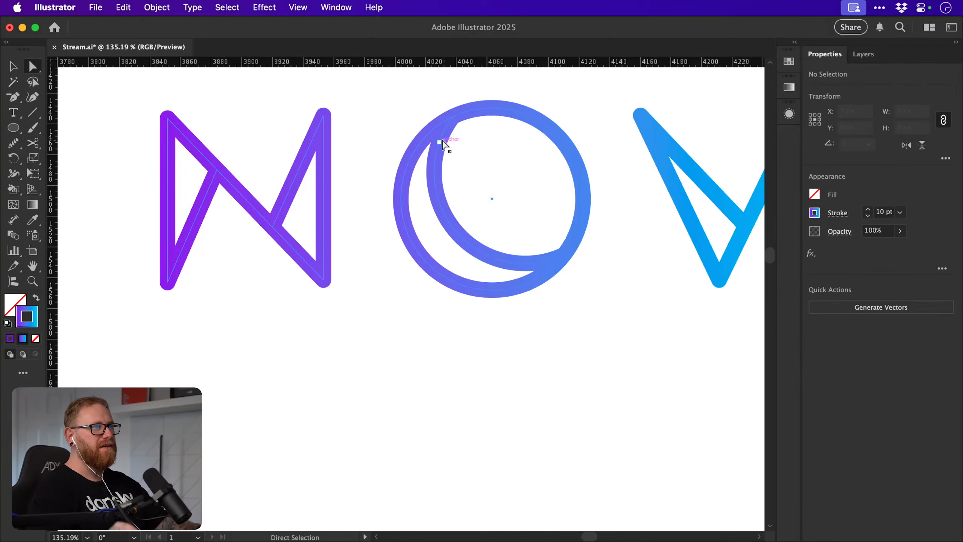
click(440, 141)
super+click(449, 137)
key(BackSpace)
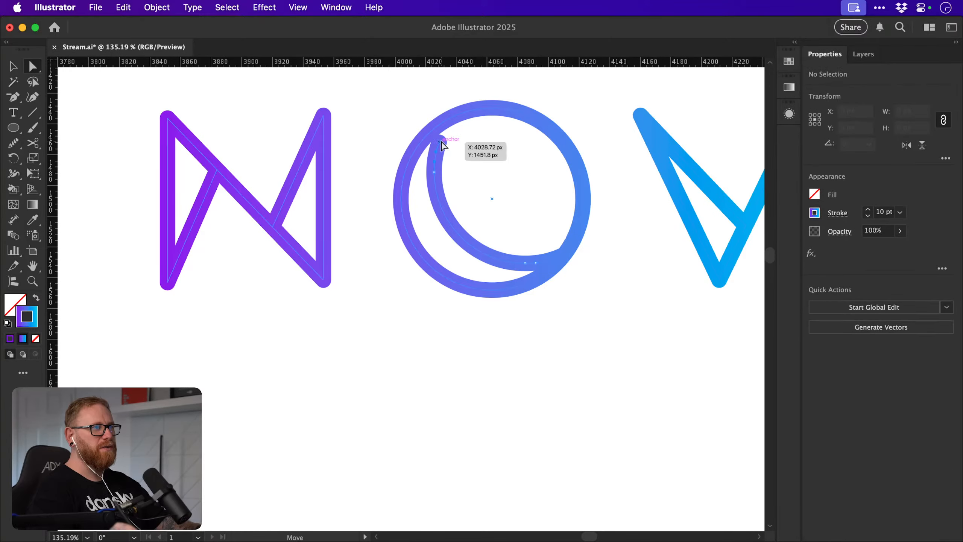
click(440, 141)
key(BackSpace)
key(BackSpace)
key(super+z)
Cut the copy's inner O arc again nearer its middle and remove the leftover lower segment.
key(c)
click(490, 256)
key(a)
click(525, 262)
key(BackSpace)
click(574, 284)
key(v)
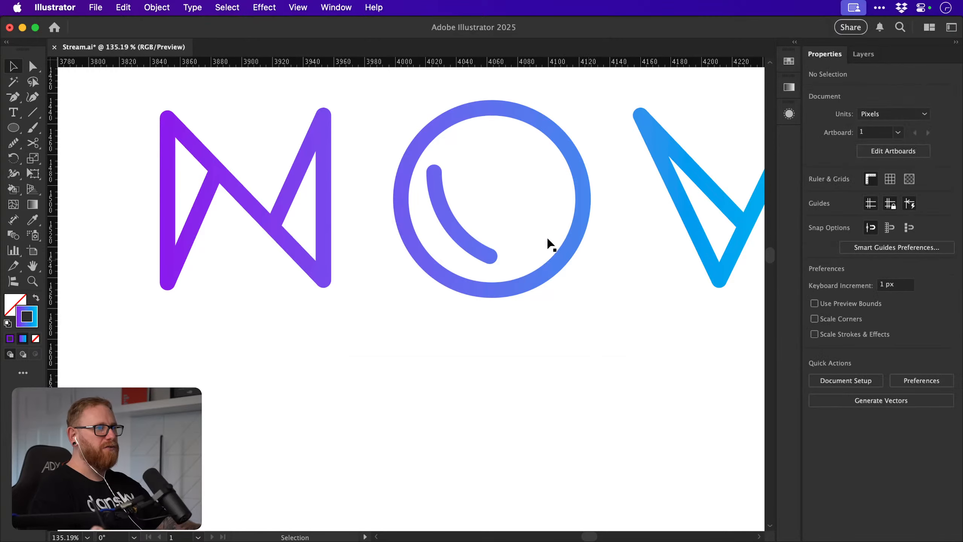
Delete the trial wordmark copy beside the two originals.
key(super+minus)
key(super+minus)
key(super+minus)
key(super+minus)
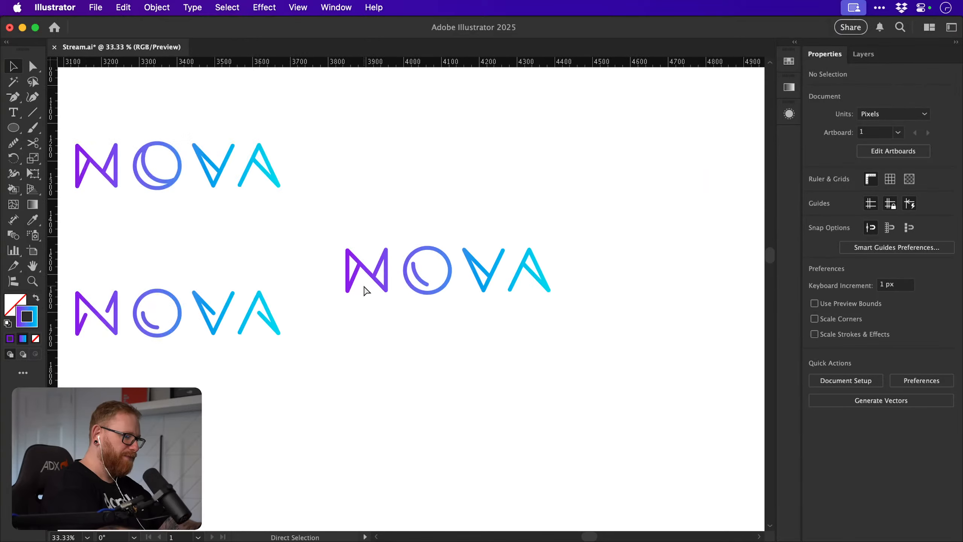
drag(352, 226, 556, 314)
key(BackSpace)
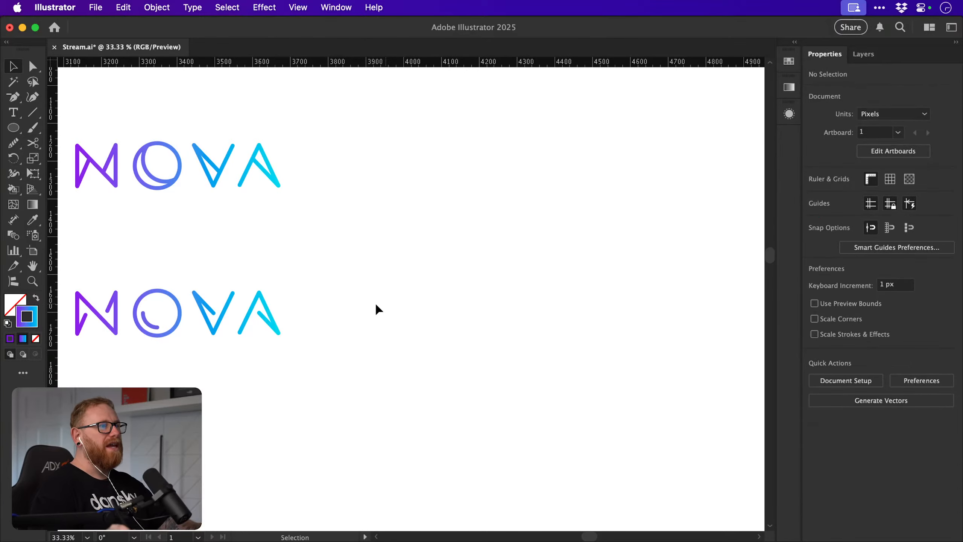
Save the file and place the detached-stroke wordmark as one group on empty canvas, centred at about X 4764.70, Y 1908.65 px.
drag(320, 266, 475, 268)
key(super+s)
key(space)
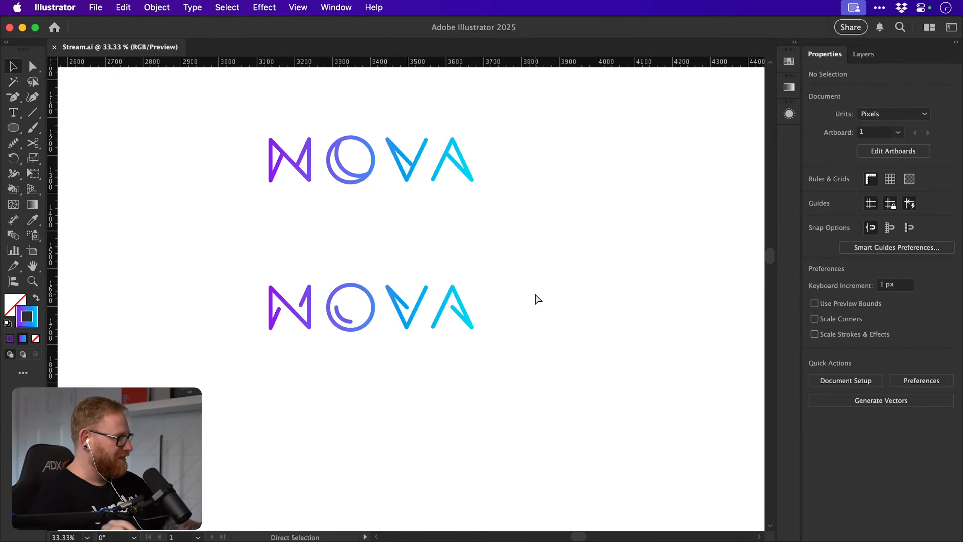
key(super+minus)
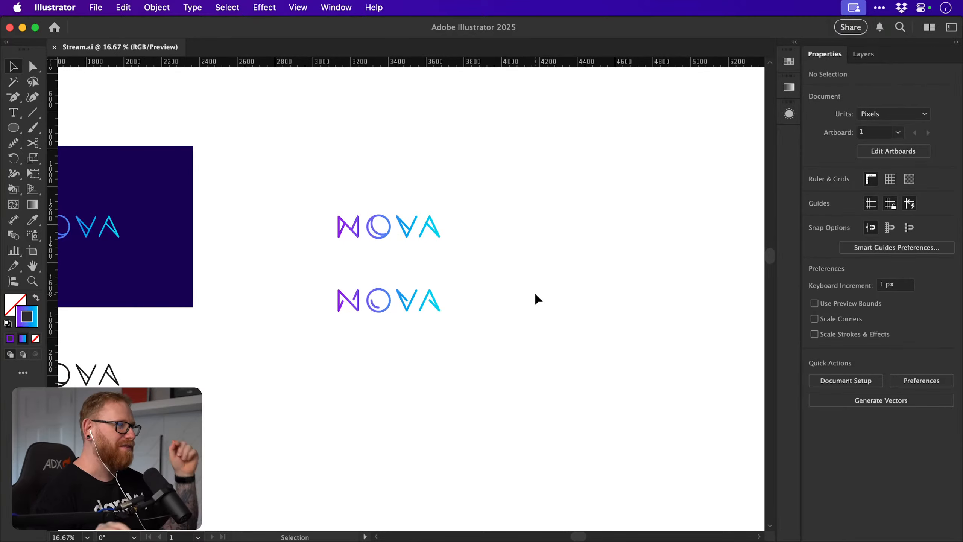
drag(314, 276, 417, 367)
scroll(417, 368, up, 3)
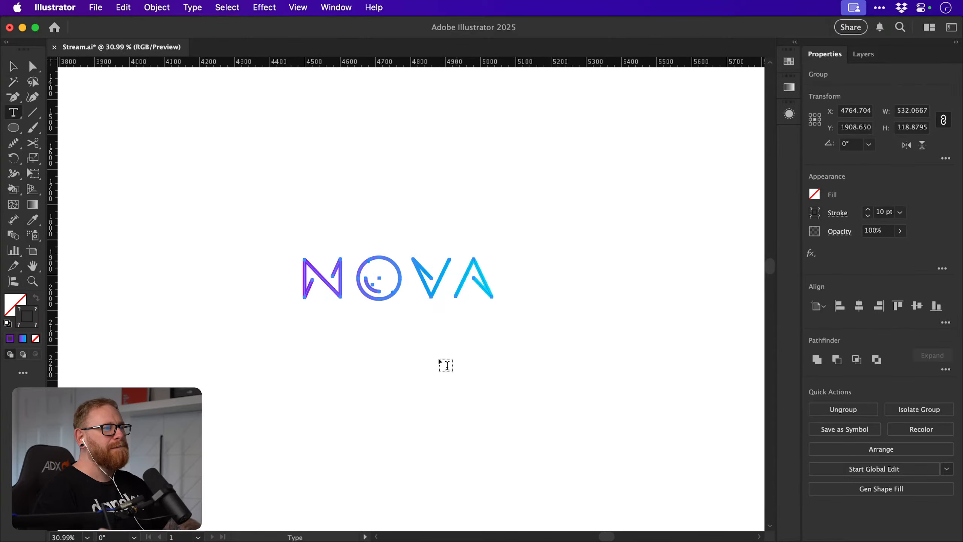
Add placeholder point text below the wordmark, scale it to about 64.8 pt and centre its paragraph alignment.
key(t)
click(408, 358)
key(Escape)
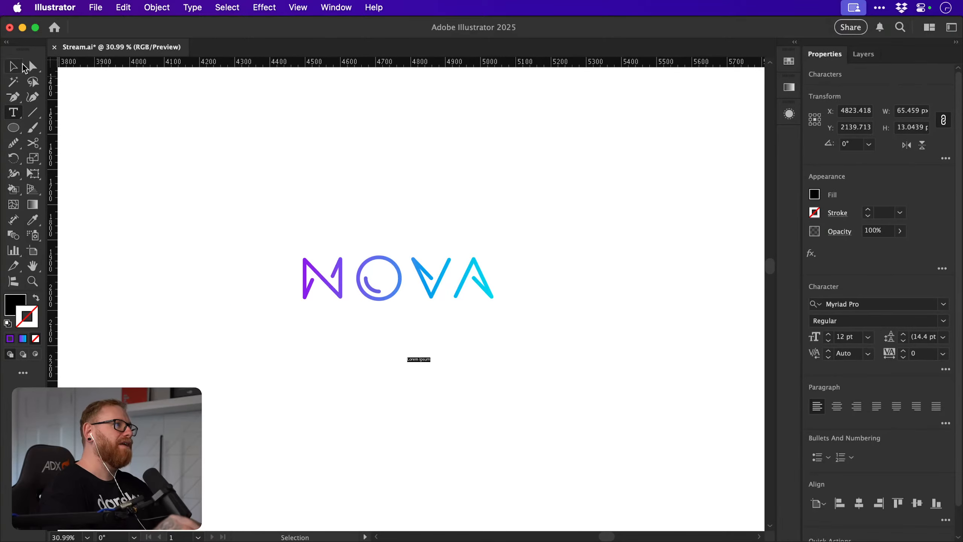
drag(431, 354, 486, 322)
click(837, 406)
Centre the placeholder text horizontally on the wordmark and scale it up to about 74.4 pt.
shift+click(383, 302)
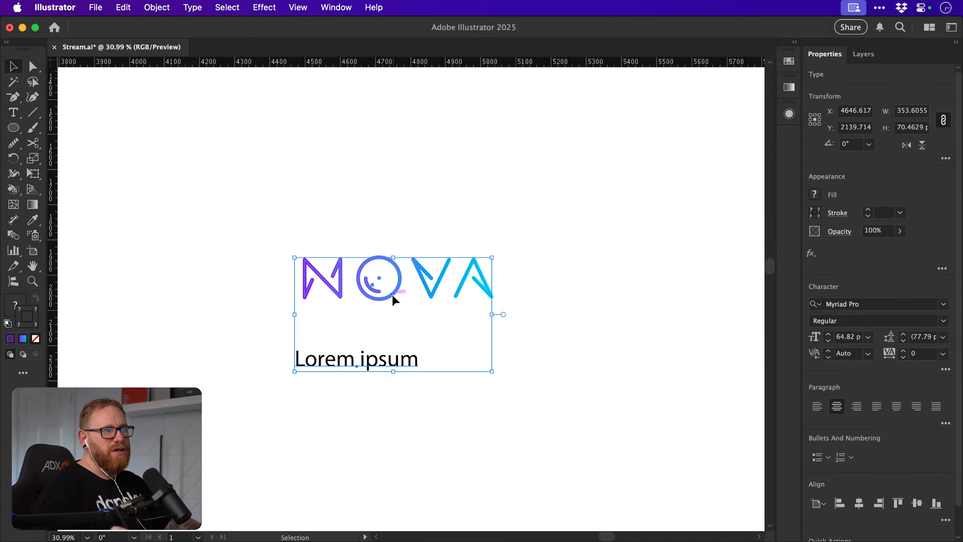
click(859, 308)
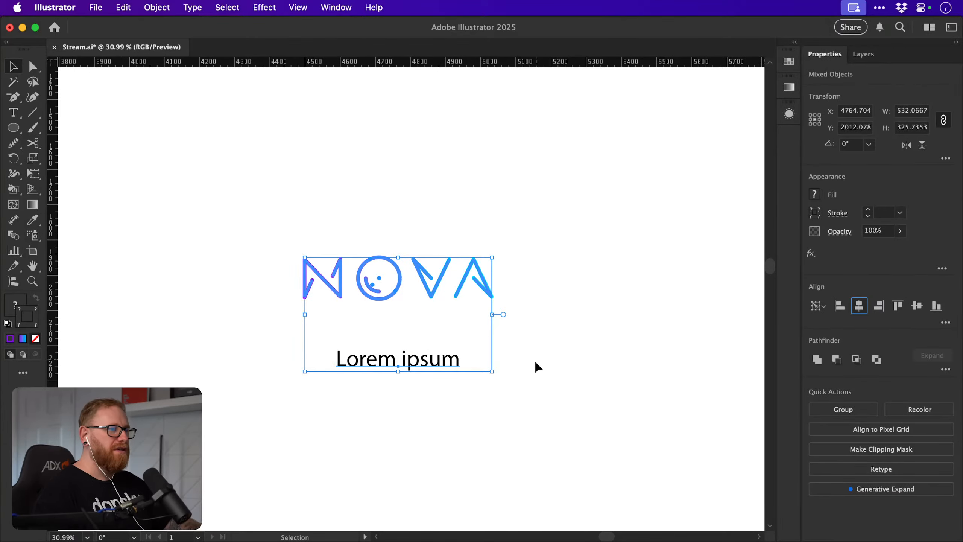
click(535, 365)
click(444, 363)
drag(464, 373, 472, 378)
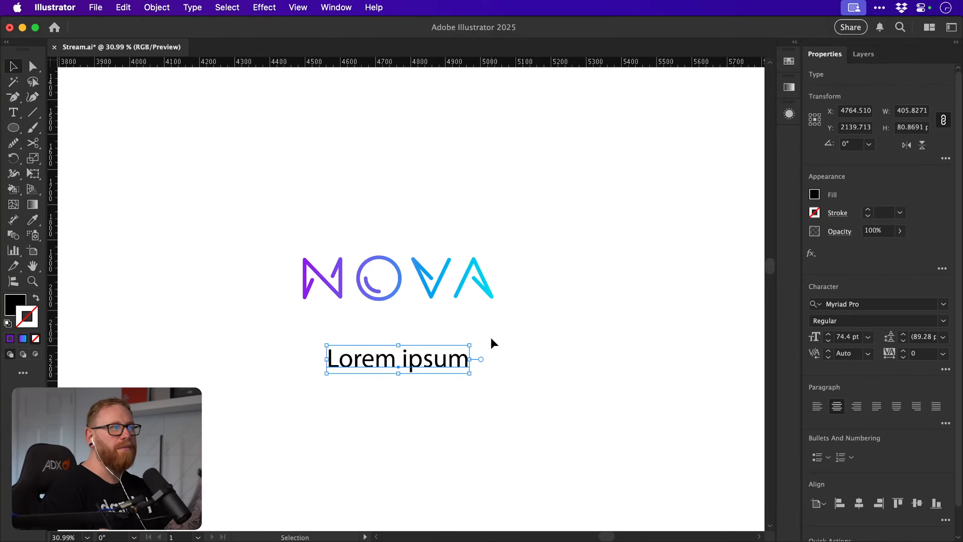
Set the placeholder text's font to Industry in the Demi style.
click(850, 303)
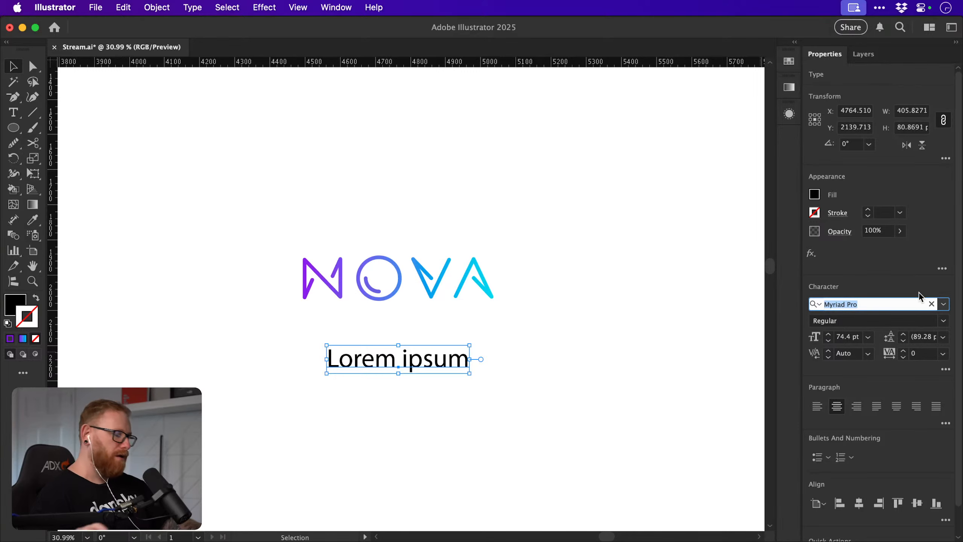
text(indus)
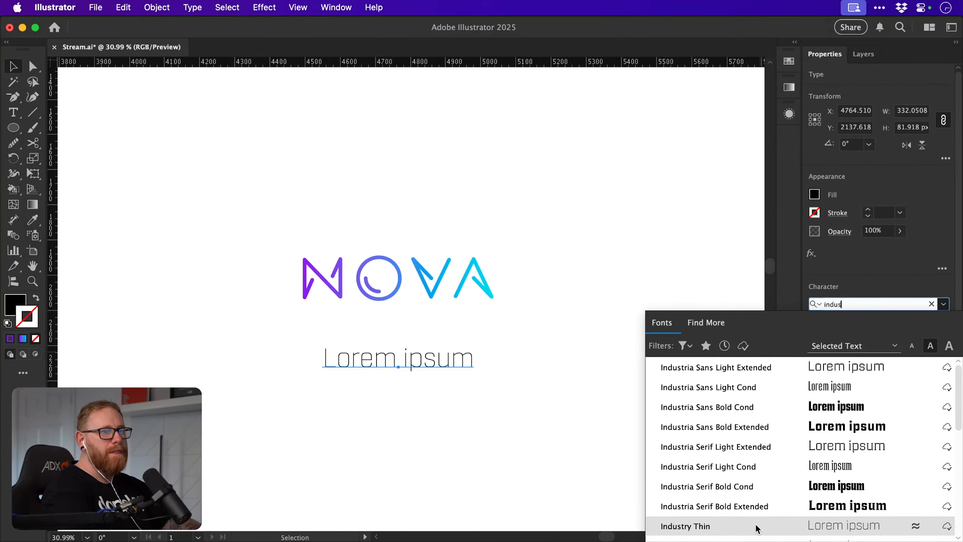
scroll(736, 469, down, 5)
click(701, 467)
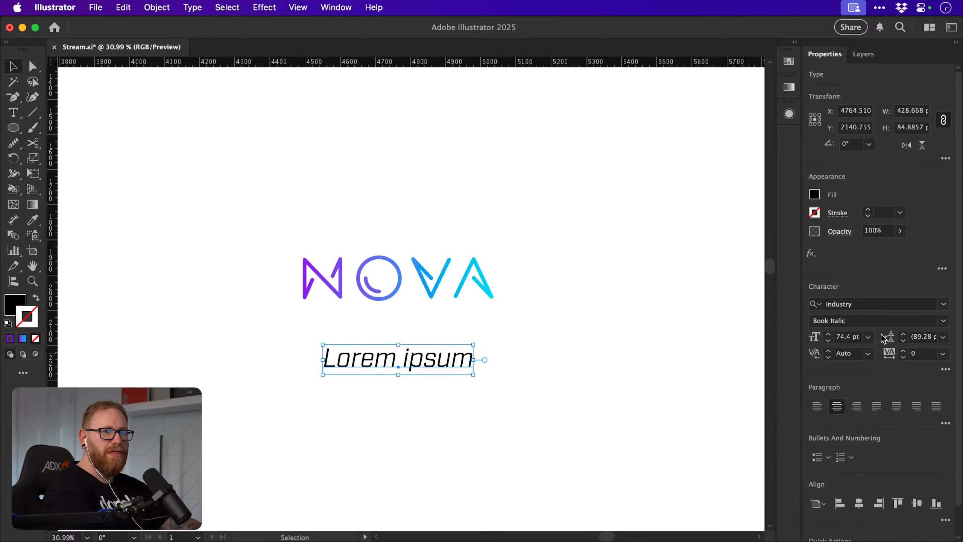
click(947, 321)
click(849, 210)
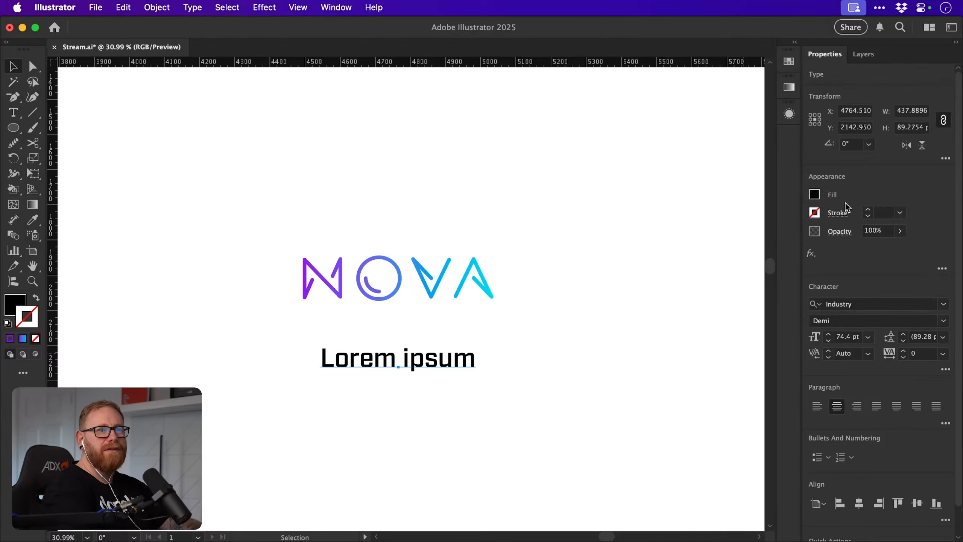
Replace the placeholder text with "Shine".
key(t)
triple_click(443, 360)
text(Shine)
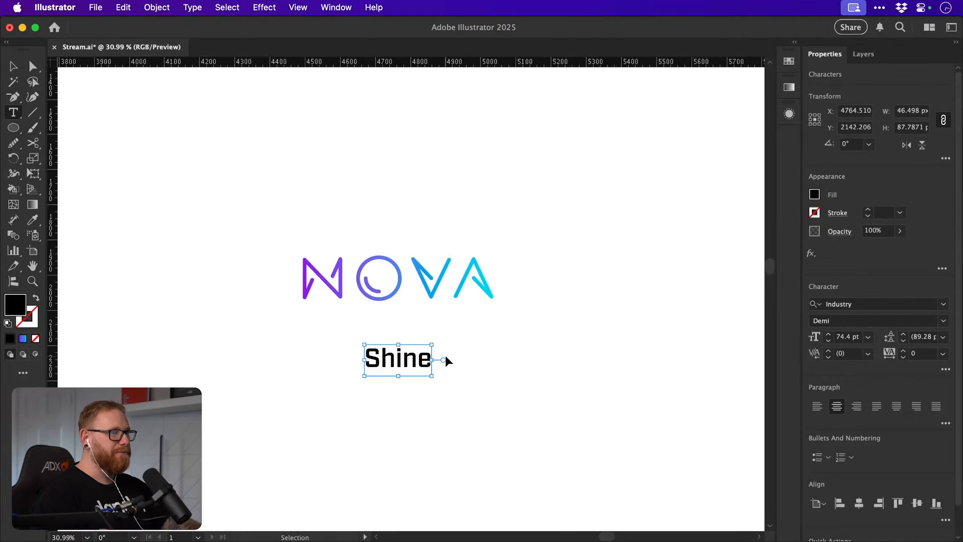
text(t)
key(Escape)
Replace the placeholder text below the wordmark with the tagline "Make your brand shine".
double_click(422, 363)
key(super+a)
text(Make )
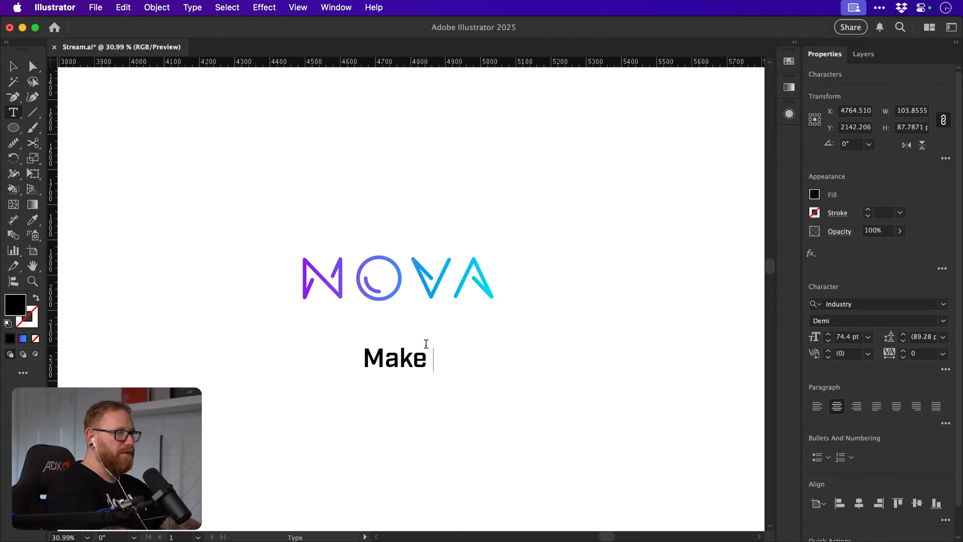
text(your brand shine)
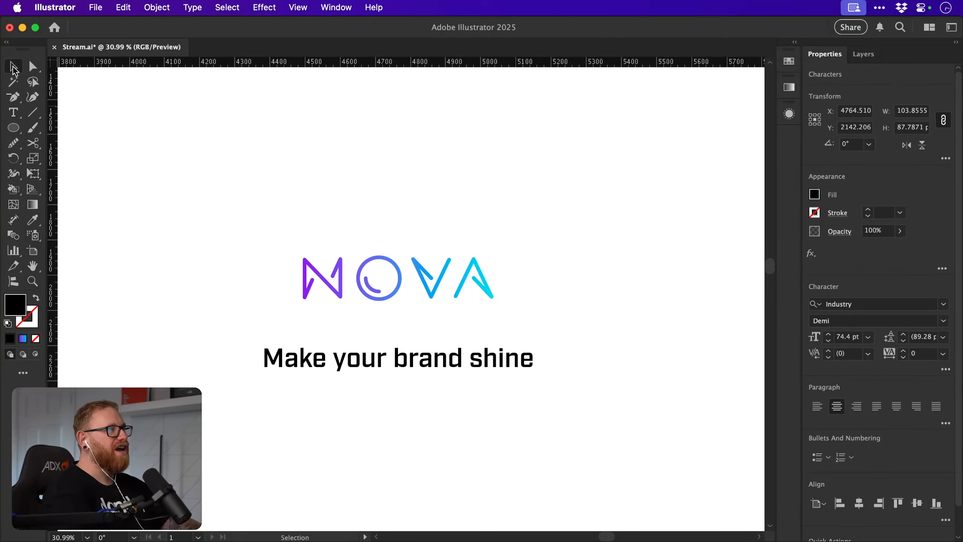
click(13, 68)
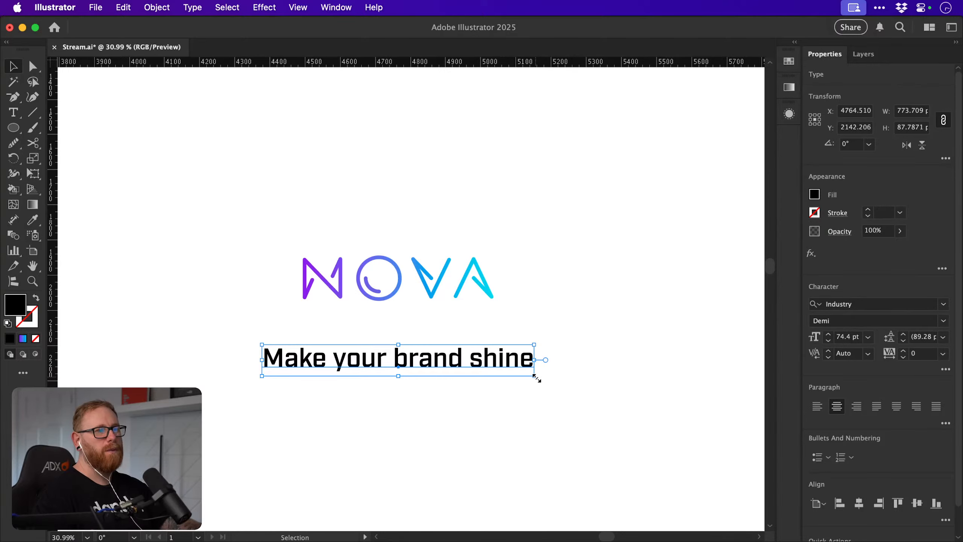
Scale the tagline down to about 404 px wide and set its fill colour to #4b4c60.
drag(534, 375, 521, 369)
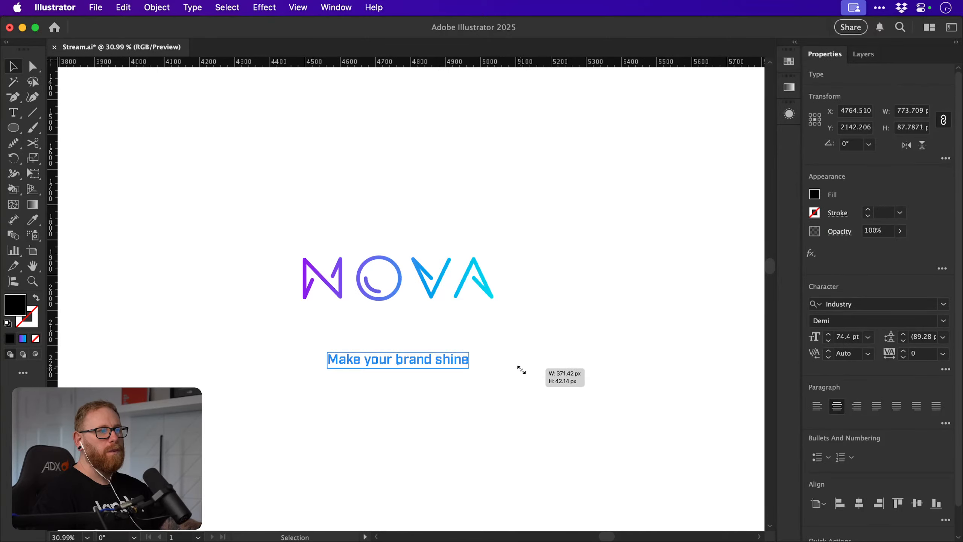
double_click(14, 305)
click(723, 278)
mouse_move(696, 275)
mouse_down()
mouse_move(655, 295)
mouse_move(600, 273)
mouse_move(591, 322)
mouse_move(576, 324)
mouse_up()
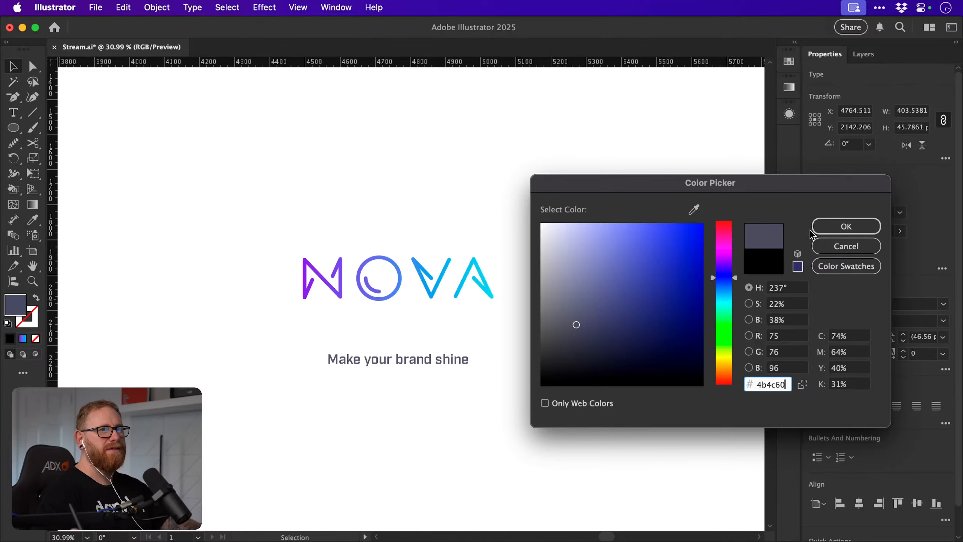
click(827, 227)
Restyle the tagline in Industry Book at about 45.3 pt and move it up close beneath the wordmark.
drag(471, 369, 538, 398)
click(943, 320)
drag(398, 357, 398, 320)
Try scaling the tagline up to the wordmark's full width and undo that scaling.
drag(514, 341, 518, 350)
click(577, 304)
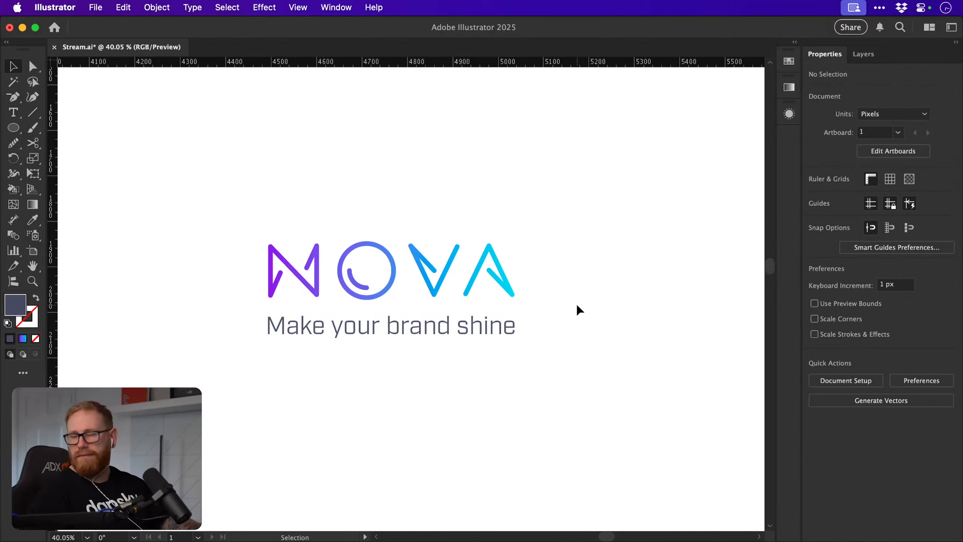
key(super+z)
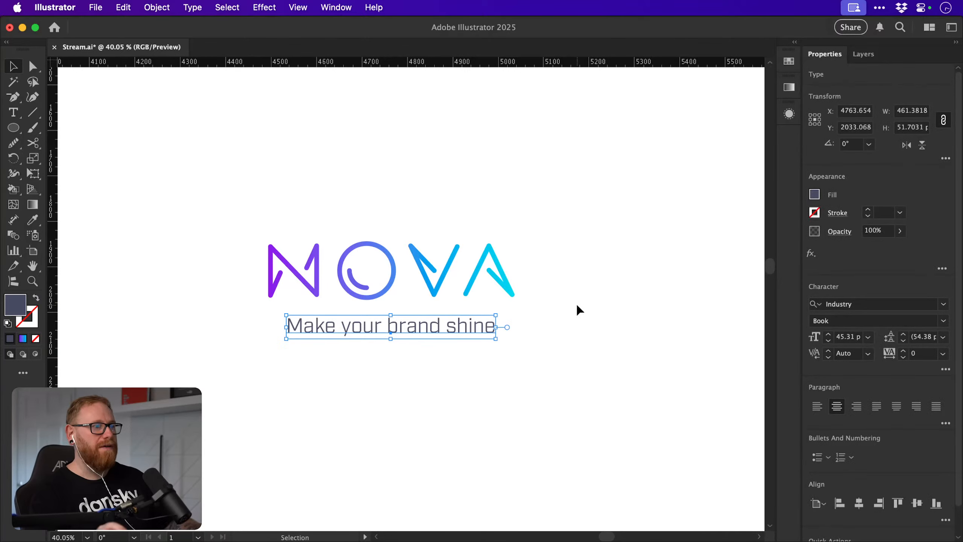
click(561, 337)
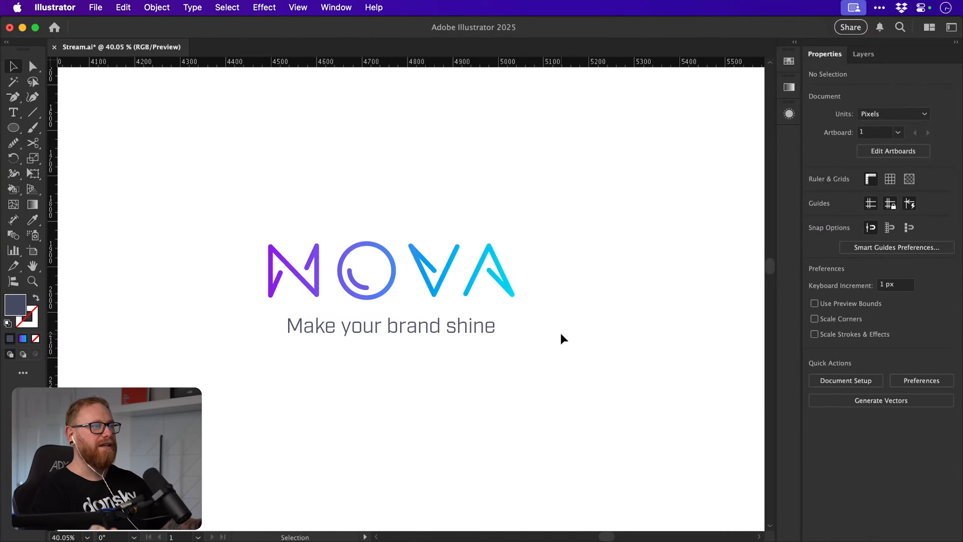
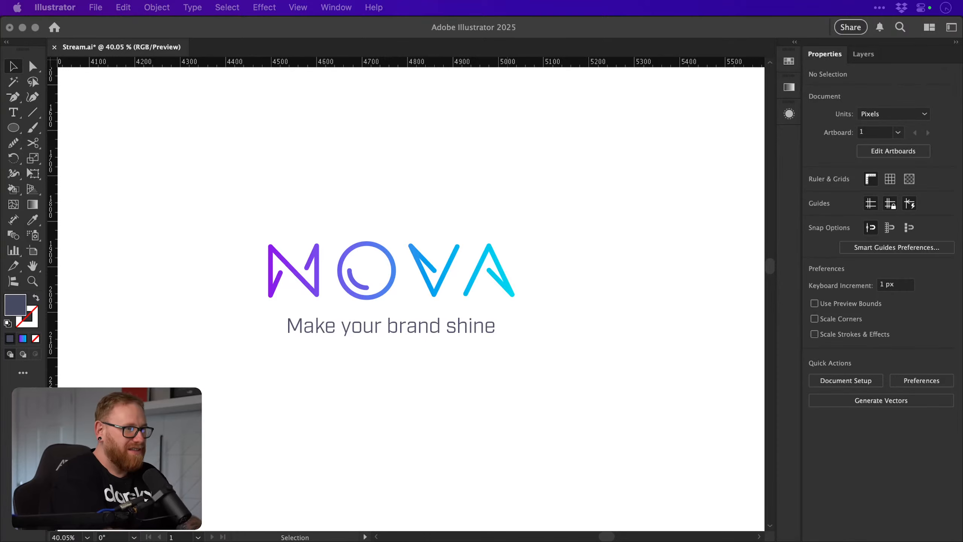
Save the Stream.ai document with the finished wordmark and tagline.
click(447, 135)
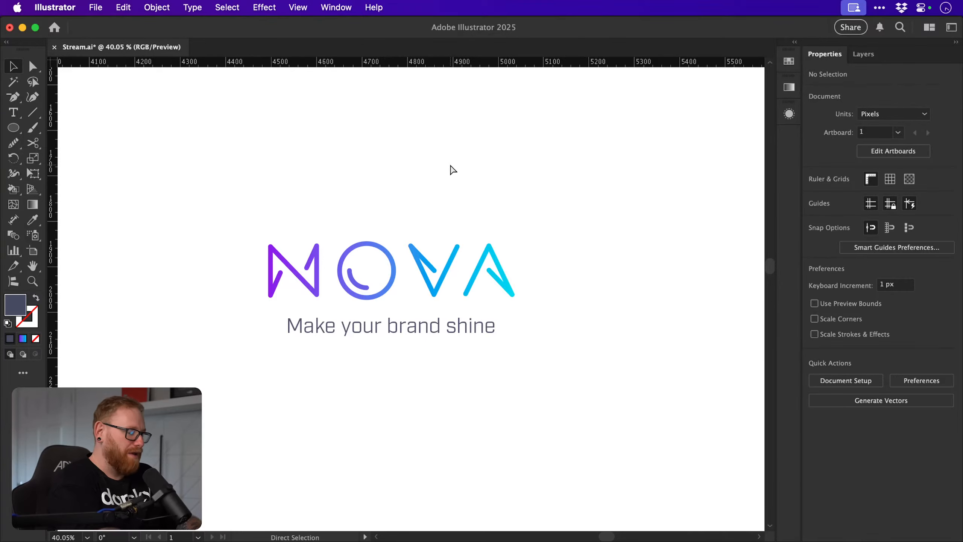
key(super+minus)
key(super+minus)
key(z)
drag(381, 261, 437, 264)
key(v)
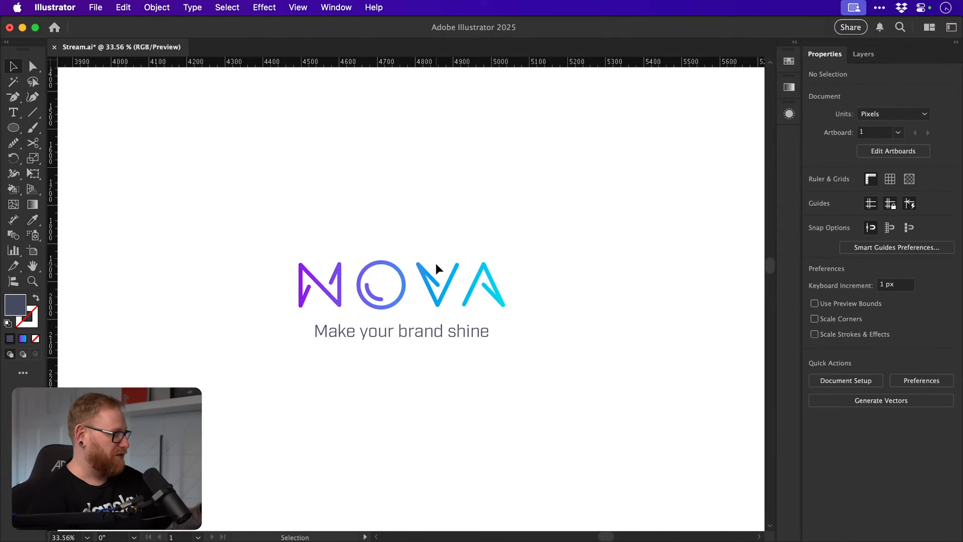
key(super+s)
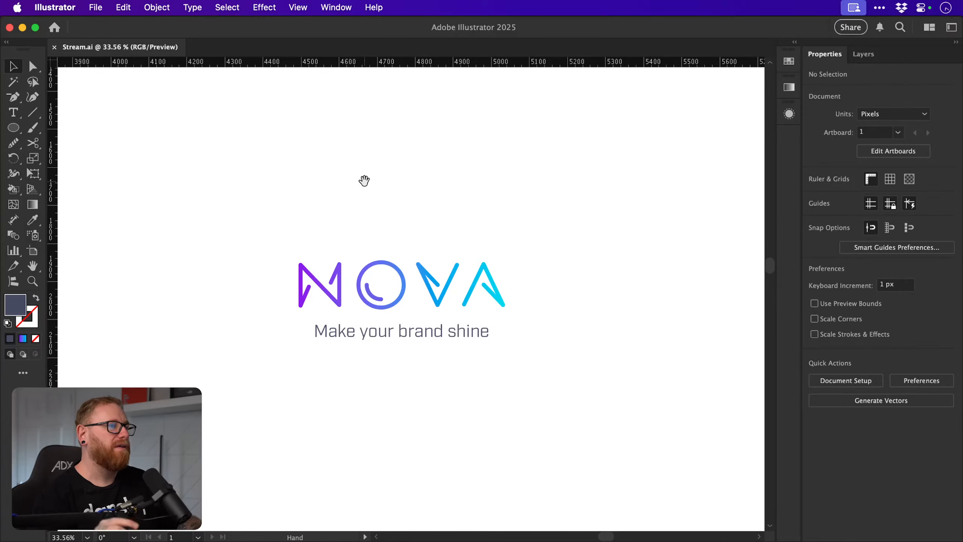
drag(457, 293, 459, 318)
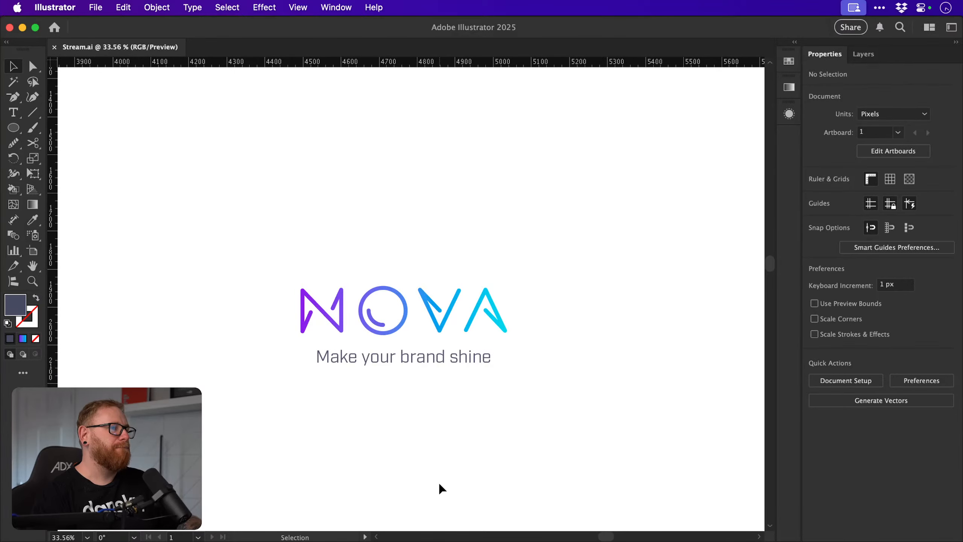
key(n)
drag(387, 251, 382, 257)
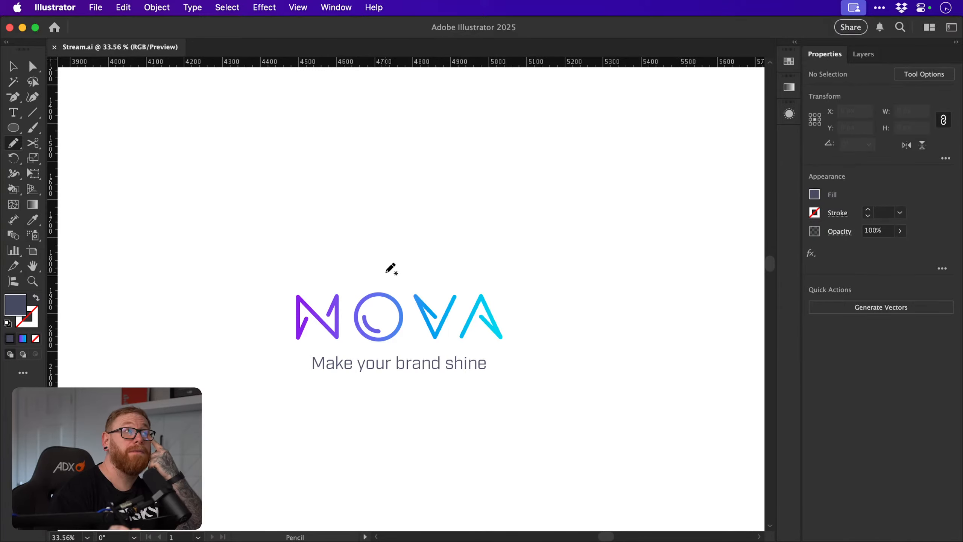
scroll(394, 355, down, 3)
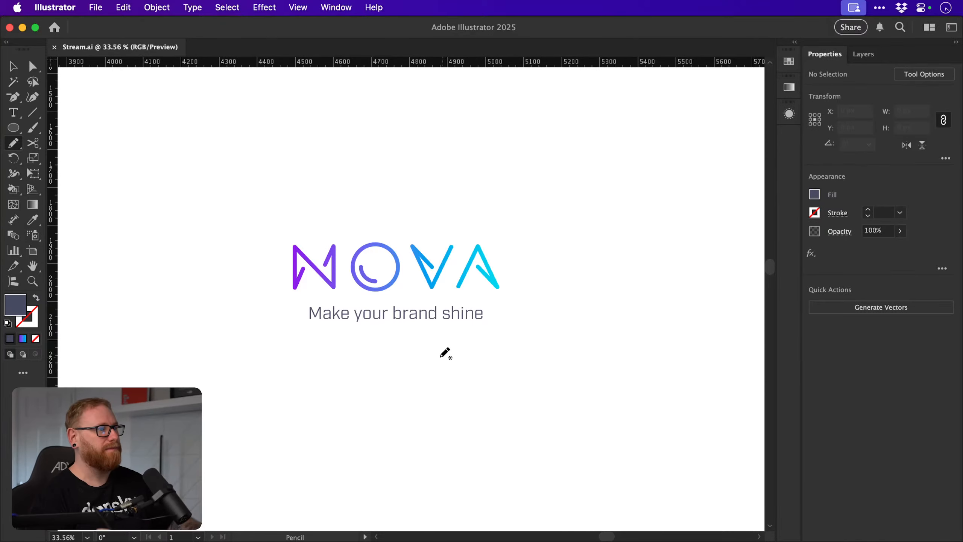
scroll(376, 383, down, 3)
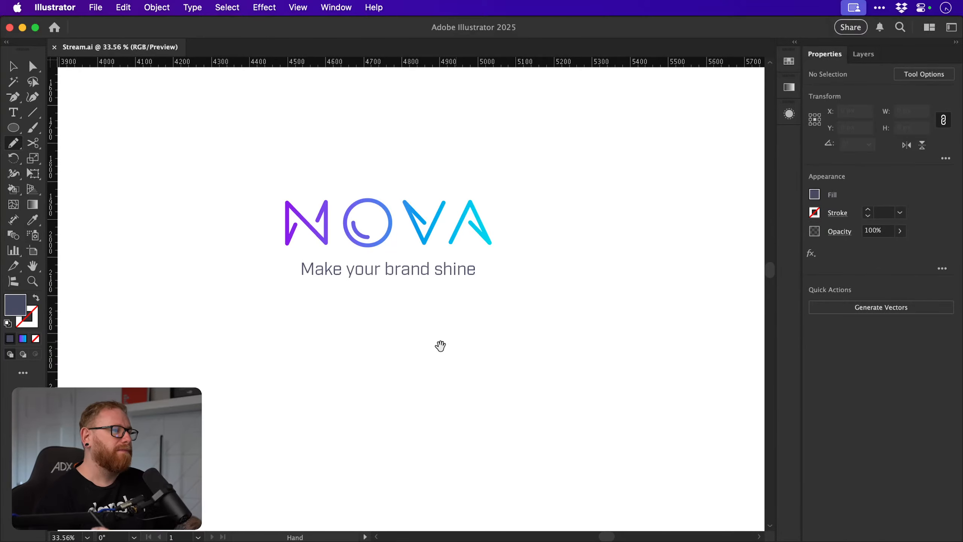
key(v)
drag(412, 383, 454, 412)
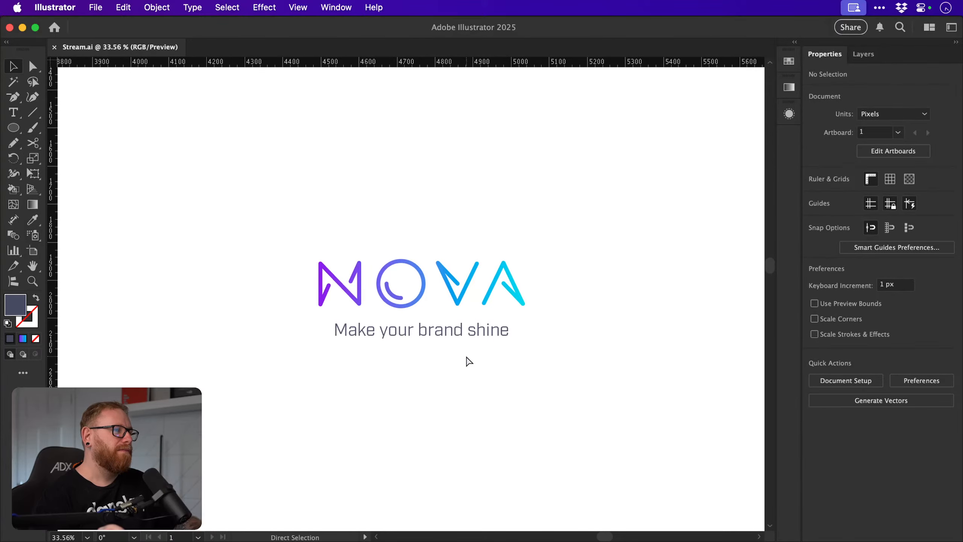